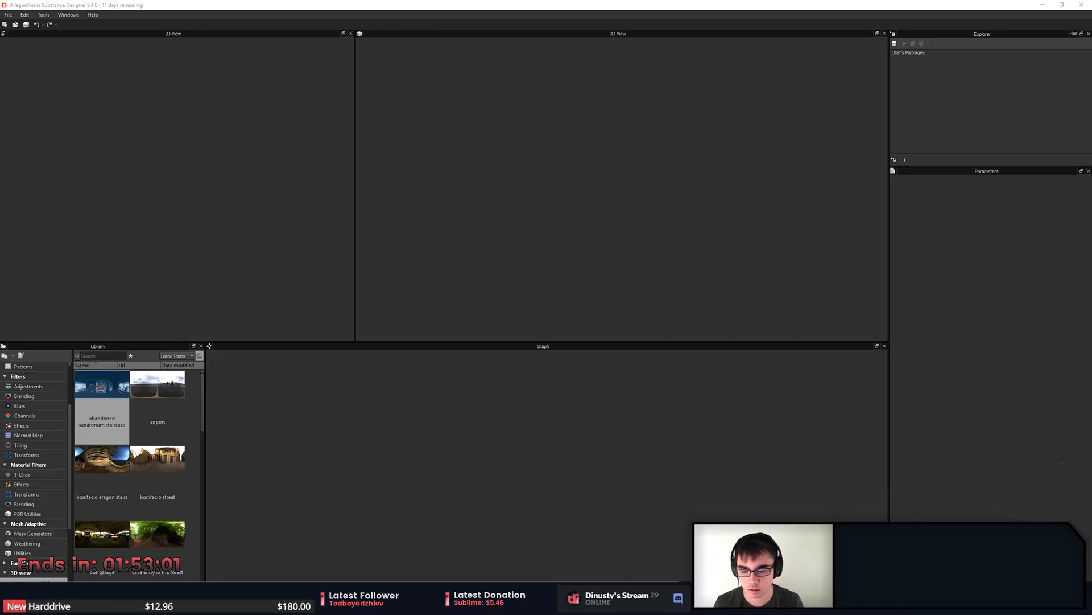
Open the Windows Sound settings and move the dialog over to the adjacent monitor.
{"action": "key", "text": "super"}
{"action": "left_click", "coordinate": [80, 431]}
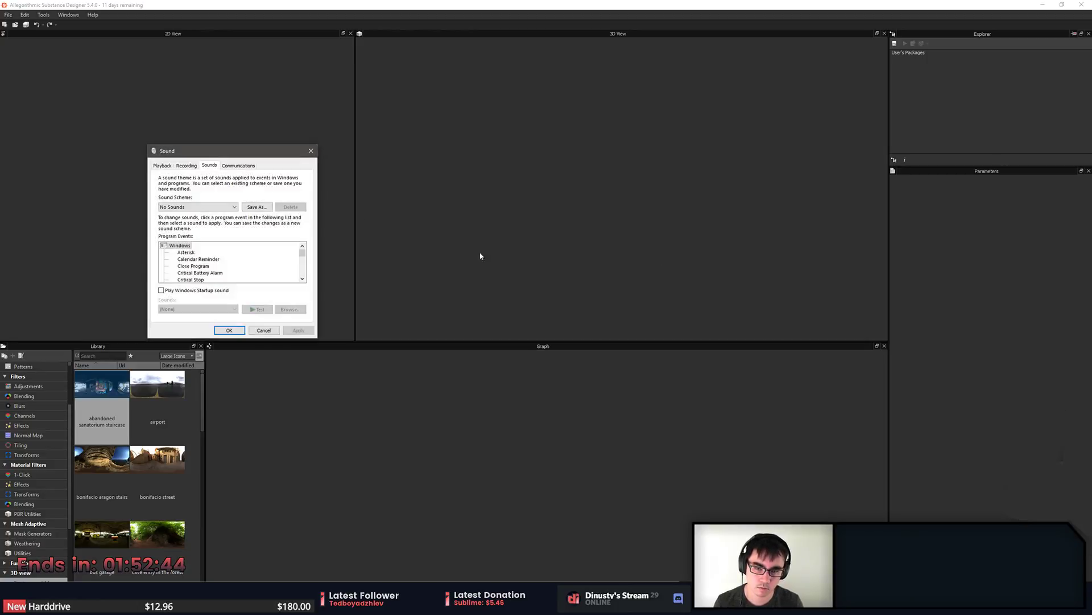
{"action": "left_click_drag", "start_coordinate": [233, 150], "coordinate": [1091, 282]}
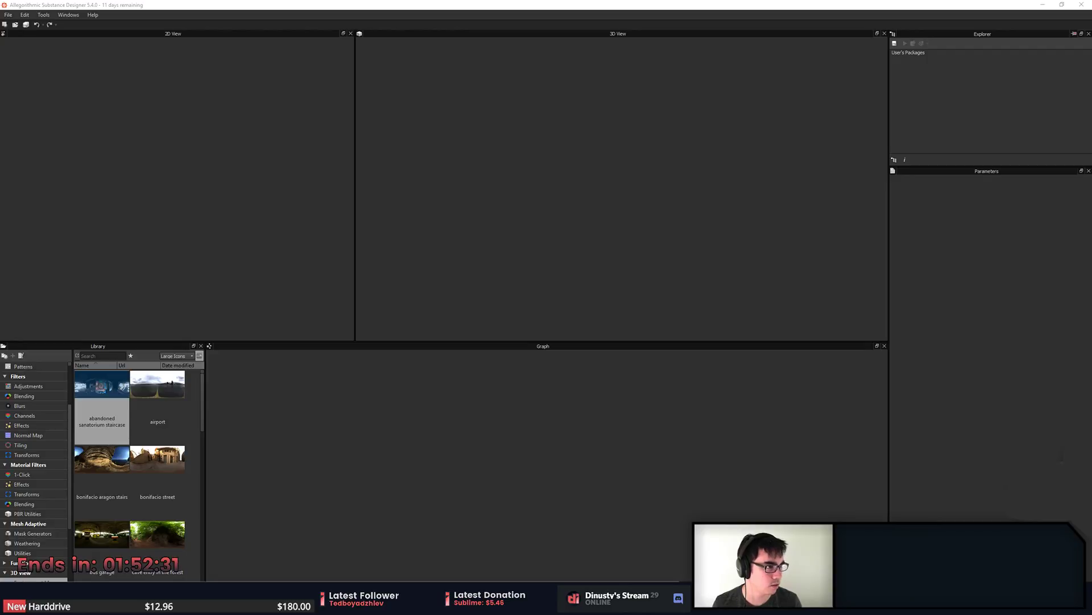
Restart the Epic Games Launcher to install the available launcher update.
{"action": "left_click", "coordinate": [492, 330]}
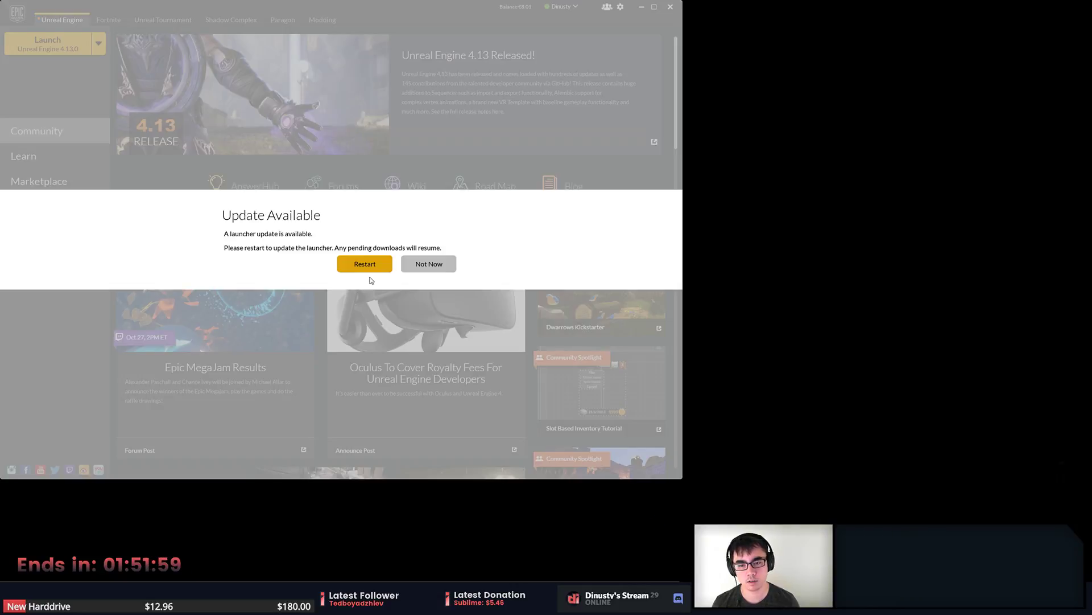
{"action": "left_click", "coordinate": [361, 264]}
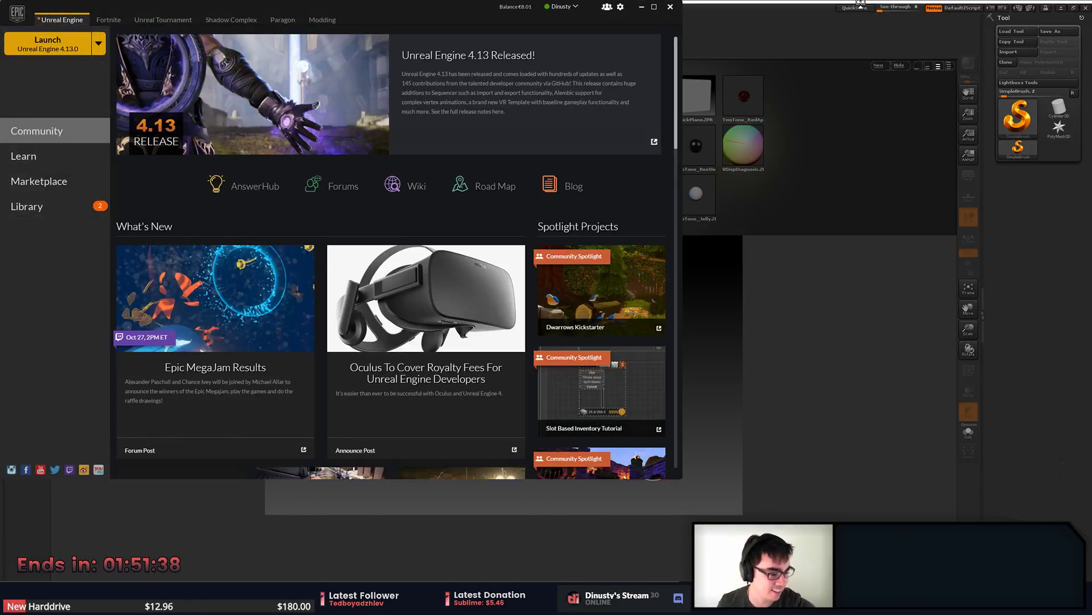
Switch to ZBrush, hide LightBox and create a new document without saving the changes to the current one.
{"action": "left_click", "coordinate": [740, 298]}
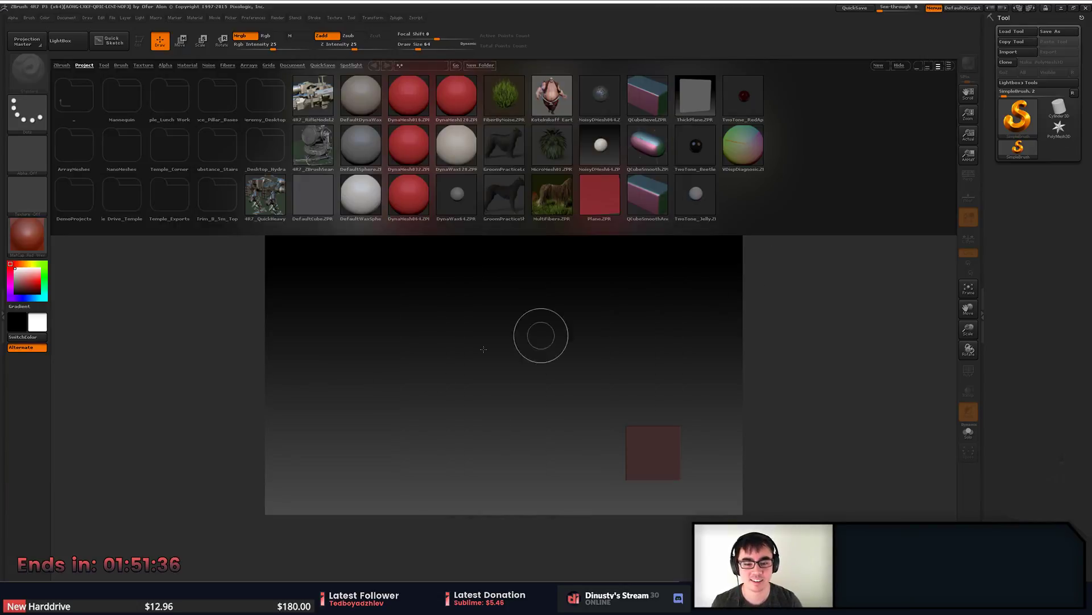
{"action": "left_click", "coordinate": [901, 66]}
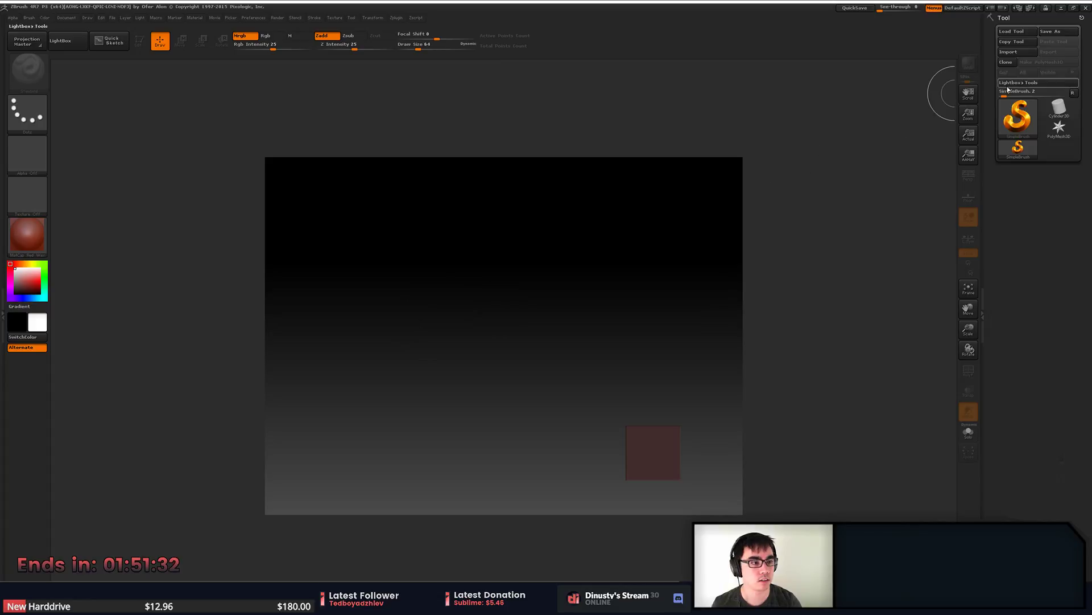
{"action": "left_click", "coordinate": [66, 18]}
{"action": "left_click", "coordinate": [91, 145]}
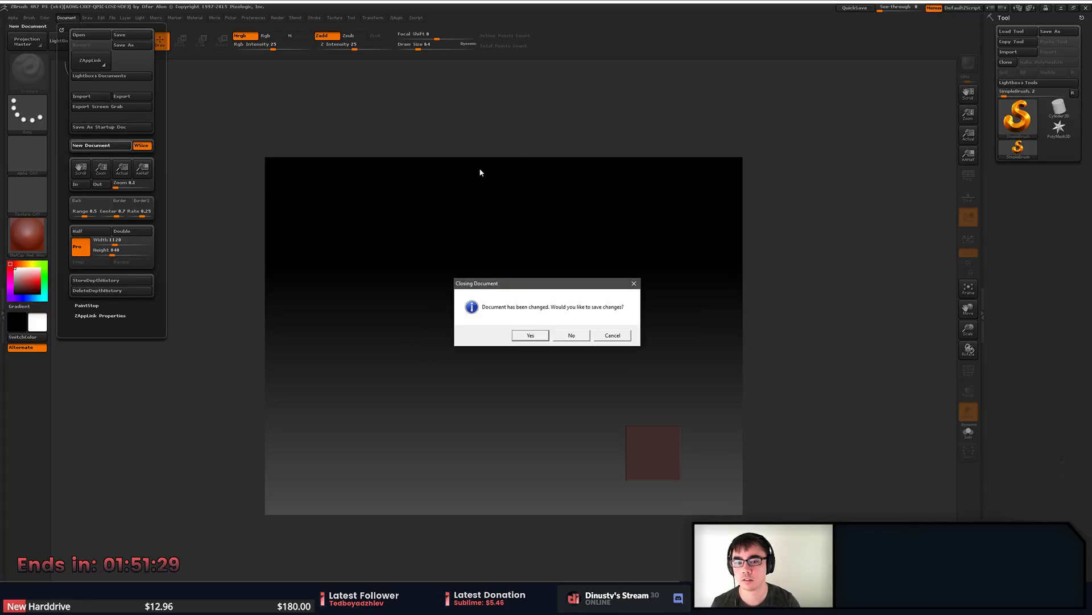
{"action": "left_click", "coordinate": [583, 335]}
Draw a Plane3D on the canvas, enter Edit mode and turn the plane to face the view squarely.
{"action": "left_click", "coordinate": [1060, 106]}
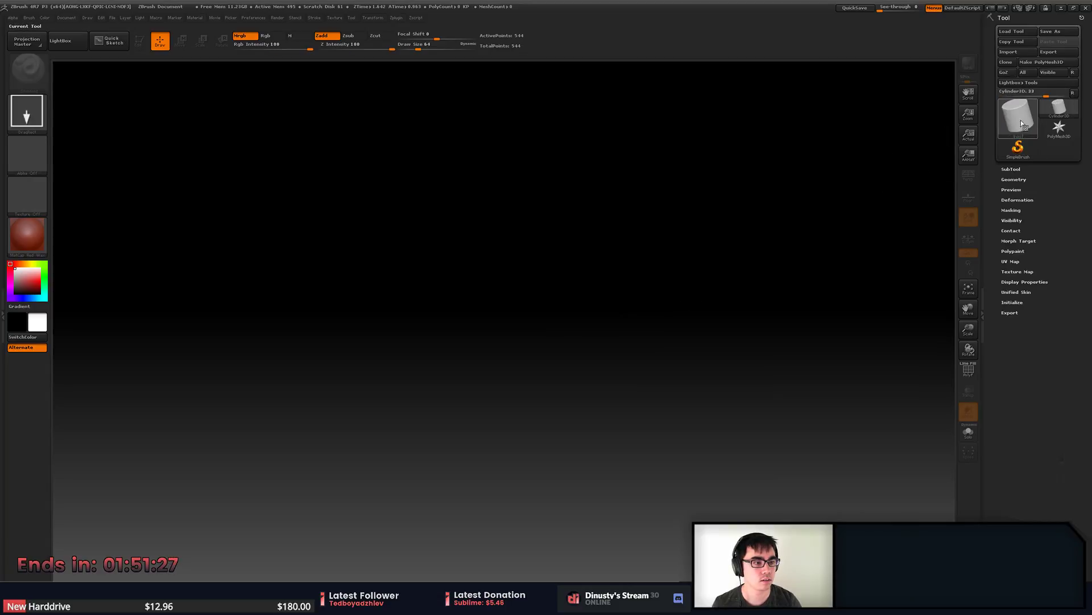
{"action": "left_click", "coordinate": [1034, 117]}
{"action": "left_click", "coordinate": [846, 155]}
{"action": "left_click_drag", "start_coordinate": [503, 358], "coordinate": [663, 202]}
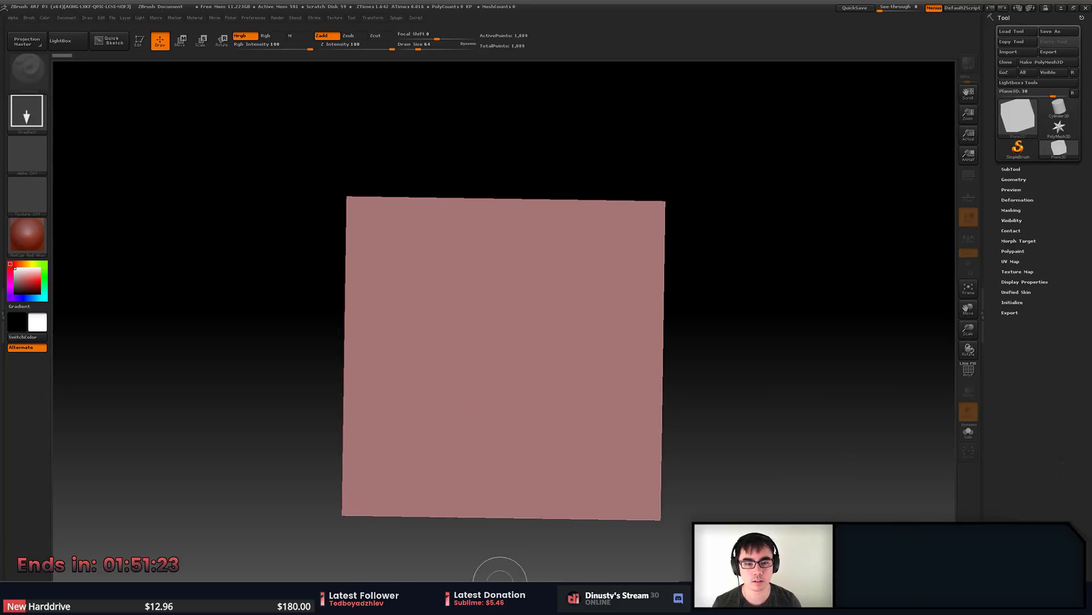
{"action": "key", "text": "t"}
{"action": "mouse_move", "coordinate": [749, 354]}
{"action": "left_mouse_down"}
{"action": "mouse_move", "coordinate": [772, 344]}
{"action": "mouse_move", "coordinate": [799, 290]}
{"action": "left_mouse_up"}
{"action": "left_click", "coordinate": [1012, 189]}
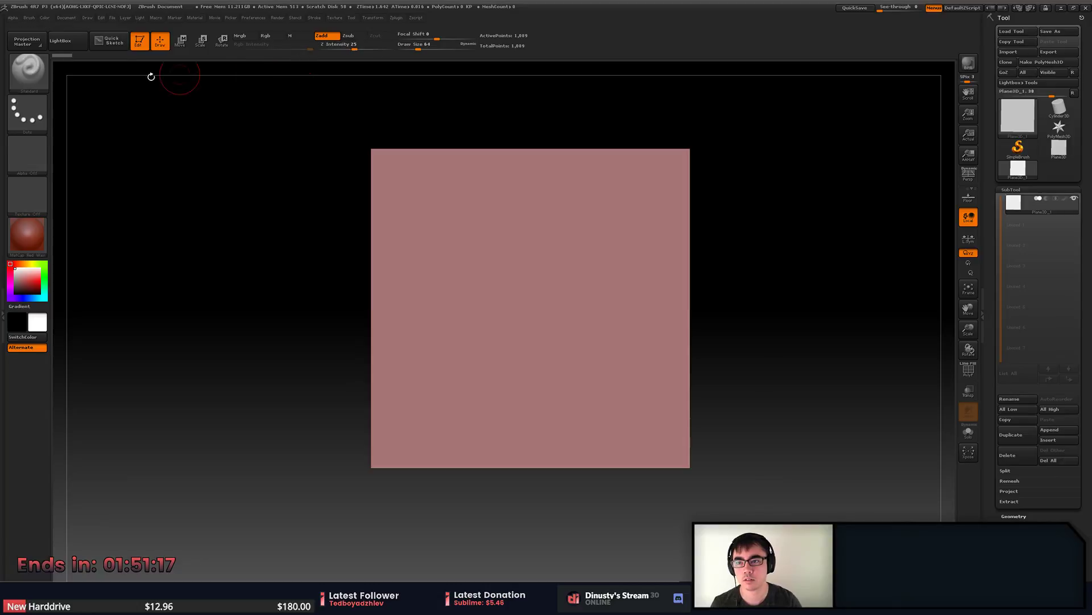
{"action": "key", "text": "b"}
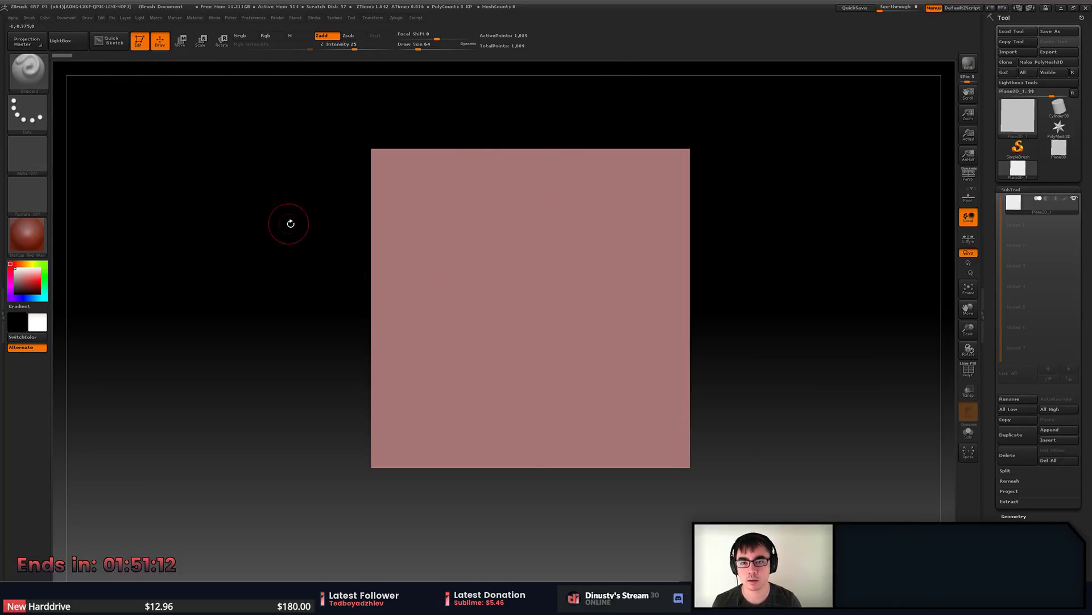
{"action": "left_click_drag", "start_coordinate": [286, 244], "coordinate": [312, 228], "text": "alt"}
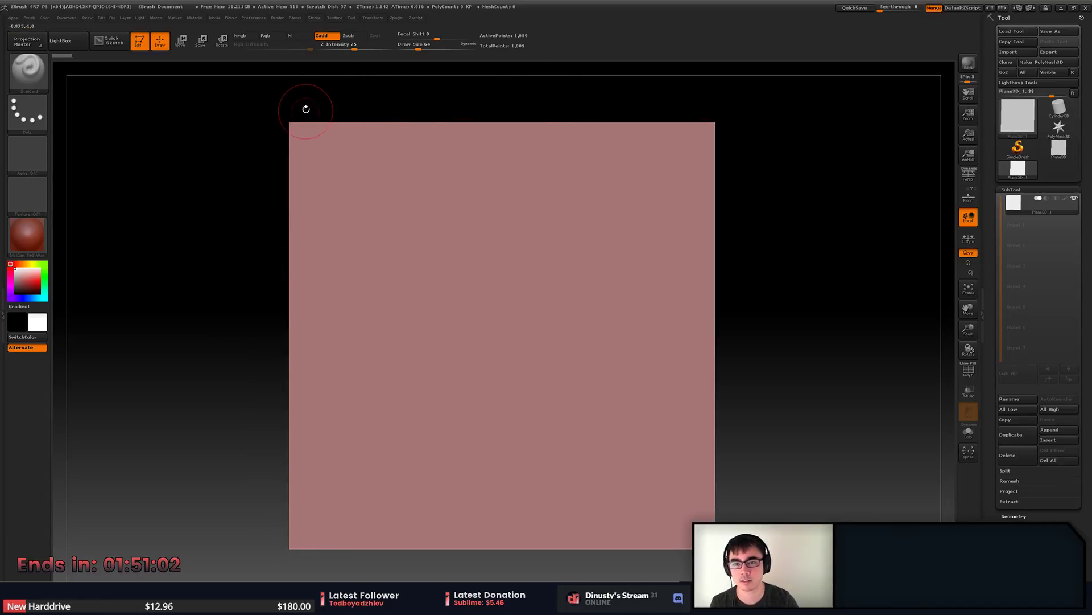
Set the Standard brush to paint colour only by enabling Rgb and disabling Zadd.
{"action": "left_click", "coordinate": [373, 19]}
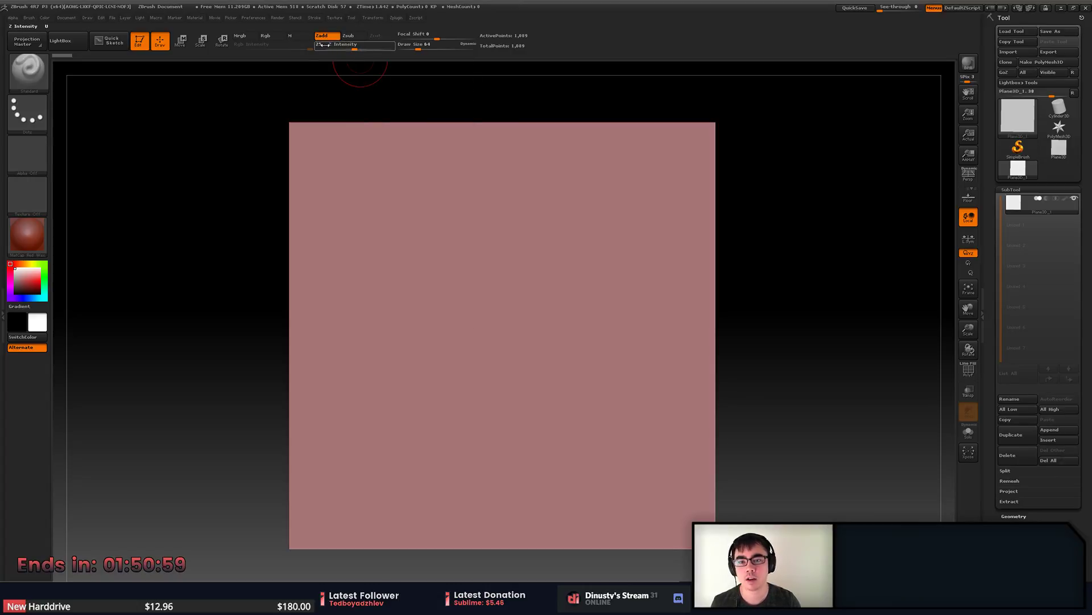
{"action": "left_click", "coordinate": [265, 35]}
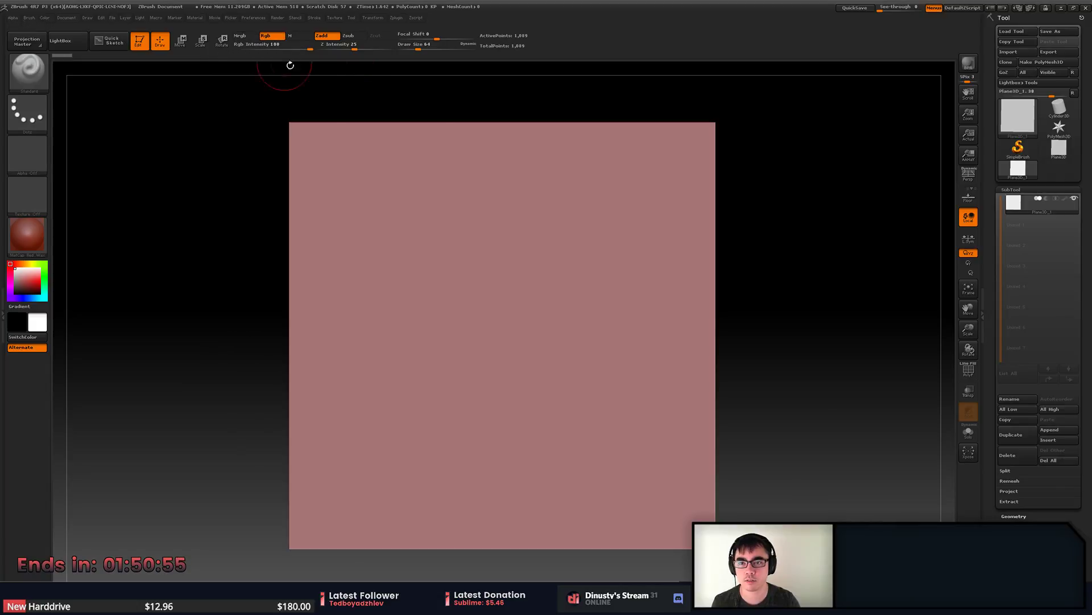
{"action": "left_click", "coordinate": [321, 35]}
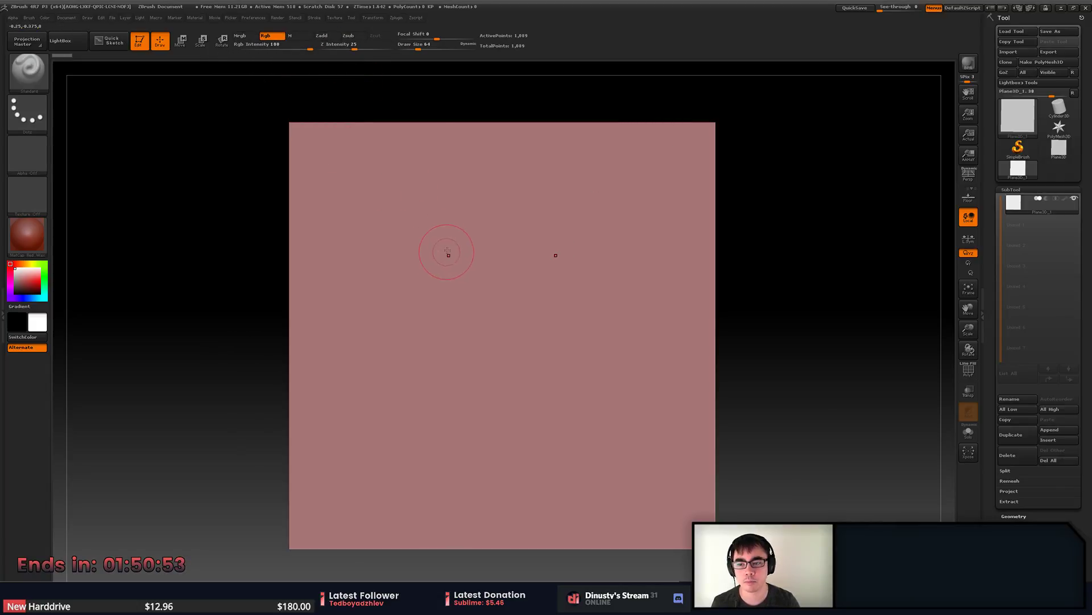
{"action": "left_click", "coordinate": [74, 17]}
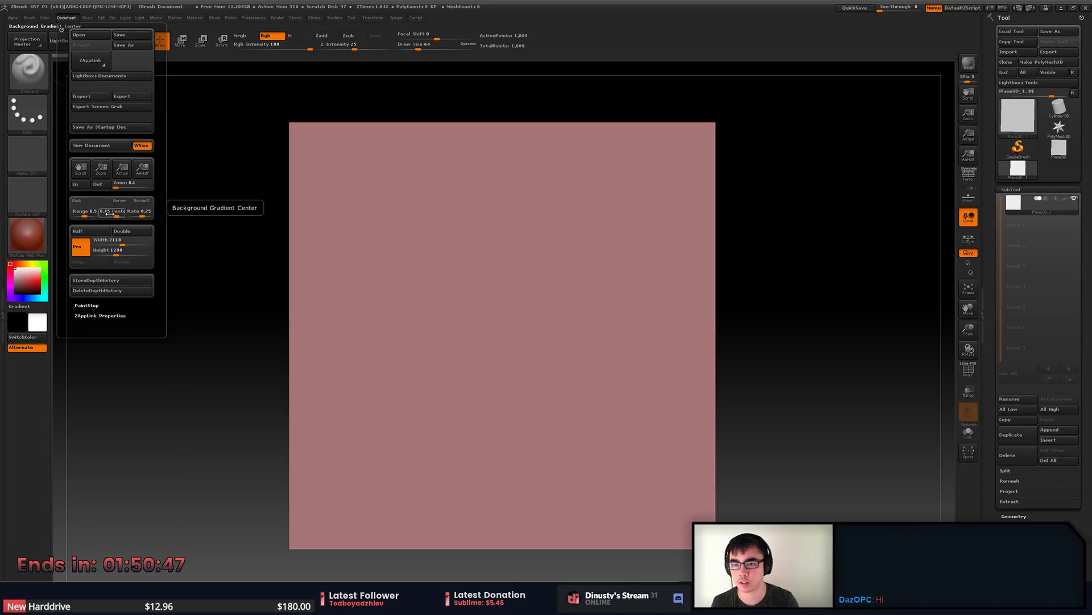
{"action": "left_click_drag", "start_coordinate": [109, 212], "coordinate": [108, 221]}
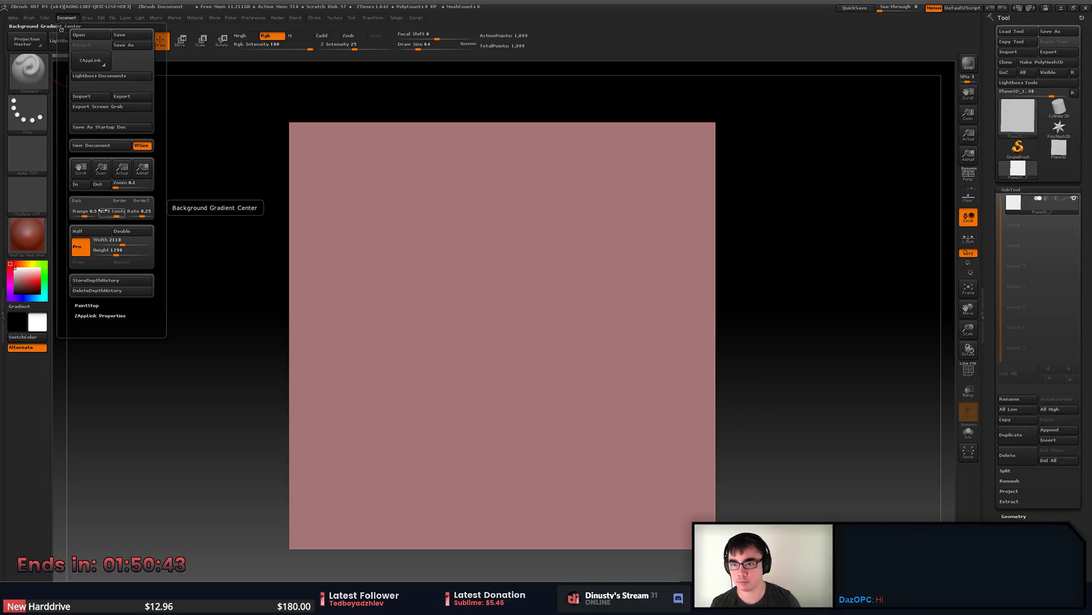
{"action": "left_click", "coordinate": [66, 18]}
Fill the plane with the current white colour and display its polygon wireframe.
{"action": "left_click", "coordinate": [44, 18]}
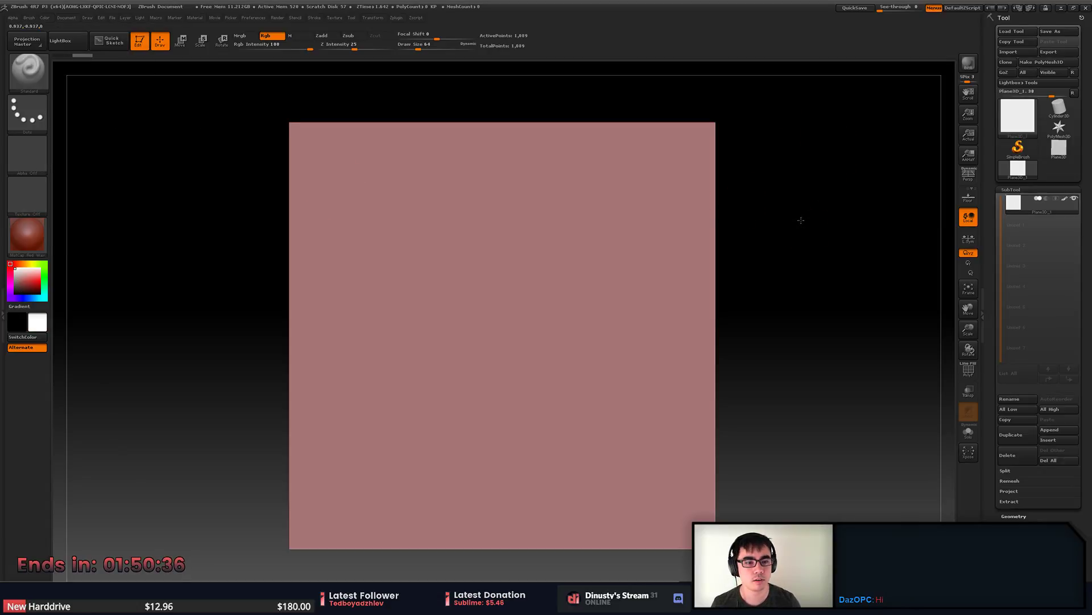
{"action": "key", "text": "shift+f"}
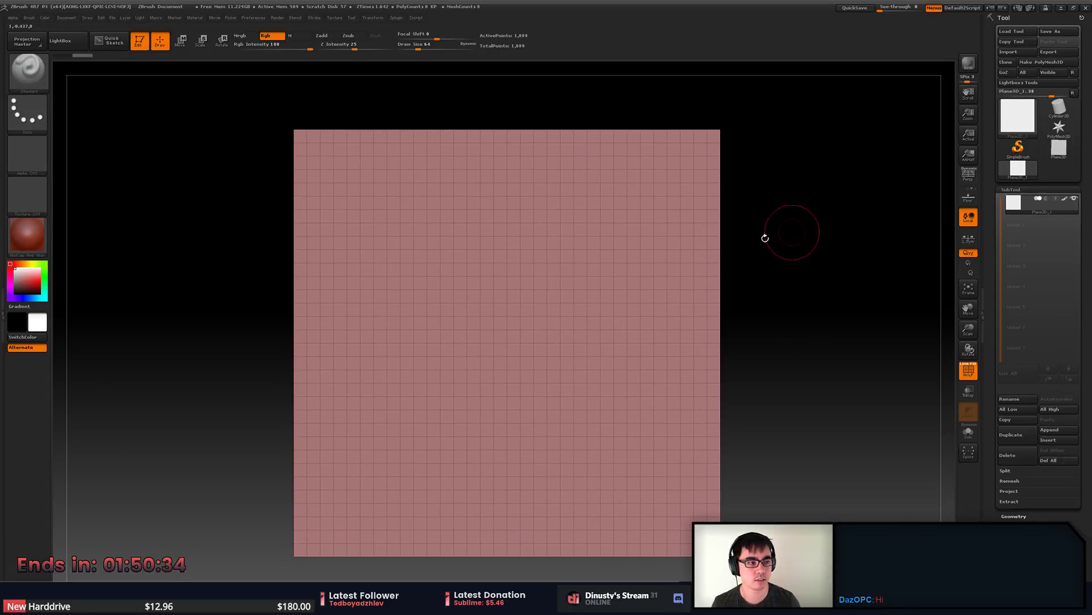
{"action": "left_click_drag", "start_coordinate": [751, 251], "coordinate": [785, 263]}
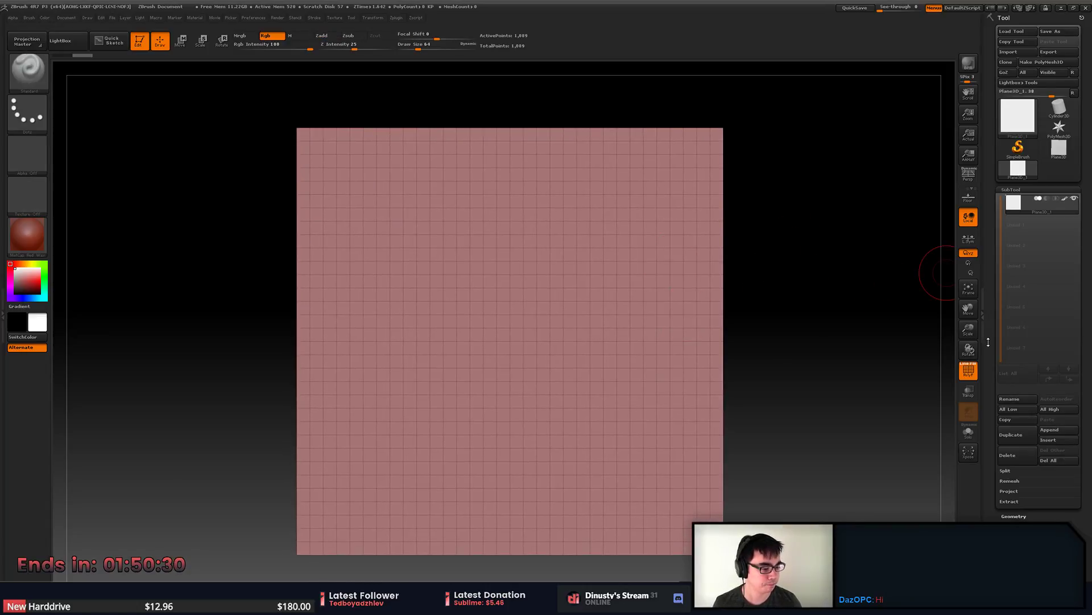
Look through the plane's tool settings, including Display Properties and Initialize.
{"action": "left_click", "coordinate": [1011, 190]}
{"action": "left_click", "coordinate": [1014, 198]}
{"action": "left_click", "coordinate": [1030, 198]}
{"action": "left_click", "coordinate": [1028, 199]}
{"action": "left_click", "coordinate": [1026, 363]}
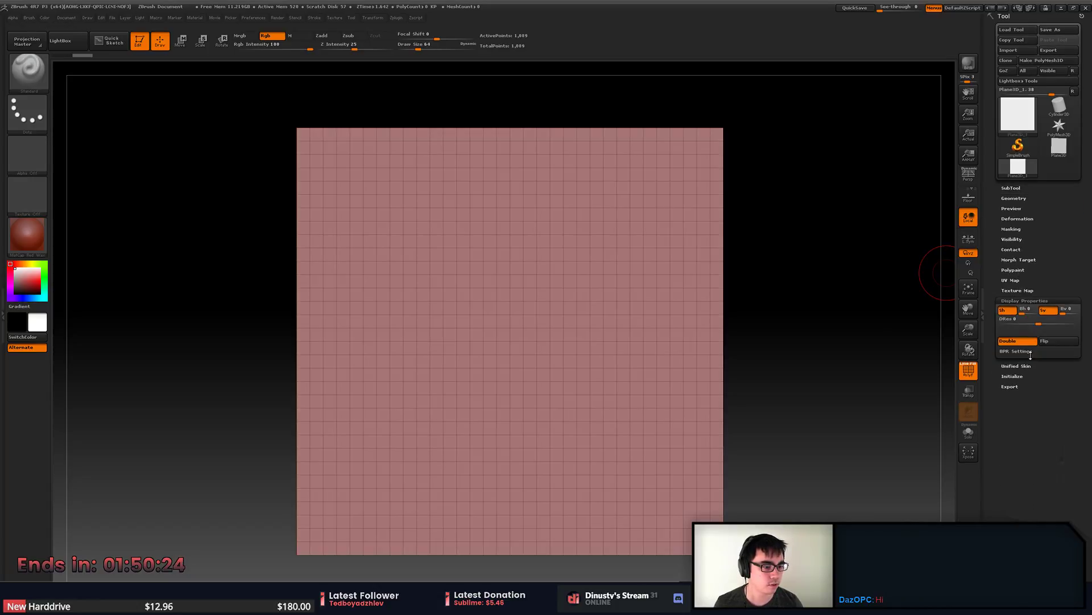
{"action": "left_click", "coordinate": [1024, 312]}
{"action": "left_click", "coordinate": [1024, 312]}
{"action": "left_click", "coordinate": [1024, 311]}
{"action": "left_click", "coordinate": [1019, 321]}
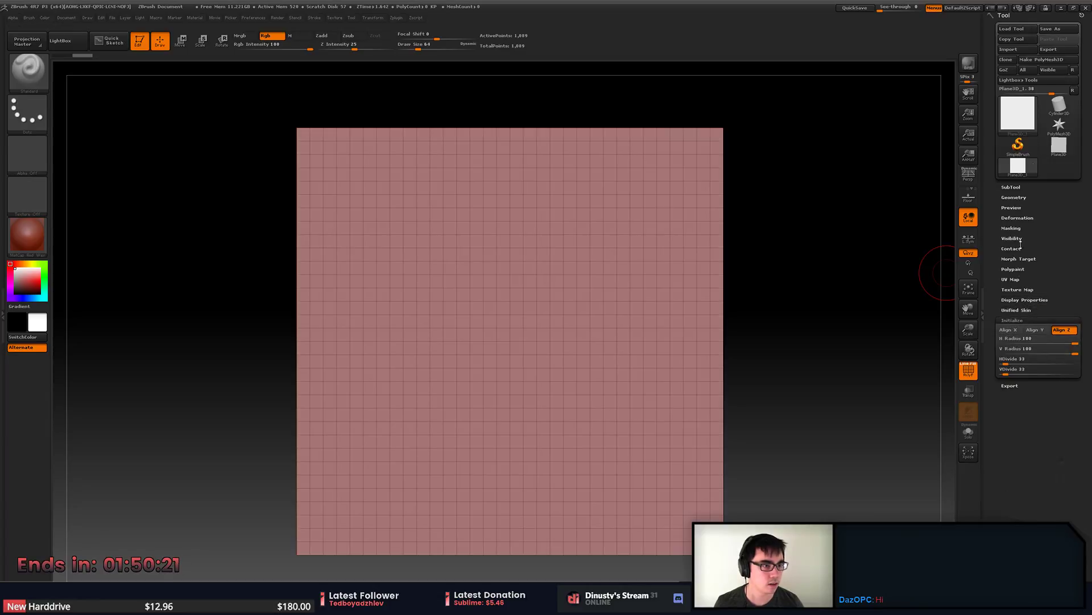
Convert the plane to a PolyMesh3D and divide it up to subdivision level 5 with smoothing (Smt) off.
{"action": "left_click", "coordinate": [1041, 60]}
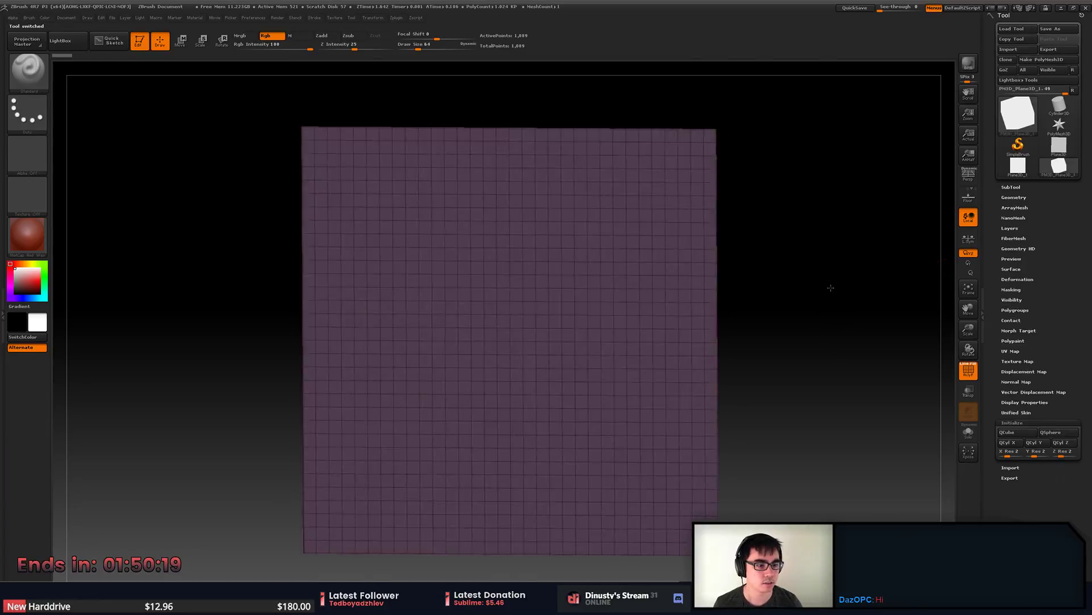
{"action": "left_click", "coordinate": [1018, 198]}
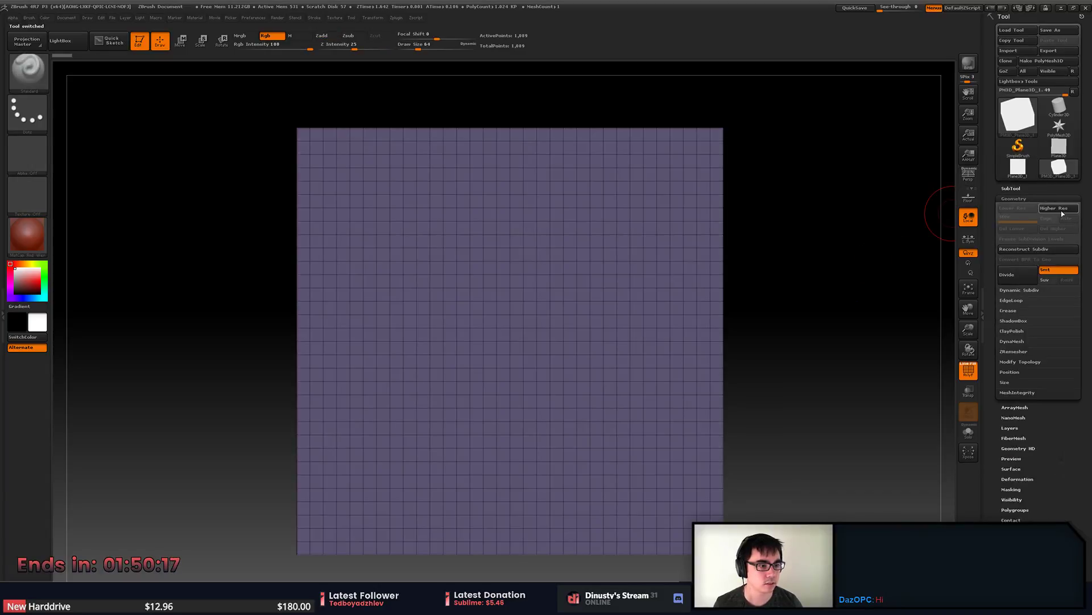
{"action": "left_click", "coordinate": [1050, 271]}
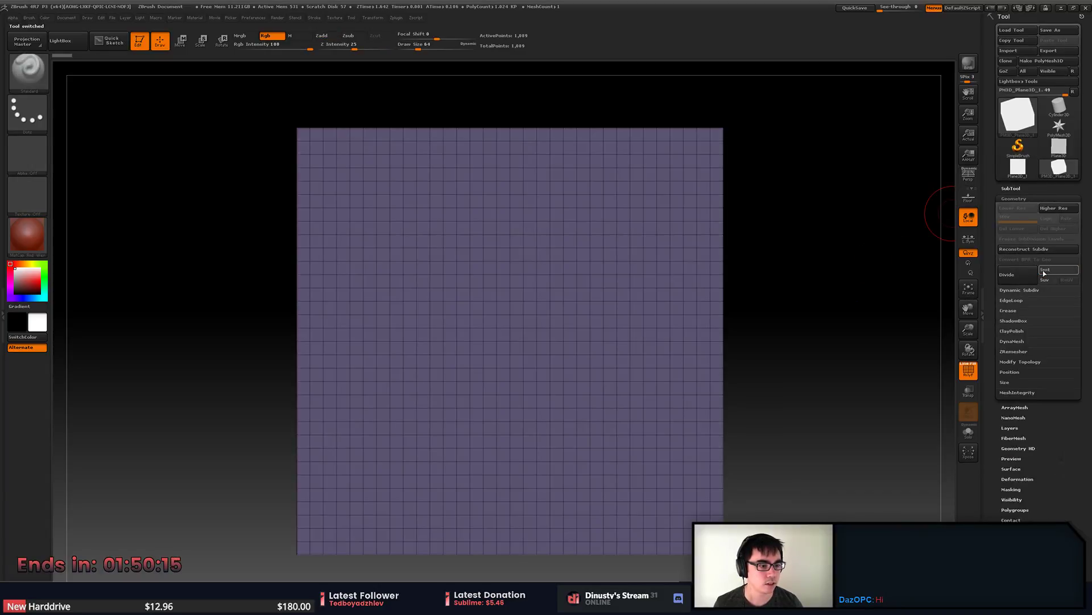
{"action": "left_click", "coordinate": [1018, 283]}
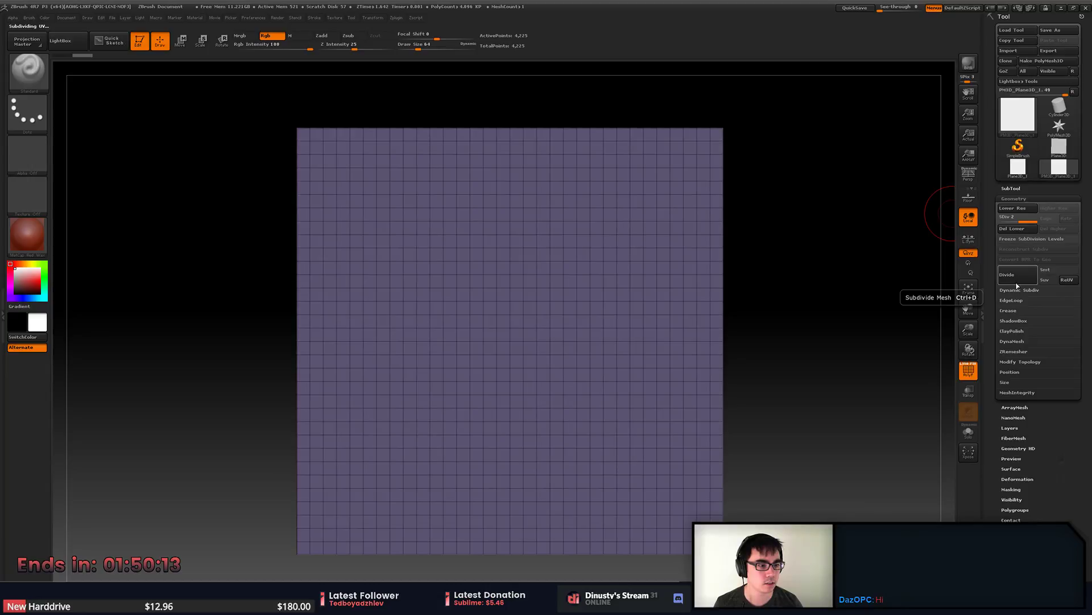
{"action": "left_click", "coordinate": [1020, 275]}
{"action": "left_click", "coordinate": [1021, 276]}
{"action": "left_click", "coordinate": [1021, 276]}
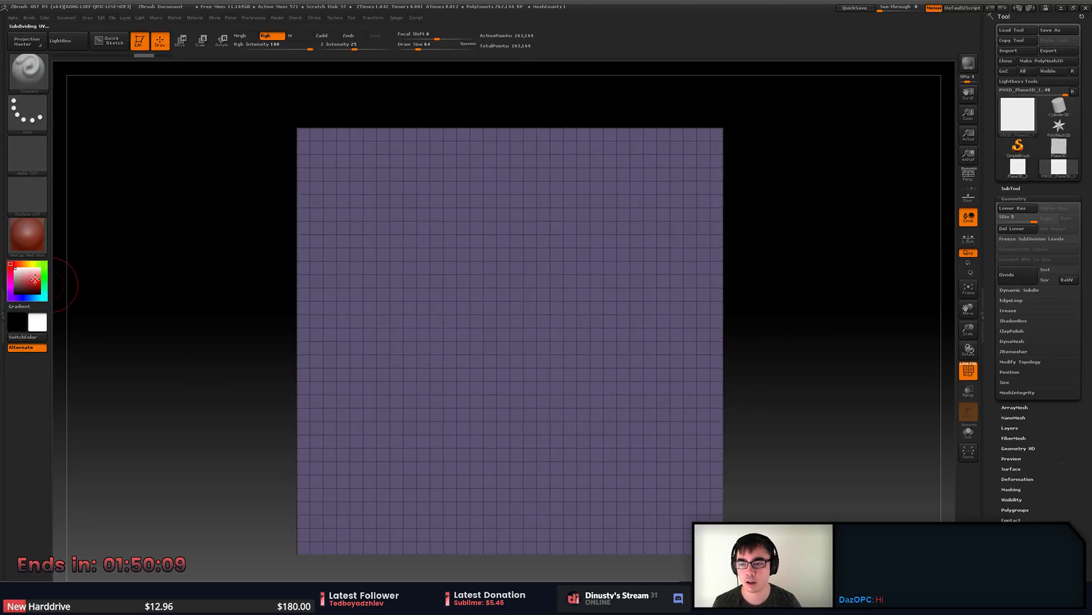
Set the painting colour to a near-black grey with RGB values of 29.
{"action": "mouse_move", "coordinate": [45, 21]}
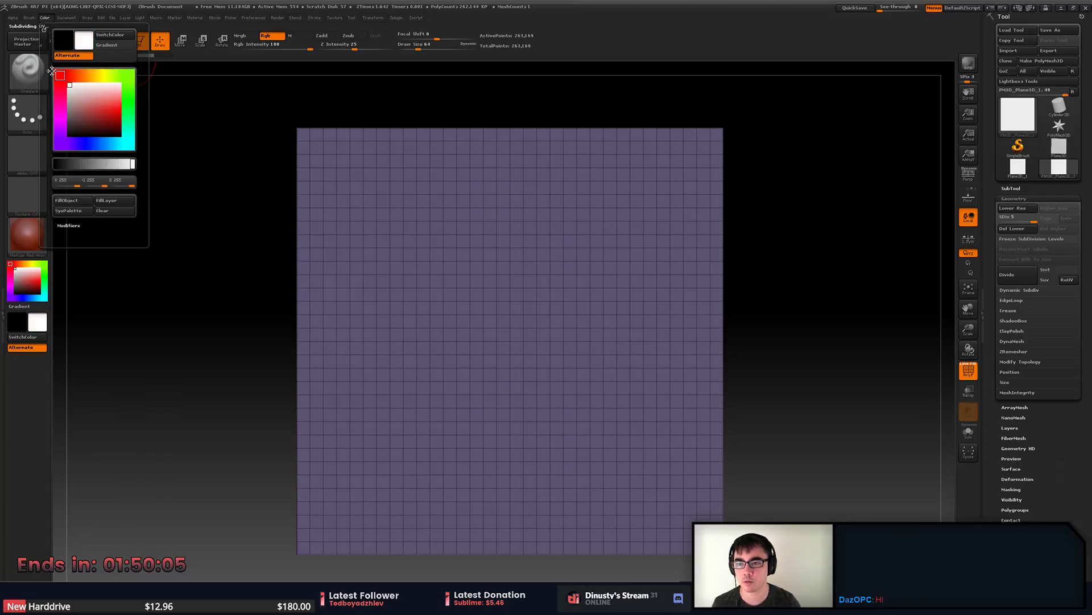
{"action": "left_click", "coordinate": [23, 288]}
{"action": "mouse_move", "coordinate": [23, 289]}
{"action": "left_mouse_down"}
{"action": "mouse_move", "coordinate": [5, 305]}
{"action": "mouse_move", "coordinate": [14, 290]}
{"action": "left_mouse_up"}
{"action": "mouse_move", "coordinate": [507, 246]}
{"action": "right_mouse_down", "text": "alt"}
{"action": "mouse_move", "coordinate": [473, 242]}
{"action": "mouse_move", "coordinate": [483, 241]}
{"action": "mouse_move", "coordinate": [484, 267]}
{"action": "mouse_move", "coordinate": [484, 239]}
{"action": "mouse_move", "coordinate": [456, 228]}
{"action": "right_mouse_up", "text": "alt"}
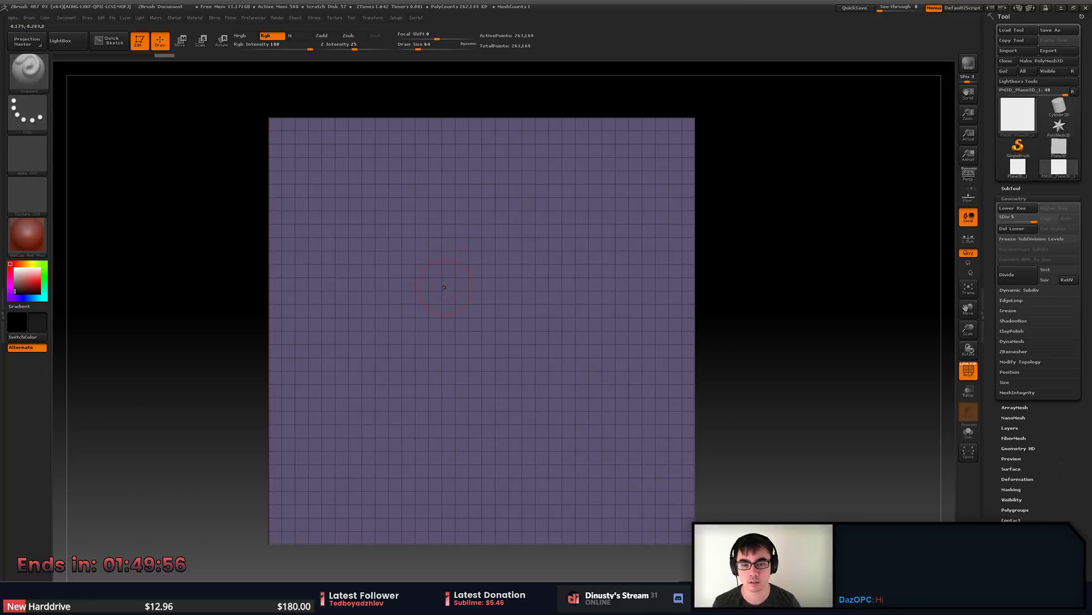
Hide the polygon wireframe and switch the plane's material to Flat Color.
{"action": "left_click", "coordinate": [969, 370]}
{"action": "right_click_drag", "start_coordinate": [539, 310], "coordinate": [231, 319], "text": "alt"}
{"action": "left_click", "coordinate": [27, 235]}
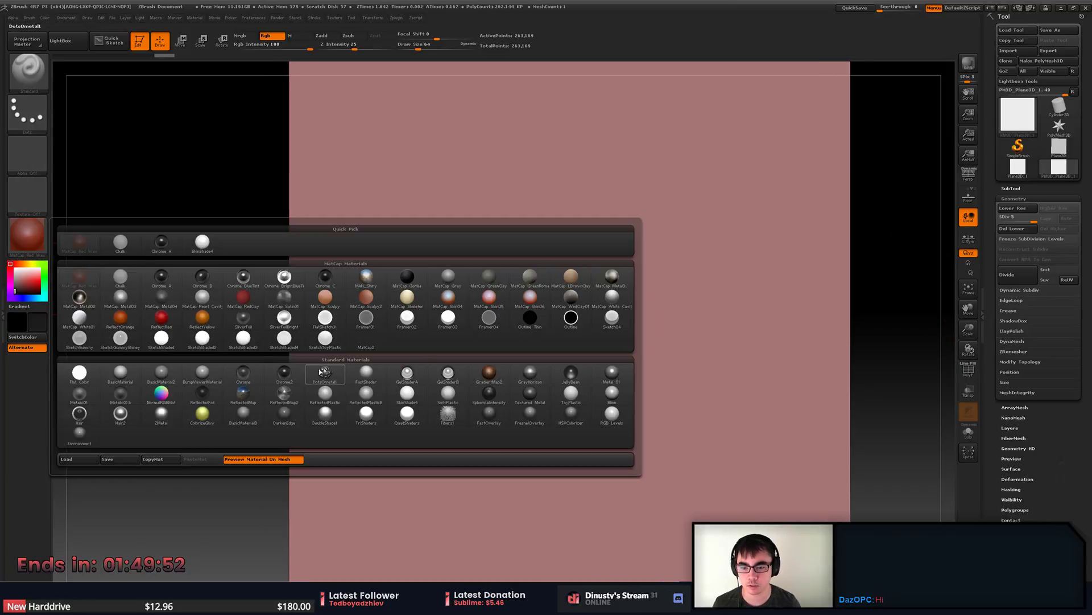
{"action": "left_click", "coordinate": [79, 373]}
{"action": "right_click_drag", "start_coordinate": [588, 247], "coordinate": [498, 246], "text": "alt"}
Paint test strokes on the plane and undo them, reducing the brush draw size to 29.
{"action": "mouse_move", "coordinate": [475, 256]}
{"action": "left_mouse_down"}
{"action": "mouse_move", "coordinate": [489, 330]}
{"action": "mouse_move", "coordinate": [528, 343]}
{"action": "left_mouse_up"}
{"action": "key", "text": "ctrl+z"}
{"action": "right_click", "coordinate": [521, 307]}
{"action": "left_click_drag", "start_coordinate": [522, 307], "coordinate": [514, 309]}
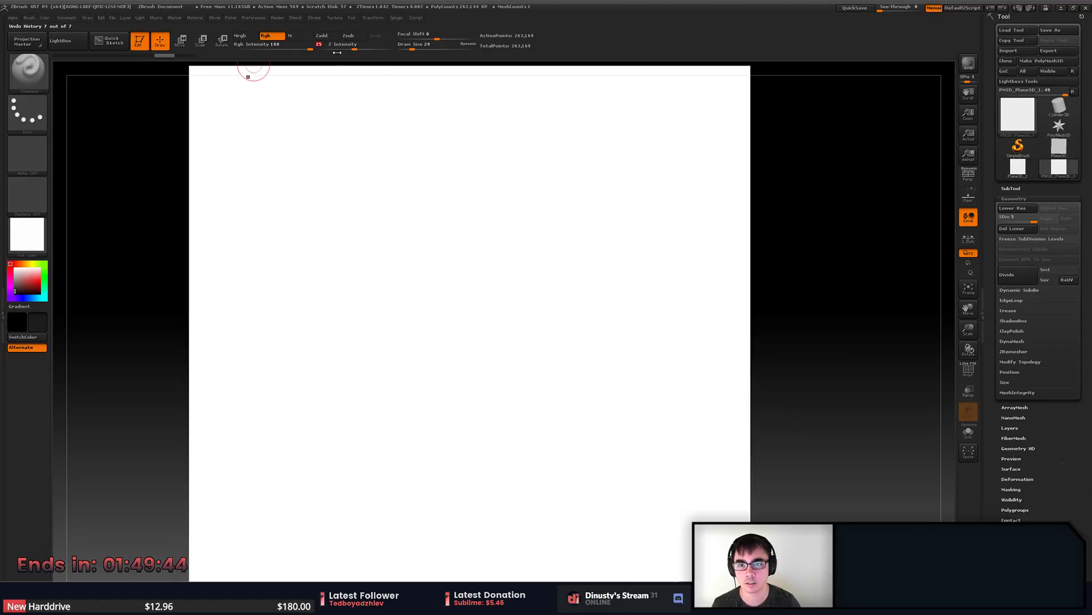
{"action": "mouse_move", "coordinate": [406, 149]}
{"action": "left_mouse_down"}
{"action": "mouse_move", "coordinate": [422, 242]}
{"action": "mouse_move", "coordinate": [529, 218]}
{"action": "left_mouse_up"}
{"action": "key", "text": "ctrl+n"}
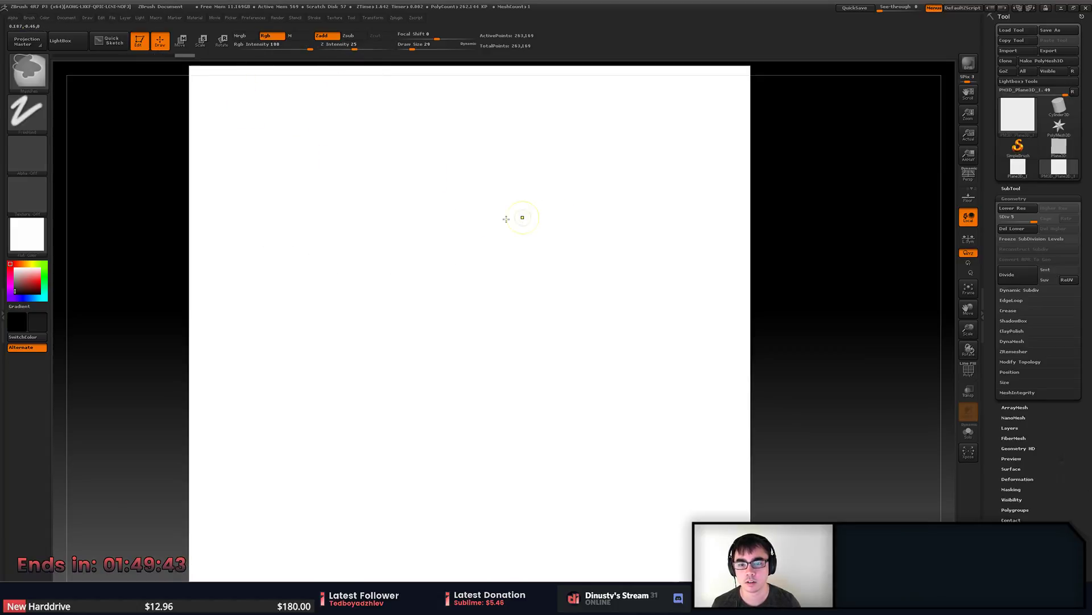
Dock the Color and Brush palettes in the side tray alongside the Material palette.
{"action": "left_click", "coordinate": [2, 26]}
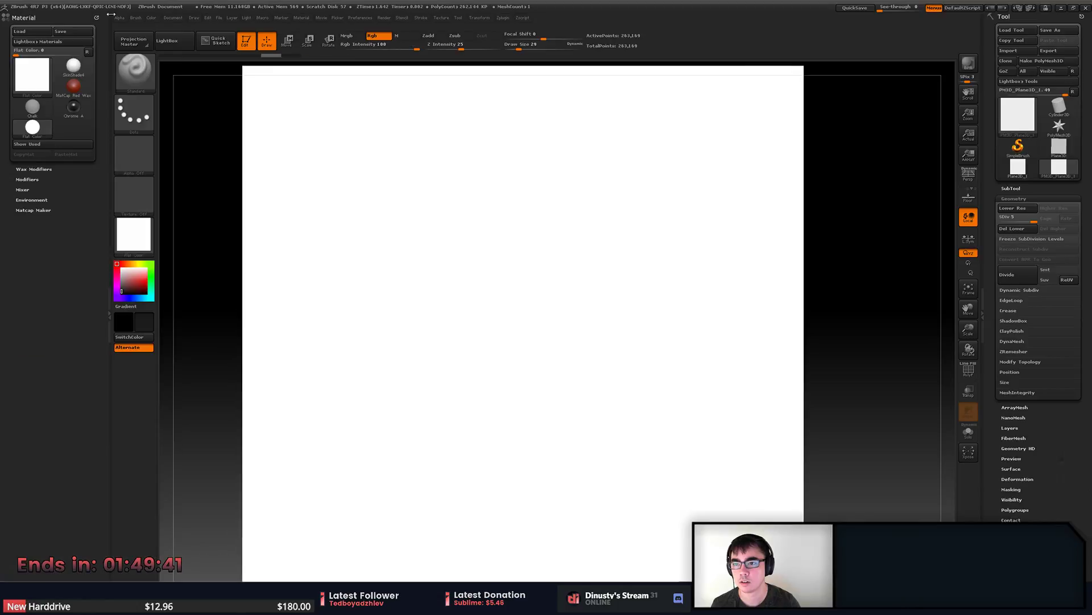
{"action": "left_click", "coordinate": [151, 18]}
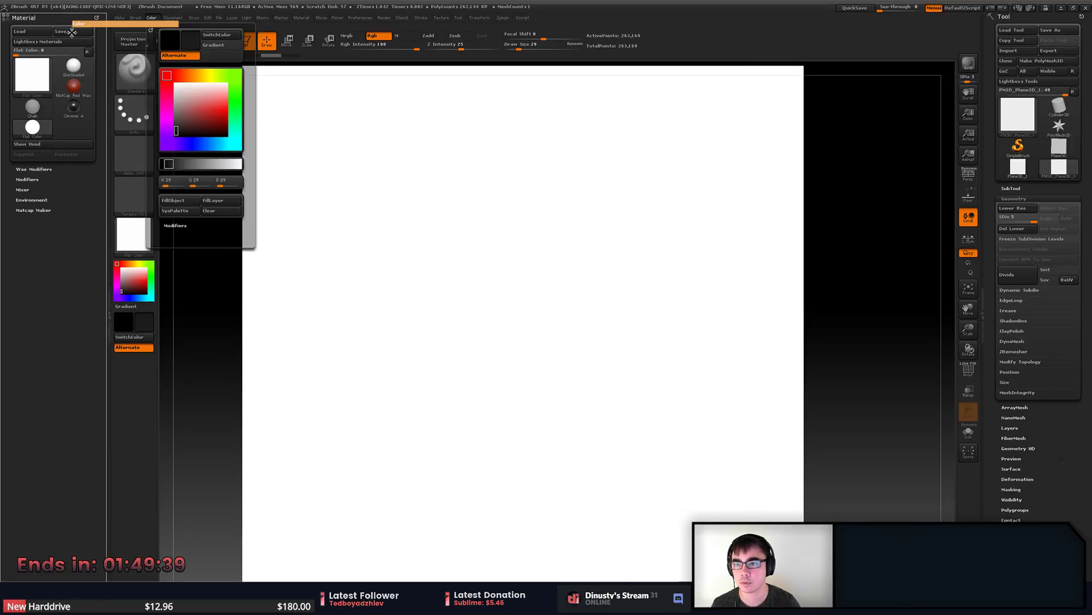
{"action": "left_click", "coordinate": [151, 28]}
{"action": "left_click", "coordinate": [137, 18]}
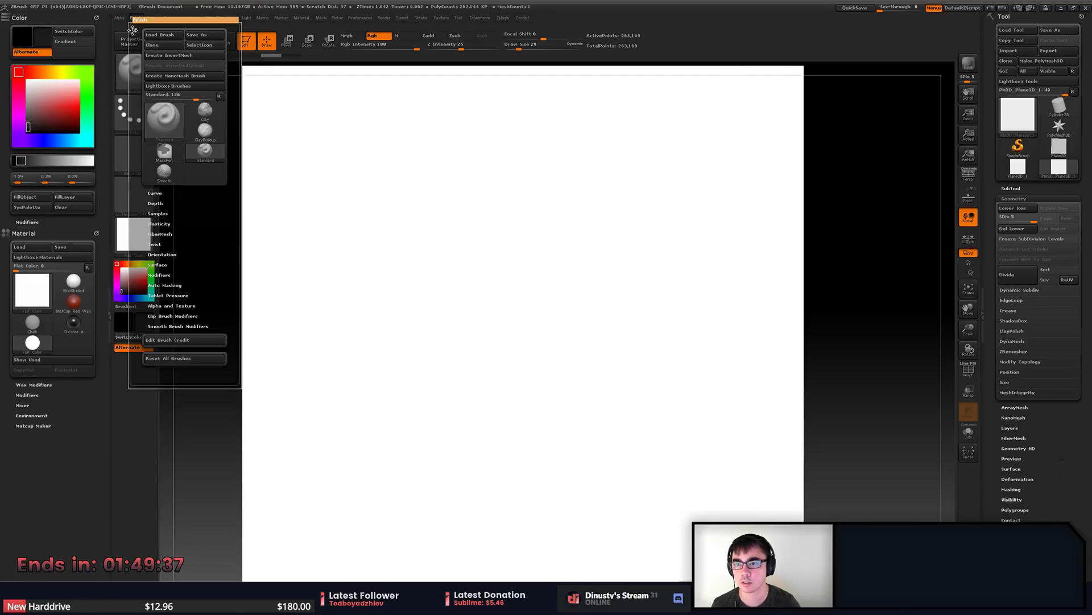
{"action": "left_click", "coordinate": [146, 27]}
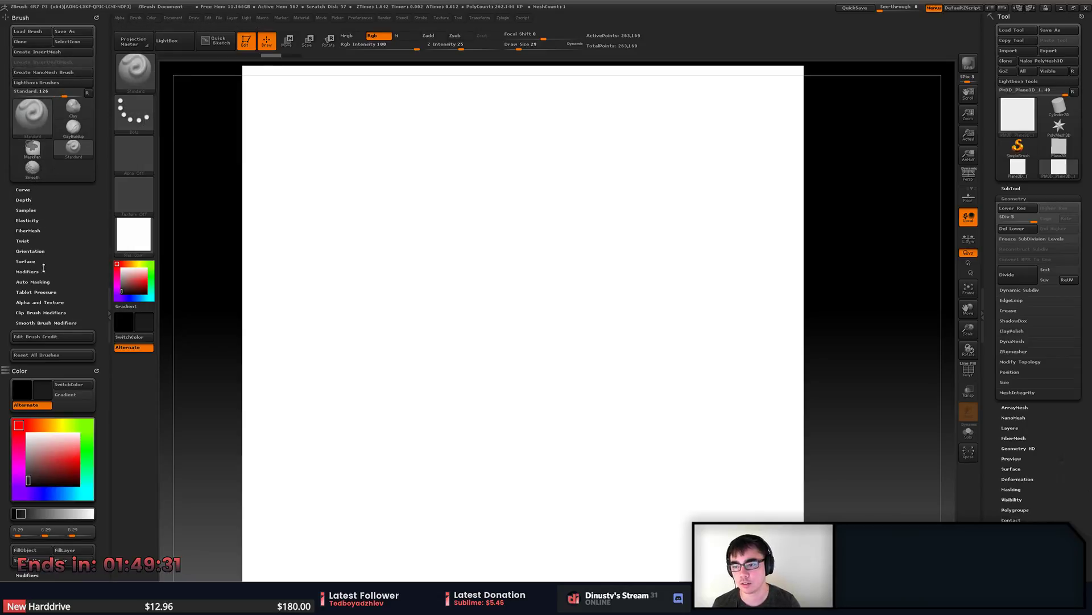
Expand the brush's Tablet Pressure settings and flatten the RGB Intensity pressure curve.
{"action": "left_click", "coordinate": [36, 292]}
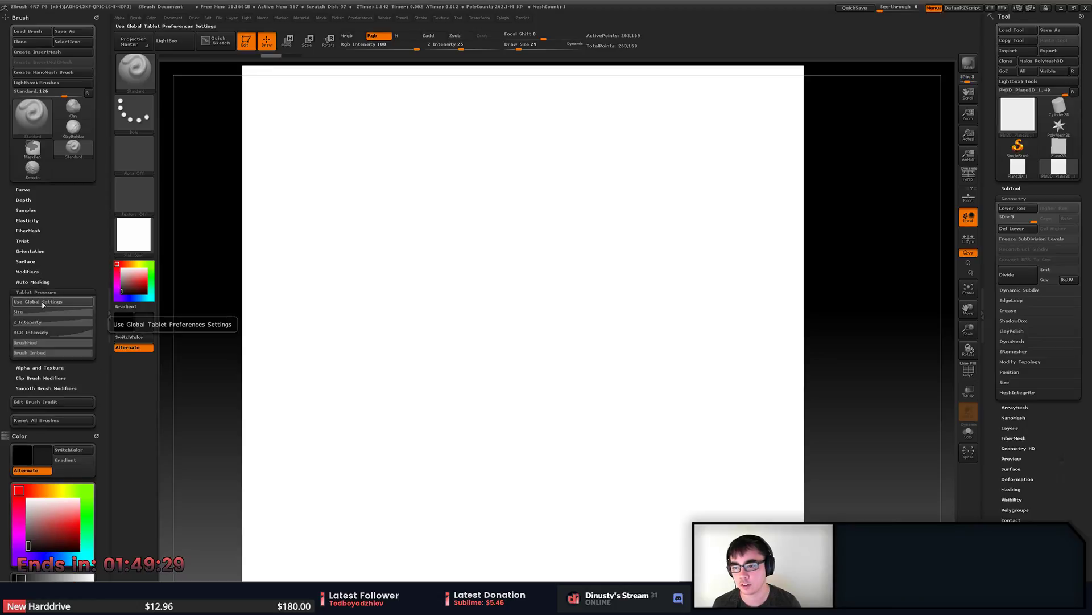
{"action": "left_click", "coordinate": [36, 312]}
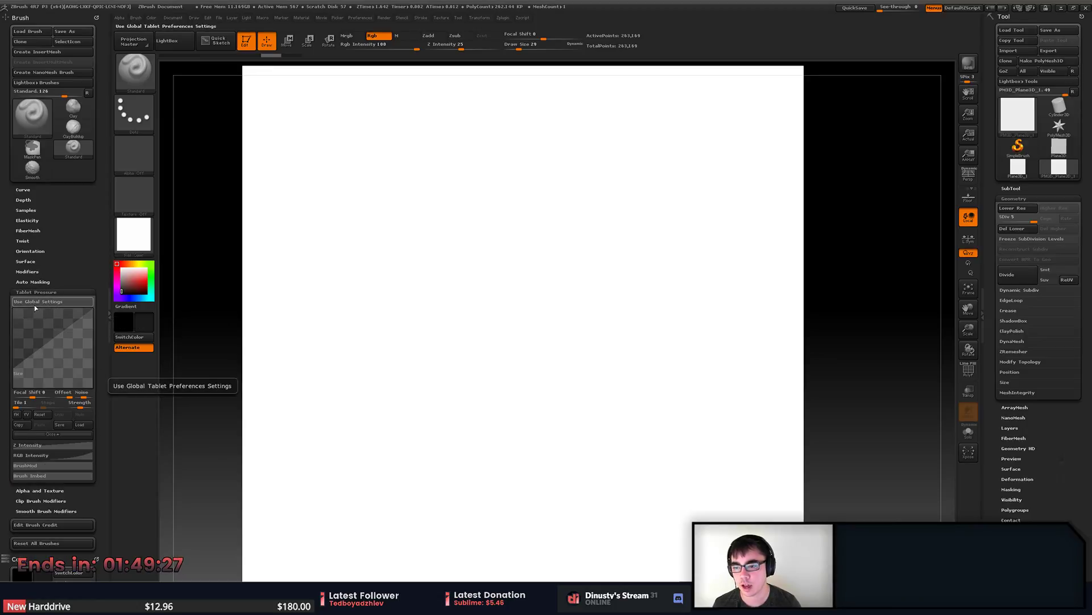
{"action": "left_click", "coordinate": [37, 292]}
{"action": "left_click", "coordinate": [49, 302]}
{"action": "left_click", "coordinate": [50, 302]}
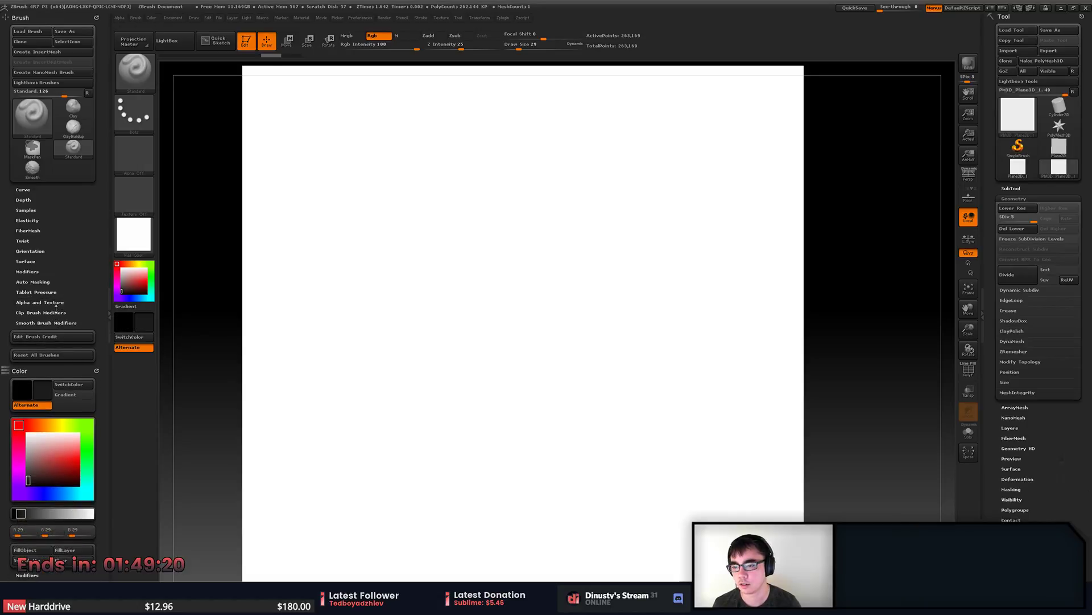
{"action": "left_click", "coordinate": [53, 293]}
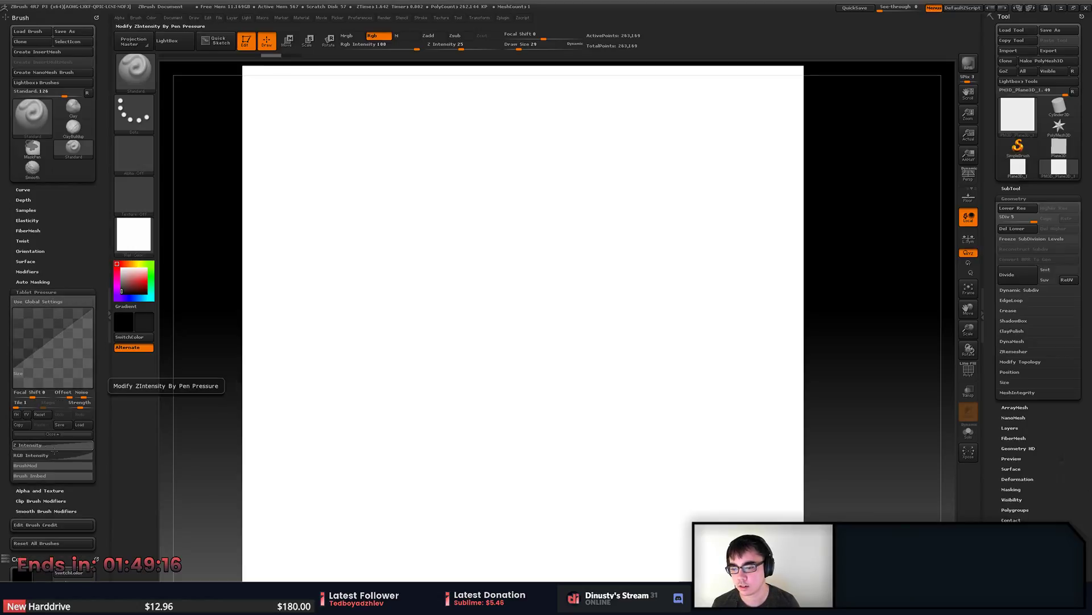
{"action": "left_click", "coordinate": [40, 456]}
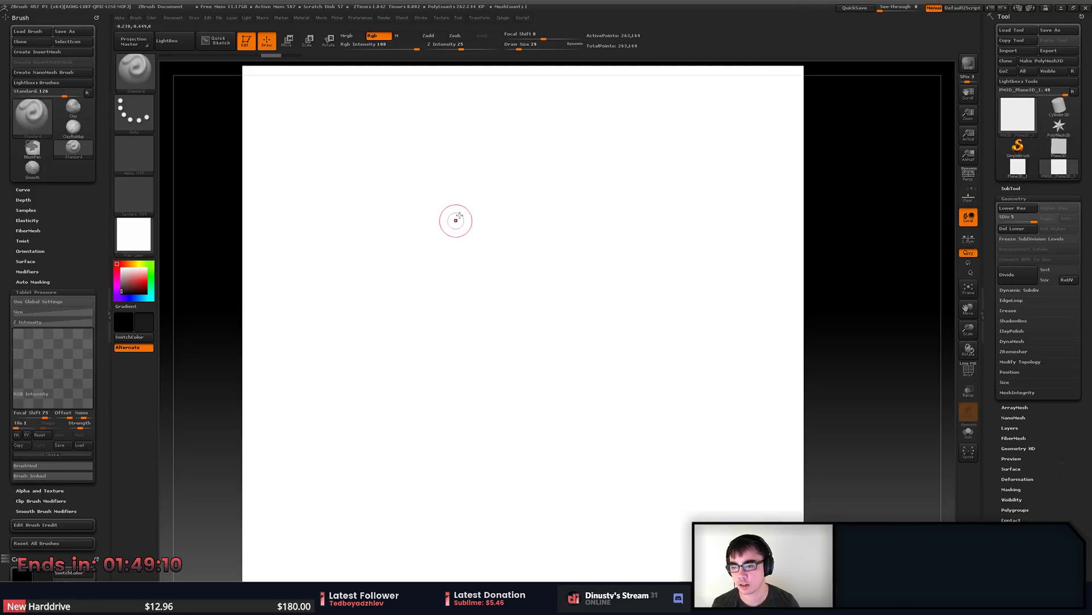
Reduce the brush draw size to 12 and activate mirror symmetry, undoing the test strokes on the plane.
{"action": "right_click_drag", "start_coordinate": [410, 262], "coordinate": [362, 244], "text": "alt"}
{"action": "mouse_move", "coordinate": [421, 220]}
{"action": "left_mouse_down"}
{"action": "mouse_move", "coordinate": [443, 299]}
{"action": "mouse_move", "coordinate": [449, 263]}
{"action": "left_mouse_up"}
{"action": "key", "text": "ctrl+z"}
{"action": "key", "text": "space"}
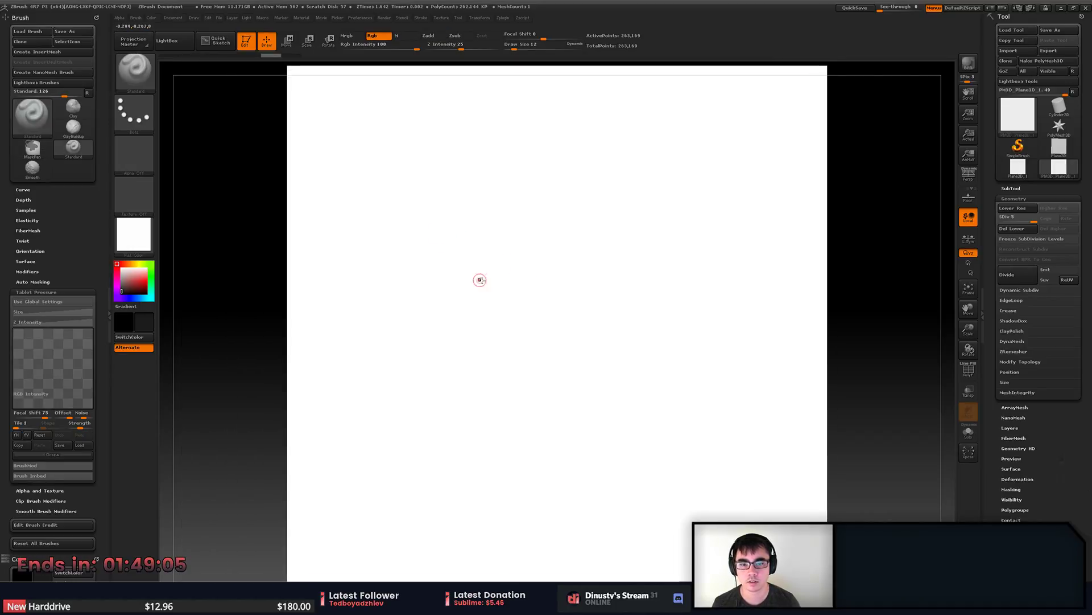
{"action": "left_click_drag", "start_coordinate": [558, 271], "coordinate": [558, 309]}
{"action": "key", "text": "ctrl+z"}
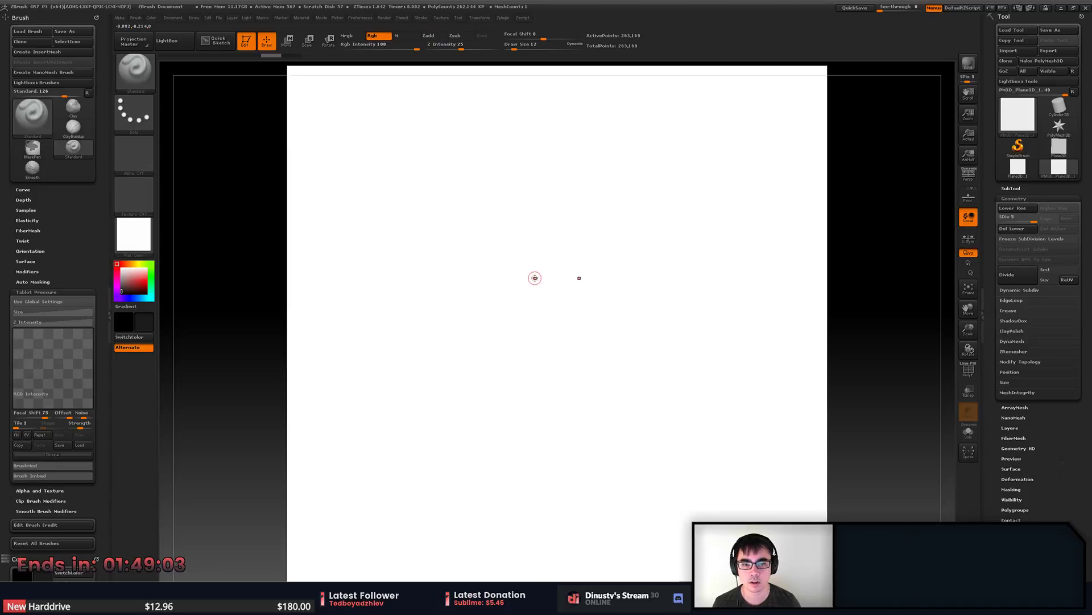
Reduce the draw size to 9 and paint mirrored scroll-shaped test strokes, undoing each one.
{"action": "left_click_drag", "start_coordinate": [531, 203], "coordinate": [489, 313]}
{"action": "key", "text": "ctrl+z"}
{"action": "left_click_drag", "start_coordinate": [529, 212], "coordinate": [490, 326]}
{"action": "key", "text": "ctrl+z"}
{"action": "key", "text": "["}
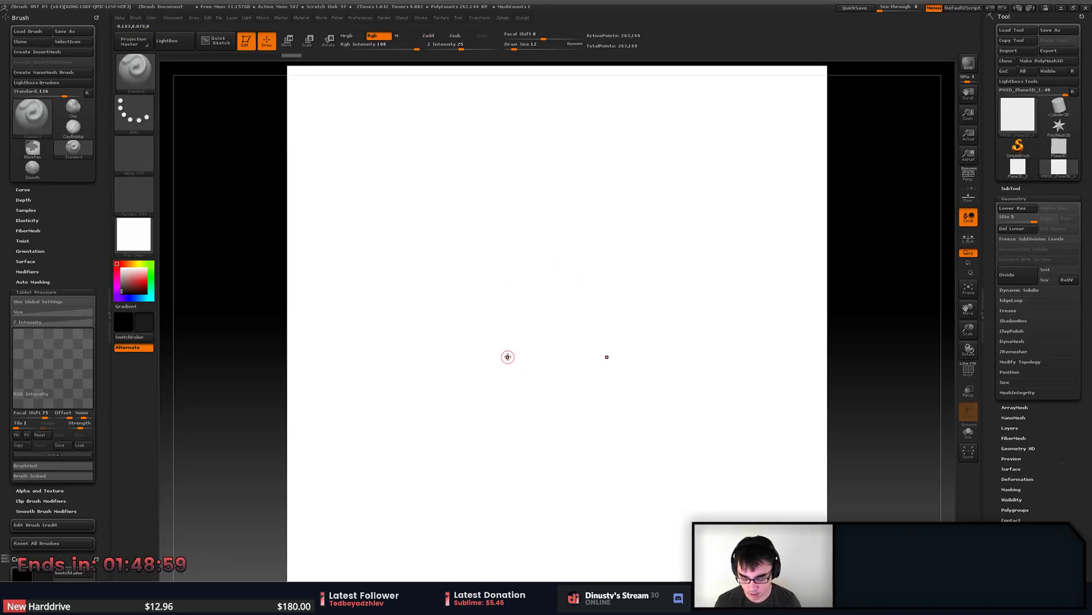
{"action": "mouse_move", "coordinate": [488, 176]}
{"action": "left_mouse_down"}
{"action": "mouse_move", "coordinate": [392, 258]}
{"action": "mouse_move", "coordinate": [517, 395]}
{"action": "left_mouse_up"}
{"action": "key", "text": "ctrl+z"}
{"action": "mouse_move", "coordinate": [447, 165]}
{"action": "left_mouse_down"}
{"action": "mouse_move", "coordinate": [361, 317]}
{"action": "mouse_move", "coordinate": [438, 349]}
{"action": "left_mouse_up"}
{"action": "key", "text": "ctrl+z"}
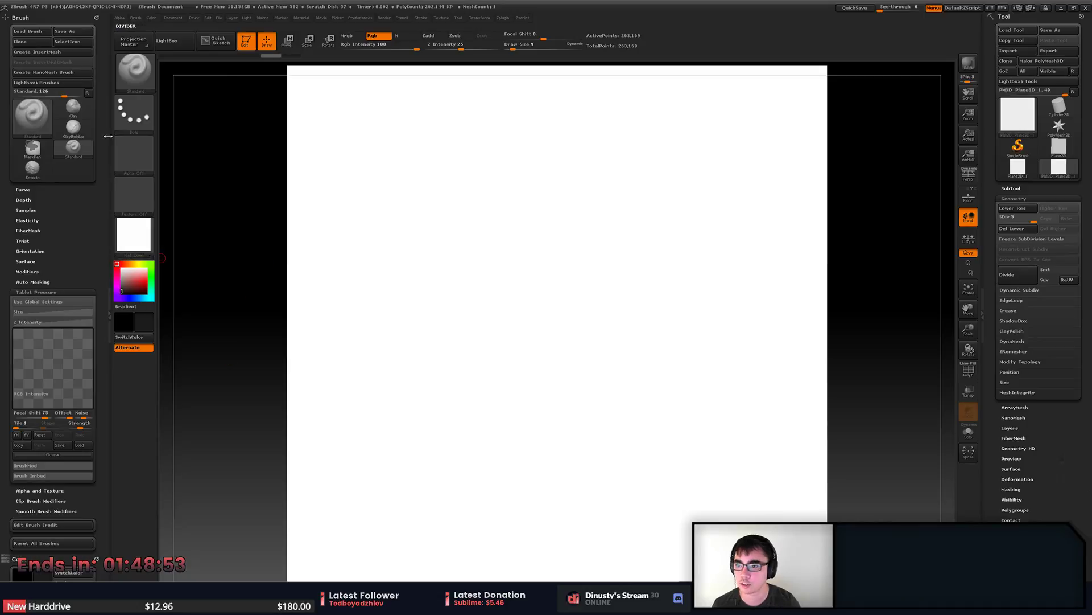
{"action": "mouse_move", "coordinate": [405, 166]}
{"action": "left_mouse_down"}
{"action": "mouse_move", "coordinate": [353, 245]}
{"action": "mouse_move", "coordinate": [392, 267]}
{"action": "left_mouse_up"}
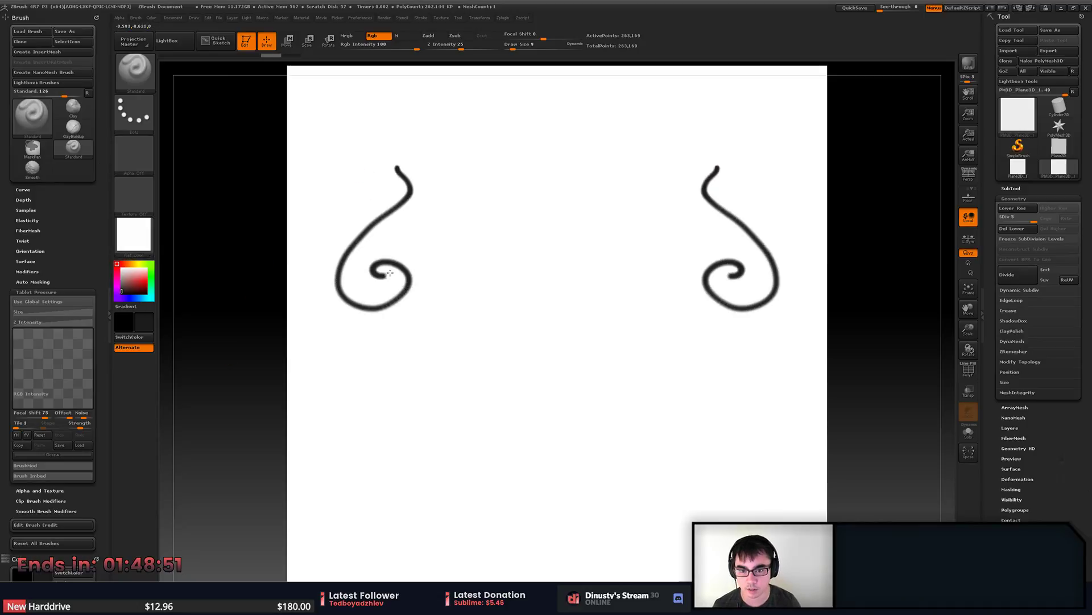
{"action": "key", "text": "ctrl+z"}
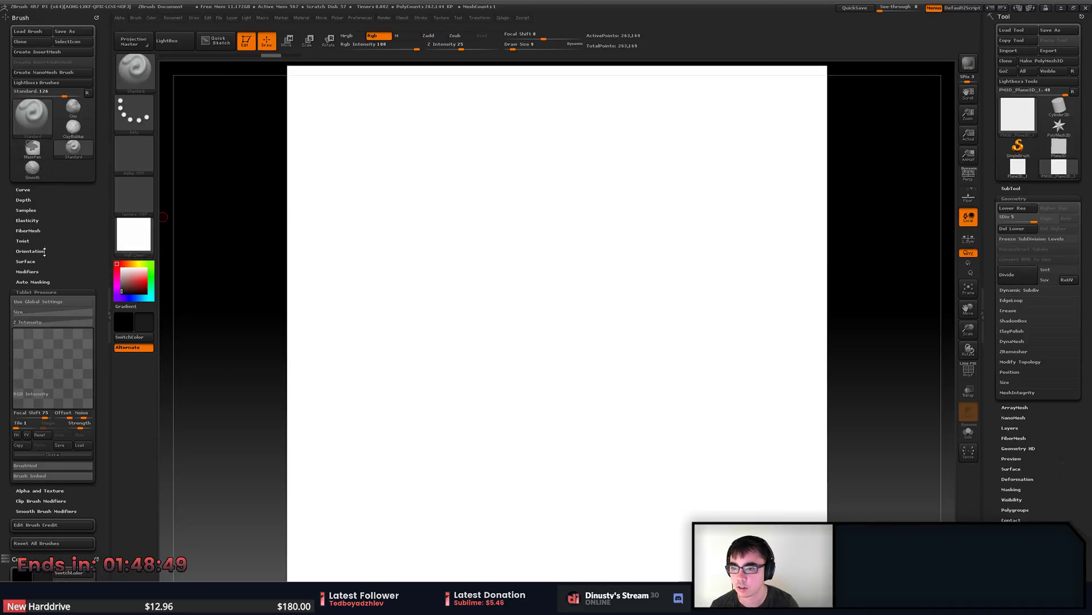
Paint a mirrored pair of S-shaped scrolls with curled lower ends near the middle of the plane and thicken the curls.
{"action": "mouse_move", "coordinate": [515, 188]}
{"action": "left_mouse_down"}
{"action": "mouse_move", "coordinate": [407, 349]}
{"action": "mouse_move", "coordinate": [478, 330]}
{"action": "left_mouse_up"}
{"action": "key", "text": "ctrl+z"}
{"action": "mouse_move", "coordinate": [493, 218]}
{"action": "left_mouse_down"}
{"action": "mouse_move", "coordinate": [506, 232]}
{"action": "mouse_move", "coordinate": [456, 354]}
{"action": "left_mouse_up"}
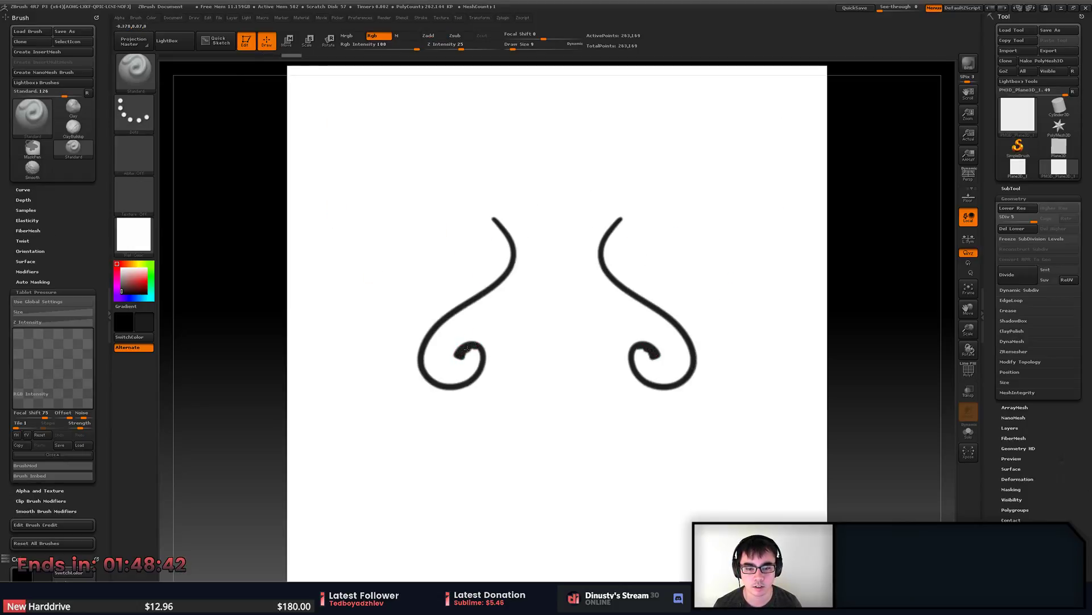
{"action": "mouse_move", "coordinate": [474, 346]}
{"action": "left_mouse_down"}
{"action": "mouse_move", "coordinate": [483, 366]}
{"action": "mouse_move", "coordinate": [460, 392]}
{"action": "left_mouse_up"}
{"action": "key", "text": "ctrl+z"}
{"action": "left_click_drag", "start_coordinate": [477, 348], "coordinate": [458, 388]}
{"action": "key", "text": "ctrl+z"}
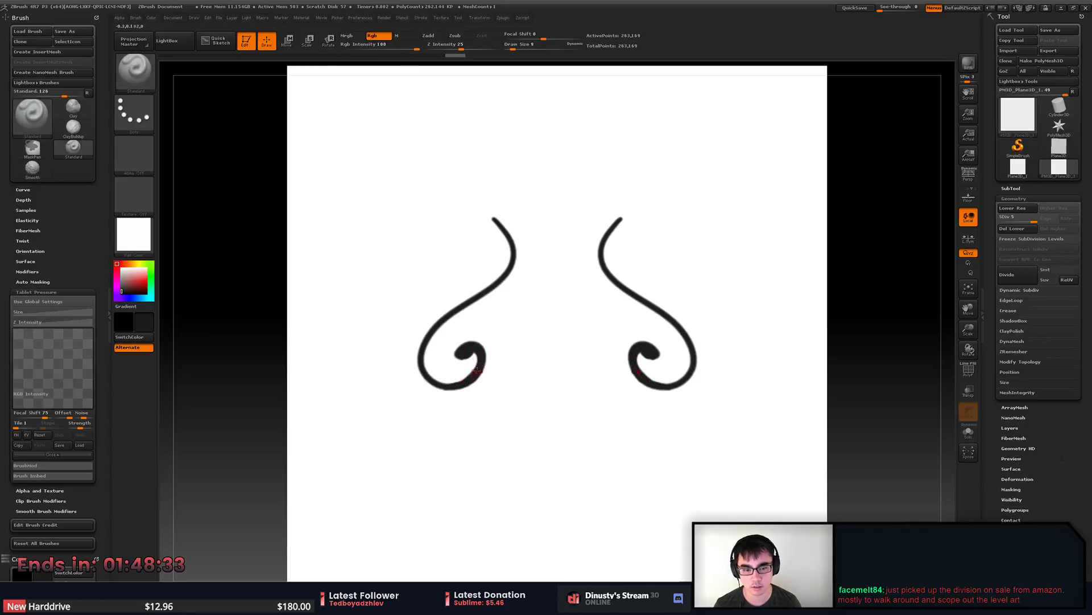
Try painting smaller curved strokes between the two mirrored scrolls and undo them.
{"action": "right_click_drag", "start_coordinate": [543, 276], "coordinate": [484, 290], "text": "alt"}
{"action": "mouse_move", "coordinate": [409, 241]}
{"action": "left_mouse_down"}
{"action": "mouse_move", "coordinate": [409, 258]}
{"action": "mouse_move", "coordinate": [433, 262]}
{"action": "mouse_move", "coordinate": [425, 245]}
{"action": "mouse_move", "coordinate": [461, 227]}
{"action": "mouse_move", "coordinate": [426, 227]}
{"action": "mouse_move", "coordinate": [441, 312]}
{"action": "left_mouse_up"}
{"action": "key", "text": "ctrl+z"}
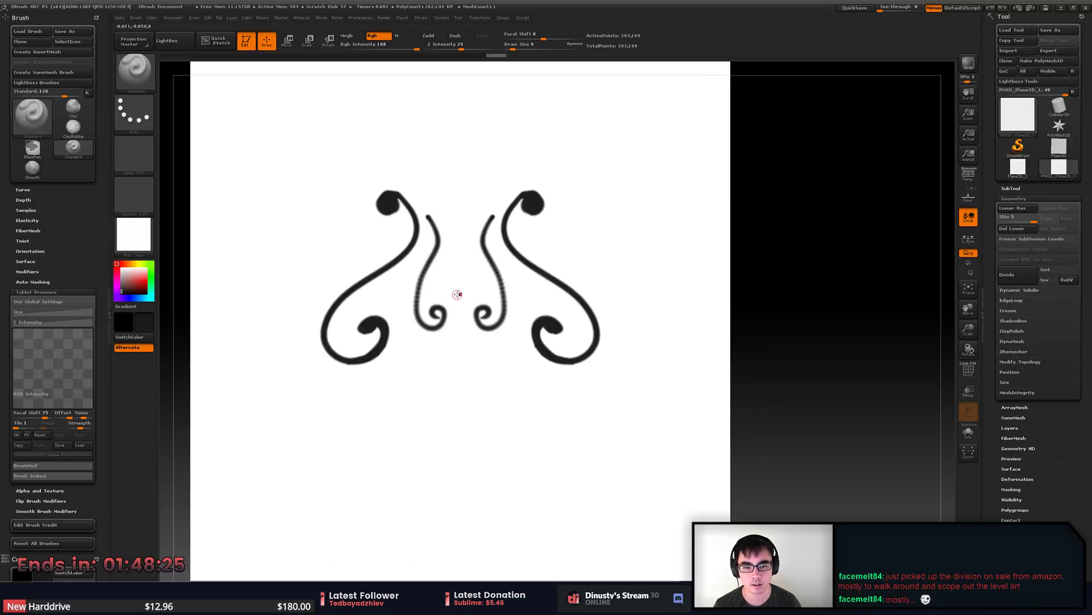
{"action": "key", "text": "ctrl+z"}
{"action": "left_click_drag", "start_coordinate": [427, 206], "coordinate": [401, 329]}
{"action": "key", "text": "ctrl+z"}
{"action": "mouse_move", "coordinate": [423, 209]}
{"action": "left_mouse_down"}
{"action": "mouse_move", "coordinate": [394, 284]}
{"action": "mouse_move", "coordinate": [393, 328]}
{"action": "left_mouse_up"}
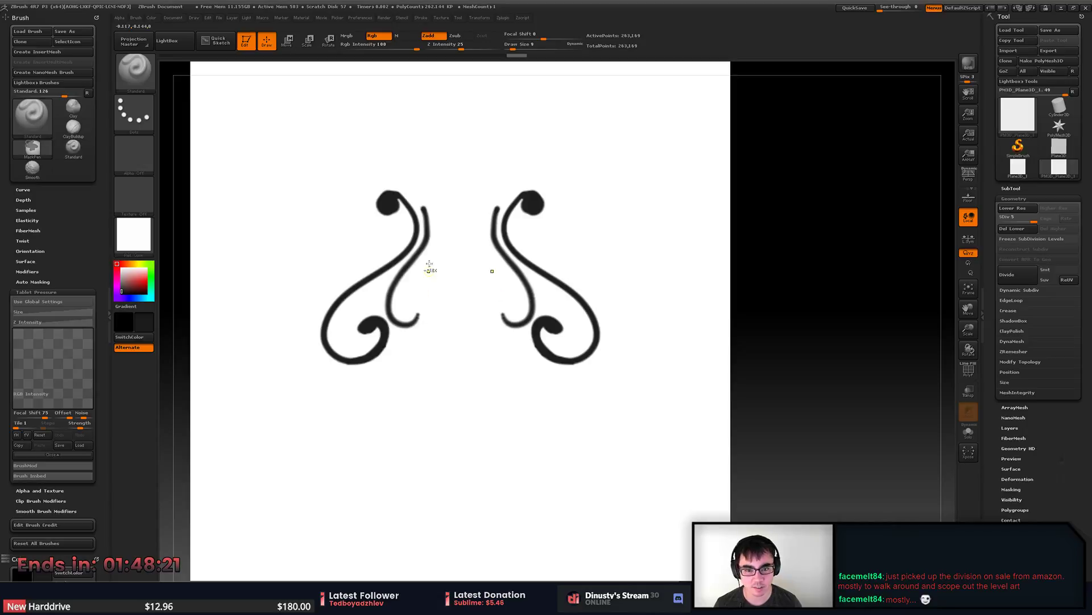
{"action": "key", "text": "ctrl+z"}
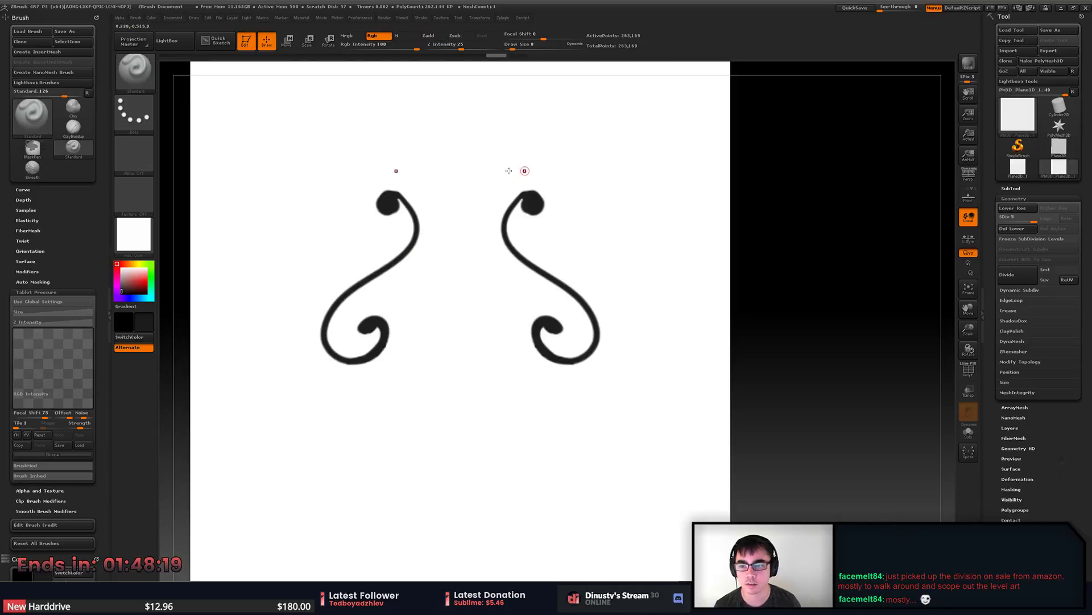
Check the brush's Samples settings and paint test strokes beside the scrolls, undoing them.
{"action": "left_click", "coordinate": [36, 210]}
{"action": "left_click", "coordinate": [37, 210]}
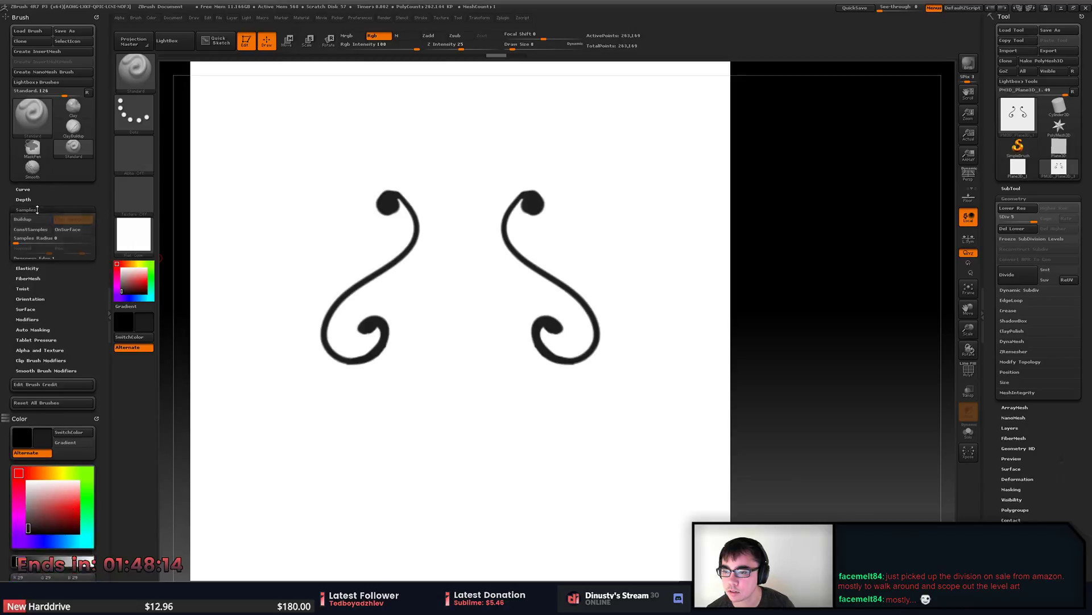
{"action": "mouse_move", "coordinate": [385, 127]}
{"action": "left_mouse_down"}
{"action": "mouse_move", "coordinate": [410, 367]}
{"action": "mouse_move", "coordinate": [359, 273]}
{"action": "left_mouse_up"}
{"action": "key", "text": "ctrl+z"}
{"action": "left_click_drag", "start_coordinate": [554, 197], "coordinate": [588, 290]}
{"action": "key", "text": "ctrl+z"}
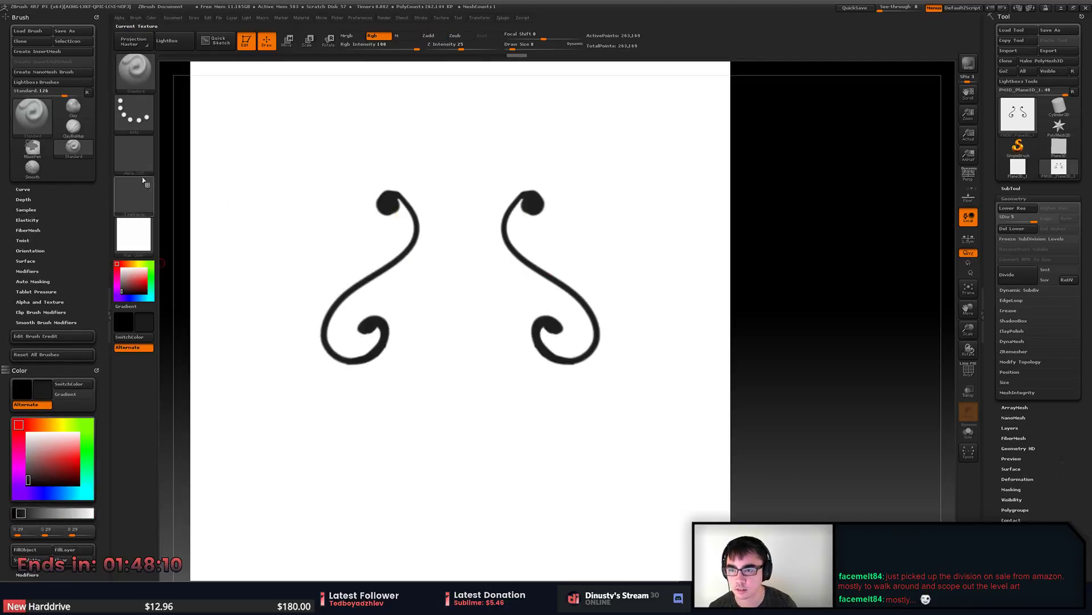
Switch the brush's stroke type from Dots to FreeHand and undo the test stroke painted with it.
{"action": "left_click", "coordinate": [134, 114]}
{"action": "left_click", "coordinate": [272, 117]}
{"action": "left_click_drag", "start_coordinate": [330, 169], "coordinate": [296, 233]}
{"action": "key", "text": "ctrl+z"}
{"action": "left_click", "coordinate": [134, 114]}
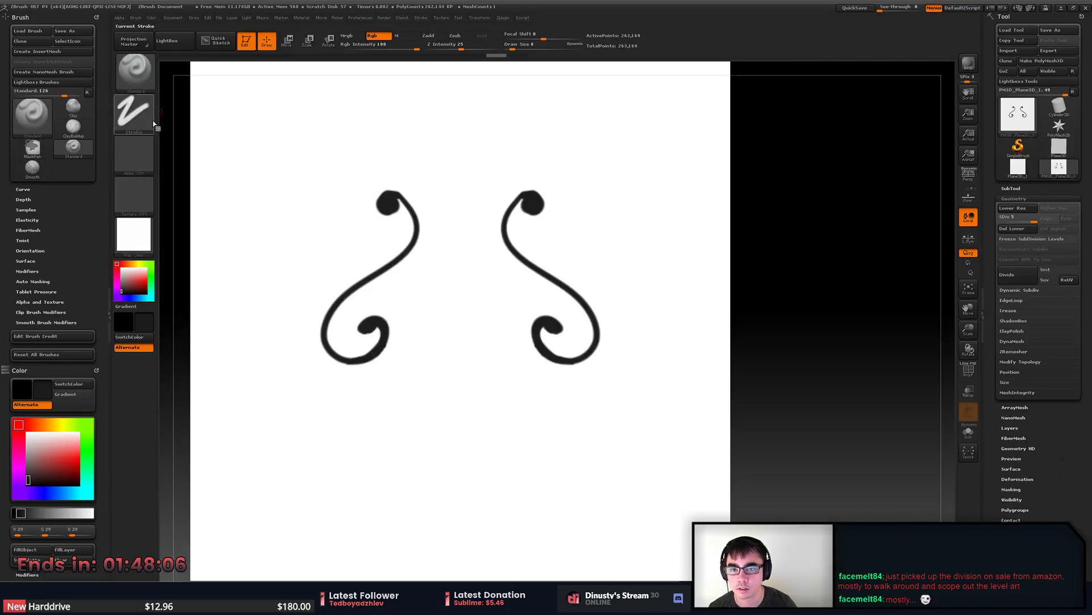
{"action": "left_click", "coordinate": [146, 120]}
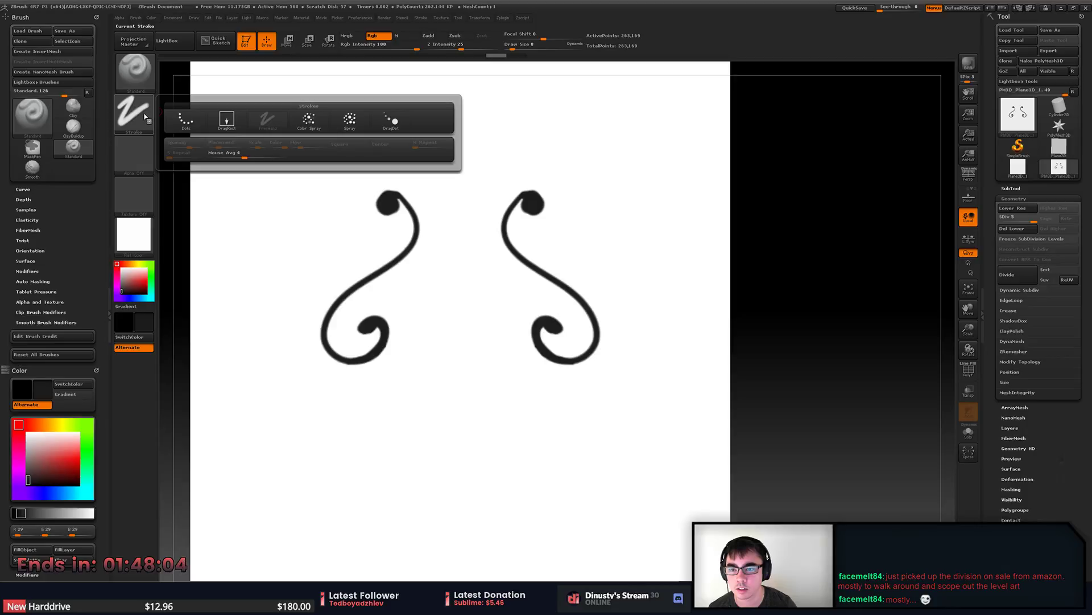
Look through the brush's Alpha and Texture, Tablet Pressure and Modifiers settings.
{"action": "left_click", "coordinate": [55, 300]}
{"action": "left_click", "coordinate": [41, 301]}
{"action": "left_click", "coordinate": [50, 291]}
{"action": "left_click", "coordinate": [51, 292]}
{"action": "left_click", "coordinate": [33, 270]}
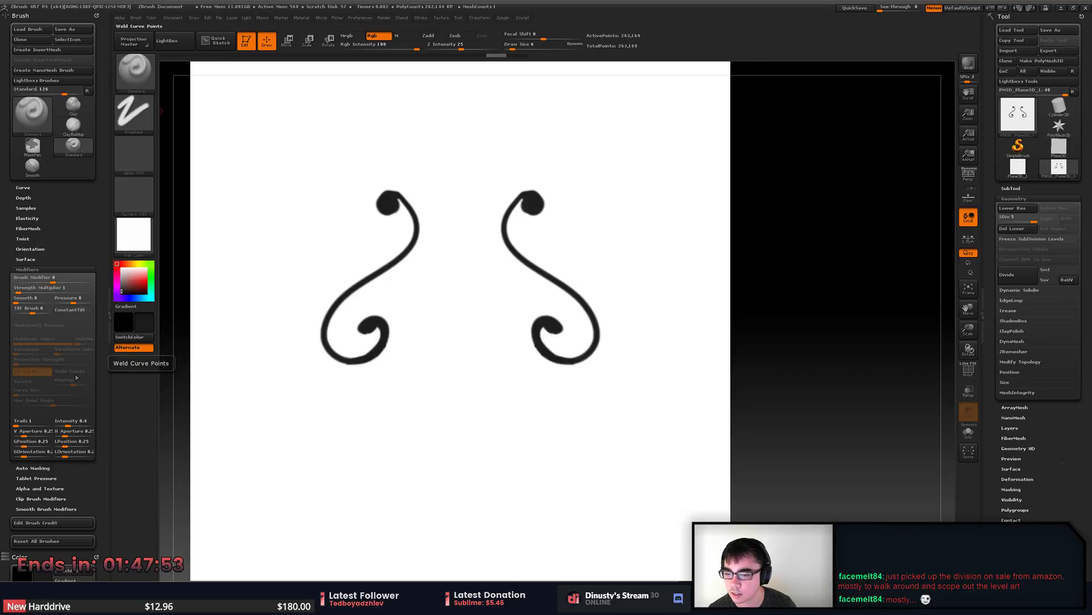
{"action": "left_click", "coordinate": [35, 269]}
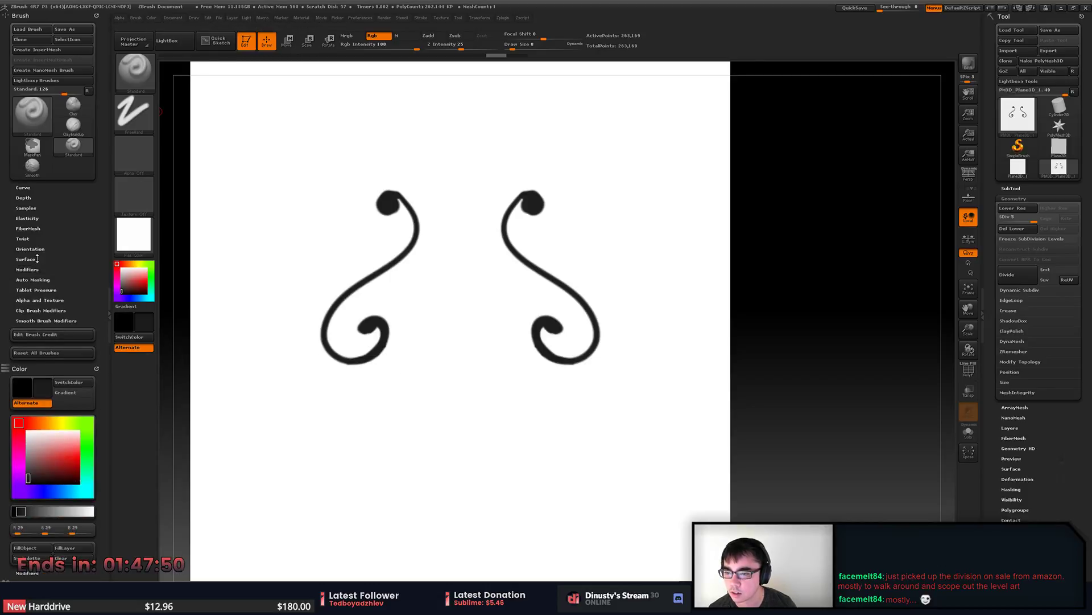
Open the brush's fade-off Edit Curve, reshape it and undo the test stroke made with it.
{"action": "left_click", "coordinate": [24, 188]}
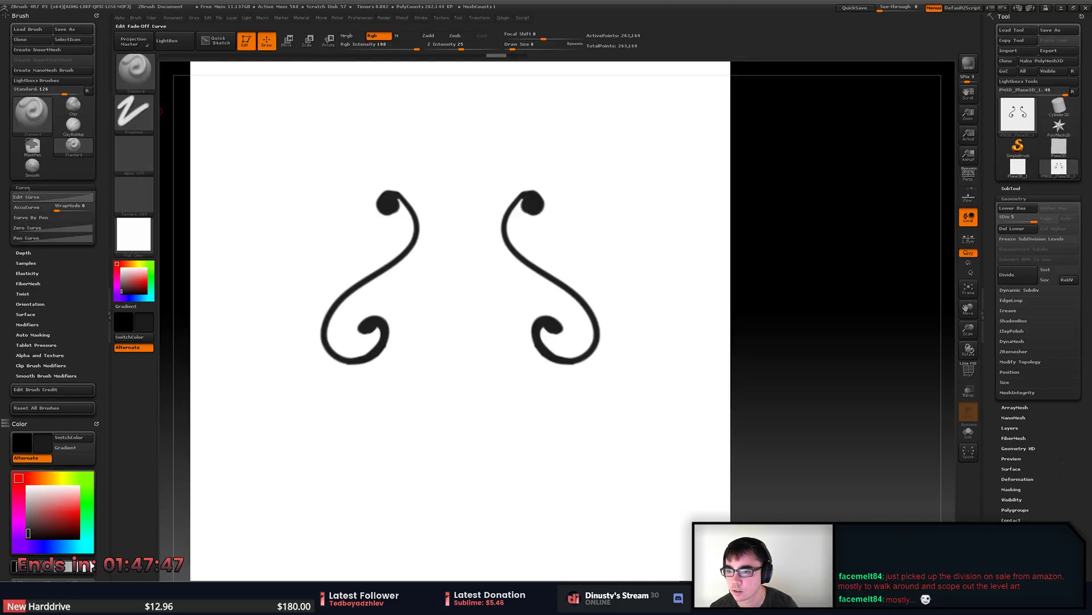
{"action": "left_click", "coordinate": [30, 196]}
{"action": "left_click_drag", "start_coordinate": [86, 209], "coordinate": [25, 208]}
{"action": "mouse_move", "coordinate": [291, 196]}
{"action": "left_mouse_down"}
{"action": "mouse_move", "coordinate": [266, 216]}
{"action": "mouse_move", "coordinate": [285, 244]}
{"action": "left_mouse_up"}
{"action": "key", "text": "ctrl+z"}
{"action": "key", "text": "ctrl+z"}
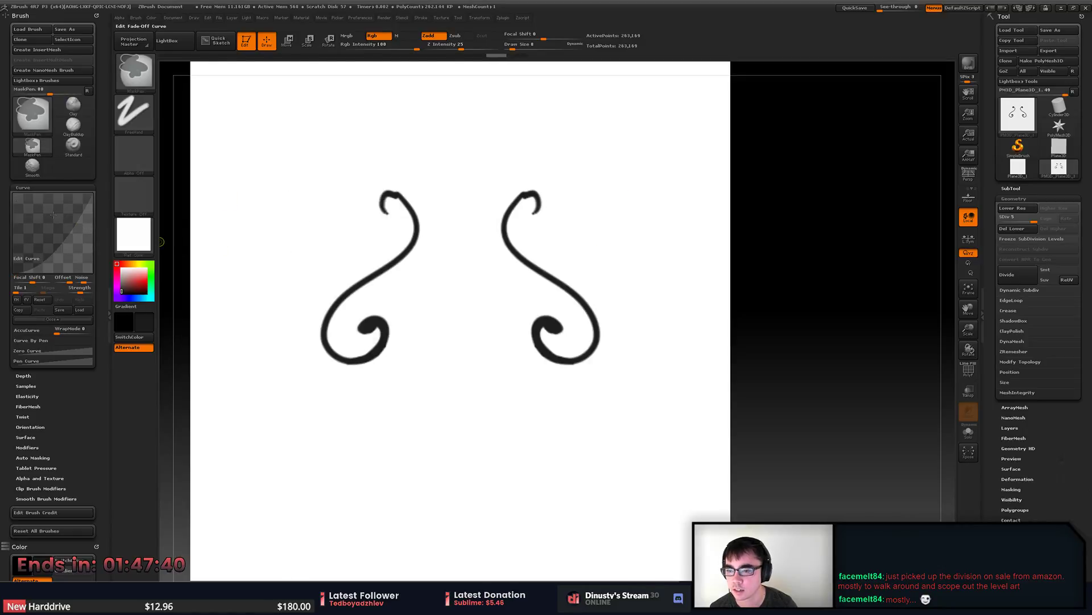
{"action": "key", "text": "ctrl+z"}
Rework the fade-off curve into a straight ramp and undo the ball-shaped ends at the top of the scrolls.
{"action": "left_click", "coordinate": [57, 213]}
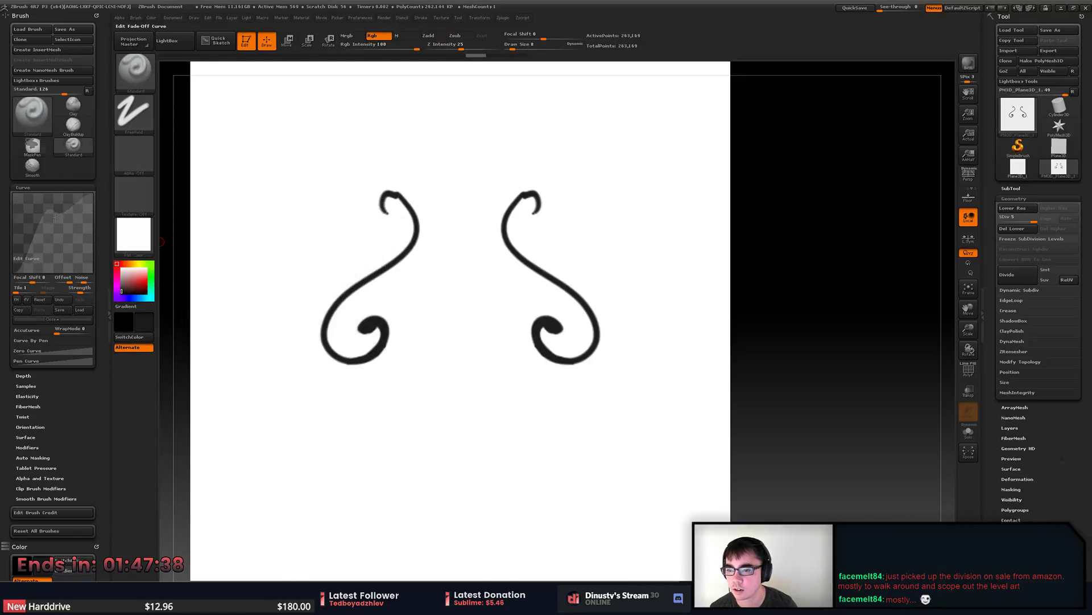
{"action": "key", "text": "ctrl+z"}
{"action": "left_click_drag", "start_coordinate": [47, 214], "coordinate": [134, 276]}
{"action": "mouse_move", "coordinate": [45, 237]}
{"action": "left_mouse_down"}
{"action": "mouse_move", "coordinate": [35, 235]}
{"action": "mouse_move", "coordinate": [56, 246]}
{"action": "mouse_move", "coordinate": [47, 255]}
{"action": "left_mouse_up"}
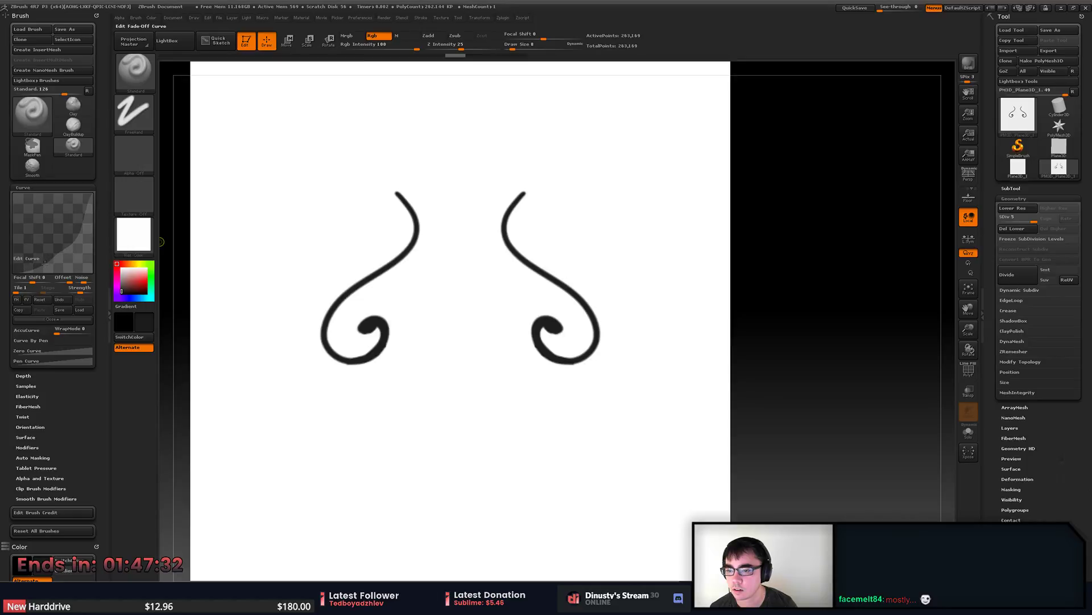
{"action": "left_click", "coordinate": [40, 299]}
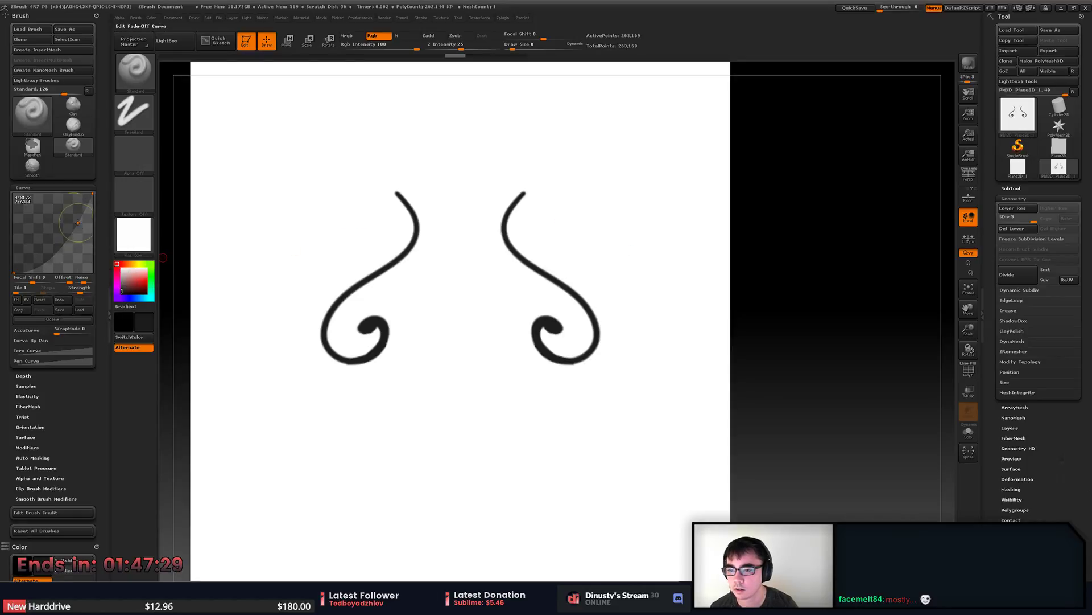
Set the draw size to 10 and try mirrored curl strokes between the scrolls, undoing them.
{"action": "mouse_move", "coordinate": [411, 242]}
{"action": "left_mouse_down"}
{"action": "mouse_move", "coordinate": [340, 307]}
{"action": "mouse_move", "coordinate": [444, 352]}
{"action": "left_mouse_up"}
{"action": "key", "text": "ctrl+z"}
{"action": "left_click_drag", "start_coordinate": [435, 288], "coordinate": [421, 347]}
{"action": "key", "text": "ctrl+z"}
{"action": "mouse_move", "coordinate": [414, 276]}
{"action": "left_mouse_down"}
{"action": "mouse_move", "coordinate": [410, 308]}
{"action": "mouse_move", "coordinate": [439, 305]}
{"action": "left_mouse_up"}
{"action": "key", "text": "ctrl+z"}
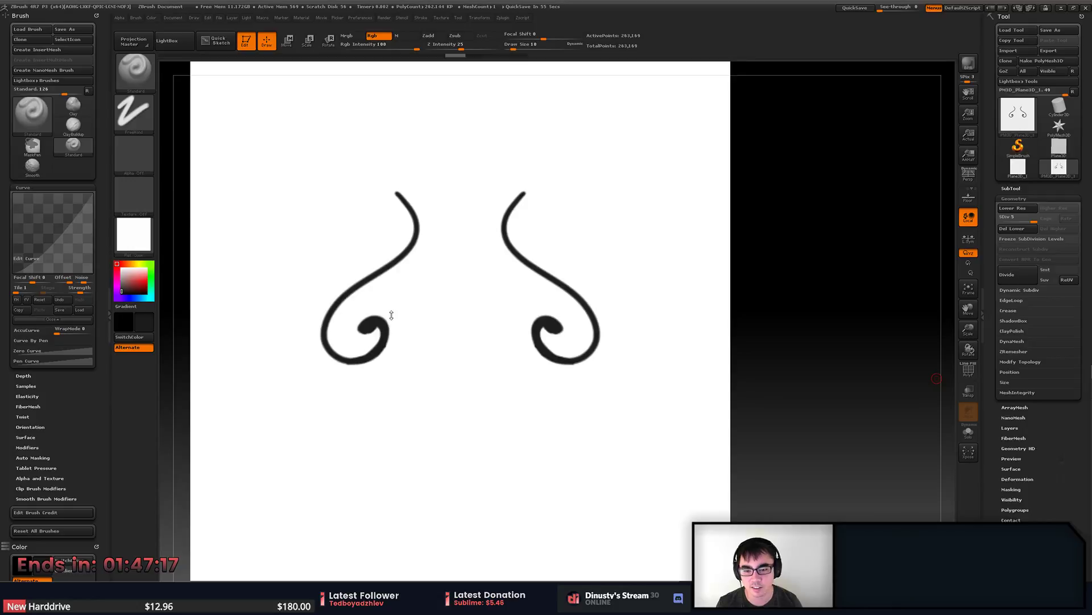
Paint two mirrored curls branching off the inner side of the scroll stems, the smaller one above the larger.
{"action": "mouse_move", "coordinate": [407, 322]}
{"action": "right_mouse_down", "text": "alt"}
{"action": "mouse_move", "coordinate": [470, 275]}
{"action": "mouse_move", "coordinate": [480, 286]}
{"action": "mouse_move", "coordinate": [447, 320]}
{"action": "right_mouse_up", "text": "alt"}
{"action": "left_click_drag", "start_coordinate": [472, 233], "coordinate": [433, 326]}
{"action": "key", "text": "ctrl+z"}
{"action": "mouse_move", "coordinate": [467, 208]}
{"action": "left_mouse_down"}
{"action": "mouse_move", "coordinate": [440, 310]}
{"action": "mouse_move", "coordinate": [438, 289]}
{"action": "mouse_move", "coordinate": [461, 300]}
{"action": "left_mouse_up"}
{"action": "key", "text": "ctrl+z"}
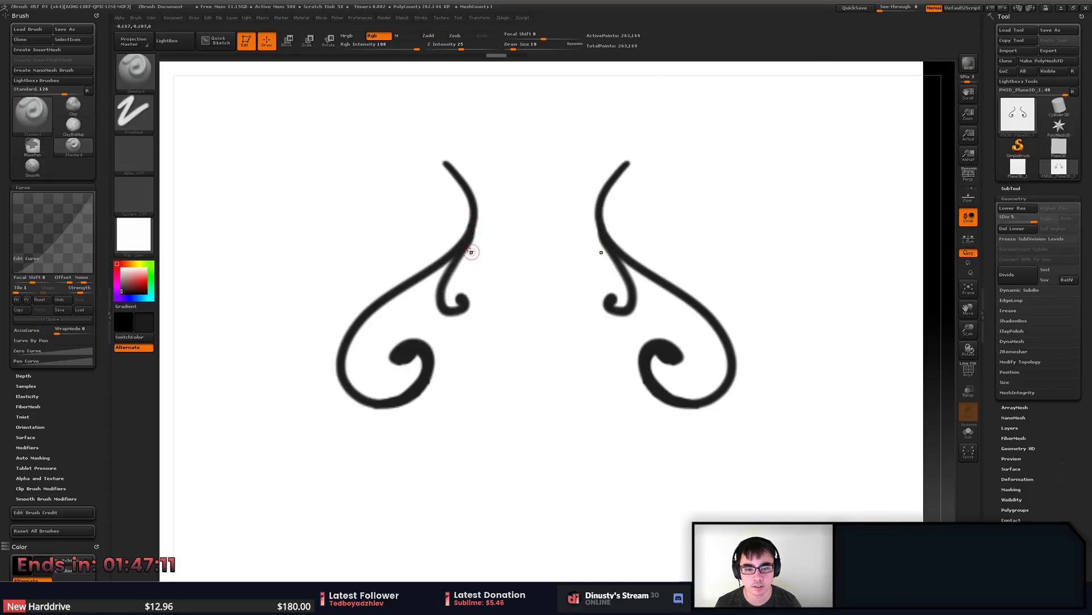
{"action": "left_click_drag", "start_coordinate": [472, 239], "coordinate": [476, 259]}
{"action": "key", "text": "ctrl+z"}
{"action": "left_click_drag", "start_coordinate": [475, 211], "coordinate": [475, 259]}
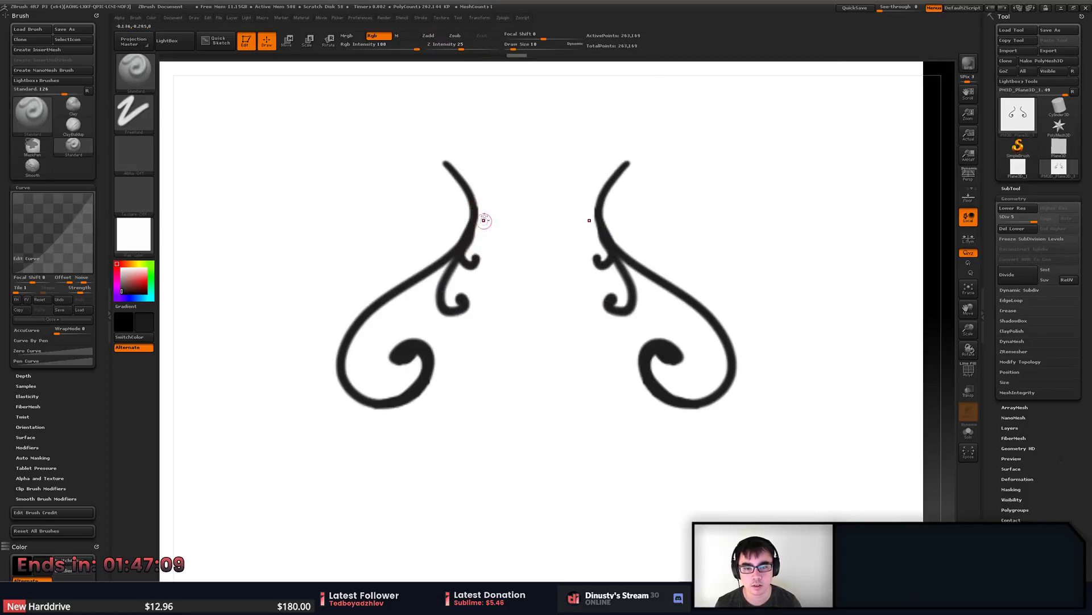
Paint a mirrored spiral curl at the top end of the scroll stems, undoing the first attempts.
{"action": "right_click_drag", "start_coordinate": [456, 187], "coordinate": [457, 226], "text": "alt"}
{"action": "mouse_move", "coordinate": [445, 201]}
{"action": "left_mouse_down"}
{"action": "mouse_move", "coordinate": [436, 217]}
{"action": "mouse_move", "coordinate": [481, 230]}
{"action": "mouse_move", "coordinate": [512, 224]}
{"action": "left_mouse_up"}
{"action": "key", "text": "ctrl+z"}
{"action": "key", "text": "ctrl+z"}
{"action": "mouse_move", "coordinate": [454, 203]}
{"action": "left_mouse_down"}
{"action": "mouse_move", "coordinate": [476, 242]}
{"action": "mouse_move", "coordinate": [463, 212]}
{"action": "mouse_move", "coordinate": [472, 263]}
{"action": "mouse_move", "coordinate": [462, 275]}
{"action": "mouse_move", "coordinate": [460, 214]}
{"action": "mouse_move", "coordinate": [471, 265]}
{"action": "mouse_move", "coordinate": [446, 292]}
{"action": "left_mouse_up"}
{"action": "mouse_move", "coordinate": [434, 295]}
{"action": "right_mouse_down", "text": "ctrl"}
{"action": "mouse_move", "coordinate": [407, 239]}
{"action": "mouse_move", "coordinate": [463, 227]}
{"action": "mouse_move", "coordinate": [531, 178]}
{"action": "mouse_move", "coordinate": [599, 98]}
{"action": "right_mouse_up", "text": "ctrl"}
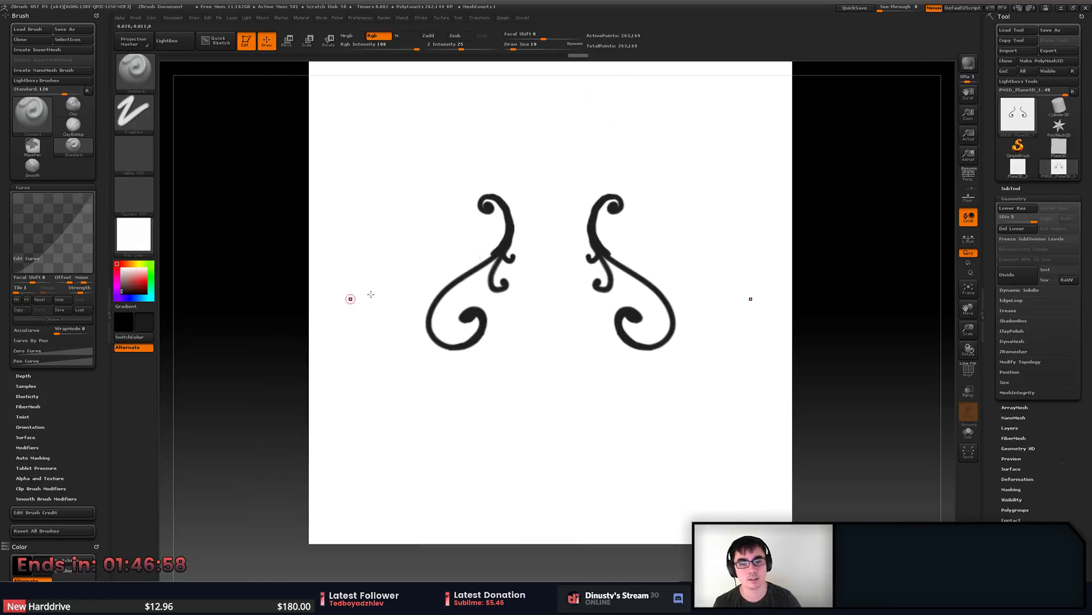
Try mirrored wavy curls hanging below the inner curls and the lower spirals of the scrolls.
{"action": "right_click_drag", "start_coordinate": [647, 328], "coordinate": [630, 342], "text": "alt"}
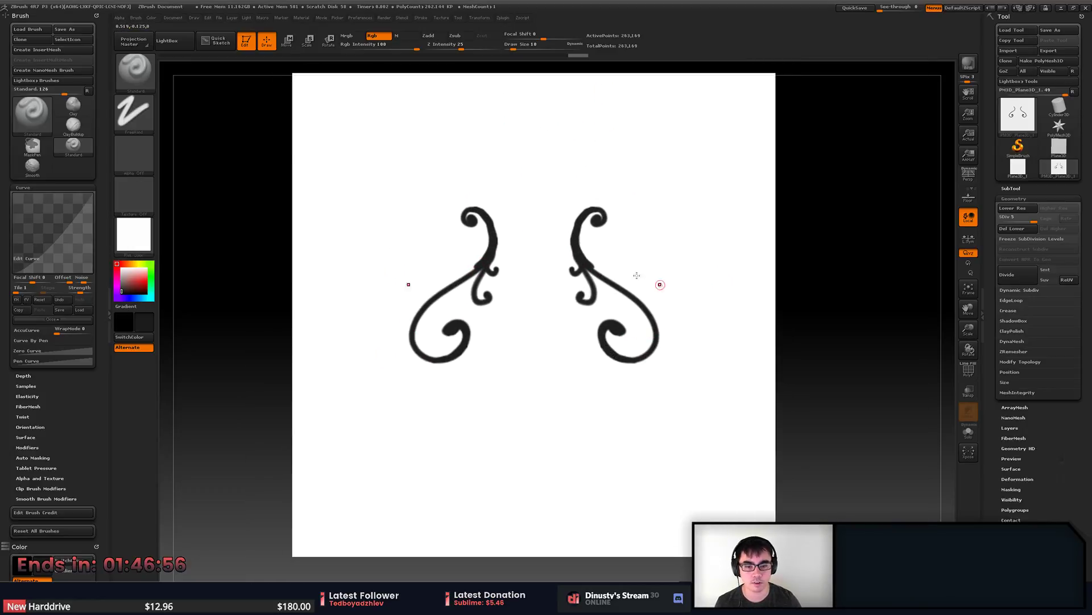
{"action": "mouse_move", "coordinate": [496, 301]}
{"action": "left_mouse_down"}
{"action": "mouse_move", "coordinate": [500, 327]}
{"action": "mouse_move", "coordinate": [529, 361]}
{"action": "left_mouse_up"}
{"action": "key", "text": "ctrl+z"}
{"action": "mouse_move", "coordinate": [494, 304]}
{"action": "left_mouse_down"}
{"action": "mouse_move", "coordinate": [509, 367]}
{"action": "mouse_move", "coordinate": [525, 371]}
{"action": "left_mouse_up"}
{"action": "mouse_move", "coordinate": [462, 340]}
{"action": "left_mouse_down"}
{"action": "mouse_move", "coordinate": [481, 415]}
{"action": "mouse_move", "coordinate": [484, 393]}
{"action": "left_mouse_up"}
{"action": "key", "text": "ctrl+z"}
{"action": "key", "text": "ctrl+z"}
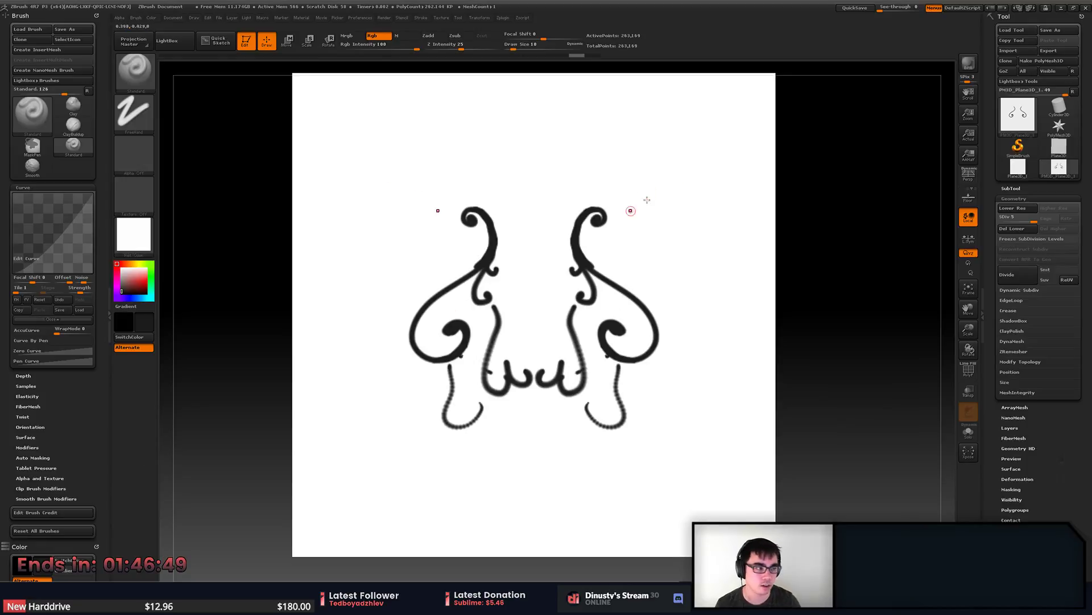
Centre the painted design in the canvas and grab the document as a new alpha.
{"action": "right_click_drag", "start_coordinate": [542, 258], "coordinate": [561, 236], "text": "alt"}
{"action": "right_click_drag", "start_coordinate": [490, 198], "coordinate": [480, 226], "text": "alt"}
{"action": "left_click", "coordinate": [149, 77]}
{"action": "left_click", "coordinate": [136, 114]}
{"action": "left_click", "coordinate": [140, 159]}
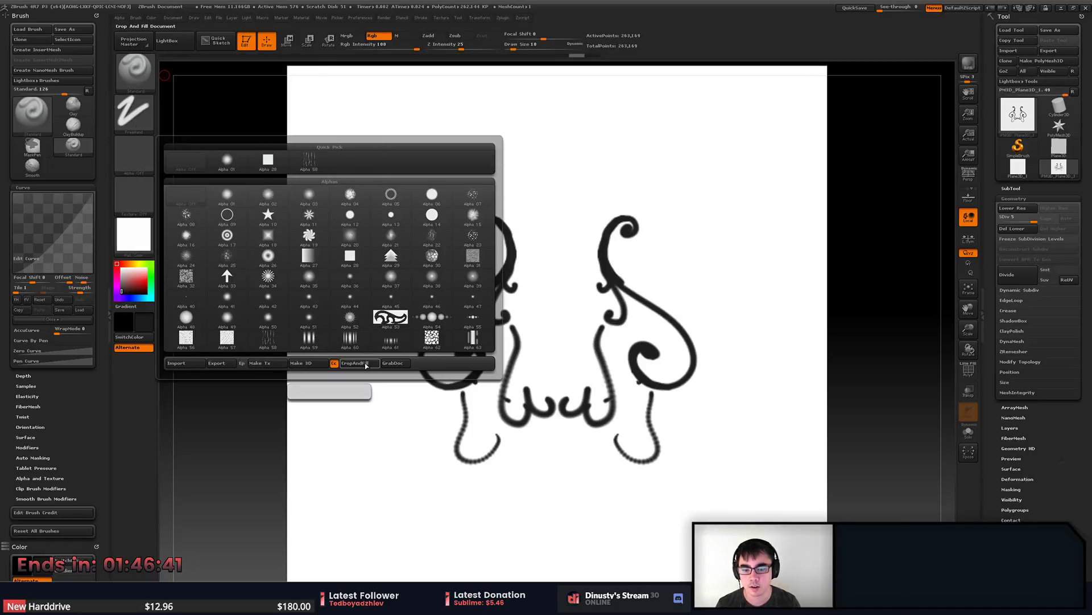
{"action": "left_click", "coordinate": [392, 363]}
Capture the painted canvas together with its depth as a new texture using GrabDocAndDepth.
{"action": "left_click", "coordinate": [149, 157]}
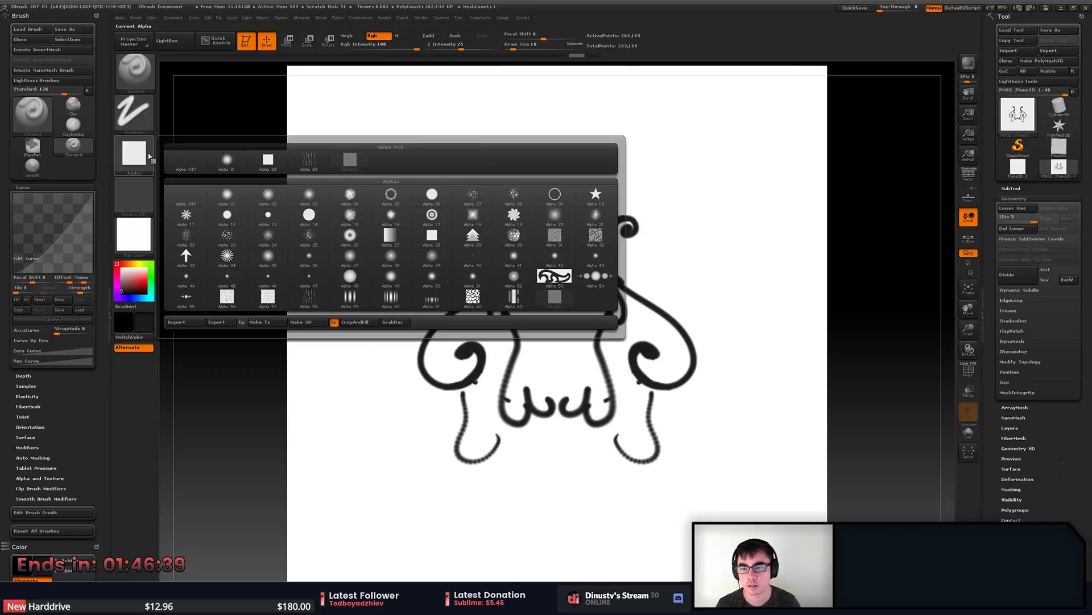
{"action": "left_click", "coordinate": [143, 195]}
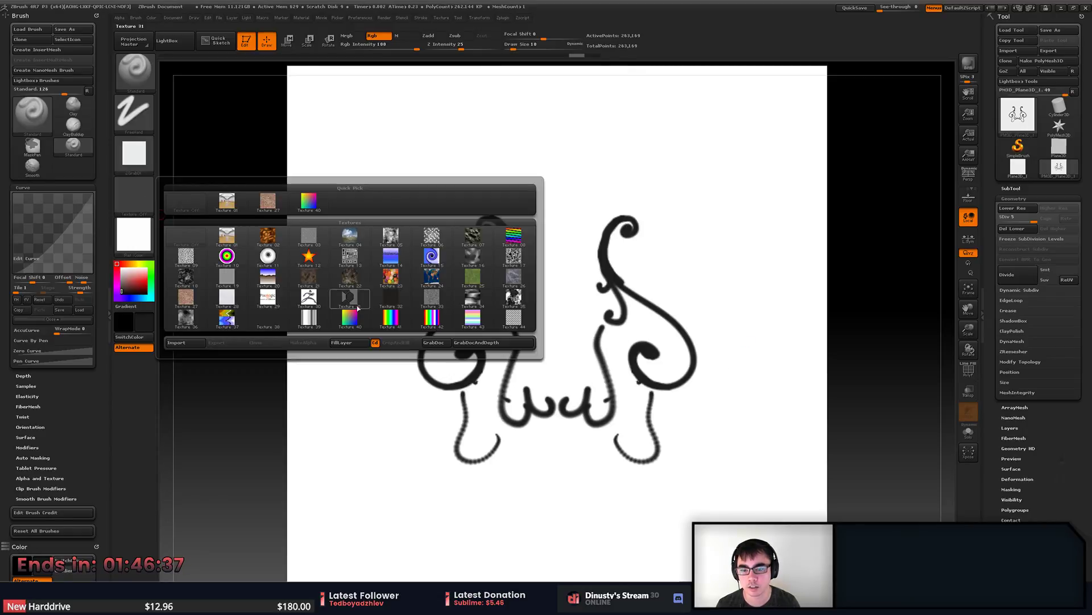
{"action": "left_click", "coordinate": [467, 344]}
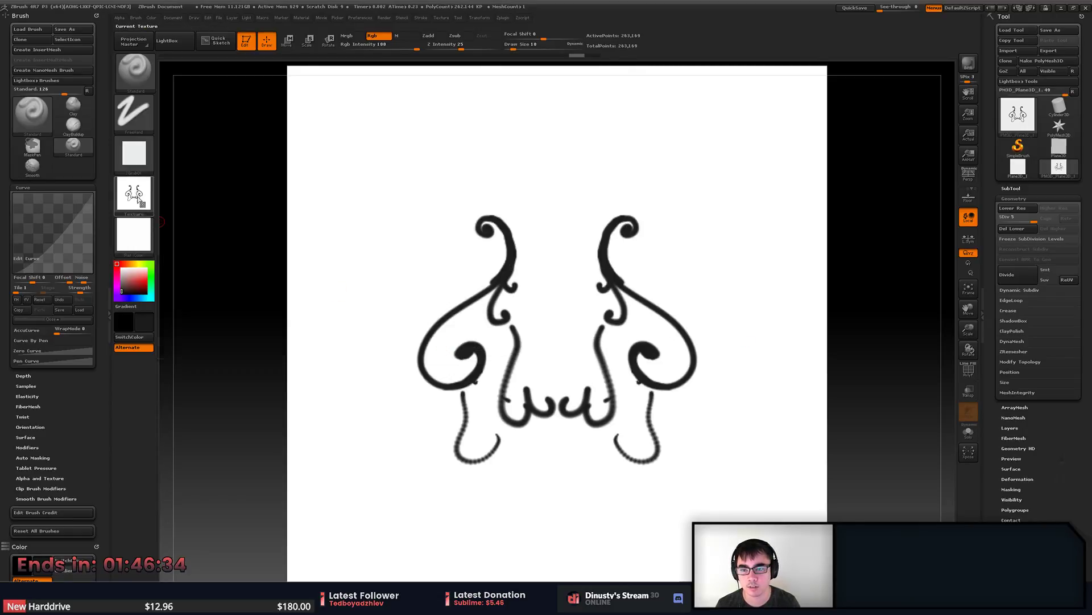
{"action": "left_click", "coordinate": [142, 195]}
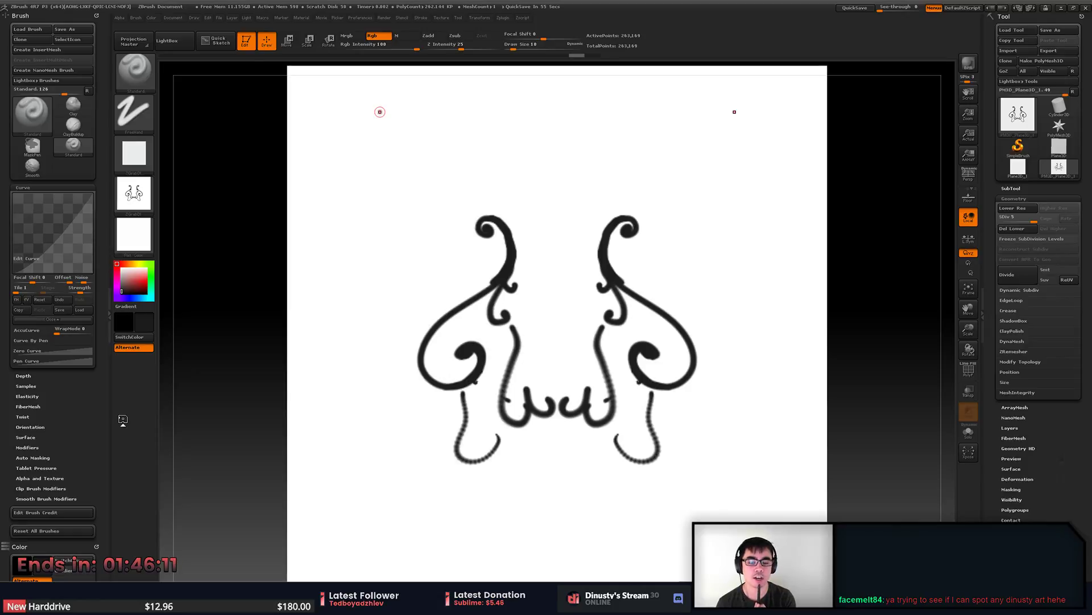
Undo all painted scroll strokes until the plane is blank.
{"action": "key", "text": "ctrl+z"}
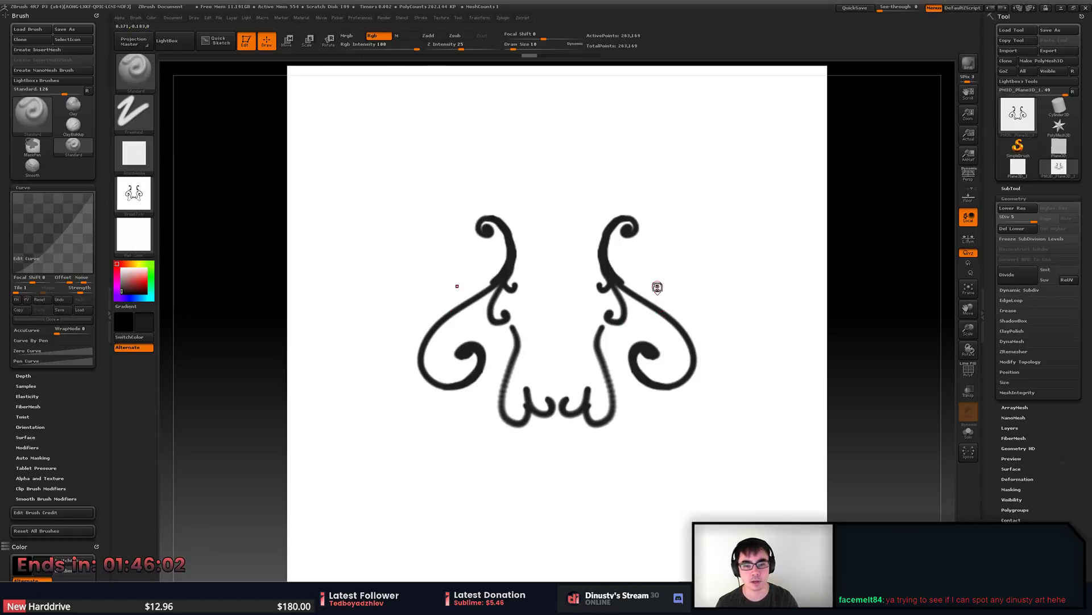
{"action": "left_click", "coordinate": [459, 19]}
{"action": "left_click", "coordinate": [463, 27]}
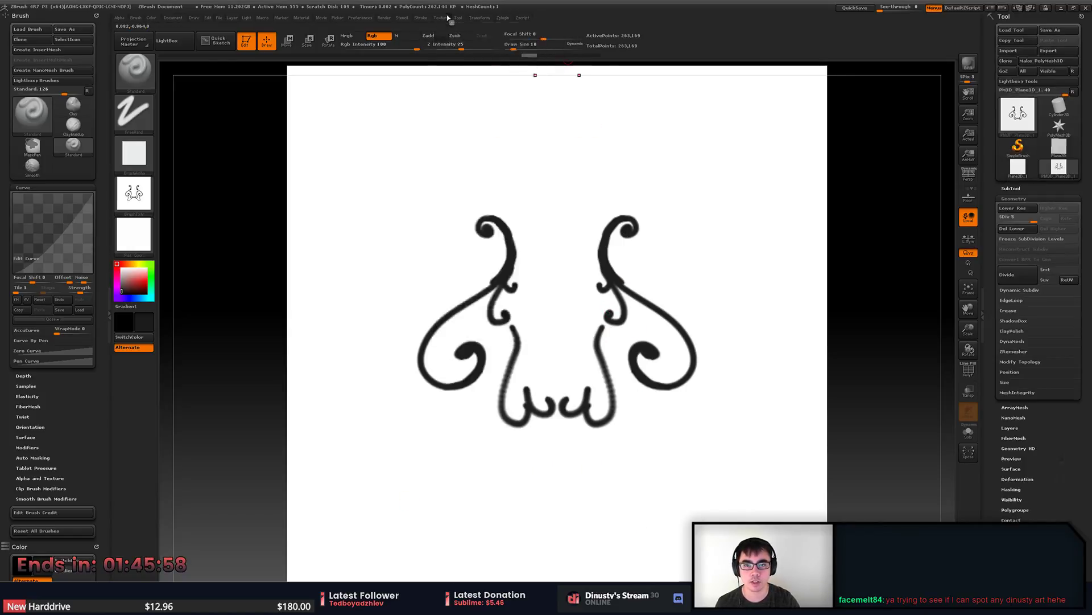
{"action": "key", "text": "ctrl+z"}
{"action": "key", "text": "ctrl+z"}
{"action": "key", "text": "ctrl+z"}
{"action": "key", "text": "ctrl+z"}
{"action": "key", "text": "ctrl+z"}
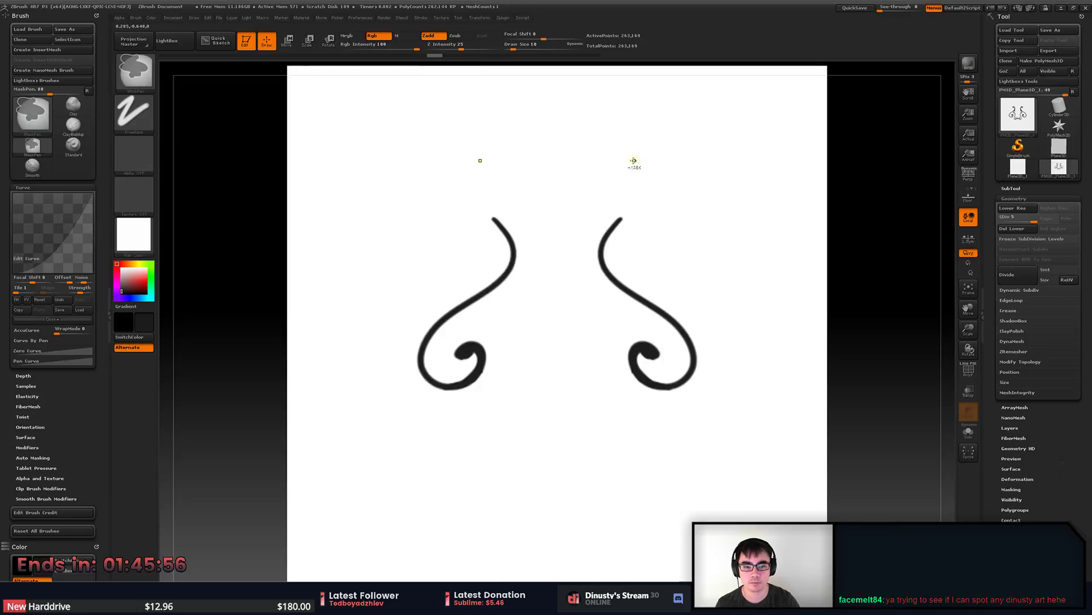
{"action": "key", "text": "ctrl+z"}
{"action": "key", "text": "ctrl+z"}
{"action": "key", "text": "ctrl+z"}
{"action": "key", "text": "ctrl+z"}
{"action": "key", "text": "ctrl+z"}
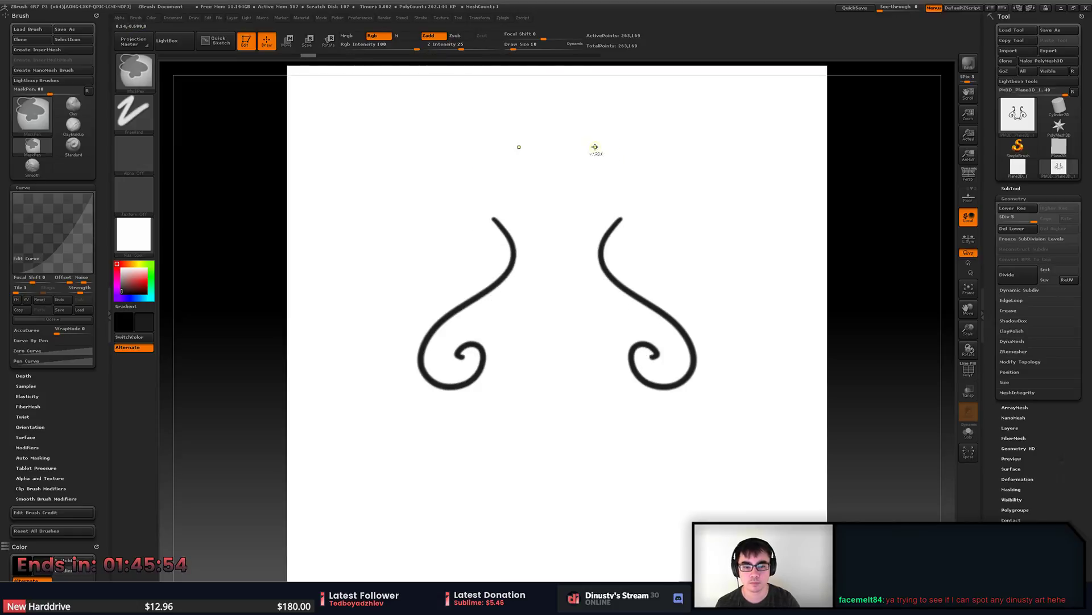
Keep Activate Symmetry switched on and enable its radial option (R).
{"action": "left_click", "coordinate": [480, 18]}
{"action": "left_click", "coordinate": [504, 18]}
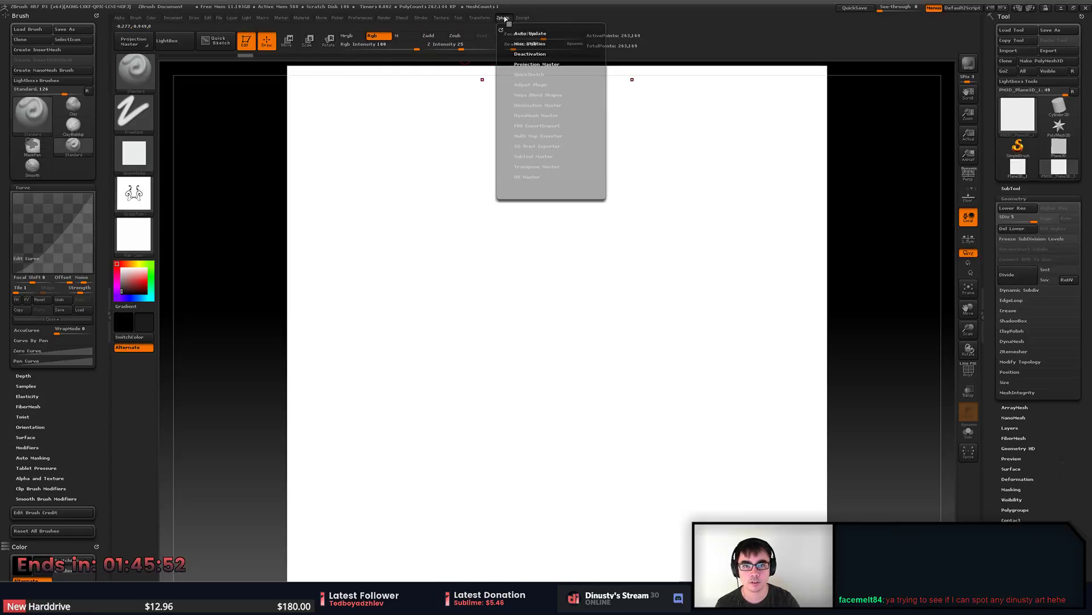
{"action": "left_click", "coordinate": [480, 18]}
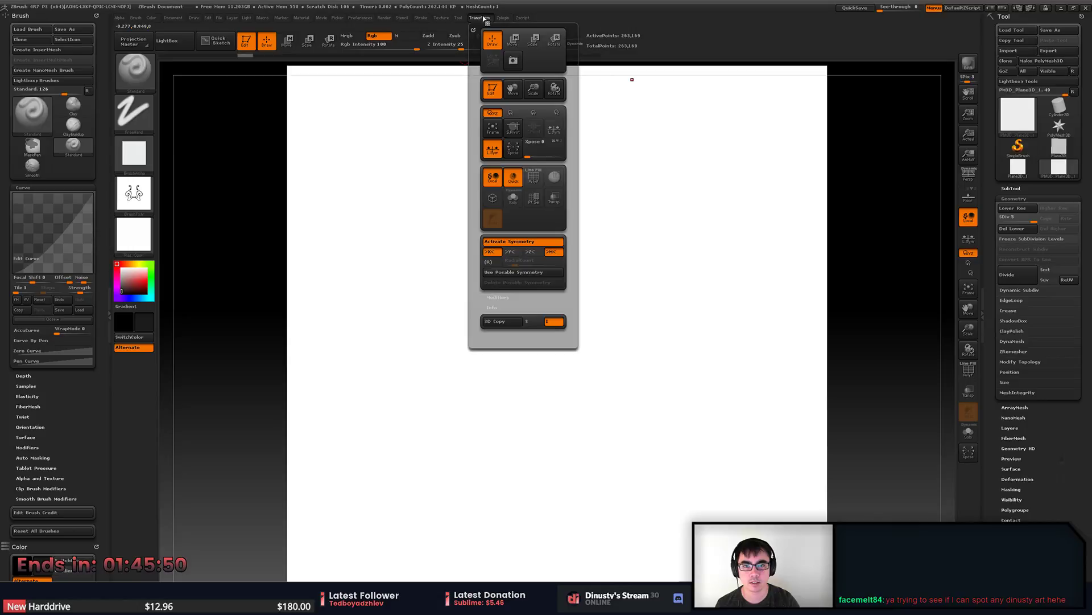
{"action": "left_click", "coordinate": [520, 244]}
{"action": "left_click", "coordinate": [520, 244]}
{"action": "left_click", "coordinate": [523, 245]}
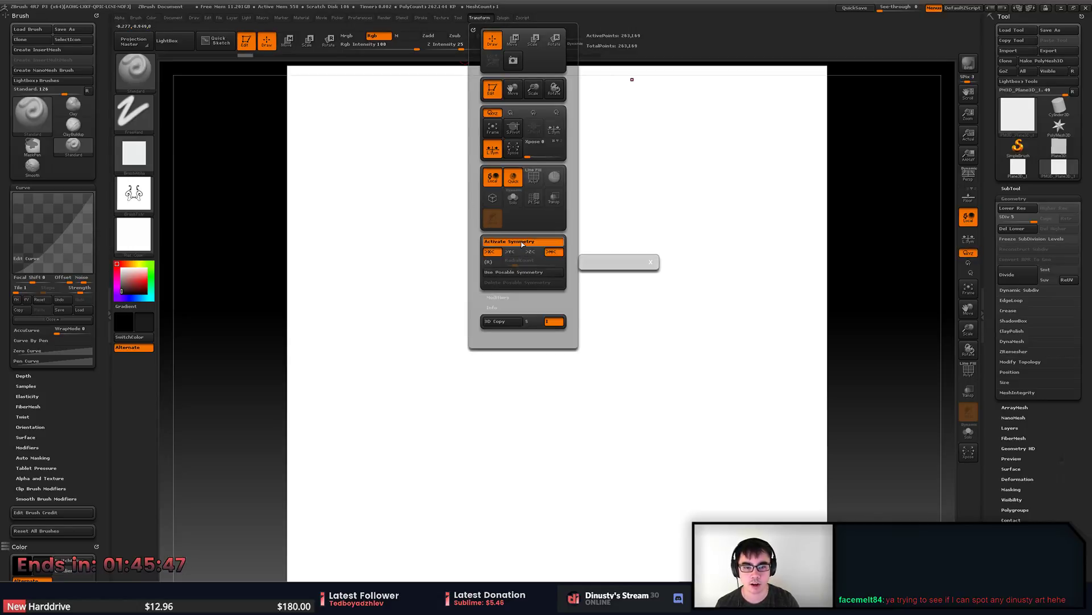
{"action": "left_click", "coordinate": [521, 244]}
{"action": "left_click", "coordinate": [522, 244]}
{"action": "left_click", "coordinate": [521, 243]}
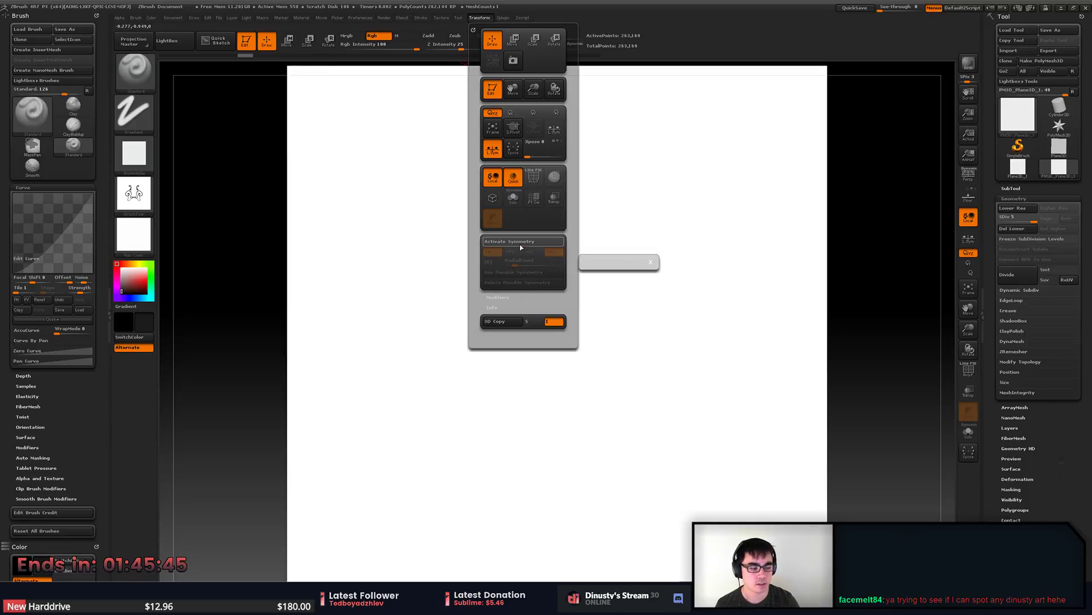
{"action": "left_click", "coordinate": [520, 243]}
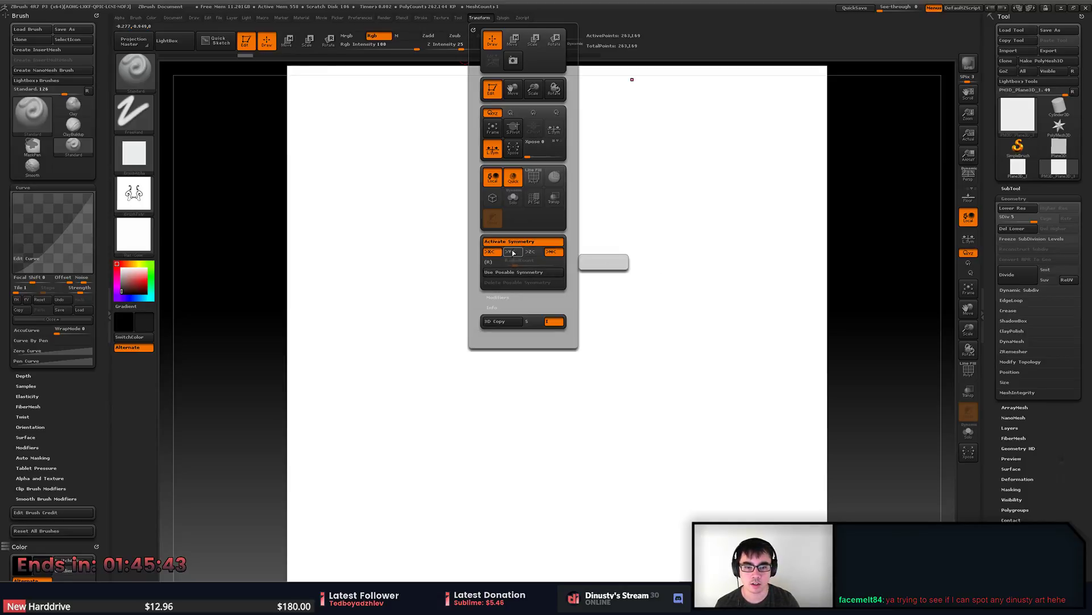
{"action": "left_click", "coordinate": [488, 261]}
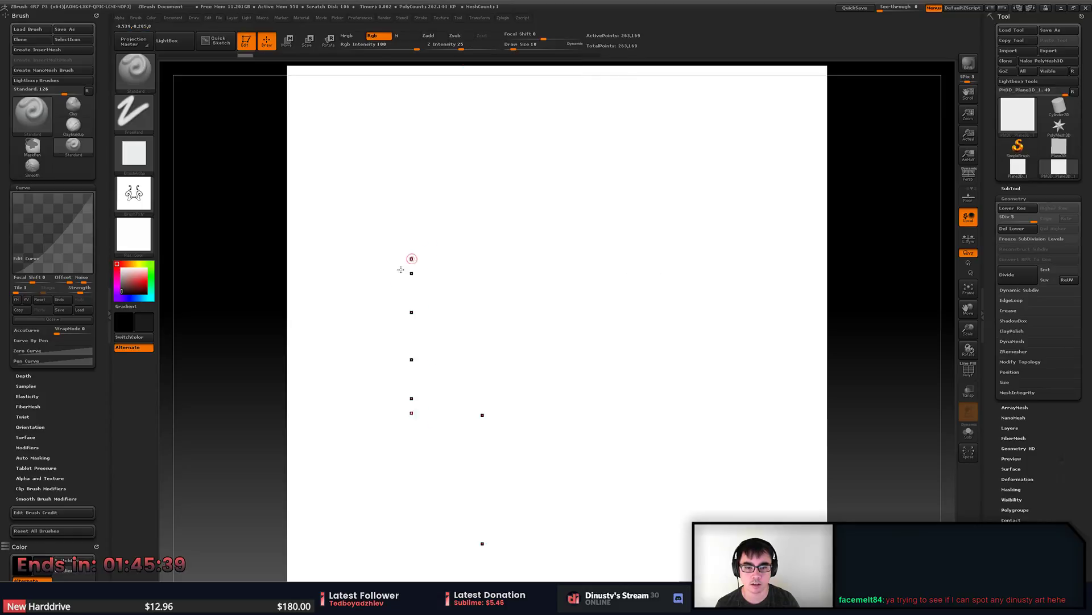
Change the radial symmetry axis from X to Z only, turning off the X and Y axes.
{"action": "left_click", "coordinate": [478, 17]}
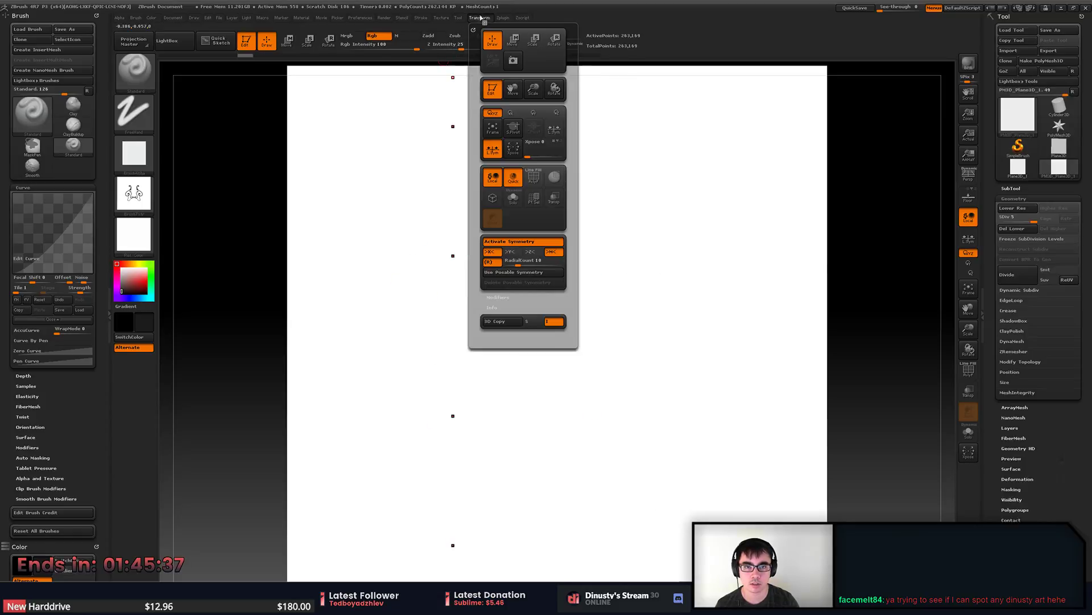
{"action": "left_click", "coordinate": [506, 253]}
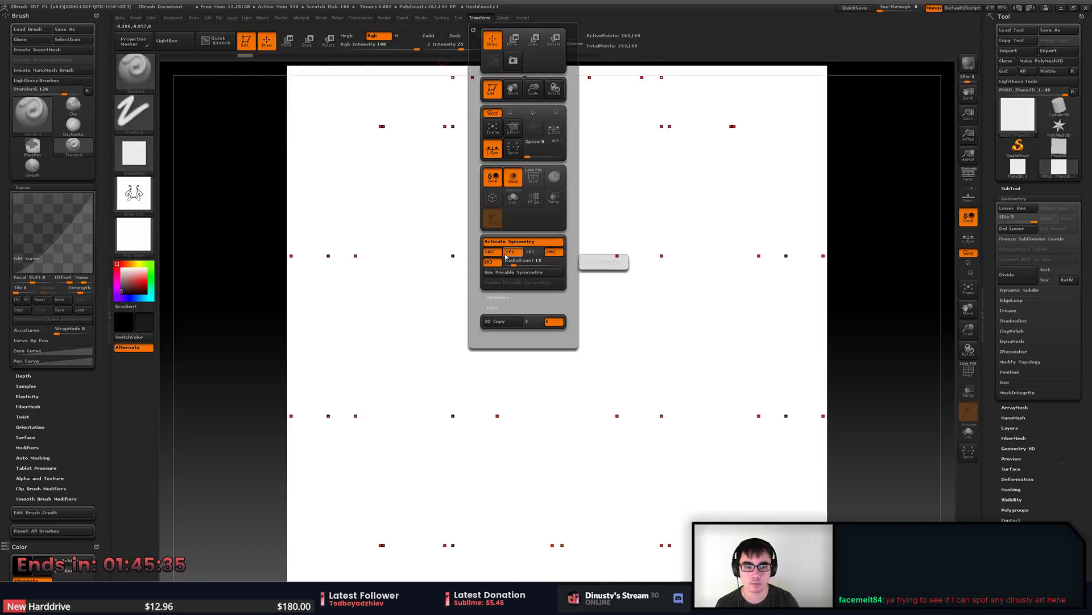
{"action": "left_click", "coordinate": [496, 253]}
{"action": "left_click", "coordinate": [513, 254]}
{"action": "left_click", "coordinate": [529, 254]}
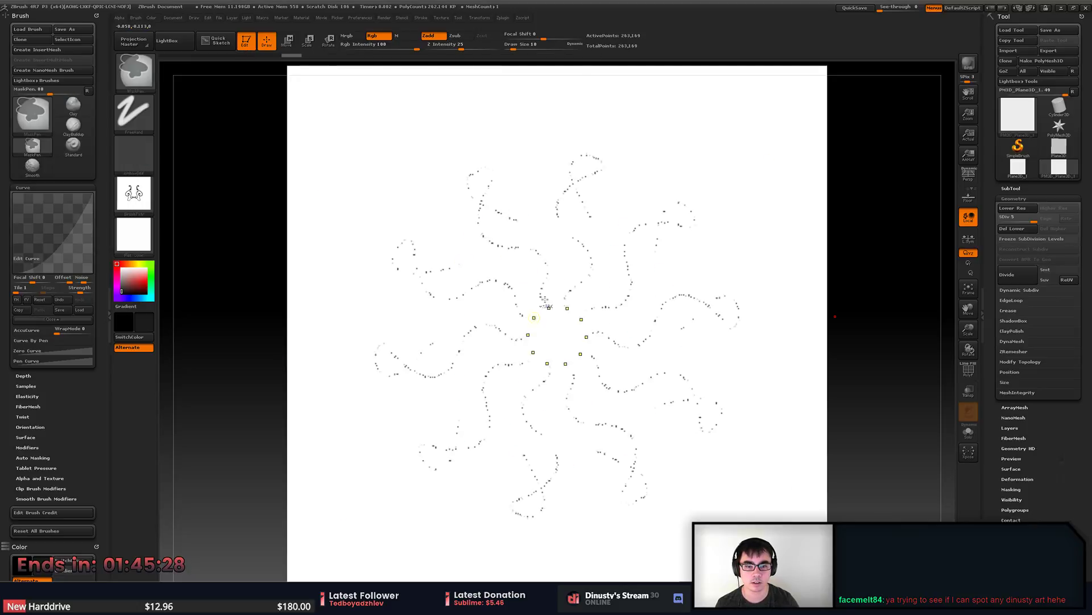
Try radially repeated wavy strokes around the centre of the plane and undo them.
{"action": "left_click_drag", "start_coordinate": [500, 275], "coordinate": [506, 258]}
{"action": "right_click_drag", "start_coordinate": [506, 262], "coordinate": [537, 296], "text": "ctrl"}
{"action": "key", "text": "ctrl+z"}
{"action": "mouse_move", "coordinate": [549, 280]}
{"action": "left_mouse_down"}
{"action": "mouse_move", "coordinate": [502, 329]}
{"action": "mouse_move", "coordinate": [526, 293]}
{"action": "mouse_move", "coordinate": [551, 313]}
{"action": "mouse_move", "coordinate": [574, 306]}
{"action": "left_mouse_up"}
{"action": "key", "text": "ctrl+z"}
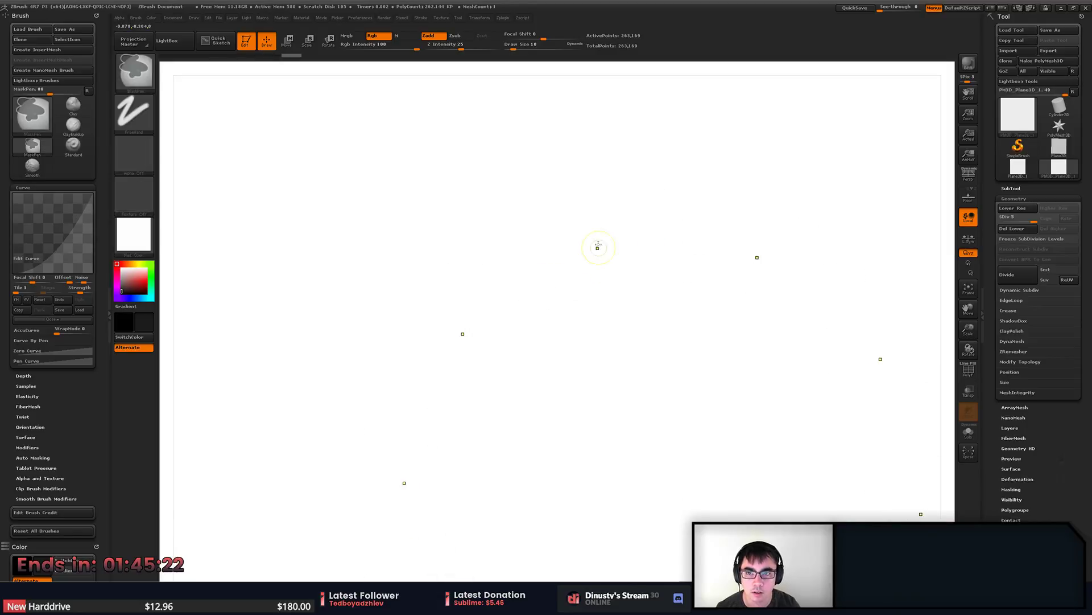
{"action": "right_click_drag", "start_coordinate": [249, 196], "coordinate": [410, 188], "text": "ctrl"}
{"action": "right_click_drag", "start_coordinate": [511, 250], "coordinate": [429, 267], "text": "alt"}
{"action": "mouse_move", "coordinate": [429, 267]}
{"action": "left_mouse_down"}
{"action": "mouse_move", "coordinate": [457, 246]}
{"action": "mouse_move", "coordinate": [398, 275]}
{"action": "left_mouse_up"}
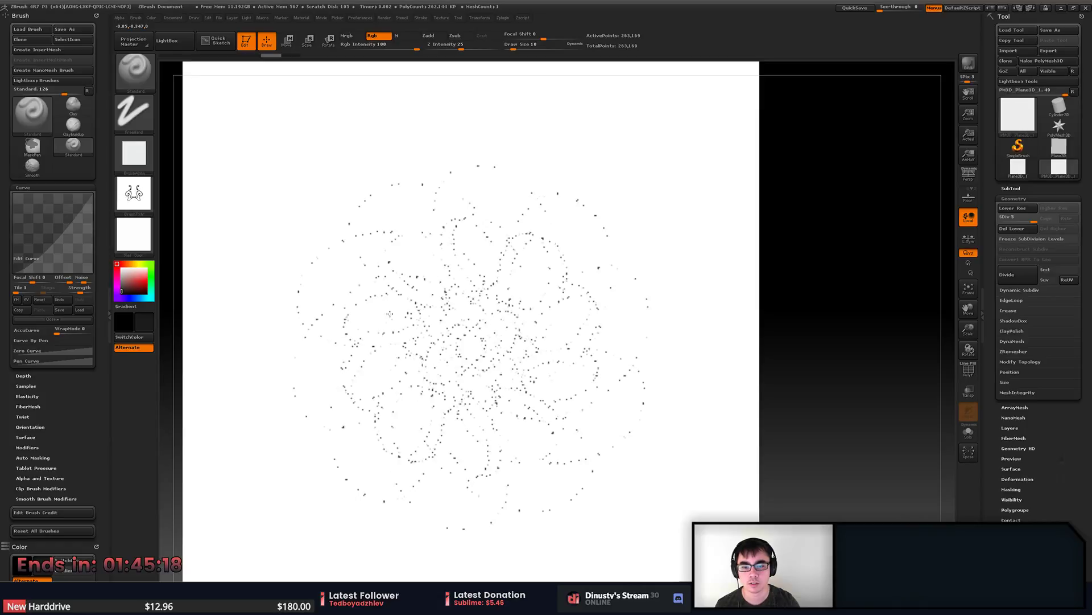
{"action": "key", "text": "ctrl+z"}
{"action": "key", "text": "ctrl+z"}
Test a radial stroke with the brush alpha off, switch to Alpha 01 for another test, and undo the strokes.
{"action": "left_click", "coordinate": [134, 71]}
{"action": "left_click", "coordinate": [133, 74]}
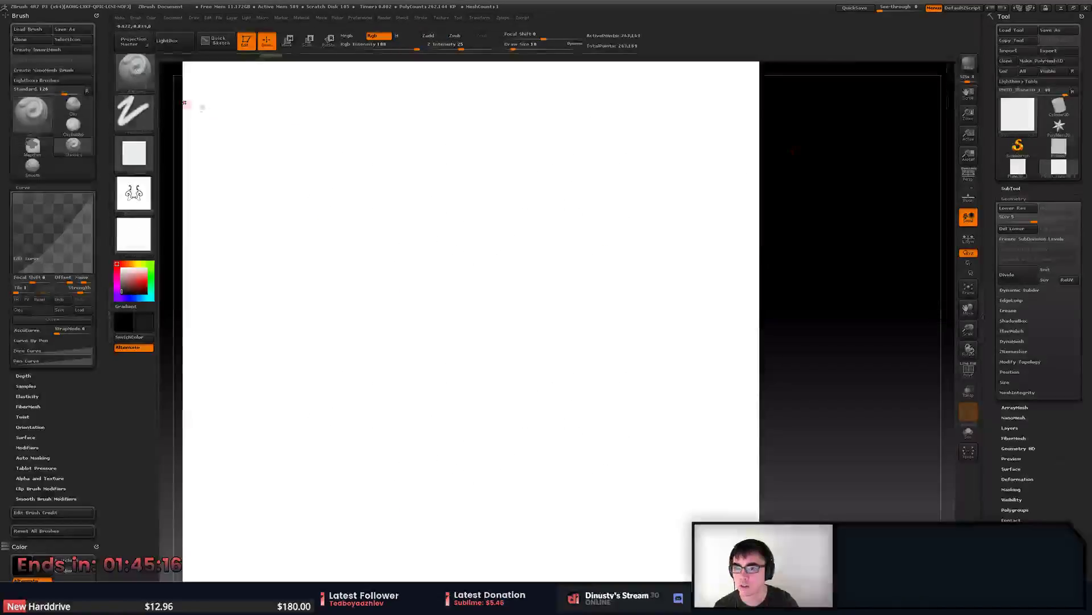
{"action": "left_click", "coordinate": [144, 151]}
{"action": "left_click", "coordinate": [210, 149]}
{"action": "mouse_move", "coordinate": [418, 178]}
{"action": "left_mouse_down"}
{"action": "mouse_move", "coordinate": [368, 250]}
{"action": "mouse_move", "coordinate": [416, 296]}
{"action": "left_mouse_up"}
{"action": "key", "text": "ctrl+z"}
{"action": "left_click", "coordinate": [134, 193]}
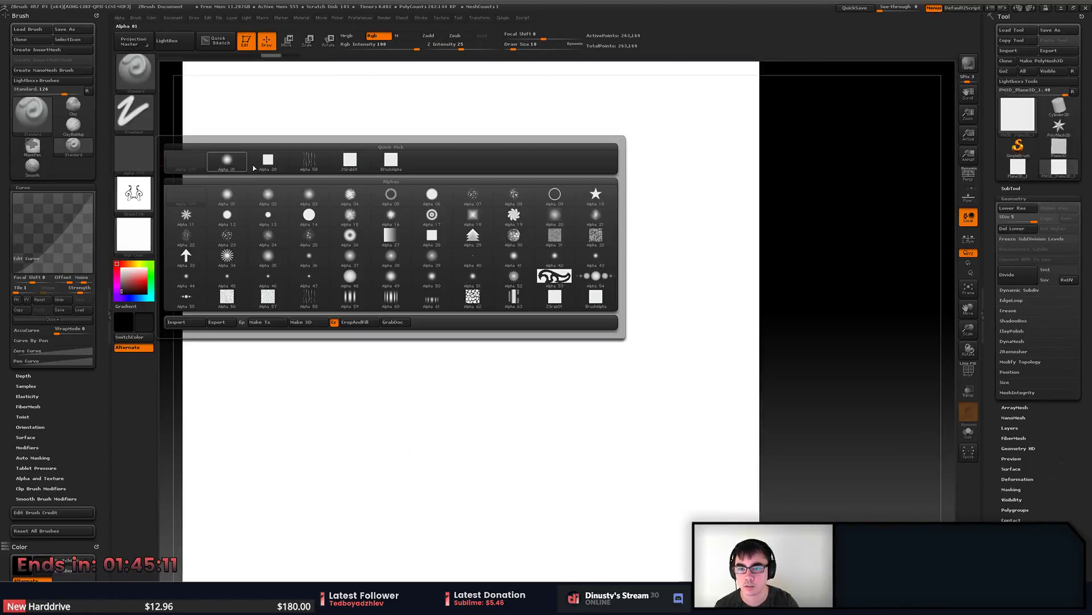
{"action": "left_click", "coordinate": [229, 164]}
{"action": "mouse_move", "coordinate": [408, 200]}
{"action": "left_mouse_down"}
{"action": "mouse_move", "coordinate": [417, 229]}
{"action": "mouse_move", "coordinate": [393, 285]}
{"action": "left_mouse_up"}
{"action": "key", "text": "ctrl+z"}
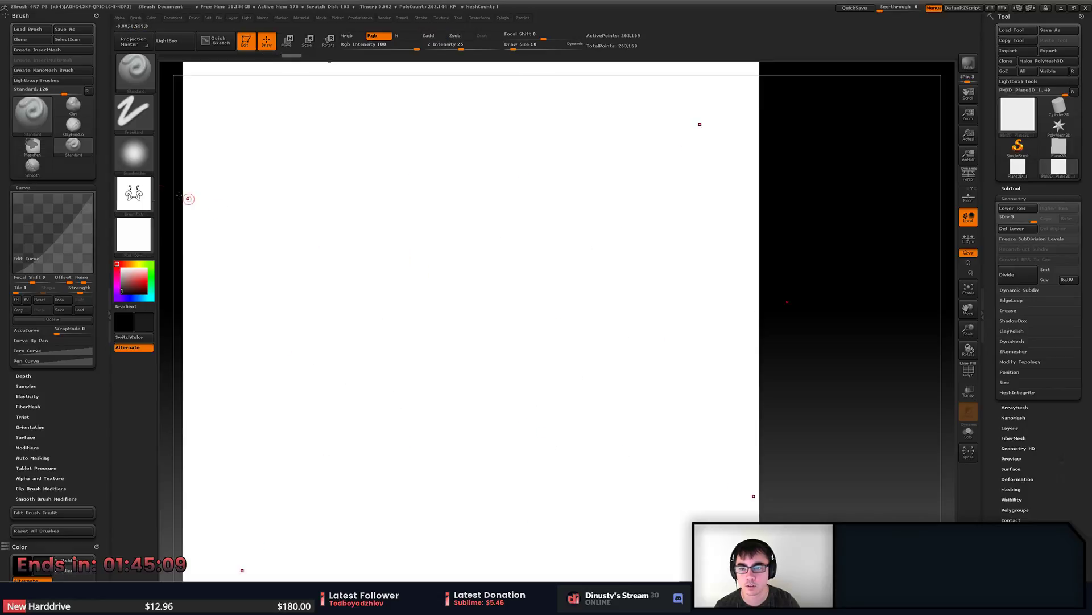
{"action": "key", "text": "ctrl+z"}
Pick a dark paint colour and turn the brush texture off, undoing the test stroke.
{"action": "left_click_drag", "start_coordinate": [135, 281], "coordinate": [122, 290]}
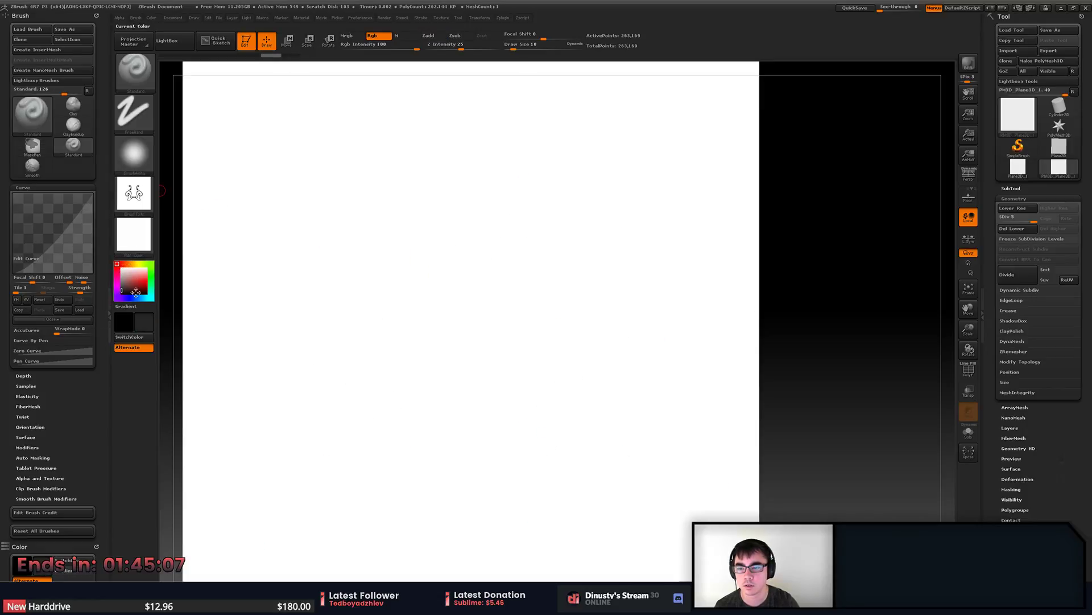
{"action": "left_click", "coordinate": [134, 193]}
{"action": "left_click", "coordinate": [185, 203]}
{"action": "left_click_drag", "start_coordinate": [372, 203], "coordinate": [366, 312]}
{"action": "key", "text": "ctrl+z"}
Paint a radial ornament of interlaced centre swirls, long wavy arms with thick curled ends, and a dot beside each arm.
{"action": "mouse_move", "coordinate": [435, 255]}
{"action": "left_mouse_down"}
{"action": "mouse_move", "coordinate": [463, 307]}
{"action": "mouse_move", "coordinate": [439, 297]}
{"action": "mouse_move", "coordinate": [438, 251]}
{"action": "left_mouse_up"}
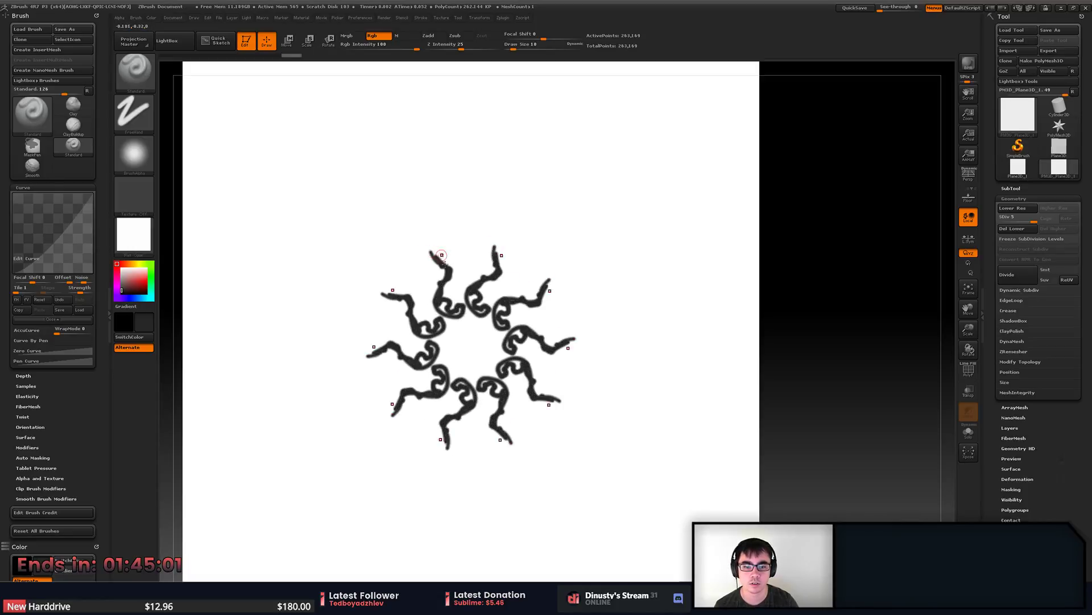
{"action": "mouse_move", "coordinate": [476, 328]}
{"action": "left_mouse_down"}
{"action": "mouse_move", "coordinate": [462, 348]}
{"action": "mouse_move", "coordinate": [450, 335]}
{"action": "mouse_move", "coordinate": [413, 338]}
{"action": "mouse_move", "coordinate": [402, 364]}
{"action": "mouse_move", "coordinate": [393, 291]}
{"action": "mouse_move", "coordinate": [344, 255]}
{"action": "mouse_move", "coordinate": [274, 308]}
{"action": "mouse_move", "coordinate": [251, 278]}
{"action": "left_mouse_up"}
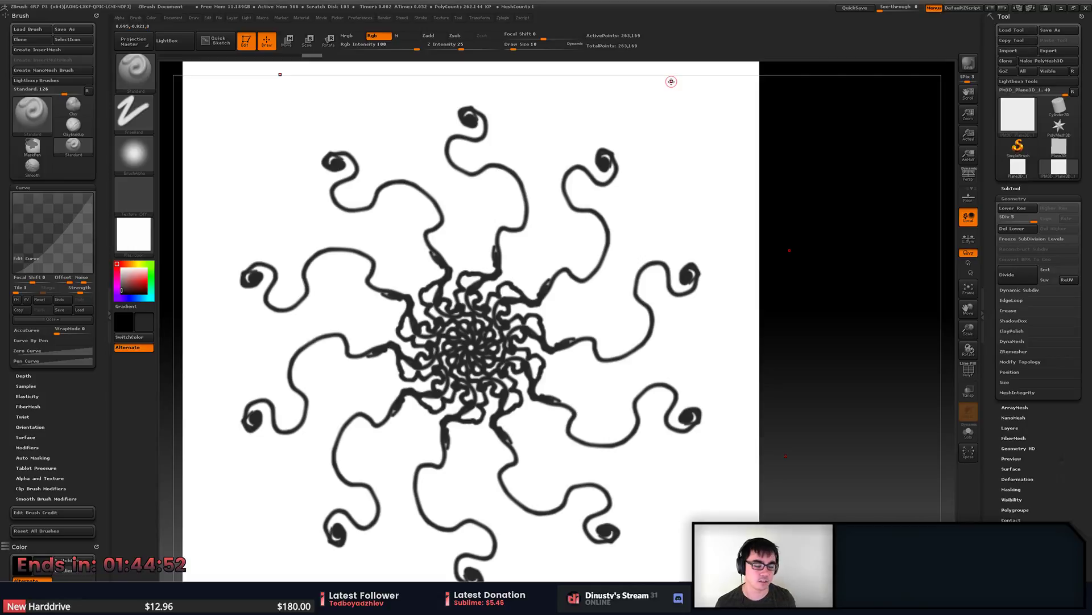
{"action": "left_click", "coordinate": [509, 210]}
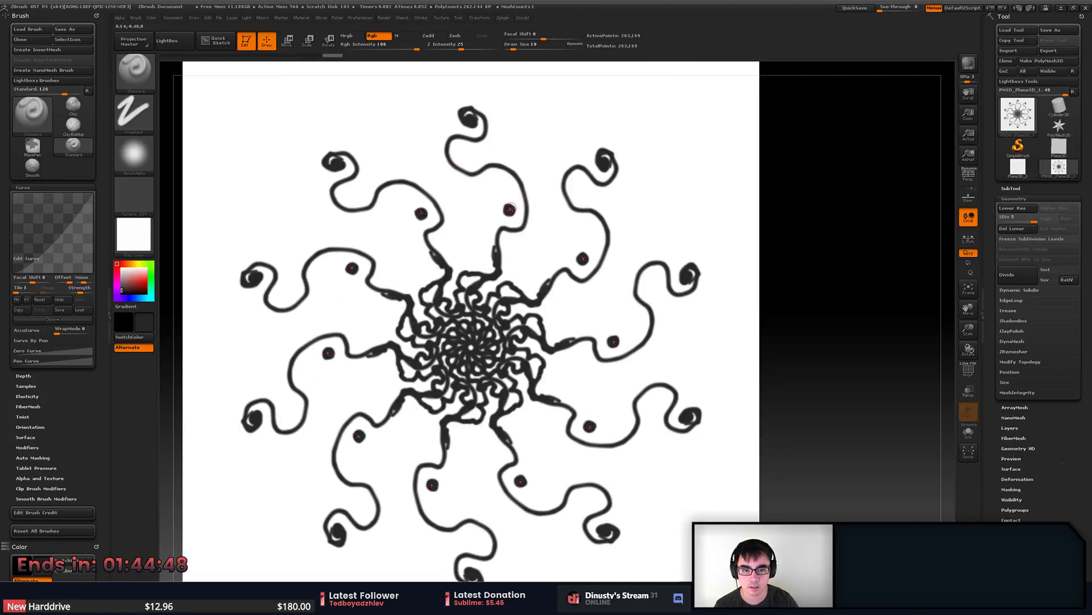
{"action": "mouse_move", "coordinate": [484, 111]}
{"action": "left_mouse_down"}
{"action": "mouse_move", "coordinate": [467, 116]}
{"action": "mouse_move", "coordinate": [478, 136]}
{"action": "mouse_move", "coordinate": [476, 119]}
{"action": "mouse_move", "coordinate": [449, 152]}
{"action": "left_mouse_up"}
{"action": "mouse_move", "coordinate": [676, 310]}
{"action": "right_mouse_down", "text": "alt"}
{"action": "mouse_move", "coordinate": [653, 367]}
{"action": "mouse_move", "coordinate": [585, 309]}
{"action": "right_mouse_up", "text": "alt"}
{"action": "right_click_drag", "start_coordinate": [610, 260], "coordinate": [820, 190], "text": "ctrl"}
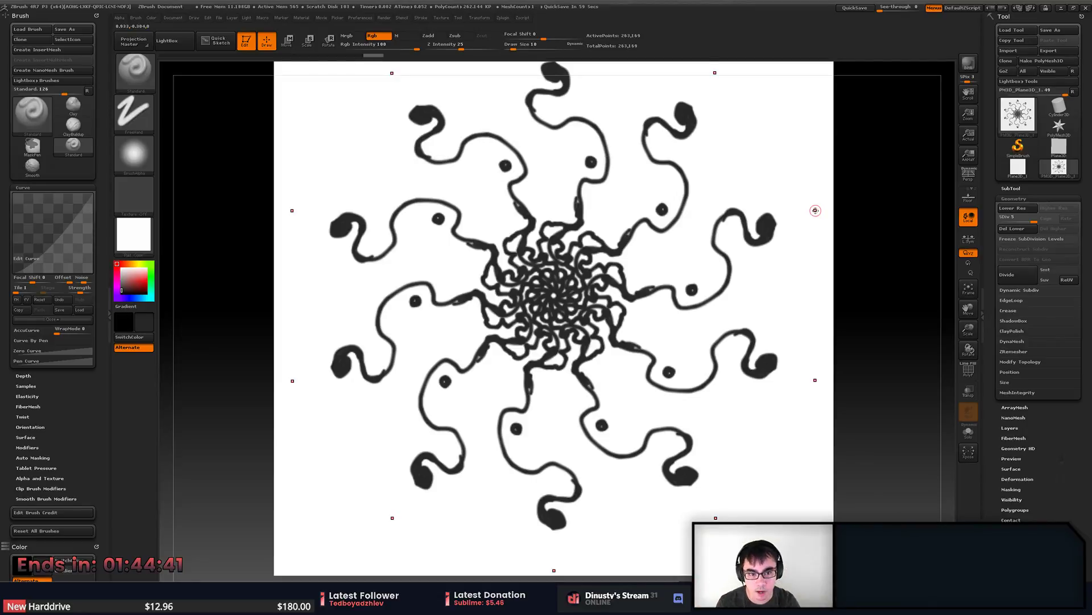
Raise the See-through amount to reveal the windows behind the radial drawing and set it back to fully opaque.
{"action": "right_click_drag", "start_coordinate": [601, 251], "coordinate": [572, 318], "text": "alt"}
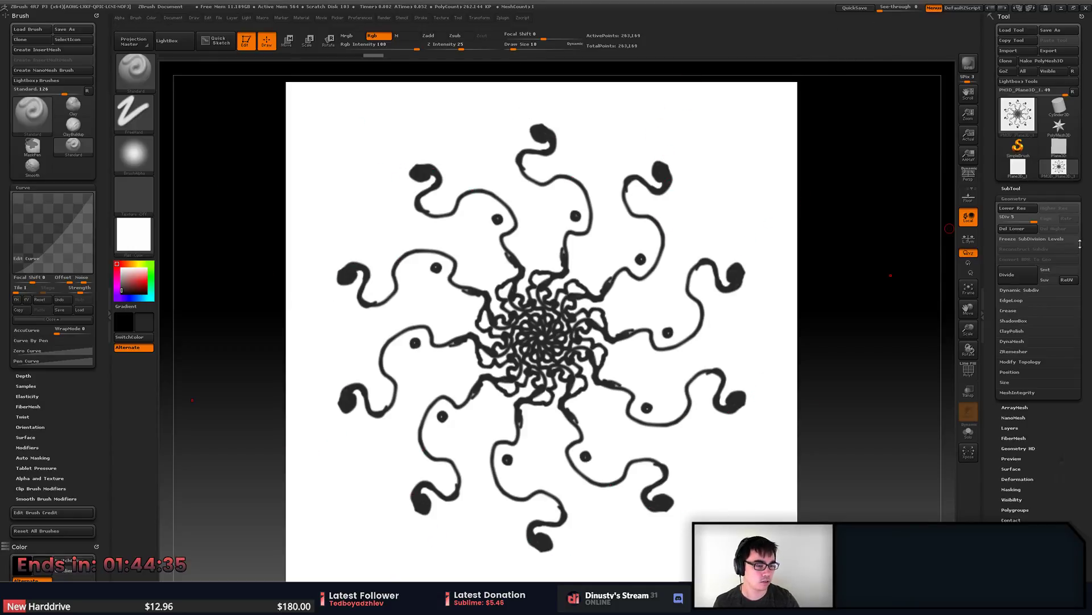
{"action": "left_click_drag", "start_coordinate": [886, 8], "coordinate": [905, 8]}
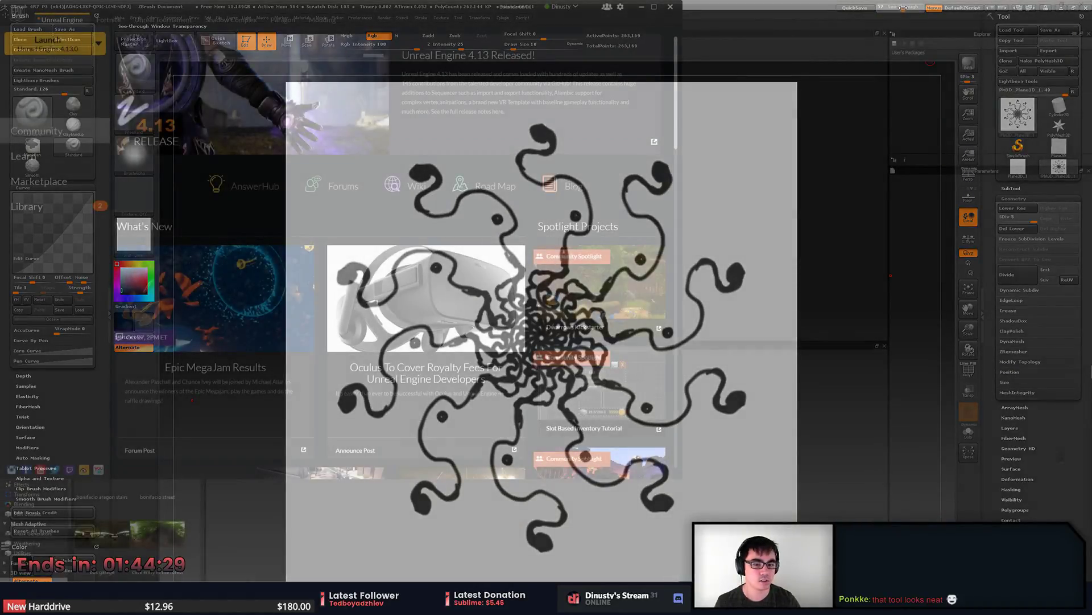
{"action": "right_click_drag", "start_coordinate": [674, 313], "coordinate": [658, 283], "text": "alt"}
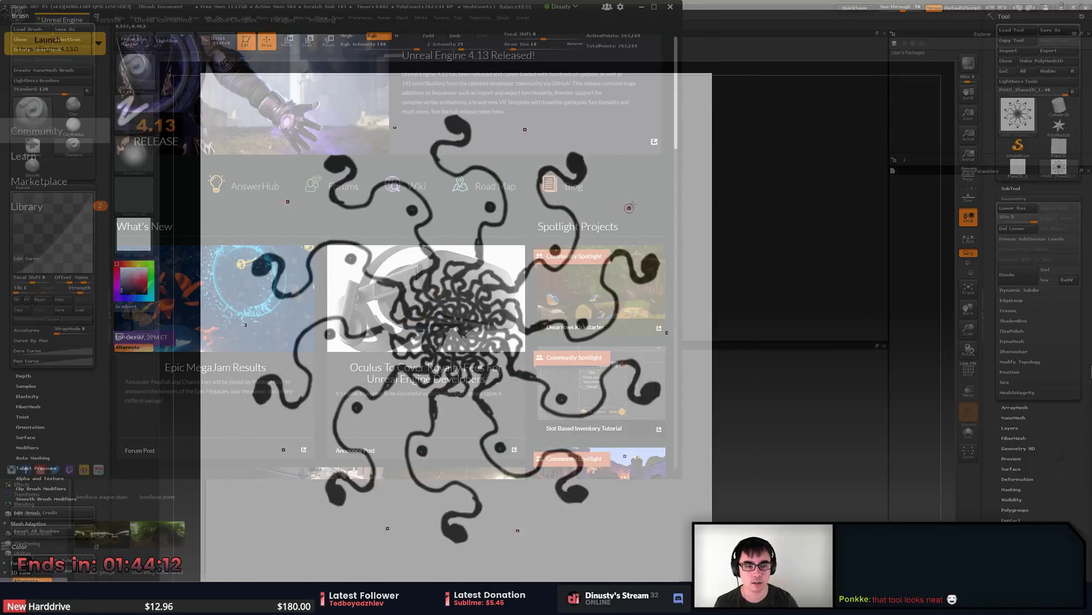
{"action": "left_click_drag", "start_coordinate": [903, 7], "coordinate": [880, 7]}
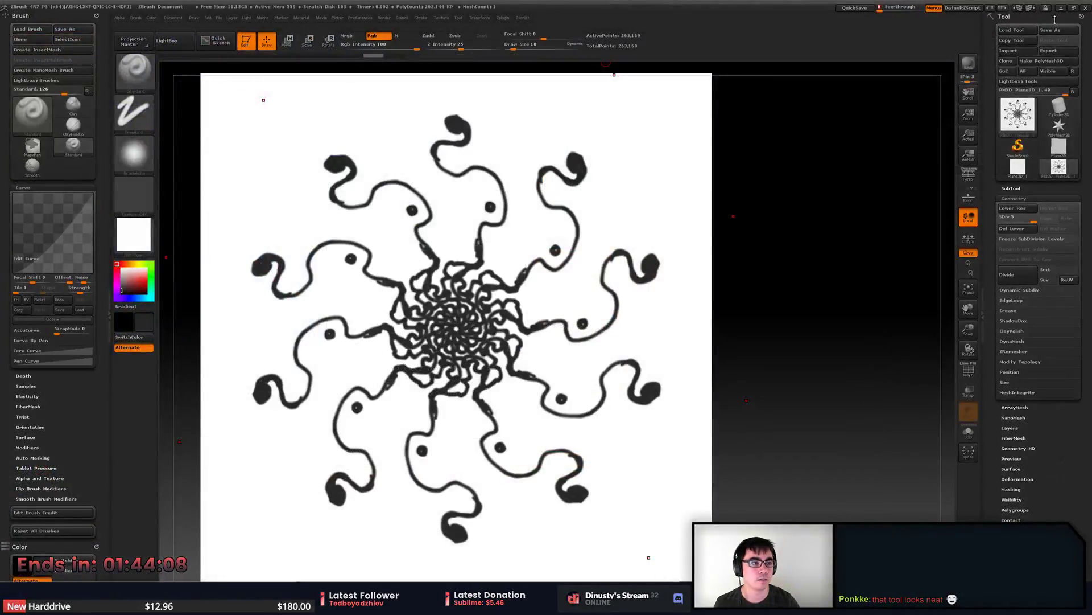
Quit ZBrush and return to the Epic Games launcher window.
{"action": "left_click", "coordinate": [1084, 9]}
{"action": "left_click", "coordinate": [552, 332]}
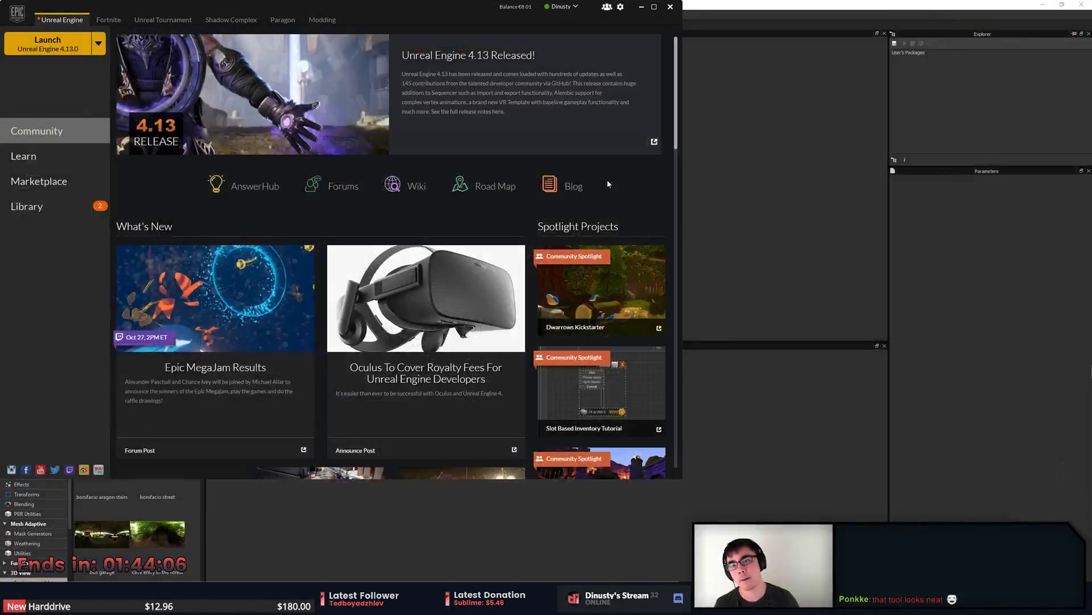
Open MyProject from the Unreal Engine library in the launcher, then close the launcher window.
{"action": "left_click", "coordinate": [109, 20]}
{"action": "left_click", "coordinate": [75, 22]}
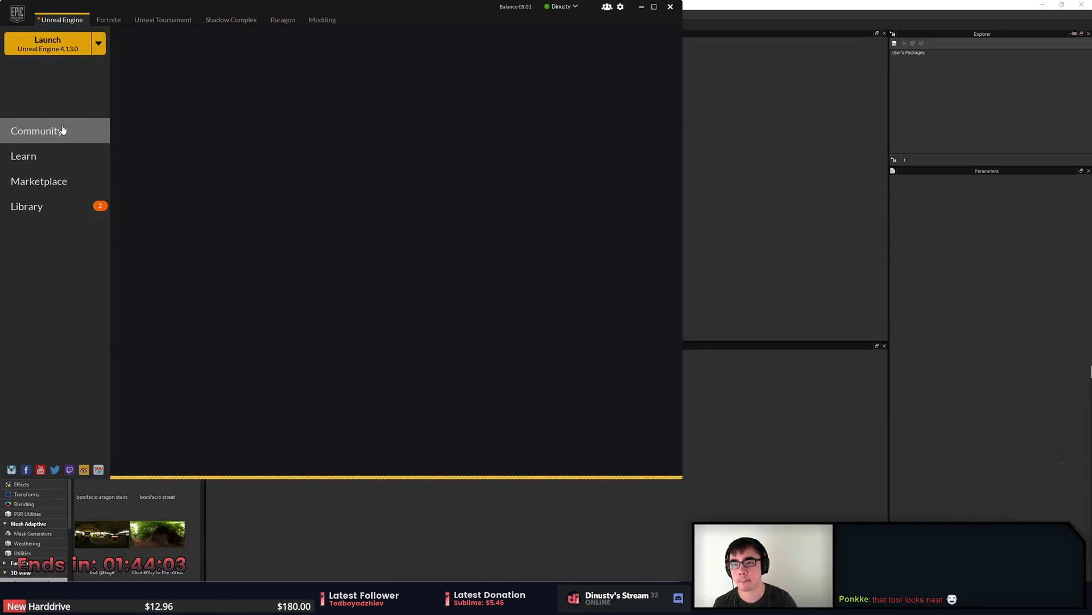
{"action": "left_click", "coordinate": [106, 189]}
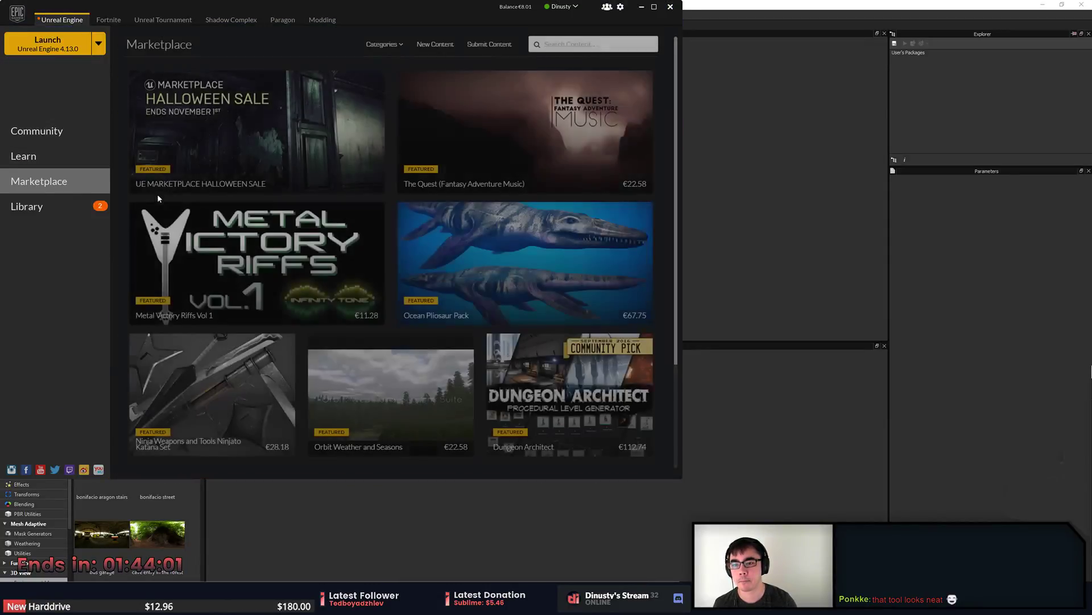
{"action": "left_click", "coordinate": [56, 156]}
{"action": "left_click", "coordinate": [57, 181]}
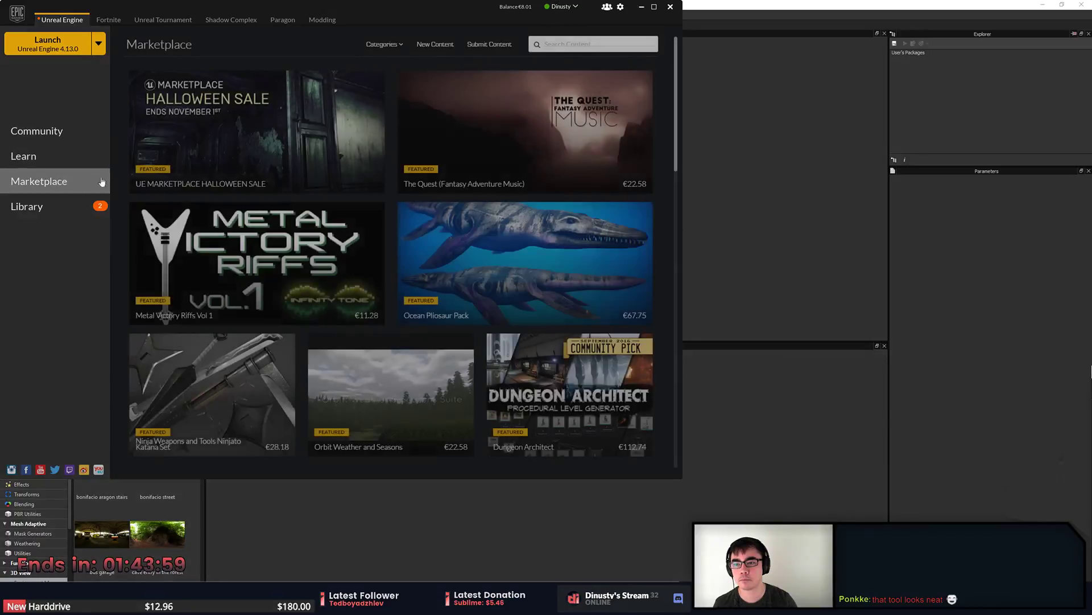
{"action": "left_click", "coordinate": [74, 204]}
{"action": "double_click", "coordinate": [155, 200]}
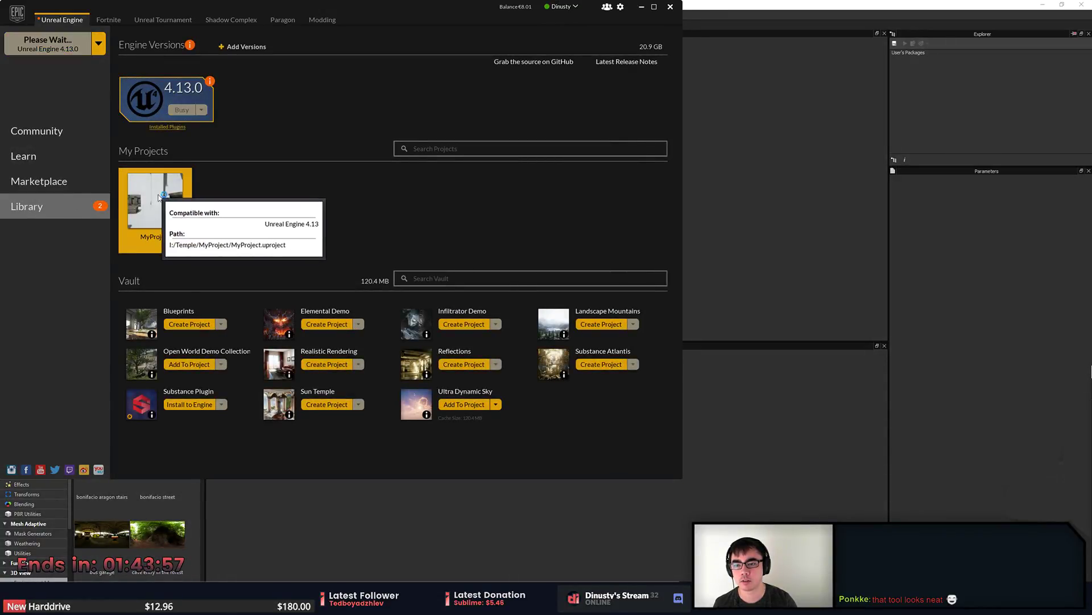
{"action": "left_click", "coordinate": [672, 7]}
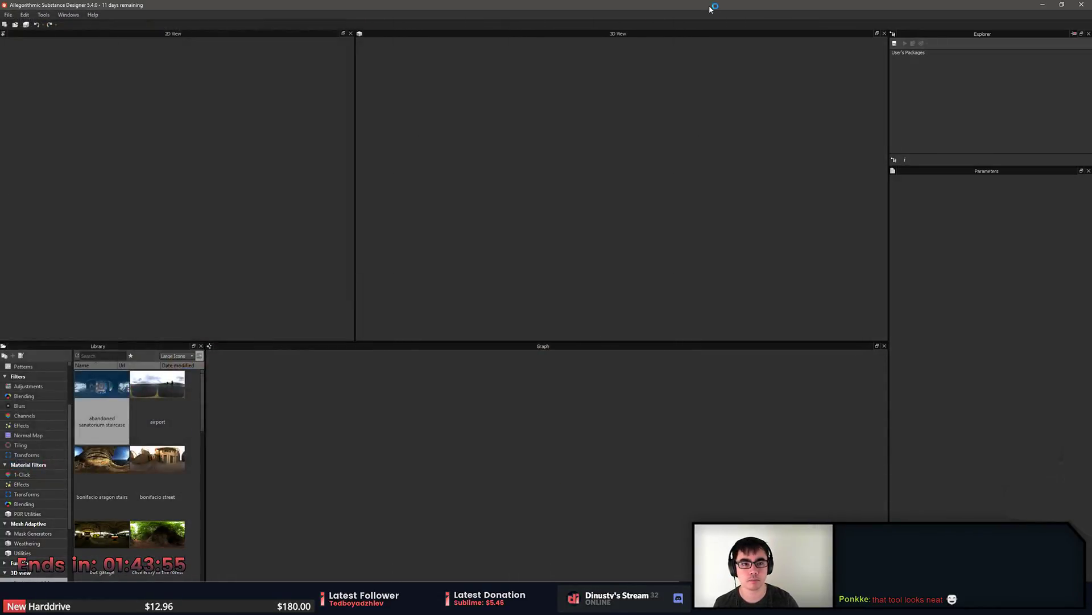
Create a Substance graph named FloorPattern from the Physically Based (Metallic/Roughness) template at 1024 × 1024 px.
{"action": "left_click", "coordinate": [9, 15]}
{"action": "left_click", "coordinate": [23, 25]}
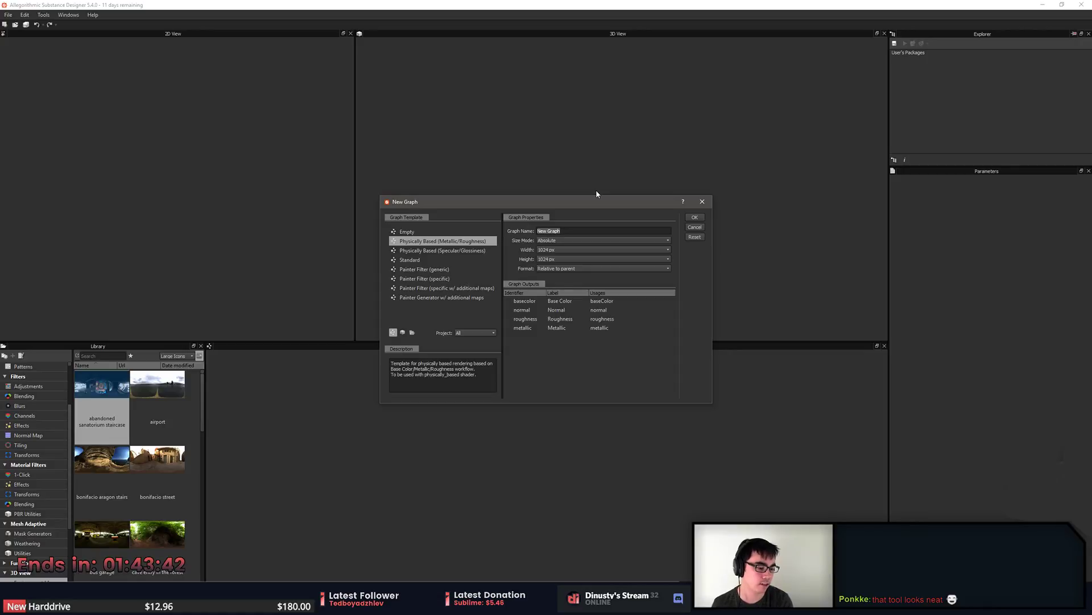
{"action": "type", "text": "FloorP"}
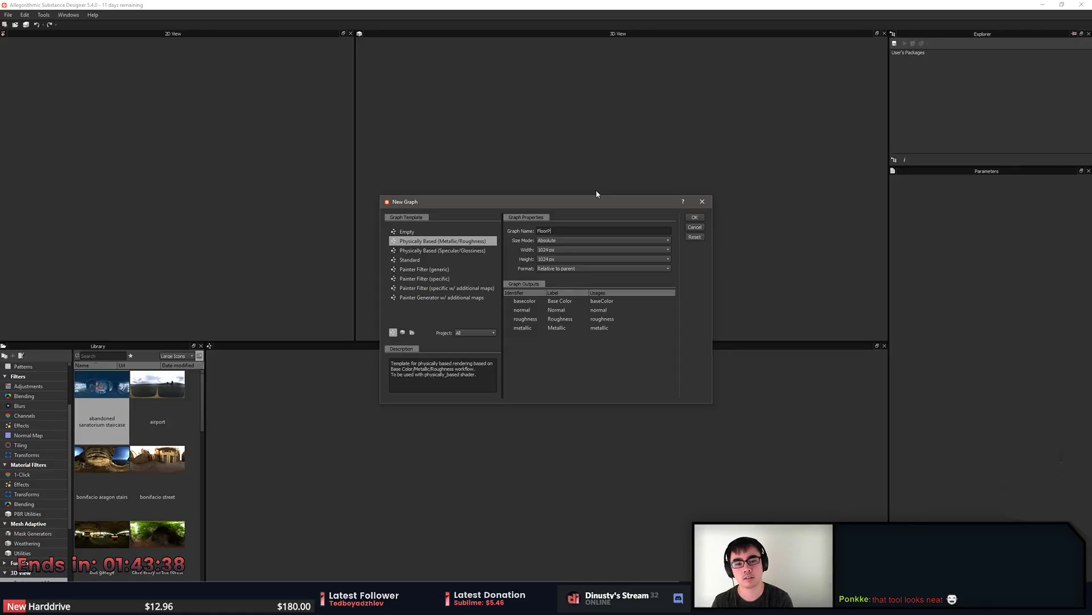
{"action": "type", "text": "attern"}
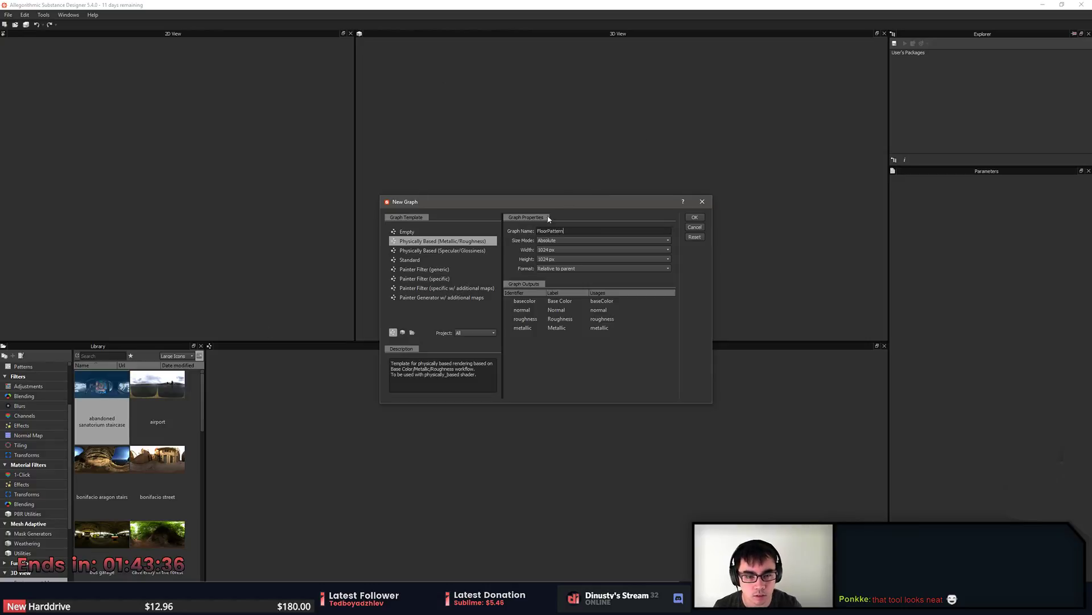
{"action": "left_click", "coordinate": [567, 249]}
{"action": "left_click", "coordinate": [567, 249]}
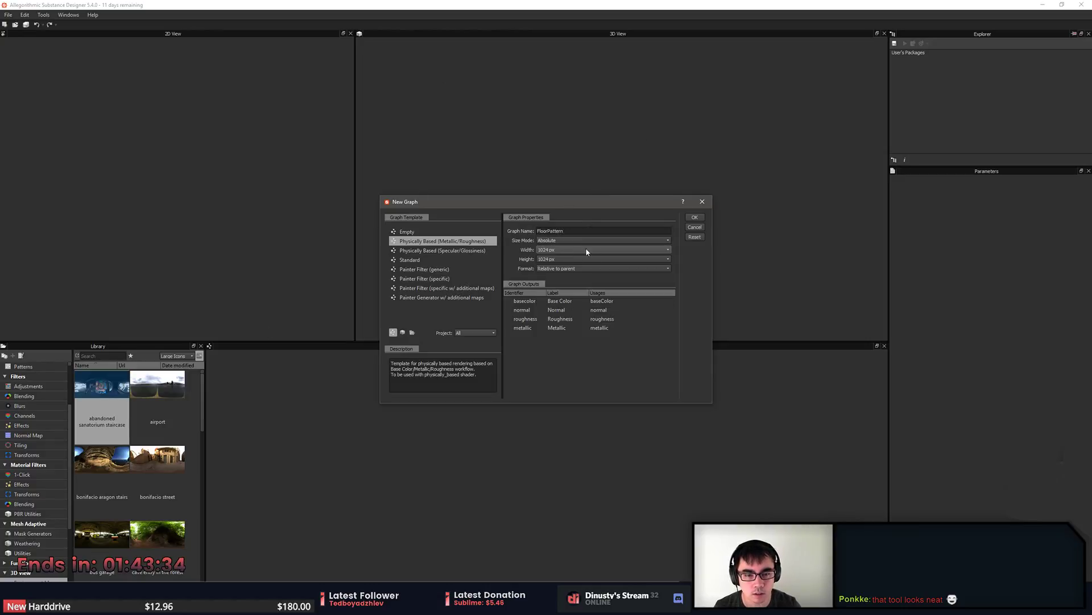
{"action": "left_click", "coordinate": [701, 219]}
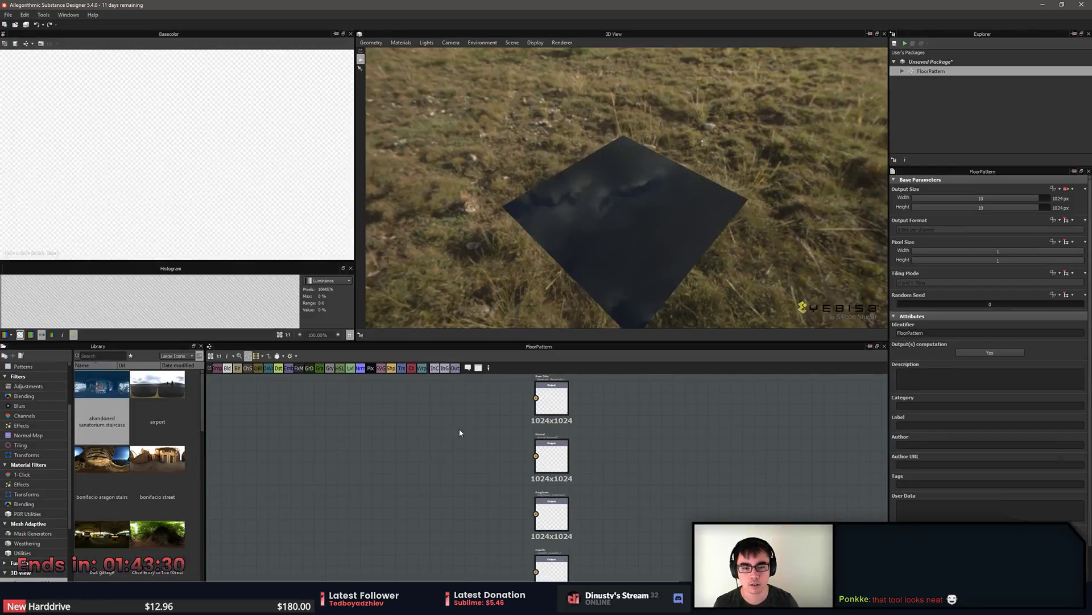
{"action": "left_click_drag", "start_coordinate": [491, 222], "coordinate": [655, 239]}
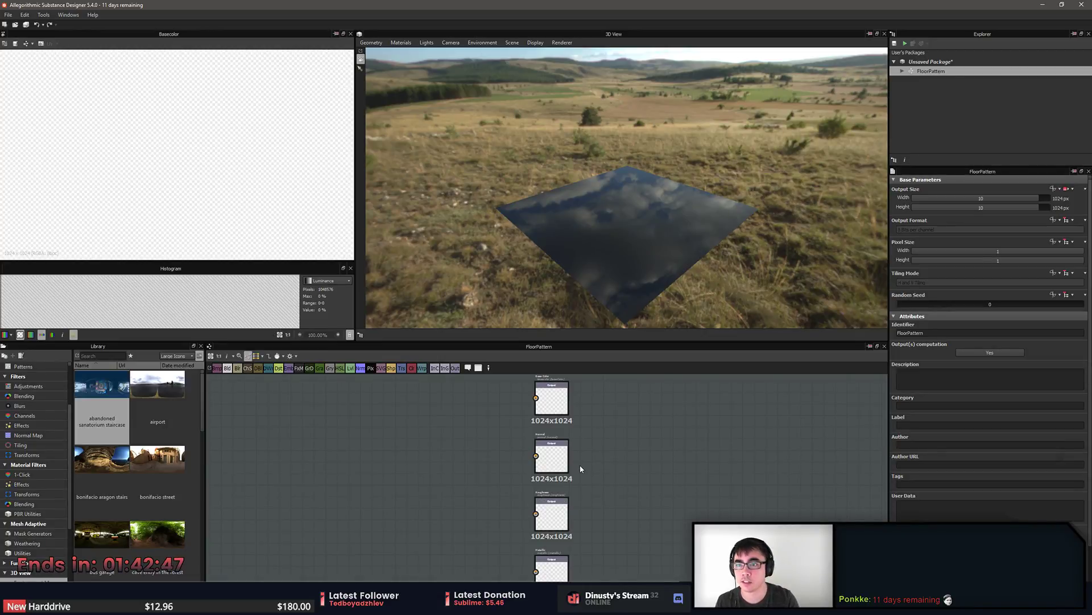
{"action": "left_click_drag", "start_coordinate": [733, 263], "coordinate": [656, 246]}
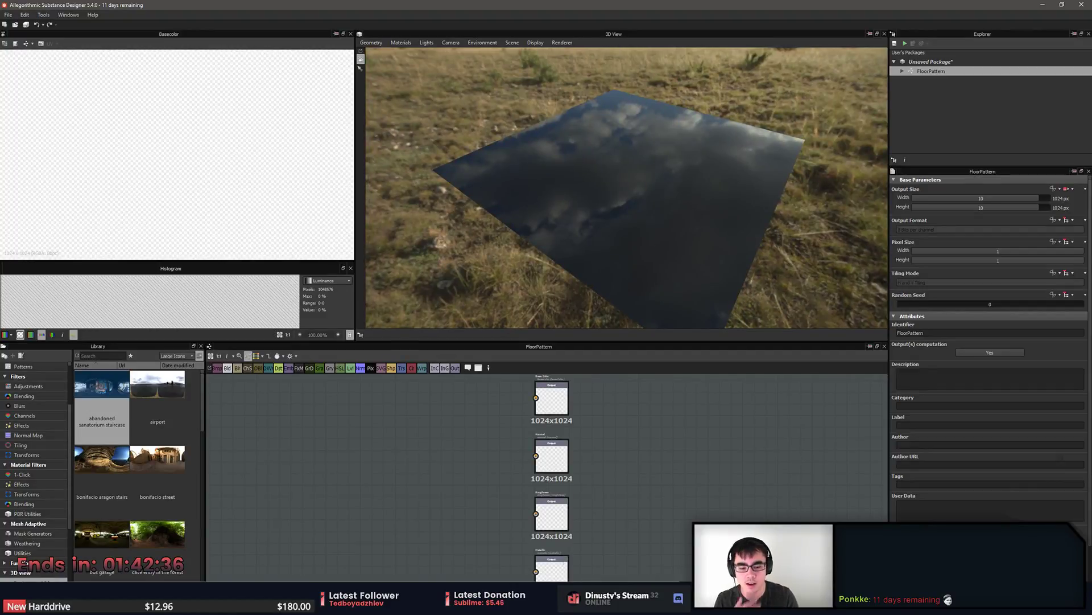
Switch to Photoshop and create a new 2048 × 2048 pixel RGB document with a transparent background.
{"action": "mouse_move", "coordinate": [607, 603]}
{"action": "left_click_drag", "start_coordinate": [617, 251], "coordinate": [656, 272]}
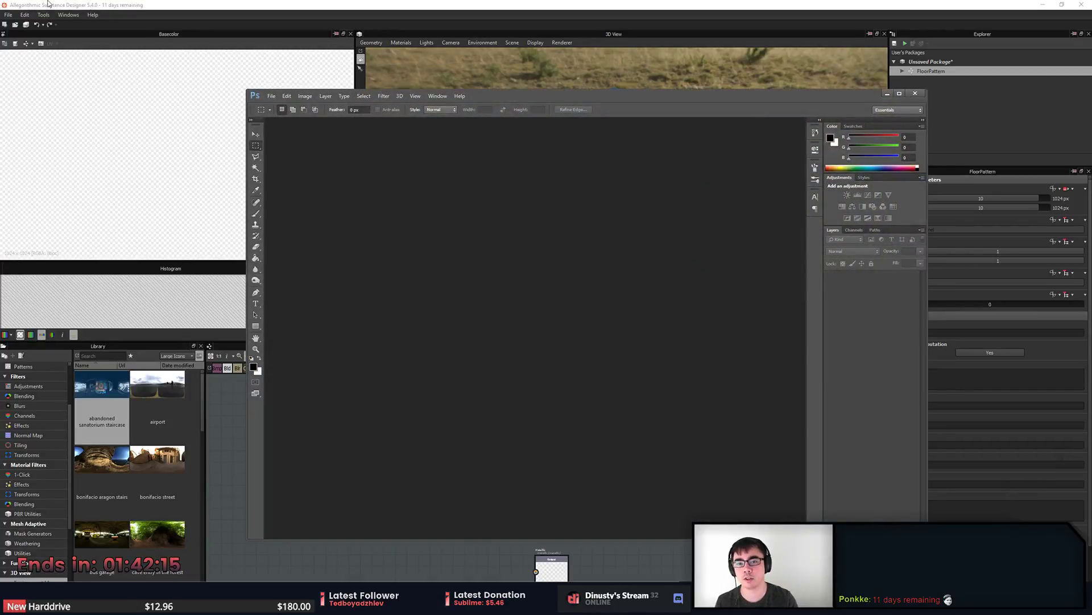
{"action": "left_click", "coordinate": [273, 98]}
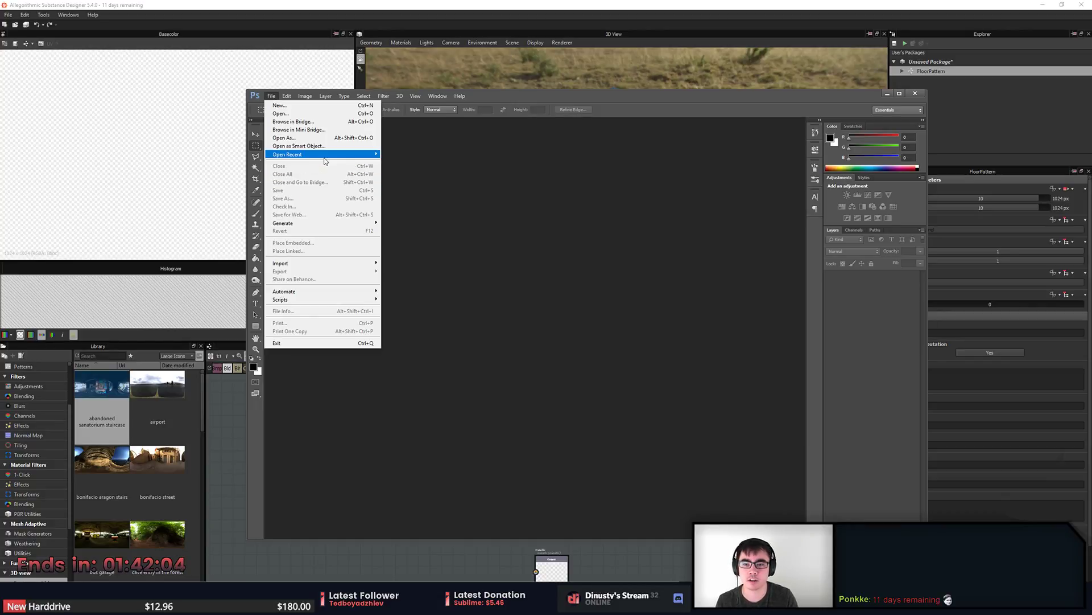
{"action": "left_click", "coordinate": [336, 106]}
{"action": "double_click", "coordinate": [380, 152]}
{"action": "type", "text": "2048"}
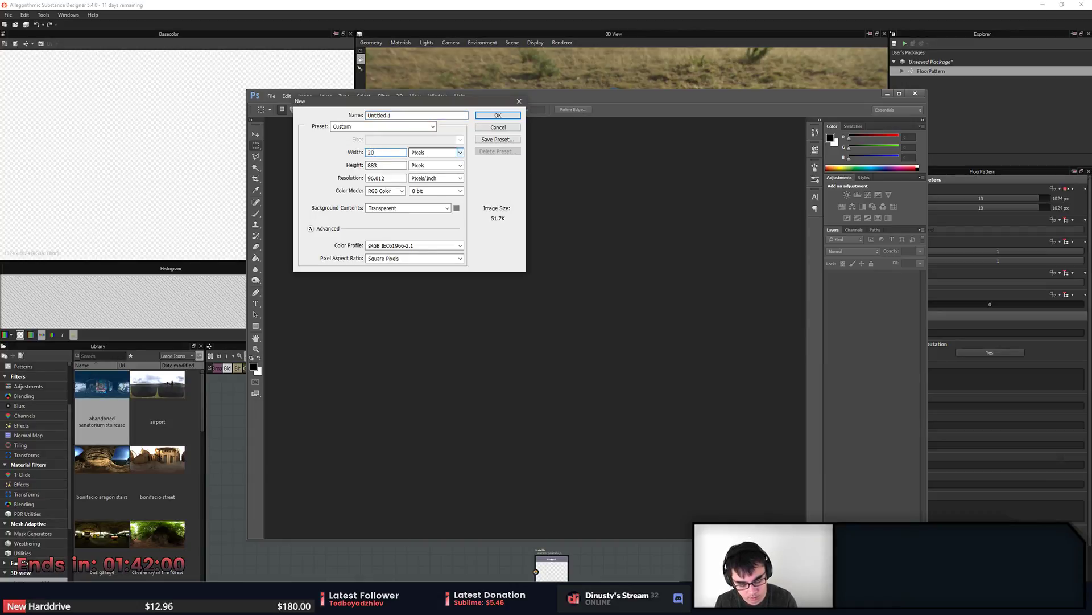
{"action": "key", "text": "Tab"}
{"action": "type", "text": "2048"}
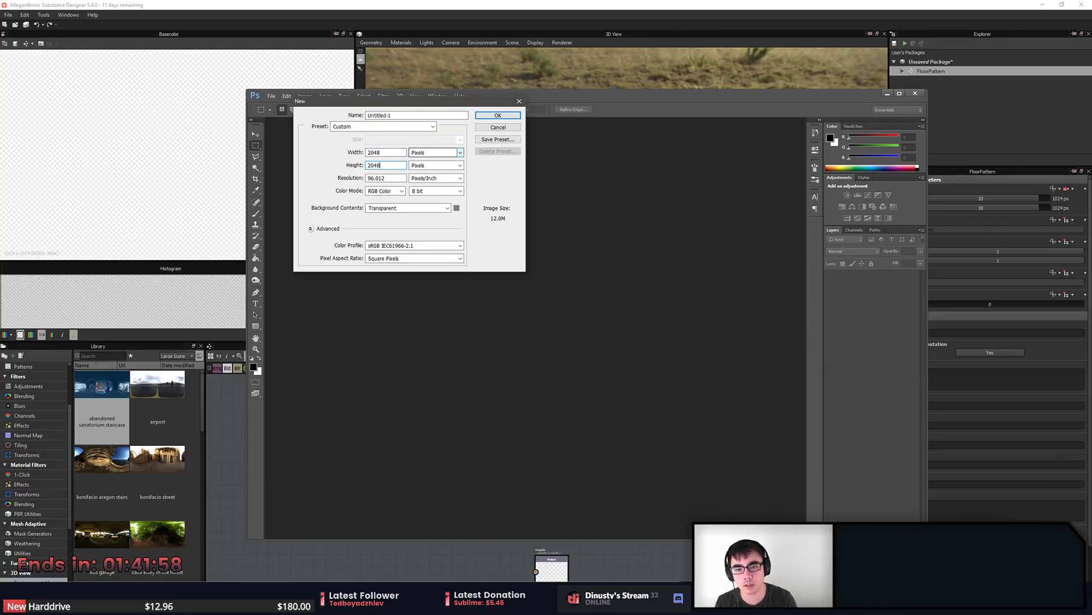
{"action": "key", "text": "Return"}
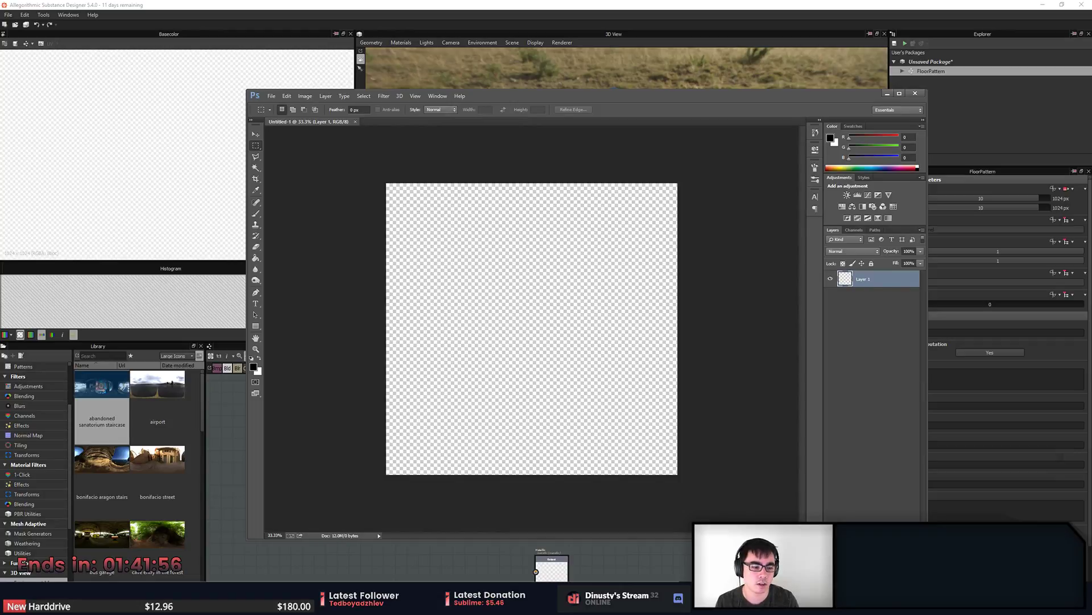
{"action": "left_click", "coordinate": [885, 535]}
{"action": "left_click", "coordinate": [897, 534]}
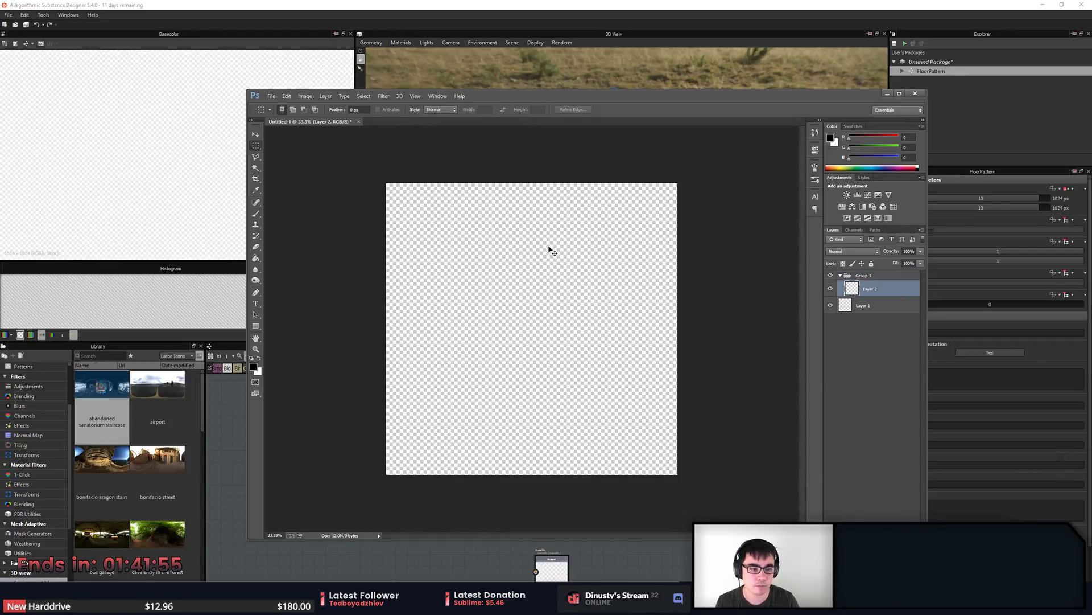
{"action": "key", "text": "ctrl+z"}
{"action": "key", "text": "ctrl+alt+z"}
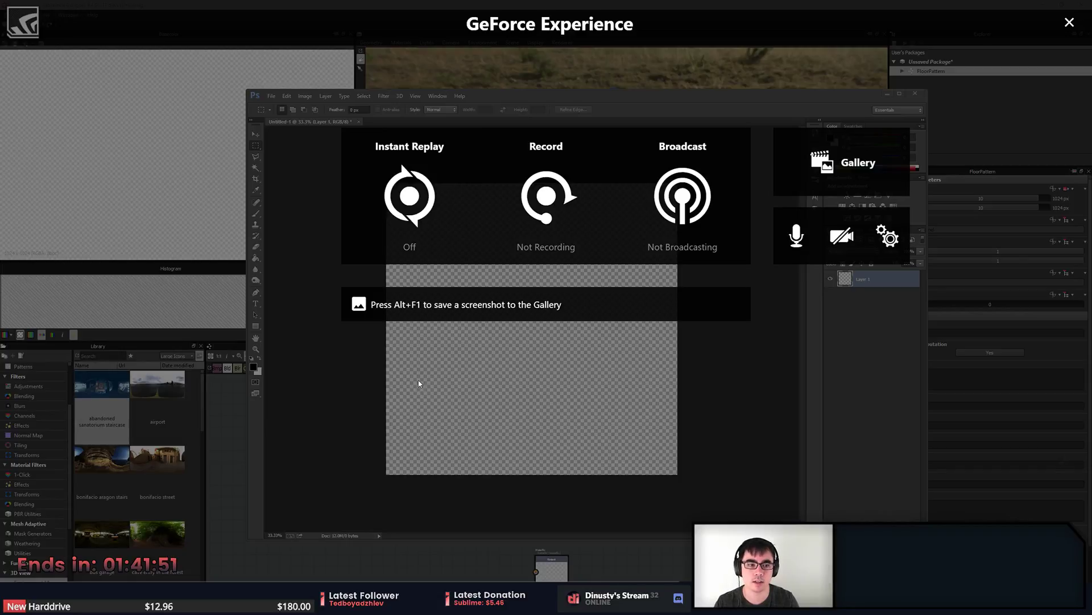
{"action": "left_click", "coordinate": [1069, 22]}
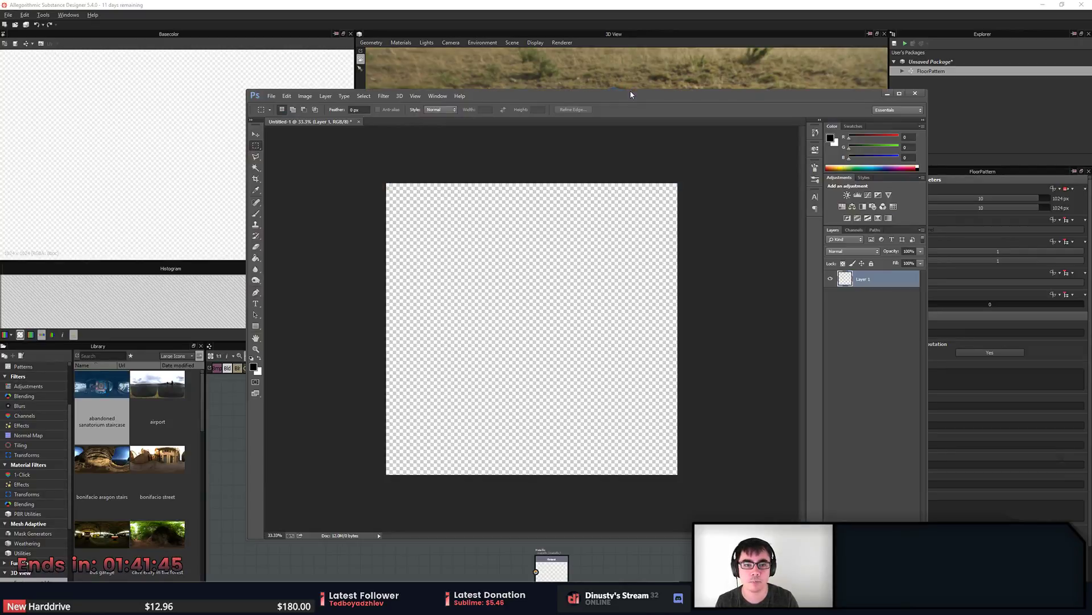
Maximise the Photoshop window, make white the foreground colour and fill Layer 1 with it using the Paint Bucket.
{"action": "double_click", "coordinate": [632, 95]}
{"action": "key", "text": "alt+Tab"}
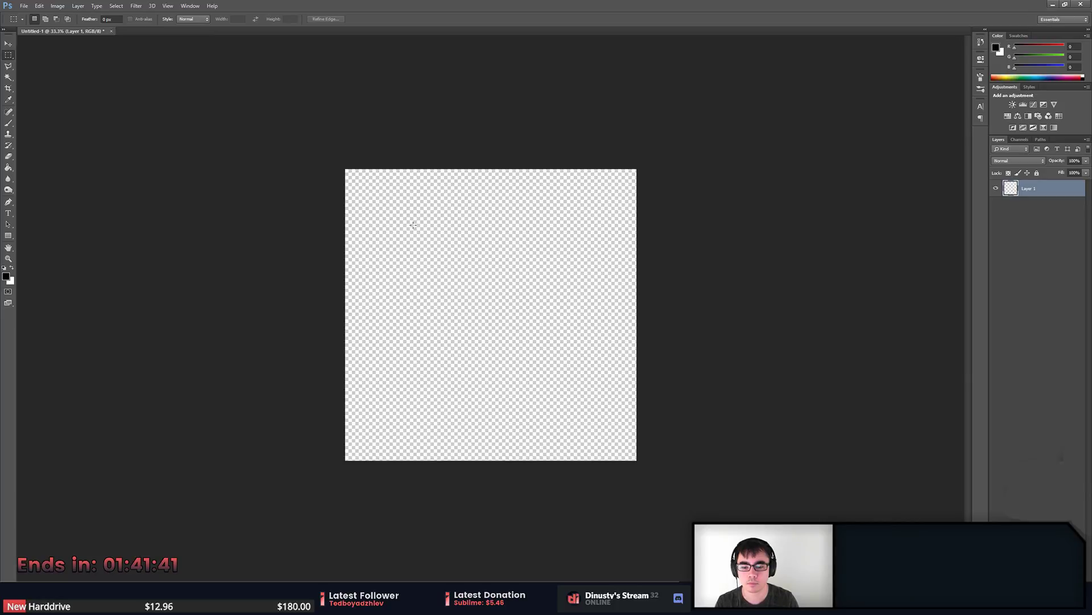
{"action": "left_click", "coordinate": [9, 168]}
{"action": "key", "text": "x"}
{"action": "left_click", "coordinate": [484, 261]}
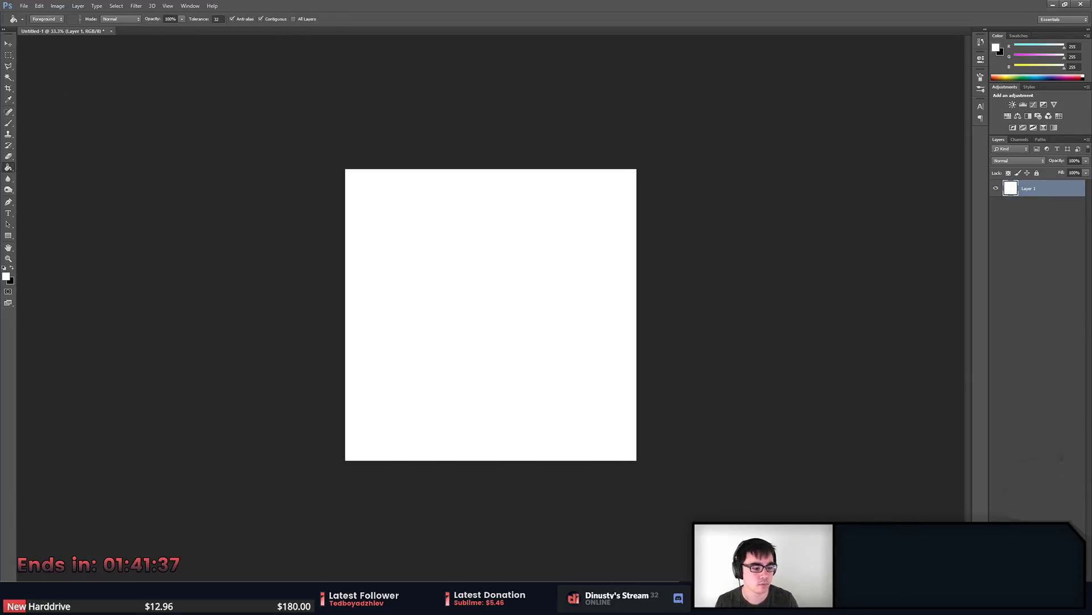
Add an empty layer above Layer 1, fill Layer 1 with black and make the upper layer active.
{"action": "key", "text": "ctrl+shift+alt+n"}
{"action": "key", "text": "m"}
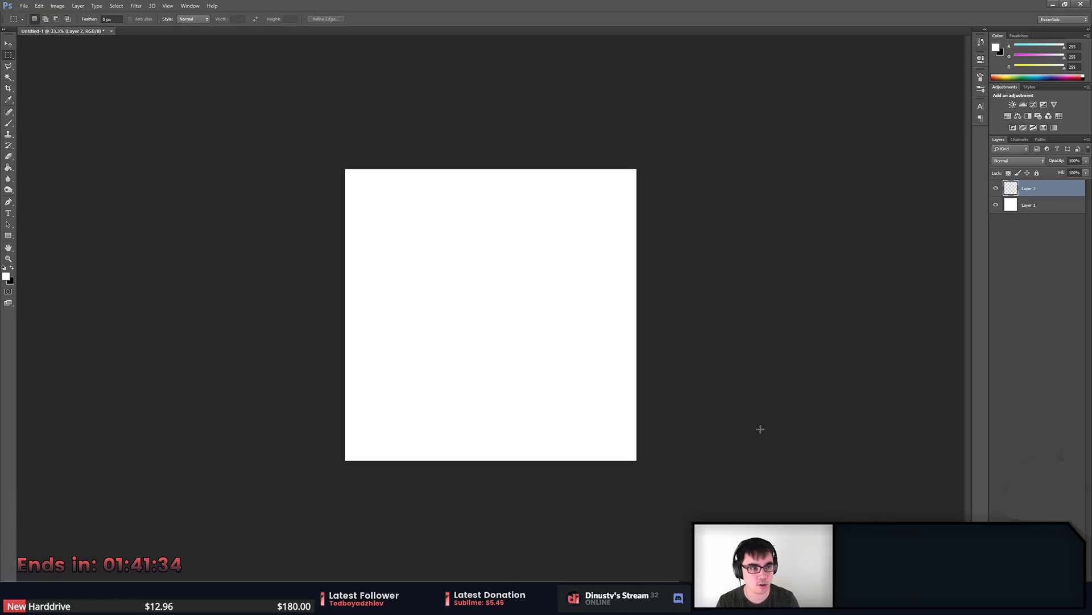
{"action": "key", "text": "ctrl+plus"}
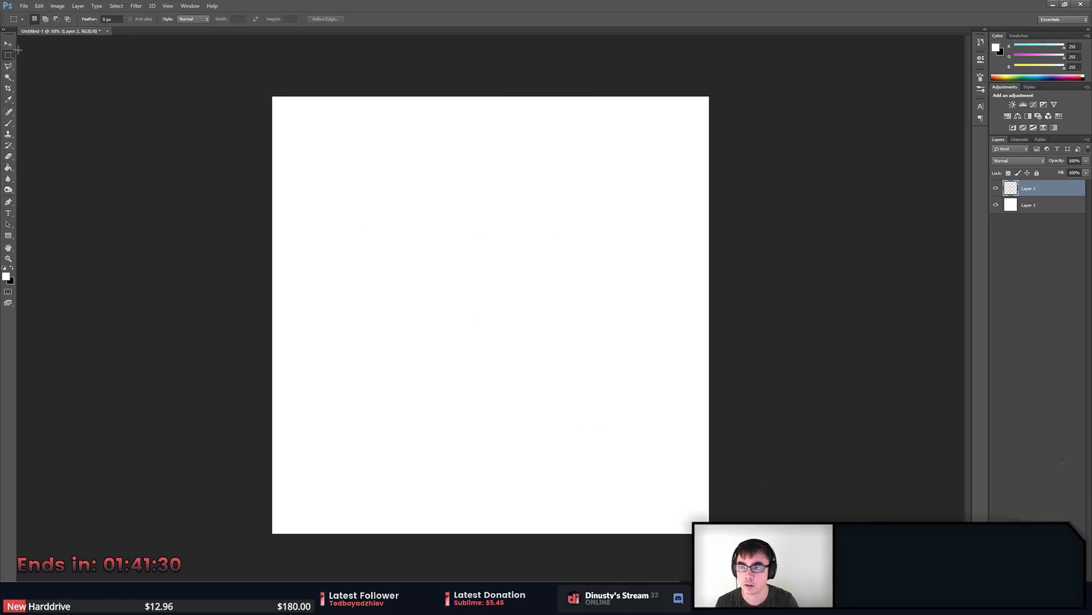
{"action": "left_click", "coordinate": [1035, 206]}
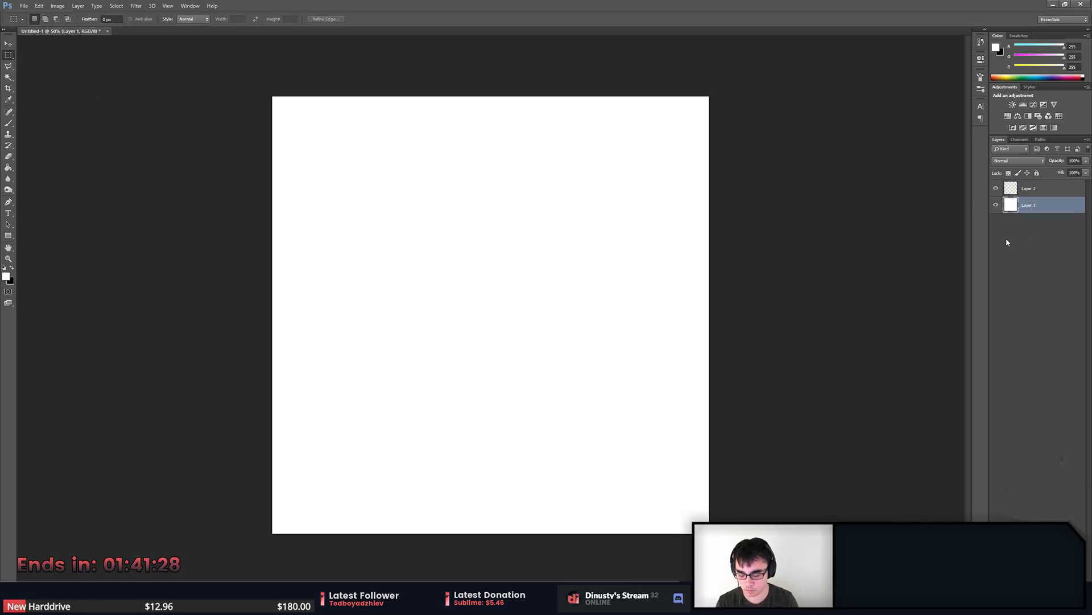
{"action": "key", "text": "ctrl+BackSpace"}
{"action": "key", "text": "alt+bracketright"}
Build one combined marquee selection of a top strip, a thin vertical strip and five rectangles spread across the canvas.
{"action": "left_click", "coordinate": [8, 66]}
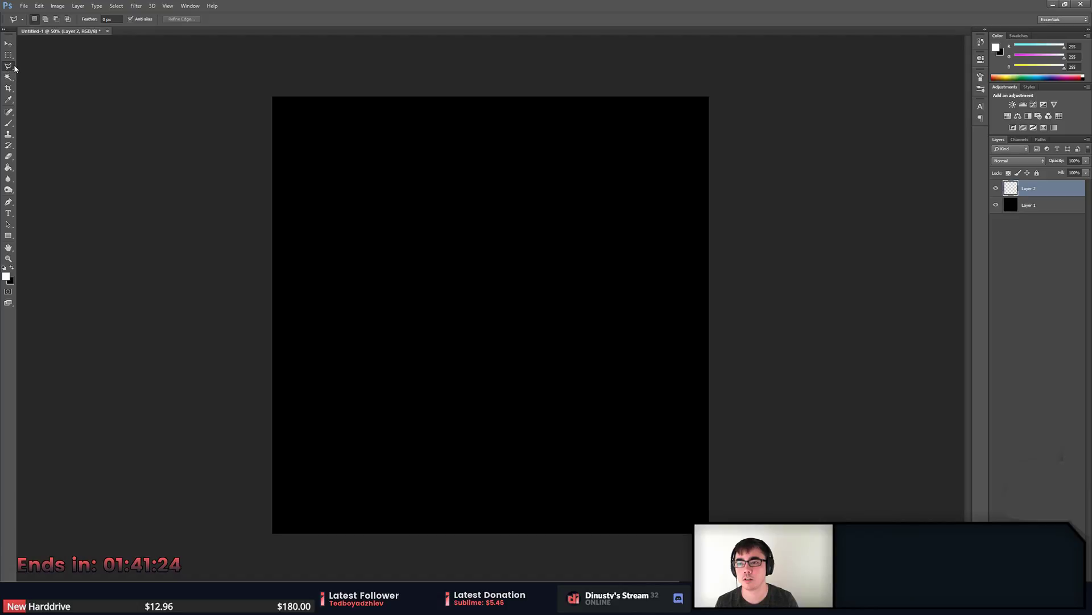
{"action": "left_click_drag", "start_coordinate": [8, 55], "coordinate": [61, 57]}
{"action": "left_click_drag", "start_coordinate": [315, 120], "coordinate": [448, 398]}
{"action": "left_click_drag", "start_coordinate": [485, 138], "coordinate": [569, 272], "text": "shift"}
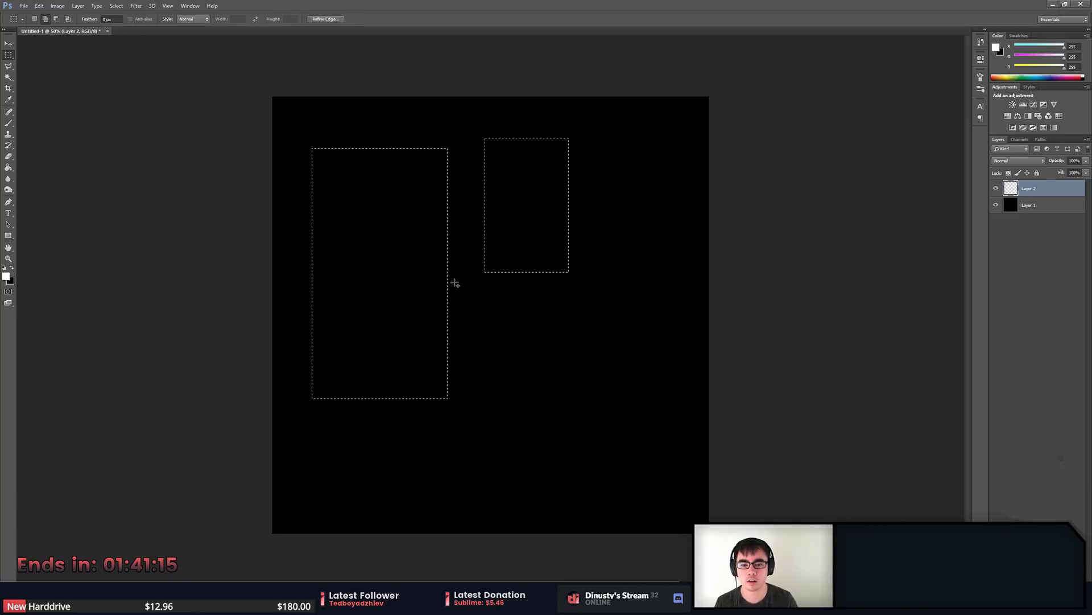
{"action": "left_click_drag", "start_coordinate": [453, 278], "coordinate": [570, 399], "text": "shift"}
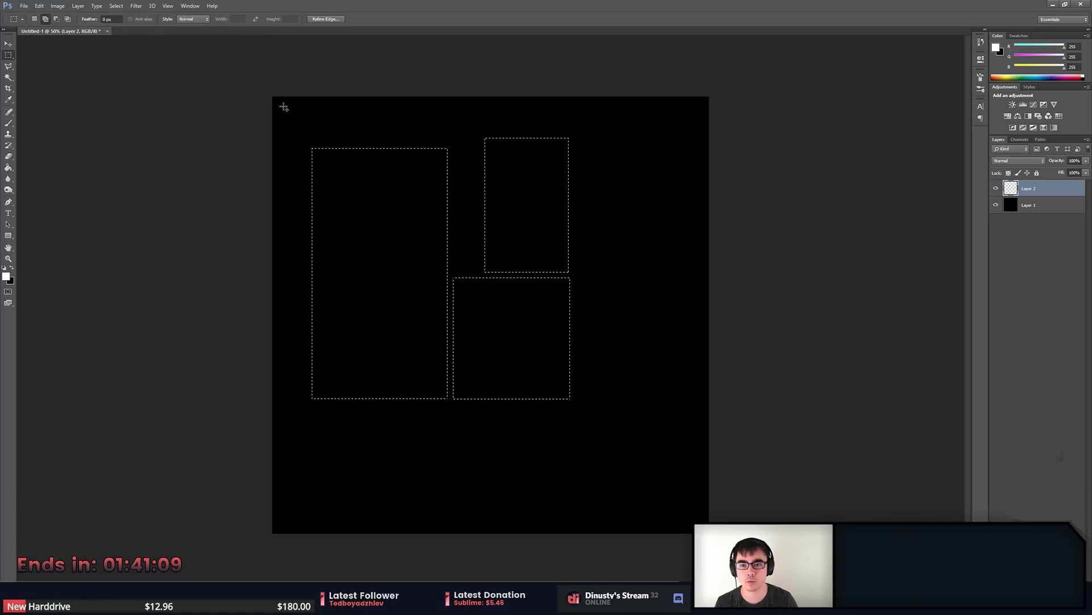
{"action": "left_click_drag", "start_coordinate": [279, 103], "coordinate": [701, 123], "text": "shift"}
{"action": "left_click_drag", "start_coordinate": [582, 131], "coordinate": [697, 342], "text": "shift"}
{"action": "left_click_drag", "start_coordinate": [603, 163], "coordinate": [687, 322], "text": "shift"}
Add a large circle and a narrow upright ellipse below the rectangles to the selection with the Elliptical Marquee.
{"action": "left_click", "coordinate": [9, 67]}
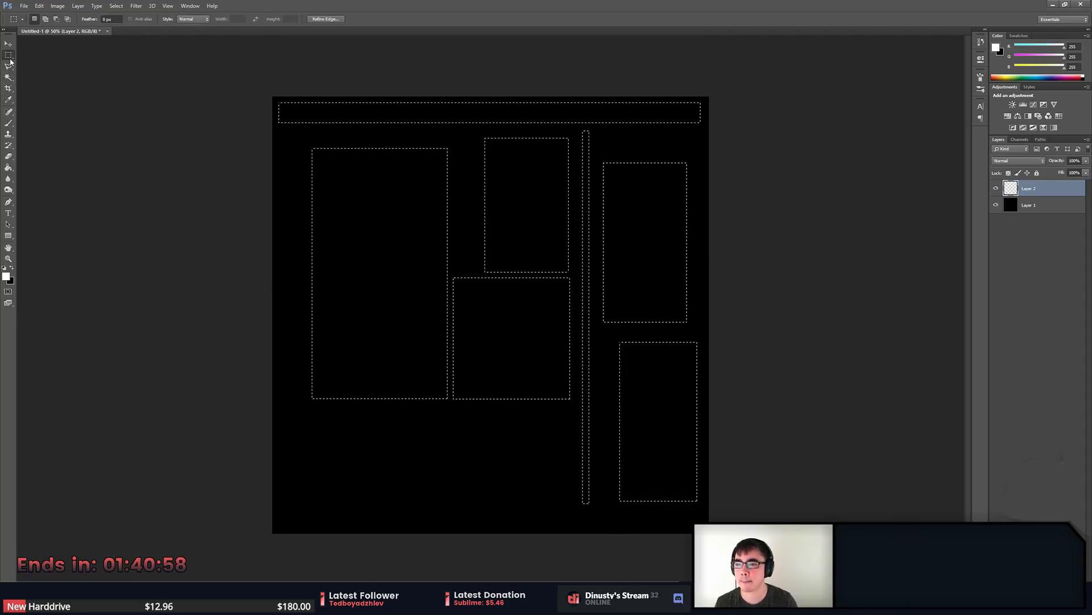
{"action": "left_click", "coordinate": [9, 55]}
{"action": "left_click", "coordinate": [55, 62]}
{"action": "left_click_drag", "start_coordinate": [455, 446], "coordinate": [569, 515], "text": "shift"}
{"action": "mouse_move", "coordinate": [322, 421]}
{"action": "left_mouse_down", "text": "shift"}
{"action": "mouse_move", "coordinate": [366, 520]}
{"action": "mouse_move", "coordinate": [383, 513]}
{"action": "left_mouse_up", "text": "shift"}
Paint all selected shapes white on Layer 2 with a large brush and deselect them.
{"action": "key", "text": "b"}
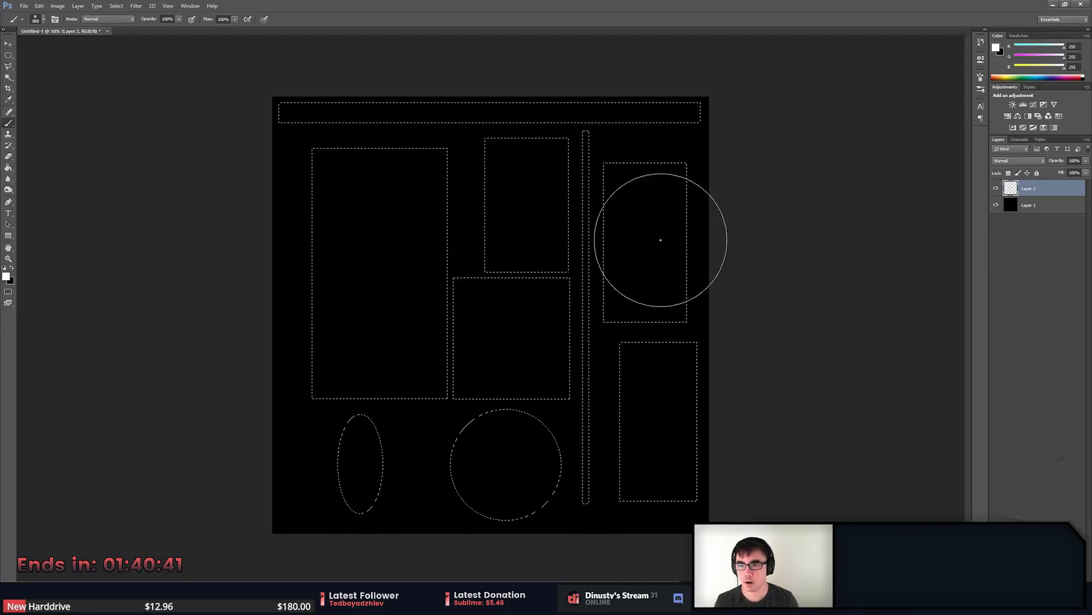
{"action": "right_click_drag", "start_coordinate": [398, 239], "coordinate": [453, 239], "text": "alt"}
{"action": "mouse_move", "coordinate": [683, 122]}
{"action": "left_mouse_down"}
{"action": "mouse_move", "coordinate": [566, 130]}
{"action": "mouse_move", "coordinate": [480, 378]}
{"action": "mouse_move", "coordinate": [717, 474]}
{"action": "mouse_move", "coordinate": [663, 79]}
{"action": "left_mouse_up"}
{"action": "key", "text": "ctrl+d"}
{"action": "key", "text": "m"}
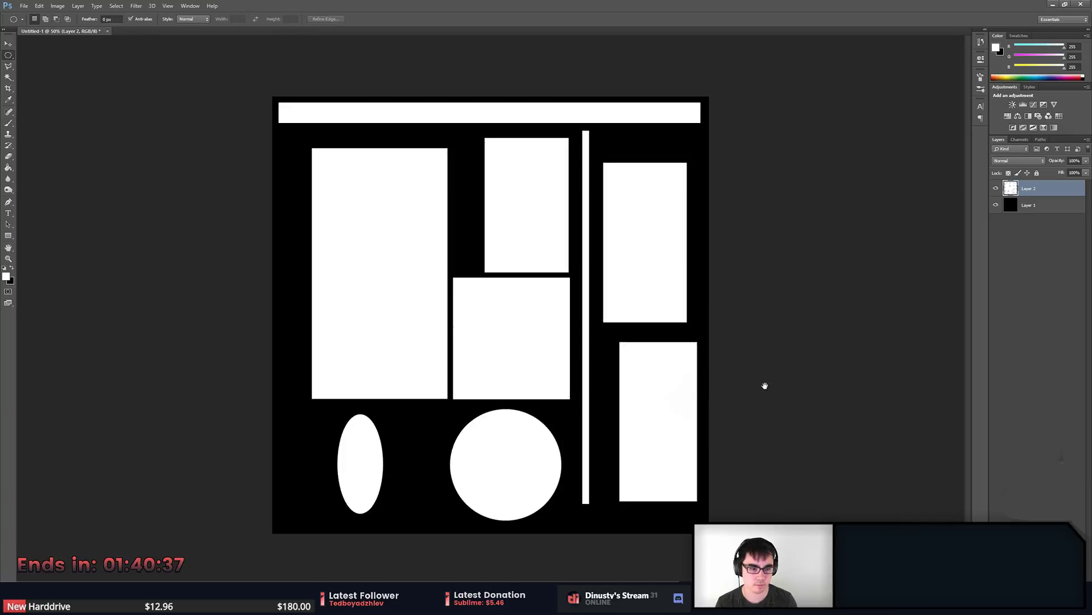
Save the black-and-white shape image as a Targa file at 32 bits/pixel.
{"action": "key", "text": "ctrl+shift+s"}
{"action": "left_click", "coordinate": [237, 275]}
{"action": "key", "text": "j"}
{"action": "key", "text": "Return"}
{"action": "left_click_drag", "start_coordinate": [245, 11], "coordinate": [1091, 91]}
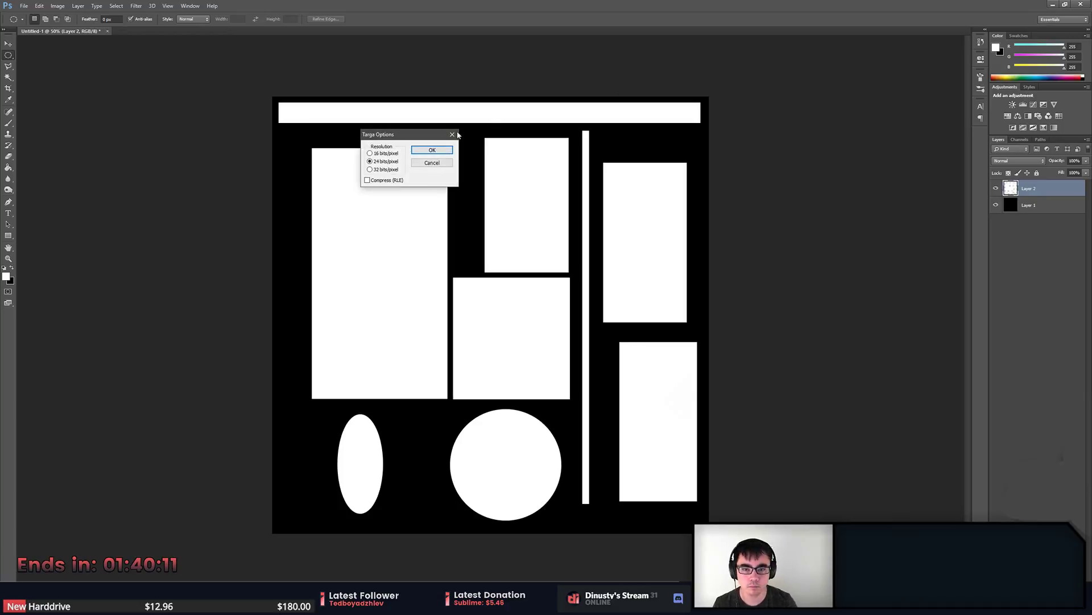
{"action": "left_click", "coordinate": [391, 170]}
{"action": "left_click", "coordinate": [438, 151]}
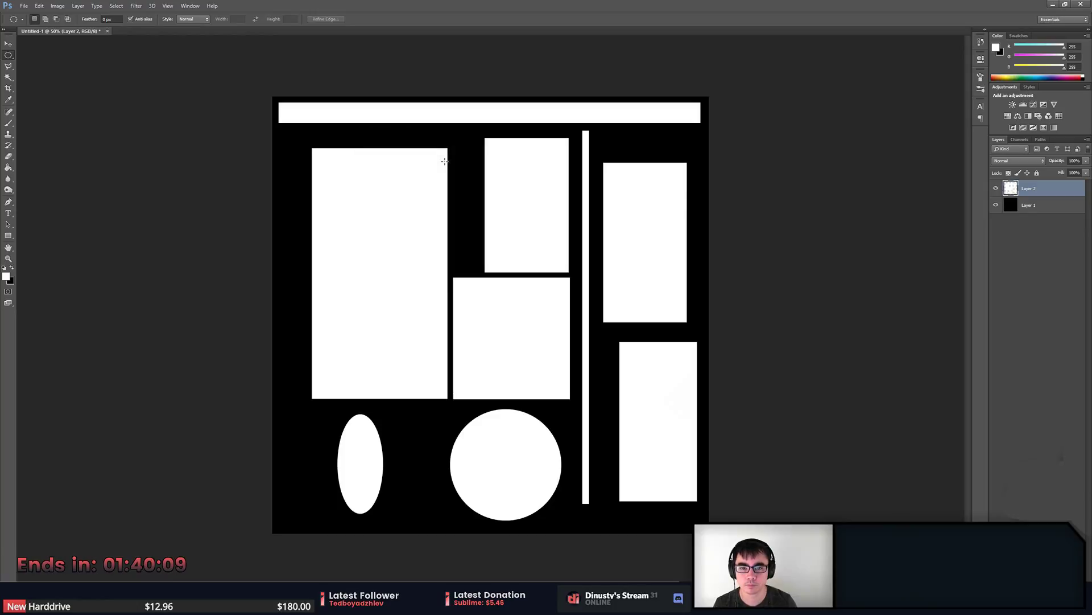
Switch back to Substance Designer, open a file explorer window and move it to the other monitor.
{"action": "key", "text": "alt+Tab"}
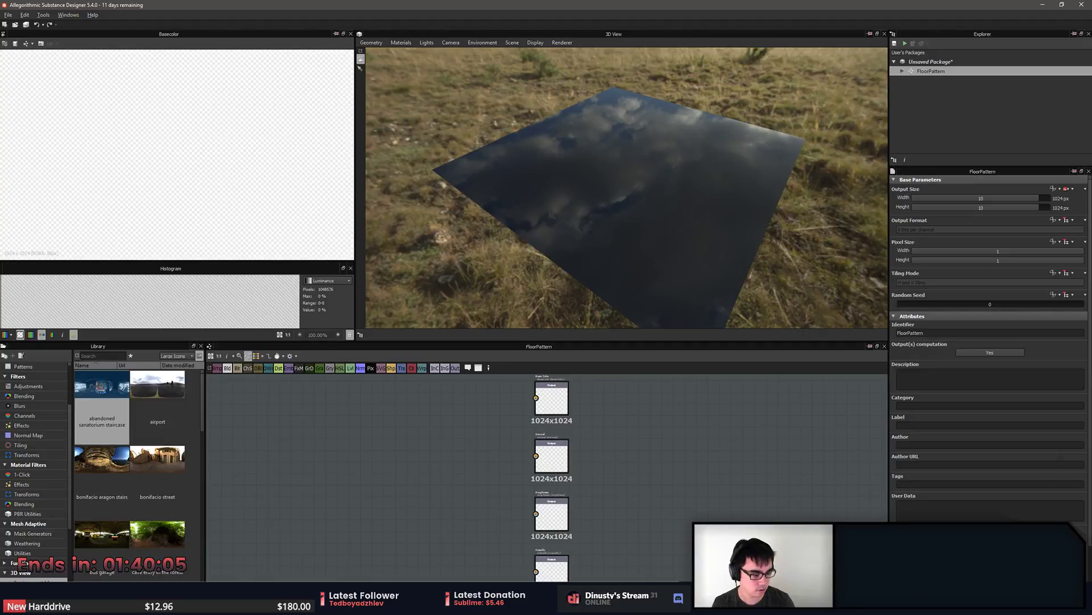
{"action": "key", "text": "super+e"}
{"action": "left_click_drag", "start_coordinate": [507, 236], "coordinate": [1091, 239]}
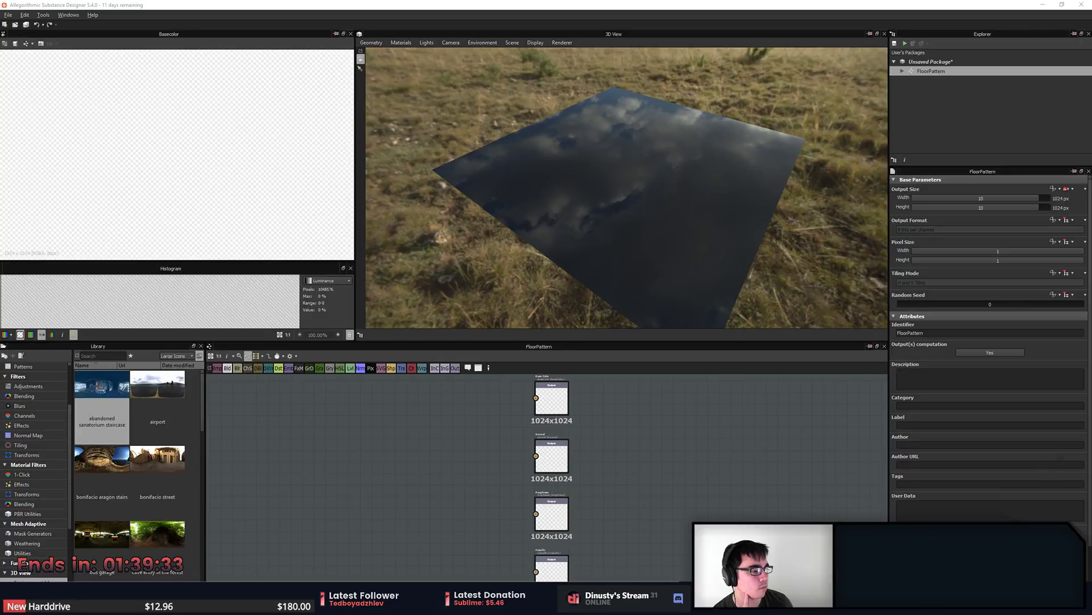
Bring the Mask_Test image into the FloorPattern graph as a bitmap resource and place it well away from the output nodes.
{"action": "left_click_drag", "start_coordinate": [609, 321], "coordinate": [340, 470]}
{"action": "left_click", "coordinate": [362, 475]}
{"action": "scroll", "coordinate": [434, 445], "scroll_direction": "up", "scroll_amount": 6}
{"action": "left_click_drag", "start_coordinate": [434, 445], "coordinate": [290, 436]}
{"action": "scroll", "coordinate": [453, 467], "scroll_direction": "down", "scroll_amount": 5}
{"action": "middle_click_drag", "start_coordinate": [408, 439], "coordinate": [463, 472]}
{"action": "scroll", "coordinate": [537, 483], "scroll_direction": "down", "scroll_amount": 3}
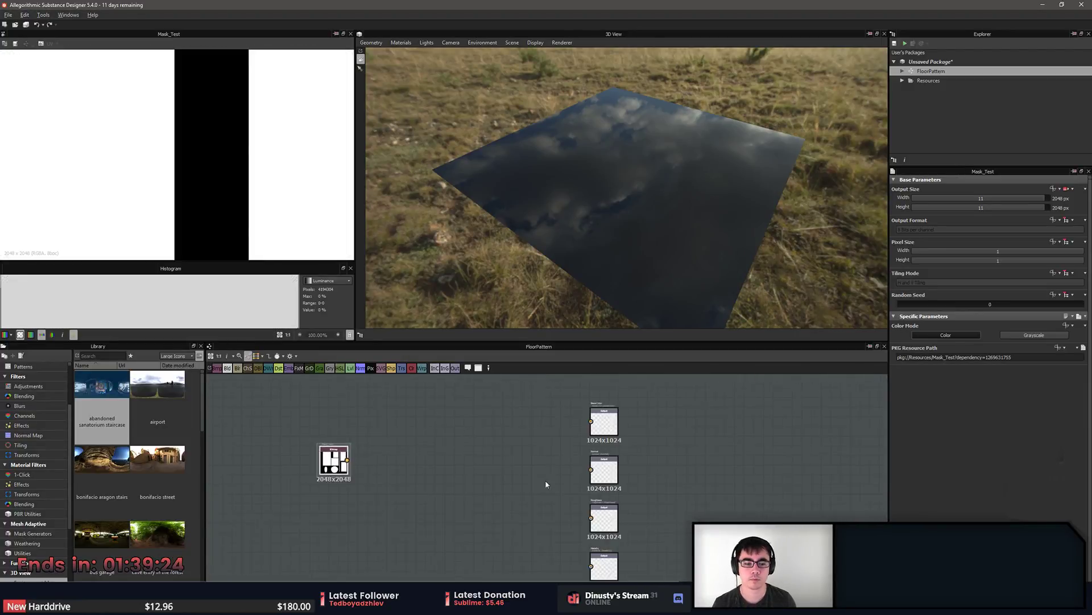
Delete all the default output nodes from the FloorPattern graph.
{"action": "middle_click_drag", "start_coordinate": [537, 484], "coordinate": [512, 454]}
{"action": "left_click_drag", "start_coordinate": [550, 575], "coordinate": [657, 423]}
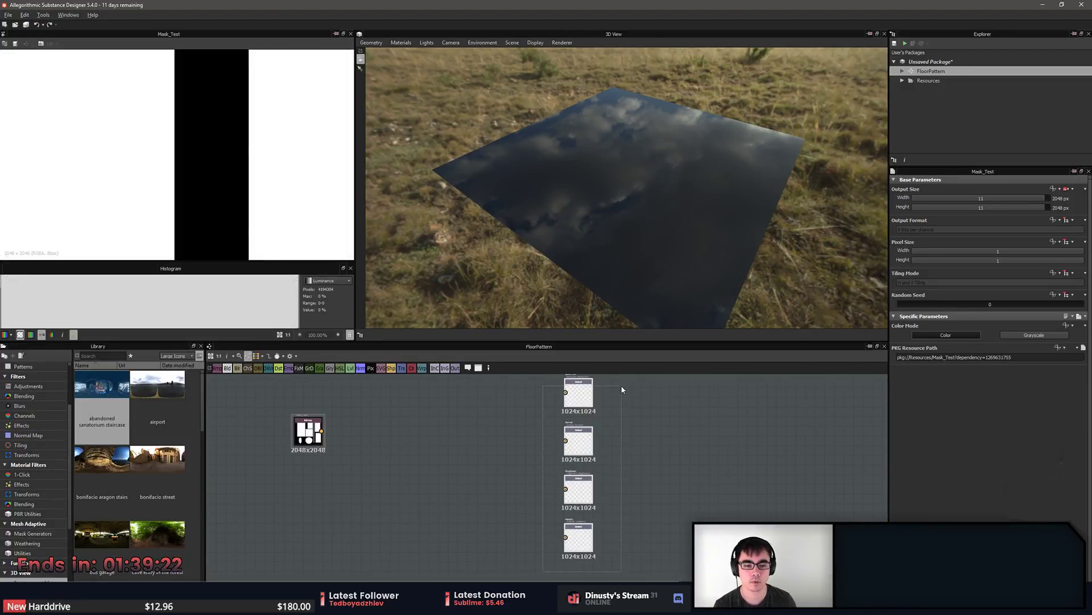
{"action": "middle_click_drag", "start_coordinate": [622, 387], "coordinate": [643, 421]}
{"action": "key", "text": "Delete"}
{"action": "key", "text": "space"}
{"action": "left_click", "coordinate": [811, 465]}
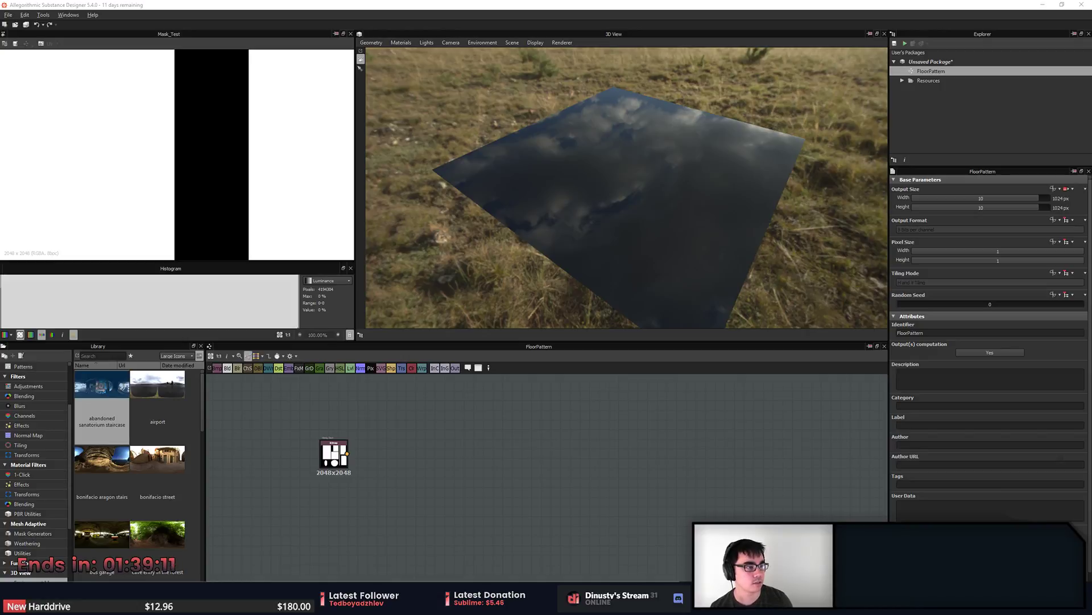
{"action": "left_click", "coordinate": [592, 460]}
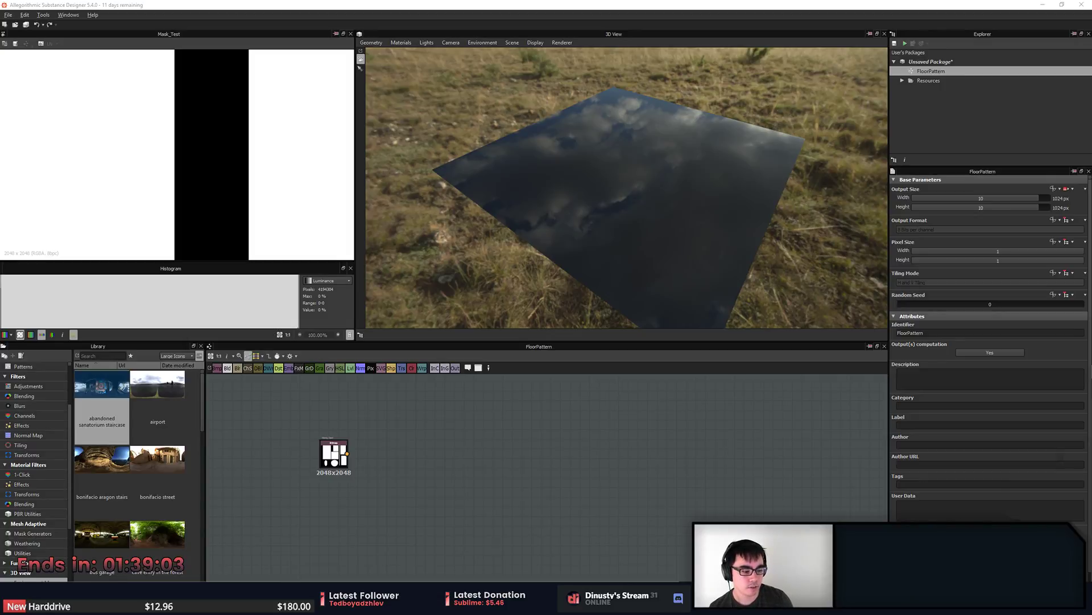
Add a Base Material node, place it well to the right of the bitmap node and collapse its parameter groups.
{"action": "middle_click_drag", "start_coordinate": [424, 472], "coordinate": [438, 505]}
{"action": "scroll", "coordinate": [377, 489], "scroll_direction": "up", "scroll_amount": 6}
{"action": "scroll", "coordinate": [438, 505], "scroll_direction": "up", "scroll_amount": 1}
{"action": "left_click", "coordinate": [392, 483]}
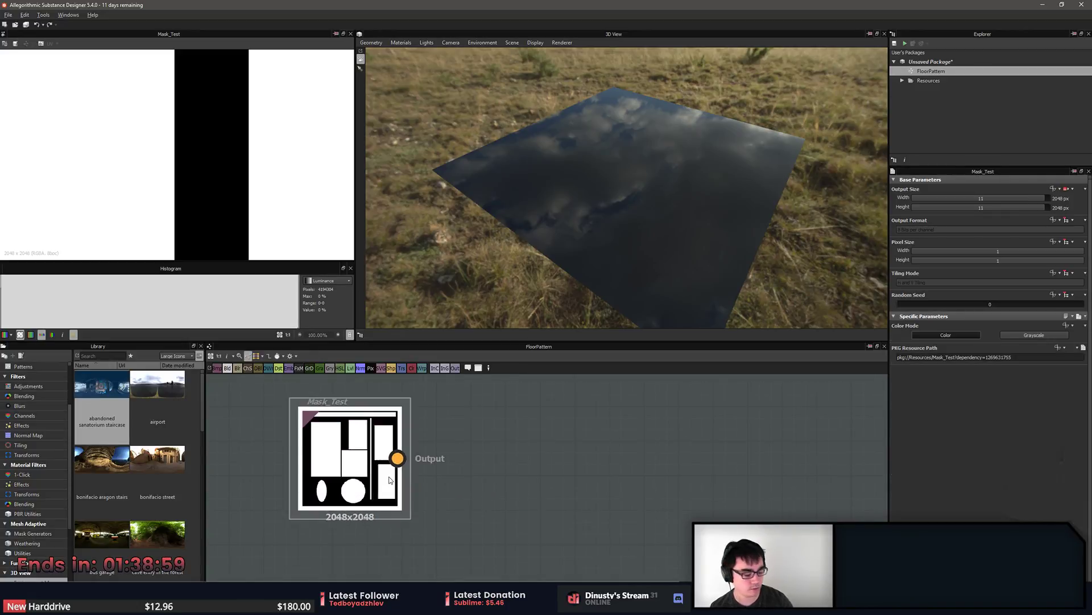
{"action": "scroll", "coordinate": [475, 506], "scroll_direction": "down", "scroll_amount": 3}
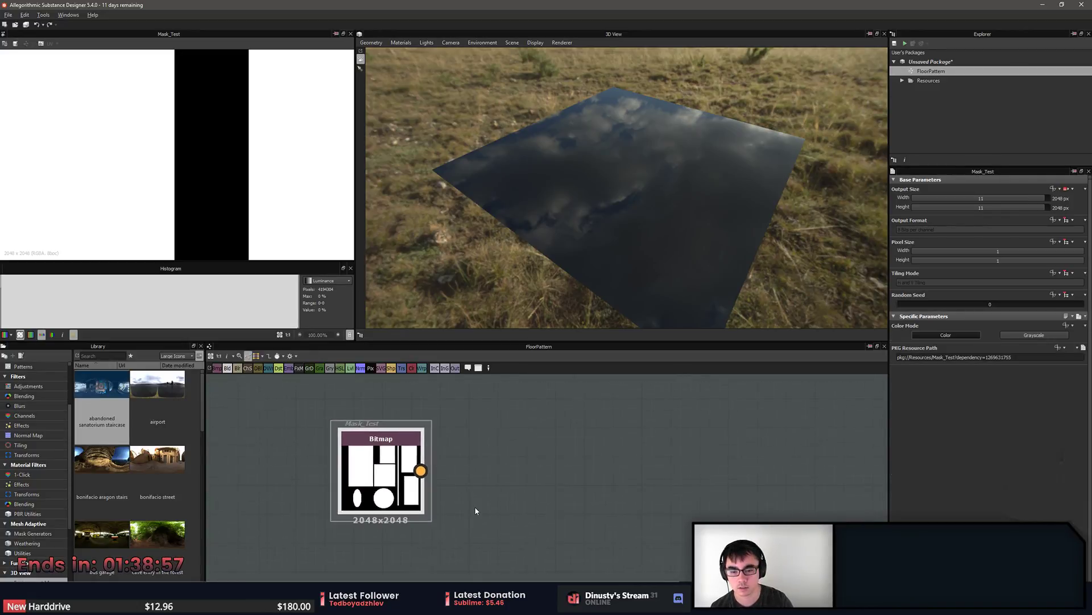
{"action": "middle_click_drag", "start_coordinate": [557, 512], "coordinate": [483, 500]}
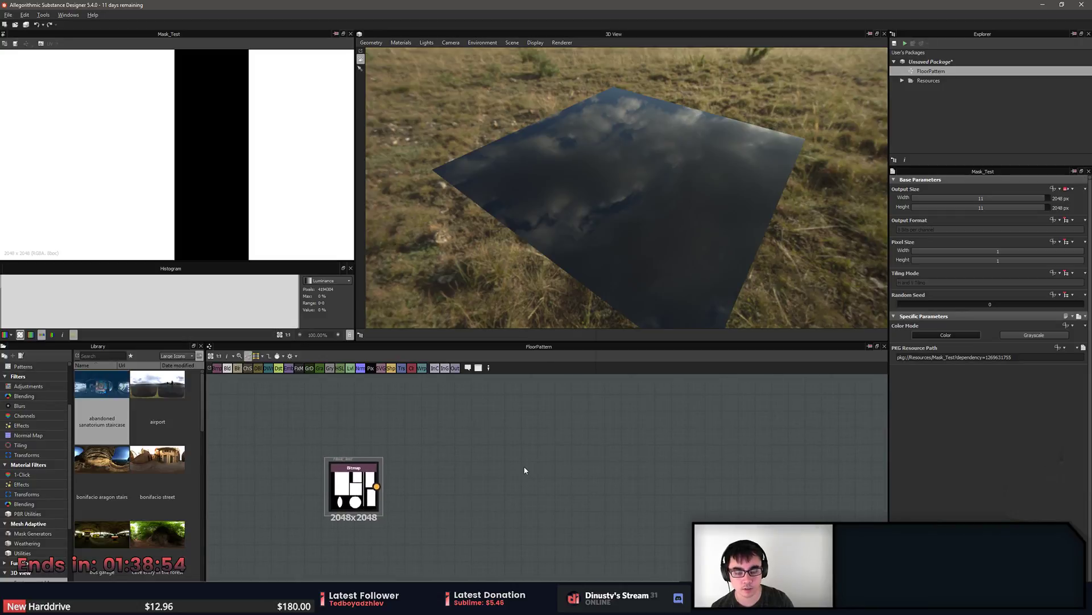
{"action": "key", "text": "space"}
{"action": "type", "text": "mater"}
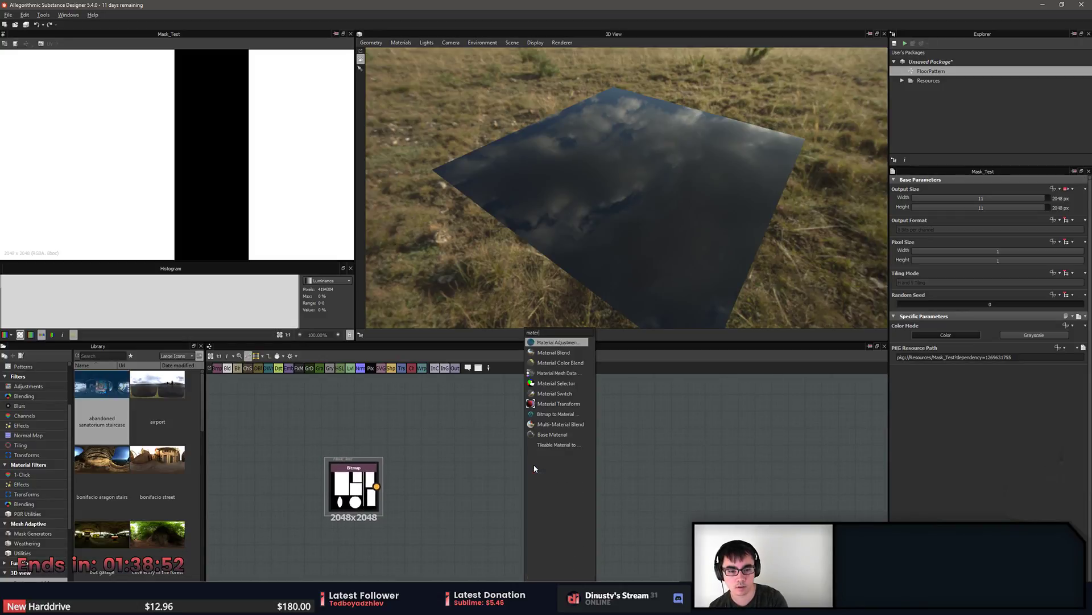
{"action": "key", "text": "BackSpace"}
{"action": "type", "text": "base"}
{"action": "key", "text": "Down"}
{"action": "key", "text": "Down"}
{"action": "key", "text": "Down"}
{"action": "key", "text": "Down"}
{"action": "key", "text": "Down"}
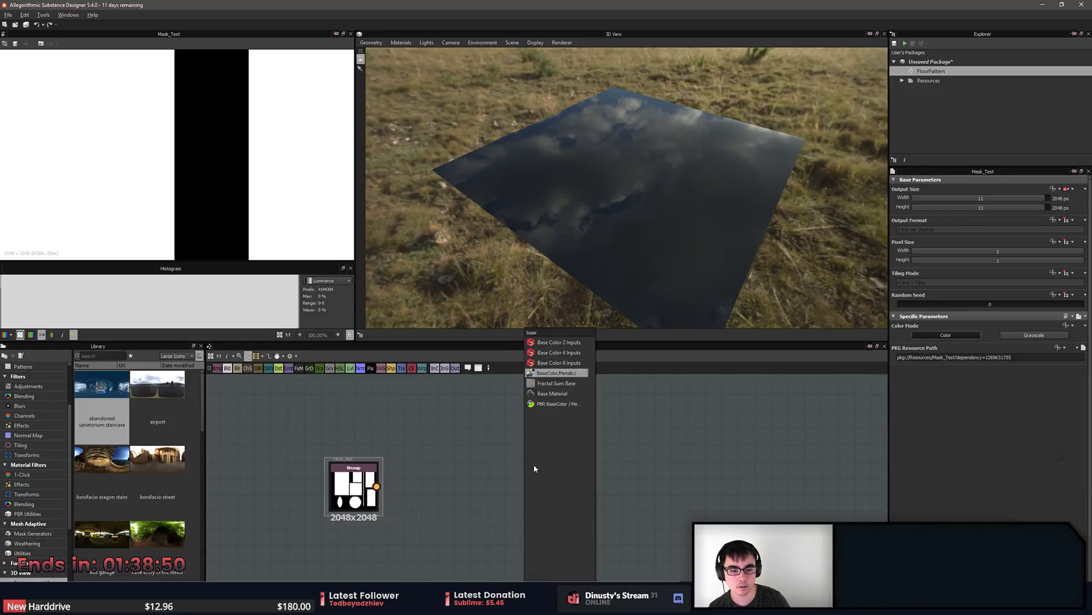
{"action": "key", "text": "Return"}
{"action": "left_click_drag", "start_coordinate": [534, 468], "coordinate": [628, 473]}
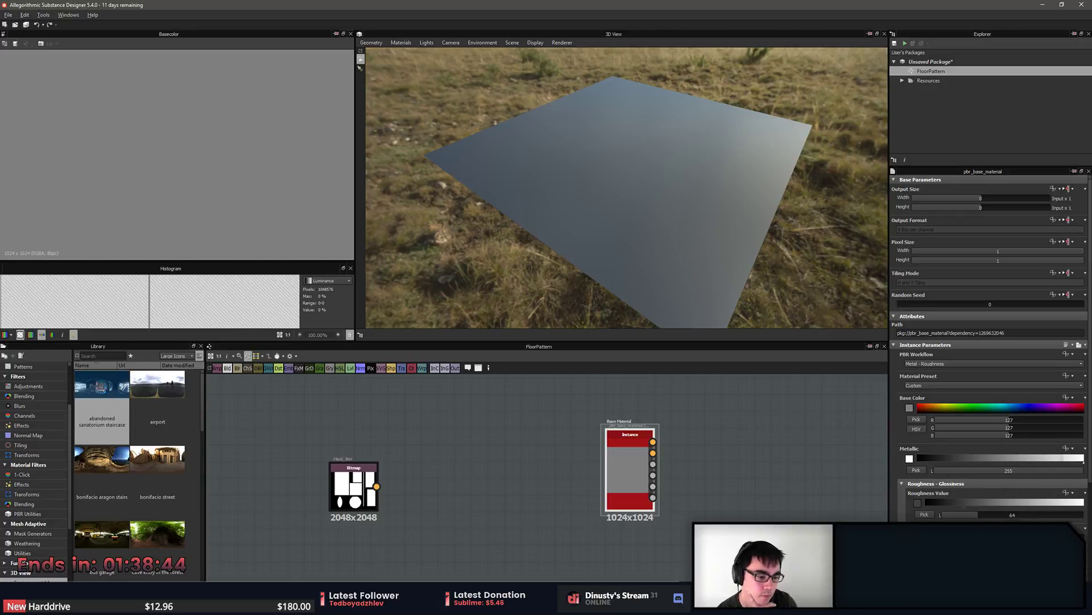
{"action": "left_click", "coordinate": [926, 484]}
{"action": "left_click", "coordinate": [904, 500]}
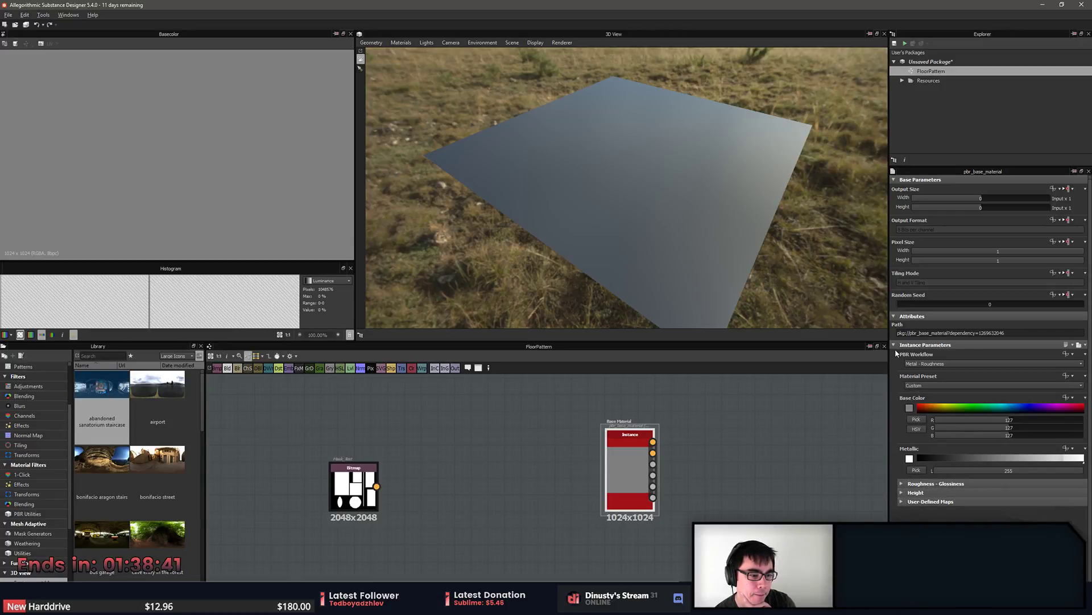
Add a Normal node fed by the mask bitmap and place it between the bitmap and the Base Material.
{"action": "key", "text": "space"}
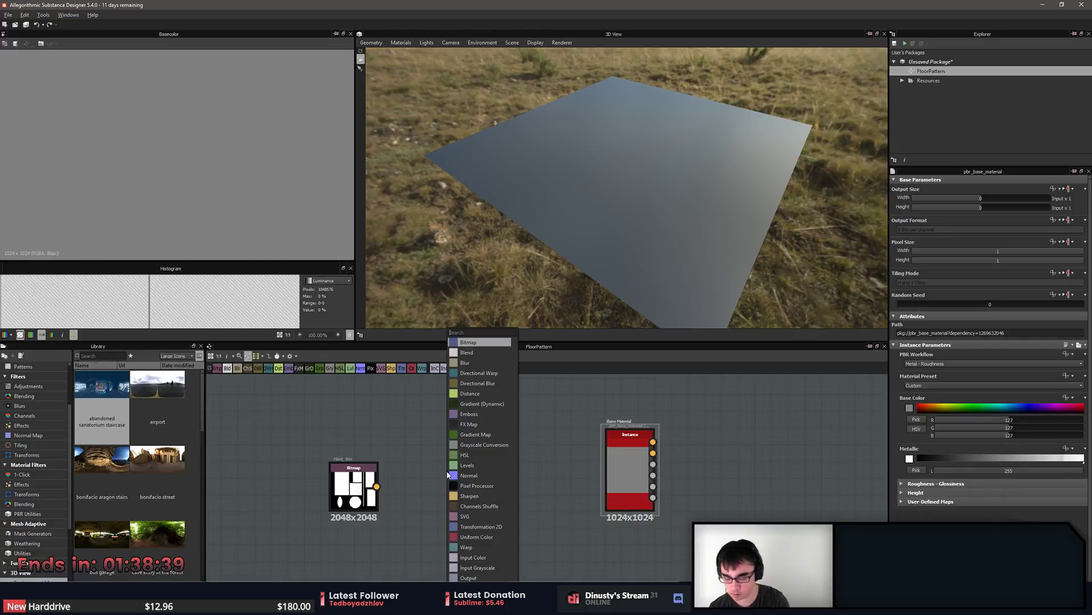
{"action": "type", "text": "normal"}
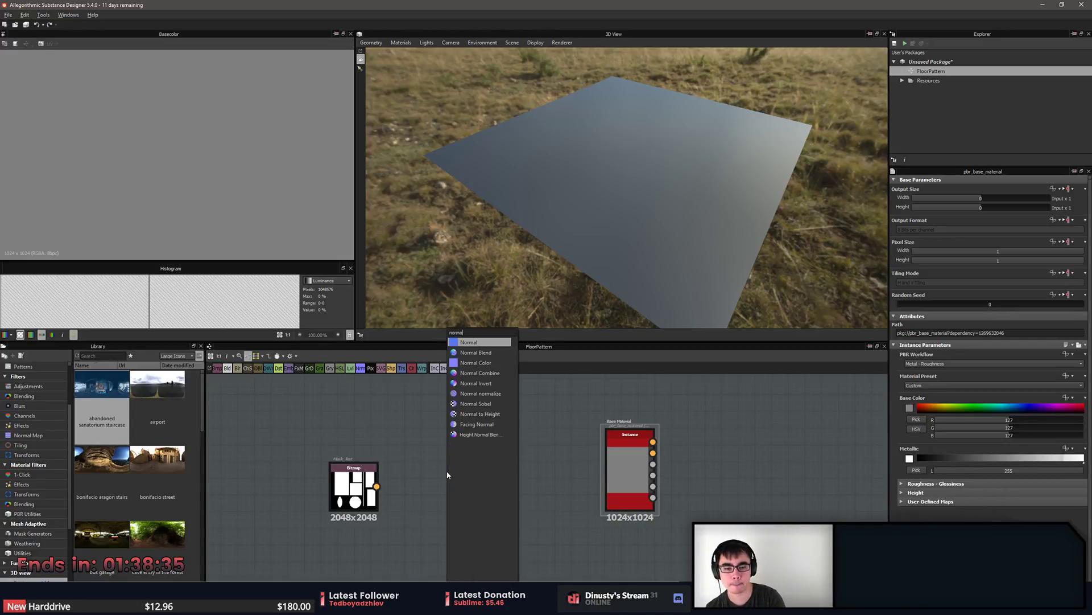
{"action": "key", "text": "Return"}
{"action": "left_click_drag", "start_coordinate": [447, 474], "coordinate": [529, 472]}
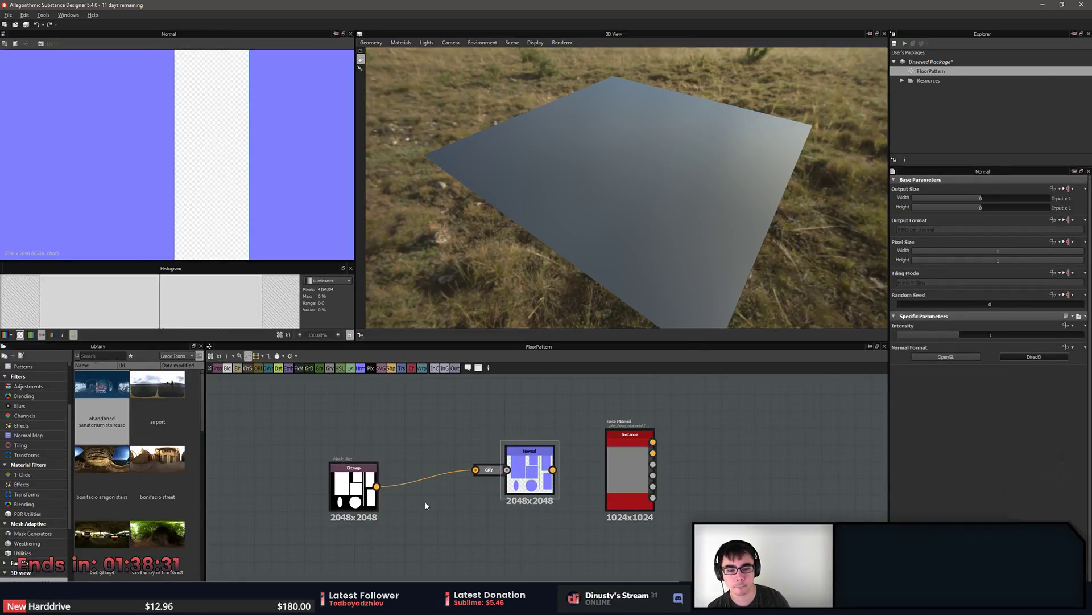
Set the mask bitmap's color mode to Grayscale, delete the grayscale conversion node and link the bitmap directly to the Normal node.
{"action": "left_click", "coordinate": [357, 491]}
{"action": "left_click", "coordinate": [1030, 335]}
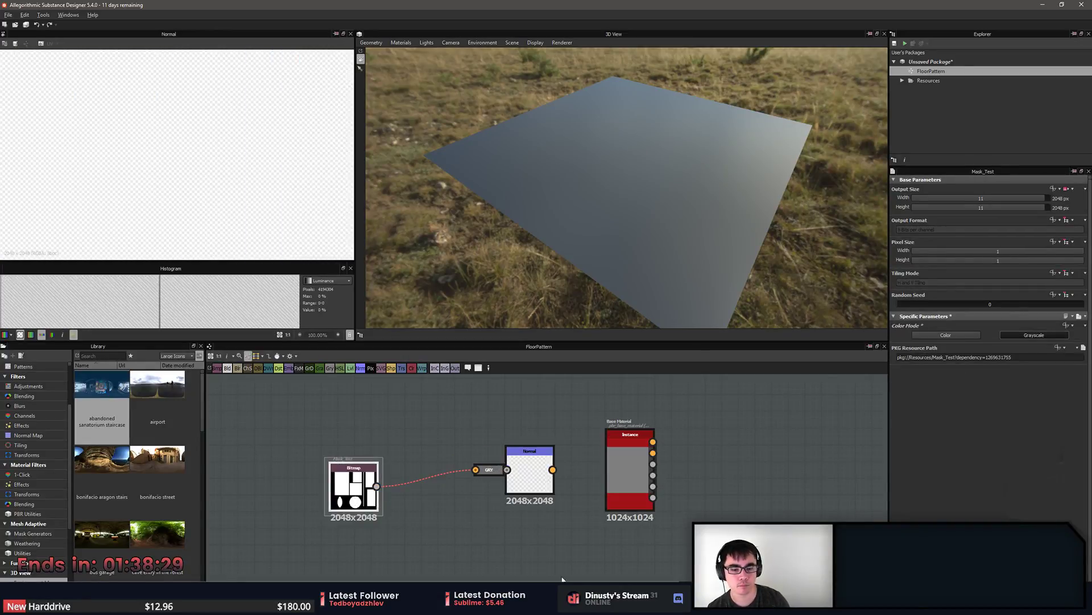
{"action": "left_click", "coordinate": [486, 471]}
{"action": "key", "text": "Delete"}
{"action": "left_click_drag", "start_coordinate": [376, 487], "coordinate": [501, 467]}
Enable the user-defined Normal map on the Base Material and connect the Normal node's output to it.
{"action": "left_click", "coordinate": [628, 472]}
{"action": "left_click", "coordinate": [902, 492]}
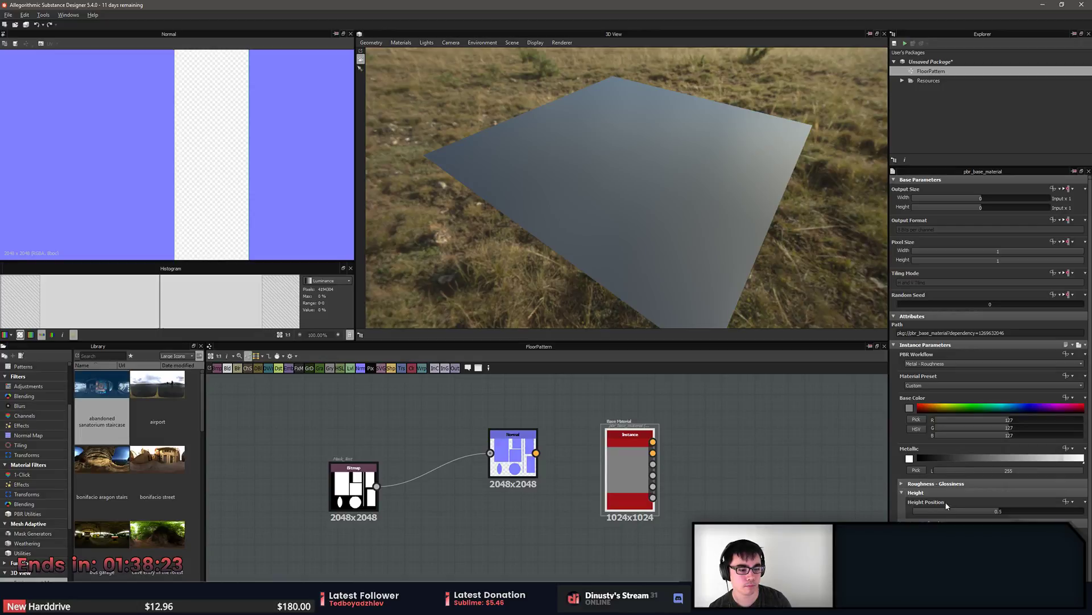
{"action": "left_click", "coordinate": [911, 494]}
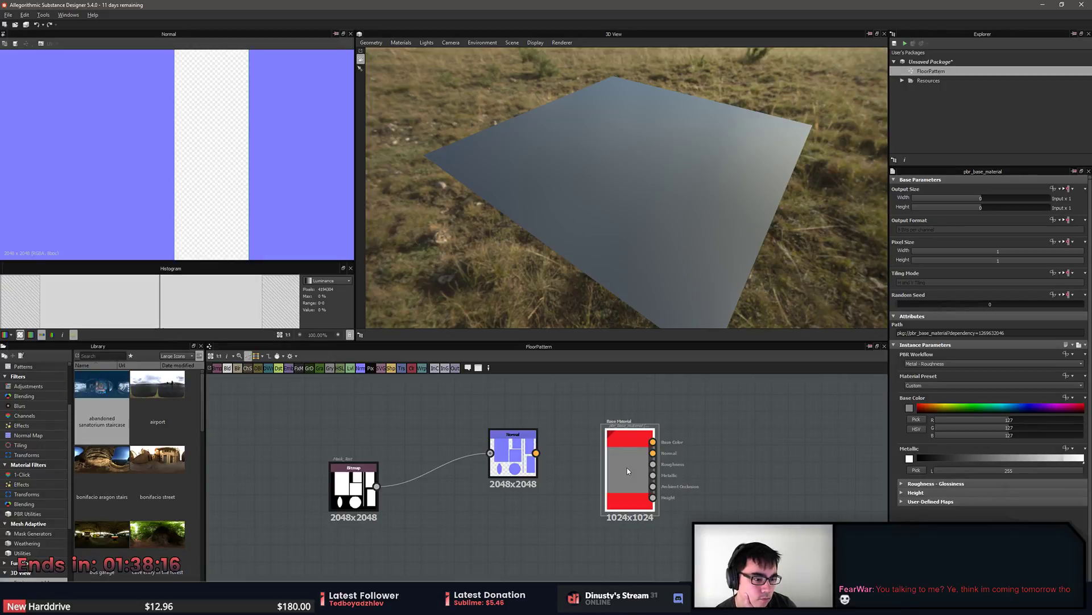
{"action": "left_click", "coordinate": [928, 501]}
{"action": "scroll", "coordinate": [938, 505], "scroll_direction": "down", "scroll_amount": 1}
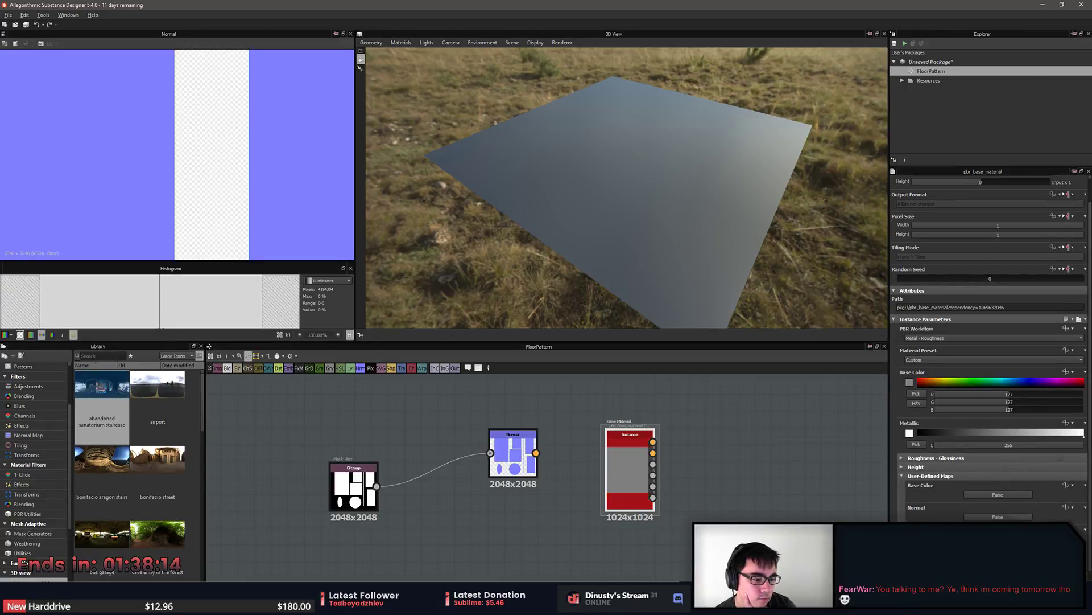
{"action": "scroll", "coordinate": [961, 516], "scroll_direction": "down", "scroll_amount": 1}
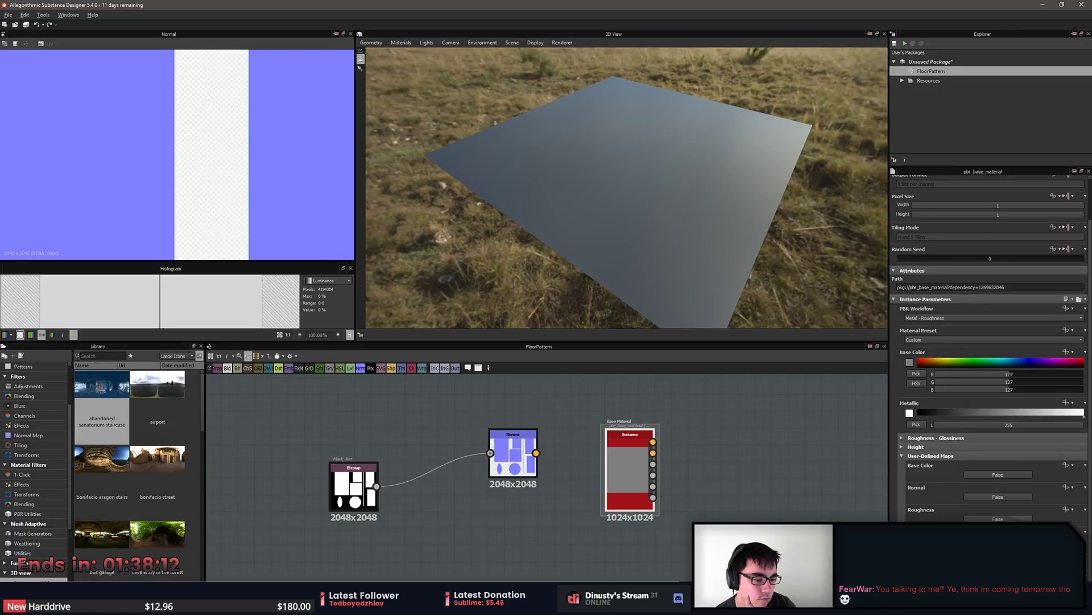
{"action": "left_click", "coordinate": [998, 496]}
{"action": "left_click_drag", "start_coordinate": [536, 453], "coordinate": [627, 489]}
{"action": "left_click", "coordinate": [580, 524]}
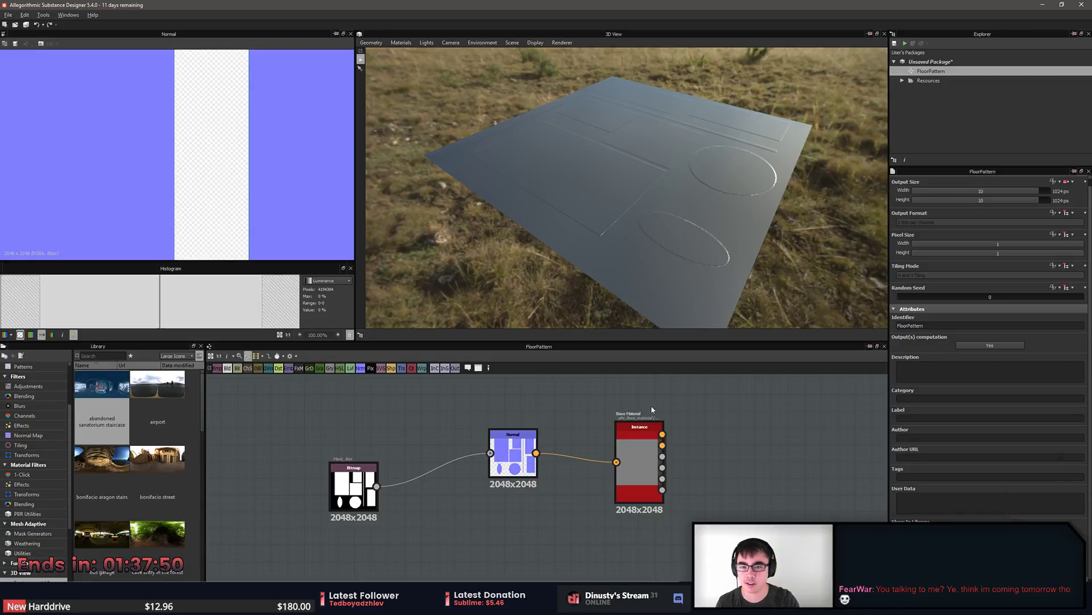
Orbit the 3D preview to check the plane's normal detail and move the bitmap node farther left in the graph.
{"action": "left_click_drag", "start_coordinate": [658, 165], "coordinate": [663, 200]}
{"action": "middle_click_drag", "start_coordinate": [354, 501], "coordinate": [451, 499]}
{"action": "left_click_drag", "start_coordinate": [451, 498], "coordinate": [311, 450]}
{"action": "middle_click_drag", "start_coordinate": [382, 450], "coordinate": [490, 497]}
{"action": "scroll", "coordinate": [481, 491], "scroll_direction": "up", "scroll_amount": 1}
{"action": "middle_click_drag", "start_coordinate": [591, 493], "coordinate": [456, 466]}
{"action": "scroll", "coordinate": [472, 465], "scroll_direction": "down", "scroll_amount": 3}
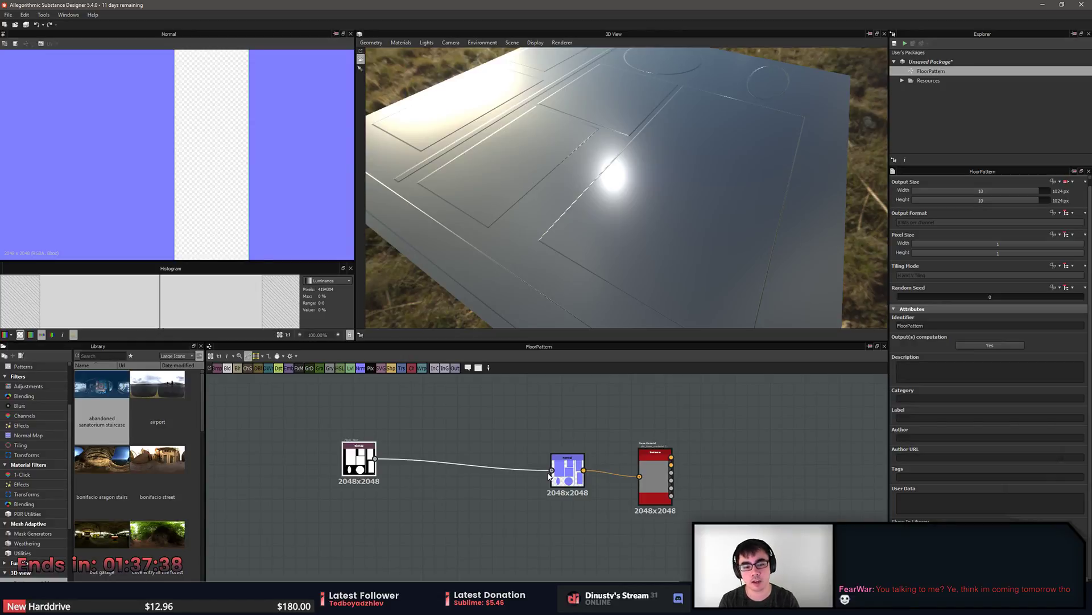
{"action": "middle_click_drag", "start_coordinate": [544, 472], "coordinate": [537, 473]}
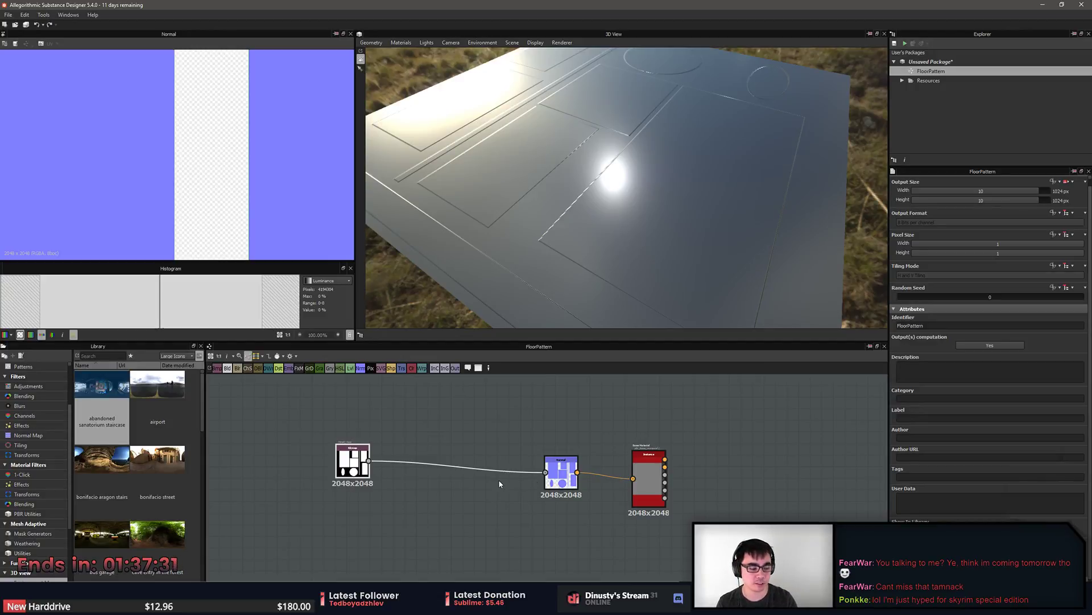
Shift the Base Material node slightly aside and dock the Normal node to its input.
{"action": "scroll", "coordinate": [579, 452], "scroll_direction": "up", "scroll_amount": 2}
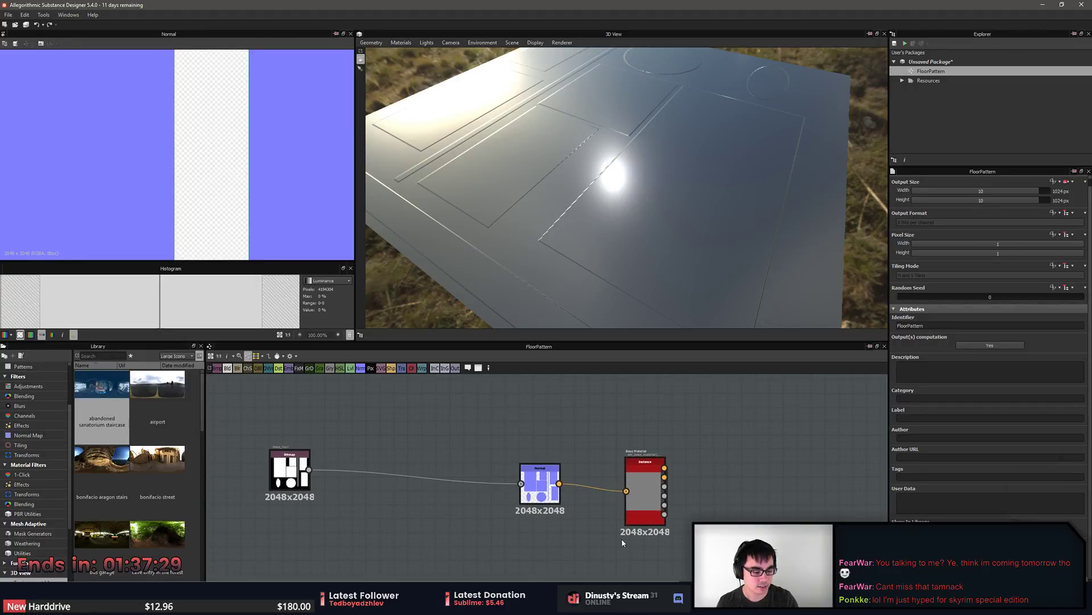
{"action": "left_click_drag", "start_coordinate": [644, 498], "coordinate": [651, 491]}
{"action": "left_click", "coordinate": [547, 495]}
{"action": "key", "text": "d"}
{"action": "key", "text": "d"}
{"action": "key", "text": "d"}
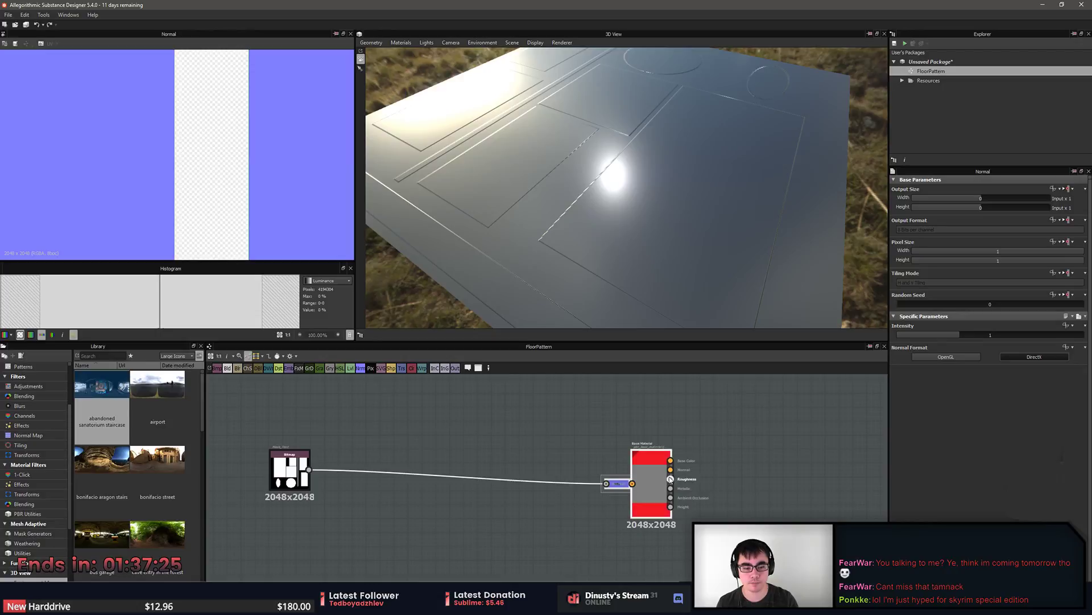
{"action": "scroll", "coordinate": [687, 535], "scroll_direction": "down", "scroll_amount": 2}
{"action": "left_click_drag", "start_coordinate": [687, 535], "coordinate": [687, 544]}
{"action": "left_click_drag", "start_coordinate": [727, 148], "coordinate": [643, 166]}
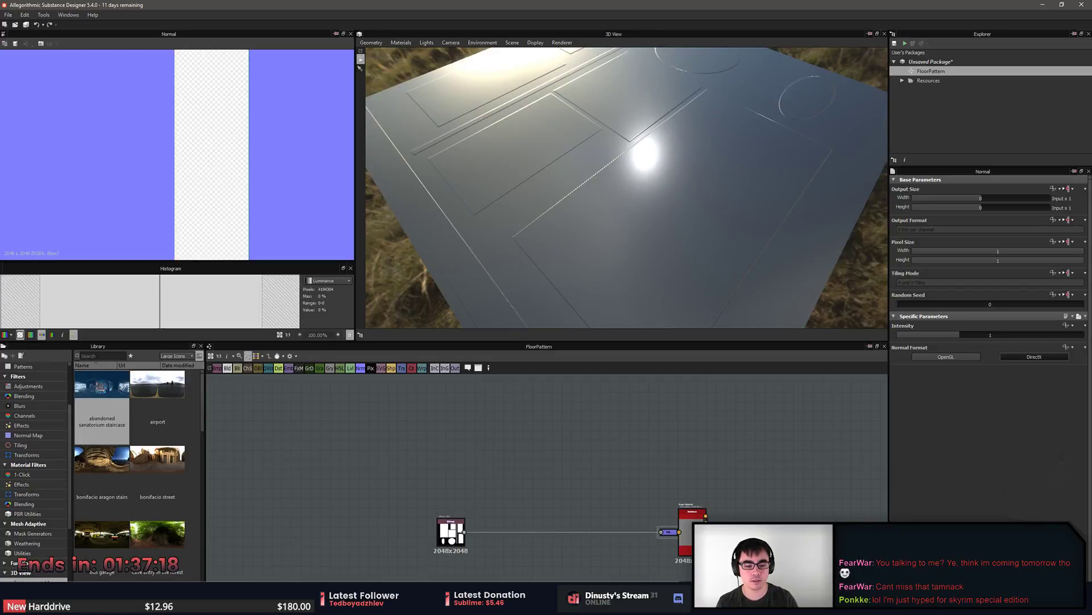
Switch to Unreal Engine and examine the level's floor around the stone railings and stairs from above.
{"action": "key", "text": "alt+Tab"}
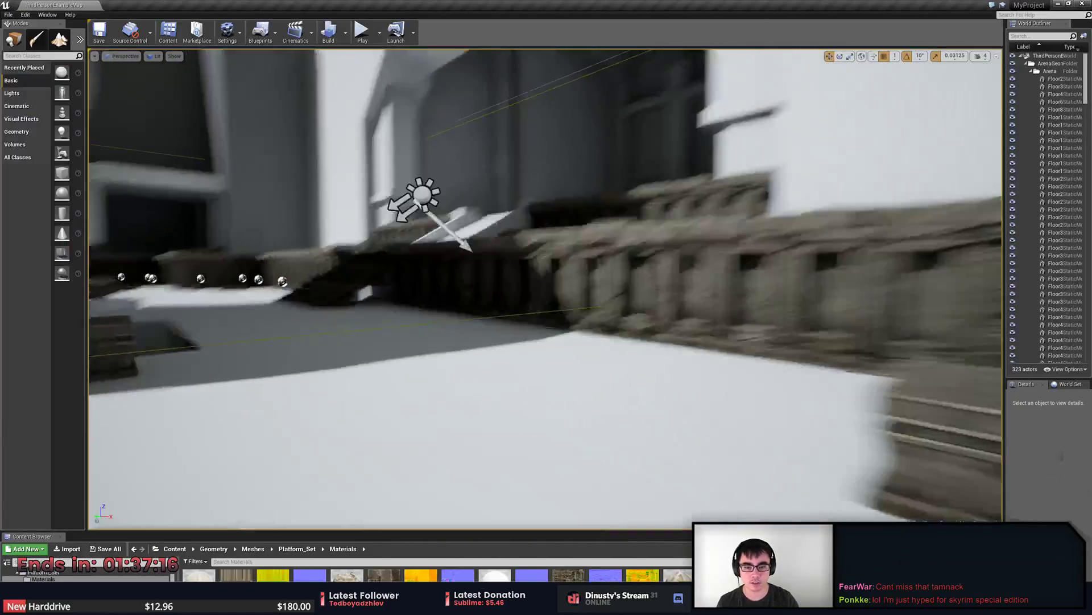
{"action": "right_click_drag", "start_coordinate": [545, 289], "coordinate": [357, 280]}
{"action": "key", "text": "w"}
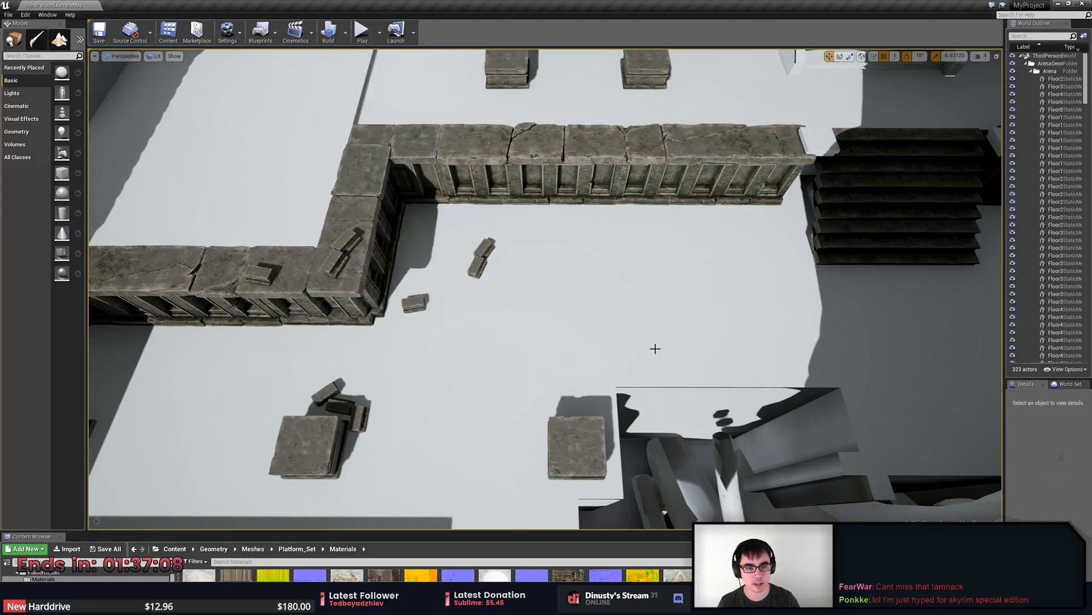
{"action": "right_click_drag", "start_coordinate": [629, 336], "coordinate": [680, 268]}
Switch back to Substance Designer and show the whole Mask_Test bitmap in the 2D view.
{"action": "key", "text": "alt+Tab"}
{"action": "middle_click_drag", "start_coordinate": [505, 526], "coordinate": [588, 443]}
{"action": "scroll", "coordinate": [535, 453], "scroll_direction": "up", "scroll_amount": 5}
{"action": "double_click", "coordinate": [530, 434]}
{"action": "scroll", "coordinate": [229, 169], "scroll_direction": "down", "scroll_amount": 7}
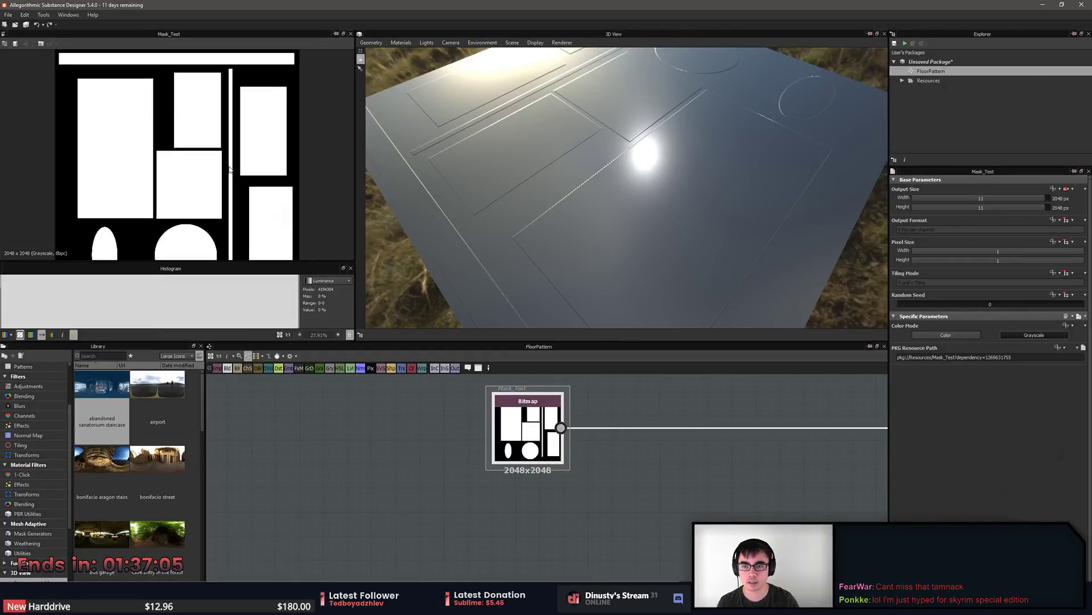
{"action": "scroll", "coordinate": [229, 168], "scroll_direction": "down", "scroll_amount": 2}
Compare the mask in Substance Designer with the Unreal level's floor areas near the stairs and railings, ending back in Substance Designer.
{"action": "key", "text": "alt+Tab"}
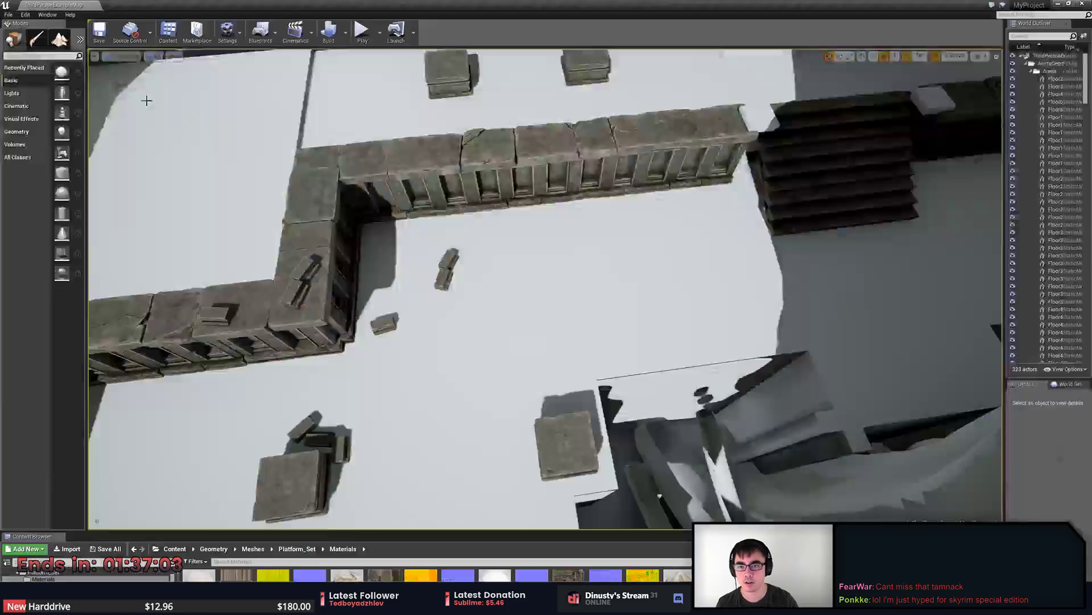
{"action": "key", "text": "alt+Tab"}
{"action": "key", "text": "alt+Tab"}
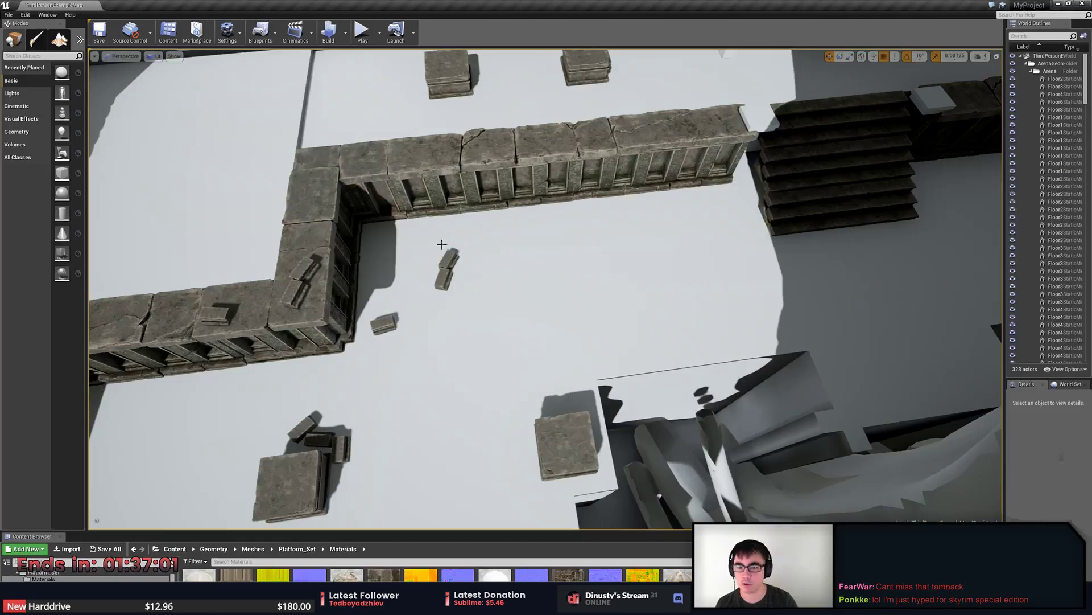
{"action": "right_click_drag", "start_coordinate": [793, 361], "coordinate": [580, 309]}
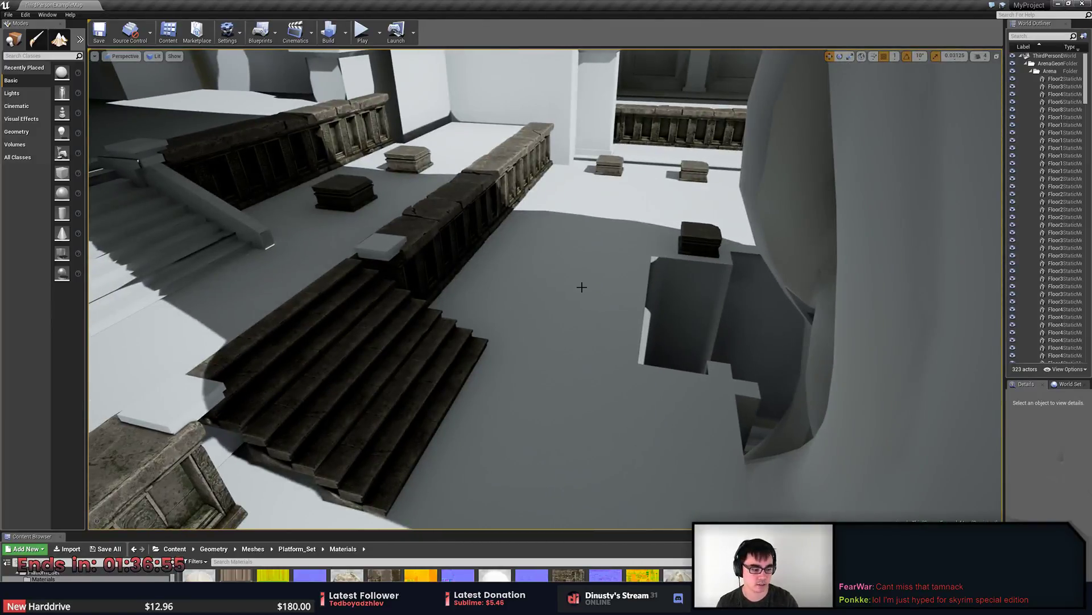
{"action": "mouse_move", "coordinate": [537, 289]}
{"action": "right_mouse_down"}
{"action": "mouse_move", "coordinate": [495, 279]}
{"action": "mouse_move", "coordinate": [534, 285]}
{"action": "right_mouse_up"}
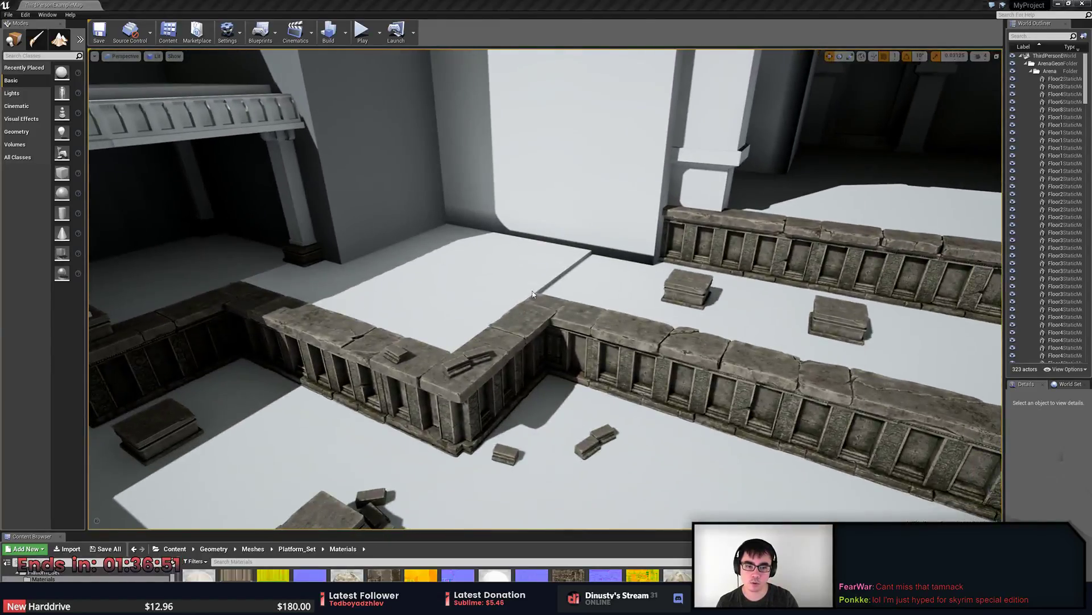
{"action": "key", "text": "alt+Tab"}
{"action": "key", "text": "f"}
{"action": "key", "text": "alt+Tab"}
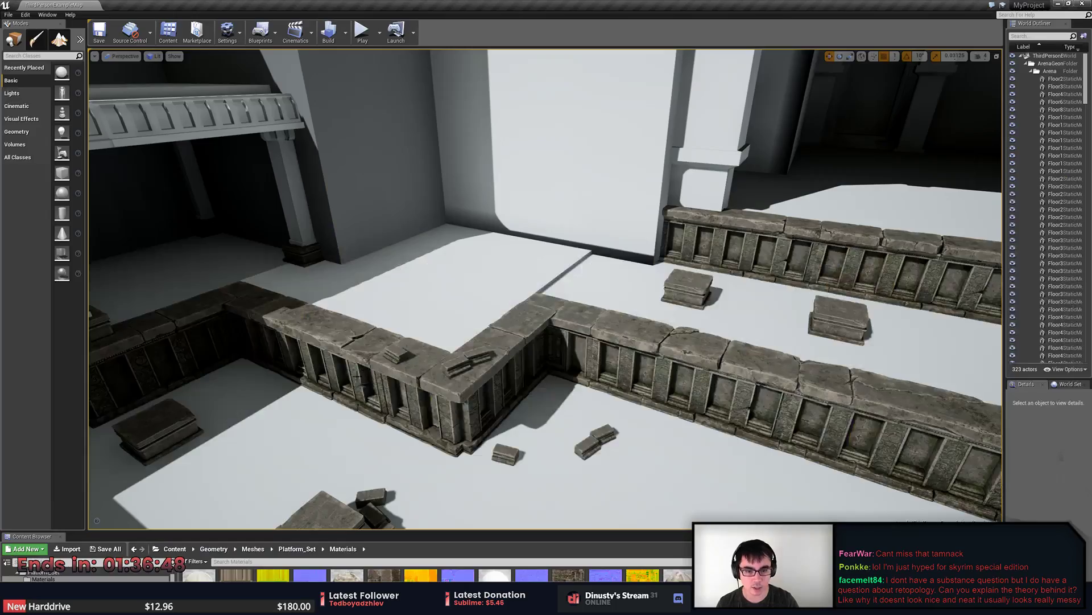
{"action": "right_click_drag", "start_coordinate": [415, 243], "coordinate": [365, 336]}
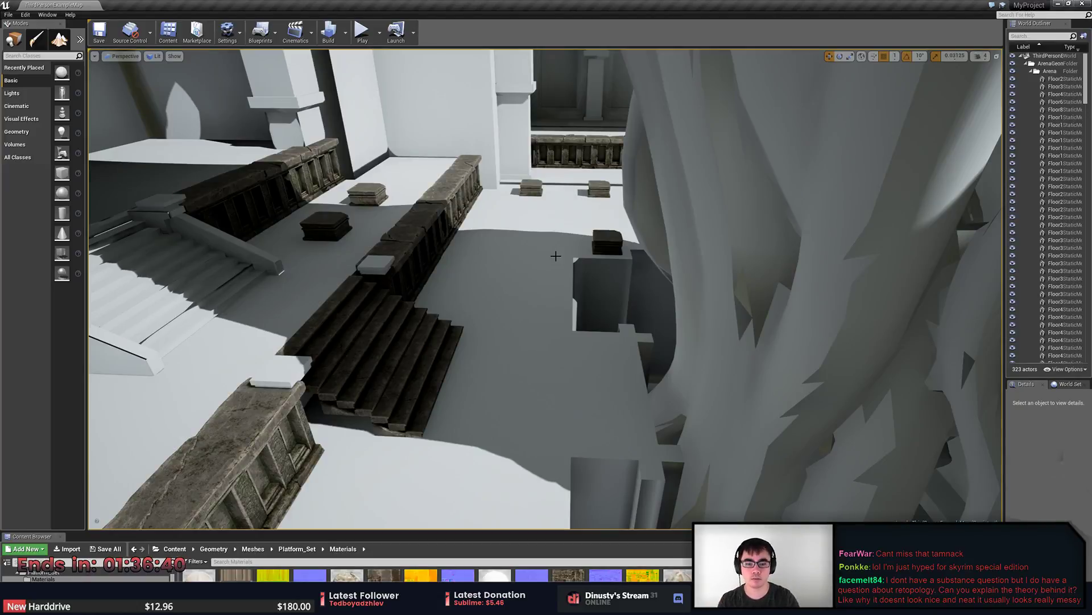
{"action": "key", "text": "alt+Tab"}
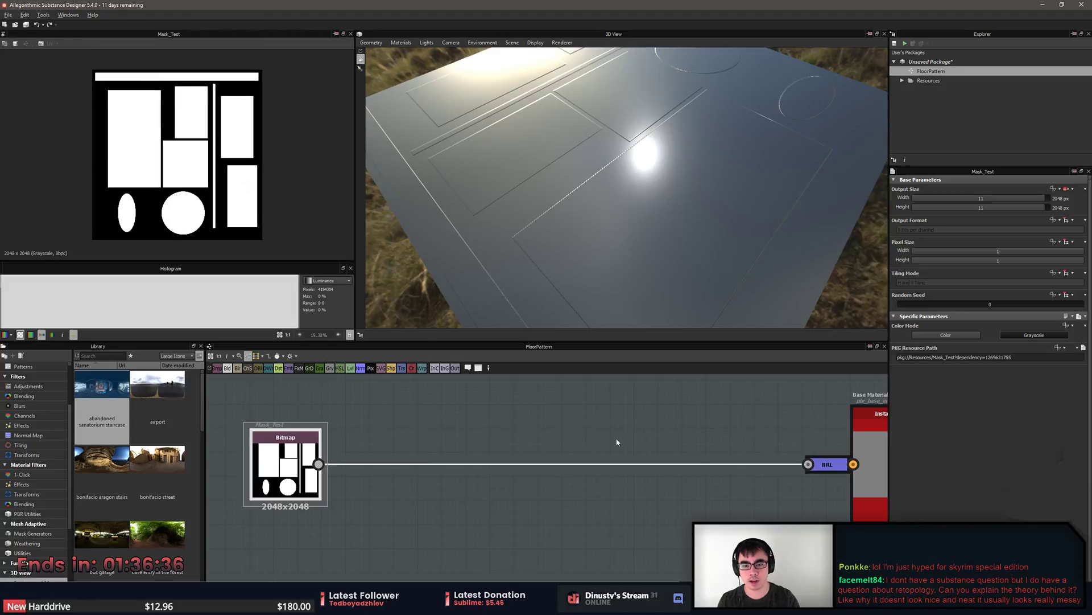
Move the mask's Bitmap node slightly closer to the Normal node.
{"action": "middle_click_drag", "start_coordinate": [599, 433], "coordinate": [260, 418]}
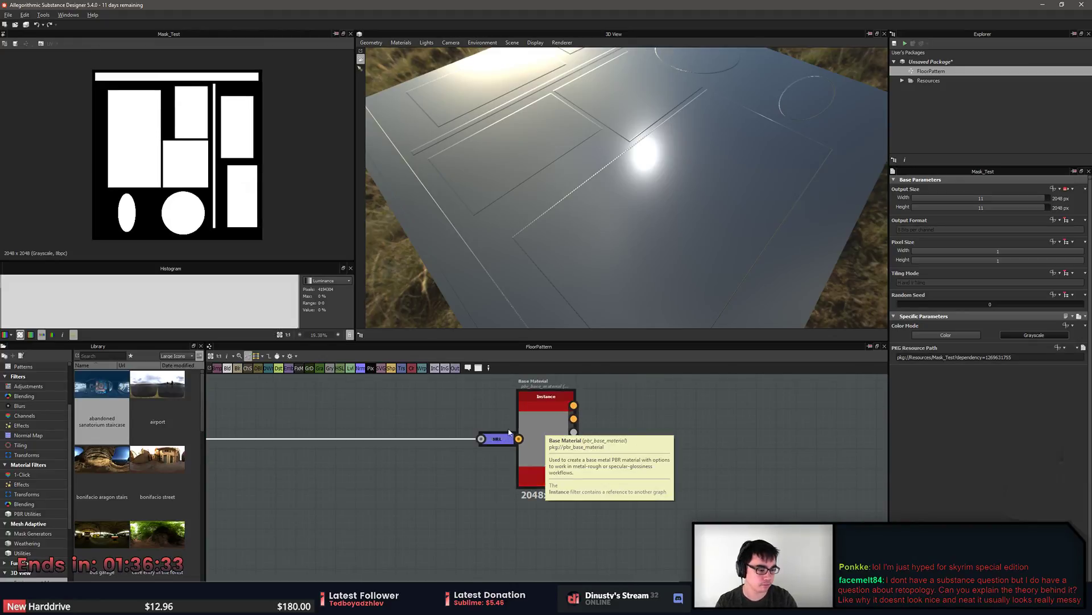
{"action": "key", "text": "f"}
{"action": "left_click_drag", "start_coordinate": [296, 453], "coordinate": [316, 454]}
{"action": "mouse_move", "coordinate": [559, 518]}
{"action": "middle_mouse_down"}
{"action": "mouse_move", "coordinate": [626, 529]}
{"action": "mouse_move", "coordinate": [571, 530]}
{"action": "middle_mouse_up"}
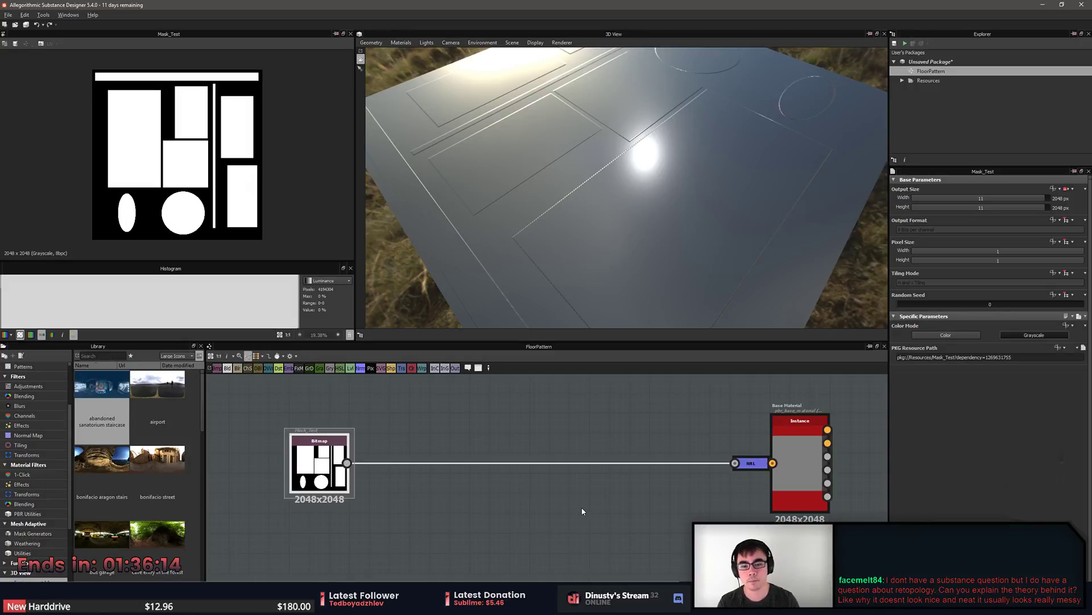
{"action": "scroll", "coordinate": [546, 558], "scroll_direction": "up", "scroll_amount": 3}
{"action": "scroll", "coordinate": [534, 558], "scroll_direction": "down", "scroll_amount": 3}
{"action": "scroll", "coordinate": [512, 555], "scroll_direction": "up", "scroll_amount": 3}
{"action": "middle_click_drag", "start_coordinate": [526, 549], "coordinate": [526, 566]}
{"action": "middle_click_drag", "start_coordinate": [284, 491], "coordinate": [312, 504]}
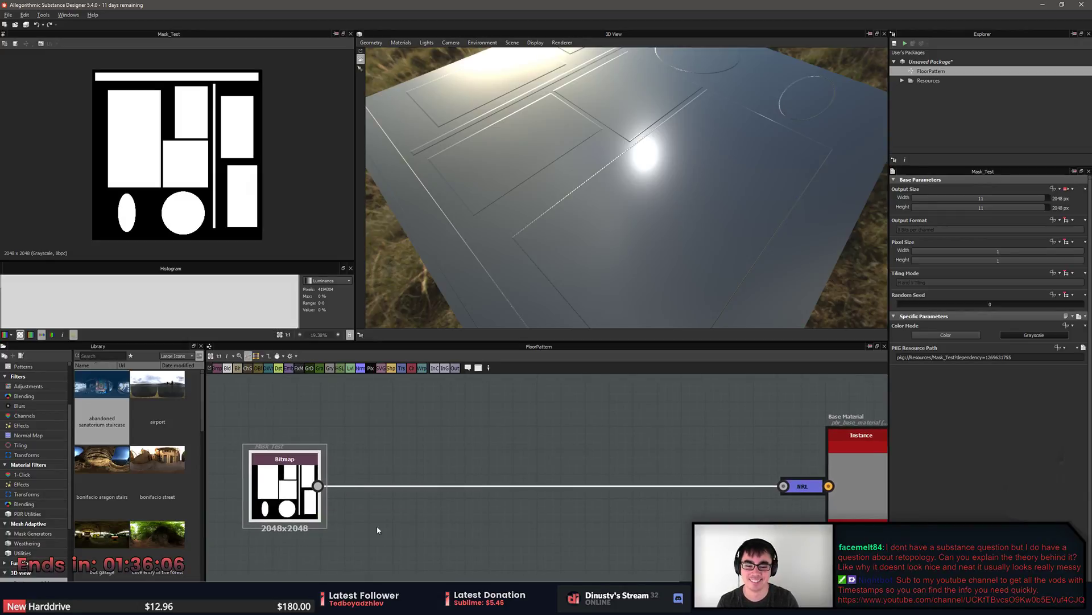
Insert a Blur HQ Grayscale node between the mask bitmap and the Normal node, with Intensity set to about 2.12.
{"action": "middle_click_drag", "start_coordinate": [292, 512], "coordinate": [271, 515]}
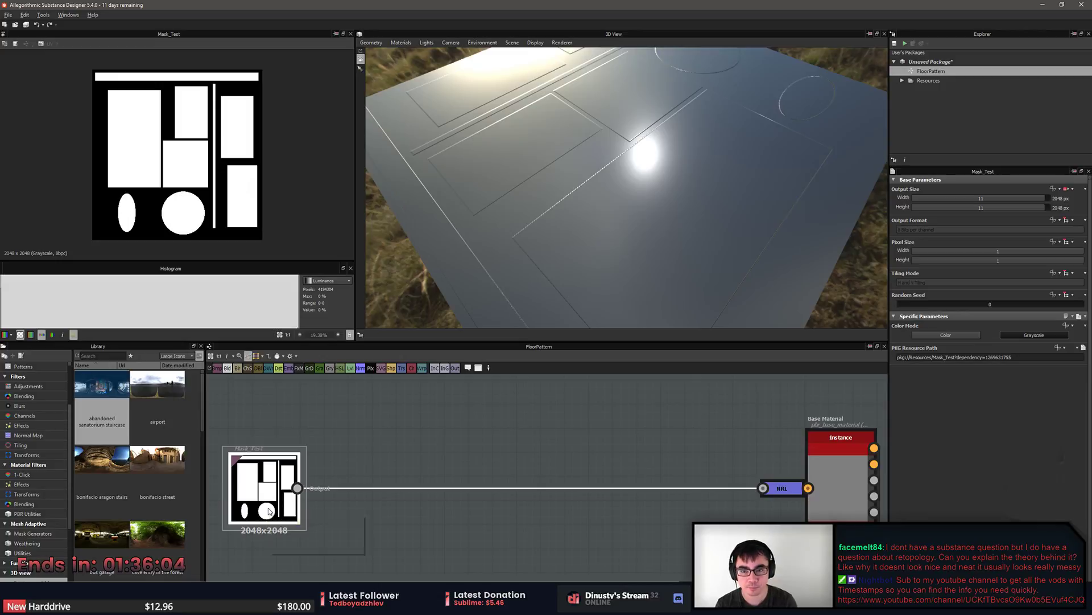
{"action": "key", "text": "space"}
{"action": "type", "text": "blu"}
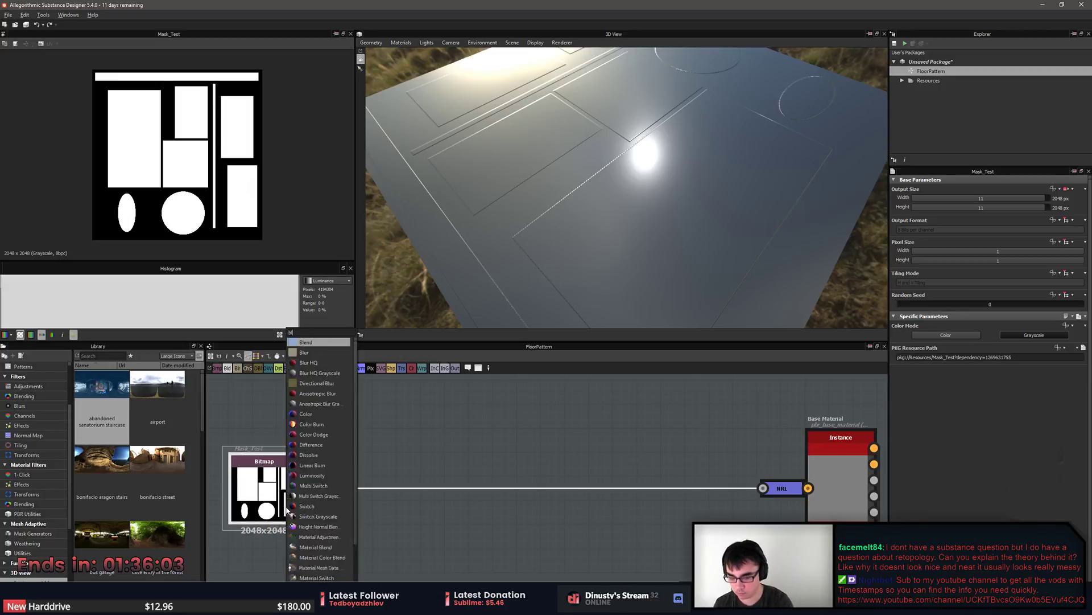
{"action": "key", "text": "Return"}
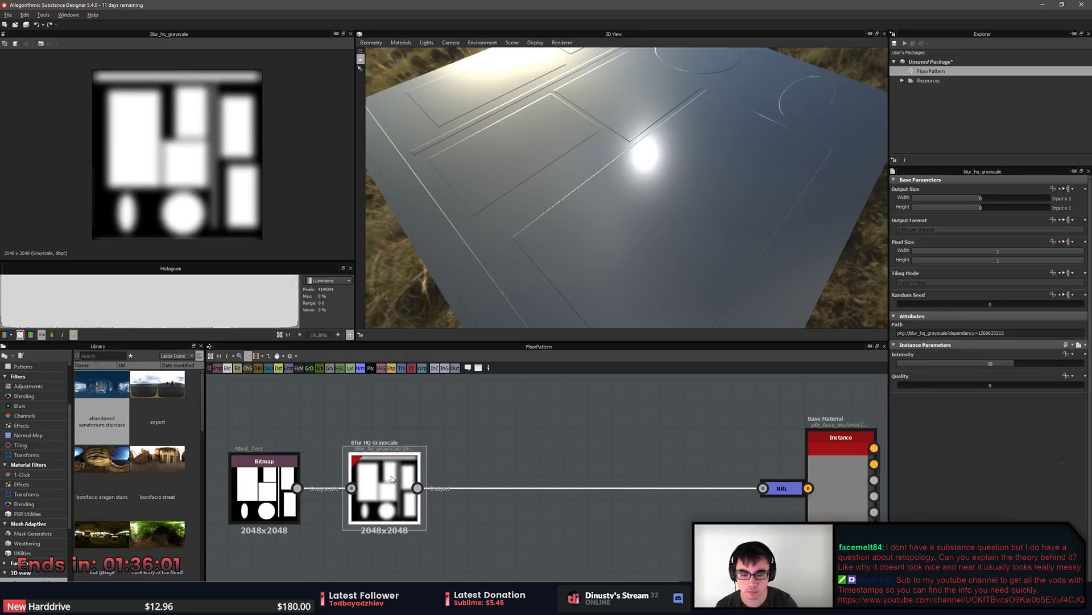
{"action": "left_click_drag", "start_coordinate": [413, 467], "coordinate": [413, 448]}
{"action": "middle_click_drag", "start_coordinate": [413, 448], "coordinate": [396, 484]}
{"action": "left_click_drag", "start_coordinate": [1018, 364], "coordinate": [920, 369]}
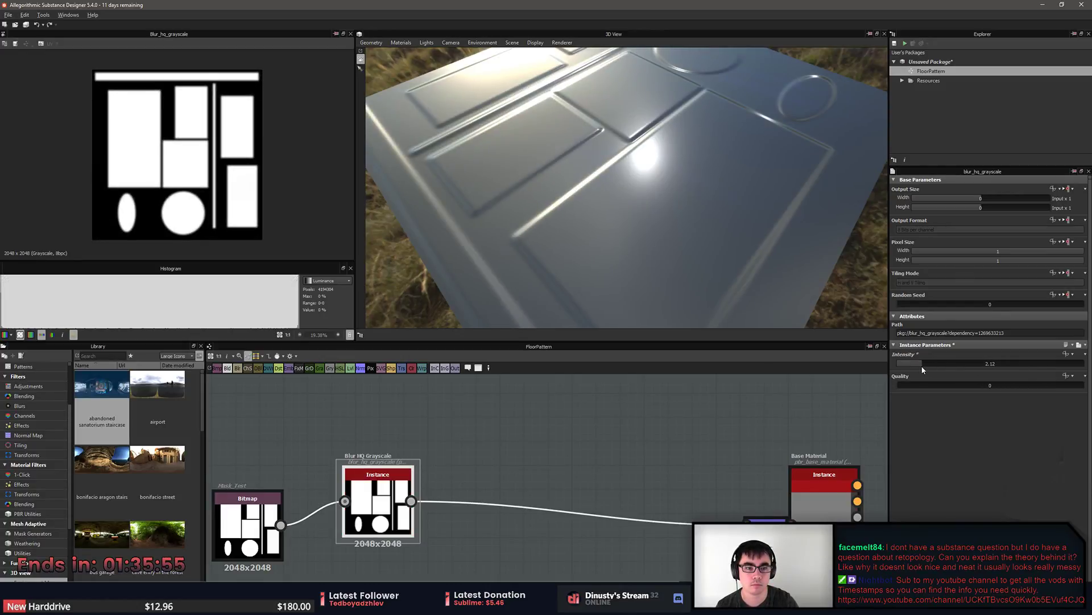
Set the Normal node's Intensity to 3 and check the relief on the 3D plane.
{"action": "middle_click_drag", "start_coordinate": [688, 402], "coordinate": [626, 393]}
{"action": "left_click", "coordinate": [765, 478]}
{"action": "middle_click_drag", "start_coordinate": [765, 478], "coordinate": [868, 430]}
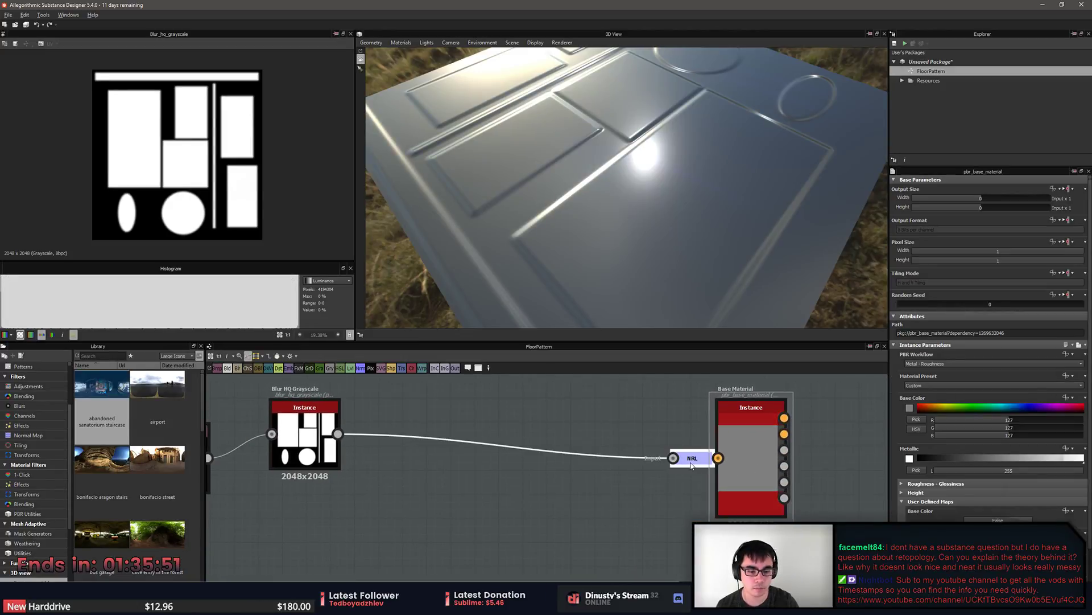
{"action": "left_click", "coordinate": [692, 458]}
{"action": "double_click", "coordinate": [951, 336]}
{"action": "type", "text": "3"}
{"action": "key", "text": "Return"}
{"action": "left_click_drag", "start_coordinate": [556, 206], "coordinate": [574, 216], "text": "alt"}
Enable the Base Material's user-defined Height map and connect the Blur HQ Grayscale output to its height input.
{"action": "middle_click_drag", "start_coordinate": [451, 492], "coordinate": [530, 483]}
{"action": "scroll", "coordinate": [530, 483], "scroll_direction": "down", "scroll_amount": 3}
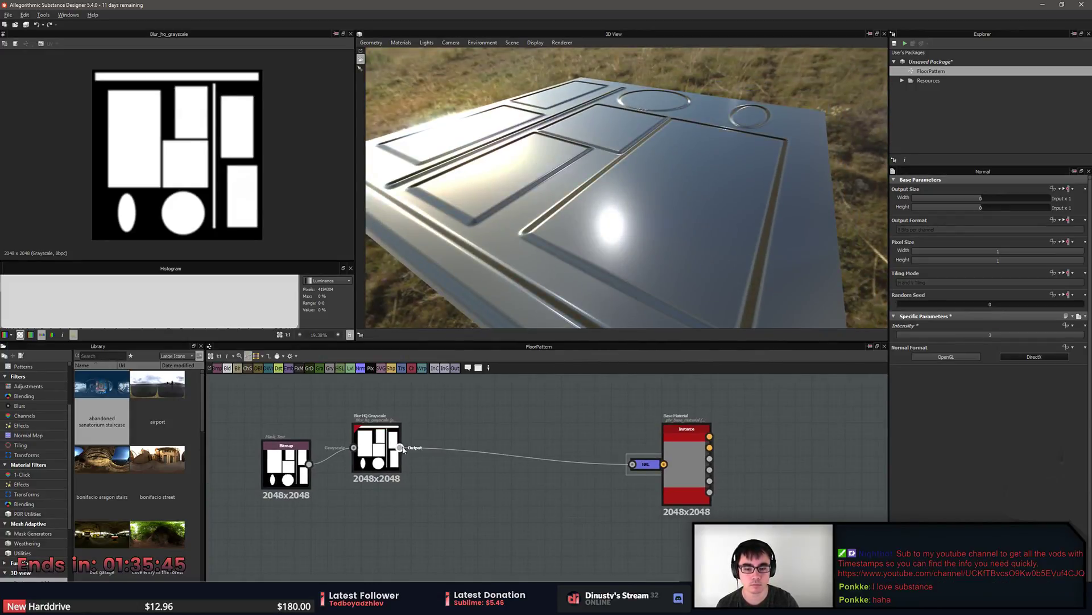
{"action": "left_click", "coordinate": [706, 498]}
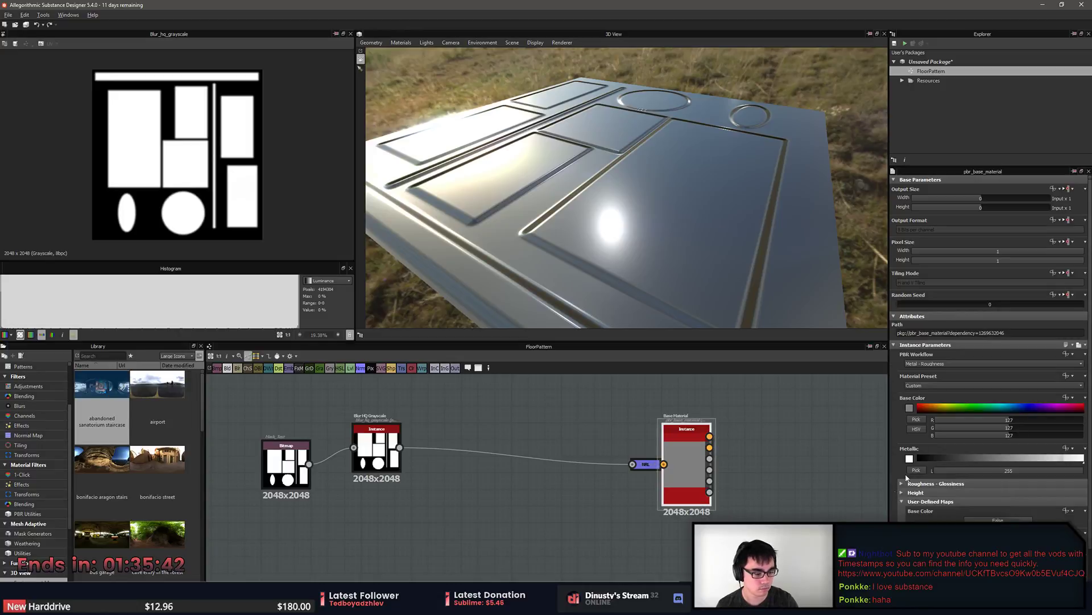
{"action": "scroll", "coordinate": [933, 504], "scroll_direction": "down", "scroll_amount": 2}
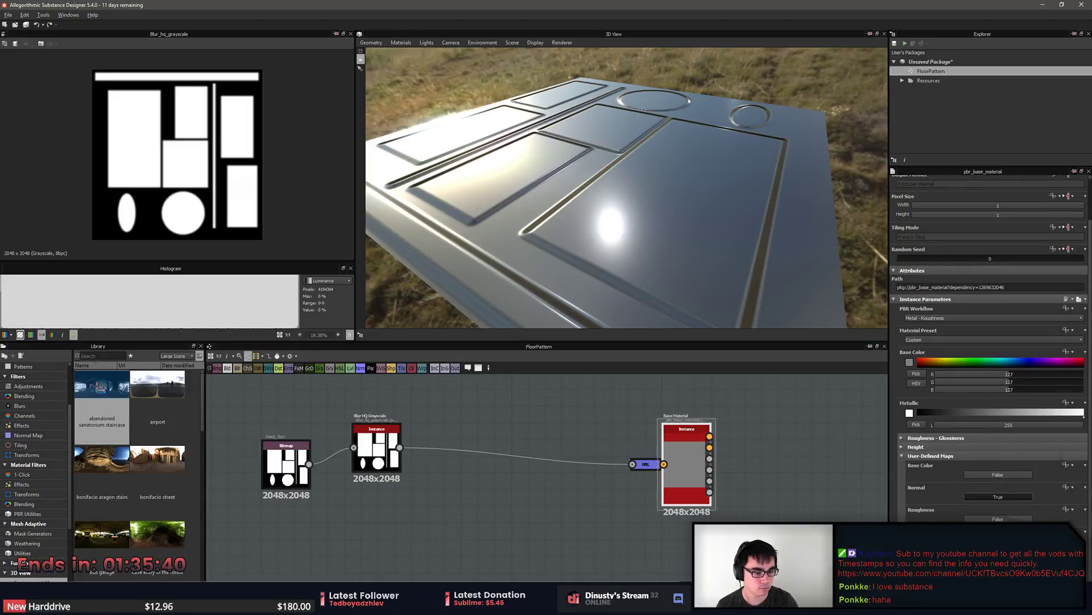
{"action": "left_click_drag", "start_coordinate": [400, 447], "coordinate": [663, 470]}
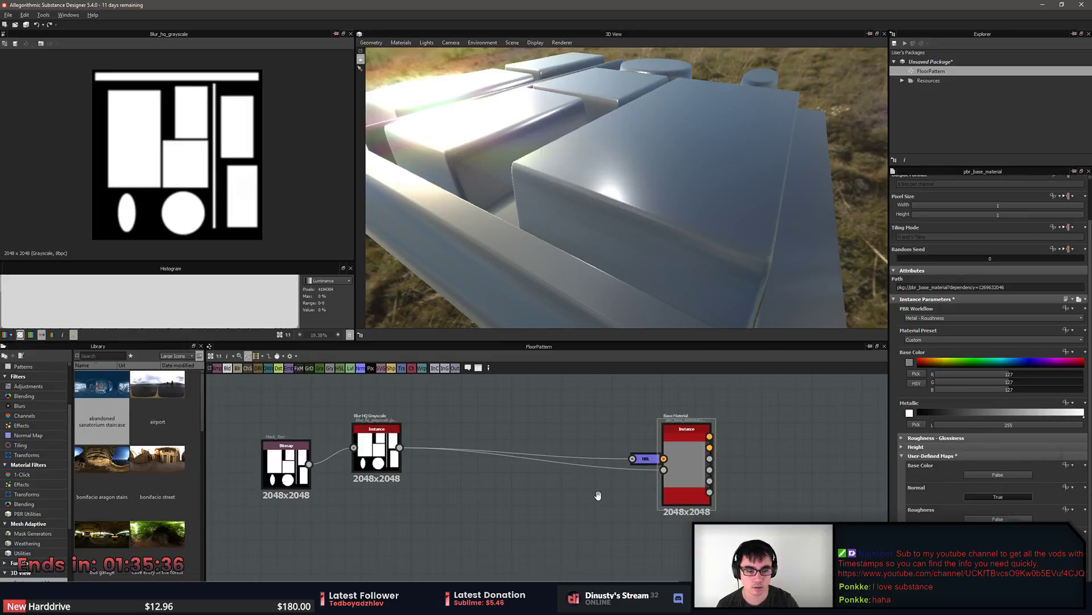
Edit the 3D view's default material, lower its height Scale to 0.296, and inspect the panels from another angle.
{"action": "scroll", "coordinate": [470, 474], "scroll_direction": "up", "scroll_amount": 2}
{"action": "left_click_drag", "start_coordinate": [603, 245], "coordinate": [637, 256]}
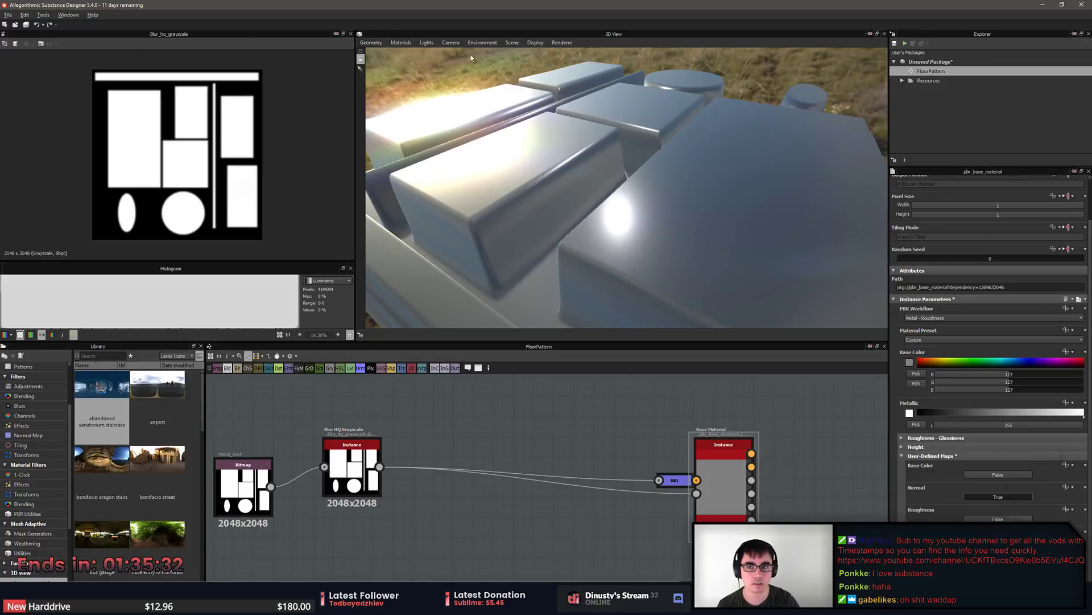
{"action": "left_click", "coordinate": [427, 42]}
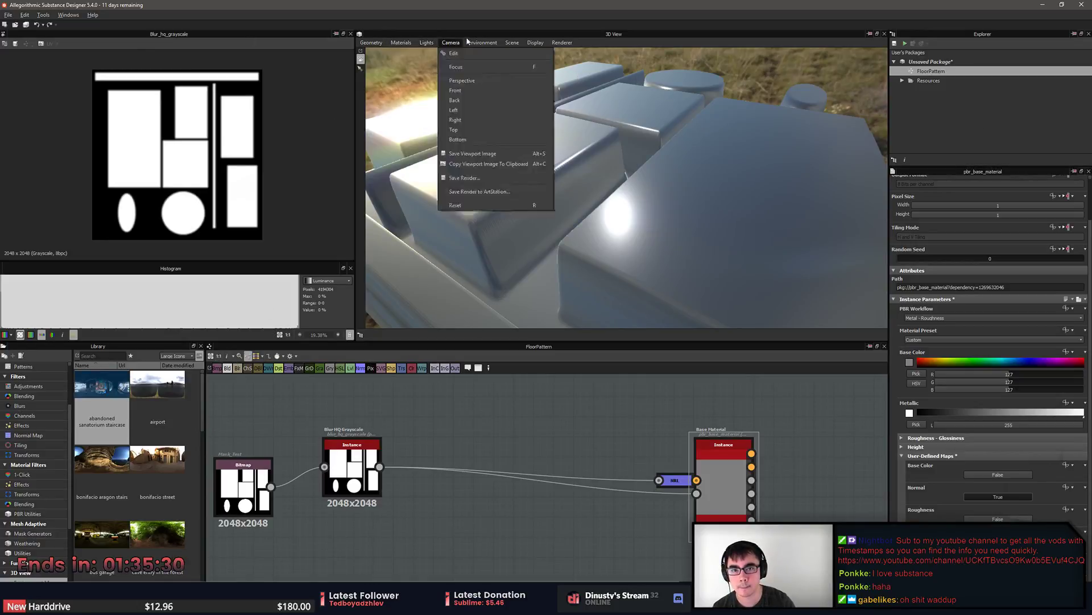
{"action": "mouse_move", "coordinate": [419, 53]}
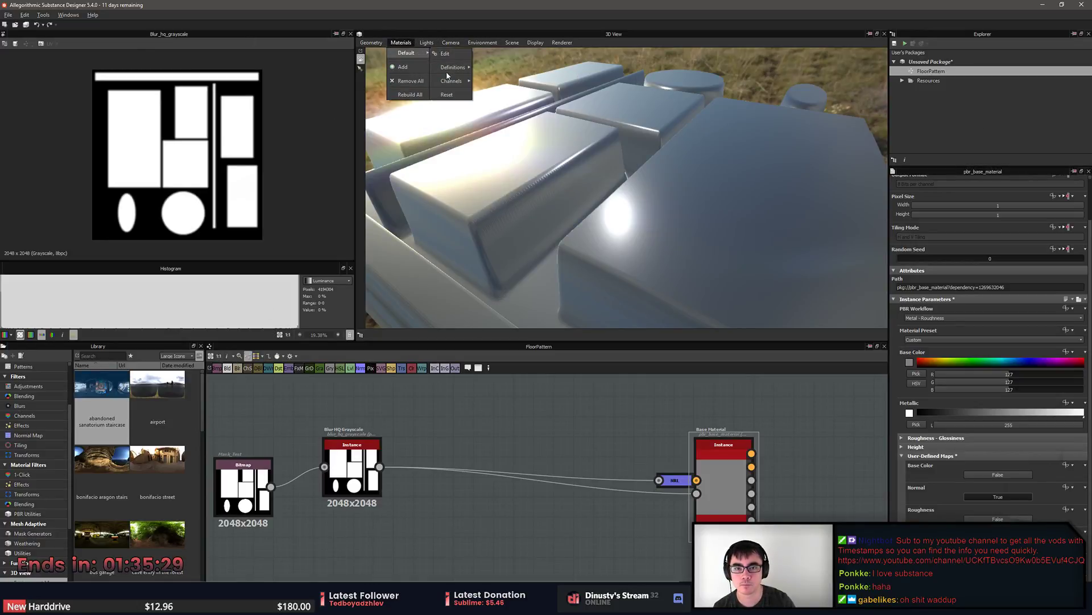
{"action": "mouse_move", "coordinate": [453, 68]}
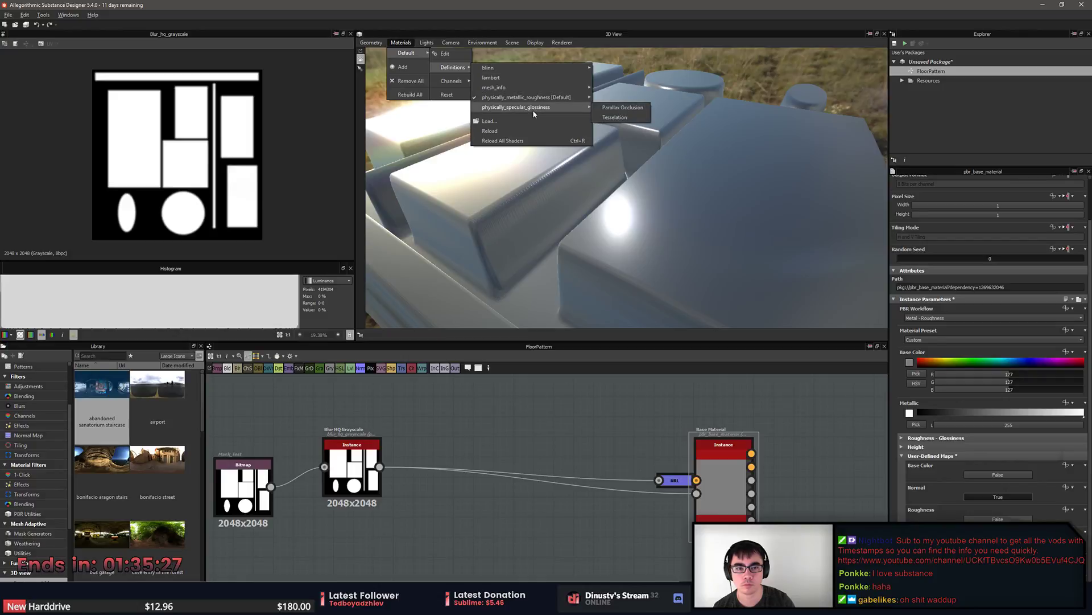
{"action": "left_click", "coordinate": [445, 53]}
{"action": "left_click_drag", "start_coordinate": [1034, 217], "coordinate": [913, 222]}
{"action": "left_click_drag", "start_coordinate": [829, 214], "coordinate": [598, 237]}
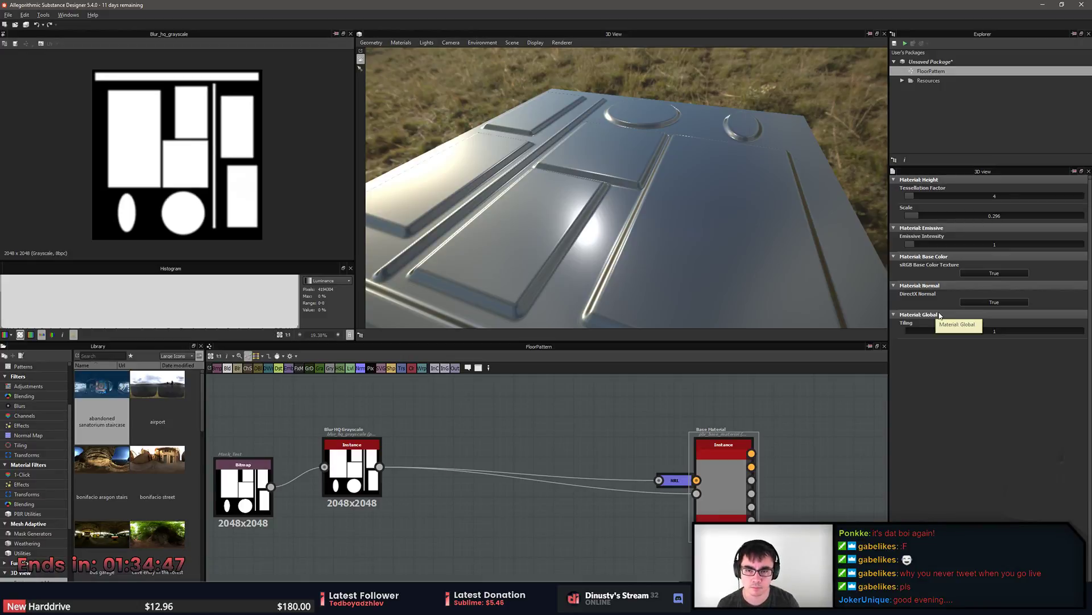
{"action": "left_click_drag", "start_coordinate": [578, 262], "coordinate": [562, 286]}
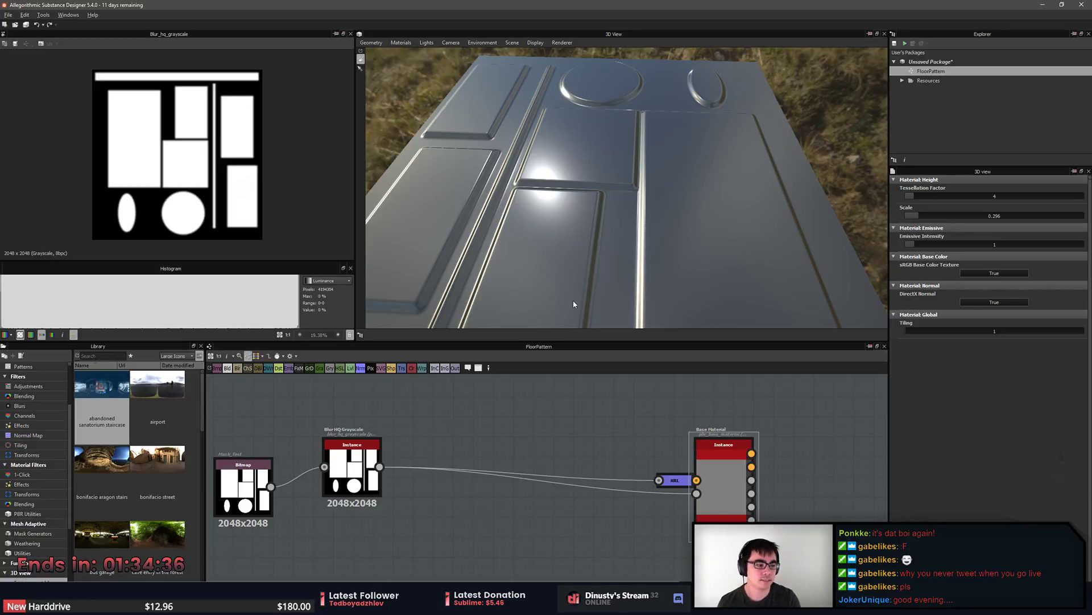
Line up the Bitmap and Blur HQ Grayscale nodes in a horizontal row.
{"action": "middle_click_drag", "start_coordinate": [519, 435], "coordinate": [591, 421]}
{"action": "scroll", "coordinate": [582, 427], "scroll_direction": "up", "scroll_amount": 1}
{"action": "left_click_drag", "start_coordinate": [410, 472], "coordinate": [447, 496]}
{"action": "left_click_drag", "start_coordinate": [263, 512], "coordinate": [287, 512]}
{"action": "mouse_move", "coordinate": [563, 535]}
{"action": "middle_mouse_down"}
{"action": "mouse_move", "coordinate": [515, 535]}
{"action": "mouse_move", "coordinate": [543, 523]}
{"action": "mouse_move", "coordinate": [564, 531]}
{"action": "middle_mouse_up"}
{"action": "double_click", "coordinate": [514, 534]}
{"action": "key", "text": "space"}
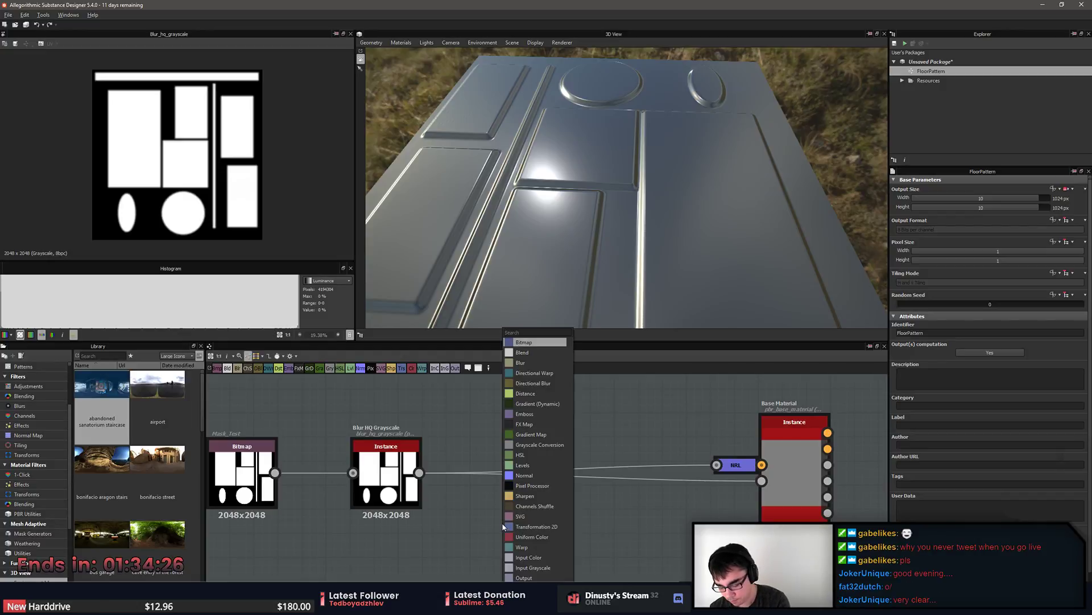
{"action": "type", "text": "no"}
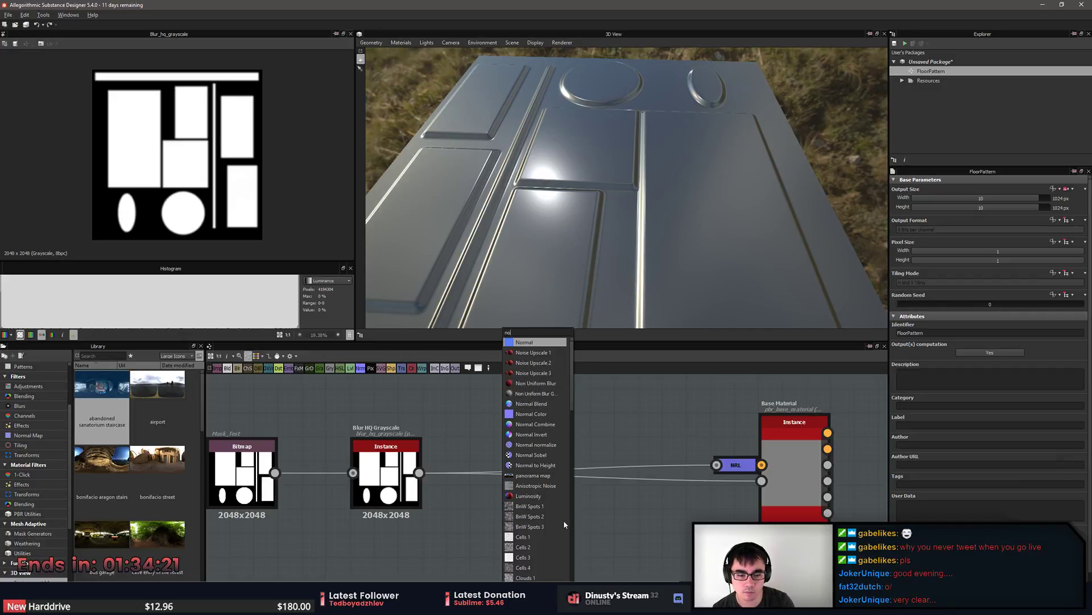
{"action": "left_click", "coordinate": [624, 505]}
{"action": "middle_click_drag", "start_coordinate": [606, 424], "coordinate": [616, 416]}
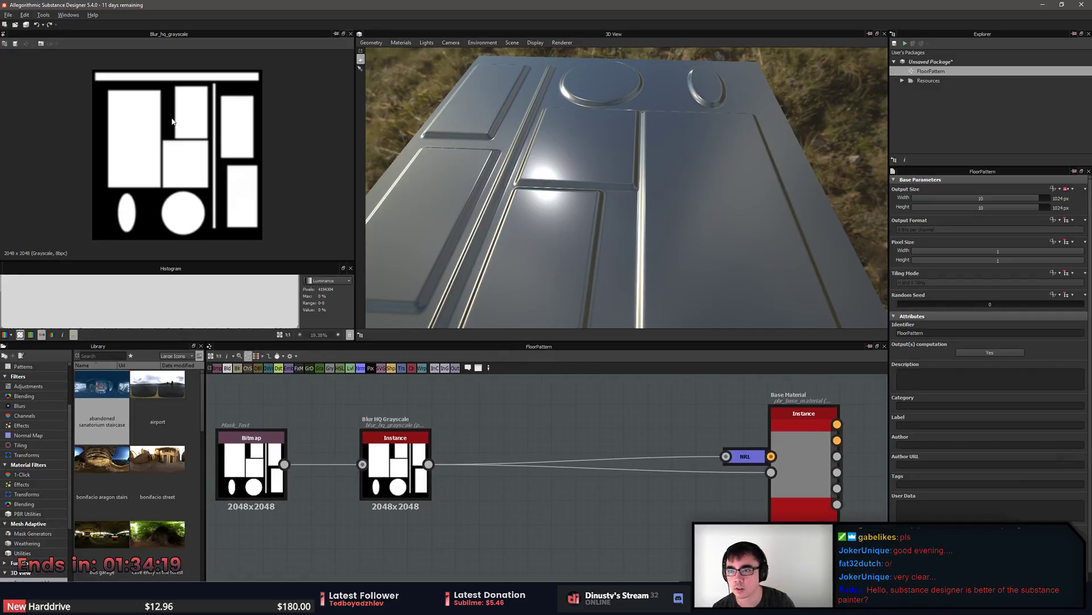
Save the package as generator.sbs in the Floor_research folder.
{"action": "key", "text": "ctrl+s"}
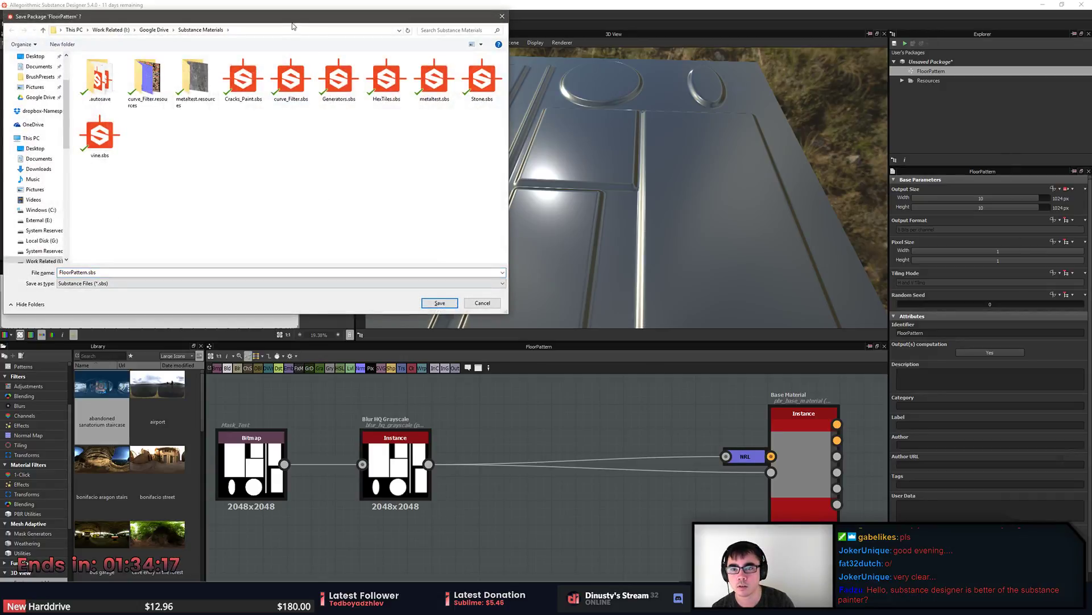
{"action": "left_click", "coordinate": [461, 181]}
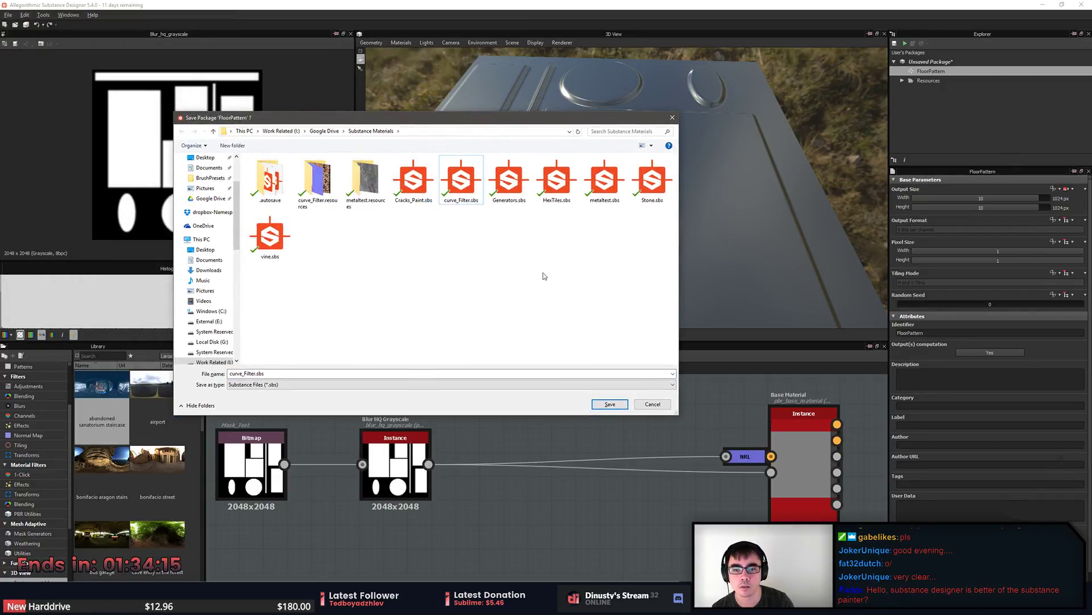
{"action": "left_click_drag", "start_coordinate": [416, 118], "coordinate": [1091, 116]}
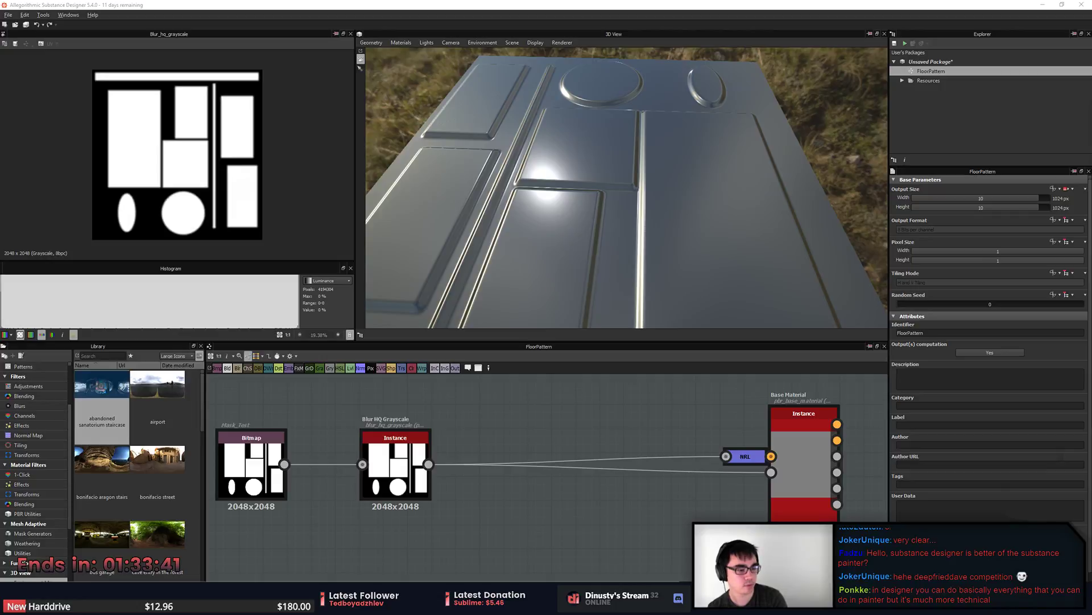
{"action": "key", "text": "Return"}
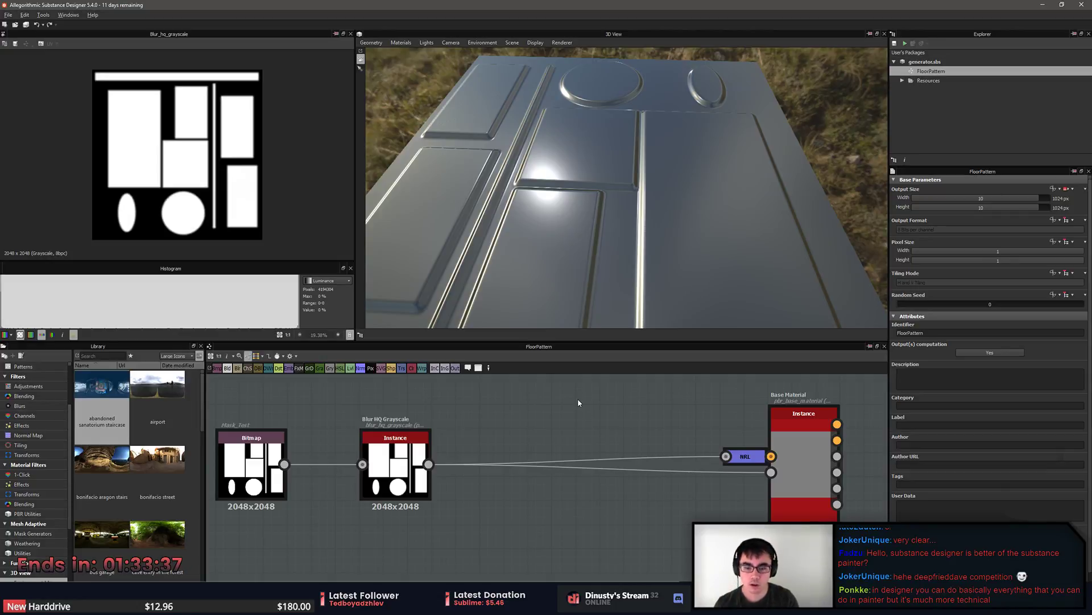
Open the recently used package Generators.sbs from the Substance Materials folder.
{"action": "middle_click_drag", "start_coordinate": [504, 439], "coordinate": [499, 448]}
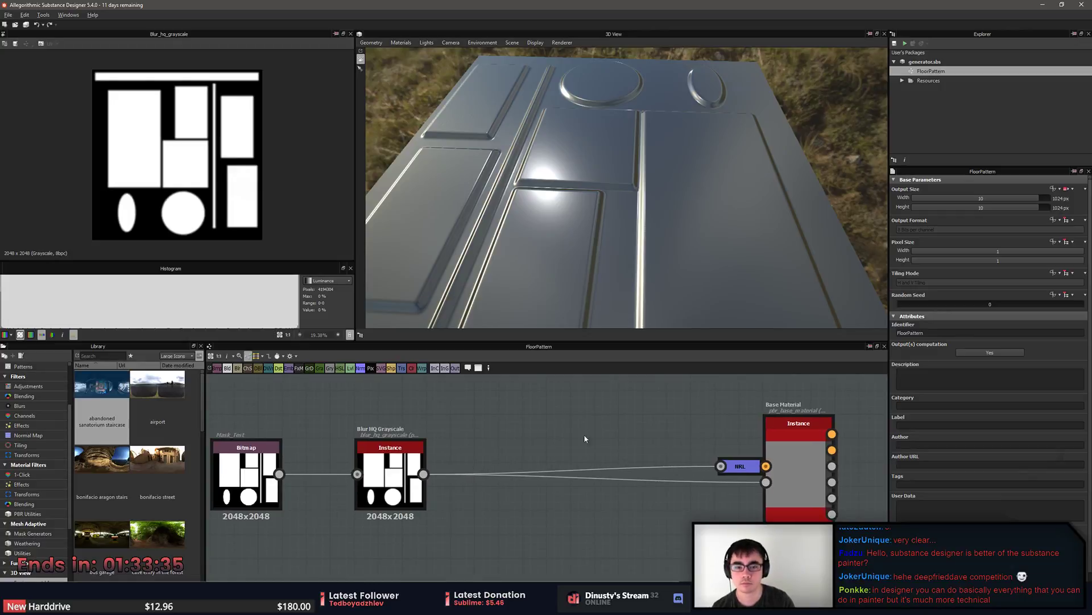
{"action": "left_click", "coordinate": [8, 14]}
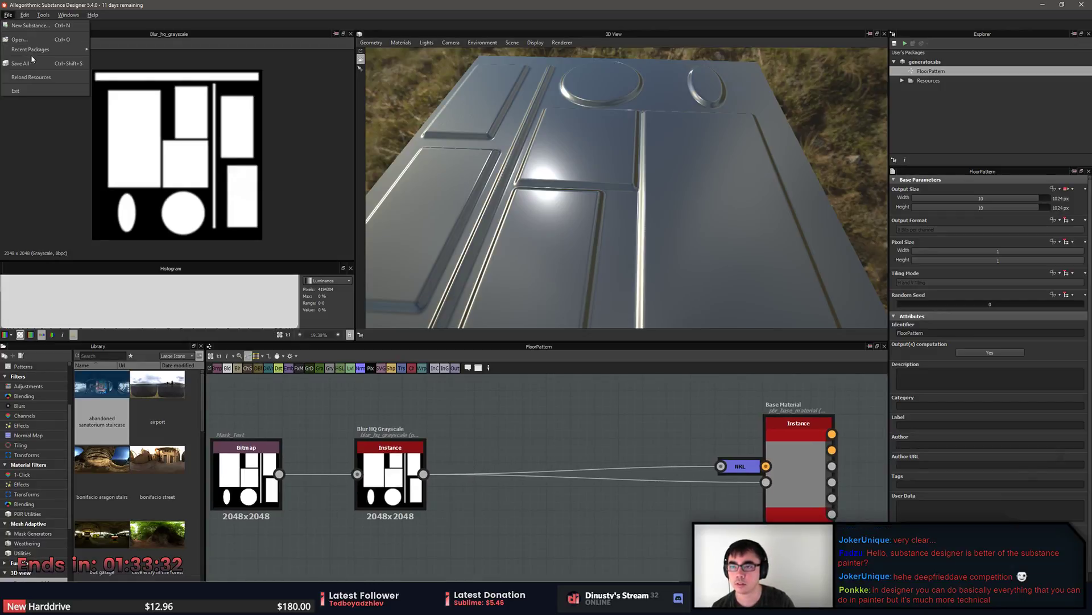
{"action": "mouse_move", "coordinate": [34, 50]}
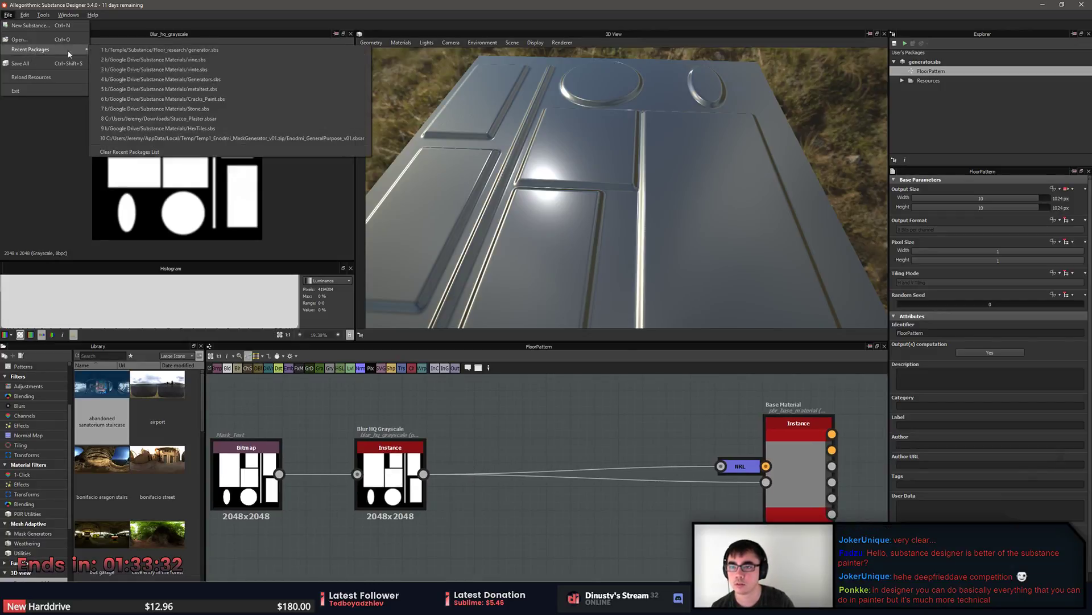
{"action": "left_click", "coordinate": [193, 88]}
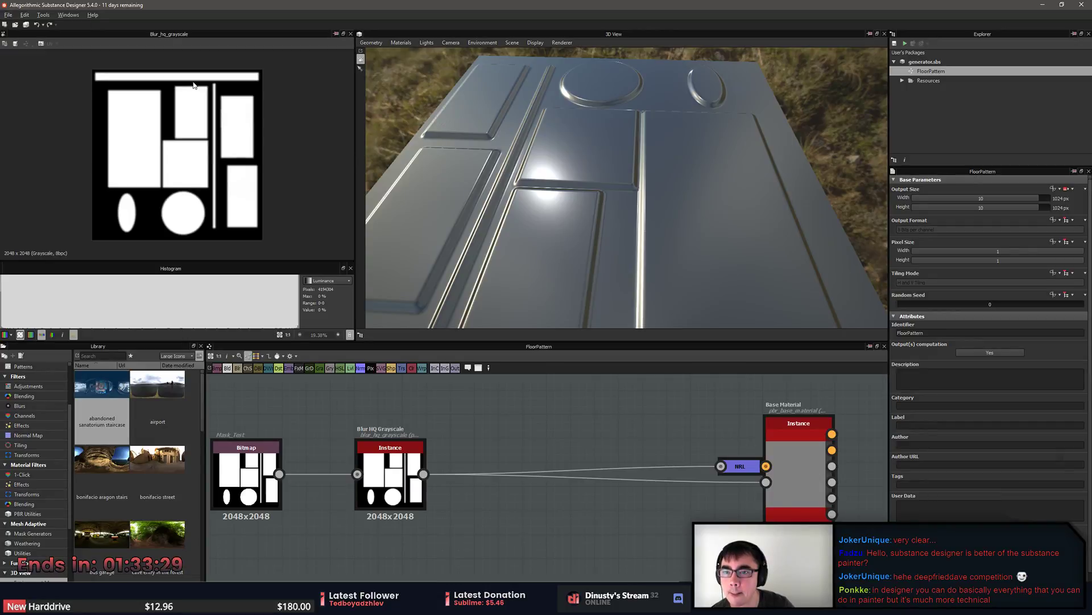
Examine the Pebbles_Gen, StoneTile_Gen, Pebble_Tile and Tile_texture graphs of Generators.sbs, including their height maps and 3D previews.
{"action": "double_click", "coordinate": [1021, 100]}
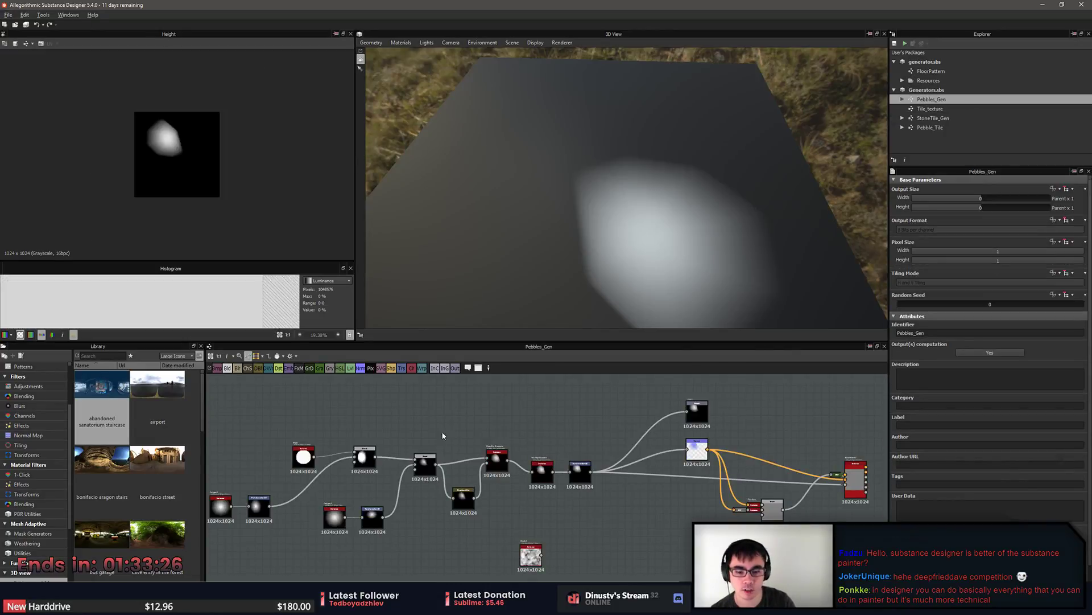
{"action": "double_click", "coordinate": [933, 117]}
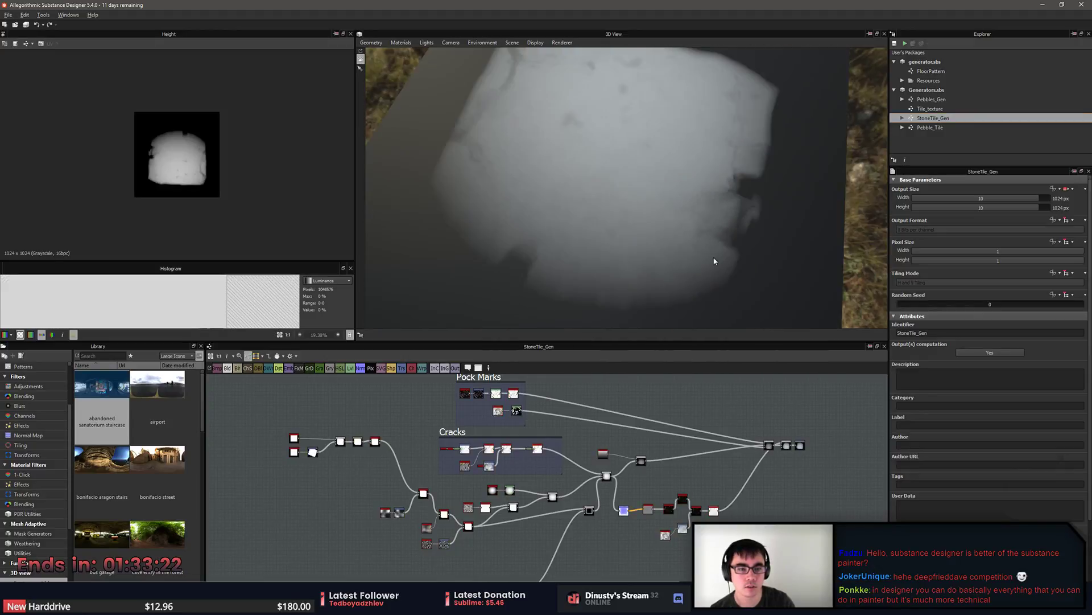
{"action": "scroll", "coordinate": [705, 266], "scroll_direction": "down", "scroll_amount": 4}
{"action": "scroll", "coordinate": [336, 200], "scroll_direction": "up", "scroll_amount": 4}
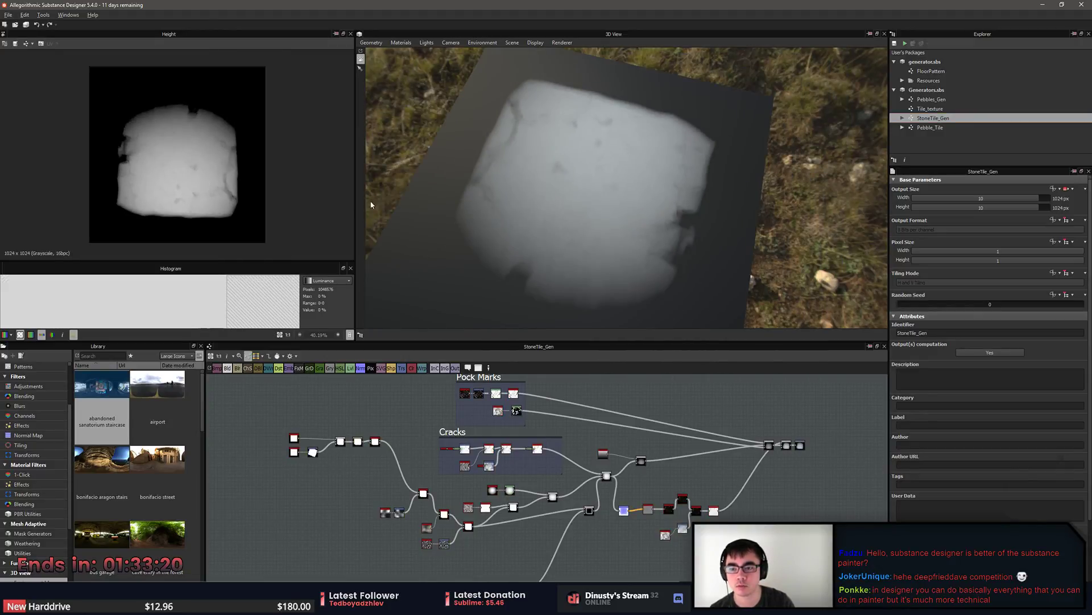
{"action": "double_click", "coordinate": [930, 128]}
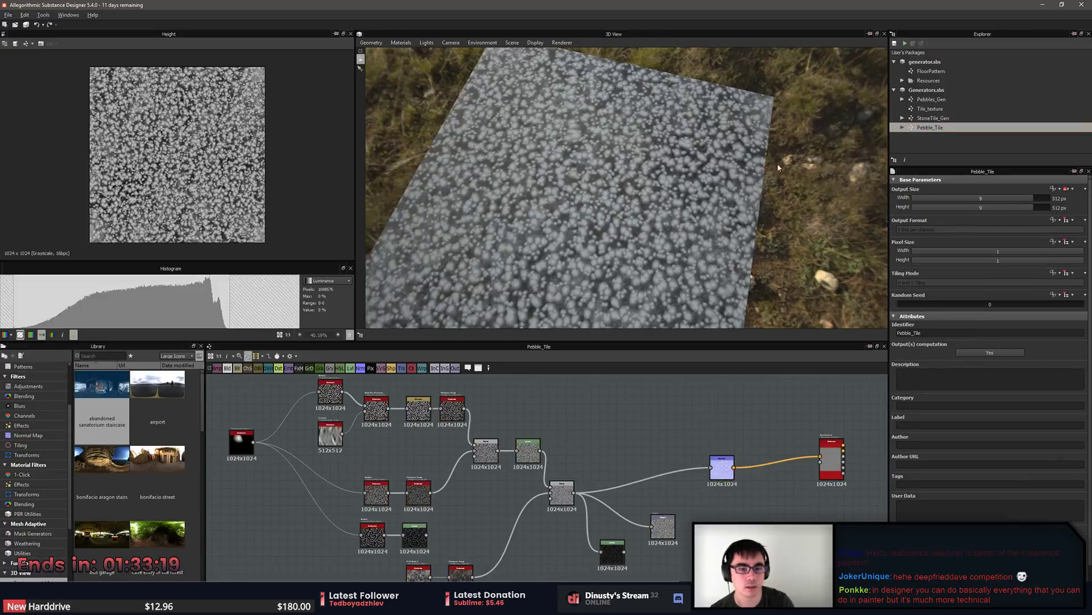
{"action": "scroll", "coordinate": [579, 247], "scroll_direction": "up", "scroll_amount": 2}
{"action": "left_click_drag", "start_coordinate": [579, 247], "coordinate": [592, 217]}
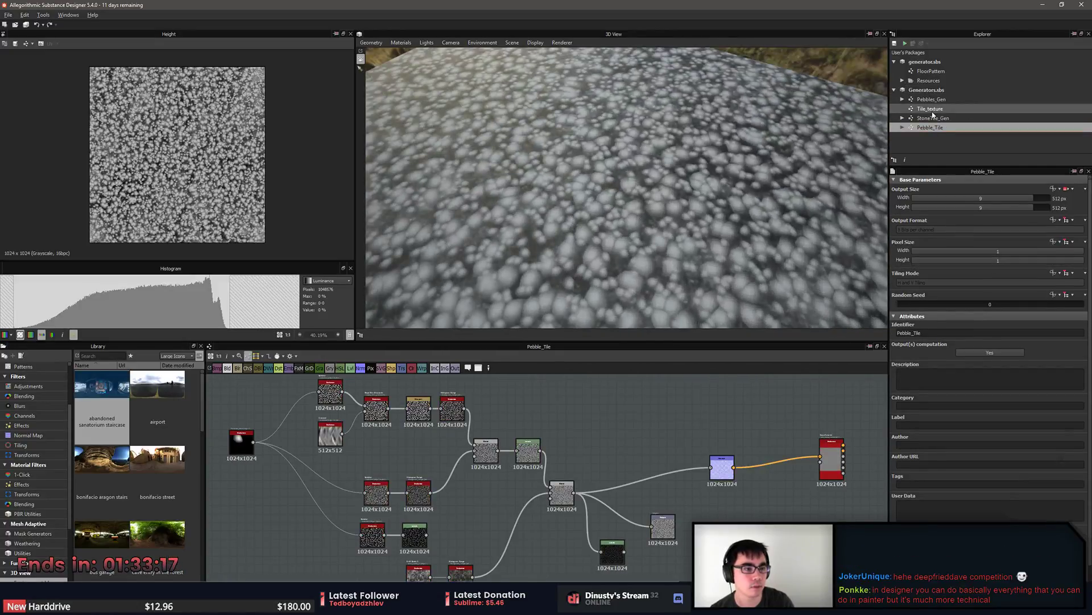
{"action": "double_click", "coordinate": [939, 109]}
{"action": "double_click", "coordinate": [933, 99]}
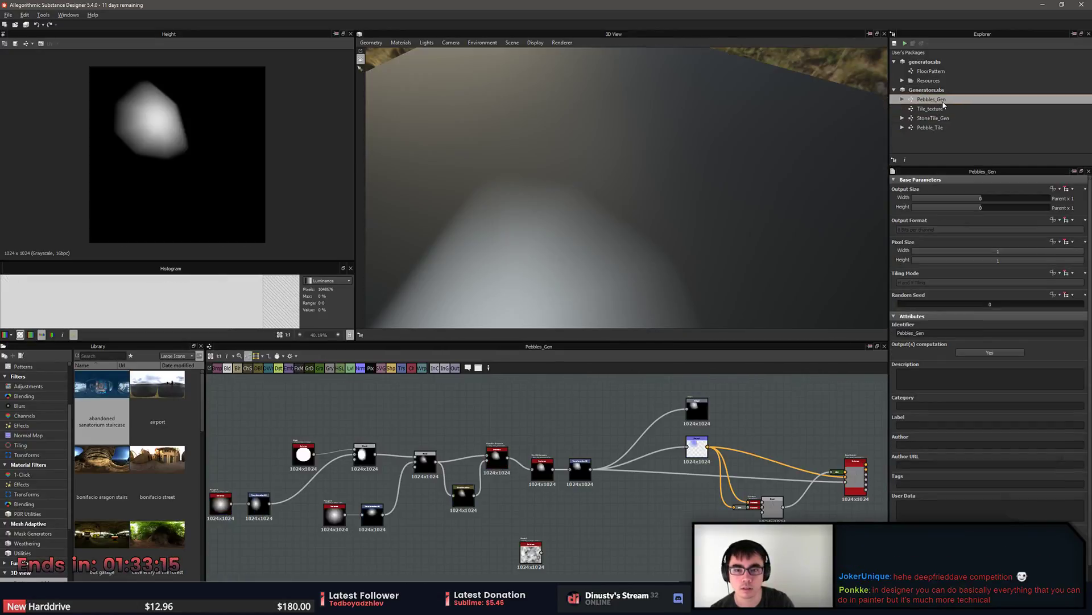
Open the Tile_texture graph and examine its cracked stone tile surface in the 3D preview from several angles.
{"action": "double_click", "coordinate": [939, 108]}
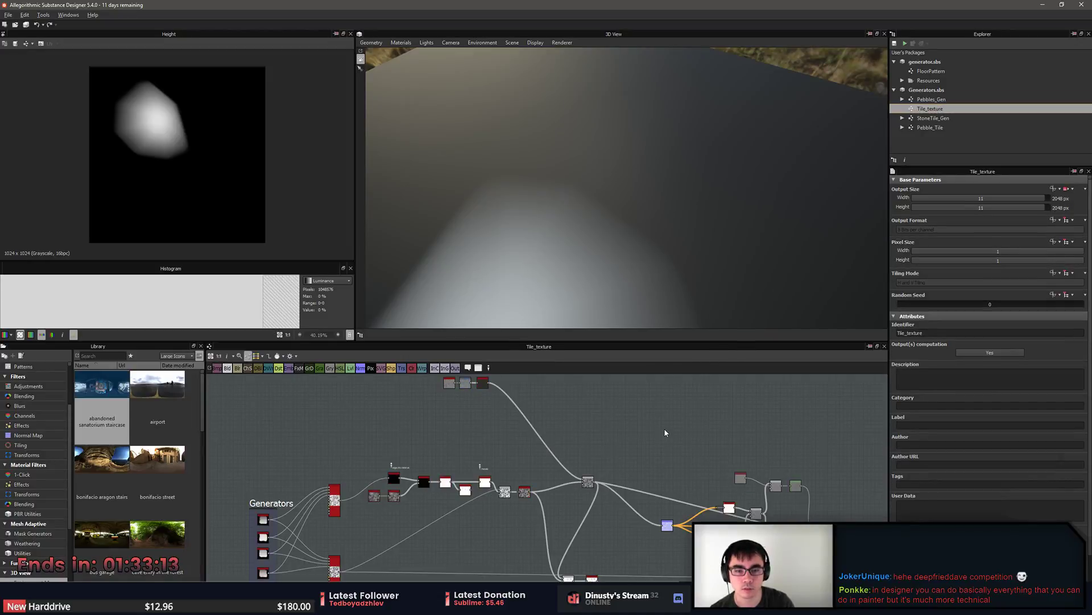
{"action": "middle_click_drag", "start_coordinate": [665, 433], "coordinate": [602, 407]}
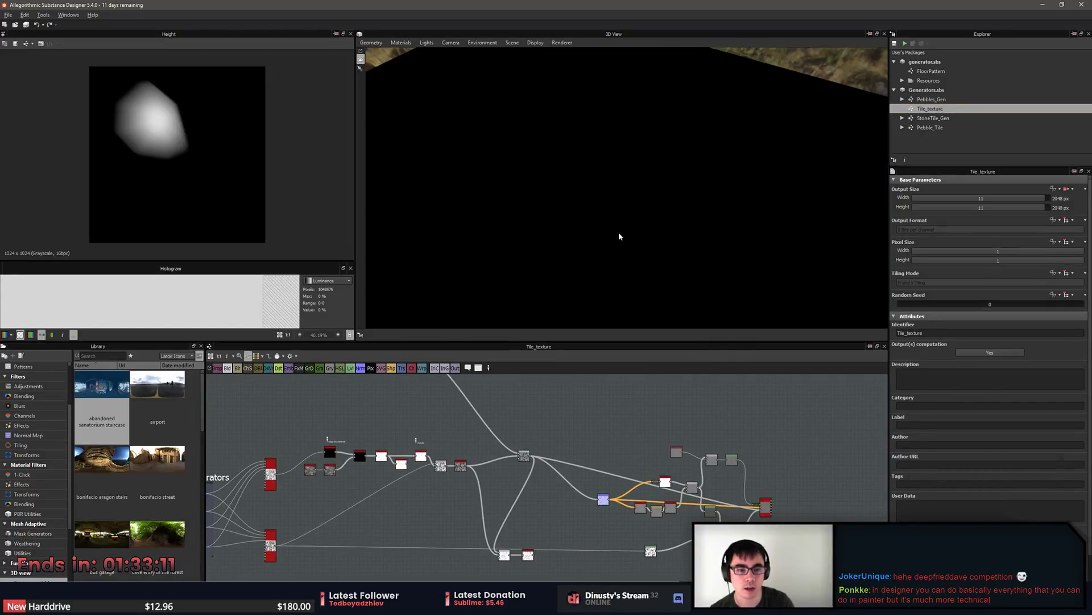
{"action": "left_click_drag", "start_coordinate": [517, 262], "coordinate": [585, 266]}
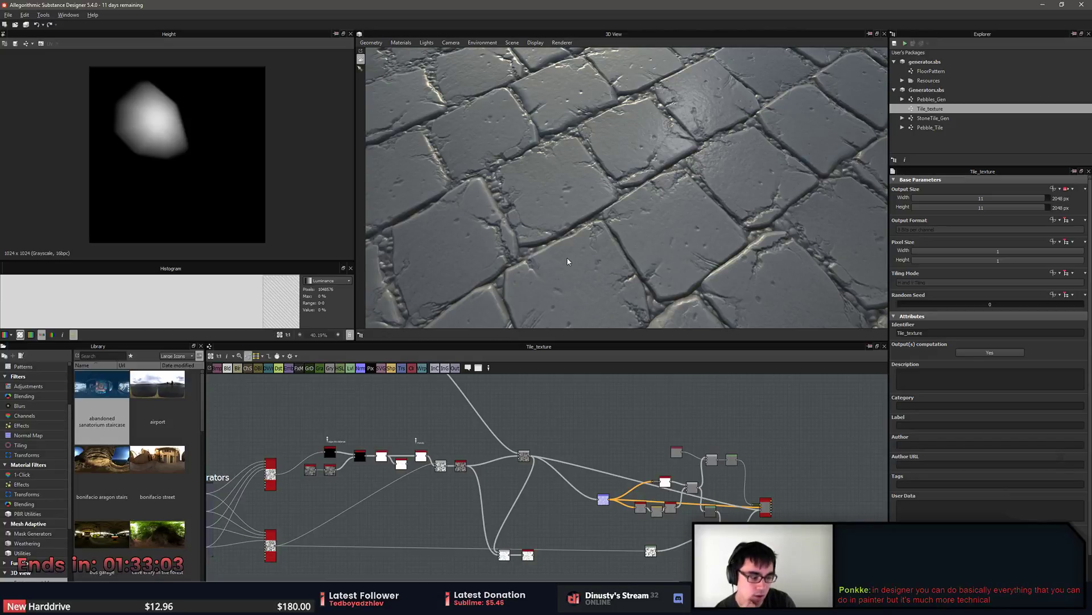
{"action": "left_click_drag", "start_coordinate": [617, 215], "coordinate": [633, 218]}
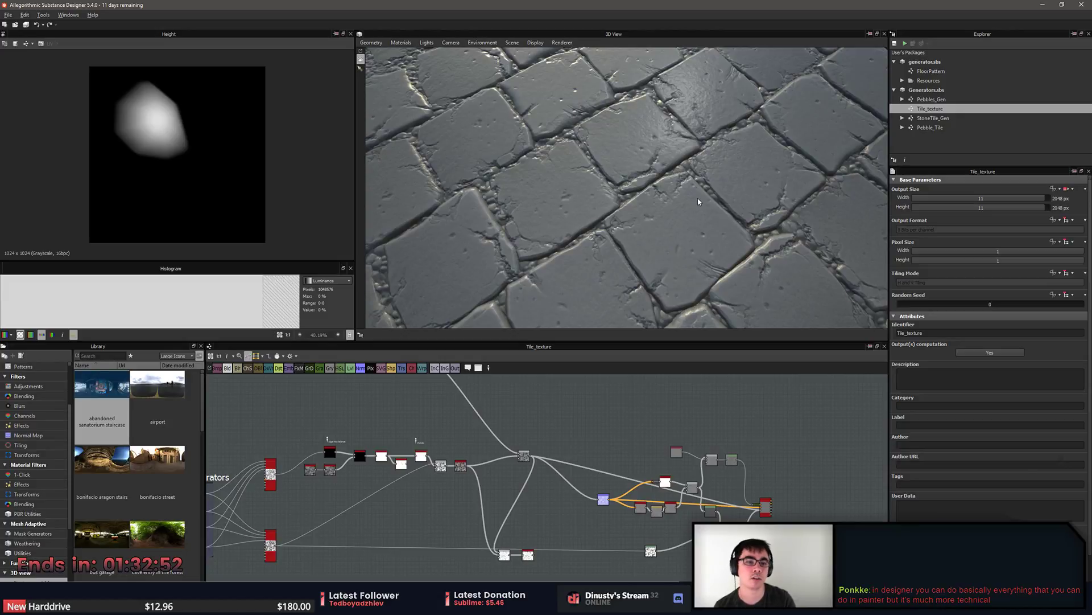
{"action": "scroll", "coordinate": [707, 250], "scroll_direction": "down", "scroll_amount": 5}
{"action": "scroll", "coordinate": [708, 249], "scroll_direction": "up", "scroll_amount": 3}
{"action": "left_click_drag", "start_coordinate": [708, 239], "coordinate": [687, 207]}
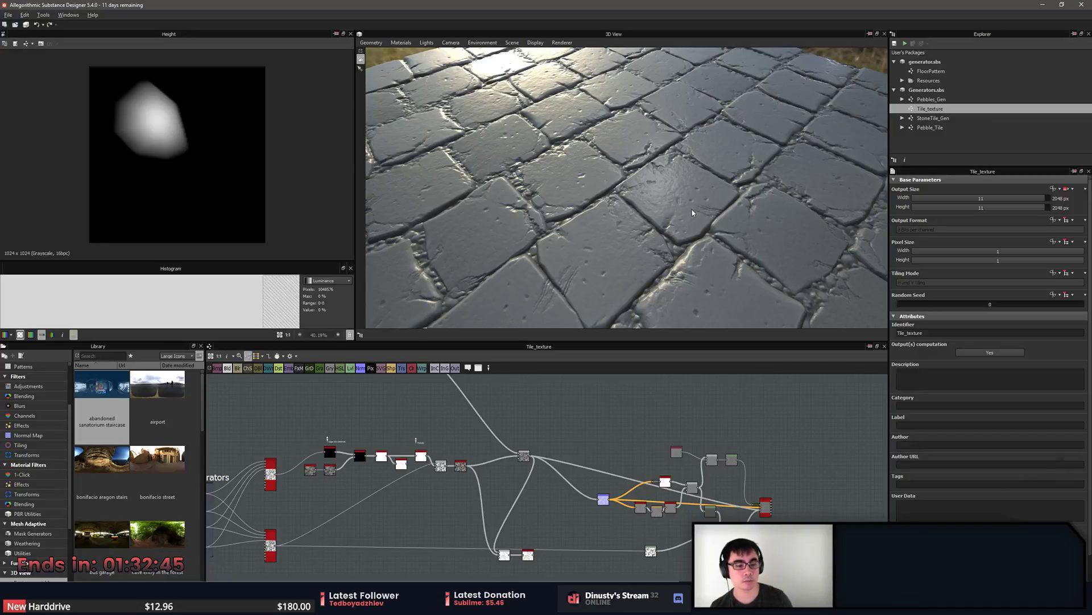
{"action": "left_click_drag", "start_coordinate": [728, 213], "coordinate": [797, 233]}
{"action": "scroll", "coordinate": [433, 493], "scroll_direction": "up", "scroll_amount": 3}
Examine how Tile_texture is built, viewing its BnW Spots 2 and Tile Sampler nodes and the generators feeding them.
{"action": "middle_click_drag", "start_coordinate": [481, 492], "coordinate": [557, 483]}
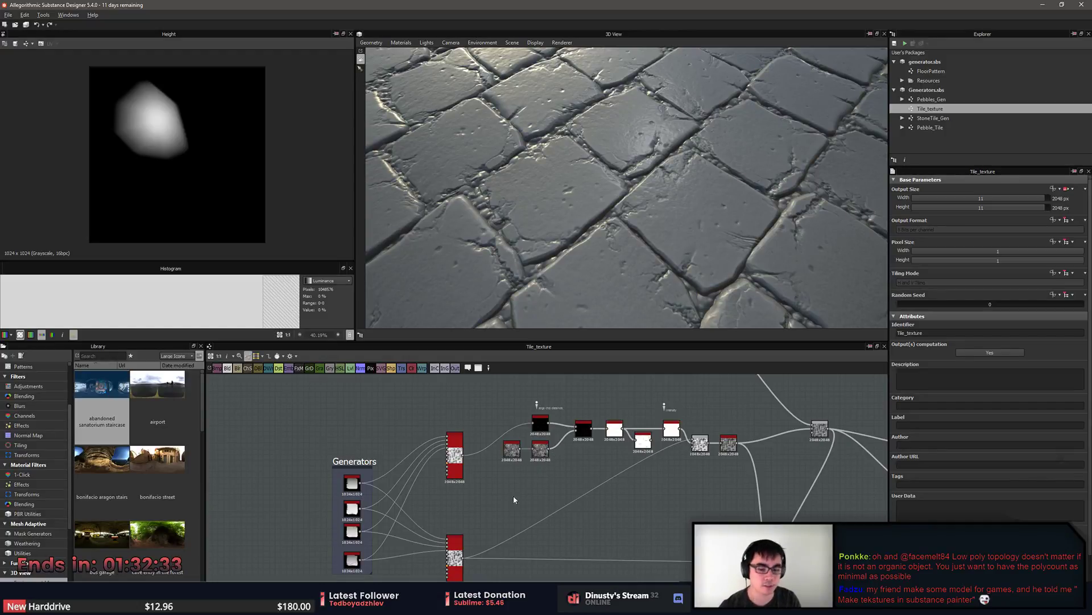
{"action": "scroll", "coordinate": [516, 499], "scroll_direction": "up", "scroll_amount": 5}
{"action": "left_click", "coordinate": [470, 439]}
{"action": "scroll", "coordinate": [527, 492], "scroll_direction": "down", "scroll_amount": 4}
{"action": "left_click", "coordinate": [545, 501]}
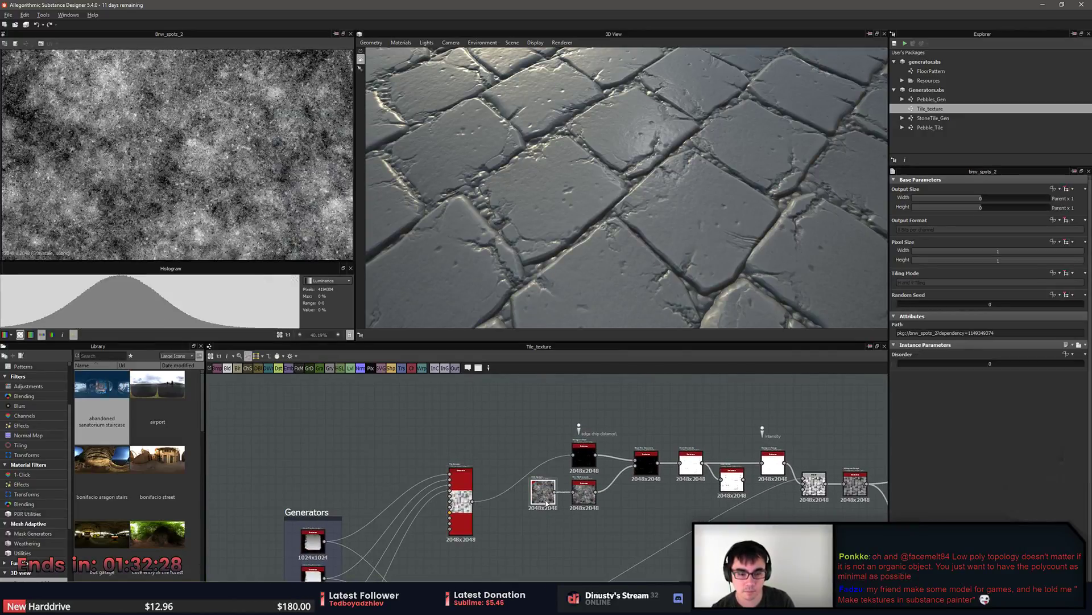
{"action": "scroll", "coordinate": [546, 503], "scroll_direction": "up", "scroll_amount": 4}
{"action": "middle_click_drag", "start_coordinate": [358, 496], "coordinate": [395, 551]}
{"action": "double_click", "coordinate": [609, 471]}
{"action": "scroll", "coordinate": [516, 546], "scroll_direction": "down", "scroll_amount": 3}
{"action": "middle_click_drag", "start_coordinate": [516, 546], "coordinate": [610, 483]}
{"action": "double_click", "coordinate": [498, 534]}
{"action": "middle_click_drag", "start_coordinate": [548, 502], "coordinate": [305, 527]}
{"action": "middle_click_drag", "start_coordinate": [669, 451], "coordinate": [421, 516]}
{"action": "middle_click_drag", "start_coordinate": [559, 492], "coordinate": [871, 468]}
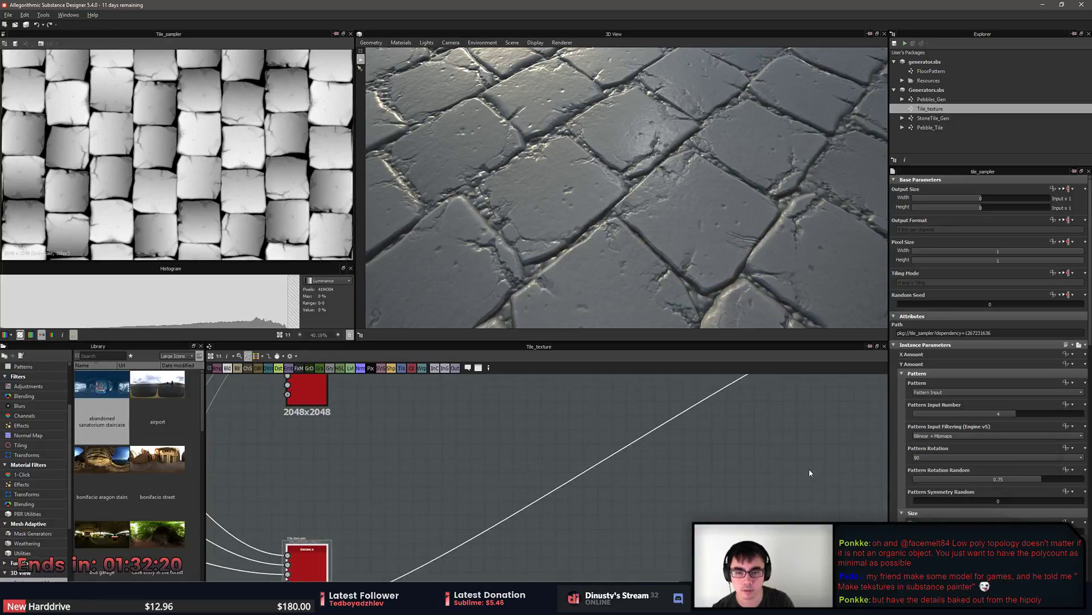
{"action": "middle_click_drag", "start_coordinate": [425, 494], "coordinate": [719, 455]}
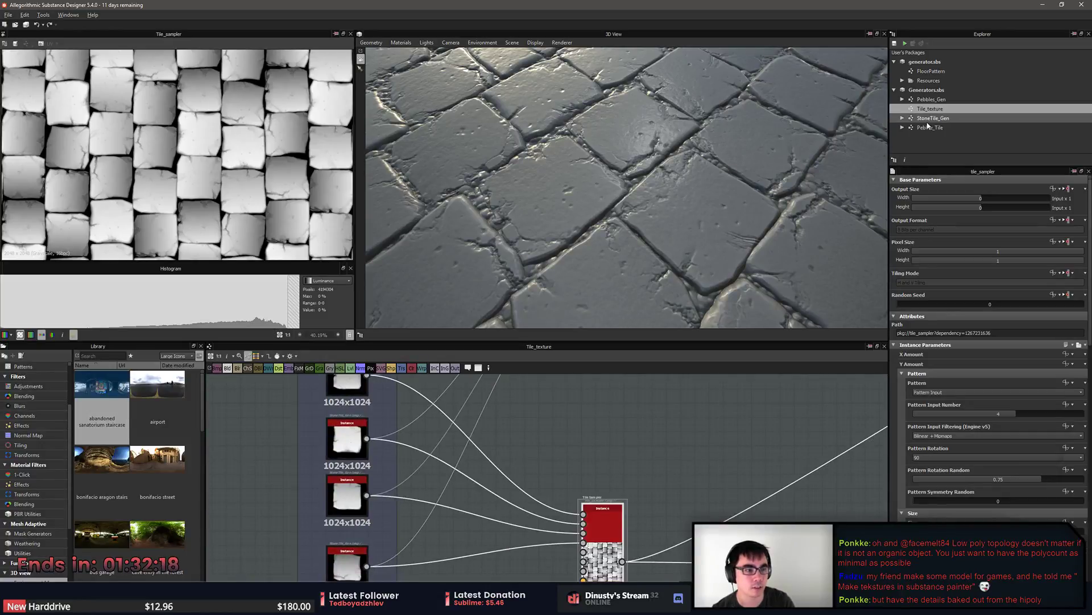
Open the StoneTile_Gen graph and examine its chain of shape, noise and Slope Blur Grayscale nodes.
{"action": "left_click", "coordinate": [932, 100]}
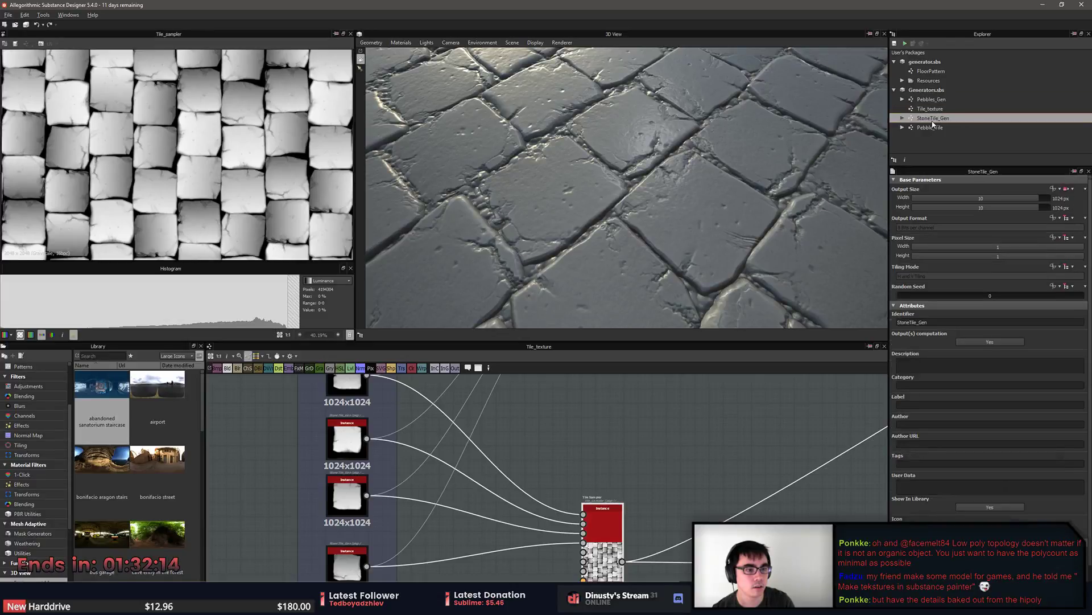
{"action": "double_click", "coordinate": [933, 119]}
{"action": "scroll", "coordinate": [342, 427], "scroll_direction": "up", "scroll_amount": 5}
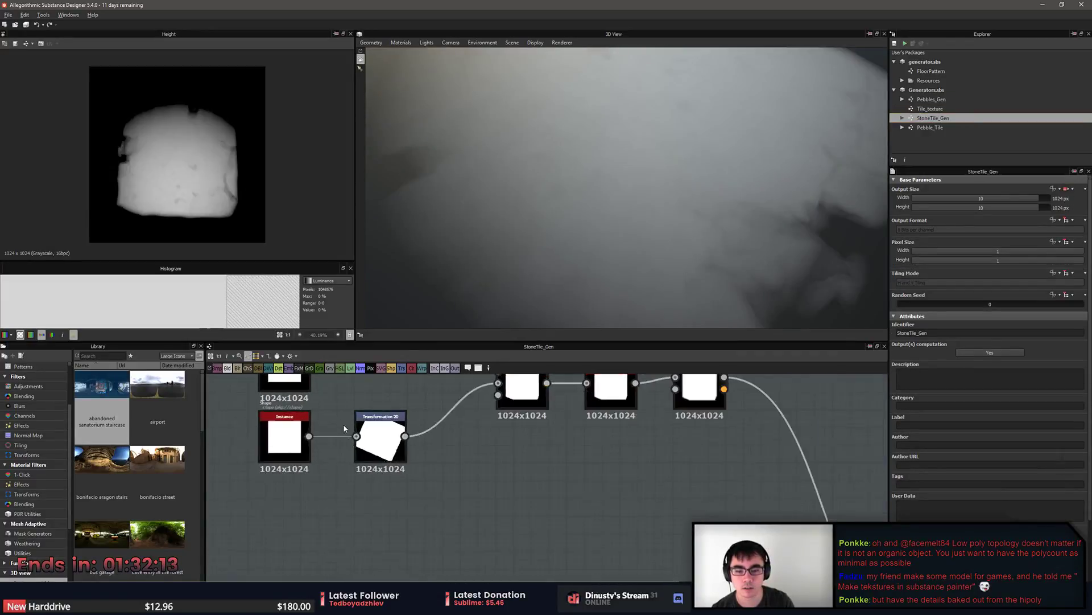
{"action": "middle_click_drag", "start_coordinate": [342, 428], "coordinate": [330, 506]}
{"action": "scroll", "coordinate": [358, 504], "scroll_direction": "down", "scroll_amount": 1}
{"action": "middle_click_drag", "start_coordinate": [528, 521], "coordinate": [446, 483]}
{"action": "scroll", "coordinate": [446, 483], "scroll_direction": "down", "scroll_amount": 3}
{"action": "middle_click_drag", "start_coordinate": [517, 497], "coordinate": [499, 341]}
{"action": "scroll", "coordinate": [551, 435], "scroll_direction": "up", "scroll_amount": 2}
{"action": "middle_click_drag", "start_coordinate": [551, 434], "coordinate": [494, 445]}
{"action": "scroll", "coordinate": [418, 457], "scroll_direction": "up", "scroll_amount": 1}
{"action": "middle_click_drag", "start_coordinate": [415, 420], "coordinate": [566, 538]}
{"action": "mouse_move", "coordinate": [452, 429]}
{"action": "middle_mouse_down"}
{"action": "mouse_move", "coordinate": [480, 478]}
{"action": "mouse_move", "coordinate": [585, 561]}
{"action": "mouse_move", "coordinate": [512, 501]}
{"action": "mouse_move", "coordinate": [472, 433]}
{"action": "middle_mouse_up"}
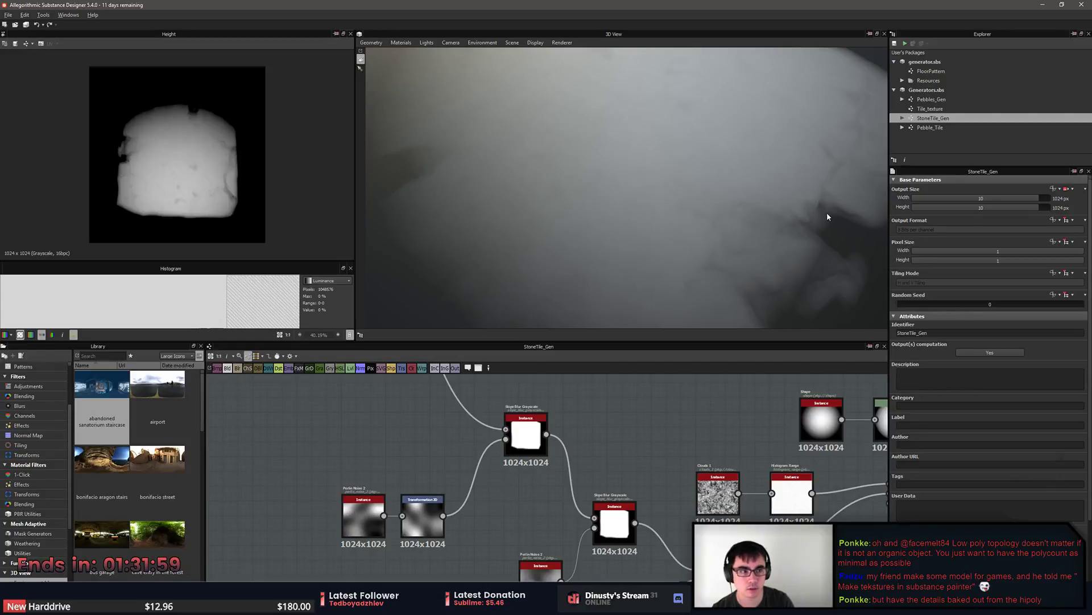
Return to the FloorPattern graph and move the Bitmap and Blur HQ Grayscale nodes further apart.
{"action": "double_click", "coordinate": [931, 71]}
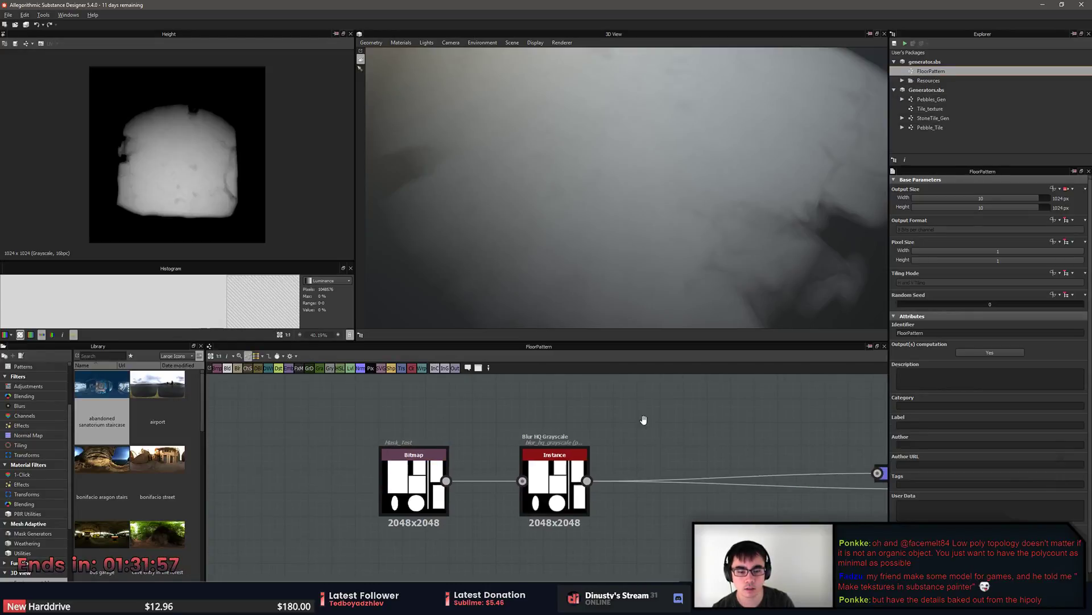
{"action": "middle_click_drag", "start_coordinate": [645, 424], "coordinate": [559, 416]}
{"action": "scroll", "coordinate": [558, 416], "scroll_direction": "down", "scroll_amount": 1}
{"action": "left_click_drag", "start_coordinate": [491, 460], "coordinate": [529, 460]}
{"action": "left_click", "coordinate": [428, 424]}
{"action": "middle_click_drag", "start_coordinate": [422, 424], "coordinate": [557, 430]}
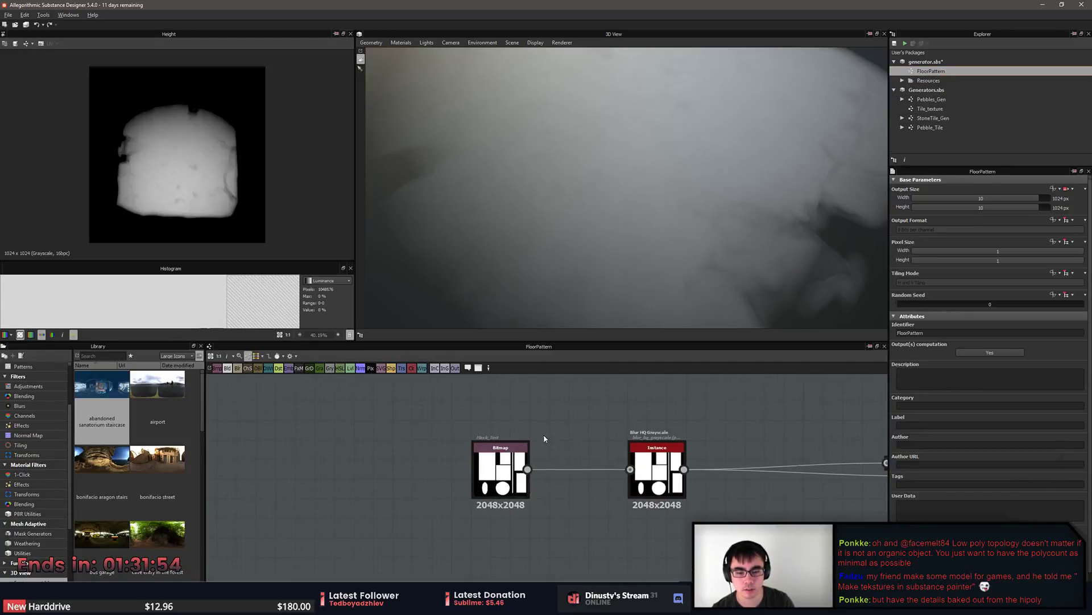
{"action": "left_click_drag", "start_coordinate": [514, 450], "coordinate": [384, 449]}
Insert a Slope Blur Grayscale node between the Bitmap and Blur HQ Grayscale nodes and fit its output in the 2D view.
{"action": "key", "text": "space"}
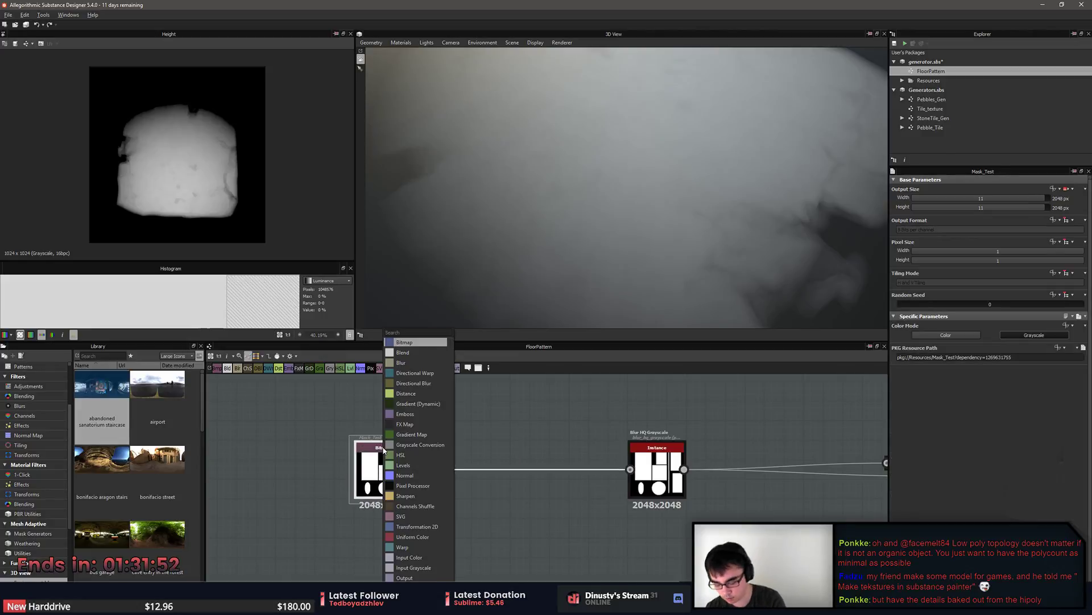
{"action": "type", "text": "slop"}
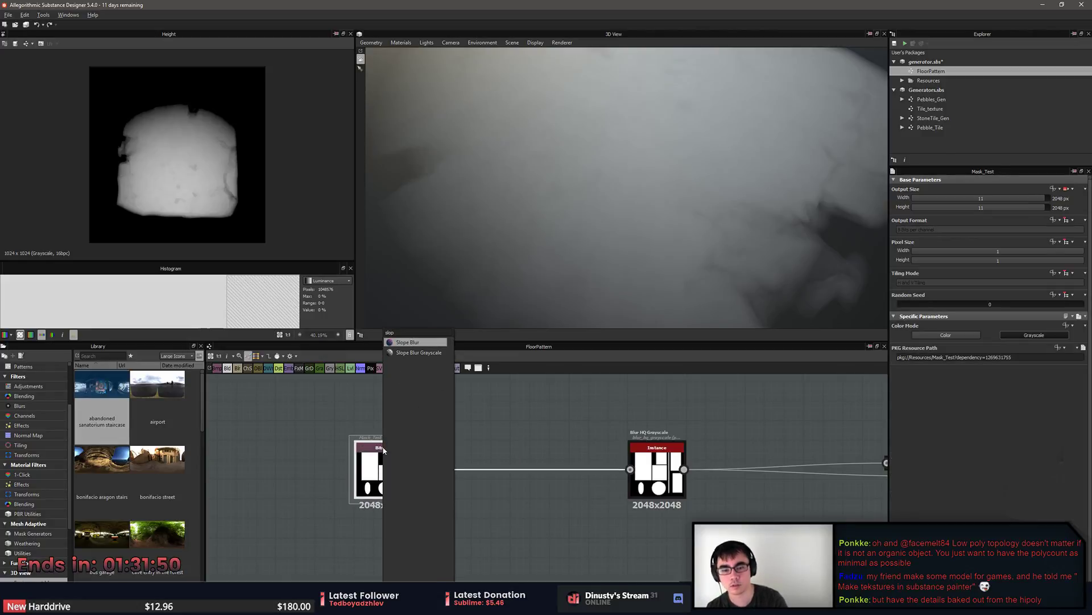
{"action": "key", "text": "Down"}
{"action": "key", "text": "Return"}
{"action": "left_click_drag", "start_coordinate": [384, 450], "coordinate": [326, 450]}
{"action": "left_click_drag", "start_coordinate": [498, 494], "coordinate": [458, 456]}
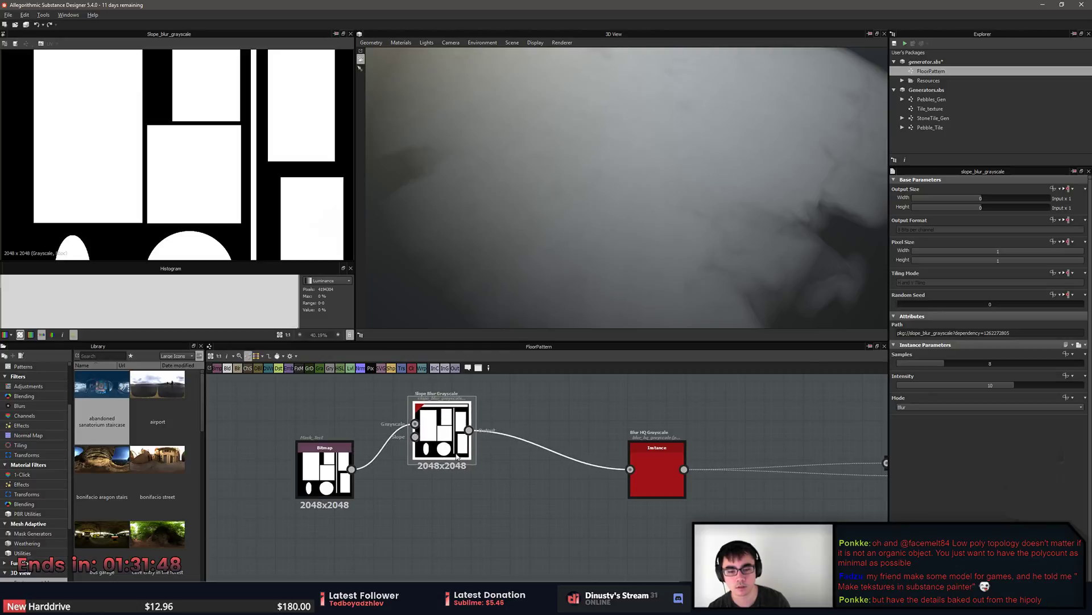
{"action": "middle_click_drag", "start_coordinate": [471, 502], "coordinate": [444, 533]}
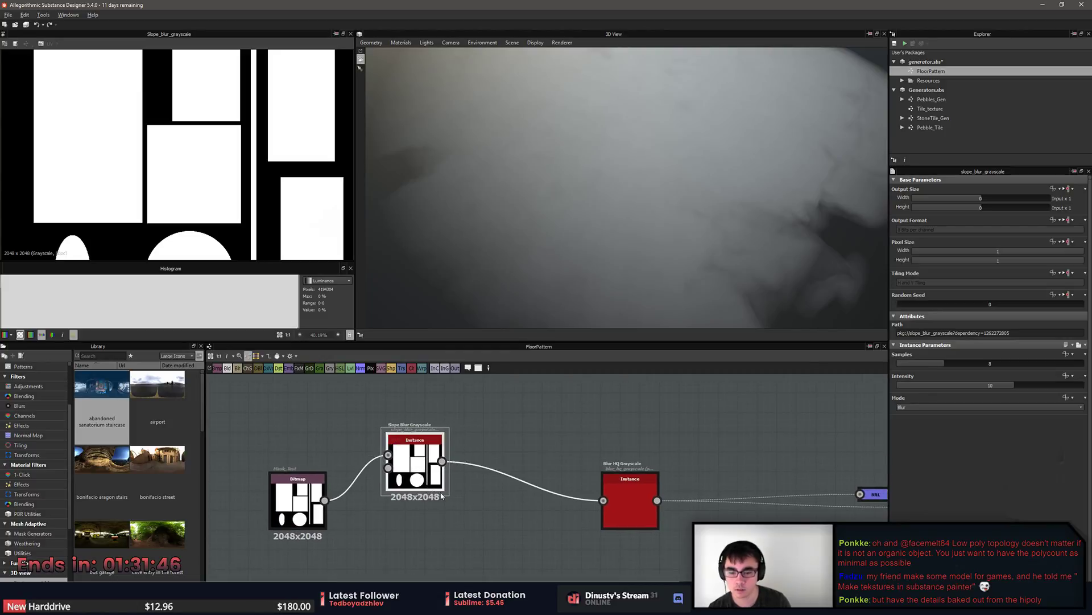
{"action": "key", "text": "f"}
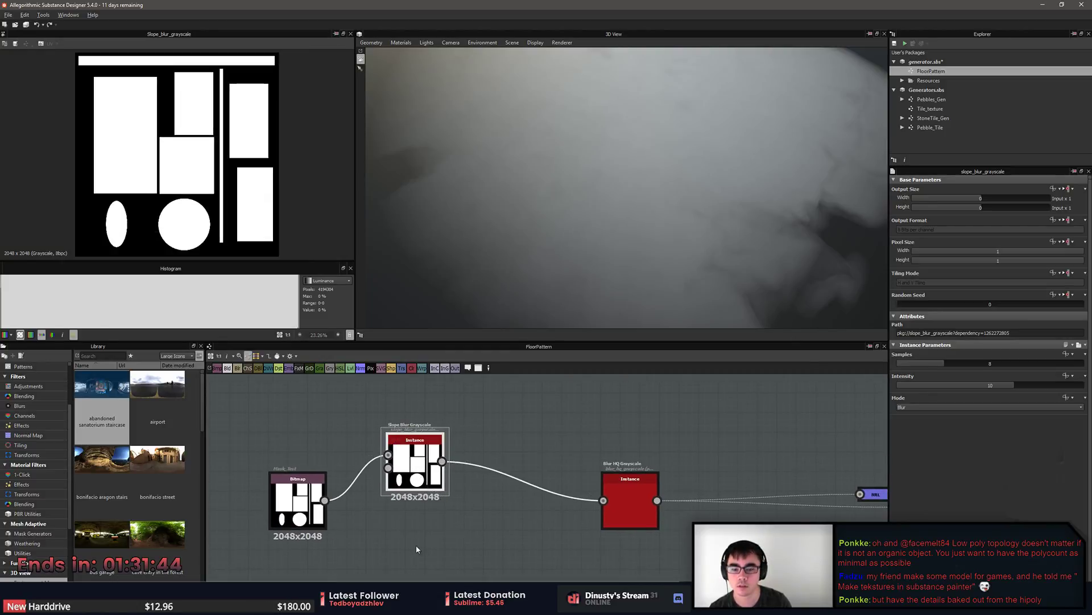
Add a Clouds 2 noise node and connect it to the Slope input of Slope Blur Grayscale, moving the Bitmap node aside.
{"action": "key", "text": "space"}
{"action": "type", "text": "cloud"}
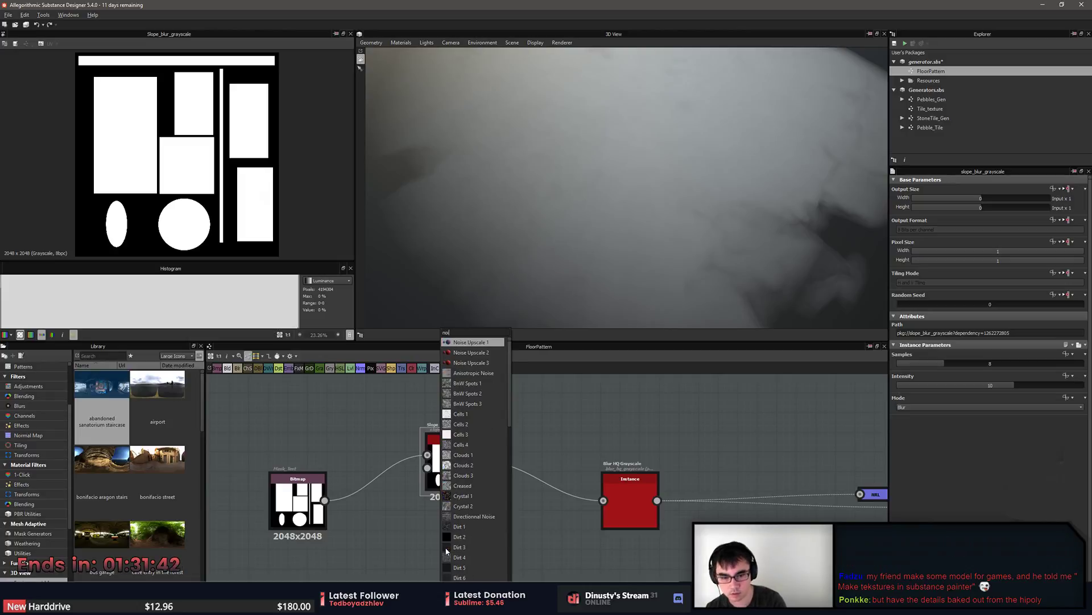
{"action": "key", "text": "Down"}
{"action": "key", "text": "Down"}
{"action": "key", "text": "Up"}
{"action": "key", "text": "Return"}
{"action": "left_click_drag", "start_coordinate": [290, 499], "coordinate": [212, 460]}
{"action": "left_click_drag", "start_coordinate": [455, 540], "coordinate": [427, 468]}
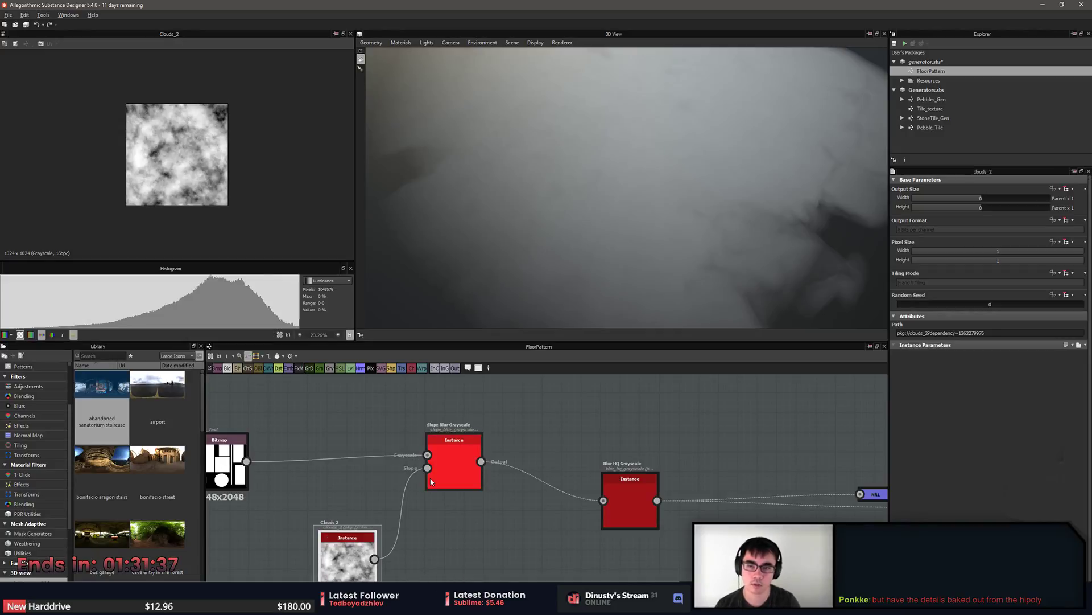
Set the Slope Blur Grayscale node to 32 samples, intensity 0.15 and Min mode.
{"action": "middle_click_drag", "start_coordinate": [607, 446], "coordinate": [345, 450]}
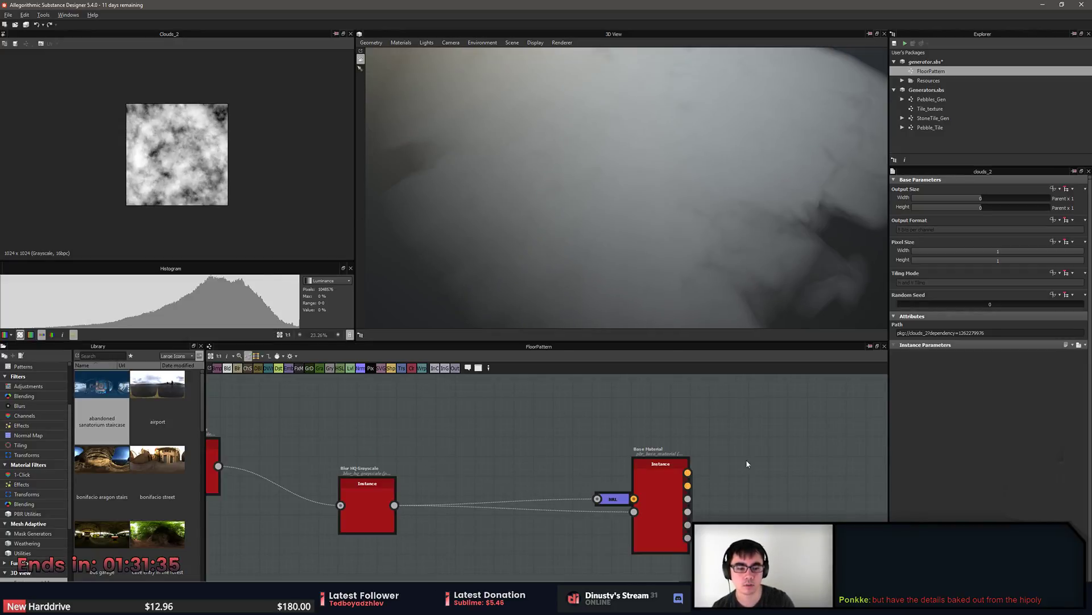
{"action": "left_click_drag", "start_coordinate": [628, 174], "coordinate": [653, 265]}
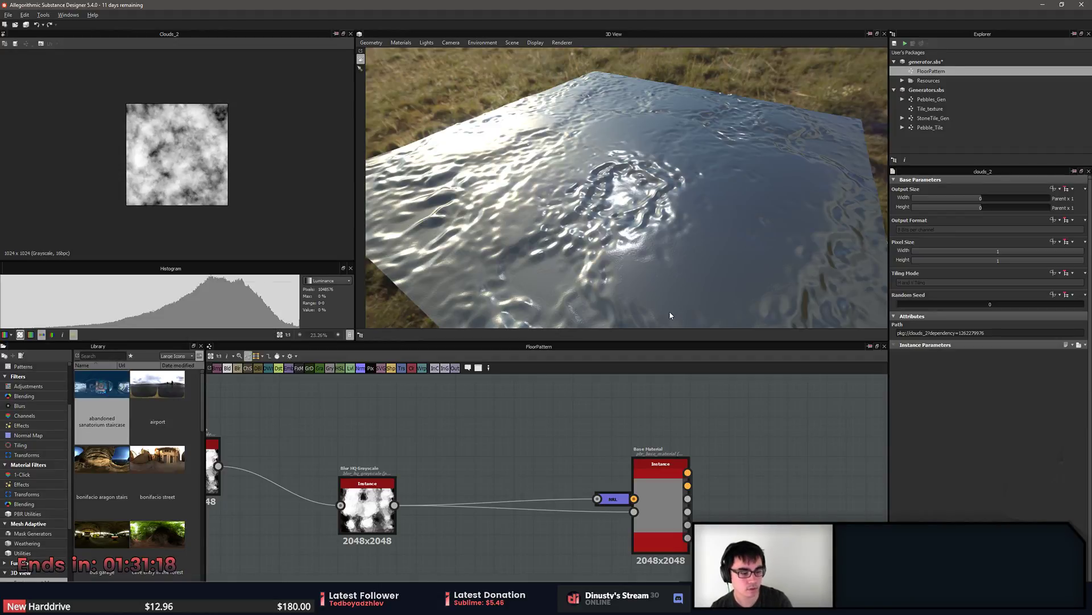
{"action": "left_click", "coordinate": [387, 498]}
{"action": "middle_click_drag", "start_coordinate": [373, 446], "coordinate": [581, 450]}
{"action": "scroll", "coordinate": [442, 465], "scroll_direction": "up", "scroll_amount": 1}
{"action": "double_click", "coordinate": [504, 467]}
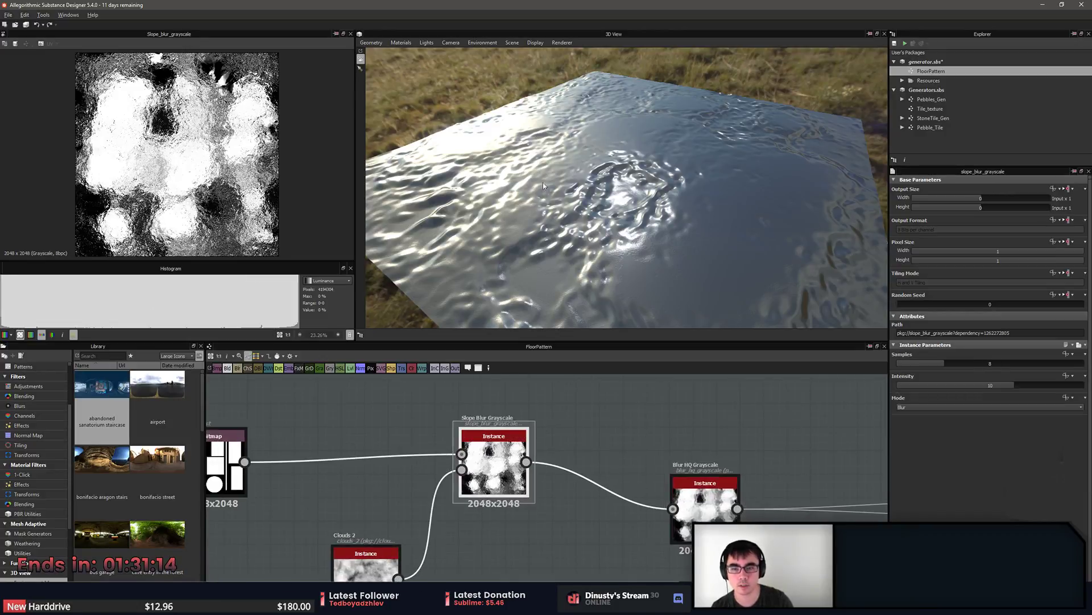
{"action": "left_click_drag", "start_coordinate": [1012, 384], "coordinate": [982, 367]}
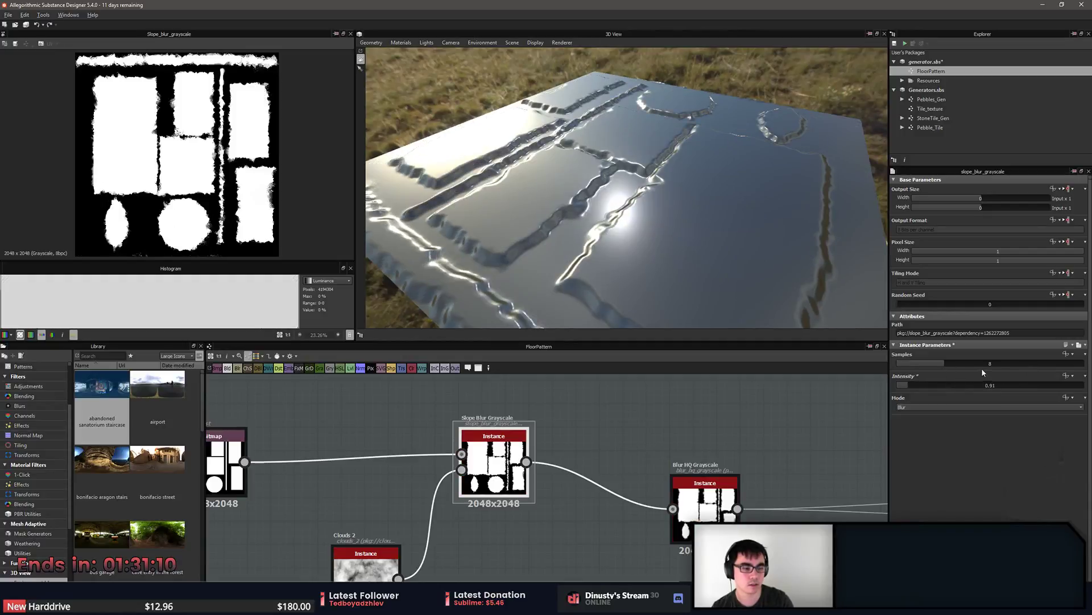
{"action": "left_click_drag", "start_coordinate": [1090, 365], "coordinate": [1086, 364]}
{"action": "left_click_drag", "start_coordinate": [908, 387], "coordinate": [900, 390]}
{"action": "left_click", "coordinate": [979, 407]}
{"action": "left_click", "coordinate": [974, 420]}
Set the Blur HQ Grayscale intensity to 0.4 and view the node's output up close in 2D.
{"action": "scroll", "coordinate": [607, 249], "scroll_direction": "up", "scroll_amount": 4}
{"action": "left_click_drag", "start_coordinate": [607, 230], "coordinate": [672, 256]}
{"action": "left_click", "coordinate": [705, 492]}
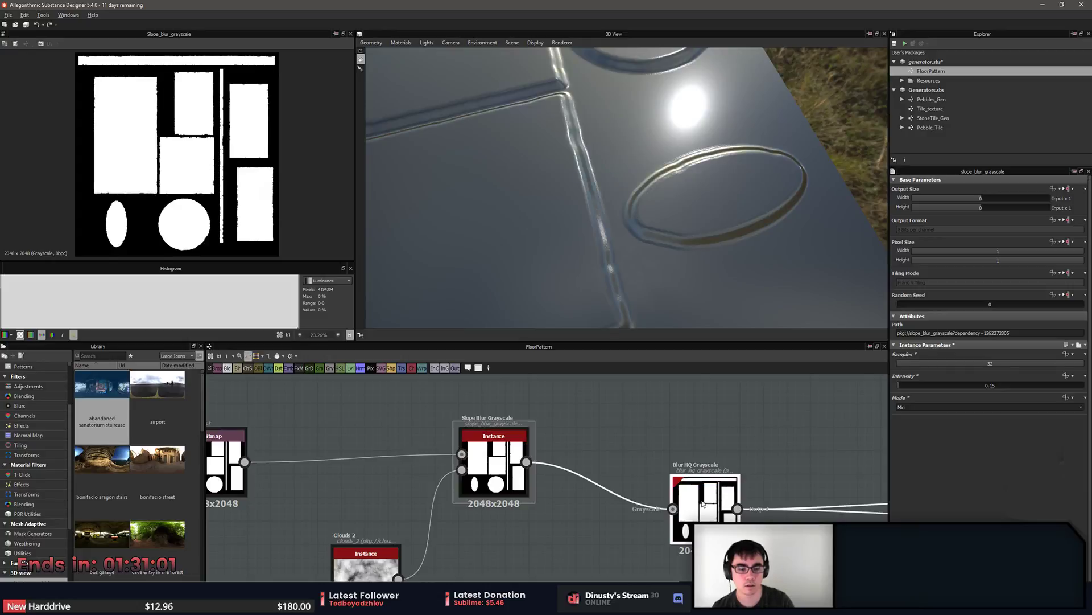
{"action": "left_click_drag", "start_coordinate": [915, 364], "coordinate": [912, 364]}
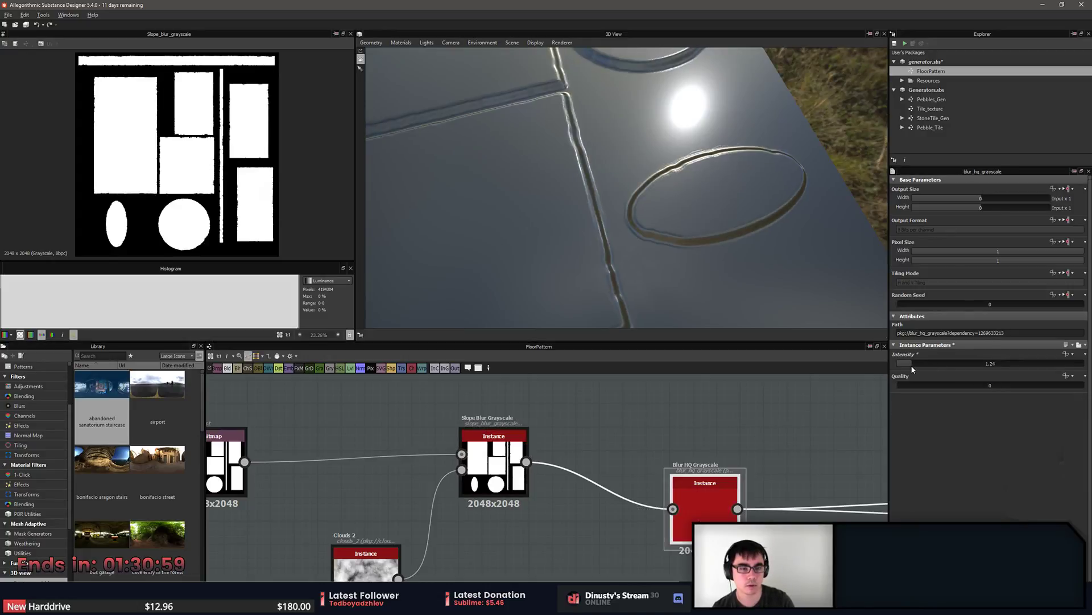
{"action": "left_click_drag", "start_coordinate": [686, 249], "coordinate": [649, 273]}
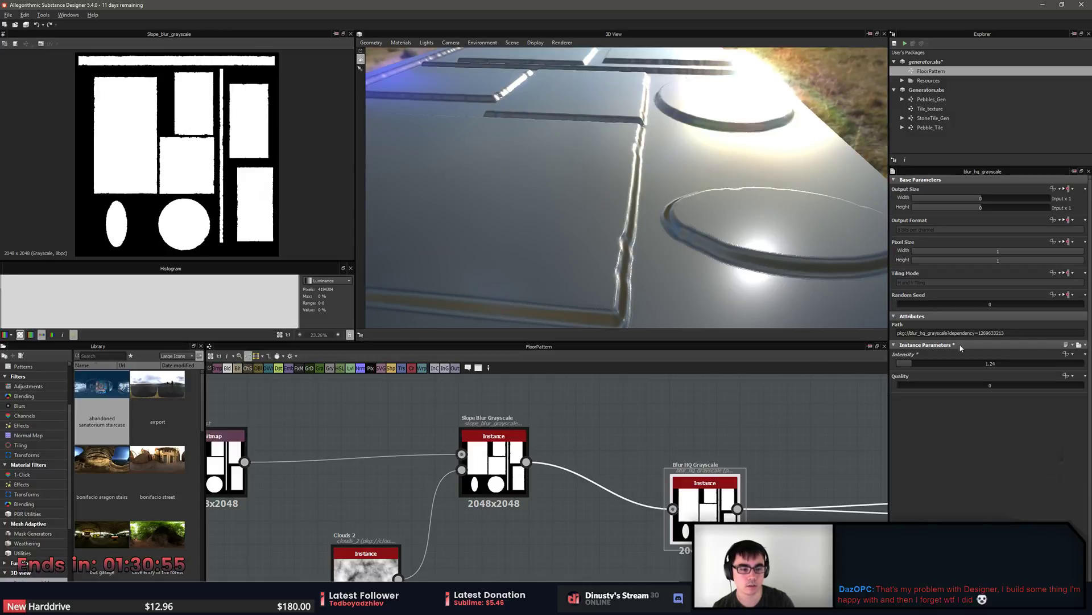
{"action": "left_click_drag", "start_coordinate": [909, 366], "coordinate": [901, 364]}
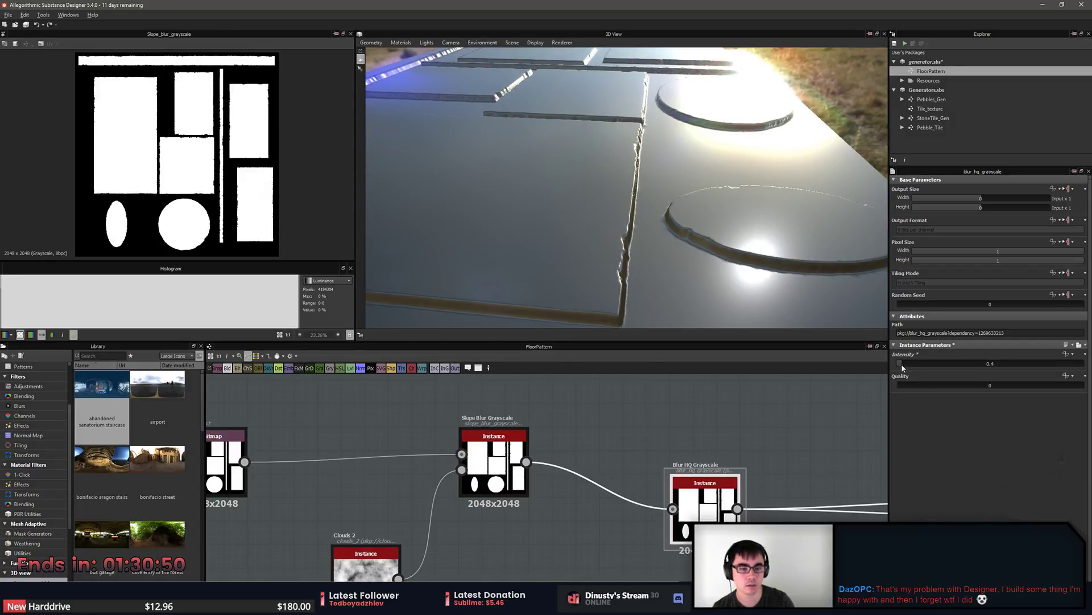
{"action": "scroll", "coordinate": [720, 403], "scroll_direction": "up", "scroll_amount": 2}
{"action": "double_click", "coordinate": [625, 484]}
{"action": "scroll", "coordinate": [228, 162], "scroll_direction": "up", "scroll_amount": 8}
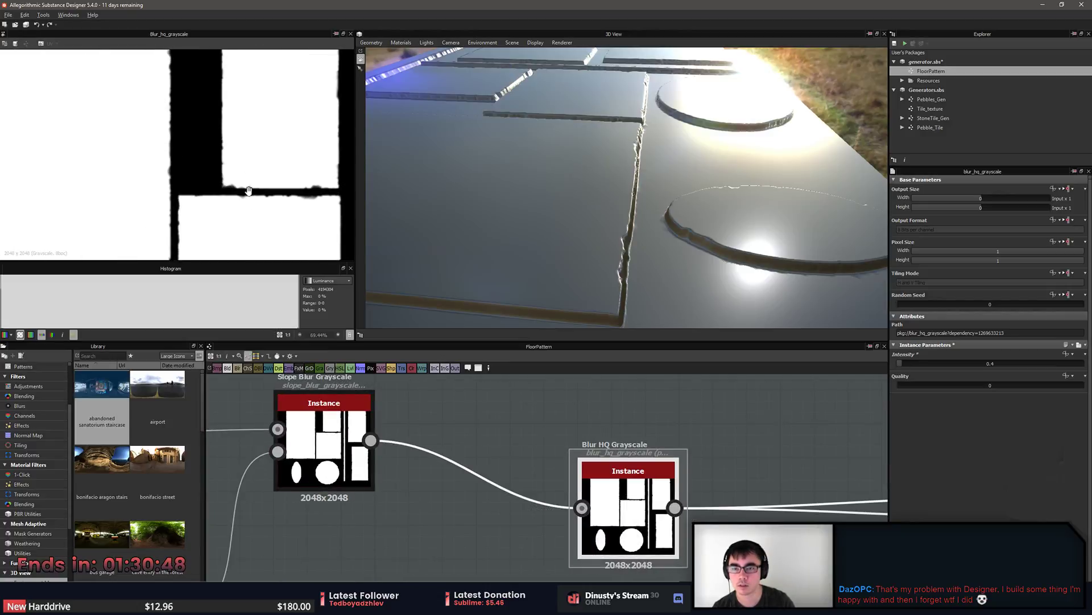
Set the output size of the Clouds 2 node to Parent x 2.
{"action": "middle_click_drag", "start_coordinate": [687, 439], "coordinate": [837, 446]}
{"action": "scroll", "coordinate": [838, 447], "scroll_direction": "down", "scroll_amount": 1}
{"action": "middle_click_drag", "start_coordinate": [654, 446], "coordinate": [785, 375]}
{"action": "scroll", "coordinate": [738, 445], "scroll_direction": "down", "scroll_amount": 1}
{"action": "left_click", "coordinate": [535, 505]}
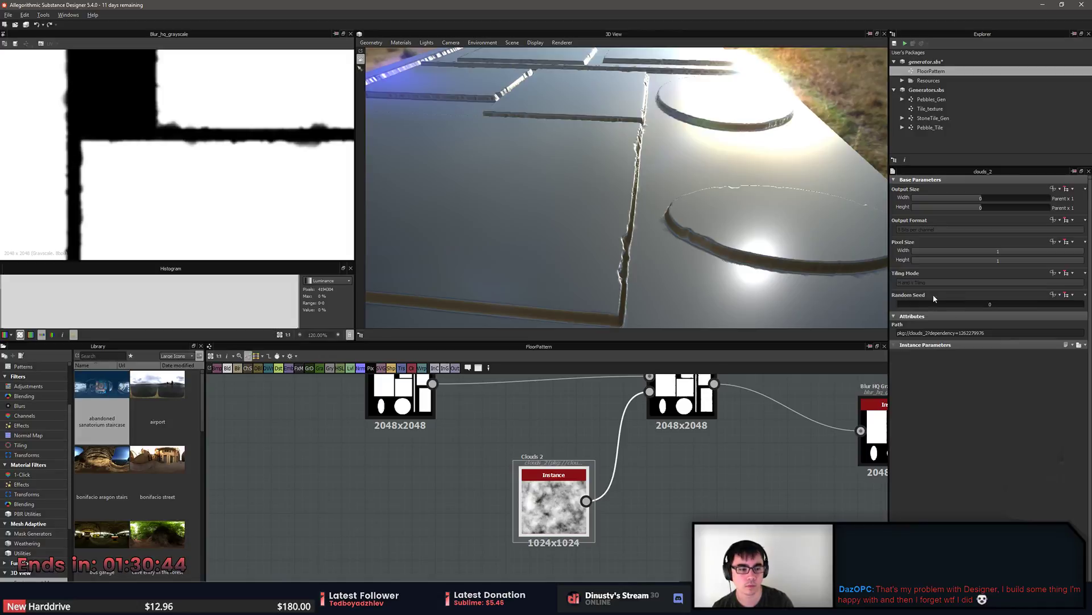
{"action": "left_click", "coordinate": [988, 207]}
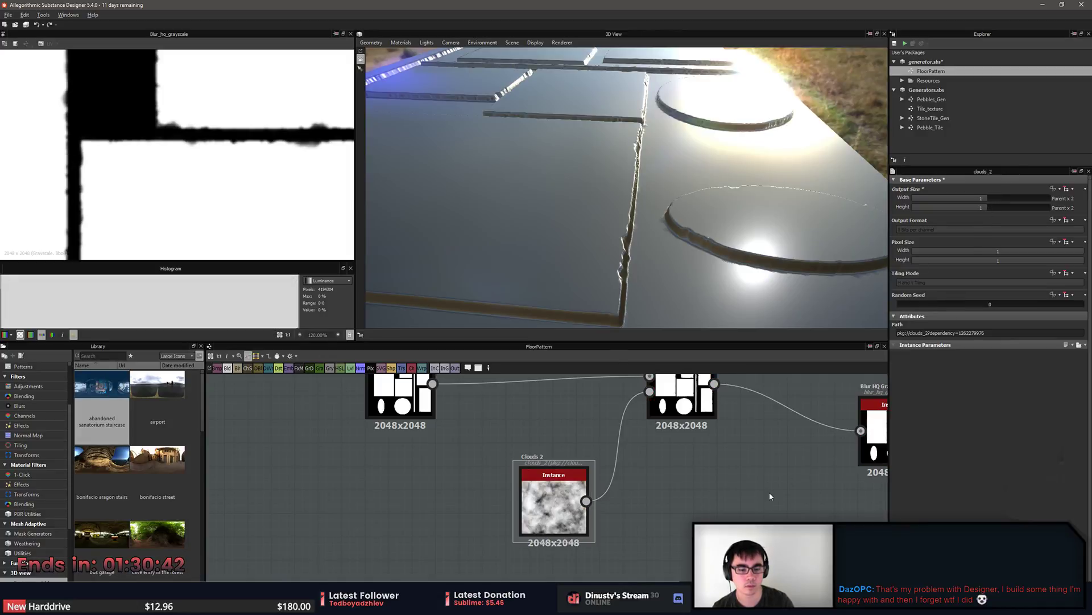
Examine the roughened shape edges in the 3D preview and the full FloorPattern node chain.
{"action": "middle_click_drag", "start_coordinate": [618, 482], "coordinate": [495, 540]}
{"action": "left_click_drag", "start_coordinate": [637, 241], "coordinate": [605, 234]}
{"action": "middle_click_drag", "start_coordinate": [657, 431], "coordinate": [504, 448]}
{"action": "scroll", "coordinate": [638, 456], "scroll_direction": "down", "scroll_amount": 1}
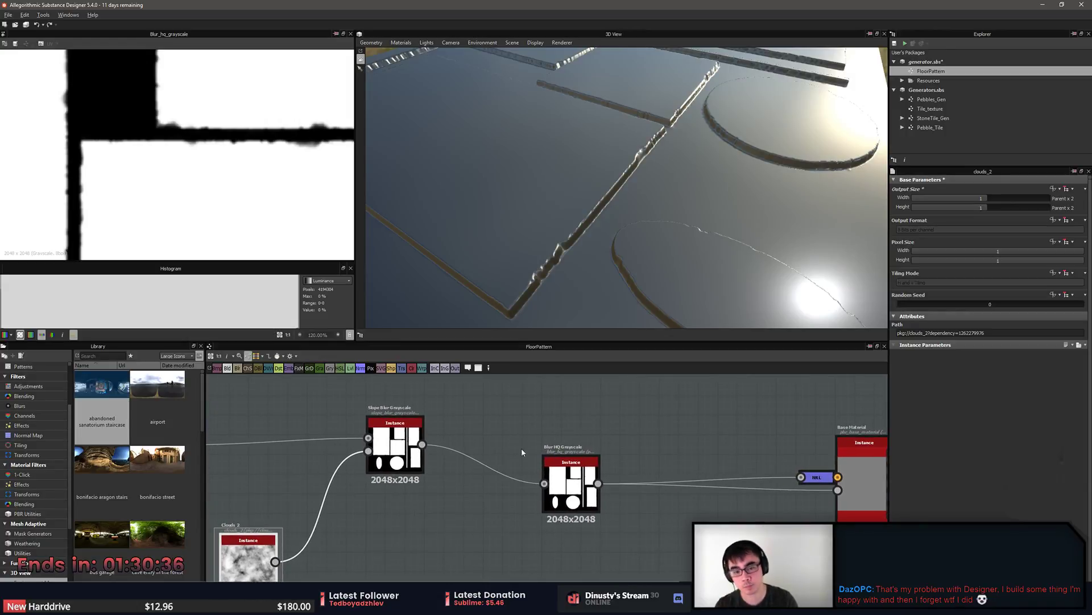
{"action": "middle_click_drag", "start_coordinate": [464, 442], "coordinate": [527, 423]}
{"action": "left_click", "coordinate": [529, 427]}
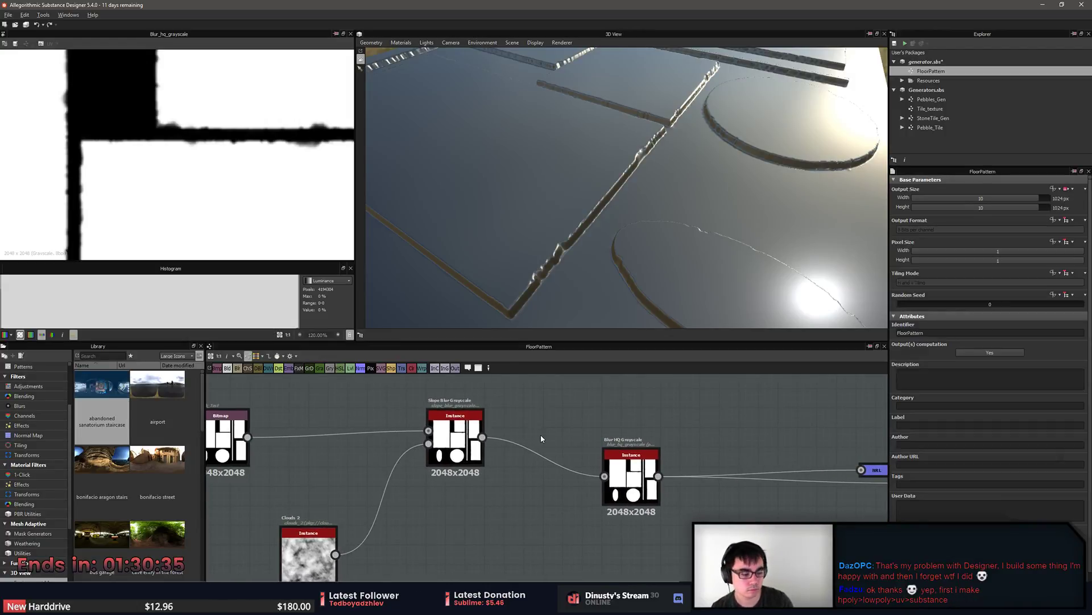
{"action": "middle_click_drag", "start_coordinate": [576, 463], "coordinate": [555, 459]}
{"action": "scroll", "coordinate": [555, 459], "scroll_direction": "down", "scroll_amount": 1}
{"action": "middle_click_drag", "start_coordinate": [630, 503], "coordinate": [647, 507]}
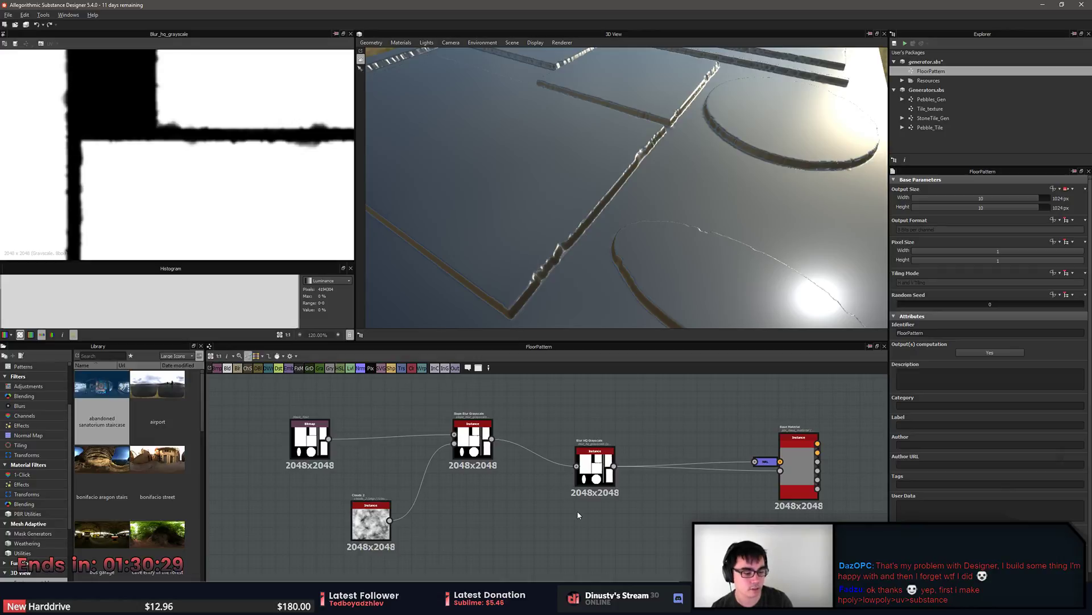
{"action": "middle_click_drag", "start_coordinate": [597, 512], "coordinate": [595, 512]}
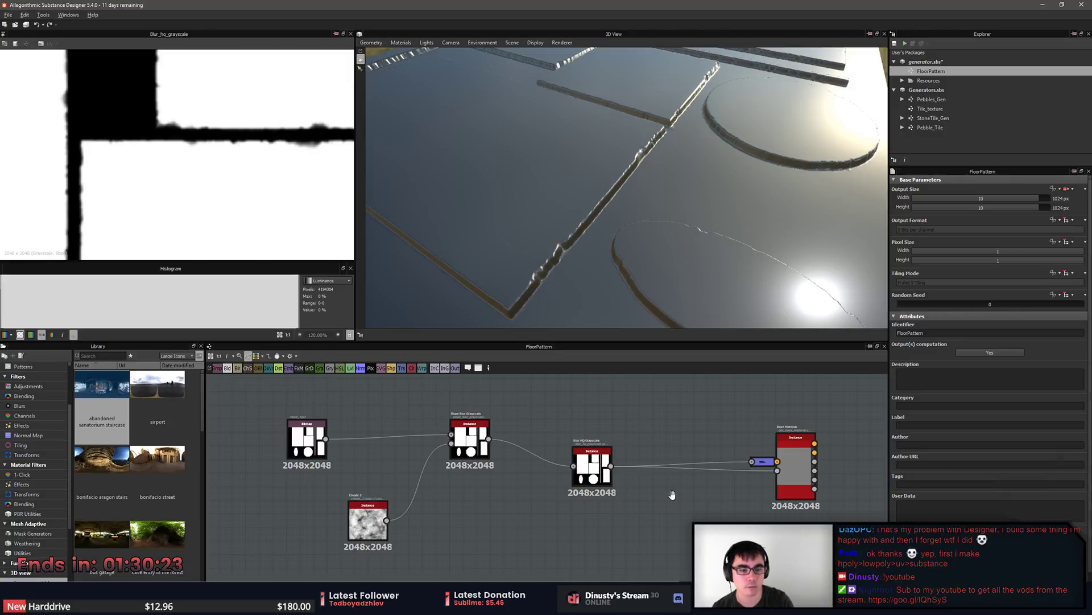
{"action": "scroll", "coordinate": [679, 495], "scroll_direction": "up", "scroll_amount": 1}
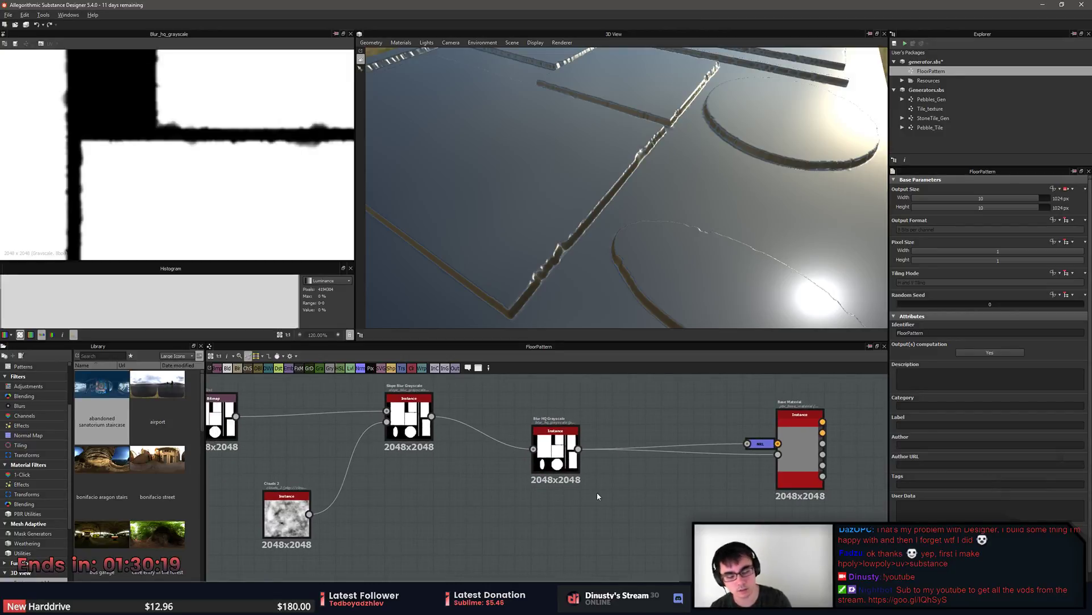
{"action": "middle_click_drag", "start_coordinate": [530, 513], "coordinate": [517, 507]}
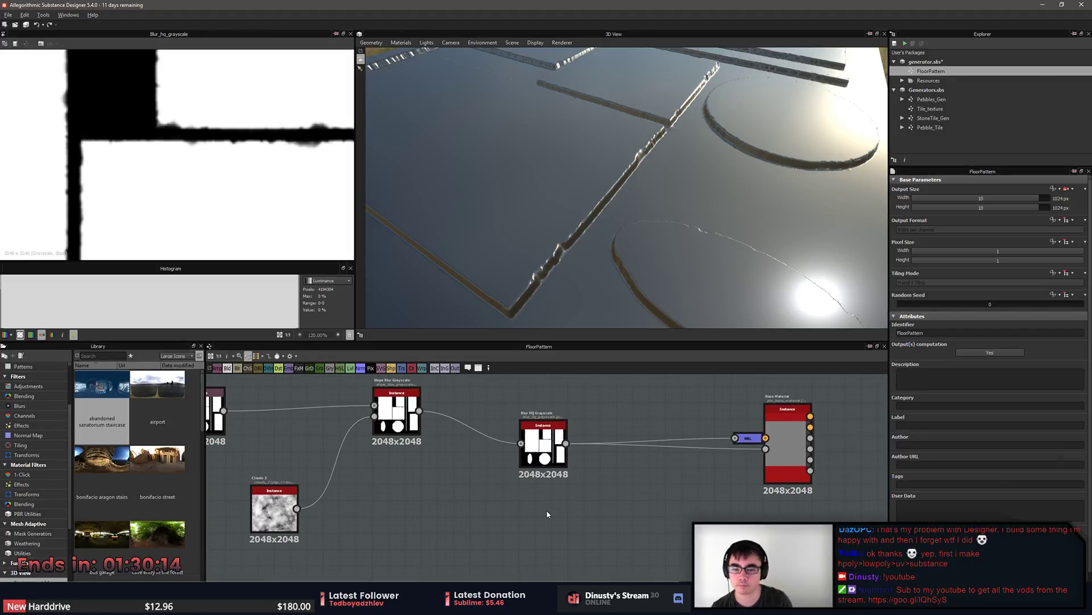
{"action": "middle_click_drag", "start_coordinate": [534, 516], "coordinate": [507, 517]}
{"action": "scroll", "coordinate": [533, 511], "scroll_direction": "up", "scroll_amount": 3}
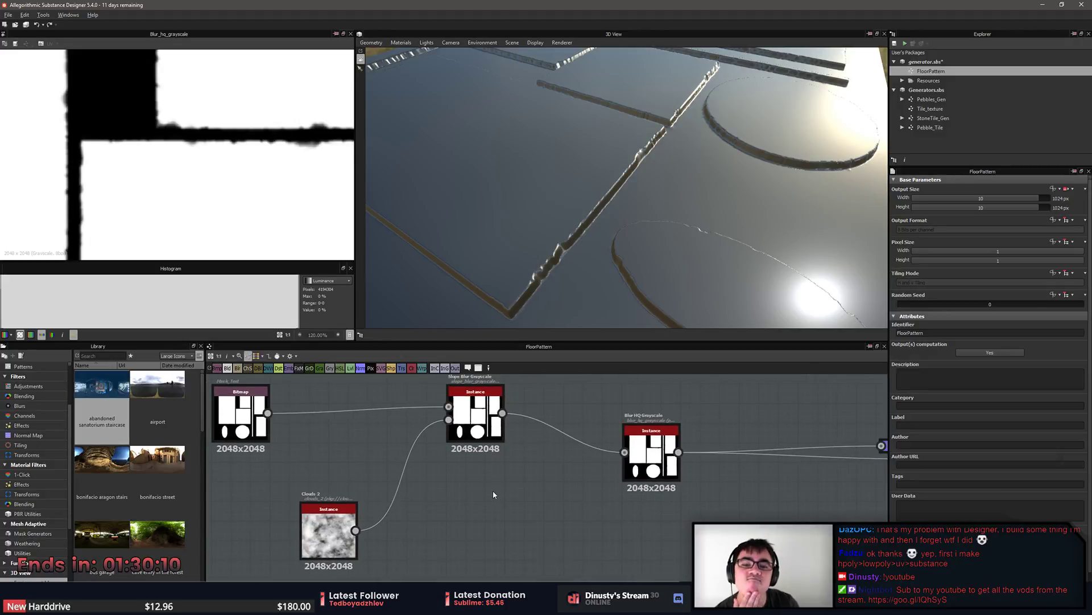
Try a Gradient (Dynamic) node beside Clouds 2 in the FloorPattern graph and delete it.
{"action": "right_click", "coordinate": [494, 520]}
{"action": "left_click", "coordinate": [407, 515]}
{"action": "key", "text": "space"}
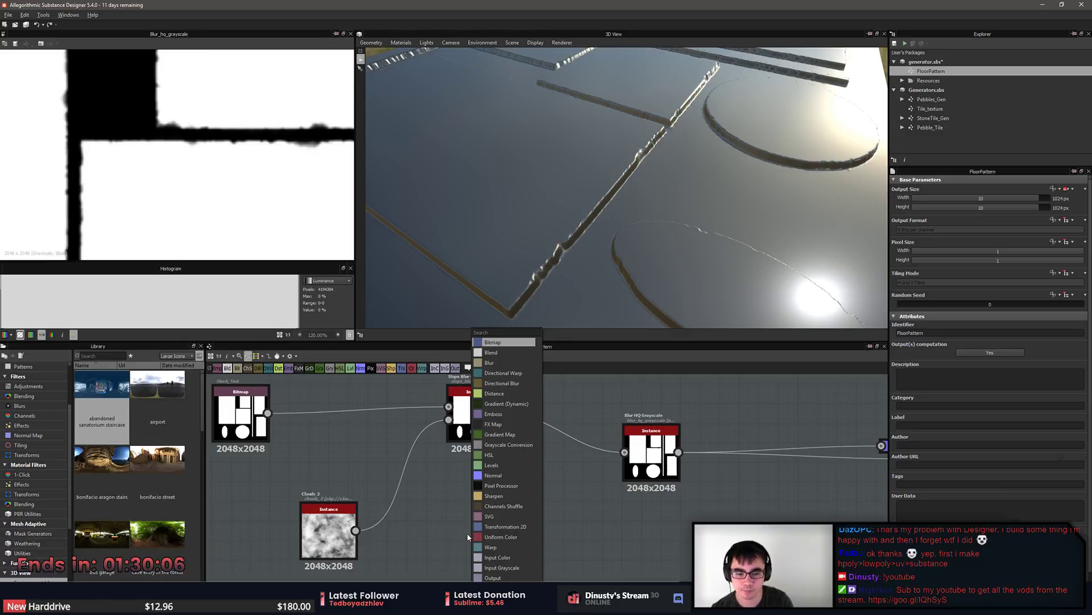
{"action": "type", "text": "gra"}
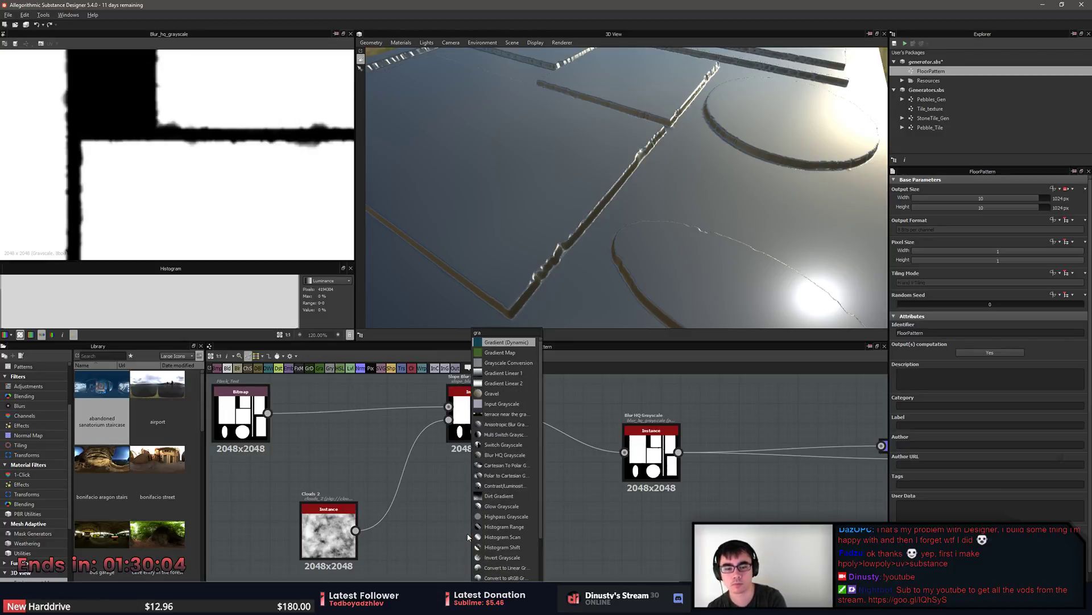
{"action": "key", "text": "Return"}
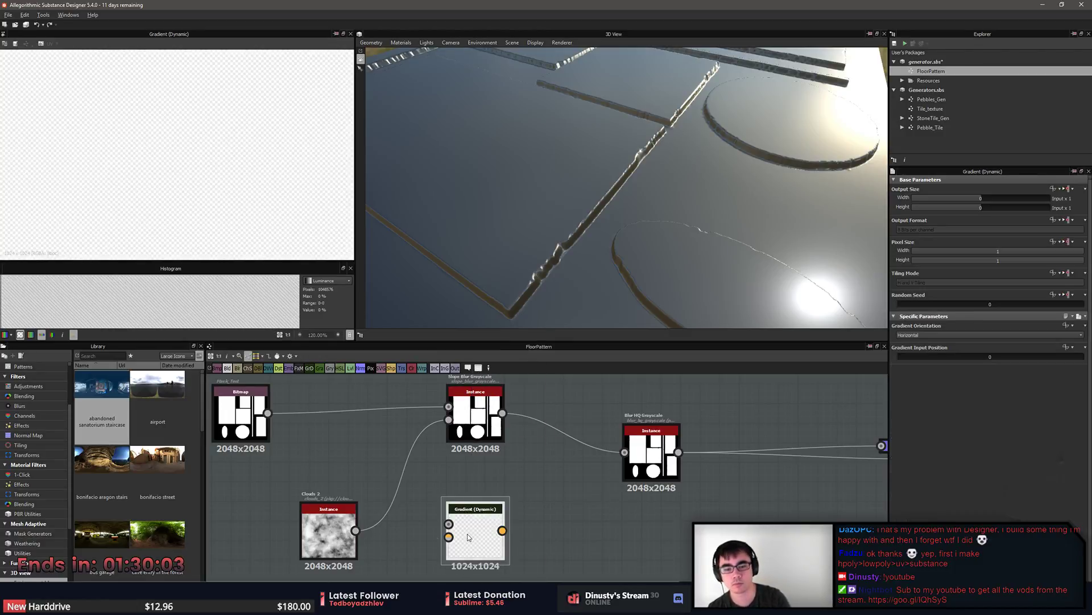
{"action": "middle_click_drag", "start_coordinate": [486, 512], "coordinate": [559, 550]}
{"action": "scroll", "coordinate": [610, 534], "scroll_direction": "down", "scroll_amount": 1}
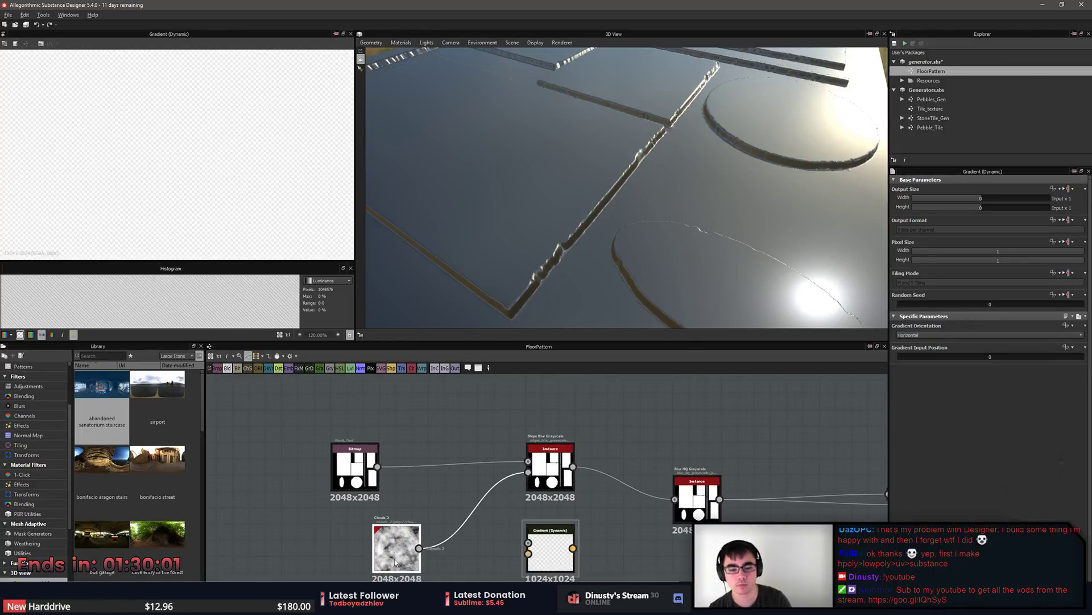
{"action": "left_click", "coordinate": [483, 542]}
{"action": "left_click", "coordinate": [538, 548]}
{"action": "key", "text": "Delete"}
Try a Gradient Map node below the Slope Blur Grayscale node and delete it.
{"action": "key", "text": "space"}
{"action": "type", "text": "grd"}
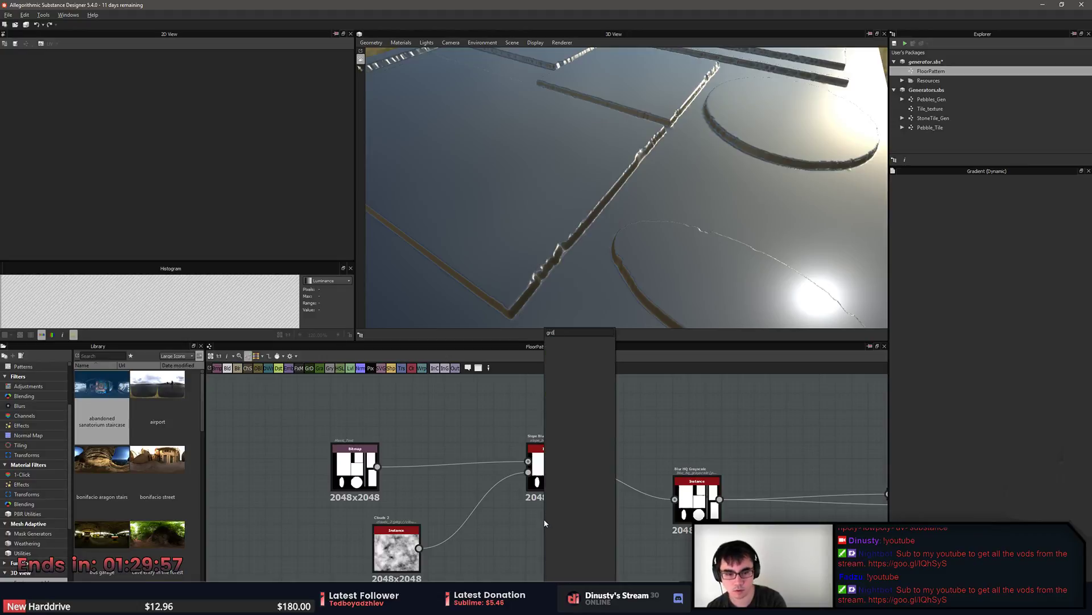
{"action": "key", "text": "BackSpace"}
{"action": "key", "text": "Down"}
{"action": "key", "text": "Down"}
{"action": "key", "text": "Down"}
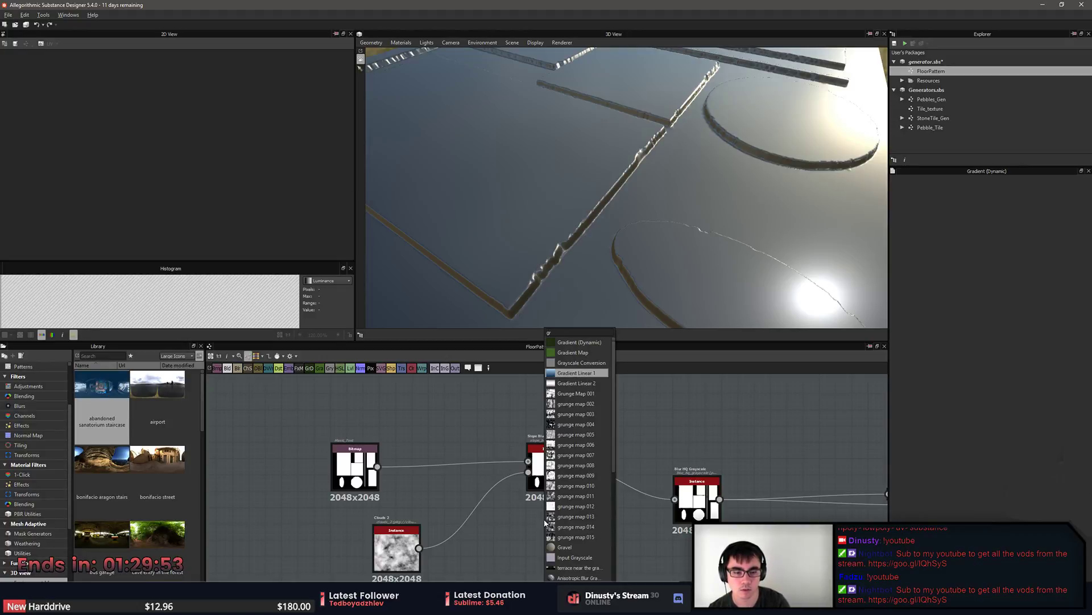
{"action": "key", "text": "Up"}
{"action": "key", "text": "Up"}
{"action": "key", "text": "Return"}
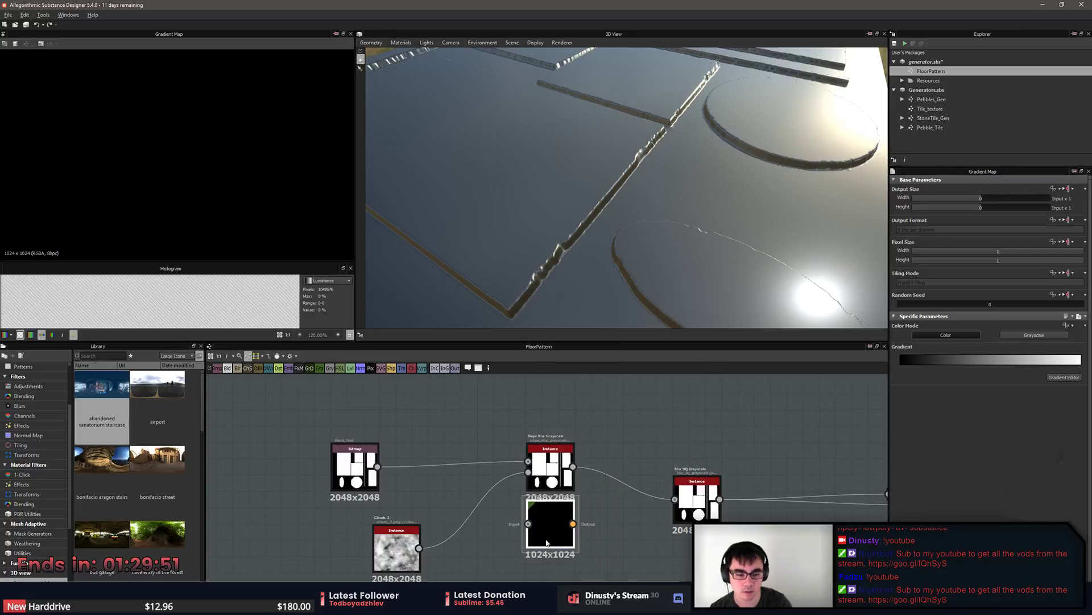
{"action": "scroll", "coordinate": [207, 205], "scroll_direction": "down", "scroll_amount": 3}
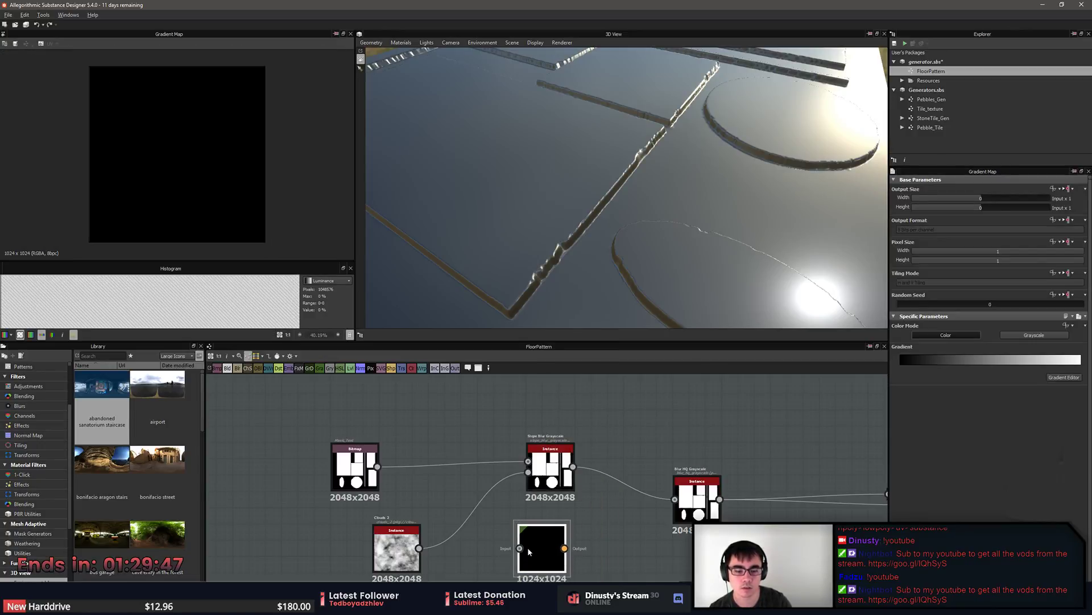
{"action": "key", "text": "Delete"}
Add a Gradient Linear 1 node to the graph below the Slope Blur Grayscale node.
{"action": "key", "text": "space"}
{"action": "type", "text": "gr"}
{"action": "key", "text": "Down"}
{"action": "key", "text": "Down"}
{"action": "key", "text": "Down"}
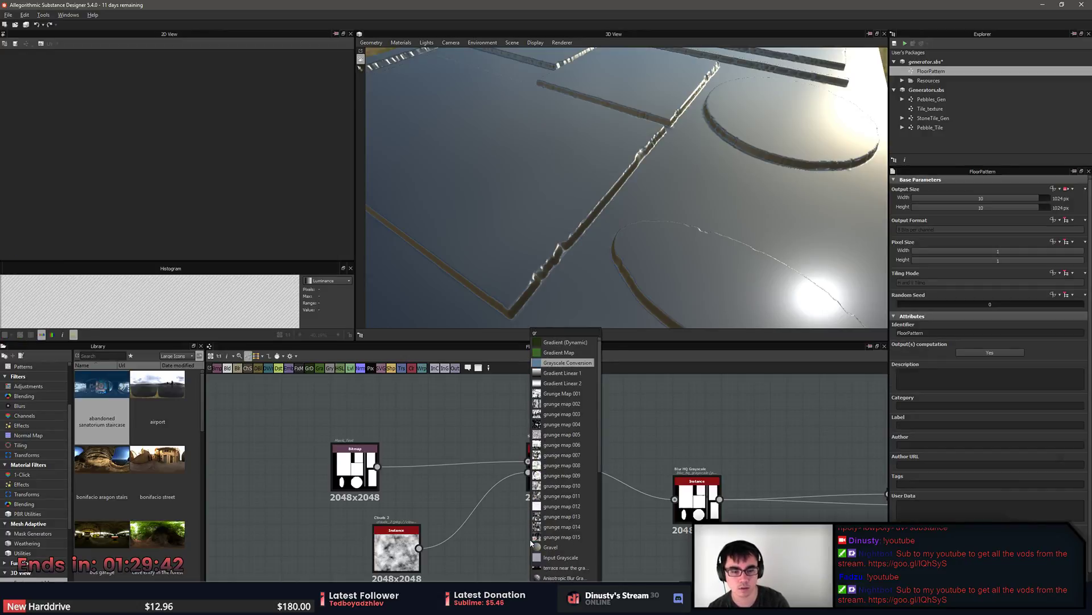
{"action": "key", "text": "Return"}
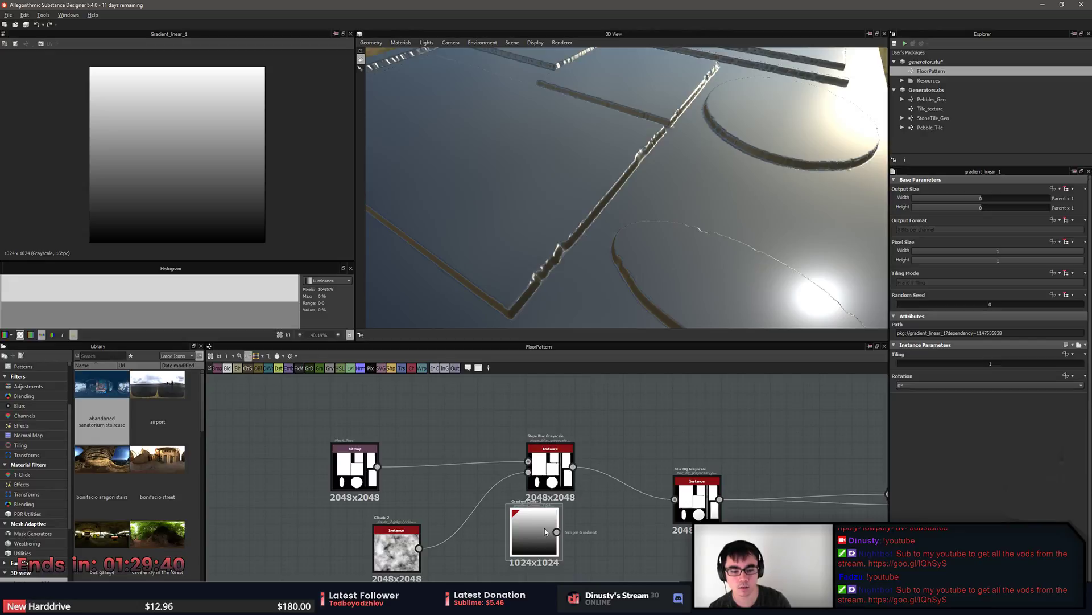
Create a Blend node from the Gradient Linear 1 output, feeding its Background input, and space the two nodes apart.
{"action": "scroll", "coordinate": [520, 547], "scroll_direction": "up", "scroll_amount": 2}
{"action": "left_click_drag", "start_coordinate": [556, 530], "coordinate": [619, 541]}
{"action": "middle_click_drag", "start_coordinate": [619, 541], "coordinate": [535, 538]}
{"action": "left_click_drag", "start_coordinate": [553, 524], "coordinate": [598, 512]}
{"action": "left_click", "coordinate": [563, 273]}
{"action": "middle_click_drag", "start_coordinate": [557, 517], "coordinate": [539, 520]}
{"action": "left_click_drag", "start_coordinate": [515, 529], "coordinate": [452, 548]}
{"action": "left_click_drag", "start_coordinate": [603, 523], "coordinate": [550, 481]}
Connect the Slope Blur Grayscale output to the Blend node's Foreground and place both Blend and Gradient Linear 1 near the main chain.
{"action": "middle_click_drag", "start_coordinate": [450, 401], "coordinate": [525, 424]}
{"action": "left_click_drag", "start_coordinate": [525, 424], "coordinate": [448, 405]}
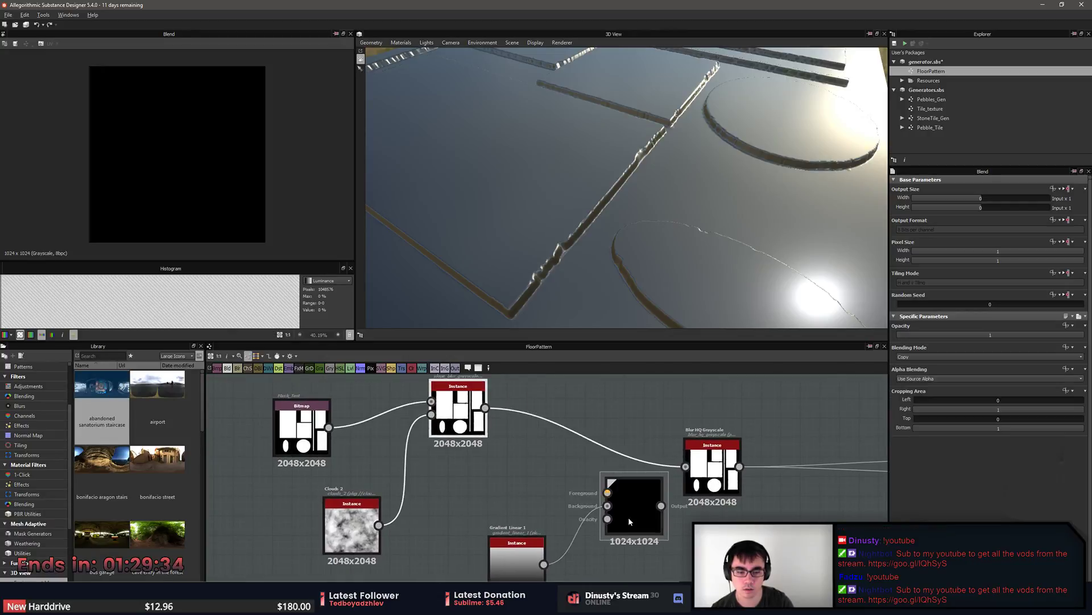
{"action": "left_click_drag", "start_coordinate": [633, 506], "coordinate": [613, 467]}
{"action": "left_click_drag", "start_coordinate": [484, 408], "coordinate": [588, 455]}
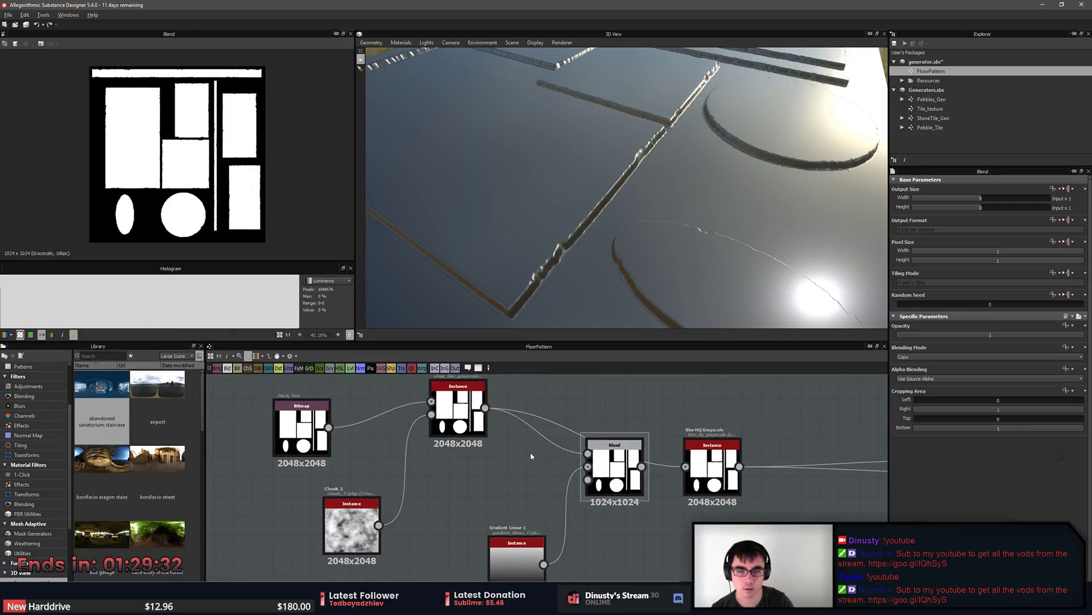
{"action": "middle_click_drag", "start_coordinate": [594, 538], "coordinate": [590, 552]}
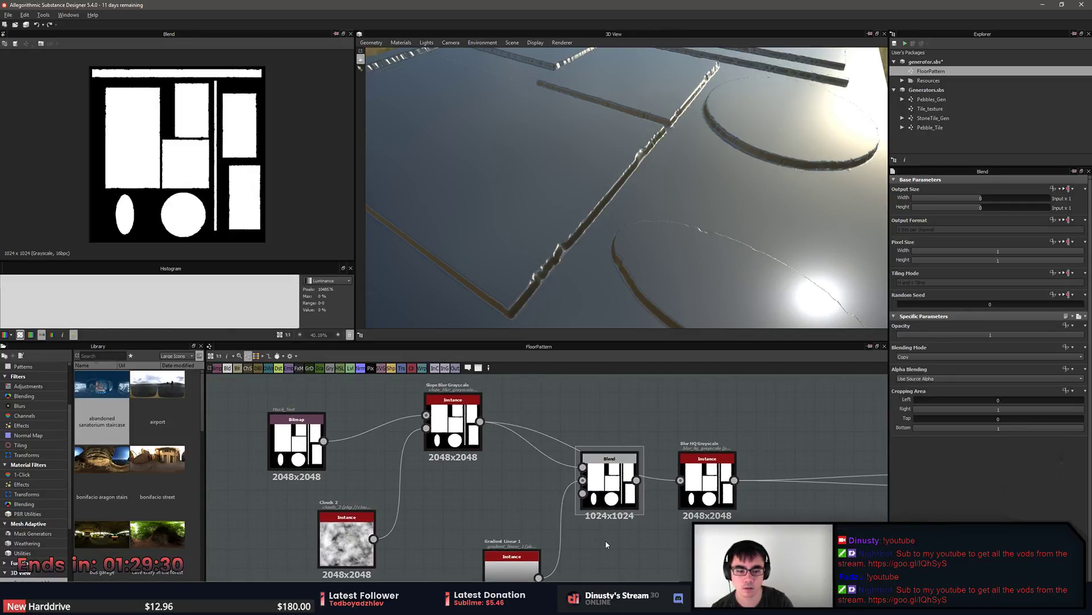
{"action": "left_click_drag", "start_coordinate": [512, 564], "coordinate": [492, 524]}
{"action": "left_click", "coordinate": [610, 566]}
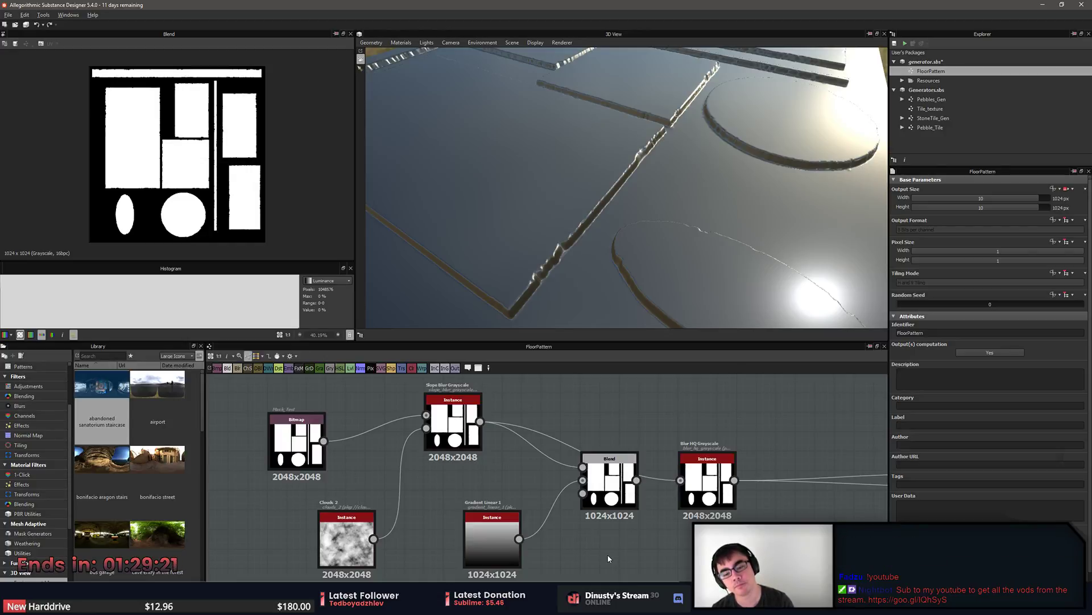
Reposition the Slope Blur Grayscale node and move the shape-mask Bitmap node above it.
{"action": "scroll", "coordinate": [408, 518], "scroll_direction": "down", "scroll_amount": 1}
{"action": "scroll", "coordinate": [408, 519], "scroll_direction": "down", "scroll_amount": 3}
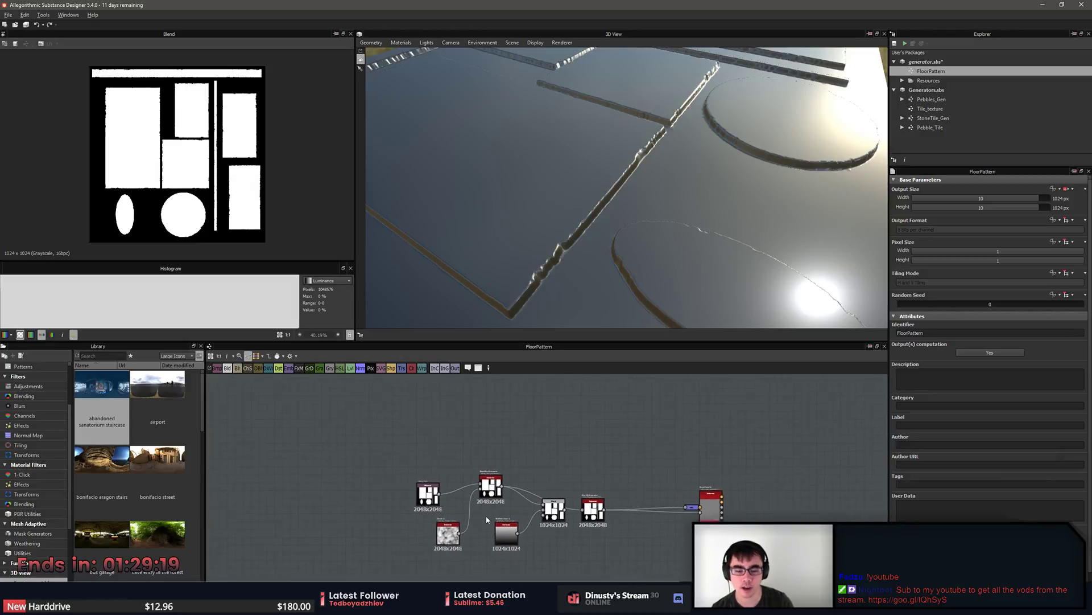
{"action": "scroll", "coordinate": [488, 467], "scroll_direction": "up", "scroll_amount": 2}
{"action": "left_click_drag", "start_coordinate": [488, 466], "coordinate": [475, 480]}
{"action": "middle_click_drag", "start_coordinate": [474, 481], "coordinate": [522, 511]}
{"action": "scroll", "coordinate": [521, 511], "scroll_direction": "up", "scroll_amount": 1}
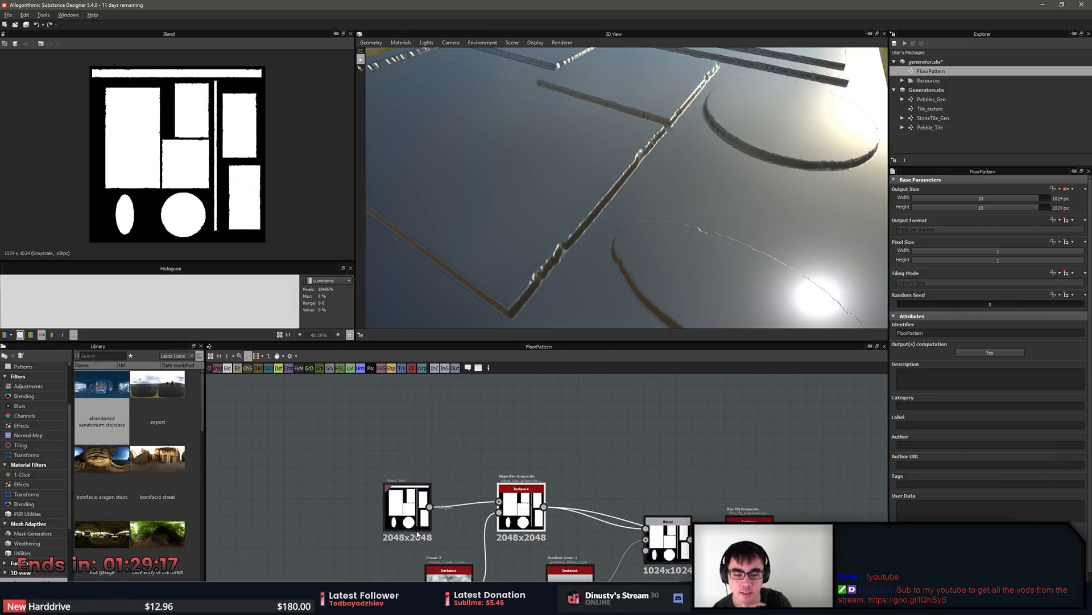
{"action": "left_click_drag", "start_coordinate": [408, 507], "coordinate": [381, 458]}
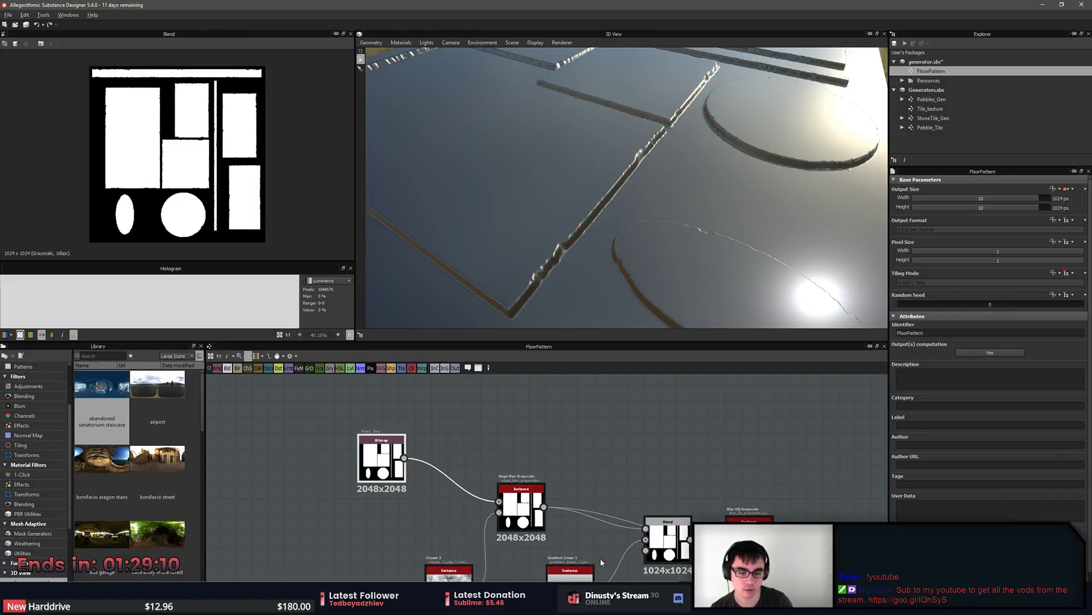
Move the Blend and Gradient Linear 1 nodes below the line between Slope Blur Grayscale and Blur HQ Grayscale.
{"action": "middle_click_drag", "start_coordinate": [603, 541], "coordinate": [556, 520]}
{"action": "left_click_drag", "start_coordinate": [638, 531], "coordinate": [615, 570]}
{"action": "middle_click_drag", "start_coordinate": [615, 570], "coordinate": [629, 522]}
{"action": "scroll", "coordinate": [662, 544], "scroll_direction": "down", "scroll_amount": 1}
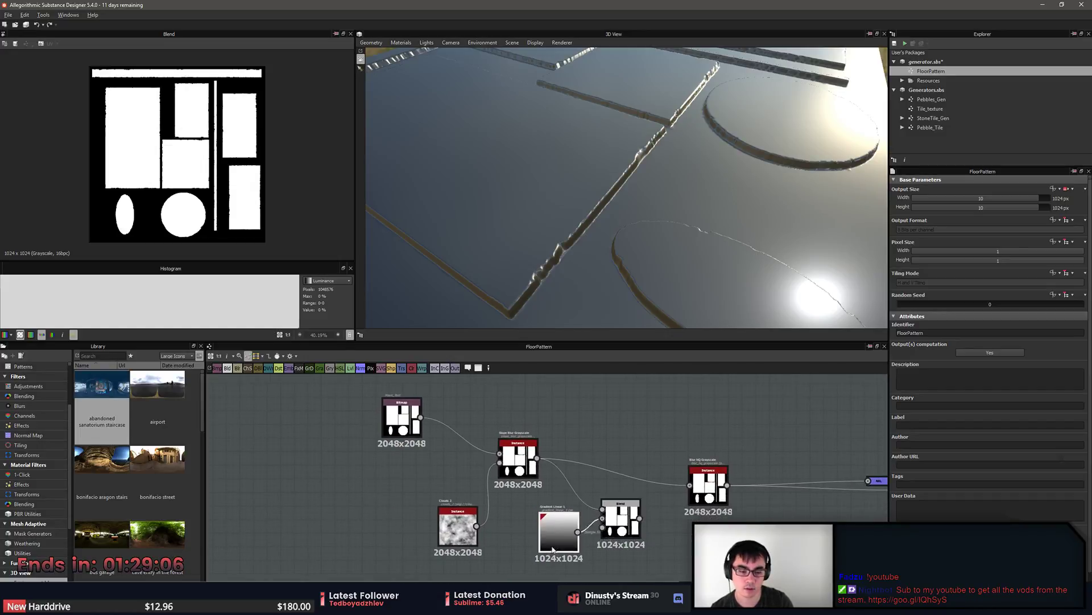
{"action": "left_click_drag", "start_coordinate": [561, 526], "coordinate": [547, 551]}
{"action": "left_click", "coordinate": [622, 521]}
{"action": "middle_click_drag", "start_coordinate": [651, 563], "coordinate": [671, 579]}
{"action": "left_click_drag", "start_coordinate": [643, 532], "coordinate": [649, 550]}
{"action": "left_click_drag", "start_coordinate": [563, 555], "coordinate": [563, 569]}
{"action": "middle_click_drag", "start_coordinate": [555, 541], "coordinate": [506, 560]}
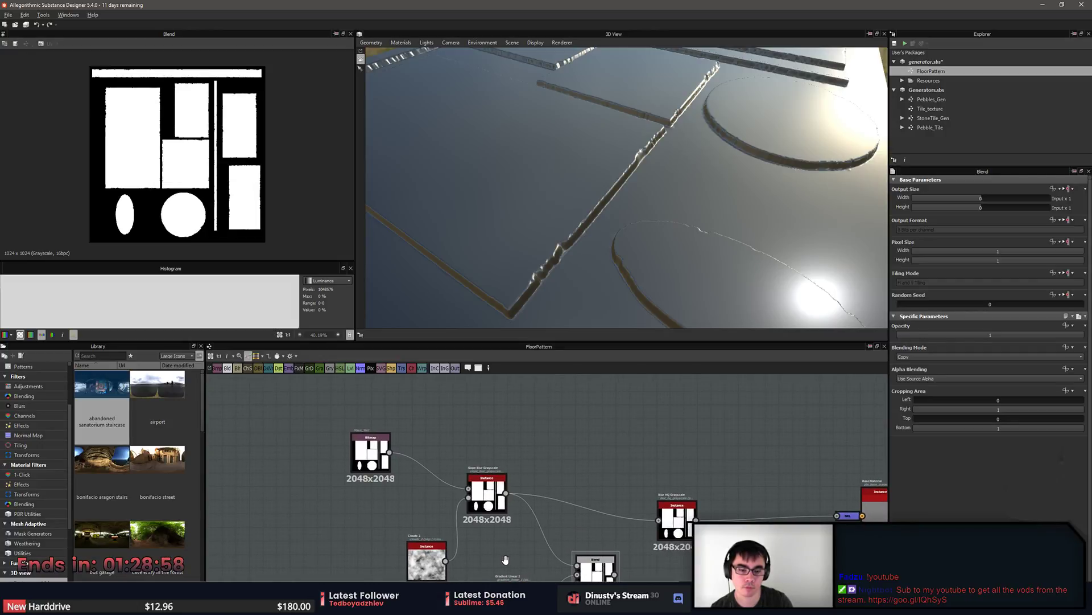
Spread the Clouds 2, Slope Blur Grayscale and Bitmap nodes away from the Blend node to free space in the graph.
{"action": "left_click_drag", "start_coordinate": [660, 205], "coordinate": [646, 184]}
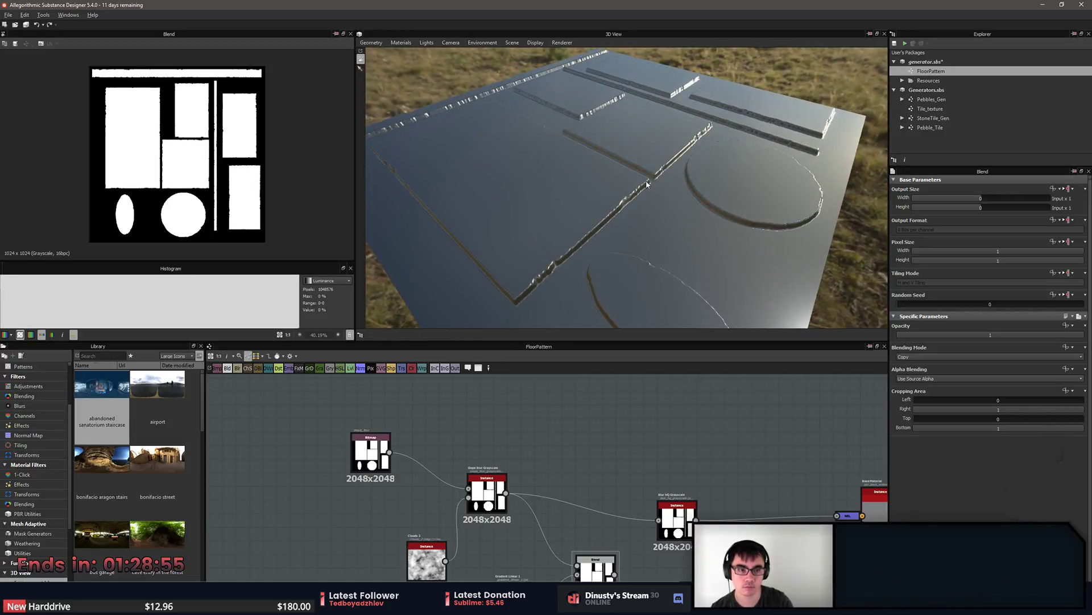
{"action": "middle_click_drag", "start_coordinate": [631, 437], "coordinate": [666, 445]}
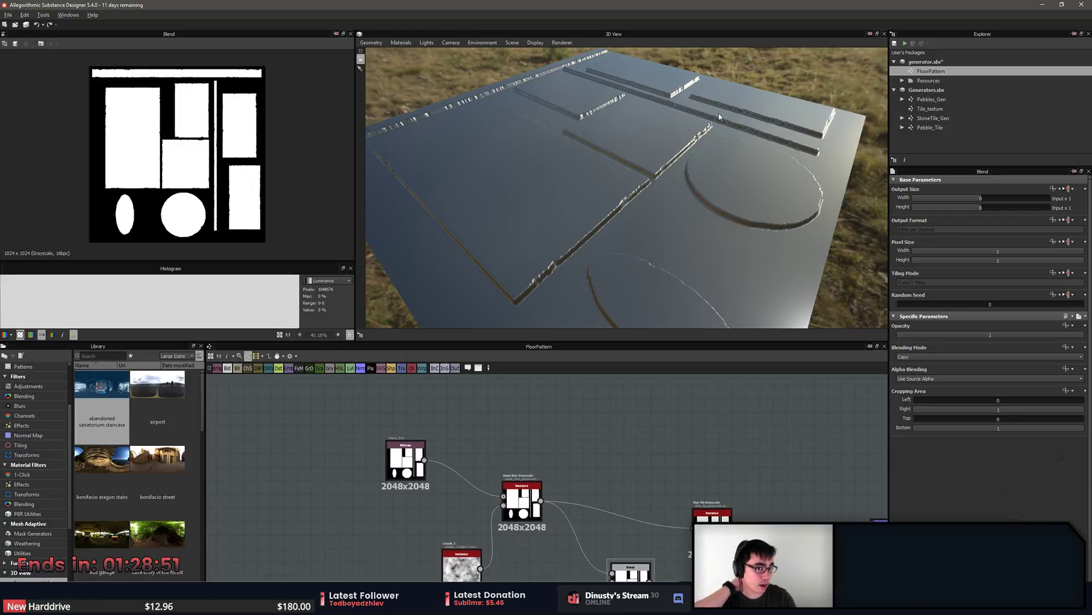
{"action": "scroll", "coordinate": [610, 504], "scroll_direction": "down", "scroll_amount": 3}
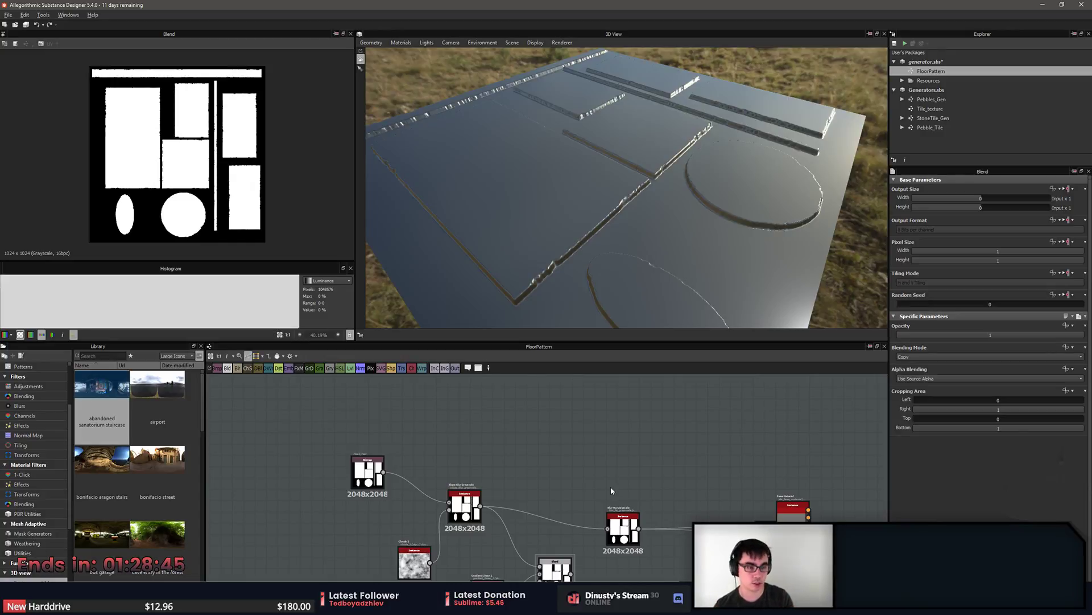
{"action": "scroll", "coordinate": [549, 504], "scroll_direction": "up", "scroll_amount": 3}
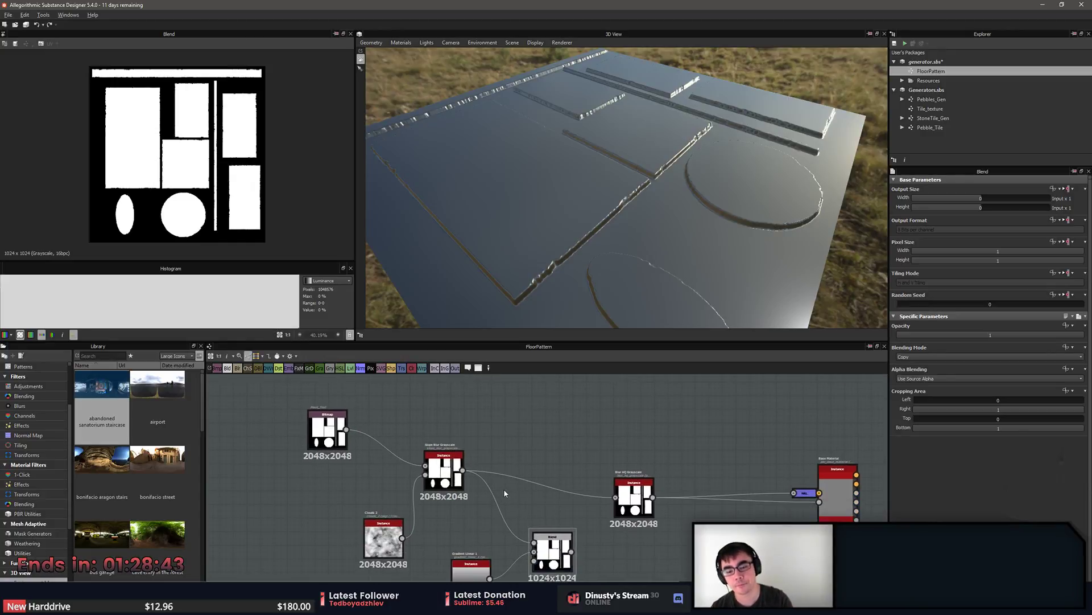
{"action": "middle_click_drag", "start_coordinate": [574, 530], "coordinate": [552, 501]}
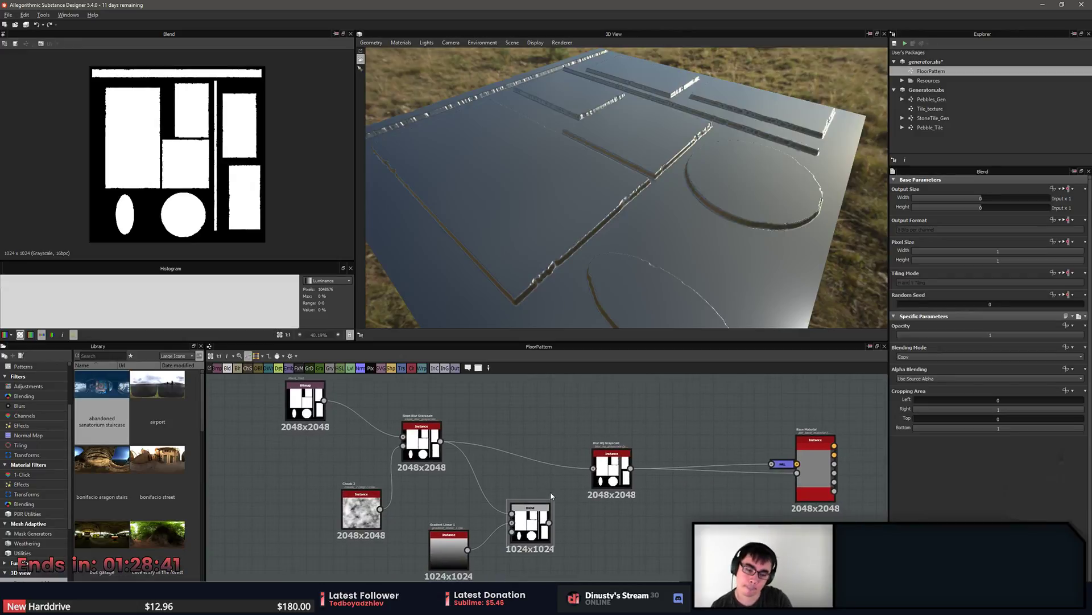
{"action": "middle_click_drag", "start_coordinate": [481, 473], "coordinate": [500, 480]}
{"action": "left_click_drag", "start_coordinate": [380, 512], "coordinate": [311, 540]}
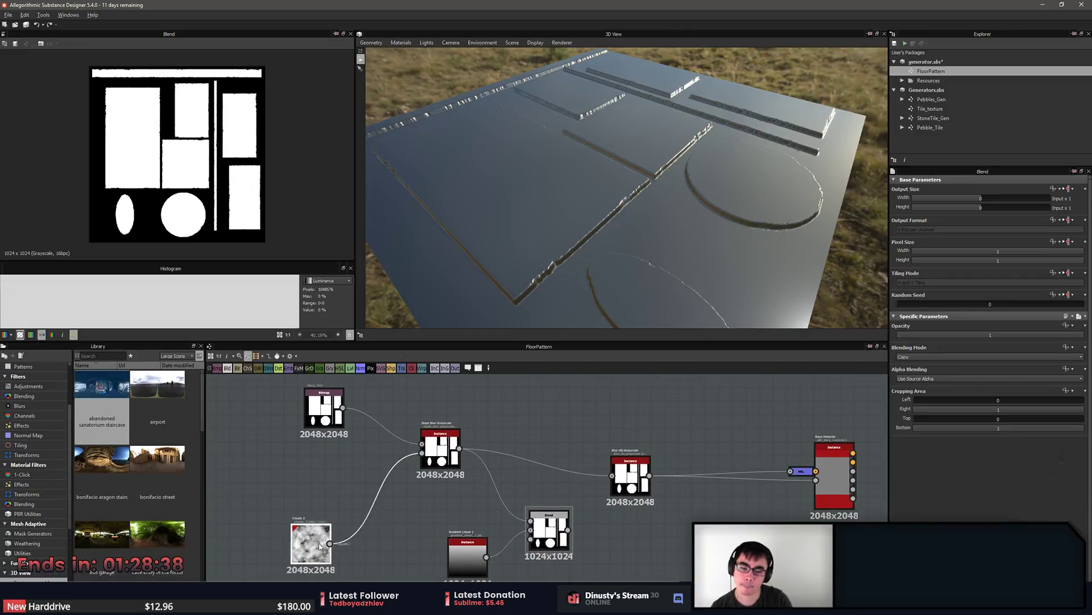
{"action": "left_click_drag", "start_coordinate": [439, 446], "coordinate": [412, 460]}
{"action": "left_click_drag", "start_coordinate": [325, 410], "coordinate": [305, 424]}
{"action": "left_click_drag", "start_coordinate": [400, 465], "coordinate": [367, 450]}
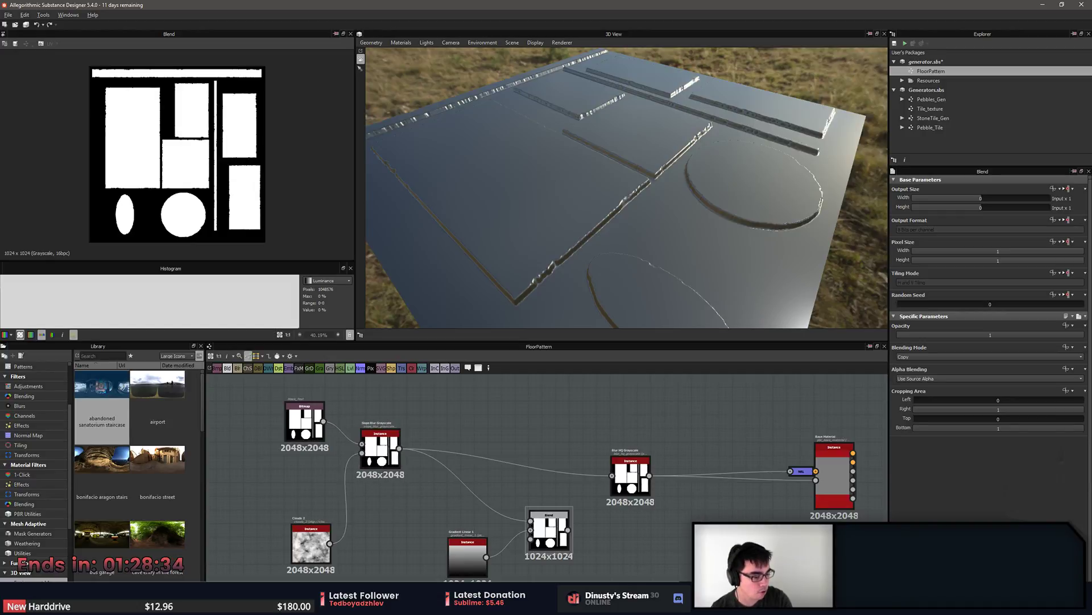
{"action": "key", "text": "ctrl+n"}
{"action": "key", "text": "ctrl+w"}
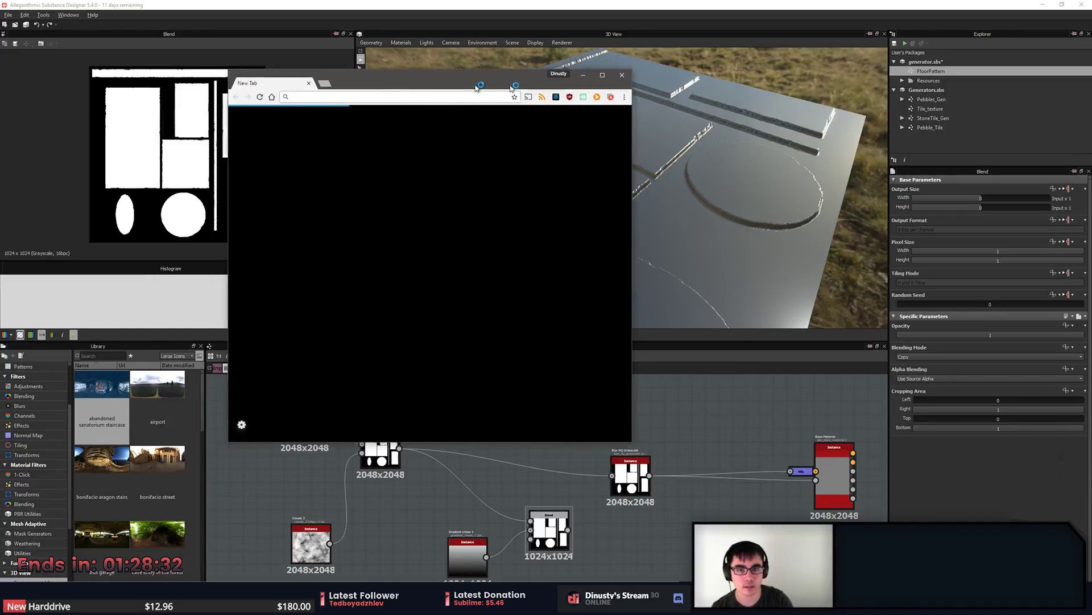
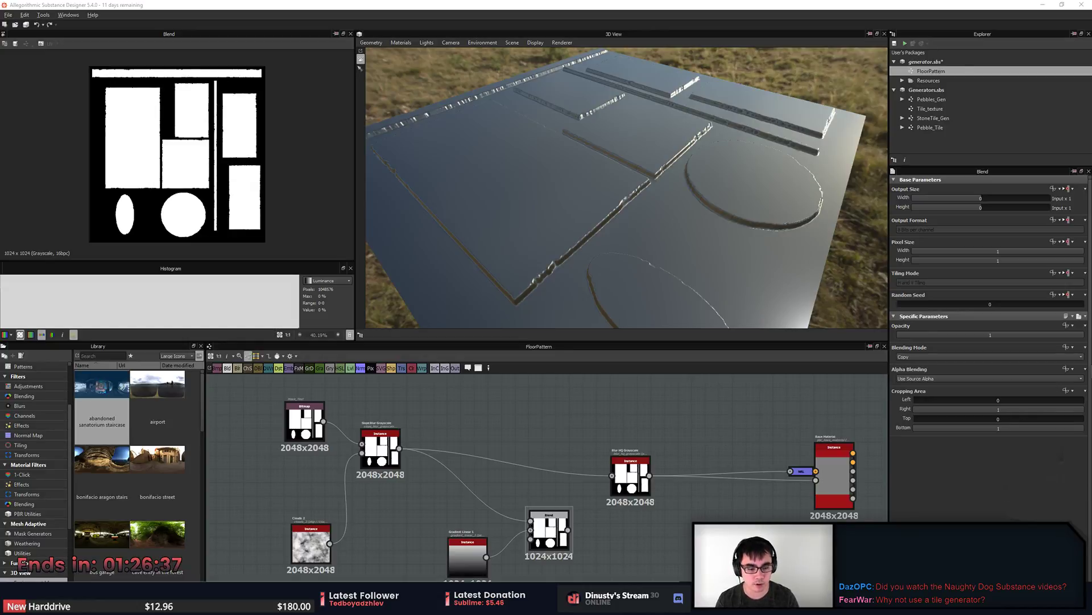
Switch past the Photoshop shape mask to Unreal Editor and examine the level's floor layout from above.
{"action": "key", "text": "alt+Tab"}
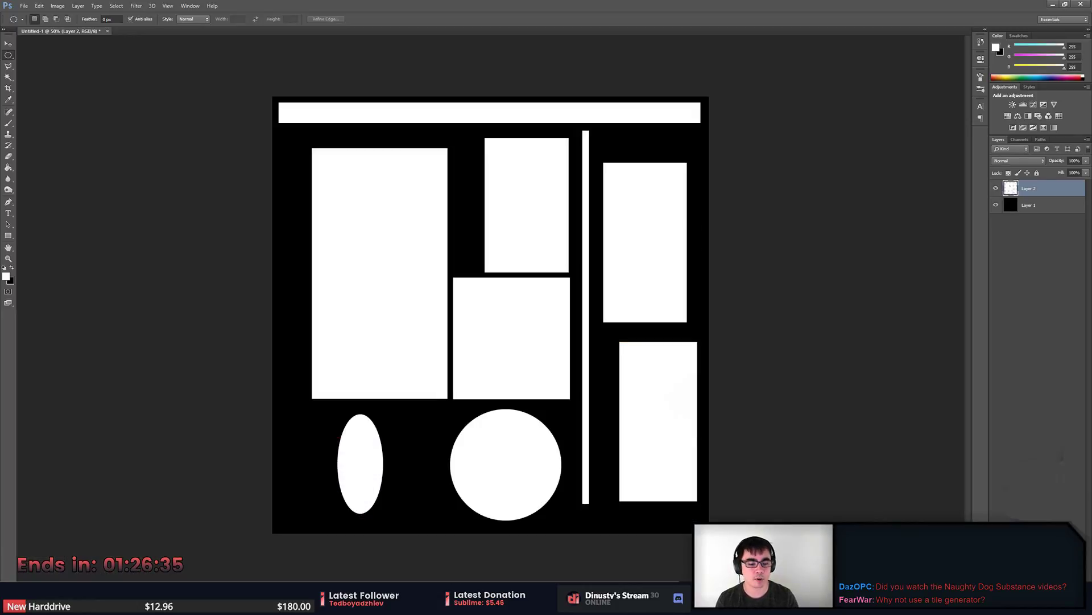
{"action": "key", "text": "alt+Tab"}
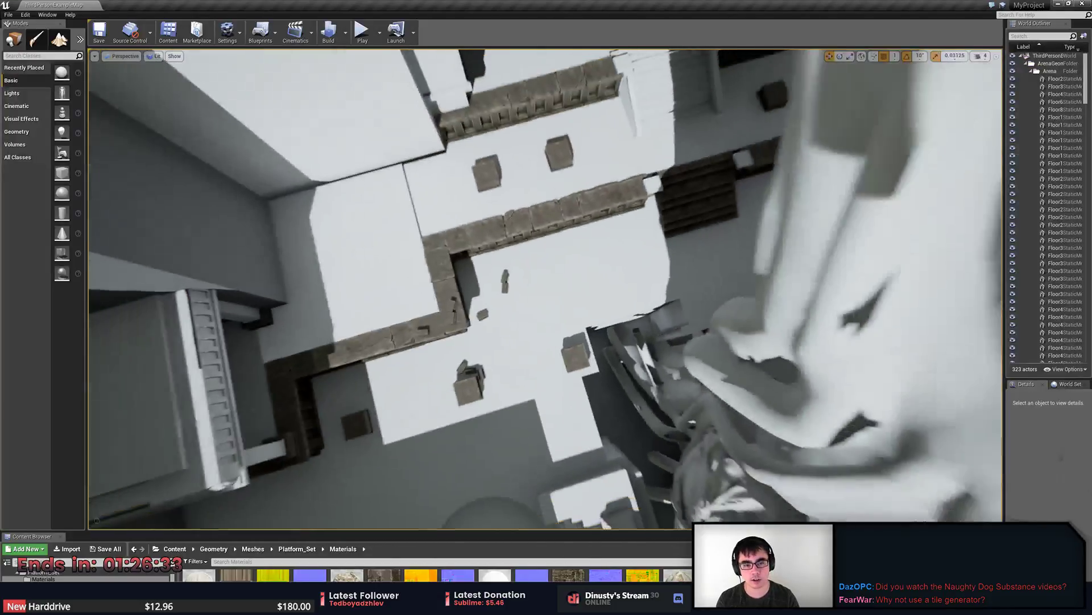
{"action": "scroll", "coordinate": [1036, 64], "scroll_direction": "down", "scroll_amount": 10}
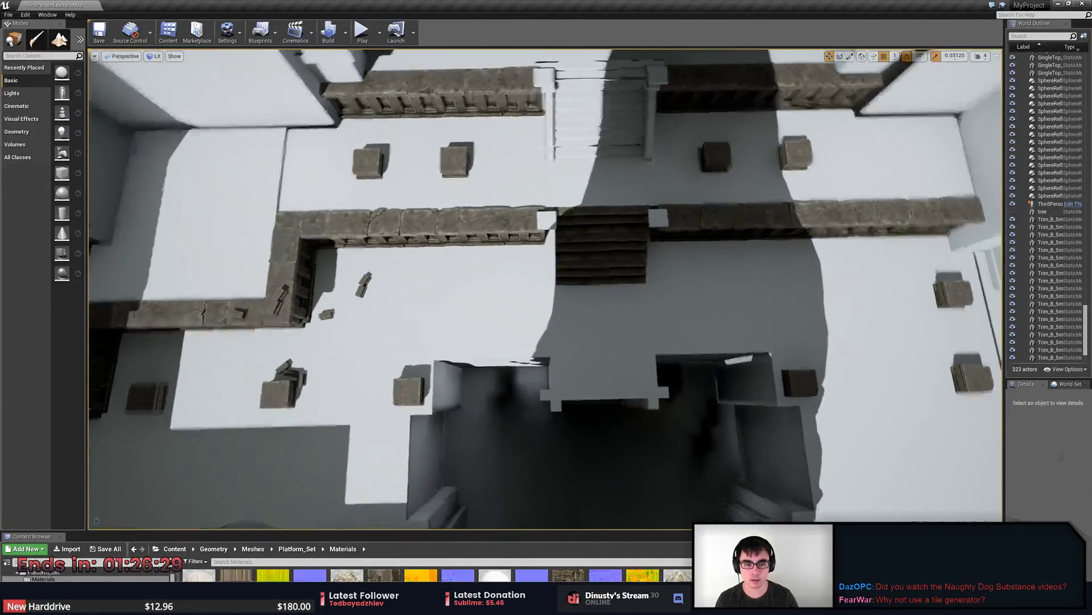
Frame the level's floor from above and capture a region screenshot of the viewport.
{"action": "right_click_drag", "start_coordinate": [545, 289], "coordinate": [566, 291]}
{"action": "key", "text": "Print"}
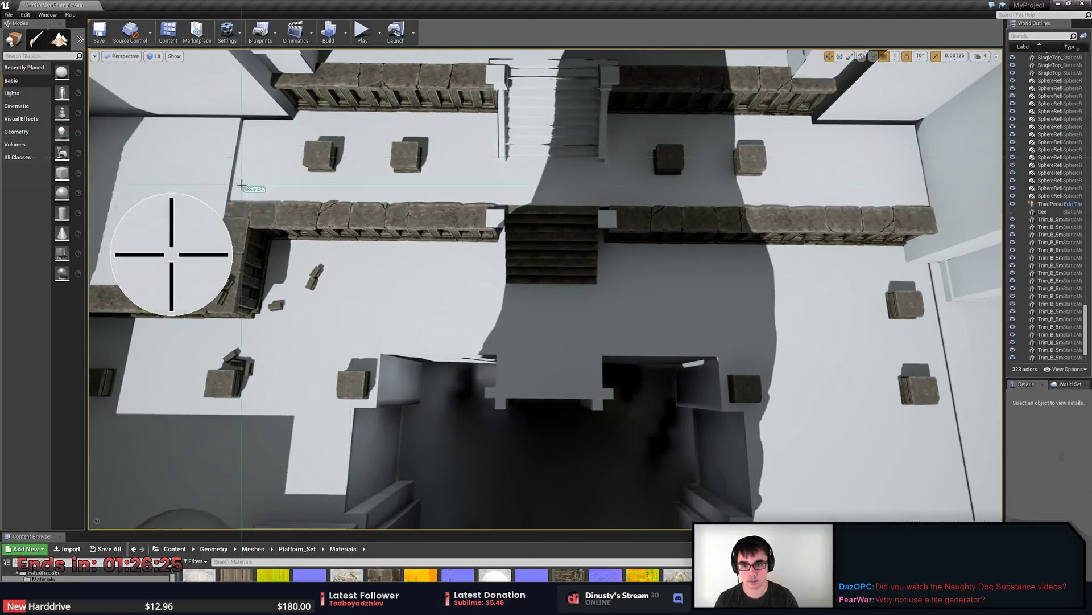
{"action": "left_click", "coordinate": [871, 417]}
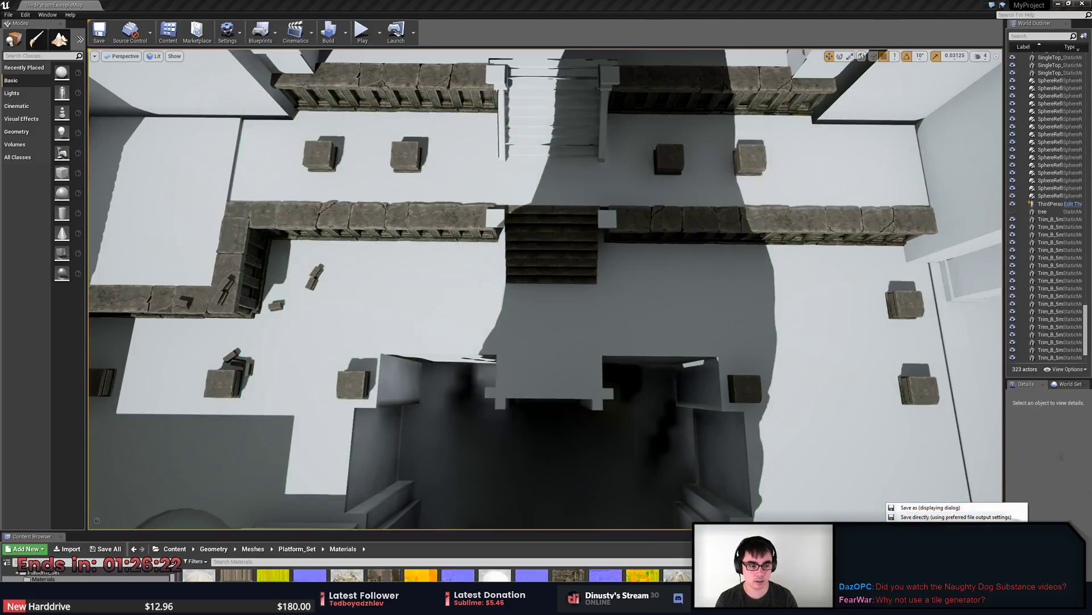
{"action": "key", "text": "Escape"}
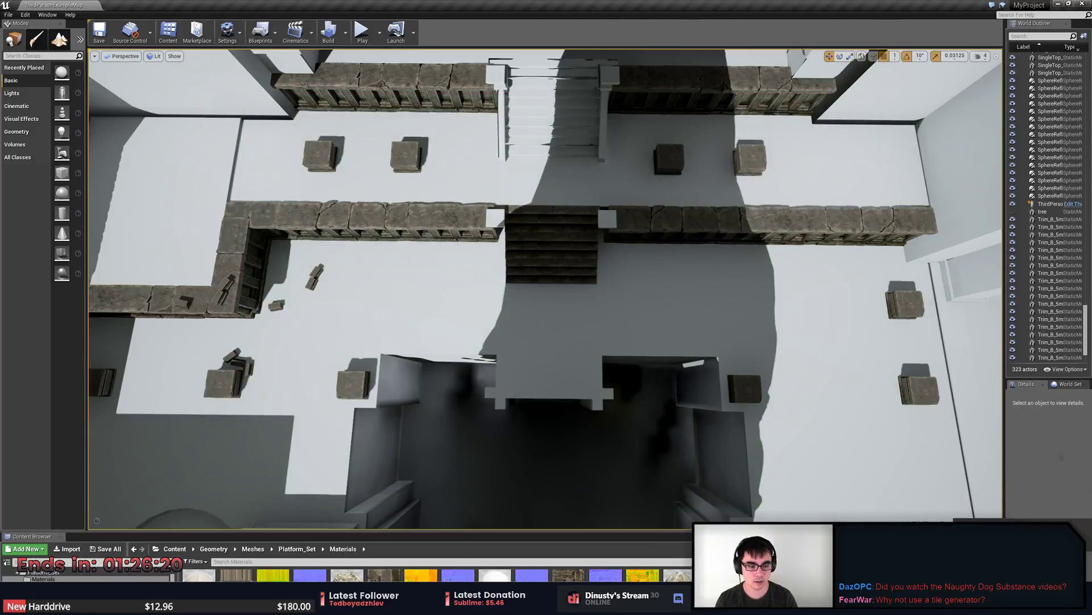
Switch to Photoshop and paste the captured floor view into a new document.
{"action": "key", "text": "alt+Tab"}
{"action": "key", "text": "ctrl+n"}
{"action": "key", "text": "Return"}
{"action": "key", "text": "ctrl+v"}
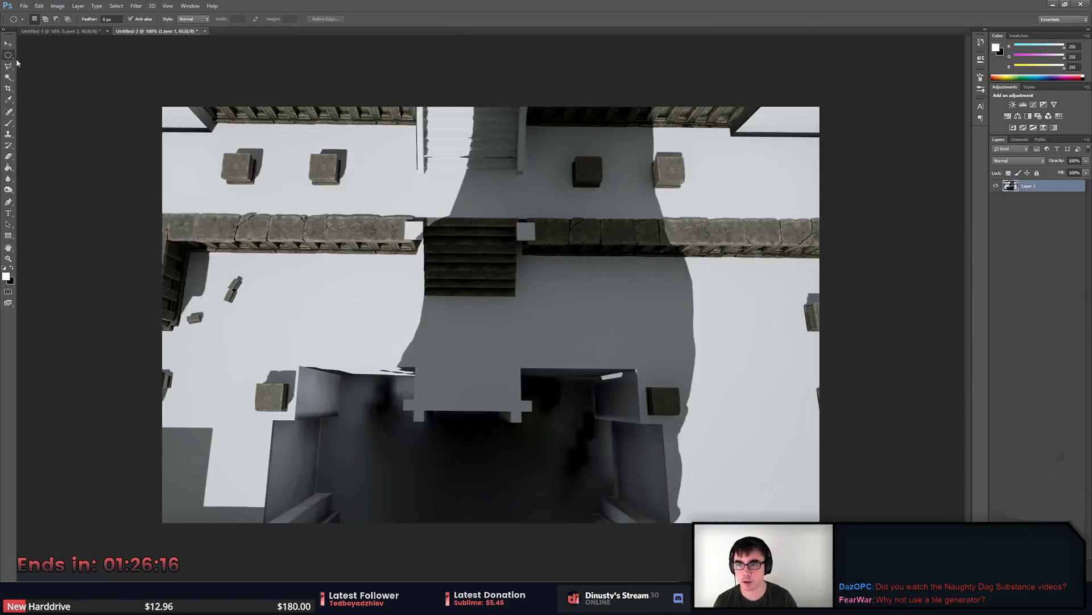
Choose the Brush tool and reduce it to a thin tip, undoing the test strokes on the floor image.
{"action": "left_click", "coordinate": [10, 85]}
{"action": "left_click", "coordinate": [9, 123]}
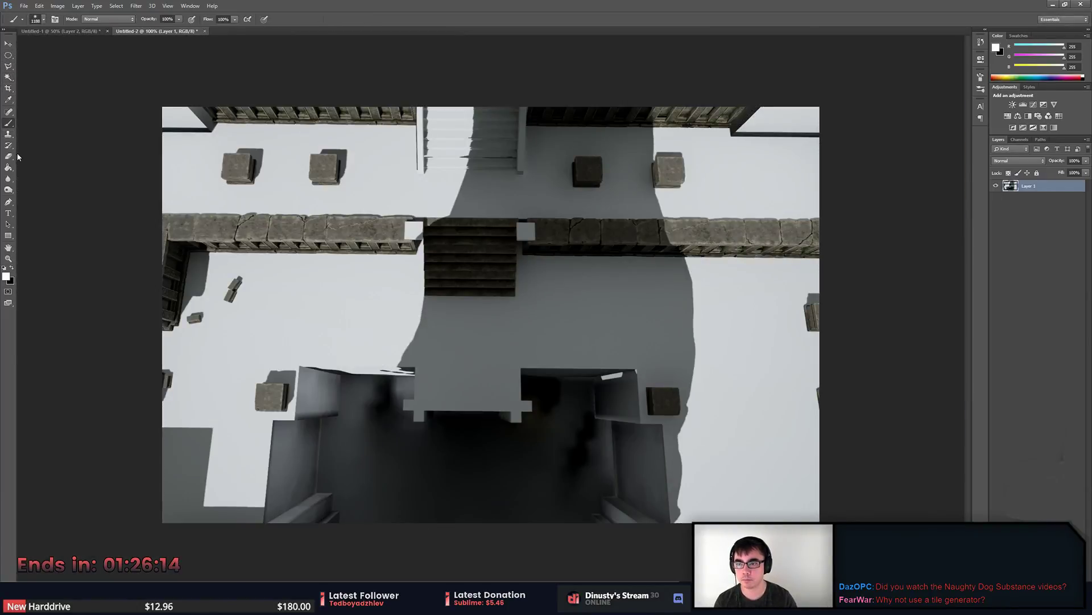
{"action": "mouse_move", "coordinate": [487, 324]}
{"action": "right_mouse_down", "text": "alt"}
{"action": "mouse_move", "coordinate": [593, 402]}
{"action": "mouse_move", "coordinate": [462, 328]}
{"action": "right_mouse_up", "text": "alt"}
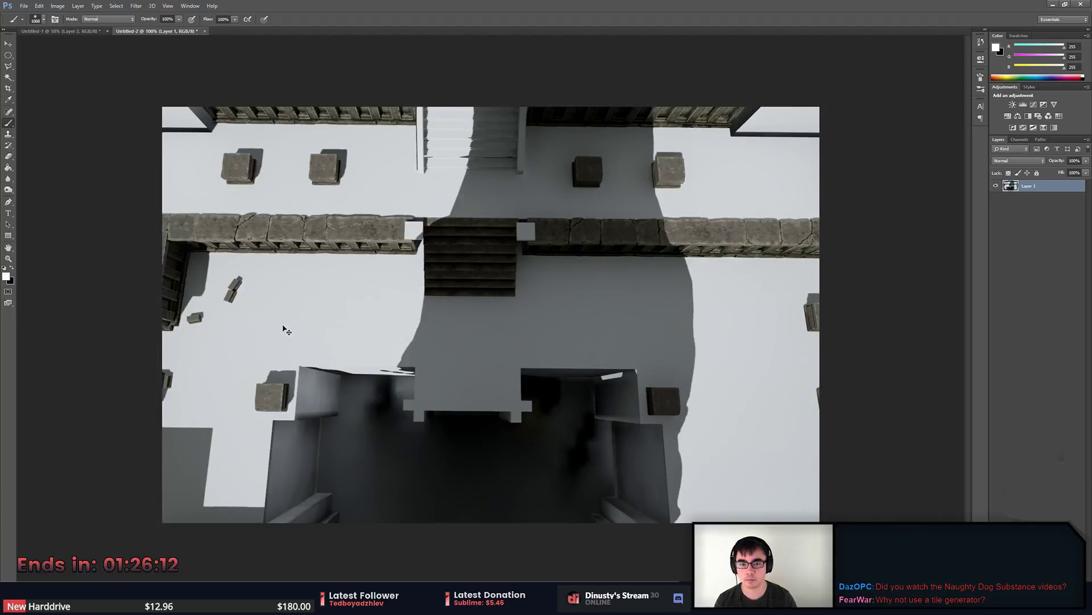
{"action": "mouse_move", "coordinate": [478, 320]}
{"action": "left_mouse_down"}
{"action": "mouse_move", "coordinate": [523, 339]}
{"action": "mouse_move", "coordinate": [489, 367]}
{"action": "left_mouse_up"}
{"action": "key", "text": "ctrl+z"}
{"action": "key", "text": "bracketright"}
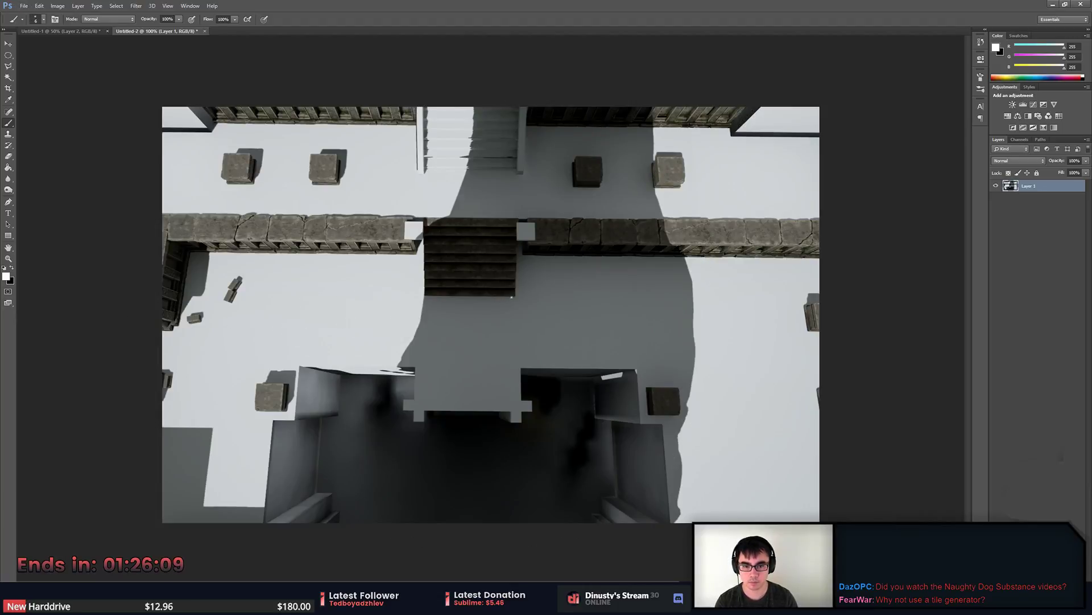
{"action": "left_click_drag", "start_coordinate": [509, 297], "coordinate": [484, 358]}
{"action": "key", "text": "ctrl+z"}
Try a green foreground colour with a test brush stroke across the floor and undo the stroke.
{"action": "key", "text": "i"}
{"action": "left_click", "coordinate": [7, 277]}
{"action": "left_click", "coordinate": [595, 216]}
{"action": "left_click", "coordinate": [588, 186]}
{"action": "left_click_drag", "start_coordinate": [588, 187], "coordinate": [589, 178]}
{"action": "left_click", "coordinate": [671, 135]}
{"action": "key", "text": "b"}
{"action": "left_click_drag", "start_coordinate": [474, 275], "coordinate": [596, 394]}
{"action": "key", "text": "ctrl+z"}
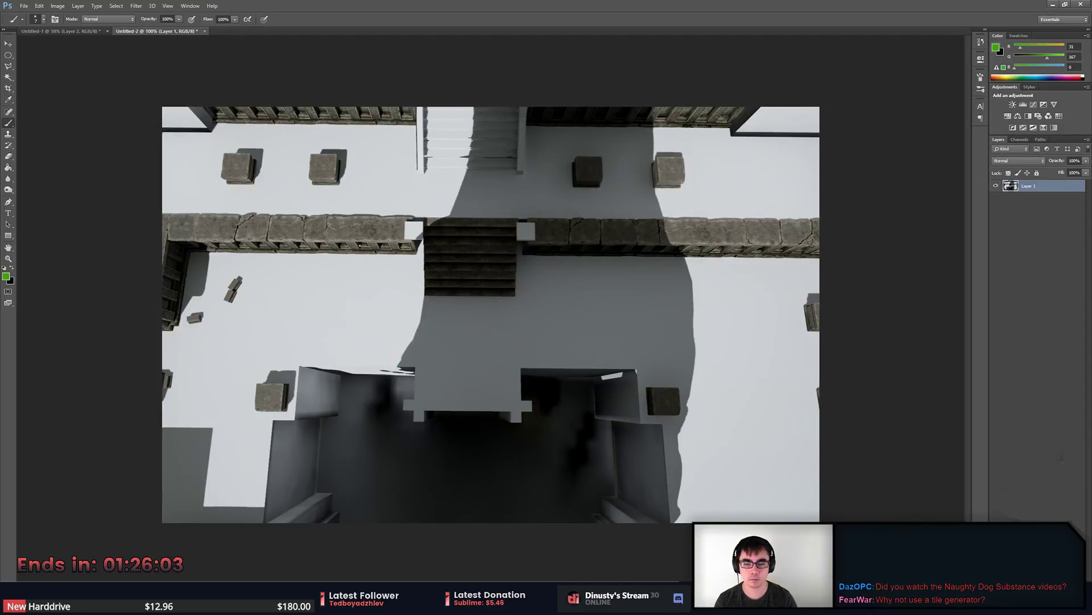
Set the foreground colour to bright magenta and return to the Brush tool.
{"action": "key", "text": "i"}
{"action": "left_click", "coordinate": [7, 276]}
{"action": "left_click", "coordinate": [626, 296]}
{"action": "left_click", "coordinate": [594, 153]}
{"action": "left_click", "coordinate": [584, 141]}
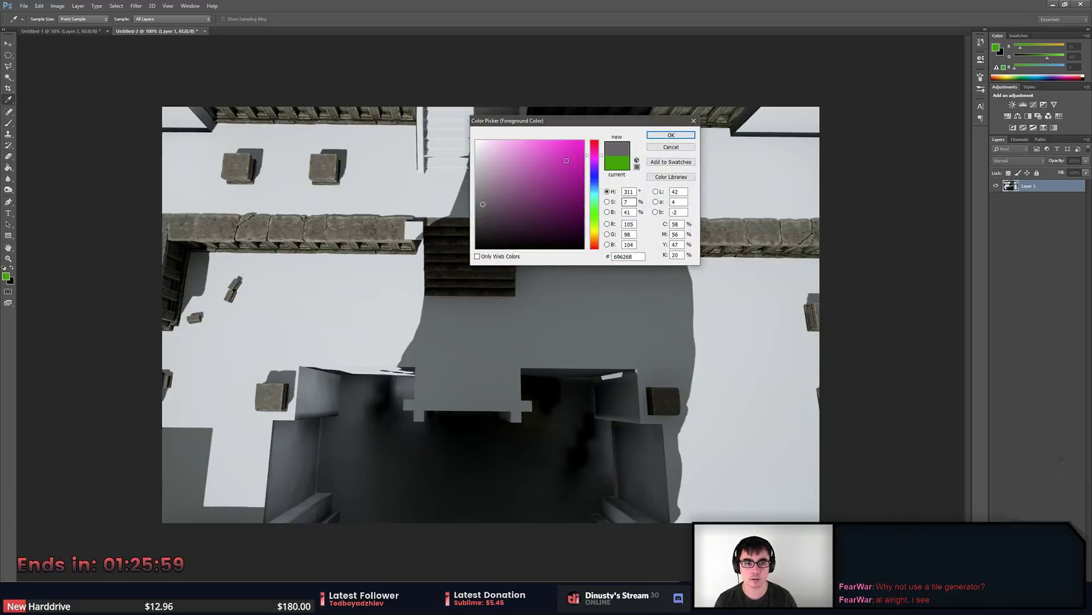
{"action": "left_click", "coordinate": [672, 135]}
{"action": "key", "text": "b"}
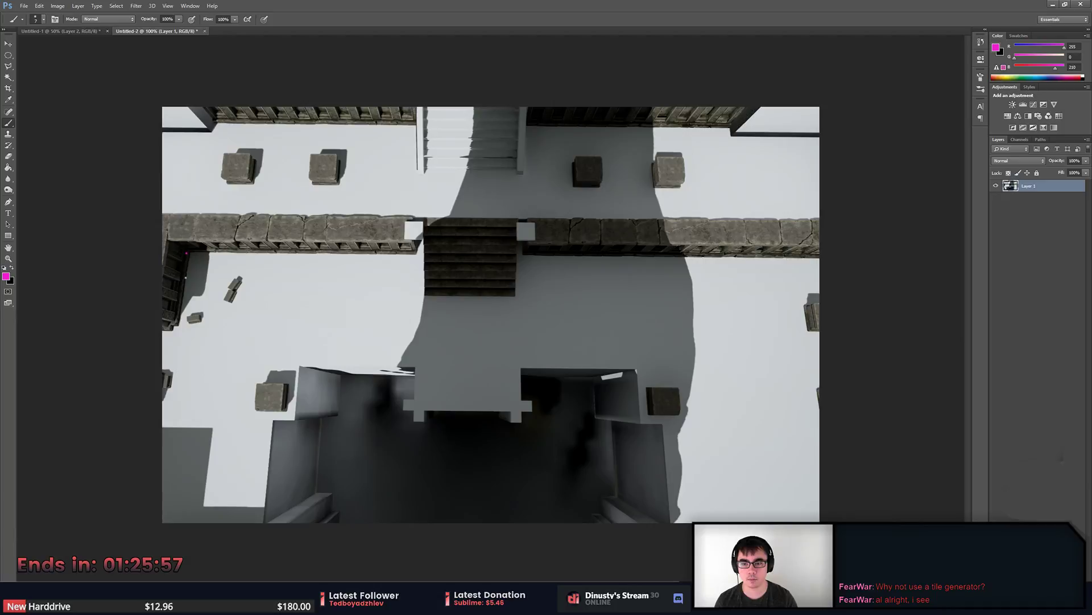
{"action": "left_click", "coordinate": [178, 378], "text": "shift"}
{"action": "left_click", "coordinate": [329, 369], "text": "shift"}
{"action": "key", "text": "ctrl+alt+z"}
{"action": "key", "text": "ctrl+alt+z"}
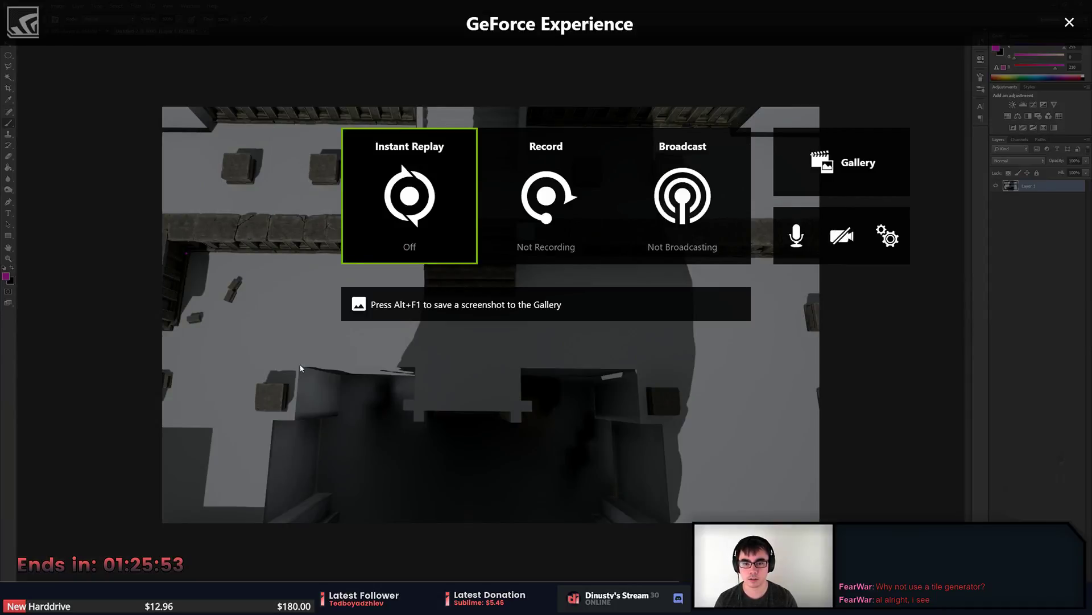
{"action": "key", "text": "alt+z"}
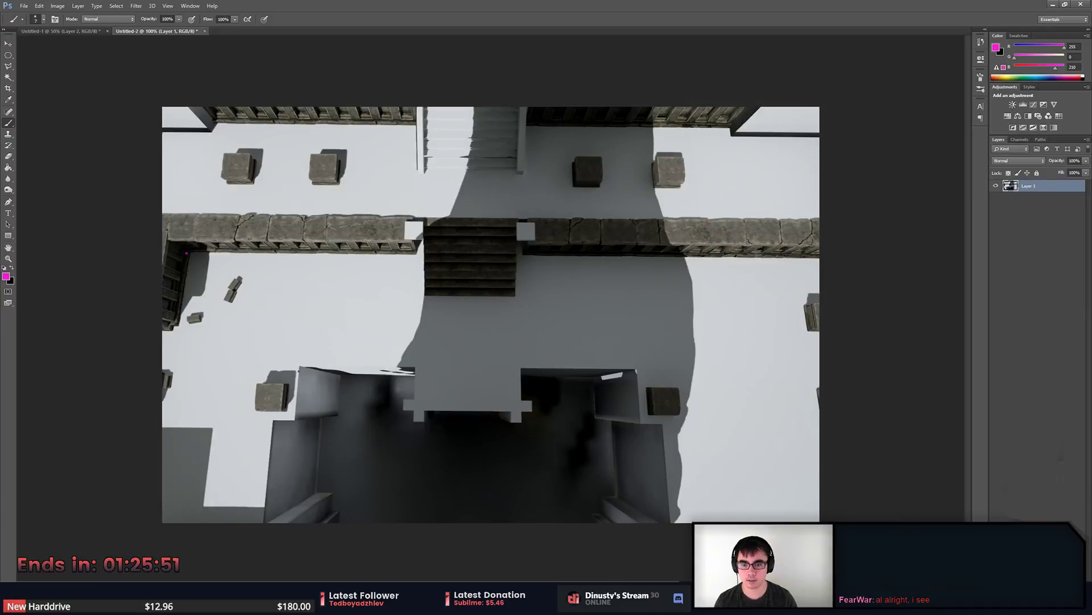
Outline two adjoining floor squares with straight magenta lines between the corner wall and the stairs.
{"action": "left_click", "coordinate": [180, 367], "text": "shift"}
{"action": "left_click", "coordinate": [186, 253], "text": "shift"}
{"action": "left_click", "coordinate": [294, 254], "text": "shift"}
{"action": "left_click", "coordinate": [297, 368], "text": "shift"}
{"action": "left_click", "coordinate": [410, 366], "text": "shift"}
{"action": "left_click", "coordinate": [413, 255], "text": "shift"}
{"action": "left_click", "coordinate": [294, 255], "text": "shift"}
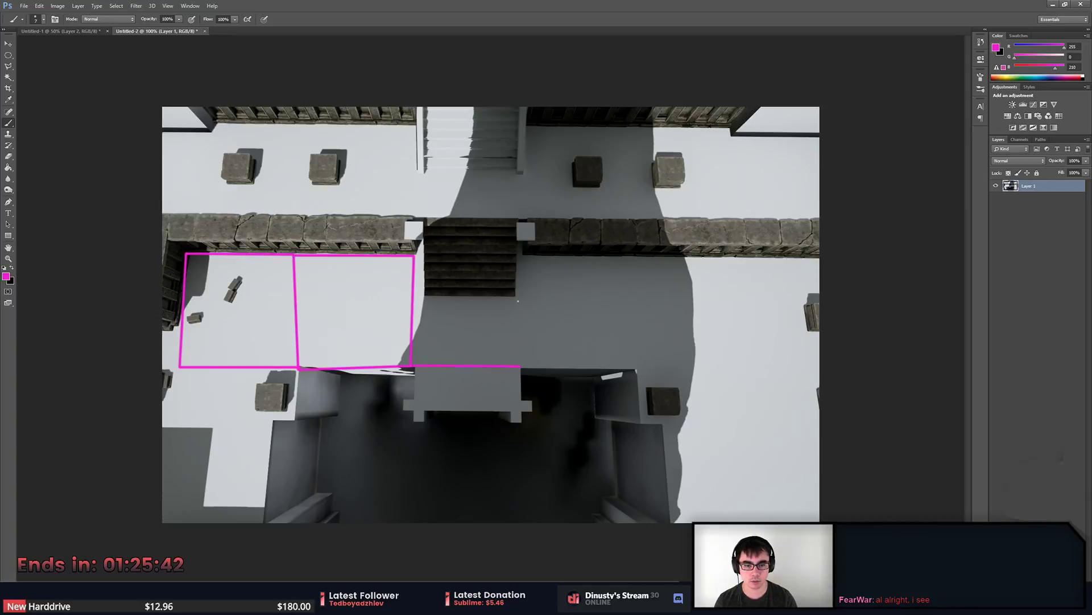
Extend the magenta grid with one square over the stairs, one beyond them, and a rectangle around the narrow landing.
{"action": "left_click", "coordinate": [526, 366], "text": "shift"}
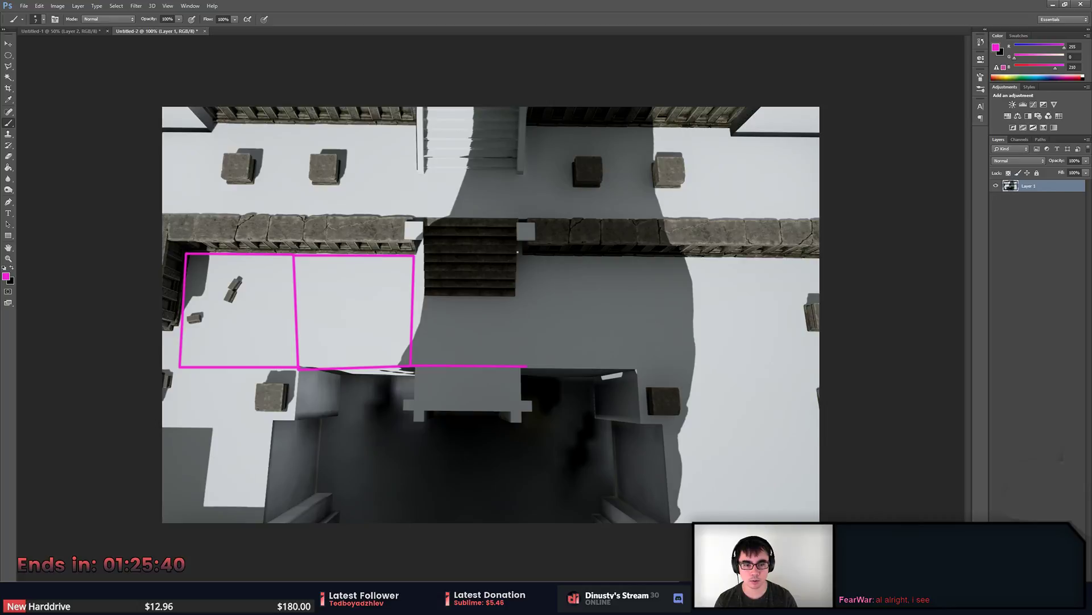
{"action": "left_click", "coordinate": [524, 254], "text": "shift"}
{"action": "left_click", "coordinate": [414, 256], "text": "shift"}
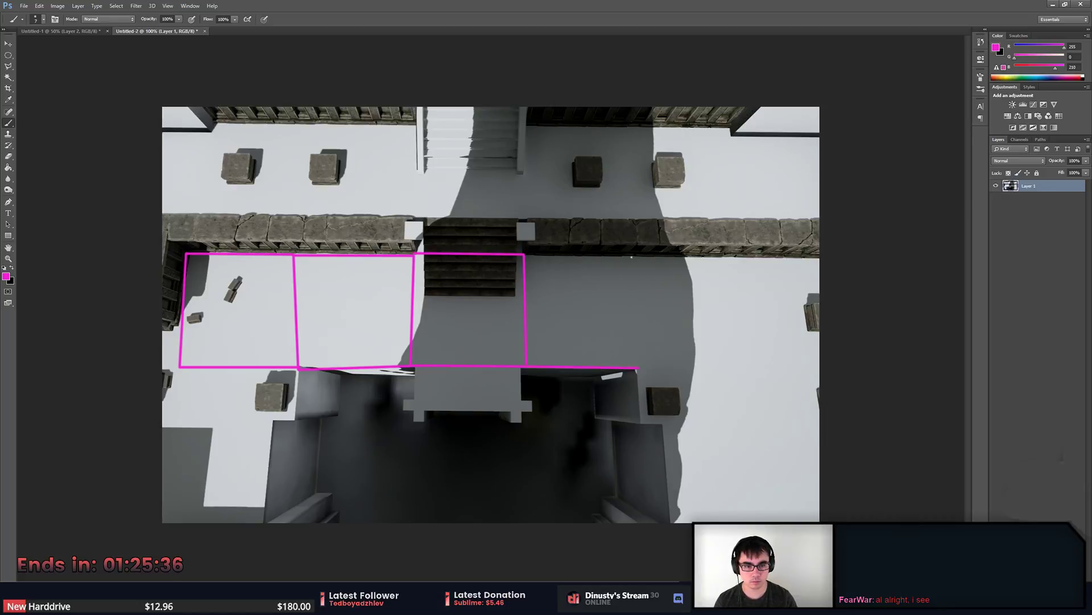
{"action": "left_click", "coordinate": [524, 254], "text": "shift"}
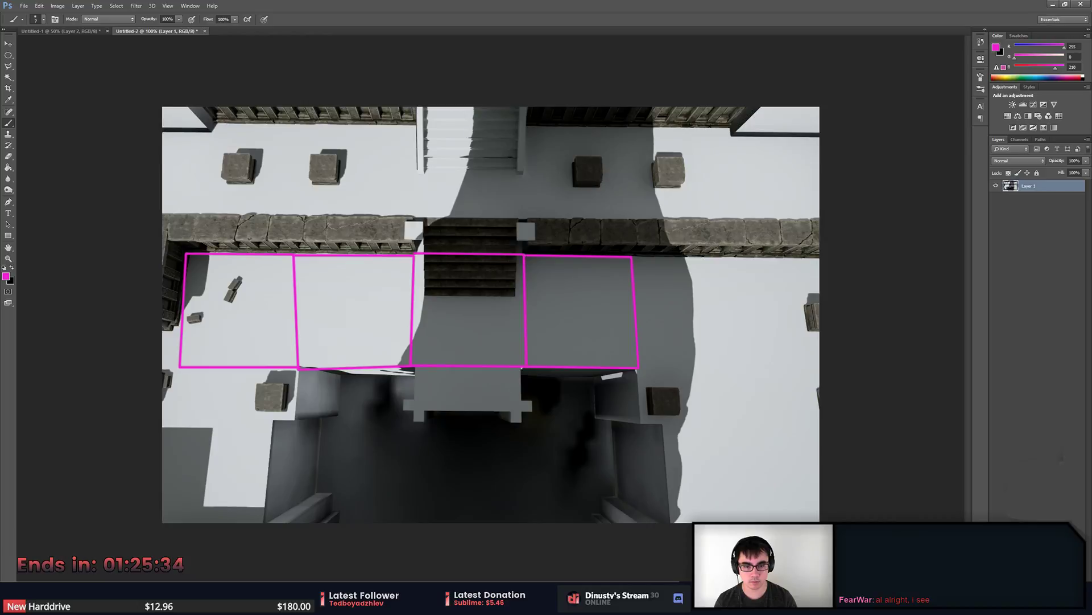
{"action": "left_click", "coordinate": [416, 410], "text": "shift"}
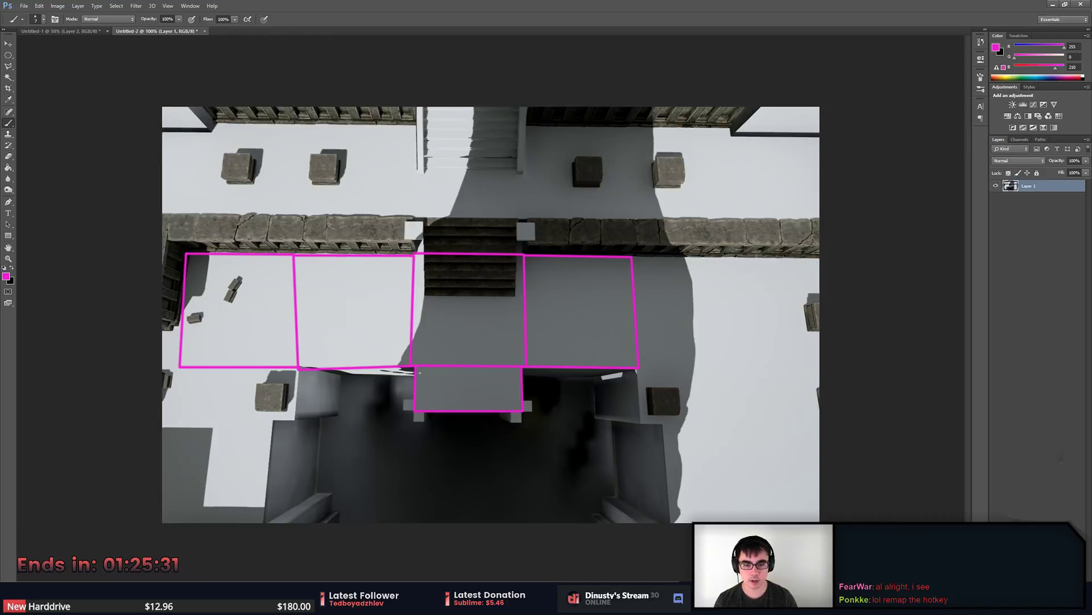
Sketch mirrored pattern shapes on the landing, and border lines with a row of small circles in the stairs square.
{"action": "mouse_move", "coordinate": [432, 380]}
{"action": "left_mouse_down"}
{"action": "mouse_move", "coordinate": [439, 398]}
{"action": "mouse_move", "coordinate": [501, 384]}
{"action": "left_mouse_up"}
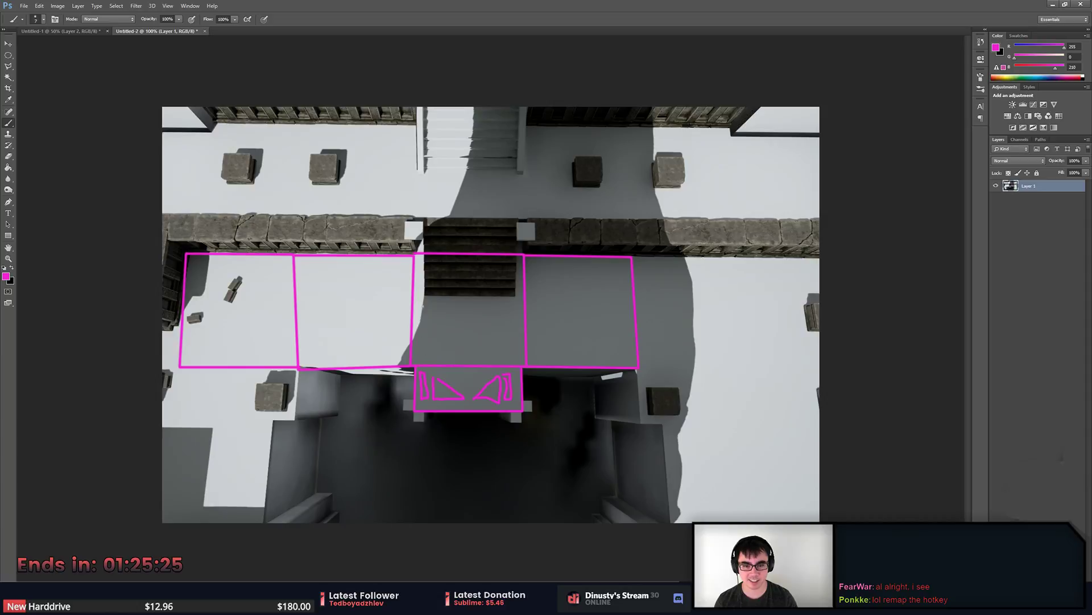
{"action": "left_click_drag", "start_coordinate": [422, 263], "coordinate": [424, 291]}
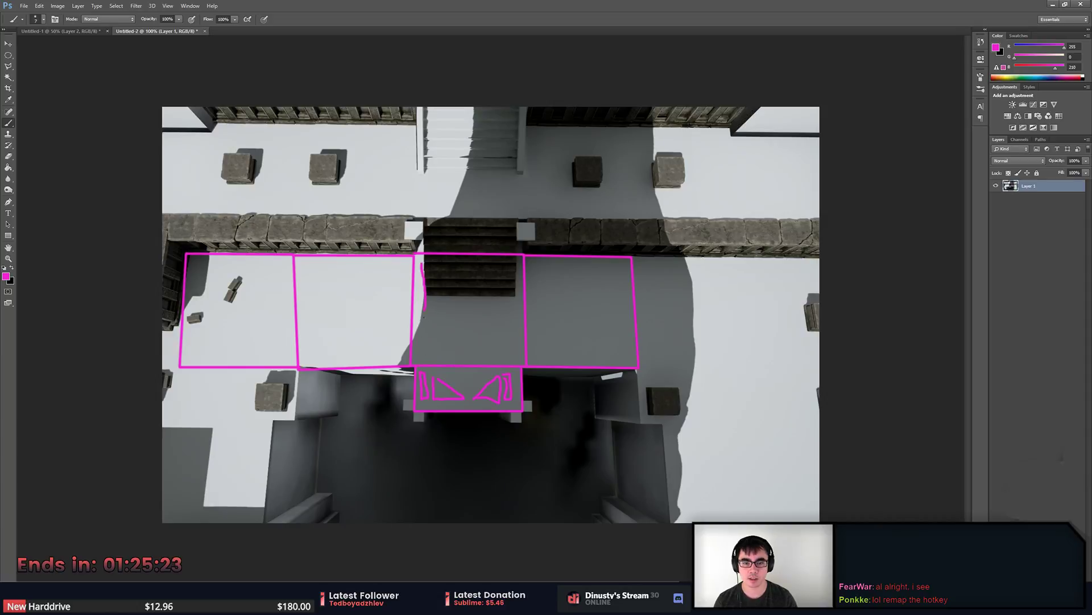
{"action": "left_click_drag", "start_coordinate": [457, 348], "coordinate": [505, 362]}
Scribble placeholder patterns in the other three floor squares and draw a circle in the second square.
{"action": "left_click_drag", "start_coordinate": [549, 266], "coordinate": [568, 314]}
{"action": "mouse_move", "coordinate": [333, 278]}
{"action": "left_mouse_down"}
{"action": "mouse_move", "coordinate": [327, 312]}
{"action": "mouse_move", "coordinate": [346, 343]}
{"action": "left_mouse_up"}
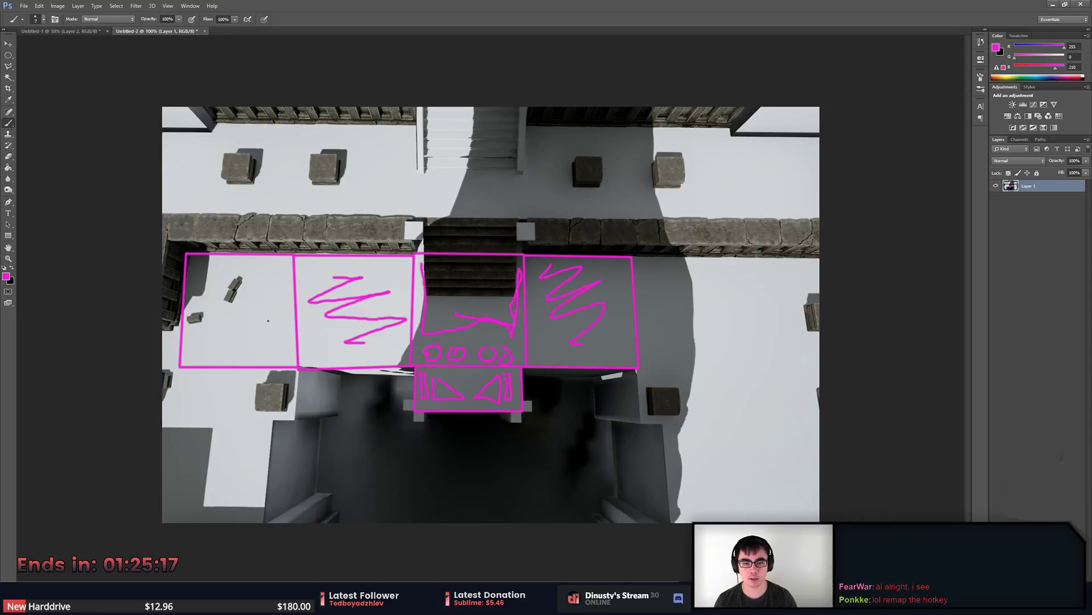
{"action": "mouse_move", "coordinate": [211, 268]}
{"action": "left_mouse_down"}
{"action": "mouse_move", "coordinate": [260, 276]}
{"action": "mouse_move", "coordinate": [241, 333]}
{"action": "left_mouse_up"}
{"action": "mouse_move", "coordinate": [341, 268]}
{"action": "left_mouse_down"}
{"action": "mouse_move", "coordinate": [359, 272]}
{"action": "mouse_move", "coordinate": [345, 287]}
{"action": "left_mouse_up"}
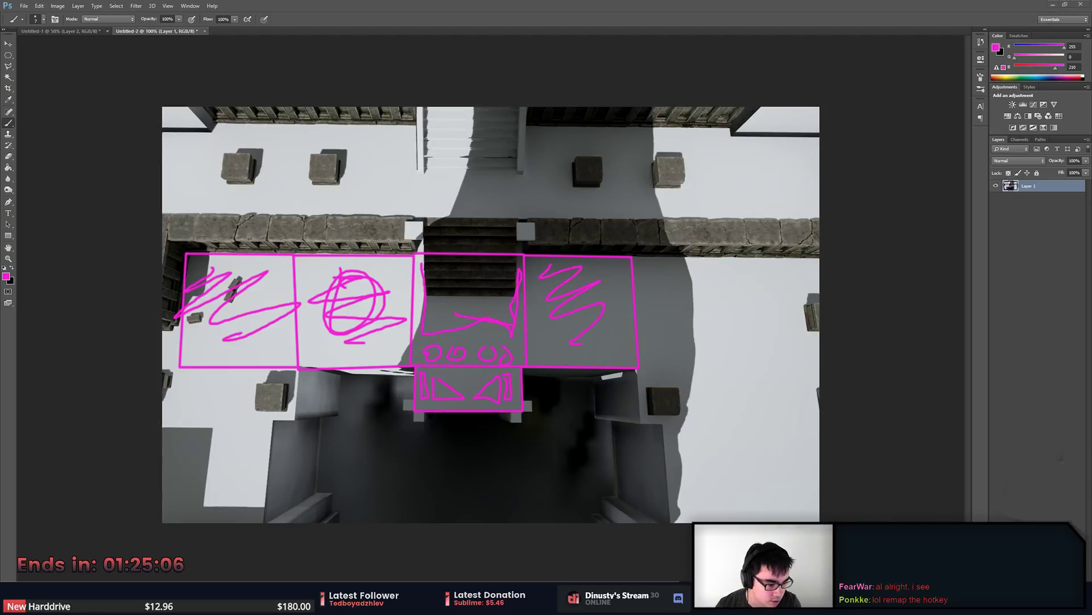
Open NVIDIA GeForce Experience.
{"action": "right_click", "coordinate": [998, 603]}
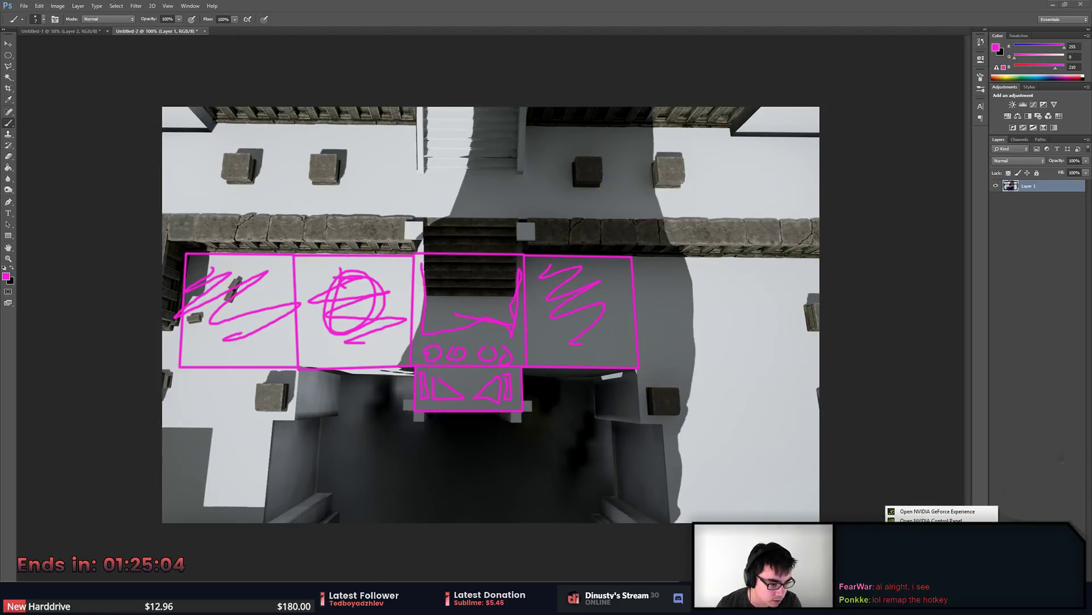
{"action": "left_click", "coordinate": [938, 511]}
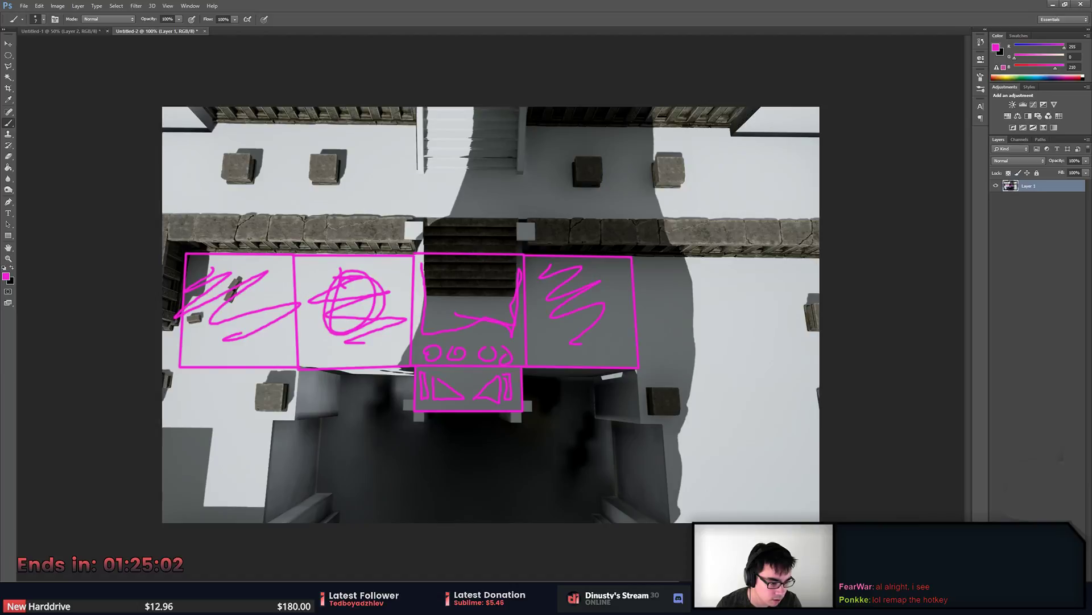
Outline a fifth floor square at the end of the magenta row and scribble a placeholder pattern inside it.
{"action": "left_click_drag", "start_coordinate": [633, 257], "coordinate": [745, 255]}
{"action": "mouse_move", "coordinate": [638, 367]}
{"action": "left_mouse_down"}
{"action": "mouse_move", "coordinate": [741, 367]}
{"action": "mouse_move", "coordinate": [753, 260]}
{"action": "mouse_move", "coordinate": [674, 310]}
{"action": "mouse_move", "coordinate": [721, 350]}
{"action": "left_mouse_up"}
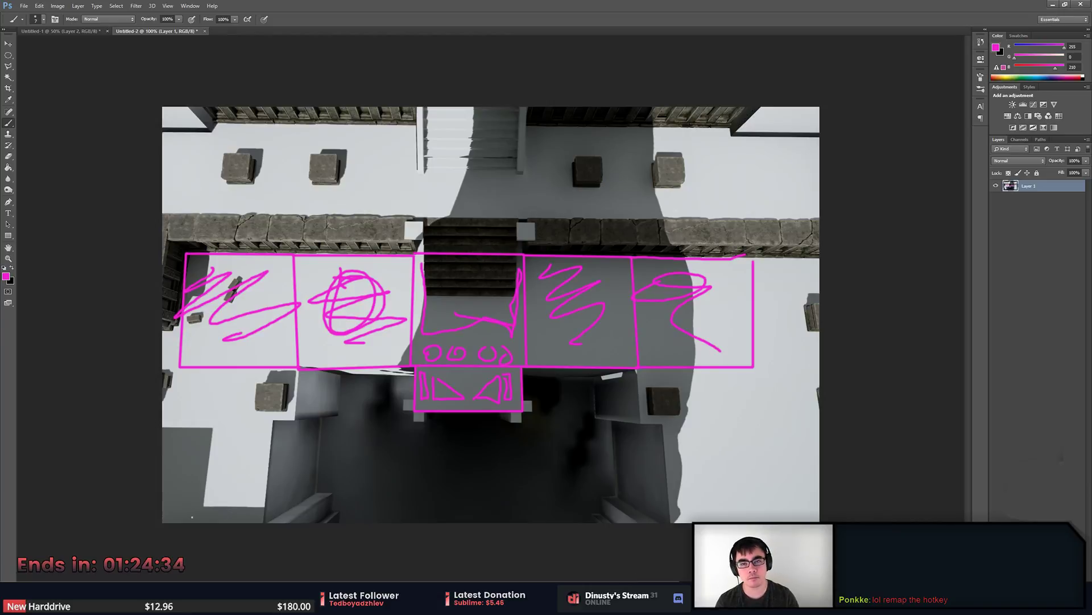
Switch back to Substance Designer and examine the circle's worn edge up close in the 3D preview.
{"action": "key", "text": "alt+Tab"}
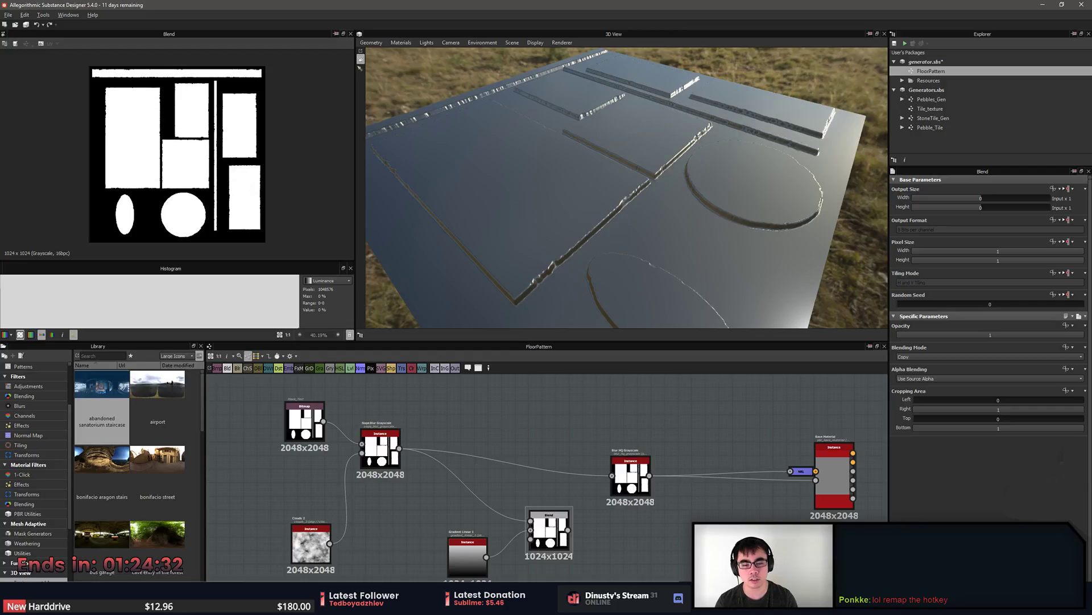
{"action": "left_click_drag", "start_coordinate": [550, 218], "coordinate": [602, 259]}
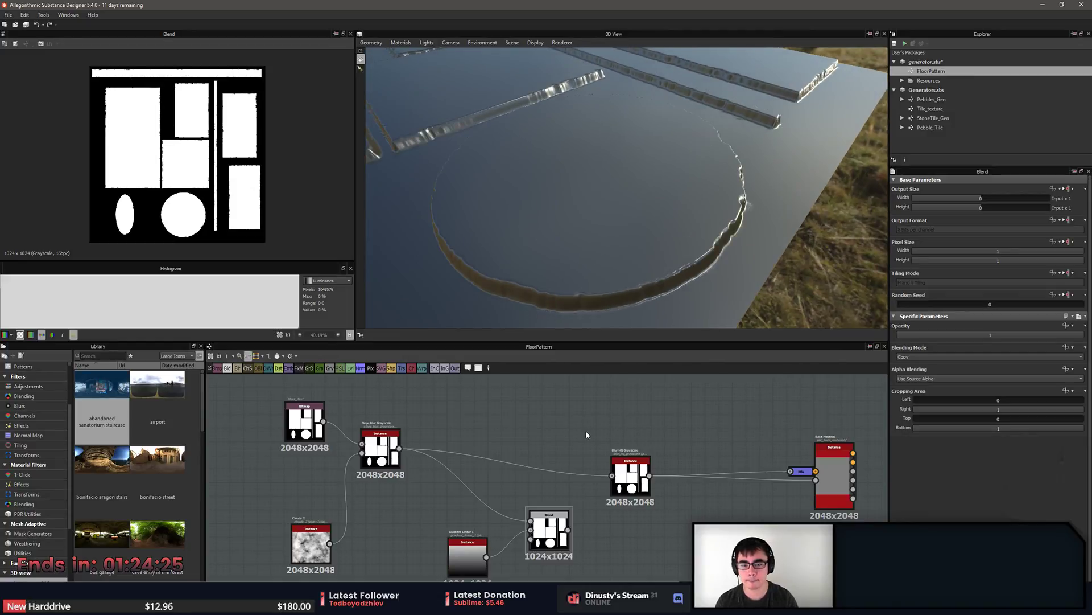
Insert a Levels node between Clouds 2 and Slope Blur Grayscale and make room around it.
{"action": "middle_click_drag", "start_coordinate": [587, 435], "coordinate": [643, 395]}
{"action": "scroll", "coordinate": [643, 395], "scroll_direction": "up", "scroll_amount": 1}
{"action": "scroll", "coordinate": [583, 508], "scroll_direction": "up", "scroll_amount": 2}
{"action": "left_click", "coordinate": [607, 504]}
{"action": "scroll", "coordinate": [522, 484], "scroll_direction": "up", "scroll_amount": 1}
{"action": "middle_click_drag", "start_coordinate": [366, 502], "coordinate": [653, 494]}
{"action": "left_click", "coordinate": [483, 505]}
{"action": "key", "text": "space"}
{"action": "type", "text": "level"}
{"action": "key", "text": "Return"}
{"action": "left_click_drag", "start_coordinate": [453, 532], "coordinate": [229, 505]}
{"action": "left_click_drag", "start_coordinate": [598, 537], "coordinate": [387, 482]}
{"action": "middle_click_drag", "start_coordinate": [387, 482], "coordinate": [443, 531]}
Try different black, white and midtone input levels on the clouds, check the edges in 3D, and delete the Levels node.
{"action": "left_click_drag", "start_coordinate": [990, 350], "coordinate": [955, 352]}
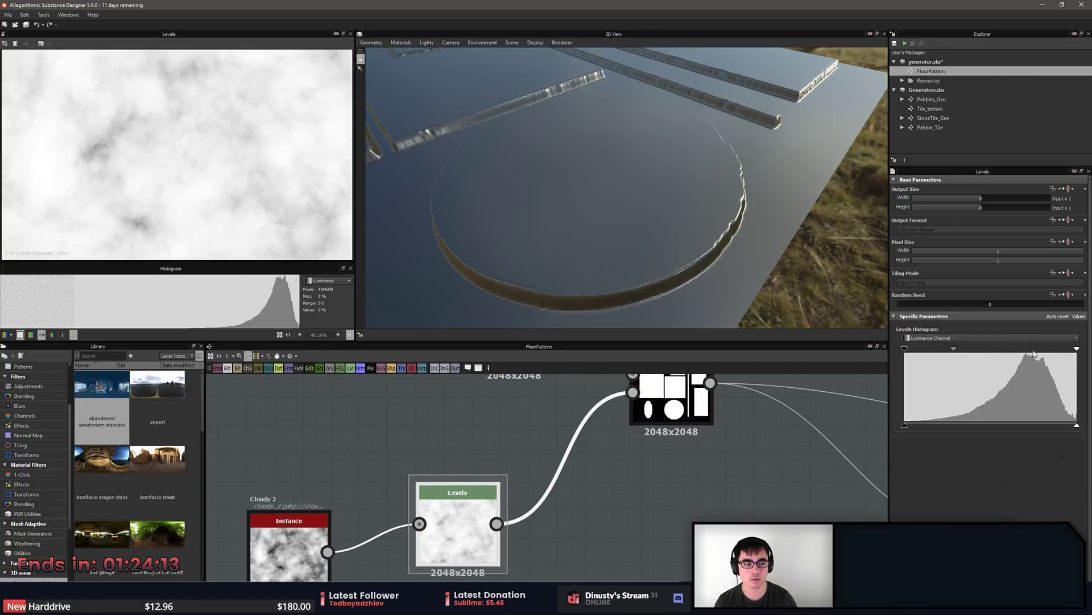
{"action": "left_click_drag", "start_coordinate": [1077, 350], "coordinate": [946, 350]}
{"action": "left_click_drag", "start_coordinate": [654, 228], "coordinate": [693, 250]}
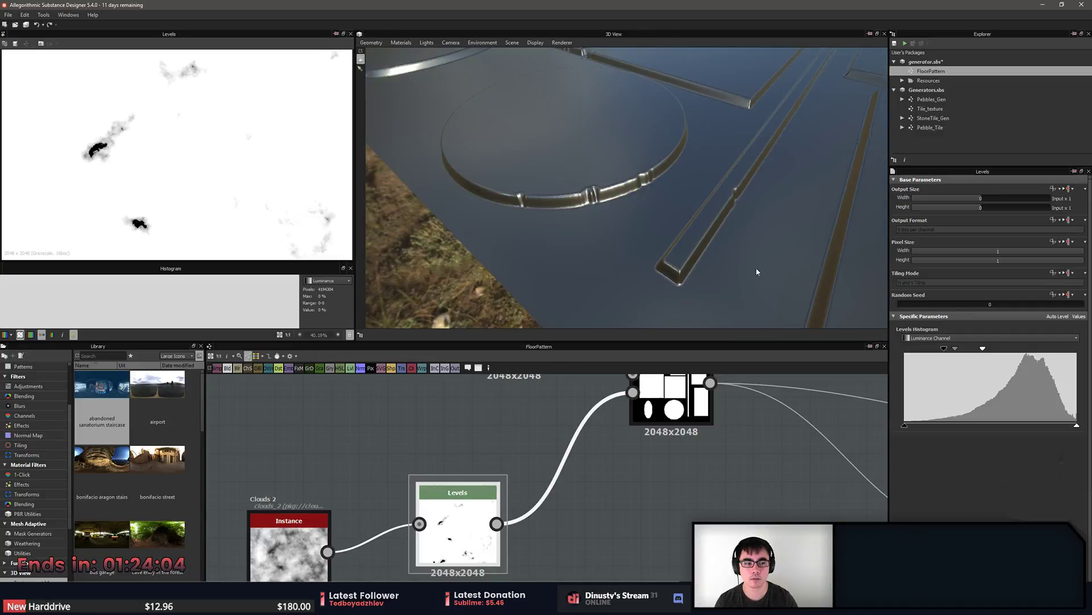
{"action": "left_click_drag", "start_coordinate": [983, 348], "coordinate": [1076, 348]}
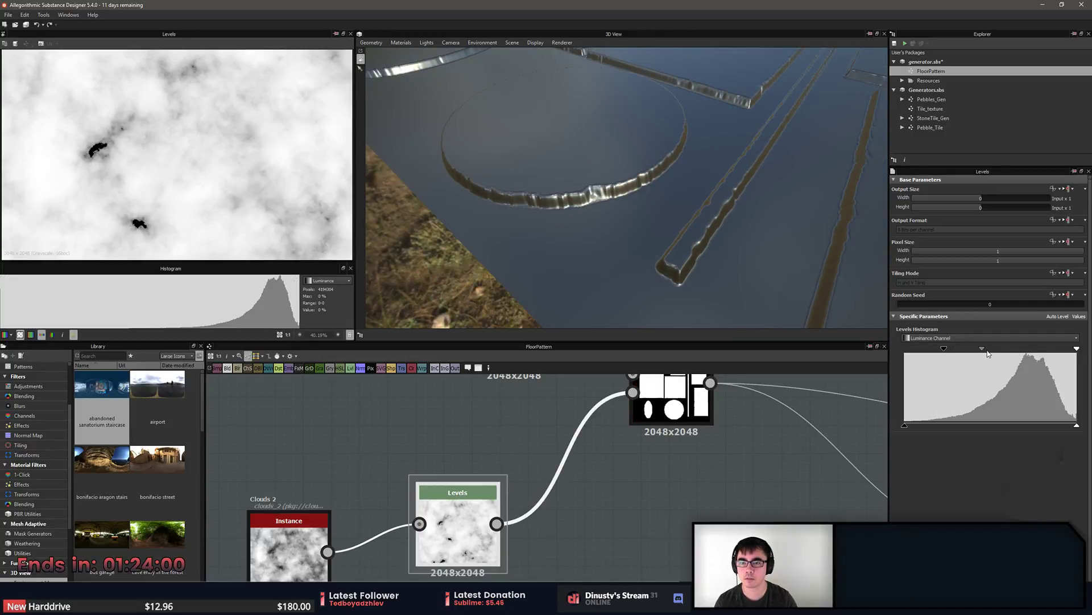
{"action": "left_click_drag", "start_coordinate": [982, 348], "coordinate": [1023, 348]}
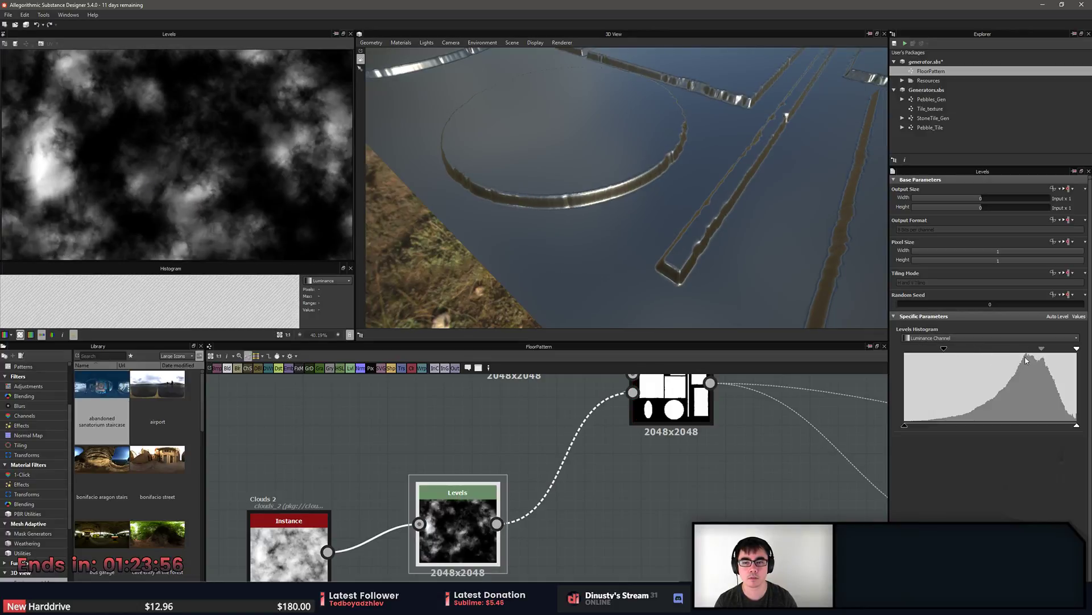
{"action": "left_click_drag", "start_coordinate": [725, 292], "coordinate": [701, 290]}
{"action": "key", "text": "Delete"}
Rearrange the Bitmap, Slope Blur Grayscale and Clouds 2 nodes, leaving wider spacing before the slope blur.
{"action": "scroll", "coordinate": [594, 515], "scroll_direction": "down", "scroll_amount": 3}
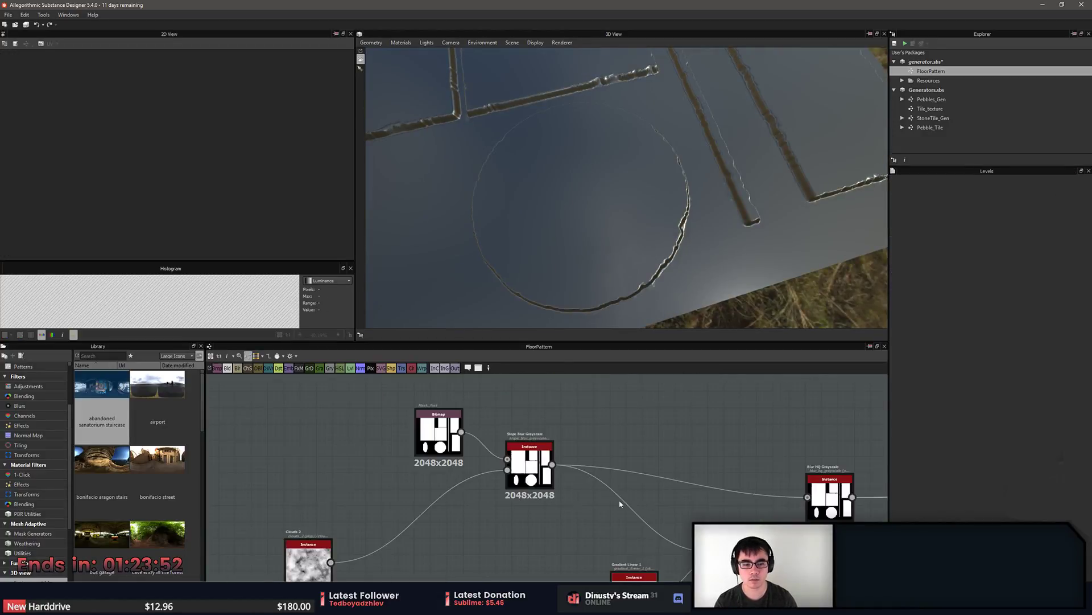
{"action": "middle_click_drag", "start_coordinate": [558, 457], "coordinate": [627, 448]}
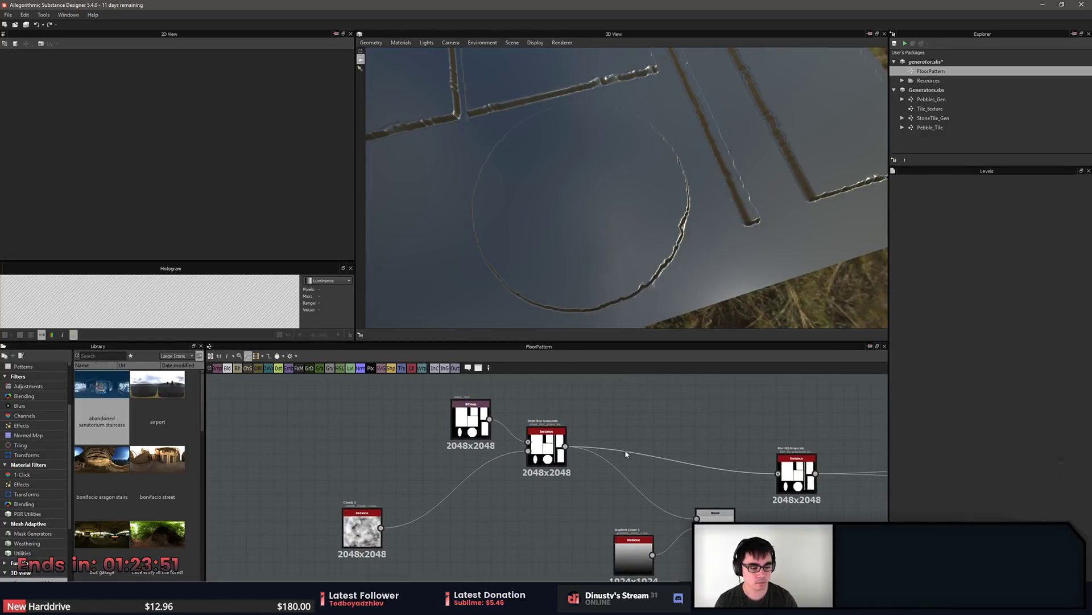
{"action": "left_click_drag", "start_coordinate": [472, 433], "coordinate": [378, 433]}
{"action": "left_click_drag", "start_coordinate": [546, 450], "coordinate": [525, 449]}
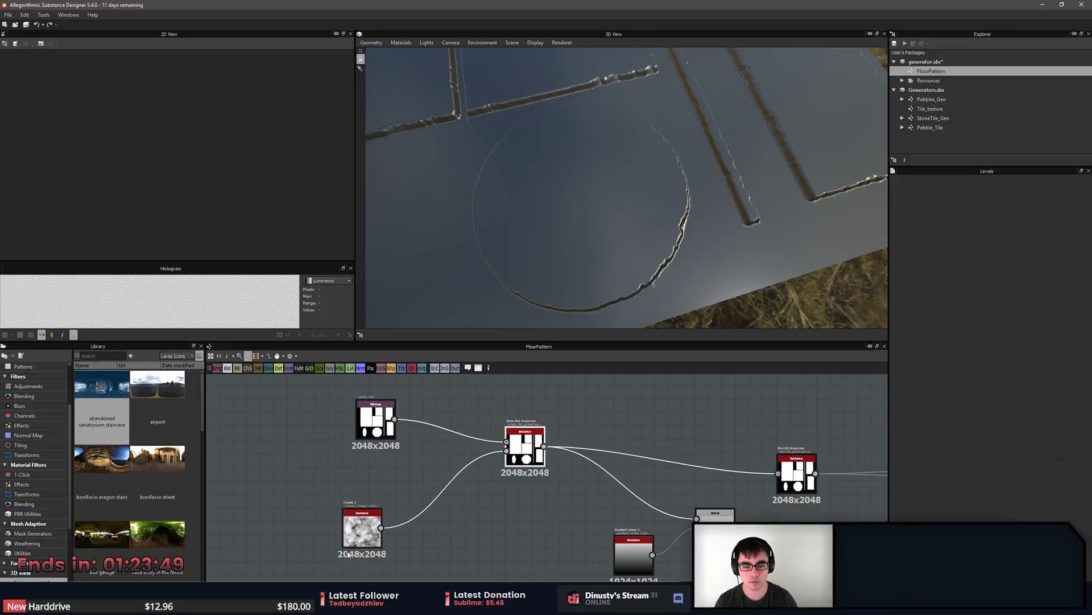
{"action": "left_click_drag", "start_coordinate": [370, 525], "coordinate": [384, 499]}
Move the Gradient Linear 1 and Blend nodes closer to the Slope Blur Grayscale node.
{"action": "scroll", "coordinate": [531, 517], "scroll_direction": "up", "scroll_amount": 1}
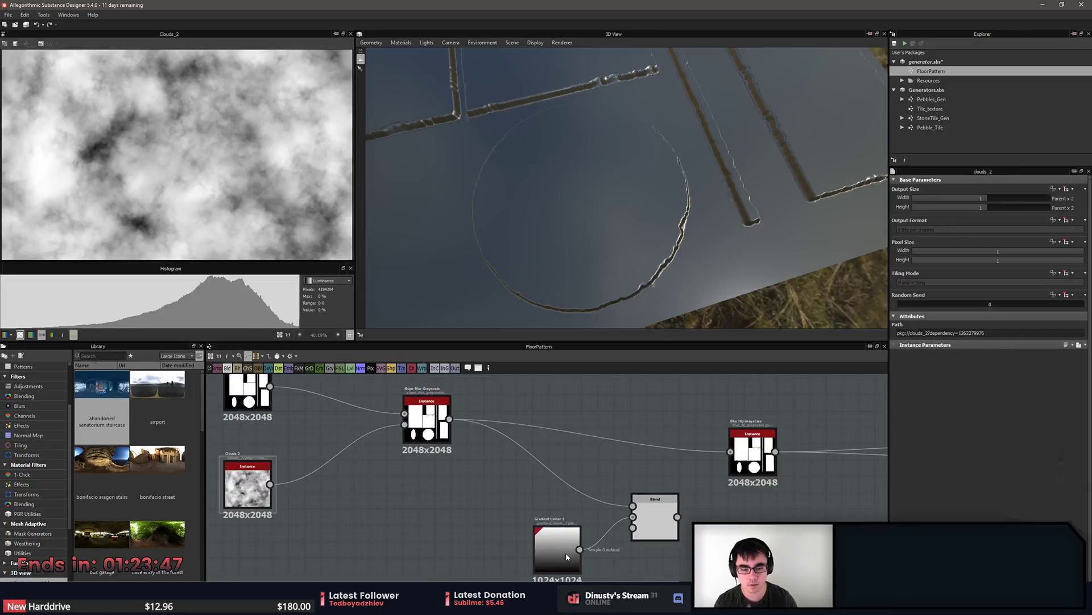
{"action": "left_click_drag", "start_coordinate": [566, 552], "coordinate": [533, 537]}
{"action": "left_click", "coordinate": [625, 517]}
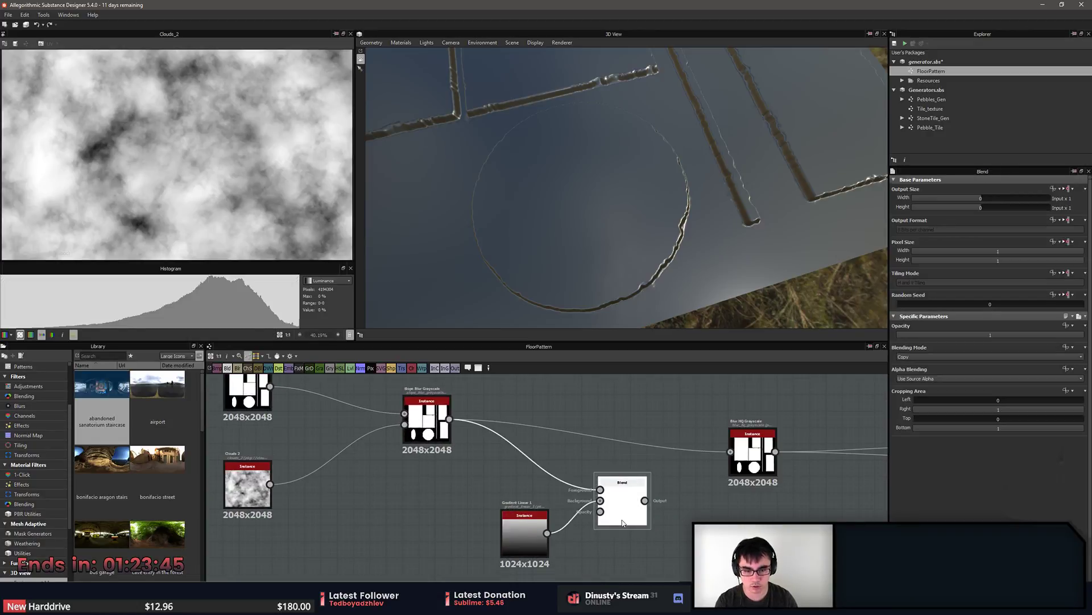
Delete the Blend and Gradient Linear 1 nodes and nudge the Blur HQ Grayscale node closer in line with the slope blur.
{"action": "key", "text": "Delete"}
{"action": "left_click", "coordinate": [534, 538]}
{"action": "key", "text": "Delete"}
{"action": "middle_click_drag", "start_coordinate": [743, 487], "coordinate": [634, 486]}
{"action": "left_click_drag", "start_coordinate": [638, 463], "coordinate": [639, 441]}
{"action": "middle_click_drag", "start_coordinate": [546, 437], "coordinate": [622, 481]}
{"action": "scroll", "coordinate": [618, 493], "scroll_direction": "down", "scroll_amount": 1}
{"action": "left_click", "coordinate": [616, 504]}
{"action": "middle_click_drag", "start_coordinate": [682, 508], "coordinate": [568, 534]}
{"action": "left_click", "coordinate": [795, 512]}
{"action": "scroll", "coordinate": [791, 512], "scroll_direction": "up", "scroll_amount": 3}
{"action": "scroll", "coordinate": [788, 515], "scroll_direction": "down", "scroll_amount": 2}
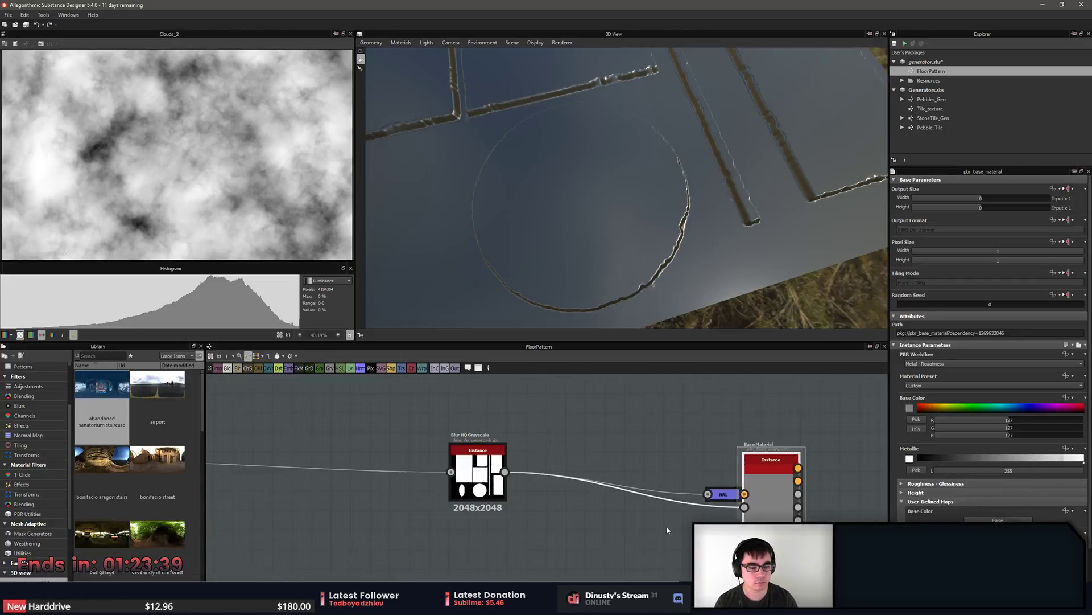
Open the Tile_texture graph, preview the Blur HQ Grayscale noise and inspect the Slope Blur Grayscale settings in its edge chip chain.
{"action": "double_click", "coordinate": [933, 99]}
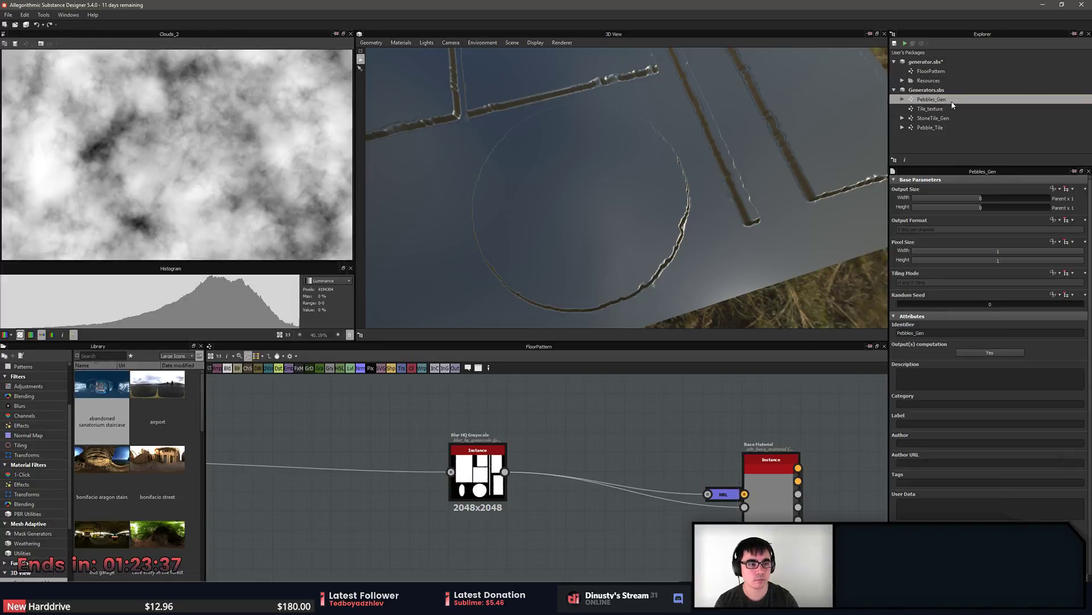
{"action": "double_click", "coordinate": [930, 109]}
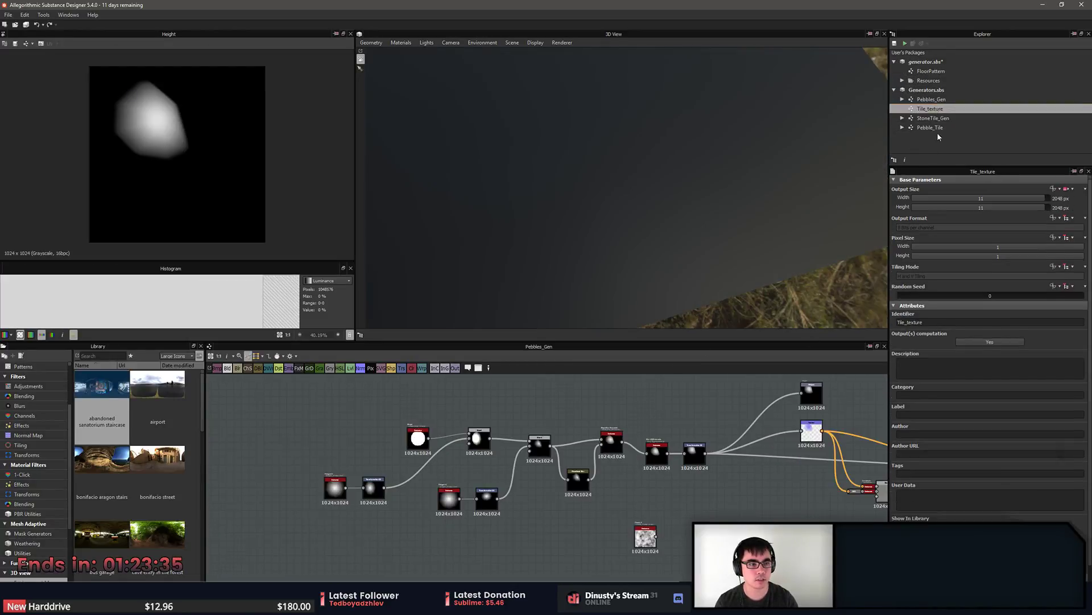
{"action": "scroll", "coordinate": [558, 488], "scroll_direction": "up", "scroll_amount": 5}
{"action": "middle_click_drag", "start_coordinate": [401, 517], "coordinate": [540, 521]}
{"action": "left_click", "coordinate": [494, 446]}
{"action": "scroll", "coordinate": [602, 496], "scroll_direction": "up", "scroll_amount": 3}
{"action": "double_click", "coordinate": [601, 494]}
{"action": "left_click", "coordinate": [620, 449]}
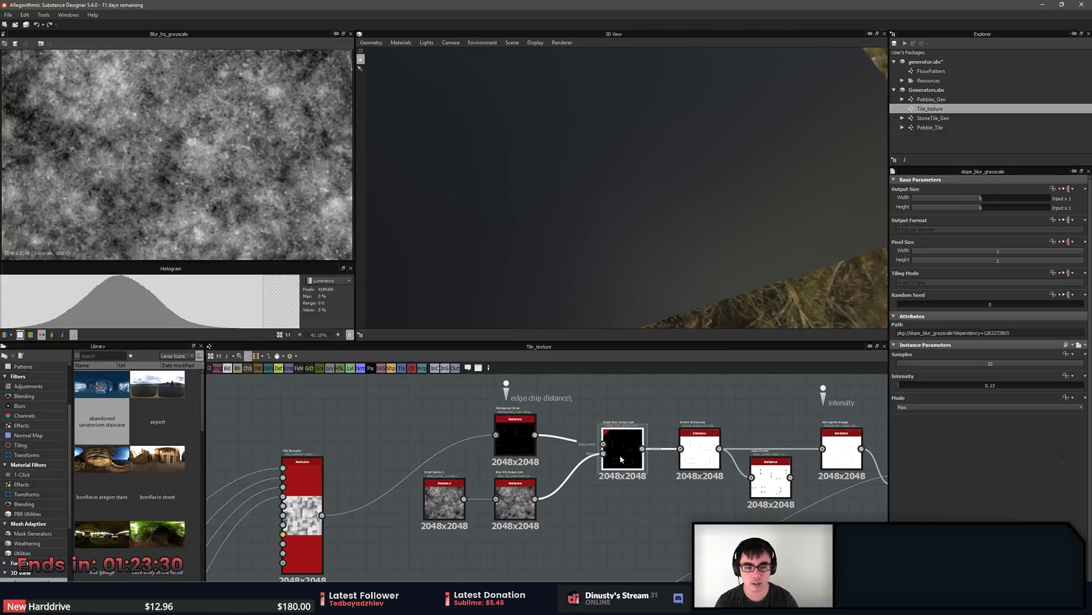
Preview the edge chip Histogram Scan output and inspect the settings of the BnW Spots 2 and Slope Blur Grayscale nodes.
{"action": "scroll", "coordinate": [620, 451], "scroll_direction": "up", "scroll_amount": 2}
{"action": "double_click", "coordinate": [441, 418]}
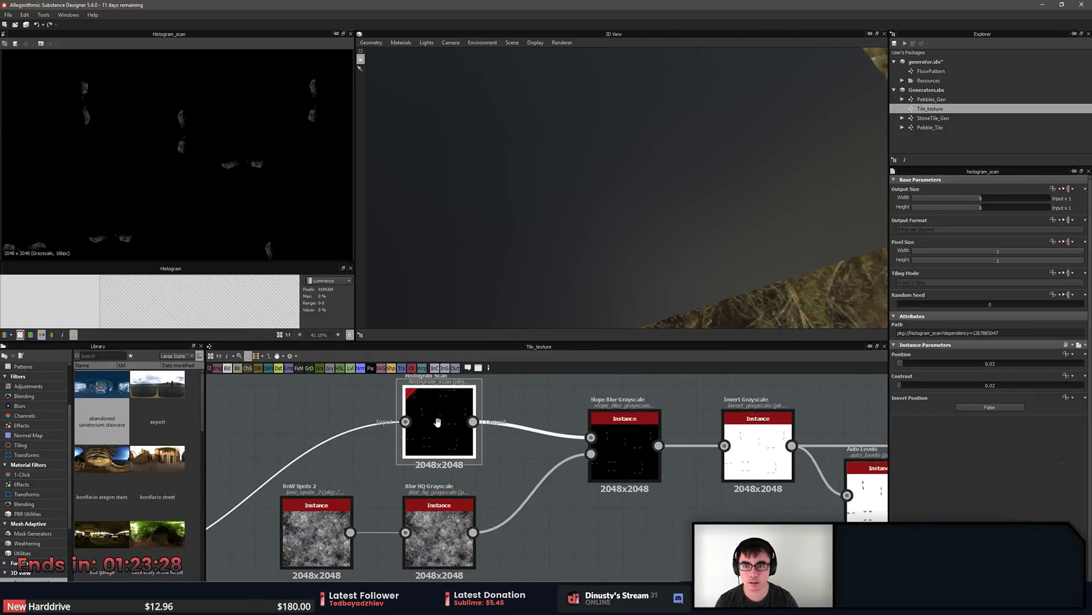
{"action": "scroll", "coordinate": [514, 431], "scroll_direction": "down", "scroll_amount": 2}
{"action": "middle_click_drag", "start_coordinate": [557, 519], "coordinate": [518, 536]}
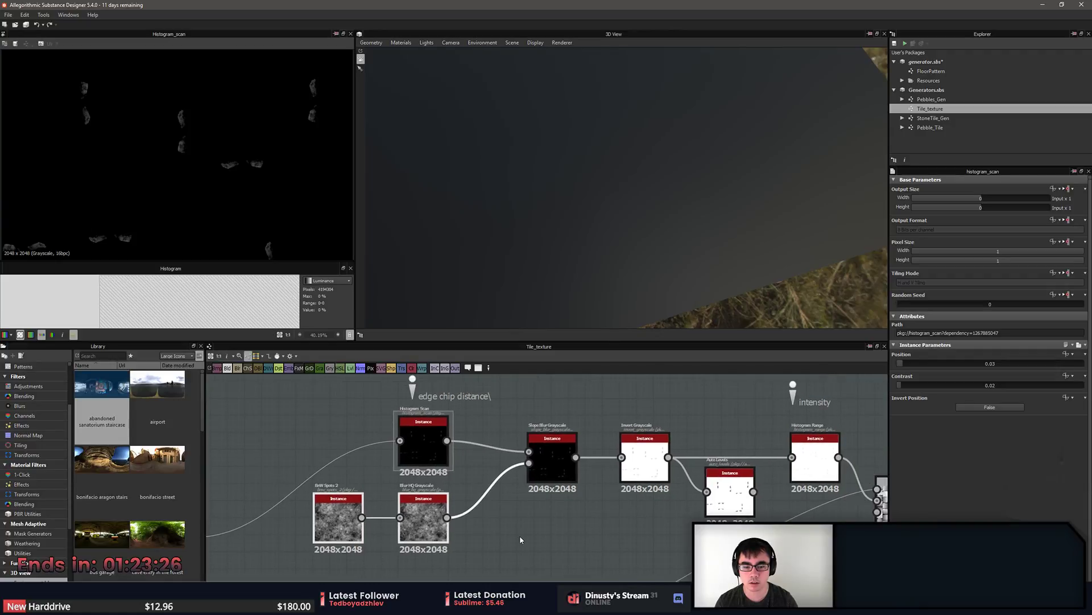
{"action": "left_click", "coordinate": [340, 521]}
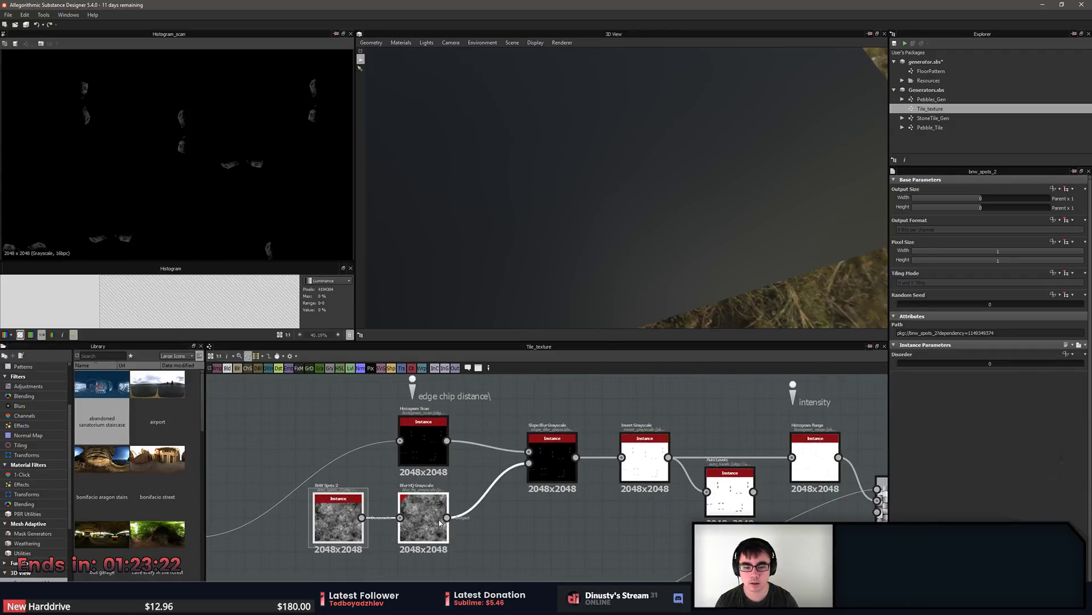
{"action": "left_click", "coordinate": [560, 464]}
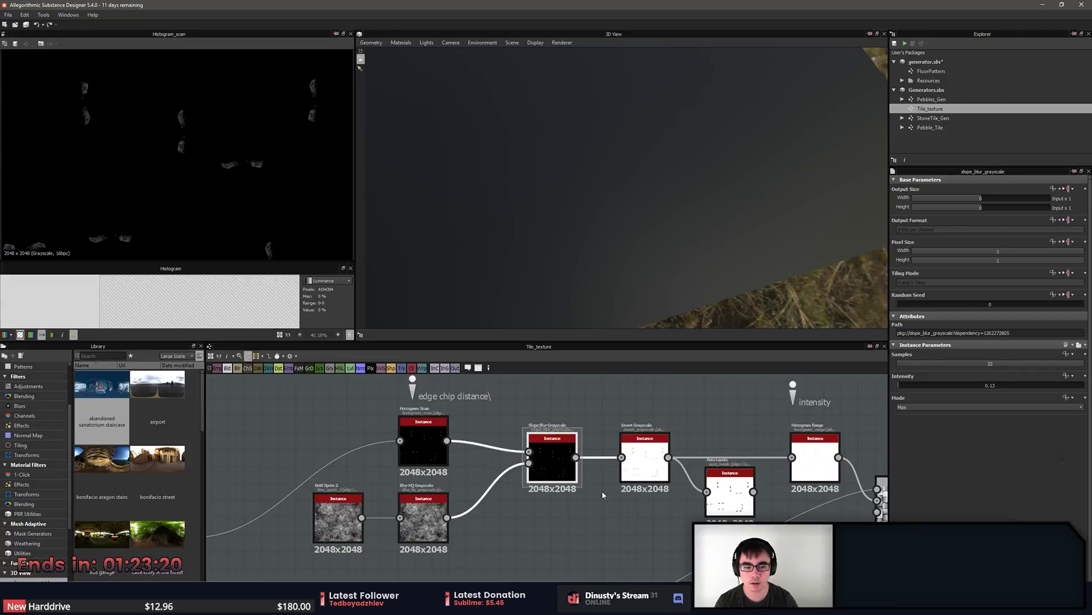
Return to the FloorPattern graph and check its slope blur chain.
{"action": "double_click", "coordinate": [931, 71]}
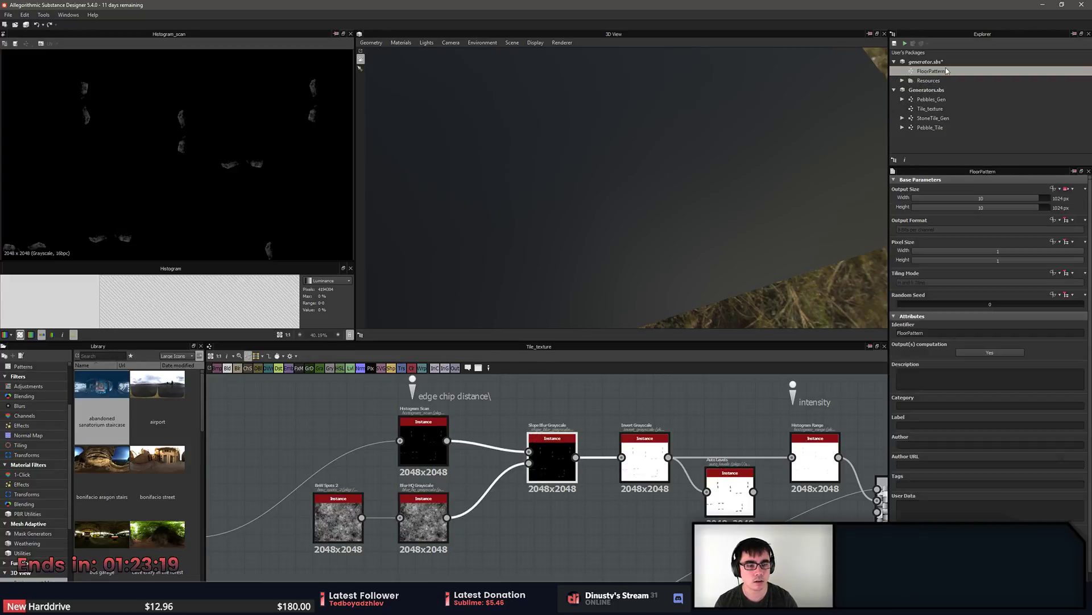
{"action": "middle_click_drag", "start_coordinate": [502, 470], "coordinate": [627, 445]}
{"action": "key", "text": "Delete"}
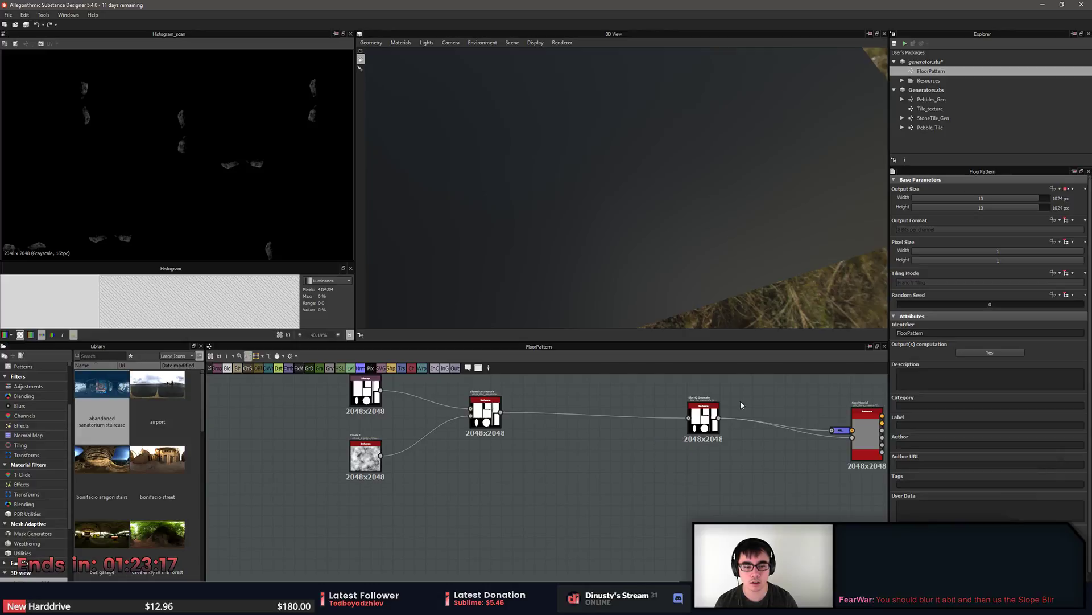
Reopen the Tile_texture graph and look over how its edge chip distance and intensity nodes are chained.
{"action": "left_click", "coordinate": [939, 101]}
{"action": "double_click", "coordinate": [931, 109]}
{"action": "middle_click_drag", "start_coordinate": [632, 478], "coordinate": [701, 523]}
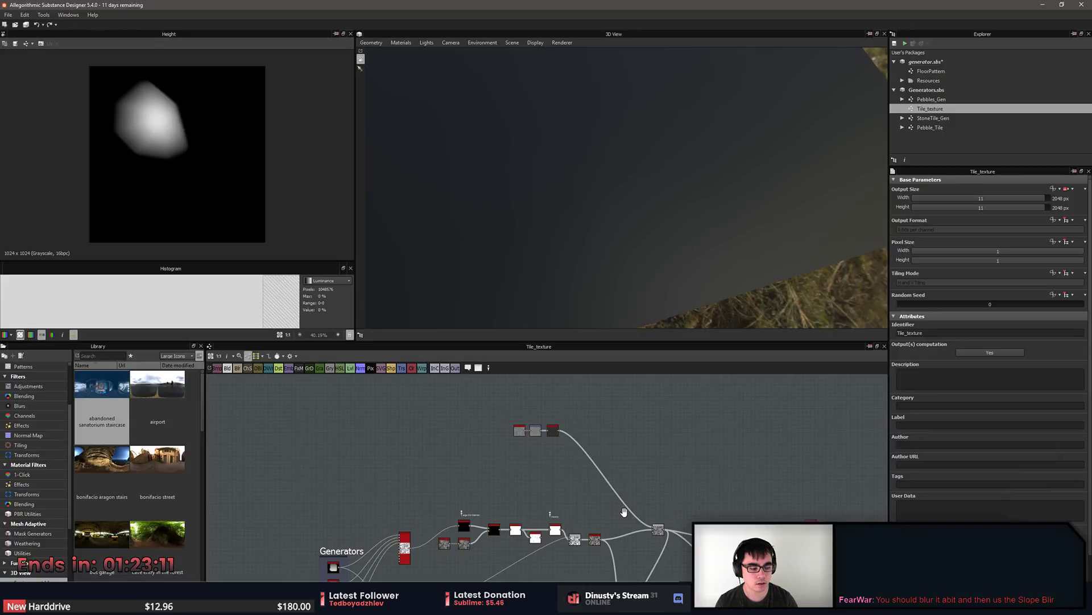
{"action": "scroll", "coordinate": [624, 512], "scroll_direction": "up", "scroll_amount": 1}
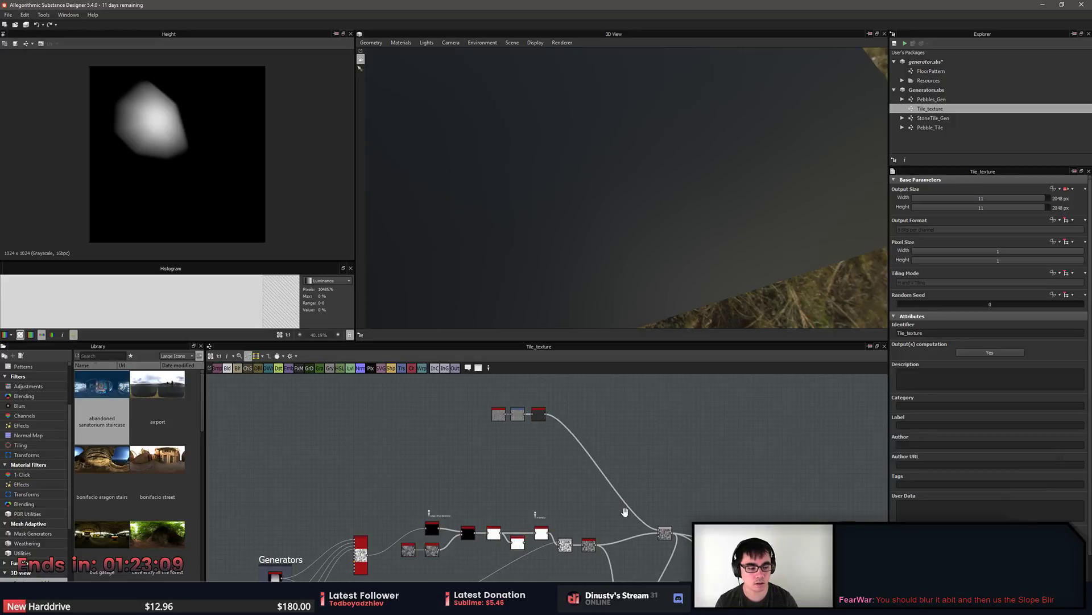
{"action": "middle_click_drag", "start_coordinate": [624, 513], "coordinate": [632, 496]}
{"action": "scroll", "coordinate": [631, 497], "scroll_direction": "up", "scroll_amount": 2}
{"action": "middle_click_drag", "start_coordinate": [632, 496], "coordinate": [602, 480]}
{"action": "scroll", "coordinate": [616, 462], "scroll_direction": "down", "scroll_amount": 1}
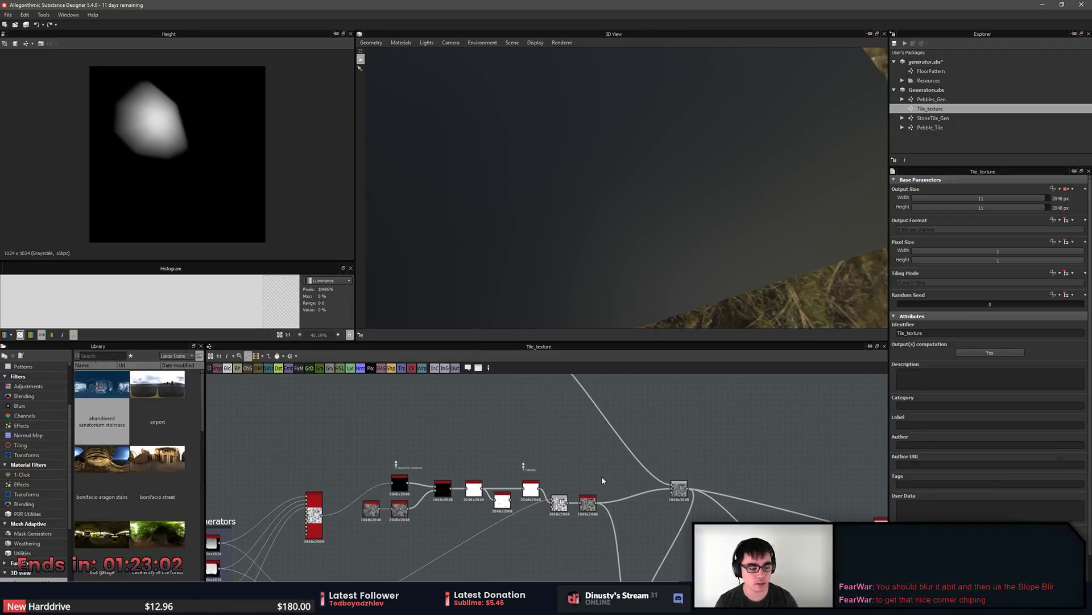
Open the StoneTile_Gen graph and examine the outputs and settings of its Cracks chain, from Transformation 2D through both slope blurs to Blur HQ.
{"action": "double_click", "coordinate": [943, 119]}
{"action": "left_click_drag", "start_coordinate": [612, 209], "coordinate": [662, 208]}
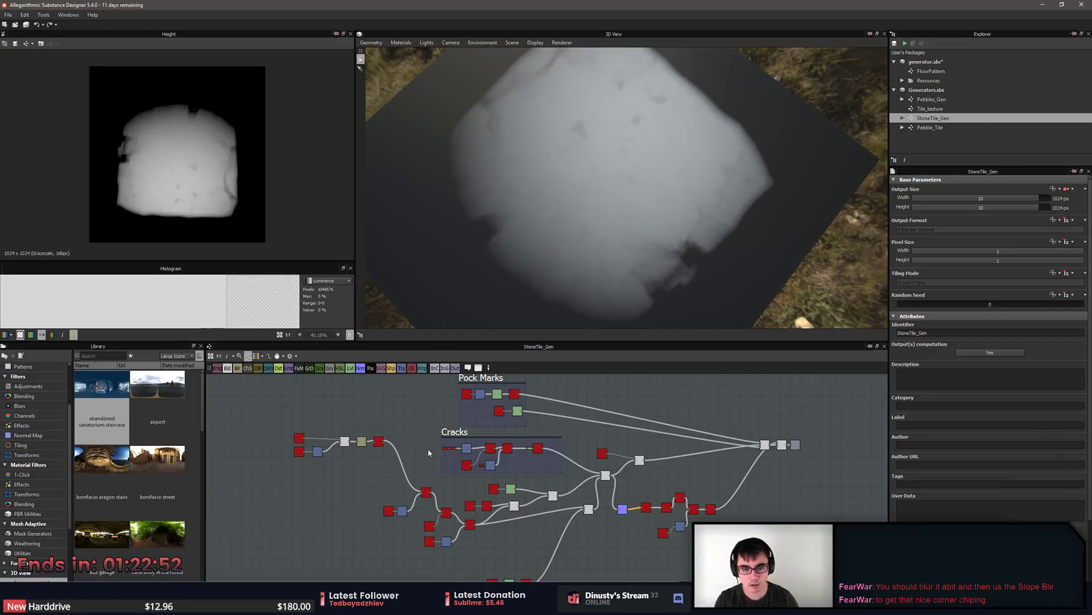
{"action": "scroll", "coordinate": [445, 458], "scroll_direction": "up", "scroll_amount": 5}
{"action": "left_click", "coordinate": [487, 453]}
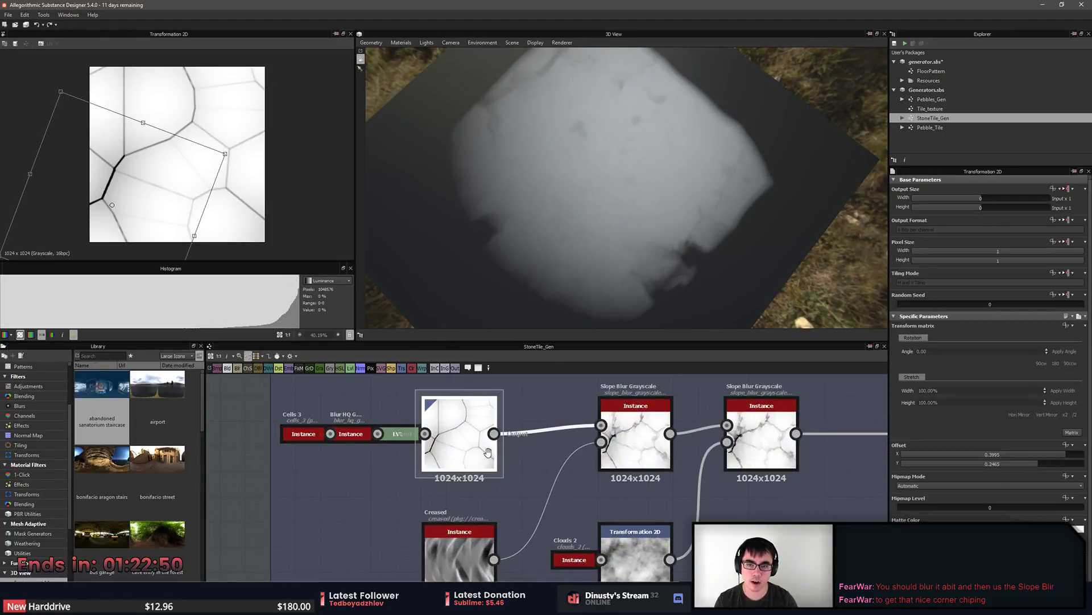
{"action": "scroll", "coordinate": [488, 452], "scroll_direction": "down", "scroll_amount": 3}
{"action": "left_click", "coordinate": [532, 465]}
{"action": "left_click", "coordinate": [644, 468]}
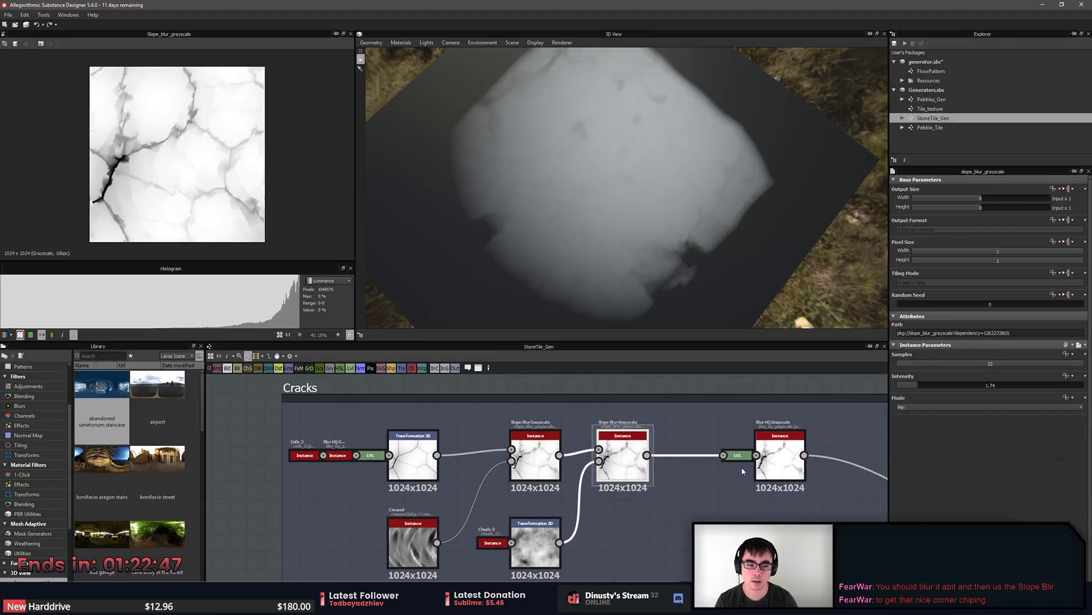
{"action": "left_click", "coordinate": [766, 464]}
{"action": "scroll", "coordinate": [705, 501], "scroll_direction": "down", "scroll_amount": 3}
{"action": "left_click_drag", "start_coordinate": [421, 449], "coordinate": [701, 544]}
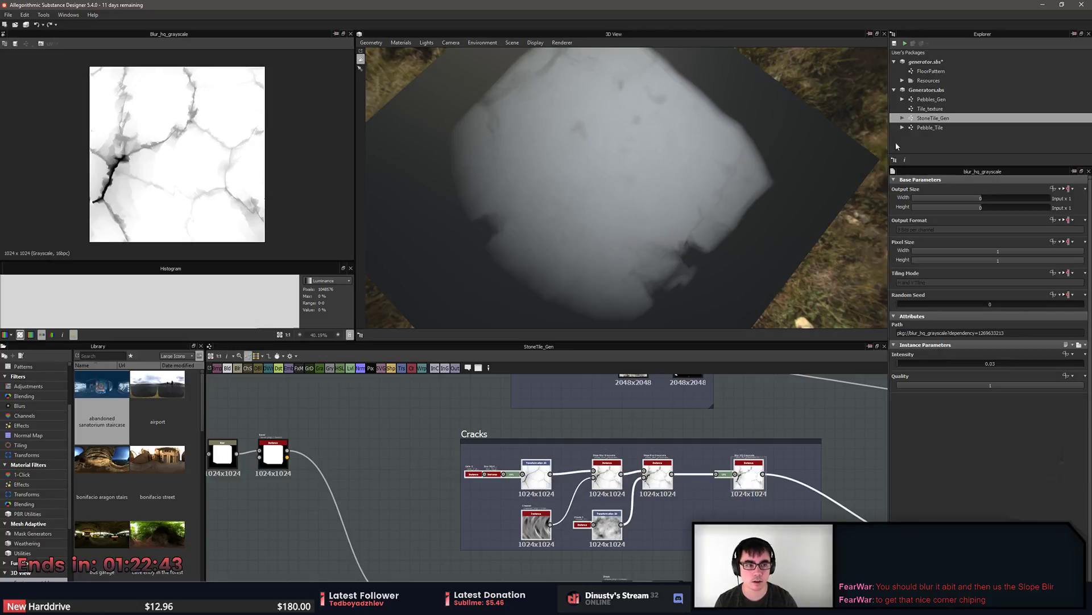
Switch back to the FloorPattern graph and review its full node layout.
{"action": "double_click", "coordinate": [931, 72]}
{"action": "scroll", "coordinate": [609, 421], "scroll_direction": "down", "scroll_amount": 3}
{"action": "key", "text": "ctrl+v"}
{"action": "left_click_drag", "start_coordinate": [474, 464], "coordinate": [348, 575]}
{"action": "left_click", "coordinate": [429, 505]}
{"action": "middle_click_drag", "start_coordinate": [429, 505], "coordinate": [498, 421]}
{"action": "scroll", "coordinate": [497, 421], "scroll_direction": "down", "scroll_amount": 1}
{"action": "left_click_drag", "start_coordinate": [363, 551], "coordinate": [614, 422]}
{"action": "left_click_drag", "start_coordinate": [430, 477], "coordinate": [481, 522]}
{"action": "left_click", "coordinate": [581, 456]}
{"action": "middle_click_drag", "start_coordinate": [580, 455], "coordinate": [585, 538]}
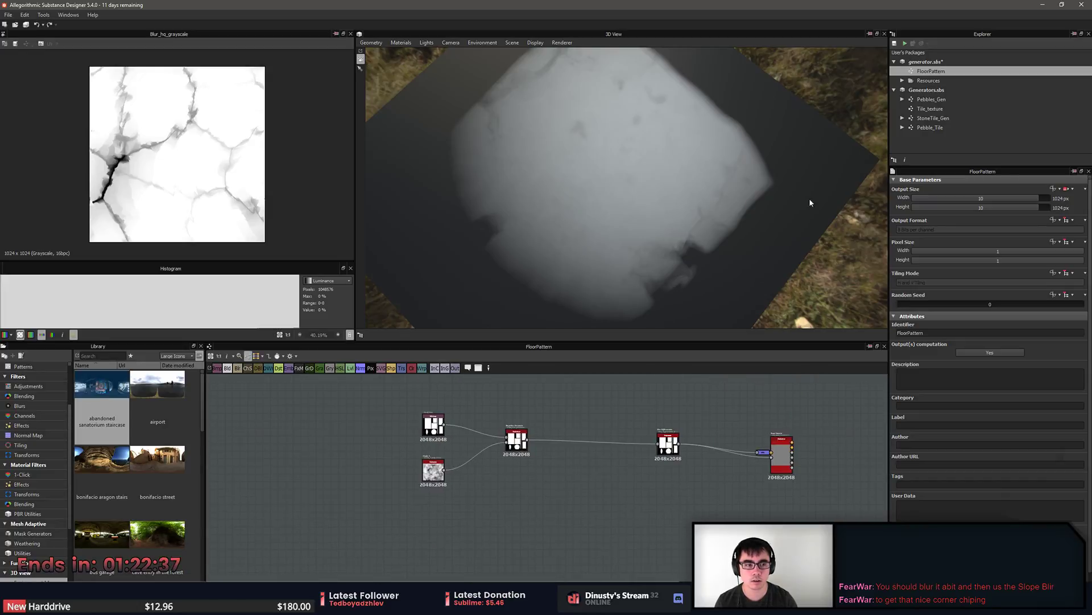
Open the Tile_texture graph again and examine the nodes around its intensity comment.
{"action": "double_click", "coordinate": [932, 99]}
{"action": "double_click", "coordinate": [930, 109]}
{"action": "scroll", "coordinate": [410, 455], "scroll_direction": "up", "scroll_amount": 3}
{"action": "middle_click_drag", "start_coordinate": [411, 455], "coordinate": [424, 515]}
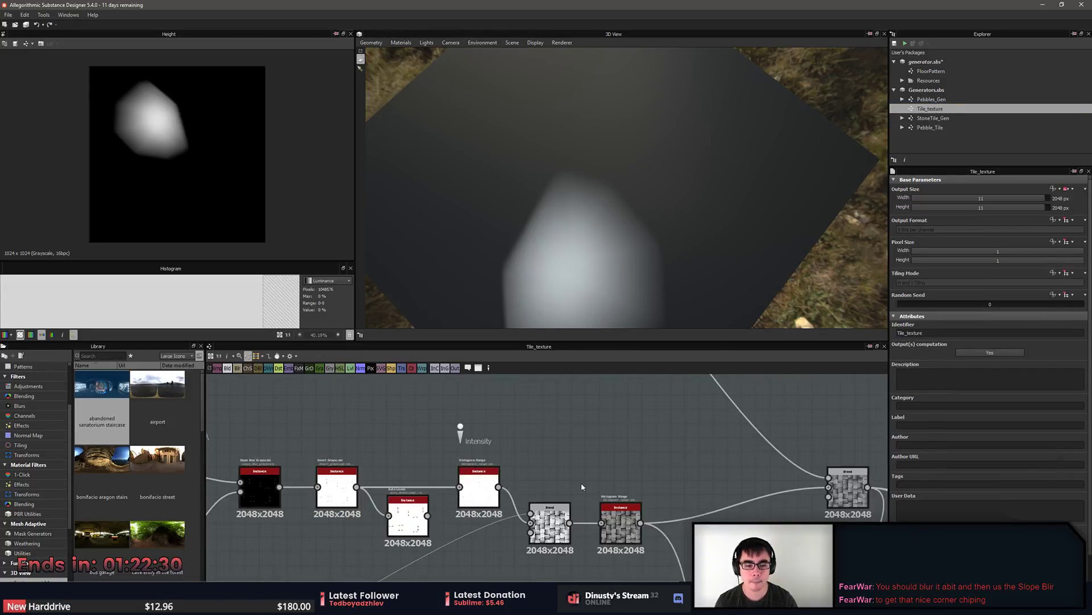
Open the StoneTile_Gen graph and examine its node chain from the final Blend nodes back to the slope blurs.
{"action": "scroll", "coordinate": [523, 484], "scroll_direction": "down", "scroll_amount": 3}
{"action": "double_click", "coordinate": [933, 117]}
{"action": "scroll", "coordinate": [452, 434], "scroll_direction": "up", "scroll_amount": 3}
{"action": "middle_click_drag", "start_coordinate": [435, 423], "coordinate": [435, 471]}
{"action": "middle_click_drag", "start_coordinate": [574, 423], "coordinate": [300, 433]}
{"action": "scroll", "coordinate": [746, 519], "scroll_direction": "up", "scroll_amount": 9}
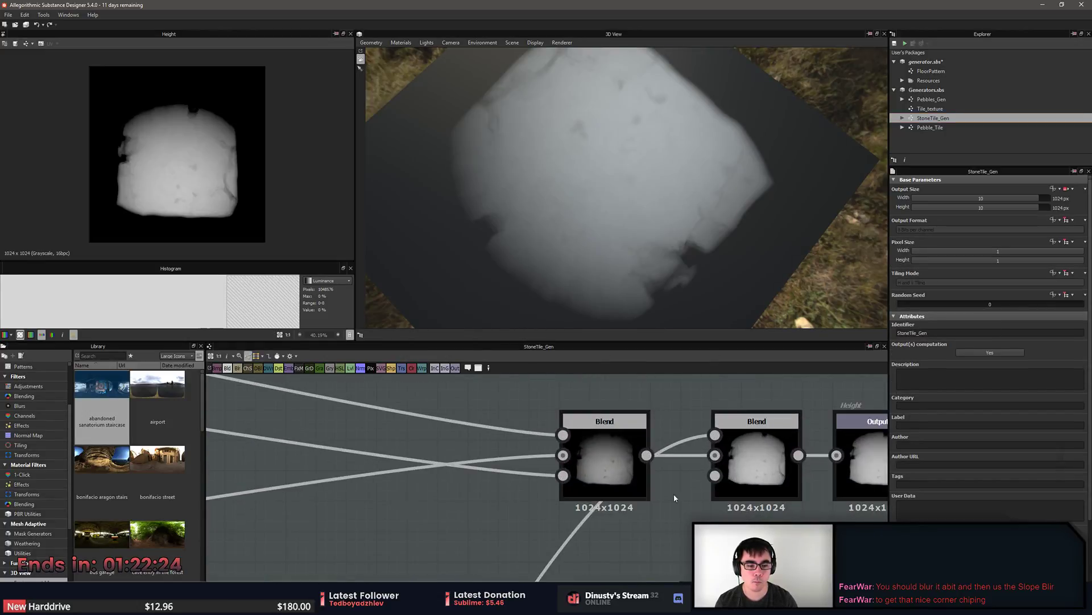
{"action": "scroll", "coordinate": [366, 446], "scroll_direction": "down", "scroll_amount": 5}
{"action": "middle_click_drag", "start_coordinate": [366, 446], "coordinate": [648, 405]}
{"action": "scroll", "coordinate": [648, 423], "scroll_direction": "down", "scroll_amount": 5}
{"action": "scroll", "coordinate": [602, 493], "scroll_direction": "up", "scroll_amount": 3}
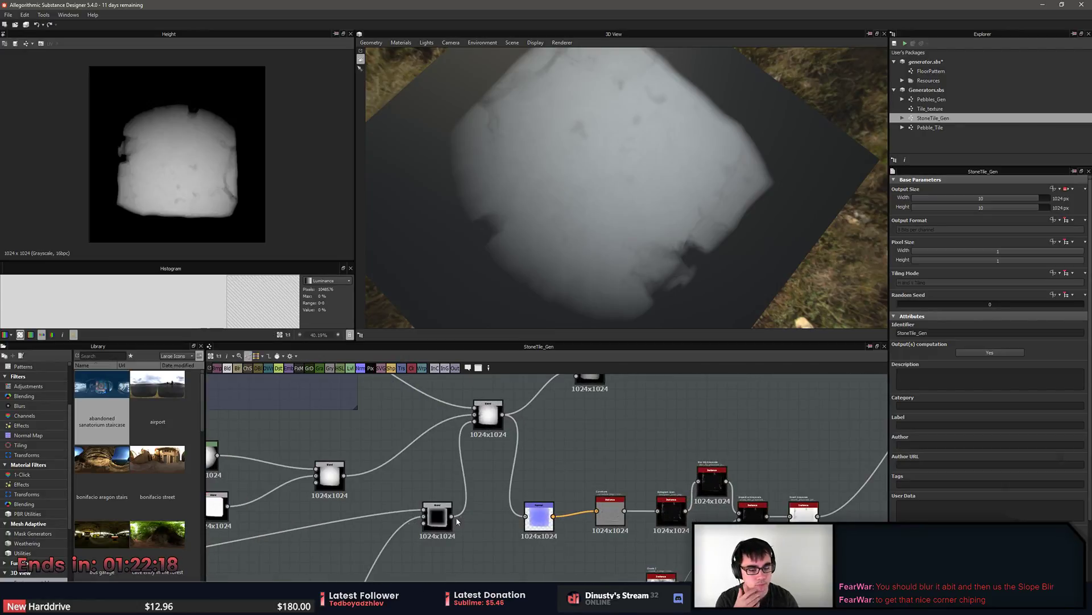
{"action": "middle_click_drag", "start_coordinate": [493, 530], "coordinate": [713, 477]}
{"action": "scroll", "coordinate": [704, 428], "scroll_direction": "down", "scroll_amount": 3}
{"action": "scroll", "coordinate": [457, 561], "scroll_direction": "up", "scroll_amount": 3}
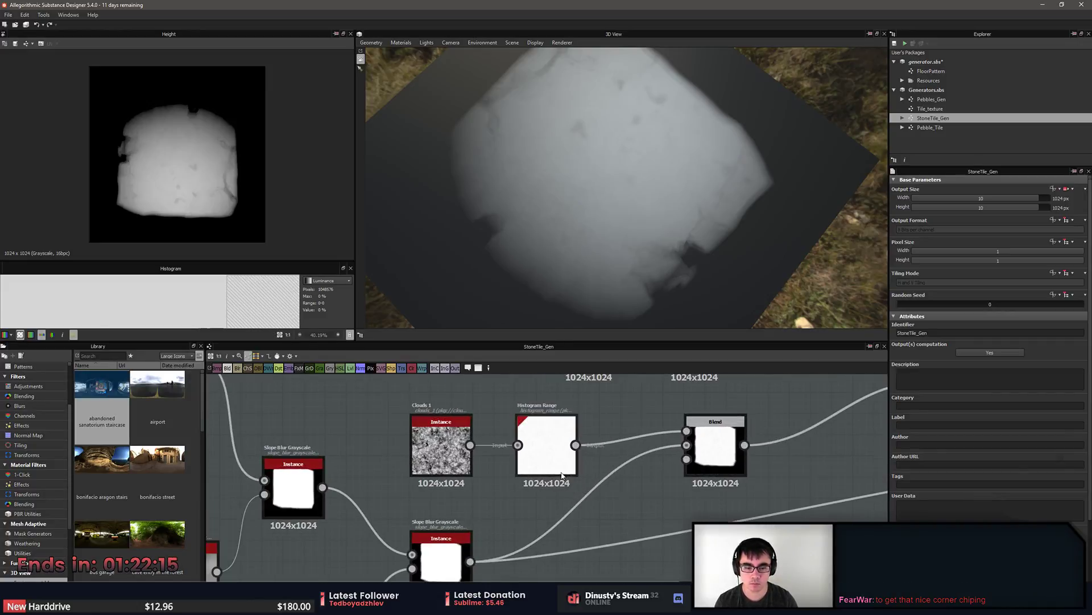
Inspect the Slope Blur Grayscale nodes and the Perlin noise inputs that roughen the stone tile's edges.
{"action": "double_click", "coordinate": [457, 560]}
{"action": "middle_click_drag", "start_coordinate": [457, 560], "coordinate": [590, 440]}
{"action": "middle_click_drag", "start_coordinate": [683, 491], "coordinate": [675, 498]}
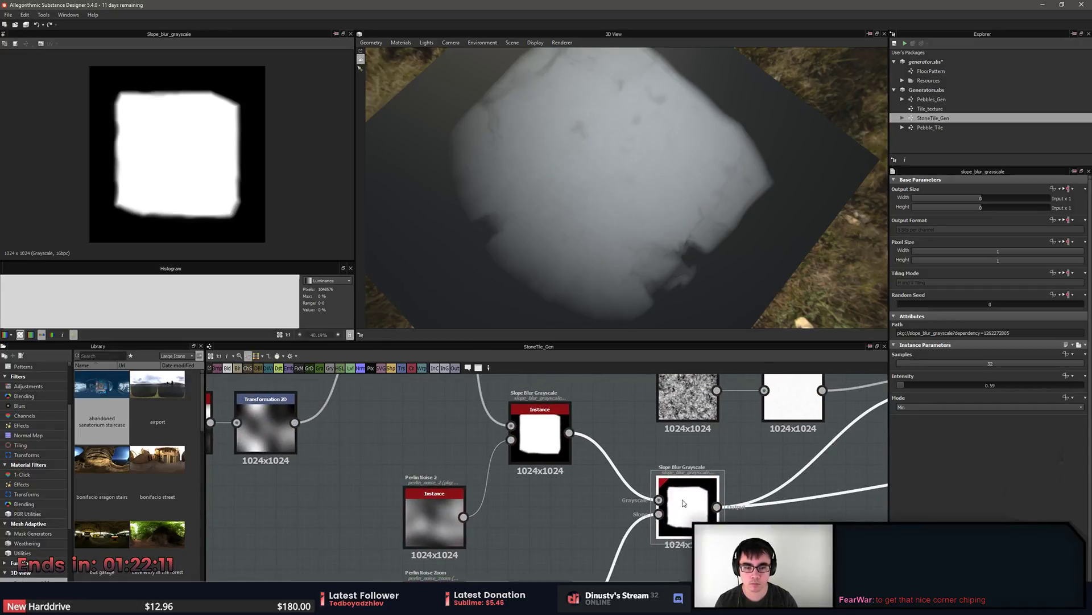
{"action": "middle_click_drag", "start_coordinate": [619, 434], "coordinate": [623, 433]}
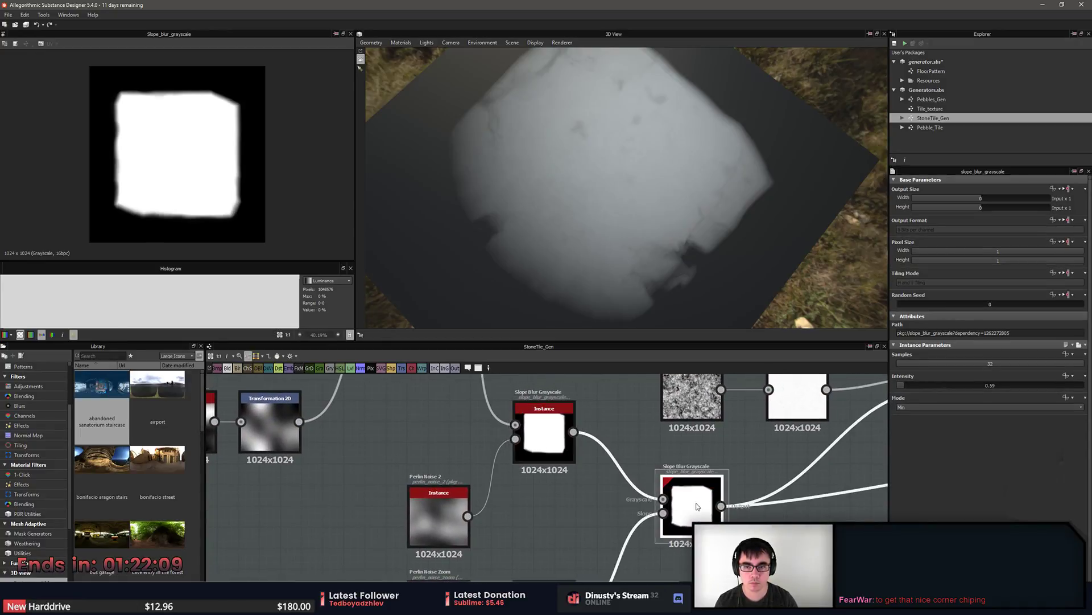
{"action": "double_click", "coordinate": [438, 533]}
{"action": "middle_click_drag", "start_coordinate": [561, 449], "coordinate": [624, 559]}
{"action": "scroll", "coordinate": [626, 564], "scroll_direction": "down", "scroll_amount": 1}
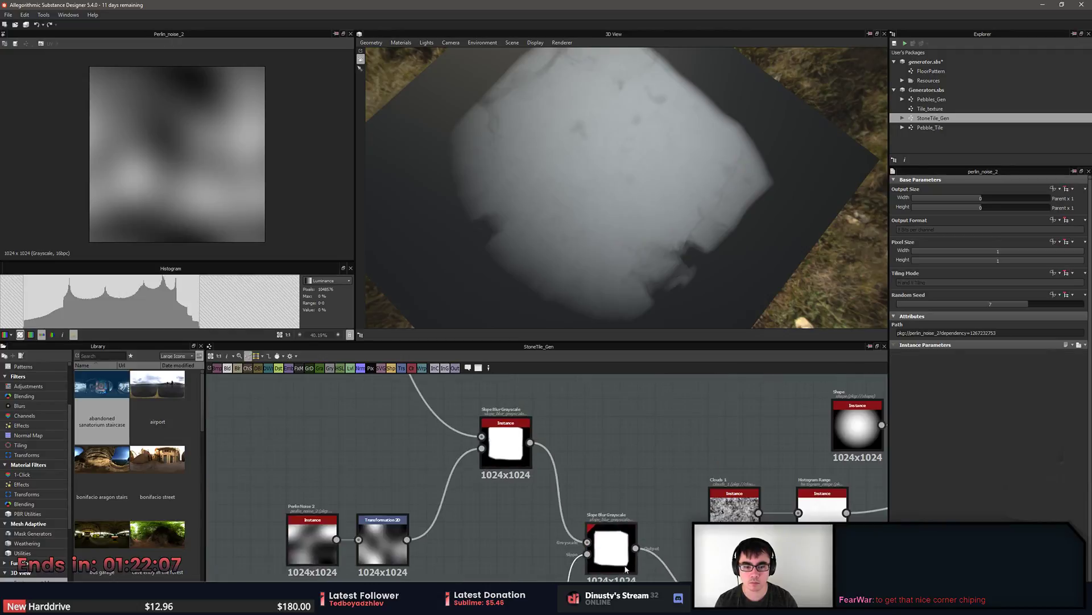
{"action": "double_click", "coordinate": [617, 488]}
{"action": "middle_click_drag", "start_coordinate": [768, 441], "coordinate": [791, 426]}
{"action": "middle_click_drag", "start_coordinate": [437, 524], "coordinate": [464, 461]}
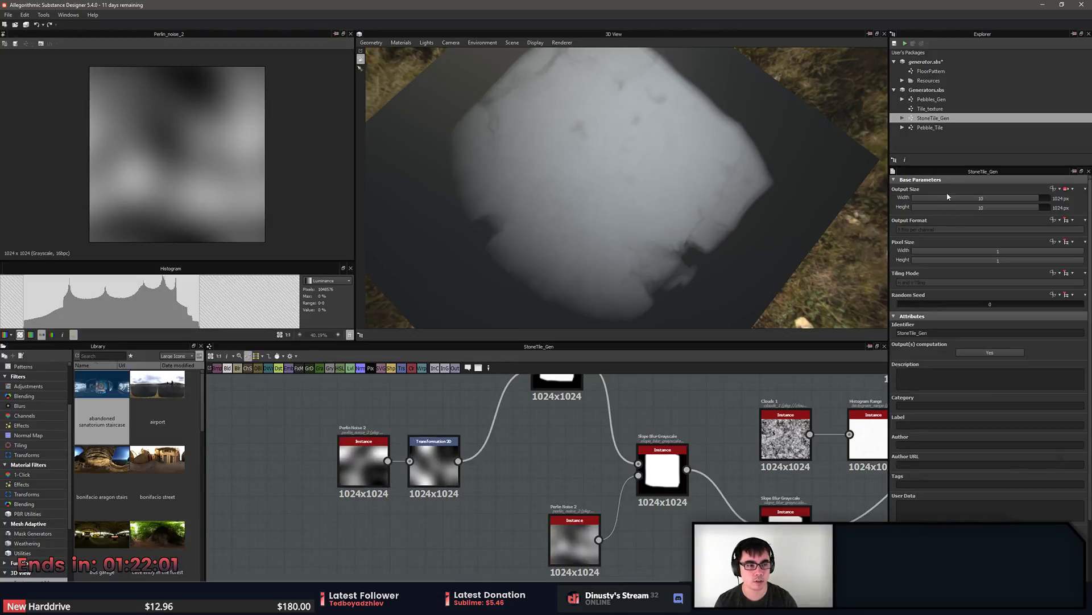
{"action": "middle_click_drag", "start_coordinate": [696, 383], "coordinate": [456, 453]}
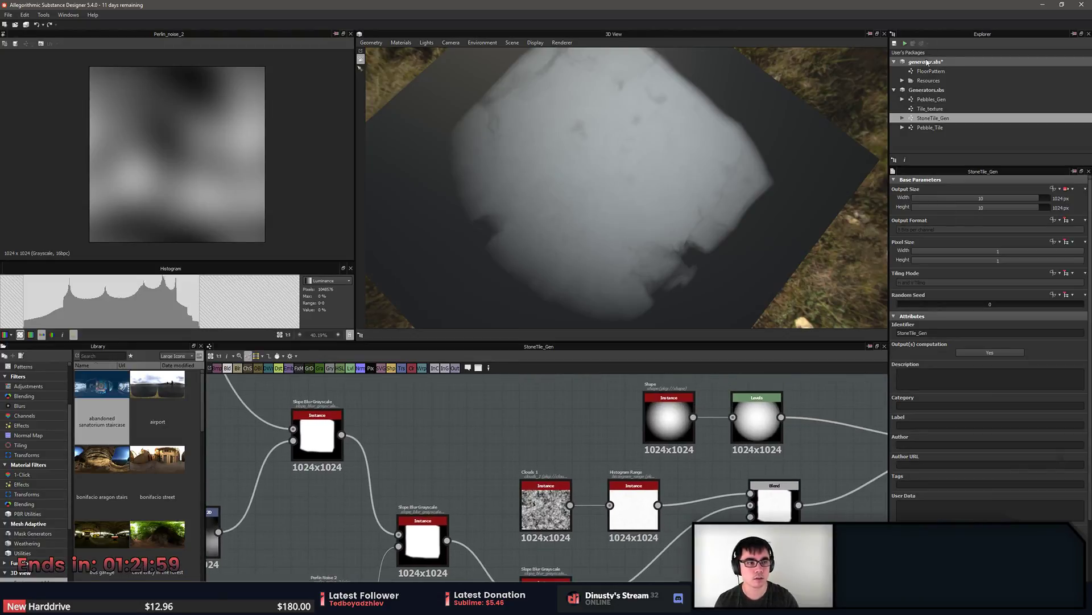
Open the FloorPattern graph and rearrange the nodes around Slope Blur Grayscale.
{"action": "double_click", "coordinate": [936, 74]}
{"action": "middle_click_drag", "start_coordinate": [564, 401], "coordinate": [569, 433]}
{"action": "scroll", "coordinate": [569, 433], "scroll_direction": "up", "scroll_amount": 1}
{"action": "key", "text": "ctrl+v"}
{"action": "left_click_drag", "start_coordinate": [528, 487], "coordinate": [390, 517]}
{"action": "middle_click_drag", "start_coordinate": [461, 459], "coordinate": [539, 498]}
{"action": "scroll", "coordinate": [539, 499], "scroll_direction": "up", "scroll_amount": 4}
{"action": "left_click_drag", "start_coordinate": [500, 441], "coordinate": [571, 459]}
{"action": "middle_click_drag", "start_coordinate": [632, 466], "coordinate": [553, 486]}
{"action": "scroll", "coordinate": [554, 486], "scroll_direction": "down", "scroll_amount": 1}
{"action": "key", "text": "ctrl+v"}
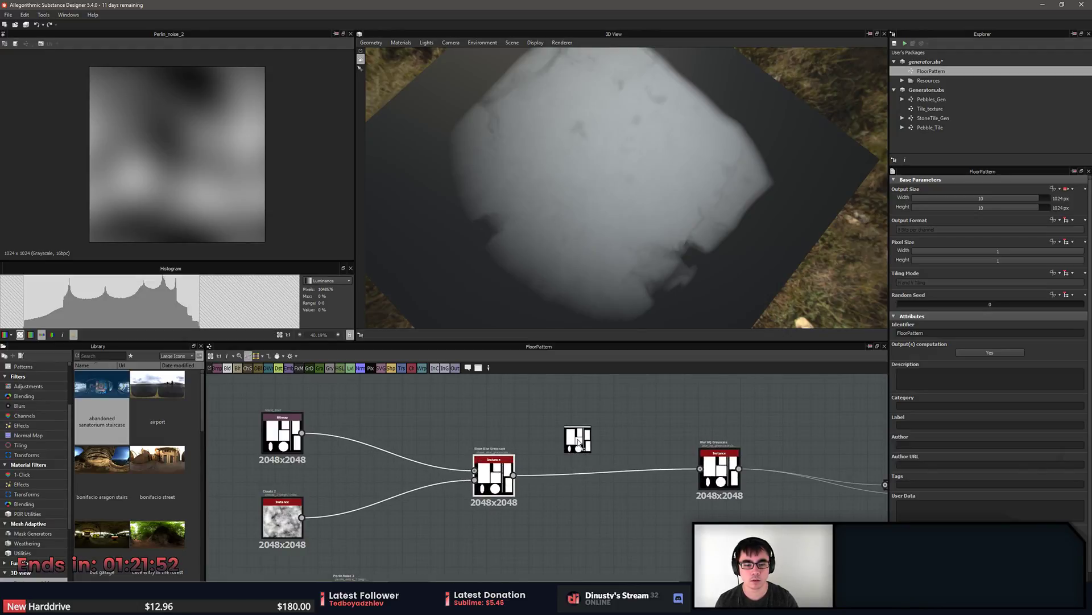
Move Blur HQ Grayscale ahead of Slope Blur Grayscale and feed Clouds 2 into the blur.
{"action": "left_click_drag", "start_coordinate": [494, 473], "coordinate": [508, 445]}
{"action": "left_click_drag", "start_coordinate": [720, 478], "coordinate": [546, 504]}
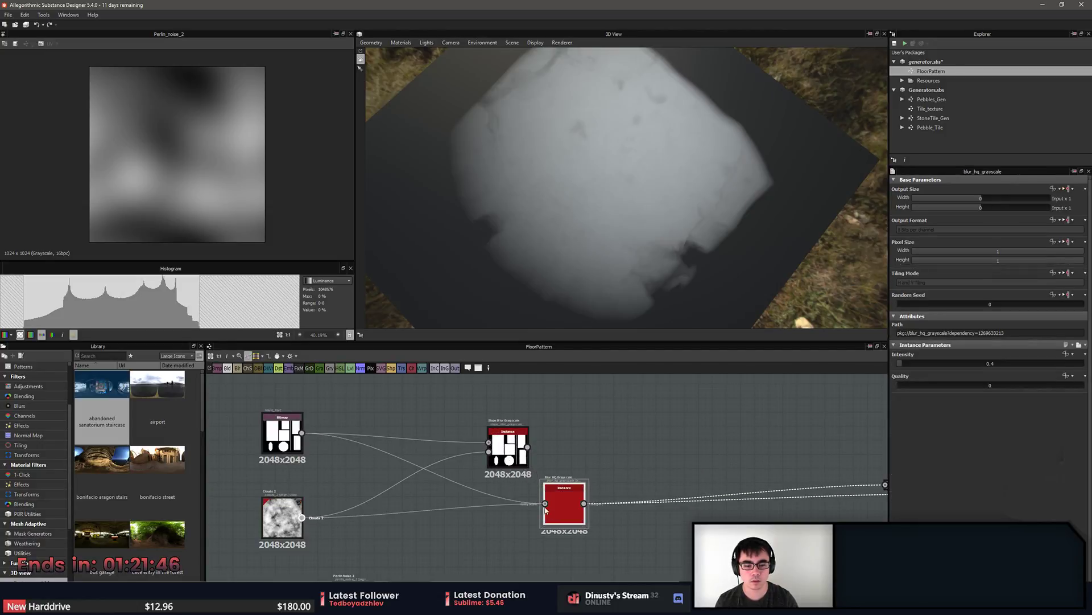
{"action": "scroll", "coordinate": [547, 513], "scroll_direction": "down", "scroll_amount": 3}
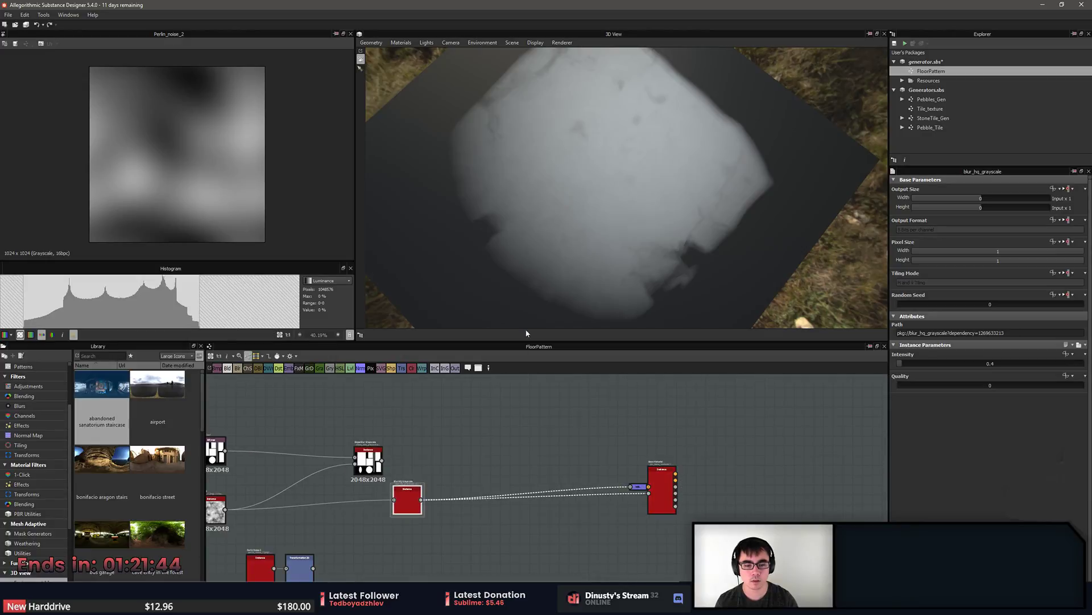
{"action": "middle_click_drag", "start_coordinate": [513, 409], "coordinate": [617, 441]}
{"action": "left_click_drag", "start_coordinate": [487, 505], "coordinate": [458, 504]}
{"action": "left_click_drag", "start_coordinate": [453, 455], "coordinate": [532, 436]}
{"action": "scroll", "coordinate": [488, 489], "scroll_direction": "up", "scroll_amount": 4}
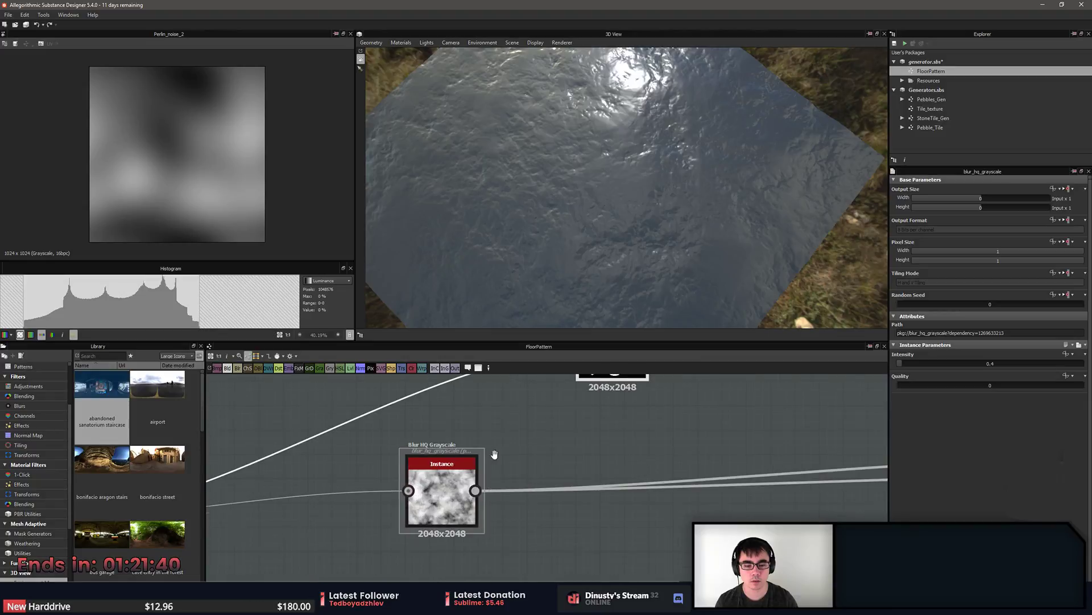
Connect Blur HQ Grayscale to the Slope Blur Grayscale, and route the slope blur's output to the normal node and the Base Material.
{"action": "middle_click_drag", "start_coordinate": [494, 462], "coordinate": [459, 525]}
{"action": "left_click_drag", "start_coordinate": [443, 556], "coordinate": [545, 401]}
{"action": "left_click_drag", "start_coordinate": [566, 440], "coordinate": [604, 514]}
{"action": "scroll", "coordinate": [595, 529], "scroll_direction": "down", "scroll_amount": 2}
{"action": "middle_click_drag", "start_coordinate": [586, 538], "coordinate": [552, 468]}
{"action": "scroll", "coordinate": [552, 469], "scroll_direction": "down", "scroll_amount": 1}
{"action": "left_click_drag", "start_coordinate": [549, 455], "coordinate": [772, 478]}
{"action": "left_click_drag", "start_coordinate": [549, 455], "coordinate": [800, 488]}
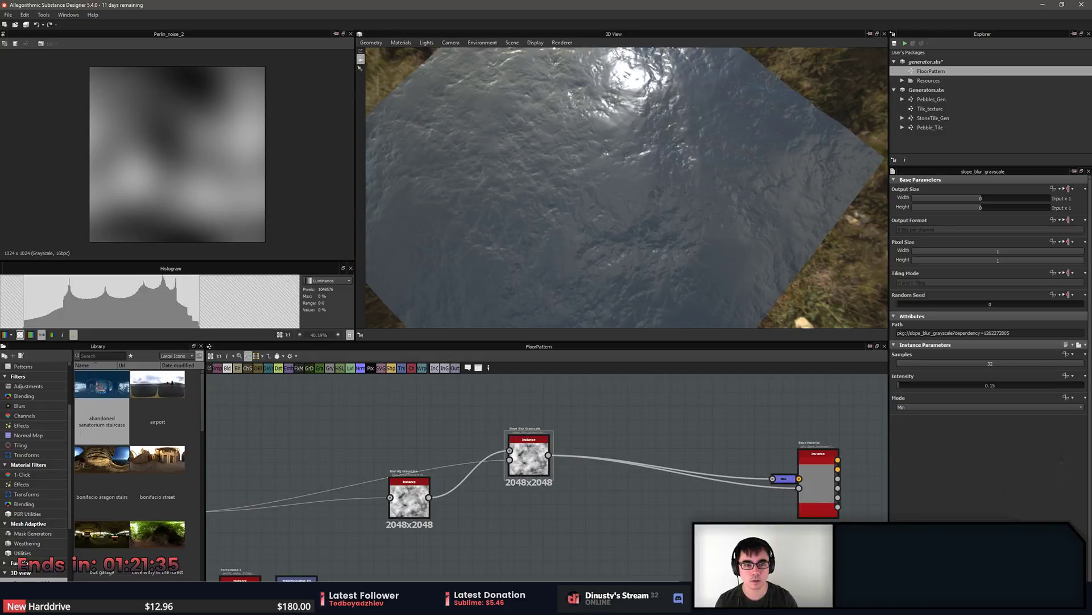
Connect the floor pattern bitmap to the grayscale input of Slope Blur Grayscale in place of the blurred clouds.
{"action": "middle_click_drag", "start_coordinate": [806, 495], "coordinate": [763, 511]}
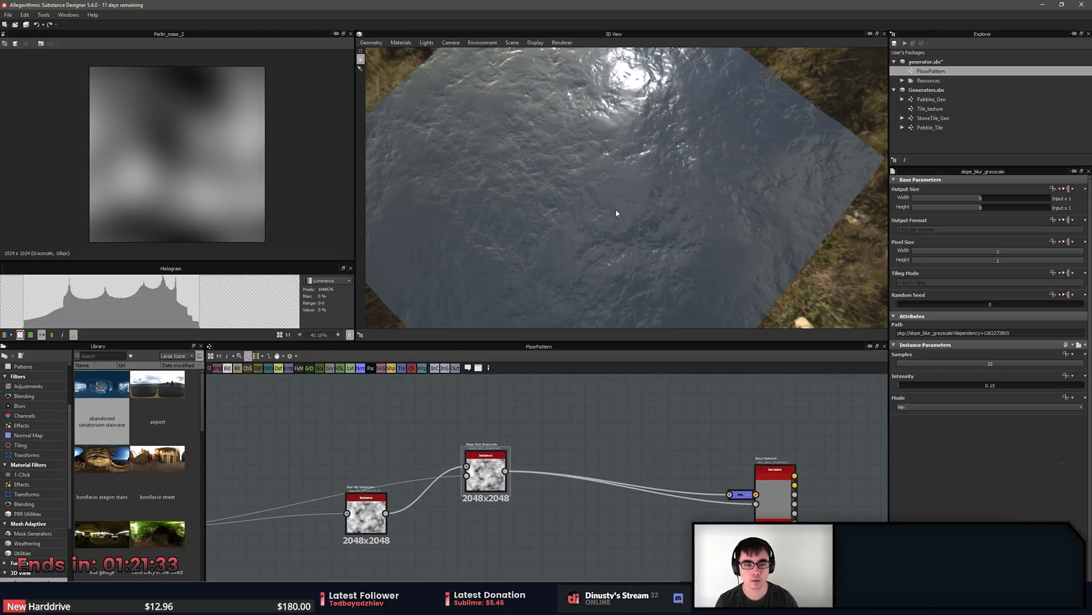
{"action": "left_click_drag", "start_coordinate": [486, 456], "coordinate": [536, 486]}
{"action": "middle_click_drag", "start_coordinate": [535, 461], "coordinate": [576, 443]}
{"action": "scroll", "coordinate": [569, 446], "scroll_direction": "up", "scroll_amount": 2}
{"action": "left_click_drag", "start_coordinate": [569, 483], "coordinate": [548, 411]}
{"action": "scroll", "coordinate": [493, 525], "scroll_direction": "down", "scroll_amount": 1}
{"action": "middle_click_drag", "start_coordinate": [494, 524], "coordinate": [641, 523]}
{"action": "scroll", "coordinate": [722, 512], "scroll_direction": "down", "scroll_amount": 1}
{"action": "left_click_drag", "start_coordinate": [322, 429], "coordinate": [550, 416]}
{"action": "left_click_drag", "start_coordinate": [723, 461], "coordinate": [696, 455]}
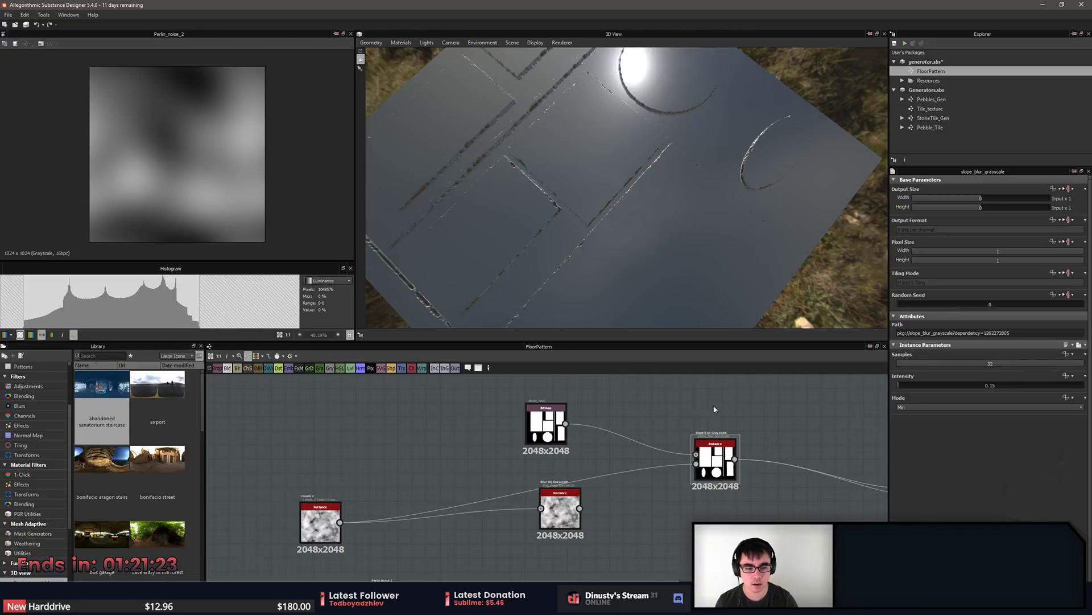
Preview the Slope Blur Grayscale node and set its intensity to 0.05.
{"action": "middle_click_drag", "start_coordinate": [806, 453], "coordinate": [638, 422]}
{"action": "left_click_drag", "start_coordinate": [609, 296], "coordinate": [585, 256]}
{"action": "middle_click_drag", "start_coordinate": [569, 398], "coordinate": [583, 427]}
{"action": "scroll", "coordinate": [550, 509], "scroll_direction": "up", "scroll_amount": 1}
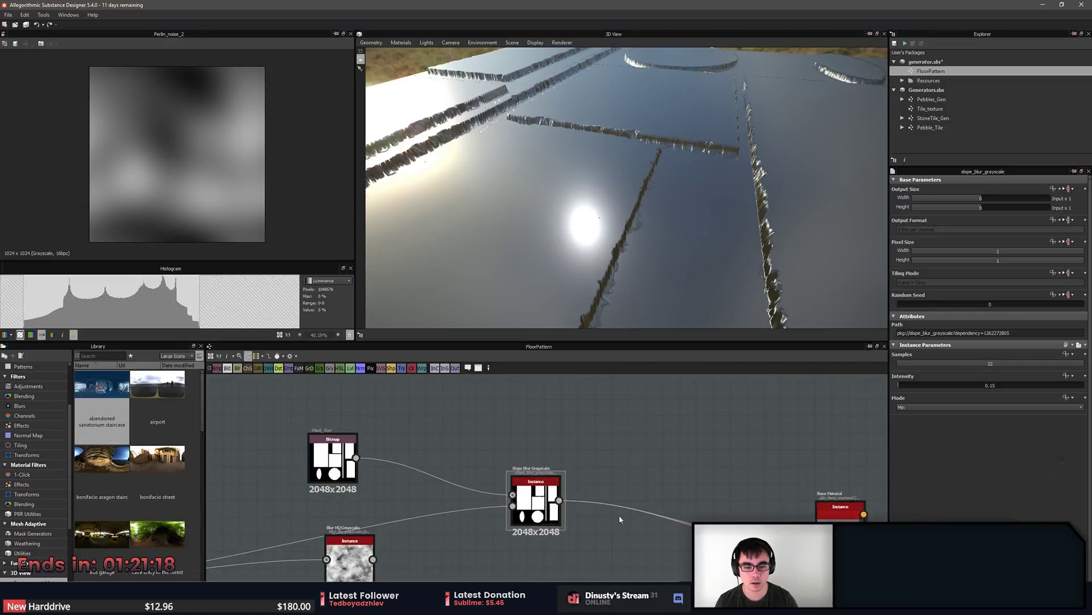
{"action": "double_click", "coordinate": [551, 508]}
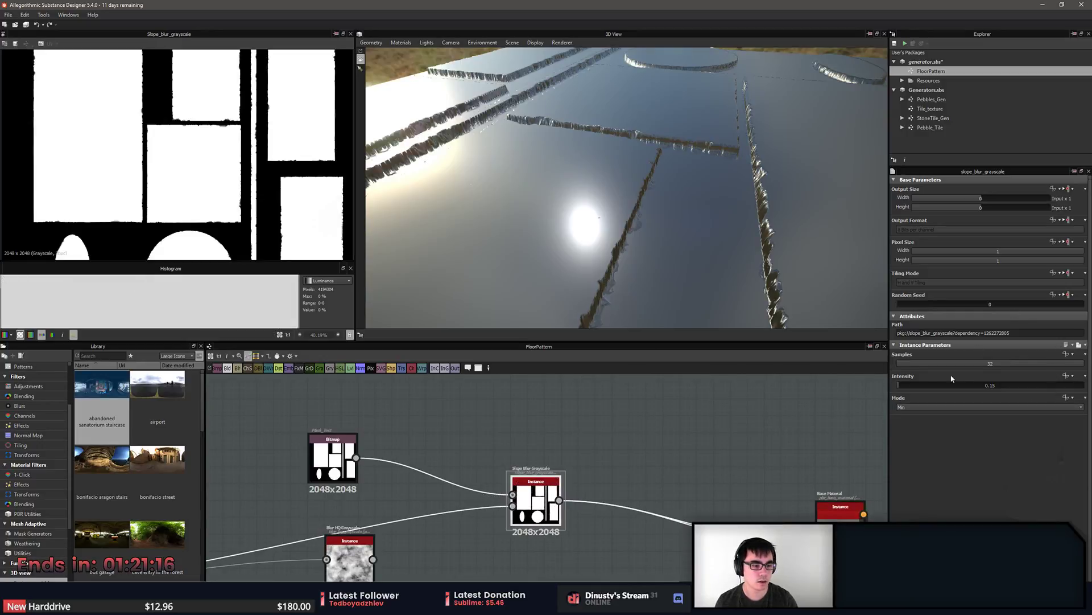
{"action": "scroll", "coordinate": [300, 201], "scroll_direction": "up", "scroll_amount": 8}
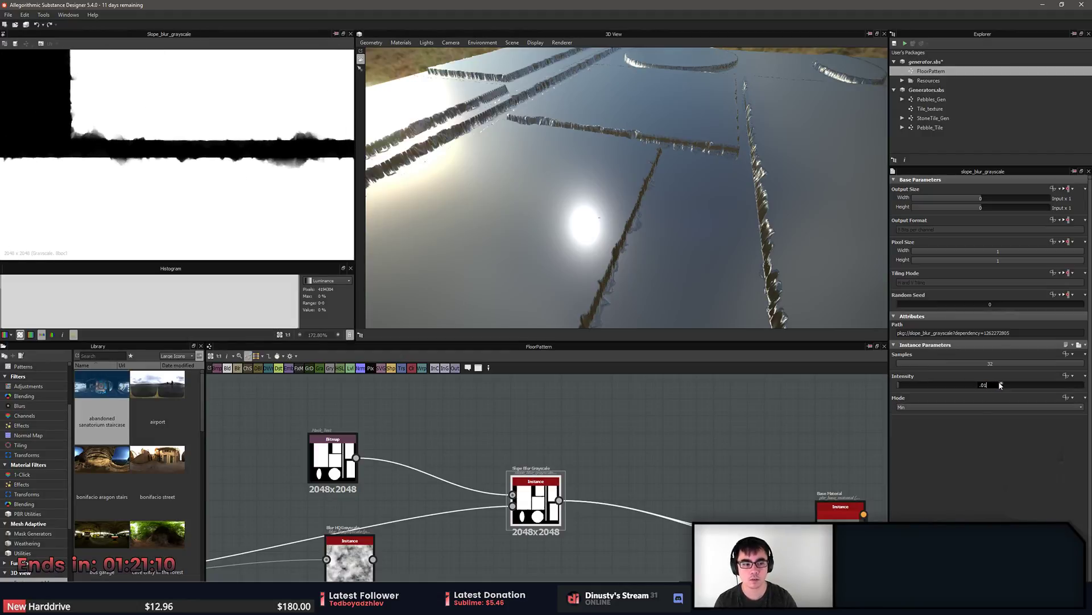
{"action": "key", "text": "Return"}
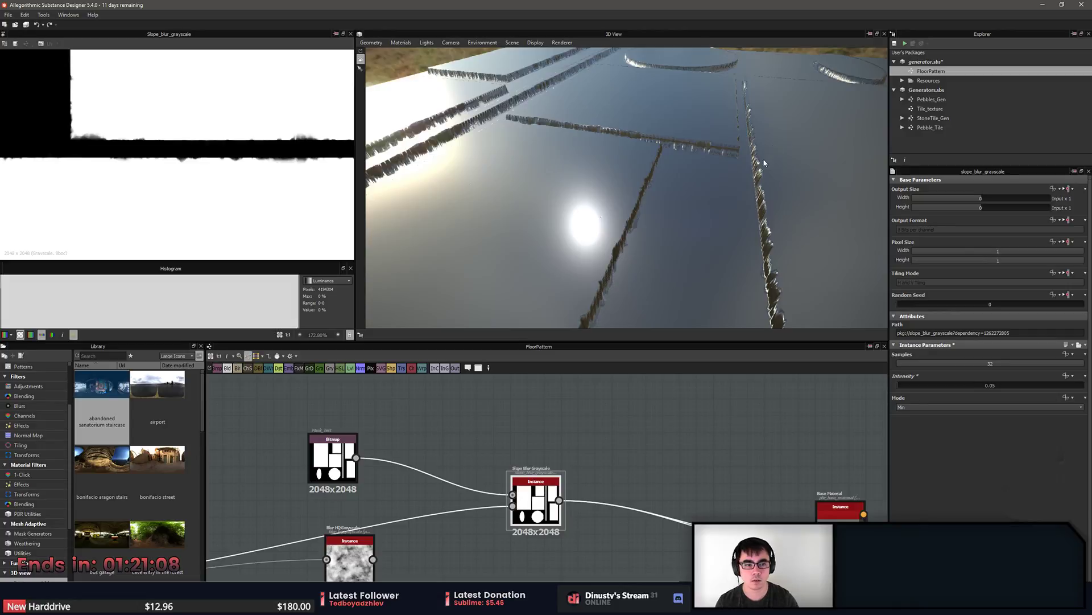
{"action": "left_click_drag", "start_coordinate": [630, 195], "coordinate": [584, 231]}
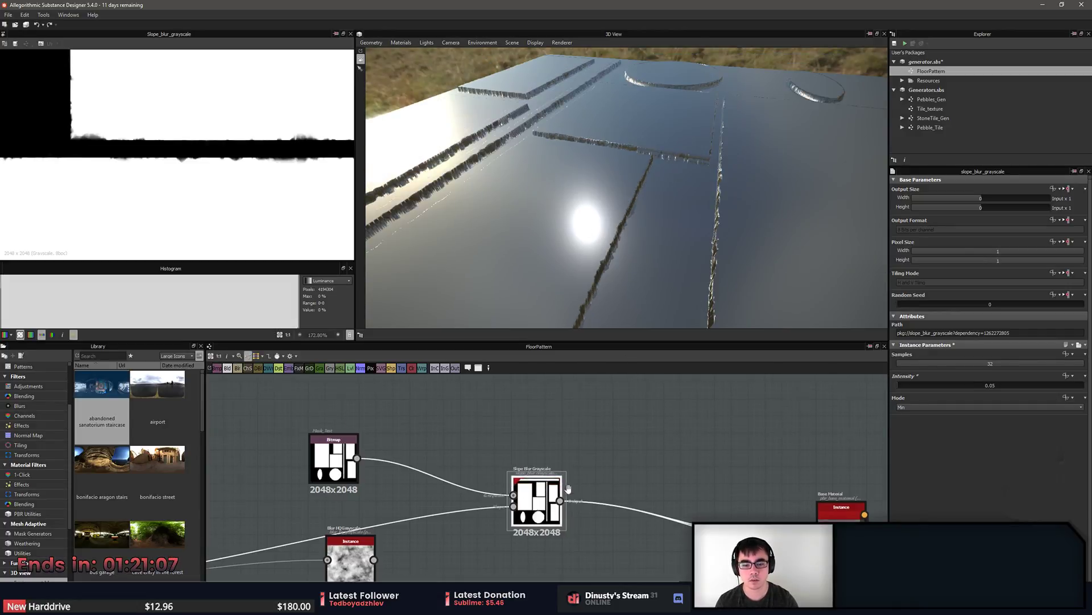
Reposition the Slope Blur Grayscale and Blur HQ Grayscale nodes beside the floor pattern bitmap.
{"action": "middle_click_drag", "start_coordinate": [534, 511], "coordinate": [703, 426]}
{"action": "left_click_drag", "start_coordinate": [520, 476], "coordinate": [540, 525]}
{"action": "middle_click_drag", "start_coordinate": [540, 524], "coordinate": [570, 517]}
{"action": "left_click_drag", "start_coordinate": [570, 517], "coordinate": [564, 494]}
{"action": "middle_click_drag", "start_coordinate": [644, 492], "coordinate": [437, 518]}
{"action": "scroll", "coordinate": [437, 519], "scroll_direction": "down", "scroll_amount": 1}
{"action": "left_click_drag", "start_coordinate": [358, 528], "coordinate": [346, 504]}
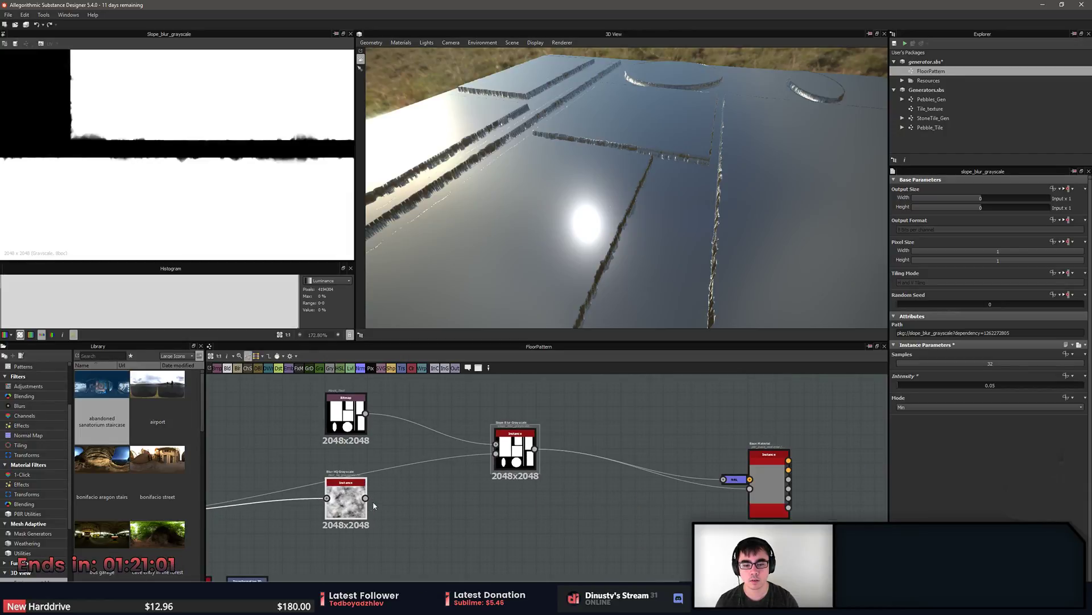
Feed the bitmap into Blur HQ Grayscale, preview it, and connect the blur to the slope input of Slope Blur Grayscale.
{"action": "left_click_drag", "start_coordinate": [496, 457], "coordinate": [495, 454]}
{"action": "middle_click_drag", "start_coordinate": [418, 487], "coordinate": [466, 483]}
{"action": "left_click_drag", "start_coordinate": [401, 508], "coordinate": [387, 520]}
{"action": "double_click", "coordinate": [387, 521]}
{"action": "middle_click_drag", "start_coordinate": [387, 521], "coordinate": [519, 525]}
{"action": "left_click_drag", "start_coordinate": [520, 424], "coordinate": [378, 424]}
{"action": "middle_click_drag", "start_coordinate": [565, 471], "coordinate": [481, 470]}
{"action": "mouse_move", "coordinate": [421, 516]}
{"action": "left_mouse_down"}
{"action": "mouse_move", "coordinate": [435, 502]}
{"action": "mouse_move", "coordinate": [417, 505]}
{"action": "left_mouse_up"}
{"action": "left_click_drag", "start_coordinate": [430, 518], "coordinate": [431, 489]}
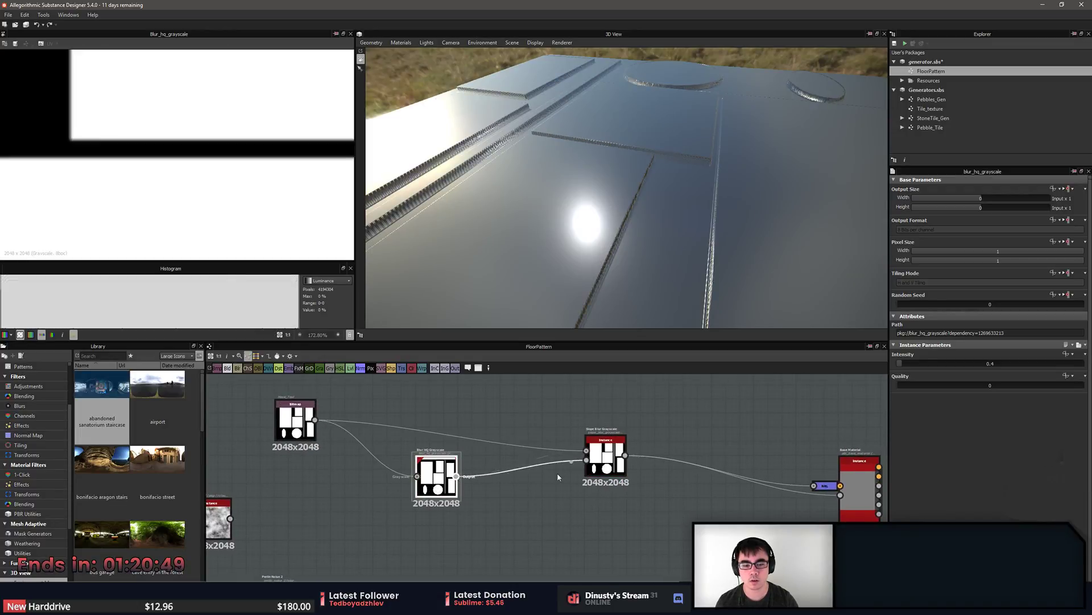
Reconnect Clouds 2 to the slope input of Slope Blur Grayscale.
{"action": "left_click_drag", "start_coordinate": [534, 493], "coordinate": [518, 489]}
{"action": "middle_click_drag", "start_coordinate": [247, 503], "coordinate": [316, 503]}
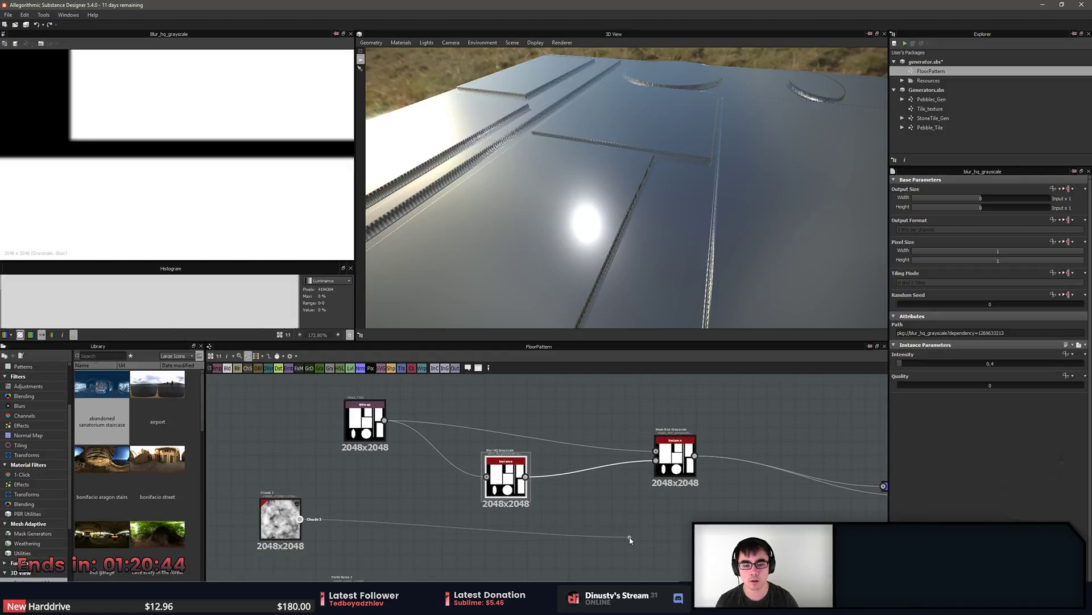
{"action": "left_click_drag", "start_coordinate": [664, 462], "coordinate": [662, 462]}
Connect the blurred bitmap to the grayscale input of Slope Blur Grayscale and check the chipped edges in 3D.
{"action": "left_click_drag", "start_coordinate": [509, 478], "coordinate": [509, 456]}
{"action": "middle_click_drag", "start_coordinate": [531, 445], "coordinate": [496, 464]}
{"action": "scroll", "coordinate": [497, 464], "scroll_direction": "down", "scroll_amount": 1}
{"action": "left_click_drag", "start_coordinate": [610, 474], "coordinate": [573, 502]}
{"action": "left_click_drag", "start_coordinate": [478, 477], "coordinate": [442, 483]}
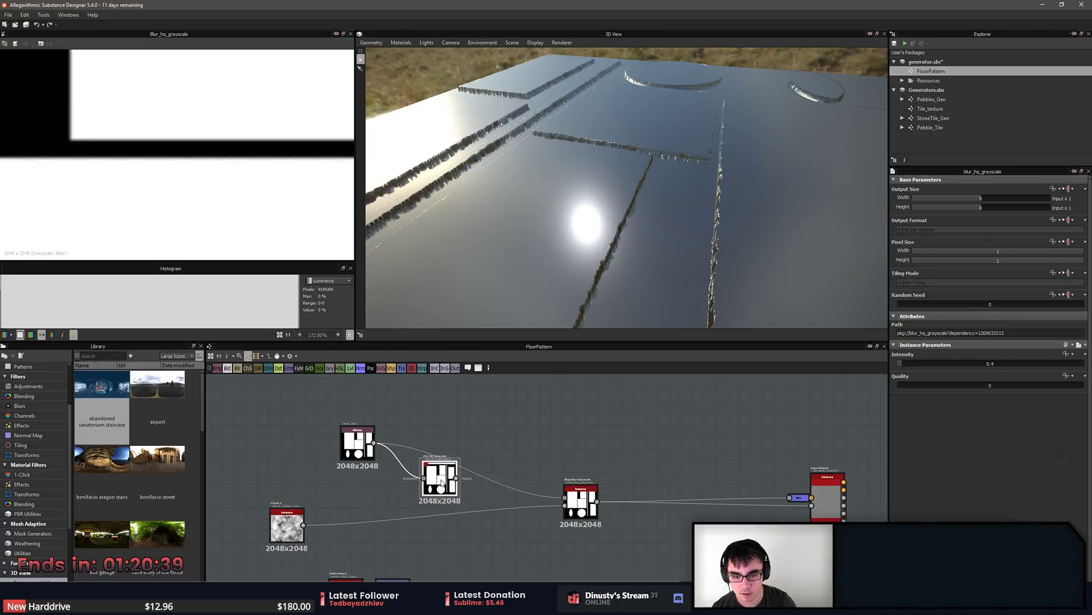
{"action": "left_click", "coordinate": [579, 500]}
{"action": "middle_click_drag", "start_coordinate": [460, 464], "coordinate": [454, 474]}
{"action": "left_click_drag", "start_coordinate": [614, 171], "coordinate": [507, 256]}
{"action": "scroll", "coordinate": [665, 463], "scroll_direction": "down", "scroll_amount": 2}
{"action": "middle_click_drag", "start_coordinate": [666, 466], "coordinate": [658, 461]}
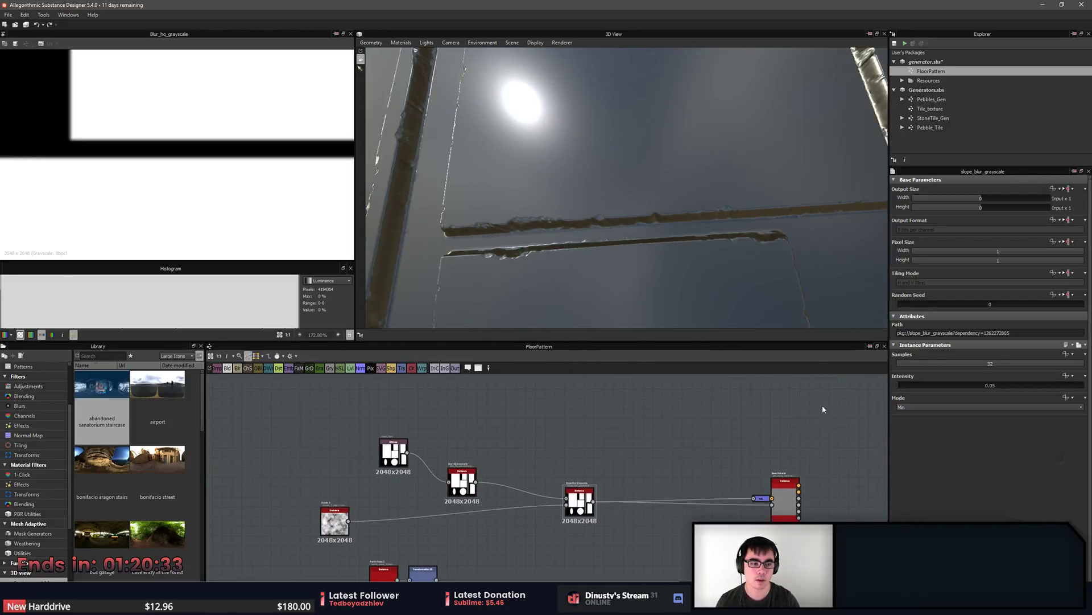
Lower the 3D view material's height scale to 0.131 and check the tile edges from another angle.
{"action": "left_click", "coordinate": [401, 43]}
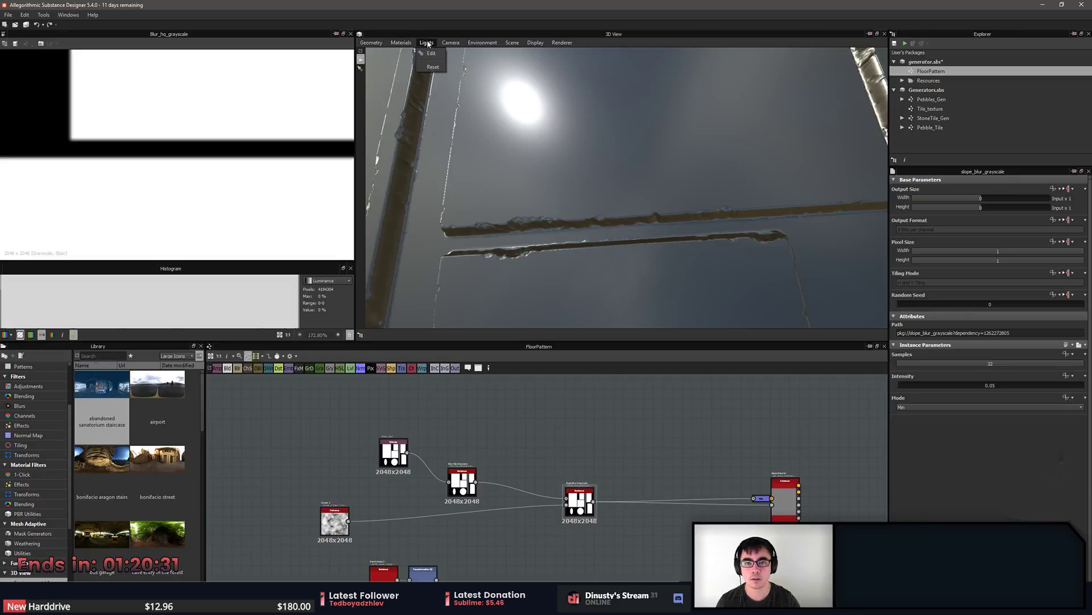
{"action": "left_click", "coordinate": [448, 53]}
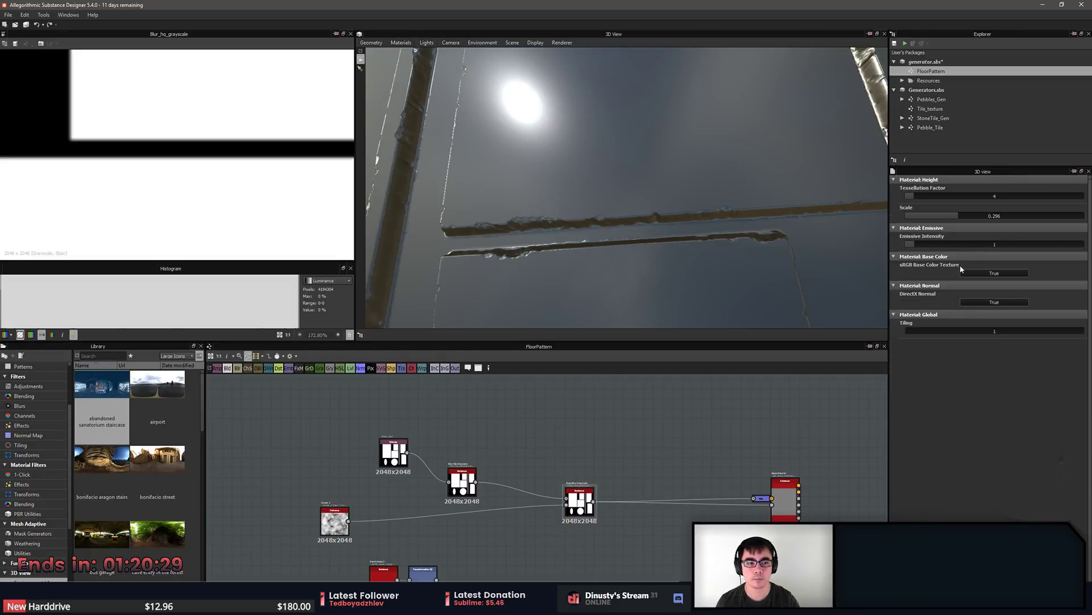
{"action": "left_click_drag", "start_coordinate": [959, 218], "coordinate": [925, 217]}
{"action": "left_click_drag", "start_coordinate": [706, 205], "coordinate": [700, 239]}
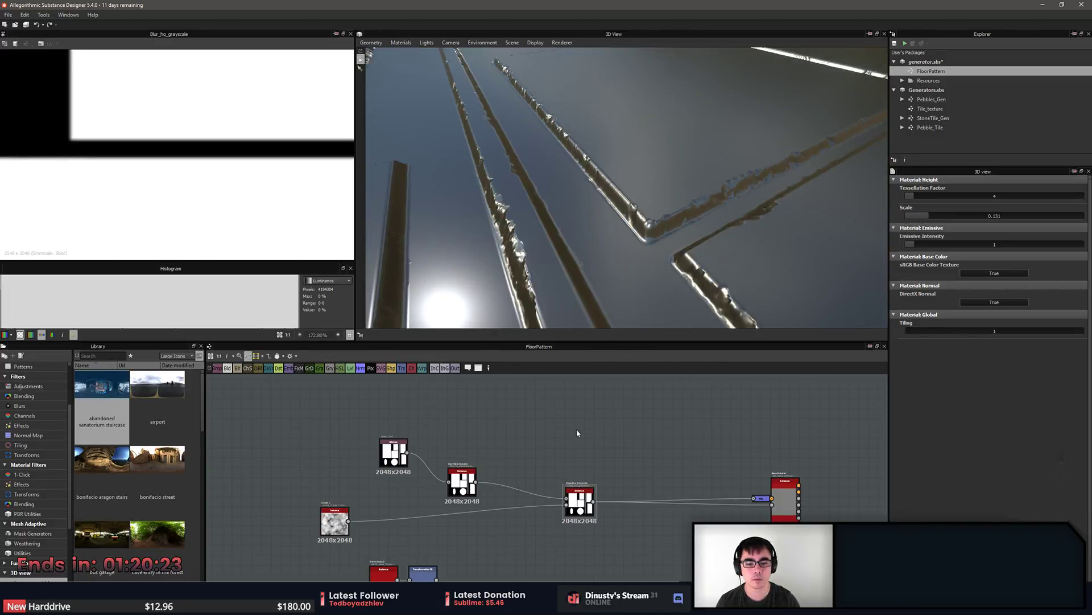
Move the Clouds 2 node beneath the bitmap and look up "noise" among the nodes that can be added.
{"action": "scroll", "coordinate": [477, 472], "scroll_direction": "up", "scroll_amount": 3}
{"action": "left_click_drag", "start_coordinate": [309, 513], "coordinate": [417, 532]}
{"action": "key", "text": "space"}
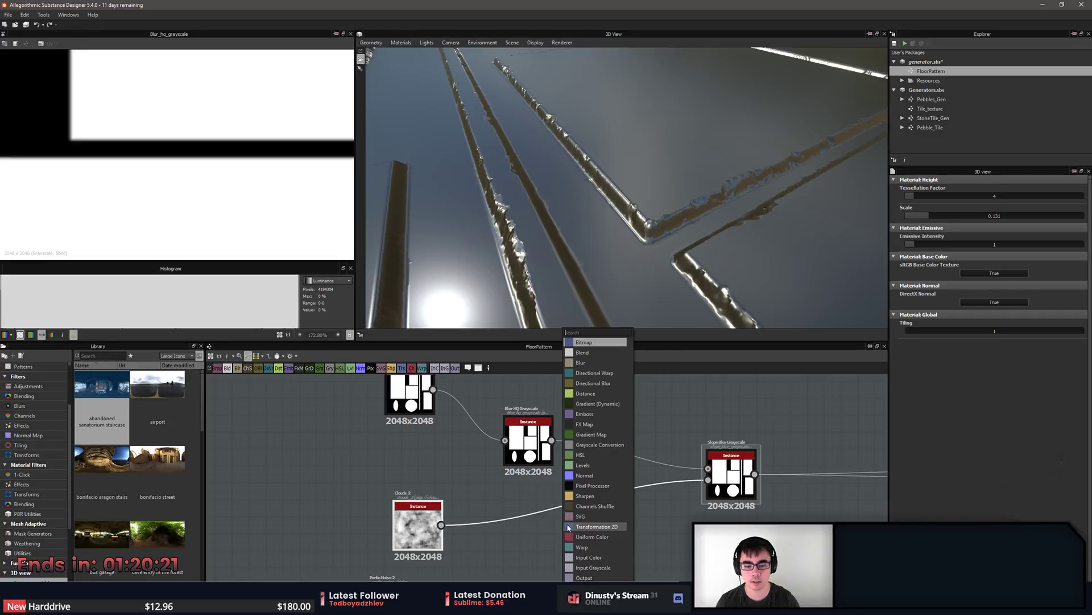
{"action": "type", "text": "noise"}
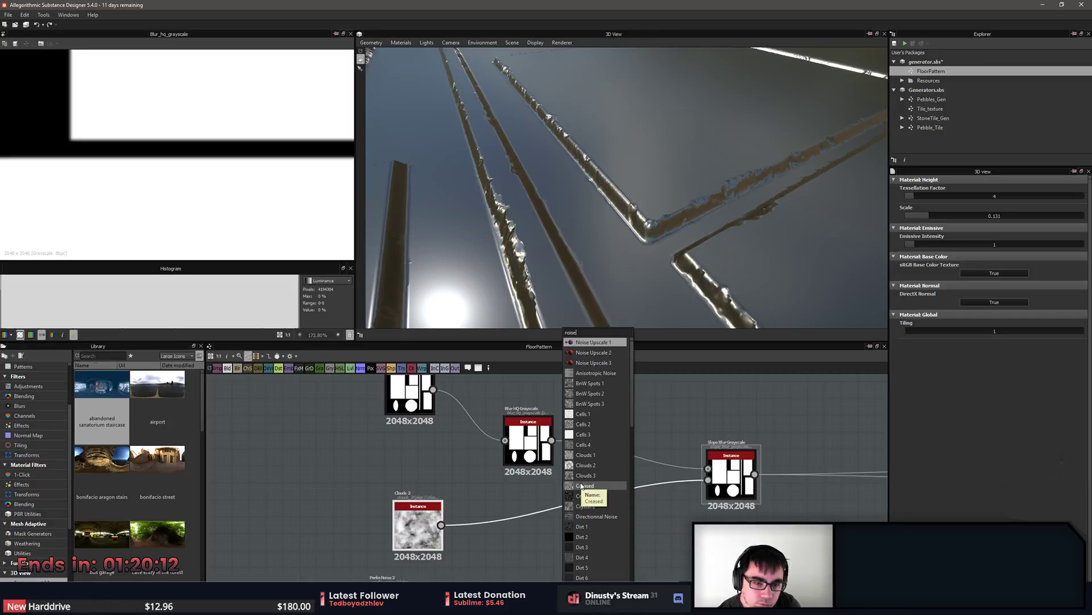
{"action": "left_click", "coordinate": [309, 442]}
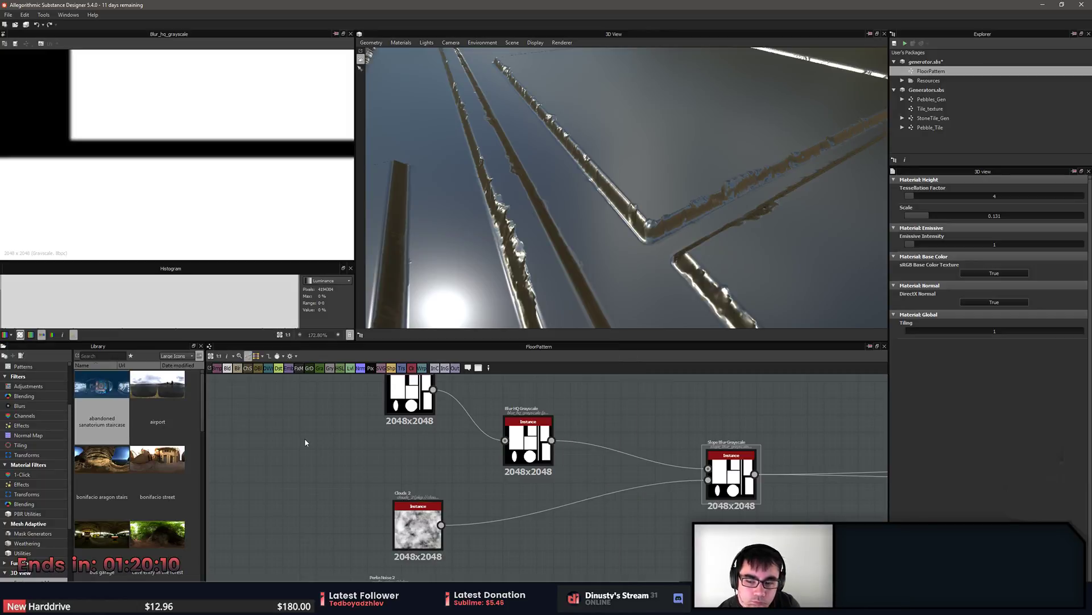
Search the library for "noise" and look through the noise generators for an alternative to Clouds 2.
{"action": "left_click", "coordinate": [98, 355]}
{"action": "type", "text": "noise"}
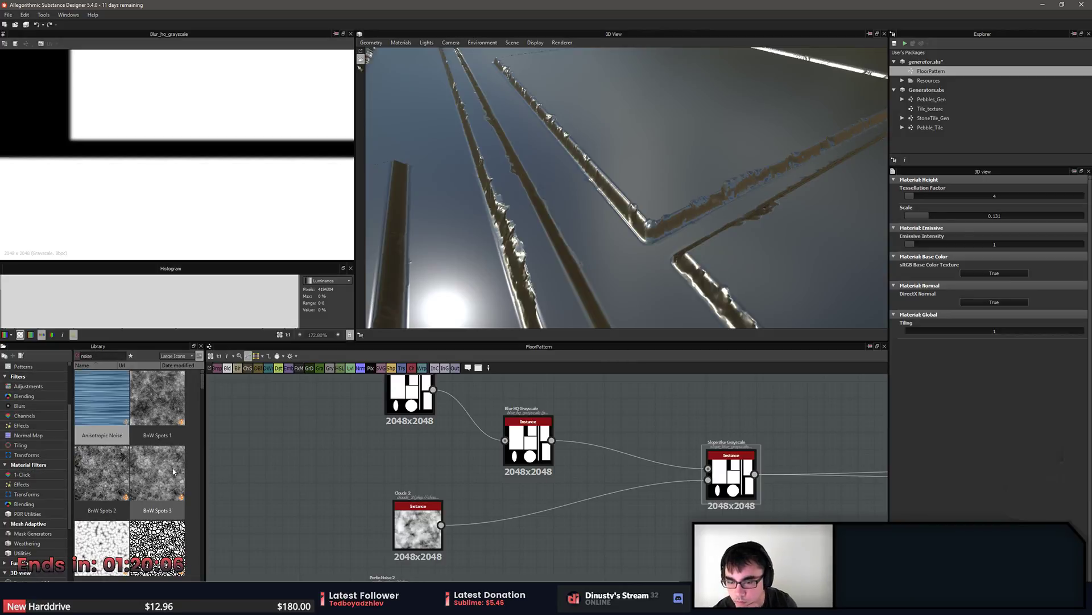
{"action": "scroll", "coordinate": [174, 463], "scroll_direction": "down", "scroll_amount": 4}
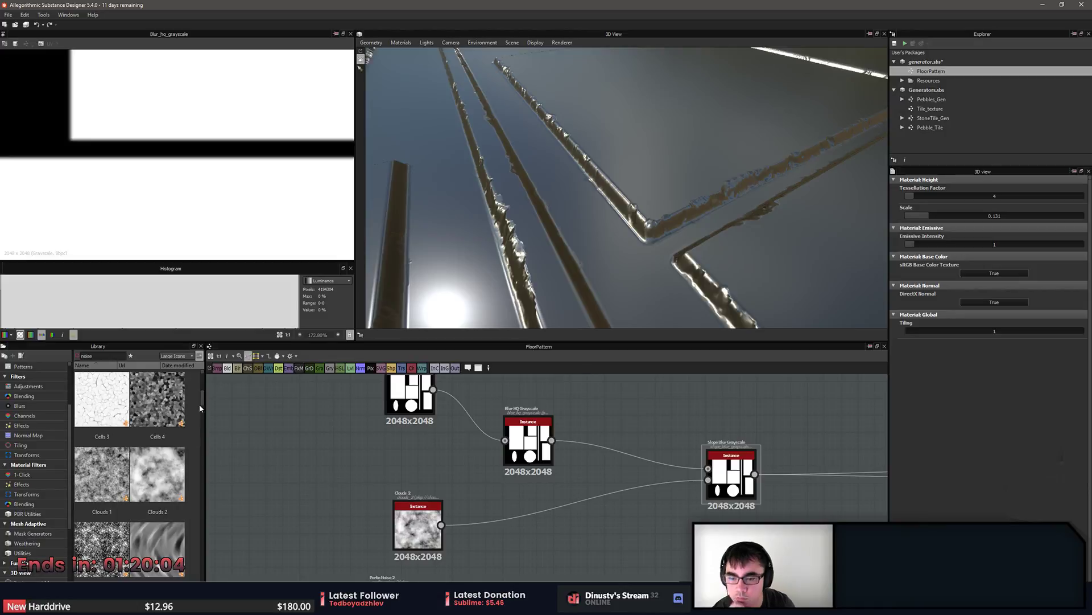
{"action": "scroll", "coordinate": [199, 405], "scroll_direction": "down", "scroll_amount": 2}
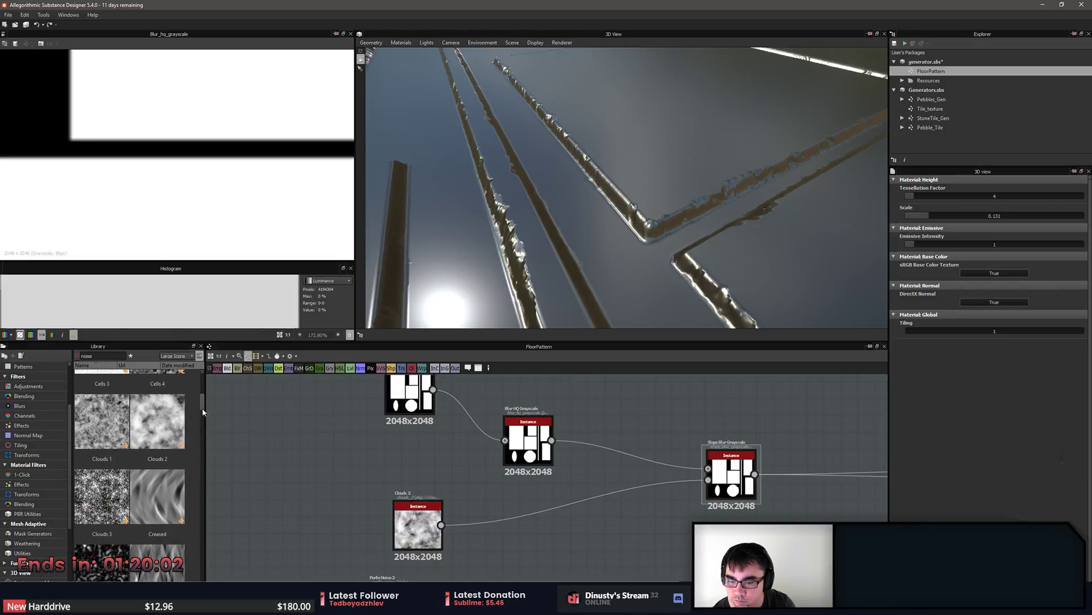
{"action": "scroll", "coordinate": [202, 412], "scroll_direction": "down", "scroll_amount": 5}
{"action": "scroll", "coordinate": [200, 422], "scroll_direction": "down", "scroll_amount": 7}
{"action": "scroll", "coordinate": [192, 445], "scroll_direction": "up", "scroll_amount": 12}
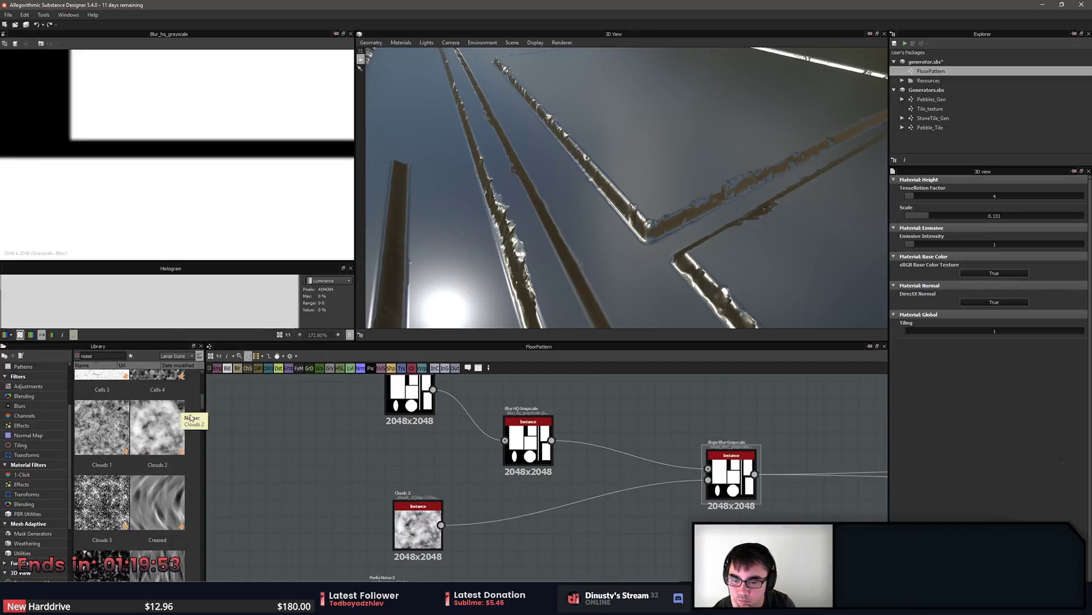
{"action": "left_click_drag", "start_coordinate": [203, 402], "coordinate": [195, 446]}
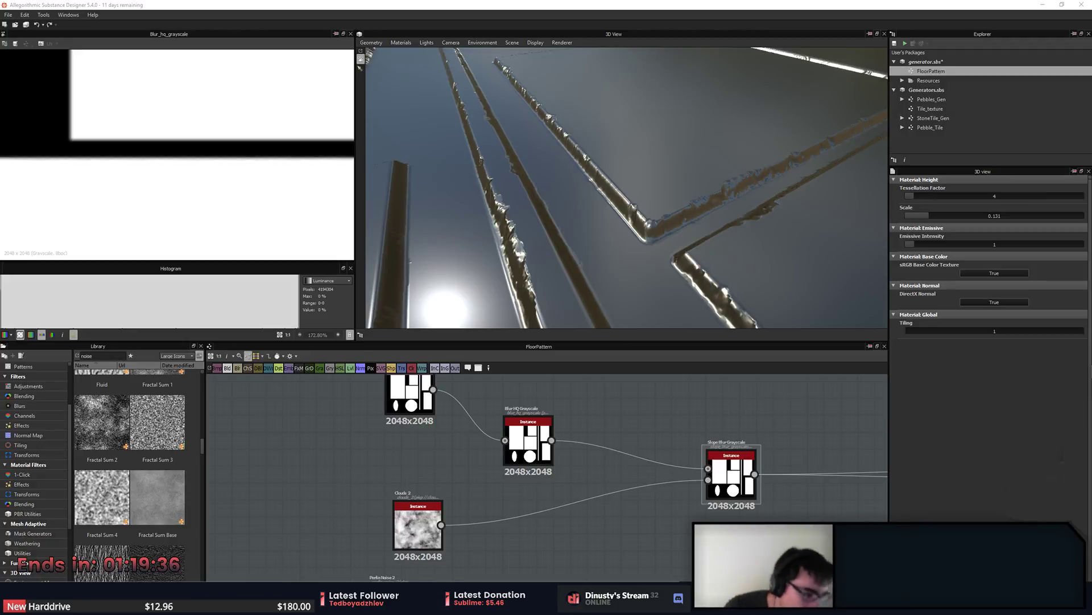
{"action": "left_click", "coordinate": [464, 468]}
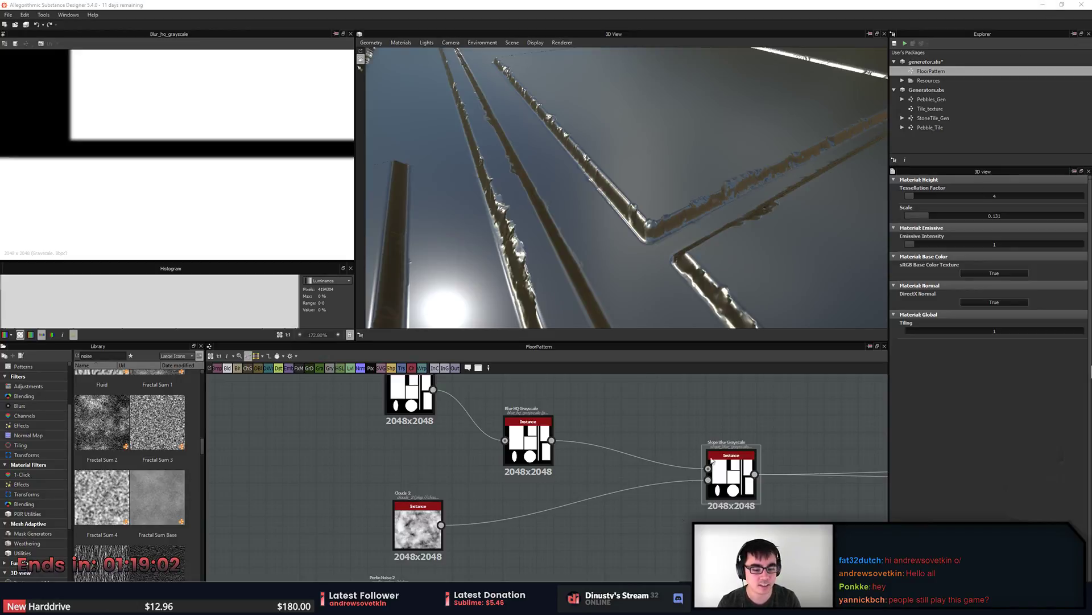
Switch to Photoshop to view the black-and-white floor pattern, and switch on to the Unreal Editor.
{"action": "key", "text": "alt+Tab"}
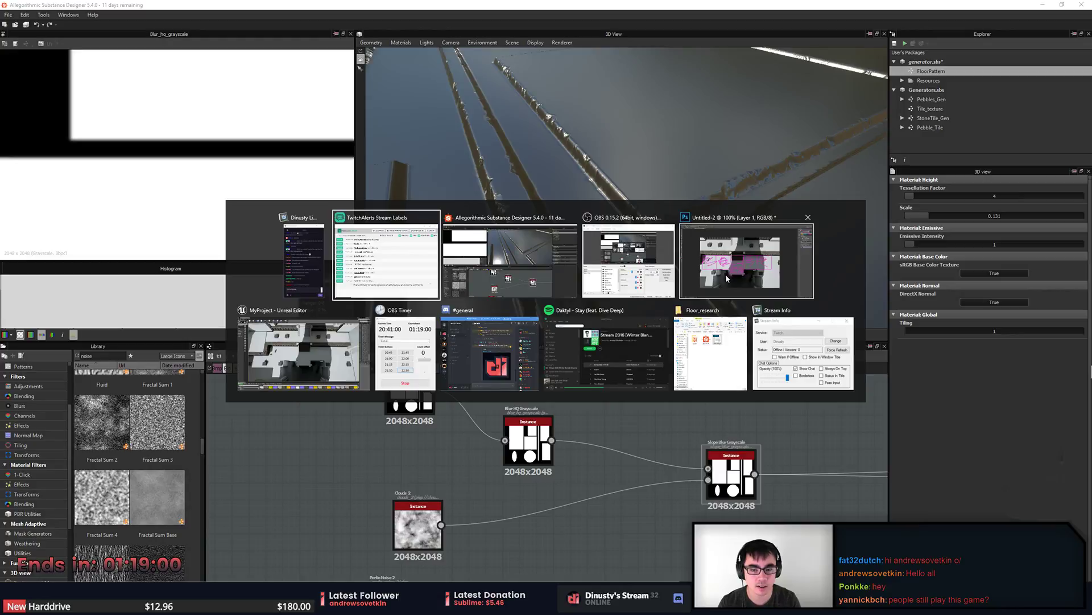
{"action": "left_click", "coordinate": [1043, 5]}
{"action": "left_click", "coordinate": [205, 31]}
{"action": "key", "text": "n"}
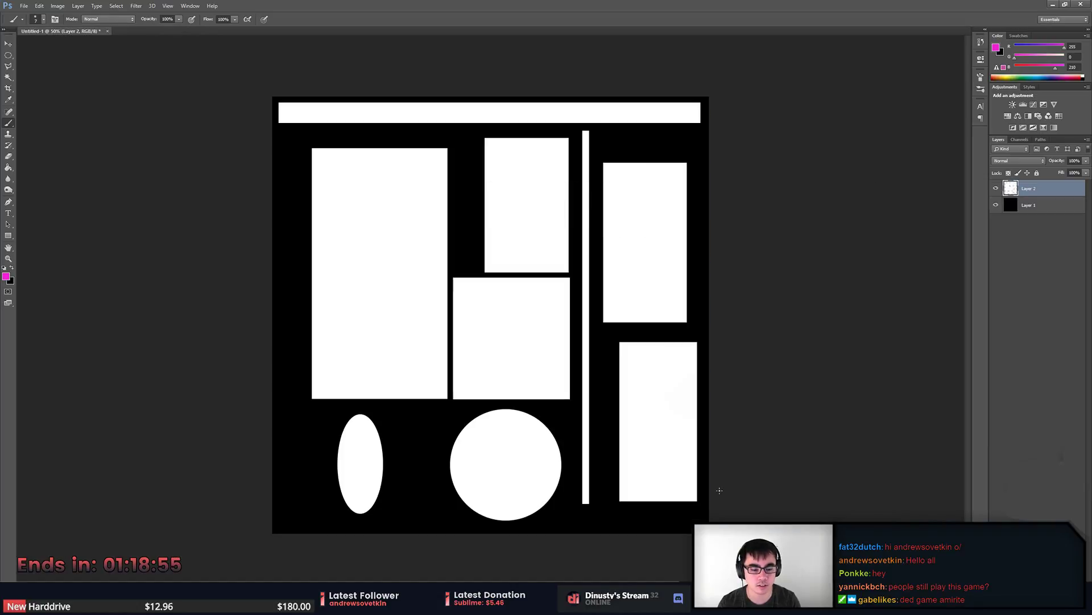
{"action": "key", "text": "alt+Tab"}
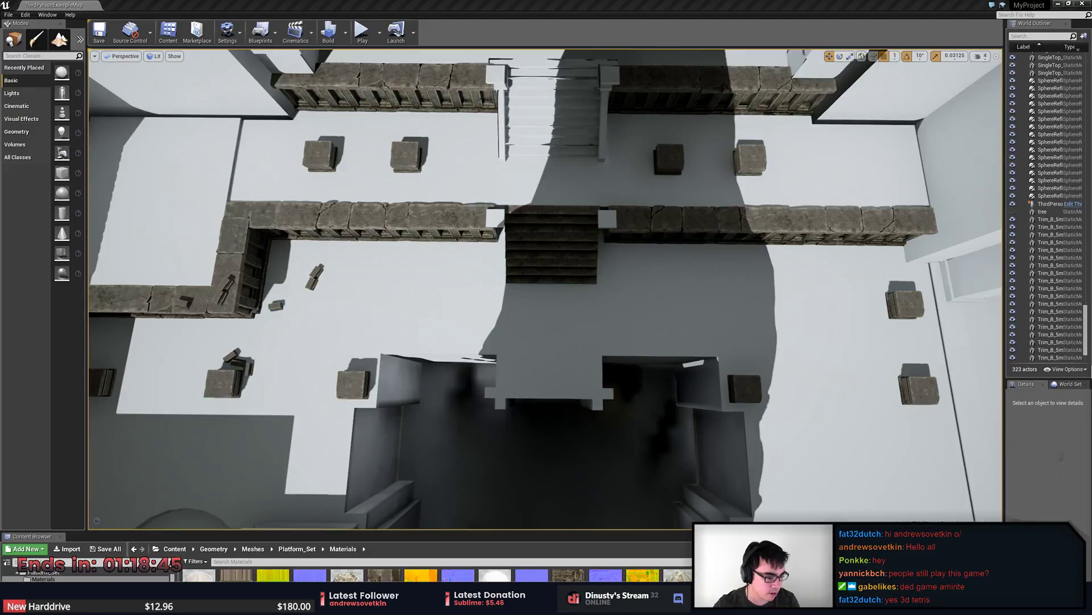
End the Unreal Engine task in Task Manager and close Task Manager.
{"action": "key", "text": "ctrl+shift+Escape"}
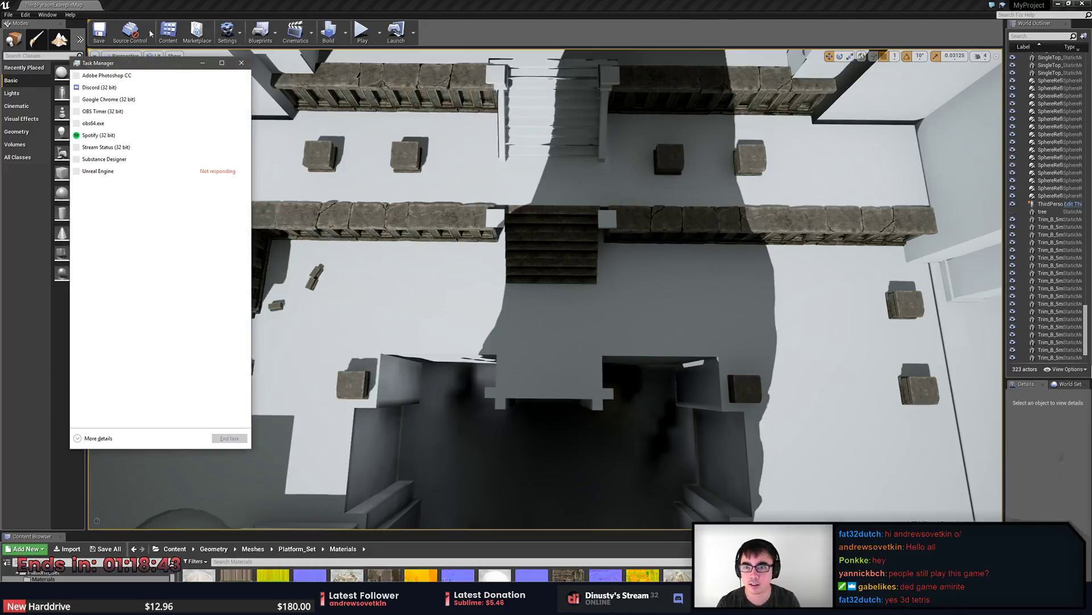
{"action": "left_click_drag", "start_coordinate": [140, 64], "coordinate": [762, 110]}
{"action": "left_click", "coordinate": [730, 217]}
{"action": "key", "text": "Delete"}
{"action": "left_click", "coordinate": [863, 109]}
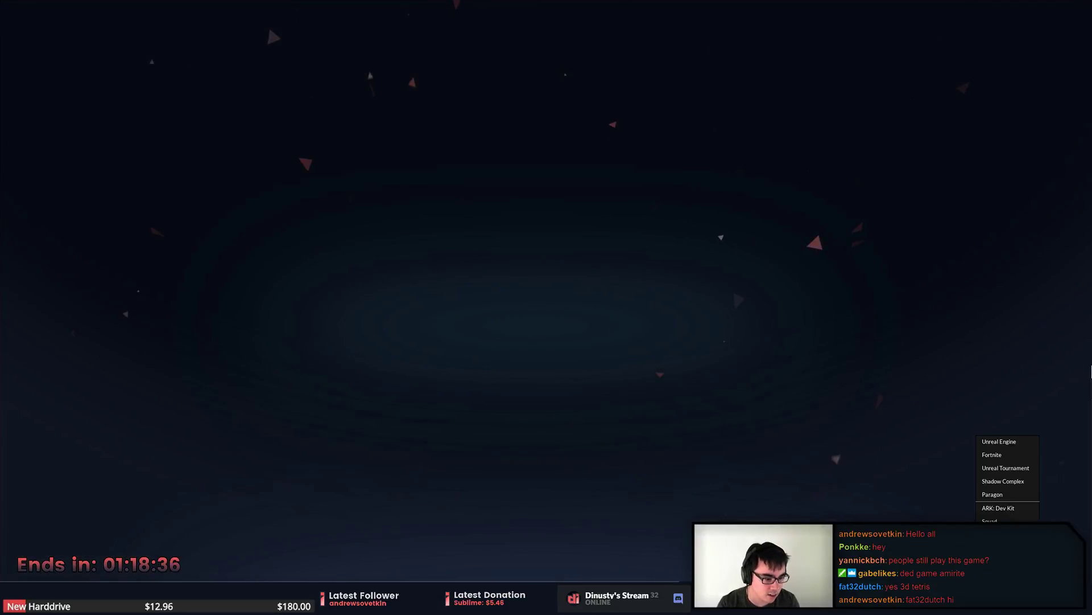
Open the Unreal Engine section of the Epic Games Launcher, launch MyProject from the library and minimize the launcher.
{"action": "left_click", "coordinate": [1002, 443]}
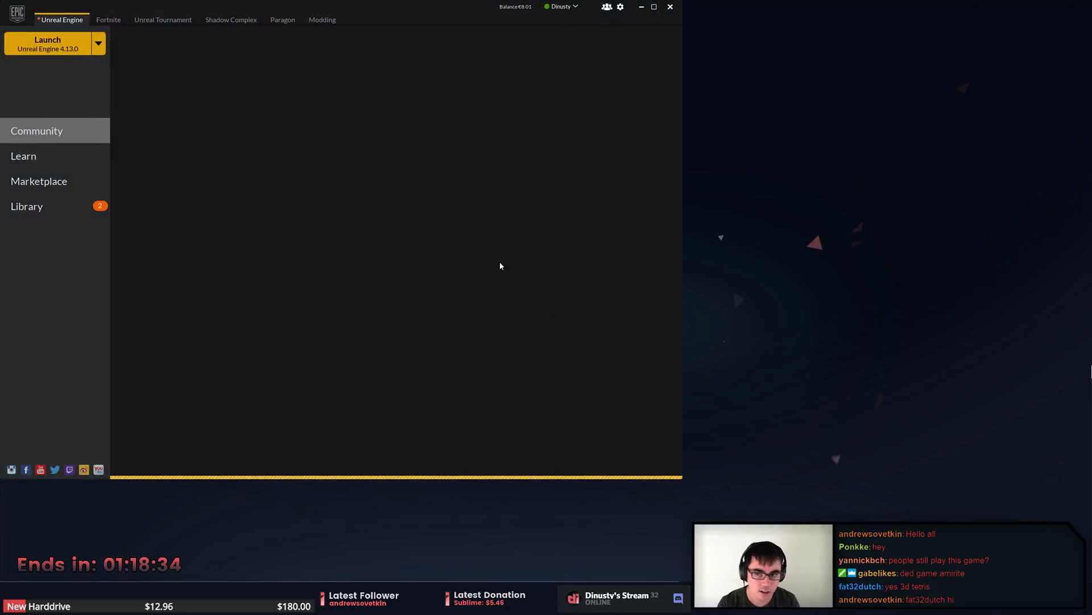
{"action": "left_click", "coordinate": [77, 173]}
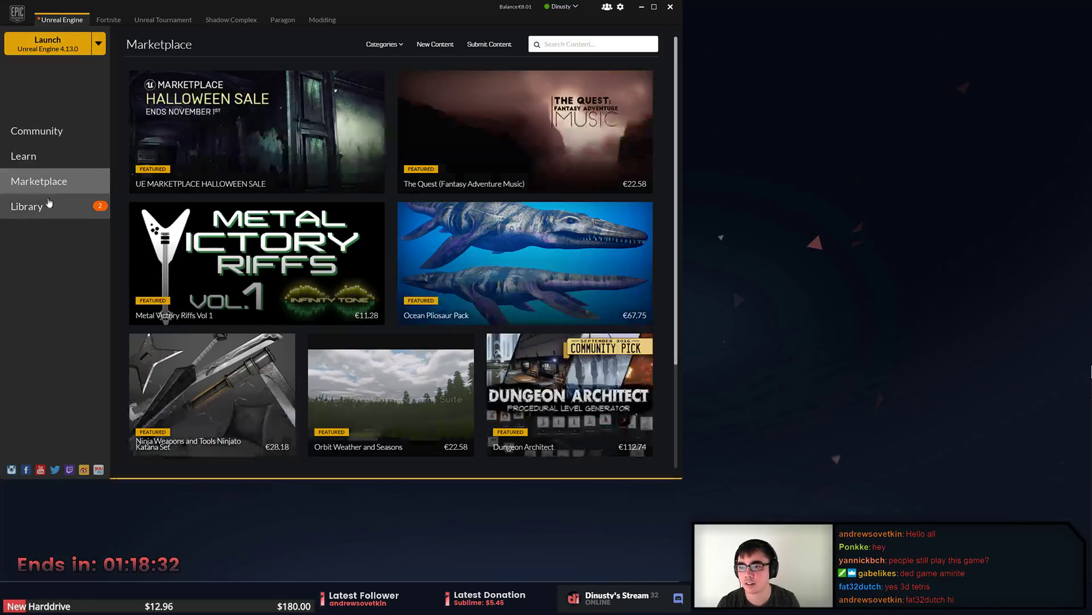
{"action": "left_click", "coordinate": [58, 212]}
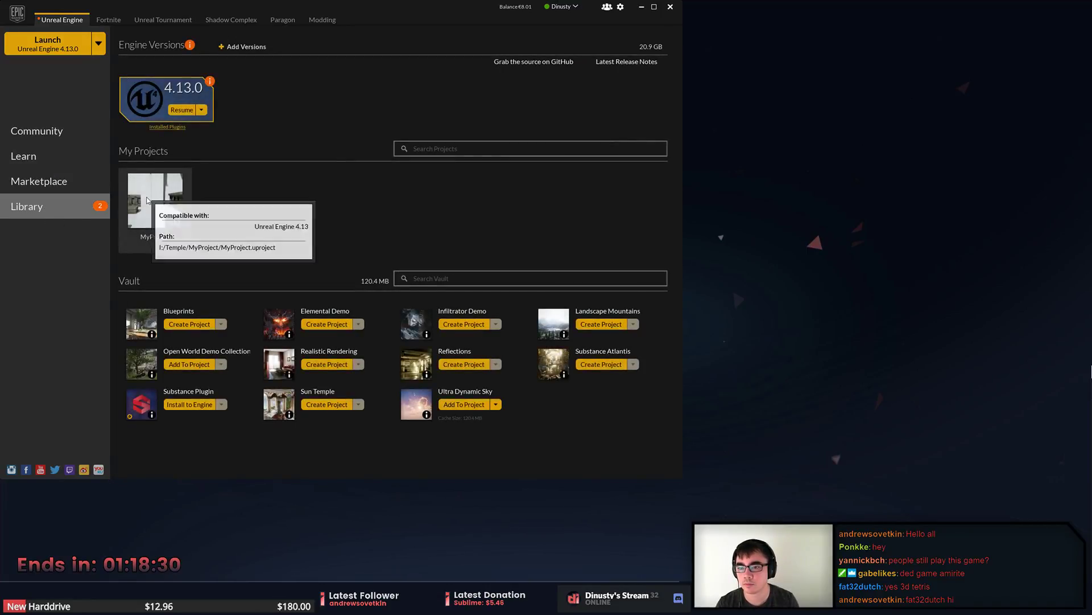
{"action": "double_click", "coordinate": [155, 200]}
{"action": "left_click", "coordinate": [641, 8]}
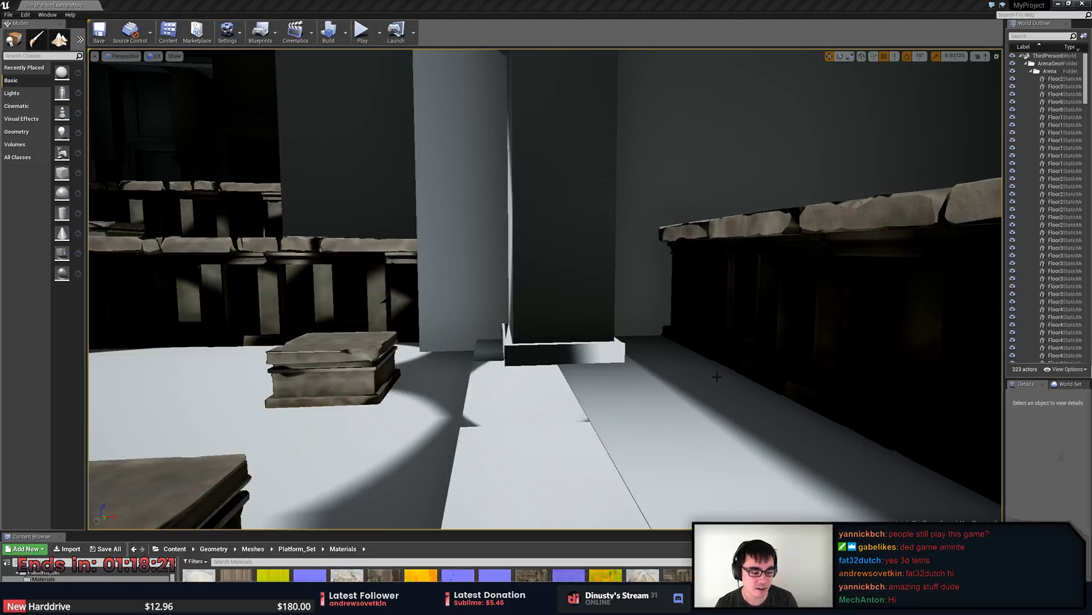
Play the level and run the character past the stone balustrades and around the central stepped altar.
{"action": "right_click", "coordinate": [642, 85]}
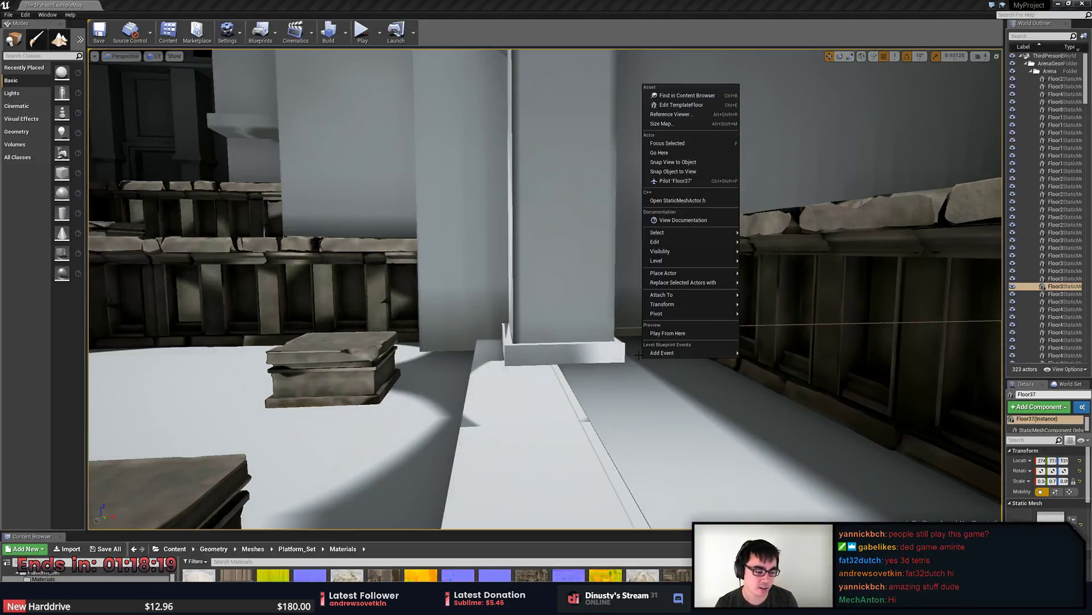
{"action": "right_click_drag", "start_coordinate": [525, 322], "coordinate": [398, 317]}
{"action": "key", "text": "Escape"}
{"action": "right_click_drag", "start_coordinate": [561, 317], "coordinate": [444, 317]}
{"action": "left_click", "coordinate": [362, 31]}
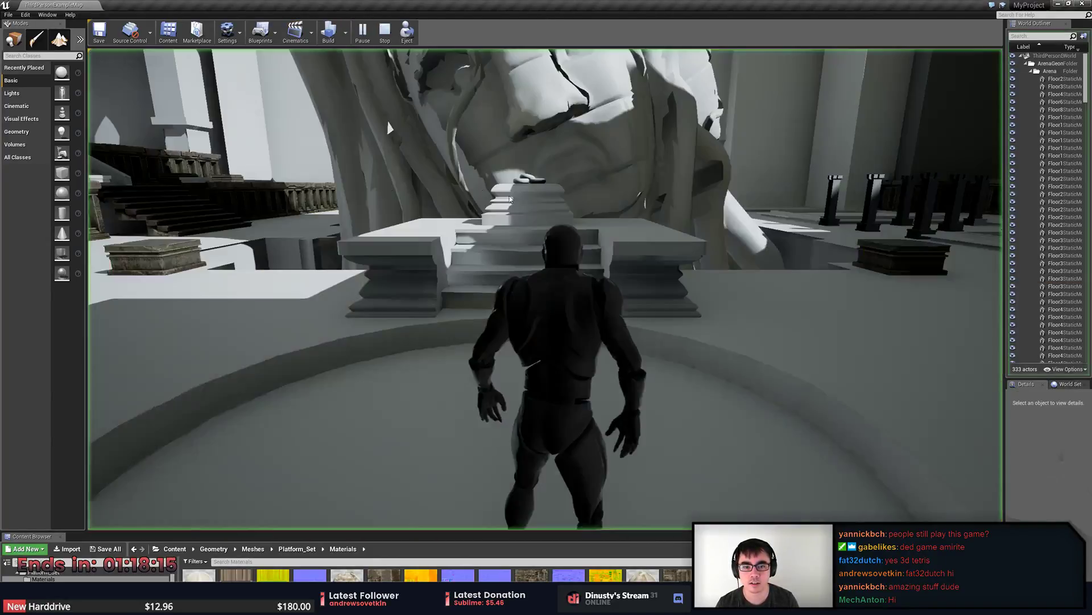
{"action": "left_click", "coordinate": [482, 194]}
{"action": "key", "text": "w"}
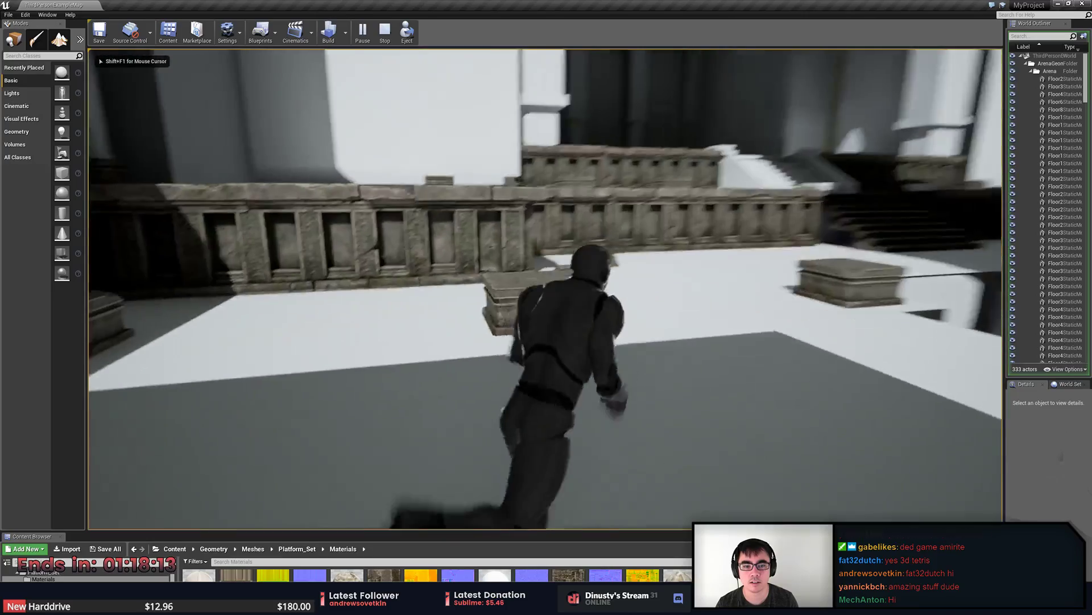
{"action": "key", "text": "w"}
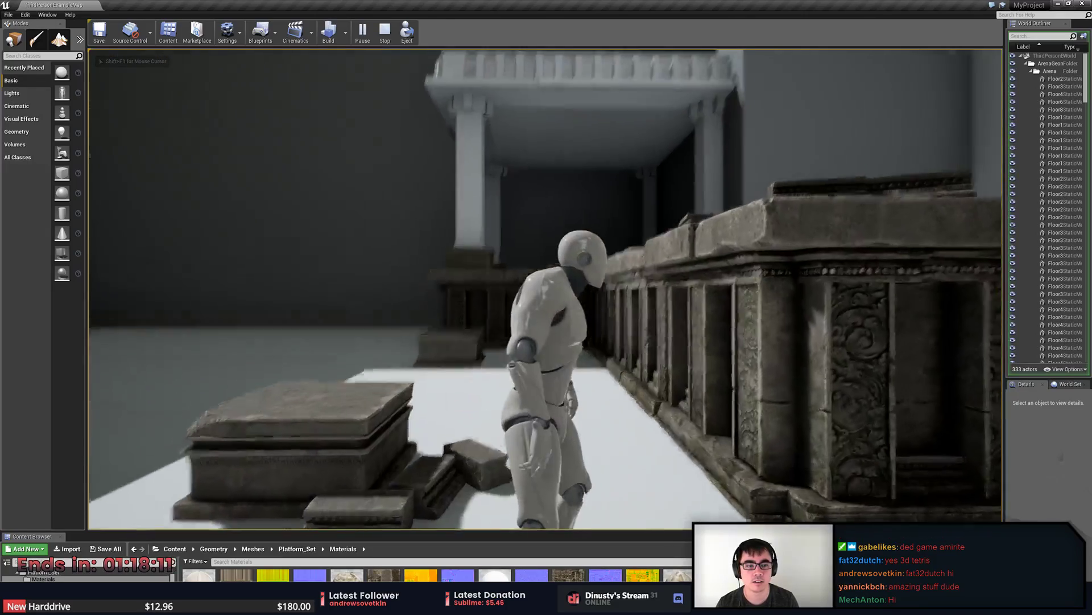
{"action": "key", "text": "w"}
{"action": "key", "text": "w"}
{"action": "key", "text": "w"}
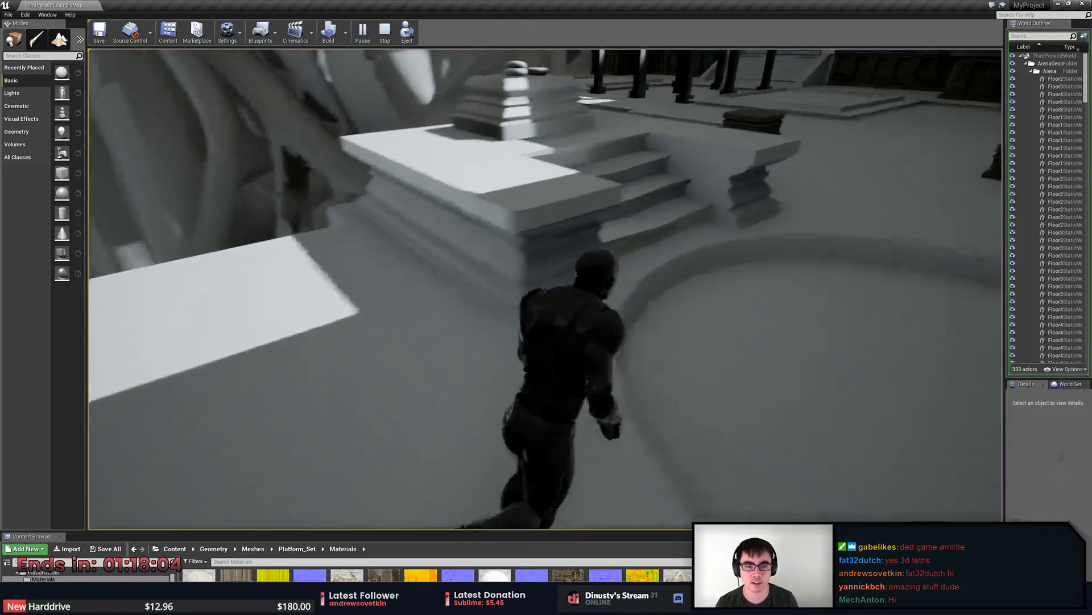
{"action": "key", "text": "w"}
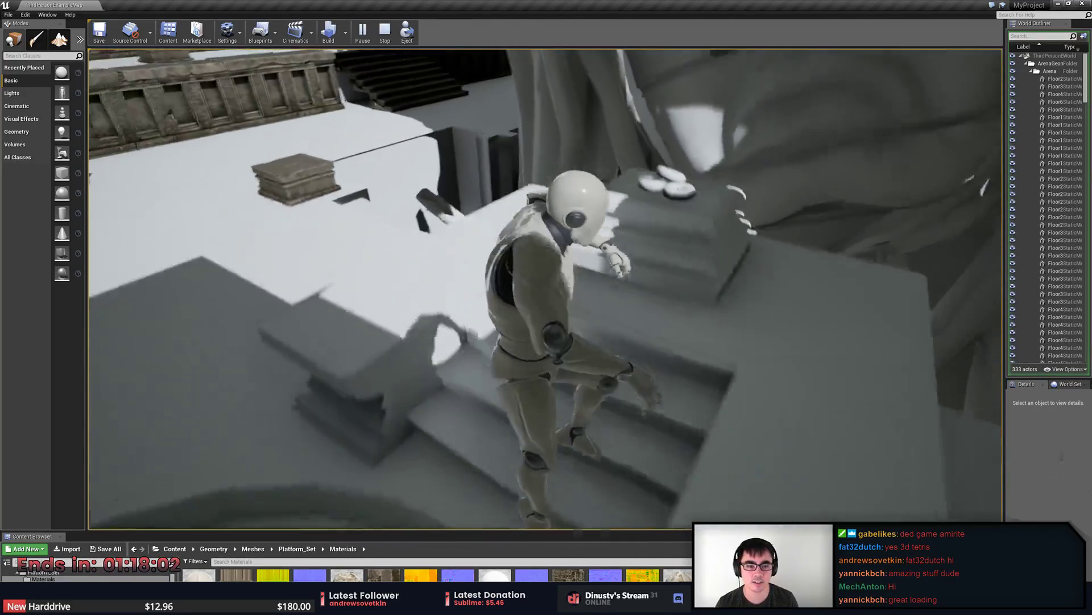
{"action": "key", "text": "w"}
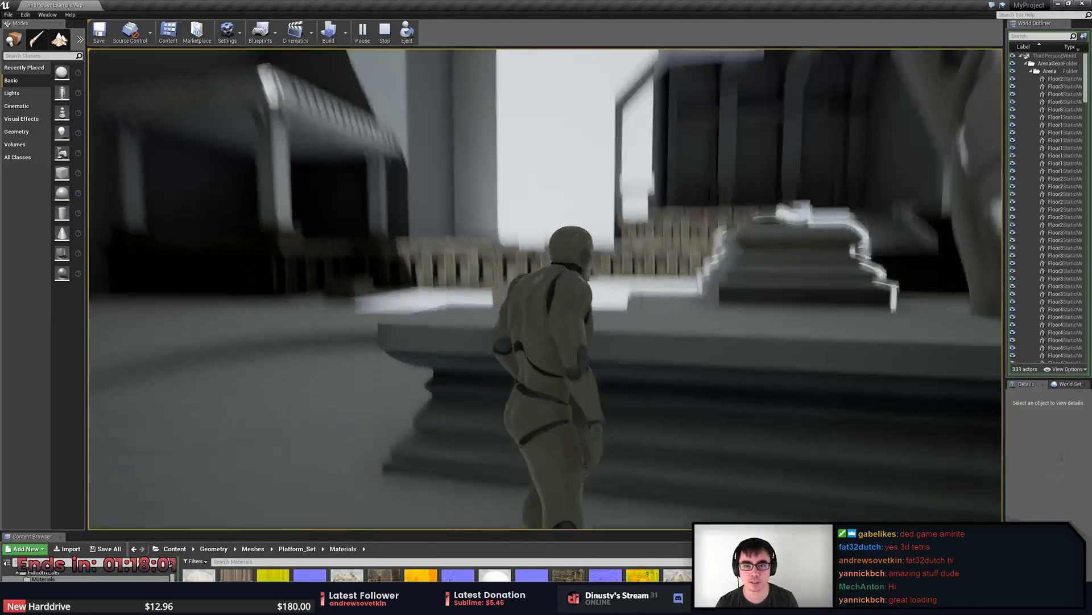
Stop the play session and examine the donut-shaped objects on top of the altar up close.
{"action": "key", "text": "Escape"}
{"action": "right_click_drag", "start_coordinate": [386, 207], "coordinate": [507, 242]}
{"action": "key", "text": "w"}
{"action": "right_click_drag", "start_coordinate": [497, 155], "coordinate": [494, 156]}
{"action": "key", "text": "a"}
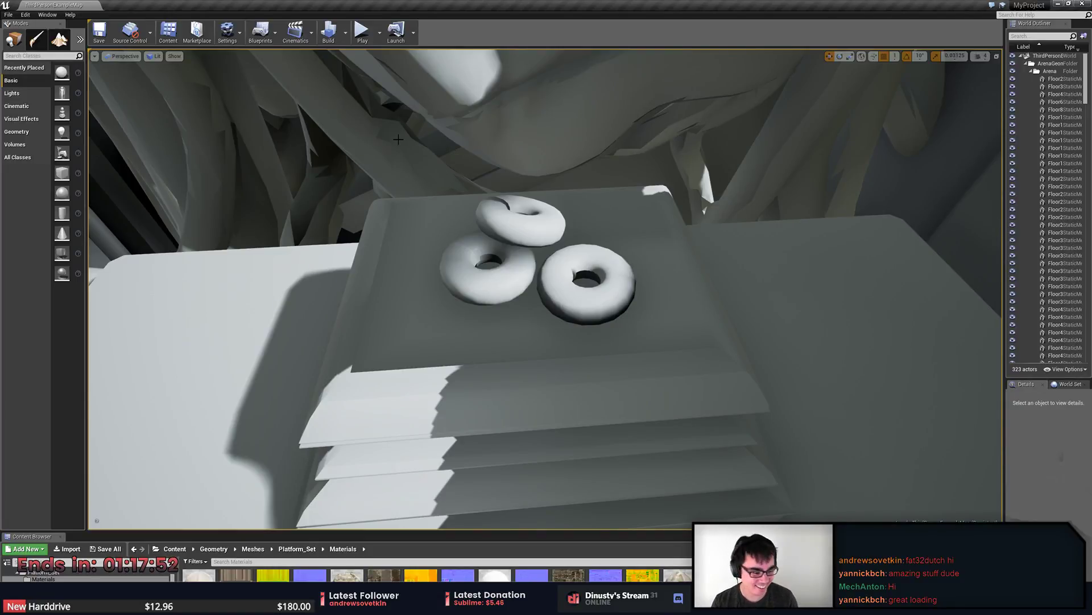
{"action": "mouse_move", "coordinate": [434, 140]}
{"action": "right_mouse_down"}
{"action": "mouse_move", "coordinate": [336, 108]}
{"action": "mouse_move", "coordinate": [361, 88]}
{"action": "mouse_move", "coordinate": [428, 130]}
{"action": "right_mouse_up"}
{"action": "key", "text": "w"}
{"action": "right_click_drag", "start_coordinate": [599, 220], "coordinate": [598, 219]}
{"action": "key", "text": "s"}
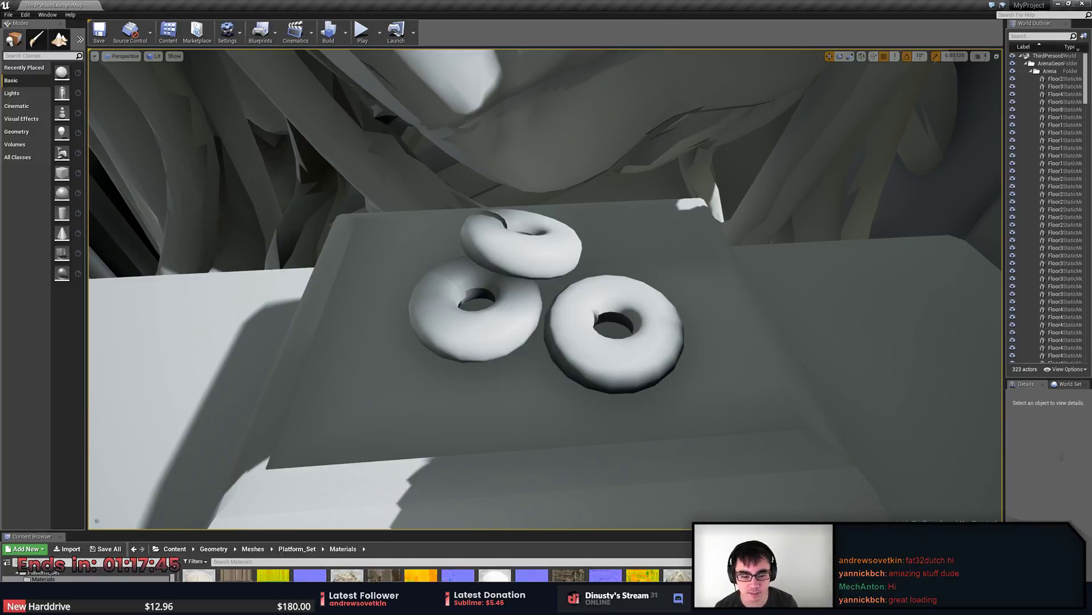
Switch back to Substance Designer and examine the chipped tile edges in 3D from farther away.
{"action": "key", "text": "alt+Tab"}
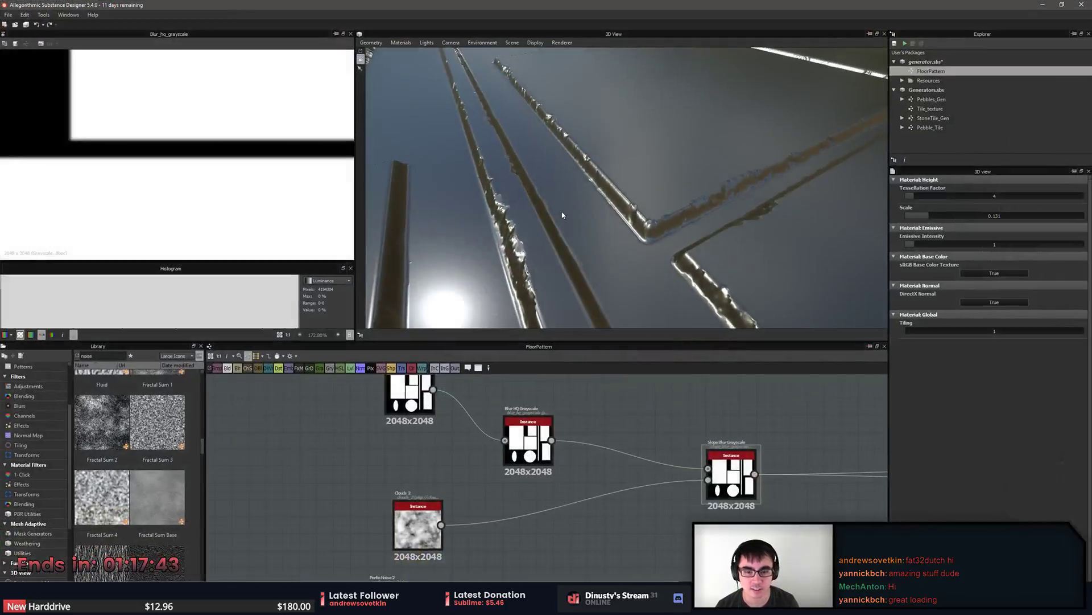
{"action": "left_click_drag", "start_coordinate": [623, 188], "coordinate": [619, 314], "text": "alt"}
{"action": "right_click_drag", "start_coordinate": [615, 211], "coordinate": [606, 475]}
{"action": "left_click_drag", "start_coordinate": [606, 194], "coordinate": [610, 223]}
{"action": "scroll", "coordinate": [490, 476], "scroll_direction": "down", "scroll_amount": 4}
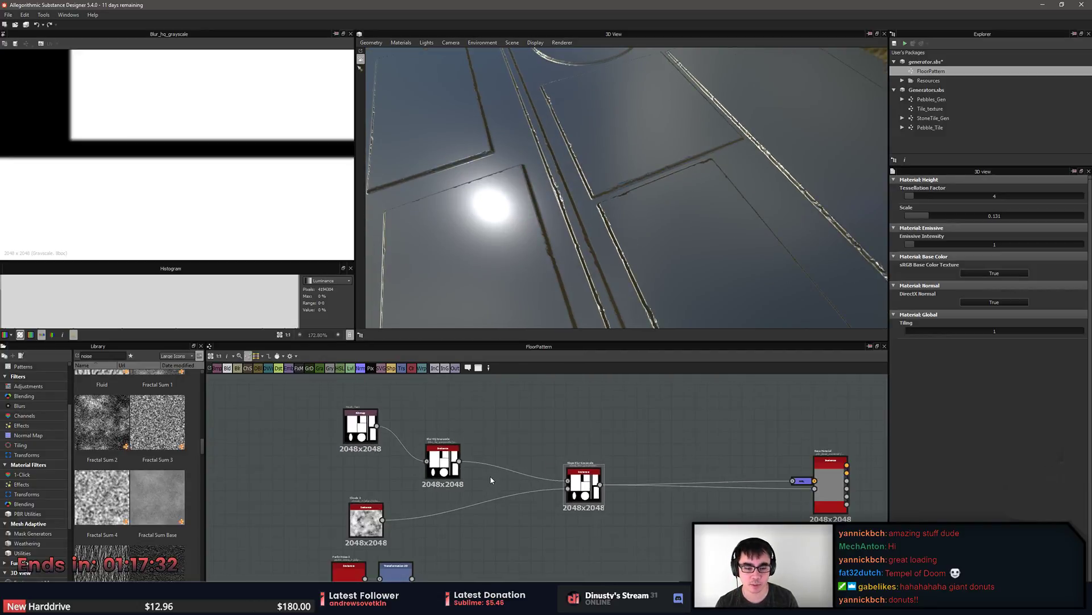
{"action": "middle_click_drag", "start_coordinate": [565, 421], "coordinate": [702, 435]}
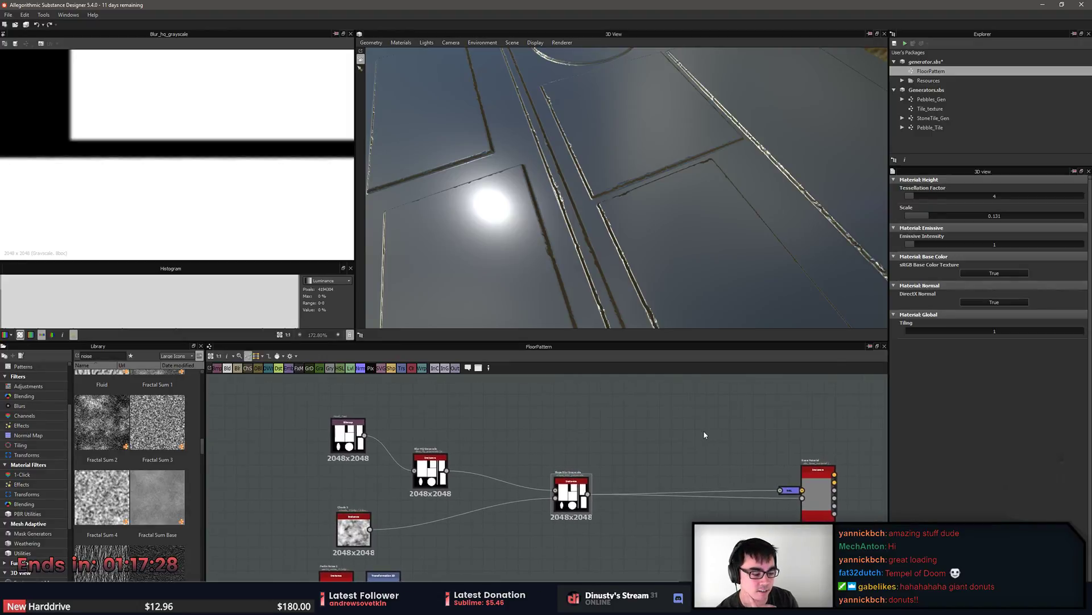
Move the Blur HQ Grayscale node slightly higher in the FloorPattern graph.
{"action": "left_click", "coordinate": [439, 483]}
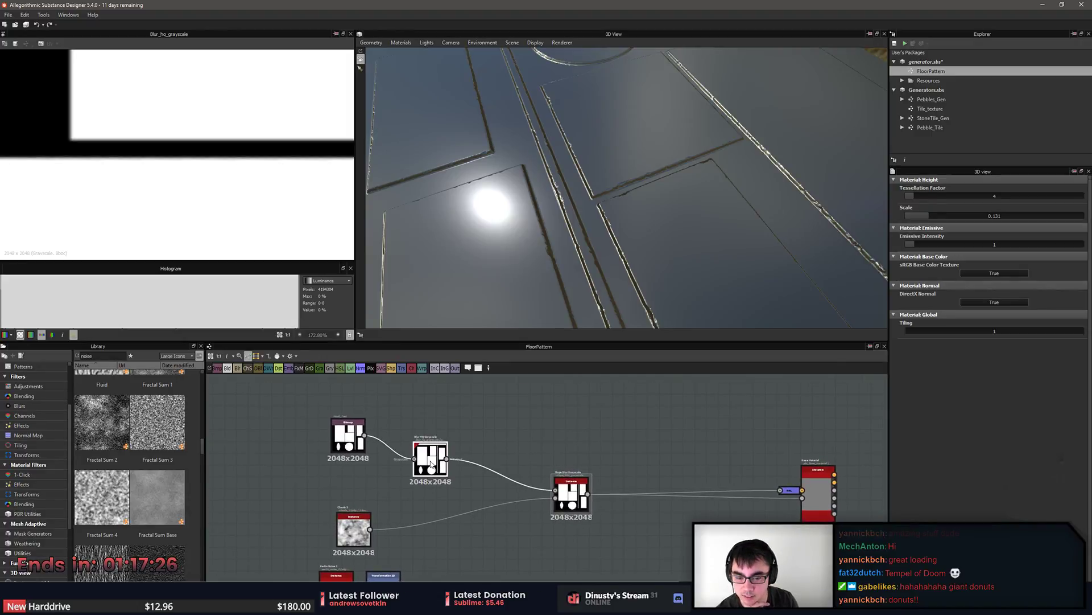
{"action": "scroll", "coordinate": [515, 444], "scroll_direction": "up", "scroll_amount": 3}
{"action": "left_click", "coordinate": [492, 497]}
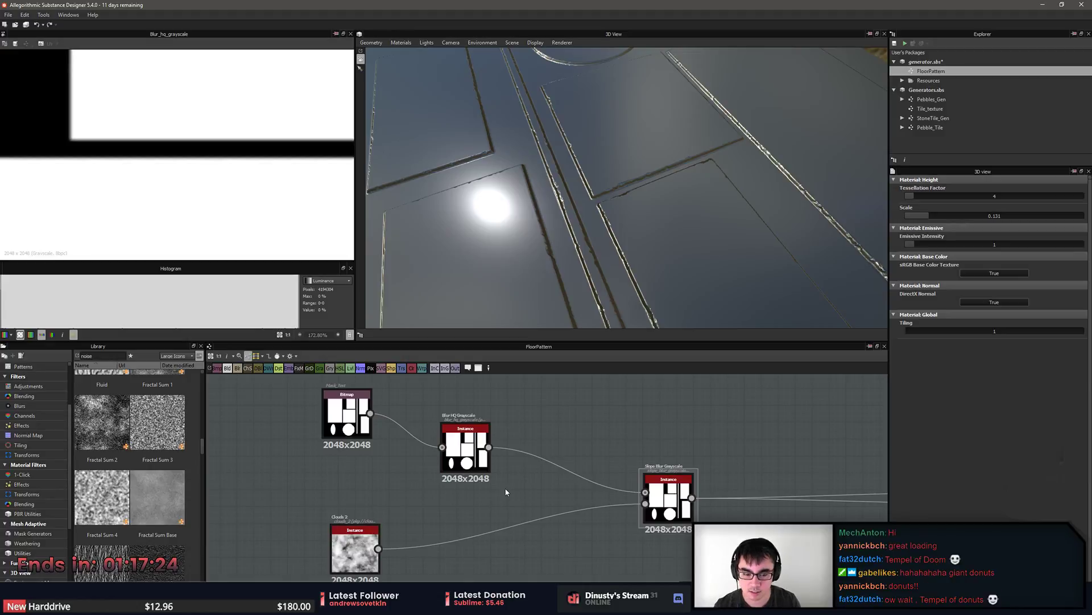
{"action": "scroll", "coordinate": [608, 442], "scroll_direction": "down", "scroll_amount": 2}
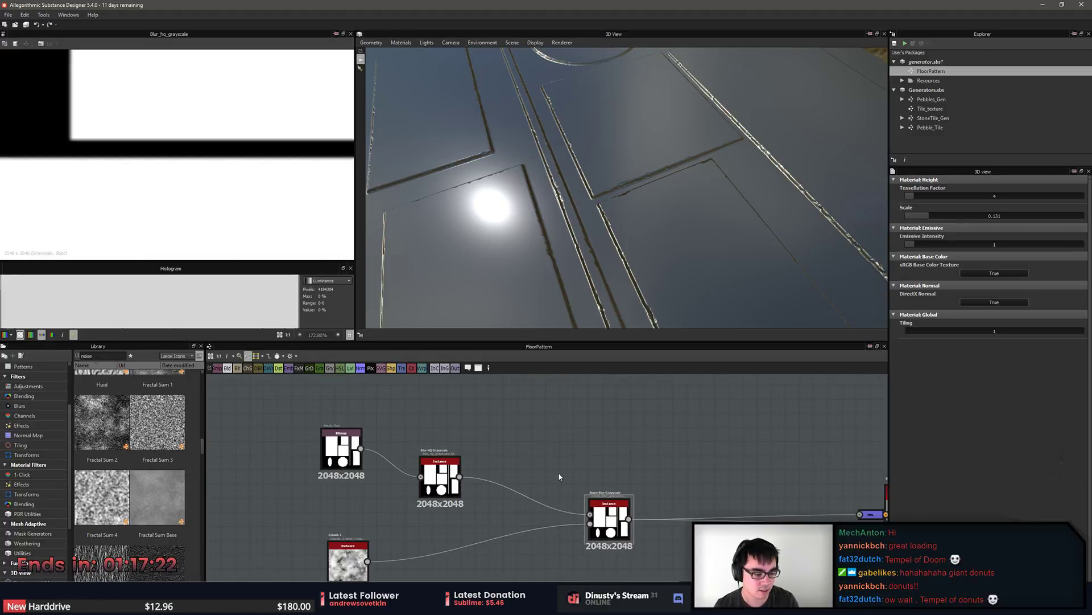
Browse the noise generators again, and open the StoneTile_Gen graph to examine its Cracks nodes.
{"action": "scroll", "coordinate": [111, 431], "scroll_direction": "up", "scroll_amount": 3}
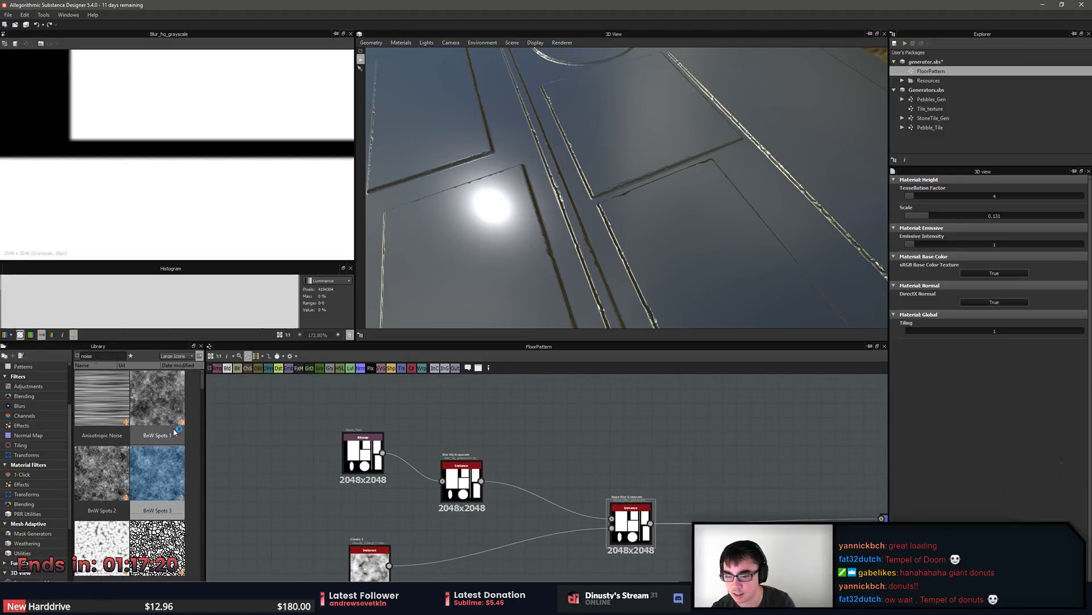
{"action": "scroll", "coordinate": [111, 431], "scroll_direction": "down", "scroll_amount": 3}
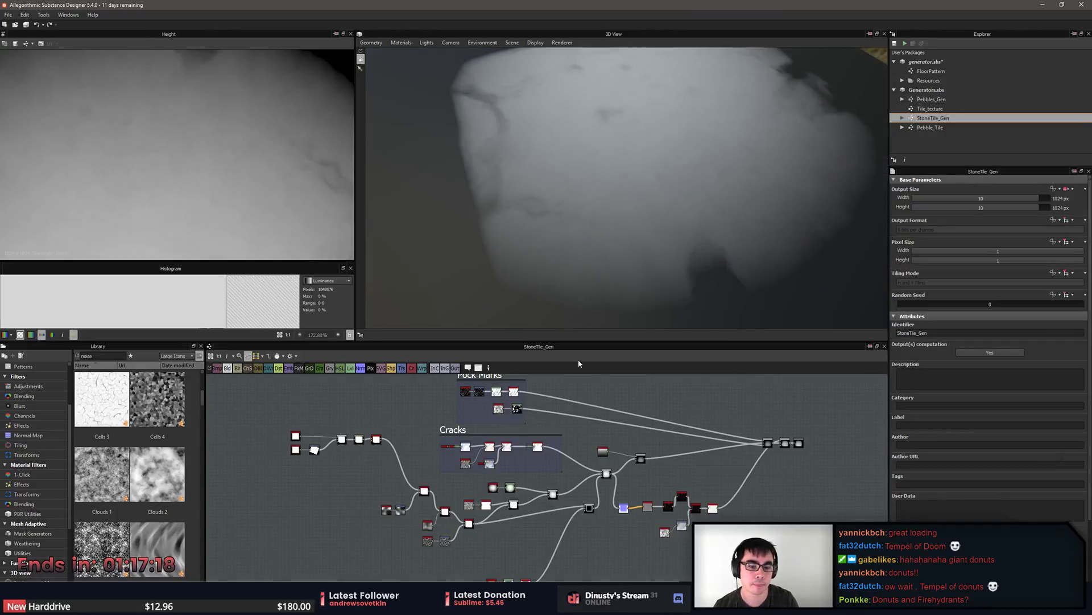
{"action": "scroll", "coordinate": [550, 478], "scroll_direction": "up", "scroll_amount": 4}
{"action": "middle_click_drag", "start_coordinate": [550, 478], "coordinate": [518, 494]}
{"action": "scroll", "coordinate": [517, 493], "scroll_direction": "up", "scroll_amount": 2}
{"action": "scroll", "coordinate": [384, 469], "scroll_direction": "down", "scroll_amount": 2}
Reopen the FloorPattern graph and move its group of crack nodes up, closer to the Perlin noise nodes.
{"action": "double_click", "coordinate": [930, 72]}
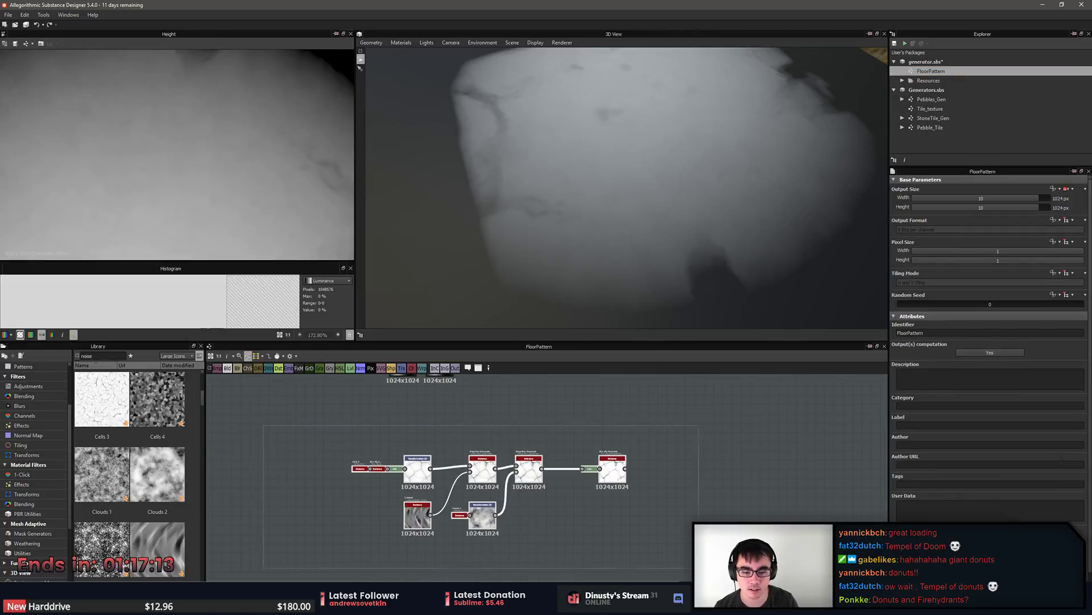
{"action": "left_click_drag", "start_coordinate": [637, 563], "coordinate": [638, 564]}
{"action": "middle_click_drag", "start_coordinate": [637, 490], "coordinate": [599, 524]}
{"action": "scroll", "coordinate": [600, 521], "scroll_direction": "up", "scroll_amount": 2}
{"action": "left_click_drag", "start_coordinate": [543, 508], "coordinate": [695, 422]}
{"action": "middle_click_drag", "start_coordinate": [695, 421], "coordinate": [593, 551]}
{"action": "scroll", "coordinate": [592, 549], "scroll_direction": "down", "scroll_amount": 2}
Connect the last node of the crack chain to the Normal node's input and check the cracks in 3D.
{"action": "left_click_drag", "start_coordinate": [593, 550], "coordinate": [614, 427]}
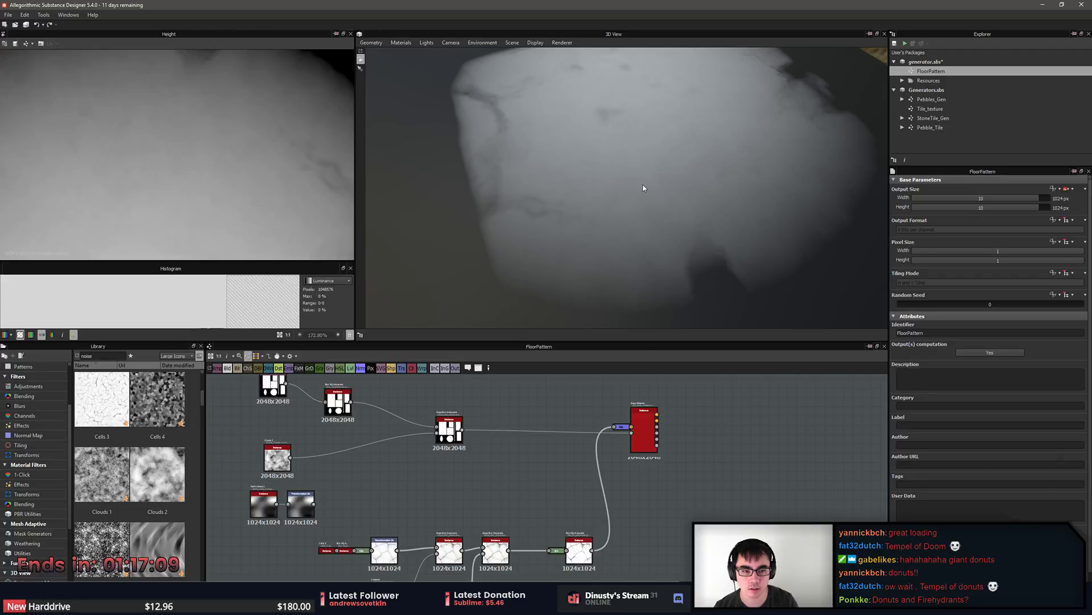
{"action": "scroll", "coordinate": [694, 213], "scroll_direction": "down", "scroll_amount": 3}
{"action": "left_click_drag", "start_coordinate": [643, 219], "coordinate": [535, 260]}
{"action": "middle_click_drag", "start_coordinate": [646, 454], "coordinate": [649, 451]}
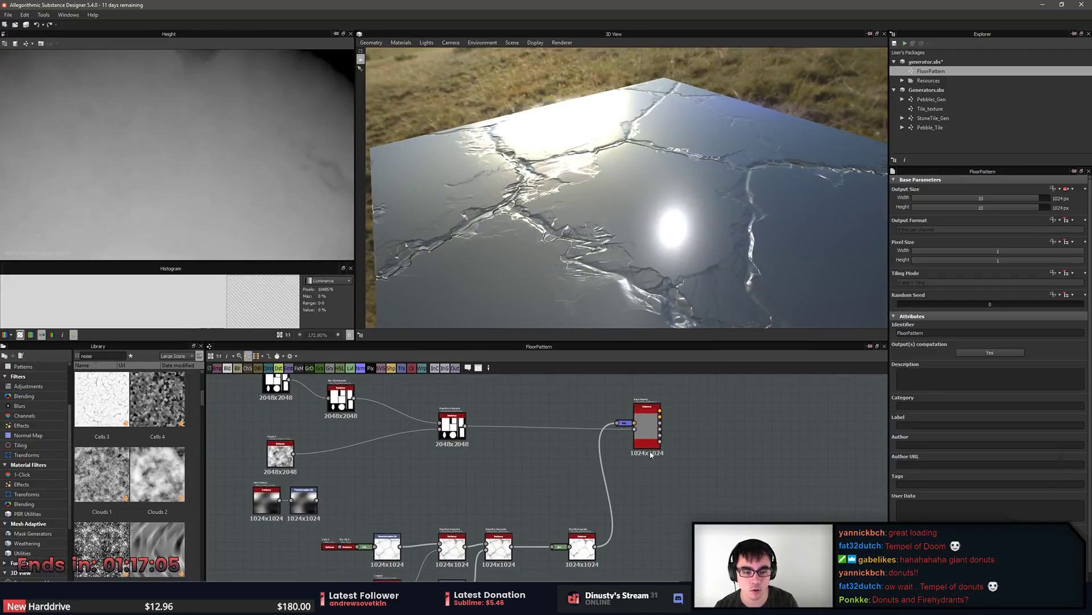
Move the last crack chain node up and connect its output to the Base Material's height input as well.
{"action": "left_click_drag", "start_coordinate": [597, 548], "coordinate": [600, 509]}
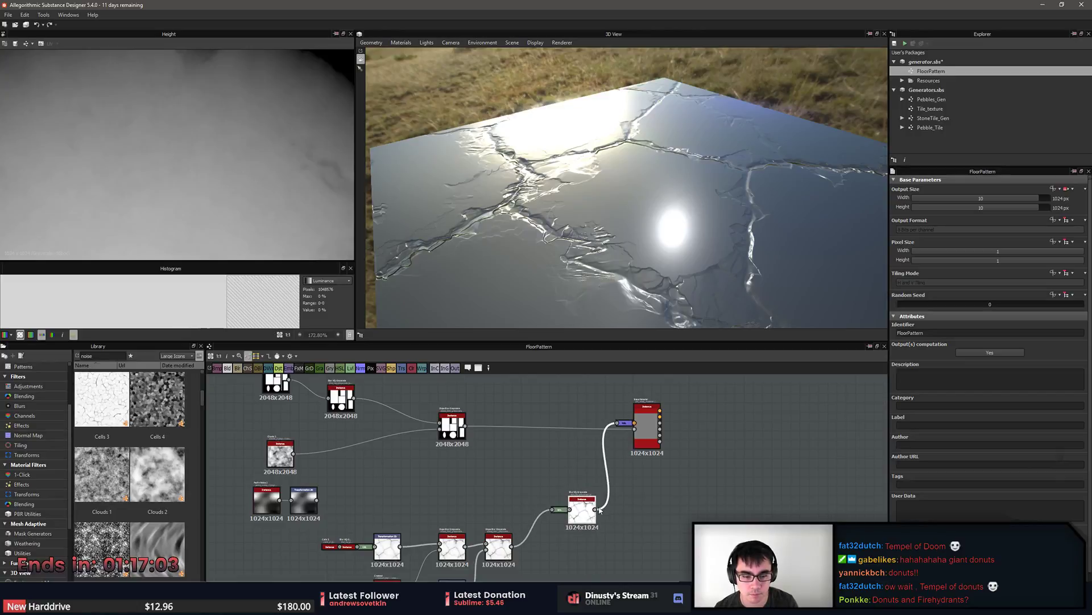
{"action": "left_click_drag", "start_coordinate": [623, 453], "coordinate": [635, 429]}
{"action": "left_click_drag", "start_coordinate": [683, 278], "coordinate": [629, 242]}
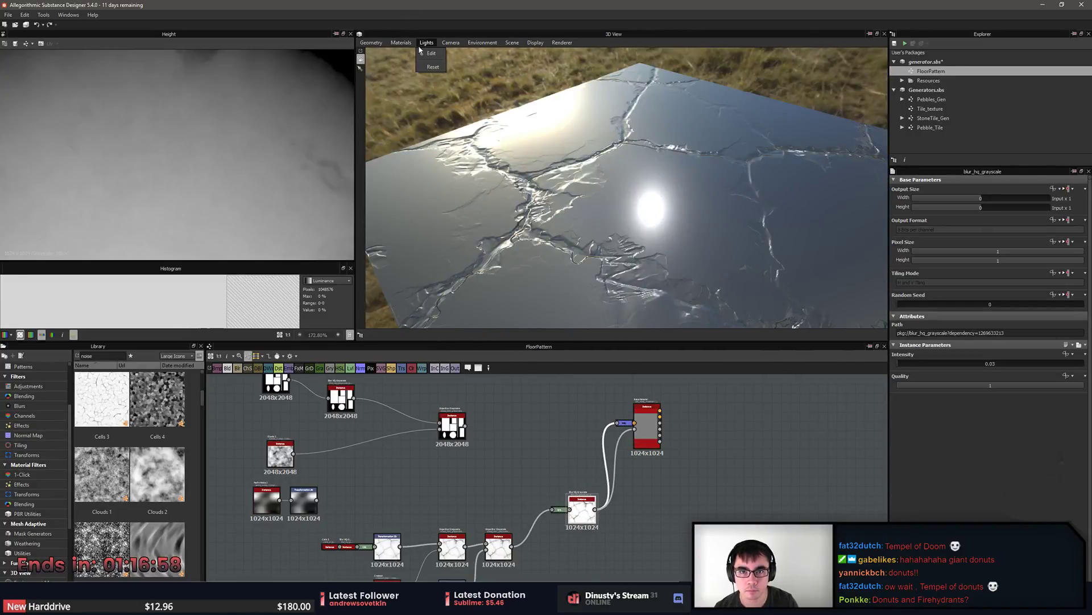
Try different height scales in the 3D view's material settings and check the crack displacement.
{"action": "left_click", "coordinate": [401, 43]}
{"action": "mouse_move", "coordinate": [422, 54]}
{"action": "left_click", "coordinate": [461, 61]}
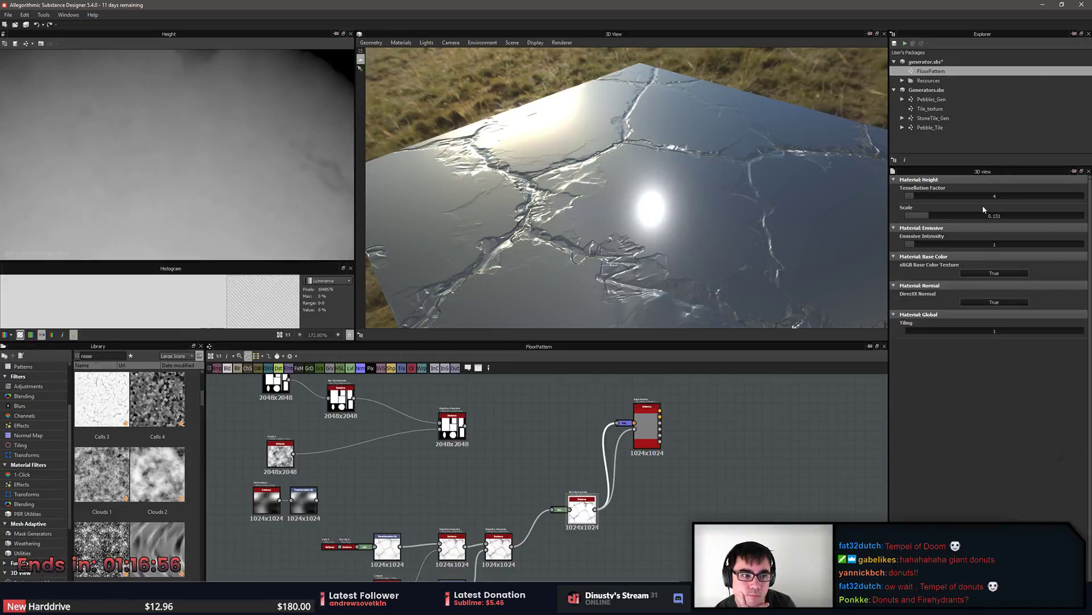
{"action": "left_click_drag", "start_coordinate": [934, 219], "coordinate": [1036, 224]}
{"action": "left_click_drag", "start_coordinate": [686, 222], "coordinate": [618, 211]}
{"action": "left_click_drag", "start_coordinate": [946, 216], "coordinate": [927, 223]}
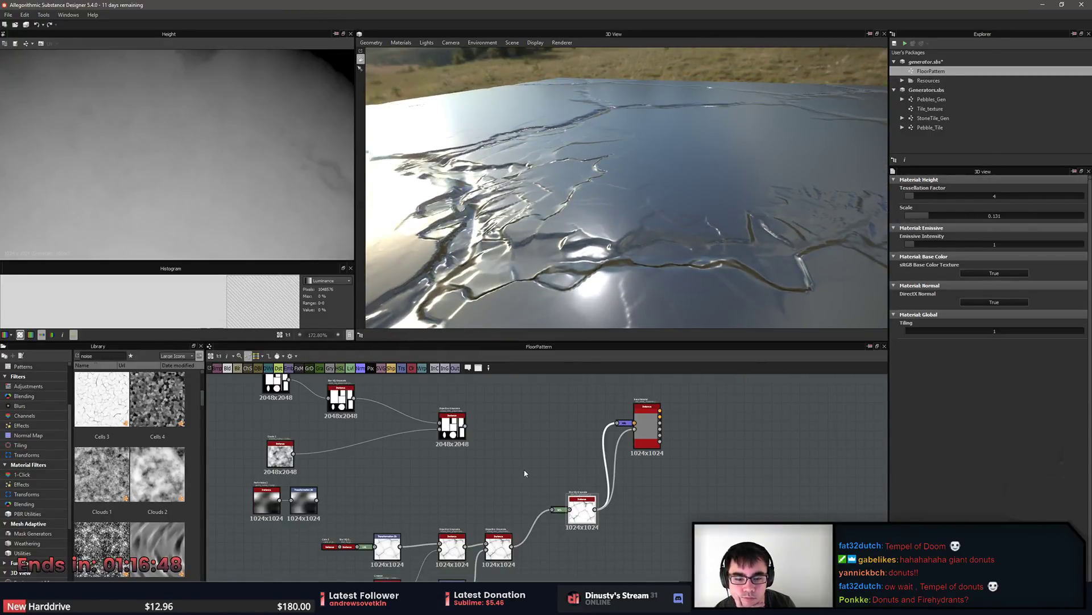
Reconnect the tile Slope Blur Grayscale output to both the Normal node and the Base Material's height input.
{"action": "left_click_drag", "start_coordinate": [635, 424], "coordinate": [466, 426]}
{"action": "left_click", "coordinate": [462, 426]}
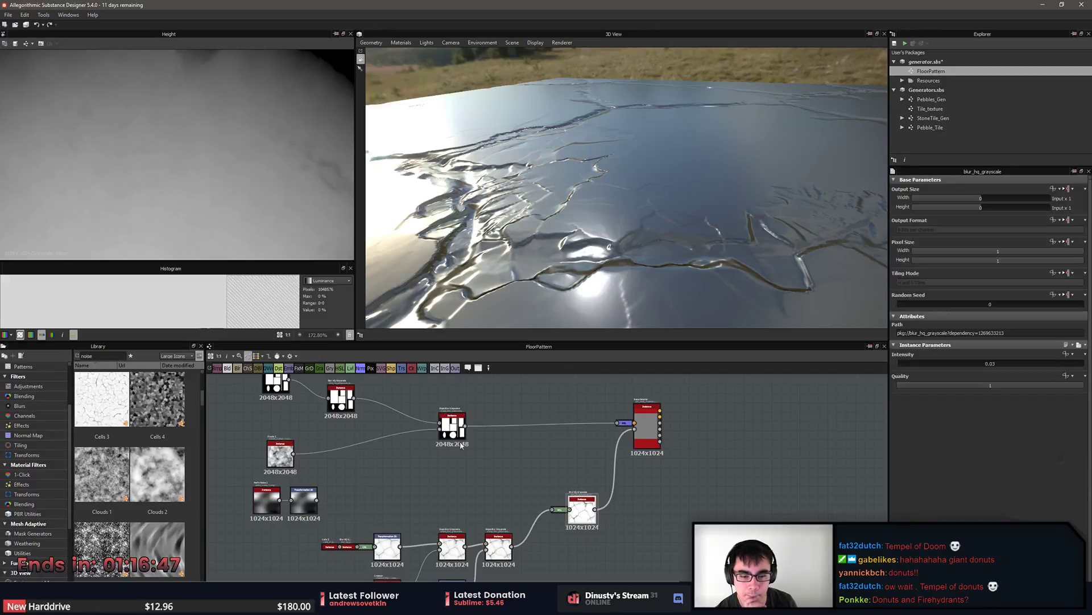
{"action": "left_click_drag", "start_coordinate": [628, 432], "coordinate": [630, 437]}
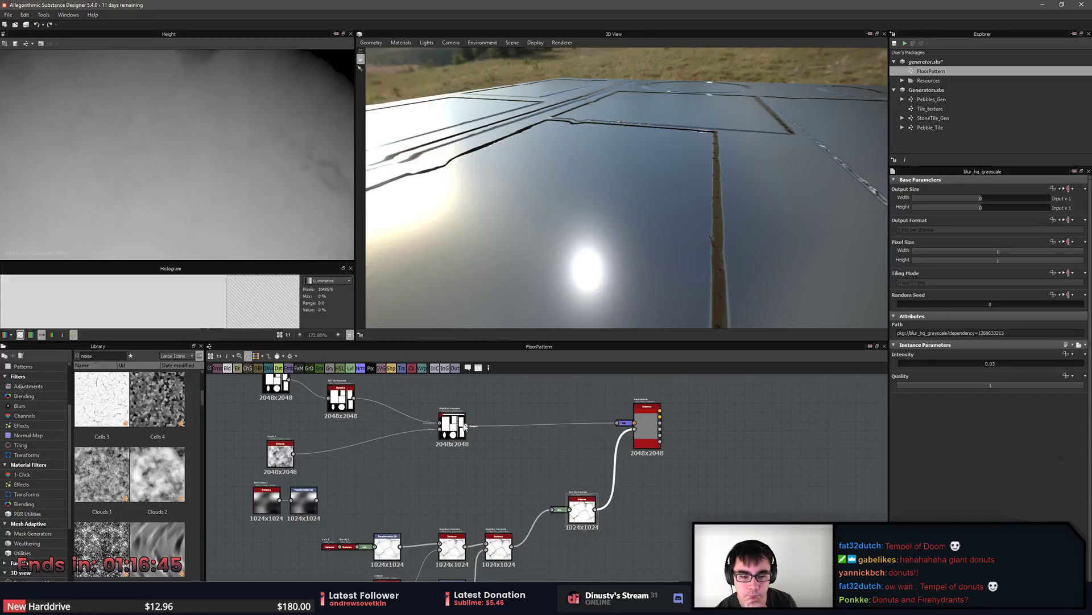
{"action": "left_click", "coordinate": [583, 460]}
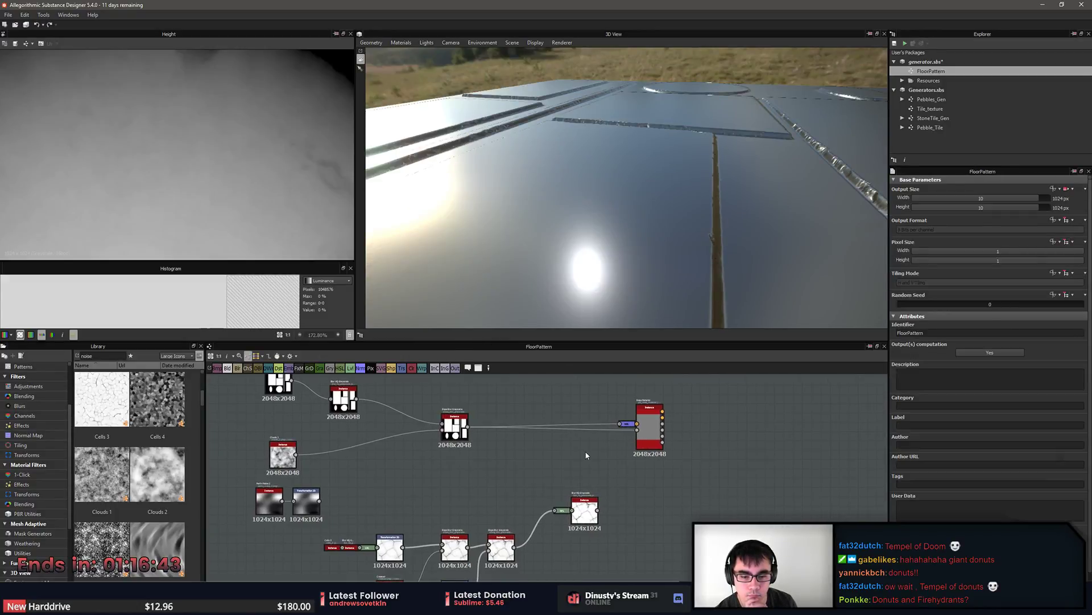
{"action": "left_click_drag", "start_coordinate": [611, 214], "coordinate": [580, 253]}
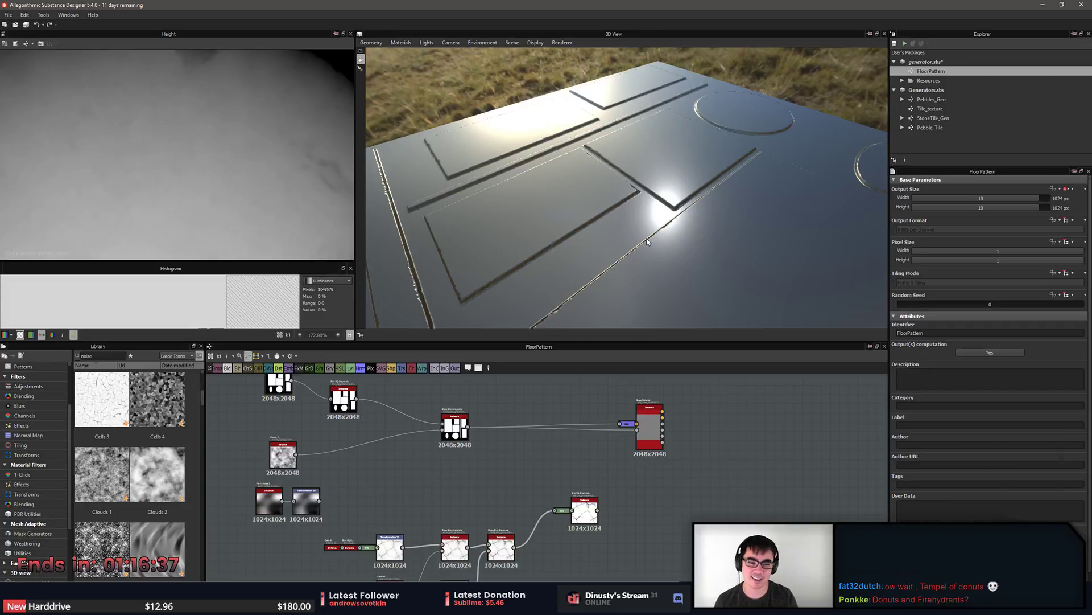
Connect the Perlin noise's Transformation 2D output to the slope input of the tiles' Slope Blur Grayscale, replacing Clouds 2.
{"action": "middle_click_drag", "start_coordinate": [412, 523], "coordinate": [478, 522]}
{"action": "scroll", "coordinate": [462, 522], "scroll_direction": "up", "scroll_amount": 3}
{"action": "left_click_drag", "start_coordinate": [404, 518], "coordinate": [617, 395]}
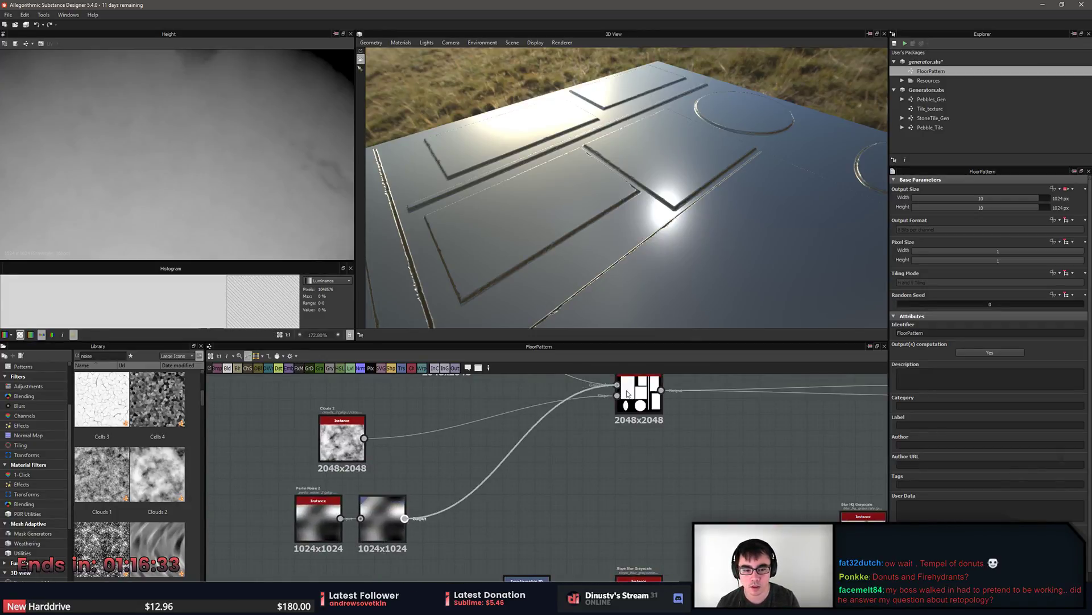
{"action": "left_click_drag", "start_coordinate": [649, 279], "coordinate": [650, 254]}
Set the tiles' Slope Blur Grayscale intensity to 0.62.
{"action": "double_click", "coordinate": [639, 393]}
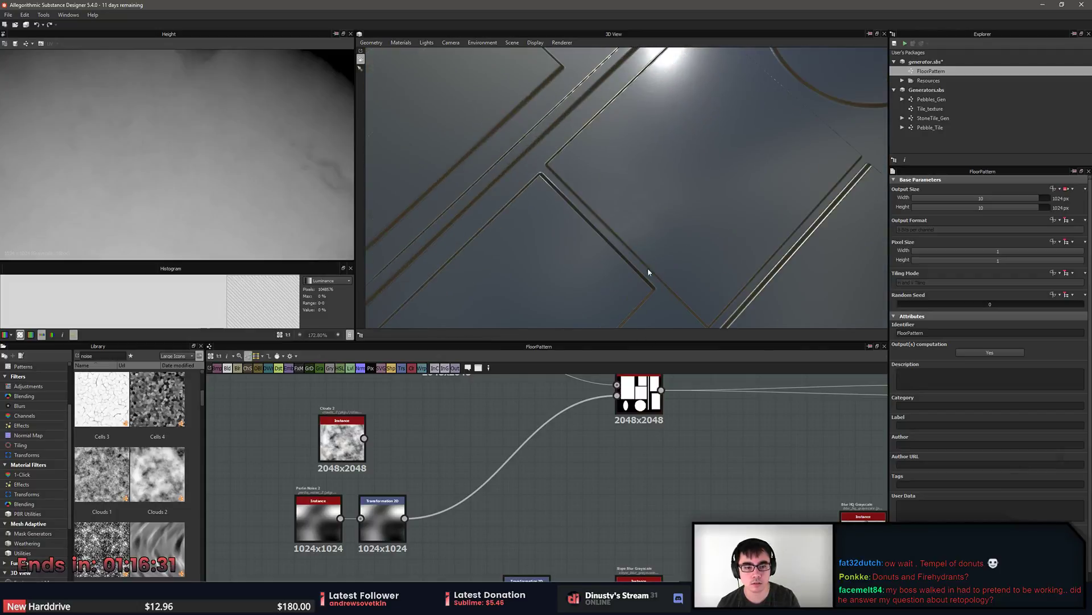
{"action": "left_click_drag", "start_coordinate": [899, 389], "coordinate": [913, 385]}
{"action": "scroll", "coordinate": [288, 182], "scroll_direction": "down", "scroll_amount": 8}
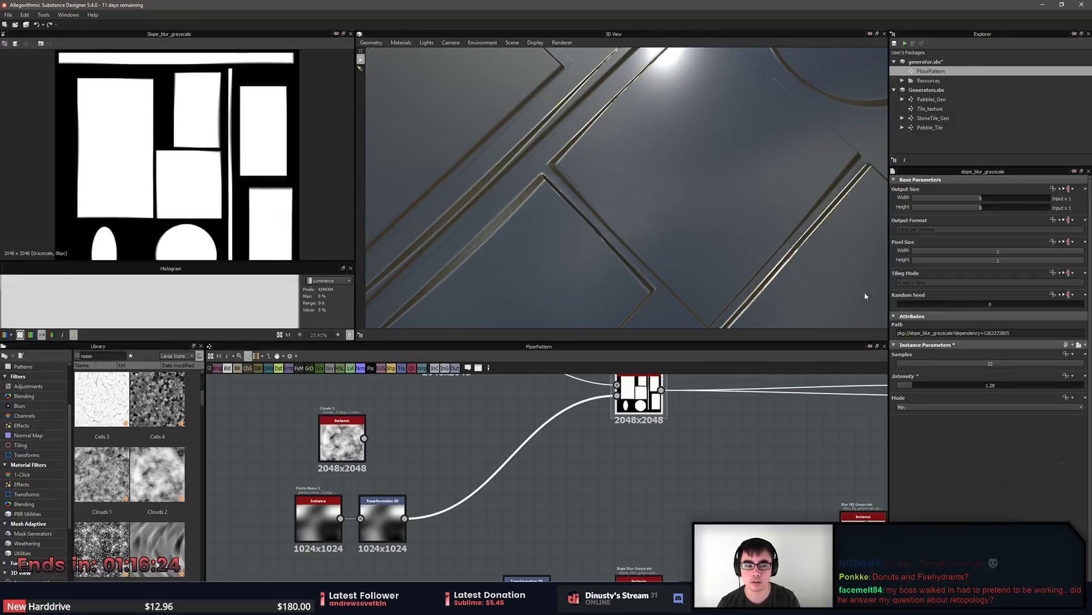
{"action": "left_click_drag", "start_coordinate": [913, 385], "coordinate": [903, 387]}
Preview the Perlin Noise 2 and Transformation 2D nodes and examine the tile plane in 3D.
{"action": "middle_click_drag", "start_coordinate": [434, 482], "coordinate": [471, 476]}
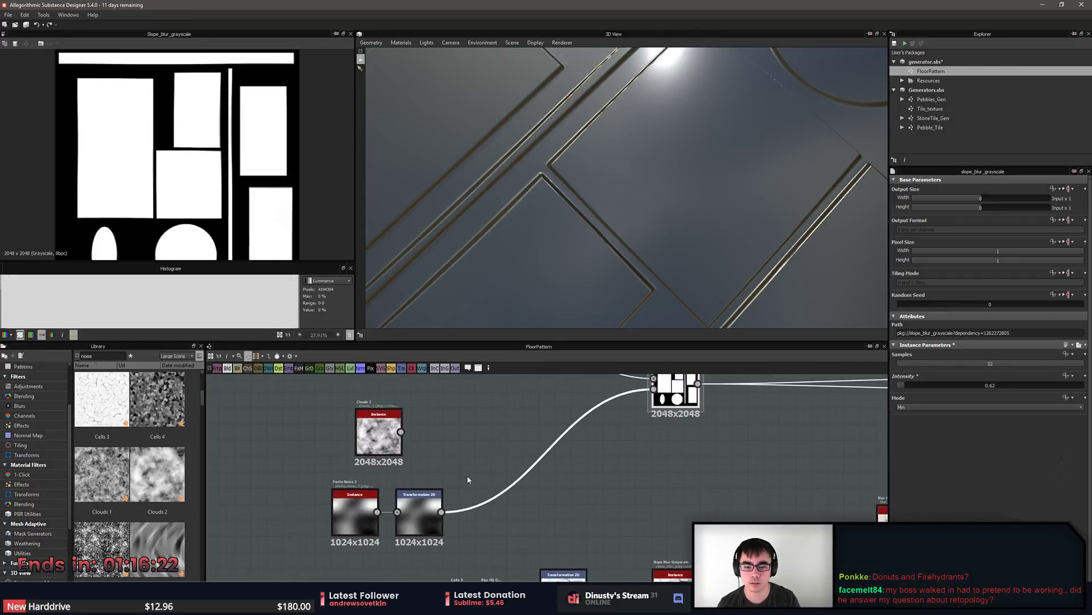
{"action": "scroll", "coordinate": [471, 476], "scroll_direction": "up", "scroll_amount": 1}
{"action": "double_click", "coordinate": [335, 522]}
{"action": "middle_click_drag", "start_coordinate": [507, 443], "coordinate": [538, 455]}
{"action": "double_click", "coordinate": [441, 528]}
{"action": "scroll", "coordinate": [231, 176], "scroll_direction": "down", "scroll_amount": 3}
{"action": "right_click_drag", "start_coordinate": [243, 206], "coordinate": [187, 203]}
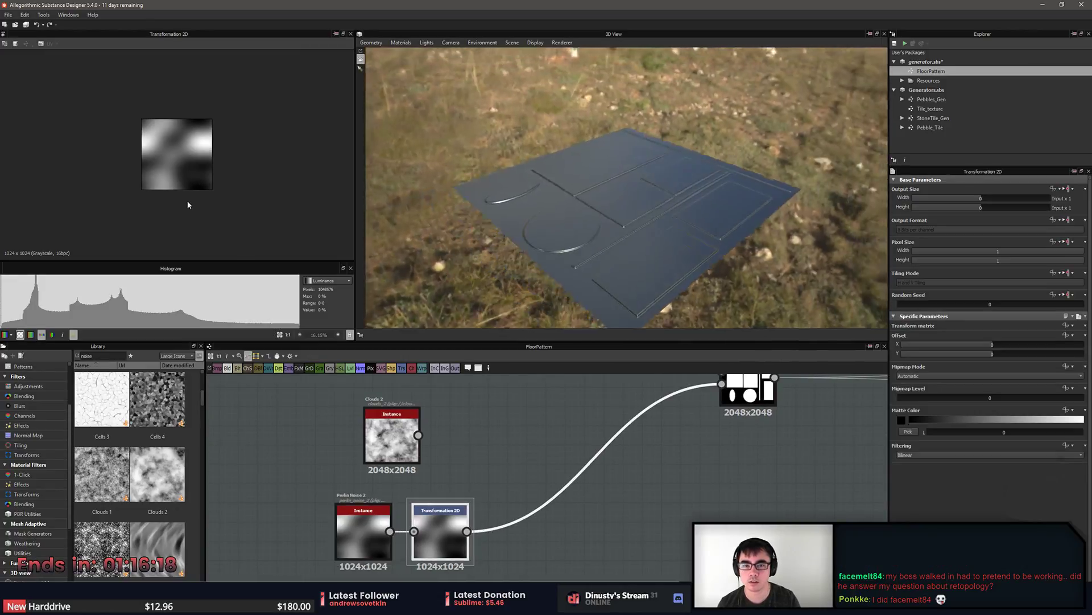
{"action": "left_click_drag", "start_coordinate": [615, 213], "coordinate": [505, 239]}
{"action": "right_click_drag", "start_coordinate": [505, 238], "coordinate": [592, 241]}
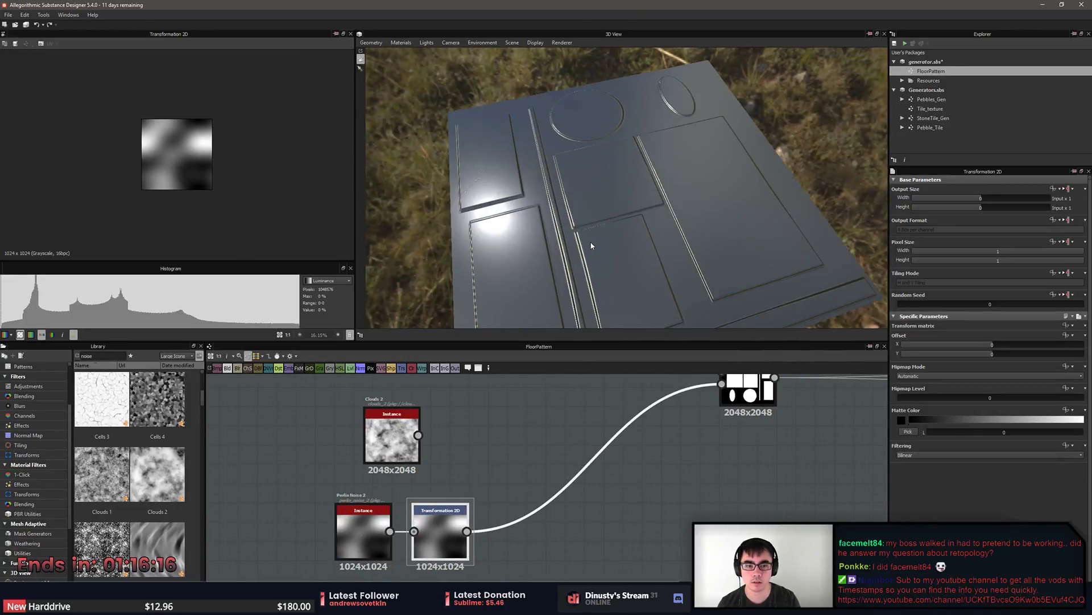
{"action": "middle_click_drag", "start_coordinate": [774, 512], "coordinate": [820, 508]}
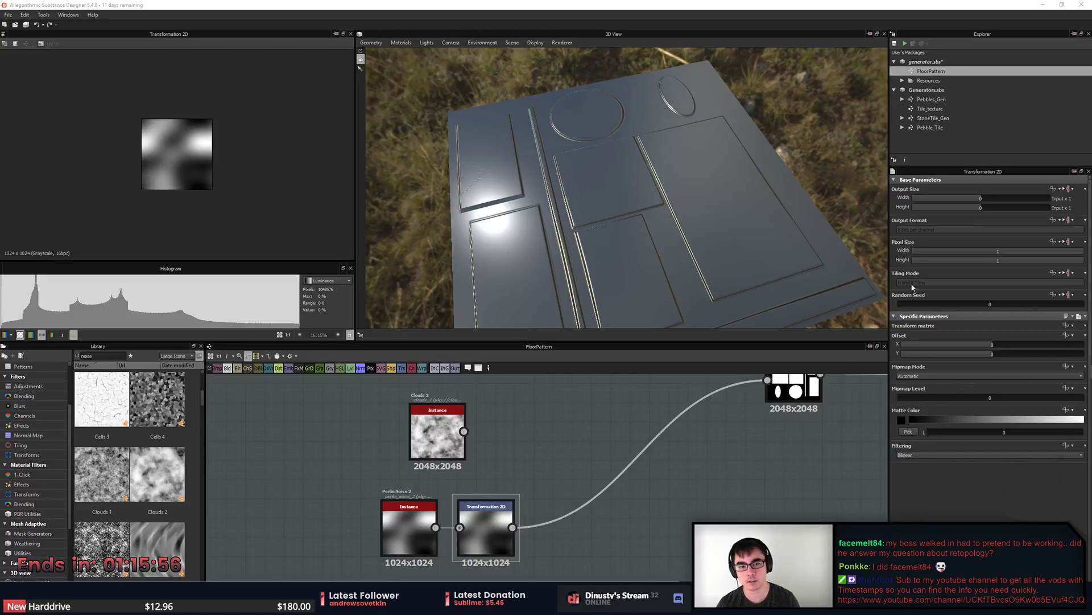
Set the X offset of the Transformation 2D node to 0.17.
{"action": "left_click", "coordinate": [491, 528]}
{"action": "scroll", "coordinate": [186, 159], "scroll_direction": "up", "scroll_amount": 3}
{"action": "scroll", "coordinate": [186, 159], "scroll_direction": "up", "scroll_amount": 1}
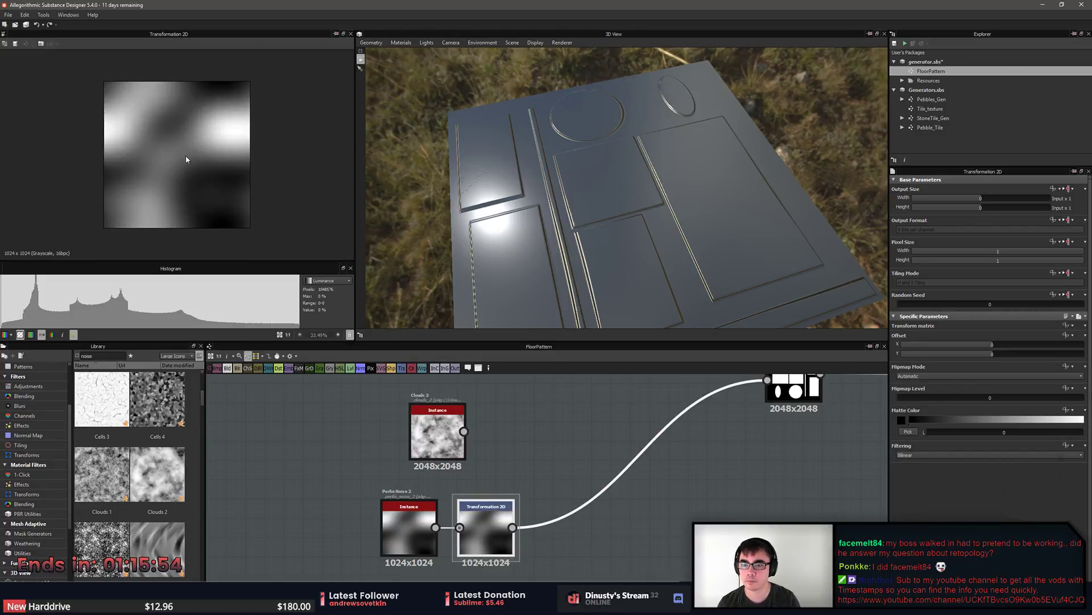
{"action": "scroll", "coordinate": [584, 515], "scroll_direction": "down", "scroll_amount": 1}
{"action": "middle_click_drag", "start_coordinate": [584, 514], "coordinate": [525, 538]}
{"action": "middle_click_drag", "start_coordinate": [649, 483], "coordinate": [731, 444]}
{"action": "mouse_move", "coordinate": [500, 515]}
{"action": "left_mouse_down"}
{"action": "mouse_move", "coordinate": [421, 515]}
{"action": "mouse_move", "coordinate": [500, 515]}
{"action": "left_mouse_up"}
{"action": "left_click_drag", "start_coordinate": [587, 504], "coordinate": [568, 517]}
{"action": "left_click", "coordinate": [579, 514]}
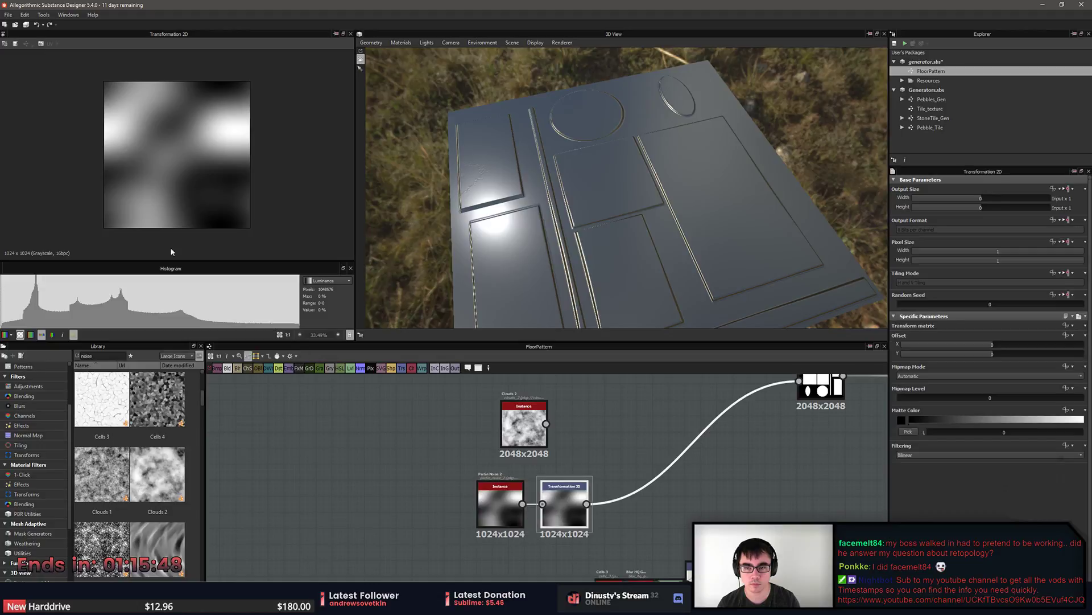
{"action": "key", "text": "space"}
{"action": "scroll", "coordinate": [256, 193], "scroll_direction": "down", "scroll_amount": 4}
{"action": "key", "text": "space"}
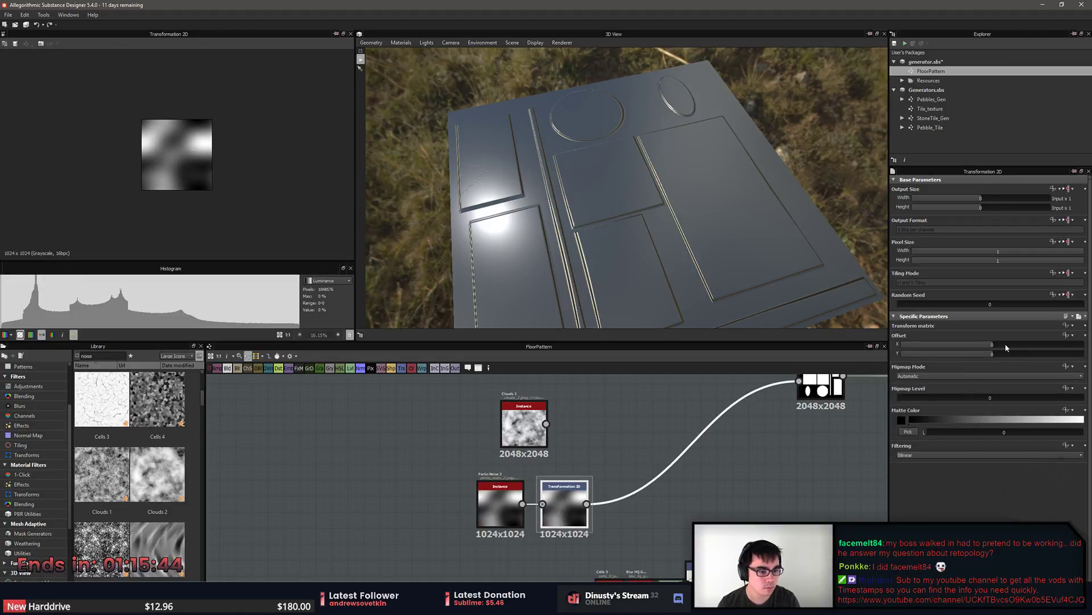
{"action": "left_click_drag", "start_coordinate": [993, 344], "coordinate": [1024, 352]}
Inspect the slope-blurred tile edges and gaps closely from several angles in the 3D view.
{"action": "left_click_drag", "start_coordinate": [464, 191], "coordinate": [536, 221]}
{"action": "middle_click_drag", "start_coordinate": [535, 221], "coordinate": [573, 210]}
{"action": "right_click_drag", "start_coordinate": [573, 211], "coordinate": [631, 253]}
{"action": "left_click_drag", "start_coordinate": [632, 252], "coordinate": [678, 280]}
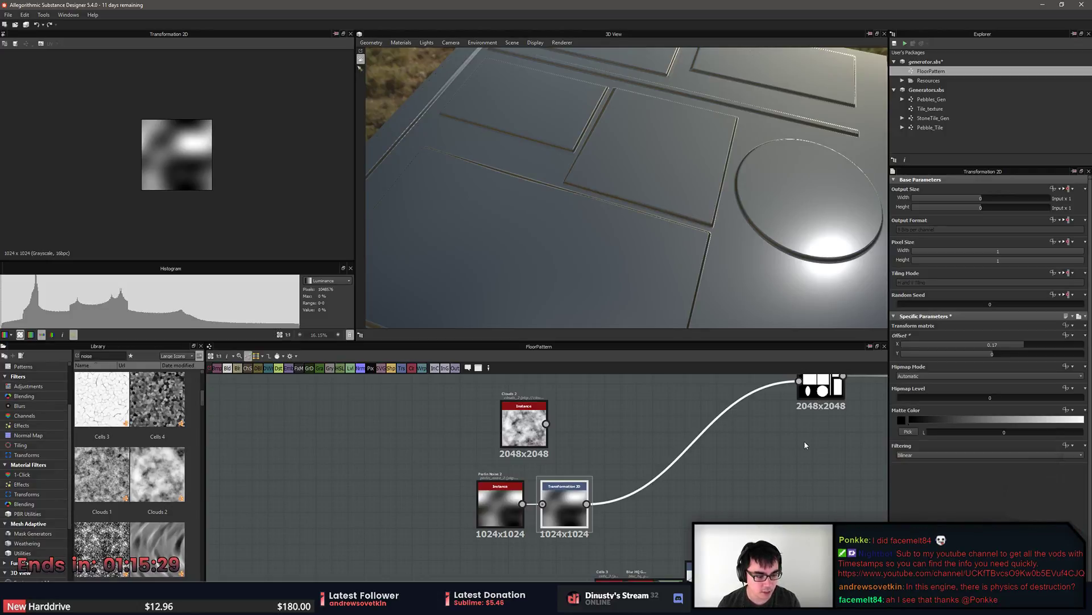
{"action": "left_click_drag", "start_coordinate": [541, 315], "coordinate": [545, 233]}
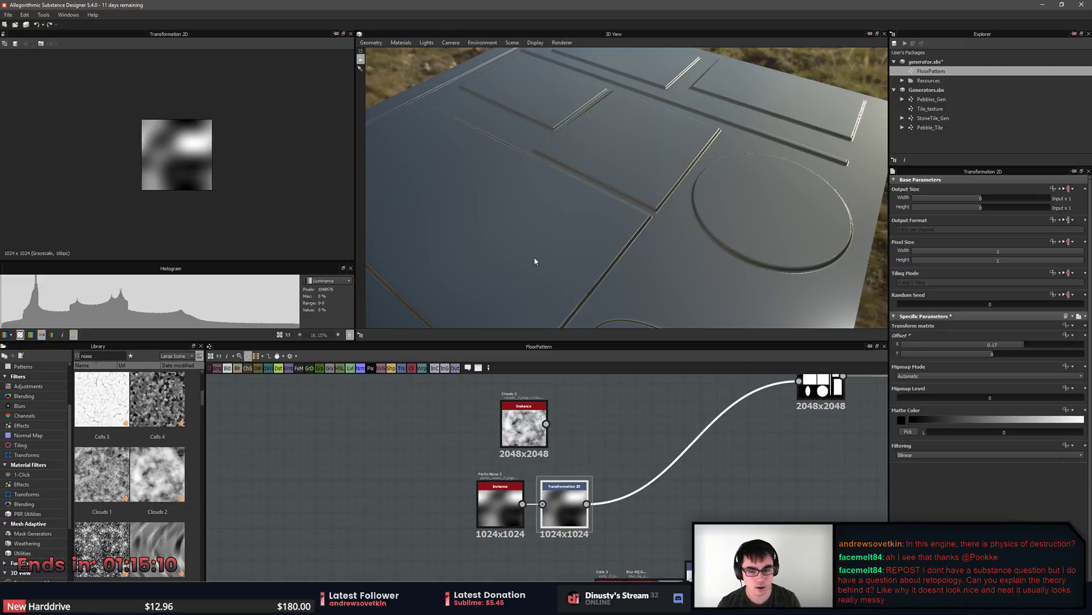
{"action": "left_click_drag", "start_coordinate": [659, 298], "coordinate": [633, 259]}
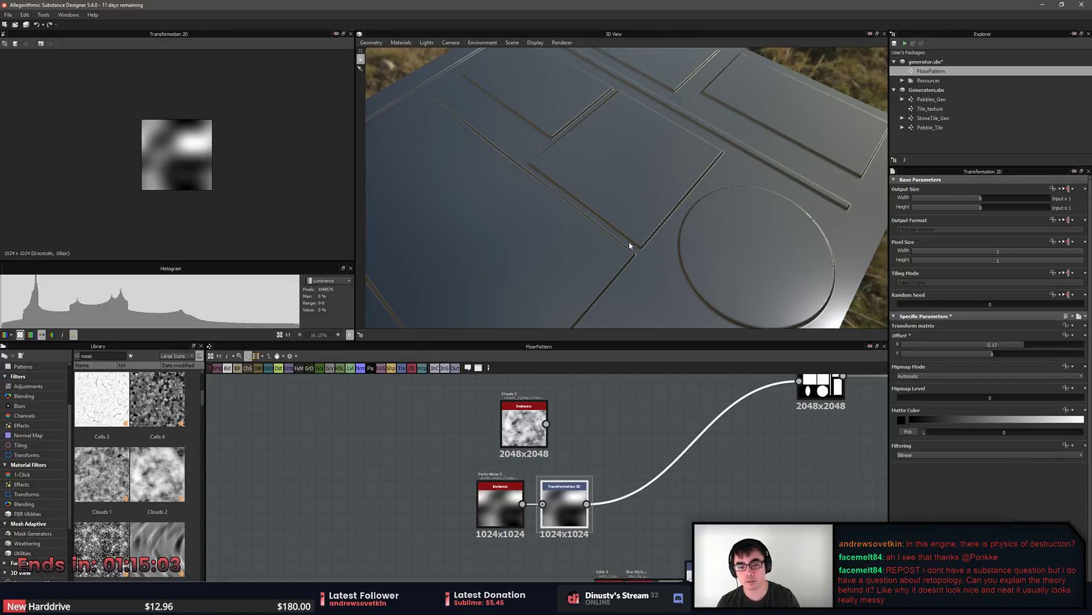
{"action": "left_click_drag", "start_coordinate": [634, 239], "coordinate": [614, 208]}
{"action": "scroll", "coordinate": [639, 212], "scroll_direction": "up", "scroll_amount": 6}
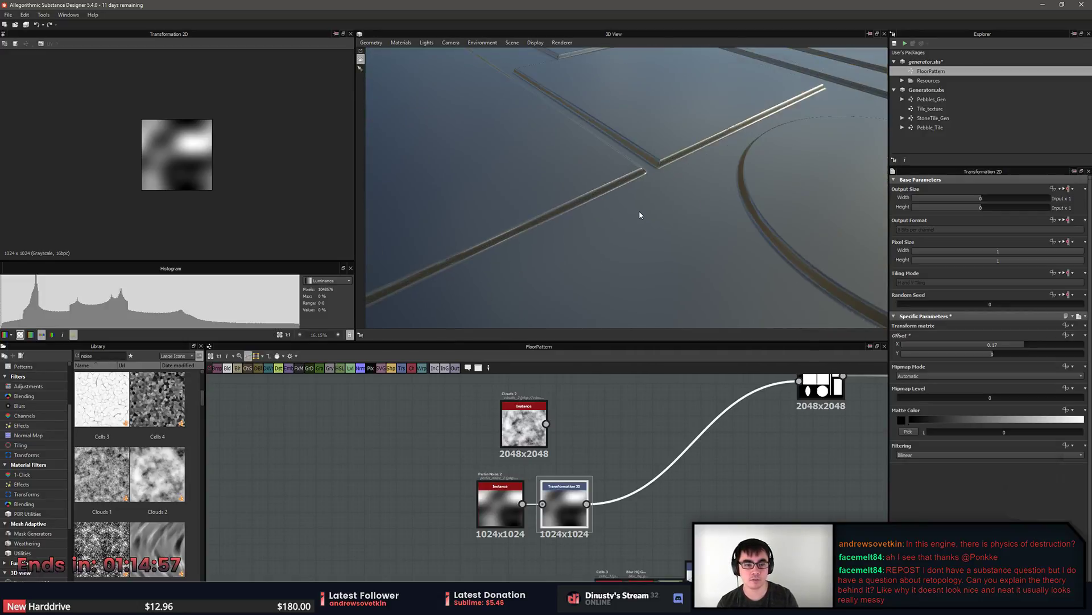
Move the Clouds 2 node in line above the Perlin Noise 2 node.
{"action": "scroll", "coordinate": [640, 214], "scroll_direction": "down", "scroll_amount": 3}
{"action": "middle_click_drag", "start_coordinate": [669, 439], "coordinate": [627, 512]}
{"action": "scroll", "coordinate": [576, 447], "scroll_direction": "down", "scroll_amount": 2}
{"action": "scroll", "coordinate": [627, 512], "scroll_direction": "down", "scroll_amount": 1}
{"action": "left_click_drag", "start_coordinate": [466, 504], "coordinate": [452, 501]}
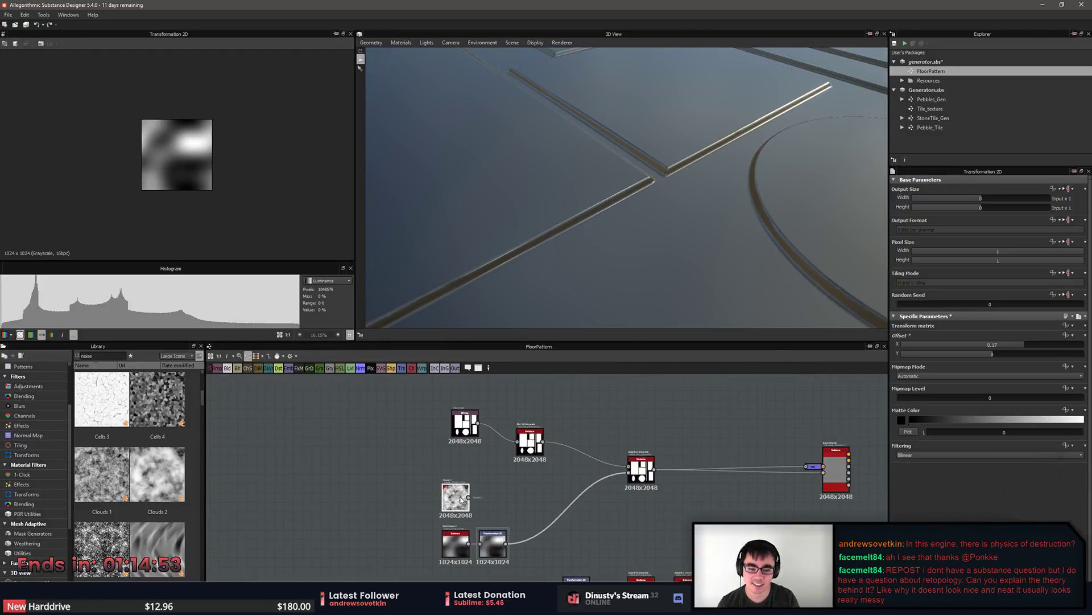
{"action": "scroll", "coordinate": [460, 493], "scroll_direction": "up", "scroll_amount": 4}
{"action": "scroll", "coordinate": [549, 493], "scroll_direction": "down", "scroll_amount": 1}
{"action": "middle_click_drag", "start_coordinate": [664, 505], "coordinate": [440, 508]}
{"action": "middle_click_drag", "start_coordinate": [552, 508], "coordinate": [428, 530]}
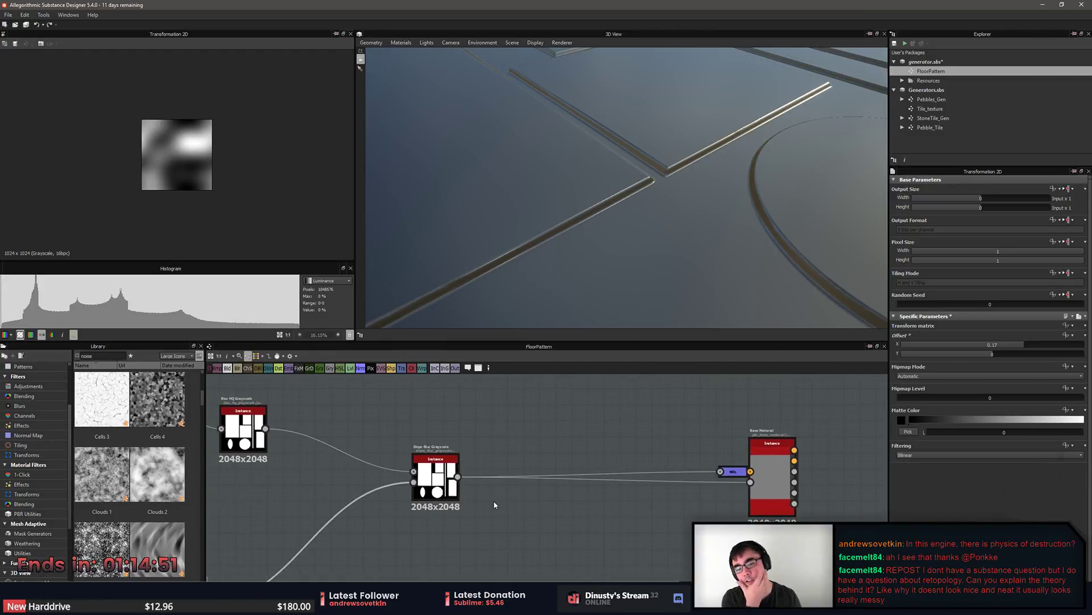
{"action": "middle_click_drag", "start_coordinate": [495, 500], "coordinate": [535, 505]}
{"action": "left_click_drag", "start_coordinate": [496, 501], "coordinate": [488, 504]}
Open the StoneTile_Gen graph and examine its shape, bevel and slope blur nodes for building the stone edges.
{"action": "double_click", "coordinate": [982, 108]}
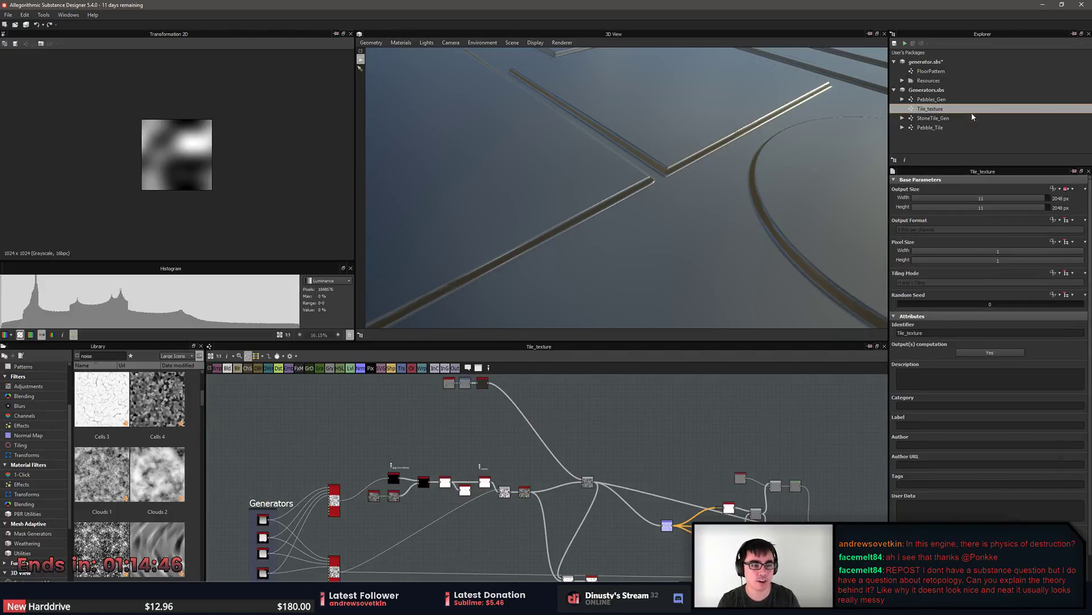
{"action": "double_click", "coordinate": [965, 118]}
{"action": "scroll", "coordinate": [371, 487], "scroll_direction": "up", "scroll_amount": 4}
{"action": "scroll", "coordinate": [372, 488], "scroll_direction": "up", "scroll_amount": 4}
{"action": "middle_click_drag", "start_coordinate": [553, 422], "coordinate": [441, 451]}
{"action": "double_click", "coordinate": [471, 438]}
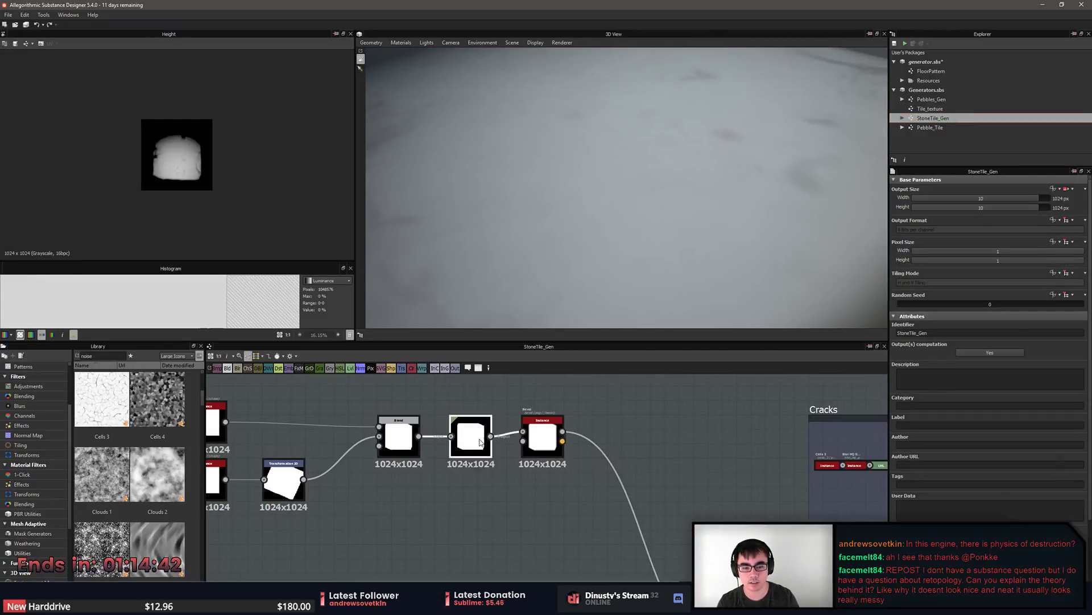
{"action": "double_click", "coordinate": [542, 438]}
{"action": "middle_click_drag", "start_coordinate": [642, 515], "coordinate": [578, 466]}
{"action": "scroll", "coordinate": [579, 466], "scroll_direction": "down", "scroll_amount": 2}
{"action": "scroll", "coordinate": [578, 461], "scroll_direction": "up", "scroll_amount": 2}
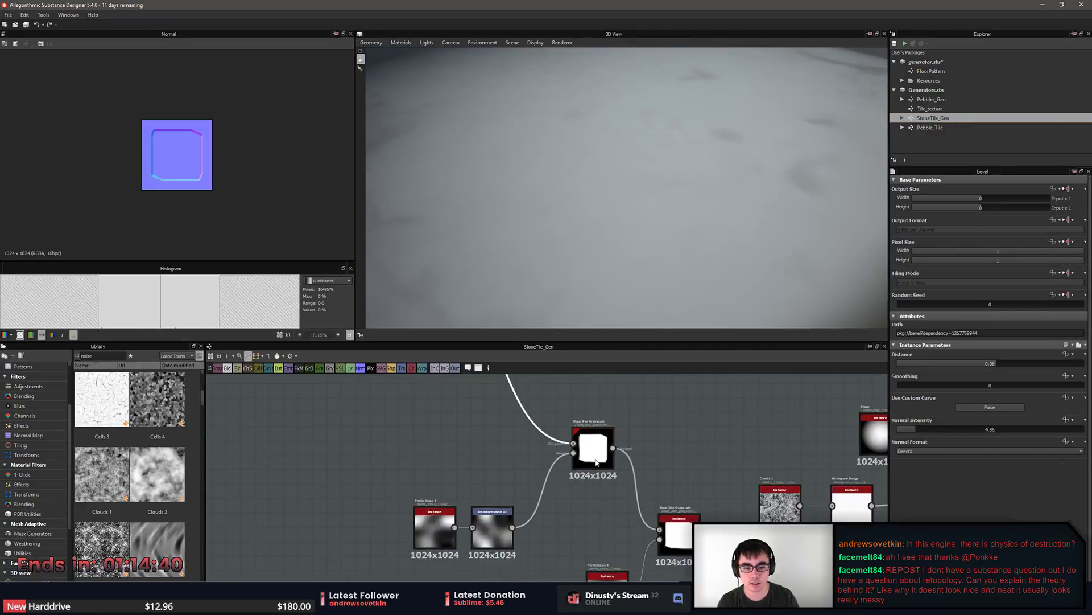
{"action": "double_click", "coordinate": [594, 453]}
{"action": "scroll", "coordinate": [614, 462], "scroll_direction": "down", "scroll_amount": 2}
{"action": "middle_click_drag", "start_coordinate": [489, 401], "coordinate": [573, 537]}
{"action": "scroll", "coordinate": [626, 538], "scroll_direction": "down", "scroll_amount": 3}
{"action": "scroll", "coordinate": [572, 537], "scroll_direction": "up", "scroll_amount": 4}
{"action": "scroll", "coordinate": [435, 501], "scroll_direction": "down", "scroll_amount": 2}
{"action": "middle_click_drag", "start_coordinate": [436, 500], "coordinate": [514, 528]}
{"action": "left_click", "coordinate": [582, 520]}
{"action": "middle_click_drag", "start_coordinate": [582, 519], "coordinate": [616, 530]}
Copy the whole StoneTile_Gen node network and paste it into the FloorPattern graph above the existing nodes.
{"action": "left_click_drag", "start_coordinate": [376, 527], "coordinate": [668, 409]}
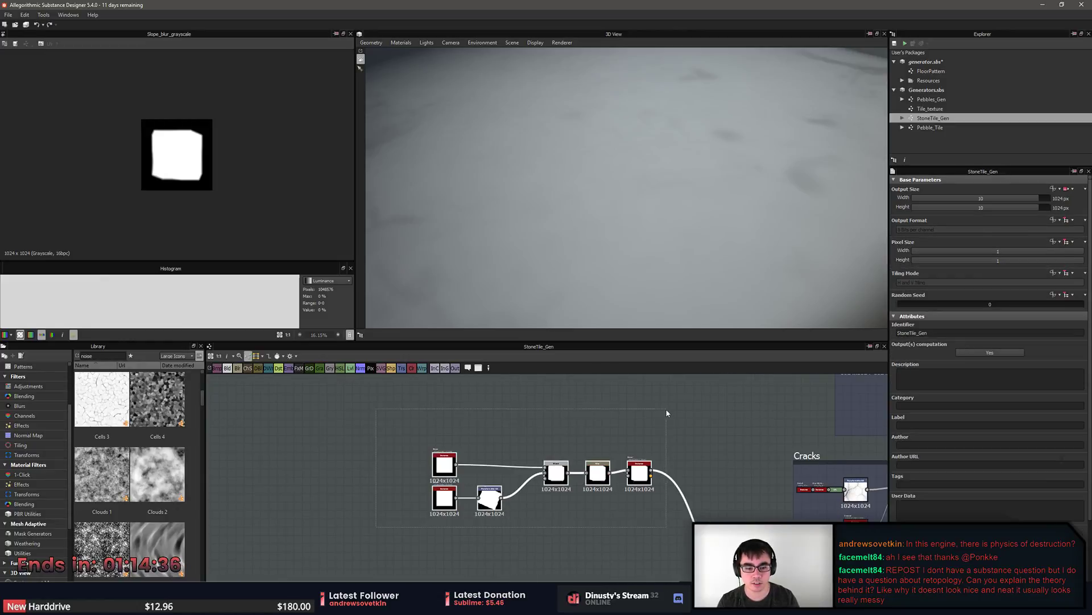
{"action": "left_click", "coordinate": [687, 463]}
{"action": "scroll", "coordinate": [603, 447], "scroll_direction": "down", "scroll_amount": 6}
{"action": "middle_click_drag", "start_coordinate": [687, 462], "coordinate": [510, 462]}
{"action": "left_click_drag", "start_coordinate": [385, 396], "coordinate": [726, 579]}
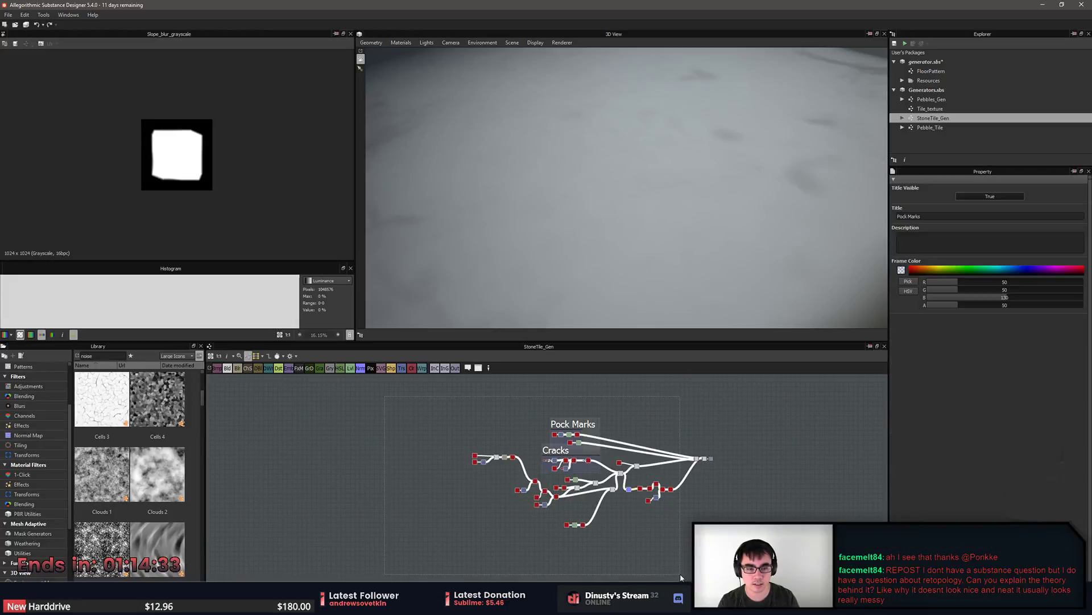
{"action": "double_click", "coordinate": [959, 71]}
{"action": "scroll", "coordinate": [589, 395], "scroll_direction": "down", "scroll_amount": 5}
{"action": "middle_click_drag", "start_coordinate": [591, 394], "coordinate": [587, 508]}
{"action": "key", "text": "ctrl+v"}
{"action": "left_click_drag", "start_coordinate": [576, 453], "coordinate": [533, 410]}
Delete the pasted Pock Marks and Cracks frames from the FloorPattern graph.
{"action": "left_click", "coordinate": [539, 406]}
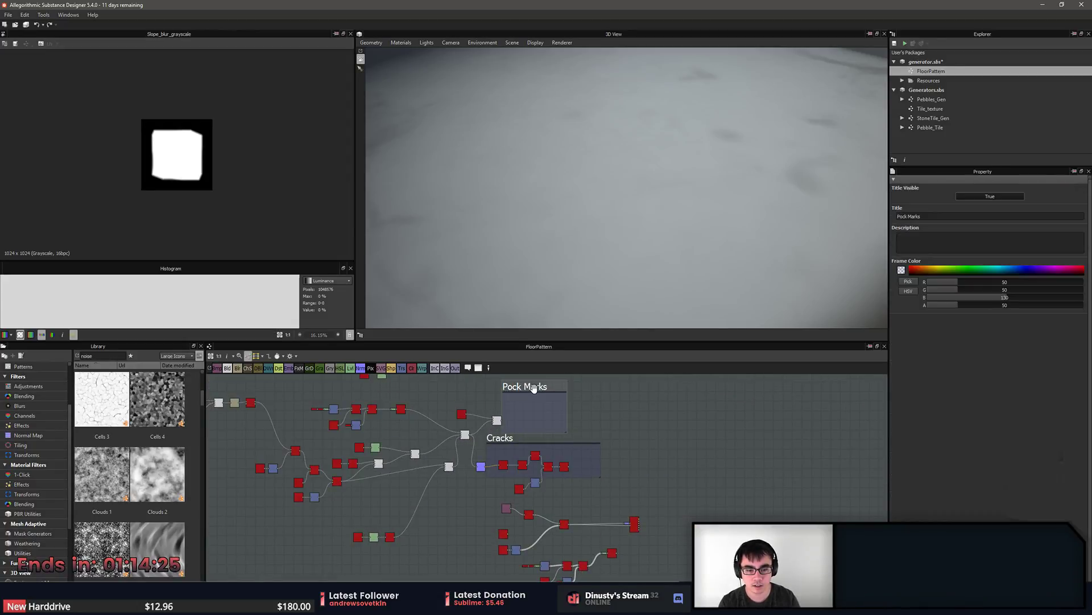
{"action": "key", "text": "Delete"}
{"action": "left_click", "coordinate": [543, 437]}
{"action": "key", "text": "Delete"}
Duplicate the Mask_Test bitmap node and place the copy near the start of the pasted stone tile network.
{"action": "scroll", "coordinate": [543, 434], "scroll_direction": "down", "scroll_amount": 1}
{"action": "middle_click_drag", "start_coordinate": [543, 435], "coordinate": [590, 433]}
{"action": "scroll", "coordinate": [556, 496], "scroll_direction": "up", "scroll_amount": 7}
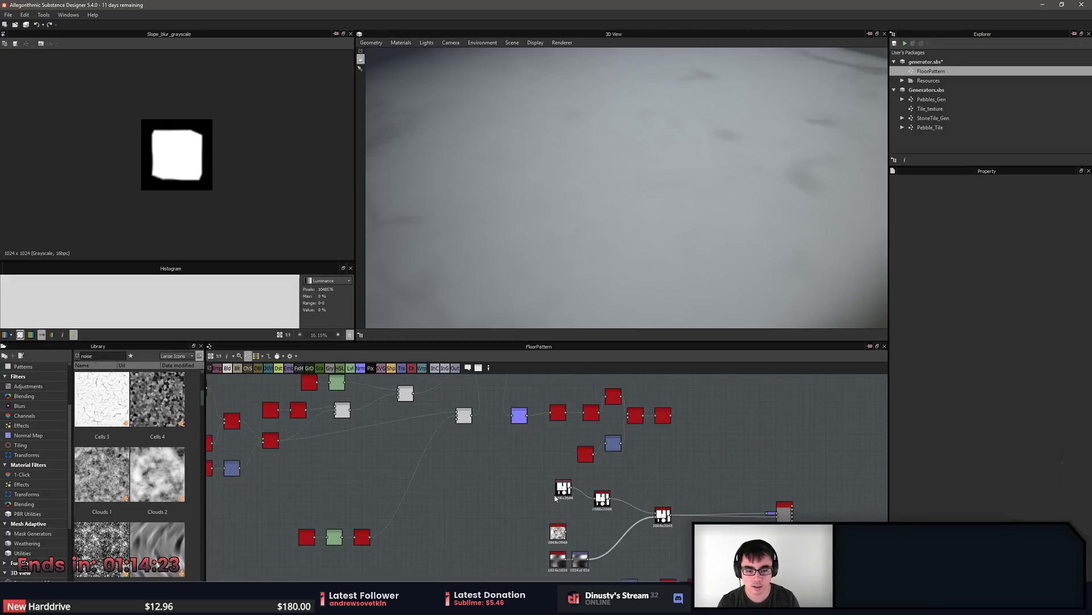
{"action": "left_click", "coordinate": [562, 487]}
{"action": "middle_click_drag", "start_coordinate": [561, 486], "coordinate": [879, 547]}
{"action": "scroll", "coordinate": [341, 447], "scroll_direction": "down", "scroll_amount": 2}
{"action": "middle_click_drag", "start_coordinate": [285, 438], "coordinate": [616, 544]}
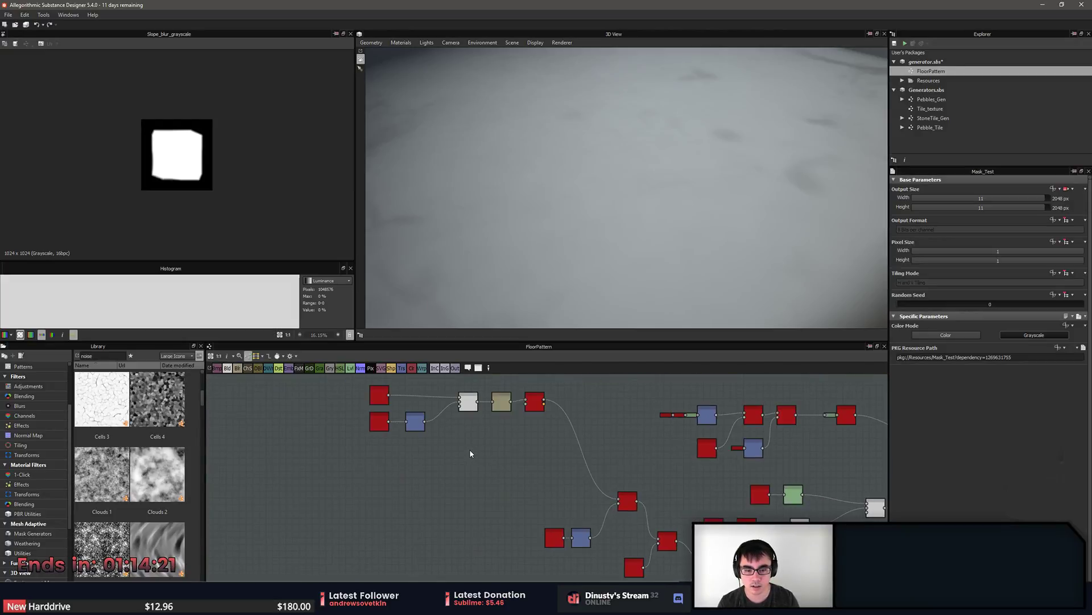
{"action": "key", "text": "ctrl+v"}
{"action": "middle_click_drag", "start_coordinate": [610, 483], "coordinate": [538, 463]}
{"action": "left_click_drag", "start_coordinate": [472, 461], "coordinate": [399, 422]}
Feed the copied Mask_Test bitmap into the pasted network's Blur node and delete the original shape nodes.
{"action": "middle_click_drag", "start_coordinate": [400, 409], "coordinate": [486, 578]}
{"action": "scroll", "coordinate": [506, 509], "scroll_direction": "up", "scroll_amount": 4}
{"action": "middle_click_drag", "start_coordinate": [506, 509], "coordinate": [522, 449]}
{"action": "scroll", "coordinate": [546, 534], "scroll_direction": "up", "scroll_amount": 3}
{"action": "middle_click_drag", "start_coordinate": [546, 534], "coordinate": [588, 441]}
{"action": "scroll", "coordinate": [572, 473], "scroll_direction": "up", "scroll_amount": 1}
{"action": "double_click", "coordinate": [589, 443]}
{"action": "middle_click_drag", "start_coordinate": [578, 502], "coordinate": [582, 470]}
{"action": "scroll", "coordinate": [583, 471], "scroll_direction": "down", "scroll_amount": 2}
{"action": "left_click_drag", "start_coordinate": [524, 543], "coordinate": [561, 427]}
{"action": "scroll", "coordinate": [631, 492], "scroll_direction": "down", "scroll_amount": 6}
{"action": "left_click_drag", "start_coordinate": [468, 453], "coordinate": [602, 483]}
{"action": "key", "text": "Delete"}
Preview the Invert Grayscale node at the end of the pasted edge-wear chain.
{"action": "middle_click_drag", "start_coordinate": [626, 502], "coordinate": [384, 413]}
{"action": "scroll", "coordinate": [385, 413], "scroll_direction": "down", "scroll_amount": 3}
{"action": "scroll", "coordinate": [497, 455], "scroll_direction": "up", "scroll_amount": 3}
{"action": "middle_click_drag", "start_coordinate": [611, 451], "coordinate": [331, 402]}
{"action": "scroll", "coordinate": [542, 453], "scroll_direction": "up", "scroll_amount": 4}
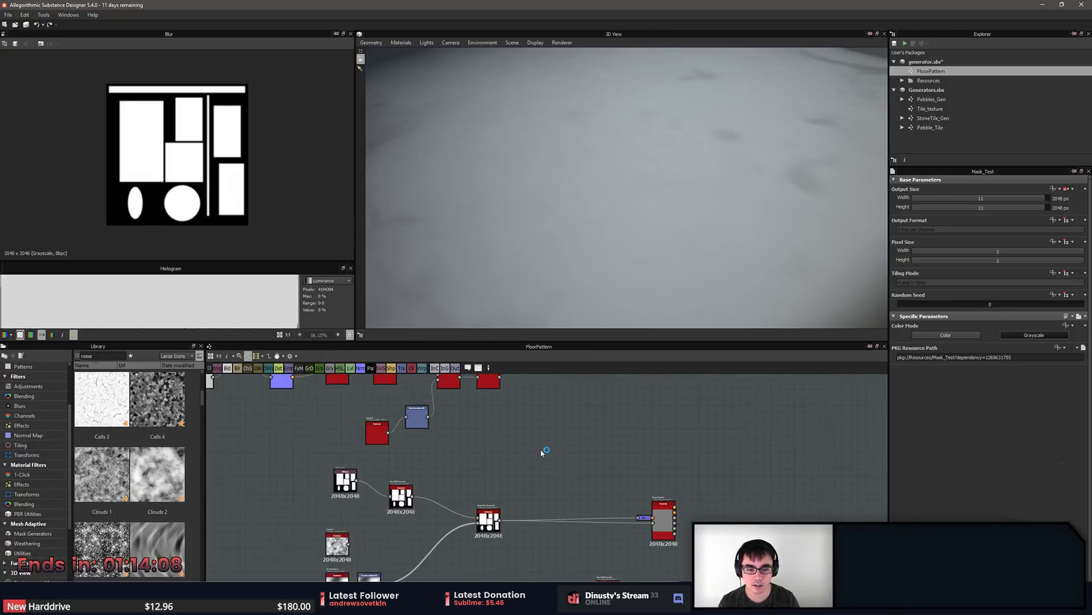
{"action": "middle_click_drag", "start_coordinate": [543, 452], "coordinate": [550, 488]}
{"action": "double_click", "coordinate": [500, 418]}
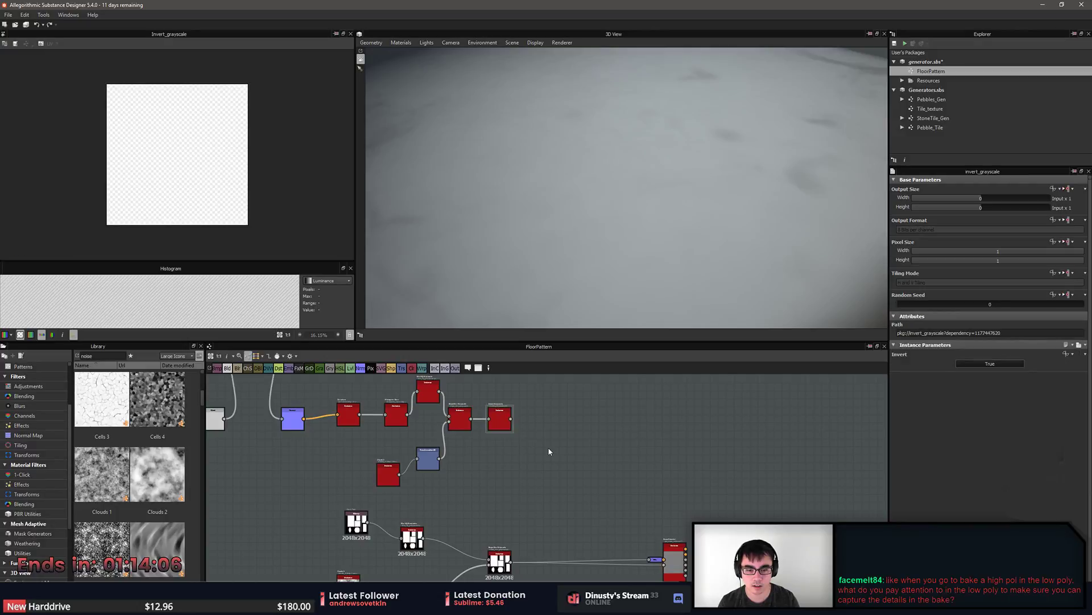
{"action": "scroll", "coordinate": [494, 431], "scroll_direction": "up", "scroll_amount": 3}
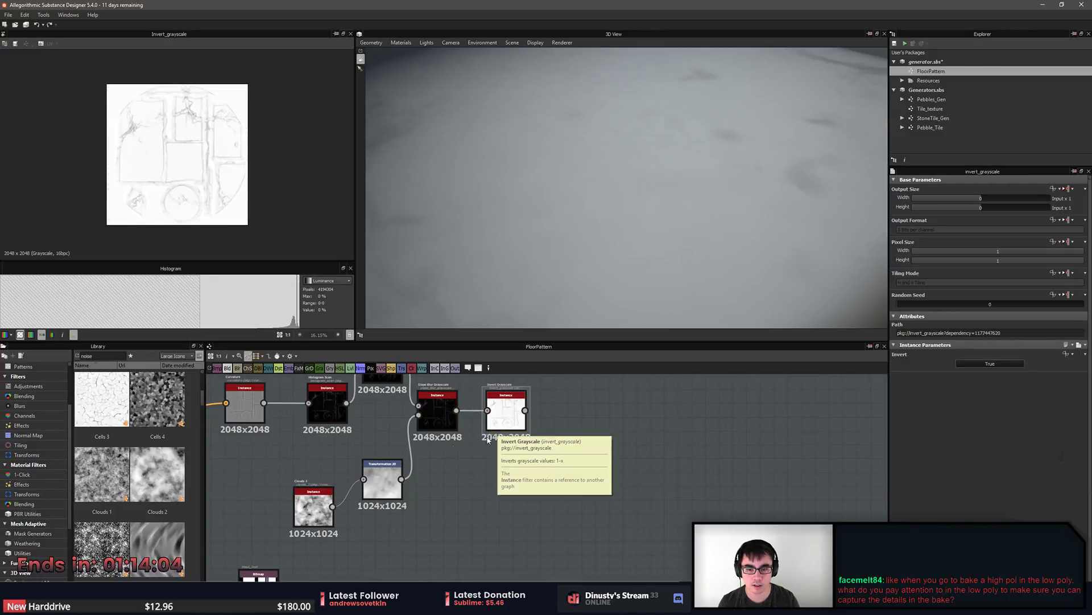
Delete the Blend node that mixes the round Shape and Levels gradient into the pasted network.
{"action": "middle_click_drag", "start_coordinate": [498, 432], "coordinate": [650, 496]}
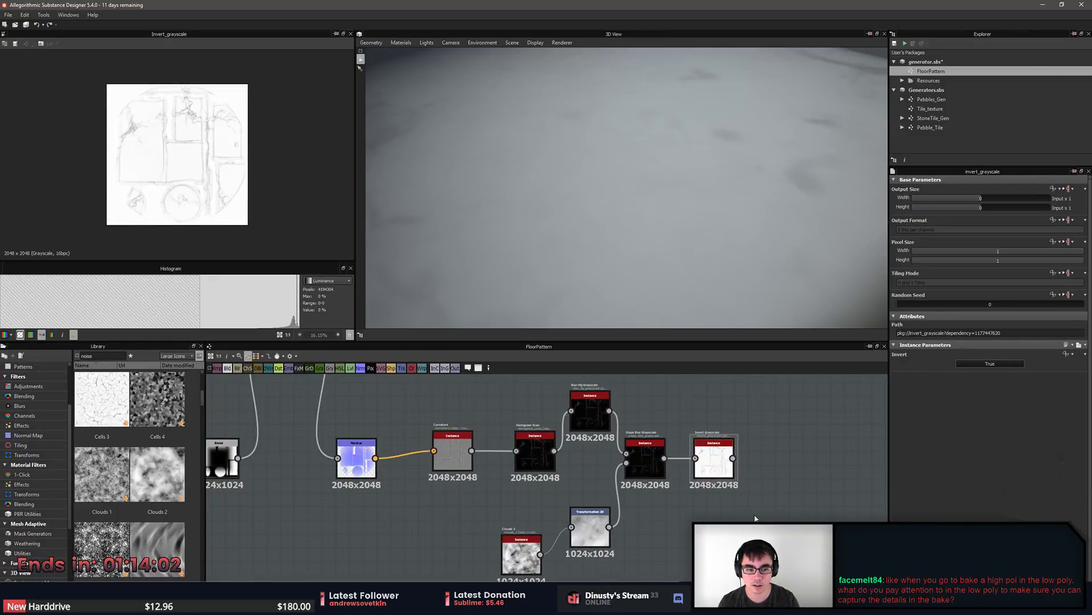
{"action": "middle_click_drag", "start_coordinate": [756, 518], "coordinate": [641, 499]}
{"action": "scroll", "coordinate": [785, 593], "scroll_direction": "down", "scroll_amount": 1}
{"action": "scroll", "coordinate": [631, 445], "scroll_direction": "down", "scroll_amount": 1}
{"action": "middle_click_drag", "start_coordinate": [569, 470], "coordinate": [629, 548]}
{"action": "scroll", "coordinate": [629, 548], "scroll_direction": "down", "scroll_amount": 2}
{"action": "middle_click_drag", "start_coordinate": [617, 512], "coordinate": [565, 444]}
{"action": "scroll", "coordinate": [438, 428], "scroll_direction": "up", "scroll_amount": 3}
{"action": "middle_click_drag", "start_coordinate": [319, 421], "coordinate": [364, 445]}
{"action": "left_click", "coordinate": [535, 470]}
{"action": "key", "text": "Delete"}
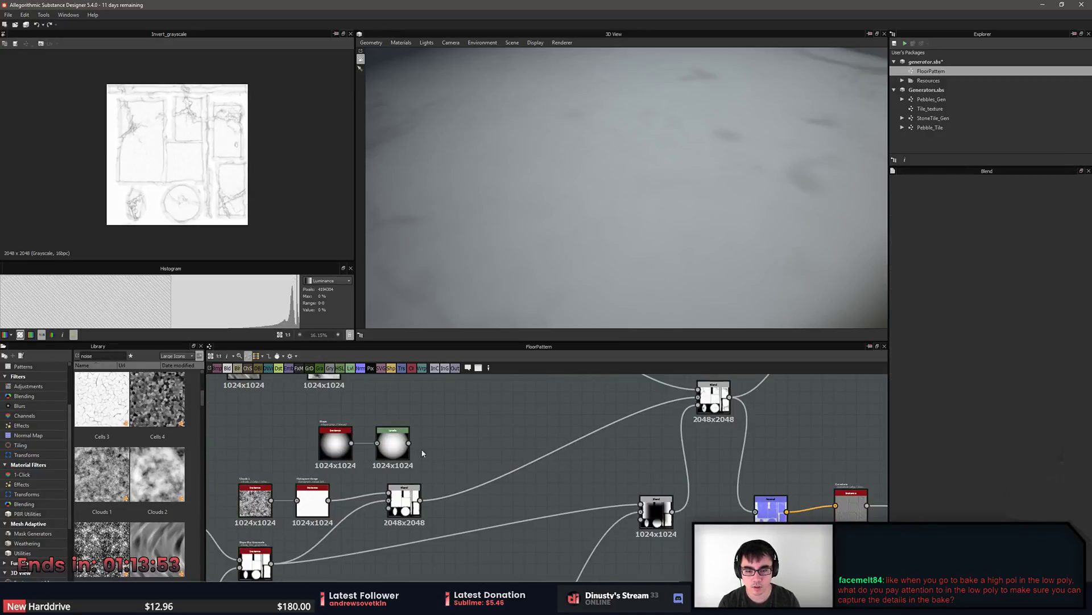
Connect the pasted network's final Blend node to the Base Material's Normal input and check the tiles in 3D.
{"action": "scroll", "coordinate": [609, 479], "scroll_direction": "down", "scroll_amount": 3}
{"action": "middle_click_drag", "start_coordinate": [609, 480], "coordinate": [433, 421]}
{"action": "middle_click_drag", "start_coordinate": [548, 464], "coordinate": [509, 474]}
{"action": "left_click_drag", "start_coordinate": [402, 393], "coordinate": [751, 555]}
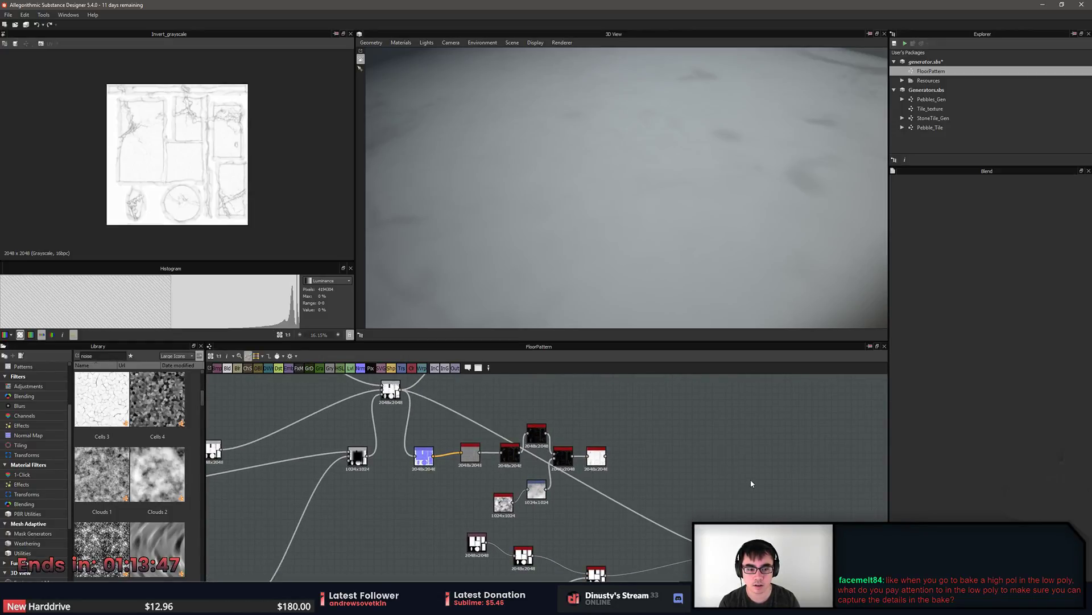
{"action": "scroll", "coordinate": [644, 199], "scroll_direction": "down", "scroll_amount": 10}
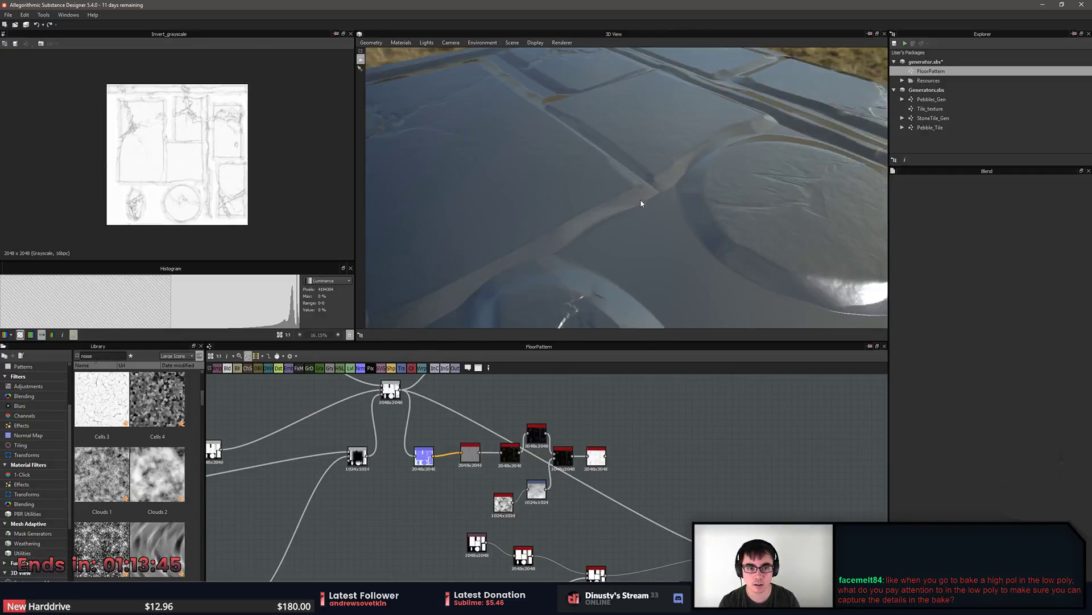
{"action": "scroll", "coordinate": [640, 201], "scroll_direction": "up", "scroll_amount": 3}
{"action": "left_click_drag", "start_coordinate": [653, 228], "coordinate": [726, 215]}
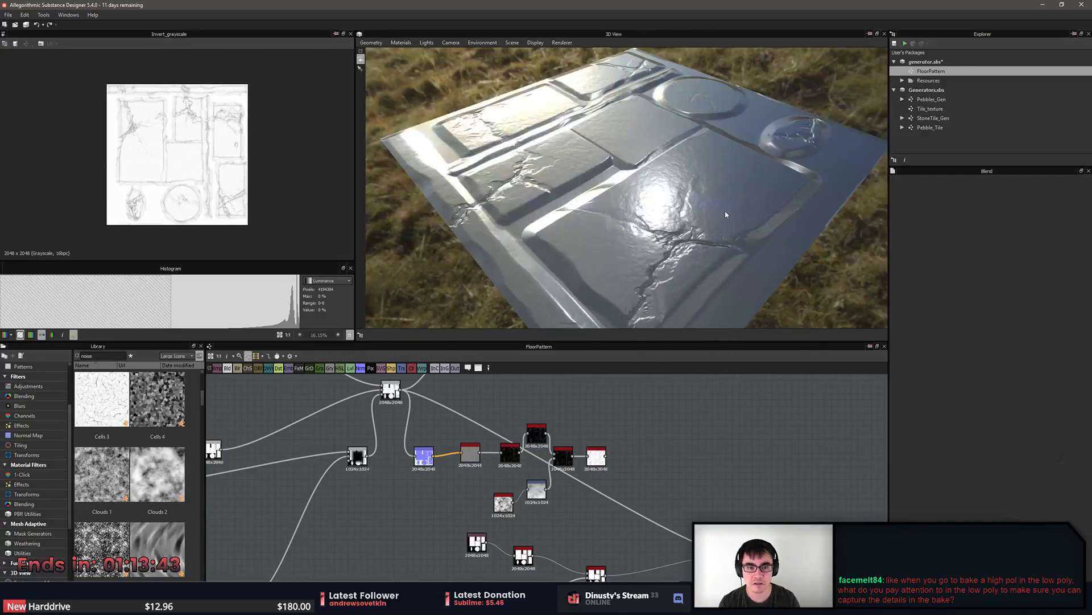
Move the edge-wear nodes, from Normal through Invert Grayscale, up level with the final Blend node.
{"action": "middle_click_drag", "start_coordinate": [603, 491], "coordinate": [611, 538]}
{"action": "scroll", "coordinate": [573, 483], "scroll_direction": "up", "scroll_amount": 2}
{"action": "scroll", "coordinate": [573, 483], "scroll_direction": "down", "scroll_amount": 1}
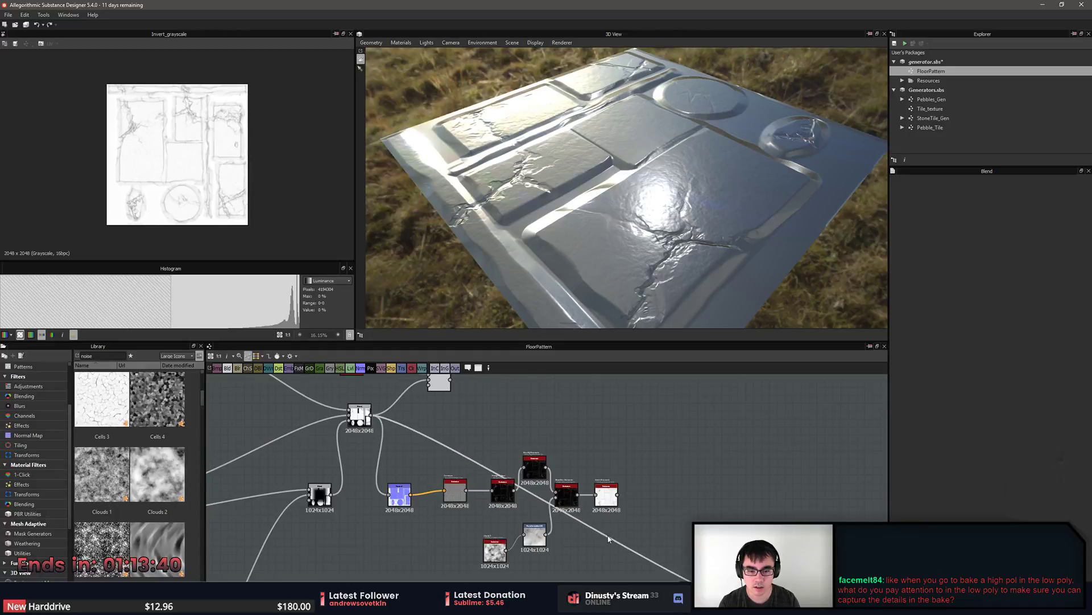
{"action": "left_click_drag", "start_coordinate": [383, 455], "coordinate": [608, 552]}
{"action": "left_click_drag", "start_coordinate": [535, 534], "coordinate": [631, 462]}
{"action": "middle_click_drag", "start_coordinate": [664, 510], "coordinate": [575, 435]}
Enable the user-defined Base Color map on the Base Material and feed it from the Invert Grayscale node.
{"action": "left_click", "coordinate": [626, 560]}
{"action": "scroll", "coordinate": [884, 484], "scroll_direction": "down", "scroll_amount": 2}
{"action": "left_click", "coordinate": [998, 474]}
{"action": "scroll", "coordinate": [492, 423], "scroll_direction": "up", "scroll_amount": 1}
{"action": "left_click_drag", "start_coordinate": [565, 407], "coordinate": [643, 540]}
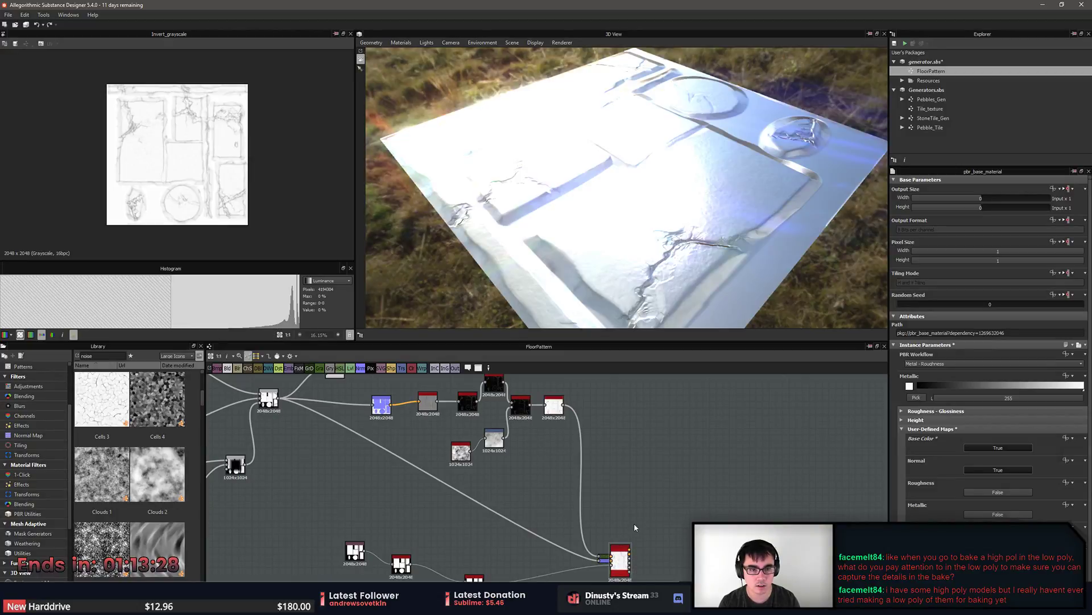
Examine the tile edges and cracks in 3D and the links entering the Base Material.
{"action": "left_click_drag", "start_coordinate": [634, 308], "coordinate": [761, 349]}
{"action": "middle_click_drag", "start_coordinate": [626, 433], "coordinate": [638, 421]}
{"action": "middle_click_drag", "start_coordinate": [505, 412], "coordinate": [521, 396]}
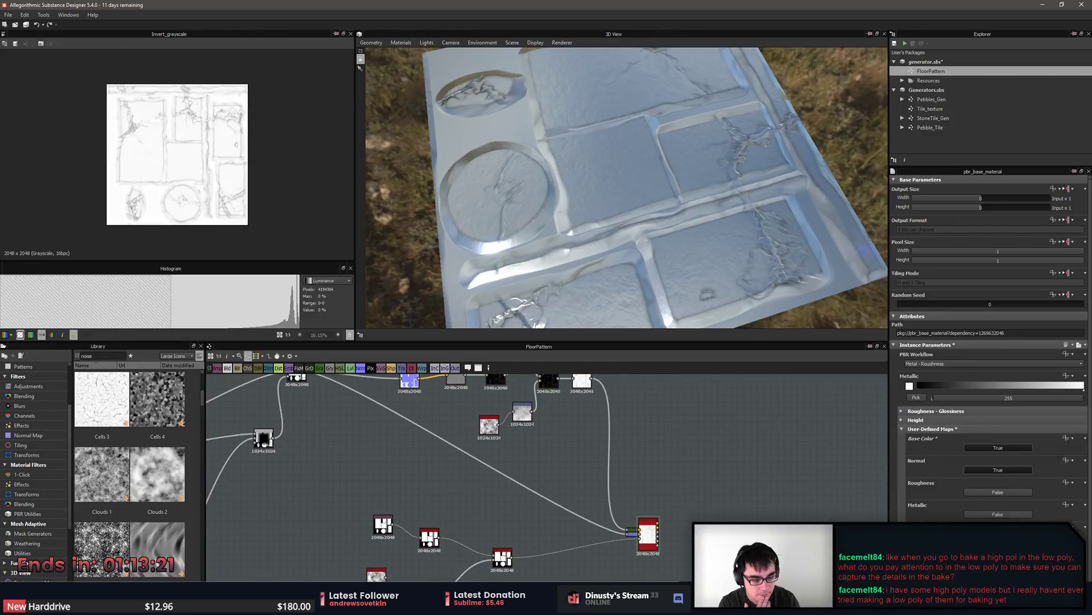
{"action": "scroll", "coordinate": [660, 544], "scroll_direction": "up", "scroll_amount": 5}
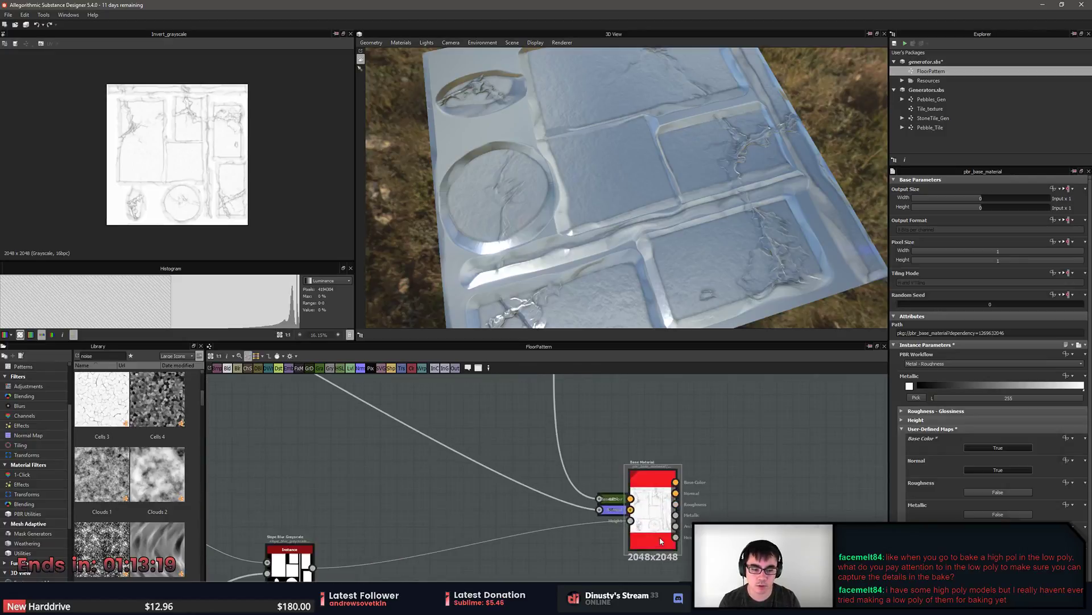
{"action": "scroll", "coordinate": [660, 538], "scroll_direction": "down", "scroll_amount": 3}
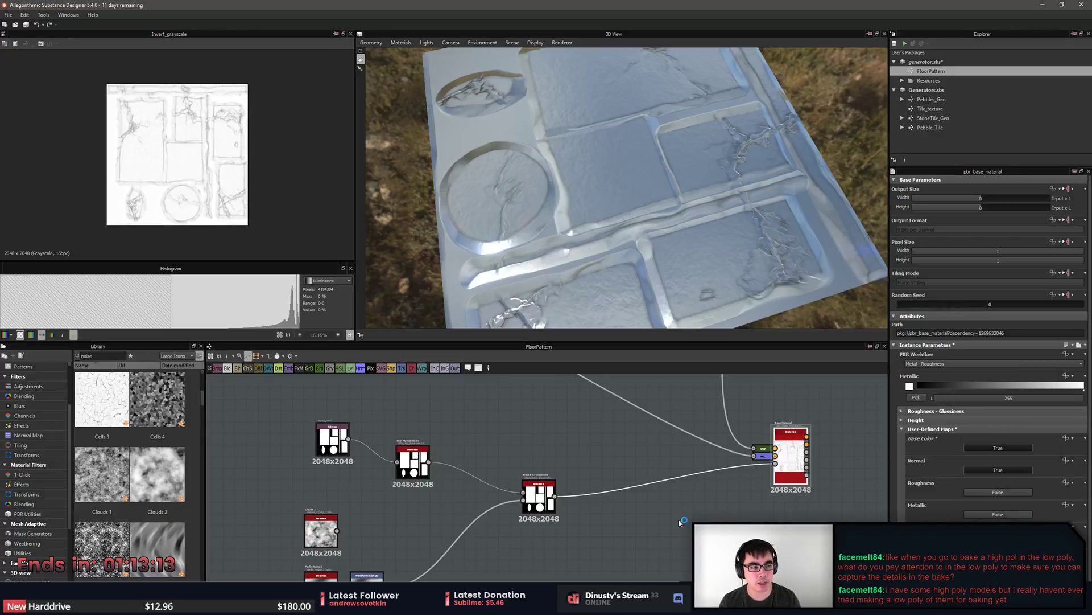
{"action": "middle_click_drag", "start_coordinate": [756, 450], "coordinate": [686, 500]}
{"action": "scroll", "coordinate": [686, 500], "scroll_direction": "up", "scroll_amount": 1}
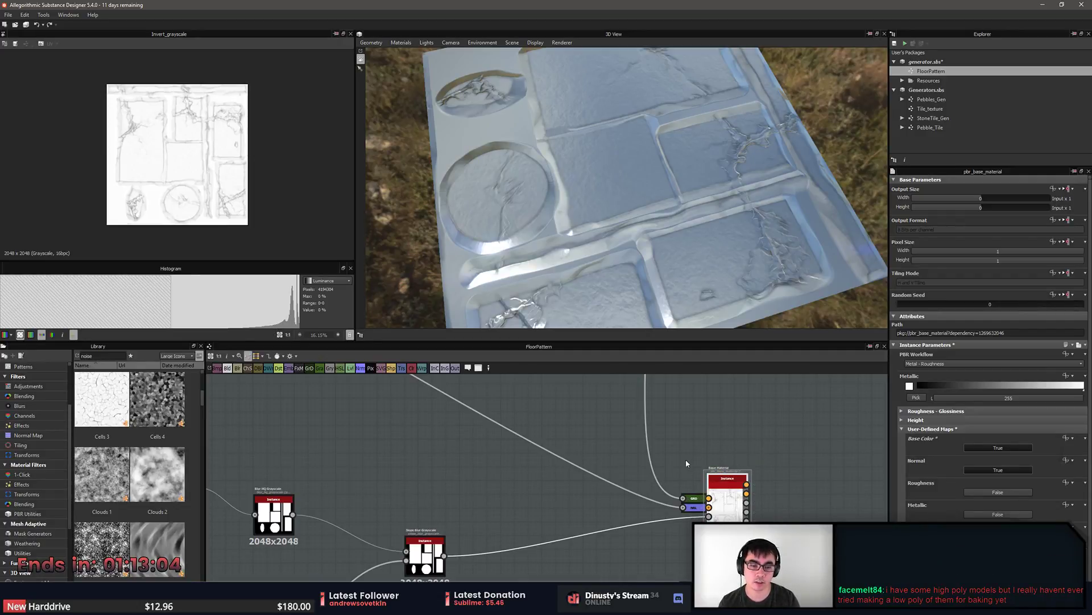
{"action": "middle_click_drag", "start_coordinate": [688, 461], "coordinate": [668, 490]}
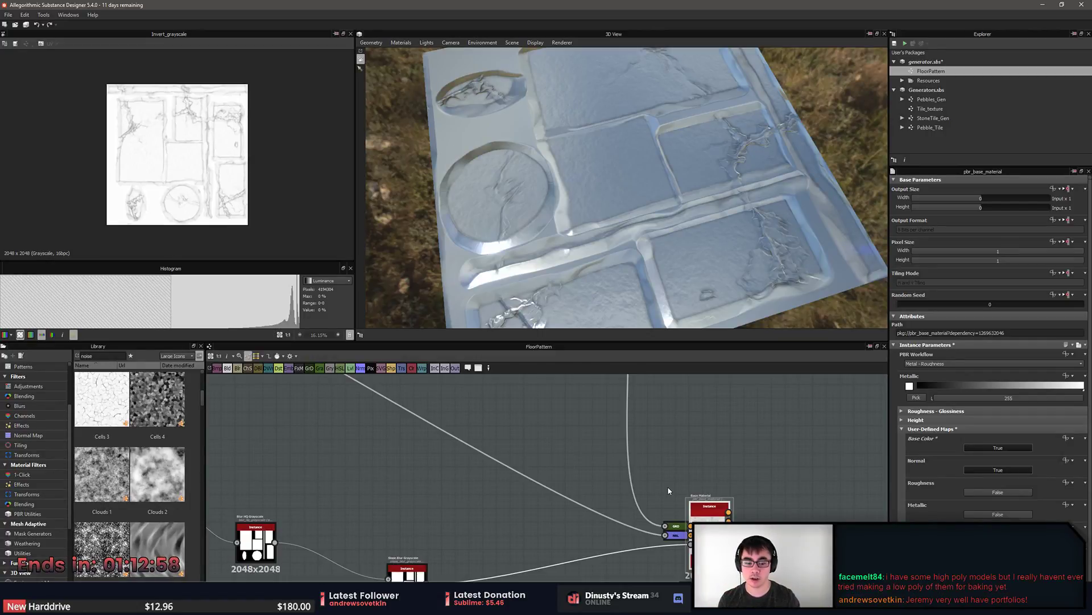
{"action": "middle_click_drag", "start_coordinate": [751, 439], "coordinate": [732, 454]}
{"action": "scroll", "coordinate": [648, 551], "scroll_direction": "down", "scroll_amount": 3}
{"action": "left_click_drag", "start_coordinate": [648, 551], "coordinate": [667, 547]}
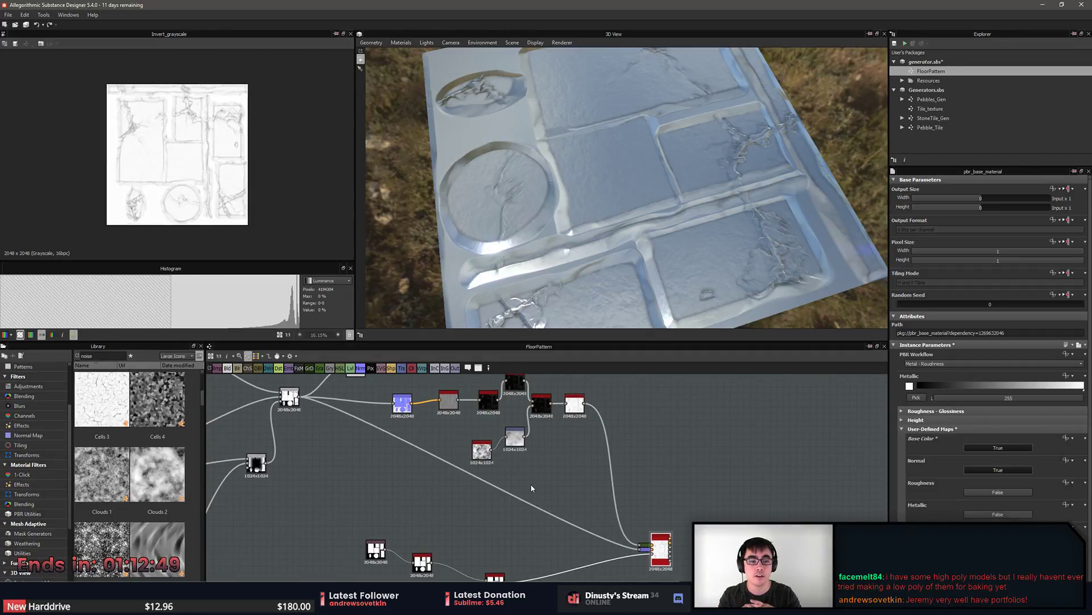
{"action": "scroll", "coordinate": [540, 500], "scroll_direction": "up", "scroll_amount": 2}
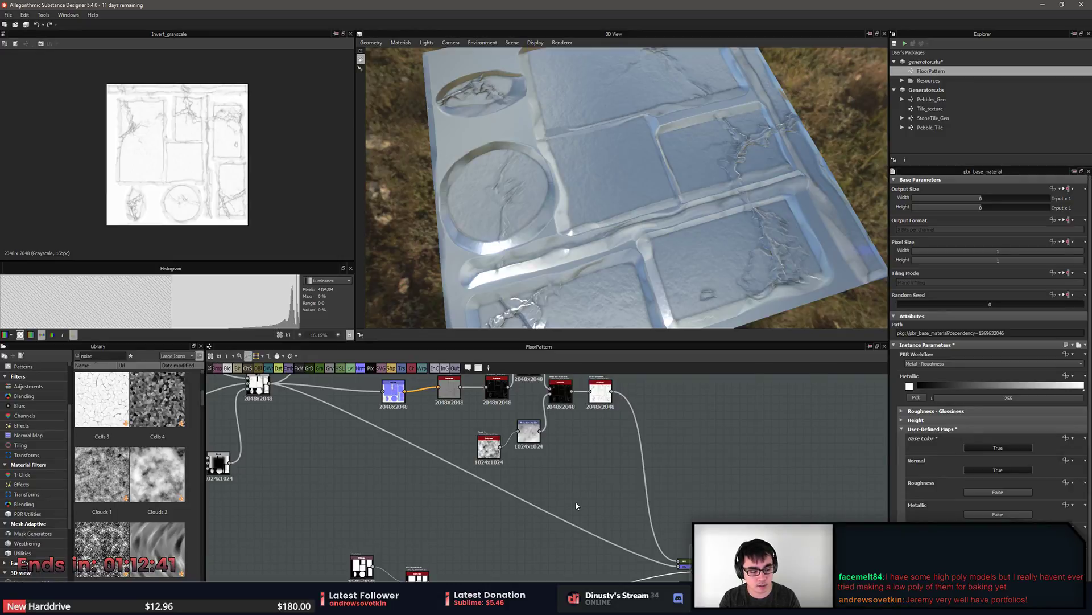
Connect the final Blend node's output to the Base Material's Height input and check the relief in 3D.
{"action": "mouse_move", "coordinate": [726, 453]}
{"action": "middle_mouse_down"}
{"action": "mouse_move", "coordinate": [716, 456]}
{"action": "mouse_move", "coordinate": [733, 445]}
{"action": "middle_mouse_up"}
{"action": "scroll", "coordinate": [701, 511], "scroll_direction": "up", "scroll_amount": 1}
{"action": "scroll", "coordinate": [714, 526], "scroll_direction": "up", "scroll_amount": 2}
{"action": "scroll", "coordinate": [715, 525], "scroll_direction": "down", "scroll_amount": 1}
{"action": "middle_click_drag", "start_coordinate": [673, 478], "coordinate": [694, 593]}
{"action": "scroll", "coordinate": [712, 524], "scroll_direction": "down", "scroll_amount": 1}
{"action": "middle_click_drag", "start_coordinate": [402, 455], "coordinate": [531, 456]}
{"action": "scroll", "coordinate": [531, 450], "scroll_direction": "down", "scroll_amount": 2}
{"action": "middle_click_drag", "start_coordinate": [537, 504], "coordinate": [521, 473]}
{"action": "left_click", "coordinate": [388, 401]}
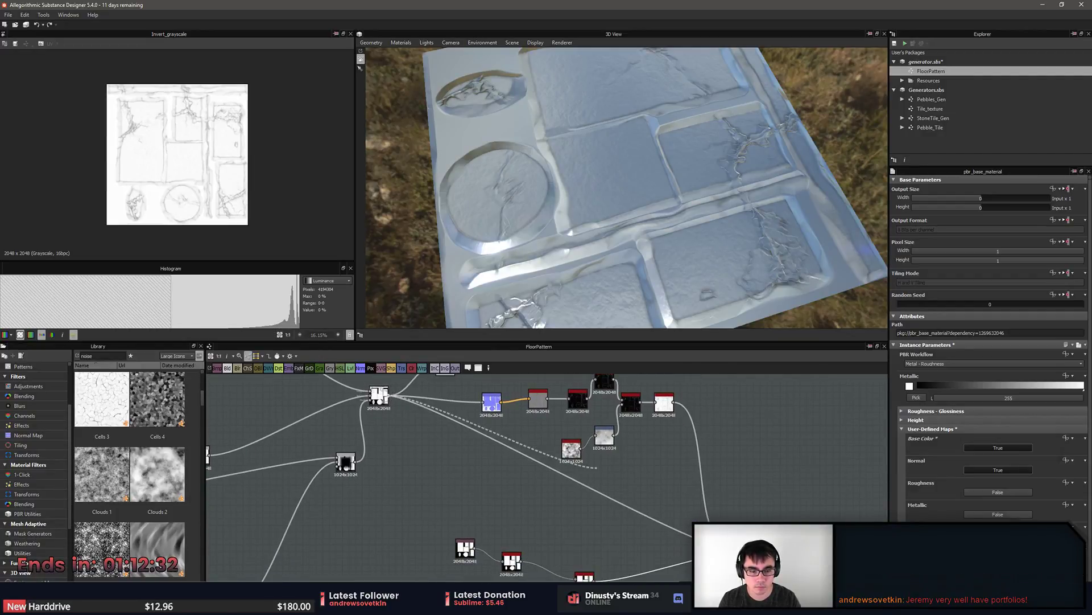
{"action": "left_click", "coordinate": [603, 420]}
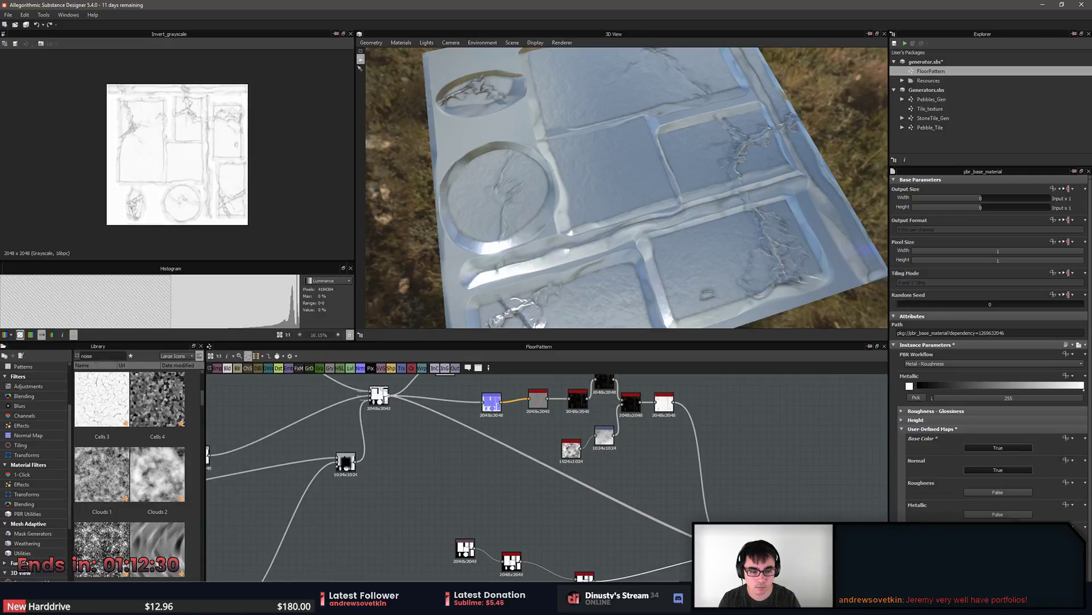
{"action": "left_click_drag", "start_coordinate": [739, 118], "coordinate": [589, 262]}
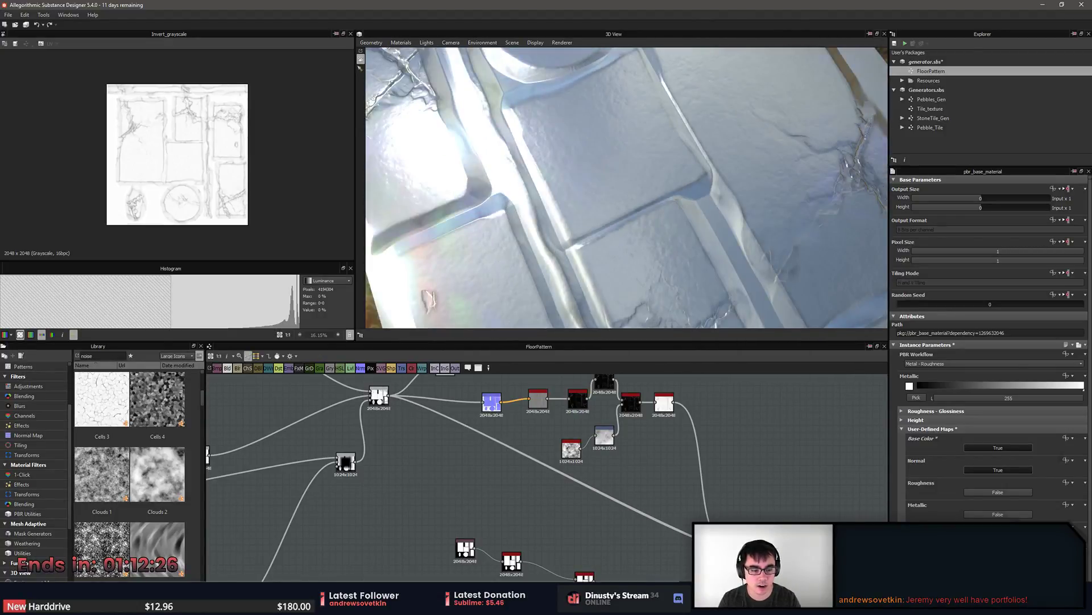
Set the Base Material's Metallic to 0 and its Roughness Value to 75.
{"action": "right_click", "coordinate": [803, 515]}
{"action": "left_click", "coordinate": [802, 515]}
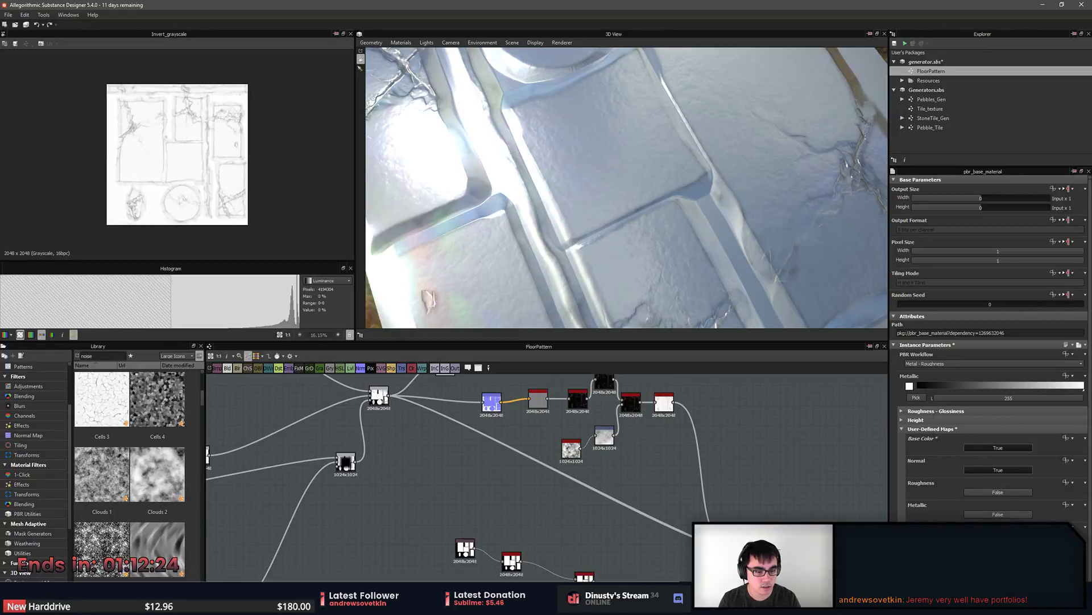
{"action": "left_click", "coordinate": [728, 552]}
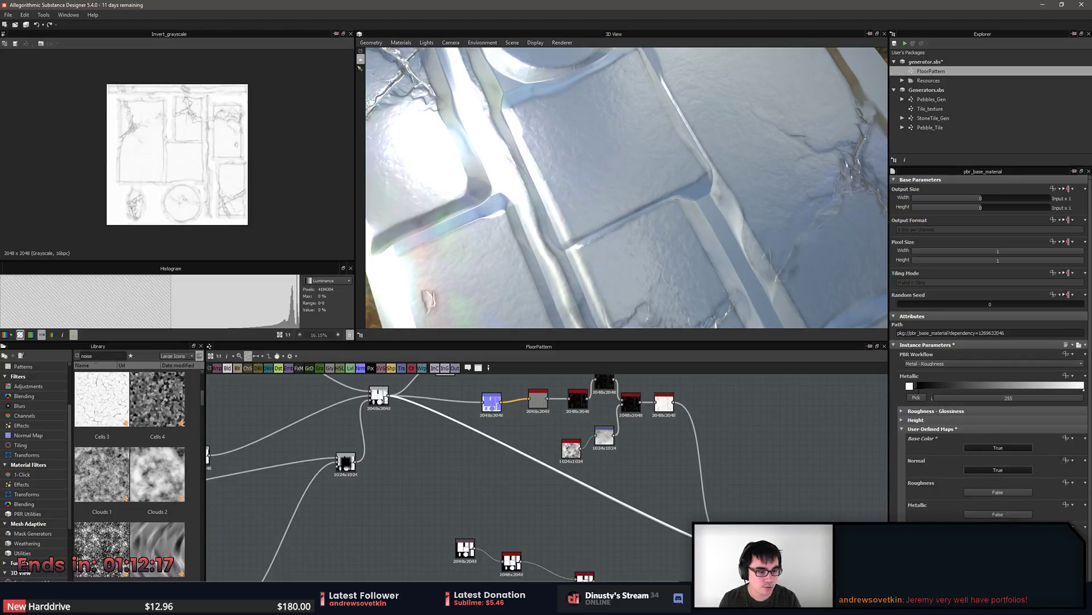
{"action": "left_click_drag", "start_coordinate": [965, 386], "coordinate": [890, 383]}
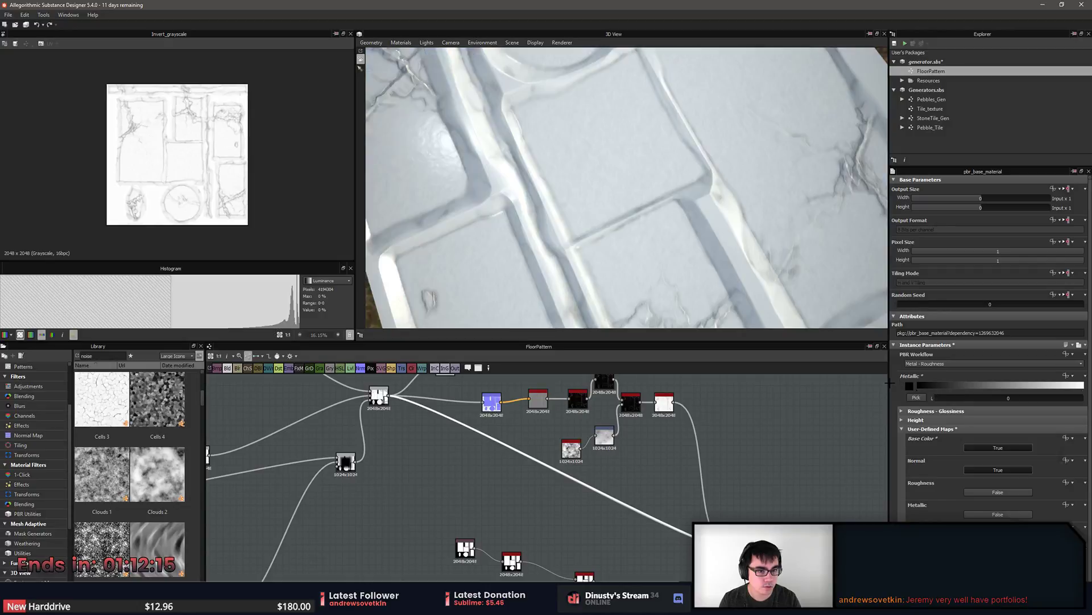
{"action": "left_click", "coordinate": [902, 411]}
{"action": "left_click", "coordinate": [948, 431]}
{"action": "left_click_drag", "start_coordinate": [947, 430], "coordinate": [955, 430]}
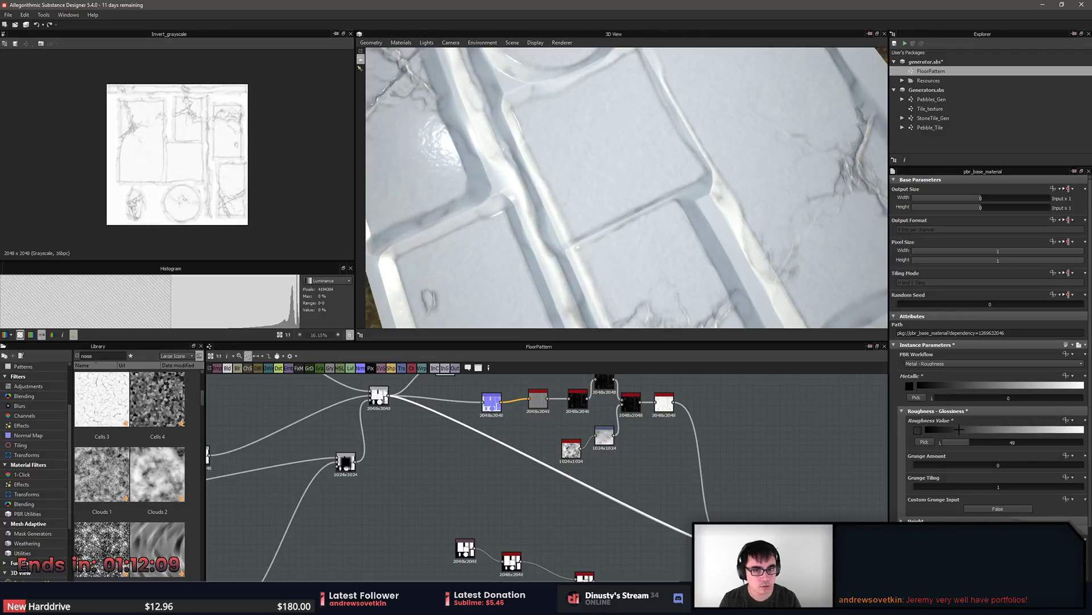
{"action": "left_click", "coordinate": [972, 427]}
{"action": "left_click_drag", "start_coordinate": [633, 237], "coordinate": [645, 275]}
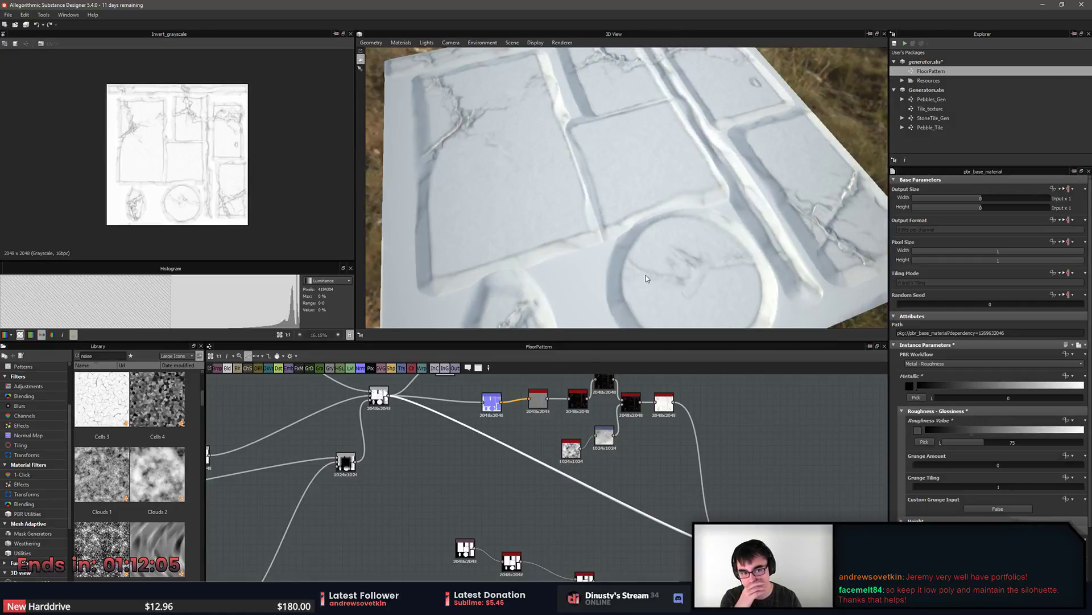
Examine the pasted network from the Mask_Test bitmap and Blur nodes through to the edge-wear chain.
{"action": "scroll", "coordinate": [854, 438], "scroll_direction": "down", "scroll_amount": 3}
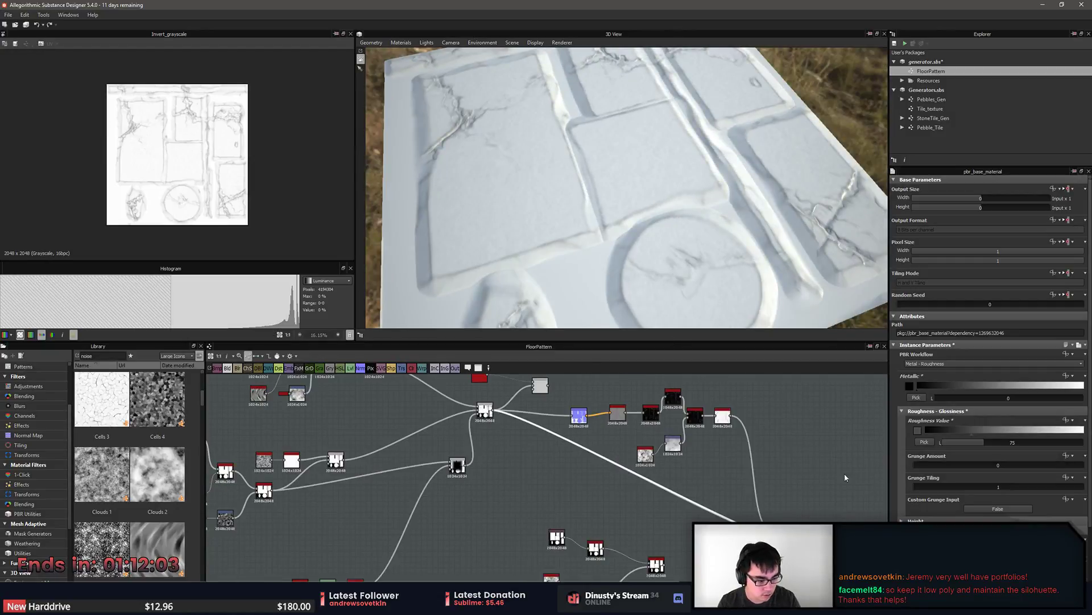
{"action": "scroll", "coordinate": [849, 466], "scroll_direction": "down", "scroll_amount": 1}
{"action": "scroll", "coordinate": [806, 519], "scroll_direction": "down", "scroll_amount": 1}
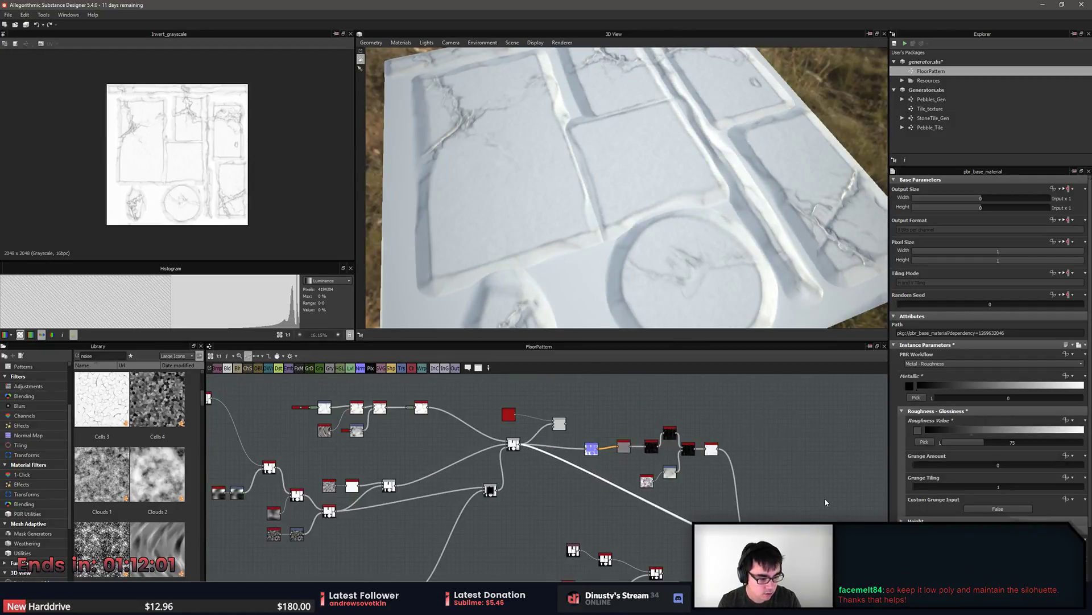
{"action": "scroll", "coordinate": [848, 530], "scroll_direction": "down", "scroll_amount": 1}
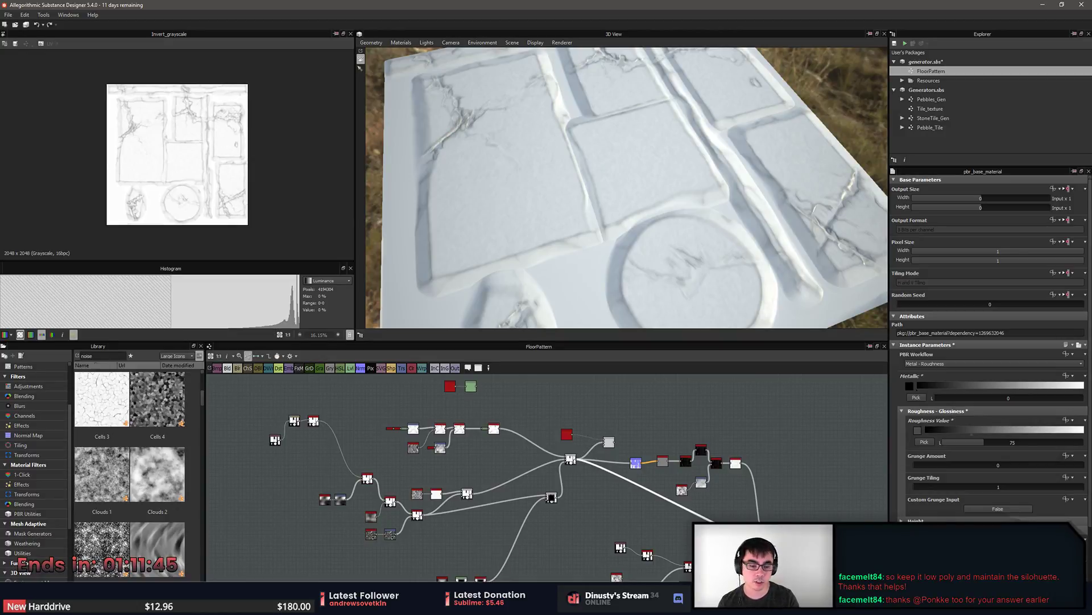
{"action": "scroll", "coordinate": [654, 494], "scroll_direction": "up", "scroll_amount": 4}
{"action": "scroll", "coordinate": [654, 494], "scroll_direction": "down", "scroll_amount": 5}
{"action": "scroll", "coordinate": [475, 471], "scroll_direction": "up", "scroll_amount": 3}
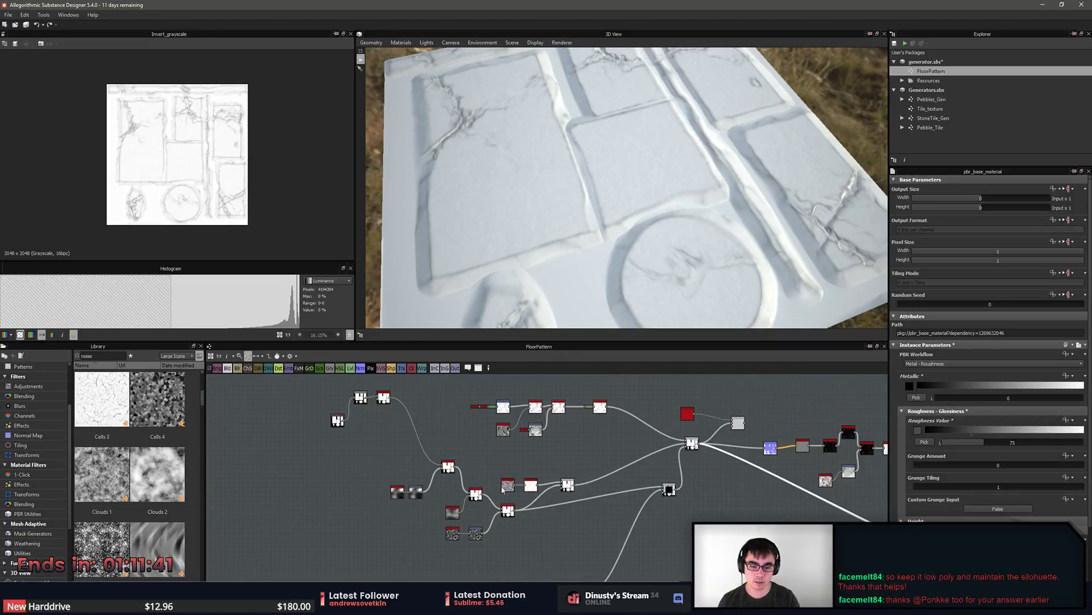
{"action": "middle_click_drag", "start_coordinate": [567, 512], "coordinate": [602, 479]}
{"action": "left_click_drag", "start_coordinate": [555, 532], "coordinate": [658, 566]}
{"action": "scroll", "coordinate": [658, 565], "scroll_direction": "up", "scroll_amount": 1}
{"action": "middle_click_drag", "start_coordinate": [666, 549], "coordinate": [583, 546]}
{"action": "middle_click_drag", "start_coordinate": [605, 497], "coordinate": [532, 505]}
{"action": "scroll", "coordinate": [540, 502], "scroll_direction": "down", "scroll_amount": 1}
{"action": "middle_click_drag", "start_coordinate": [334, 413], "coordinate": [536, 494]}
{"action": "scroll", "coordinate": [501, 467], "scroll_direction": "up", "scroll_amount": 5}
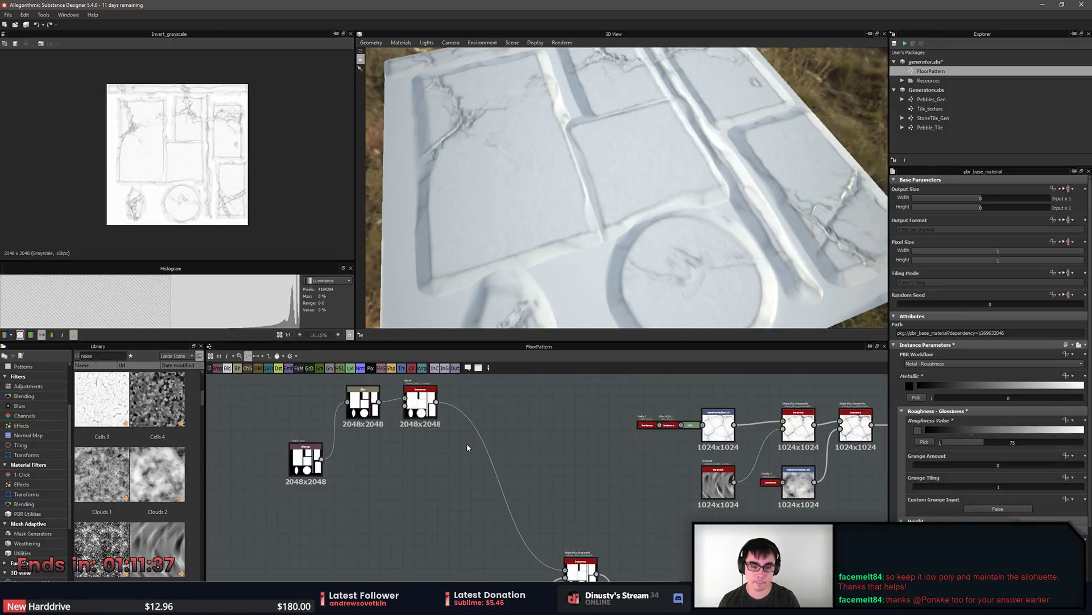
Undo the recent edits back to the pasted network's original shape nodes and the earlier Base Material setup.
{"action": "key", "text": "ctrl+z"}
{"action": "key", "text": "ctrl+z"}
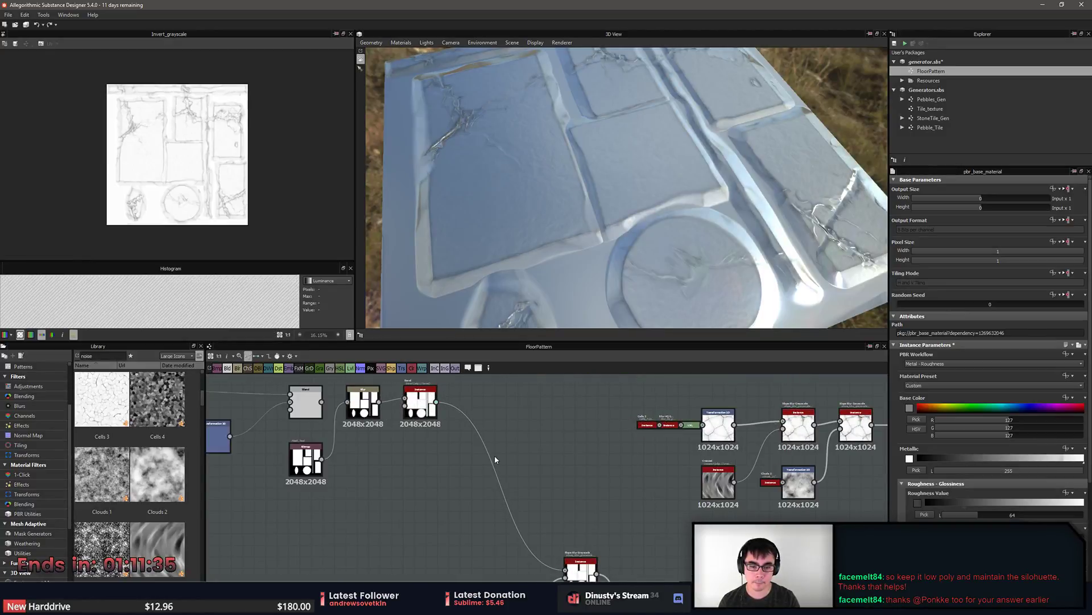
{"action": "scroll", "coordinate": [496, 459], "scroll_direction": "down", "scroll_amount": 1}
{"action": "middle_click_drag", "start_coordinate": [496, 459], "coordinate": [514, 443]}
{"action": "key", "text": "ctrl+z"}
{"action": "middle_click_drag", "start_coordinate": [583, 517], "coordinate": [280, 478]}
{"action": "scroll", "coordinate": [280, 477], "scroll_direction": "down", "scroll_amount": 2}
{"action": "middle_click_drag", "start_coordinate": [753, 514], "coordinate": [541, 504]}
{"action": "middle_click_drag", "start_coordinate": [566, 447], "coordinate": [599, 415]}
{"action": "scroll", "coordinate": [599, 414], "scroll_direction": "down", "scroll_amount": 1}
{"action": "middle_click_drag", "start_coordinate": [685, 465], "coordinate": [627, 383]}
{"action": "scroll", "coordinate": [627, 383], "scroll_direction": "down", "scroll_amount": 2}
{"action": "middle_click_drag", "start_coordinate": [621, 477], "coordinate": [622, 480]}
{"action": "scroll", "coordinate": [621, 479], "scroll_direction": "up", "scroll_amount": 2}
{"action": "middle_click_drag", "start_coordinate": [370, 460], "coordinate": [370, 438]}
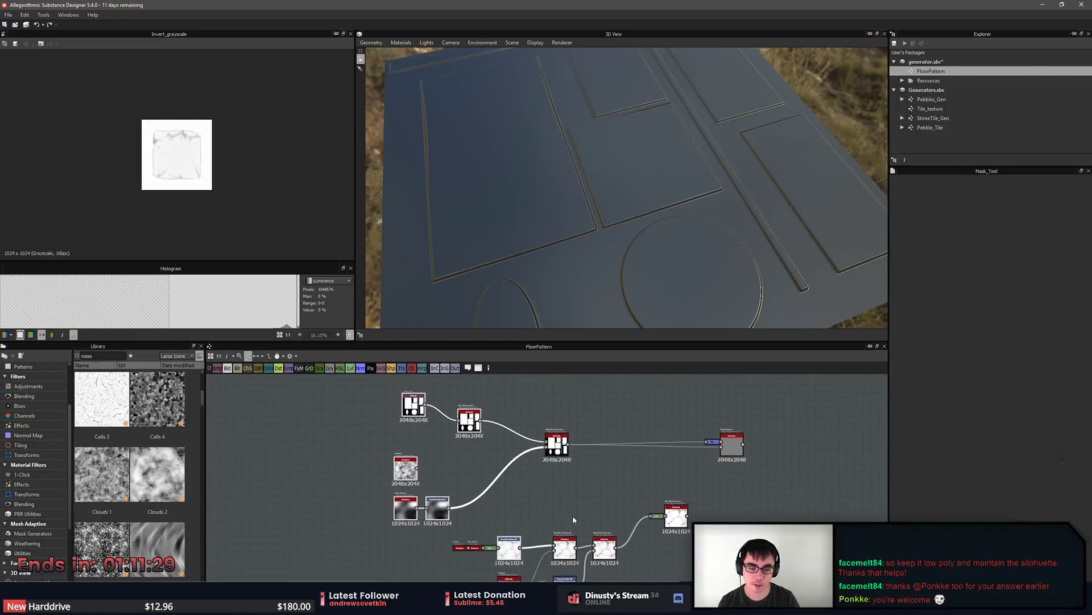
Delete the Mask_Test slope-blur chain feeding the Base Material and place the Base Material beyond the pasted network's Invert Grayscale node.
{"action": "scroll", "coordinate": [535, 512], "scroll_direction": "down", "scroll_amount": 1}
{"action": "middle_click_drag", "start_coordinate": [505, 513], "coordinate": [433, 464]}
{"action": "key", "text": "Delete"}
{"action": "left_click_drag", "start_coordinate": [381, 444], "coordinate": [622, 544]}
{"action": "middle_click_drag", "start_coordinate": [607, 467], "coordinate": [1071, 612]}
{"action": "middle_click_drag", "start_coordinate": [754, 511], "coordinate": [727, 542]}
{"action": "middle_click_drag", "start_coordinate": [725, 407], "coordinate": [534, 434]}
{"action": "scroll", "coordinate": [534, 434], "scroll_direction": "down", "scroll_amount": 1}
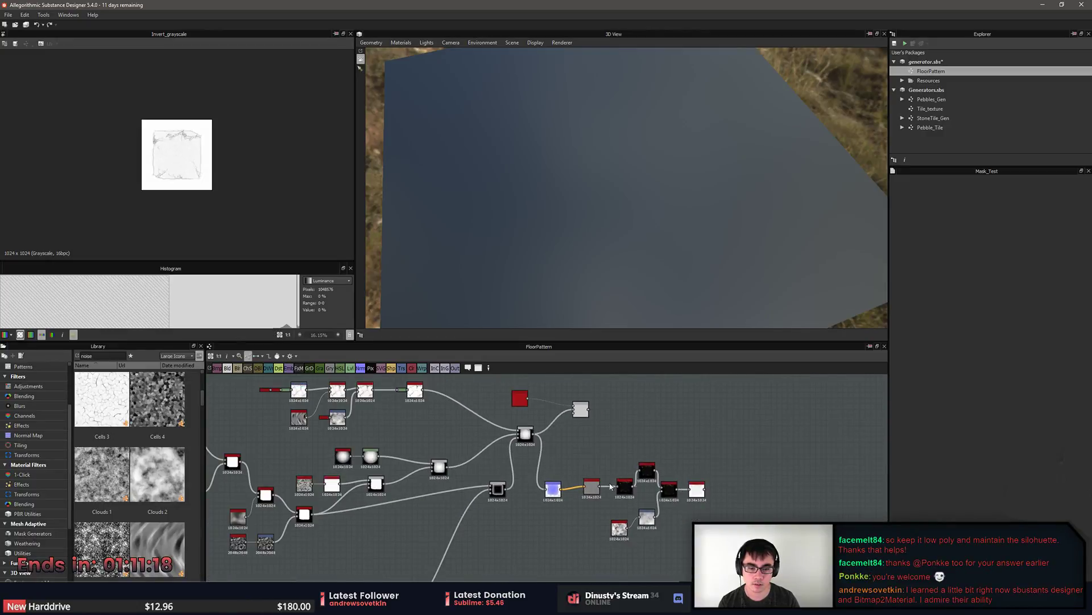
{"action": "middle_click_drag", "start_coordinate": [739, 523], "coordinate": [562, 458]}
{"action": "scroll", "coordinate": [562, 457], "scroll_direction": "down", "scroll_amount": 1}
{"action": "scroll", "coordinate": [538, 457], "scroll_direction": "up", "scroll_amount": 2}
Turn on the Base Material's user-defined Base Color map and link the pasted network's Invert Grayscale node to it.
{"action": "left_click_drag", "start_coordinate": [531, 414], "coordinate": [688, 556]}
{"action": "left_click", "coordinate": [689, 558]}
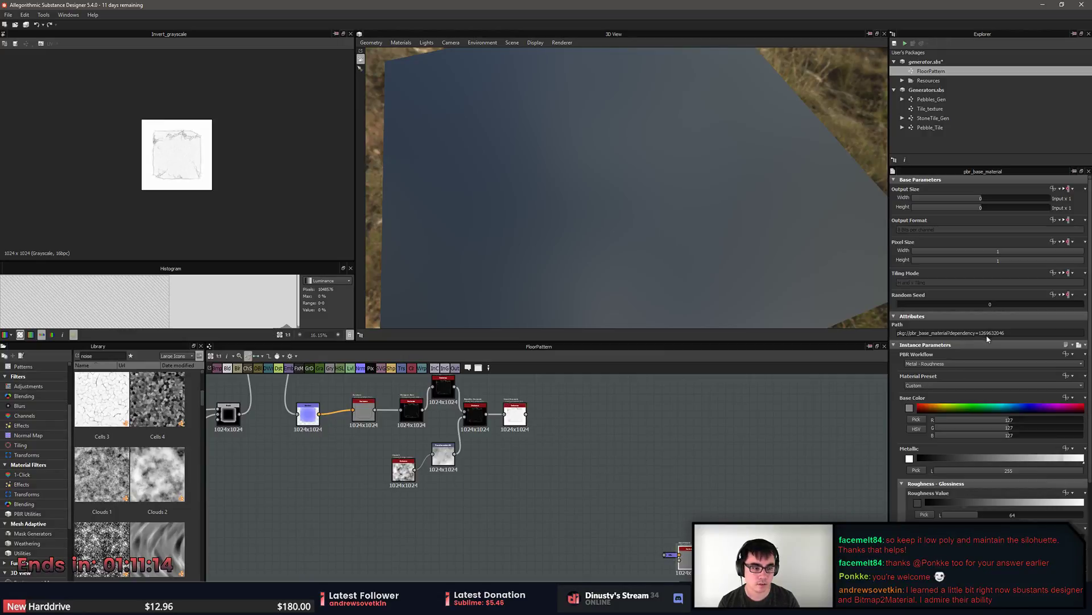
{"action": "scroll", "coordinate": [957, 509], "scroll_direction": "down", "scroll_amount": 3}
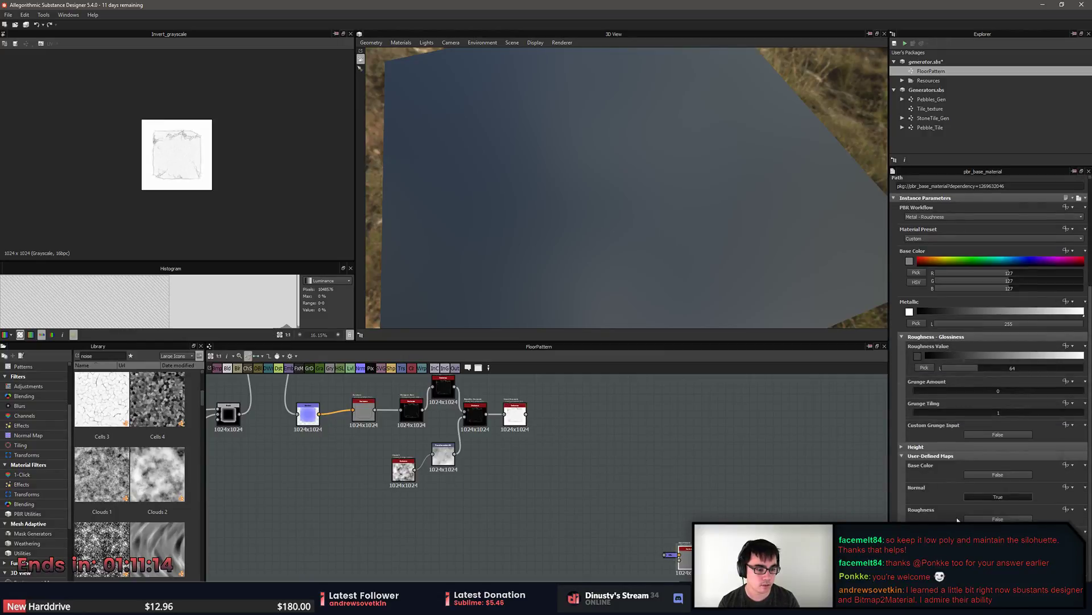
{"action": "left_click", "coordinate": [972, 475]}
{"action": "scroll", "coordinate": [649, 461], "scroll_direction": "up", "scroll_amount": 2}
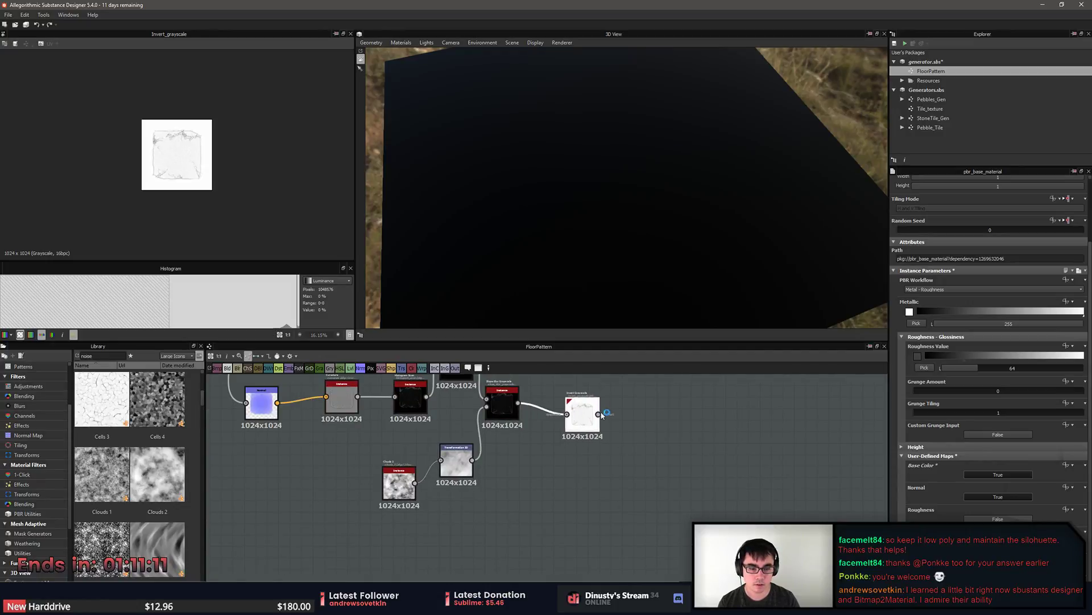
{"action": "left_click_drag", "start_coordinate": [593, 413], "coordinate": [663, 491]}
Select the Normal node at the start of the edge-wear chain and connect it to the Base Material's Normal input.
{"action": "middle_click_drag", "start_coordinate": [679, 454], "coordinate": [725, 466]}
{"action": "scroll", "coordinate": [577, 445], "scroll_direction": "down", "scroll_amount": 1}
{"action": "middle_click_drag", "start_coordinate": [641, 496], "coordinate": [678, 554]}
{"action": "middle_click_drag", "start_coordinate": [604, 507], "coordinate": [651, 537]}
{"action": "scroll", "coordinate": [644, 520], "scroll_direction": "down", "scroll_amount": 1}
{"action": "middle_click_drag", "start_coordinate": [540, 501], "coordinate": [520, 483]}
{"action": "left_click", "coordinate": [358, 424]}
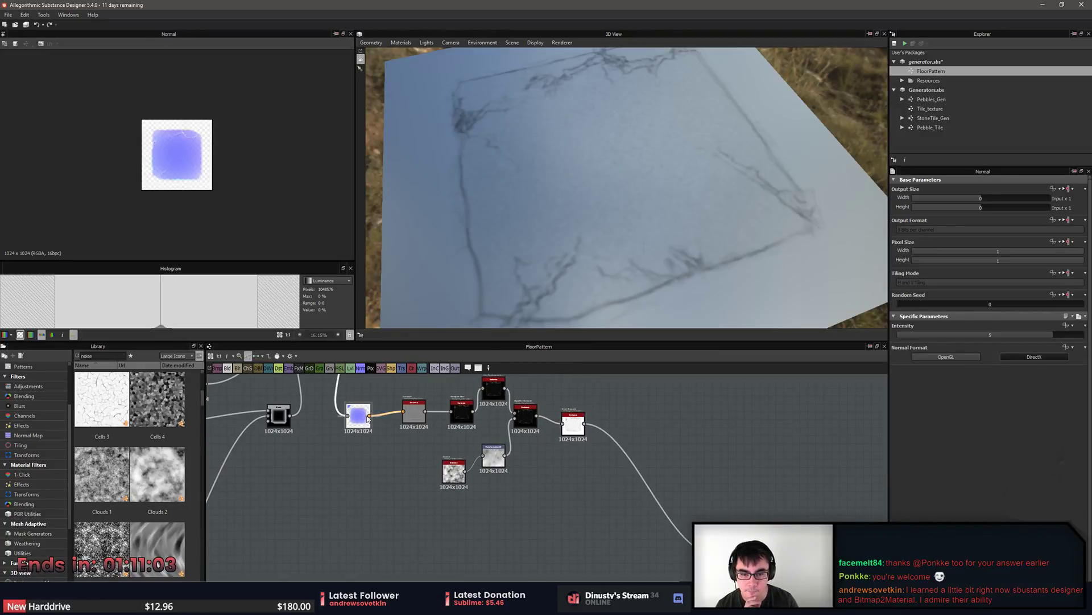
{"action": "left_click_drag", "start_coordinate": [371, 419], "coordinate": [693, 557]}
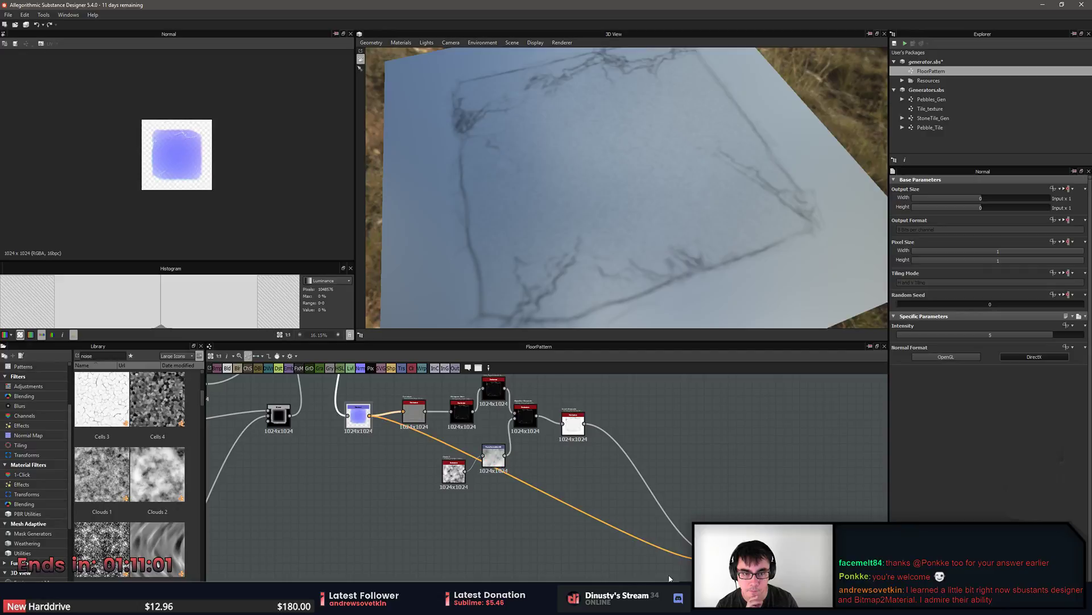
Preview the Normal node's map without its alpha channel and inspect the crack detail up close in the 3D view.
{"action": "left_click", "coordinate": [669, 579]}
{"action": "scroll", "coordinate": [520, 260], "scroll_direction": "up", "scroll_amount": 2}
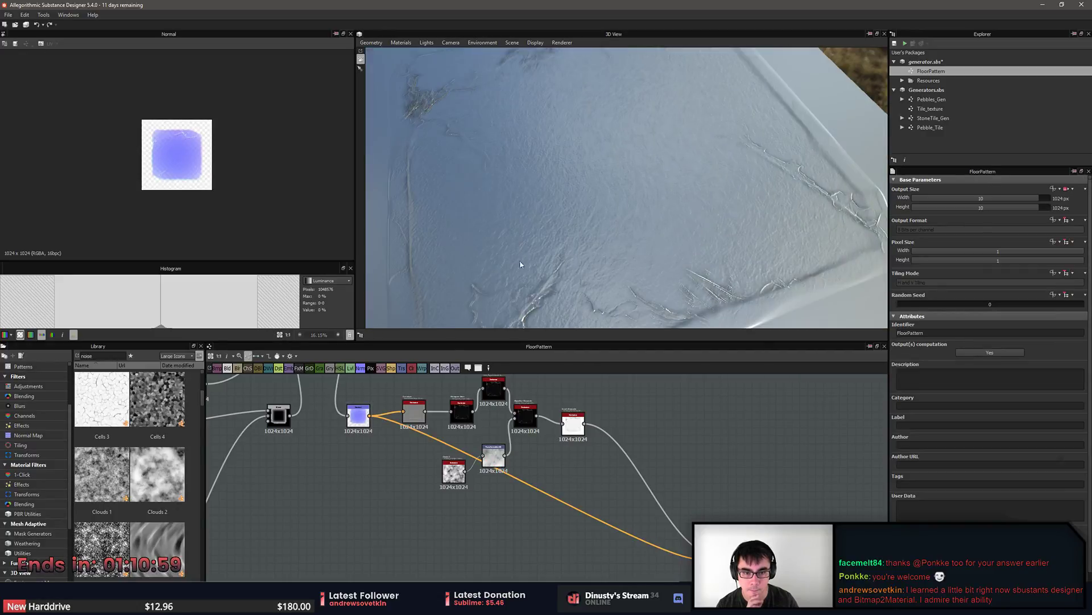
{"action": "left_click", "coordinate": [353, 424]}
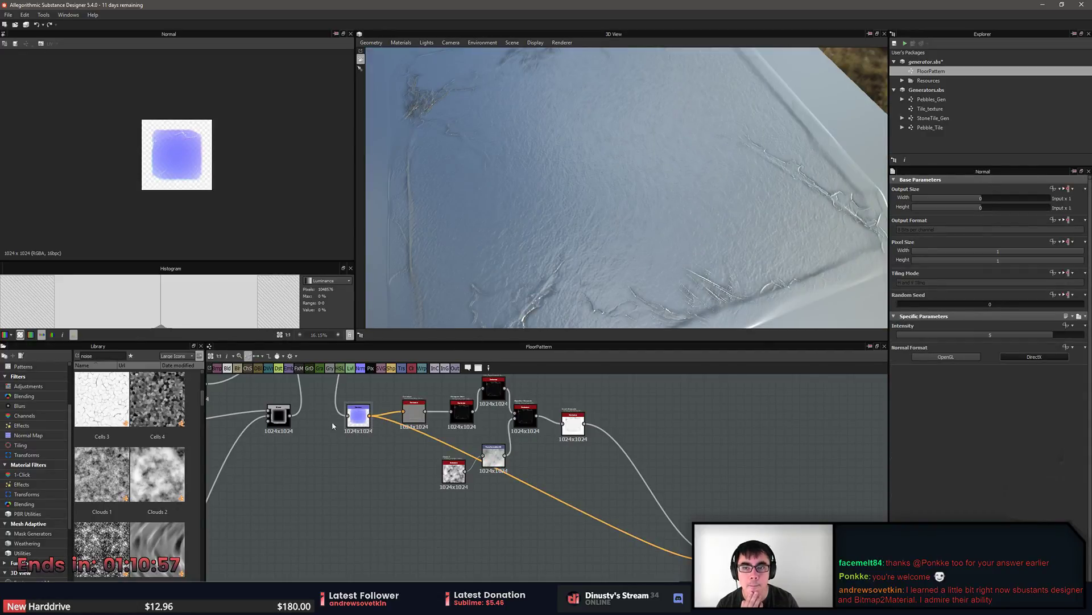
{"action": "left_click", "coordinate": [21, 335]}
{"action": "scroll", "coordinate": [159, 136], "scroll_direction": "up", "scroll_amount": 5}
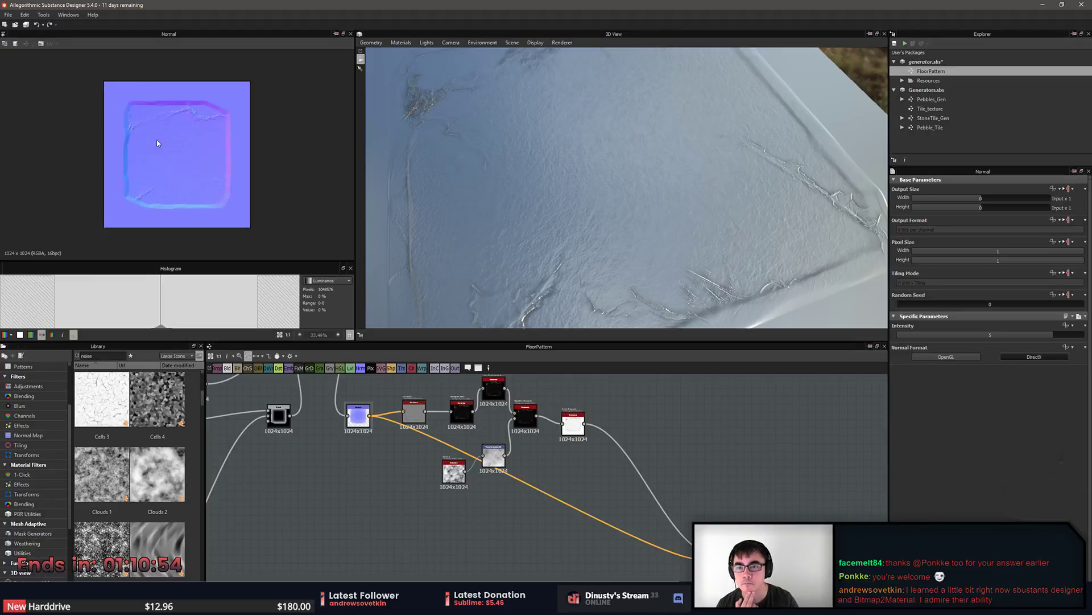
Connect the final Multiply Blend that merges the tile shape and cracks to the Base Material's Height input.
{"action": "scroll", "coordinate": [377, 471], "scroll_direction": "down", "scroll_amount": 2}
{"action": "middle_click_drag", "start_coordinate": [378, 471], "coordinate": [344, 465]}
{"action": "double_click", "coordinate": [596, 535]}
{"action": "middle_click_drag", "start_coordinate": [596, 534], "coordinate": [649, 544]}
{"action": "left_click_drag", "start_coordinate": [370, 387], "coordinate": [643, 543]}
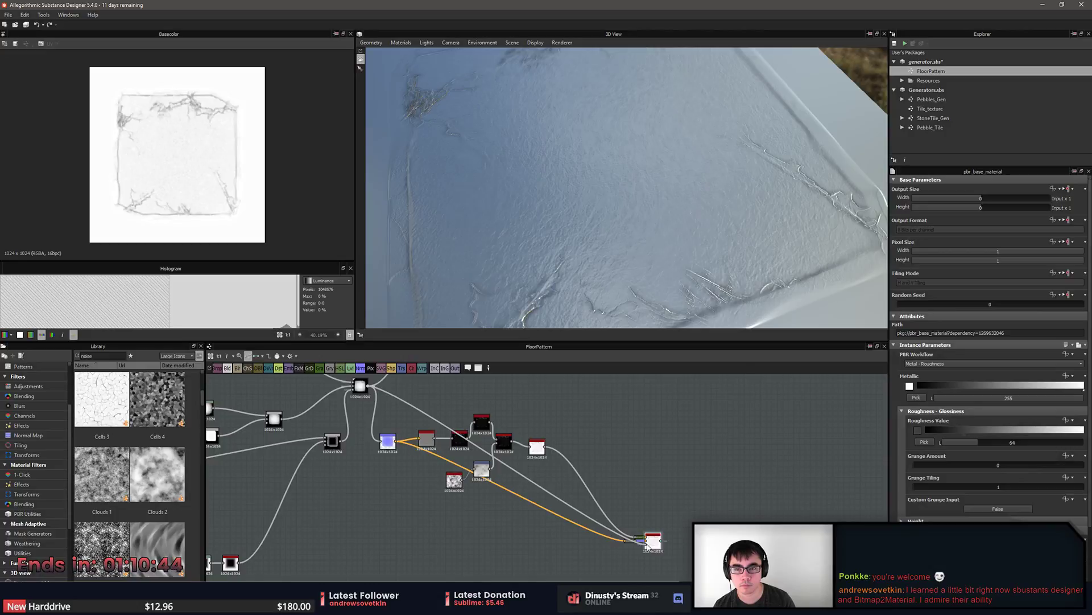
{"action": "double_click", "coordinate": [360, 388]}
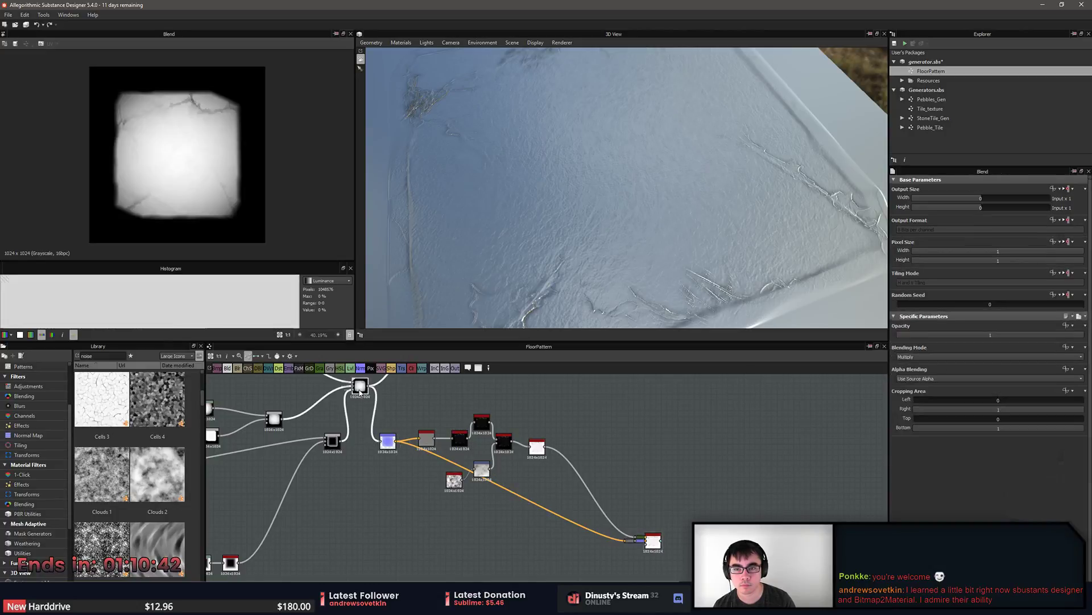
{"action": "left_click_drag", "start_coordinate": [369, 388], "coordinate": [654, 544]}
{"action": "scroll", "coordinate": [637, 230], "scroll_direction": "down", "scroll_amount": 5}
{"action": "left_click_drag", "start_coordinate": [636, 230], "coordinate": [538, 125]}
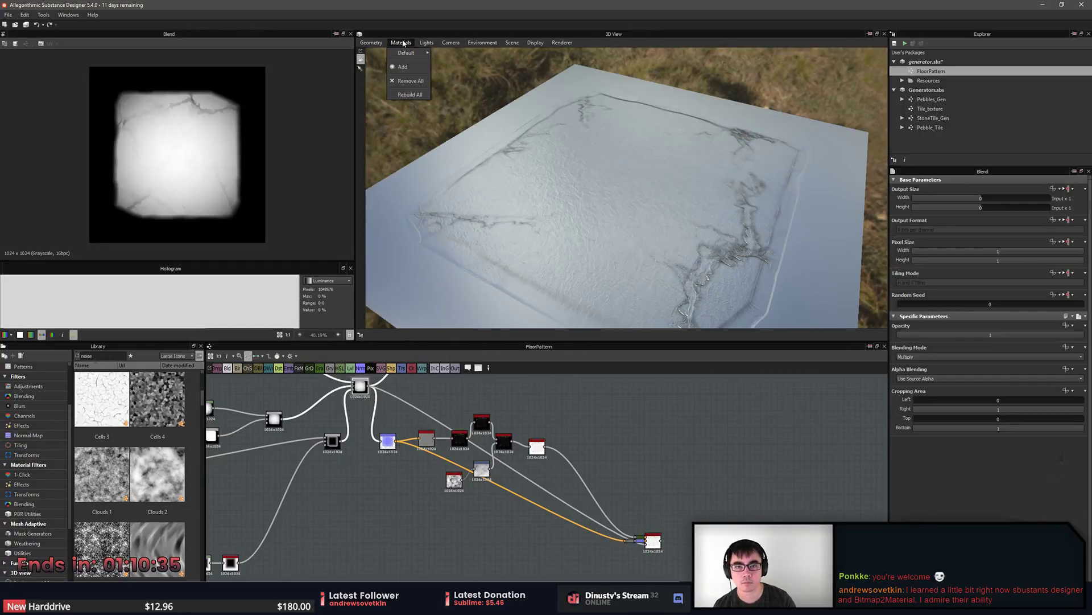
Set the Base Material's Roughness Value to 107.
{"action": "left_click", "coordinate": [648, 541]}
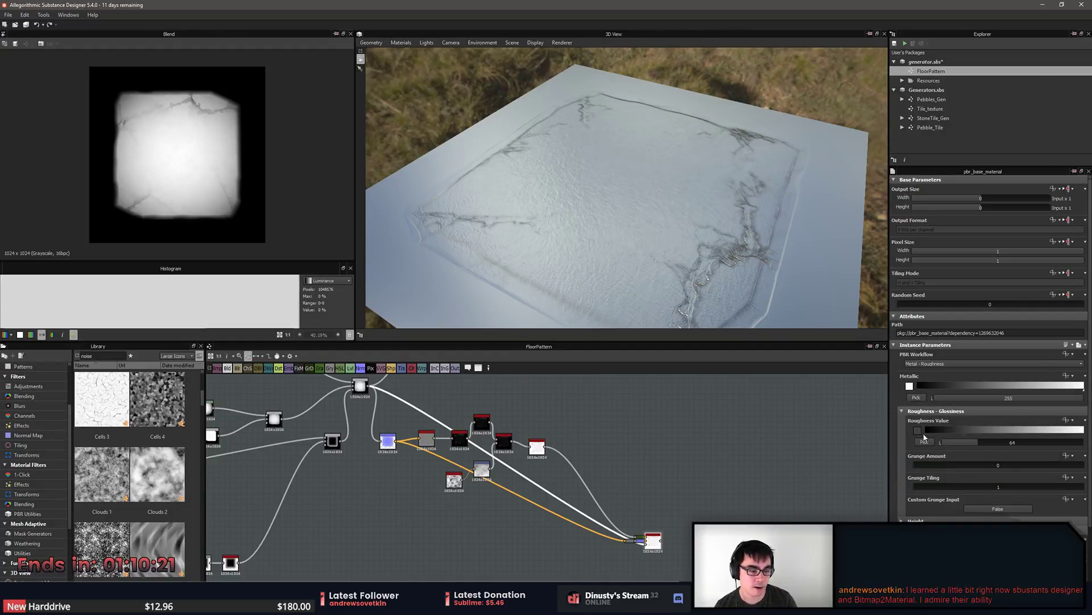
{"action": "left_click_drag", "start_coordinate": [945, 429], "coordinate": [992, 424]}
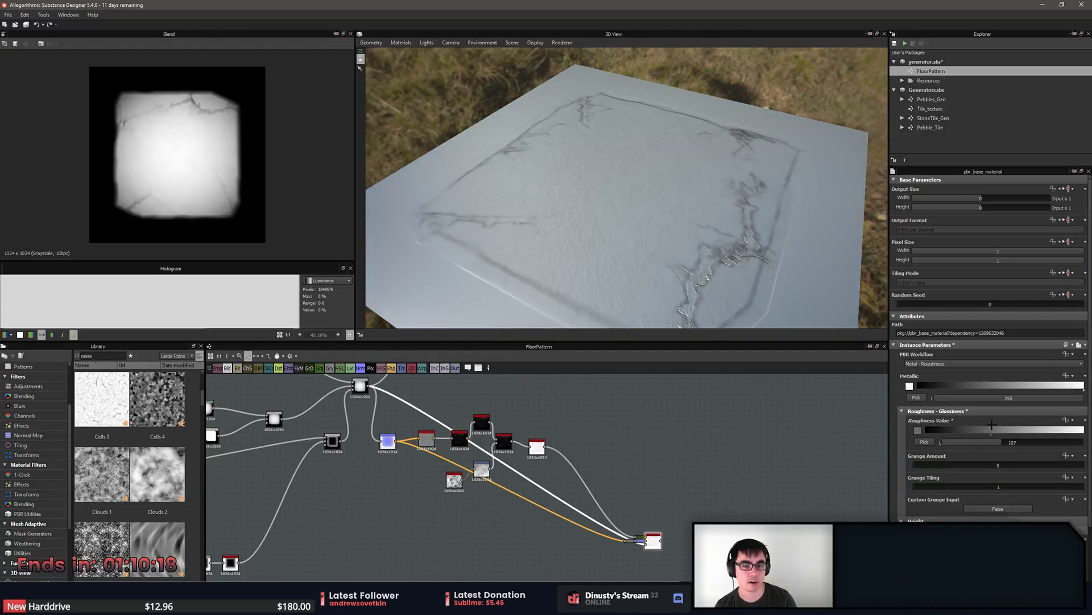
{"action": "middle_click_drag", "start_coordinate": [693, 421], "coordinate": [735, 433]}
Set the height Scale of the 3D preview's Default material to about 0.788 and view the tile from another angle.
{"action": "left_click", "coordinate": [401, 43]}
{"action": "mouse_move", "coordinate": [408, 53]}
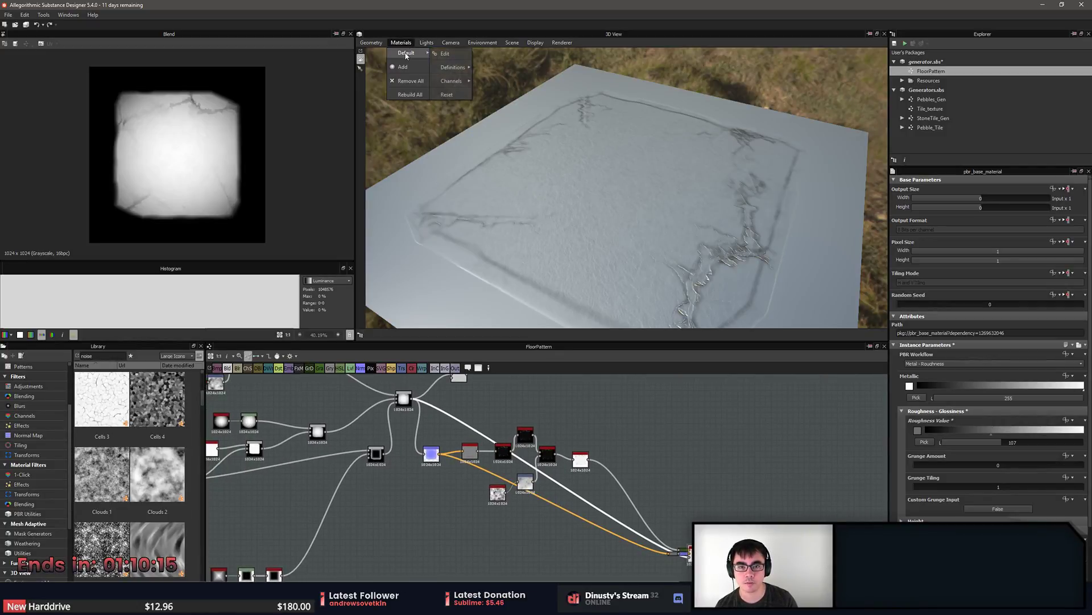
{"action": "left_click", "coordinate": [458, 56]}
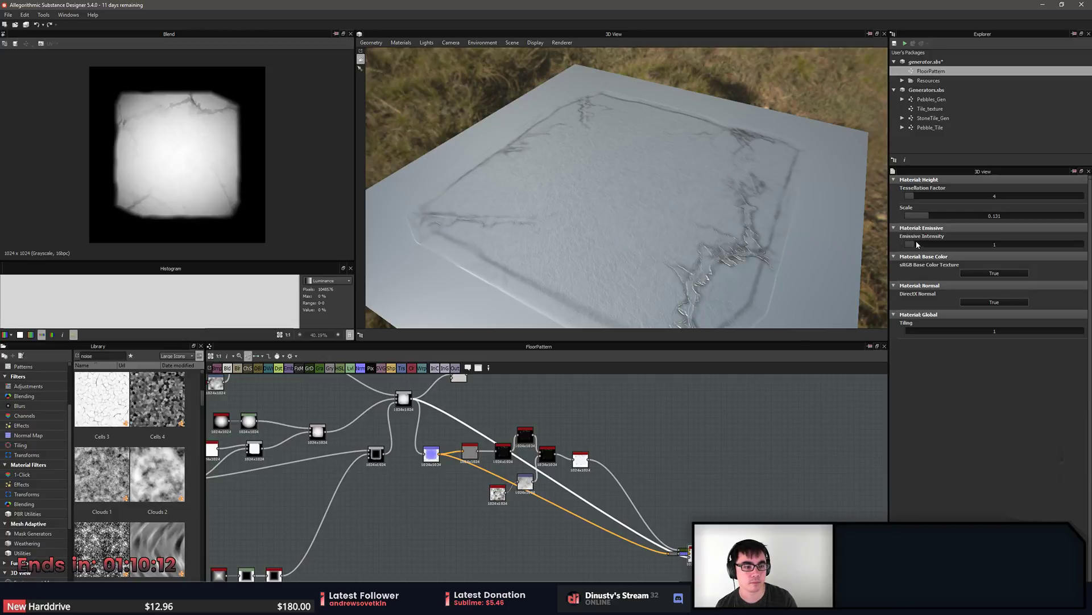
{"action": "left_click_drag", "start_coordinate": [929, 216], "coordinate": [1047, 219]}
{"action": "left_click_drag", "start_coordinate": [569, 160], "coordinate": [634, 212]}
{"action": "left_click_drag", "start_coordinate": [512, 170], "coordinate": [668, 388]}
{"action": "scroll", "coordinate": [668, 389], "scroll_direction": "up", "scroll_amount": 5}
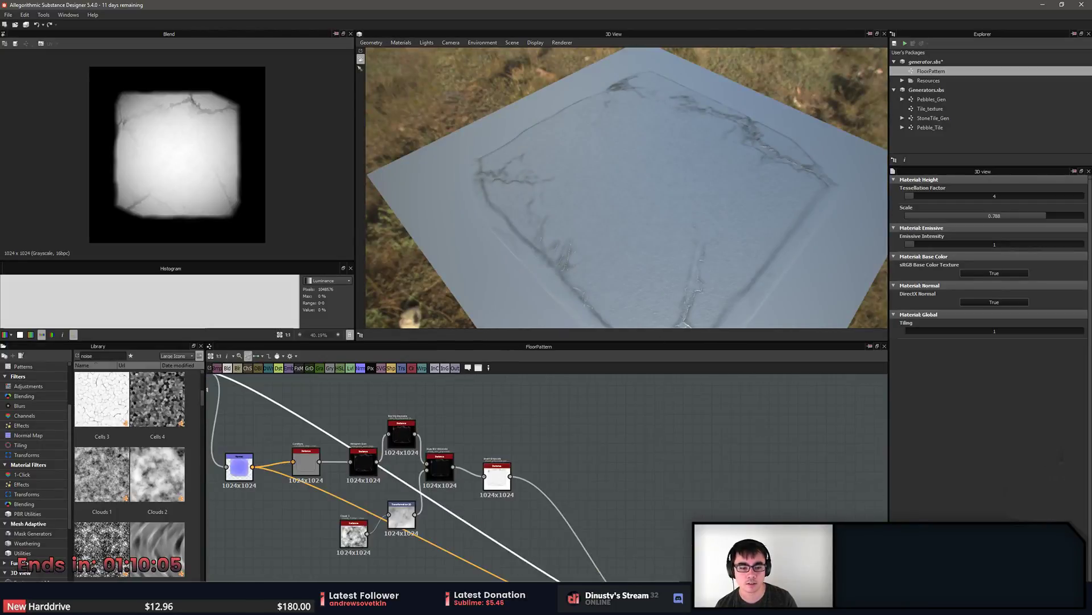
Delete the Grayscale Conversion and the extra Normal node sitting in front of the Base Material's Normal input.
{"action": "scroll", "coordinate": [722, 455], "scroll_direction": "up", "scroll_amount": 2}
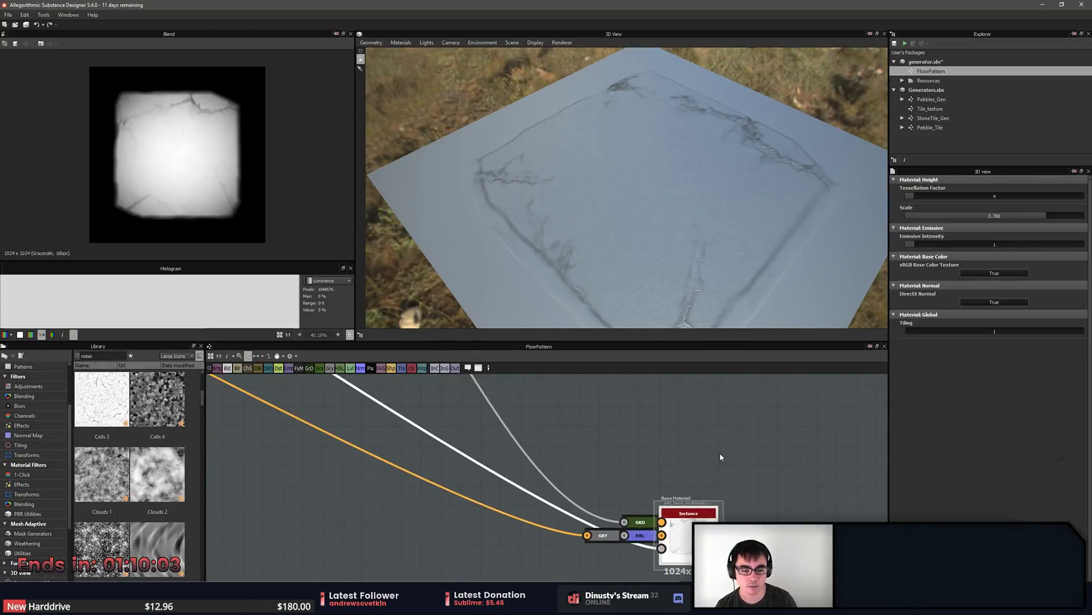
{"action": "left_click", "coordinate": [603, 535]}
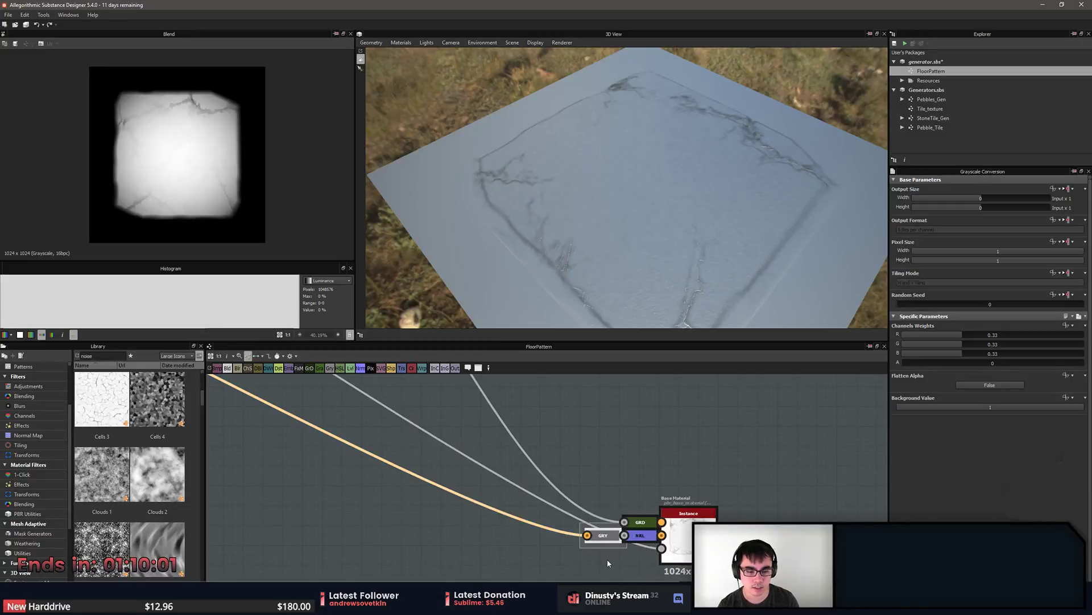
{"action": "key", "text": "Delete"}
{"action": "scroll", "coordinate": [688, 541], "scroll_direction": "down", "scroll_amount": 4}
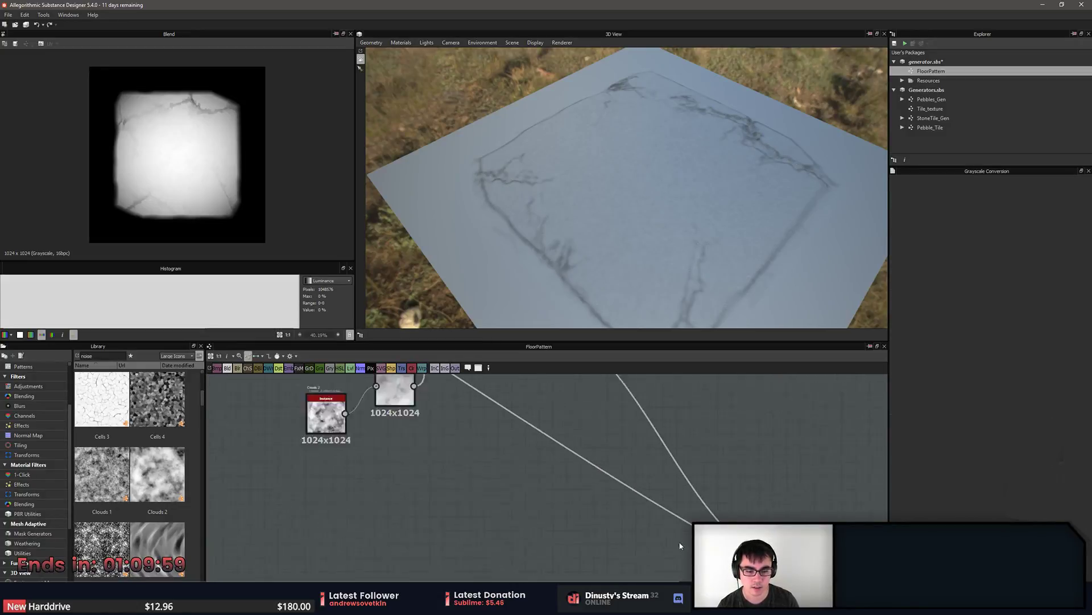
{"action": "left_click_drag", "start_coordinate": [327, 381], "coordinate": [676, 527]}
{"action": "scroll", "coordinate": [676, 527], "scroll_direction": "up", "scroll_amount": 5}
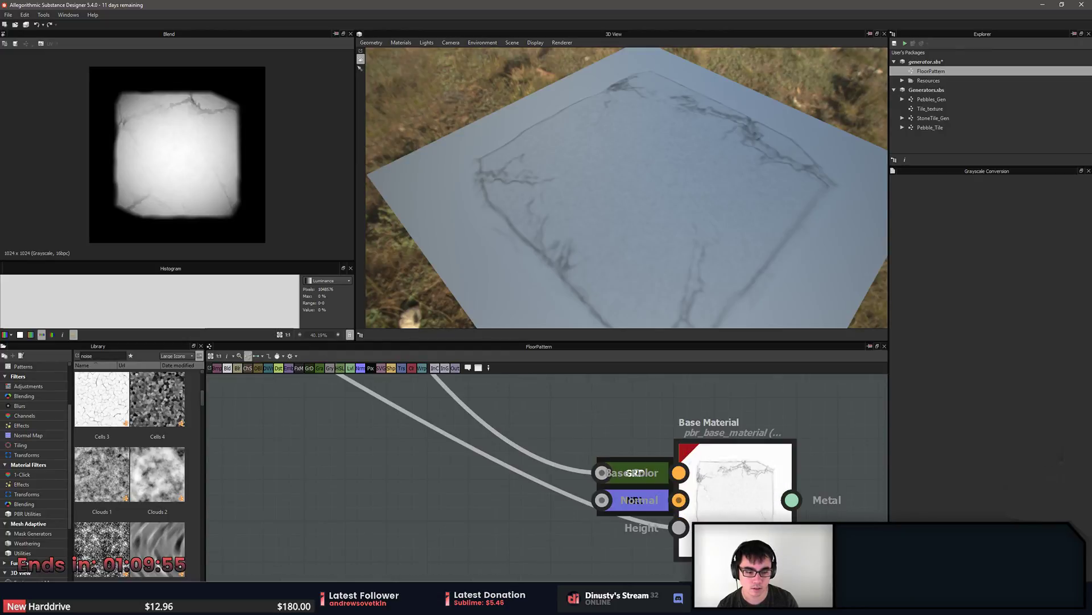
{"action": "left_click", "coordinate": [624, 499]}
{"action": "scroll", "coordinate": [625, 499], "scroll_direction": "down", "scroll_amount": 3}
Link the edge-wear chain's Normal node directly to the Base Material's Normal input and check the tile in 3D.
{"action": "scroll", "coordinate": [574, 511], "scroll_direction": "down", "scroll_amount": 3}
{"action": "middle_click_drag", "start_coordinate": [347, 406], "coordinate": [434, 497]}
{"action": "scroll", "coordinate": [417, 472], "scroll_direction": "down", "scroll_amount": 3}
{"action": "left_click_drag", "start_coordinate": [449, 467], "coordinate": [675, 561]}
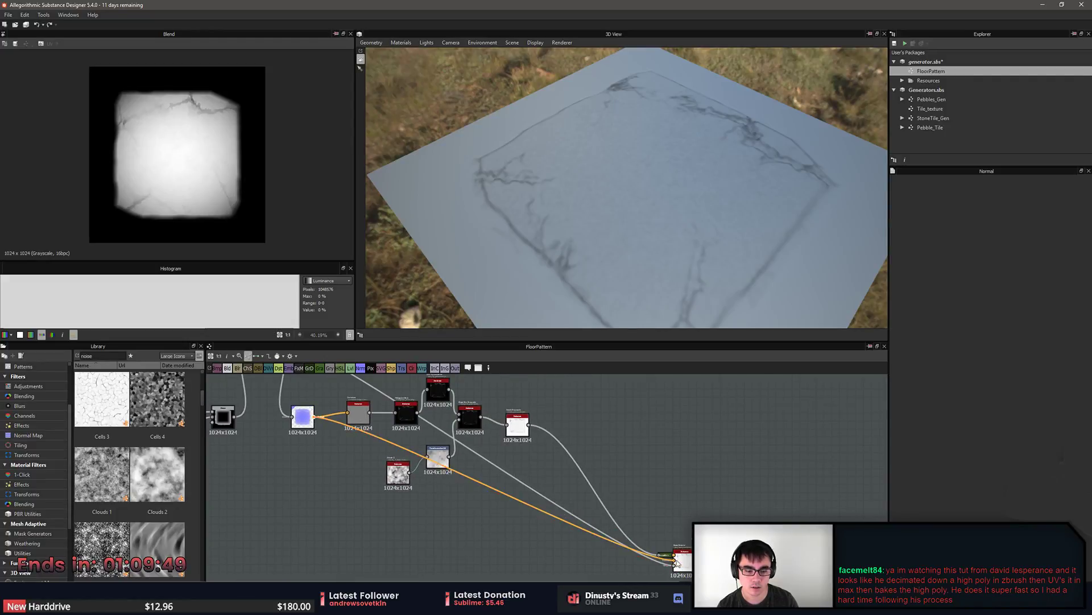
{"action": "left_click_drag", "start_coordinate": [683, 253], "coordinate": [659, 276]}
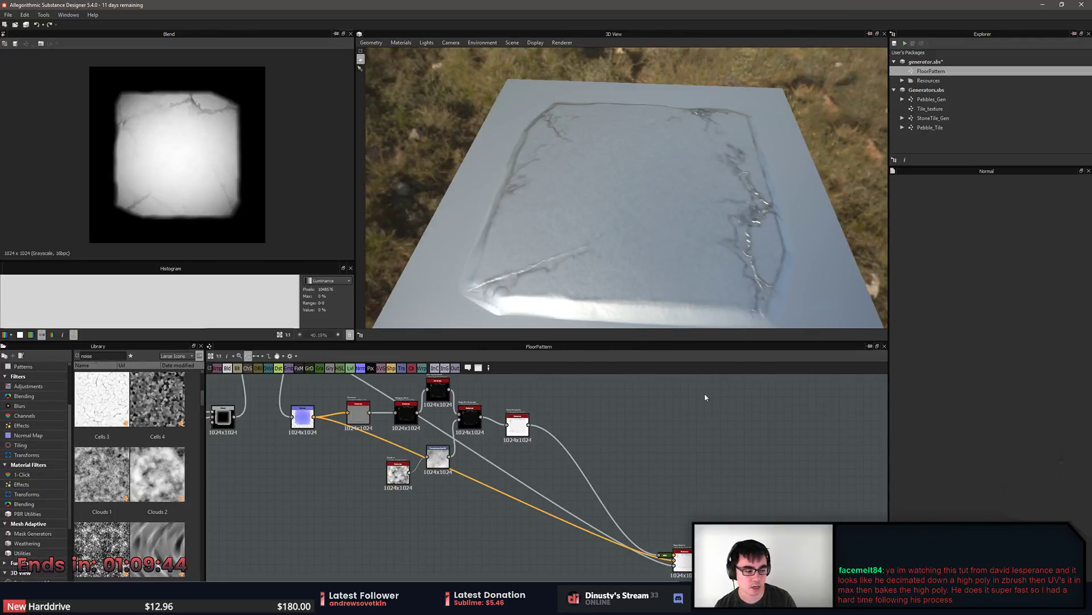
Move the Base Material node up so it sits level with the final Multiply Blend.
{"action": "middle_click_drag", "start_coordinate": [671, 482], "coordinate": [682, 507]}
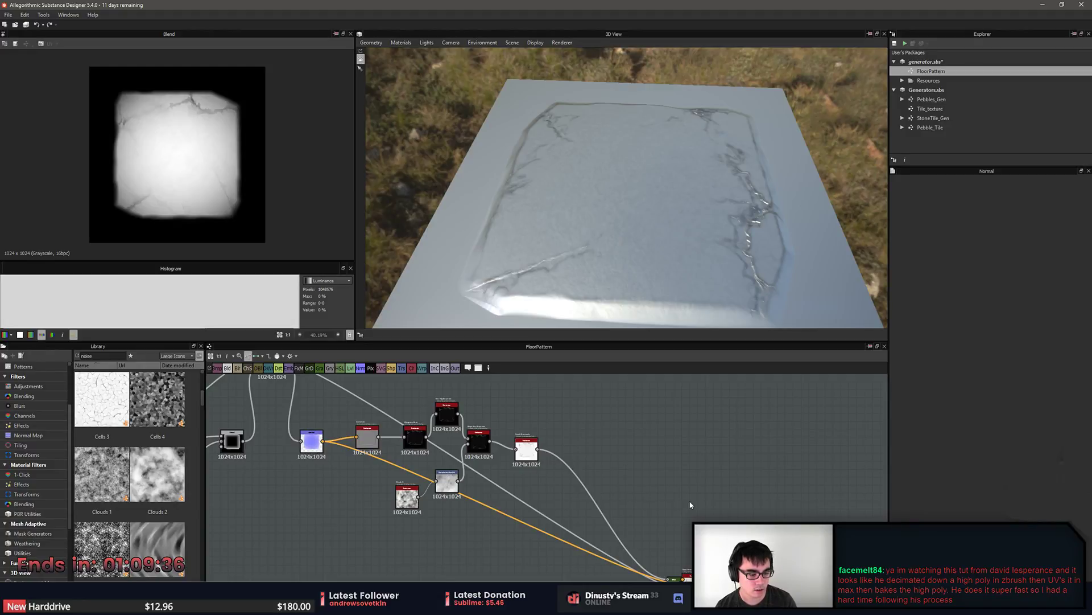
{"action": "middle_click_drag", "start_coordinate": [691, 497], "coordinate": [665, 484]}
{"action": "scroll", "coordinate": [686, 483], "scroll_direction": "down", "scroll_amount": 2}
{"action": "left_click_drag", "start_coordinate": [724, 538], "coordinate": [747, 401]}
{"action": "middle_click_drag", "start_coordinate": [736, 423], "coordinate": [806, 526]}
{"action": "left_click_drag", "start_coordinate": [594, 186], "coordinate": [623, 189]}
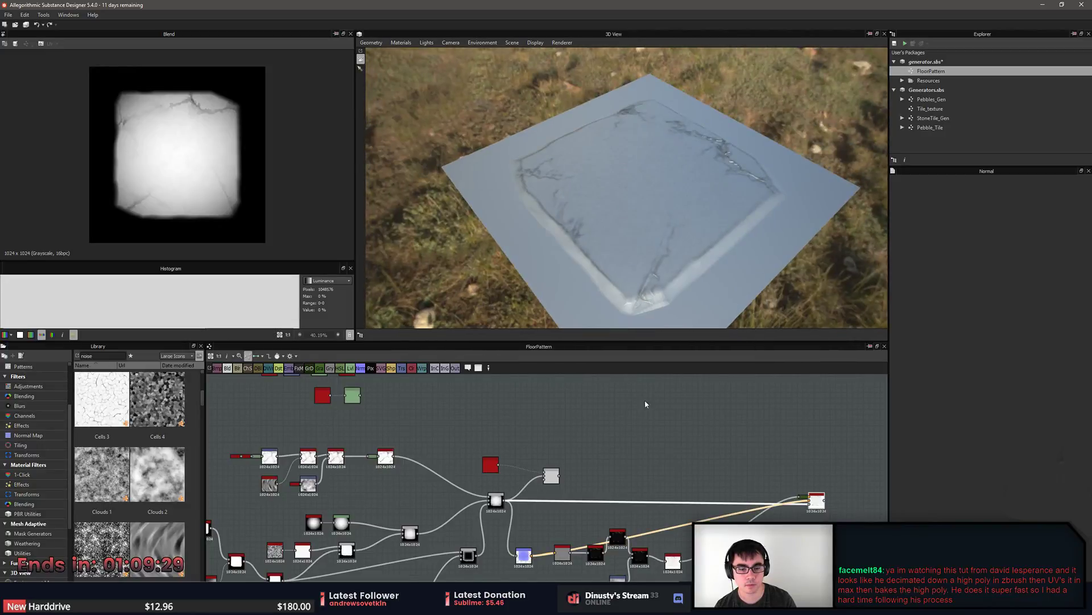
Examine the final Multiply Blend's height map in the 2D view and compare it with the tile in 3D.
{"action": "scroll", "coordinate": [647, 463], "scroll_direction": "up", "scroll_amount": 2}
{"action": "middle_click_drag", "start_coordinate": [593, 441], "coordinate": [657, 412]}
{"action": "scroll", "coordinate": [455, 504], "scroll_direction": "up", "scroll_amount": 2}
{"action": "left_click", "coordinate": [516, 482]}
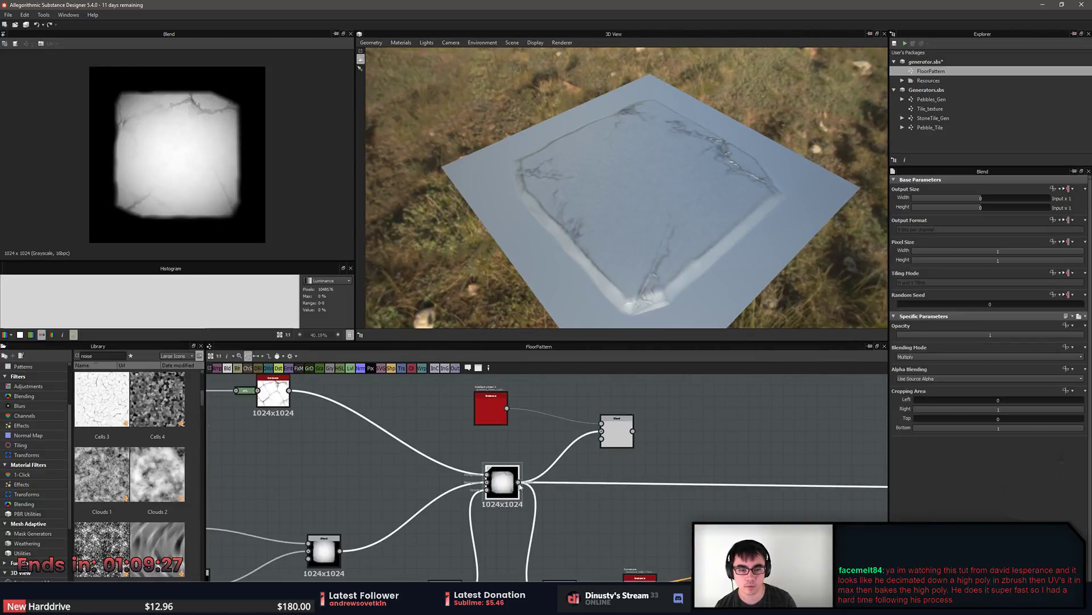
{"action": "scroll", "coordinate": [188, 192], "scroll_direction": "down", "scroll_amount": 2}
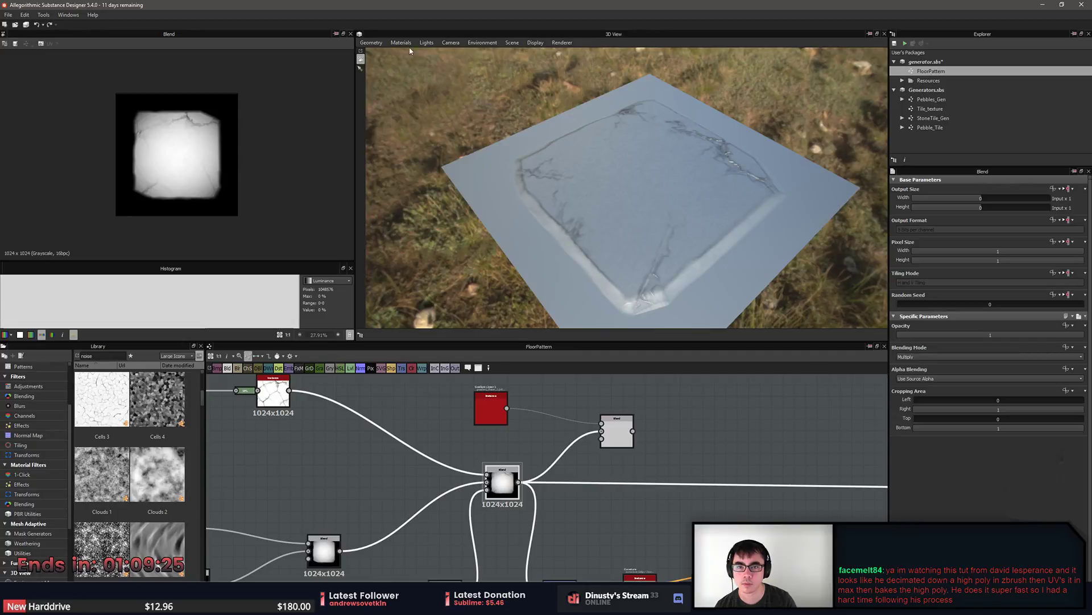
{"action": "left_click_drag", "start_coordinate": [484, 131], "coordinate": [590, 263]}
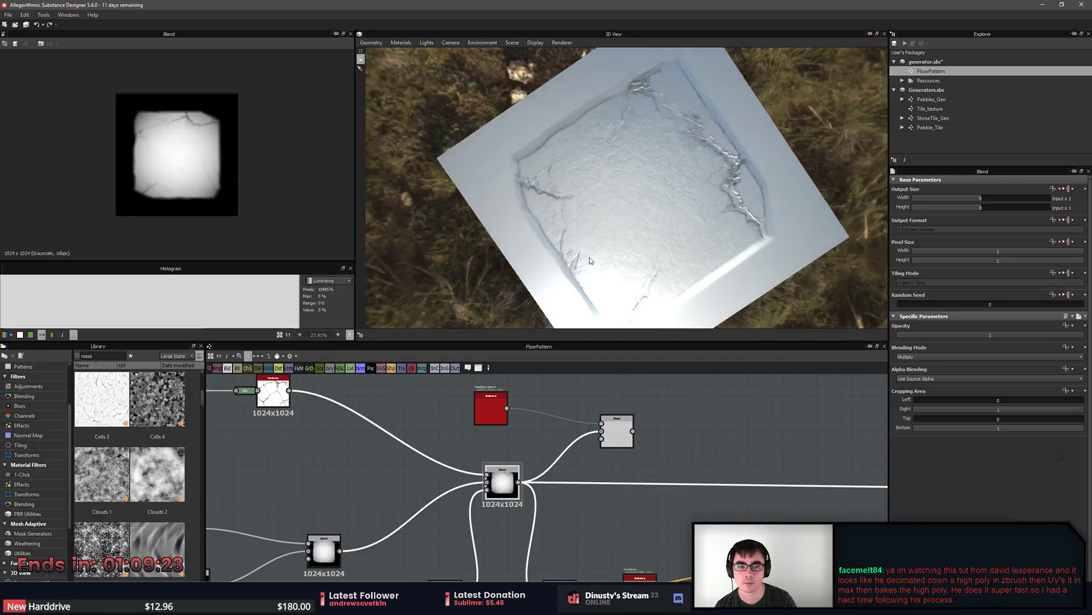
{"action": "left_click_drag", "start_coordinate": [596, 223], "coordinate": [598, 182]}
{"action": "scroll", "coordinate": [637, 498], "scroll_direction": "up", "scroll_amount": 2}
Preview the Blend that multiplies the Levels-adjusted Shape with the tile mask and review its settings.
{"action": "middle_click_drag", "start_coordinate": [501, 508], "coordinate": [859, 395]}
{"action": "scroll", "coordinate": [549, 488], "scroll_direction": "up", "scroll_amount": 1}
{"action": "double_click", "coordinate": [551, 464]}
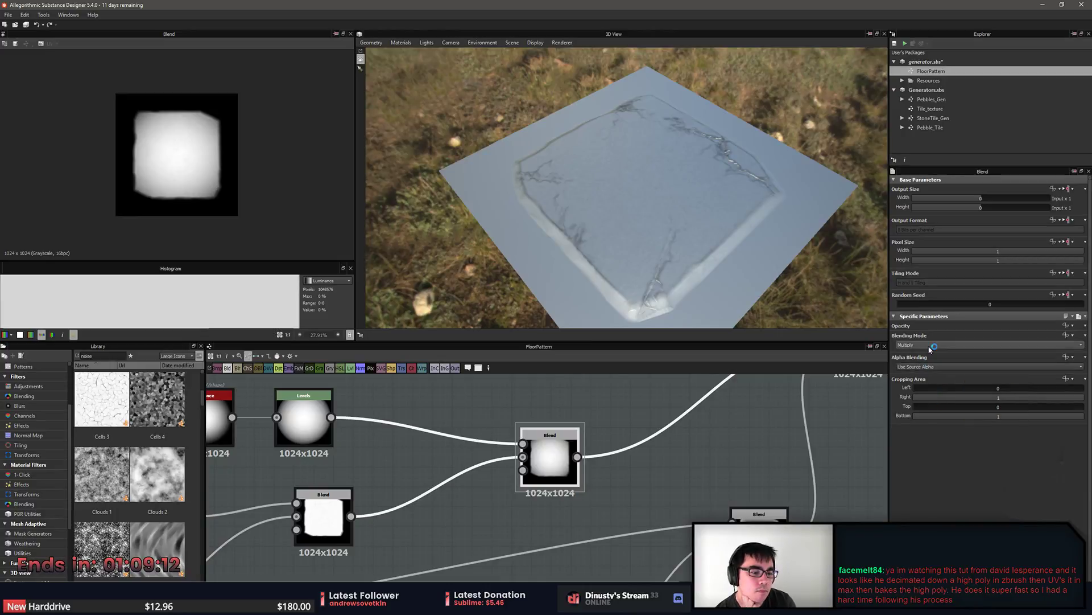
{"action": "middle_click_drag", "start_coordinate": [624, 450], "coordinate": [749, 478]}
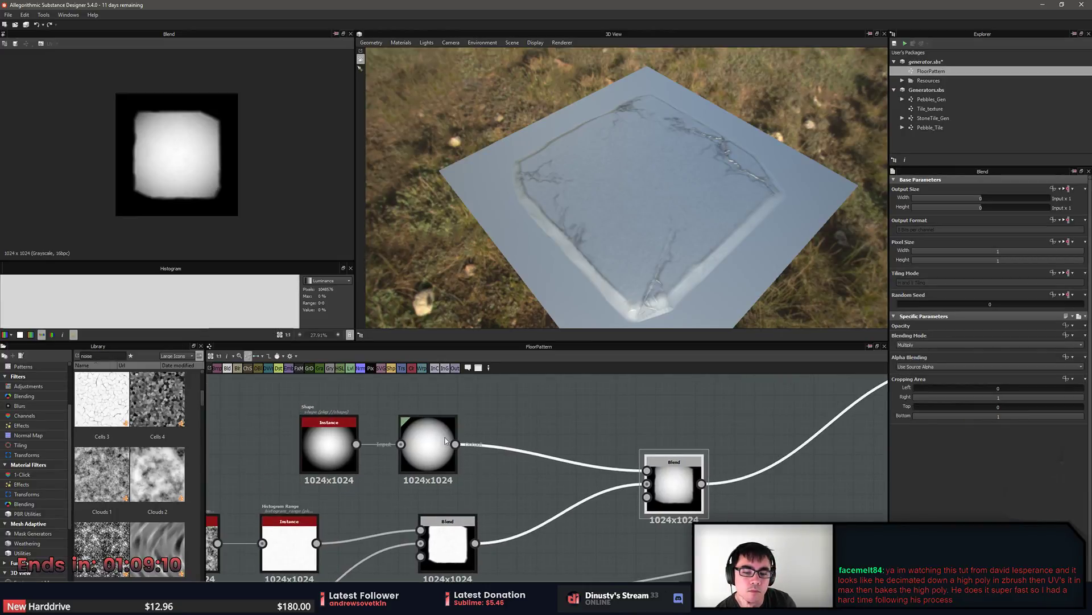
{"action": "left_click", "coordinate": [437, 446]}
{"action": "left_click", "coordinate": [677, 508]}
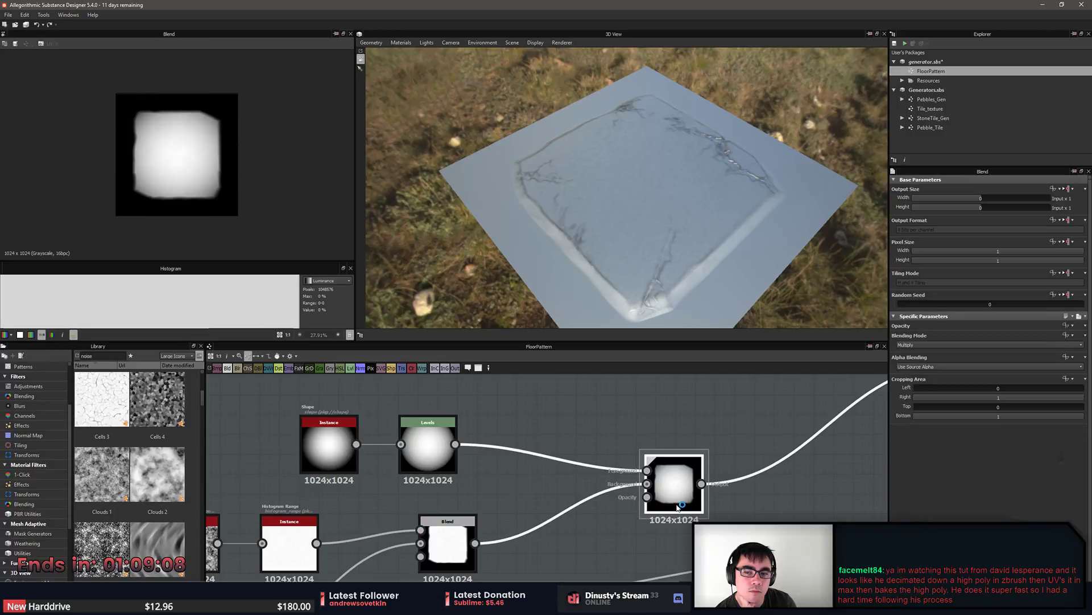
Set the Normal node's Intensity to 6 and check the stronger relief on the tile in 3D.
{"action": "middle_click_drag", "start_coordinate": [678, 505], "coordinate": [491, 411]}
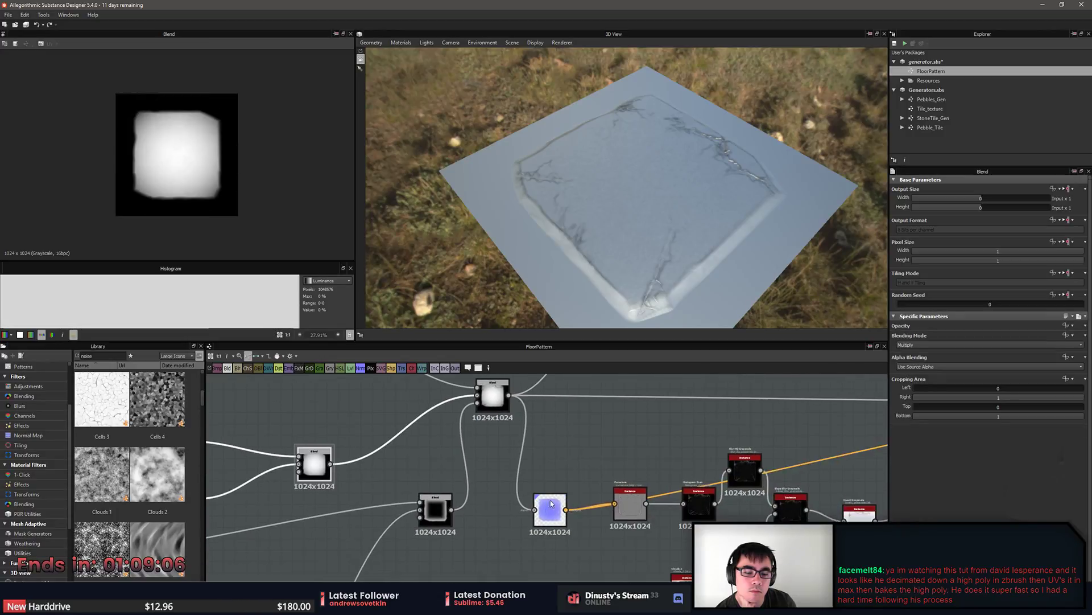
{"action": "left_click", "coordinate": [548, 513]}
{"action": "left_click_drag", "start_coordinate": [1026, 335], "coordinate": [1091, 345]}
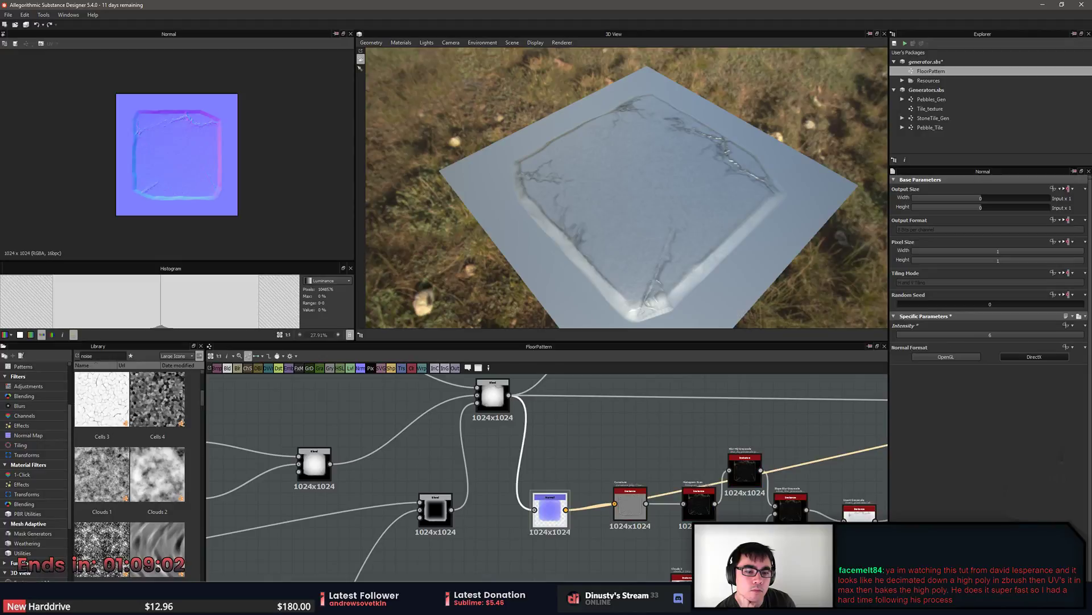
{"action": "left_click_drag", "start_coordinate": [741, 263], "coordinate": [659, 245]}
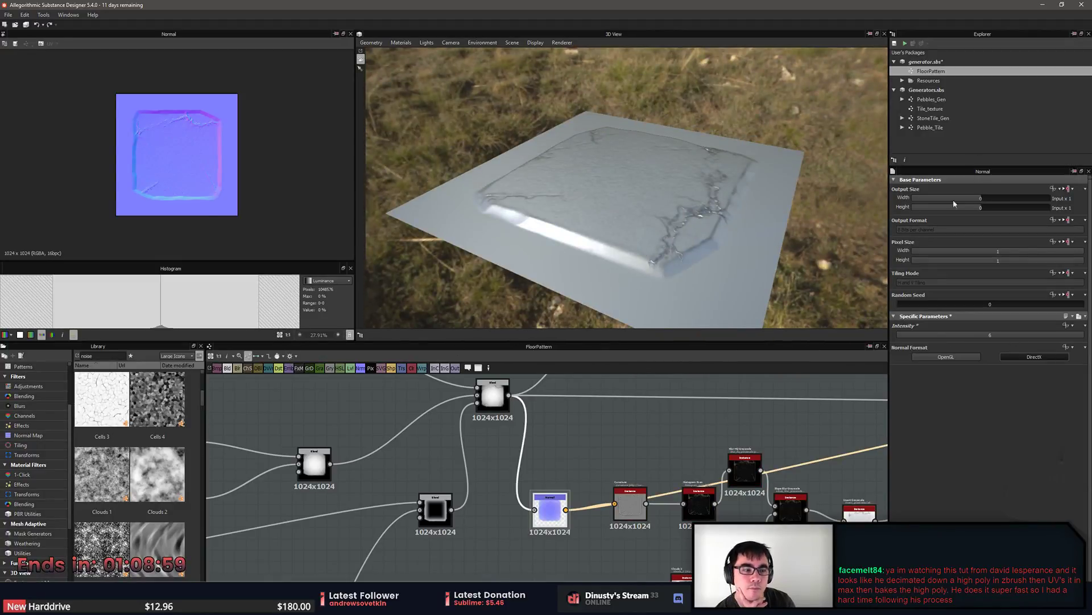
Try a height Scale of 5 on the 3D preview's Default material and reduce it to about 2.31.
{"action": "left_click", "coordinate": [401, 42]}
{"action": "mouse_move", "coordinate": [408, 54]}
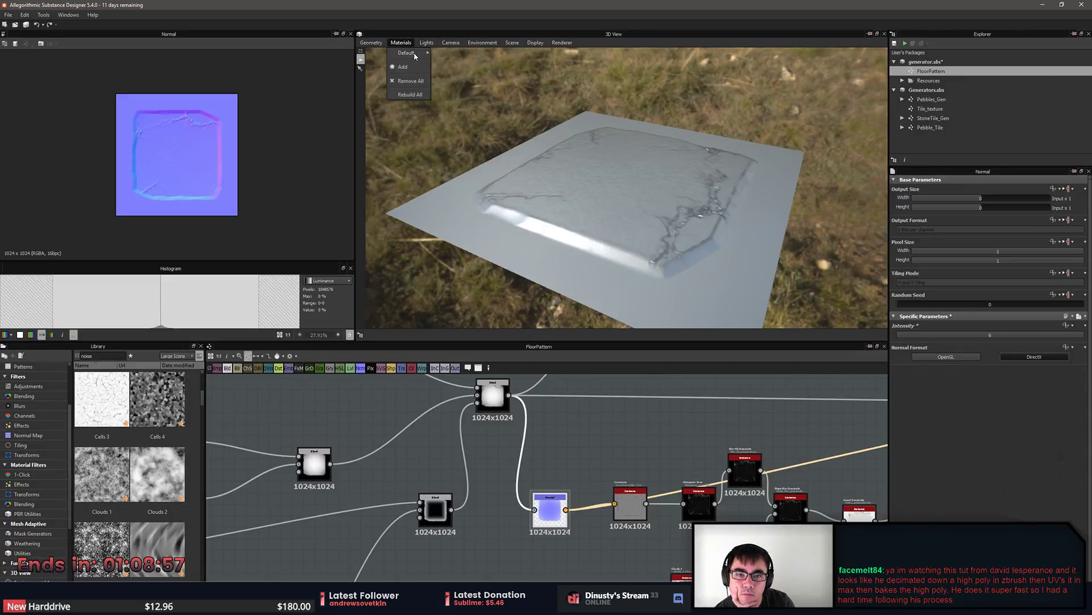
{"action": "left_click", "coordinate": [444, 53]}
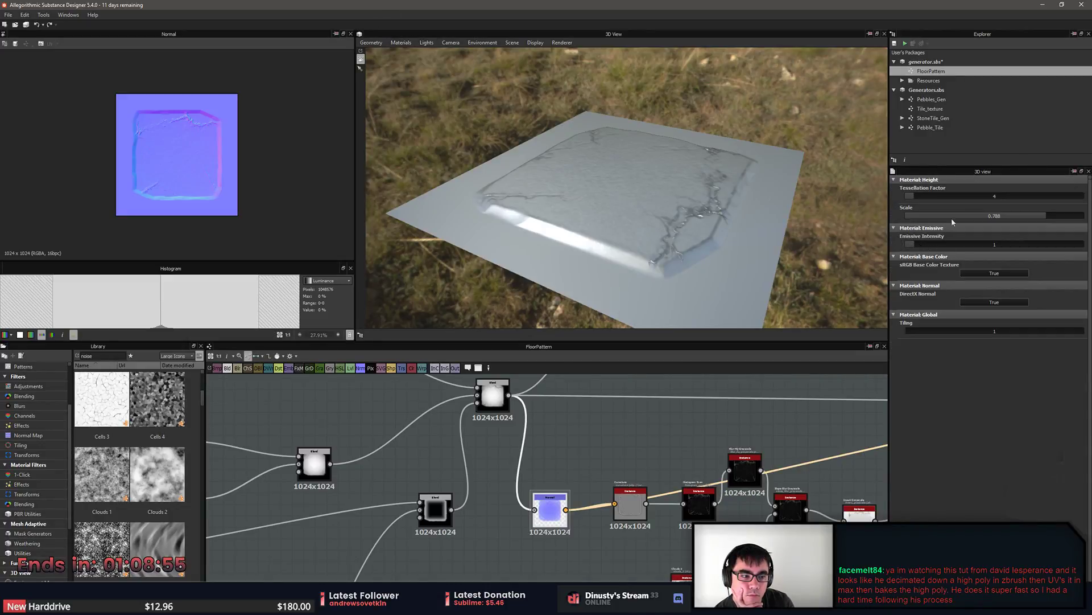
{"action": "double_click", "coordinate": [1034, 215]}
{"action": "type", "text": "5"}
{"action": "key", "text": "Return"}
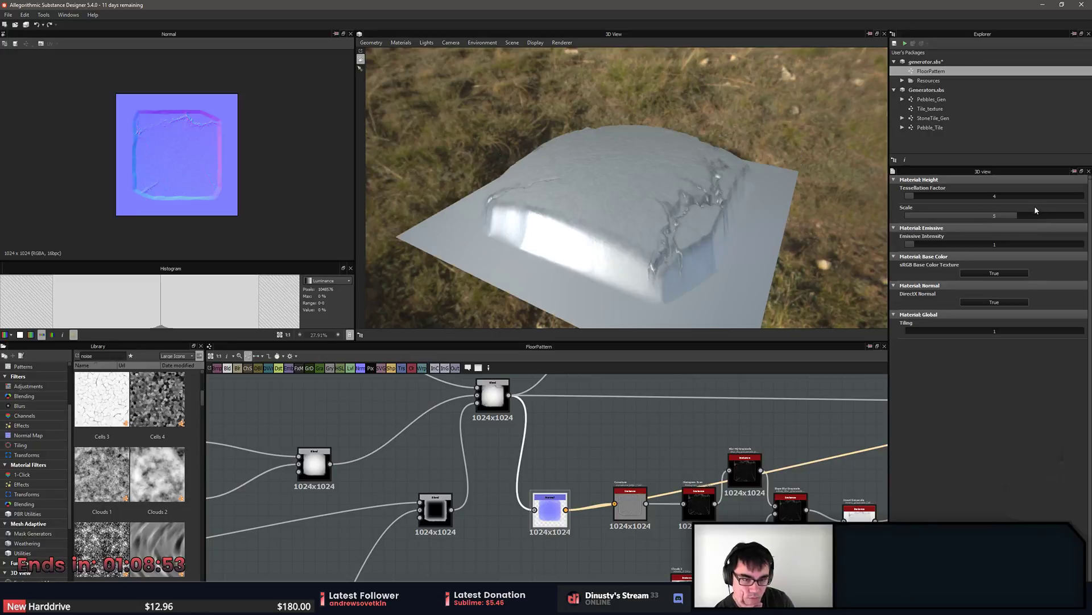
{"action": "left_click_drag", "start_coordinate": [1019, 216], "coordinate": [957, 223]}
{"action": "left_click_drag", "start_coordinate": [703, 177], "coordinate": [657, 174]}
Try the Grayscale color mode on the Gradient Map feeding Base Color and return it to Color.
{"action": "middle_click_drag", "start_coordinate": [796, 456], "coordinate": [526, 496]}
{"action": "scroll", "coordinate": [640, 440], "scroll_direction": "up", "scroll_amount": 3}
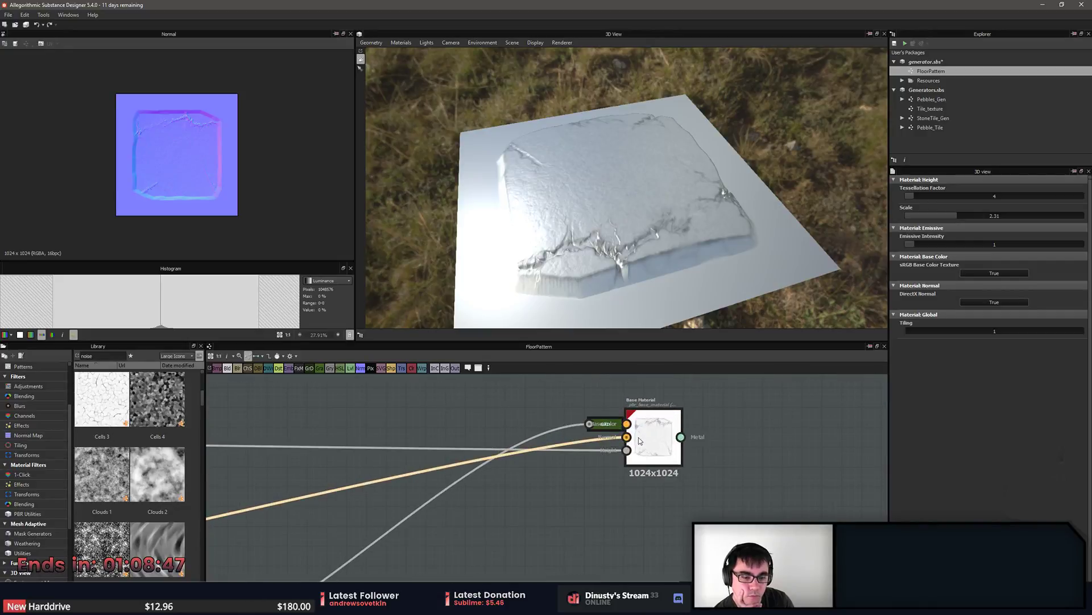
{"action": "left_click", "coordinate": [603, 423]}
{"action": "middle_click_drag", "start_coordinate": [555, 443], "coordinate": [699, 434]}
{"action": "left_click", "coordinate": [1045, 335]}
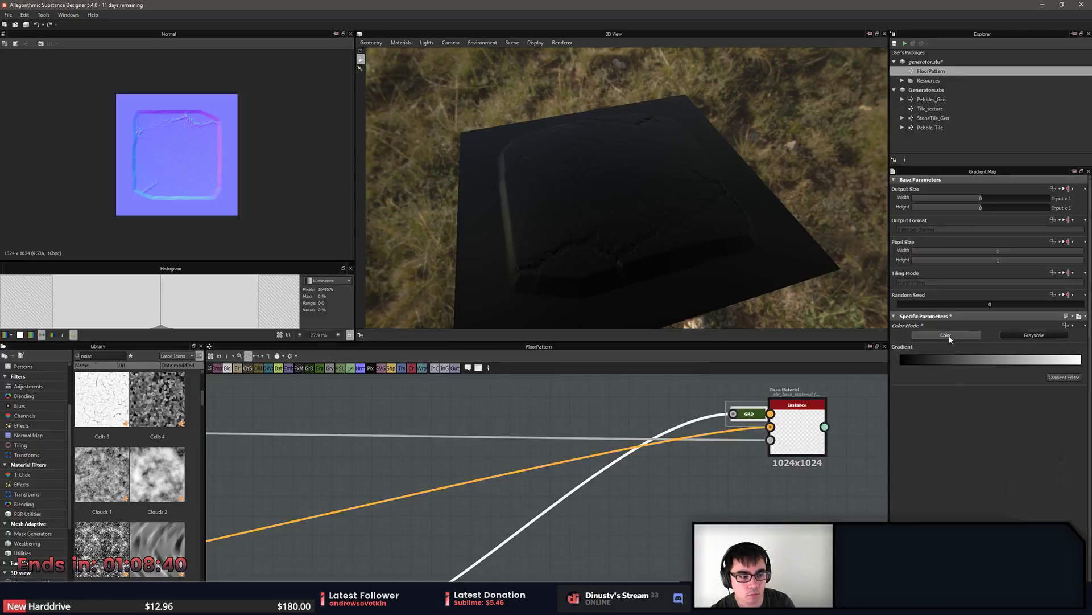
{"action": "left_click", "coordinate": [969, 336]}
Preview the Invert Grayscale node that supplies the Base Color in the 2D view.
{"action": "scroll", "coordinate": [764, 454], "scroll_direction": "down", "scroll_amount": 2}
{"action": "left_click", "coordinate": [524, 533]}
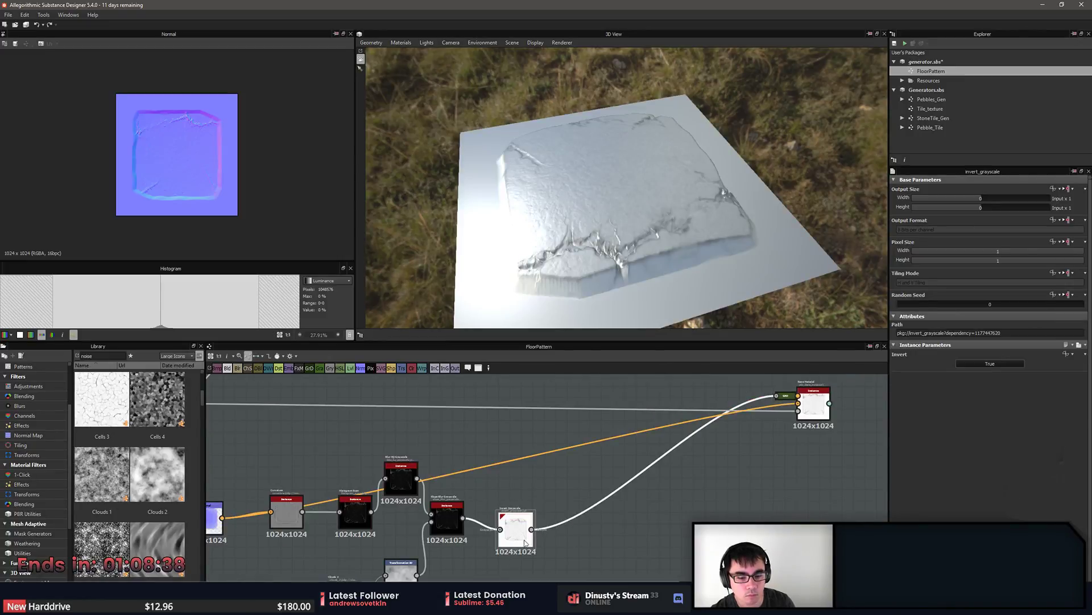
{"action": "double_click", "coordinate": [519, 540]}
{"action": "middle_click_drag", "start_coordinate": [389, 504], "coordinate": [426, 515]}
{"action": "scroll", "coordinate": [452, 473], "scroll_direction": "down", "scroll_amount": 3}
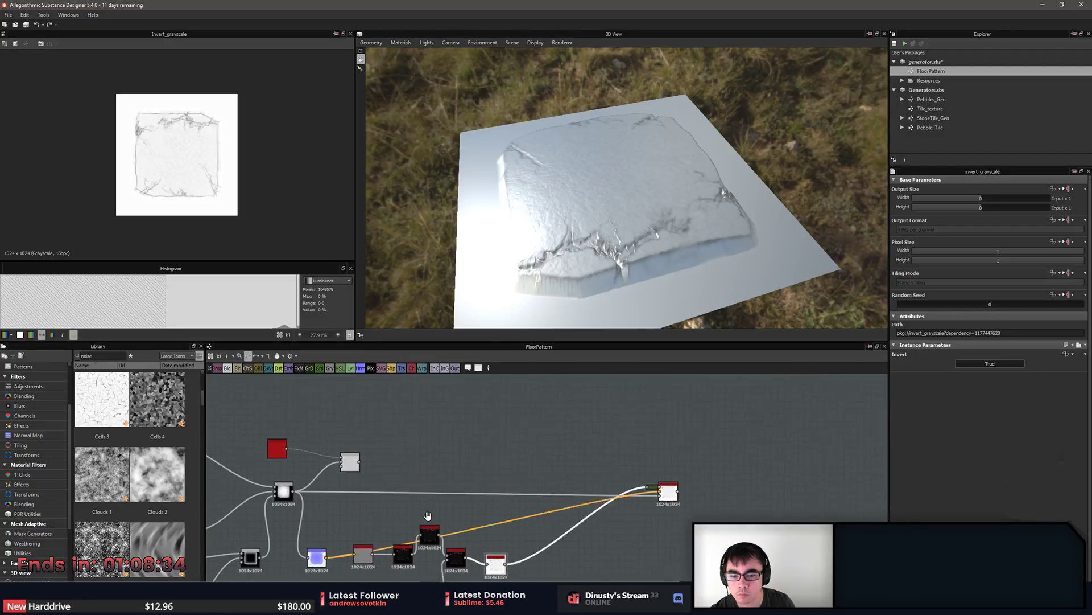
Preview the tile's height Blend, and delete the Gradient Map feeding the Base Material's color along with its remaining connection.
{"action": "scroll", "coordinate": [372, 492], "scroll_direction": "up", "scroll_amount": 3}
{"action": "double_click", "coordinate": [312, 446]}
{"action": "scroll", "coordinate": [341, 447], "scroll_direction": "up", "scroll_amount": 3}
{"action": "mouse_move", "coordinate": [455, 459]}
{"action": "middle_mouse_down"}
{"action": "mouse_move", "coordinate": [541, 477]}
{"action": "mouse_move", "coordinate": [454, 441]}
{"action": "middle_mouse_up"}
{"action": "scroll", "coordinate": [453, 442], "scroll_direction": "down", "scroll_amount": 2}
{"action": "middle_click_drag", "start_coordinate": [548, 484], "coordinate": [405, 491]}
{"action": "left_click", "coordinate": [680, 432]}
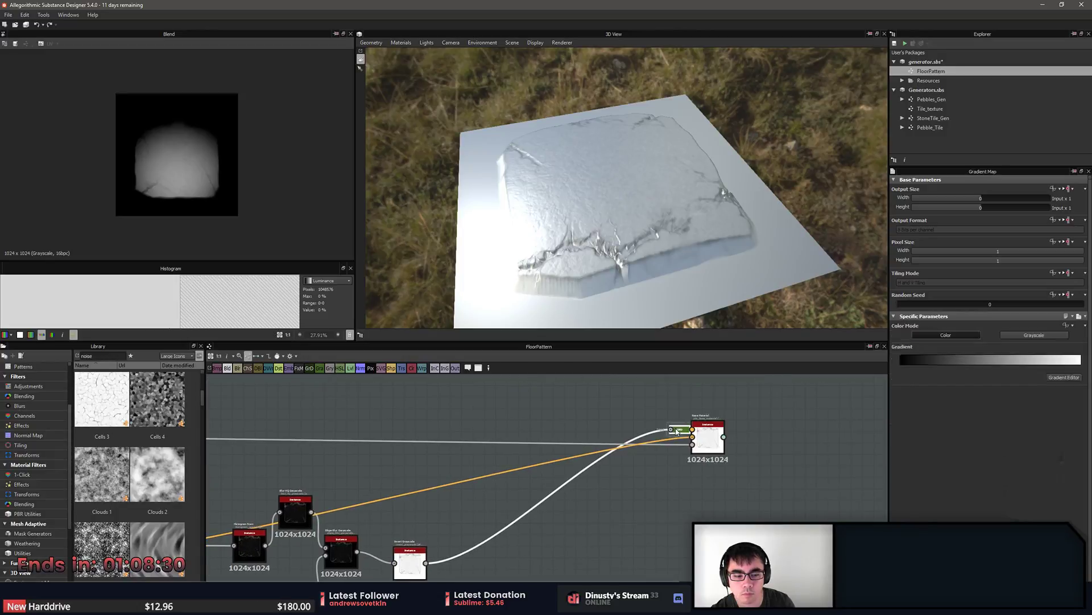
{"action": "key", "text": "BackSpace"}
{"action": "left_click", "coordinate": [609, 466]}
{"action": "key", "text": "Delete"}
Turn off the Base Material's base color input map so the tile uses its uniform Base Color.
{"action": "middle_click_drag", "start_coordinate": [574, 504], "coordinate": [598, 526]}
{"action": "double_click", "coordinate": [742, 463]}
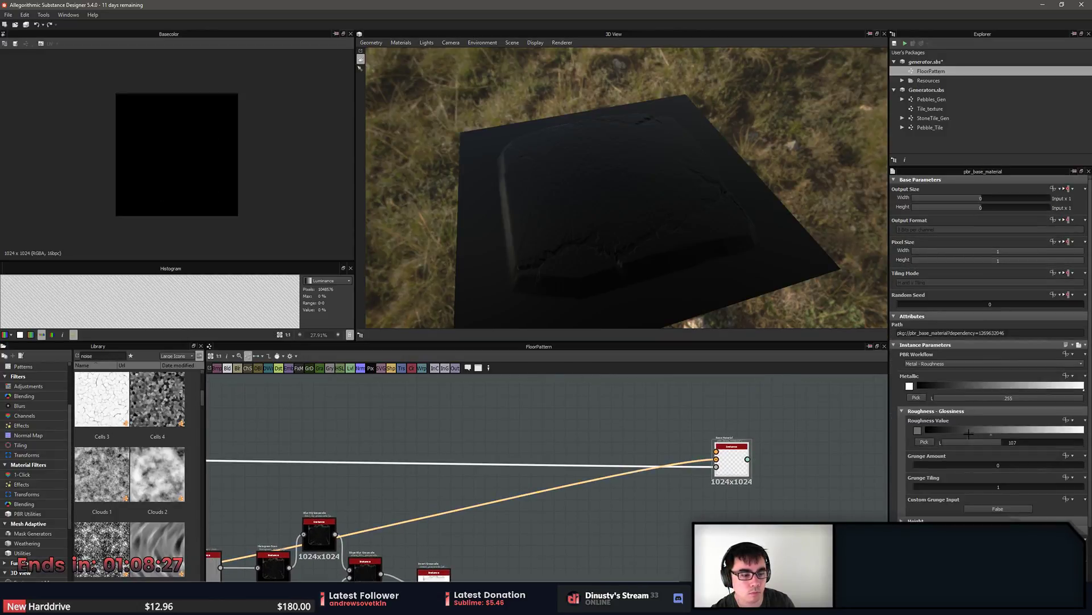
{"action": "left_click", "coordinate": [996, 549]}
{"action": "left_click_drag", "start_coordinate": [714, 241], "coordinate": [671, 268]}
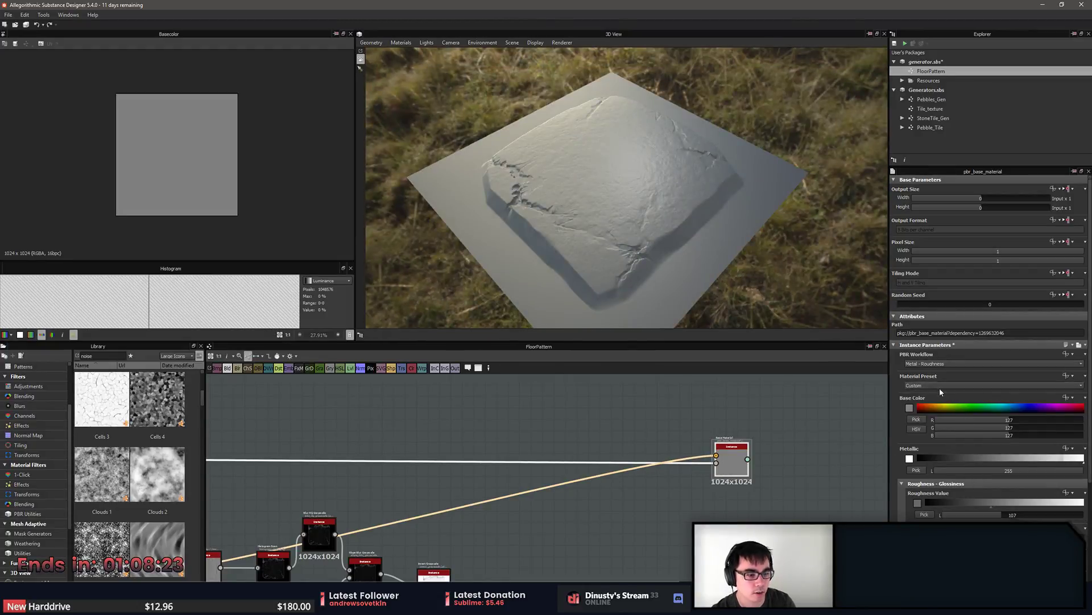
Lower the Base Material's Roughness Value to 77 and check the shinier tile surface in 3D.
{"action": "left_click", "coordinate": [961, 501]}
{"action": "left_click", "coordinate": [972, 501]}
{"action": "left_click_drag", "start_coordinate": [586, 165], "coordinate": [616, 270]}
{"action": "middle_click_drag", "start_coordinate": [549, 400], "coordinate": [814, 381]}
{"action": "middle_click_drag", "start_coordinate": [490, 484], "coordinate": [783, 475]}
{"action": "left_click_drag", "start_coordinate": [563, 261], "coordinate": [633, 330]}
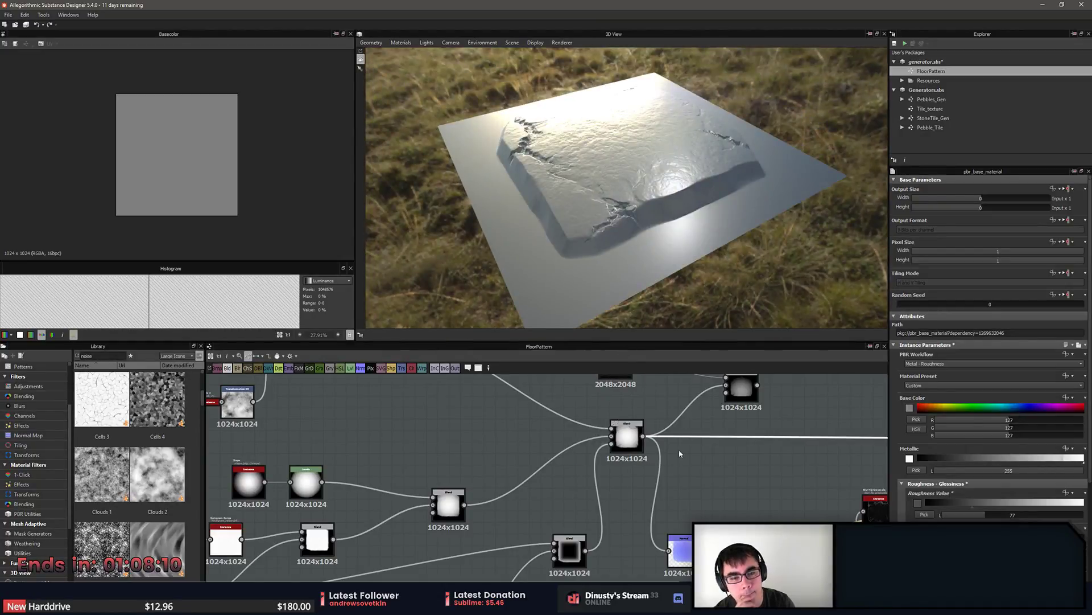
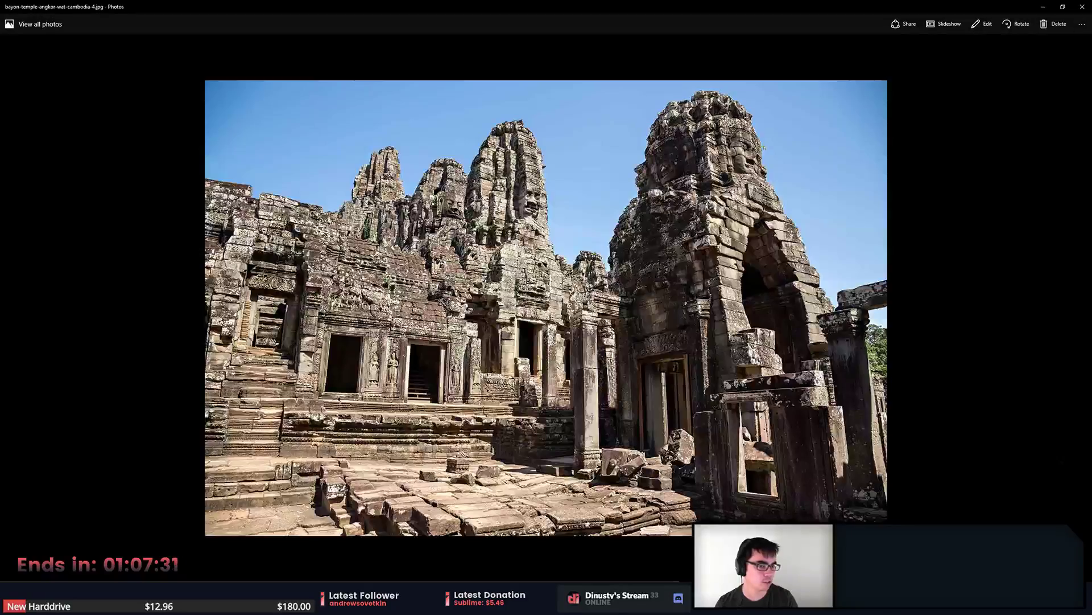
Switch to the Bayon temple photo in Photos, shrink its window over the graph, and enlarge the temple facade.
{"action": "double_click", "coordinate": [711, 5]}
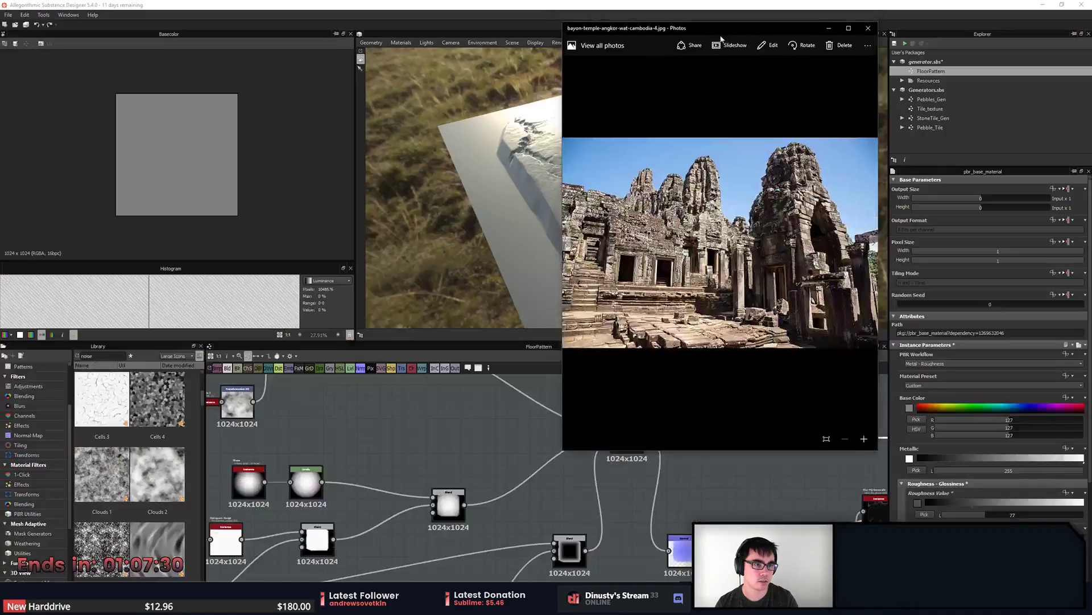
{"action": "left_click_drag", "start_coordinate": [712, 31], "coordinate": [492, 85]}
{"action": "key", "text": "Right"}
{"action": "key", "text": "Right"}
{"action": "key", "text": "Right"}
{"action": "key", "text": "Left"}
{"action": "scroll", "coordinate": [471, 371], "scroll_direction": "up", "scroll_amount": 2, "text": "ctrl"}
{"action": "scroll", "coordinate": [642, 311], "scroll_direction": "up", "scroll_amount": 2, "text": "ctrl"}
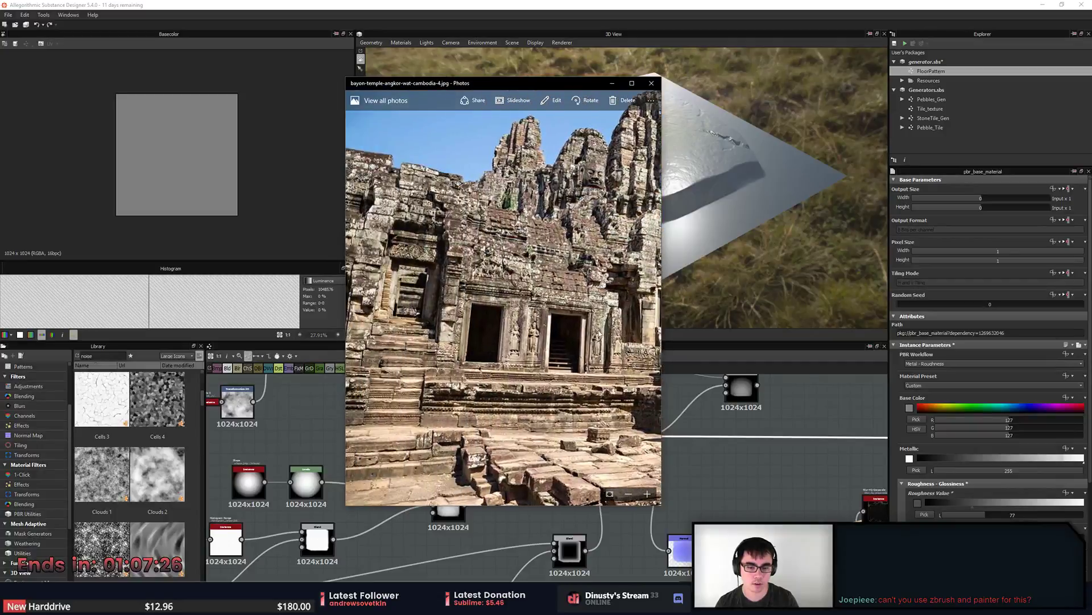
Examine the worn floor stones and carved walls in the temple photo up close, and close the photo.
{"action": "double_click", "coordinate": [473, 448]}
{"action": "double_click", "coordinate": [463, 435]}
{"action": "left_click", "coordinate": [647, 494]}
{"action": "left_click", "coordinate": [646, 494]}
{"action": "left_click", "coordinate": [647, 494]}
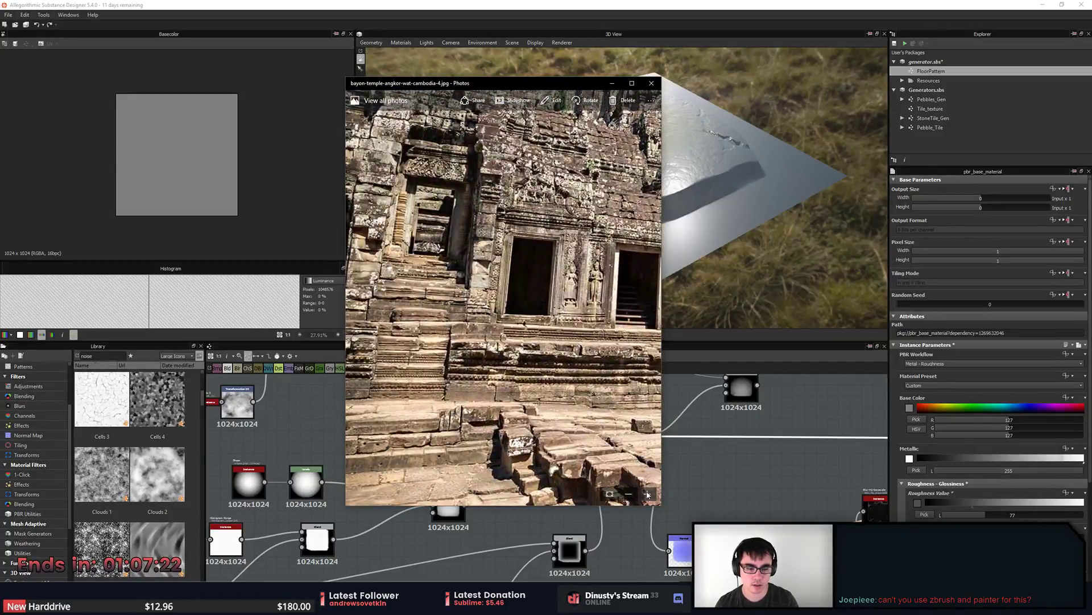
{"action": "scroll", "coordinate": [605, 420], "scroll_direction": "up", "scroll_amount": 2, "text": "ctrl"}
{"action": "scroll", "coordinate": [605, 420], "scroll_direction": "down", "scroll_amount": 2, "text": "ctrl"}
{"action": "left_click", "coordinate": [609, 494]}
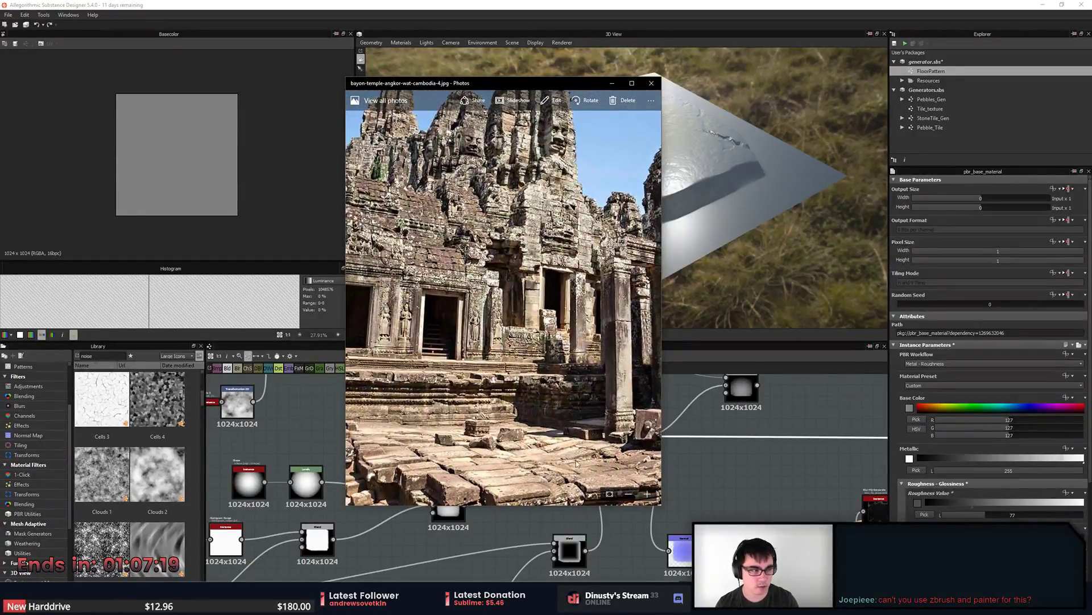
{"action": "scroll", "coordinate": [569, 412], "scroll_direction": "up", "scroll_amount": 1, "text": "ctrl"}
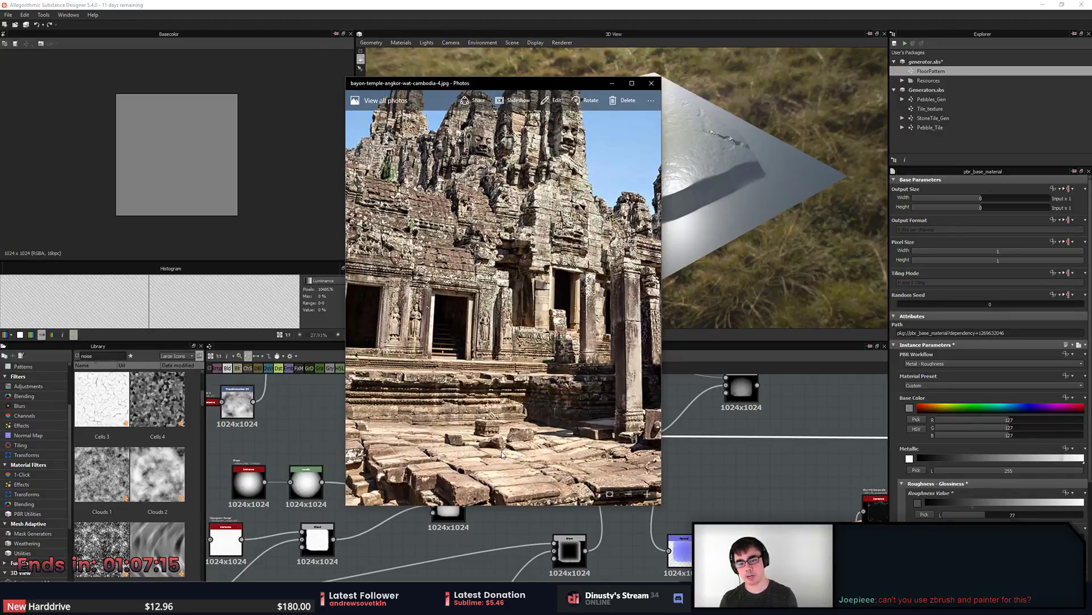
{"action": "scroll", "coordinate": [455, 464], "scroll_direction": "left", "scroll_amount": 2}
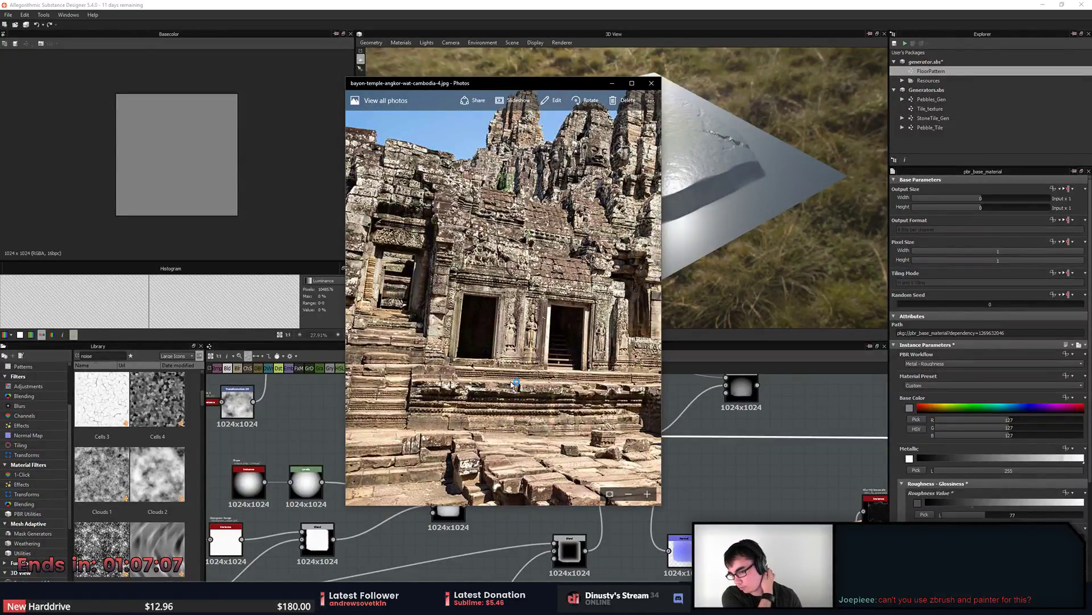
{"action": "scroll", "coordinate": [506, 438], "scroll_direction": "left", "scroll_amount": 1}
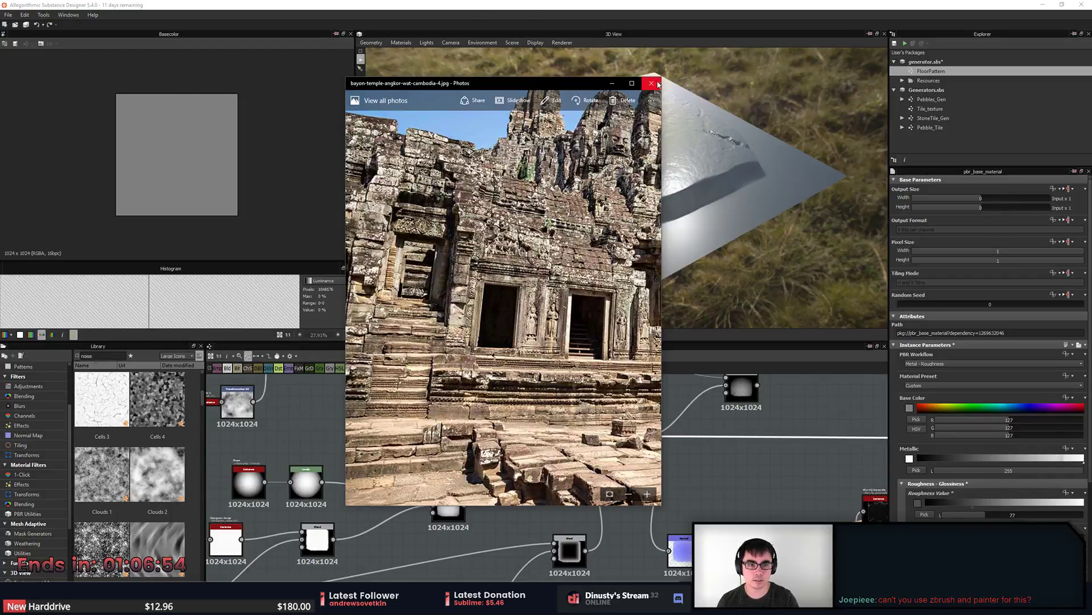
{"action": "left_click", "coordinate": [651, 83]}
Look over the whole FloorPattern network and view the tile from above in 3D.
{"action": "scroll", "coordinate": [590, 443], "scroll_direction": "down", "scroll_amount": 5}
{"action": "scroll", "coordinate": [581, 450], "scroll_direction": "up", "scroll_amount": 2}
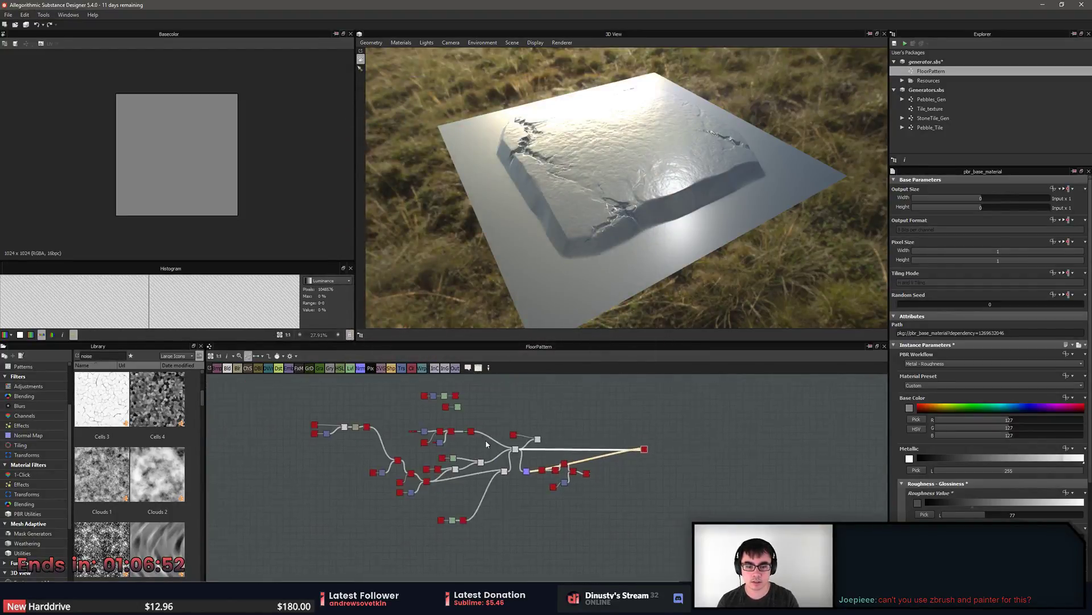
{"action": "scroll", "coordinate": [580, 450], "scroll_direction": "down", "scroll_amount": 1}
{"action": "middle_click_drag", "start_coordinate": [645, 457], "coordinate": [665, 475]}
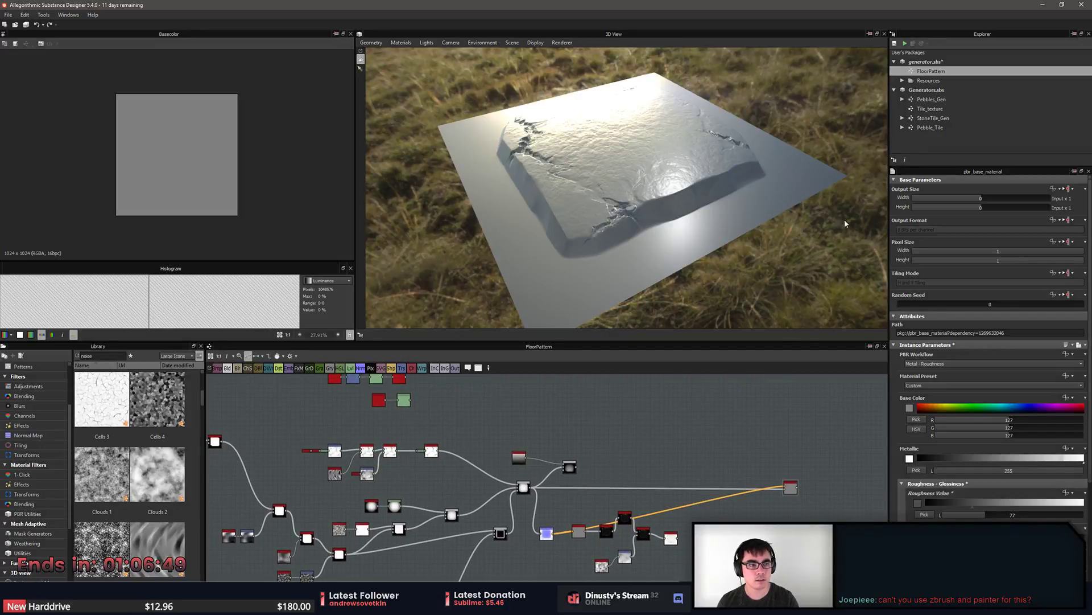
{"action": "scroll", "coordinate": [791, 401], "scroll_direction": "down", "scroll_amount": 2}
{"action": "middle_click_drag", "start_coordinate": [791, 401], "coordinate": [764, 457]}
{"action": "left_click_drag", "start_coordinate": [600, 173], "coordinate": [578, 246]}
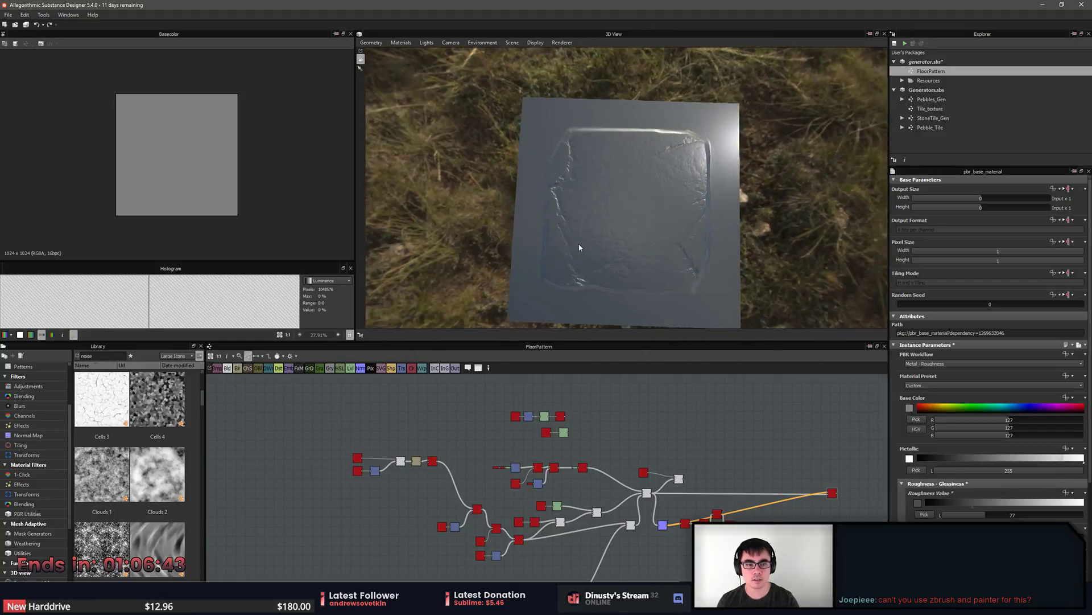
Rotate and shift the second square shape's Transformation 2D for smaller corner cuts in the Blend, ending at offset X 0.0027, Y -0.0044.
{"action": "scroll", "coordinate": [370, 456], "scroll_direction": "up", "scroll_amount": 5}
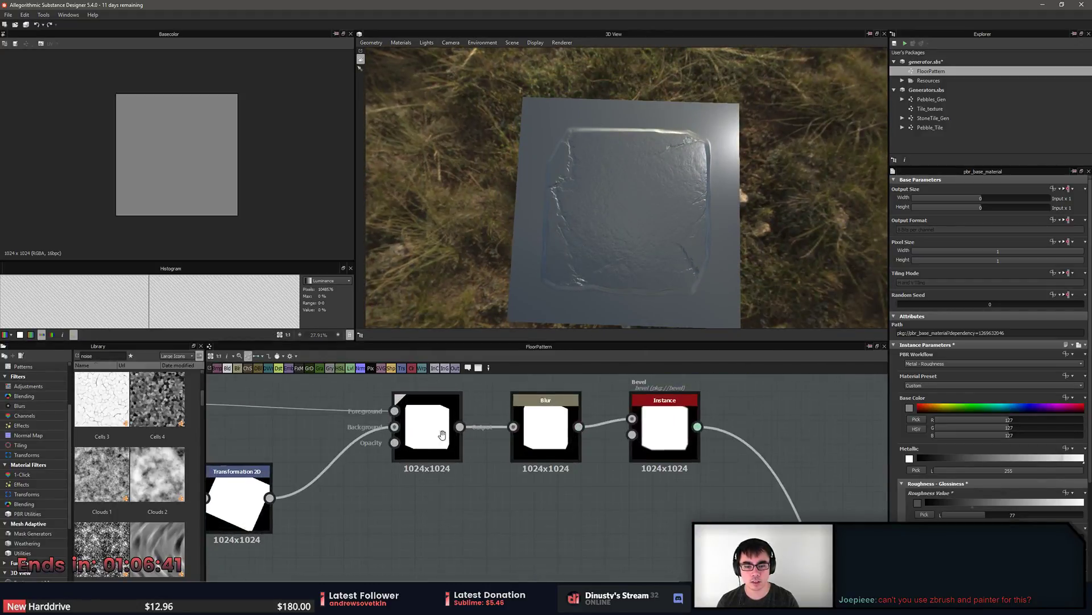
{"action": "middle_click_drag", "start_coordinate": [403, 434], "coordinate": [481, 466]}
{"action": "left_click", "coordinate": [481, 465]}
{"action": "middle_click_drag", "start_coordinate": [282, 540], "coordinate": [316, 541]}
{"action": "left_click", "coordinate": [389, 532]}
{"action": "middle_click_drag", "start_coordinate": [389, 532], "coordinate": [566, 535]}
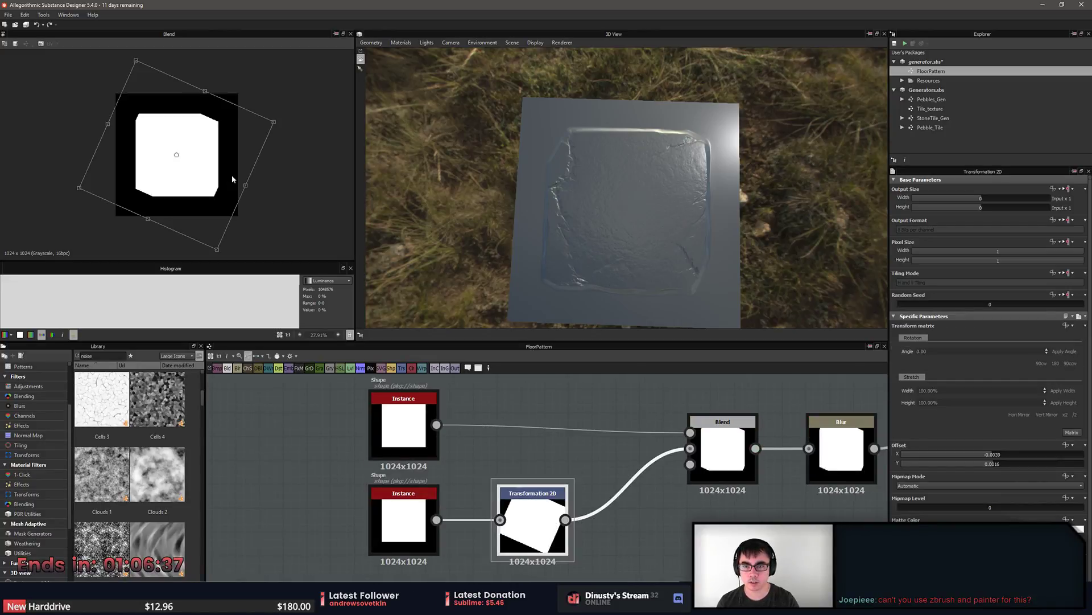
{"action": "left_click_drag", "start_coordinate": [232, 176], "coordinate": [229, 174]}
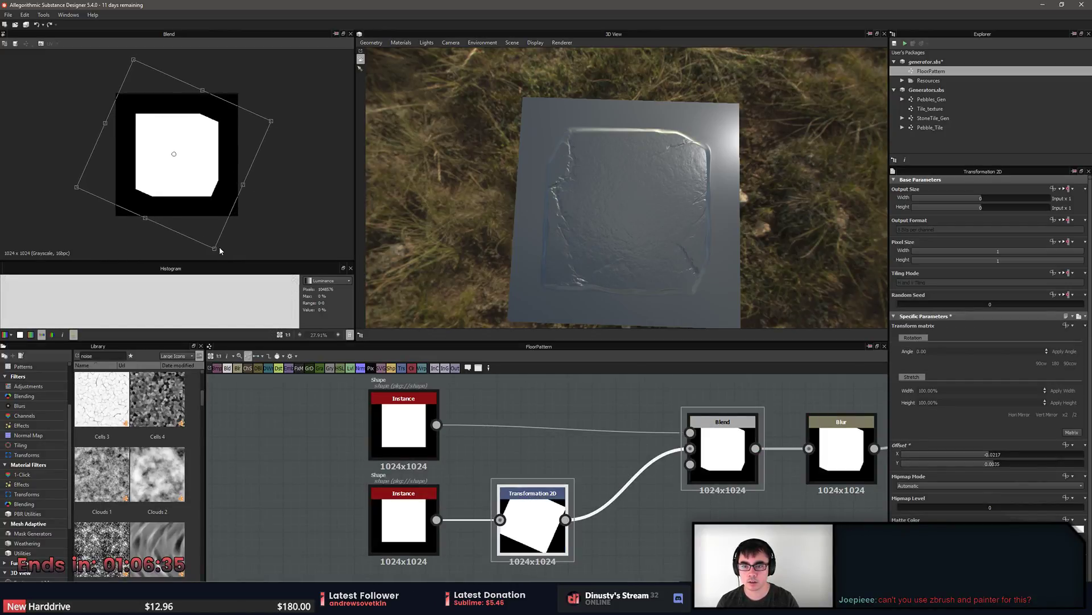
{"action": "left_click_drag", "start_coordinate": [144, 219], "coordinate": [176, 216]}
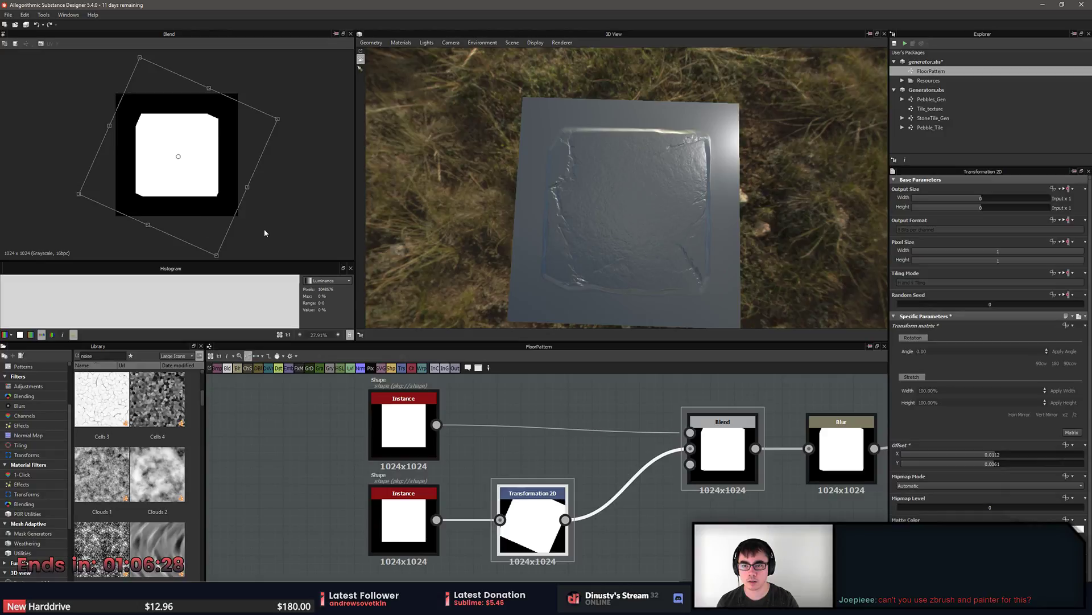
{"action": "mouse_move", "coordinate": [251, 177]}
{"action": "left_mouse_down"}
{"action": "mouse_move", "coordinate": [267, 191]}
{"action": "mouse_move", "coordinate": [220, 190]}
{"action": "mouse_move", "coordinate": [247, 181]}
{"action": "mouse_move", "coordinate": [232, 177]}
{"action": "left_mouse_up"}
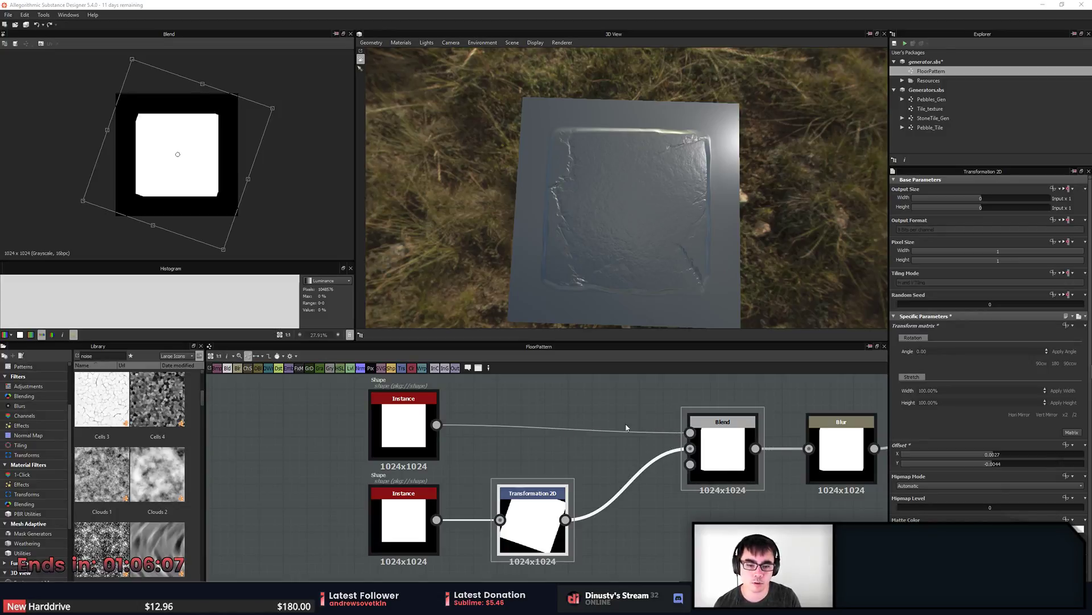
{"action": "left_click", "coordinate": [585, 414]}
Preview the Transformation 2D of the Cells crack pattern and inspect the cracked tile at an angle in 3D.
{"action": "scroll", "coordinate": [388, 451], "scroll_direction": "down", "scroll_amount": 4}
{"action": "middle_click_drag", "start_coordinate": [387, 448], "coordinate": [384, 447]}
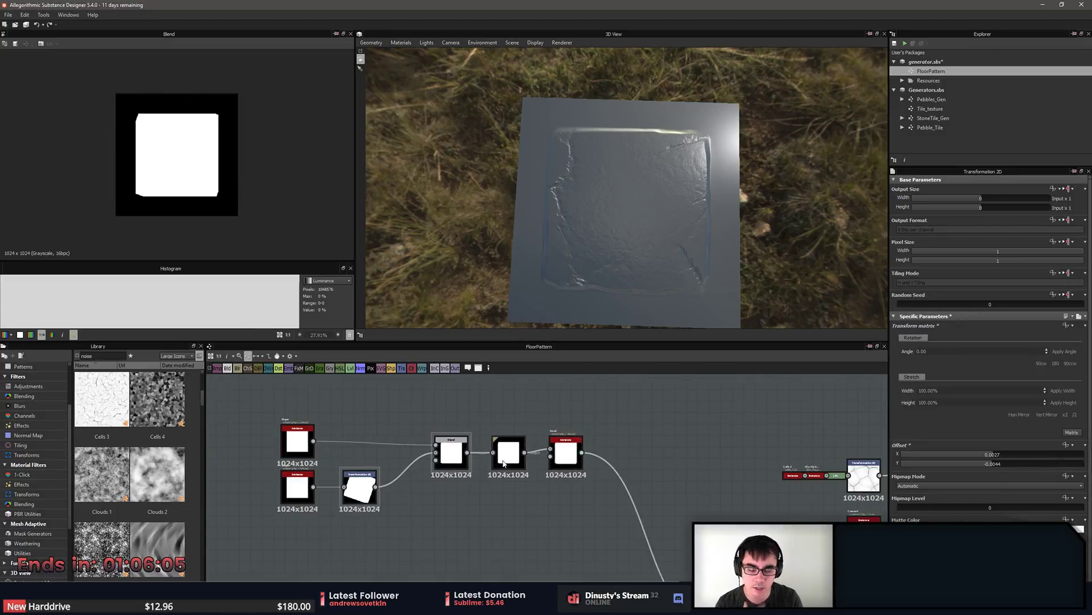
{"action": "middle_click_drag", "start_coordinate": [562, 512], "coordinate": [387, 458]}
{"action": "scroll", "coordinate": [588, 481], "scroll_direction": "down", "scroll_amount": 3}
{"action": "middle_click_drag", "start_coordinate": [603, 489], "coordinate": [514, 497]}
{"action": "scroll", "coordinate": [594, 476], "scroll_direction": "up", "scroll_amount": 2}
{"action": "scroll", "coordinate": [581, 456], "scroll_direction": "up", "scroll_amount": 4}
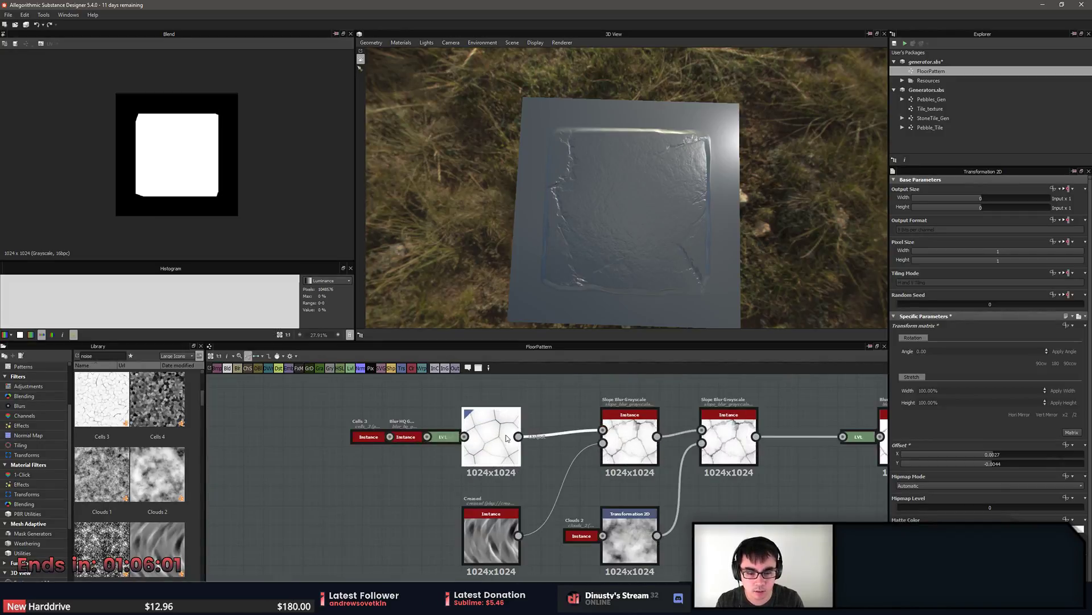
{"action": "double_click", "coordinate": [496, 442]}
{"action": "scroll", "coordinate": [494, 446], "scroll_direction": "down", "scroll_amount": 3}
{"action": "middle_click_drag", "start_coordinate": [316, 471], "coordinate": [748, 507]}
{"action": "left_click", "coordinate": [456, 495]}
{"action": "left_click_drag", "start_coordinate": [581, 185], "coordinate": [620, 189]}
Preview the Base Material's output and examine the tile's edges and cracks in 3D from several angles.
{"action": "middle_click_drag", "start_coordinate": [740, 466], "coordinate": [487, 411]}
{"action": "scroll", "coordinate": [487, 411], "scroll_direction": "down", "scroll_amount": 2}
{"action": "scroll", "coordinate": [612, 436], "scroll_direction": "down", "scroll_amount": 7}
{"action": "scroll", "coordinate": [512, 439], "scroll_direction": "up", "scroll_amount": 2}
{"action": "middle_click_drag", "start_coordinate": [651, 436], "coordinate": [500, 450]}
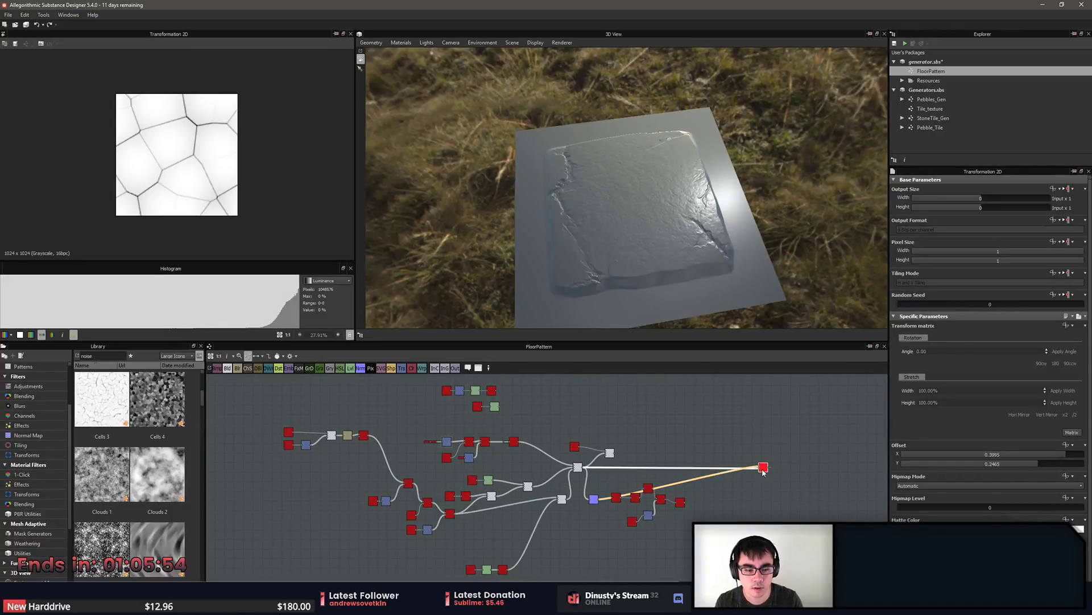
{"action": "double_click", "coordinate": [763, 467]}
{"action": "scroll", "coordinate": [753, 479], "scroll_direction": "up", "scroll_amount": 5}
{"action": "middle_click_drag", "start_coordinate": [737, 504], "coordinate": [786, 477]}
{"action": "middle_click_drag", "start_coordinate": [688, 467], "coordinate": [592, 467]}
{"action": "left_click", "coordinate": [756, 490]}
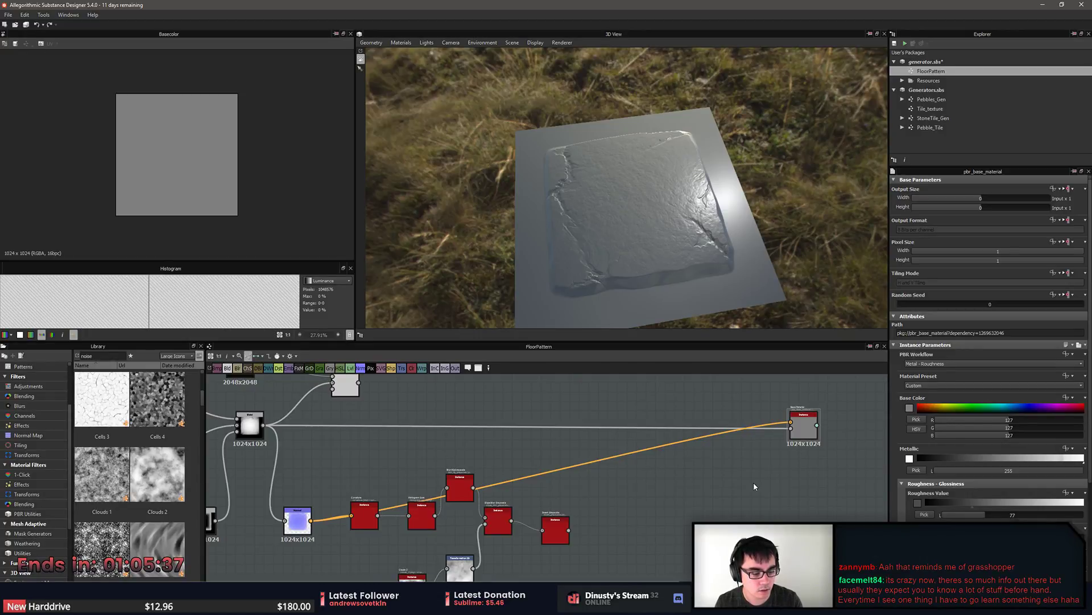
{"action": "left_click_drag", "start_coordinate": [634, 247], "coordinate": [627, 288]}
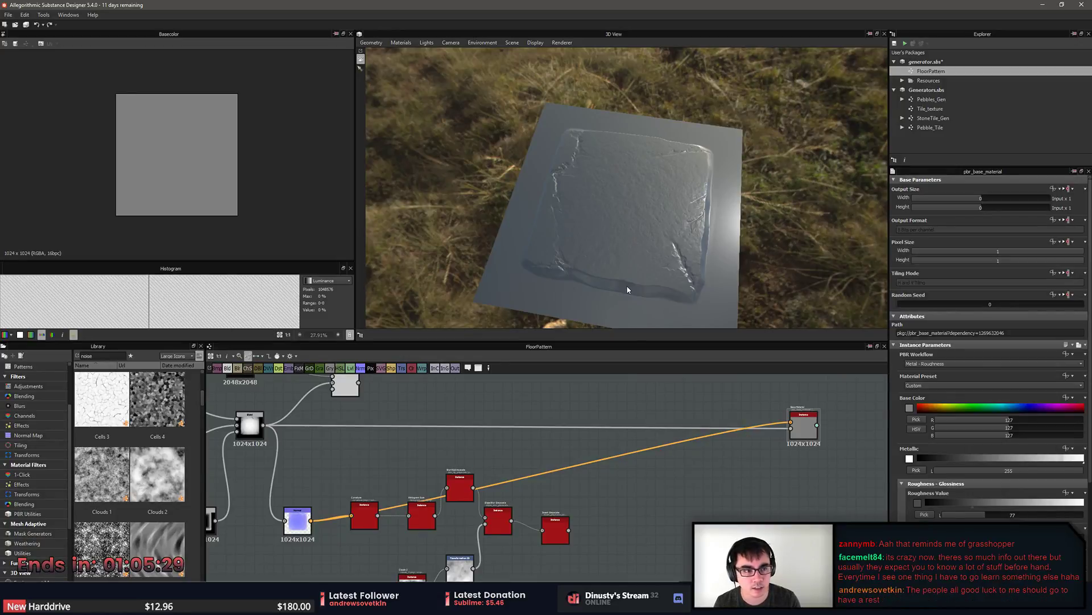
{"action": "left_click_drag", "start_coordinate": [629, 281], "coordinate": [642, 287]}
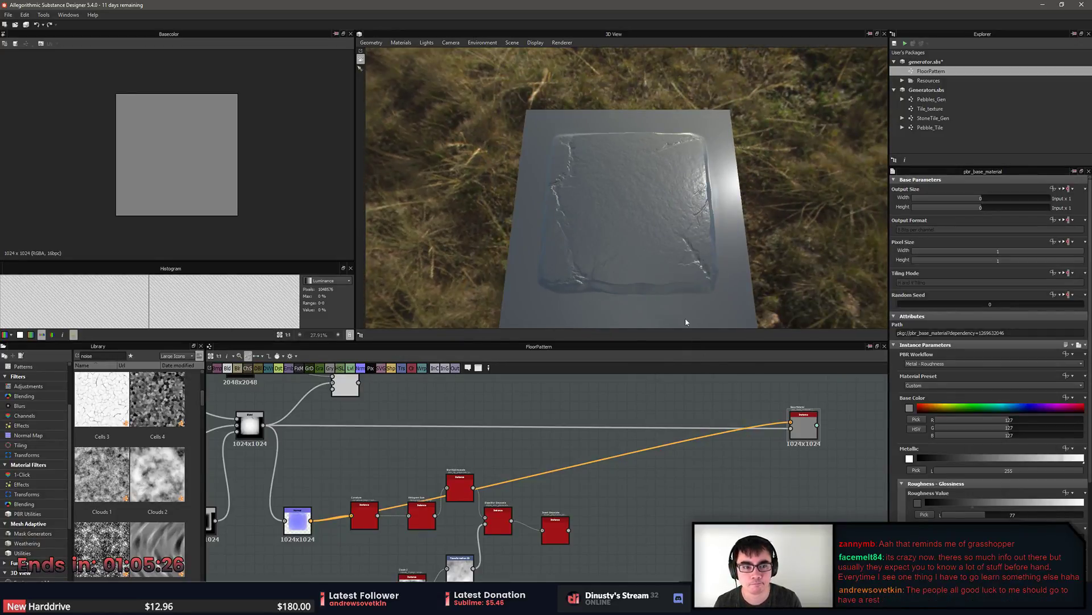
{"action": "left_click_drag", "start_coordinate": [687, 259], "coordinate": [670, 260]}
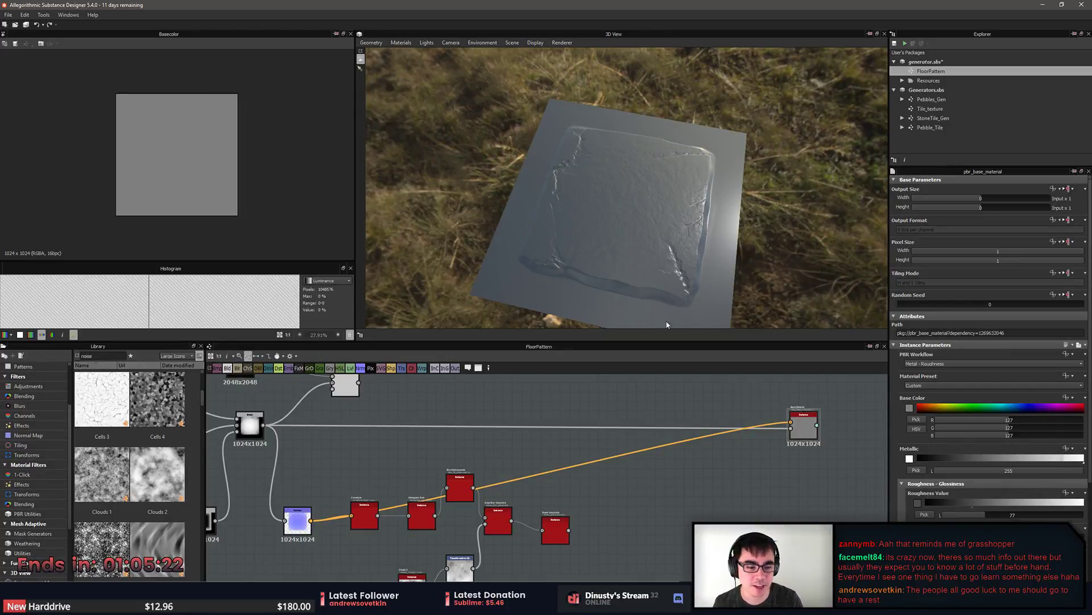
Preview the edge-mask Blend and trace its source nodes back to the tile's shape and bevel chain.
{"action": "scroll", "coordinate": [620, 411], "scroll_direction": "down", "scroll_amount": 5}
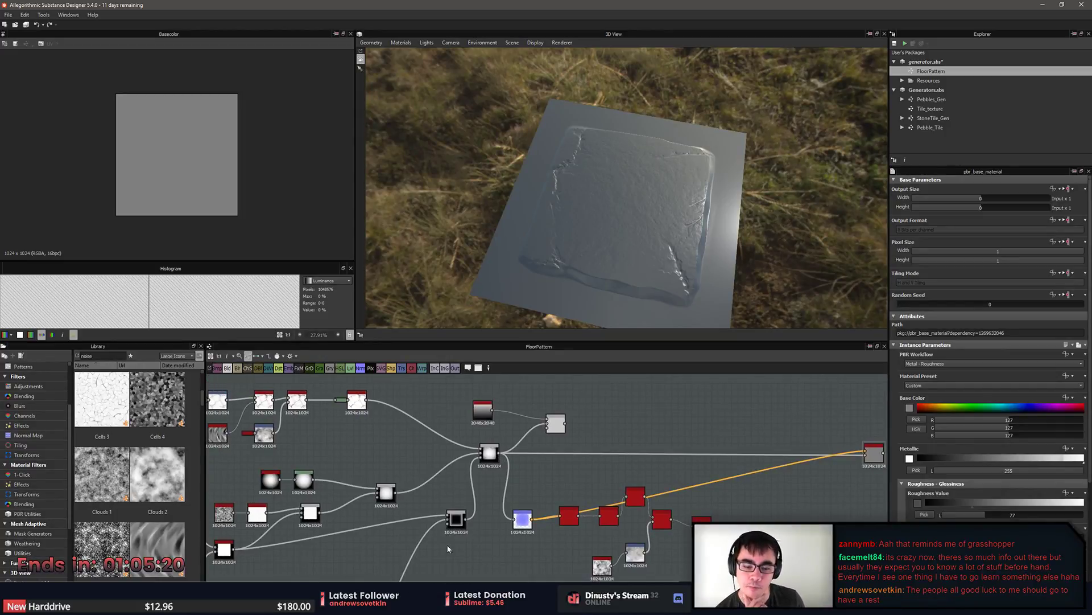
{"action": "left_click", "coordinate": [456, 519]}
{"action": "middle_click_drag", "start_coordinate": [519, 479], "coordinate": [599, 463]}
{"action": "scroll", "coordinate": [532, 473], "scroll_direction": "up", "scroll_amount": 2}
{"action": "middle_click_drag", "start_coordinate": [397, 403], "coordinate": [708, 408]}
{"action": "double_click", "coordinate": [453, 481]}
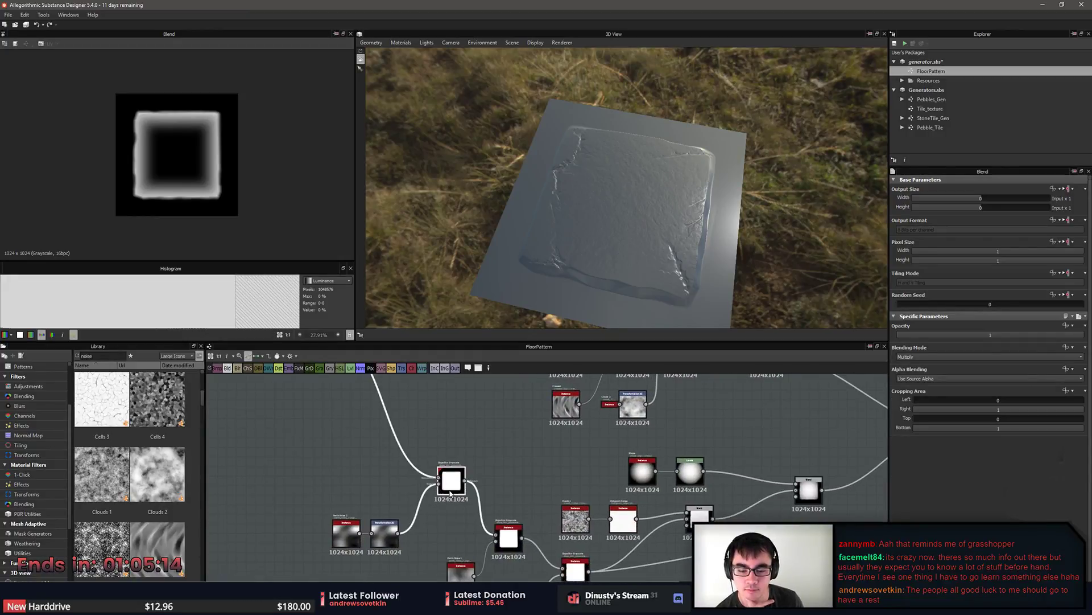
{"action": "middle_click_drag", "start_coordinate": [496, 478], "coordinate": [528, 456]}
{"action": "left_click", "coordinate": [542, 515]}
{"action": "middle_click_drag", "start_coordinate": [564, 506], "coordinate": [620, 490]}
{"action": "scroll", "coordinate": [620, 490], "scroll_direction": "up", "scroll_amount": 1}
{"action": "middle_click_drag", "start_coordinate": [524, 430], "coordinate": [736, 591]}
{"action": "middle_click_drag", "start_coordinate": [622, 457], "coordinate": [634, 480]}
Reduce the Bevel node's Distance to 0.04 and raise its Smoothing to about the middle of its range.
{"action": "left_click", "coordinate": [589, 452]}
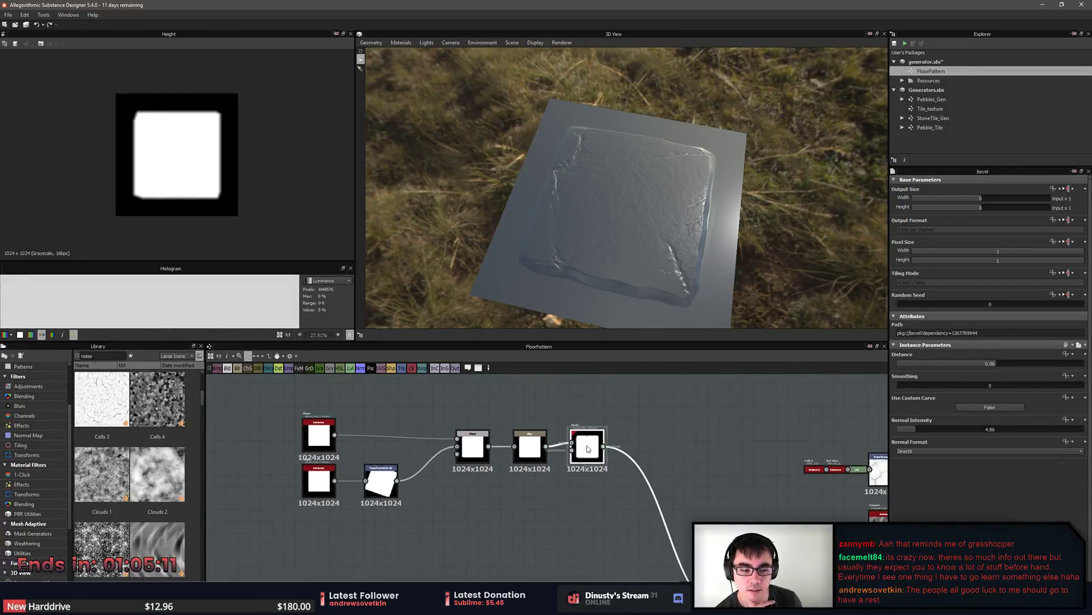
{"action": "scroll", "coordinate": [616, 439], "scroll_direction": "up", "scroll_amount": 5}
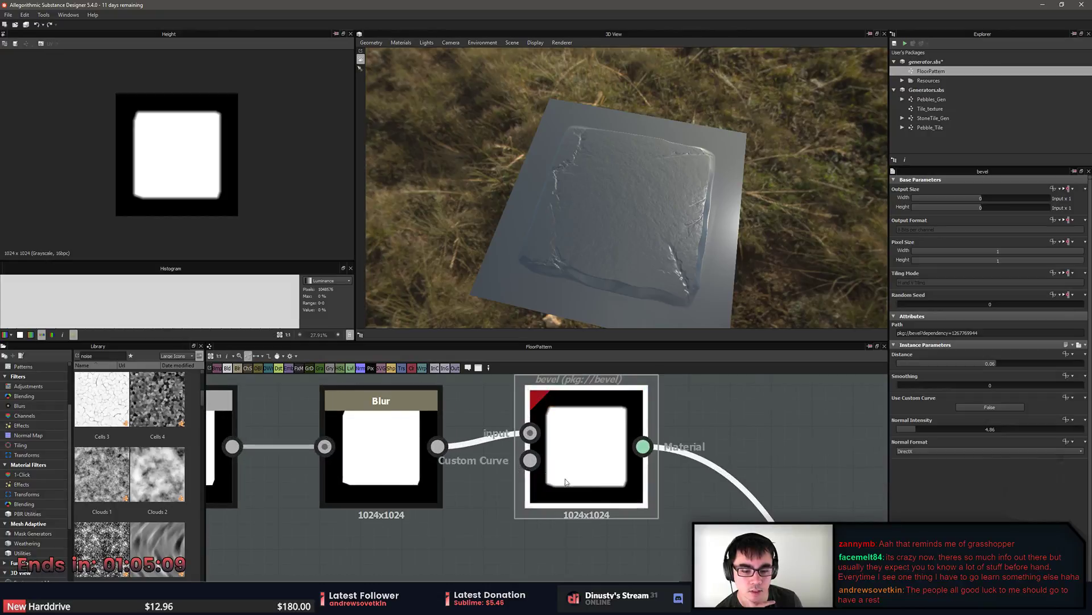
{"action": "mouse_move", "coordinate": [1010, 364]}
{"action": "left_mouse_down"}
{"action": "mouse_move", "coordinate": [1021, 364]}
{"action": "mouse_move", "coordinate": [994, 366]}
{"action": "left_mouse_up"}
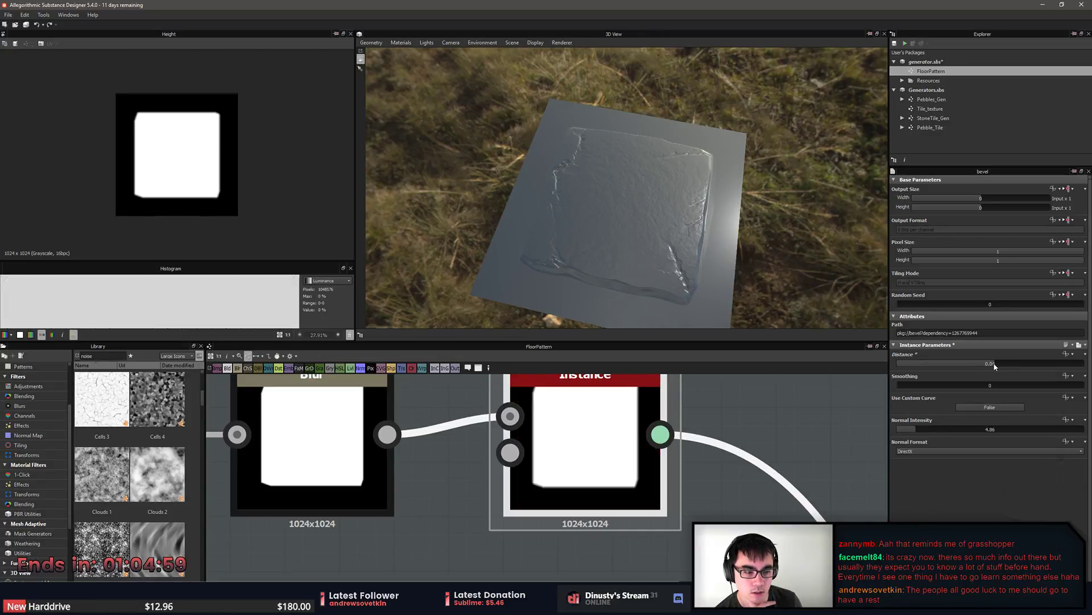
{"action": "left_click_drag", "start_coordinate": [908, 387], "coordinate": [993, 388]}
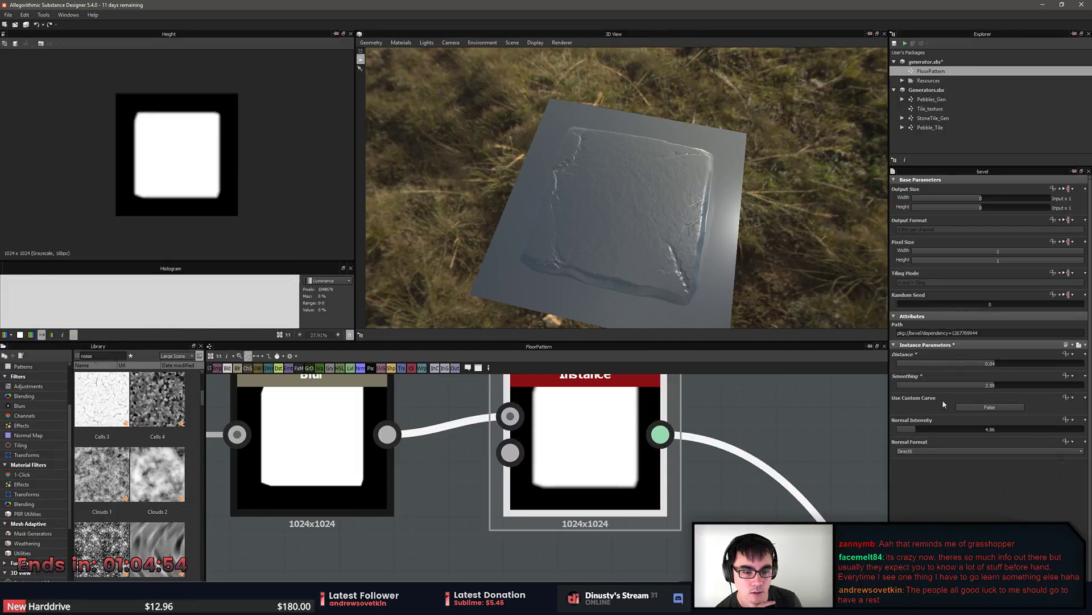
{"action": "scroll", "coordinate": [797, 409], "scroll_direction": "down", "scroll_amount": 3}
{"action": "scroll", "coordinate": [798, 412], "scroll_direction": "up", "scroll_amount": 2}
{"action": "middle_click_drag", "start_coordinate": [797, 412], "coordinate": [741, 443]}
{"action": "middle_click_drag", "start_coordinate": [617, 445], "coordinate": [622, 490]}
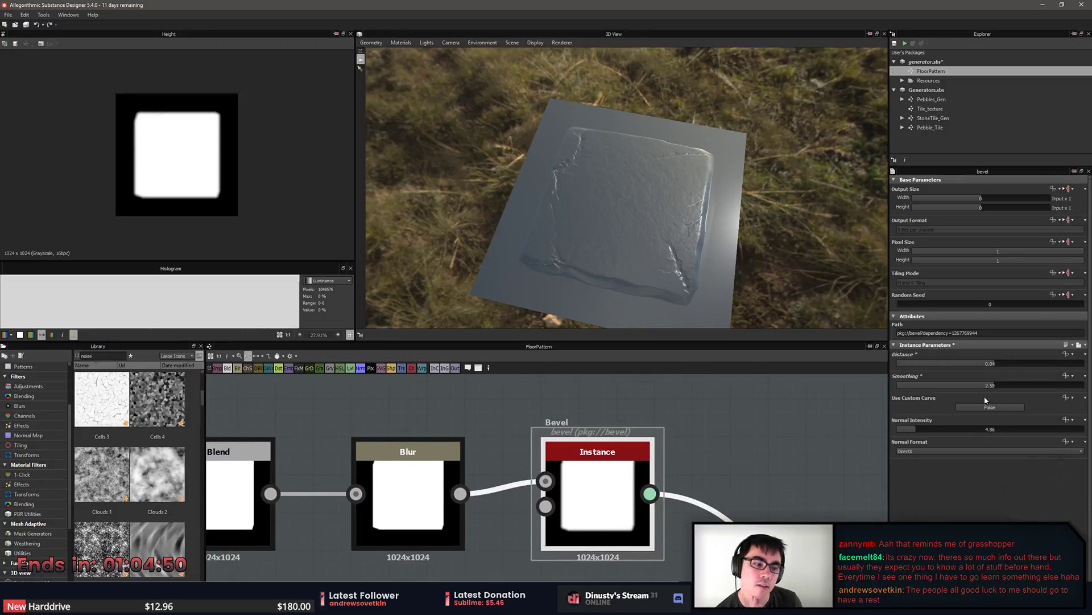
{"action": "scroll", "coordinate": [797, 444], "scroll_direction": "down", "scroll_amount": 5}
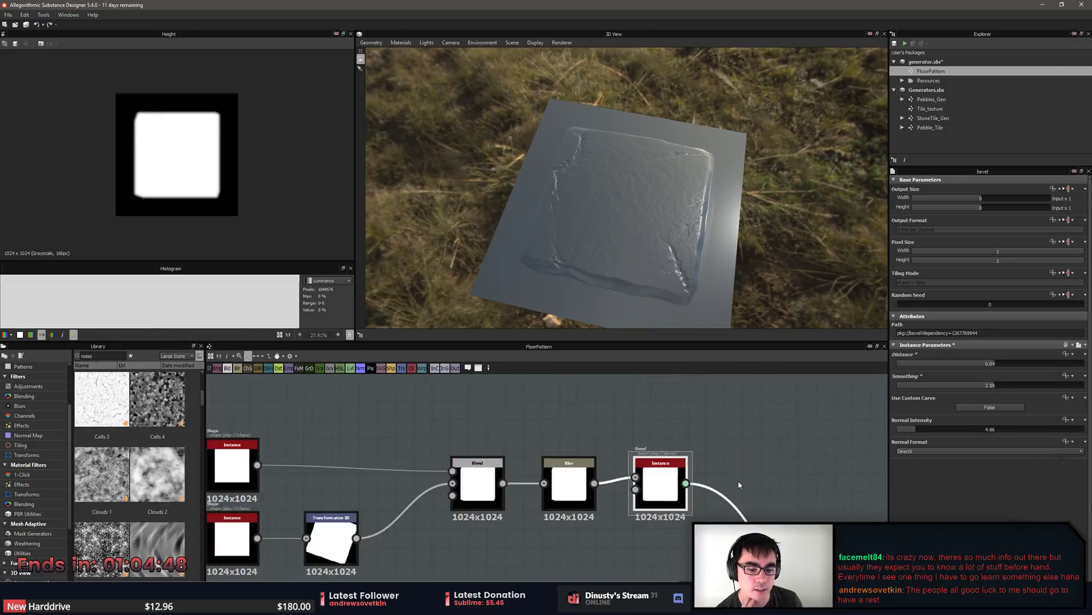
Compare the settings of the tile's Bevel node and the first Slope Blur Grayscale it feeds.
{"action": "scroll", "coordinate": [630, 481], "scroll_direction": "up", "scroll_amount": 4}
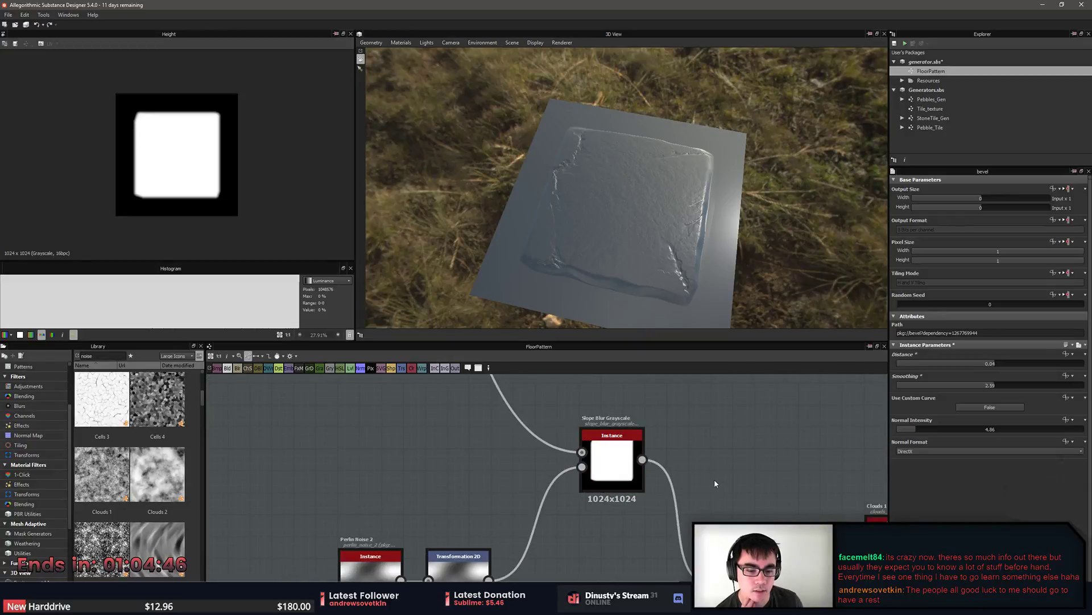
{"action": "left_click", "coordinate": [623, 467]}
{"action": "scroll", "coordinate": [586, 455], "scroll_direction": "down", "scroll_amount": 3}
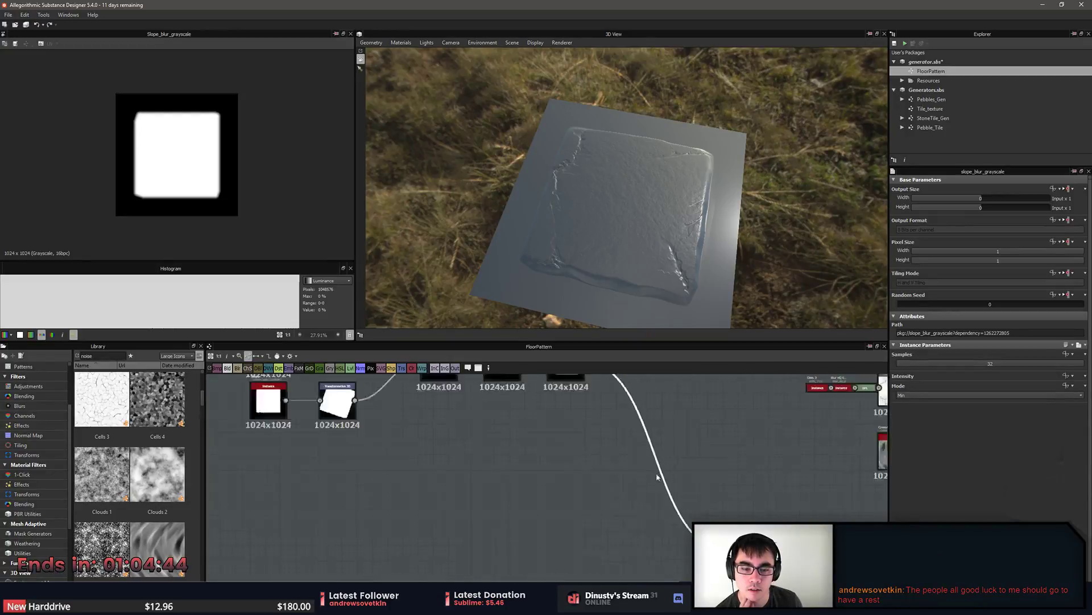
{"action": "left_click", "coordinate": [556, 422]}
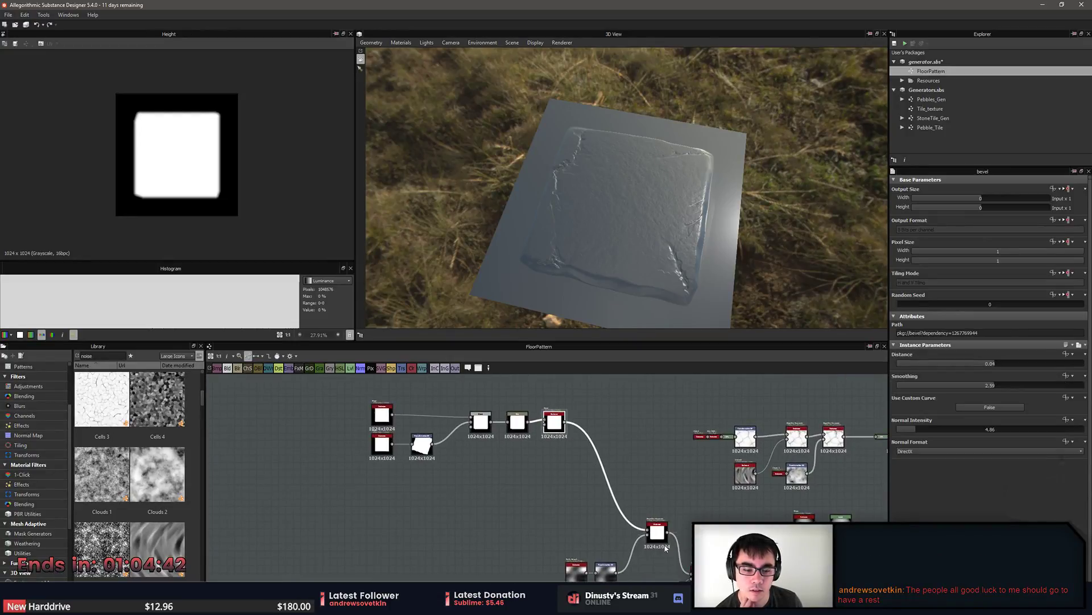
{"action": "left_click", "coordinate": [654, 544]}
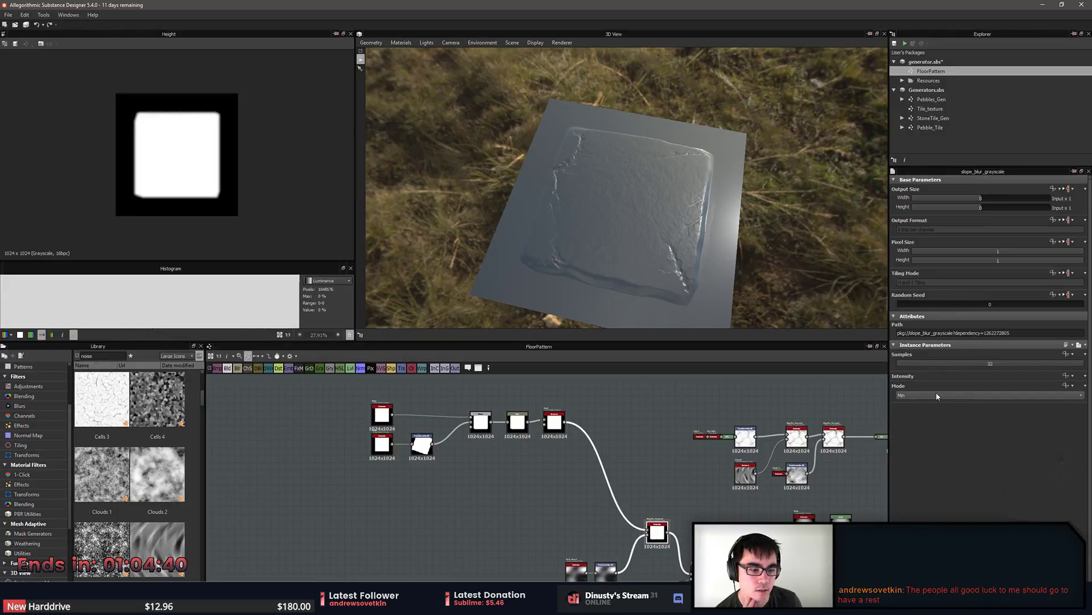
Preview the Transformation 2D of the Perlin noise that drives the first Slope Blur Grayscale.
{"action": "middle_click_drag", "start_coordinate": [684, 476], "coordinate": [650, 410]}
{"action": "scroll", "coordinate": [655, 489], "scroll_direction": "up", "scroll_amount": 4}
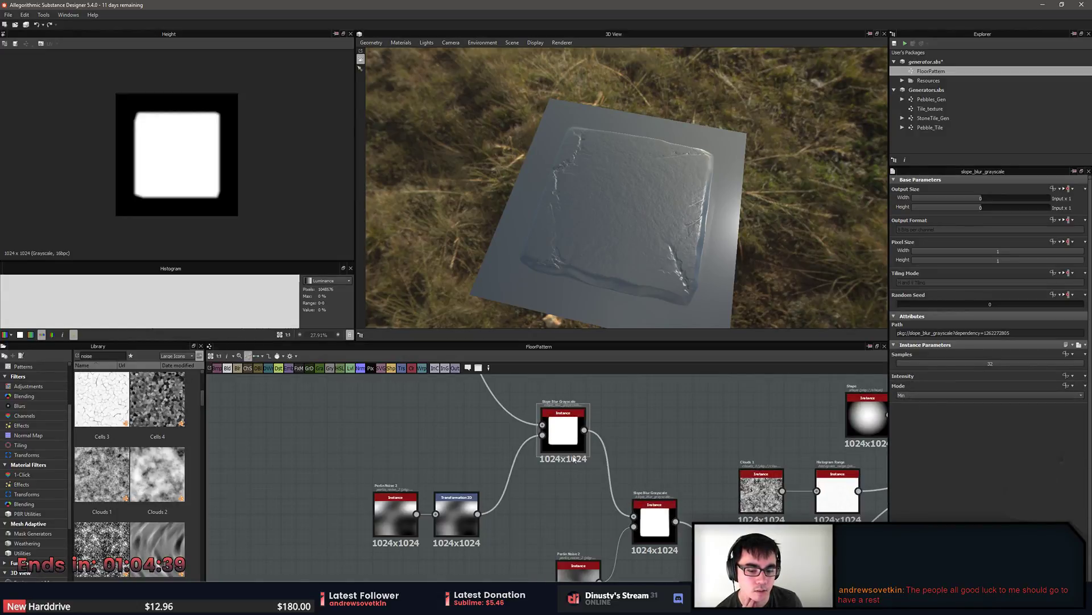
{"action": "left_click", "coordinate": [450, 524]}
{"action": "double_click", "coordinate": [459, 521]}
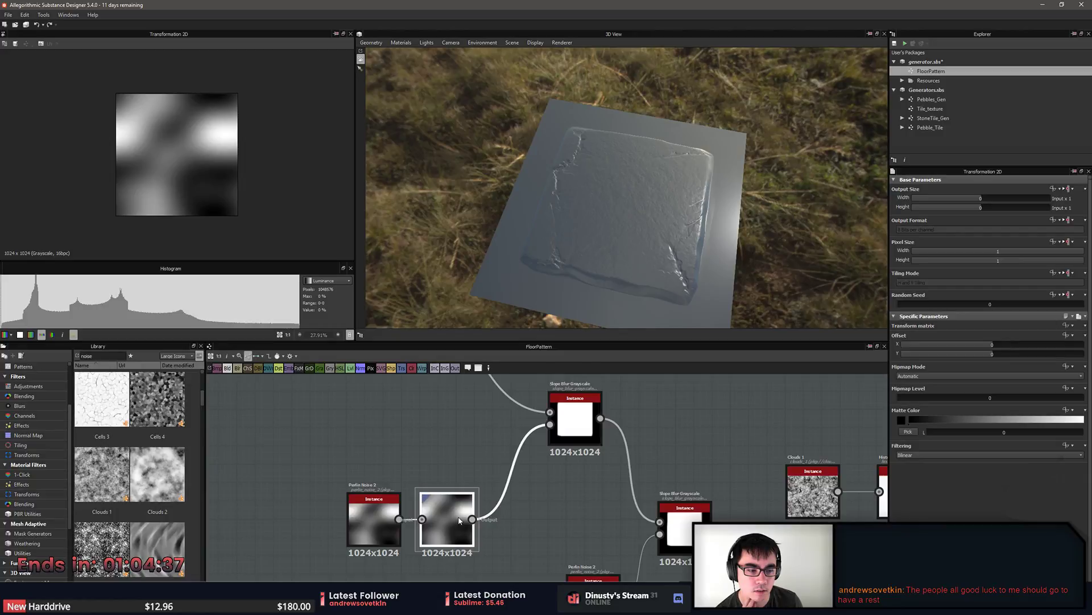
{"action": "middle_click_drag", "start_coordinate": [556, 524], "coordinate": [581, 522]}
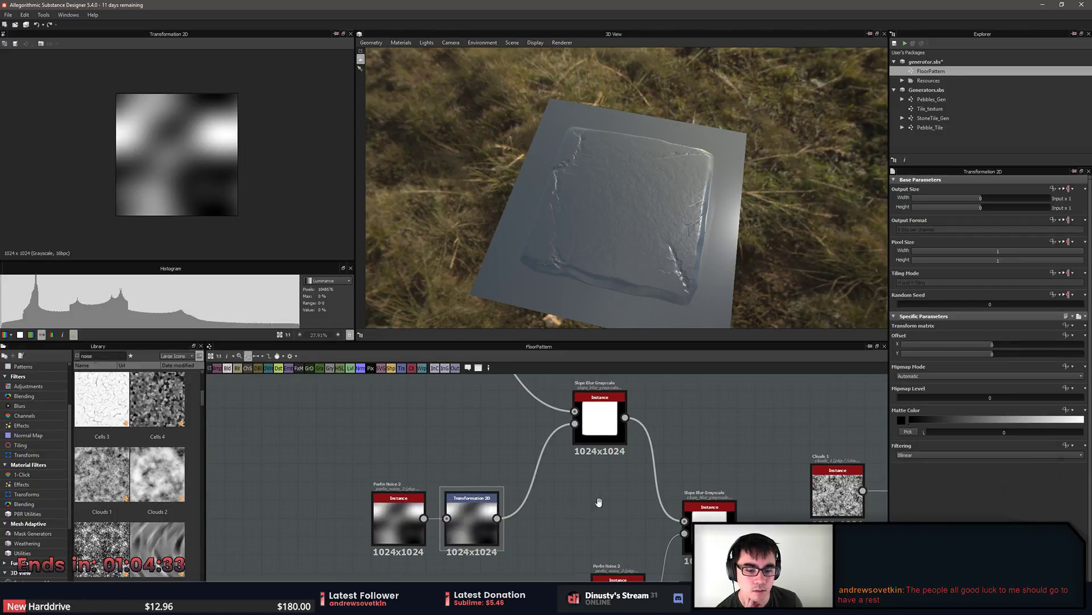
{"action": "scroll", "coordinate": [527, 511], "scroll_direction": "down", "scroll_amount": 2}
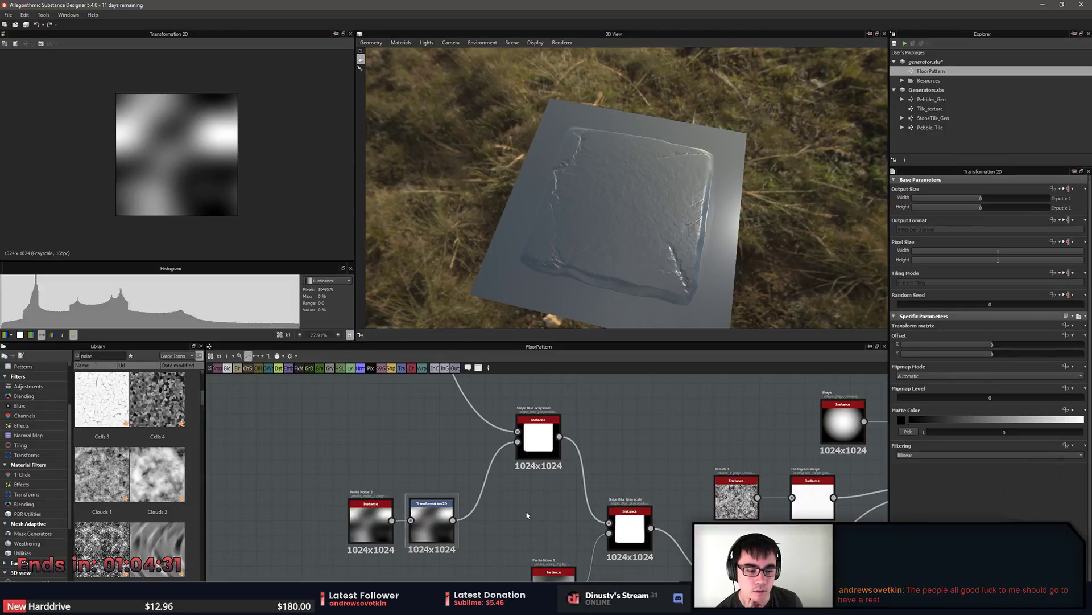
Trace the slope-blurred tile shape through the Clouds 1, Histogram Range and Blend nodes that follow it.
{"action": "left_click", "coordinate": [526, 511]}
{"action": "middle_click_drag", "start_coordinate": [660, 440], "coordinate": [529, 447]}
{"action": "scroll", "coordinate": [535, 447], "scroll_direction": "down", "scroll_amount": 4}
{"action": "middle_click_drag", "start_coordinate": [597, 456], "coordinate": [582, 535]}
{"action": "scroll", "coordinate": [677, 467], "scroll_direction": "up", "scroll_amount": 2}
{"action": "middle_click_drag", "start_coordinate": [682, 467], "coordinate": [590, 397]}
{"action": "scroll", "coordinate": [520, 523], "scroll_direction": "up", "scroll_amount": 2}
{"action": "middle_click_drag", "start_coordinate": [520, 524], "coordinate": [603, 448]}
{"action": "scroll", "coordinate": [603, 447], "scroll_direction": "up", "scroll_amount": 1}
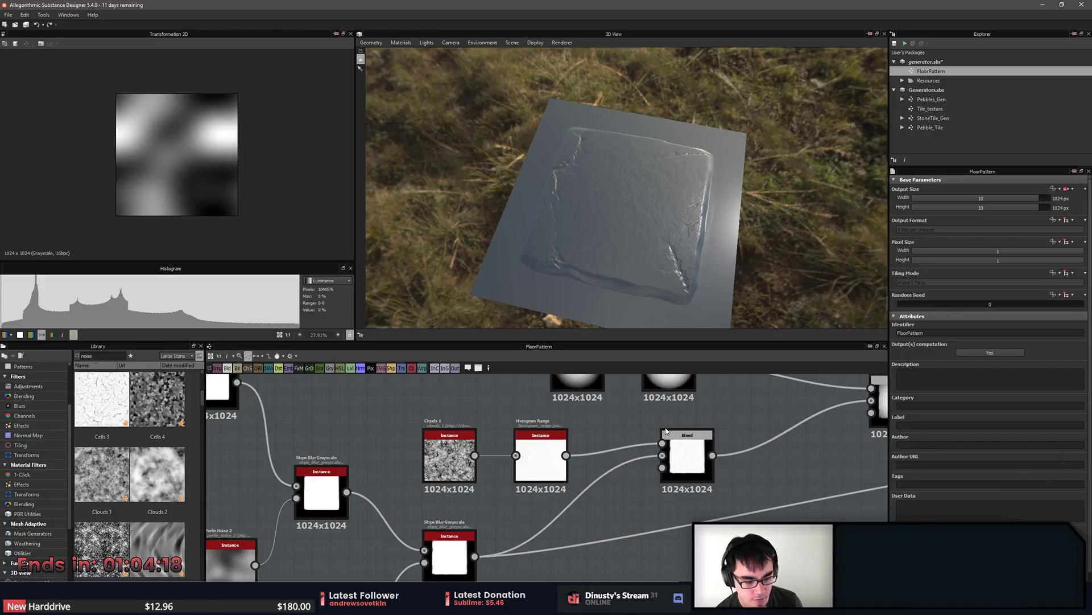
{"action": "middle_click_drag", "start_coordinate": [710, 448], "coordinate": [690, 445]}
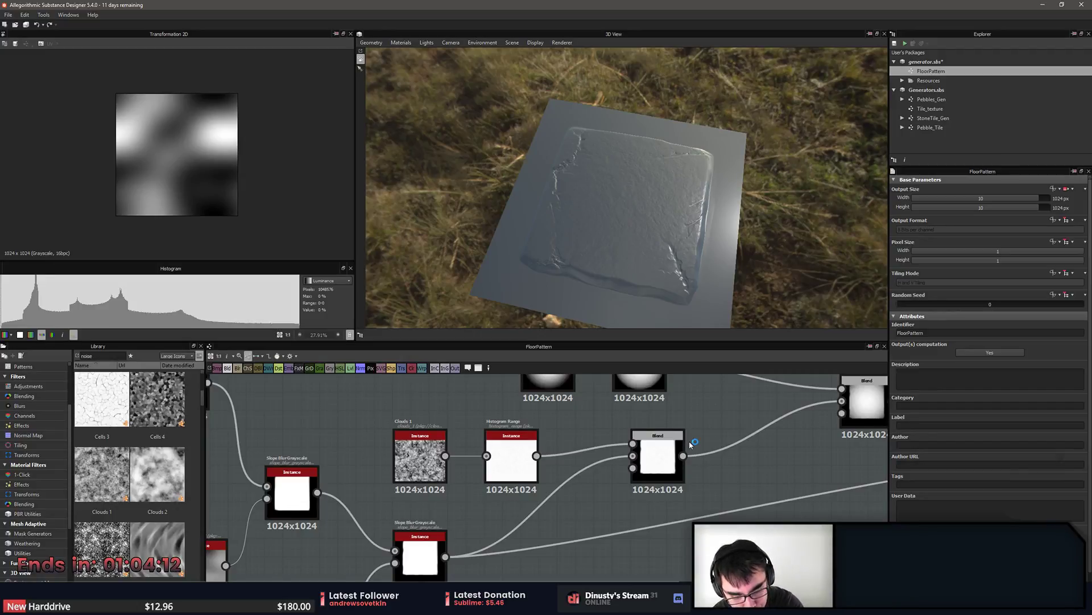
{"action": "scroll", "coordinate": [569, 449], "scroll_direction": "down", "scroll_amount": 5}
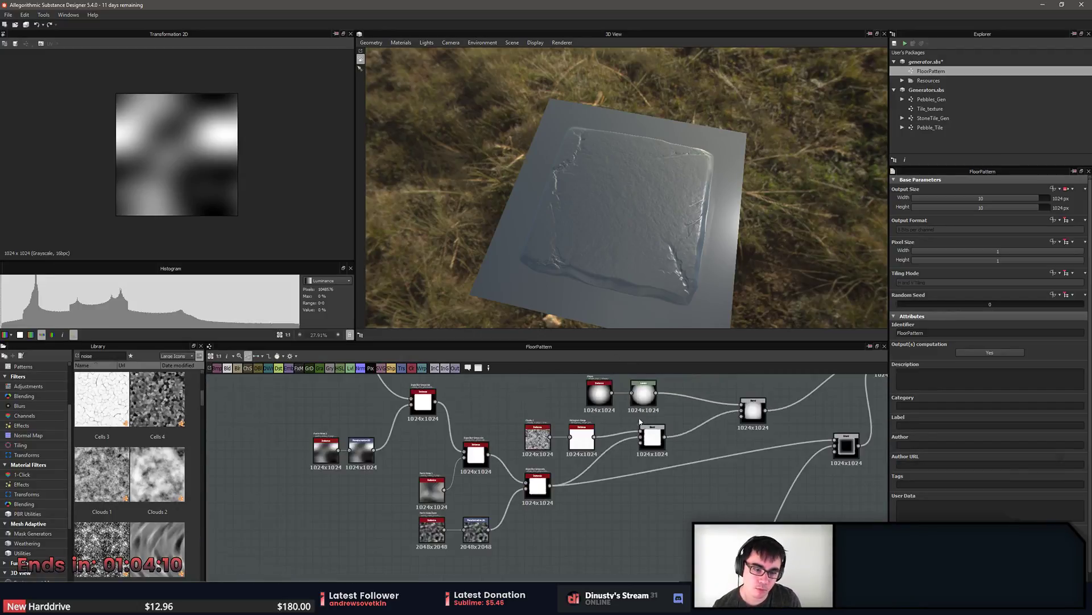
Delete the Base Material node fed by the final height Blend and the Normal node.
{"action": "middle_click_drag", "start_coordinate": [454, 417], "coordinate": [723, 435]}
{"action": "scroll", "coordinate": [515, 466], "scroll_direction": "down", "scroll_amount": 2}
{"action": "scroll", "coordinate": [515, 466], "scroll_direction": "down", "scroll_amount": 5}
{"action": "middle_click_drag", "start_coordinate": [660, 455], "coordinate": [574, 489]}
{"action": "scroll", "coordinate": [575, 488], "scroll_direction": "up", "scroll_amount": 2}
{"action": "scroll", "coordinate": [576, 488], "scroll_direction": "down", "scroll_amount": 2}
{"action": "left_click_drag", "start_coordinate": [331, 393], "coordinate": [680, 579]}
{"action": "mouse_move", "coordinate": [693, 510]}
{"action": "middle_mouse_down"}
{"action": "mouse_move", "coordinate": [721, 496]}
{"action": "mouse_move", "coordinate": [702, 515]}
{"action": "middle_mouse_up"}
{"action": "scroll", "coordinate": [722, 496], "scroll_direction": "up", "scroll_amount": 5}
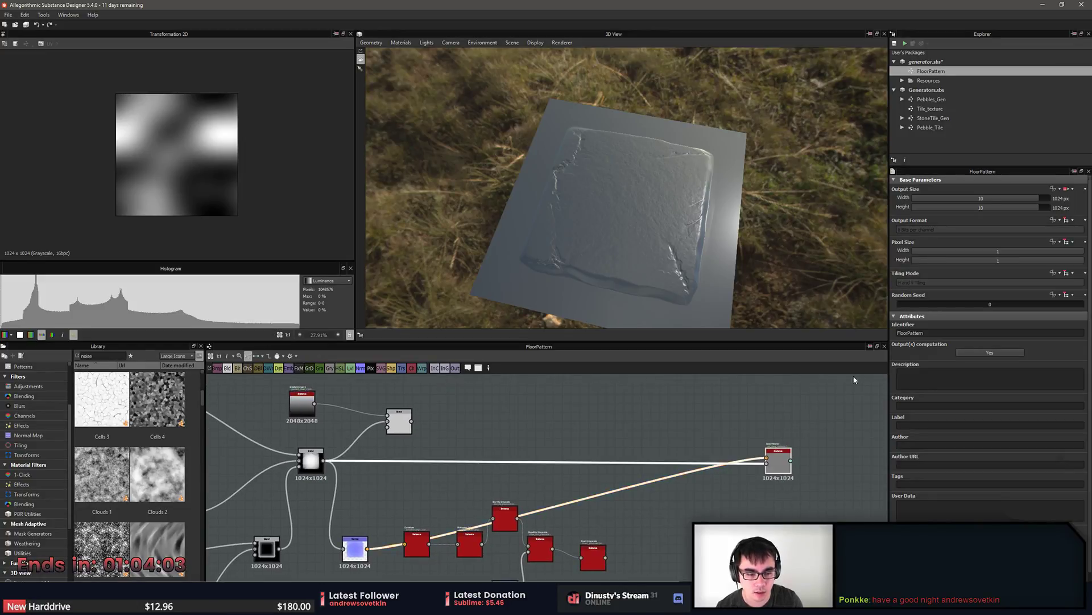
{"action": "middle_click_drag", "start_coordinate": [653, 471], "coordinate": [699, 437]}
{"action": "scroll", "coordinate": [566, 472], "scroll_direction": "up", "scroll_amount": 3}
{"action": "middle_click_drag", "start_coordinate": [566, 472], "coordinate": [450, 458]}
{"action": "scroll", "coordinate": [449, 458], "scroll_direction": "up", "scroll_amount": 1}
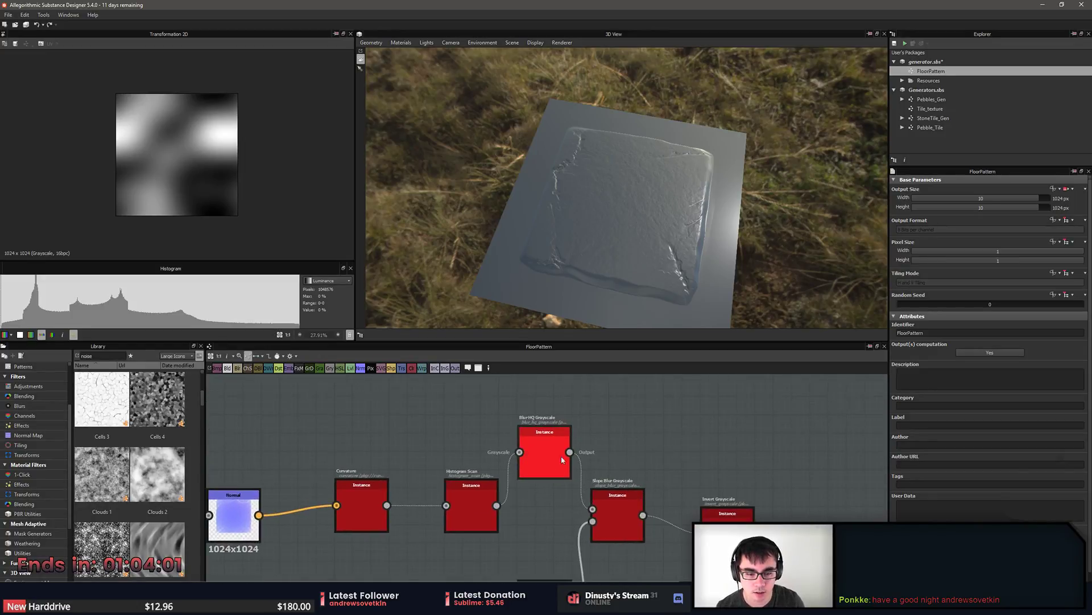
Preview the Invert Grayscale node ending the curvature chain and check the Transformation 2D feeding its slope blur.
{"action": "double_click", "coordinate": [727, 512]}
{"action": "middle_click_drag", "start_coordinate": [694, 466], "coordinate": [690, 448]}
{"action": "scroll", "coordinate": [633, 539], "scroll_direction": "down", "scroll_amount": 3}
{"action": "left_click", "coordinate": [595, 526]}
{"action": "middle_click_drag", "start_coordinate": [522, 457], "coordinate": [555, 493]}
{"action": "scroll", "coordinate": [555, 493], "scroll_direction": "down", "scroll_amount": 3}
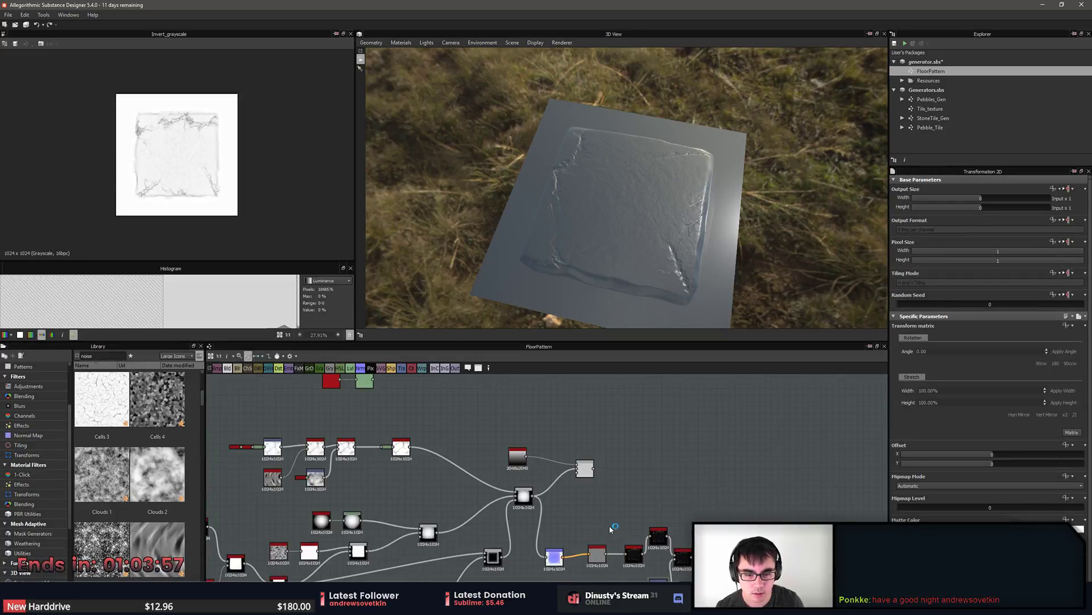
Rename the FloorPattern graph as TileGenerator.
{"action": "right_click", "coordinate": [939, 72]}
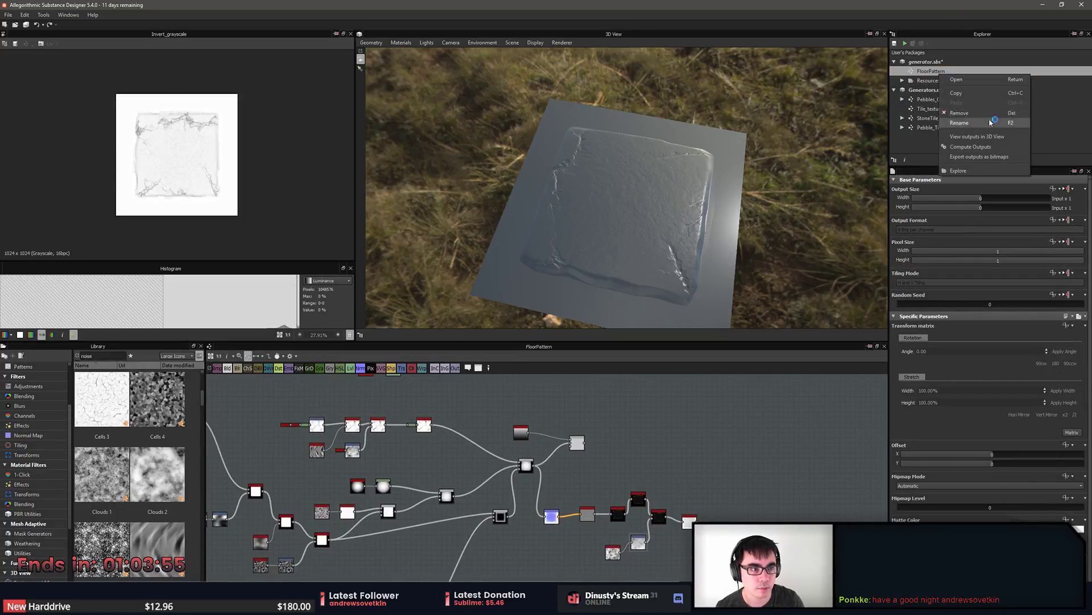
{"action": "left_click", "coordinate": [983, 123]}
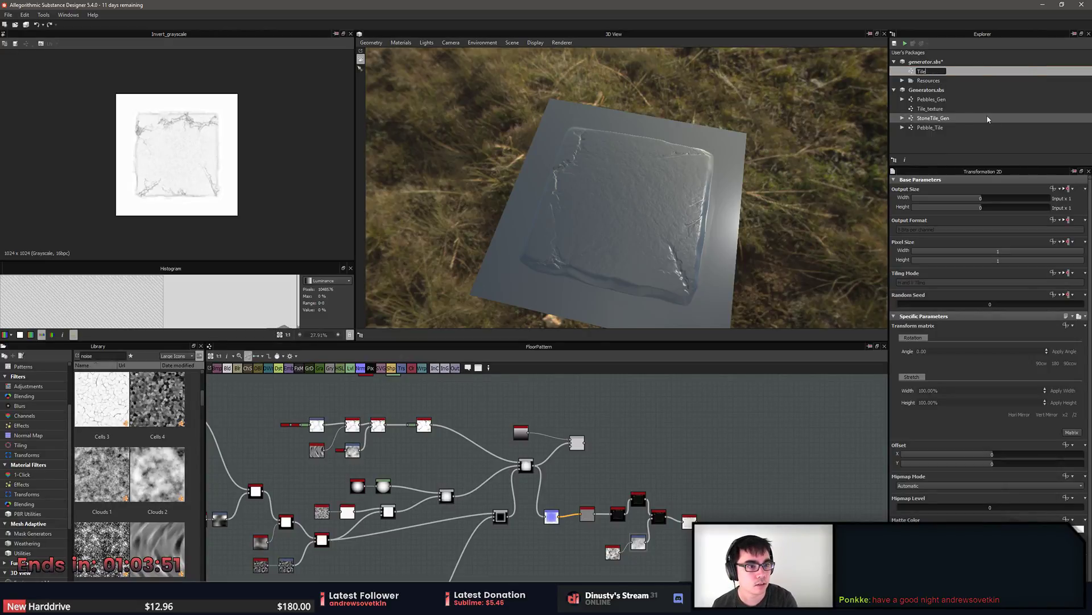
{"action": "type", "text": "TileGeneratorf"}
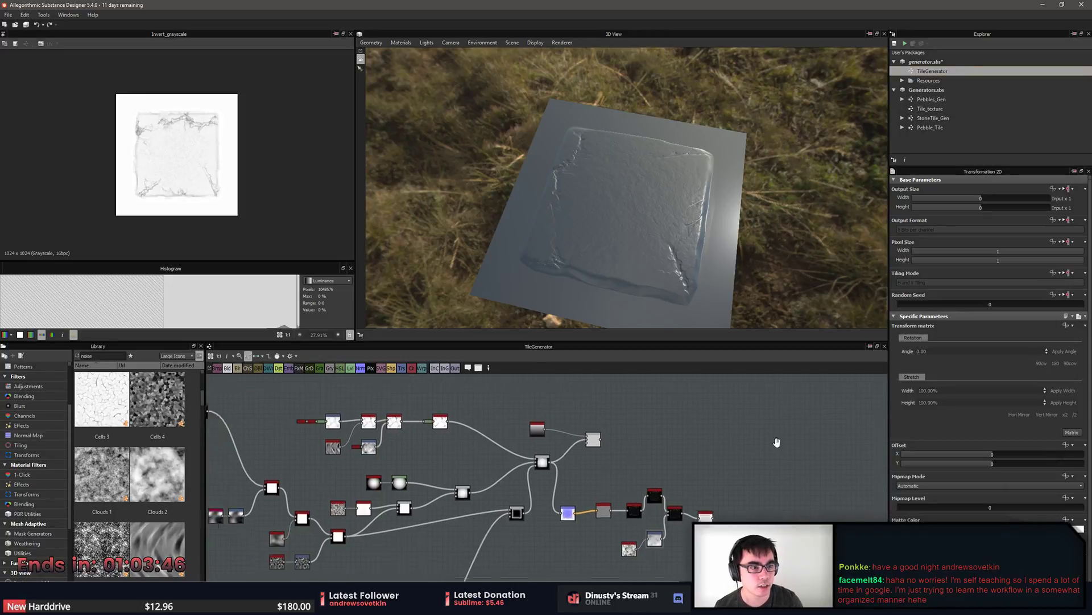
{"action": "middle_click_drag", "start_coordinate": [776, 460], "coordinate": [721, 451]}
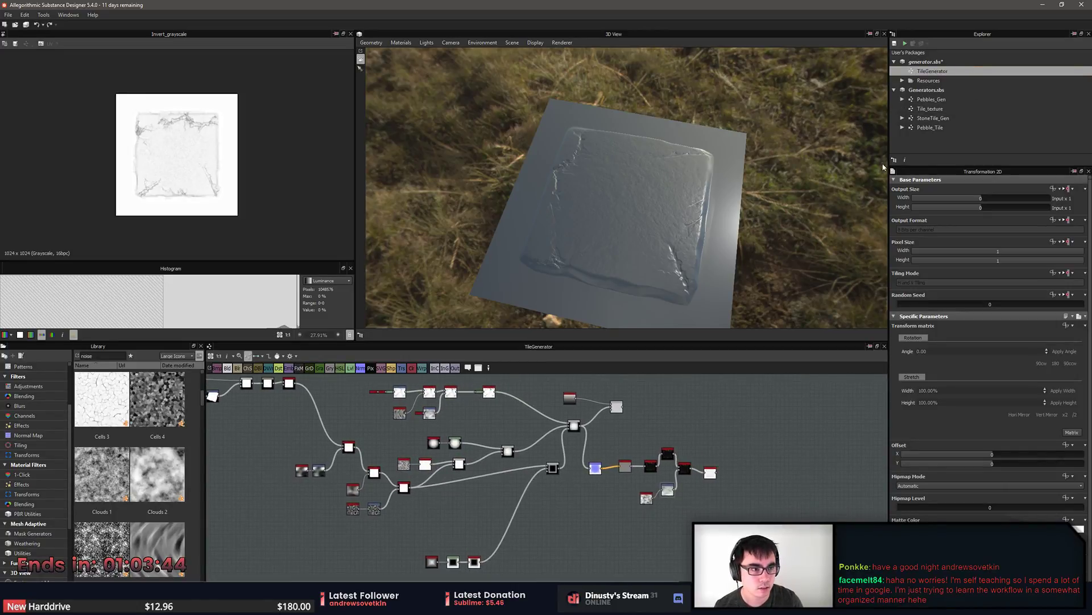
Open the StoneTile_Gen graph of the Generators package and examine its shape and bevel nodes.
{"action": "left_click", "coordinate": [950, 103]}
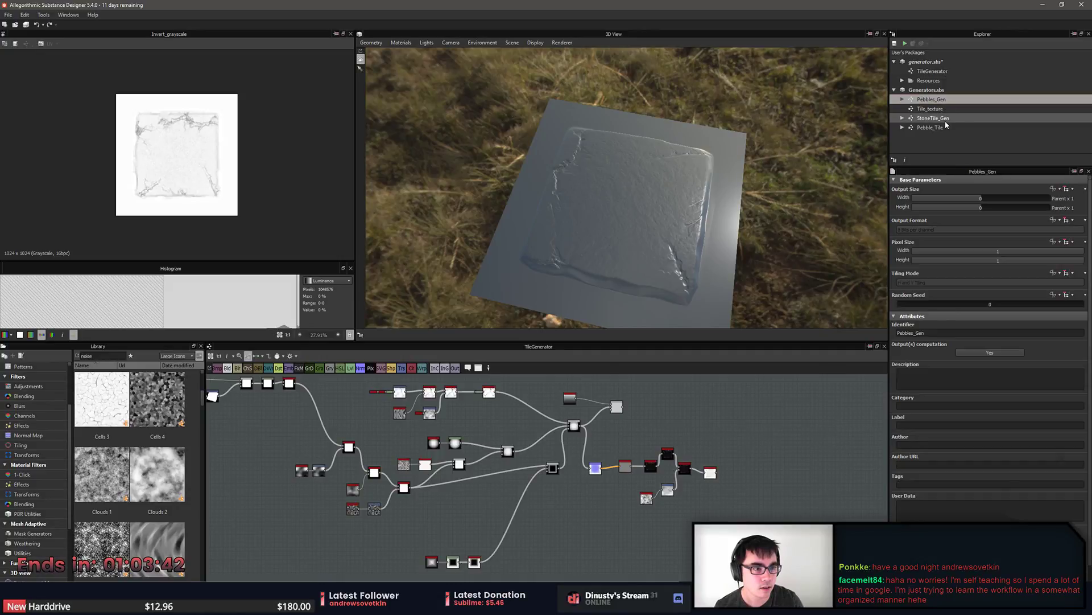
{"action": "left_click", "coordinate": [939, 128]}
{"action": "double_click", "coordinate": [940, 119]}
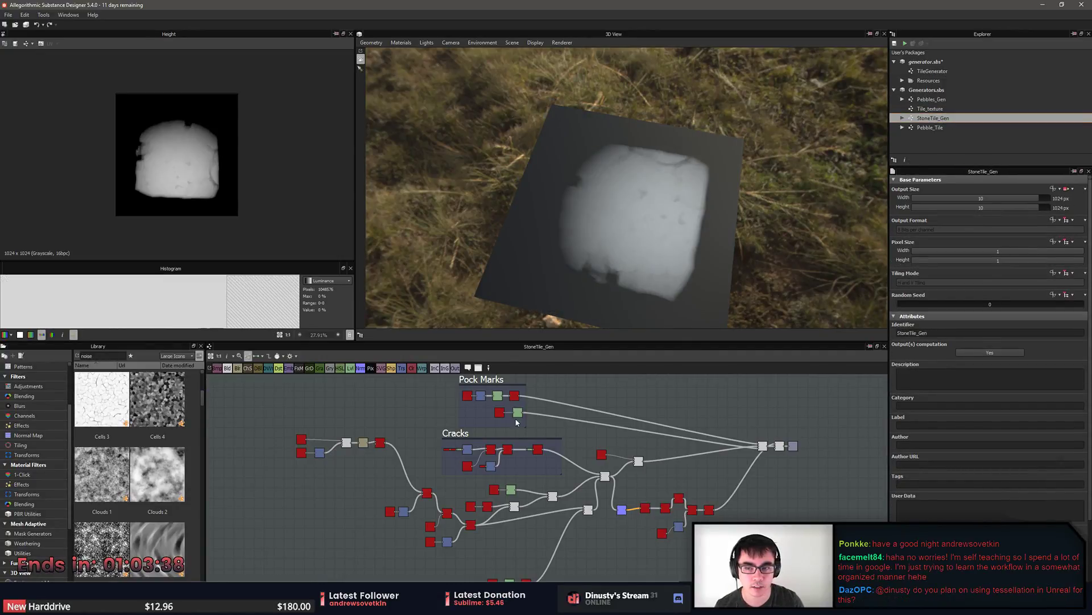
{"action": "scroll", "coordinate": [370, 467], "scroll_direction": "up", "scroll_amount": 5}
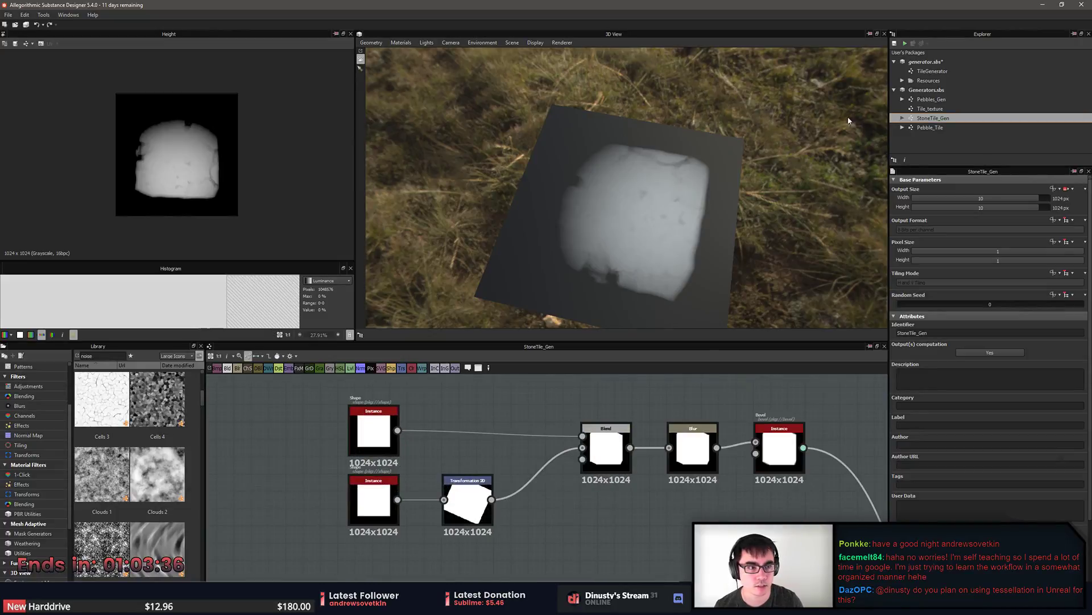
Open the Tile_texture graph and inspect its stone tiles at a low angle in 3D.
{"action": "double_click", "coordinate": [931, 109]}
{"action": "middle_click_drag", "start_coordinate": [785, 435], "coordinate": [730, 419]}
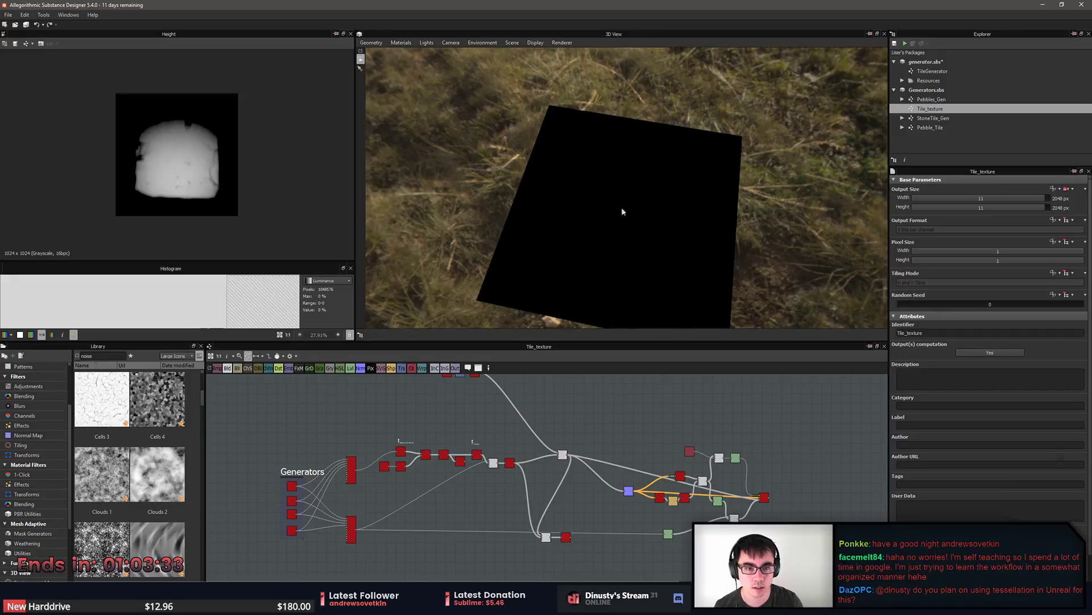
{"action": "left_click_drag", "start_coordinate": [619, 247], "coordinate": [645, 205]}
Set the default 3D material's height Scale to 0.592 and inspect the paving from above.
{"action": "left_click", "coordinate": [422, 44]}
{"action": "mouse_move", "coordinate": [396, 46]}
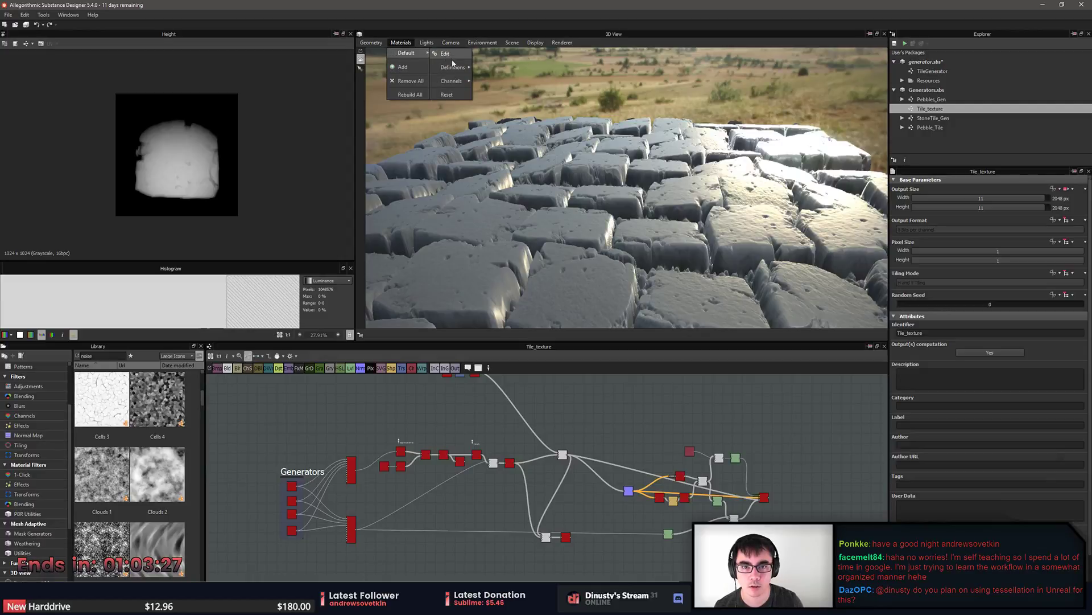
{"action": "left_click", "coordinate": [449, 55]}
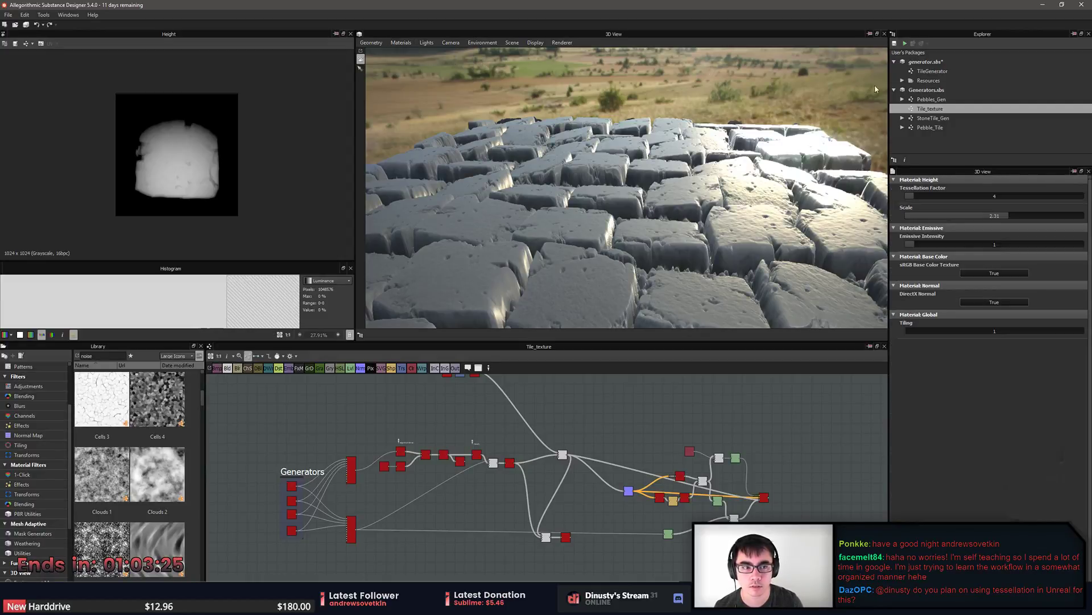
{"action": "left_click_drag", "start_coordinate": [1019, 218], "coordinate": [932, 220]}
{"action": "left_click_drag", "start_coordinate": [709, 171], "coordinate": [707, 244]}
{"action": "scroll", "coordinate": [685, 230], "scroll_direction": "up", "scroll_amount": 3}
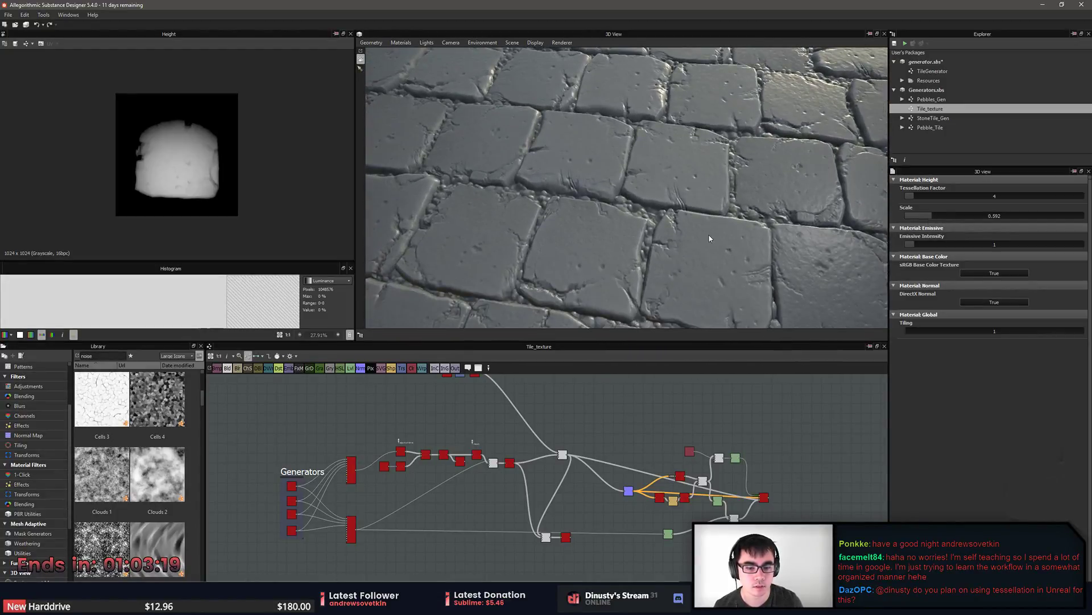
Preview the Curvature Smooth node and the Sharpen node behind it to compare their detail.
{"action": "scroll", "coordinate": [586, 454], "scroll_direction": "up", "scroll_amount": 5}
{"action": "left_click", "coordinate": [515, 453]}
{"action": "scroll", "coordinate": [549, 456], "scroll_direction": "up", "scroll_amount": 4}
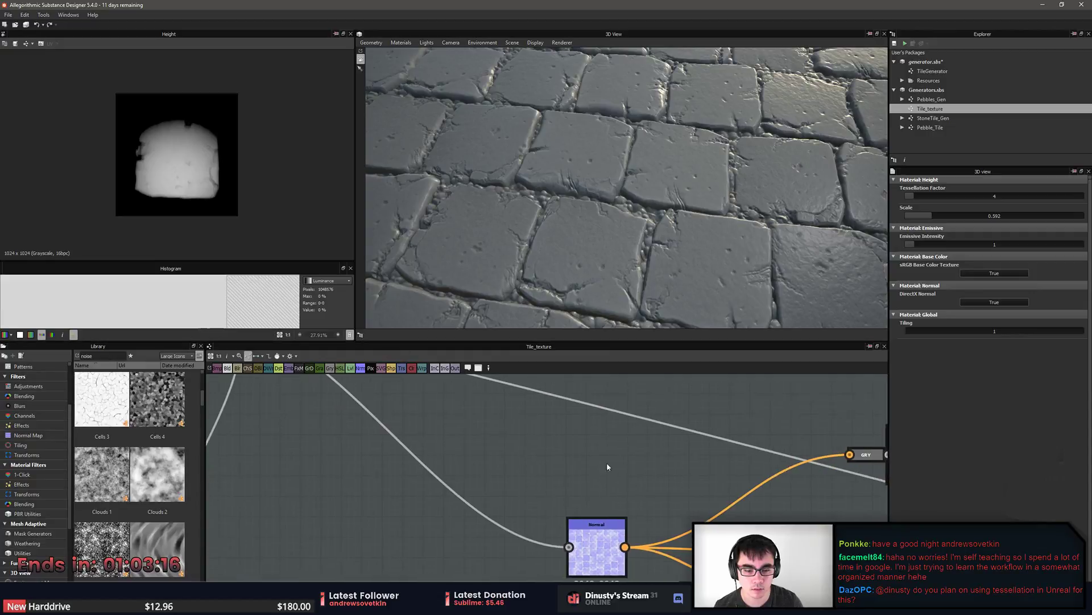
{"action": "middle_click_drag", "start_coordinate": [693, 471], "coordinate": [562, 499]}
{"action": "double_click", "coordinate": [583, 549]}
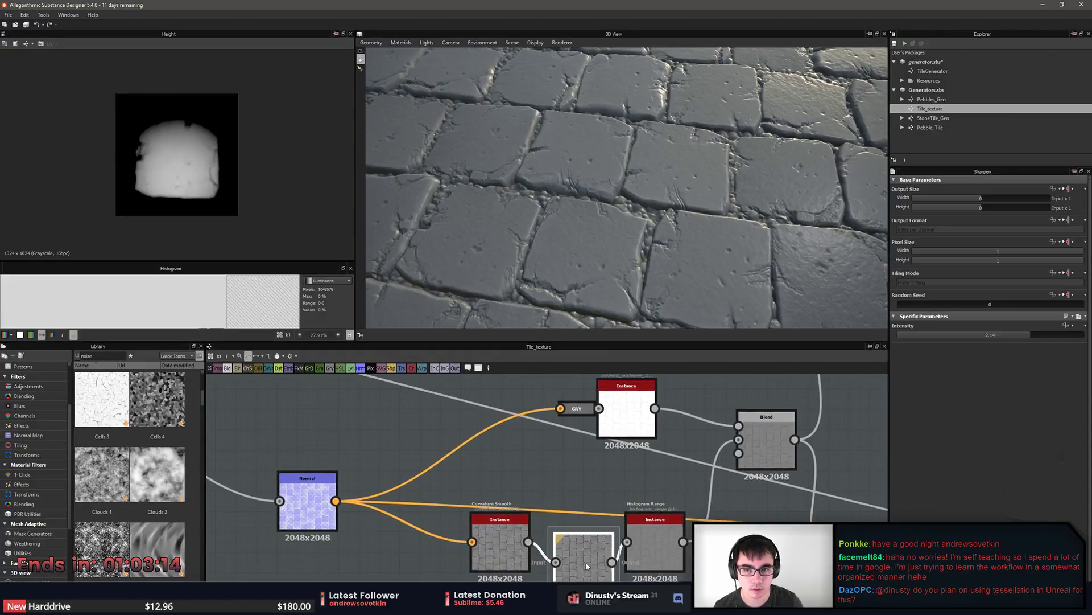
{"action": "double_click", "coordinate": [514, 541]}
{"action": "middle_click_drag", "start_coordinate": [579, 530], "coordinate": [544, 497]}
{"action": "scroll", "coordinate": [571, 537], "scroll_direction": "up", "scroll_amount": 2}
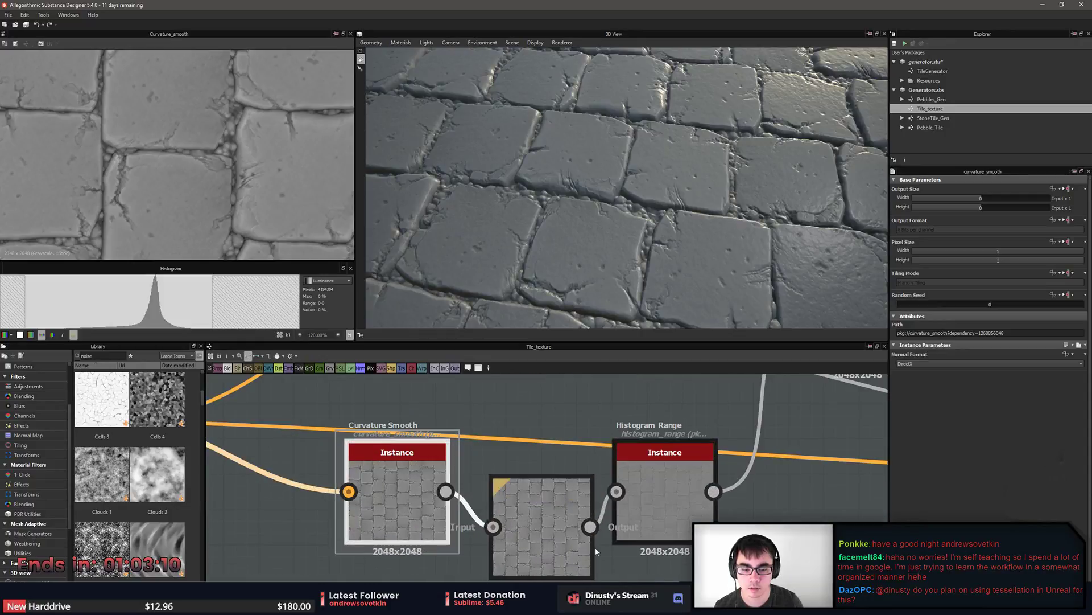
{"action": "double_click", "coordinate": [546, 549]}
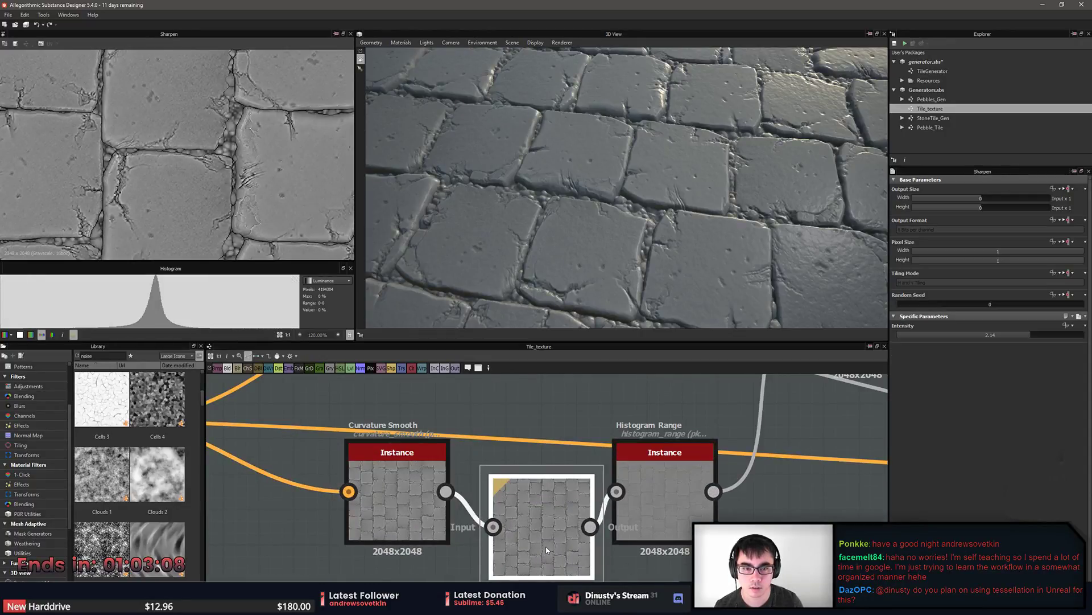
Connect Curvature Smooth directly to Histogram Range, delete the Sharpen node and preview both remaining nodes.
{"action": "left_click_drag", "start_coordinate": [446, 491], "coordinate": [616, 492]}
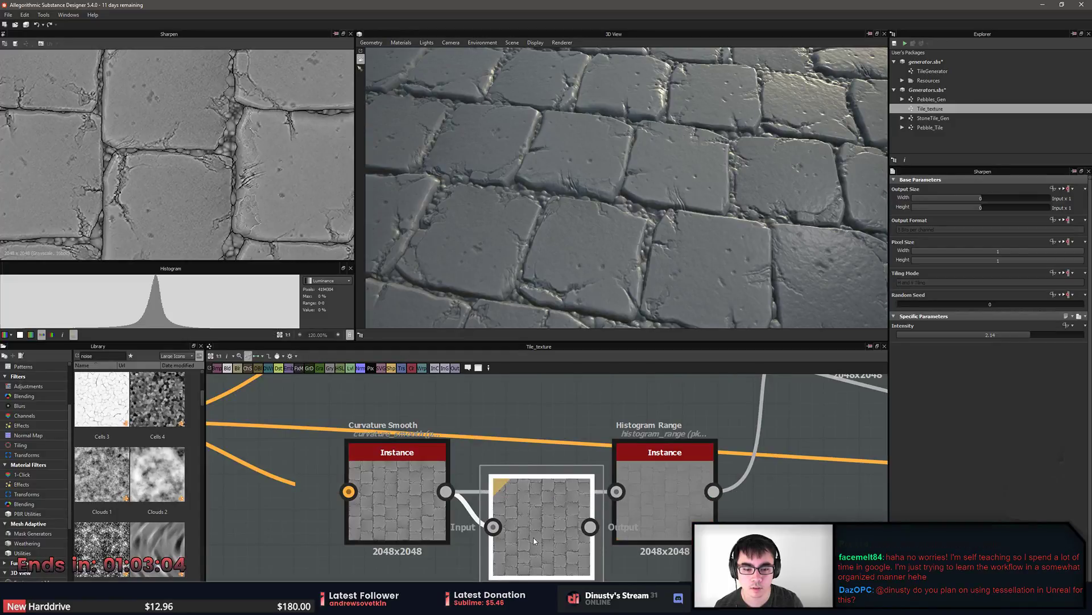
{"action": "key", "text": "Delete"}
{"action": "double_click", "coordinate": [647, 510]}
{"action": "double_click", "coordinate": [411, 517]}
Preview the Histogram Range output and the Blend that combines it with the Ambient Occlusion.
{"action": "scroll", "coordinate": [653, 493], "scroll_direction": "down", "scroll_amount": 1}
{"action": "middle_click_drag", "start_coordinate": [652, 493], "coordinate": [580, 550]}
{"action": "double_click", "coordinate": [571, 545]}
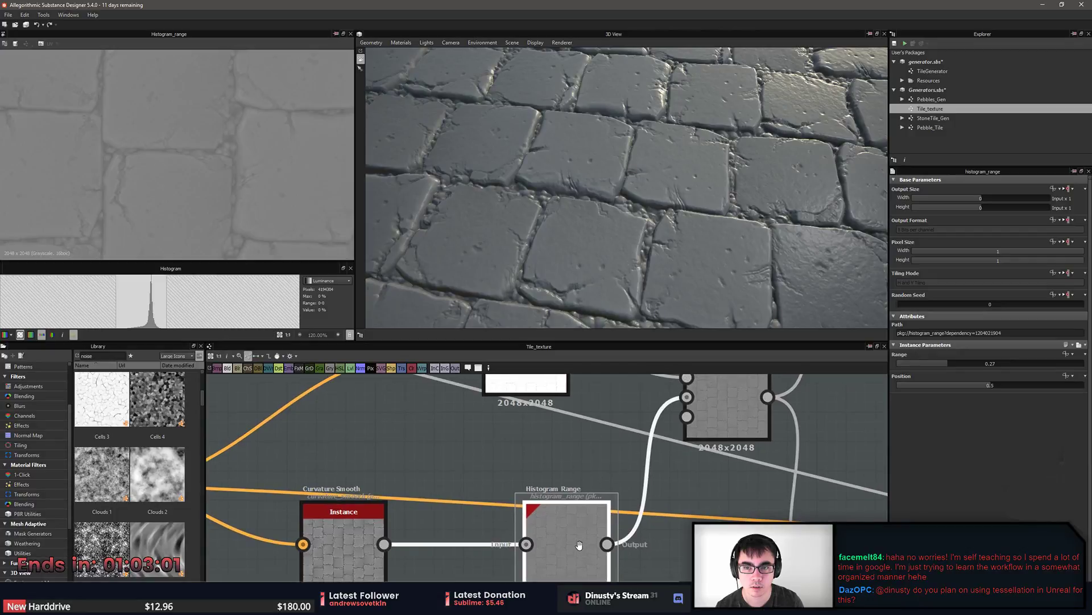
{"action": "scroll", "coordinate": [581, 550], "scroll_direction": "down", "scroll_amount": 2}
{"action": "middle_click_drag", "start_coordinate": [615, 512], "coordinate": [510, 554]}
{"action": "scroll", "coordinate": [510, 554], "scroll_direction": "up", "scroll_amount": 1}
{"action": "double_click", "coordinate": [589, 491]}
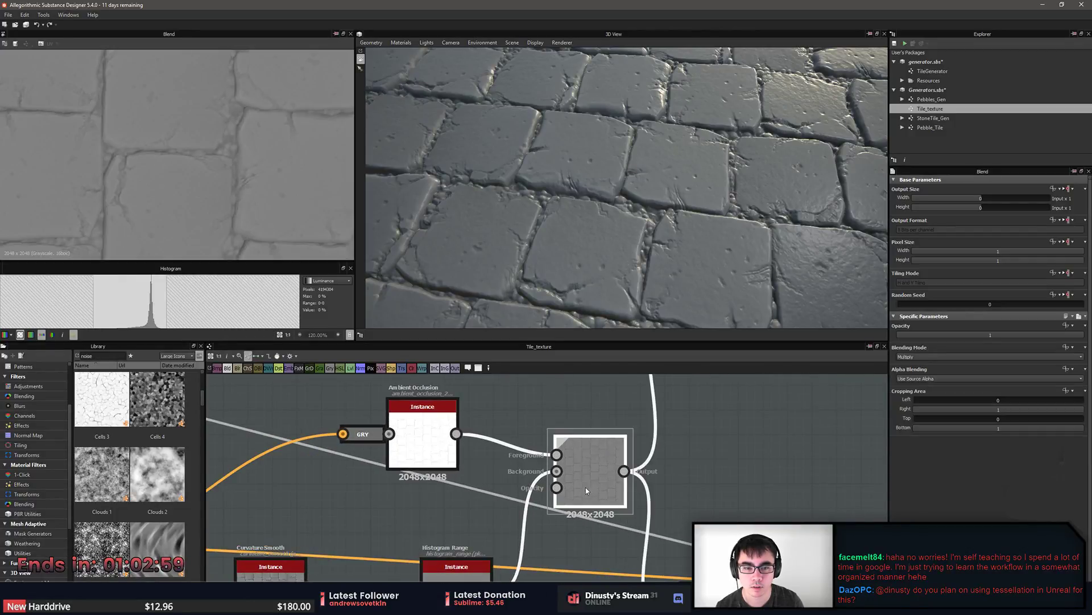
{"action": "scroll", "coordinate": [530, 512], "scroll_direction": "down", "scroll_amount": 1}
{"action": "middle_click_drag", "start_coordinate": [531, 512], "coordinate": [567, 475]}
Set the Range of the Histogram Range node behind Curvature Smooth to 0.12.
{"action": "double_click", "coordinate": [503, 539]}
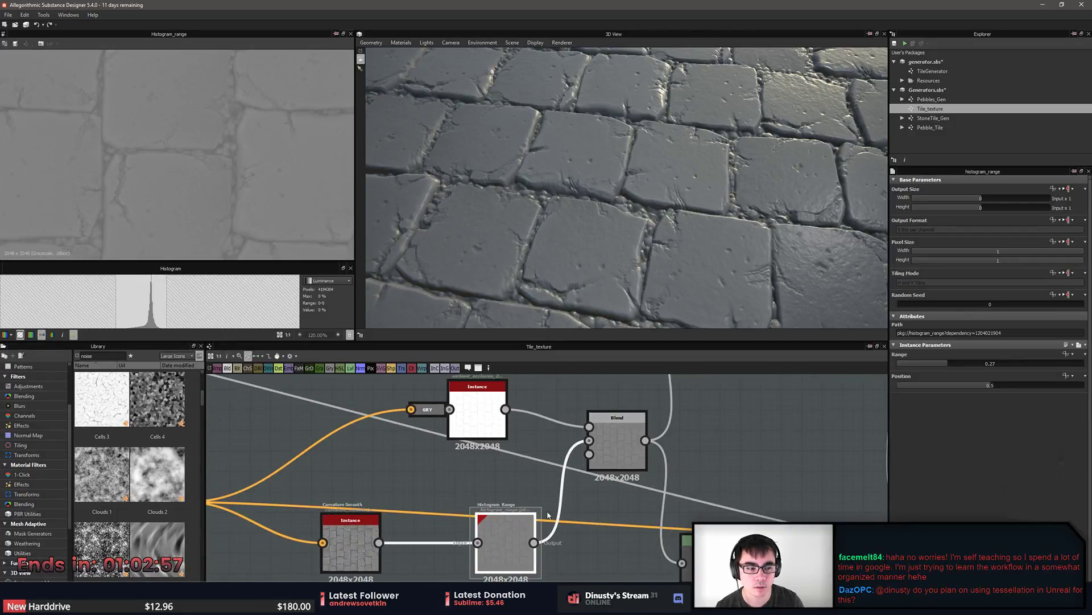
{"action": "left_click_drag", "start_coordinate": [948, 365], "coordinate": [1013, 364]}
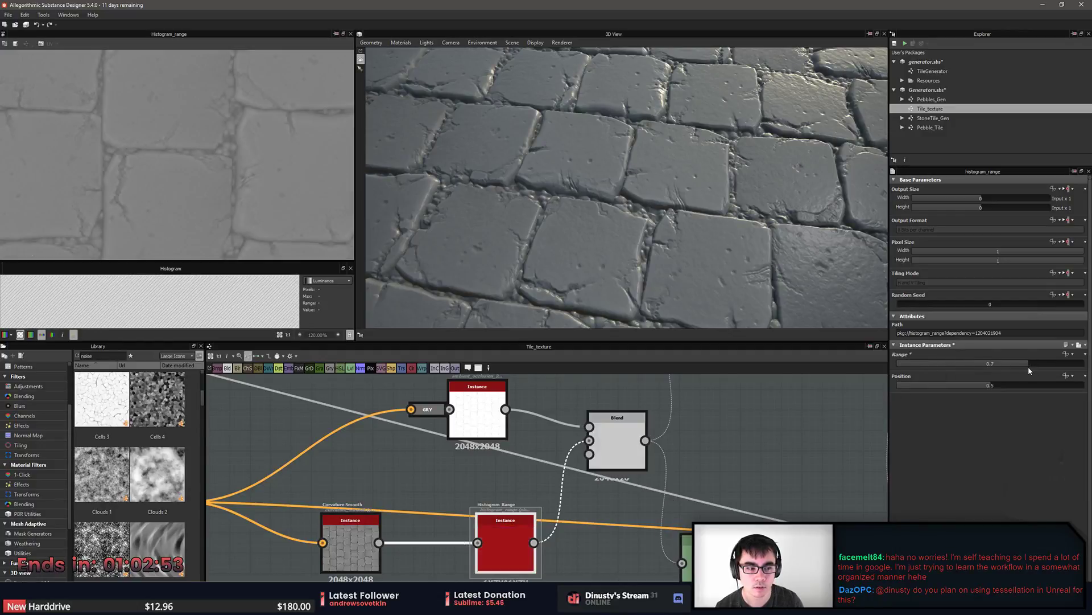
{"action": "mouse_move", "coordinate": [909, 364]}
{"action": "left_mouse_down"}
{"action": "mouse_move", "coordinate": [1064, 371]}
{"action": "mouse_move", "coordinate": [921, 364]}
{"action": "left_mouse_up"}
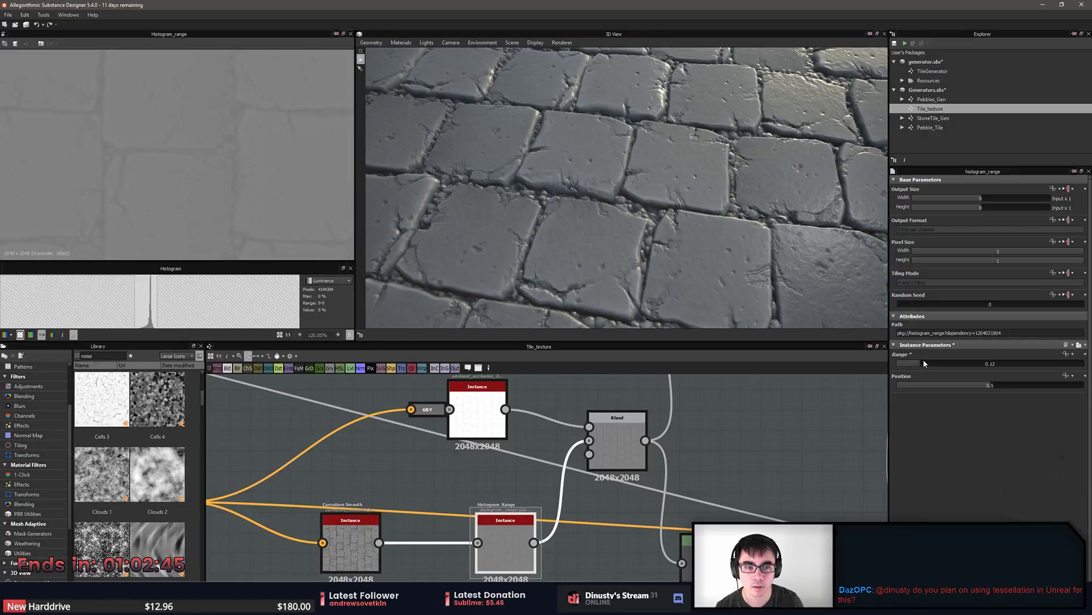
Set the Range of the Histogram Range node behind Curvature Smooth to 0.14 and check the tile surface in the 3D view.
{"action": "left_click", "coordinate": [924, 363]}
{"action": "left_click_drag", "start_coordinate": [696, 218], "coordinate": [687, 248]}
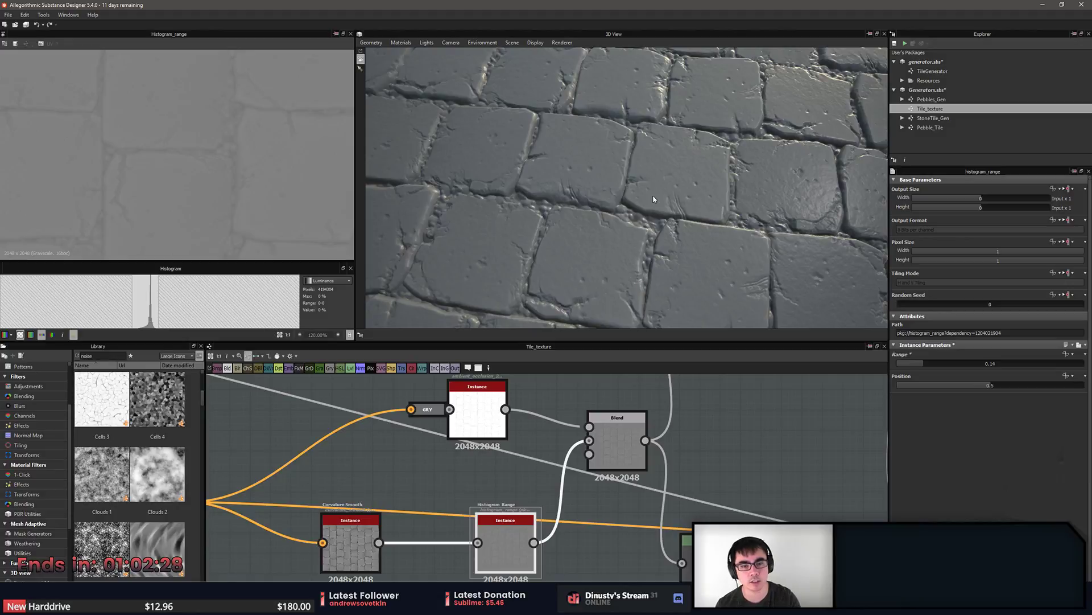
{"action": "scroll", "coordinate": [657, 198], "scroll_direction": "down", "scroll_amount": 3}
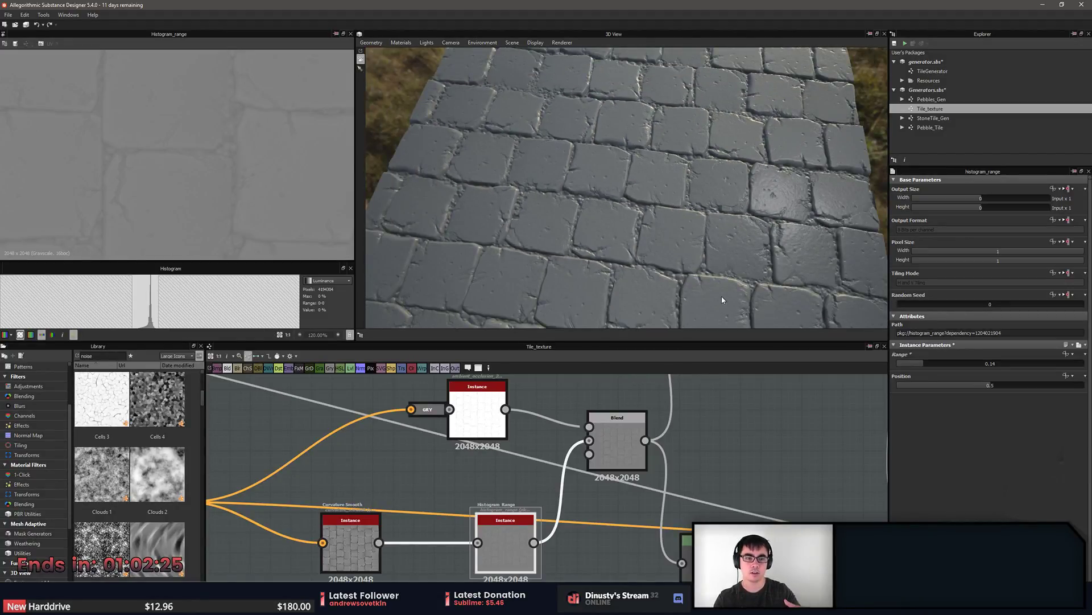
{"action": "left_click_drag", "start_coordinate": [606, 165], "coordinate": [705, 117]}
{"action": "scroll", "coordinate": [618, 171], "scroll_direction": "up", "scroll_amount": 4}
{"action": "left_click_drag", "start_coordinate": [775, 175], "coordinate": [597, 126]}
{"action": "left_click_drag", "start_coordinate": [693, 187], "coordinate": [721, 116]}
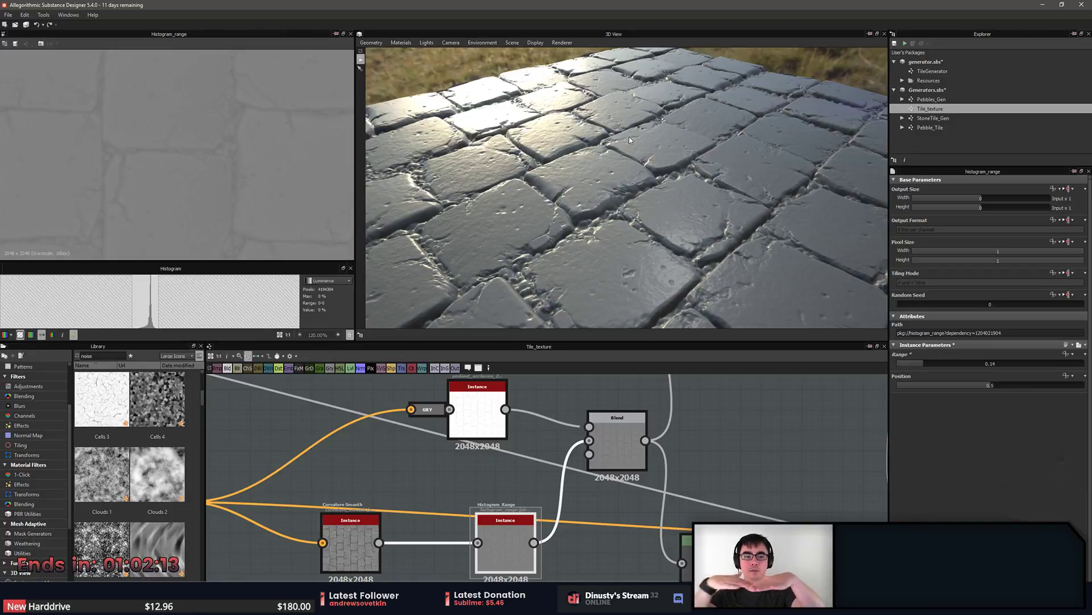
{"action": "left_click_drag", "start_coordinate": [630, 140], "coordinate": [643, 329]}
Preview the StoneTile_Gen instances in the Generators frame and the Tile Sampler they feed.
{"action": "scroll", "coordinate": [699, 422], "scroll_direction": "down", "scroll_amount": 5}
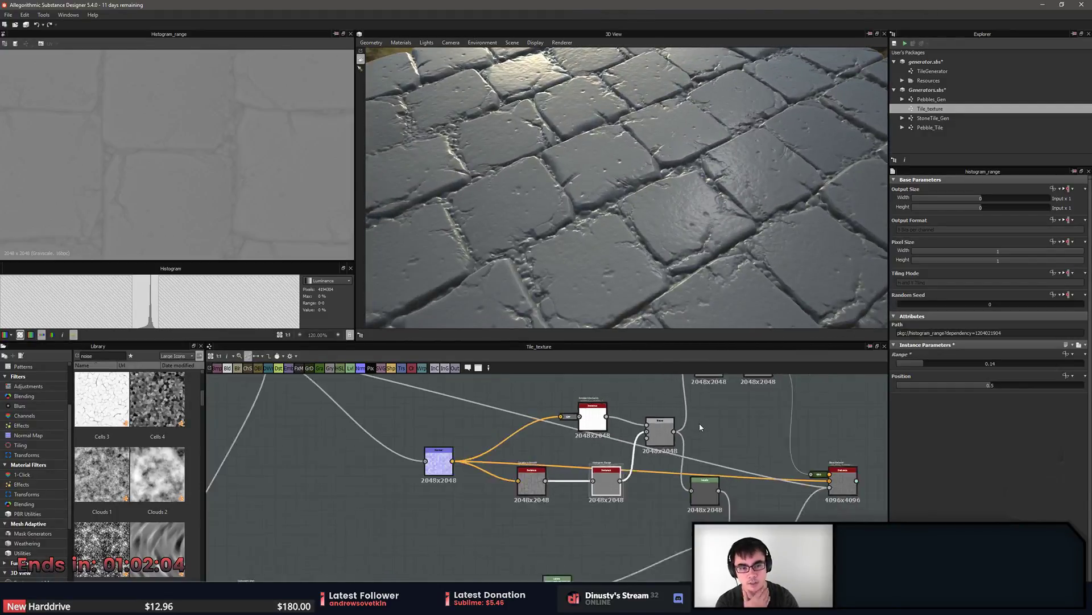
{"action": "middle_click_drag", "start_coordinate": [769, 434], "coordinate": [752, 449]}
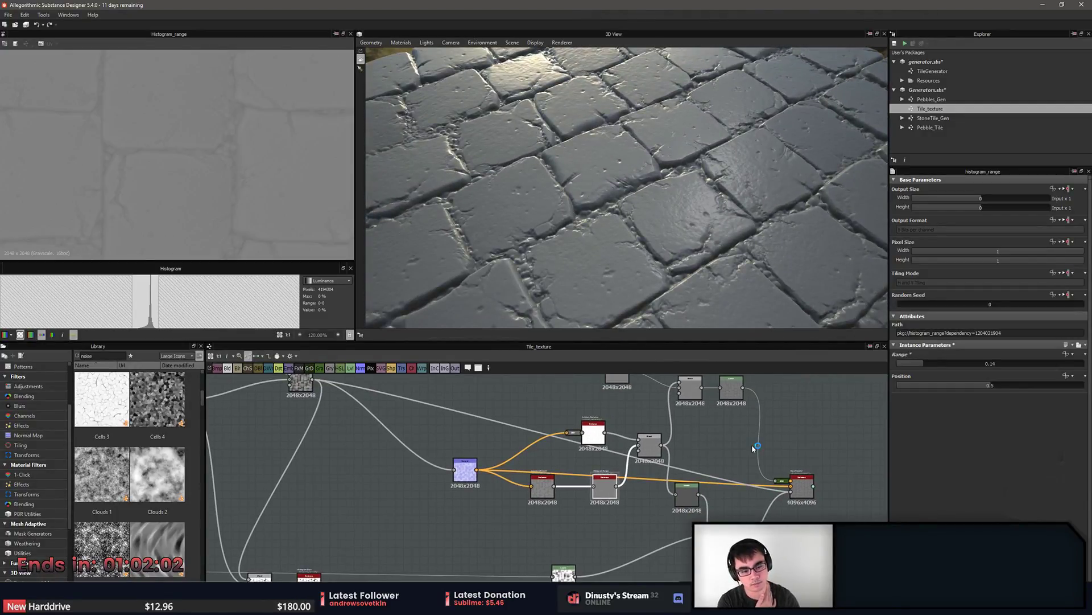
{"action": "middle_click_drag", "start_coordinate": [811, 485], "coordinate": [704, 507]}
{"action": "scroll", "coordinate": [705, 505], "scroll_direction": "down", "scroll_amount": 2}
{"action": "middle_click_drag", "start_coordinate": [696, 445], "coordinate": [749, 440]}
{"action": "left_click", "coordinate": [812, 461]}
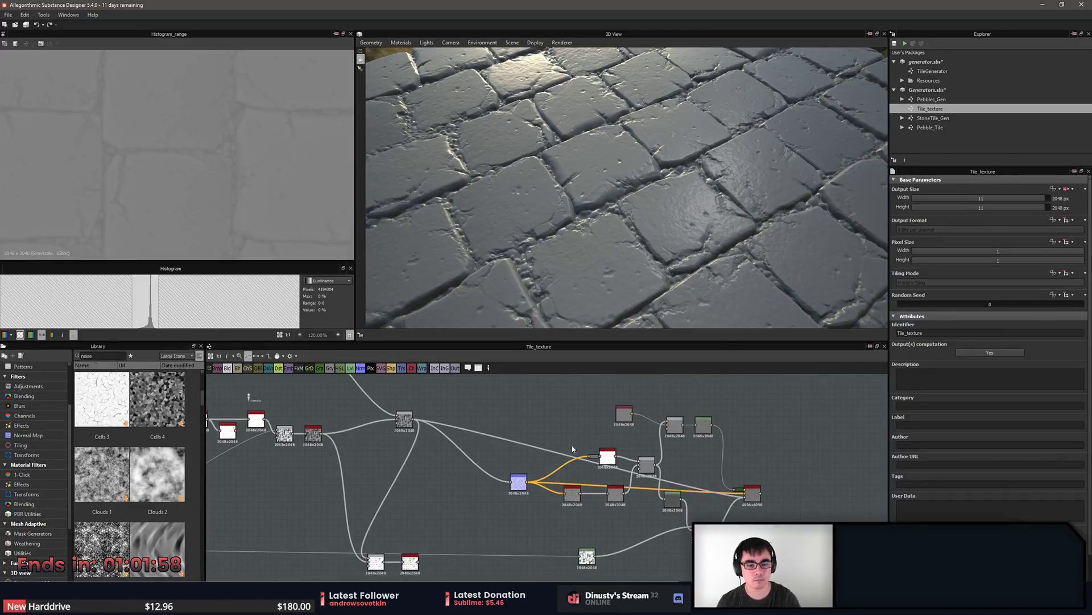
{"action": "middle_click_drag", "start_coordinate": [418, 455], "coordinate": [825, 434]}
{"action": "scroll", "coordinate": [325, 463], "scroll_direction": "up", "scroll_amount": 6}
{"action": "double_click", "coordinate": [432, 430]}
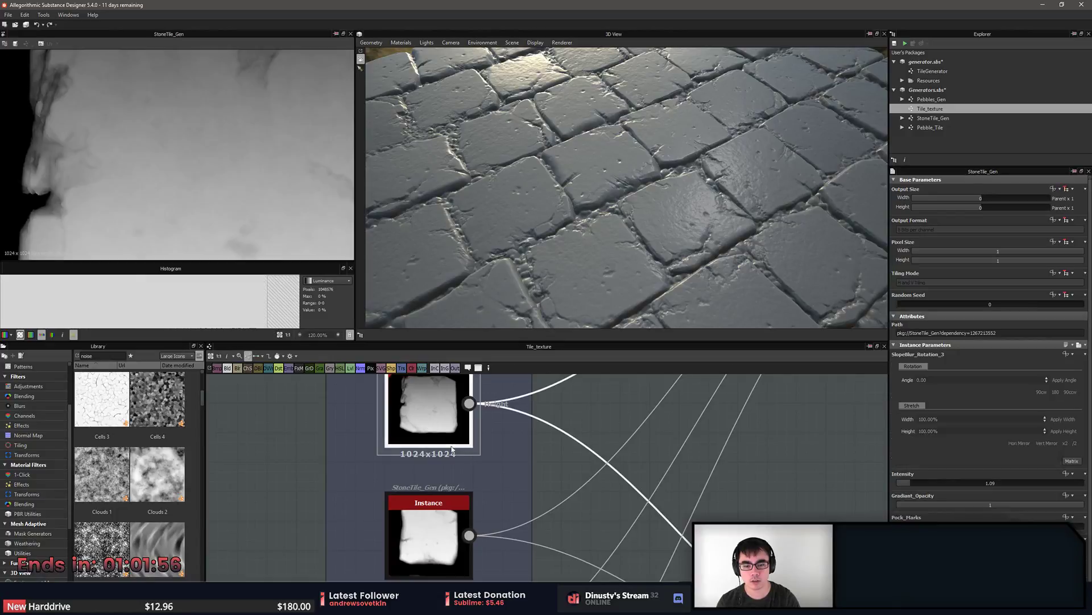
{"action": "scroll", "coordinate": [555, 470], "scroll_direction": "down", "scroll_amount": 3}
{"action": "double_click", "coordinate": [515, 471]}
{"action": "double_click", "coordinate": [515, 472]}
{"action": "double_click", "coordinate": [508, 533]}
{"action": "middle_click_drag", "start_coordinate": [649, 490], "coordinate": [560, 488]}
{"action": "double_click", "coordinate": [674, 522]}
{"action": "middle_click_drag", "start_coordinate": [691, 392], "coordinate": [649, 501]}
Preview the Multiply Blend behind the Tile Sampler chain and the Histogram Range node it feeds.
{"action": "scroll", "coordinate": [240, 200], "scroll_direction": "down", "scroll_amount": 5}
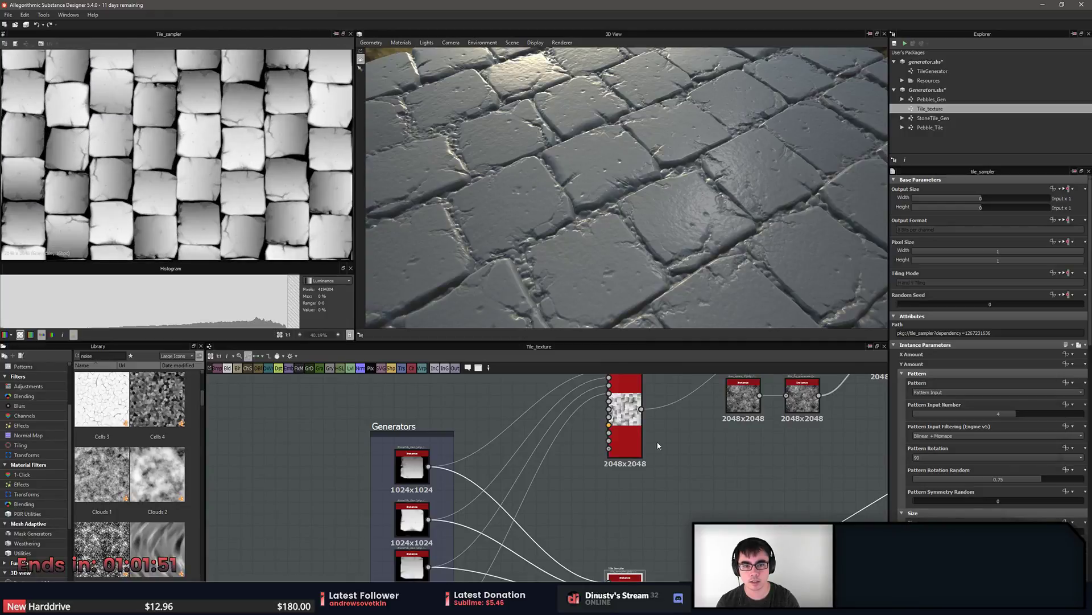
{"action": "middle_click_drag", "start_coordinate": [654, 447], "coordinate": [648, 495]}
{"action": "double_click", "coordinate": [623, 481]}
{"action": "middle_click_drag", "start_coordinate": [723, 467], "coordinate": [624, 448]}
{"action": "scroll", "coordinate": [625, 472], "scroll_direction": "up", "scroll_amount": 4}
{"action": "double_click", "coordinate": [625, 472]}
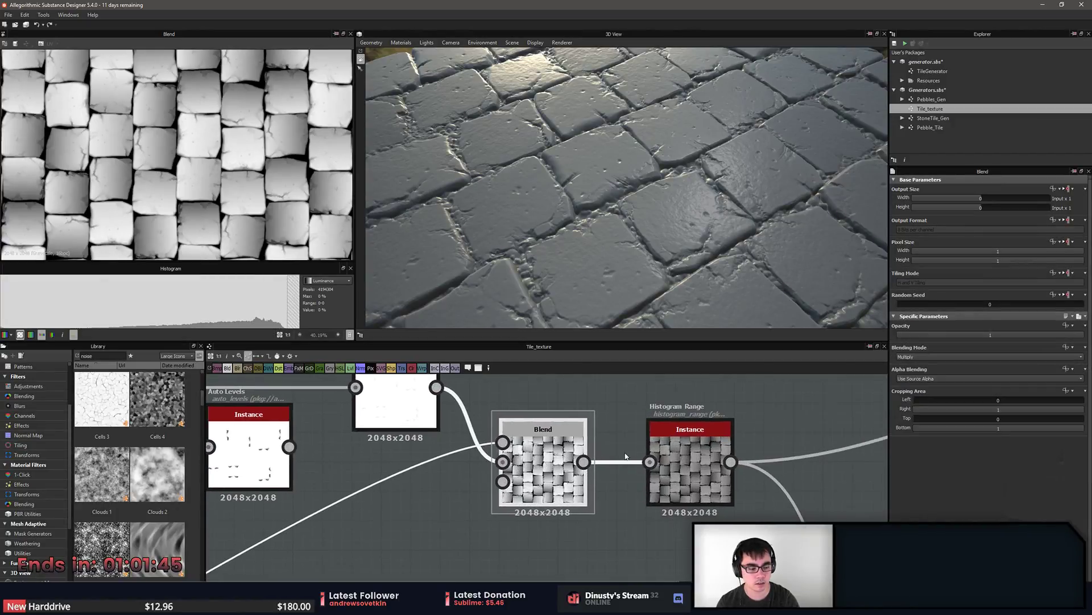
{"action": "middle_click_drag", "start_coordinate": [810, 517], "coordinate": [681, 489]}
{"action": "double_click", "coordinate": [573, 460]}
{"action": "scroll", "coordinate": [722, 512], "scroll_direction": "down", "scroll_amount": 3}
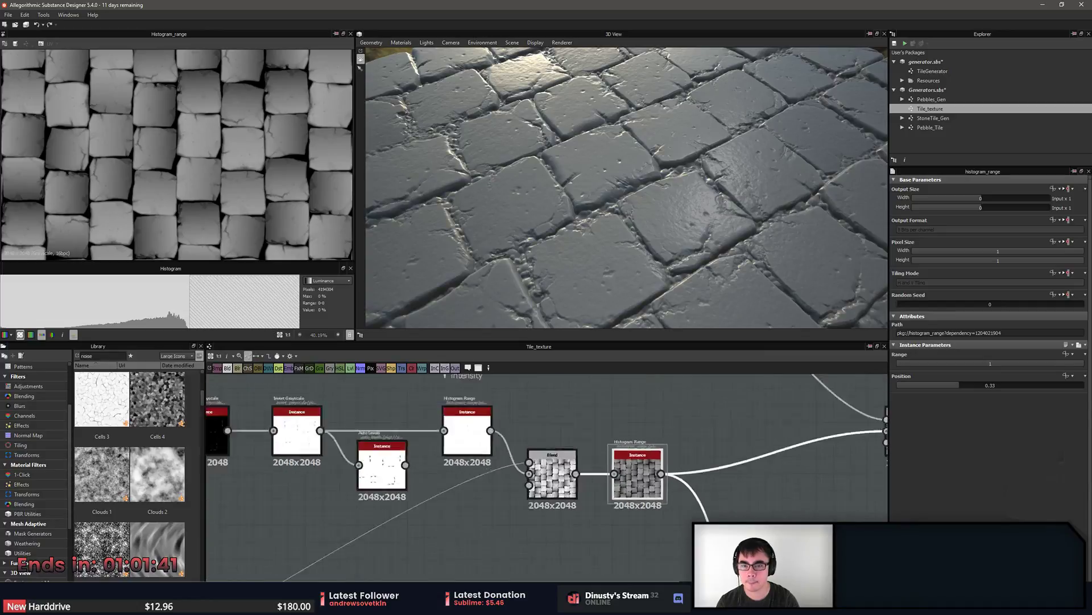
Try progressively lower Position values, down to 0.05, on the Histogram Range node behind the Multiply Blend.
{"action": "middle_click_drag", "start_coordinate": [707, 548], "coordinate": [512, 417]}
{"action": "middle_click_drag", "start_coordinate": [624, 477], "coordinate": [569, 379]}
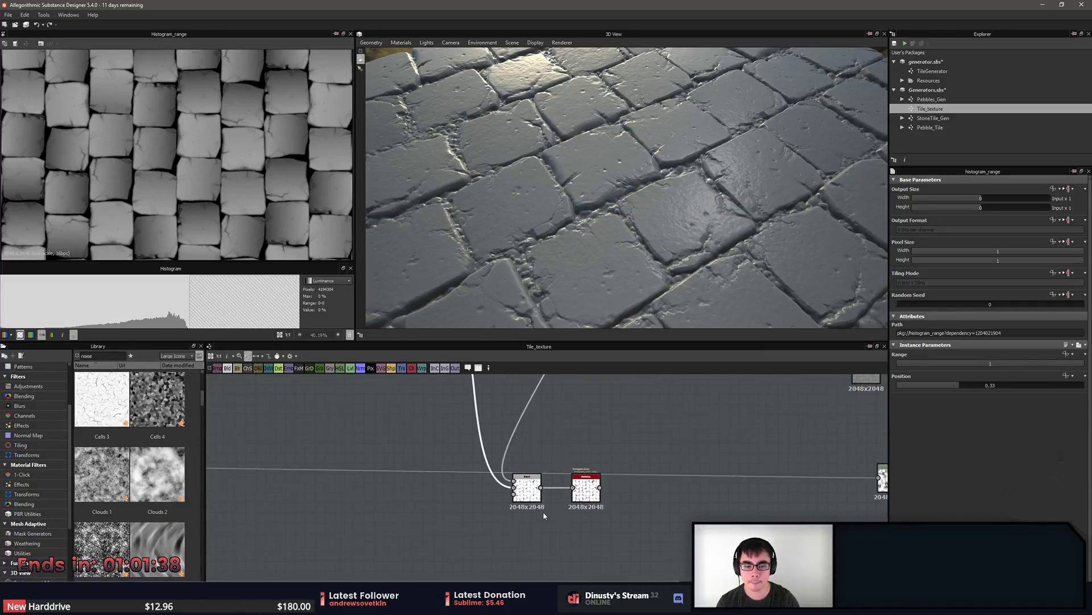
{"action": "scroll", "coordinate": [532, 504], "scroll_direction": "up", "scroll_amount": 4}
{"action": "scroll", "coordinate": [518, 483], "scroll_direction": "down", "scroll_amount": 4}
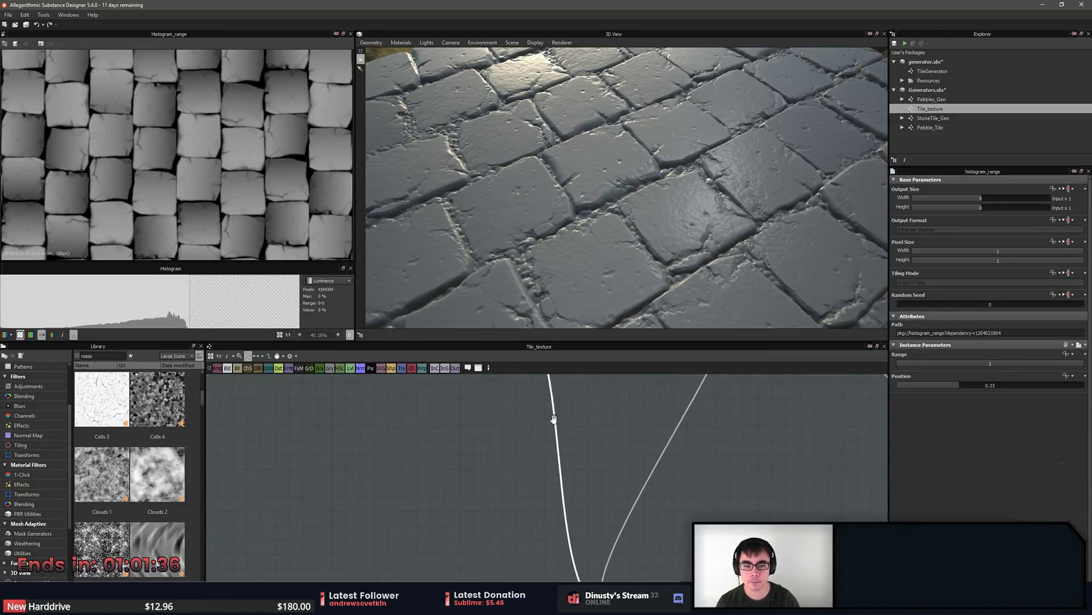
{"action": "scroll", "coordinate": [591, 520], "scroll_direction": "down", "scroll_amount": 6}
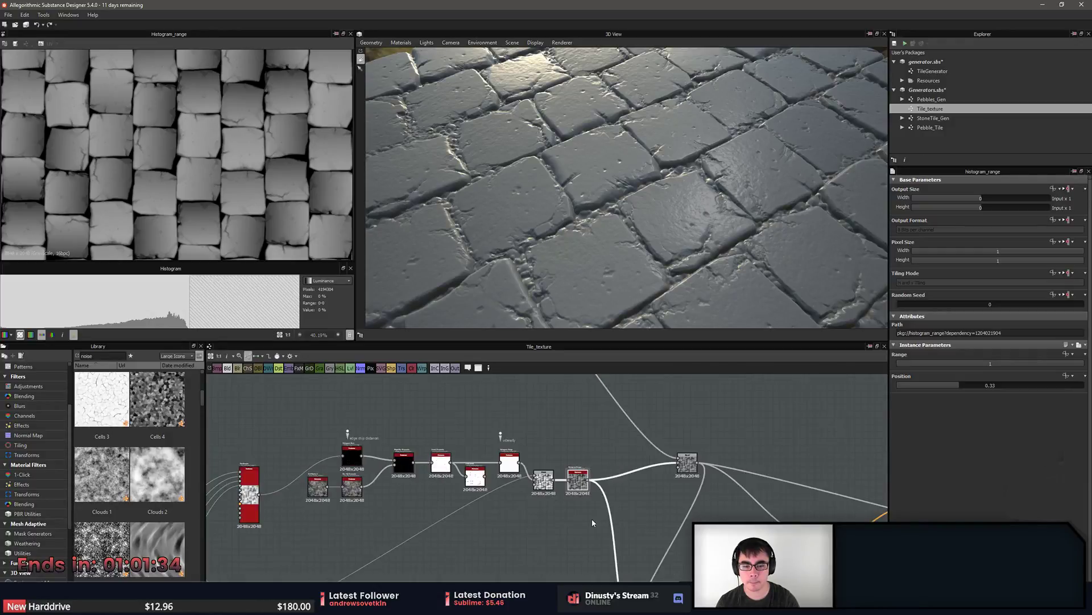
{"action": "middle_click_drag", "start_coordinate": [591, 521], "coordinate": [535, 462]}
{"action": "scroll", "coordinate": [530, 460], "scroll_direction": "up", "scroll_amount": 3}
{"action": "scroll", "coordinate": [530, 460], "scroll_direction": "up", "scroll_amount": 5}
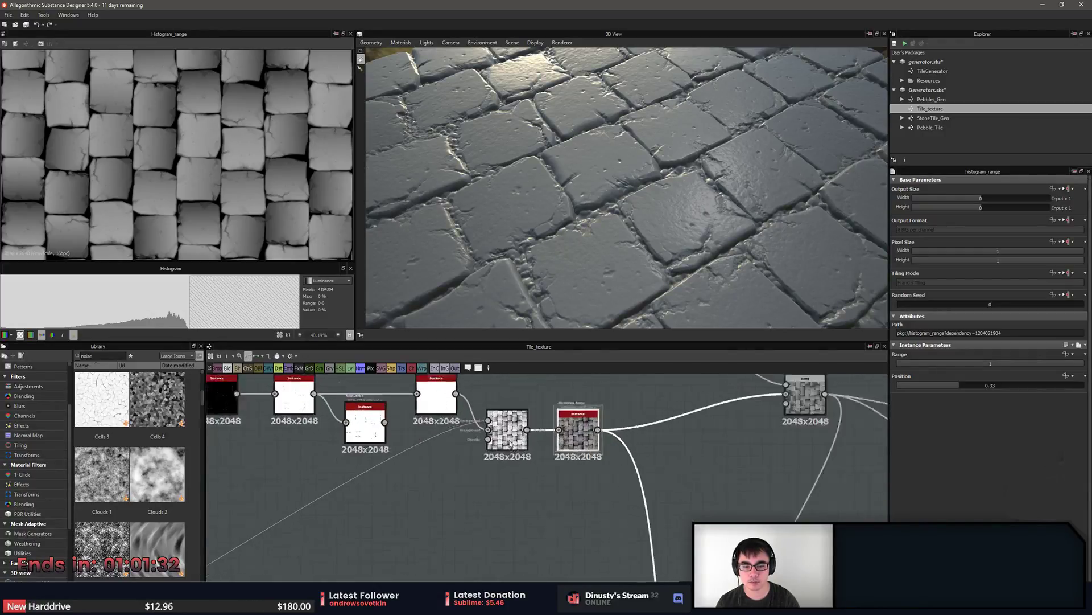
{"action": "middle_click_drag", "start_coordinate": [658, 419], "coordinate": [638, 500]}
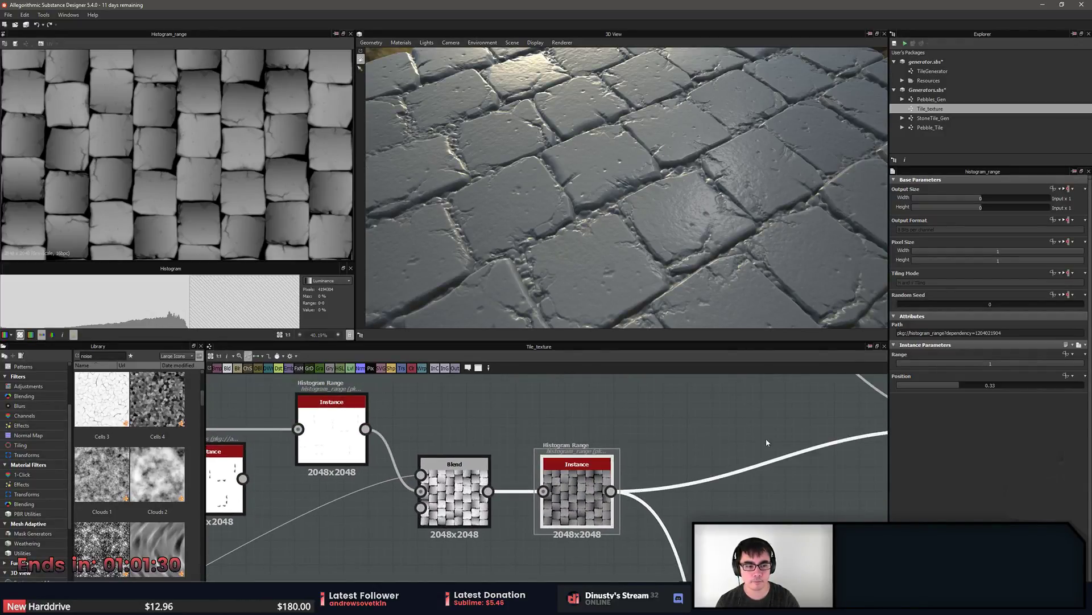
{"action": "scroll", "coordinate": [603, 483], "scroll_direction": "up", "scroll_amount": 3}
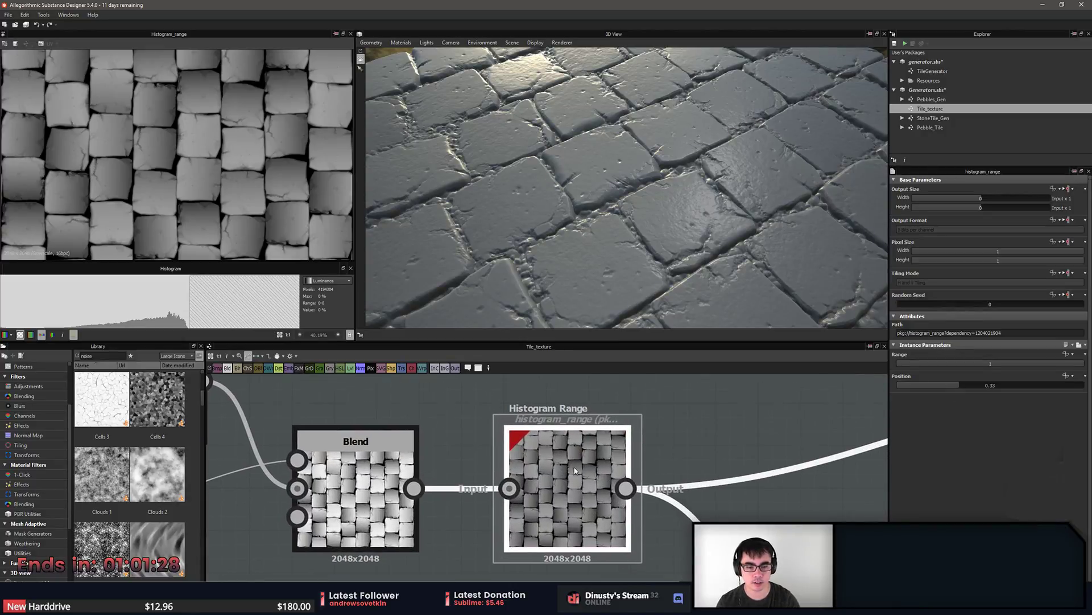
{"action": "left_click_drag", "start_coordinate": [956, 388], "coordinate": [947, 387]}
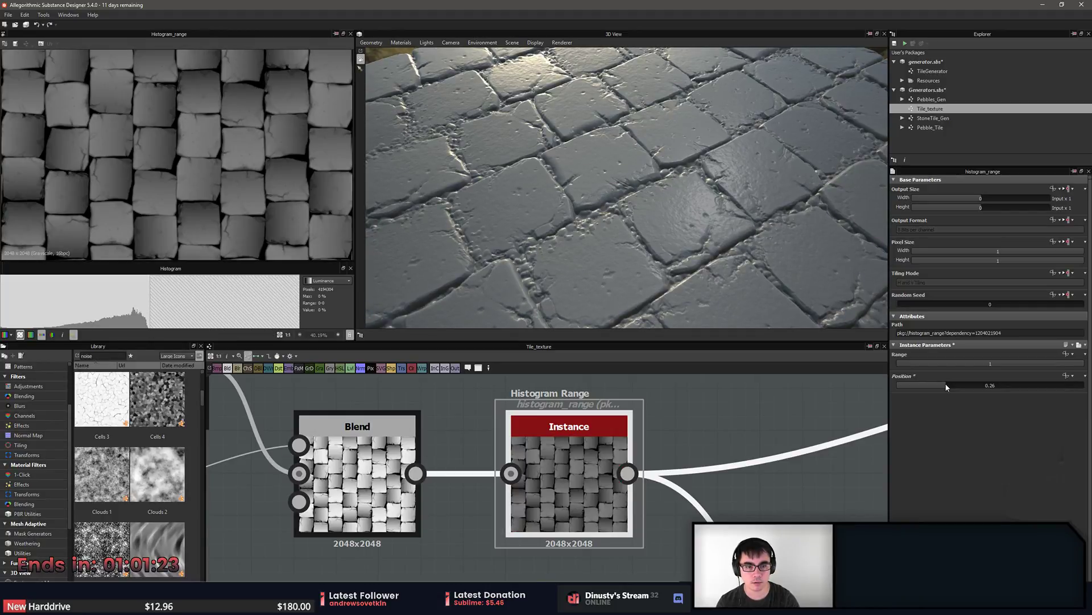
{"action": "left_click_drag", "start_coordinate": [947, 387], "coordinate": [931, 384]}
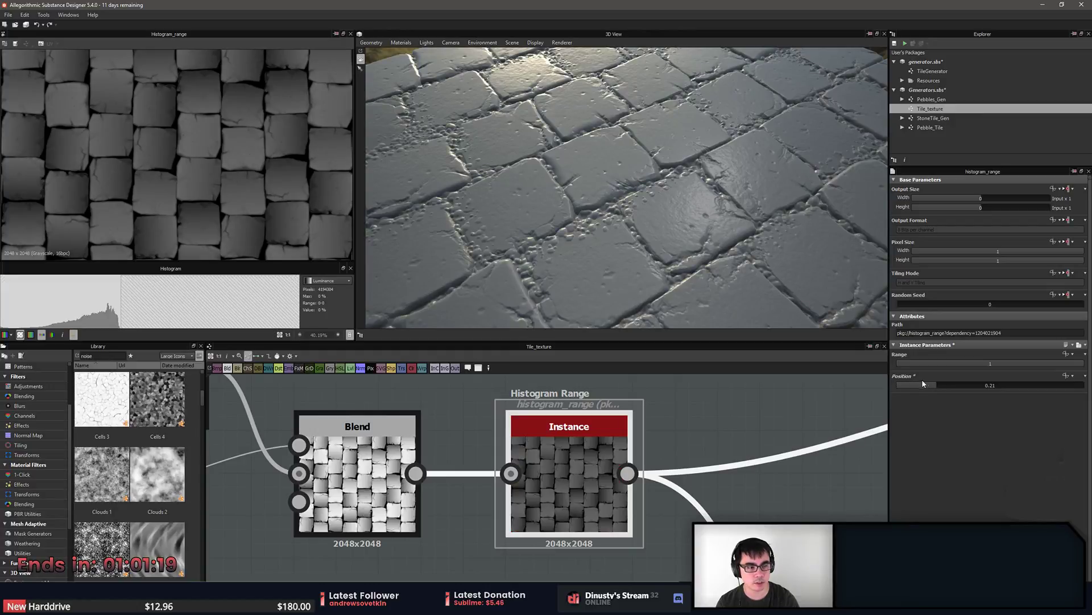
{"action": "left_click_drag", "start_coordinate": [932, 386], "coordinate": [927, 386]}
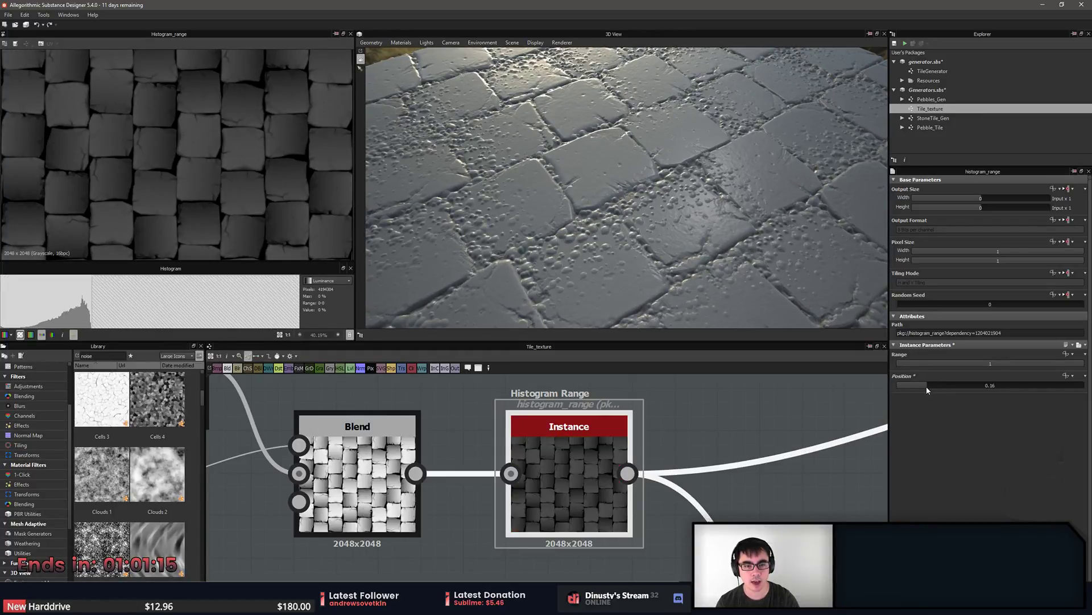
{"action": "left_click_drag", "start_coordinate": [927, 390], "coordinate": [906, 381]}
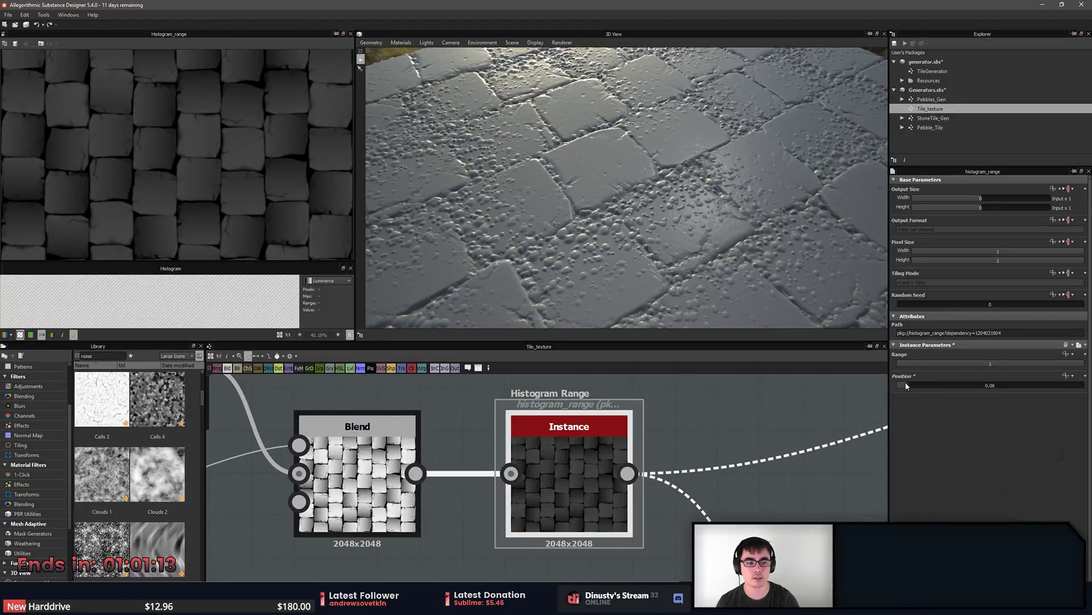
{"action": "scroll", "coordinate": [719, 284], "scroll_direction": "down", "scroll_amount": 3}
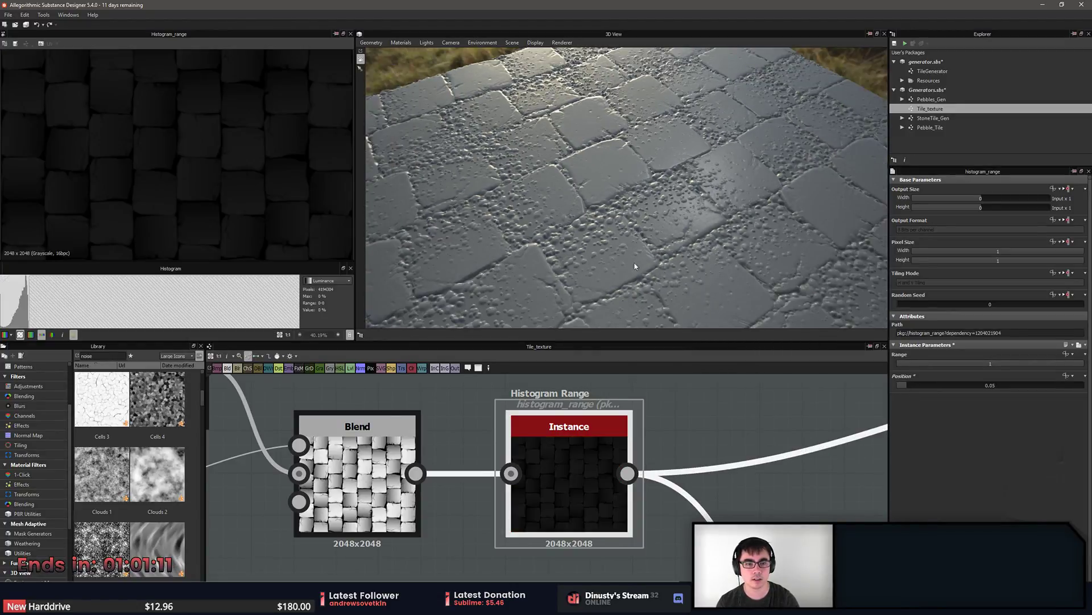
{"action": "left_click_drag", "start_coordinate": [639, 249], "coordinate": [640, 243]}
Raise the Position of the Histogram Range node behind the Multiply Blend in stages to 0.27 and check the floor.
{"action": "left_click_drag", "start_coordinate": [908, 384], "coordinate": [914, 385]}
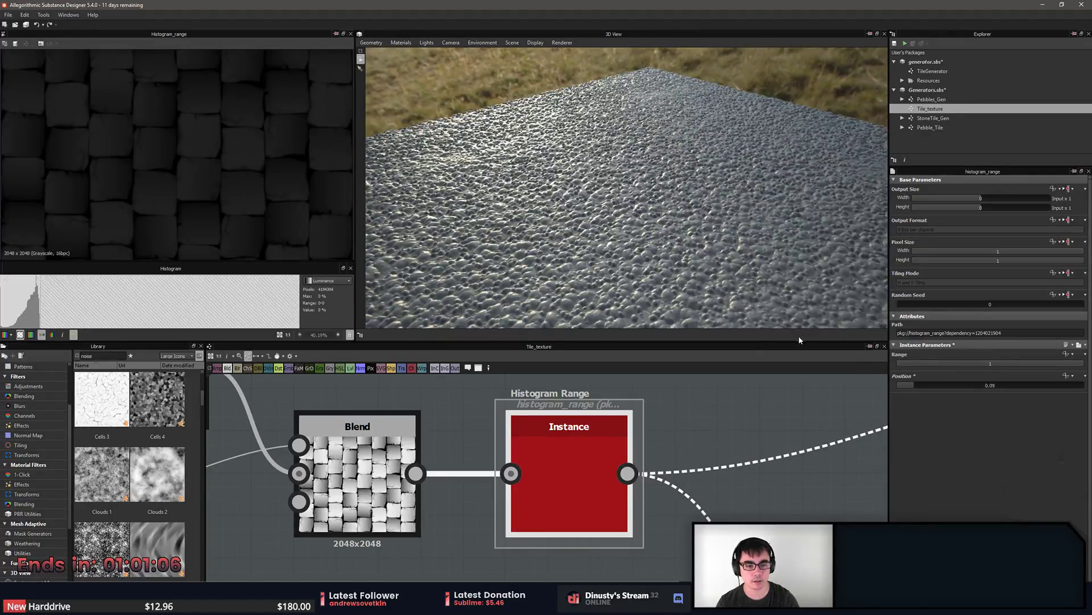
{"action": "left_click_drag", "start_coordinate": [713, 300], "coordinate": [712, 277]}
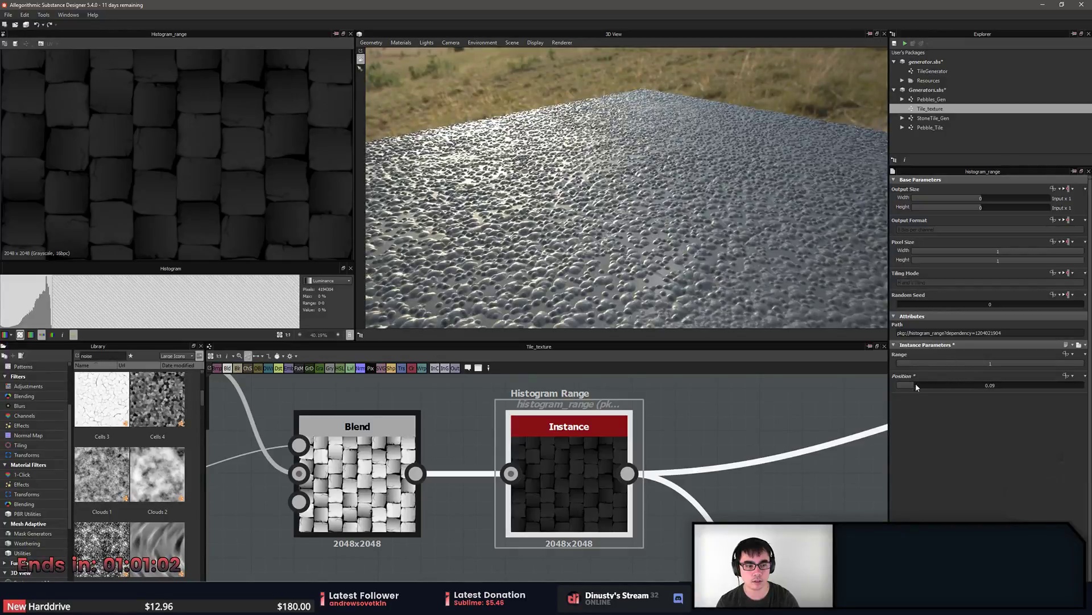
{"action": "left_click_drag", "start_coordinate": [915, 385], "coordinate": [917, 384]}
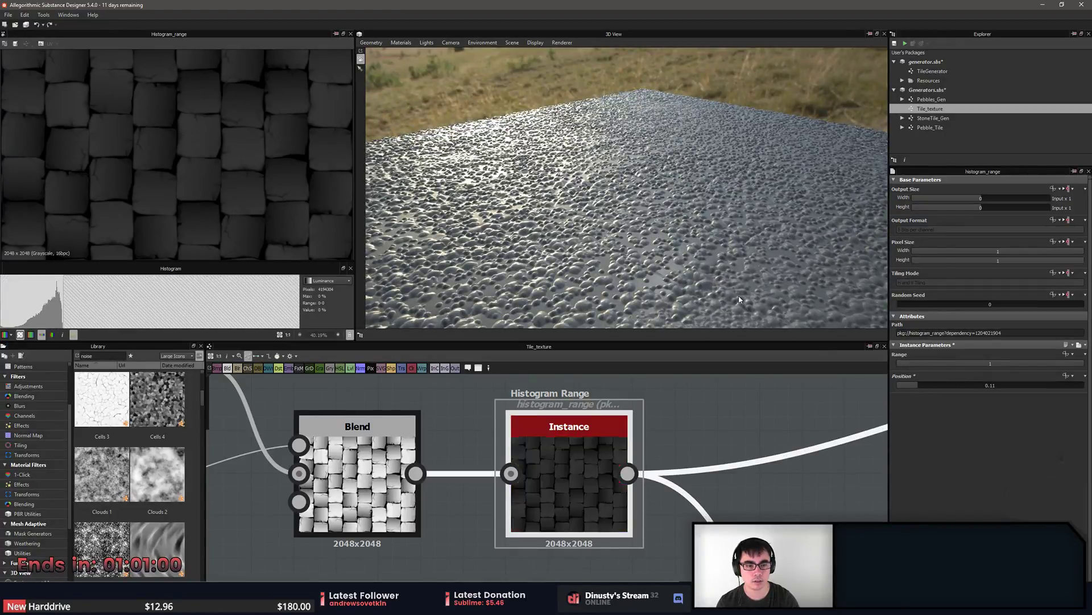
{"action": "left_click_drag", "start_coordinate": [922, 385], "coordinate": [934, 387]}
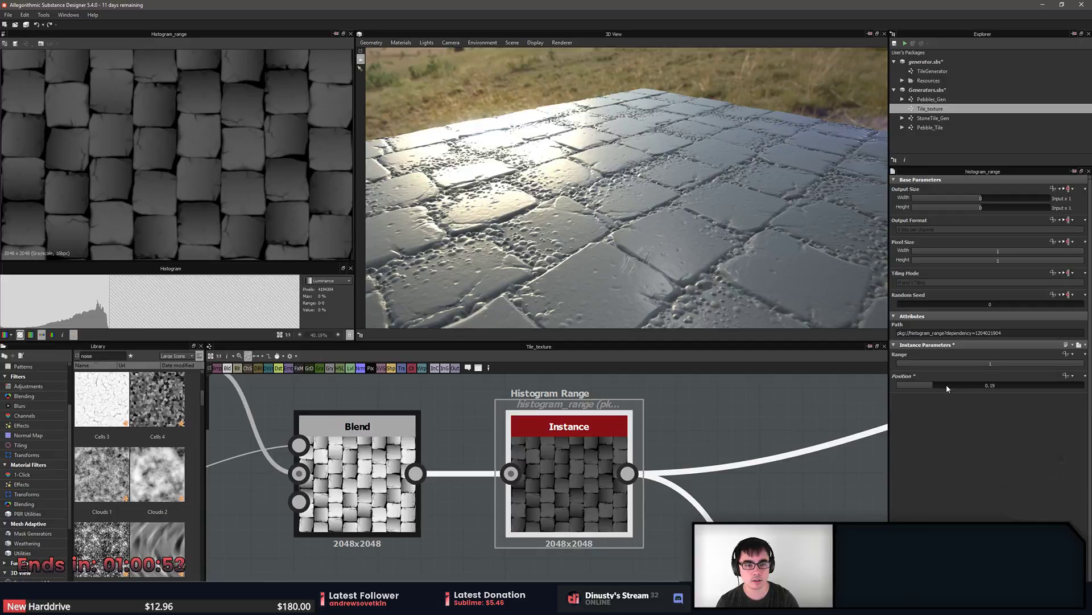
{"action": "left_click", "coordinate": [948, 387]}
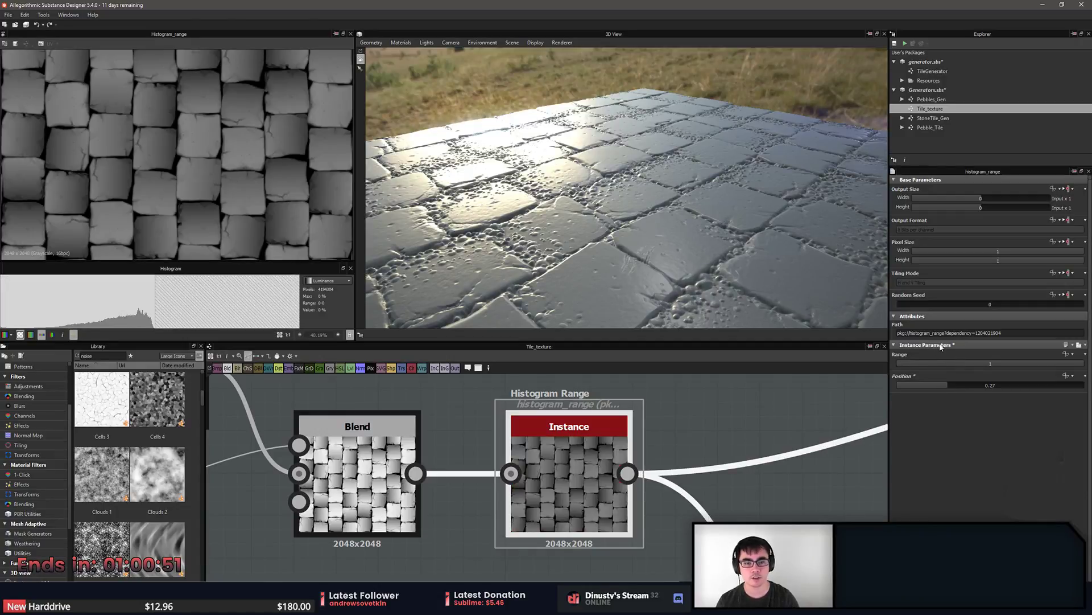
{"action": "left_click_drag", "start_coordinate": [733, 137], "coordinate": [633, 262]}
{"action": "scroll", "coordinate": [723, 212], "scroll_direction": "up", "scroll_amount": 4}
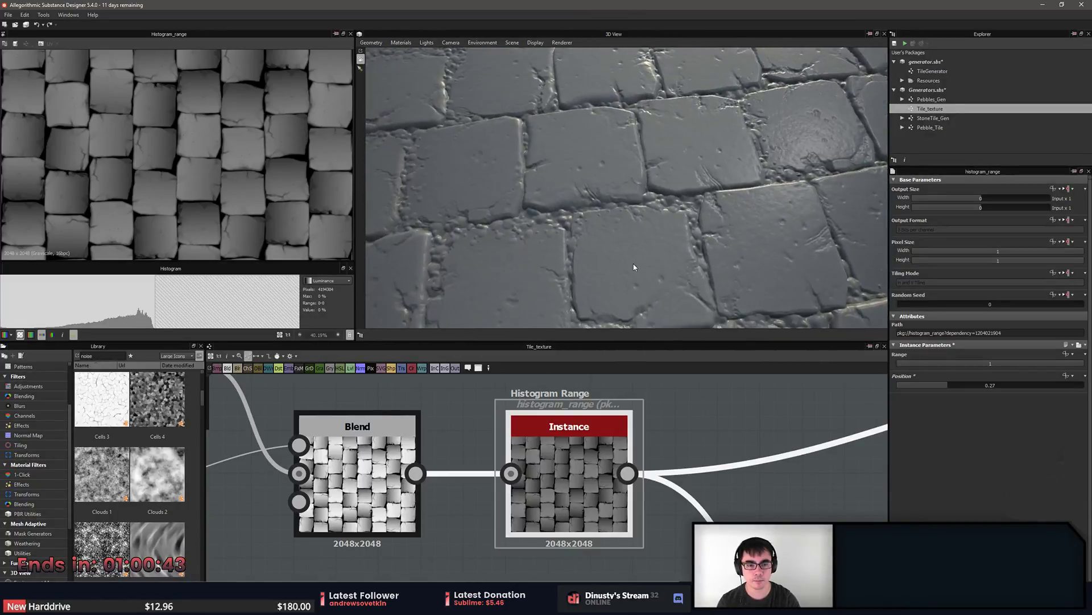
Move the Histogram Range node below the Multiply Blend and shift the Divide Blend with its Histogram Scan up closer to it.
{"action": "middle_click_drag", "start_coordinate": [413, 382], "coordinate": [774, 425]}
{"action": "scroll", "coordinate": [774, 426], "scroll_direction": "down", "scroll_amount": 3}
{"action": "middle_click_drag", "start_coordinate": [642, 454], "coordinate": [864, 411]}
{"action": "middle_click_drag", "start_coordinate": [739, 484], "coordinate": [638, 396]}
{"action": "scroll", "coordinate": [750, 473], "scroll_direction": "down", "scroll_amount": 3}
{"action": "scroll", "coordinate": [637, 396], "scroll_direction": "down", "scroll_amount": 2}
{"action": "scroll", "coordinate": [719, 439], "scroll_direction": "up", "scroll_amount": 3}
{"action": "middle_click_drag", "start_coordinate": [719, 439], "coordinate": [684, 504]}
{"action": "scroll", "coordinate": [511, 480], "scroll_direction": "down", "scroll_amount": 3}
{"action": "scroll", "coordinate": [566, 487], "scroll_direction": "up", "scroll_amount": 2}
{"action": "left_click_drag", "start_coordinate": [509, 482], "coordinate": [525, 516]}
{"action": "middle_click_drag", "start_coordinate": [525, 517], "coordinate": [458, 483]}
{"action": "left_click_drag", "start_coordinate": [504, 535], "coordinate": [532, 503]}
Preview the mask from the Histogram Scan node behind the Divide Blend.
{"action": "scroll", "coordinate": [506, 507], "scroll_direction": "up", "scroll_amount": 4}
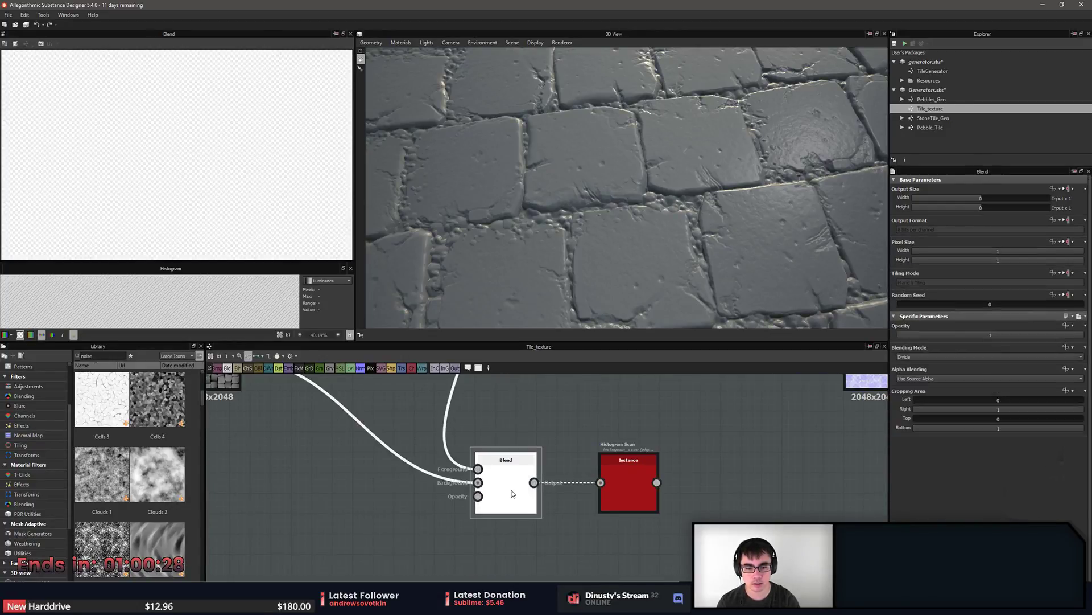
{"action": "middle_click_drag", "start_coordinate": [643, 498], "coordinate": [584, 500]}
{"action": "double_click", "coordinate": [585, 500]}
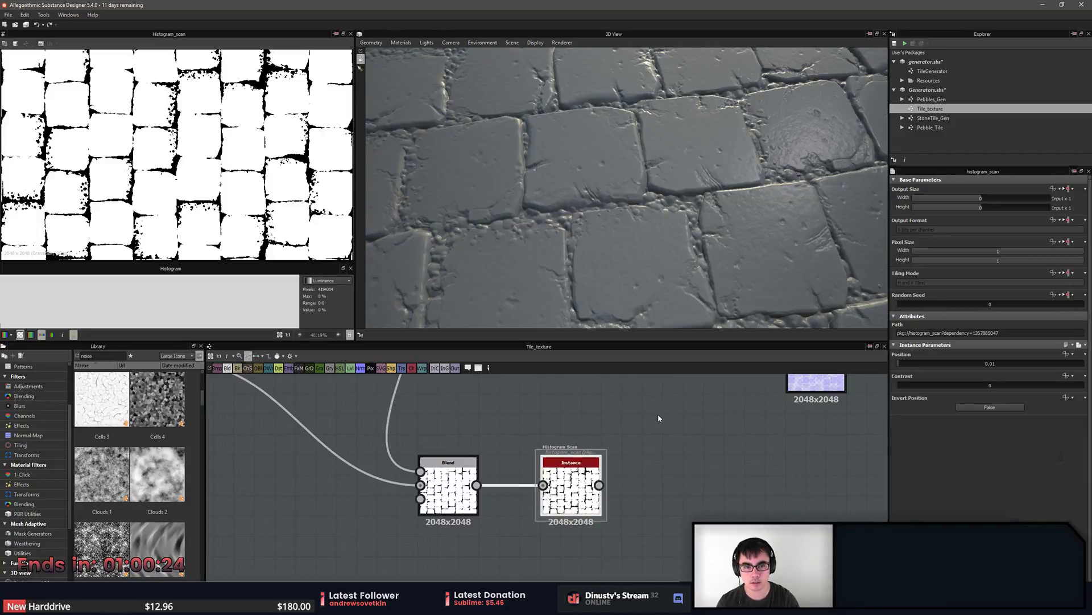
{"action": "scroll", "coordinate": [699, 458], "scroll_direction": "down", "scroll_amount": 3}
{"action": "scroll", "coordinate": [701, 458], "scroll_direction": "up", "scroll_amount": 2}
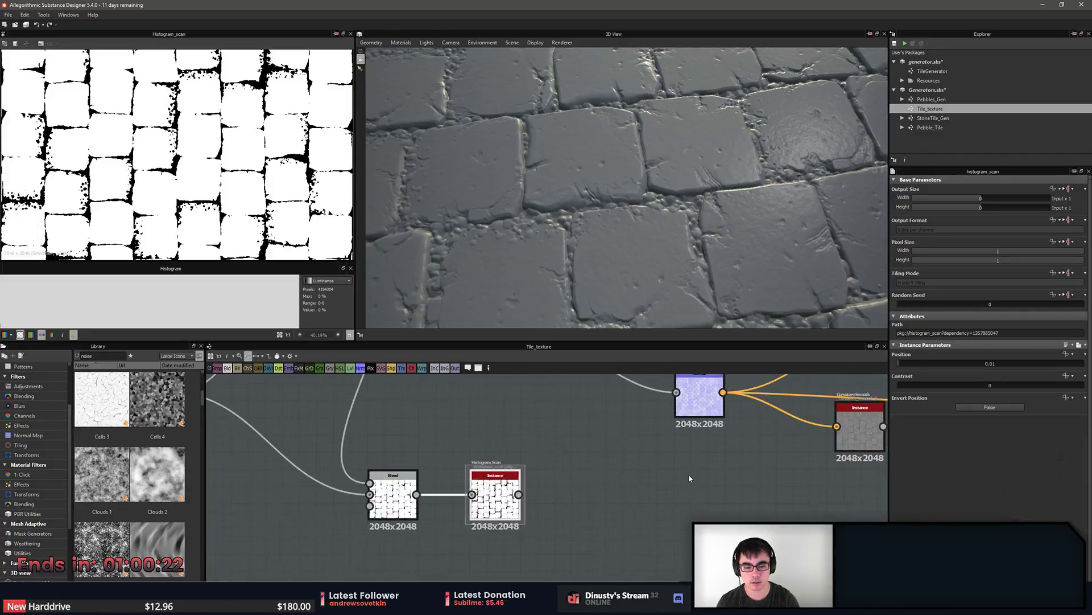
Compare the output of the Max (Lighten) Blend with the Histogram Range node that feeds it.
{"action": "middle_click_drag", "start_coordinate": [529, 424], "coordinate": [768, 569]}
{"action": "scroll", "coordinate": [740, 546], "scroll_direction": "down", "scroll_amount": 2}
{"action": "double_click", "coordinate": [651, 422]}
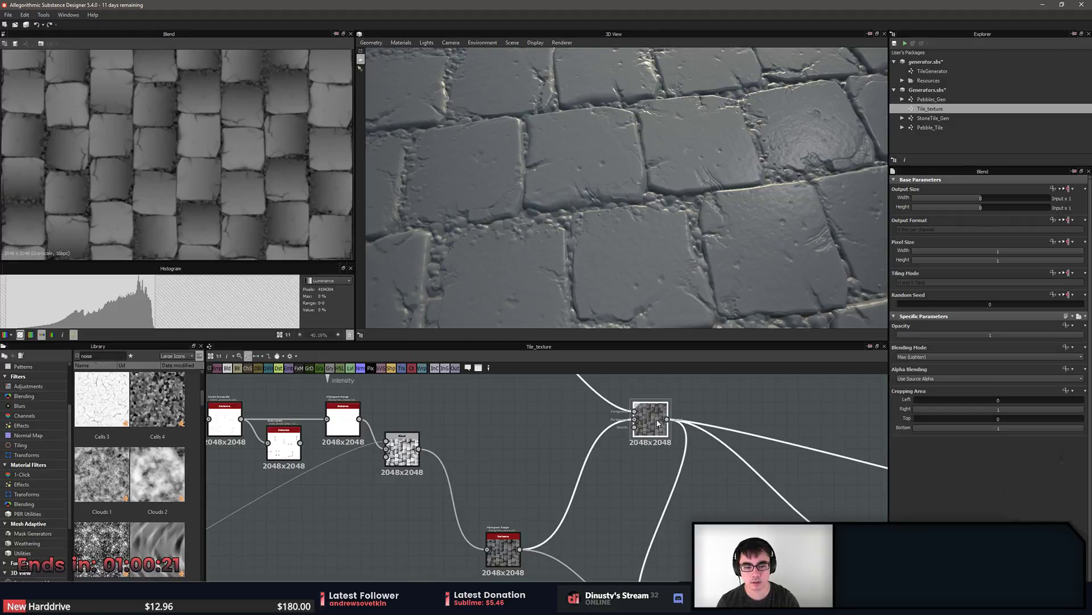
{"action": "double_click", "coordinate": [501, 561]}
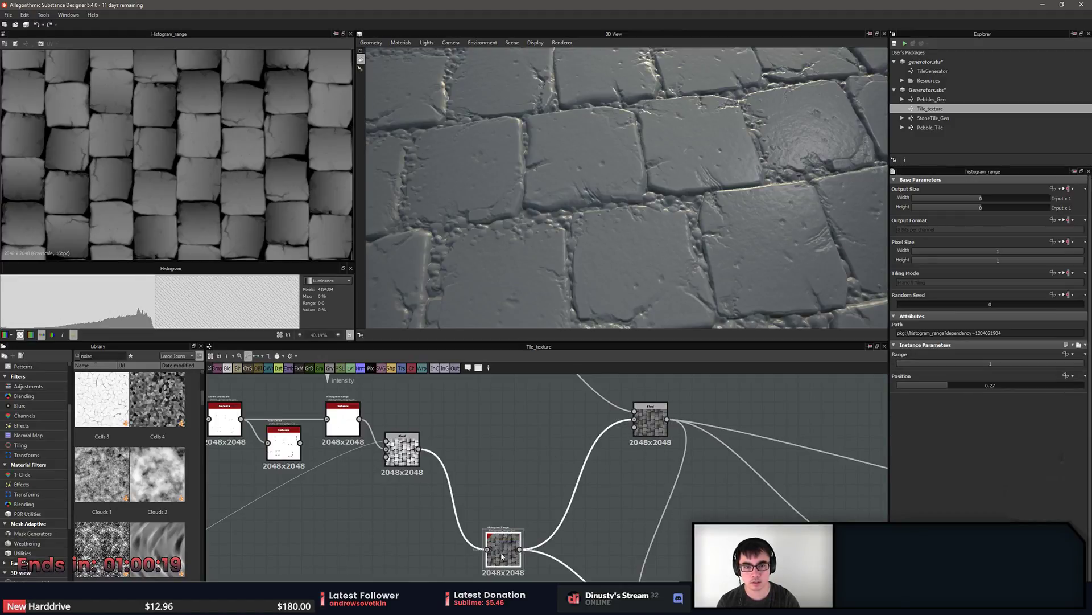
{"action": "double_click", "coordinate": [652, 437]}
{"action": "scroll", "coordinate": [587, 434], "scroll_direction": "up", "scroll_amount": 4}
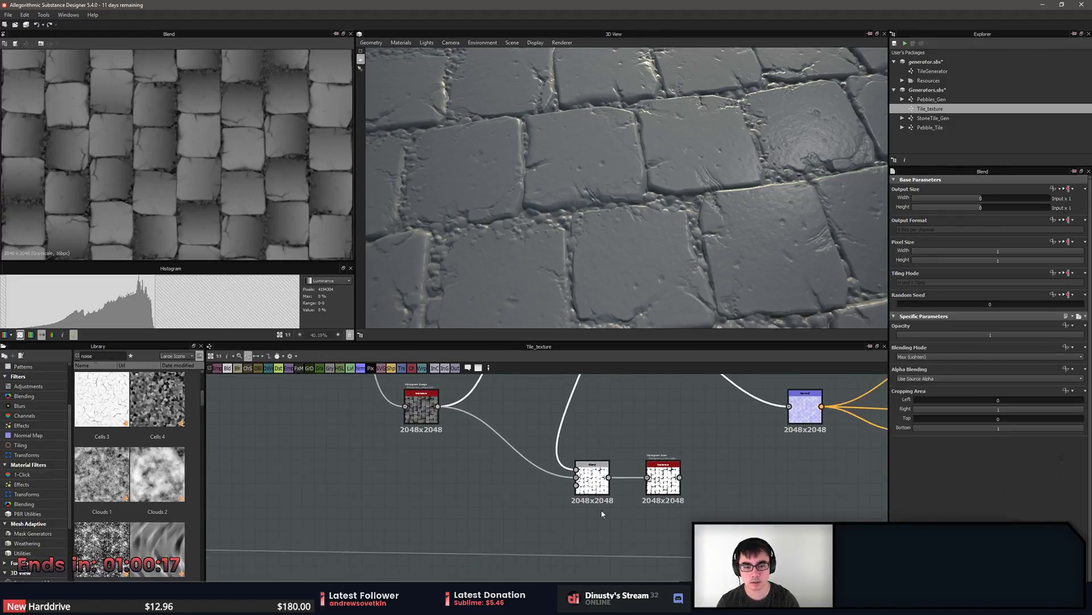
Preview the Divide Blend's mask and show the parameters of the Histogram Scan behind it.
{"action": "double_click", "coordinate": [588, 435]}
{"action": "middle_click_drag", "start_coordinate": [588, 435], "coordinate": [450, 508]}
{"action": "left_click", "coordinate": [652, 509]}
{"action": "scroll", "coordinate": [652, 508], "scroll_direction": "down", "scroll_amount": 4}
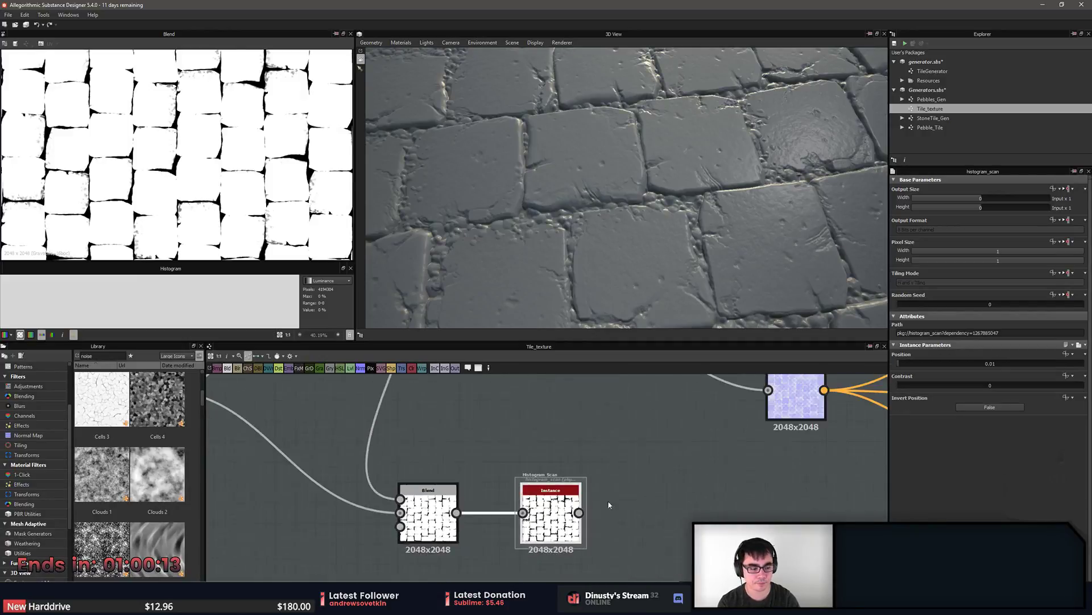
{"action": "middle_click_drag", "start_coordinate": [737, 434], "coordinate": [579, 513]}
{"action": "scroll", "coordinate": [580, 513], "scroll_direction": "down", "scroll_amount": 1}
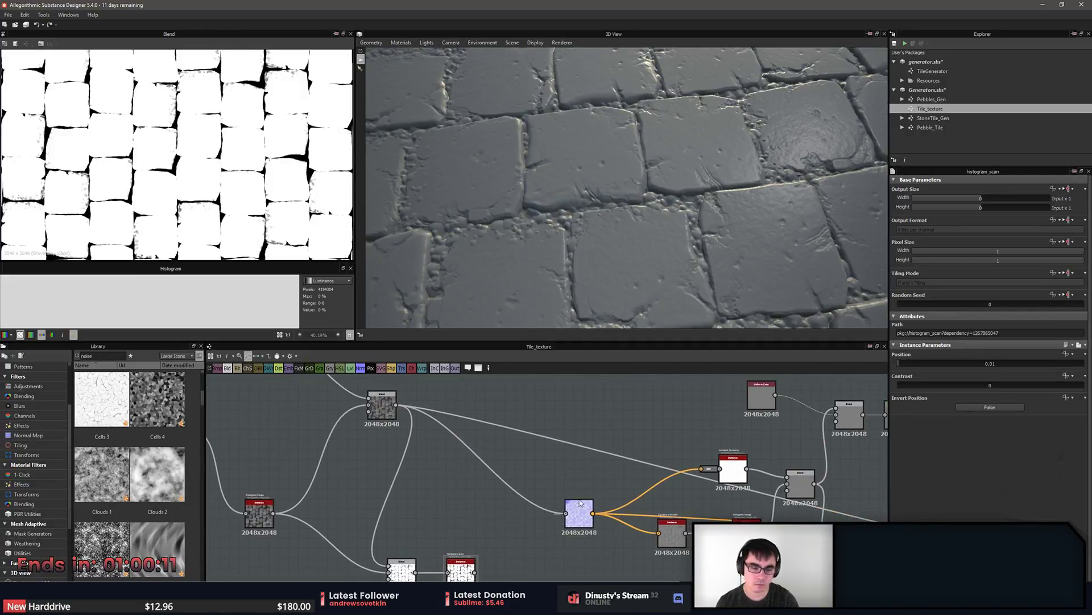
Preview the Normal node's output and examine the tile surface detail up close.
{"action": "double_click", "coordinate": [579, 512]}
{"action": "left_click", "coordinate": [20, 334]}
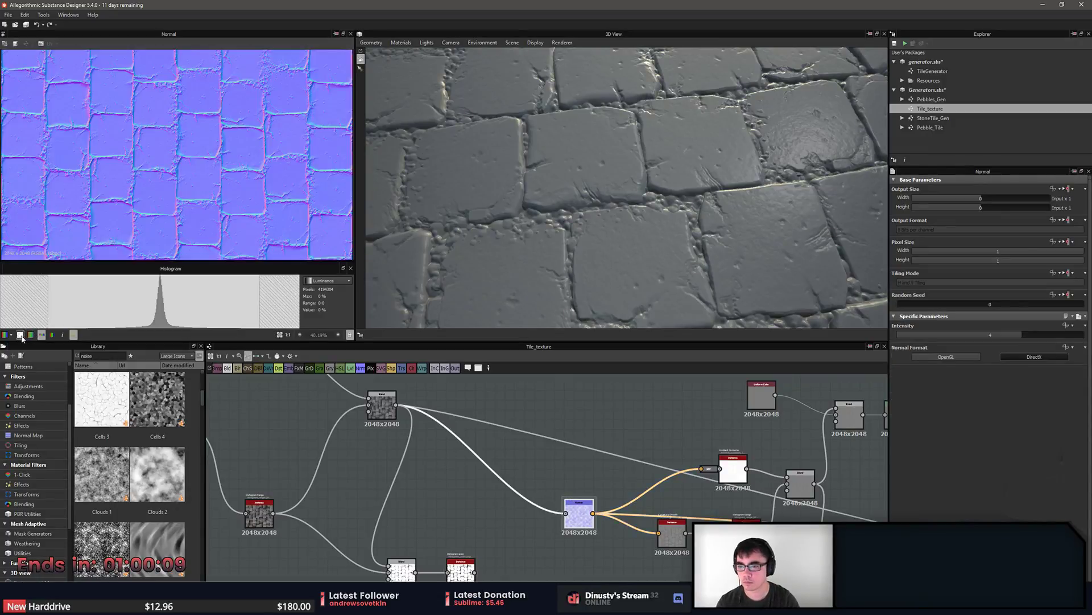
{"action": "middle_click_drag", "start_coordinate": [539, 433], "coordinate": [428, 461]}
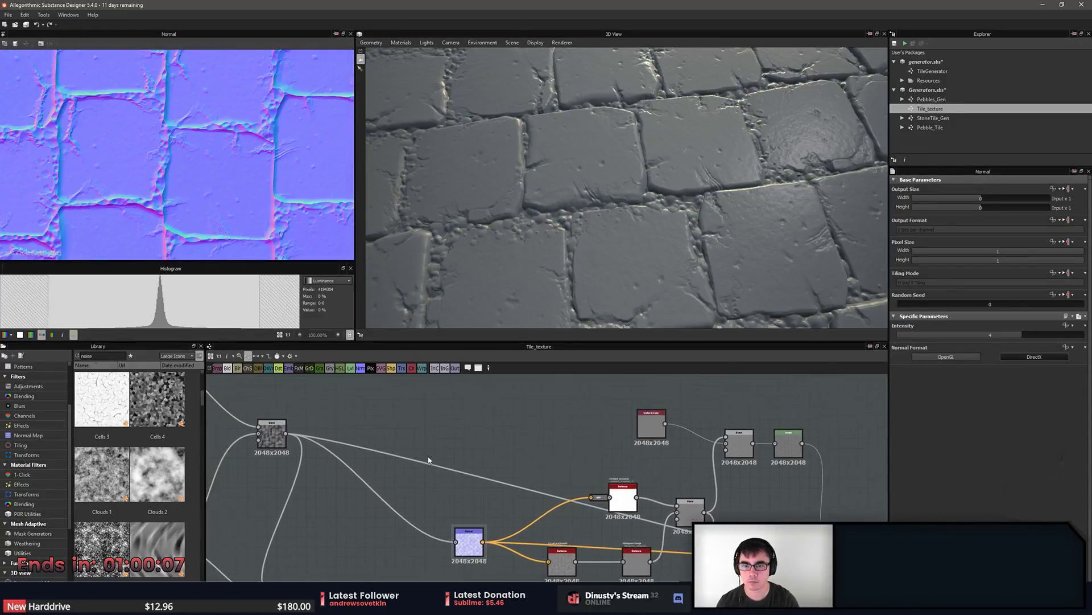
Show the parameters of the Histogram Range node marked "intensity" in the edge chip chain.
{"action": "middle_click_drag", "start_coordinate": [308, 436], "coordinate": [395, 451]}
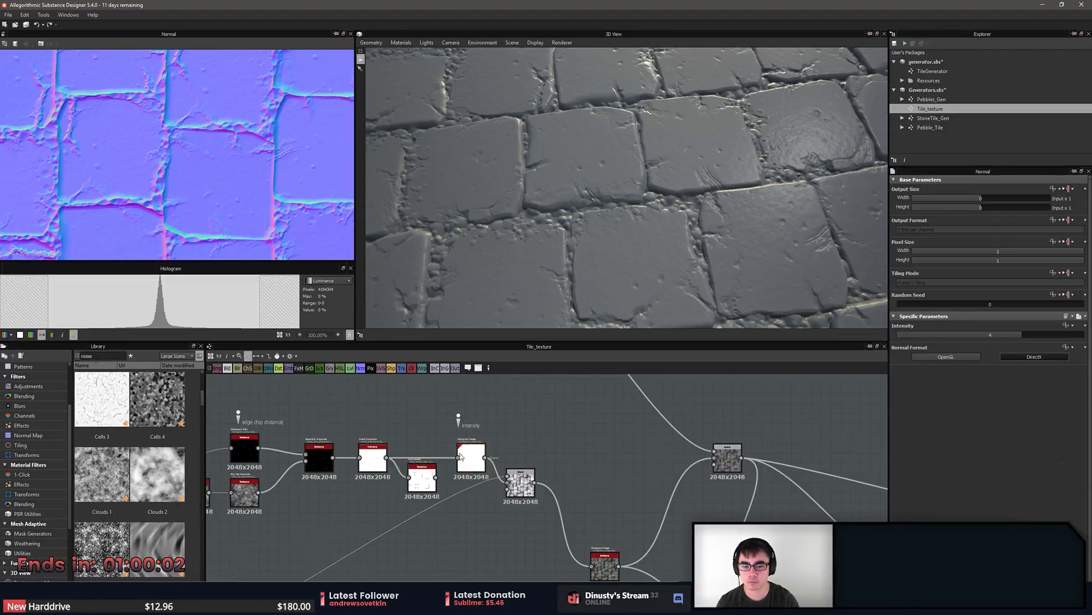
{"action": "scroll", "coordinate": [470, 453], "scroll_direction": "up", "scroll_amount": 4}
{"action": "left_click", "coordinate": [470, 454]}
Preview the Histogram Scan node marked "edge chip distance" and try raising its Position to 0.06.
{"action": "middle_click_drag", "start_coordinate": [435, 435], "coordinate": [816, 506]}
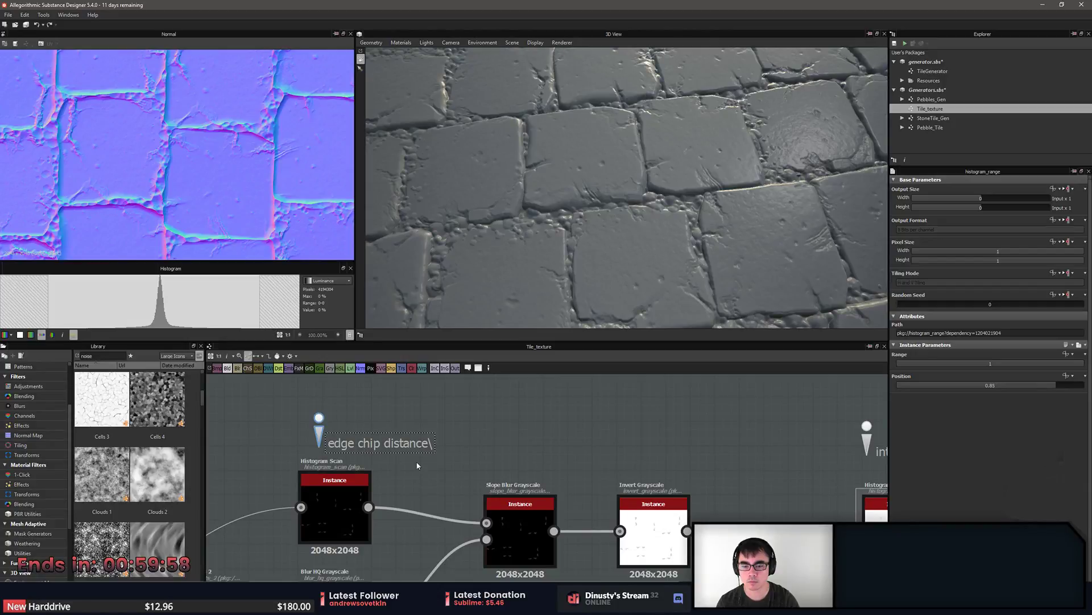
{"action": "scroll", "coordinate": [394, 482], "scroll_direction": "up", "scroll_amount": 2}
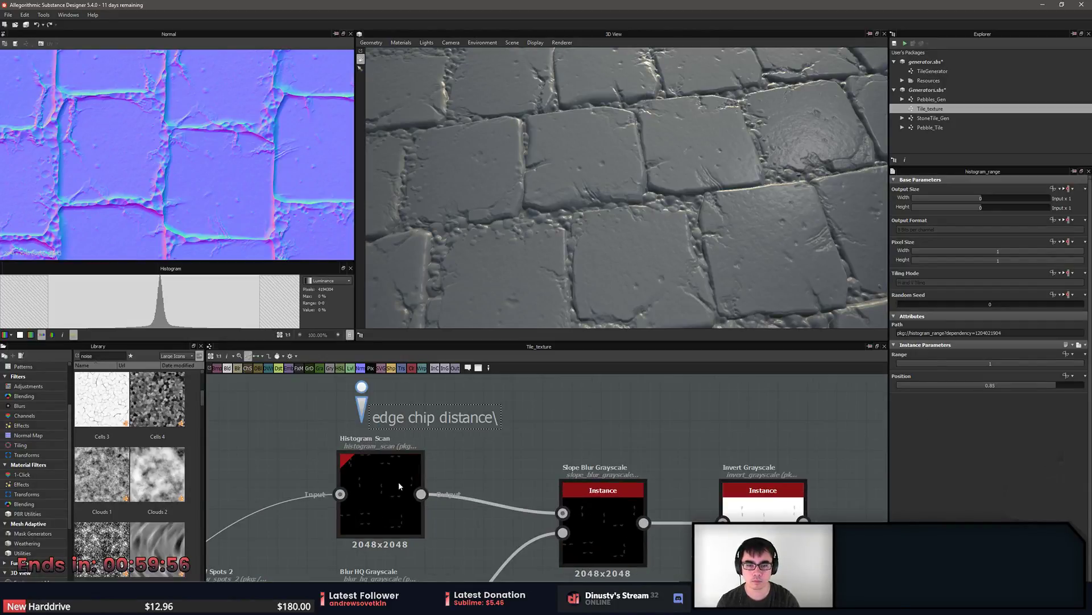
{"action": "double_click", "coordinate": [394, 481]}
{"action": "middle_click_drag", "start_coordinate": [215, 148], "coordinate": [251, 169]}
{"action": "scroll", "coordinate": [251, 170], "scroll_direction": "up", "scroll_amount": 1}
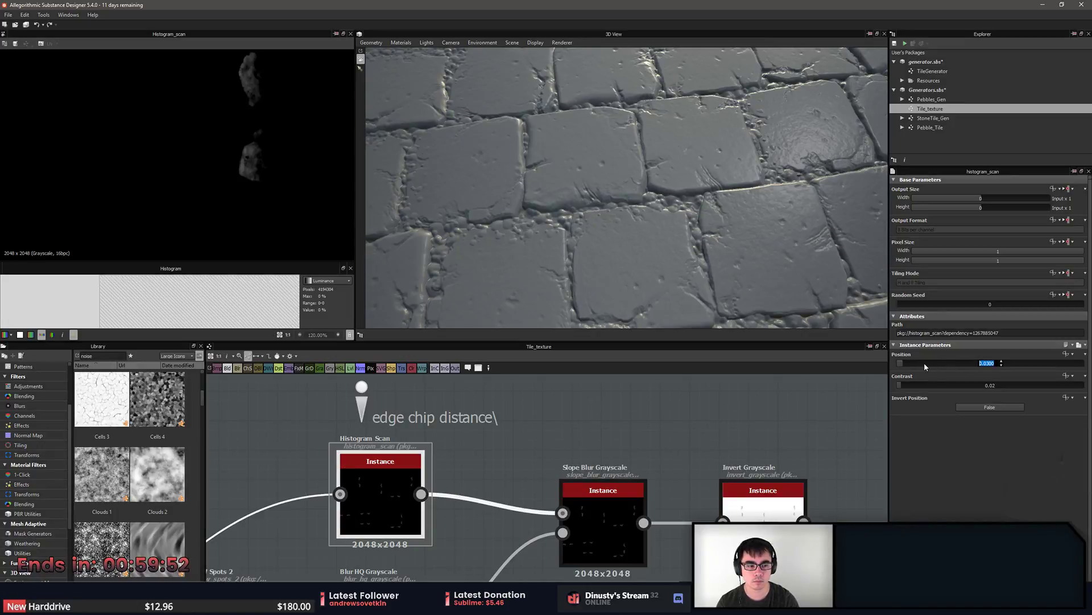
{"action": "left_click", "coordinate": [905, 367]}
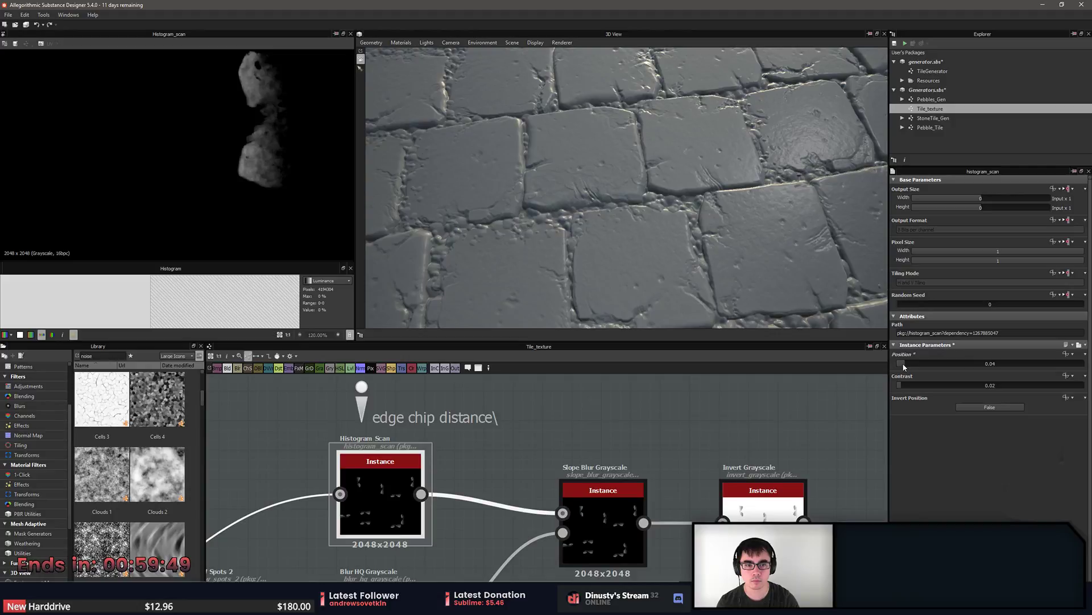
{"action": "left_click_drag", "start_coordinate": [909, 366], "coordinate": [910, 366]}
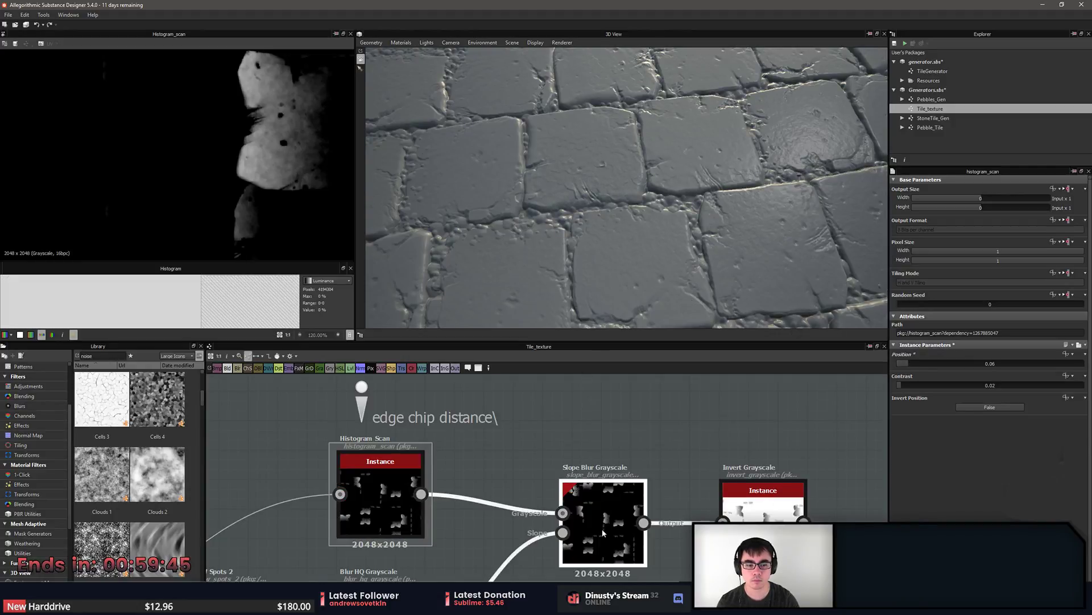
Compare the edge chip outputs of the Invert Grayscale, the intensity Histogram Range and the Multiply Blend it feeds.
{"action": "double_click", "coordinate": [763, 496]}
{"action": "middle_click_drag", "start_coordinate": [766, 439], "coordinate": [512, 390]}
{"action": "double_click", "coordinate": [789, 492]}
{"action": "scroll", "coordinate": [790, 493], "scroll_direction": "down", "scroll_amount": 2}
{"action": "middle_click_drag", "start_coordinate": [790, 493], "coordinate": [524, 413]}
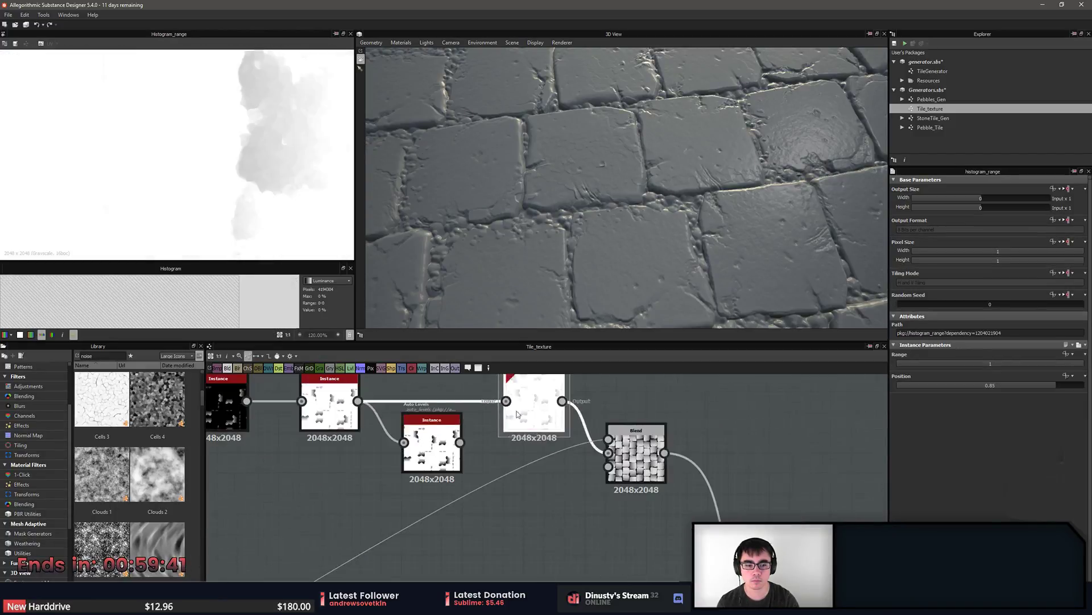
{"action": "double_click", "coordinate": [625, 455]}
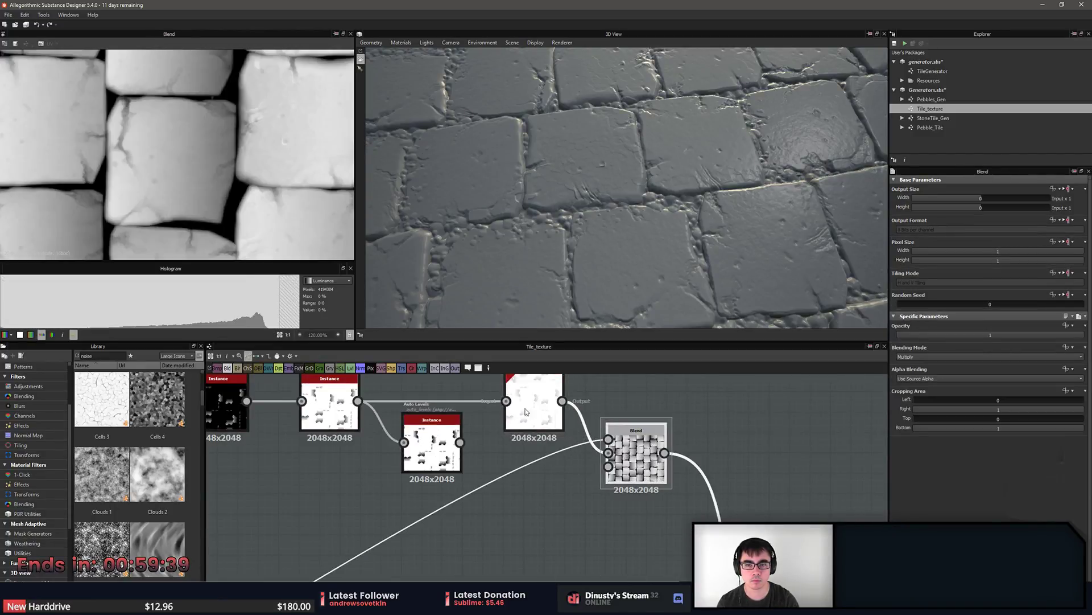
{"action": "left_click", "coordinate": [541, 418]}
{"action": "scroll", "coordinate": [565, 470], "scroll_direction": "up", "scroll_amount": 1}
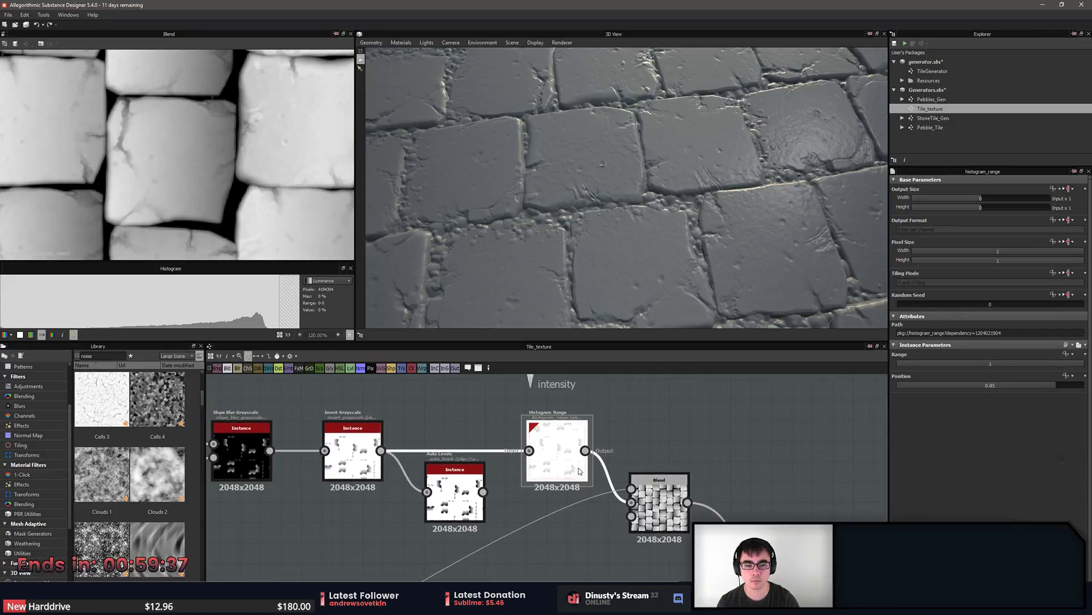
Inspect the tile edges on the 3D floor from a more distant angle.
{"action": "middle_click_drag", "start_coordinate": [421, 435], "coordinate": [737, 478]}
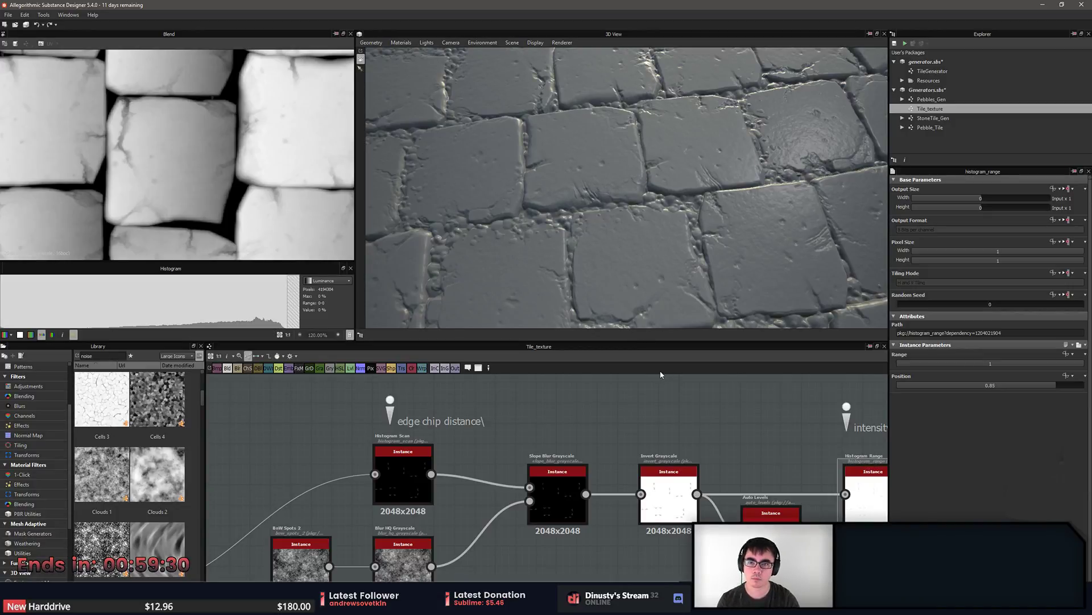
{"action": "left_click_drag", "start_coordinate": [660, 221], "coordinate": [652, 258]}
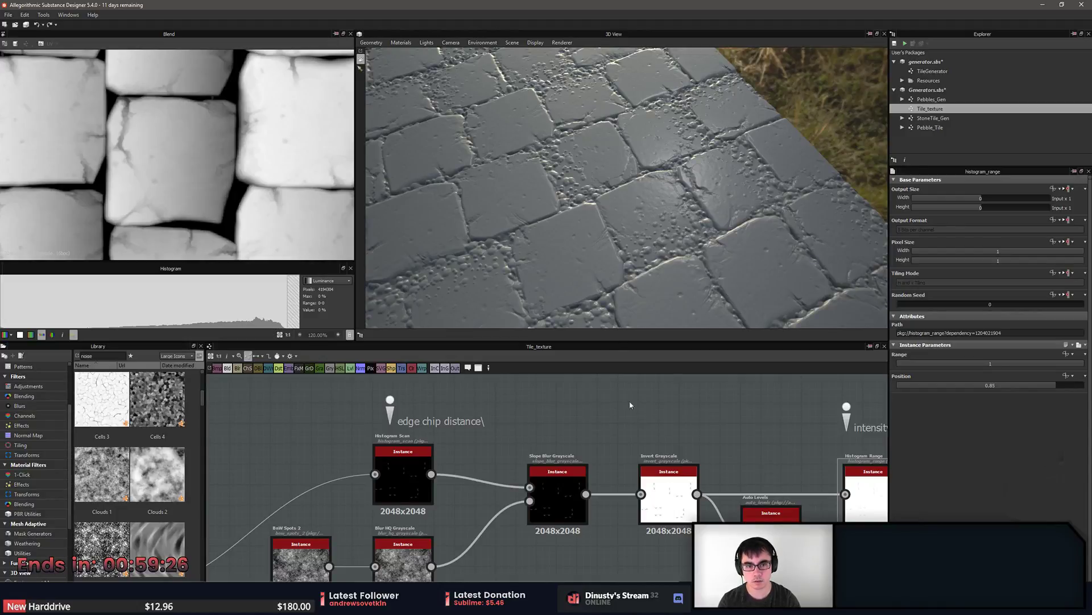
{"action": "middle_click_drag", "start_coordinate": [628, 409], "coordinate": [669, 420]}
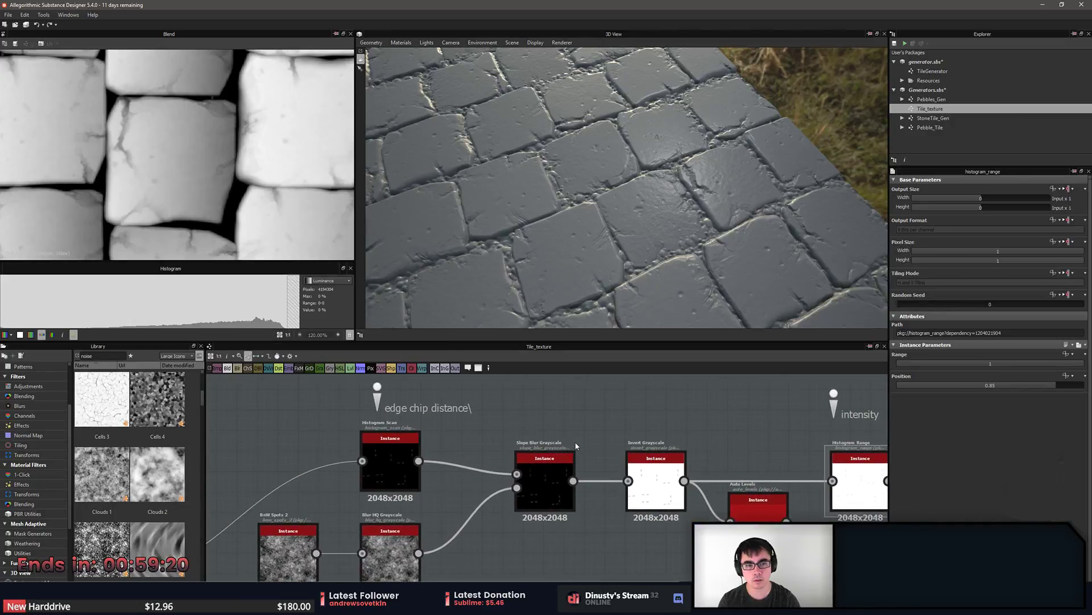
Preview the Histogram Range node that follows the edge chip Multiply Blend.
{"action": "middle_click_drag", "start_coordinate": [589, 490], "coordinate": [631, 505]}
{"action": "left_click", "coordinate": [453, 479]}
{"action": "scroll", "coordinate": [677, 527], "scroll_direction": "down", "scroll_amount": 3}
{"action": "middle_click_drag", "start_coordinate": [677, 537], "coordinate": [657, 476]}
{"action": "middle_click_drag", "start_coordinate": [649, 522], "coordinate": [544, 487]}
{"action": "double_click", "coordinate": [490, 427]}
Preview the lowest StoneTile_Gen node in the Generators frame, fitting the whole tile in the 2D view.
{"action": "middle_click_drag", "start_coordinate": [617, 409], "coordinate": [524, 483]}
{"action": "scroll", "coordinate": [523, 483], "scroll_direction": "down", "scroll_amount": 1}
{"action": "middle_click_drag", "start_coordinate": [439, 466], "coordinate": [657, 518]}
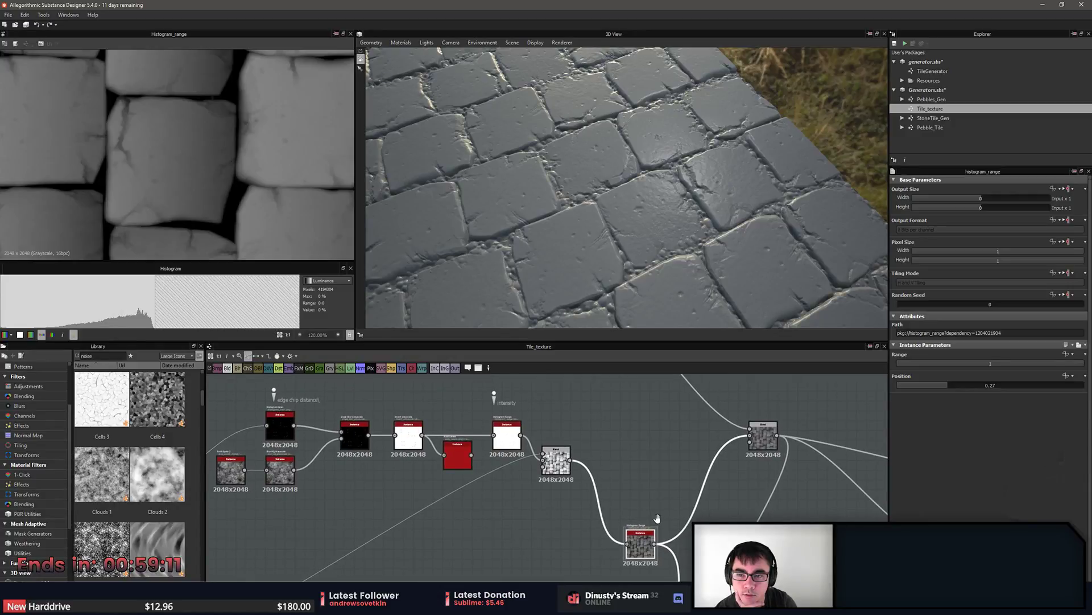
{"action": "middle_click_drag", "start_coordinate": [418, 479], "coordinate": [848, 484]}
{"action": "scroll", "coordinate": [388, 520], "scroll_direction": "up", "scroll_amount": 3}
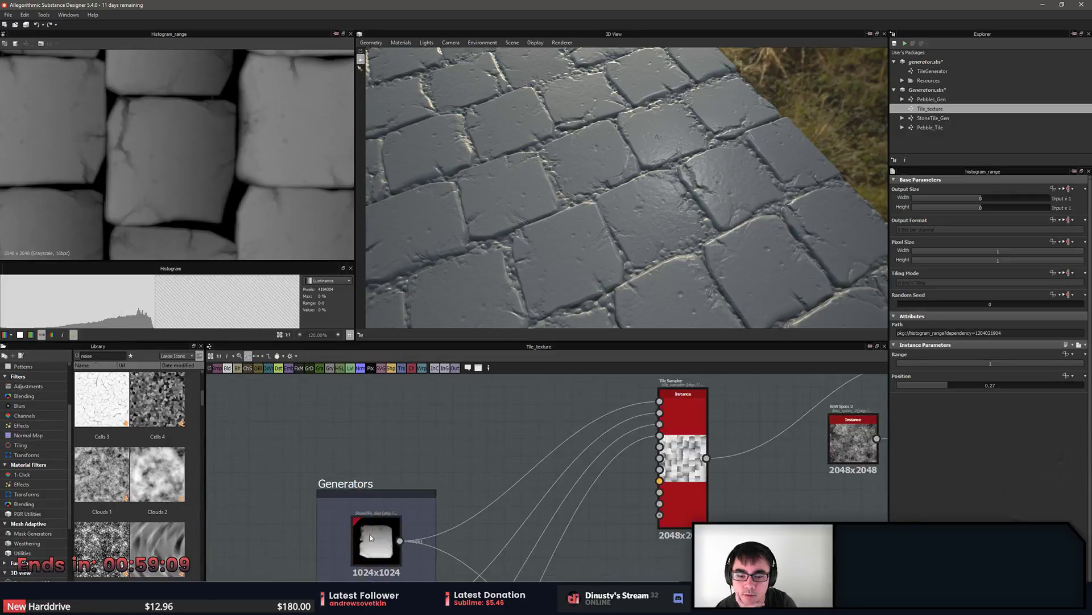
{"action": "middle_click_drag", "start_coordinate": [388, 520], "coordinate": [441, 465]}
{"action": "scroll", "coordinate": [441, 465], "scroll_direction": "up", "scroll_amount": 1}
{"action": "middle_click_drag", "start_coordinate": [443, 513], "coordinate": [547, 505]}
{"action": "scroll", "coordinate": [552, 436], "scroll_direction": "down", "scroll_amount": 2}
{"action": "scroll", "coordinate": [511, 525], "scroll_direction": "up", "scroll_amount": 2}
{"action": "double_click", "coordinate": [514, 505]}
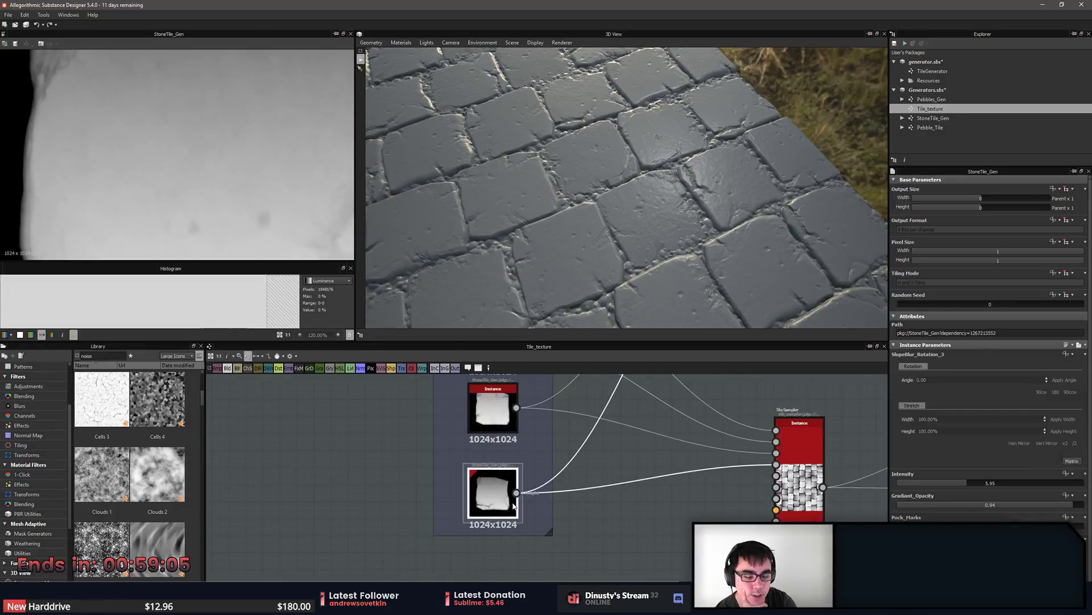
{"action": "scroll", "coordinate": [204, 226], "scroll_direction": "down", "scroll_amount": 5}
{"action": "key", "text": "f"}
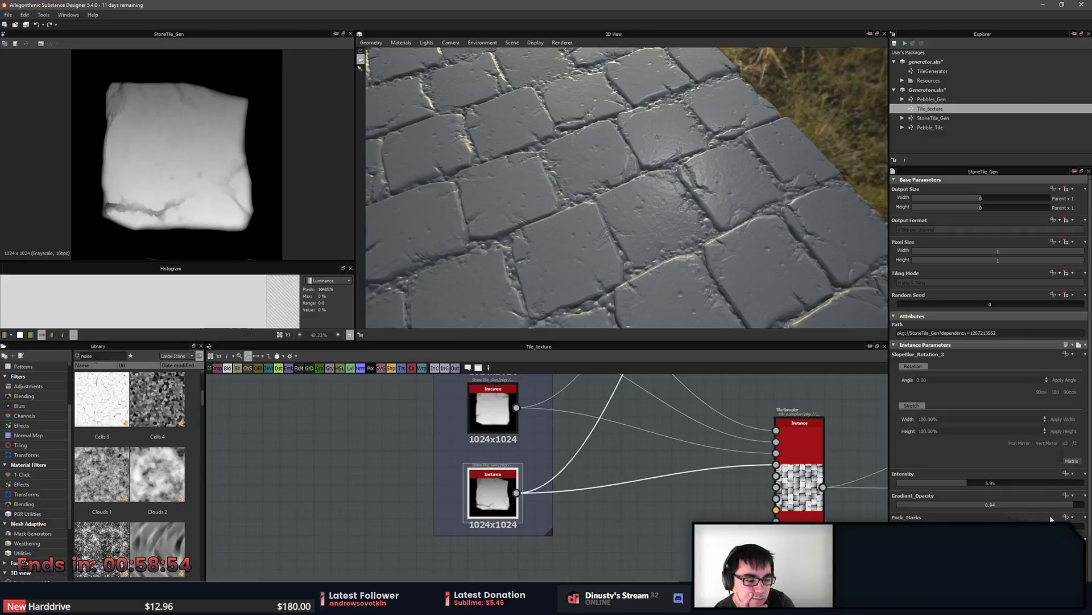
Set the lowest StoneTile_Gen node's Gradient_Opacity to 0.66 and its Intensity to 0.69.
{"action": "left_click_drag", "start_coordinate": [1074, 506], "coordinate": [1021, 507]}
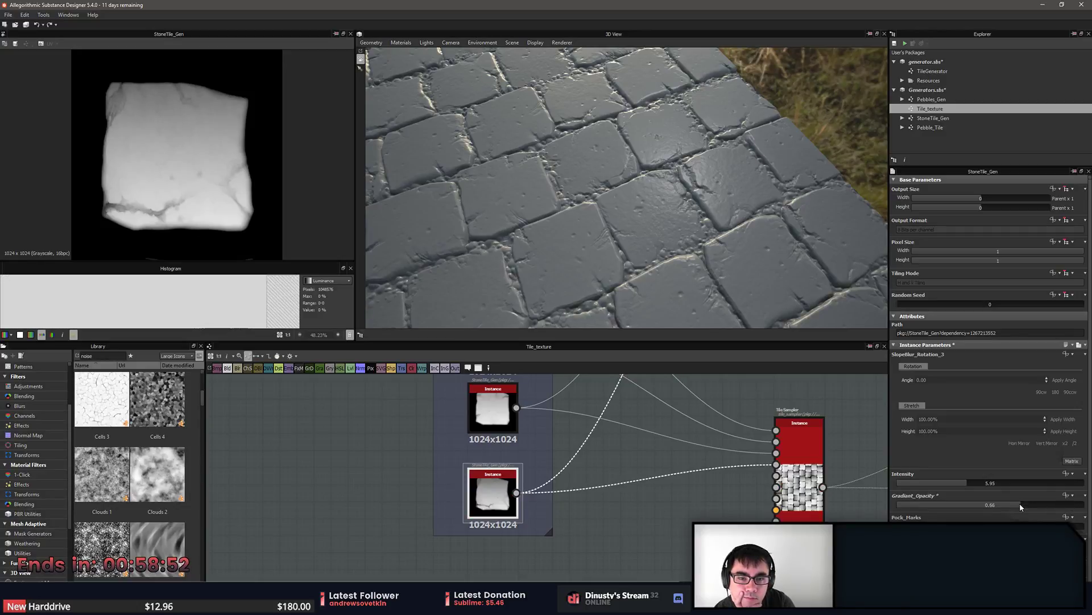
{"action": "middle_click_drag", "start_coordinate": [720, 406], "coordinate": [757, 500]}
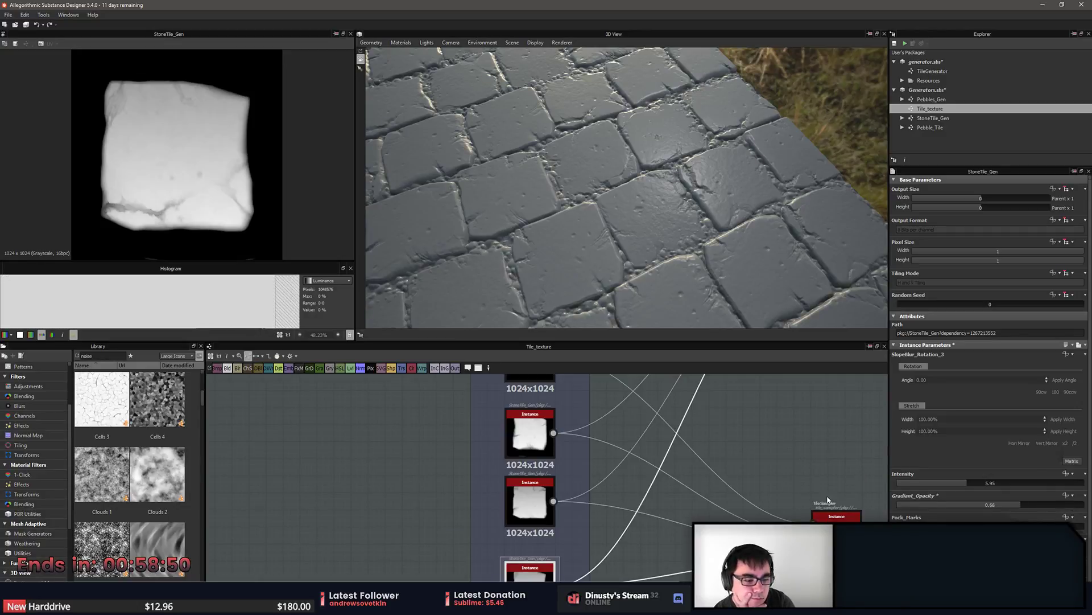
{"action": "left_click_drag", "start_coordinate": [966, 485], "coordinate": [907, 487]}
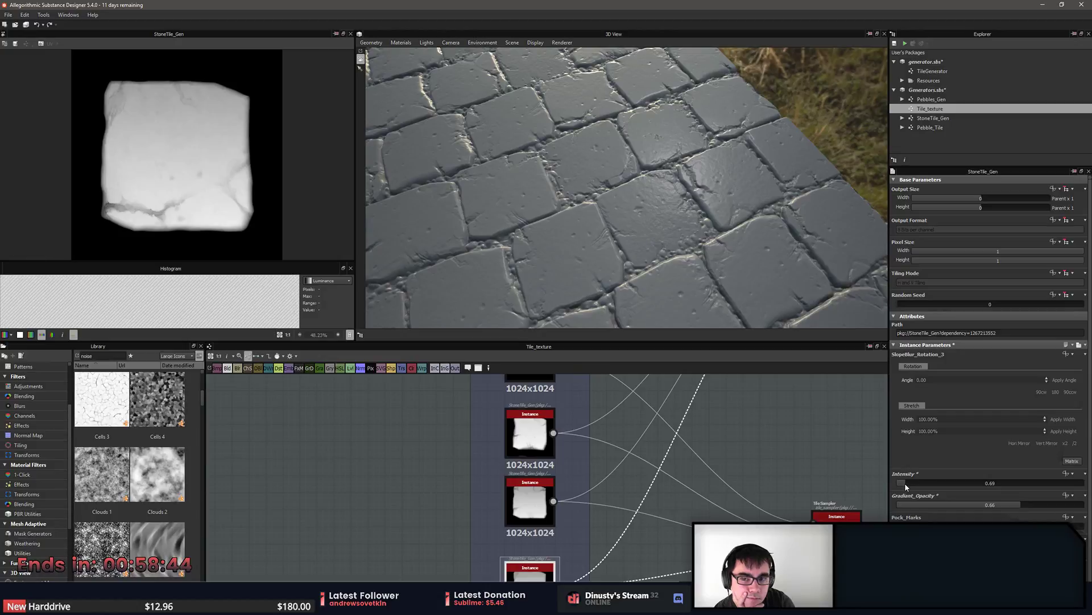
Lower the Intensity of the other three StoneTile_Gen nodes, setting it to 0 on the topmost one.
{"action": "left_click", "coordinate": [545, 452]}
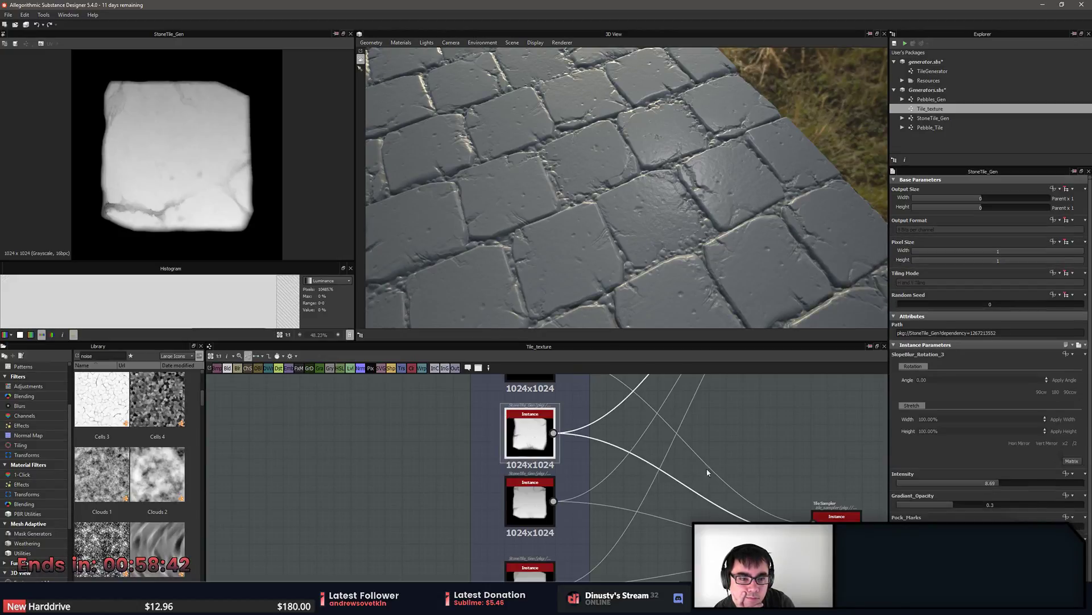
{"action": "left_click", "coordinate": [907, 485]}
{"action": "middle_click_drag", "start_coordinate": [638, 451], "coordinate": [644, 495]}
{"action": "left_click", "coordinate": [537, 545]}
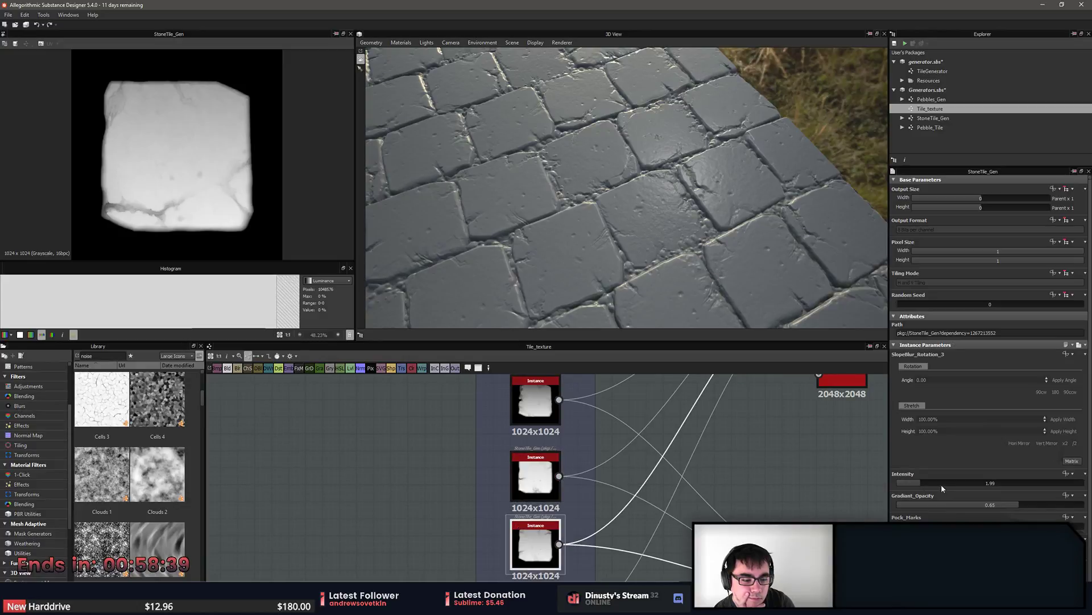
{"action": "left_click", "coordinate": [535, 401]}
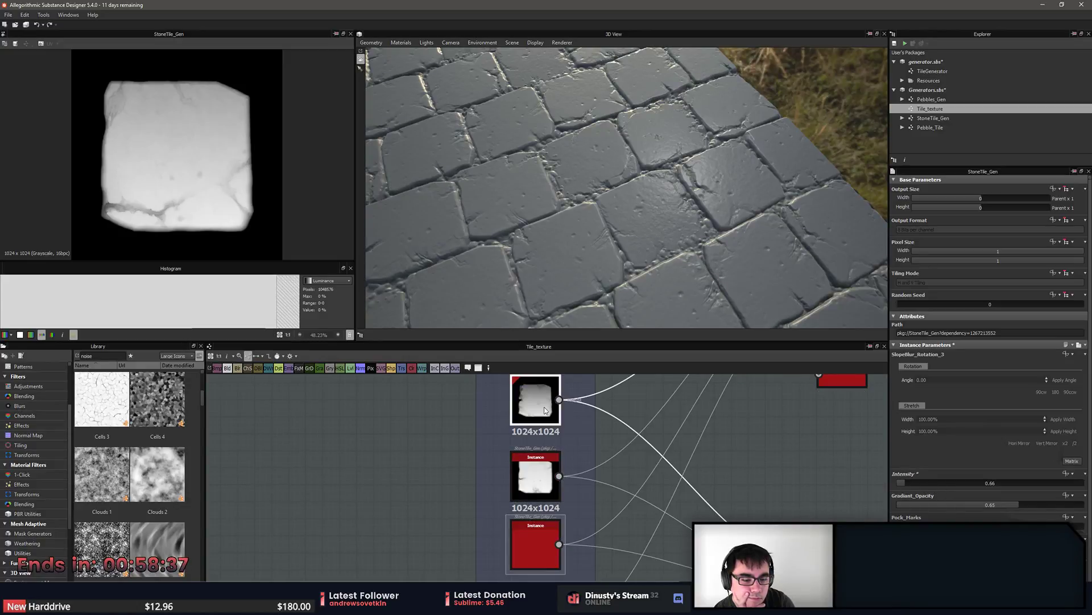
{"action": "left_click", "coordinate": [901, 487]}
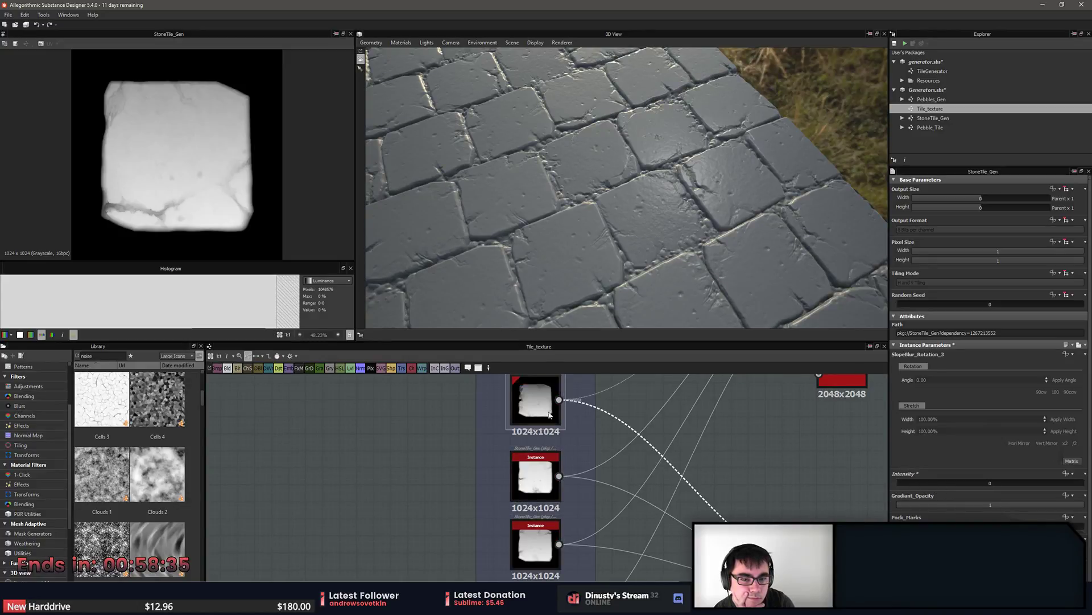
Examine the overall tile layout of the 3D floor from farther away.
{"action": "left_click_drag", "start_coordinate": [545, 281], "coordinate": [536, 316]}
{"action": "scroll", "coordinate": [568, 244], "scroll_direction": "down", "scroll_amount": 4}
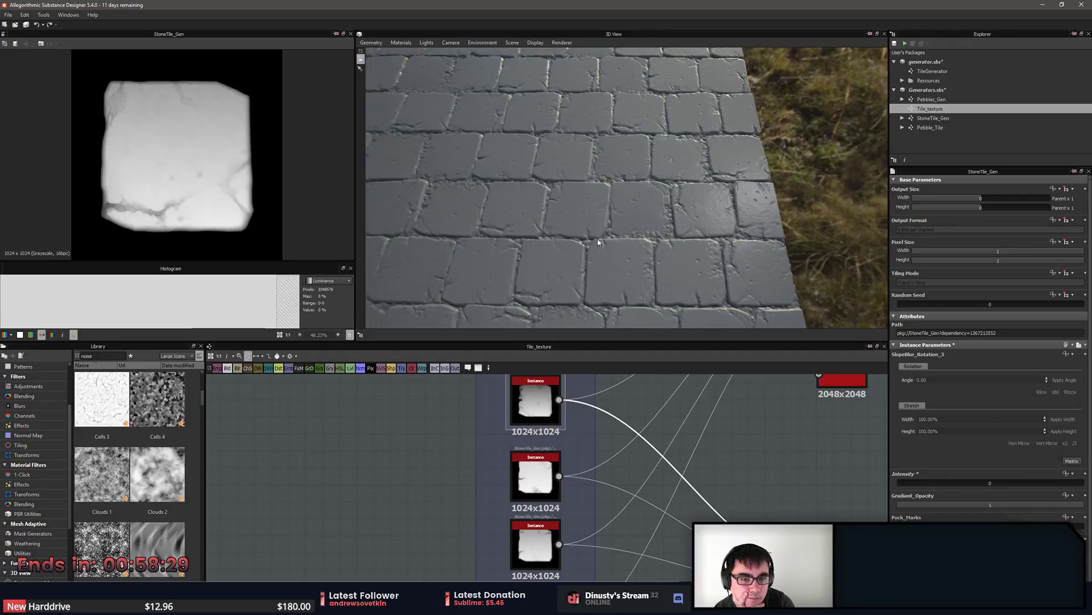
{"action": "middle_click_drag", "start_coordinate": [578, 244], "coordinate": [612, 237]}
{"action": "middle_click_drag", "start_coordinate": [751, 418], "coordinate": [716, 456]}
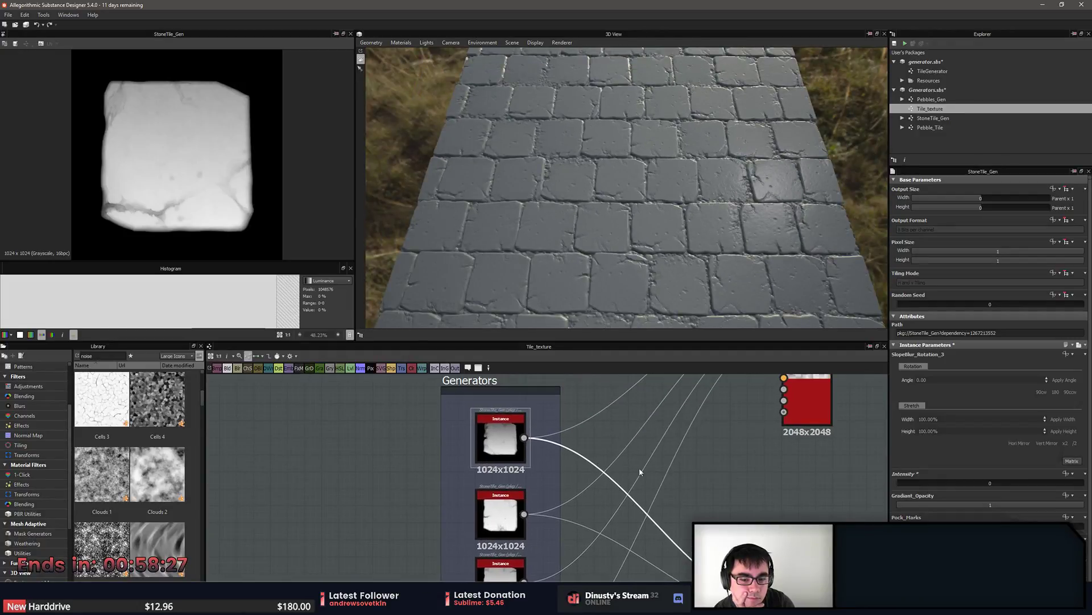
Preview the topmost StoneTile_Gen node and open its referenced graph.
{"action": "double_click", "coordinate": [505, 445]}
{"action": "right_click", "coordinate": [505, 442]}
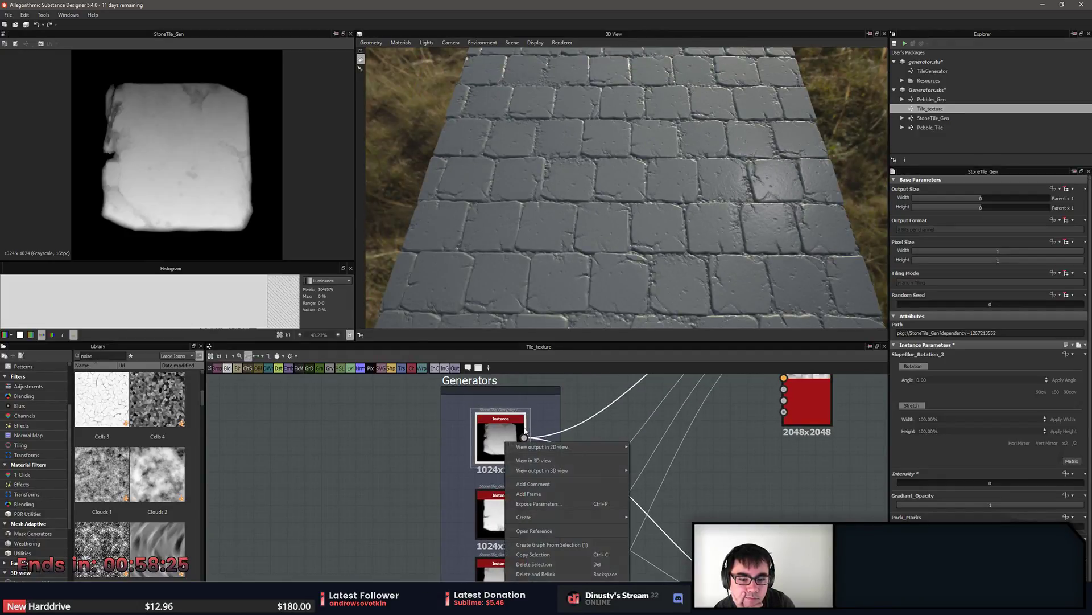
{"action": "left_click", "coordinate": [563, 514]}
{"action": "right_click", "coordinate": [501, 442]}
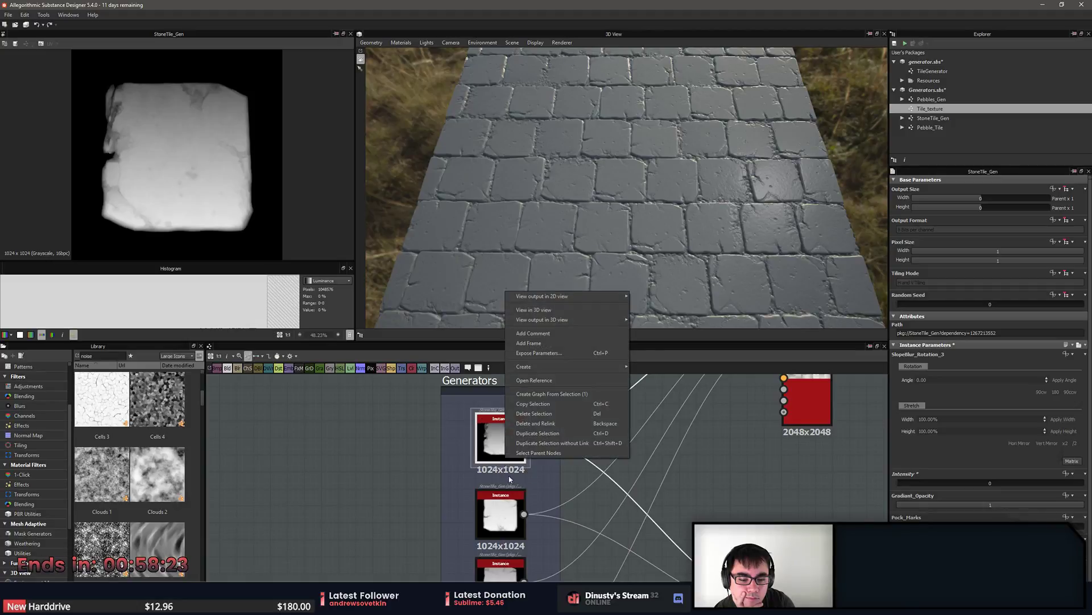
{"action": "left_click", "coordinate": [568, 379]}
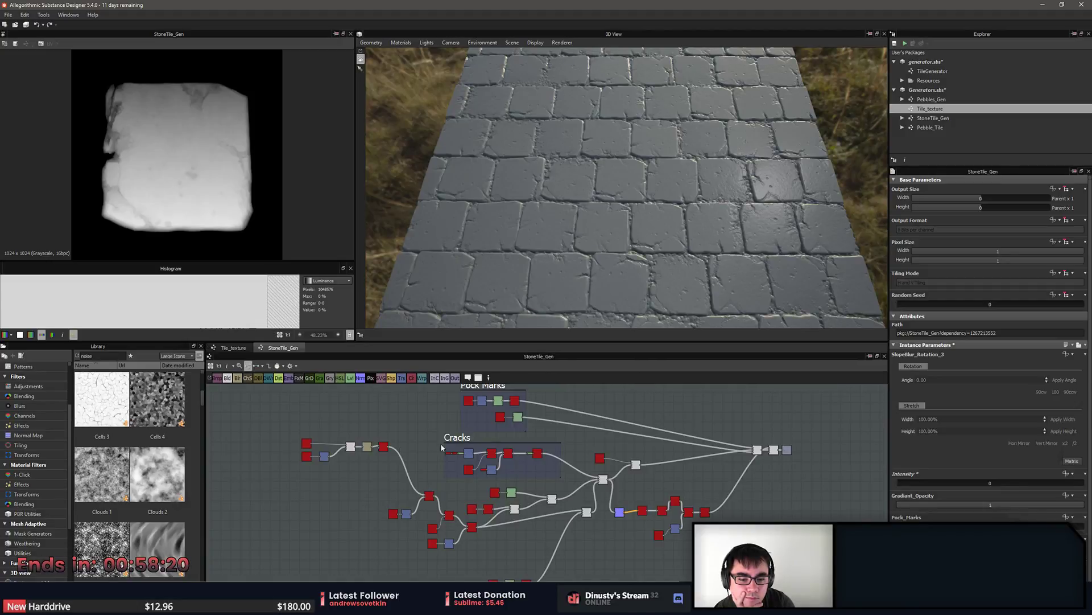
Examine the base shape chain of the StoneTile_Gen graph and preview its Blur node.
{"action": "scroll", "coordinate": [419, 441], "scroll_direction": "up", "scroll_amount": 7}
{"action": "middle_click_drag", "start_coordinate": [379, 443], "coordinate": [664, 431]}
{"action": "scroll", "coordinate": [646, 434], "scroll_direction": "up", "scroll_amount": 1}
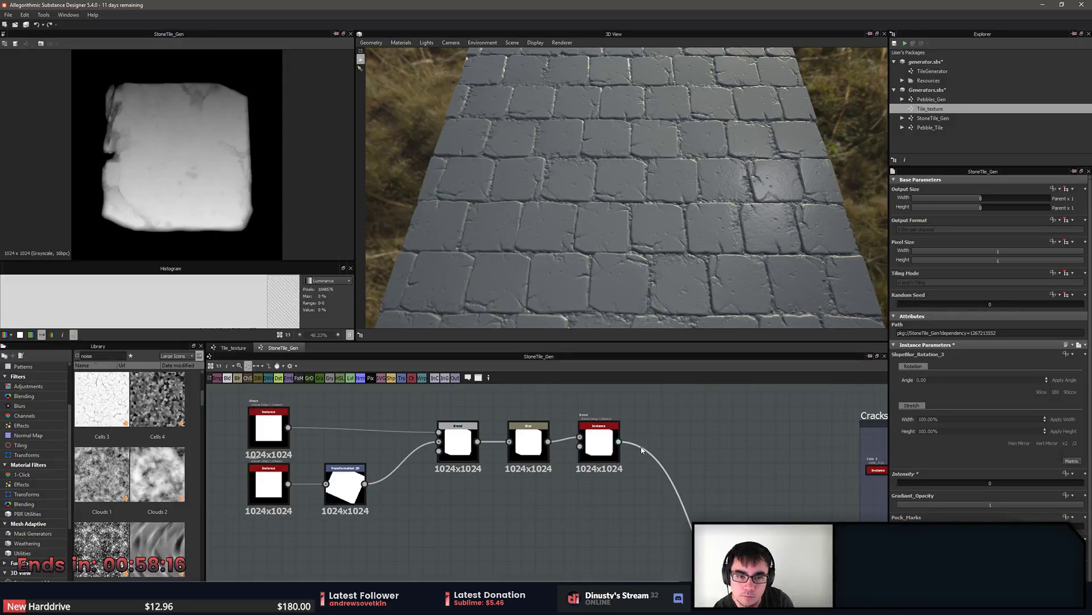
{"action": "scroll", "coordinate": [644, 450], "scroll_direction": "up", "scroll_amount": 1}
{"action": "middle_click_drag", "start_coordinate": [479, 473], "coordinate": [718, 498]}
{"action": "left_click", "coordinate": [511, 517]}
{"action": "middle_click_drag", "start_coordinate": [511, 517], "coordinate": [403, 516]}
{"action": "left_click", "coordinate": [642, 482]}
{"action": "scroll", "coordinate": [641, 482], "scroll_direction": "down", "scroll_amount": 4}
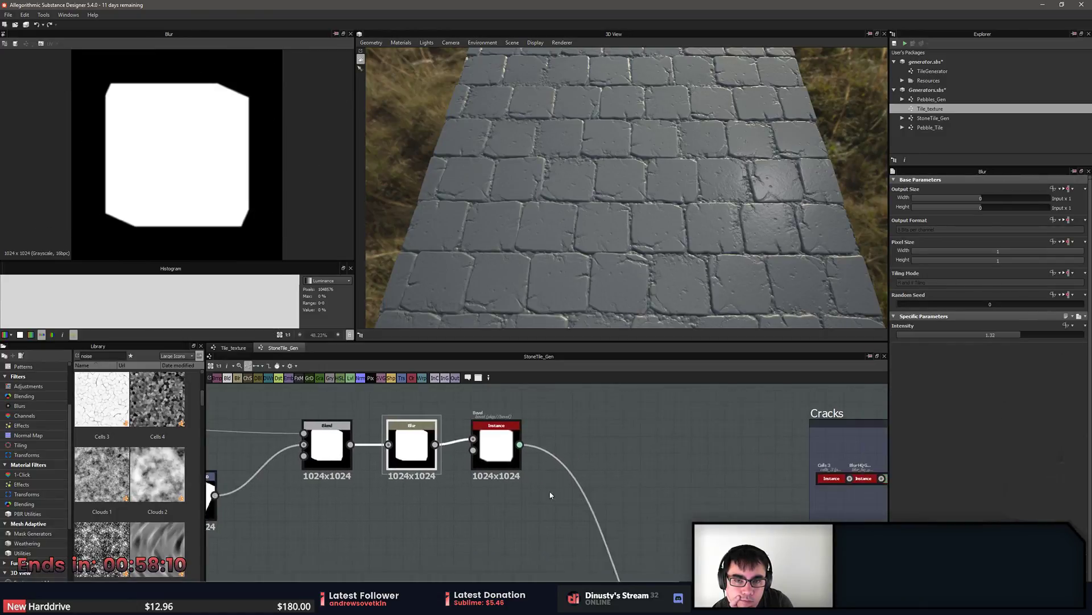
Compare the outputs of the Slope Blur Grayscale and the Multiply Blend in the StoneTile_Gen graph.
{"action": "middle_click_drag", "start_coordinate": [668, 546], "coordinate": [573, 420]}
{"action": "scroll", "coordinate": [630, 478], "scroll_direction": "up", "scroll_amount": 1}
{"action": "double_click", "coordinate": [598, 480]}
{"action": "middle_click_drag", "start_coordinate": [682, 474], "coordinate": [635, 512]}
{"action": "scroll", "coordinate": [631, 511], "scroll_direction": "up", "scroll_amount": 5}
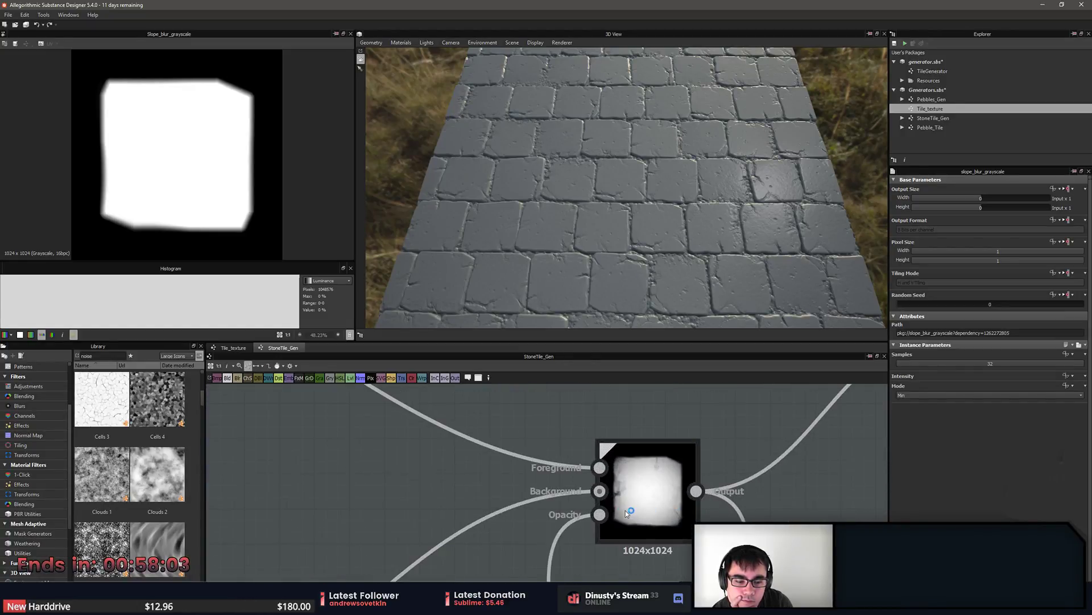
{"action": "double_click", "coordinate": [647, 503]}
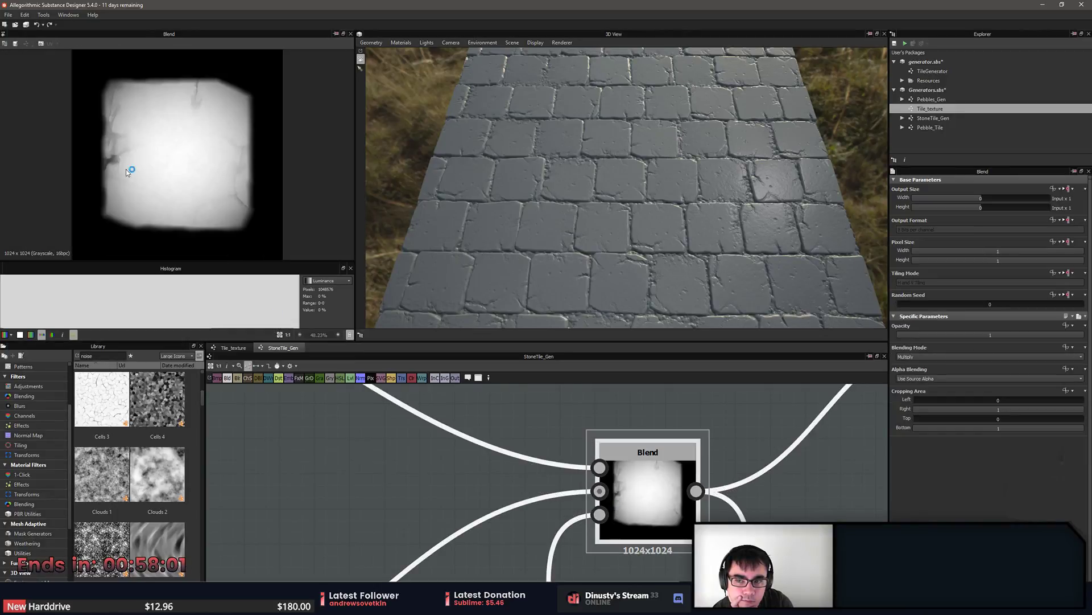
Show the parameters of the Blur HQ Grayscale node at the end of the Cracks chain.
{"action": "middle_click_drag", "start_coordinate": [239, 399], "coordinate": [677, 538]}
{"action": "middle_click_drag", "start_coordinate": [336, 439], "coordinate": [629, 541]}
{"action": "left_click", "coordinate": [625, 490]}
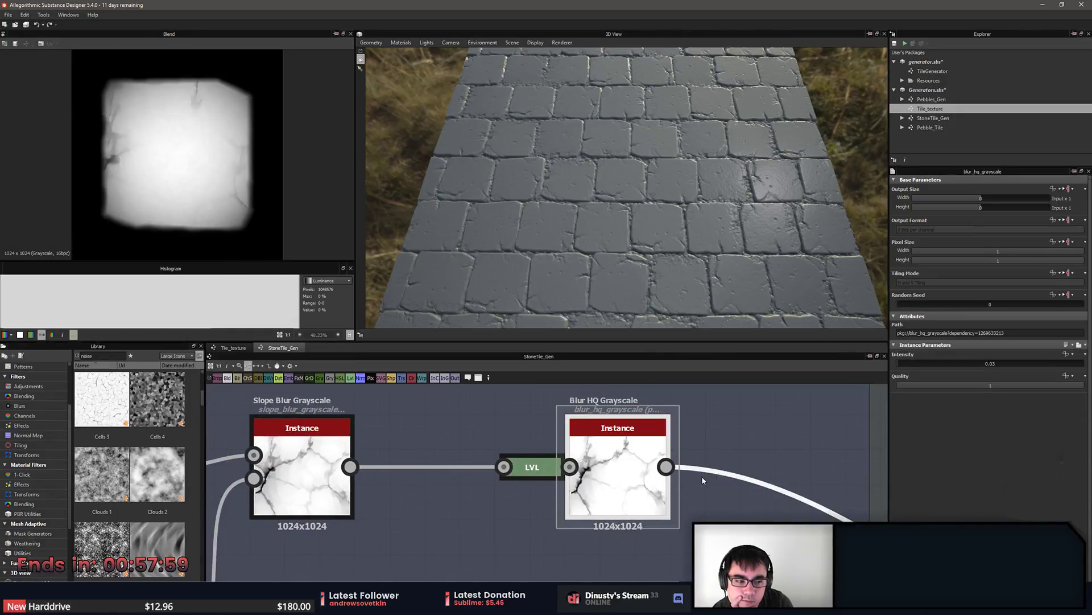
Set the intensity of the Blur HQ Grayscale ending the Cracks chain to 0.01 and compare its output with the preceding Slope Blur Grayscale.
{"action": "double_click", "coordinate": [911, 366]}
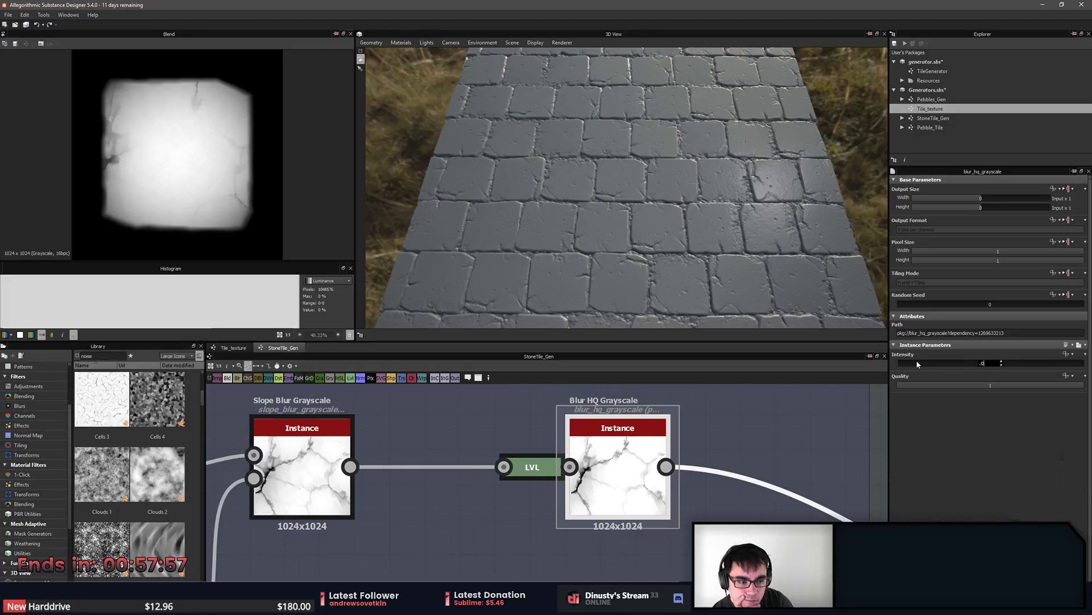
{"action": "key", "text": "Return"}
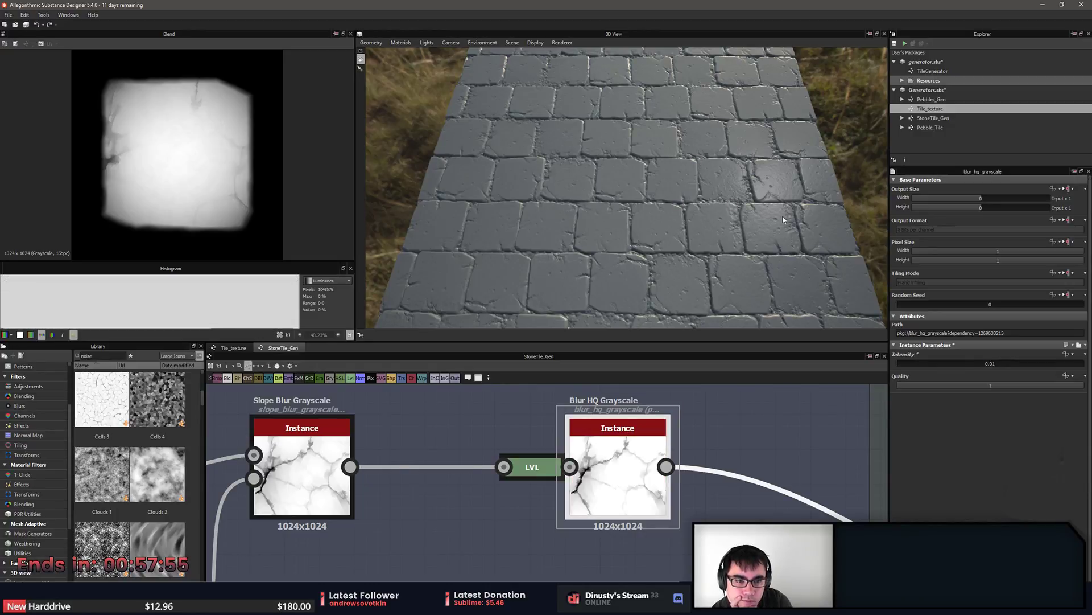
{"action": "double_click", "coordinate": [608, 445]}
{"action": "middle_click_drag", "start_coordinate": [541, 441], "coordinate": [613, 434]}
{"action": "double_click", "coordinate": [392, 485]}
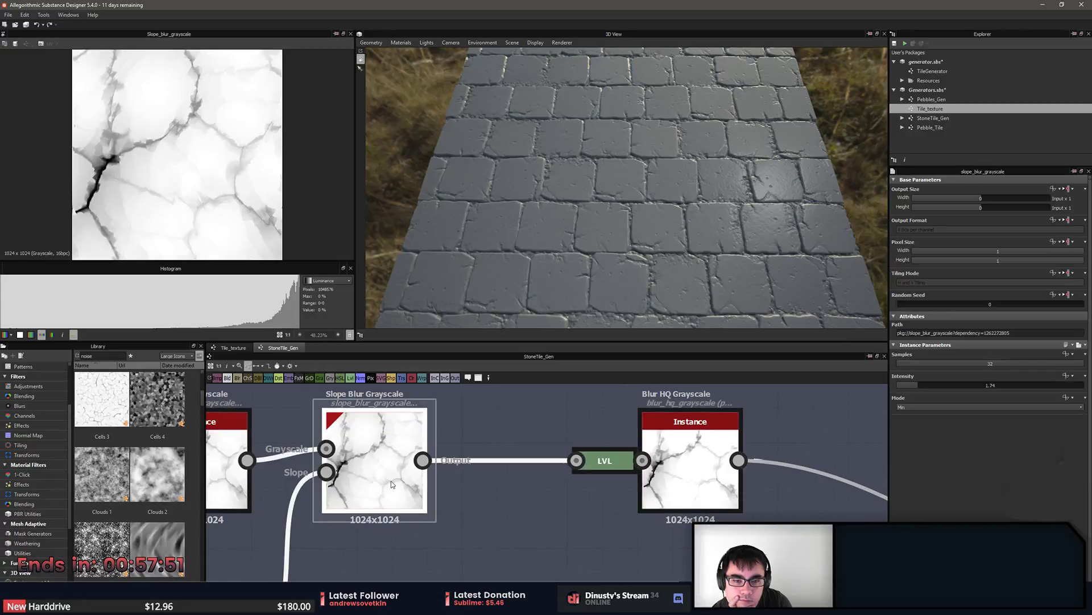
Insert a Histogram Range node after the Blur HQ Grayscale at the end of the Cracks chain.
{"action": "middle_click_drag", "start_coordinate": [391, 480], "coordinate": [497, 461]}
{"action": "middle_click_drag", "start_coordinate": [653, 392], "coordinate": [687, 408]}
{"action": "middle_click_drag", "start_coordinate": [602, 443], "coordinate": [569, 443]}
{"action": "scroll", "coordinate": [700, 399], "scroll_direction": "down", "scroll_amount": 1}
{"action": "middle_click_drag", "start_coordinate": [753, 479], "coordinate": [567, 465]}
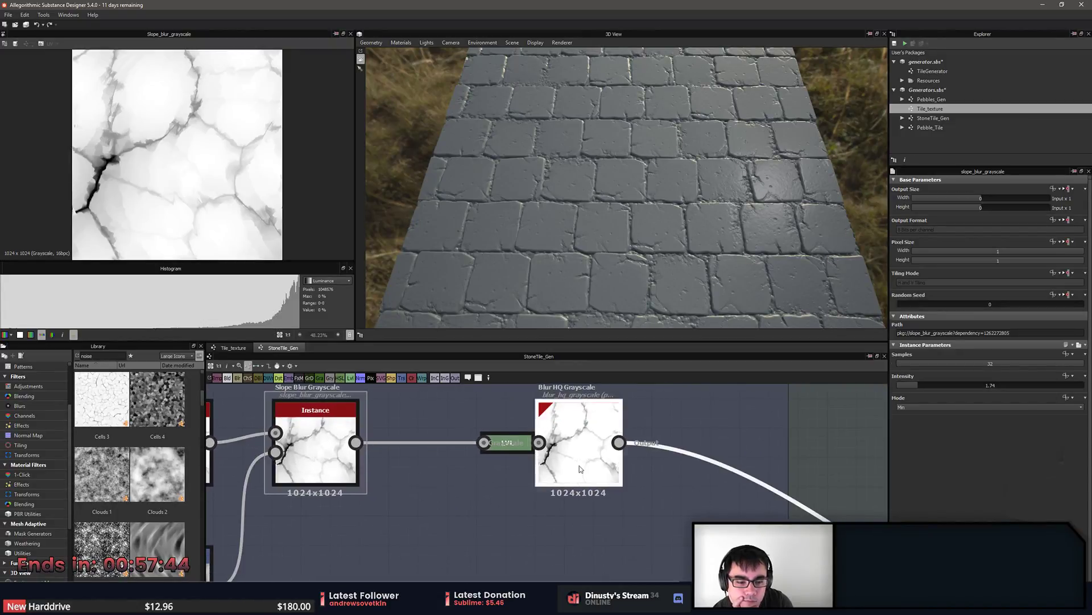
{"action": "left_click", "coordinate": [567, 466]}
{"action": "scroll", "coordinate": [569, 462], "scroll_direction": "down", "scroll_amount": 1}
{"action": "key", "text": "space"}
{"action": "type", "text": "histo"}
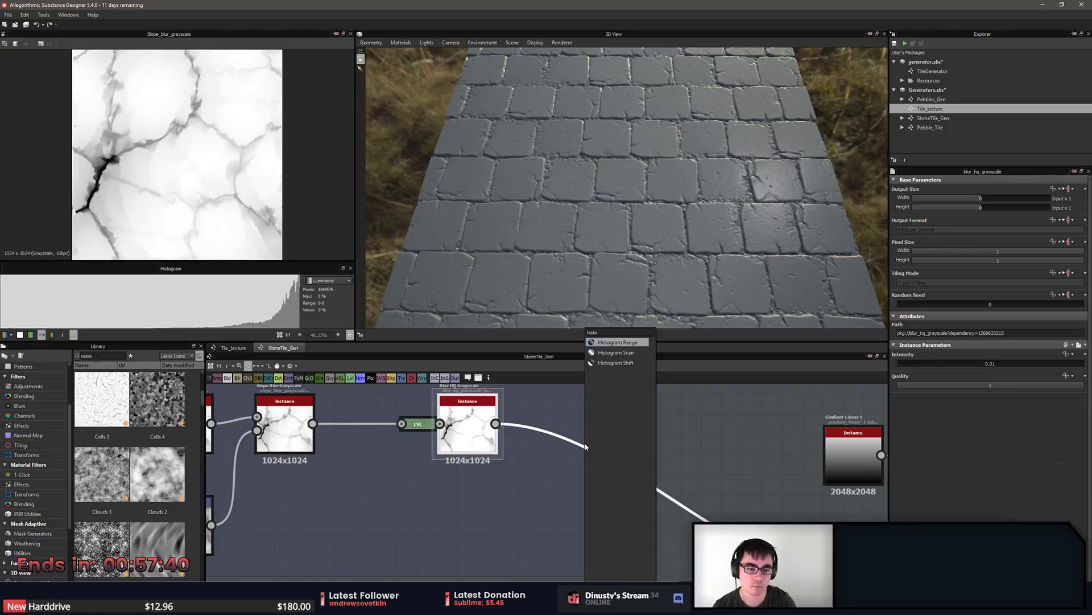
{"action": "key", "text": "Return"}
{"action": "middle_click_drag", "start_coordinate": [584, 445], "coordinate": [540, 458]}
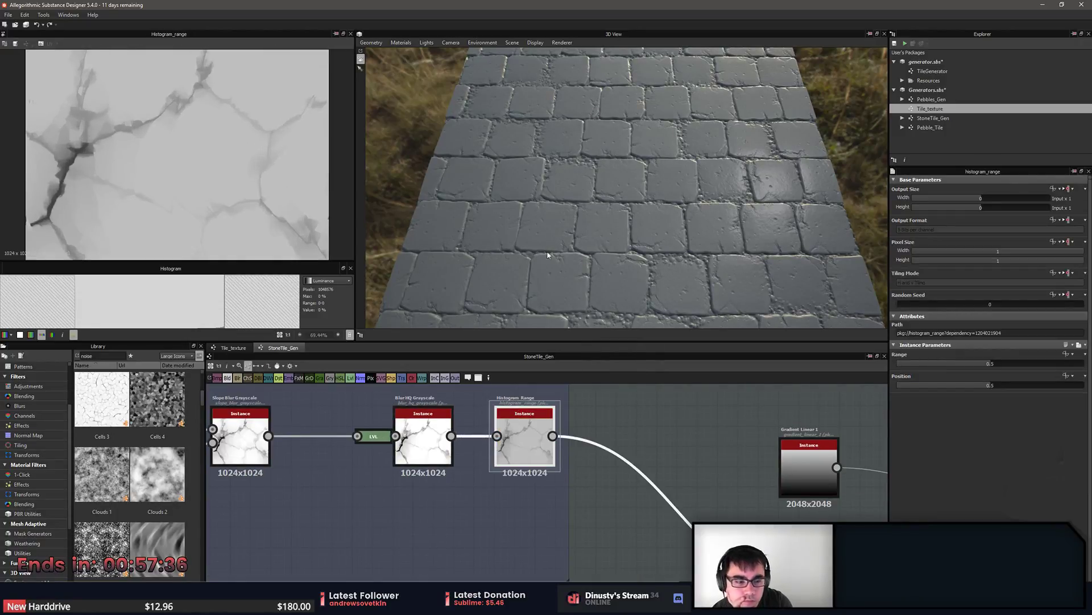
Try a Range of 0.31 on the Histogram Range node and inspect the tile surfaces up close.
{"action": "left_click_drag", "start_coordinate": [990, 367], "coordinate": [956, 370]}
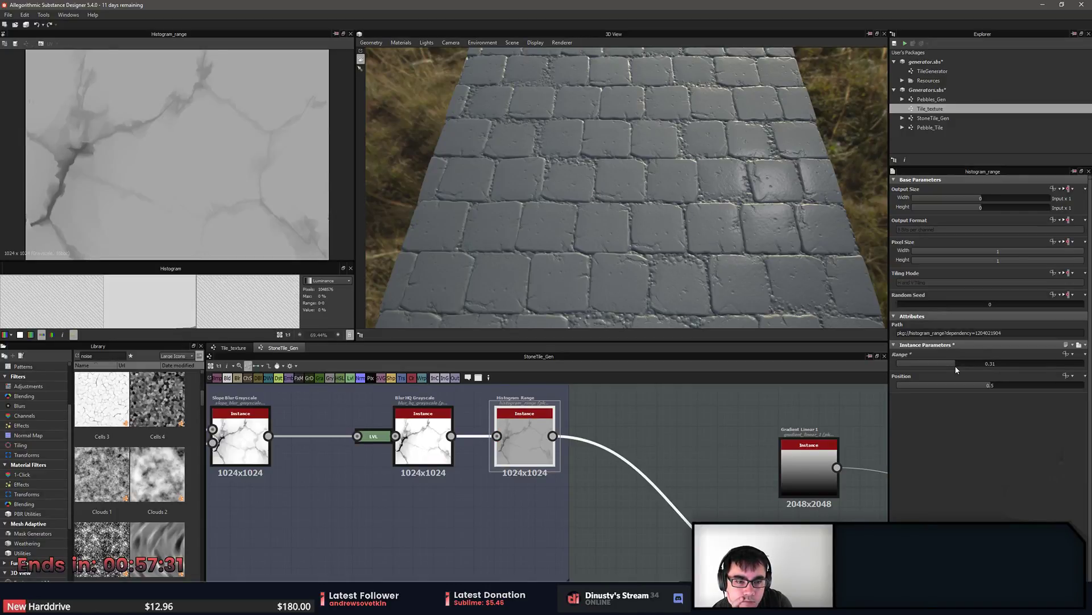
{"action": "middle_click_drag", "start_coordinate": [578, 222], "coordinate": [667, 254]}
{"action": "scroll", "coordinate": [575, 213], "scroll_direction": "up", "scroll_amount": 5}
{"action": "scroll", "coordinate": [667, 253], "scroll_direction": "up", "scroll_amount": 4}
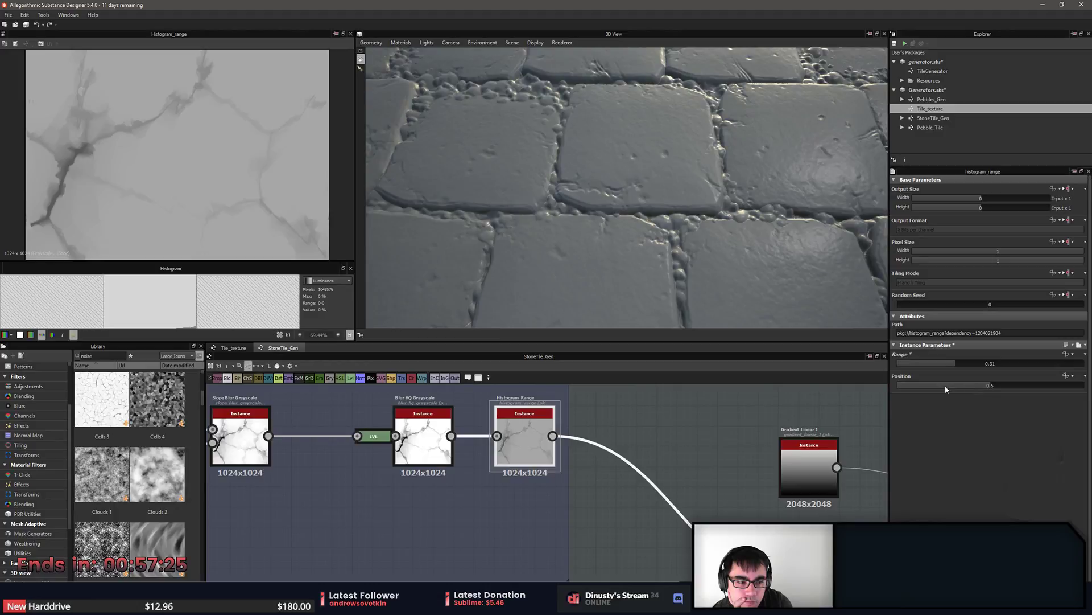
Set the Histogram Range node's Range to 0.66 and its Position to 0.91, checking how the cracks look on the tiles.
{"action": "left_click_drag", "start_coordinate": [991, 370], "coordinate": [1023, 364]}
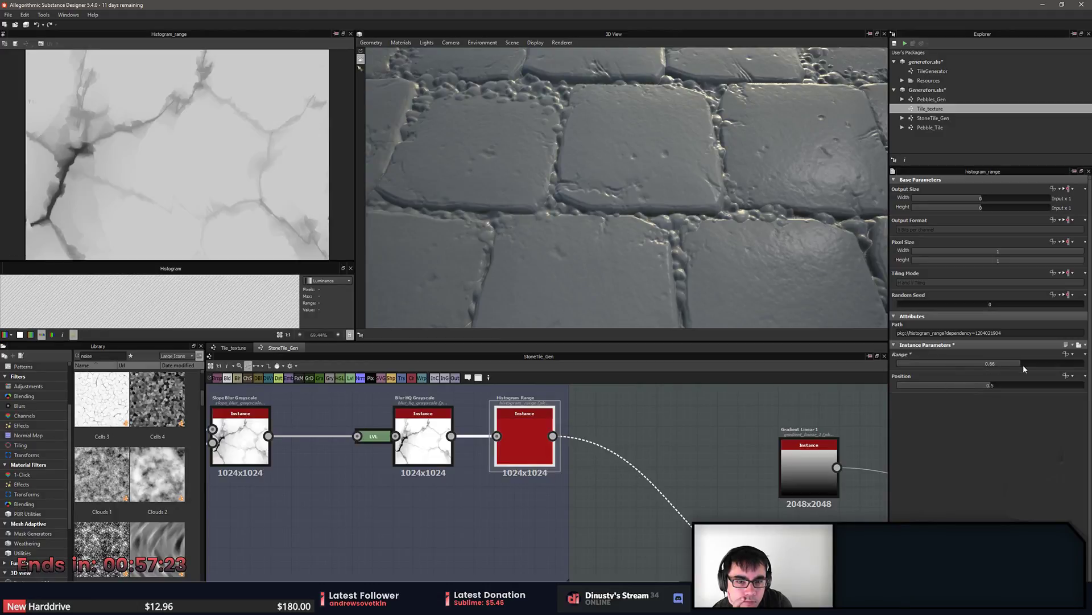
{"action": "mouse_move", "coordinate": [835, 430]}
{"action": "middle_mouse_down"}
{"action": "mouse_move", "coordinate": [749, 432]}
{"action": "mouse_move", "coordinate": [840, 423]}
{"action": "middle_mouse_up"}
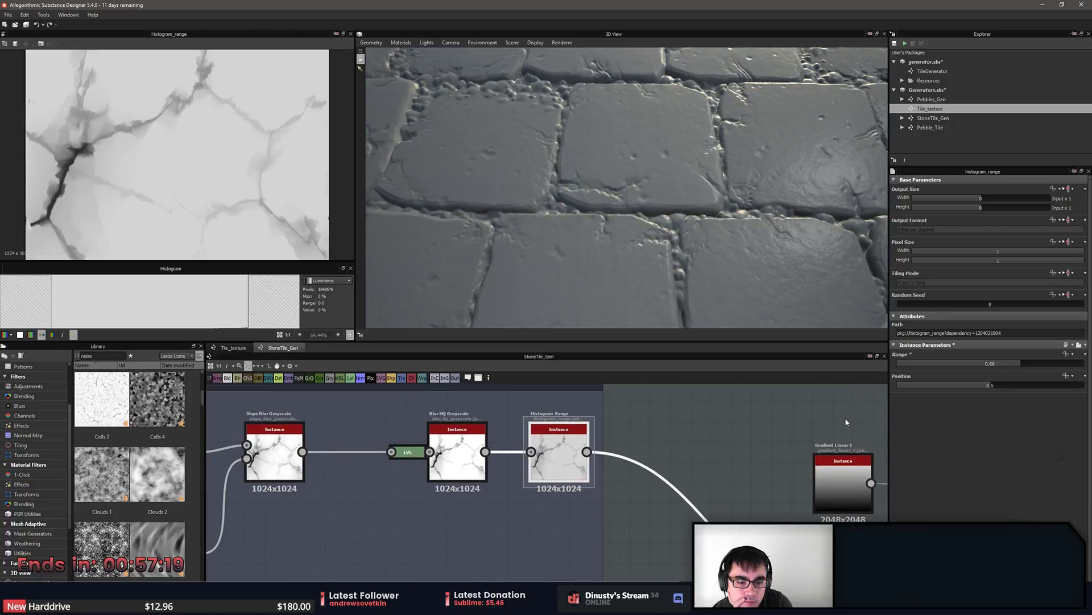
{"action": "left_click", "coordinate": [918, 386]}
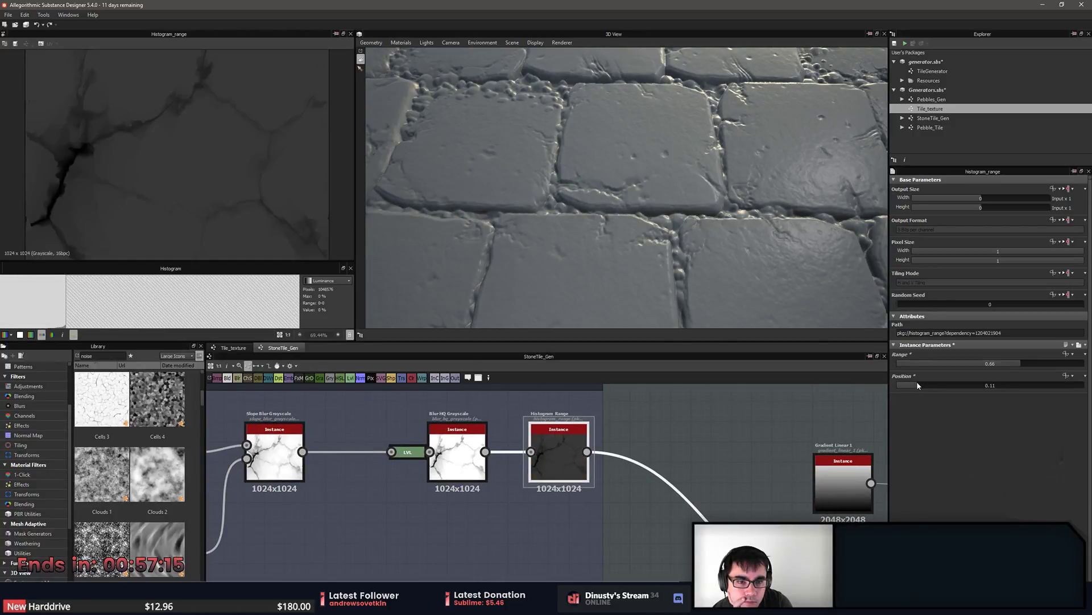
{"action": "left_click", "coordinate": [1067, 385]}
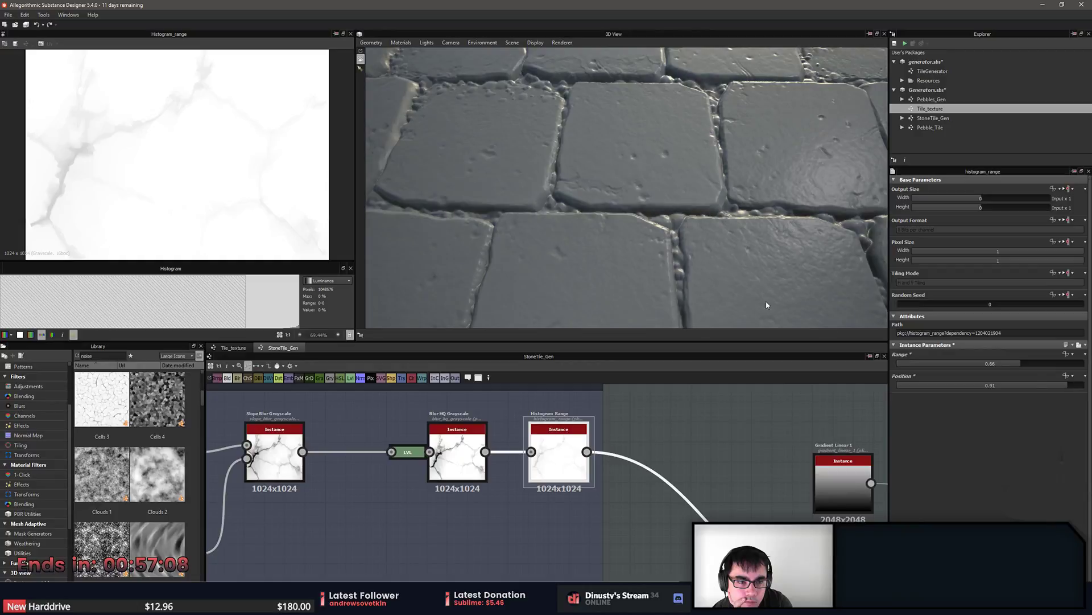
{"action": "mouse_move", "coordinate": [677, 260]}
{"action": "left_mouse_down"}
{"action": "mouse_move", "coordinate": [653, 244]}
{"action": "mouse_move", "coordinate": [653, 224]}
{"action": "mouse_move", "coordinate": [662, 273]}
{"action": "left_mouse_up"}
{"action": "scroll", "coordinate": [704, 433], "scroll_direction": "down", "scroll_amount": 3}
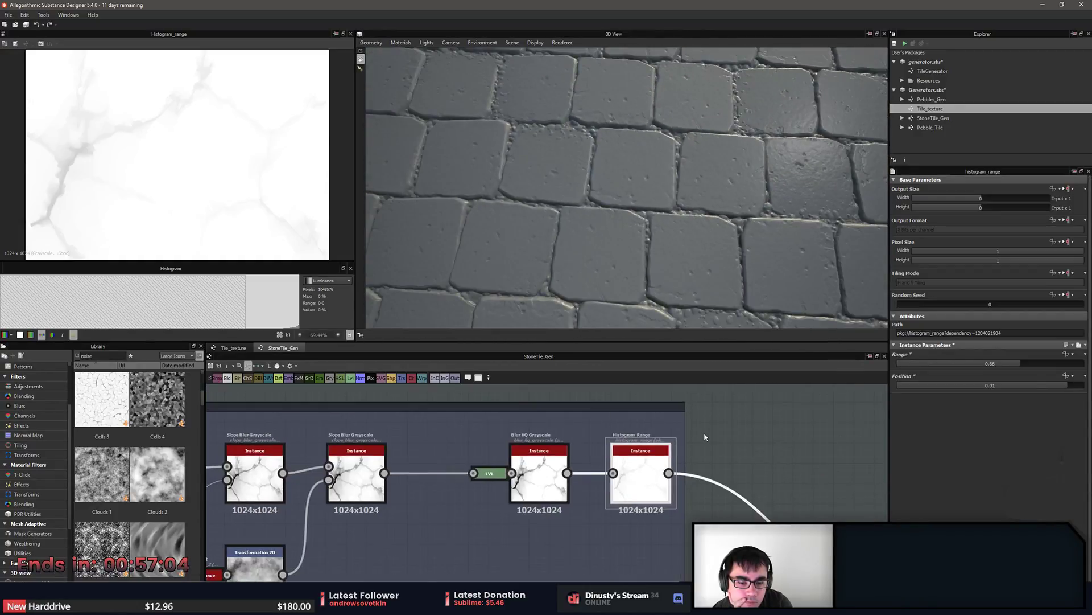
Return to the Tile_texture graph and show the output and parameters of the Tile Sampler fed by the Generators.
{"action": "middle_click_drag", "start_coordinate": [726, 445], "coordinate": [901, 428]}
{"action": "left_click", "coordinate": [224, 348]}
{"action": "scroll", "coordinate": [403, 504], "scroll_direction": "up", "scroll_amount": 2}
{"action": "scroll", "coordinate": [580, 478], "scroll_direction": "down", "scroll_amount": 2}
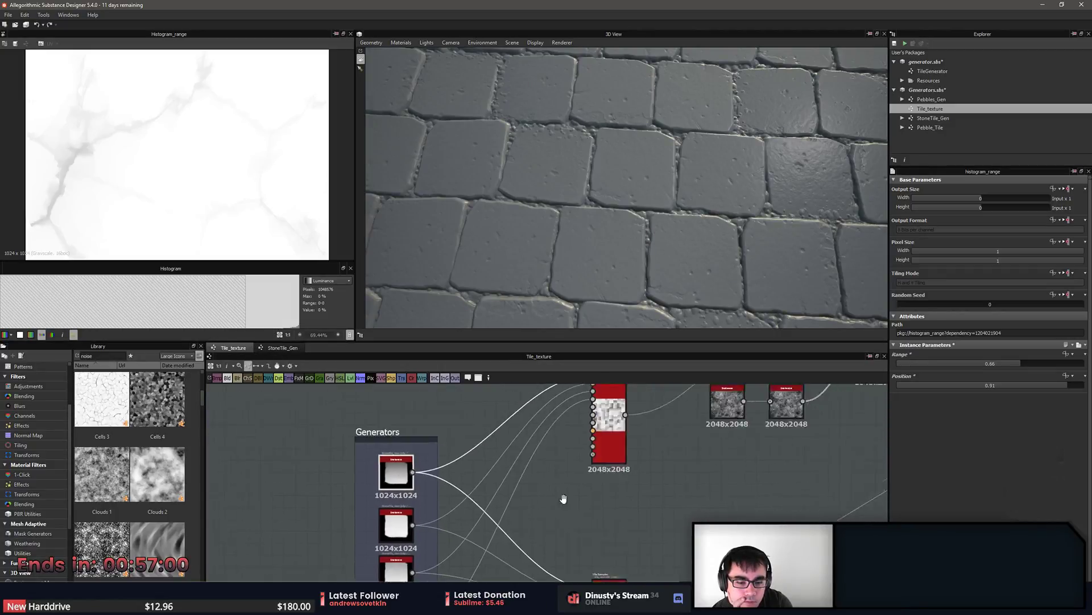
{"action": "double_click", "coordinate": [591, 461]}
{"action": "middle_click_drag", "start_coordinate": [619, 513], "coordinate": [619, 509]}
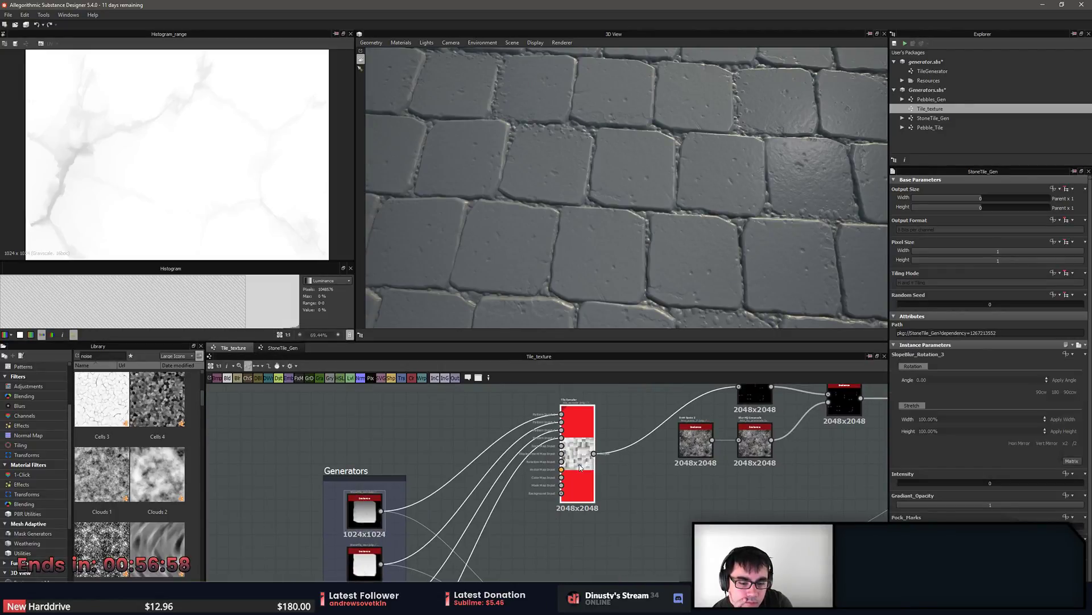
{"action": "scroll", "coordinate": [617, 433], "scroll_direction": "up", "scroll_amount": 6}
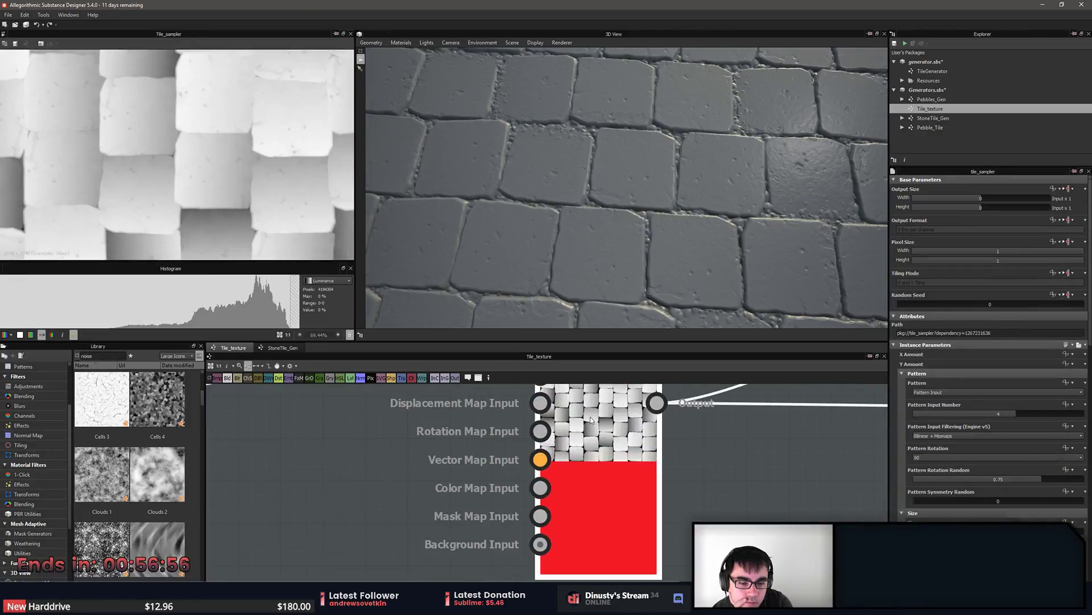
{"action": "scroll", "coordinate": [599, 462], "scroll_direction": "up", "scroll_amount": 1}
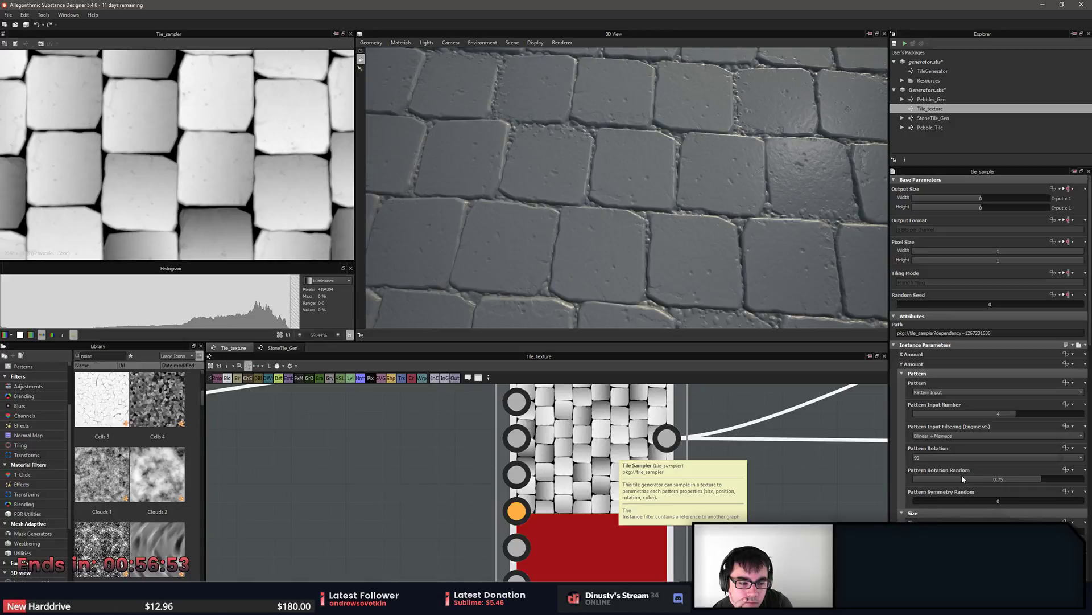
Set the Tile Sampler's Size Random X to 0.14 and check the tile spacing on the 3D floor.
{"action": "scroll", "coordinate": [967, 483], "scroll_direction": "down", "scroll_amount": 2}
{"action": "scroll", "coordinate": [941, 520], "scroll_direction": "down", "scroll_amount": 2}
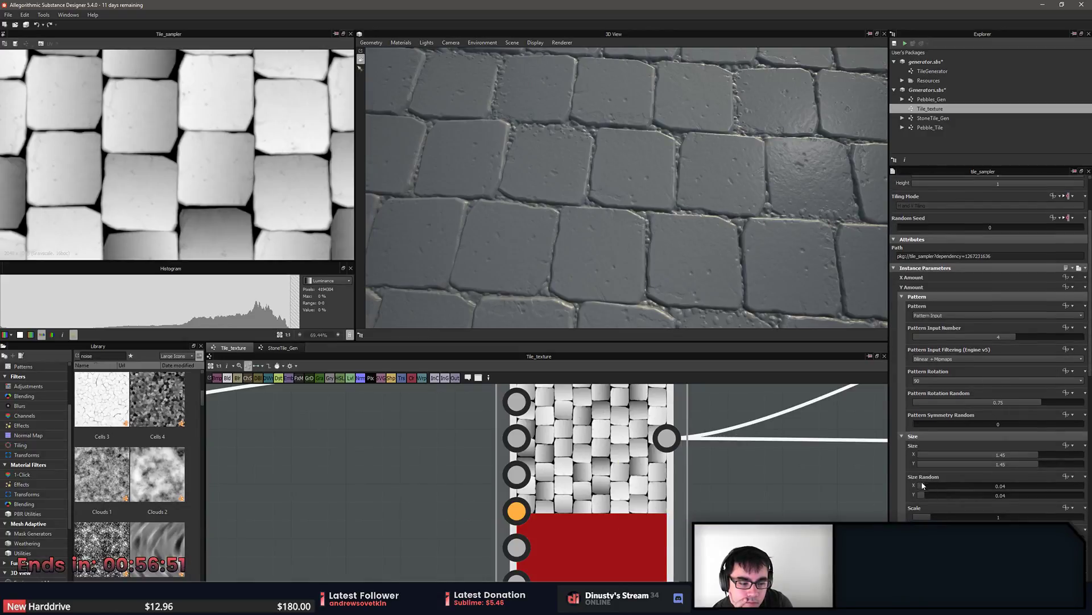
{"action": "left_click_drag", "start_coordinate": [931, 485], "coordinate": [941, 486]}
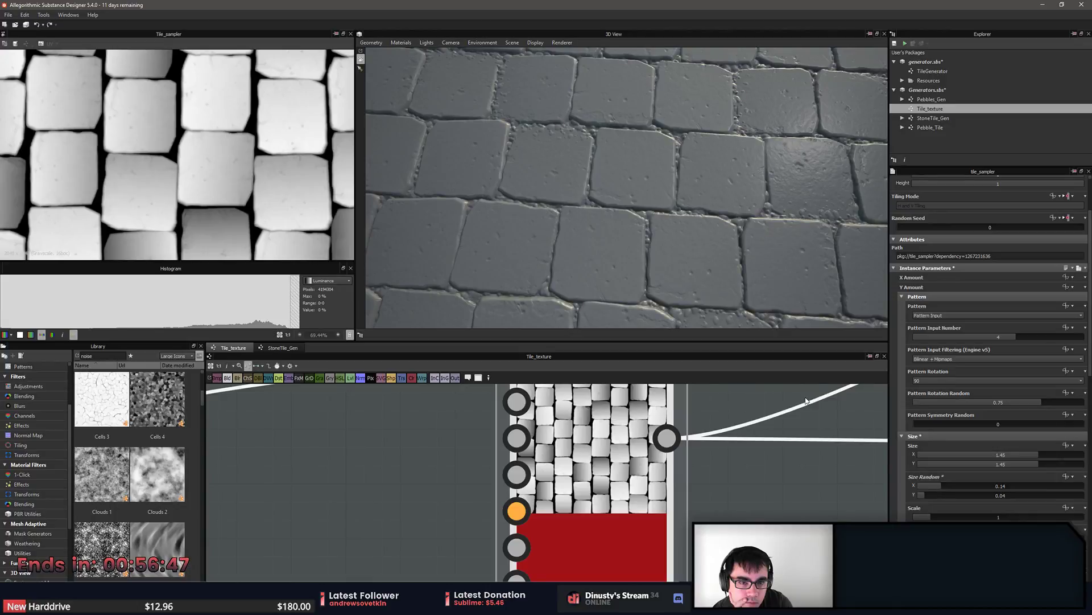
{"action": "left_click_drag", "start_coordinate": [630, 244], "coordinate": [593, 222]}
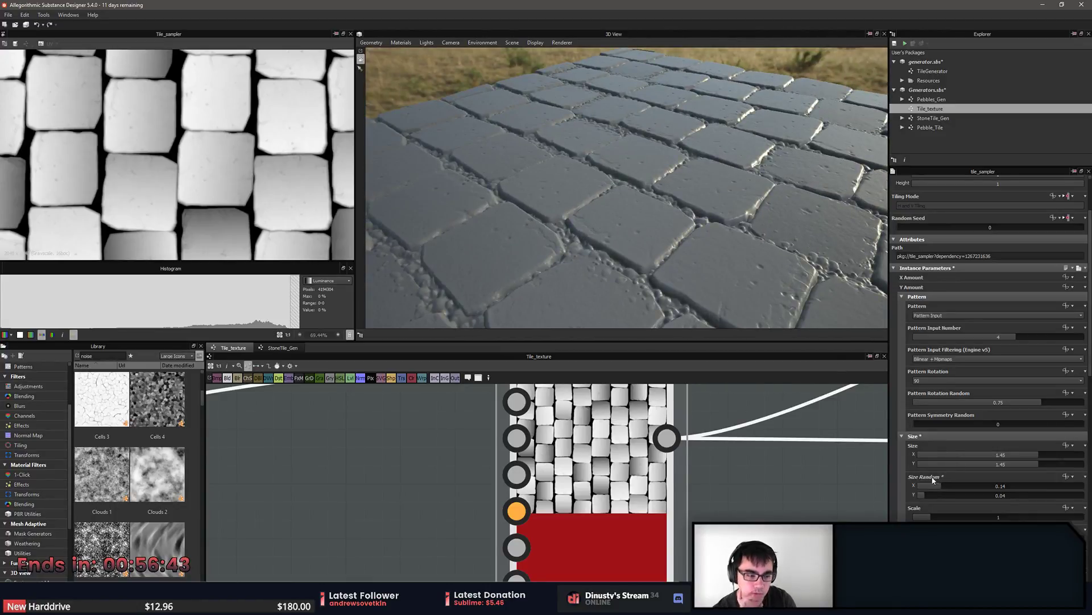
Undo the last Size Random changes on the tile sampler and set Size Random Y to 0.01.
{"action": "key", "text": "ctrl+z"}
{"action": "key", "text": "ctrl+z"}
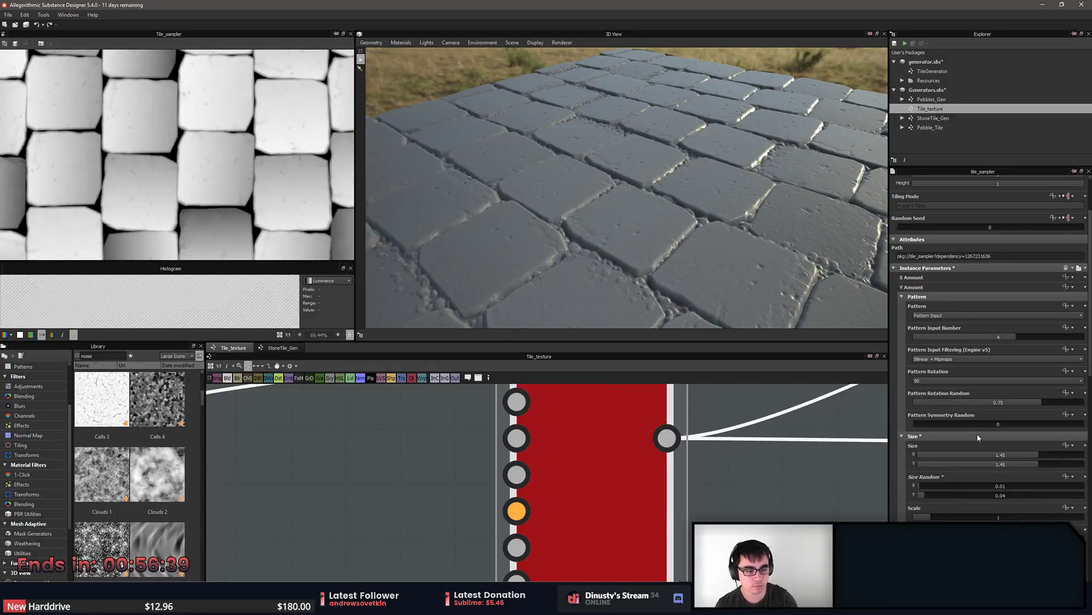
{"action": "key", "text": "Tab"}
{"action": "key", "text": "Return"}
{"action": "mouse_move", "coordinate": [685, 261]}
{"action": "left_mouse_down", "text": "alt"}
{"action": "mouse_move", "coordinate": [721, 259]}
{"action": "mouse_move", "coordinate": [718, 237]}
{"action": "mouse_move", "coordinate": [698, 290]}
{"action": "mouse_move", "coordinate": [685, 247]}
{"action": "left_mouse_up", "text": "alt"}
{"action": "left_click_drag", "start_coordinate": [653, 226], "coordinate": [697, 224]}
Inspect the Base Material node, its gradient map and the normal map feeding it in the 2D view.
{"action": "scroll", "coordinate": [683, 250], "scroll_direction": "down", "scroll_amount": 5}
{"action": "middle_click_drag", "start_coordinate": [742, 385], "coordinate": [647, 390]}
{"action": "scroll", "coordinate": [647, 389], "scroll_direction": "down", "scroll_amount": 6}
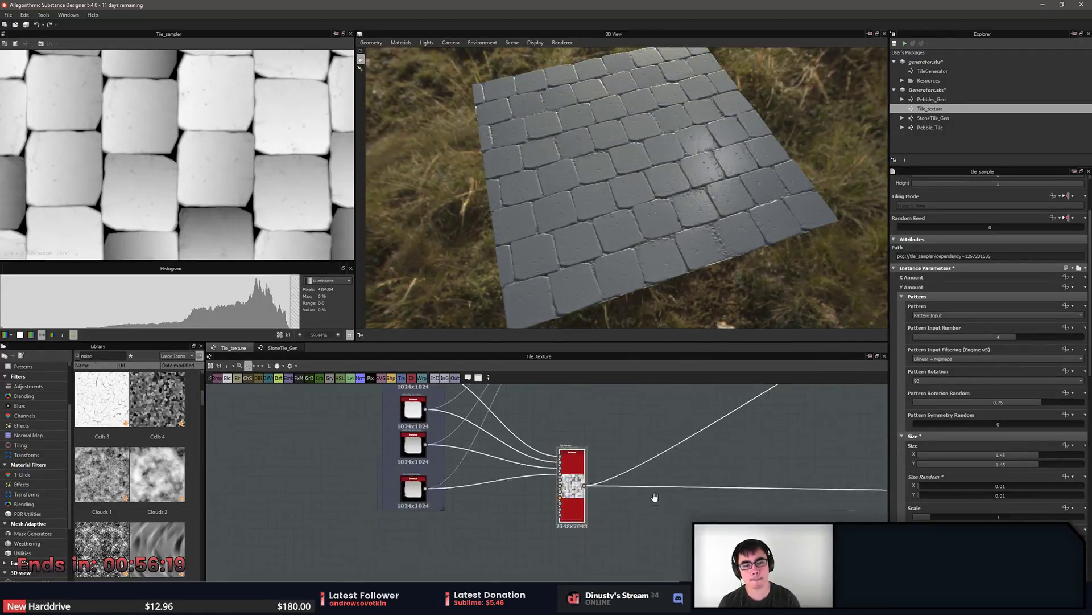
{"action": "scroll", "coordinate": [653, 450], "scroll_direction": "down", "scroll_amount": 8}
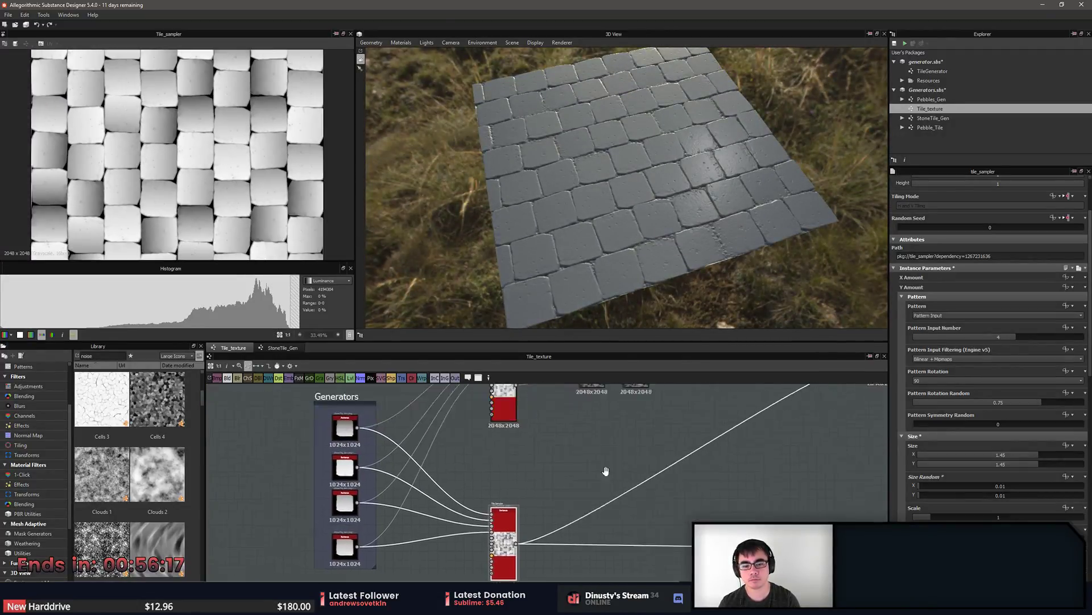
{"action": "scroll", "coordinate": [776, 464], "scroll_direction": "up", "scroll_amount": 8}
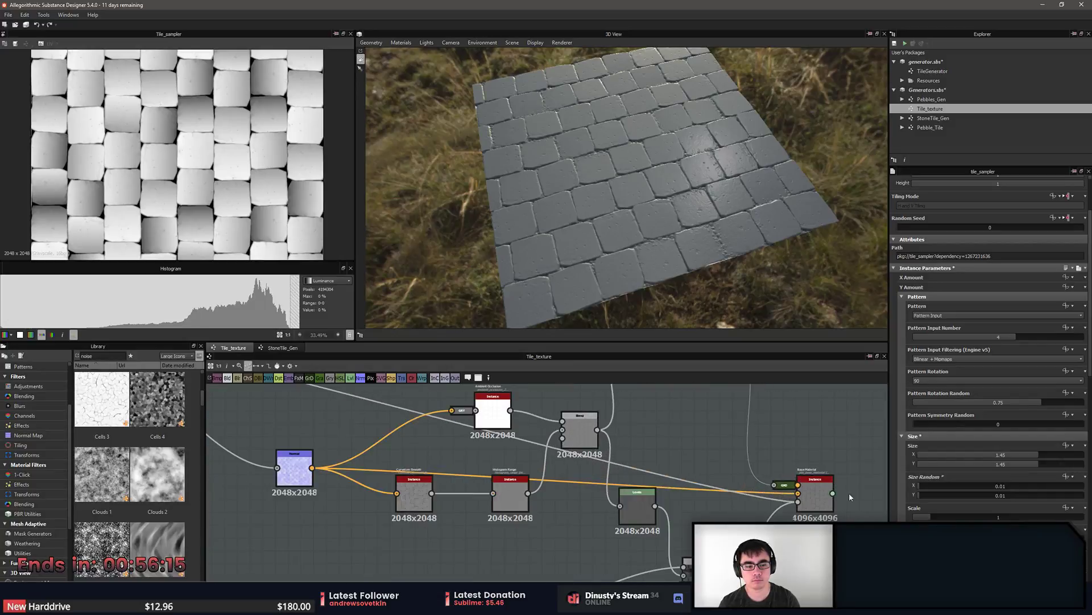
{"action": "double_click", "coordinate": [762, 514]}
{"action": "scroll", "coordinate": [745, 501], "scroll_direction": "down", "scroll_amount": 1}
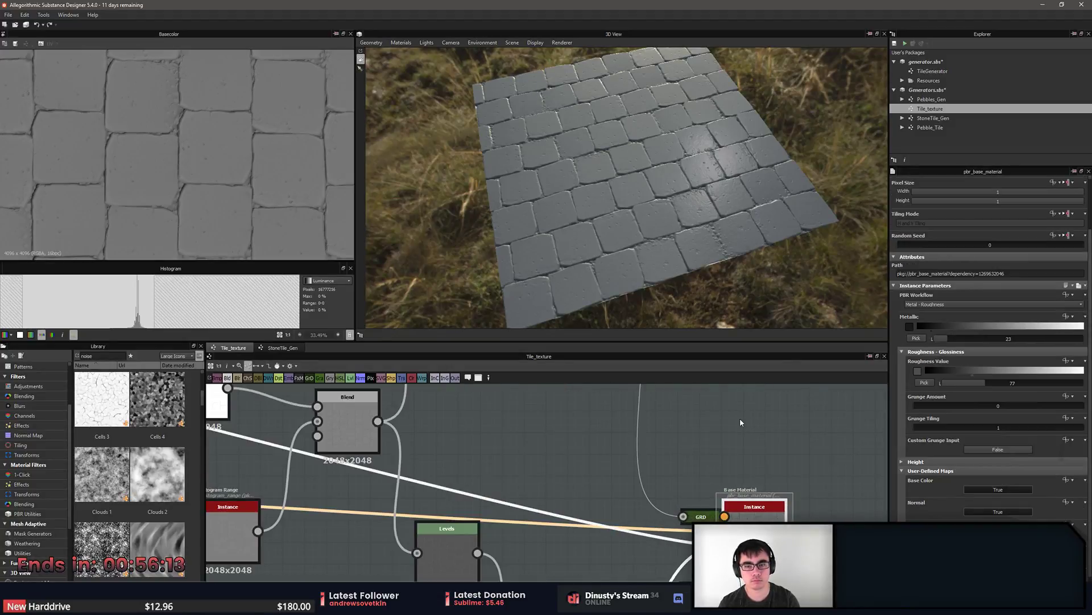
{"action": "scroll", "coordinate": [750, 507], "scroll_direction": "up", "scroll_amount": 4}
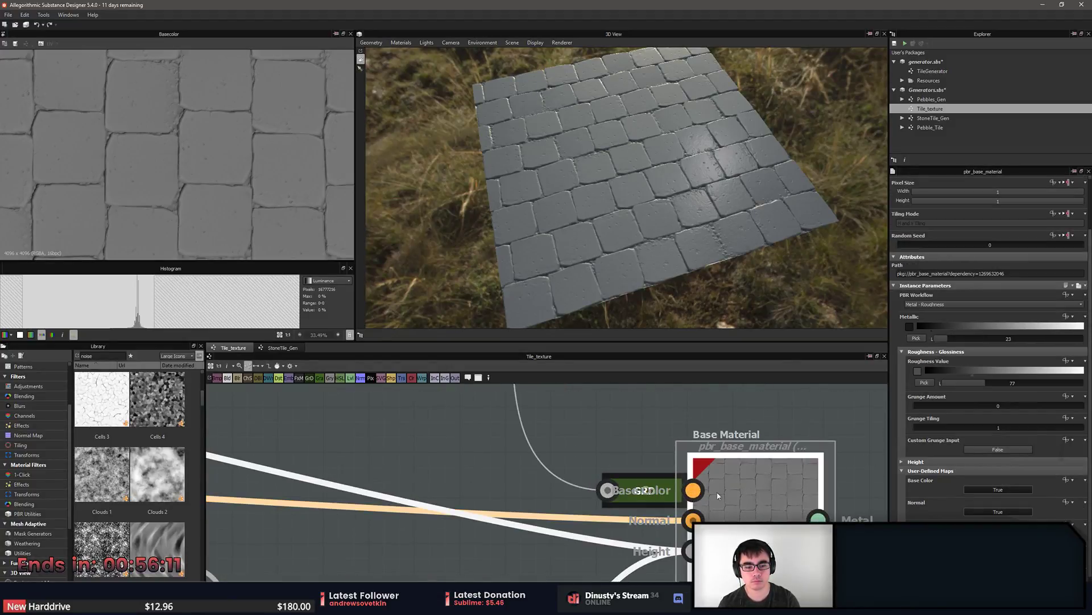
{"action": "double_click", "coordinate": [647, 490]}
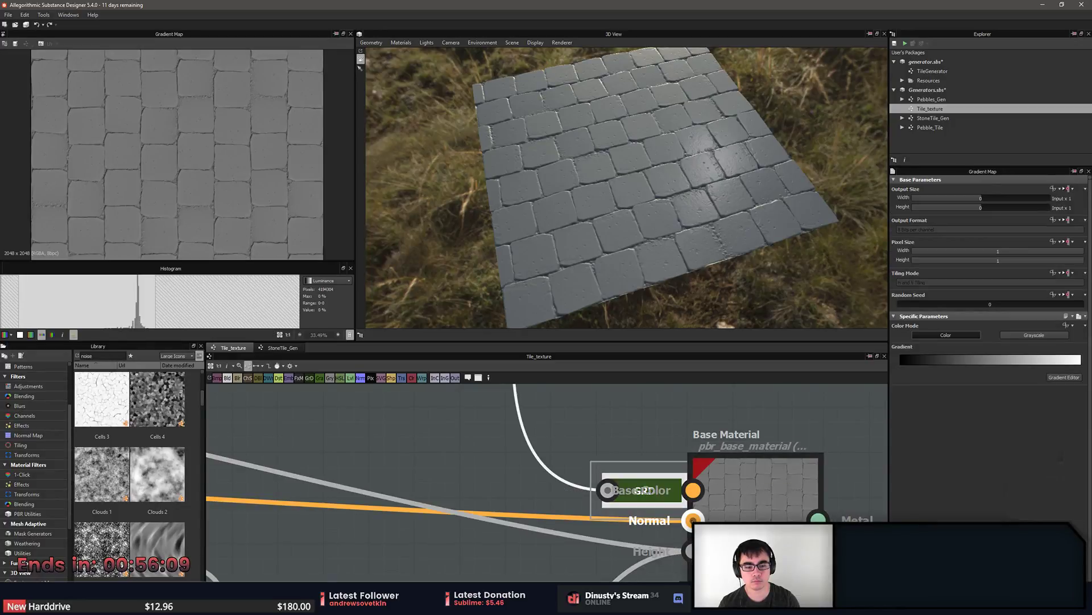
{"action": "double_click", "coordinate": [693, 519]}
{"action": "scroll", "coordinate": [251, 171], "scroll_direction": "down", "scroll_amount": 2}
{"action": "scroll", "coordinate": [205, 168], "scroll_direction": "up", "scroll_amount": 1}
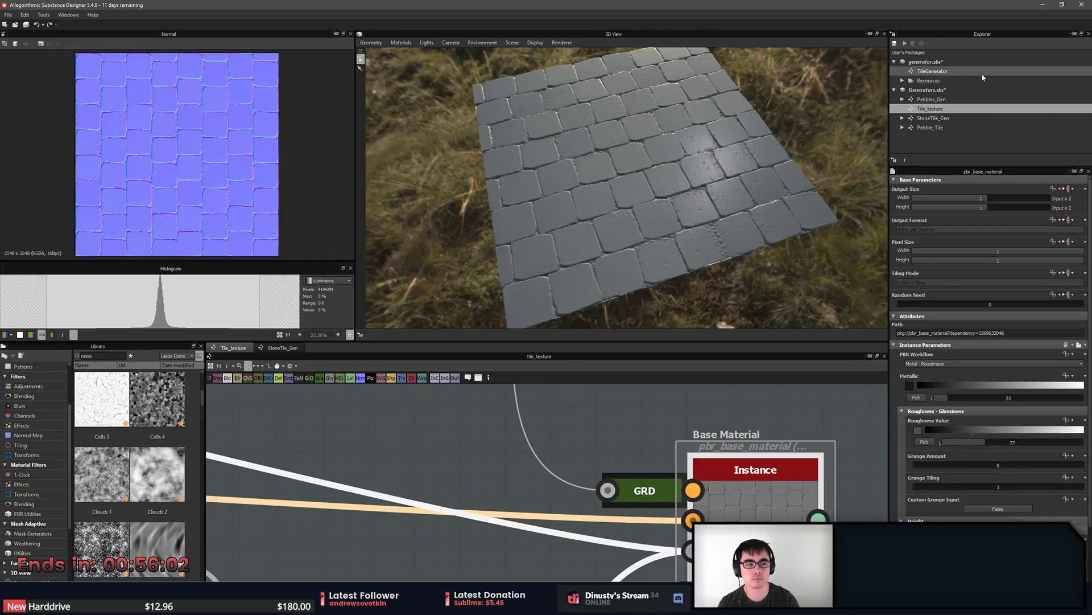
{"action": "left_click", "coordinate": [903, 118]}
{"action": "left_click", "coordinate": [903, 118]}
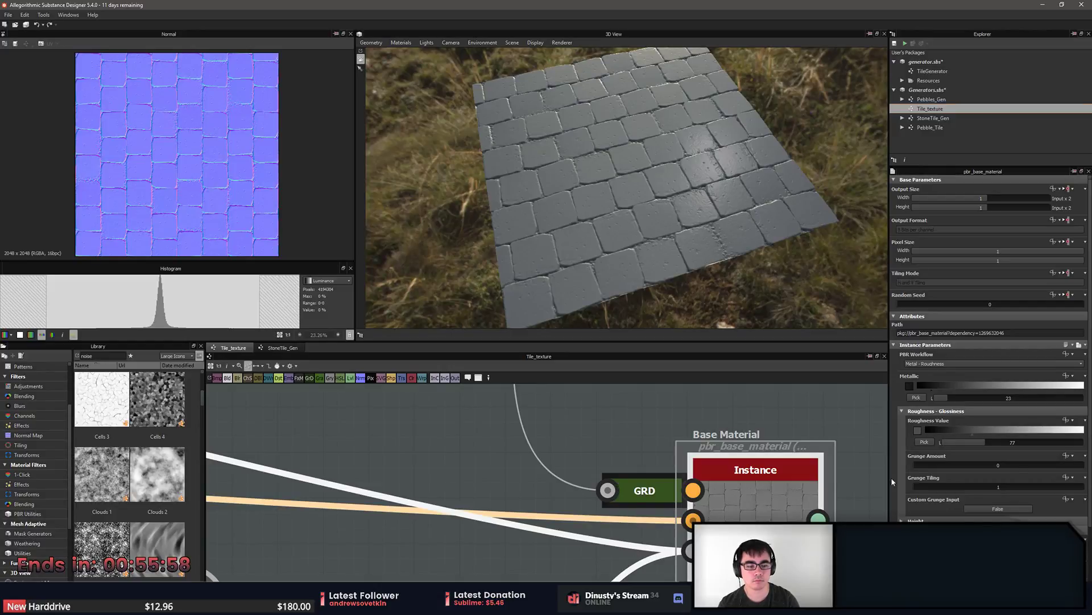
{"action": "middle_click_drag", "start_coordinate": [731, 508], "coordinate": [520, 482]}
{"action": "scroll", "coordinate": [751, 497], "scroll_direction": "down", "scroll_amount": 2}
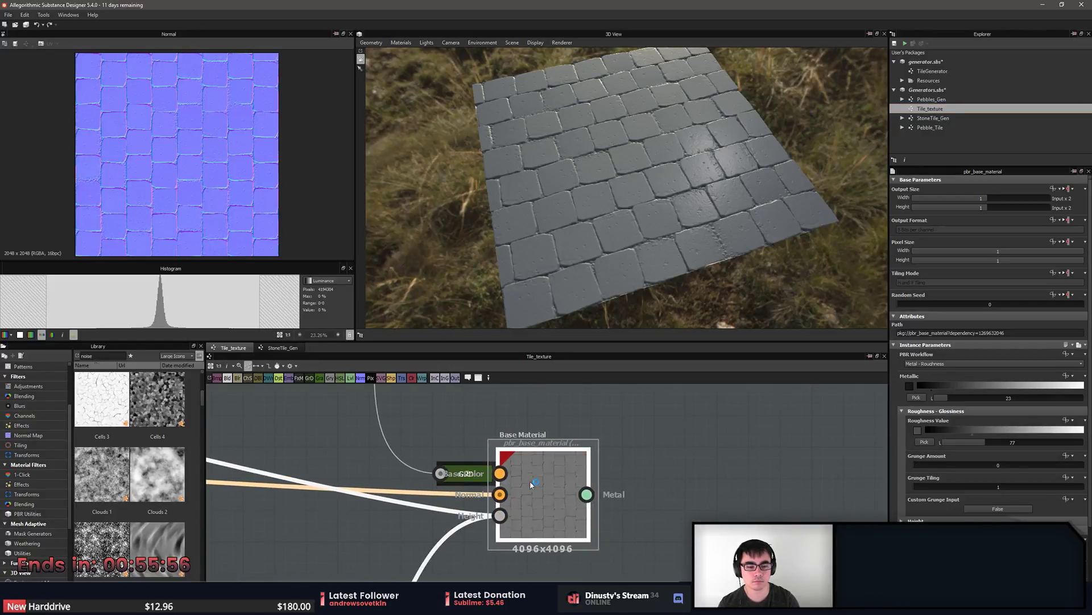
{"action": "left_click", "coordinate": [9, 15]}
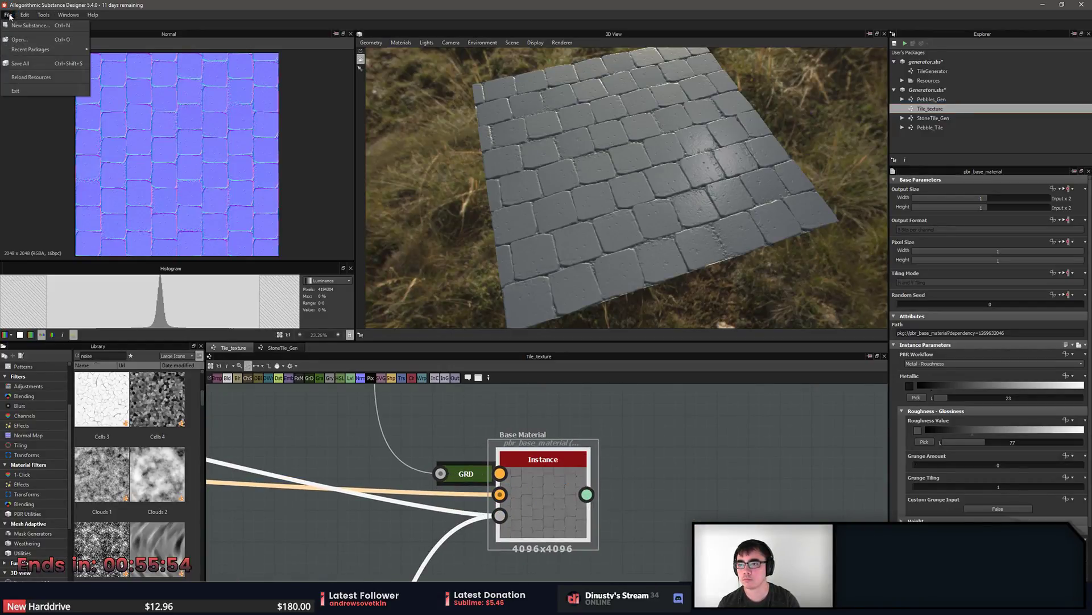
{"action": "left_click", "coordinate": [49, 16]}
{"action": "left_click", "coordinate": [64, 15]}
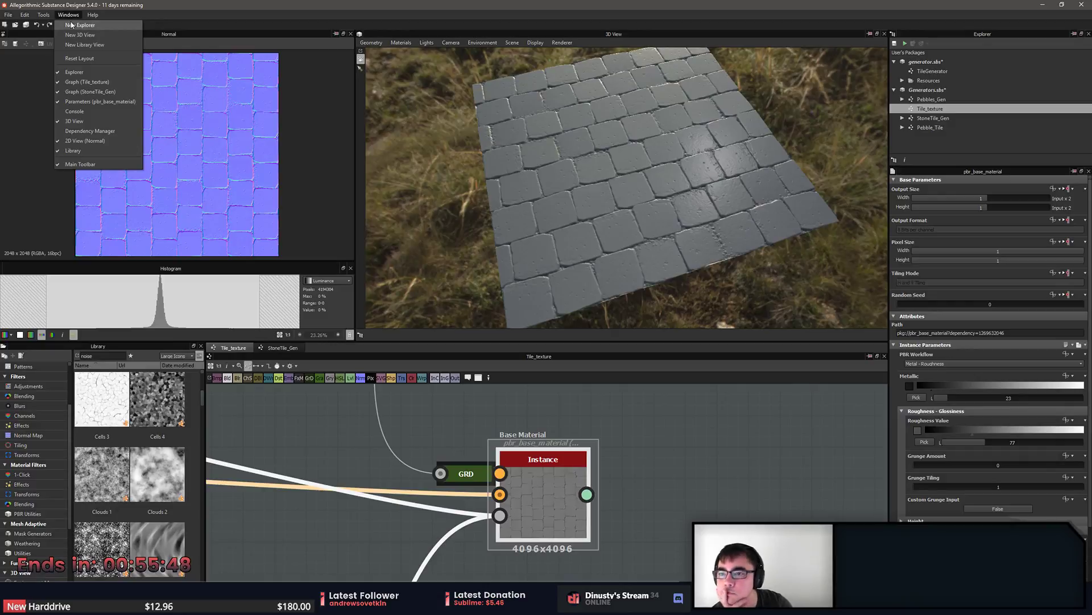
{"action": "mouse_move", "coordinate": [23, 17]}
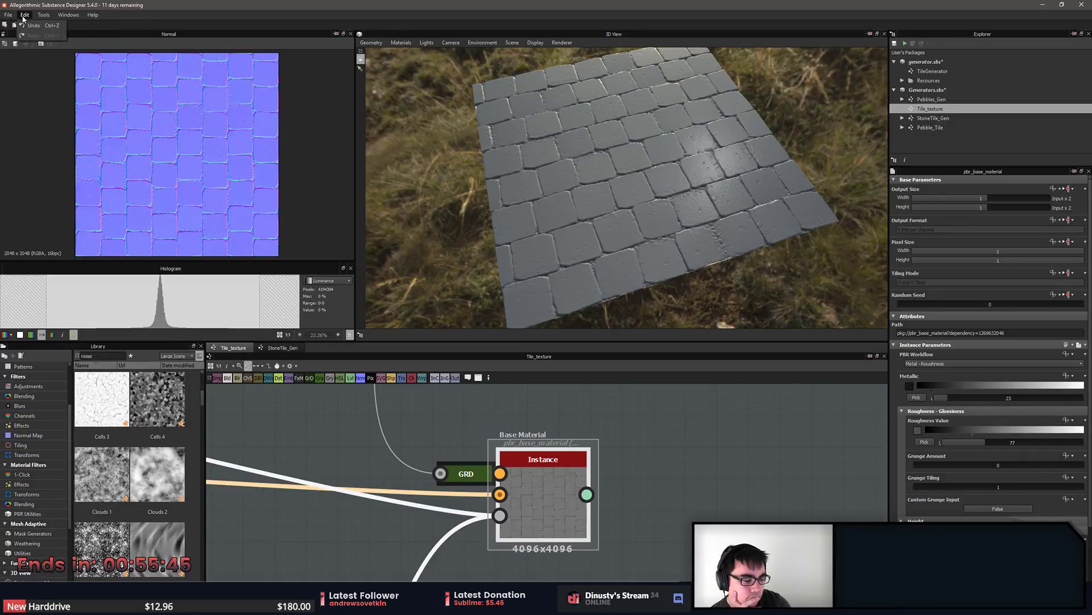
{"action": "left_click", "coordinate": [24, 17]}
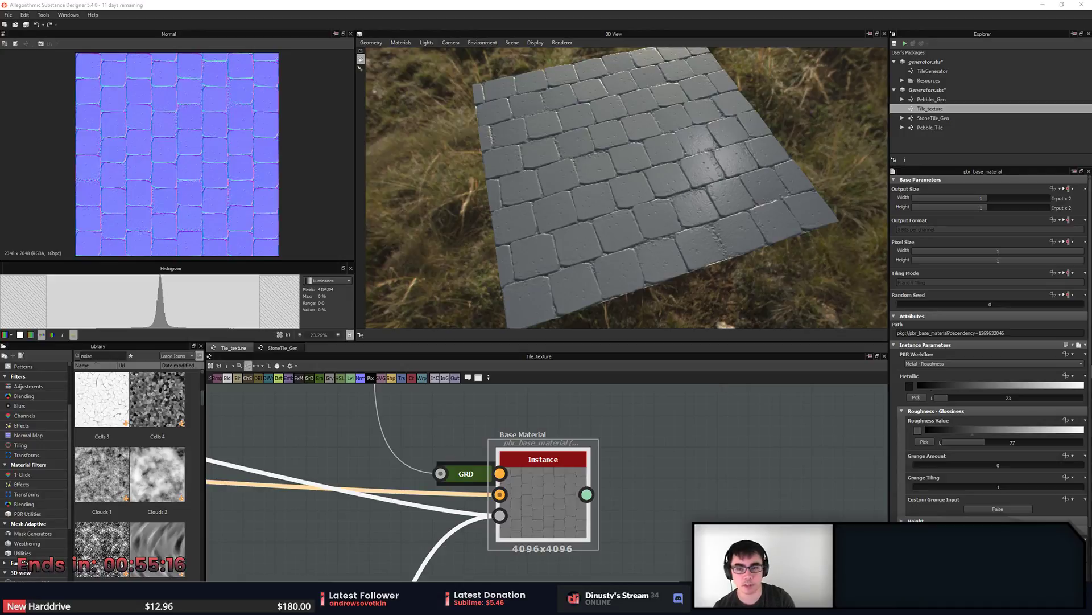
{"action": "scroll", "coordinate": [192, 173], "scroll_direction": "up", "scroll_amount": 5}
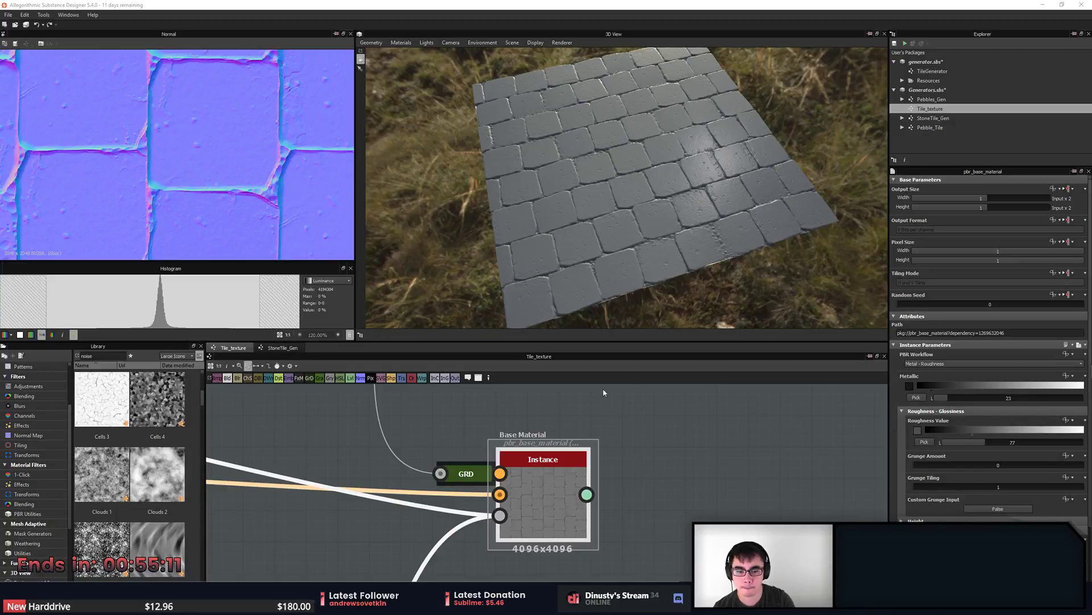
Add an Output node above the Base Material node in the Tile_texture graph.
{"action": "scroll", "coordinate": [819, 393], "scroll_direction": "down", "scroll_amount": 3}
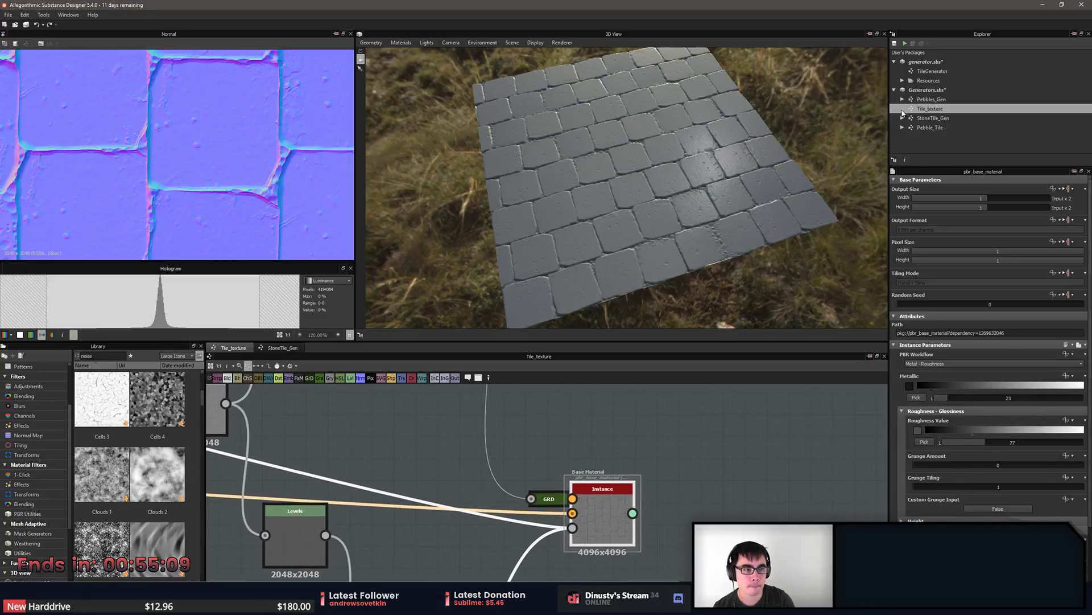
{"action": "middle_click_drag", "start_coordinate": [642, 420], "coordinate": [695, 436]}
{"action": "left_click", "coordinate": [713, 454]}
{"action": "key", "text": "space"}
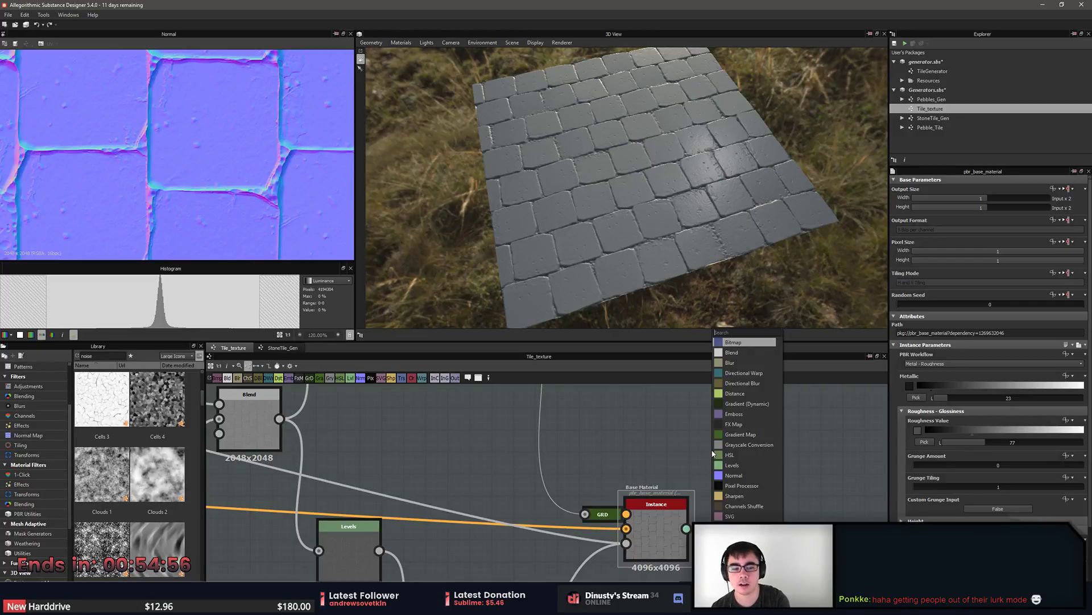
{"action": "type", "text": "output"}
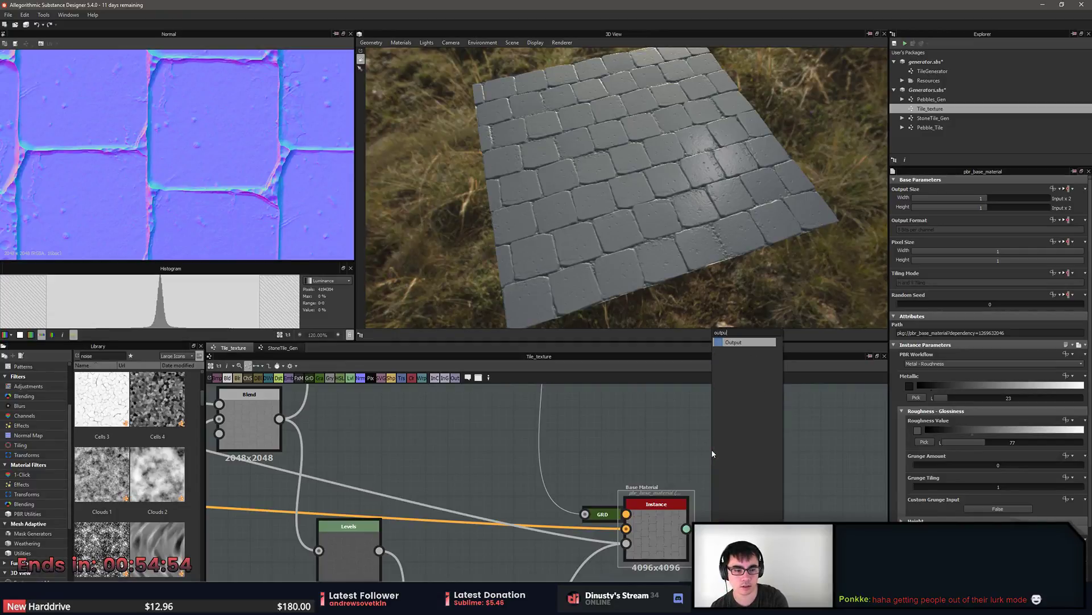
{"action": "key", "text": "Return"}
Connect the Normal node to the new Output node and show the Output in the 2D view.
{"action": "scroll", "coordinate": [701, 447], "scroll_direction": "down", "scroll_amount": 1}
{"action": "middle_click_drag", "start_coordinate": [614, 495], "coordinate": [677, 530]}
{"action": "double_click", "coordinate": [684, 541]}
{"action": "scroll", "coordinate": [455, 512], "scroll_direction": "down", "scroll_amount": 2}
{"action": "middle_click_drag", "start_coordinate": [449, 510], "coordinate": [620, 526]}
{"action": "left_click_drag", "start_coordinate": [290, 519], "coordinate": [781, 463]}
{"action": "double_click", "coordinate": [780, 462]}
{"action": "middle_click_drag", "start_coordinate": [781, 463], "coordinate": [621, 480]}
{"action": "scroll", "coordinate": [584, 477], "scroll_direction": "up", "scroll_amount": 3}
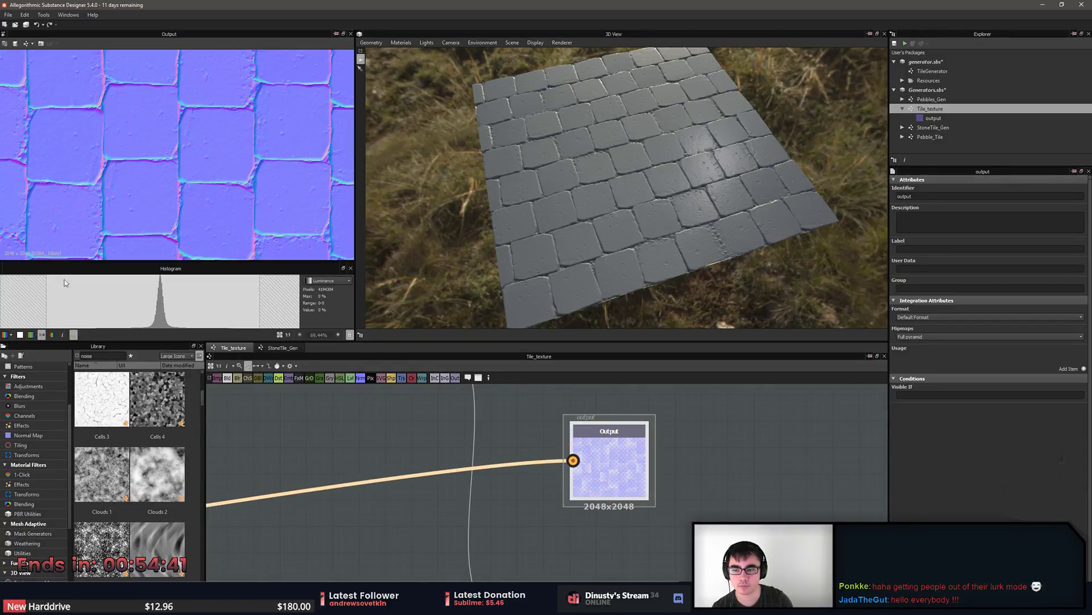
{"action": "left_click", "coordinate": [20, 335]}
{"action": "left_click", "coordinate": [20, 335]}
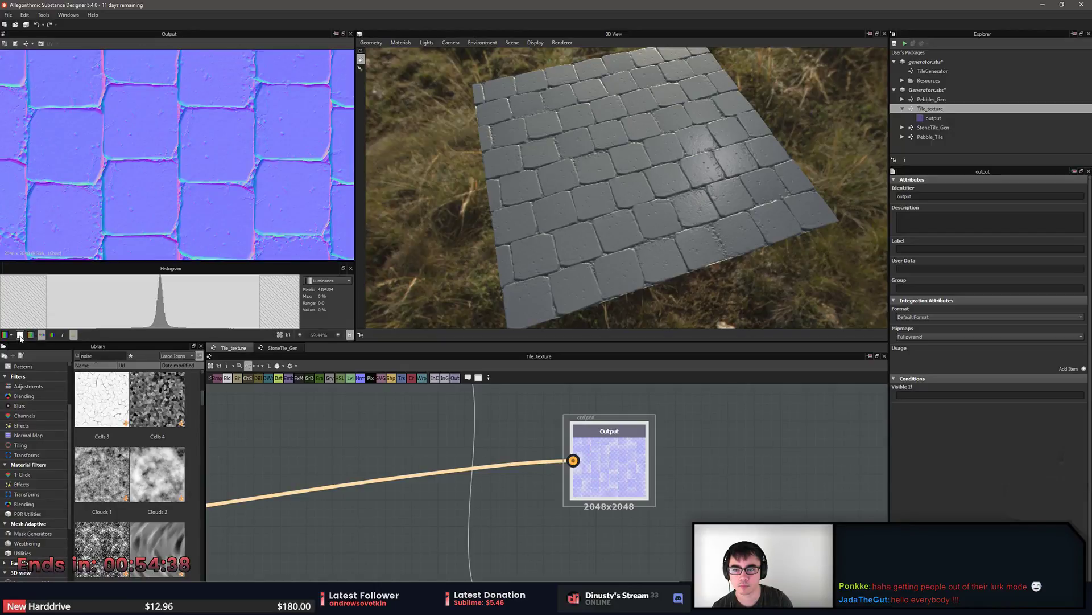
{"action": "scroll", "coordinate": [604, 452], "scroll_direction": "down", "scroll_amount": 1}
{"action": "right_click", "coordinate": [605, 458]}
{"action": "left_click", "coordinate": [629, 457]}
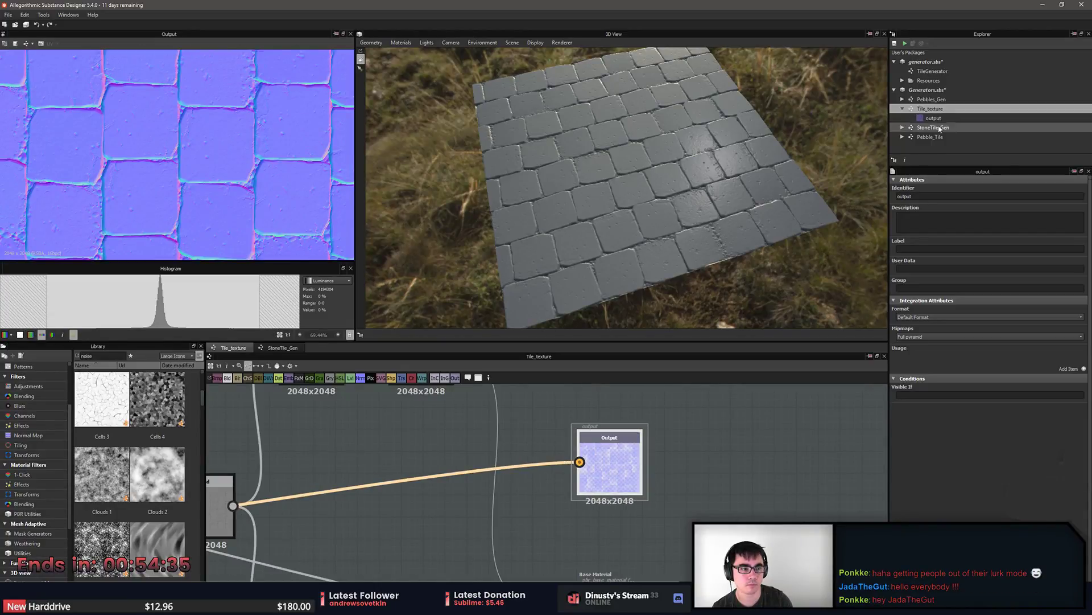
{"action": "left_click", "coordinate": [938, 118]}
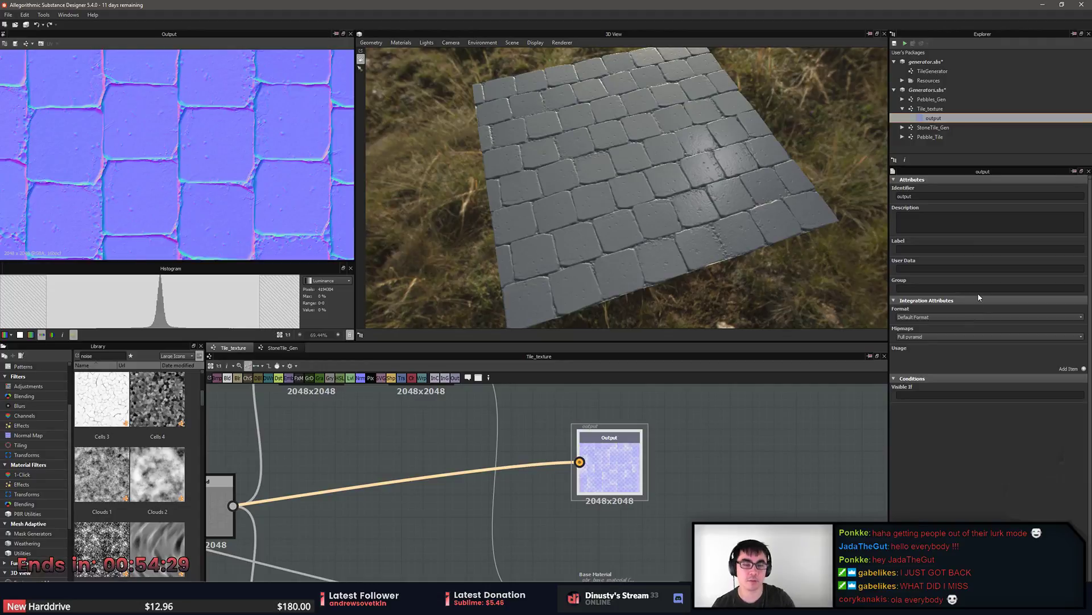
{"action": "scroll", "coordinate": [606, 226], "scroll_direction": "up", "scroll_amount": 5}
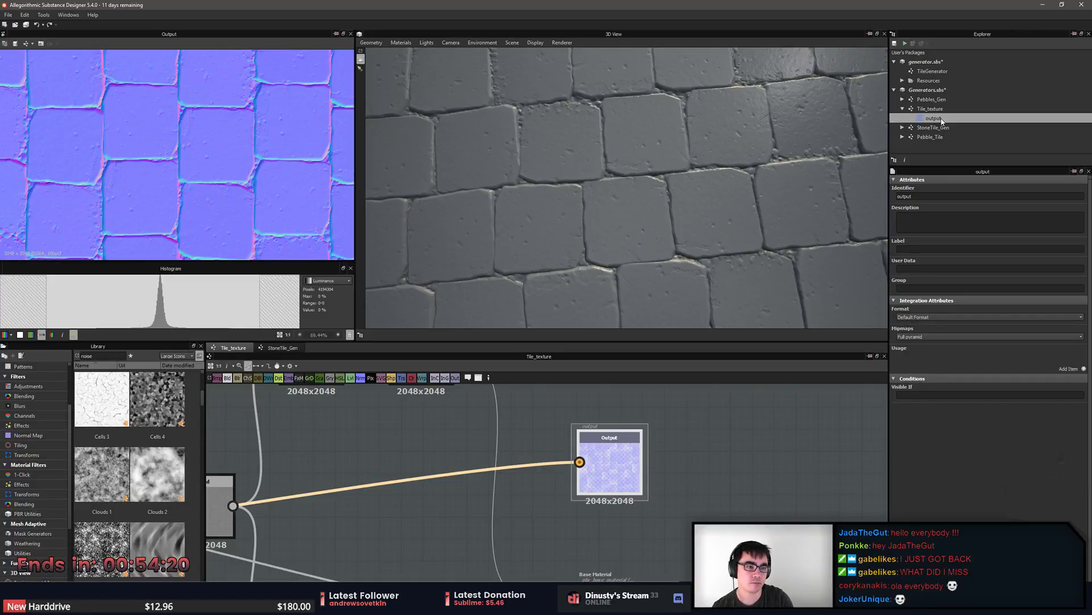
{"action": "left_click", "coordinate": [931, 110]}
{"action": "left_click", "coordinate": [599, 461]}
{"action": "right_click", "coordinate": [598, 462]}
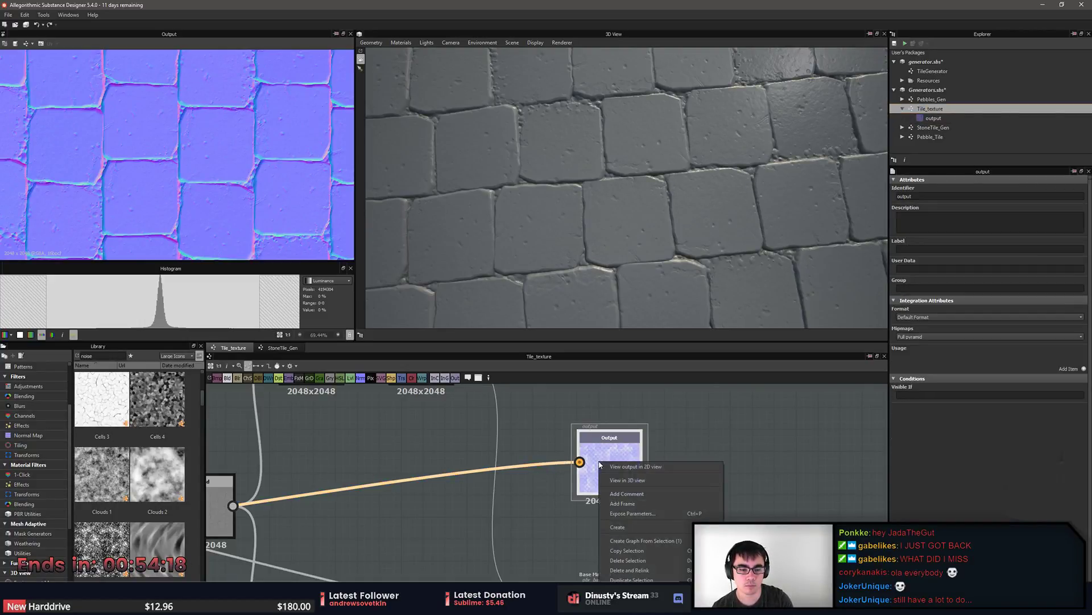
{"action": "left_click", "coordinate": [590, 462]}
{"action": "left_click", "coordinate": [67, 16]}
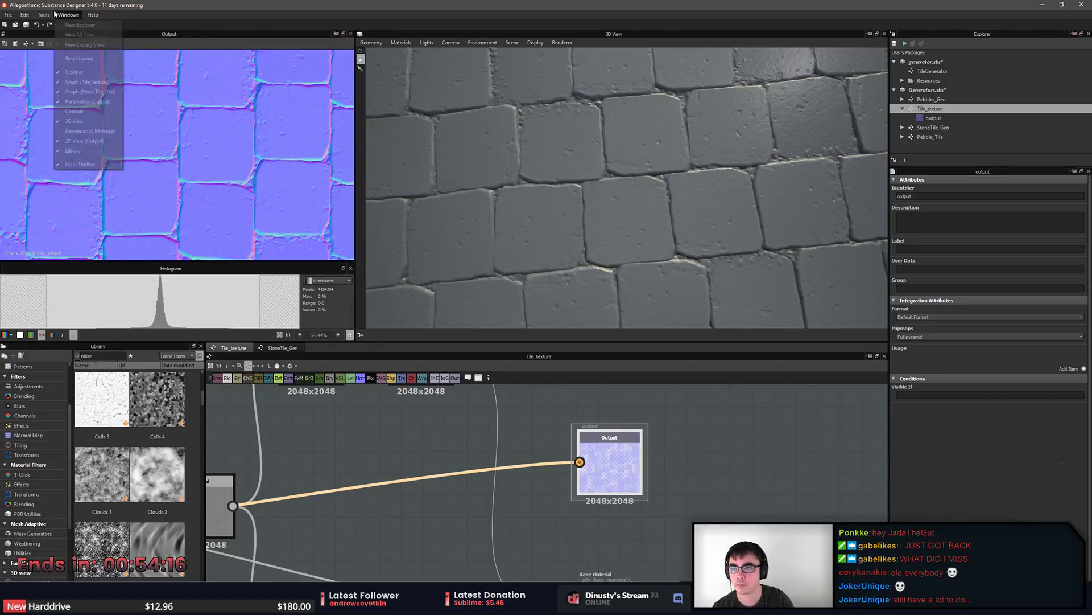
{"action": "mouse_move", "coordinate": [3, 15]}
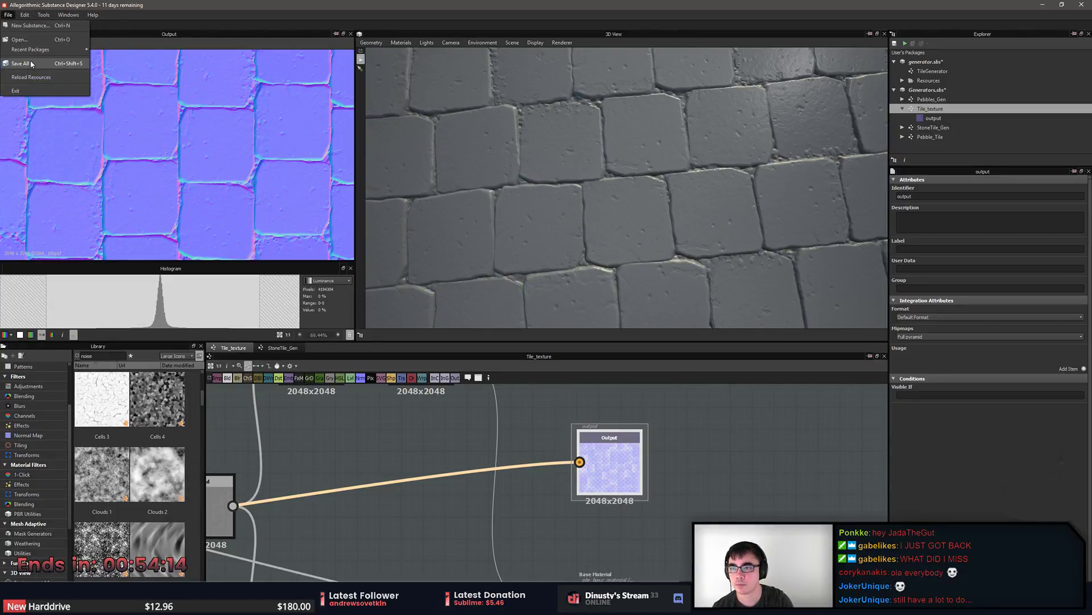
{"action": "mouse_move", "coordinate": [51, 52]}
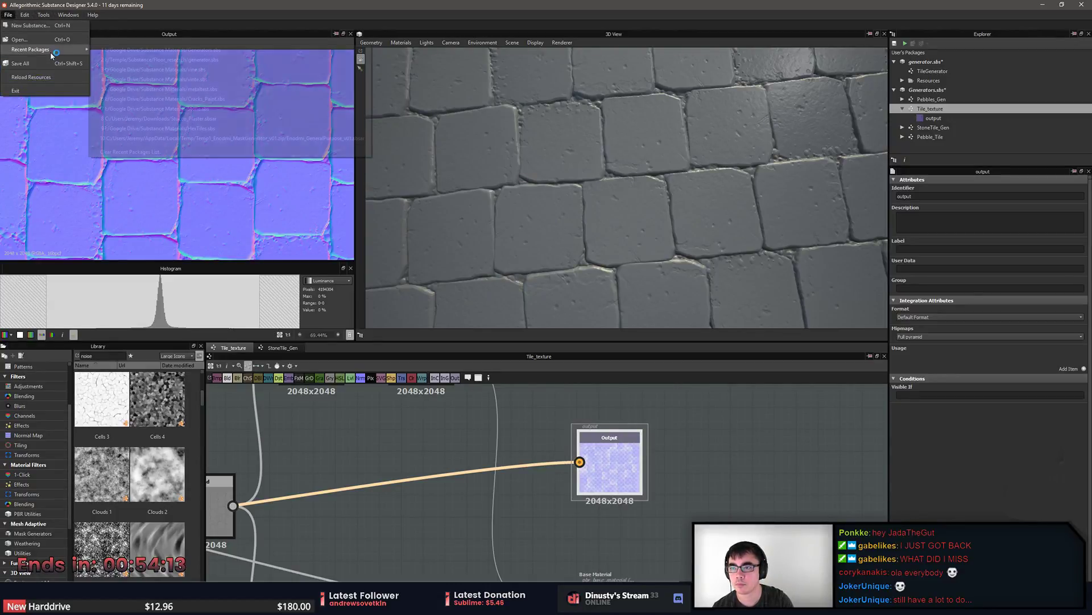
{"action": "left_click", "coordinate": [42, 15]}
{"action": "mouse_move", "coordinate": [61, 18]}
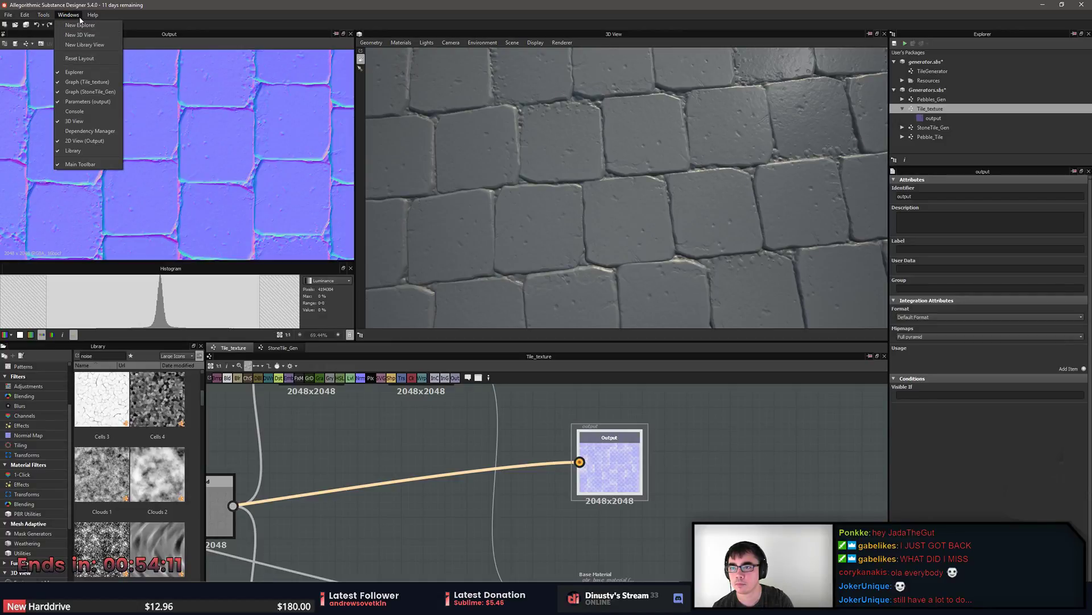
{"action": "left_click", "coordinate": [688, 133]}
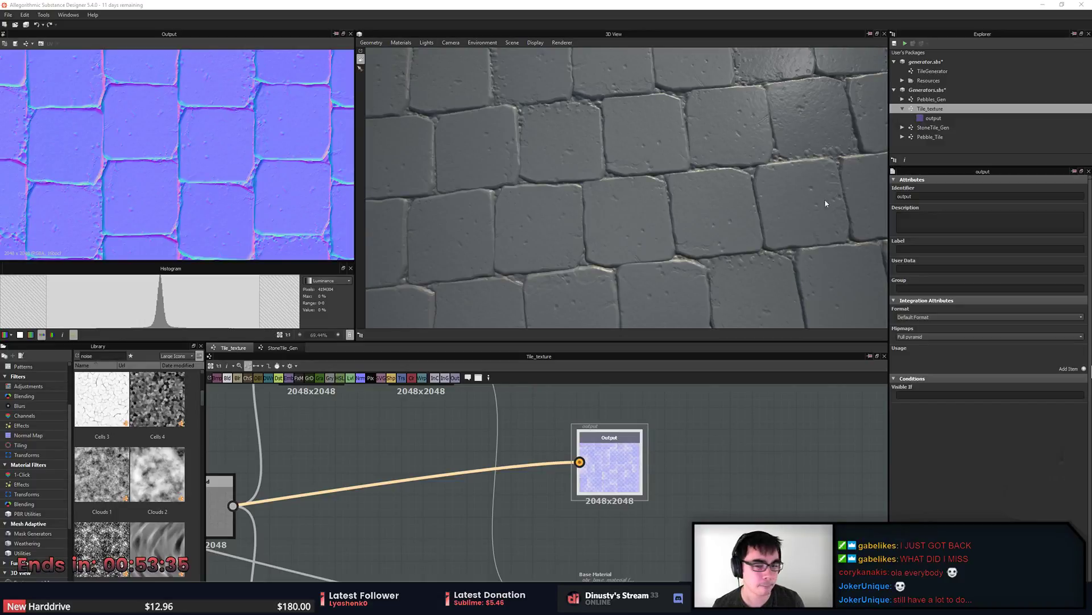
{"action": "left_click_drag", "start_coordinate": [463, 158], "coordinate": [482, 127]}
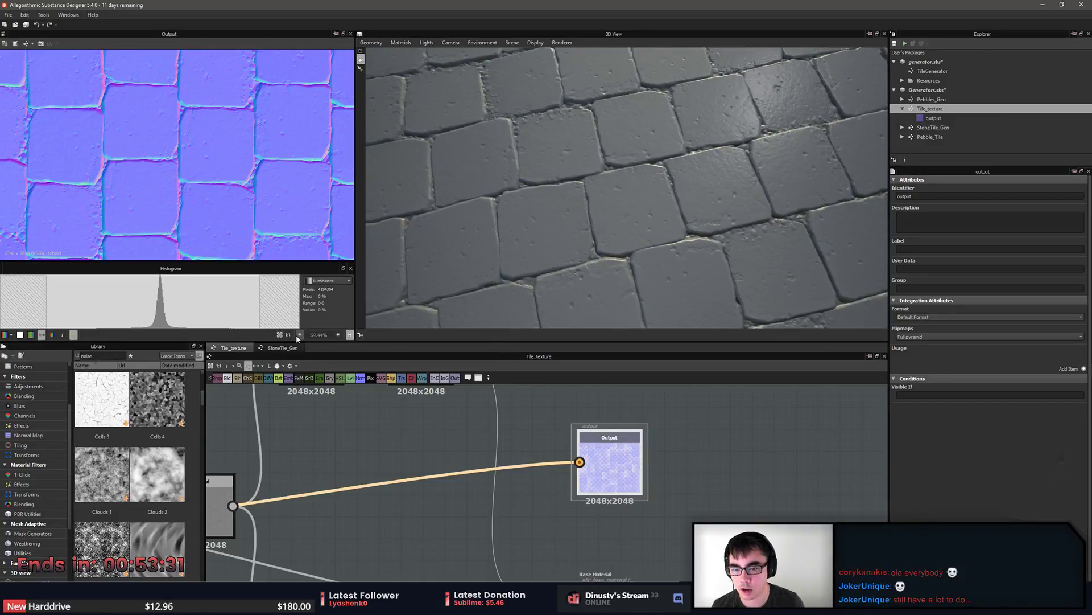
Fit the whole output normal map in the 2D view and hide the histogram.
{"action": "left_click", "coordinate": [279, 335]}
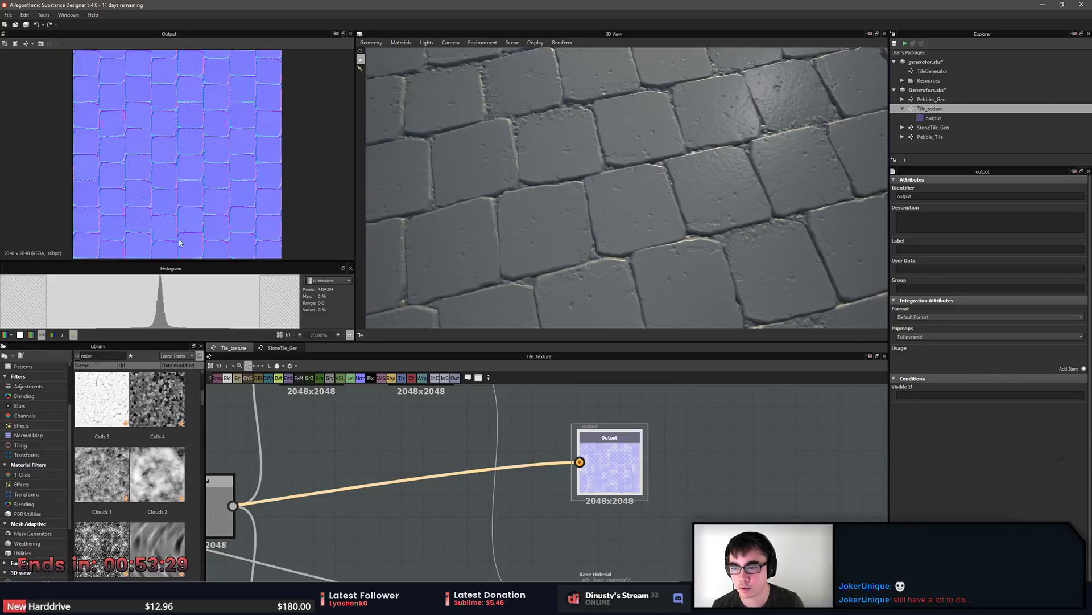
{"action": "left_click", "coordinate": [73, 336]}
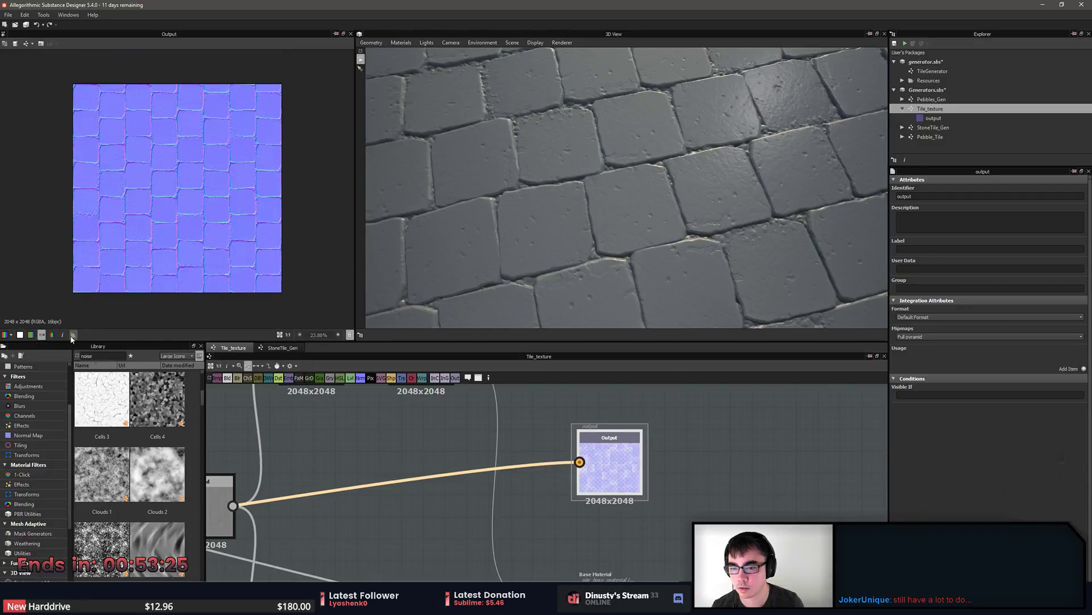
{"action": "left_click", "coordinate": [340, 335]}
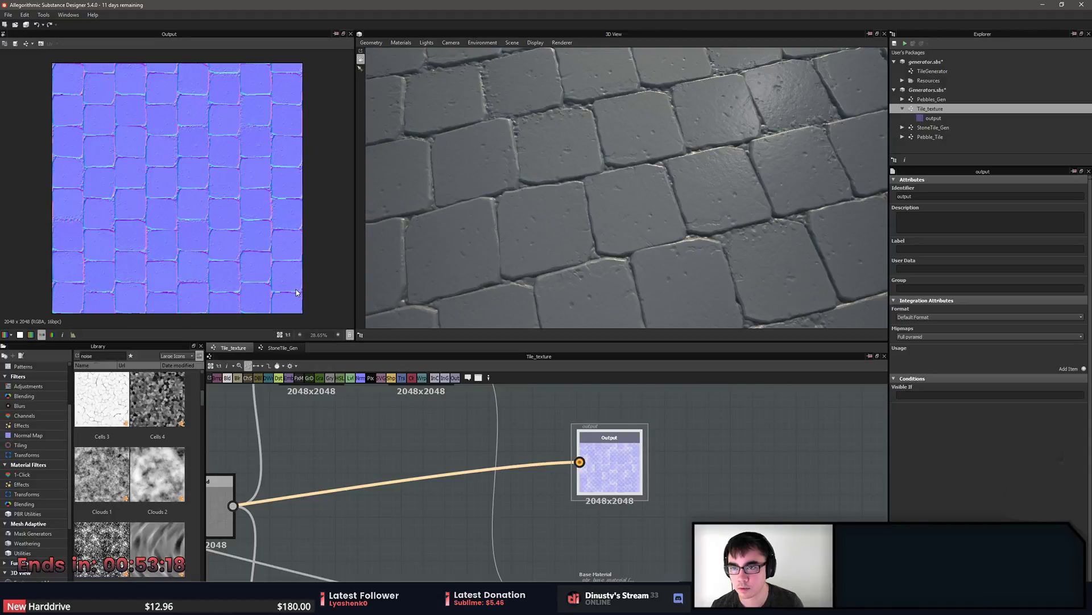
Show the output normal map tiled in the 2D view and examine how it repeats.
{"action": "left_click", "coordinate": [4, 44]}
{"action": "scroll", "coordinate": [135, 181], "scroll_direction": "down", "scroll_amount": 3}
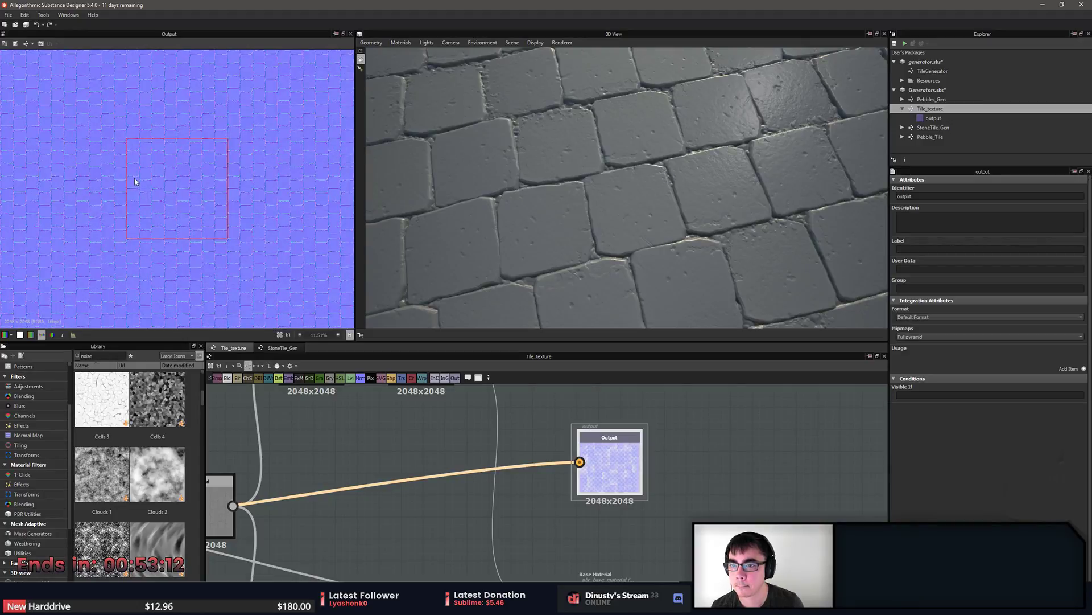
{"action": "scroll", "coordinate": [135, 181], "scroll_direction": "down", "scroll_amount": 3}
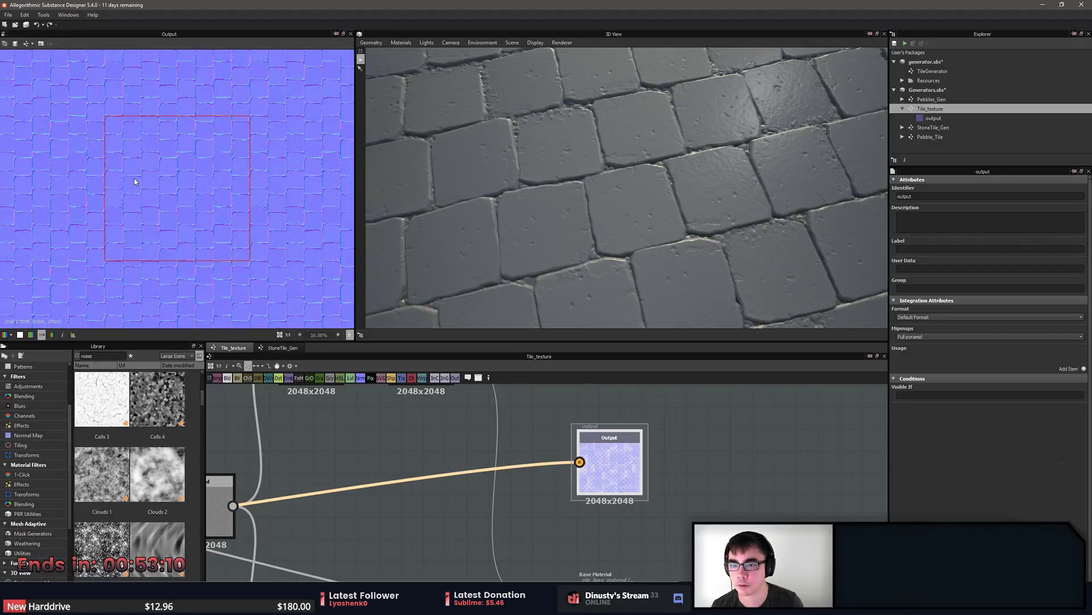
Turn off tiling in the 2D view and examine the normal map and the stone tiles up close in both views.
{"action": "scroll", "coordinate": [136, 179], "scroll_direction": "up", "scroll_amount": 1}
{"action": "key", "text": "space"}
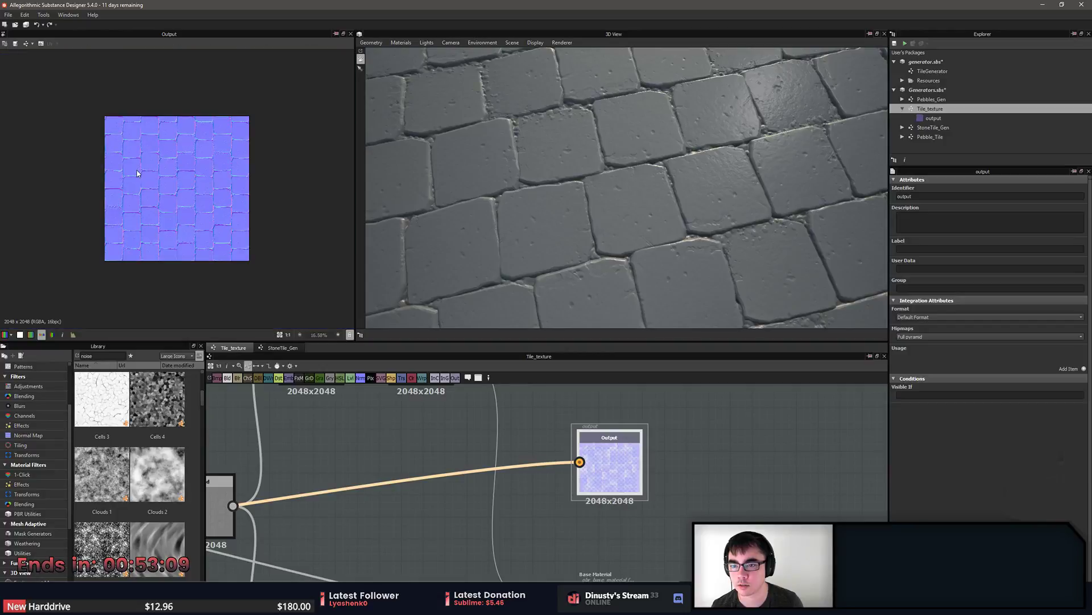
{"action": "left_click", "coordinate": [27, 43]}
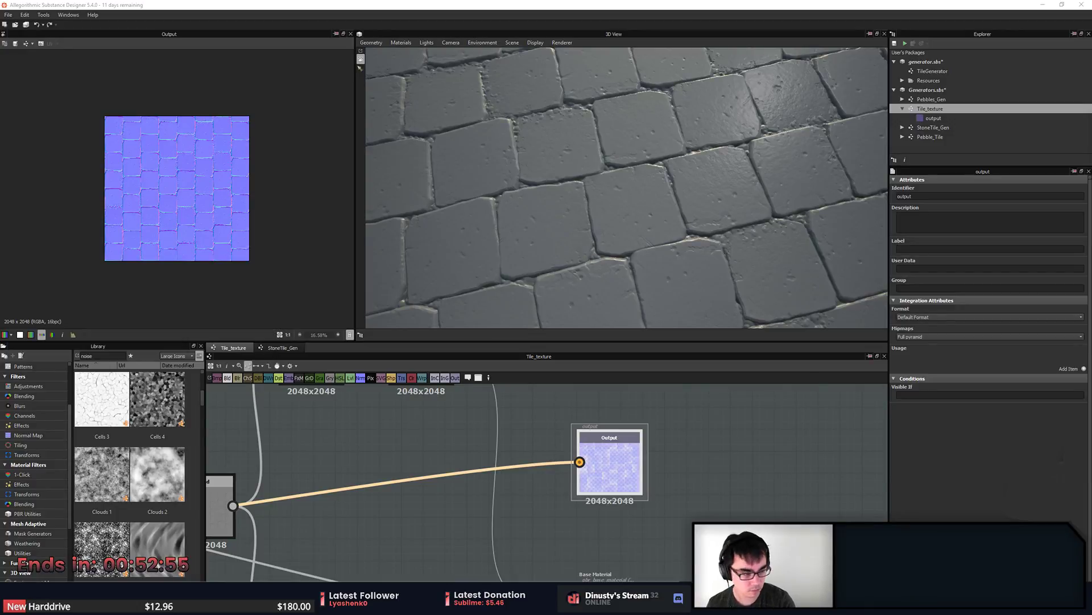
{"action": "left_click", "coordinate": [804, 414]}
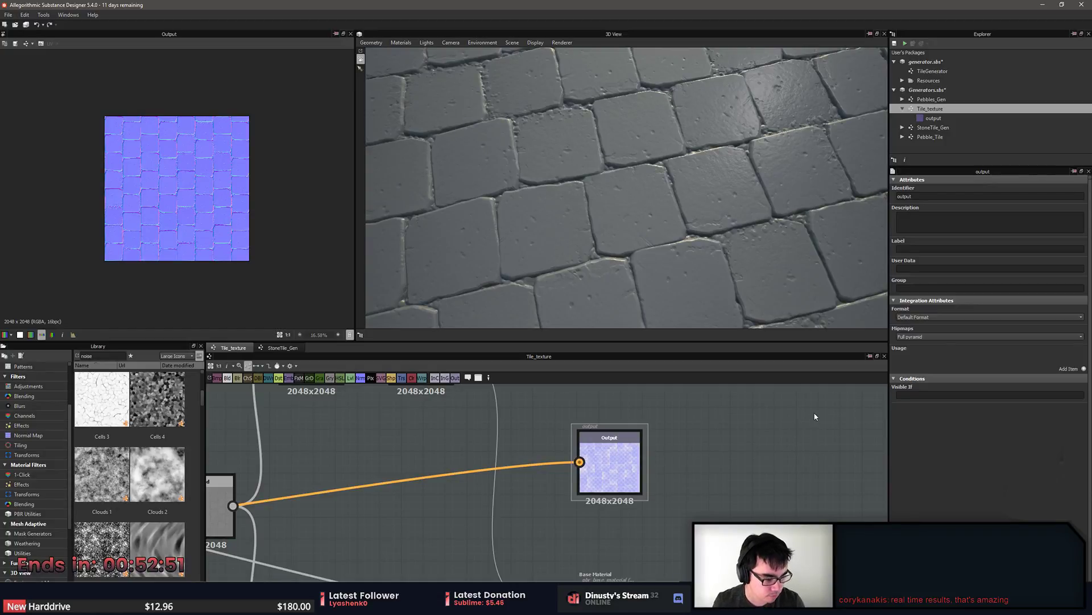
{"action": "scroll", "coordinate": [183, 234], "scroll_direction": "up", "scroll_amount": 3}
{"action": "left_click_drag", "start_coordinate": [601, 218], "coordinate": [642, 300]}
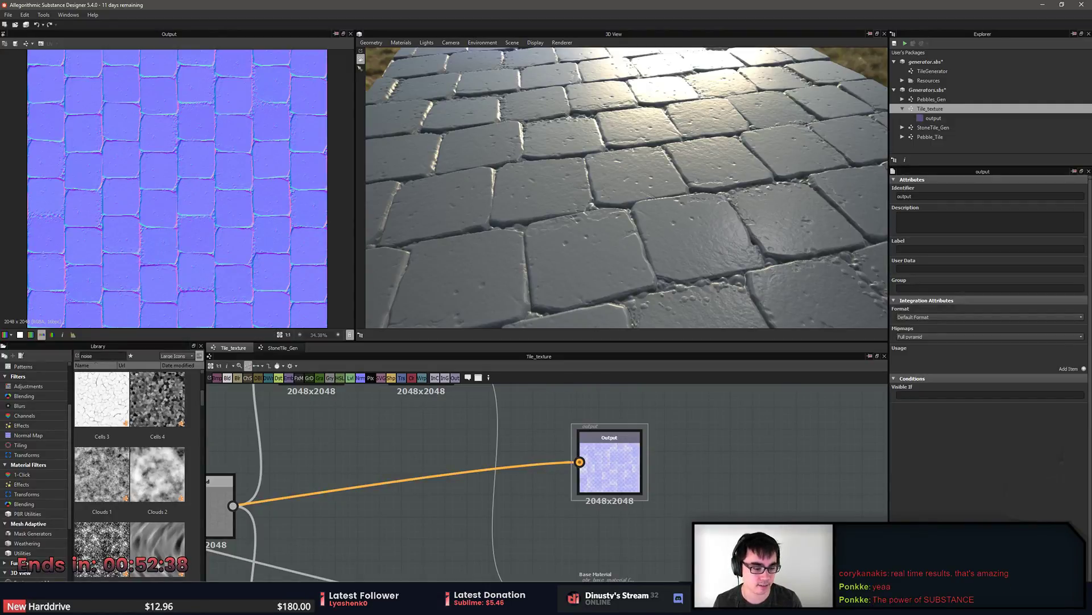
Switch to Unreal Editor, select the blank Floor4 piece between the platform walls and examine the floor area around it.
{"action": "key", "text": "alt+Tab"}
{"action": "key", "text": "alt+Tab"}
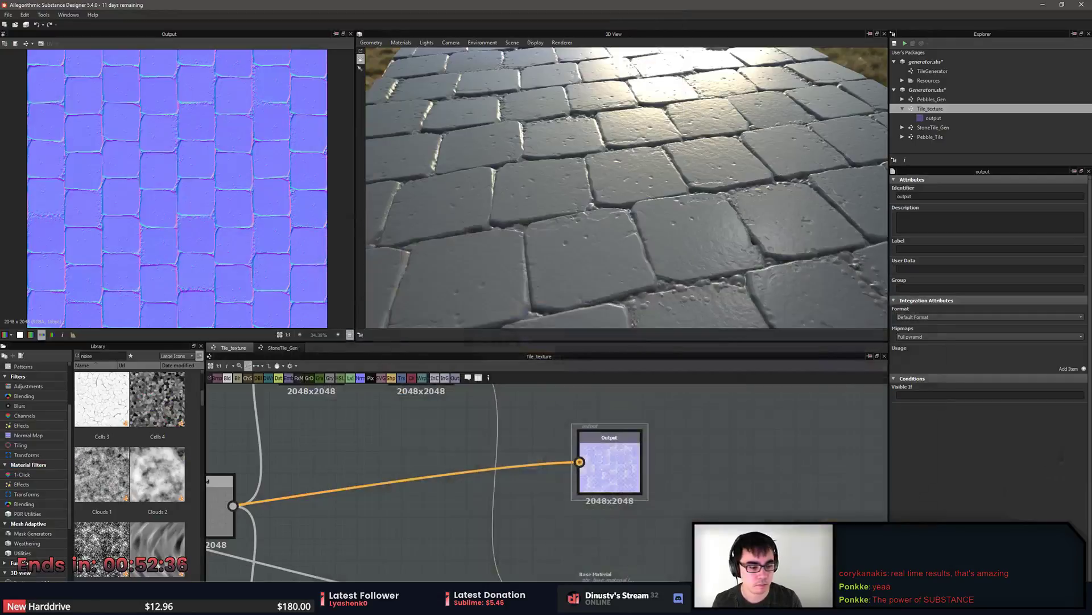
{"action": "key", "text": "alt+Tab"}
{"action": "left_click", "coordinate": [693, 446]}
{"action": "right_click_drag", "start_coordinate": [693, 446], "coordinate": [609, 489]}
{"action": "key", "text": "Escape"}
{"action": "right_click_drag", "start_coordinate": [612, 412], "coordinate": [612, 398]}
{"action": "left_click", "coordinate": [664, 285]}
{"action": "mouse_move", "coordinate": [664, 285]}
{"action": "right_mouse_down"}
{"action": "mouse_move", "coordinate": [686, 268]}
{"action": "mouse_move", "coordinate": [672, 264]}
{"action": "right_mouse_up"}
{"action": "right_click_drag", "start_coordinate": [628, 308], "coordinate": [640, 327]}
{"action": "left_click", "coordinate": [507, 279]}
{"action": "right_click_drag", "start_coordinate": [507, 279], "coordinate": [504, 275]}
{"action": "left_click_drag", "start_coordinate": [400, 541], "coordinate": [399, 448]}
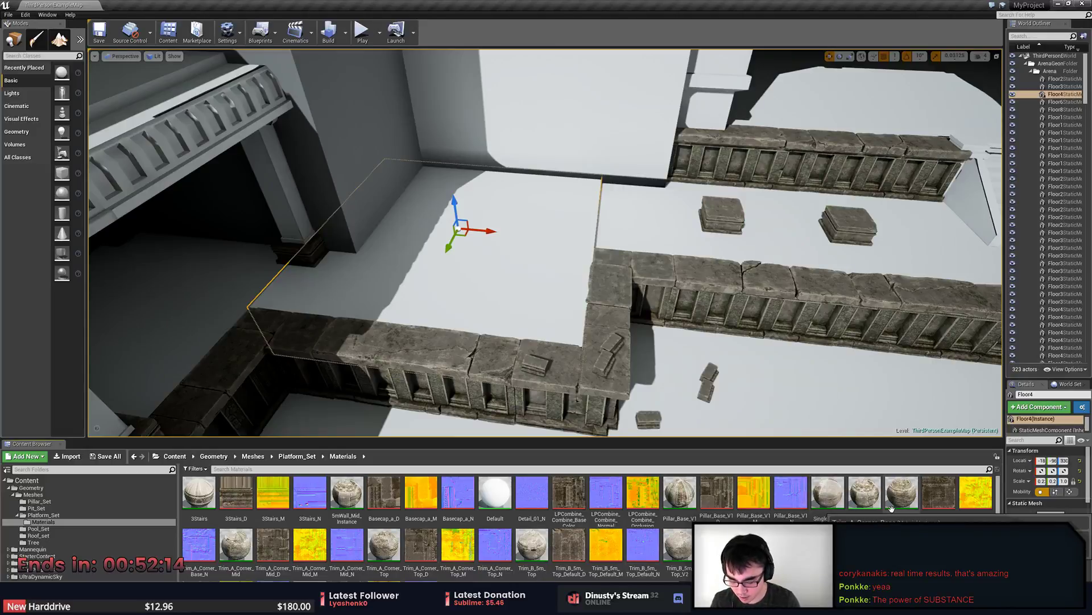
Launch Substance Painter 2 and decline the new version download.
{"action": "key", "text": "super"}
{"action": "key", "text": "super"}
{"action": "key", "text": "super"}
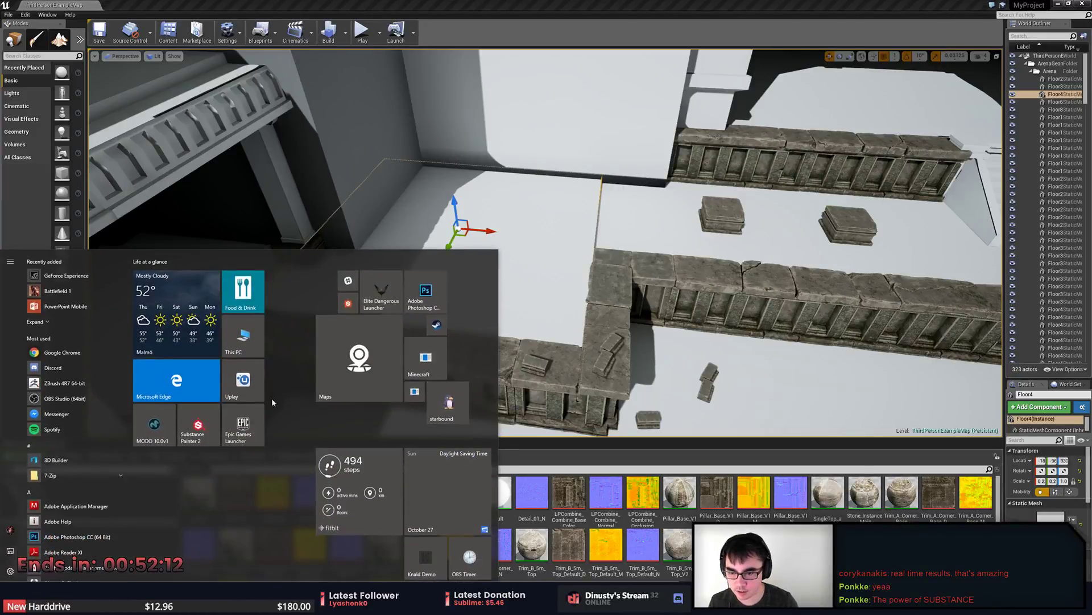
{"action": "left_click", "coordinate": [208, 424]}
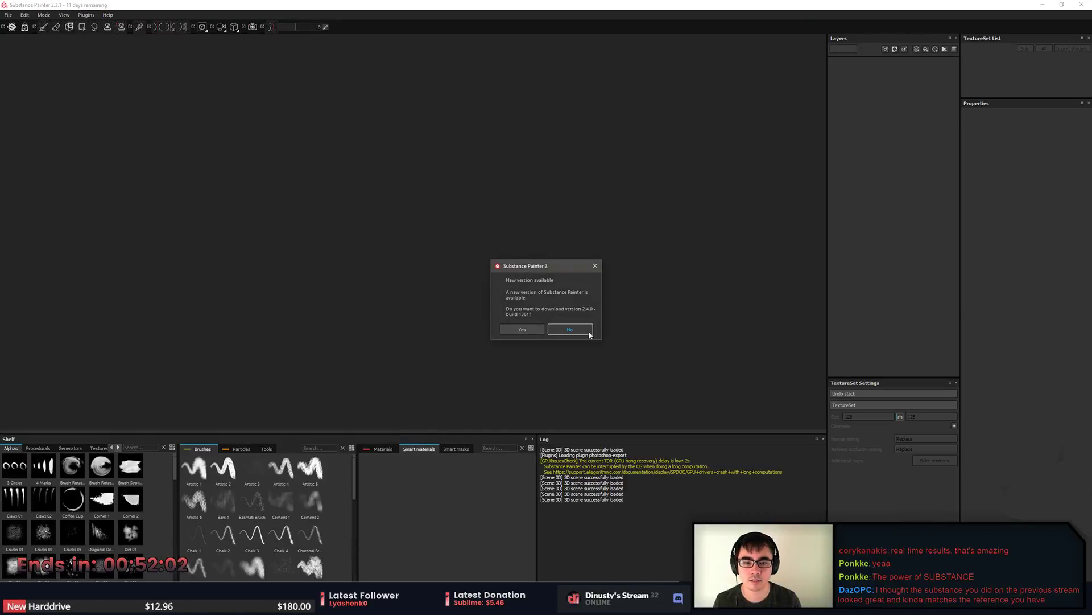
{"action": "left_click", "coordinate": [589, 332]}
Start a new project and look through the Pillar_Bases folder for a mesh, leaving the mesh unselected.
{"action": "left_click", "coordinate": [8, 15]}
{"action": "mouse_move", "coordinate": [23, 40]}
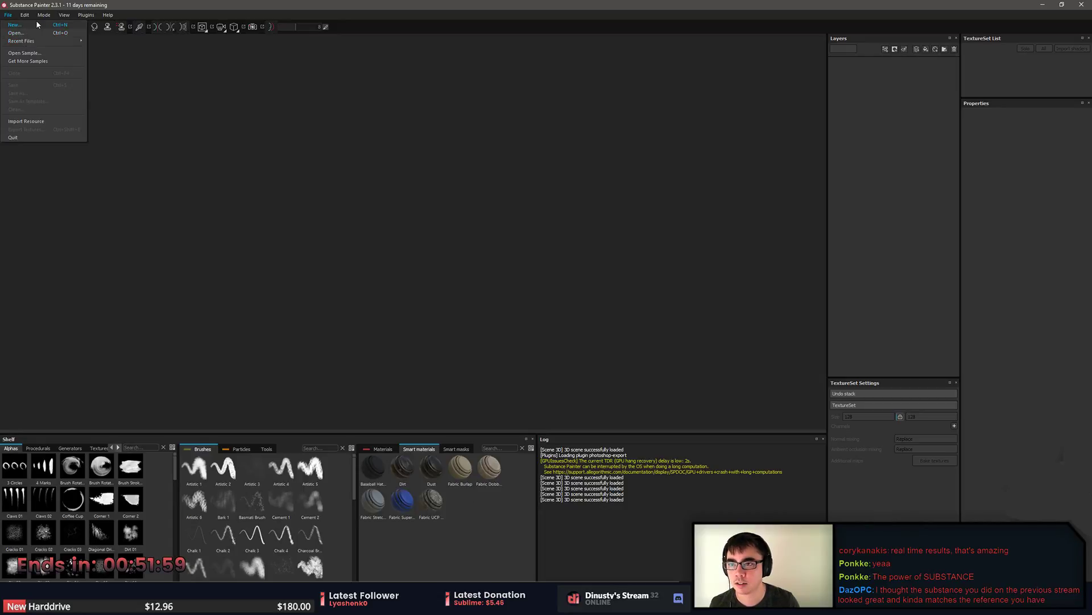
{"action": "left_click", "coordinate": [36, 23]}
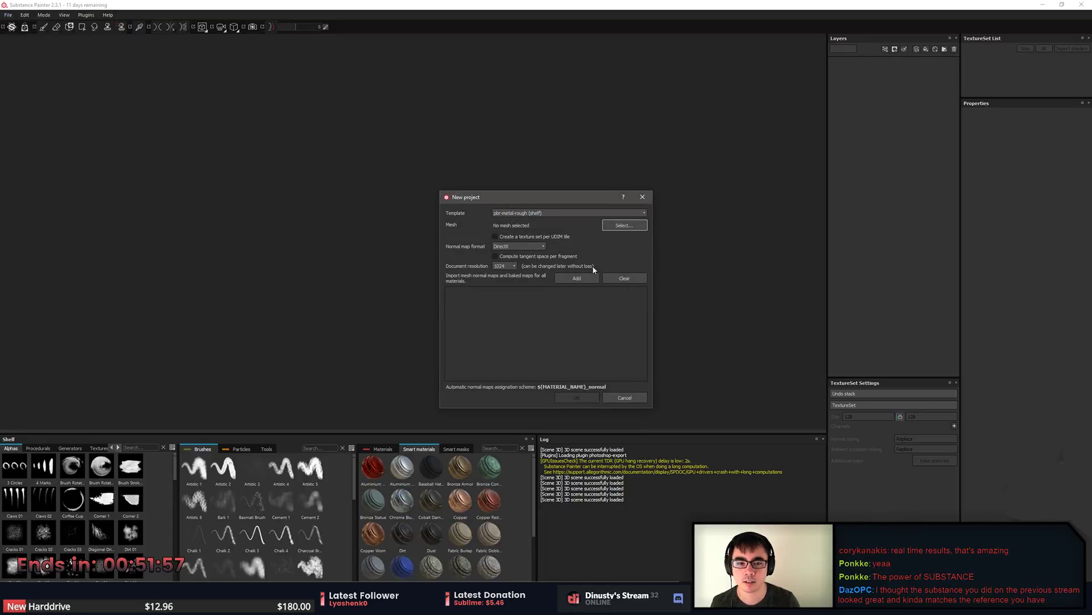
{"action": "left_click", "coordinate": [625, 226]}
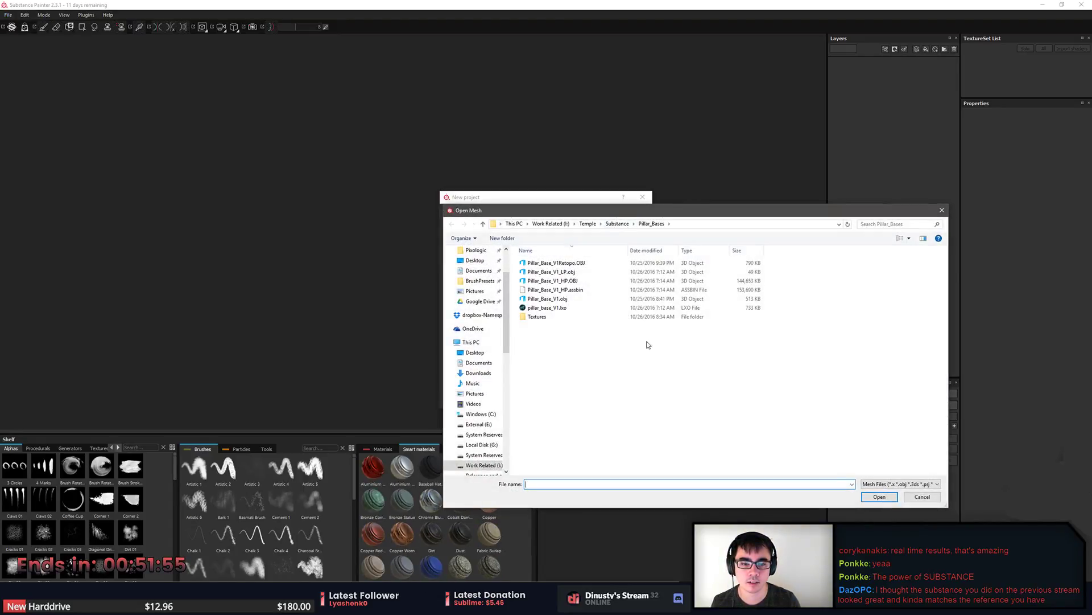
{"action": "left_click", "coordinate": [924, 499]}
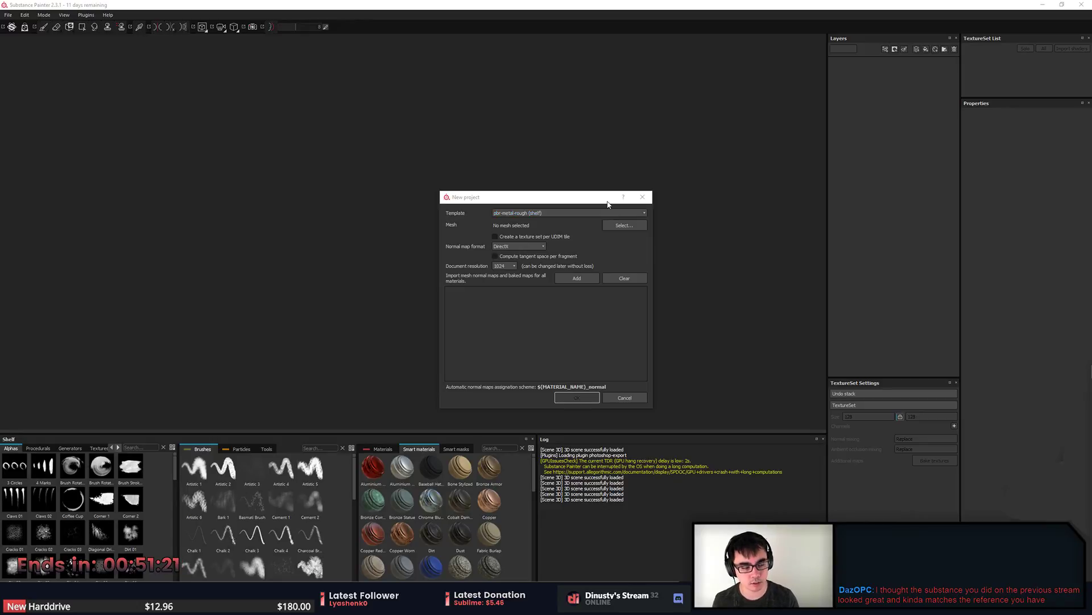
{"action": "left_click", "coordinate": [516, 199]}
Switch to MODO, open the recent scene PlatformWalls.lxo and close the UV Editor window.
{"action": "key", "text": "alt+Tab"}
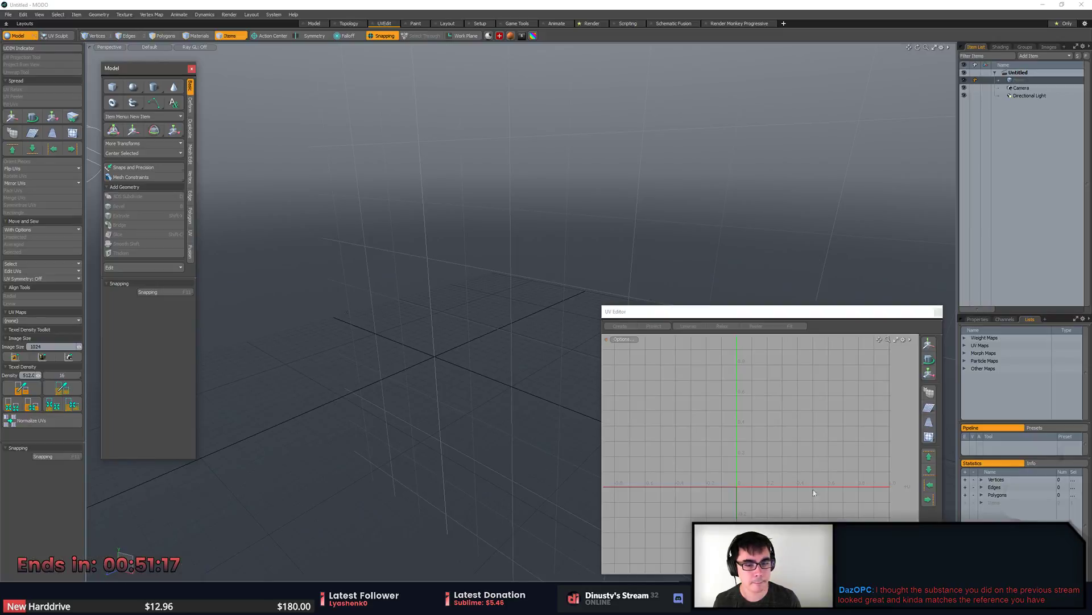
{"action": "left_click_drag", "start_coordinate": [162, 67], "coordinate": [159, 68]}
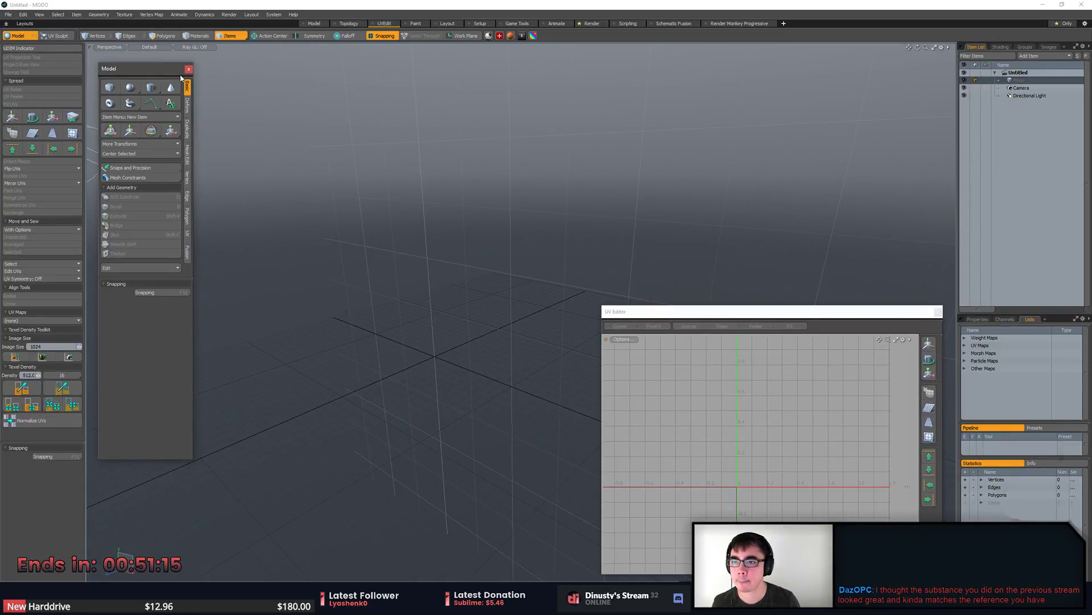
{"action": "left_click", "coordinate": [9, 14]}
{"action": "left_click", "coordinate": [11, 14]}
{"action": "left_click_drag", "start_coordinate": [422, 142], "coordinate": [518, 341], "text": "alt"}
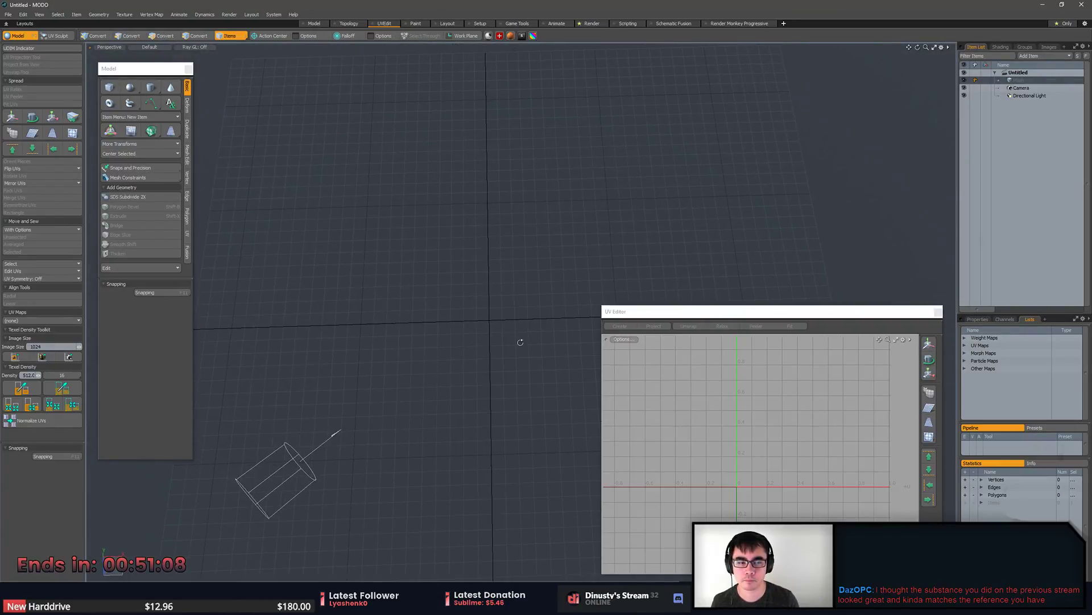
{"action": "left_click", "coordinate": [12, 13]}
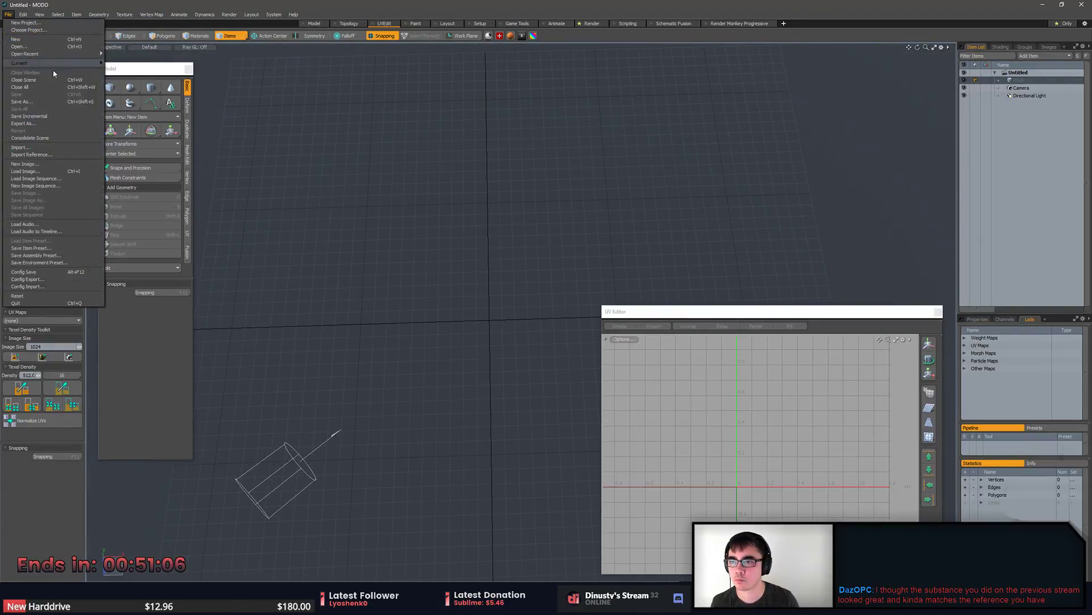
{"action": "mouse_move", "coordinate": [41, 56]}
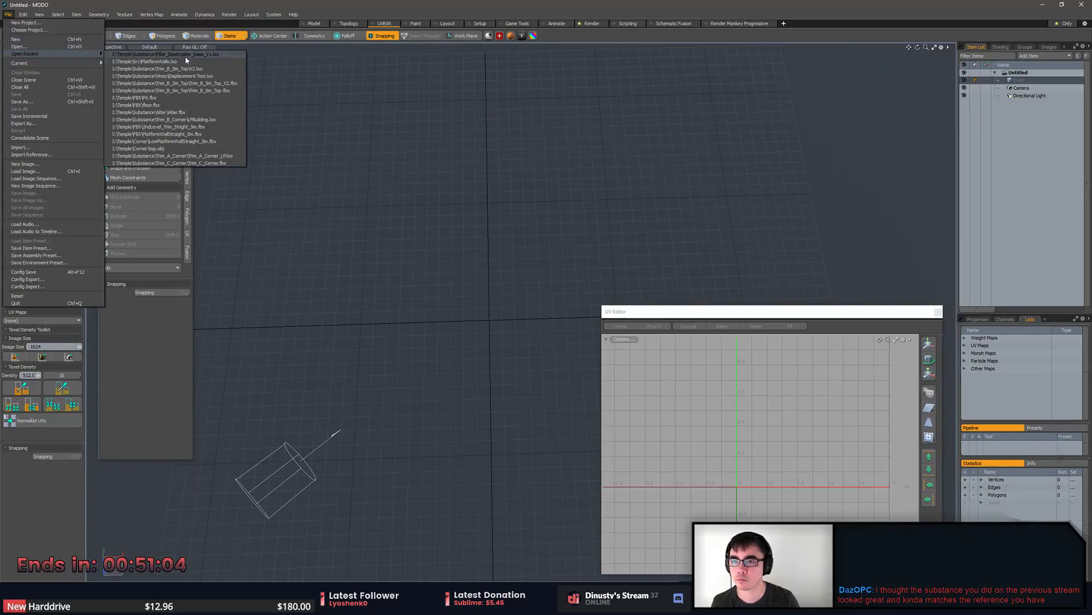
{"action": "left_click", "coordinate": [218, 61]}
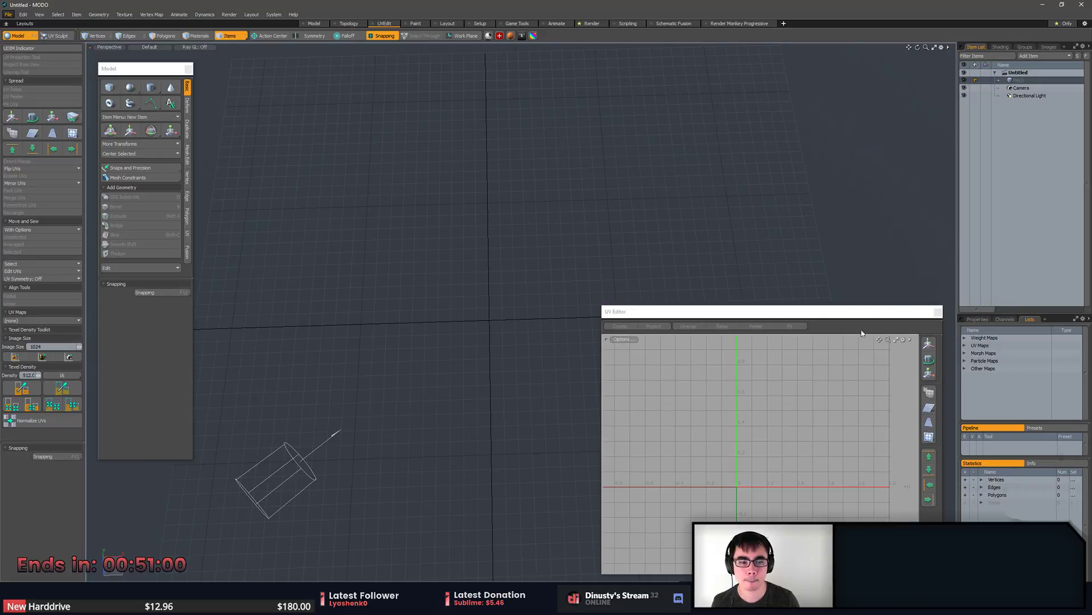
{"action": "left_click", "coordinate": [939, 312]}
Frame the Floor item in the viewport and add a new mesh item to the scene.
{"action": "left_click", "coordinate": [1023, 88]}
{"action": "left_click", "coordinate": [1027, 103]}
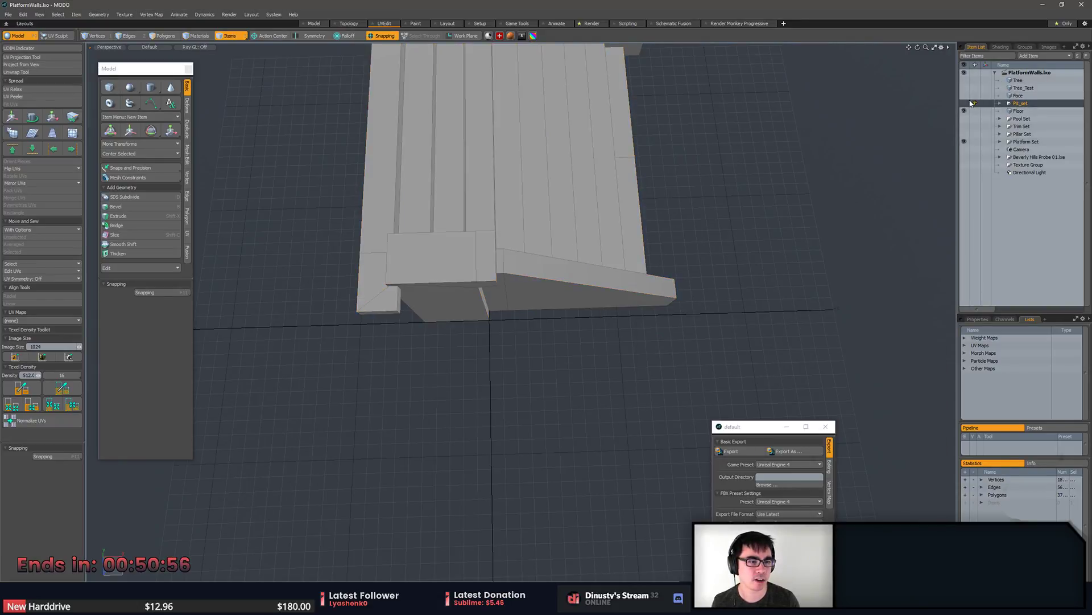
{"action": "left_click", "coordinate": [964, 112]}
{"action": "left_click", "coordinate": [1022, 119]}
{"action": "left_click", "coordinate": [1020, 111]}
{"action": "key", "text": "shift+a"}
{"action": "left_click_drag", "start_coordinate": [740, 228], "coordinate": [677, 165], "text": "alt"}
{"action": "left_click_drag", "start_coordinate": [677, 165], "coordinate": [646, 228], "text": "ctrl+alt"}
{"action": "scroll", "coordinate": [628, 267], "scroll_direction": "up", "scroll_amount": 5}
{"action": "left_click_drag", "start_coordinate": [617, 262], "coordinate": [734, 313], "text": "alt+shift"}
{"action": "left_click_drag", "start_coordinate": [694, 279], "coordinate": [854, 205], "text": "alt"}
{"action": "key", "text": "n"}
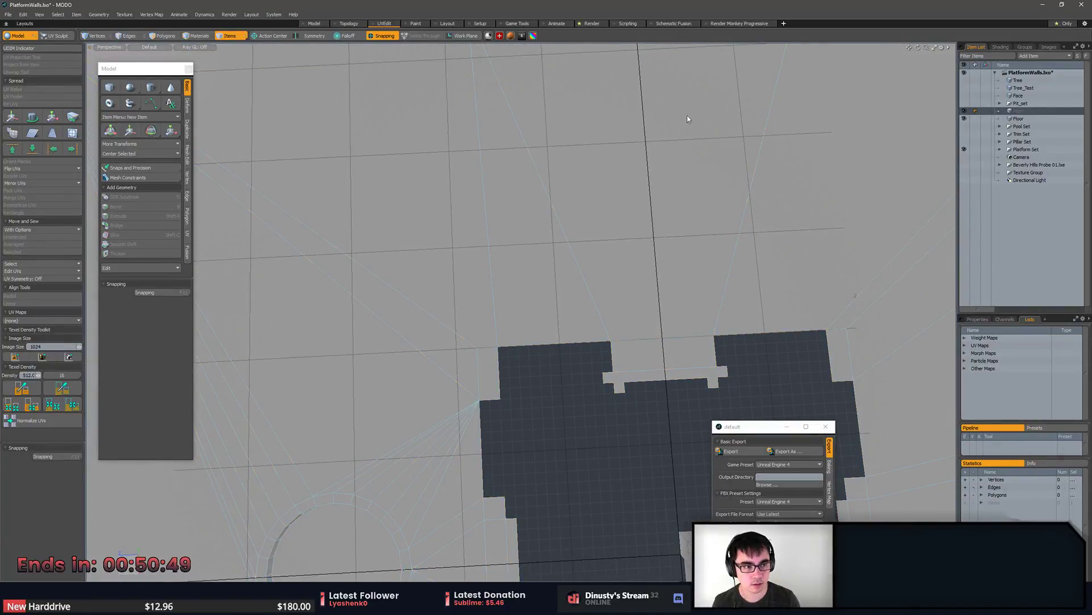
Start the Cube tool for the new mesh and turn on Vertex snapping.
{"action": "left_click_drag", "start_coordinate": [722, 111], "coordinate": [688, 195], "text": "alt"}
{"action": "left_click", "coordinate": [109, 87]}
{"action": "left_click_drag", "start_coordinate": [398, 188], "coordinate": [533, 281], "text": "alt"}
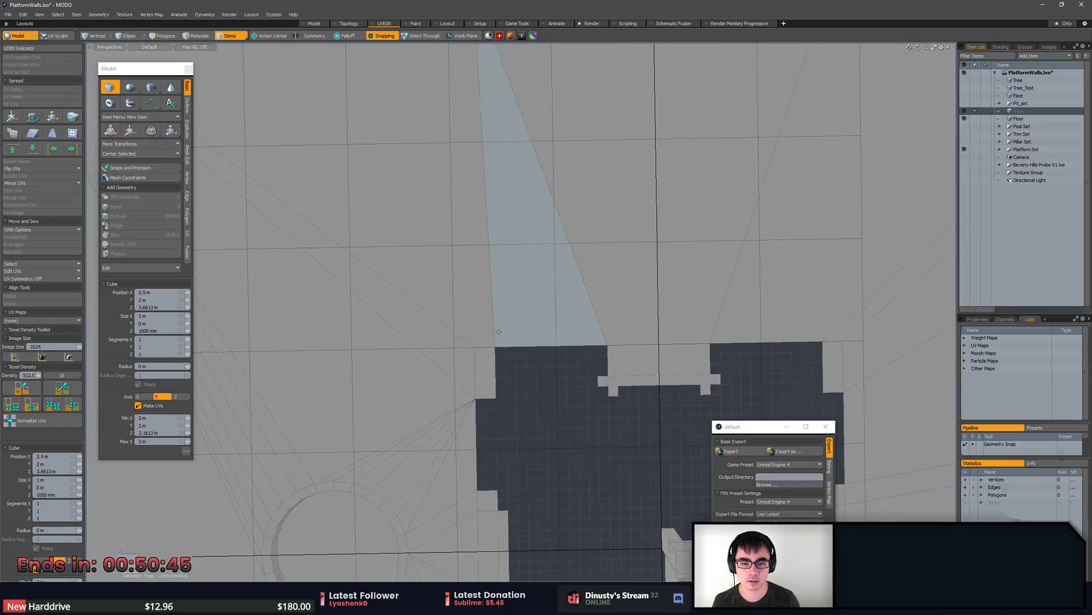
{"action": "left_click_drag", "start_coordinate": [485, 365], "coordinate": [353, 16], "text": "alt"}
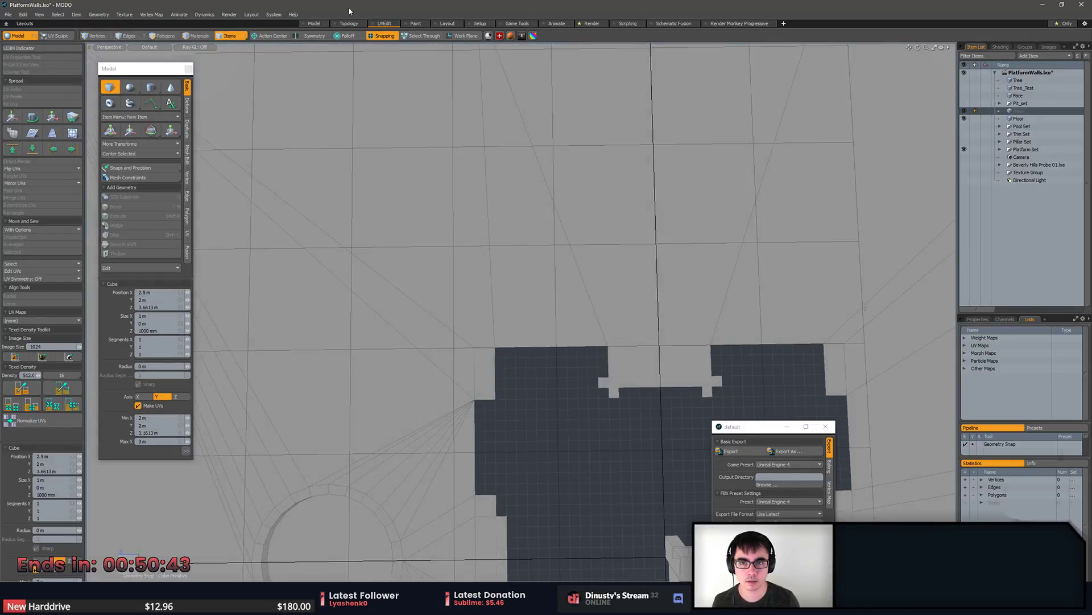
{"action": "left_click", "coordinate": [382, 35]}
{"action": "left_click", "coordinate": [375, 113]}
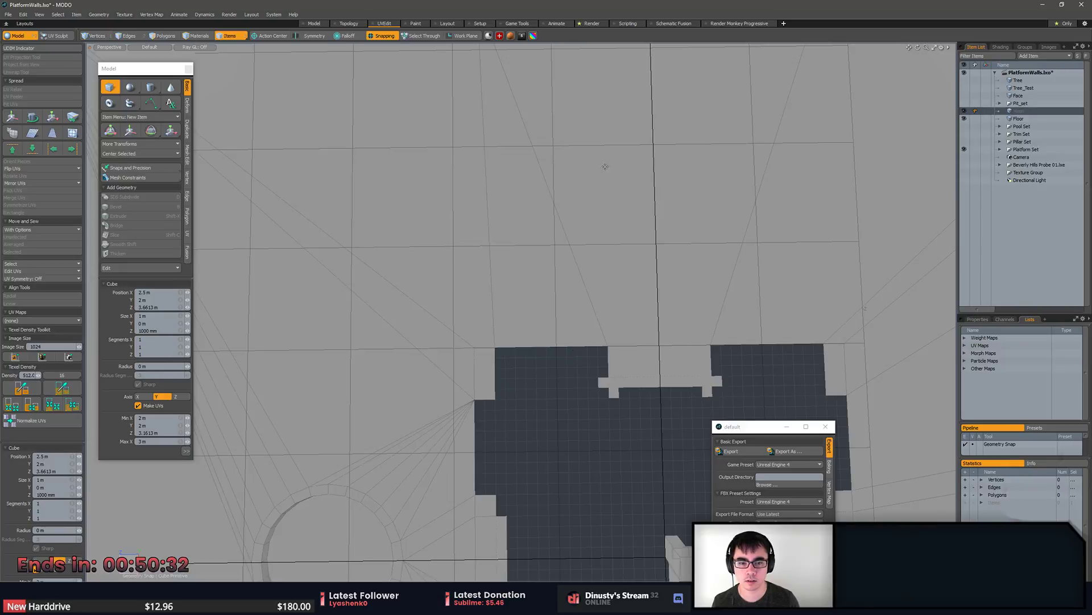
{"action": "mouse_move", "coordinate": [610, 277]}
{"action": "left_mouse_down", "text": "alt"}
{"action": "mouse_move", "coordinate": [584, 142]}
{"action": "mouse_move", "coordinate": [602, 276]}
{"action": "left_mouse_up", "text": "alt"}
Draw a flat cube on the floor against the edge of the opening and fit its sides to about 5.09 by 5.44 m.
{"action": "left_click_drag", "start_coordinate": [525, 400], "coordinate": [621, 239]}
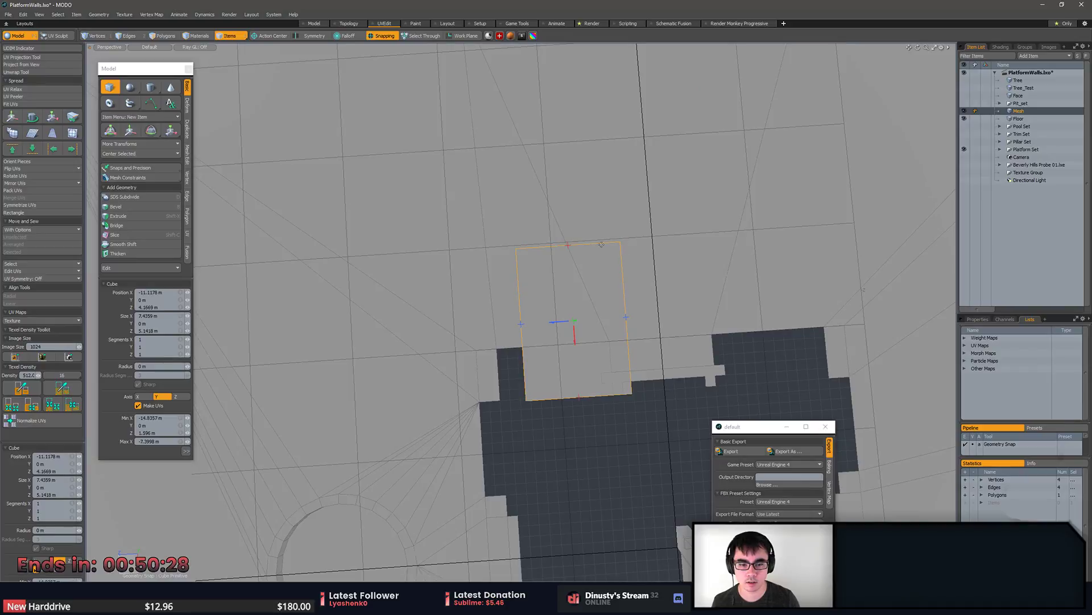
{"action": "left_click_drag", "start_coordinate": [525, 400], "coordinate": [567, 438]}
{"action": "key", "text": "ctrl+z"}
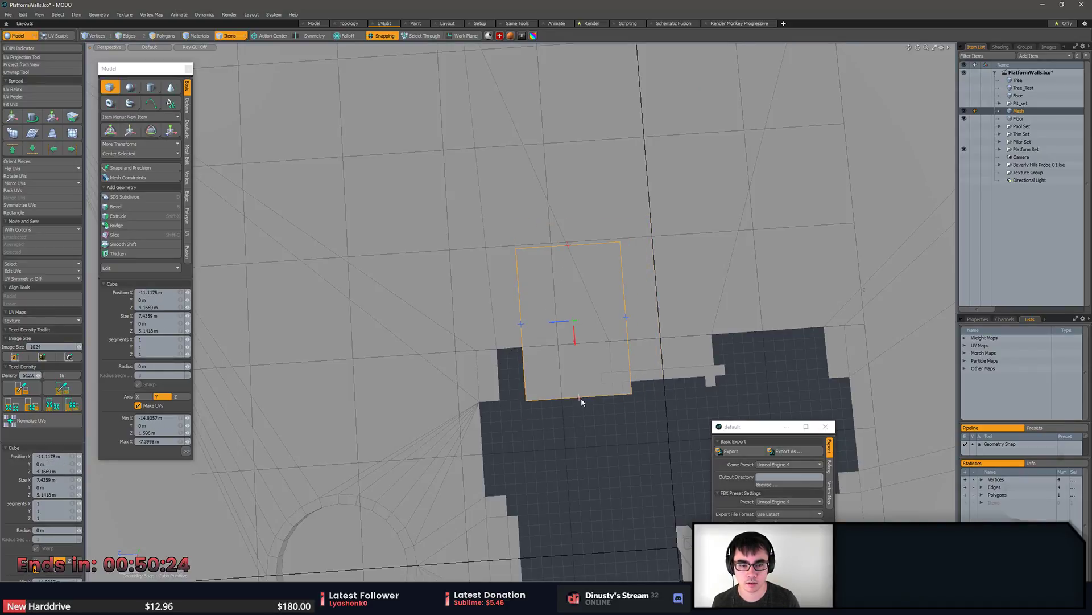
{"action": "left_click_drag", "start_coordinate": [579, 400], "coordinate": [579, 334]}
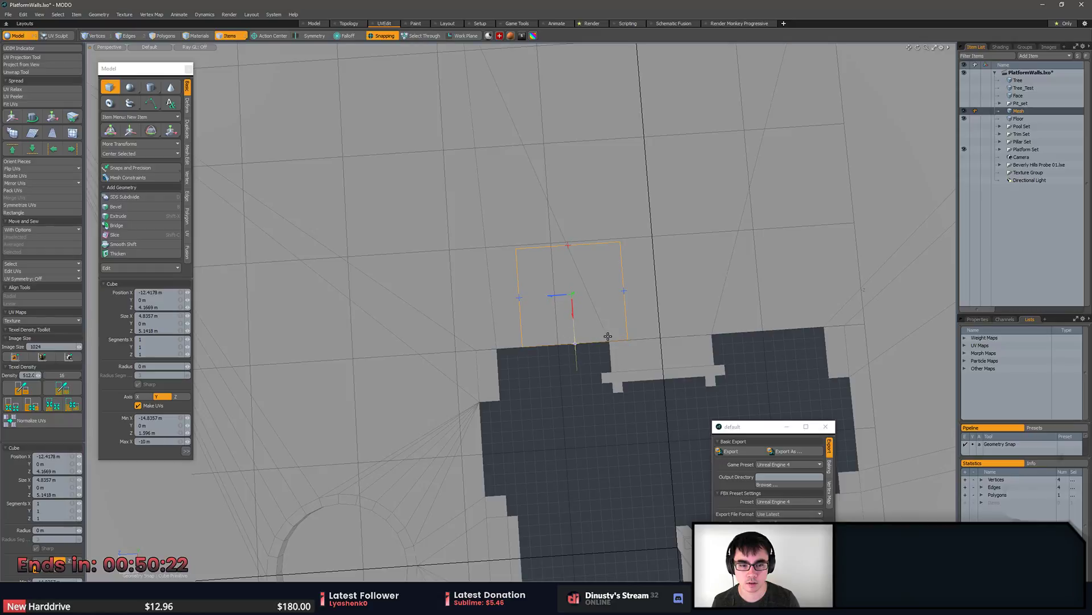
{"action": "left_click_drag", "start_coordinate": [519, 297], "coordinate": [493, 299]}
{"action": "left_click_drag", "start_coordinate": [626, 297], "coordinate": [605, 308]}
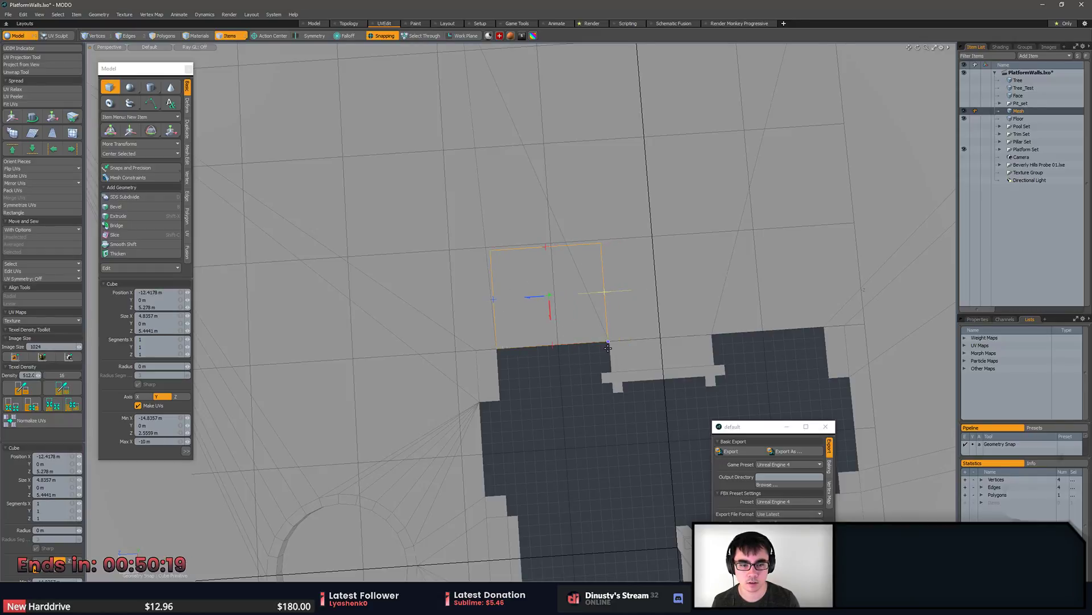
{"action": "left_click_drag", "start_coordinate": [542, 246], "coordinate": [544, 239]}
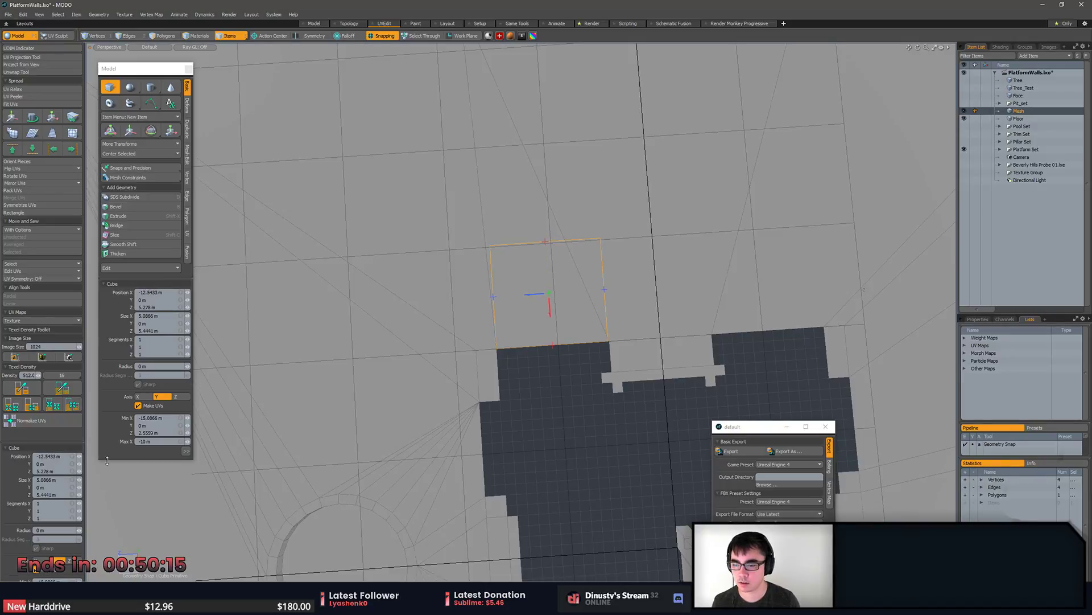
Set the flat cube's X and Z sizes to 5 m, finish it and select its polygon.
{"action": "left_click", "coordinate": [58, 482]}
{"action": "type", "text": "5"}
{"action": "key", "text": "Tab"}
{"action": "type", "text": "5"}
{"action": "key", "text": "Return"}
{"action": "left_click_drag", "start_coordinate": [543, 319], "coordinate": [875, 252], "text": "alt"}
{"action": "key", "text": "q"}
{"action": "key", "text": "3"}
{"action": "left_click", "coordinate": [570, 303]}
{"action": "key", "text": "shift+a"}
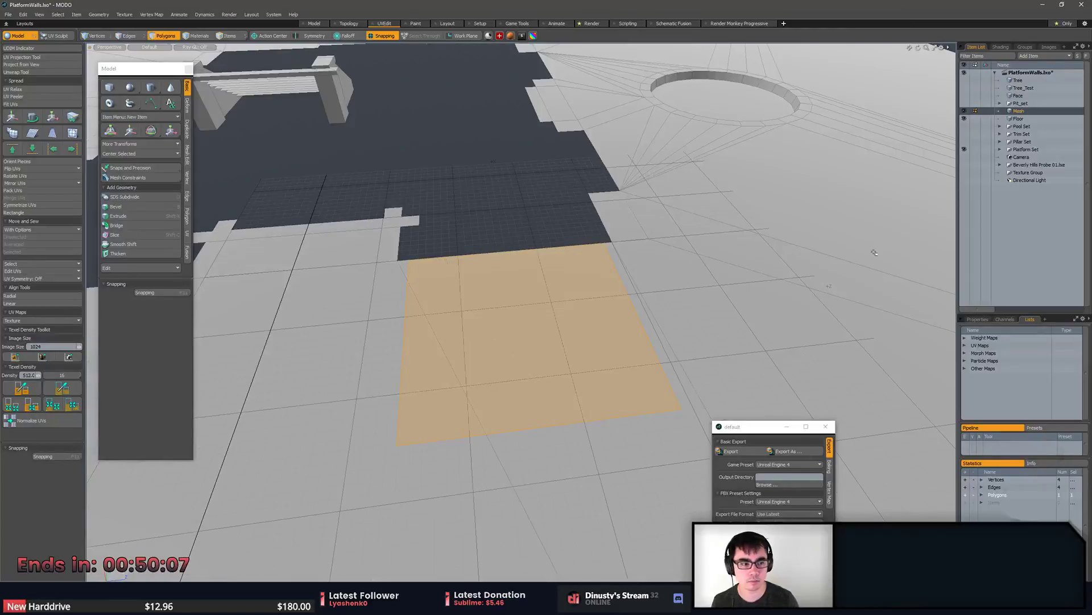
Copy the selected square floor polygon and paste it into a new scene.
{"action": "left_click", "coordinate": [965, 345]}
{"action": "key", "text": "F2"}
{"action": "scroll", "coordinate": [677, 218], "scroll_direction": "down", "scroll_amount": 5}
{"action": "key", "text": "1"}
{"action": "left_click", "coordinate": [886, 67]}
{"action": "key", "text": "3"}
{"action": "key", "text": "ctrl+c"}
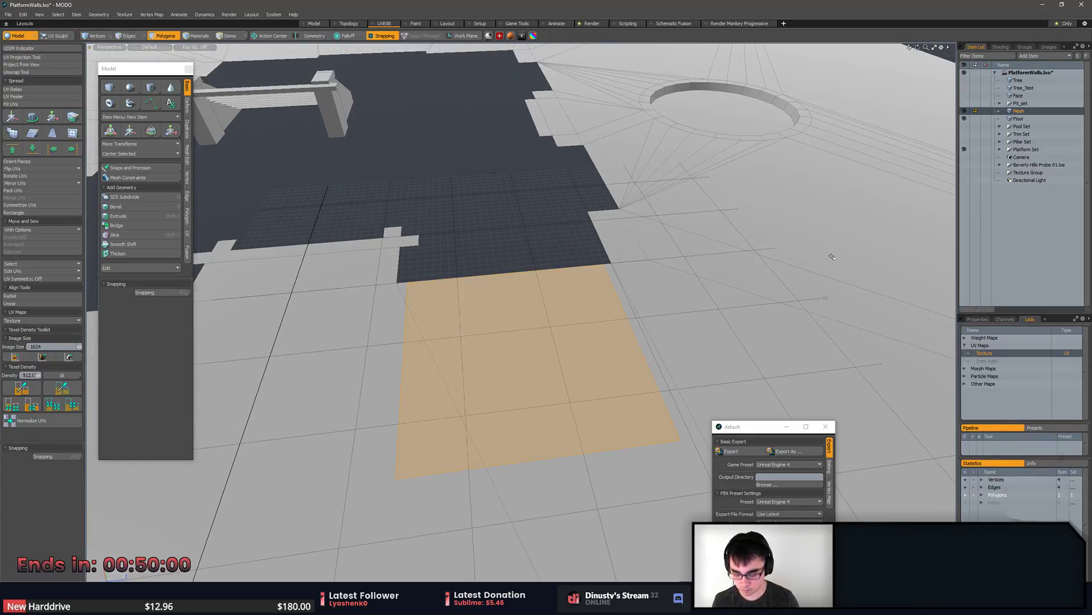
{"action": "key", "text": "ctrl+n"}
{"action": "key", "text": "ctrl+v"}
{"action": "left_click_drag", "start_coordinate": [833, 257], "coordinate": [781, 324], "text": "alt"}
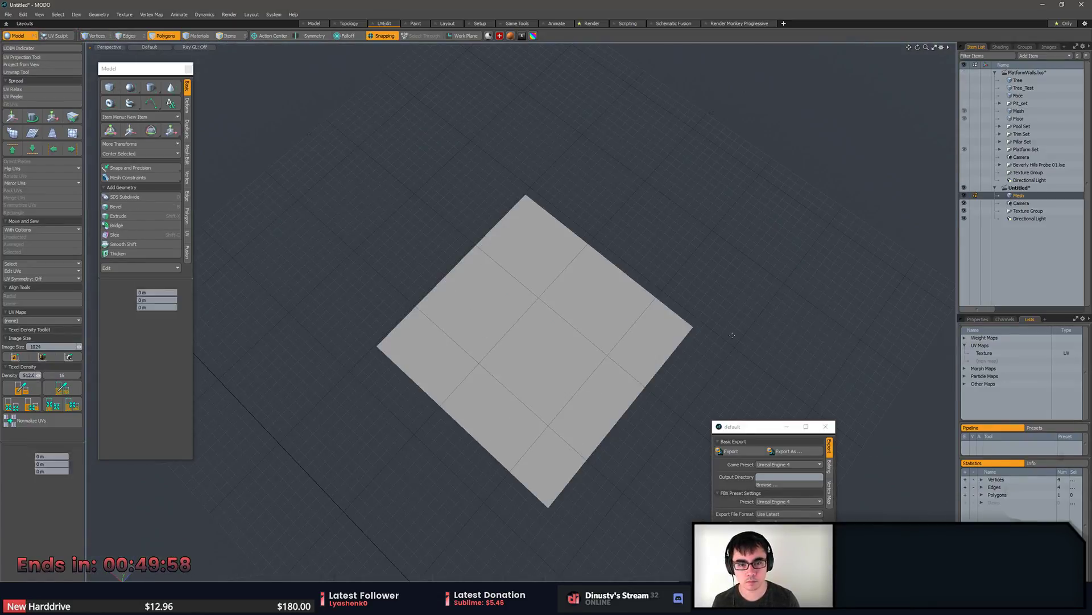
Move the pasted square to the world origin, turning on Grid snapping to centre it.
{"action": "key", "text": "y"}
{"action": "scroll", "coordinate": [519, 312], "scroll_direction": "down", "scroll_amount": 5}
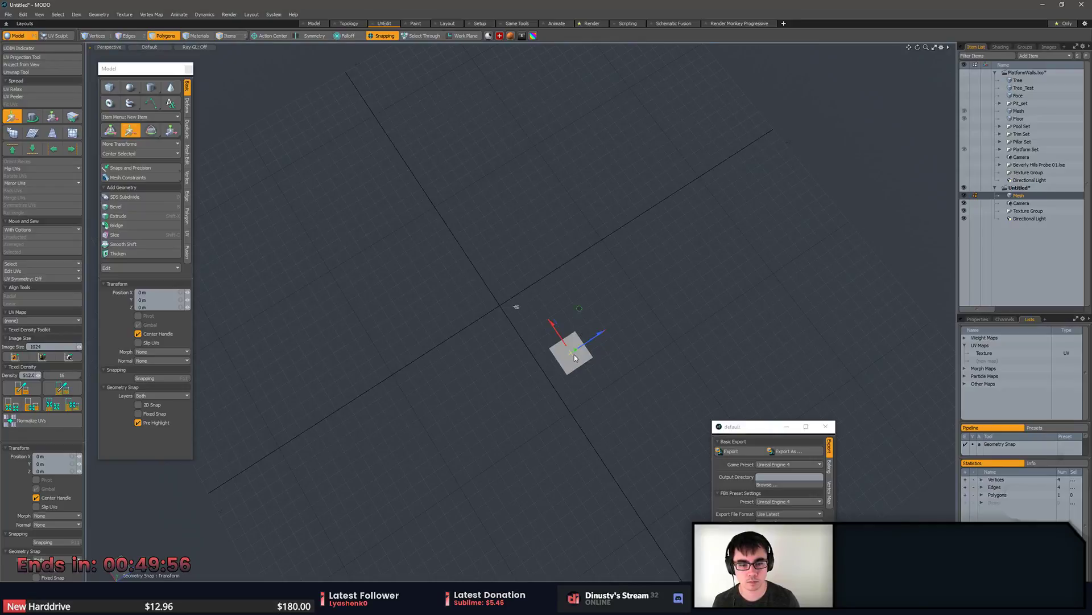
{"action": "left_click_drag", "start_coordinate": [581, 310], "coordinate": [513, 266]}
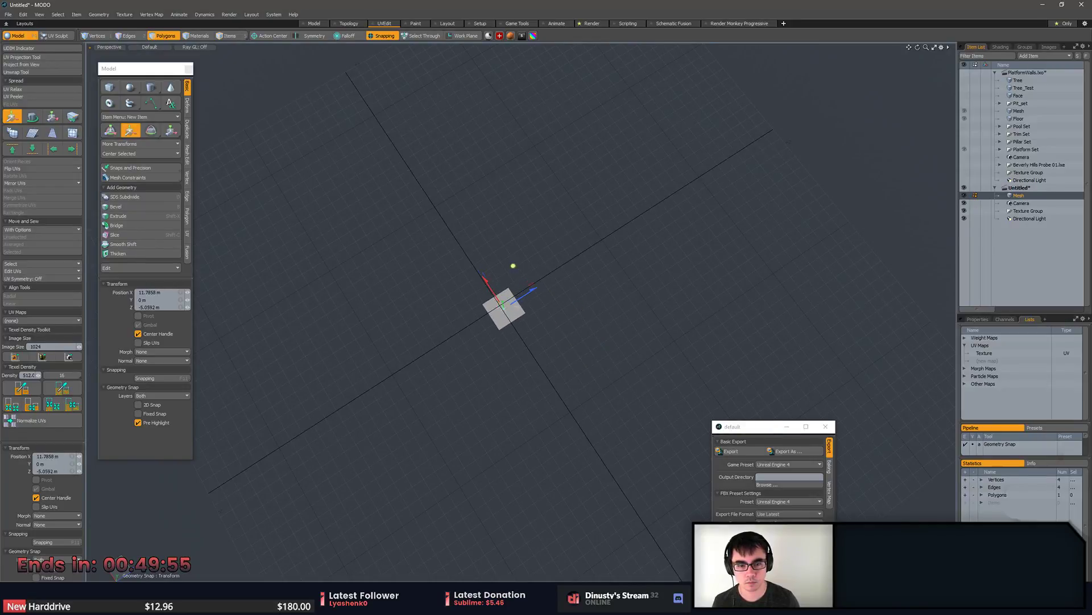
{"action": "left_click", "coordinate": [382, 35]}
{"action": "left_click", "coordinate": [380, 104]}
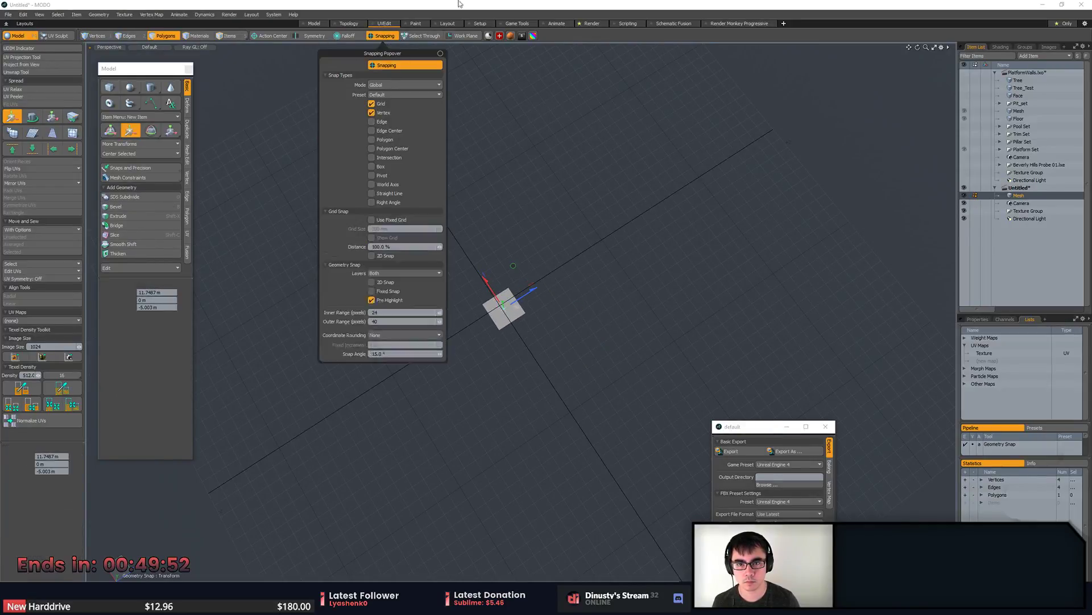
{"action": "mouse_move", "coordinate": [513, 265]}
{"action": "left_mouse_down"}
{"action": "mouse_move", "coordinate": [502, 253]}
{"action": "mouse_move", "coordinate": [509, 262]}
{"action": "left_mouse_up"}
Hide the work plane grid and finish moving the square, leaving the transform and snapping tools.
{"action": "left_click_drag", "start_coordinate": [570, 322], "coordinate": [536, 316], "text": "alt"}
{"action": "scroll", "coordinate": [647, 364], "scroll_direction": "up", "scroll_amount": 5}
{"action": "key", "text": "a"}
{"action": "key", "text": "ctrl+3"}
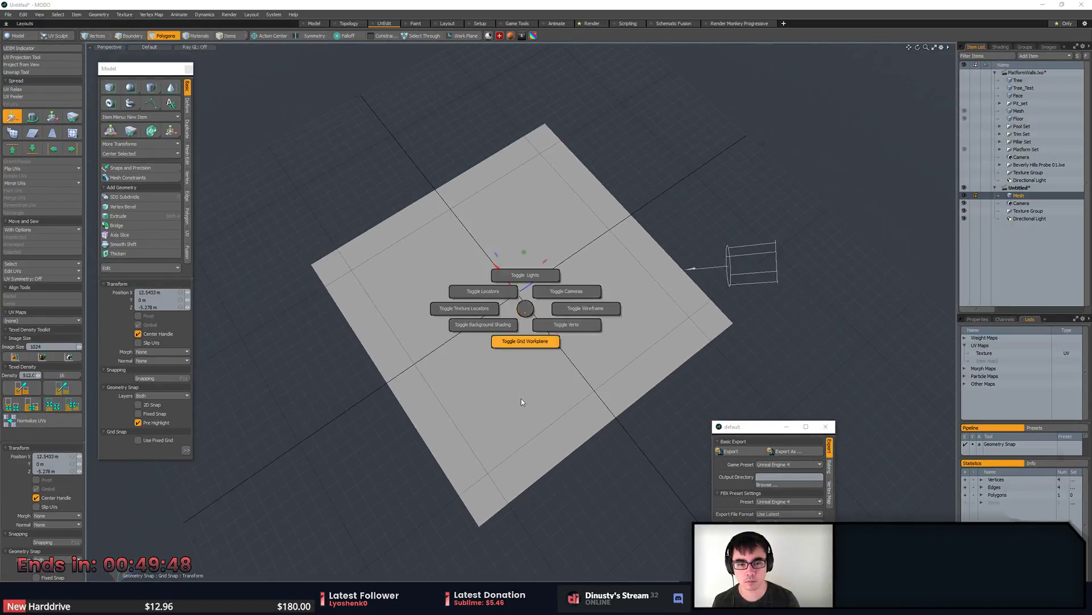
{"action": "left_click", "coordinate": [521, 397]}
{"action": "key", "text": "q"}
{"action": "left_click", "coordinate": [578, 407]}
{"action": "left_click_drag", "start_coordinate": [578, 407], "coordinate": [585, 376], "text": "ctrl+alt"}
{"action": "left_click_drag", "start_coordinate": [585, 377], "coordinate": [593, 416], "text": "alt"}
{"action": "left_click_drag", "start_coordinate": [593, 416], "coordinate": [593, 405], "text": "ctrl+alt"}
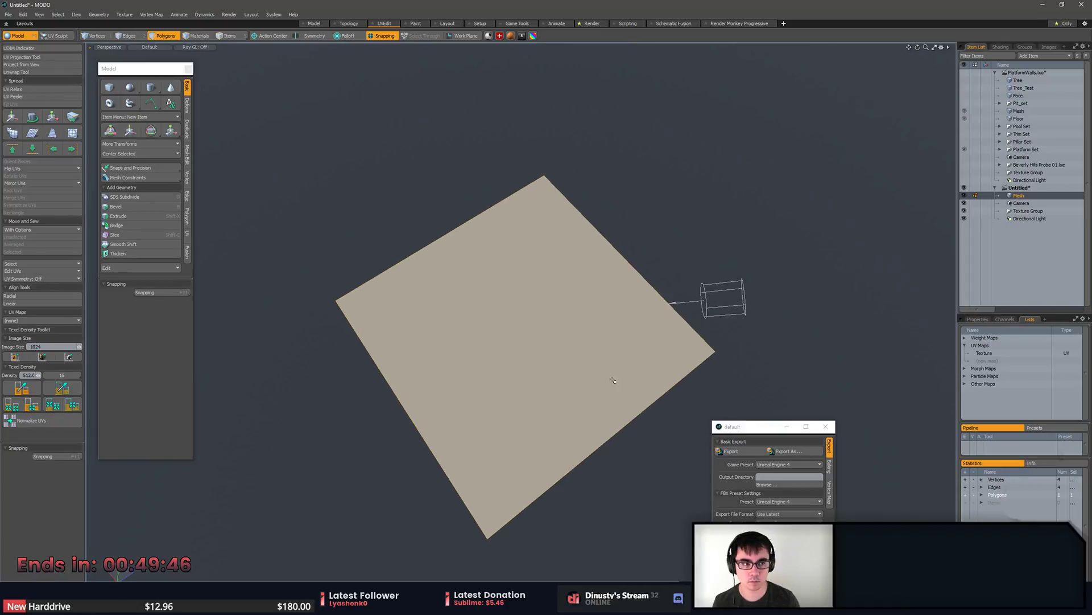
Rename the square's mesh item as Floor_test.
{"action": "double_click", "coordinate": [1022, 196]}
{"action": "type", "text": "Floor_test"}
{"action": "key", "text": "Return"}
Export the Floor_test layer as an Autodesk FBX 2015 file named floor into the Substance Floor_research folder.
{"action": "right_click", "coordinate": [1024, 197]}
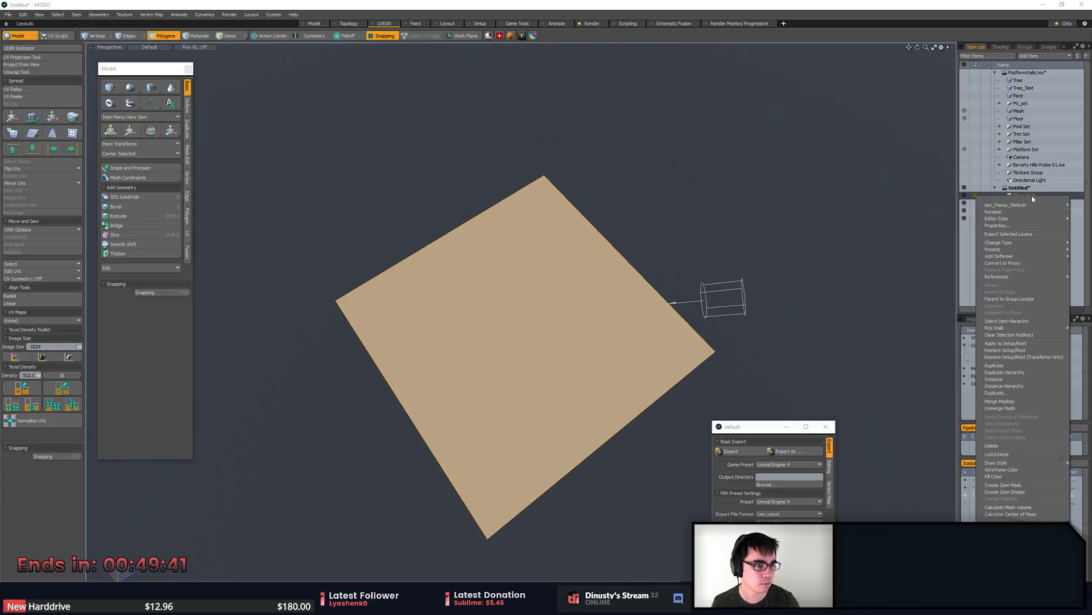
{"action": "left_click", "coordinate": [961, 245]}
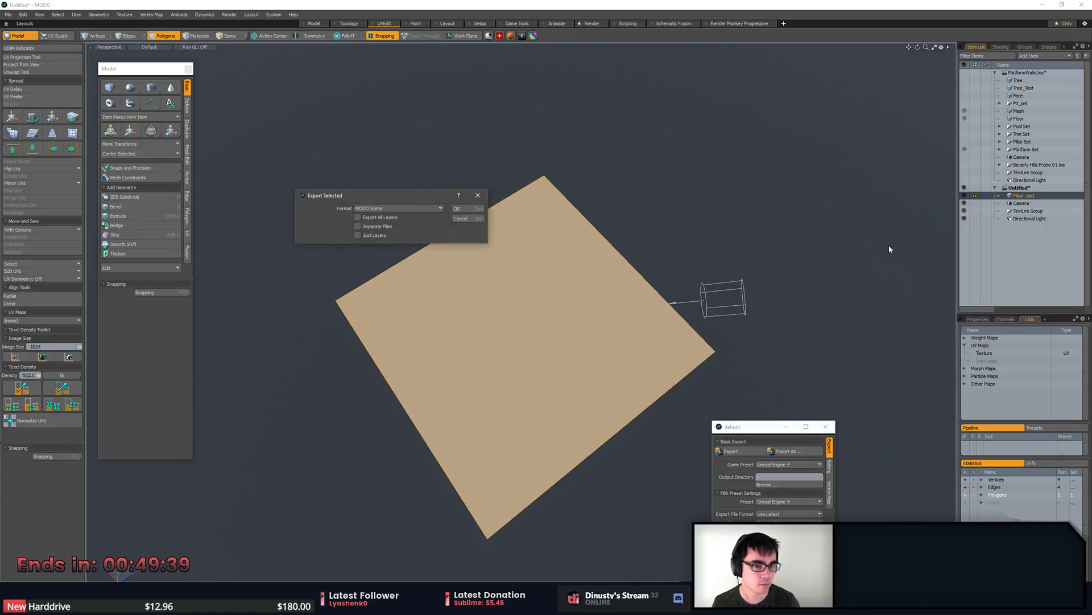
{"action": "left_click", "coordinate": [398, 208]}
{"action": "left_click", "coordinate": [427, 285]}
{"action": "left_click", "coordinate": [465, 211]}
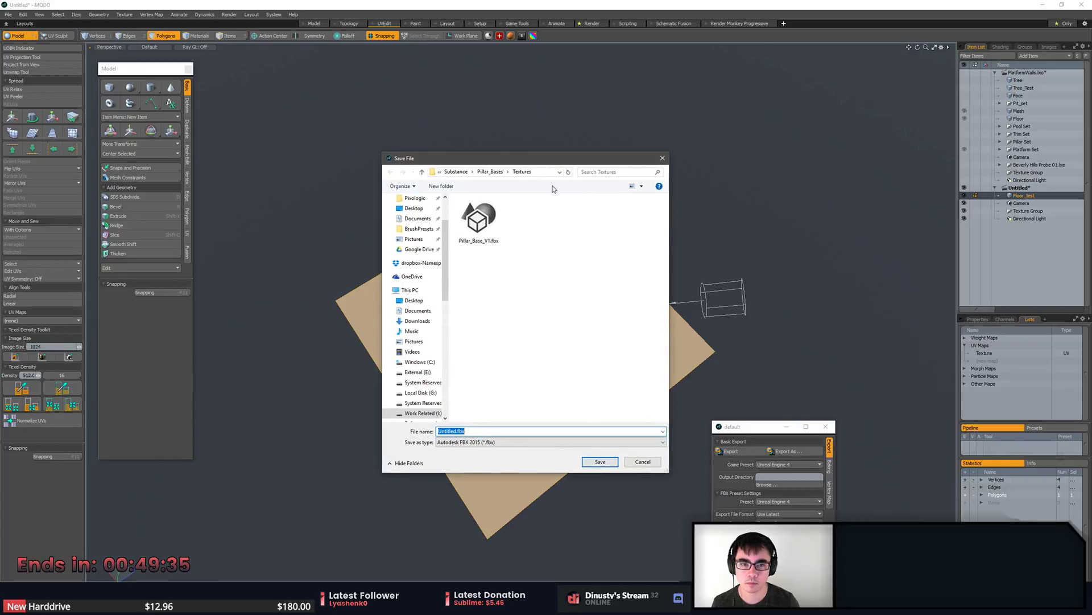
{"action": "left_click", "coordinate": [490, 172]}
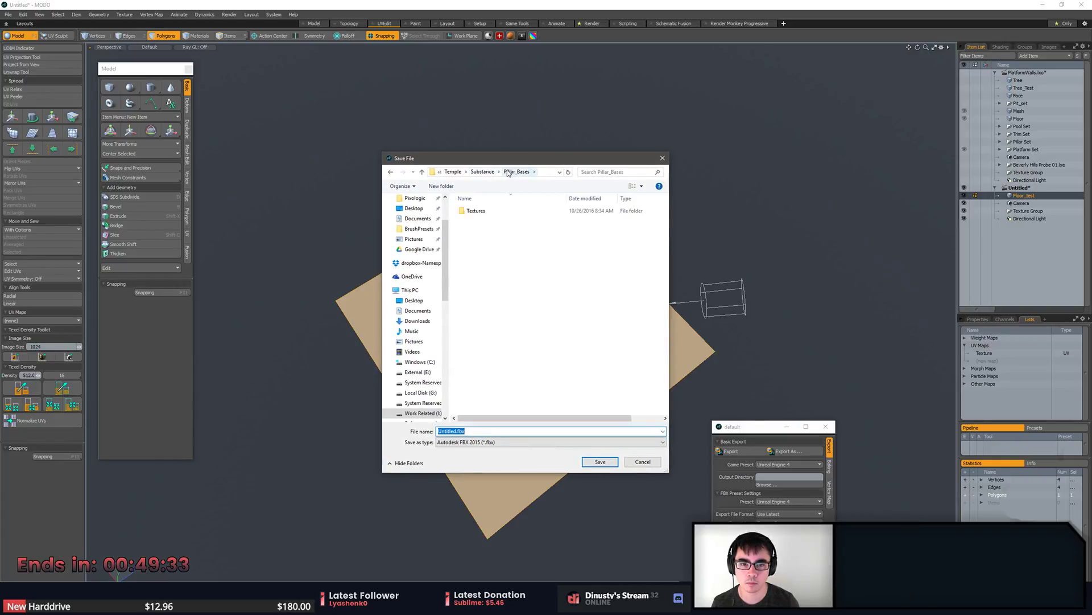
{"action": "left_click", "coordinate": [483, 171]}
{"action": "left_click", "coordinate": [503, 247]}
{"action": "double_click", "coordinate": [498, 251]}
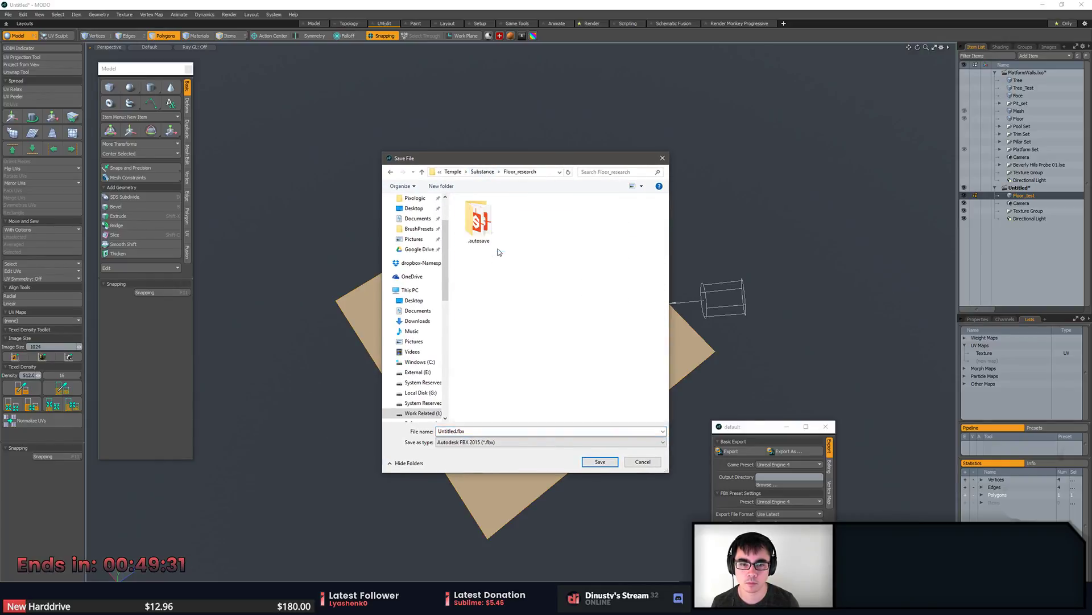
{"action": "left_click", "coordinate": [531, 432]}
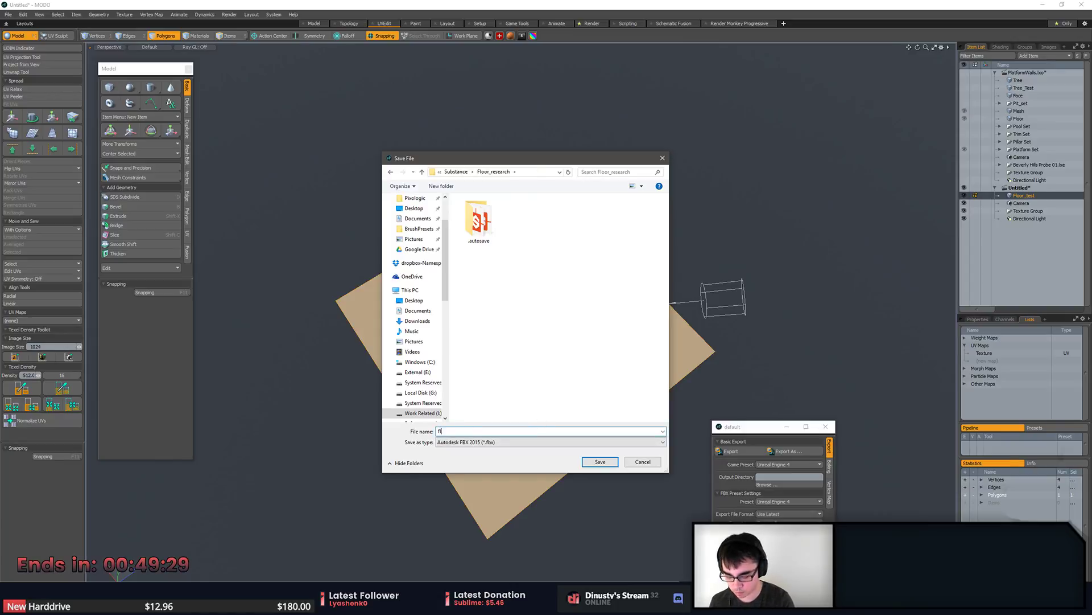
{"action": "key", "text": "Return"}
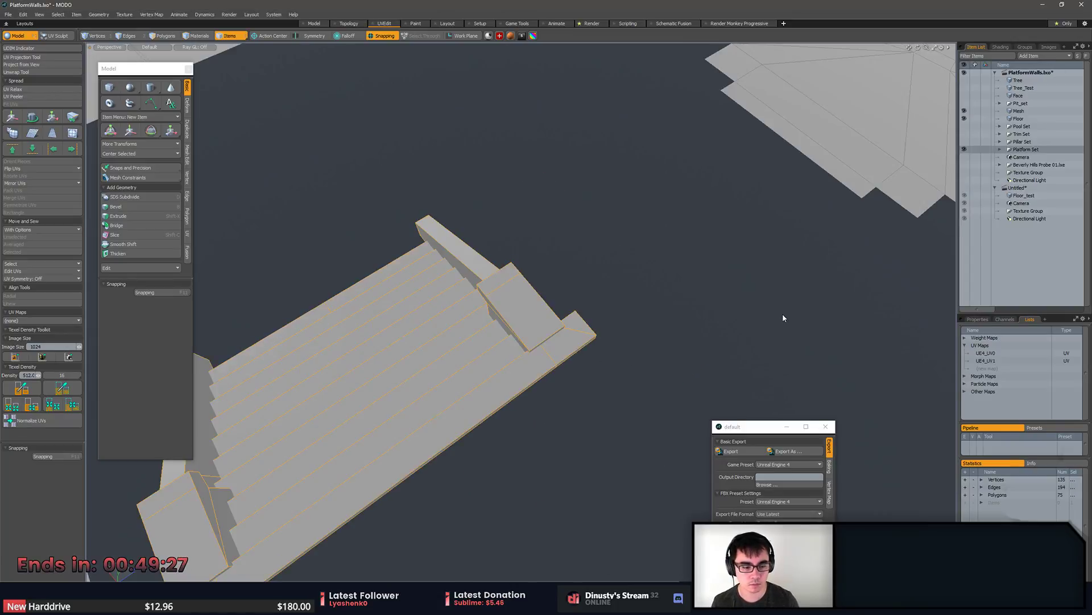
Switch to Unreal Editor, import floor.fbx into the Platform_Set folder and open the floor mesh for editing.
{"action": "key", "text": "alt+Tab"}
{"action": "right_click_drag", "start_coordinate": [453, 265], "coordinate": [575, 341]}
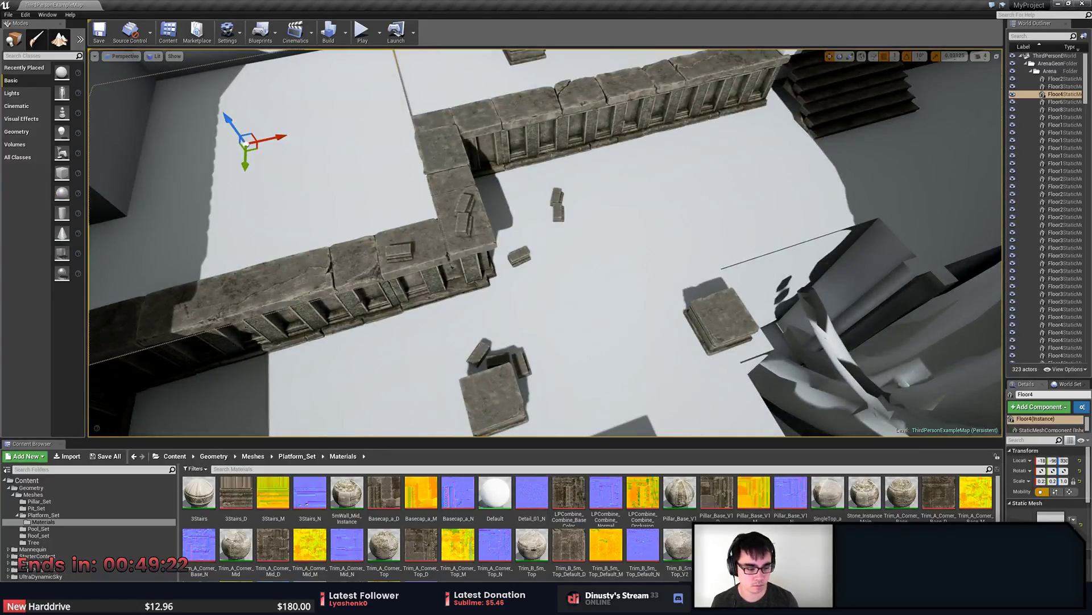
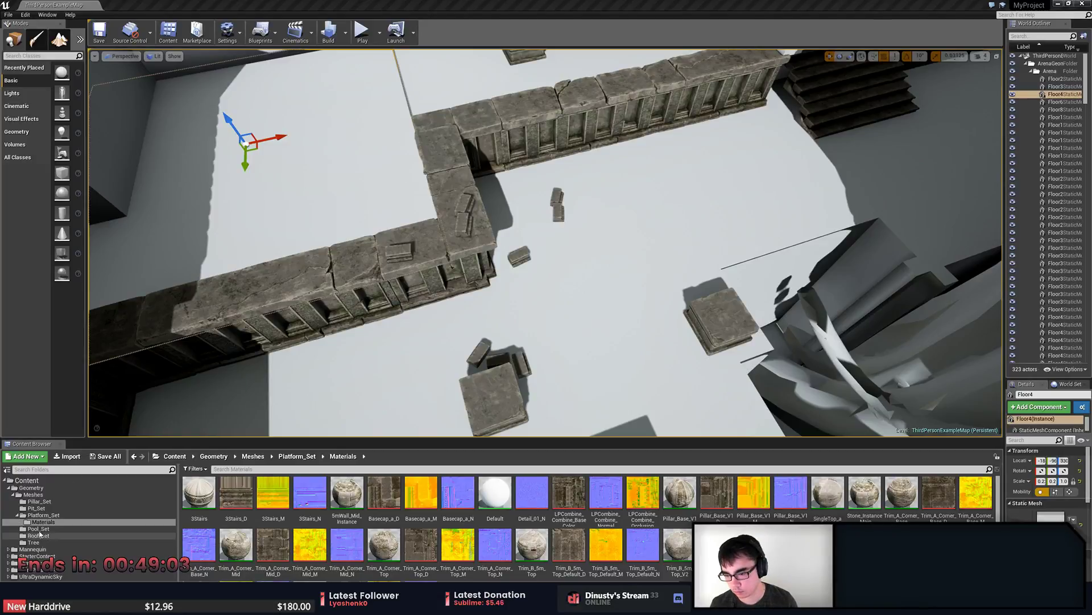
{"action": "left_click", "coordinate": [43, 515]}
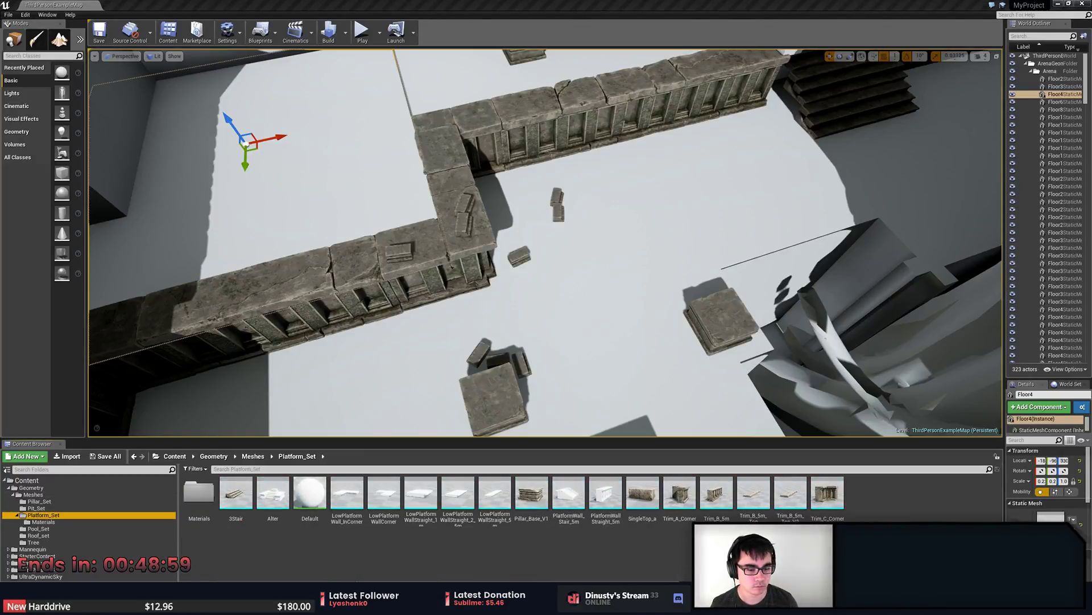
{"action": "left_click", "coordinate": [562, 574]}
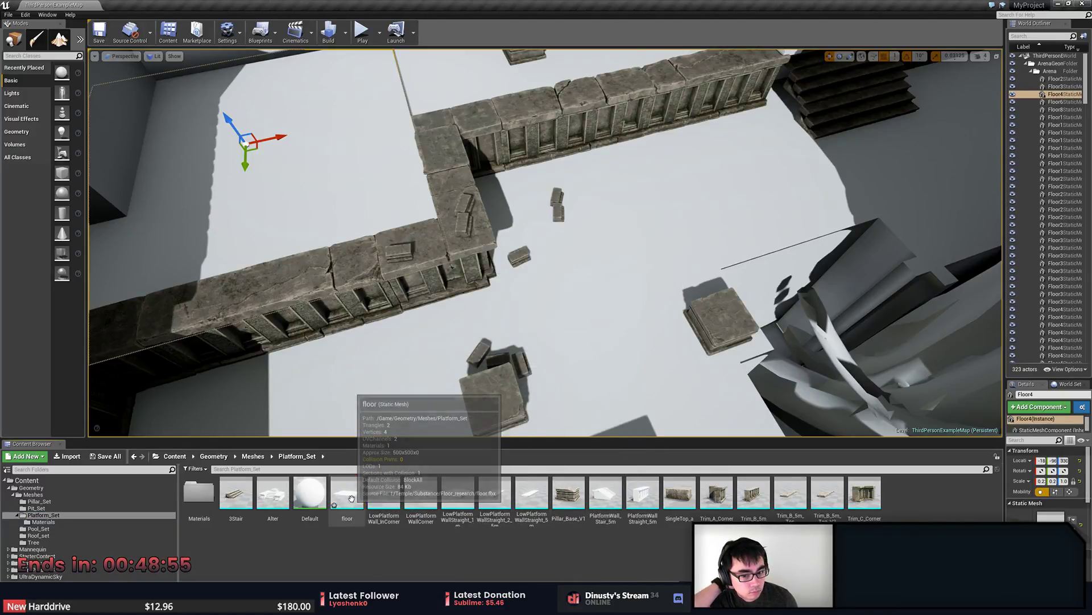
{"action": "double_click", "coordinate": [354, 497]}
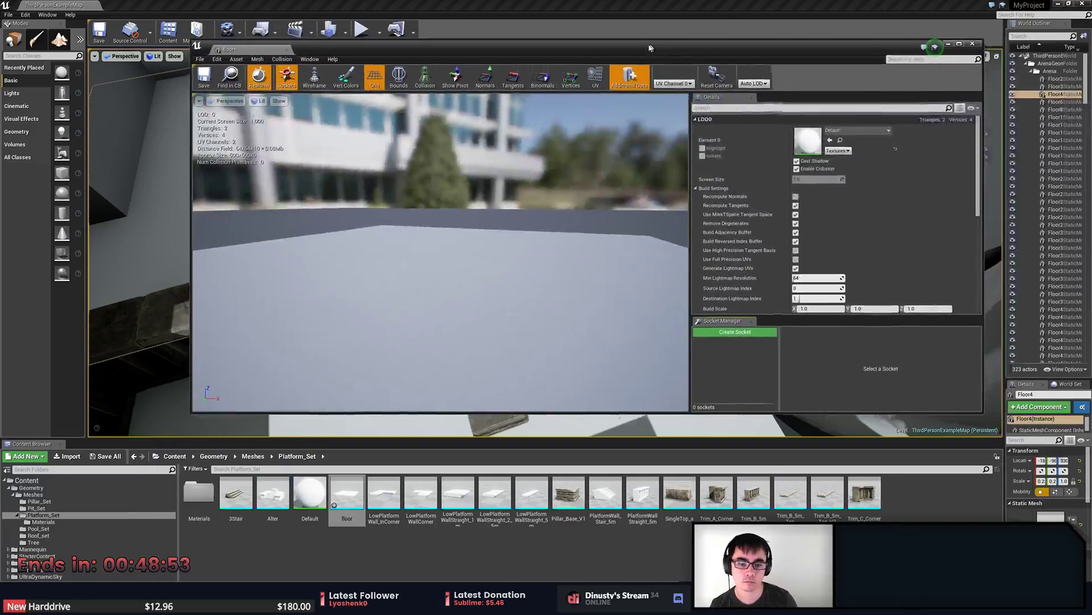
Create a material instance of Stone_Instance_Main in the Materials folder and name it Floor_test.
{"action": "left_click", "coordinate": [43, 522]}
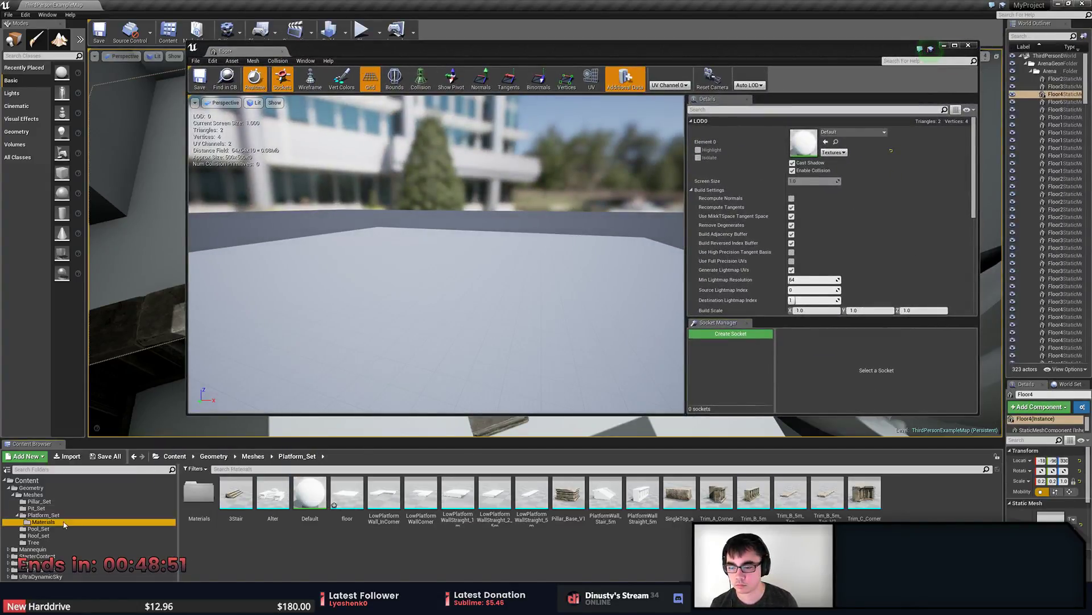
{"action": "left_click", "coordinate": [258, 470]}
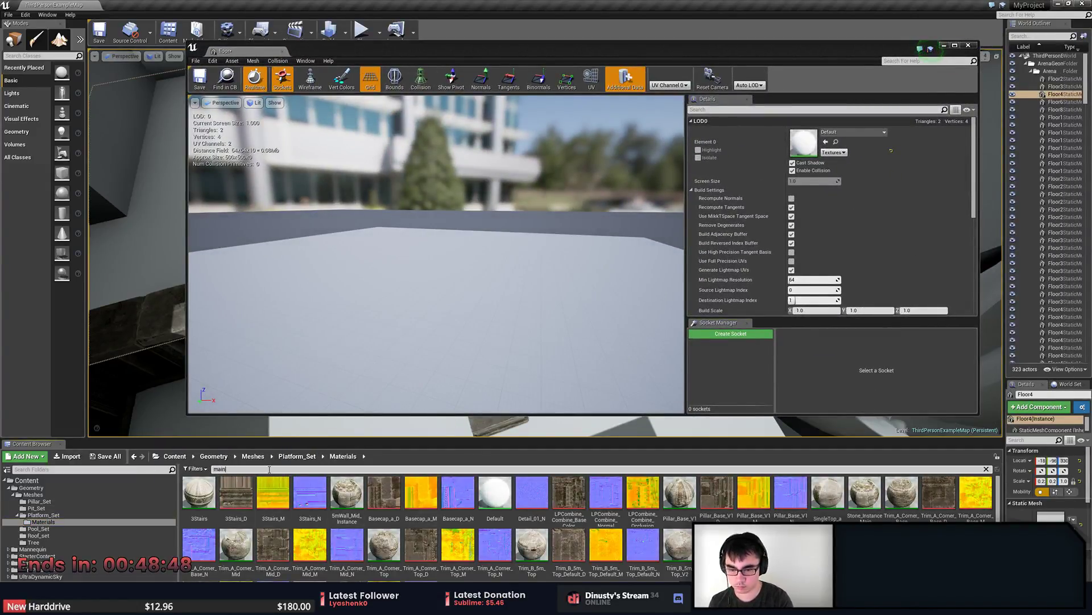
{"action": "right_click", "coordinate": [199, 494]}
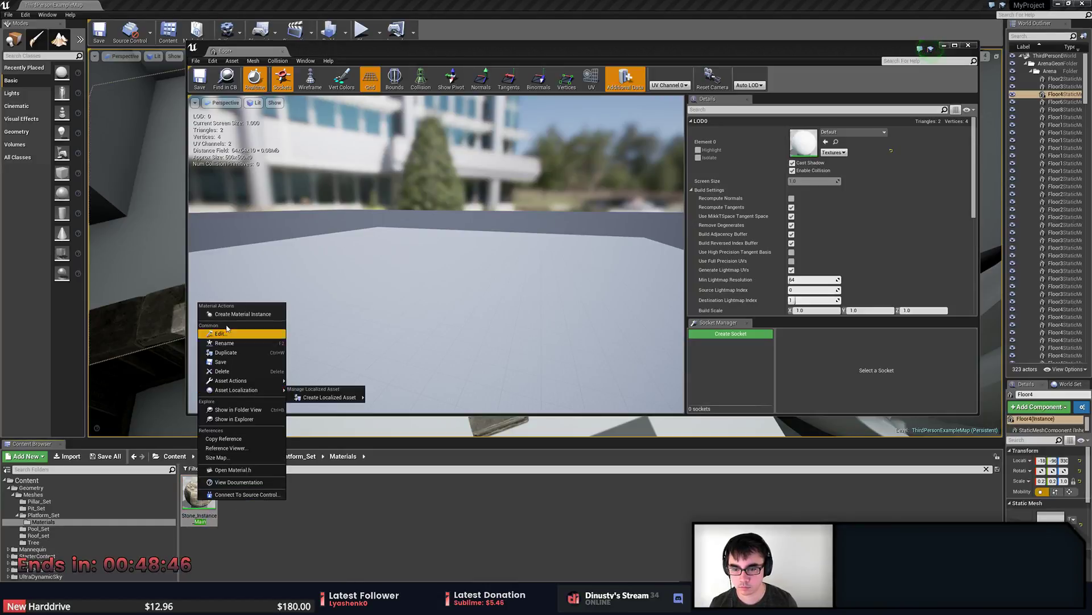
{"action": "left_click", "coordinate": [245, 315]}
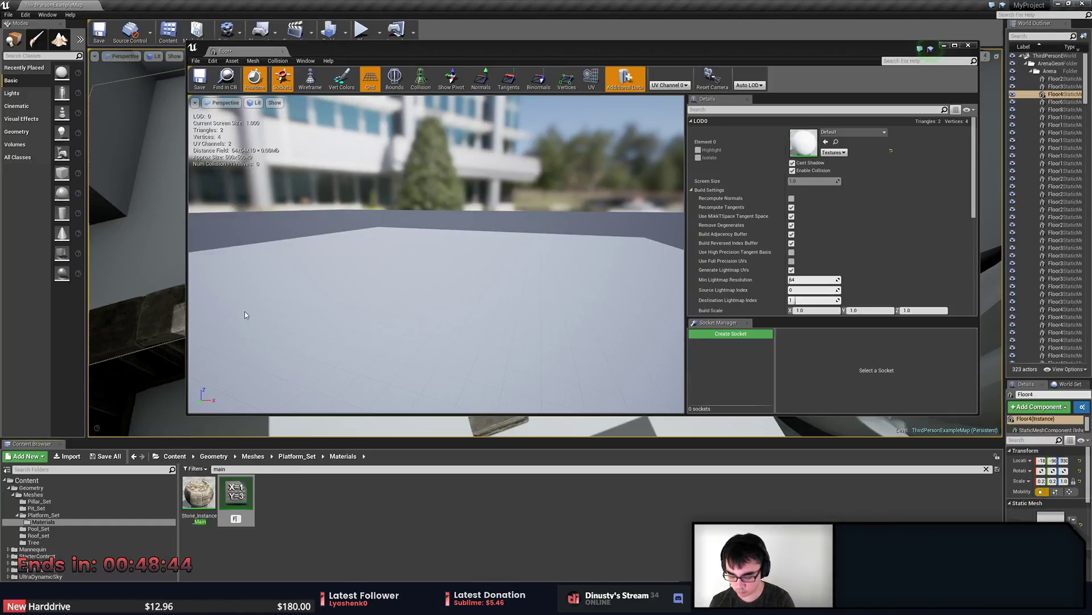
{"action": "type", "text": "Floor_test"}
{"action": "key", "text": "Return"}
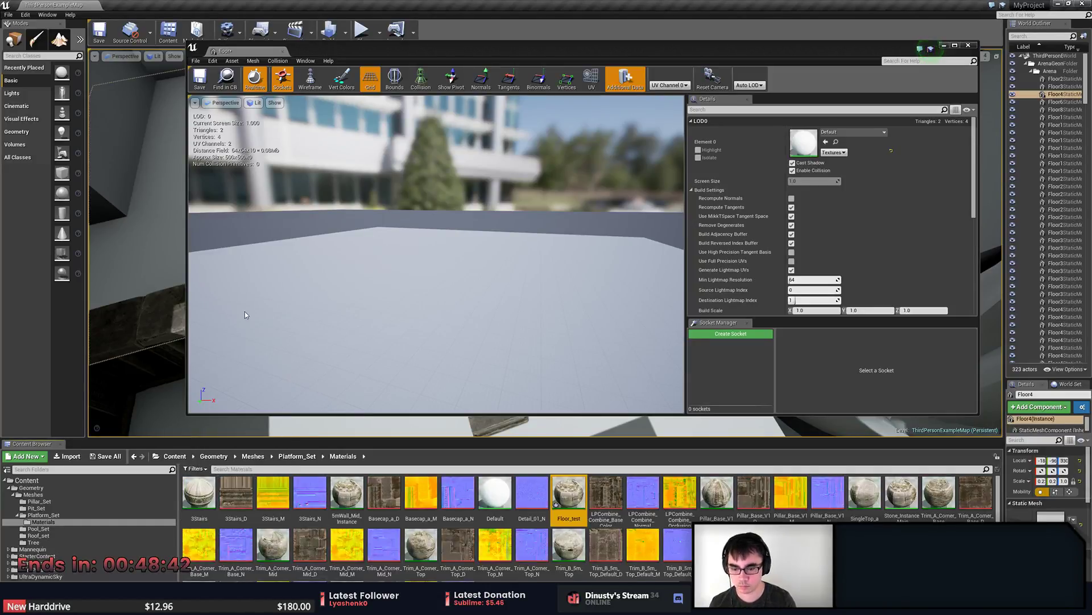
Filter Platform_Set for "floor" and assign the Floor_test material instance to the floor mesh's material slot.
{"action": "left_click", "coordinate": [490, 470]}
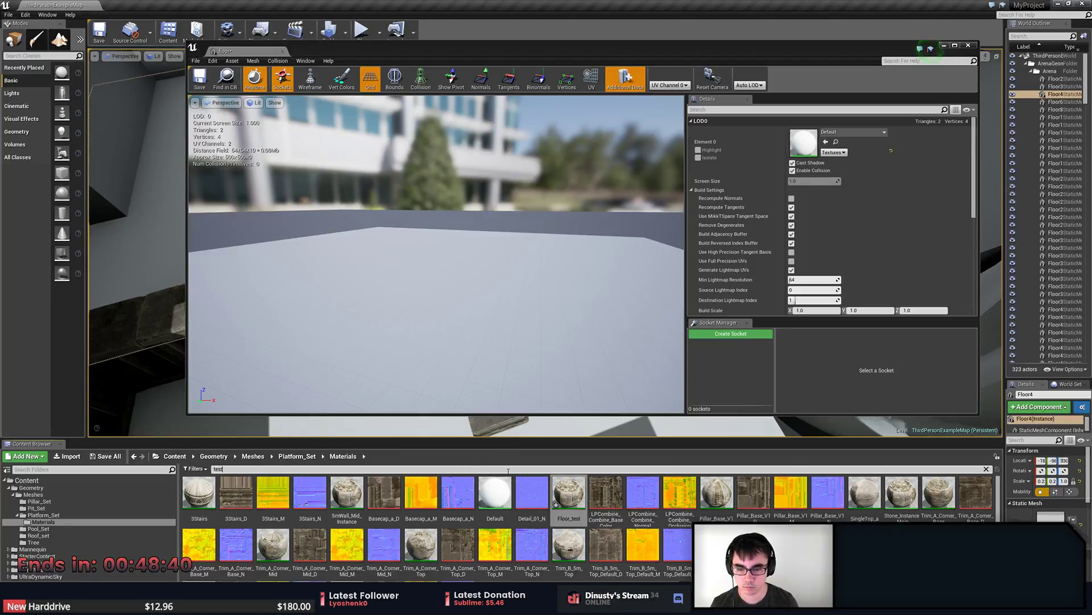
{"action": "left_click", "coordinate": [63, 515]}
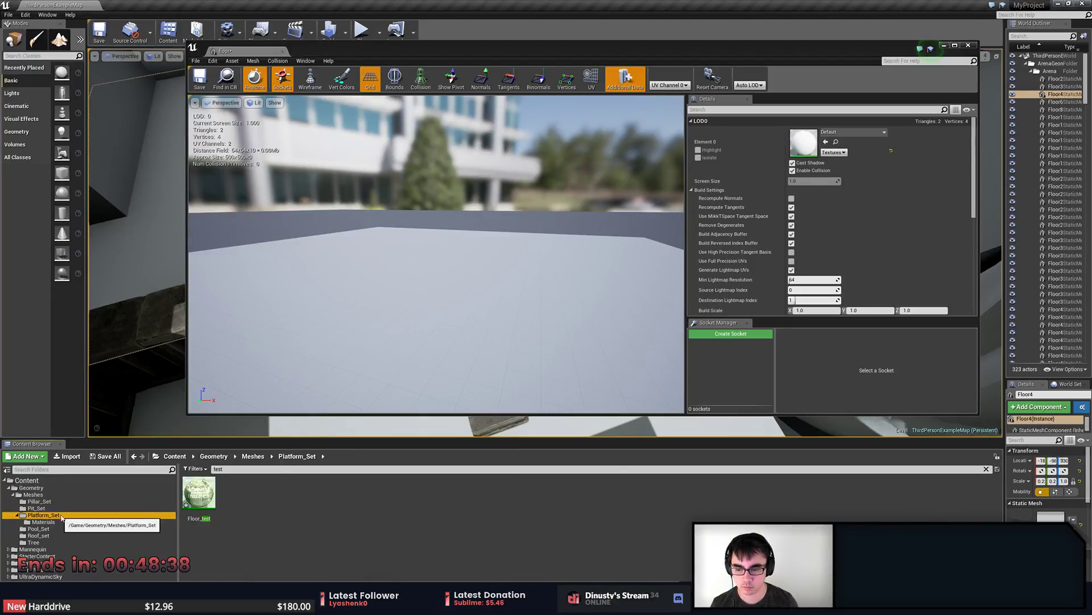
{"action": "left_click", "coordinate": [286, 469]}
{"action": "left_click_drag", "start_coordinate": [242, 469], "coordinate": [150, 463]}
{"action": "type", "text": "floor"}
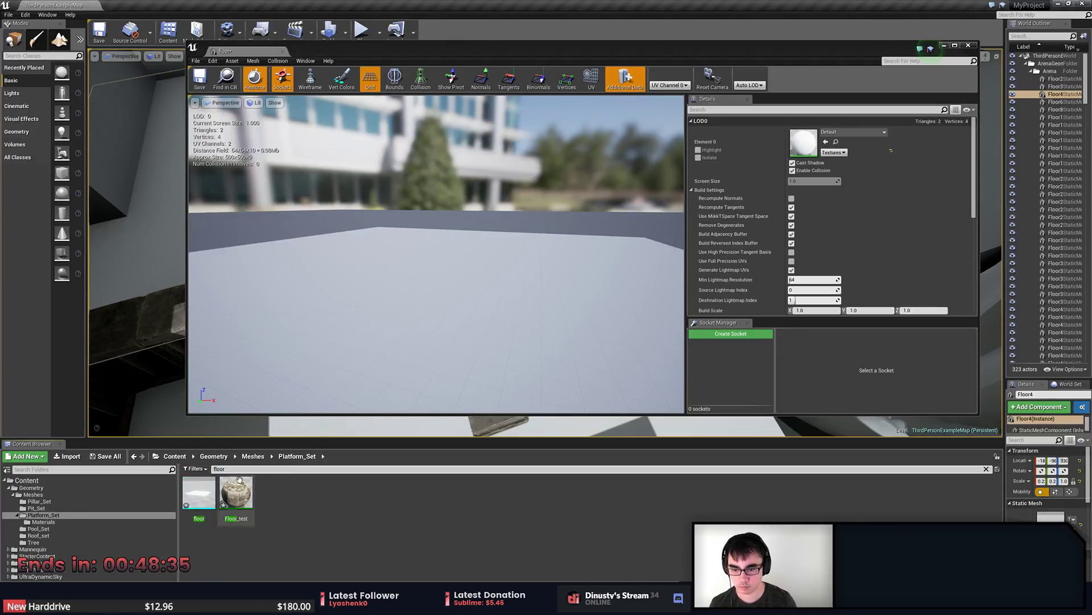
{"action": "left_click_drag", "start_coordinate": [230, 511], "coordinate": [803, 142]}
{"action": "left_click_drag", "start_coordinate": [538, 224], "coordinate": [494, 283]}
{"action": "scroll", "coordinate": [493, 282], "scroll_direction": "down", "scroll_amount": 6}
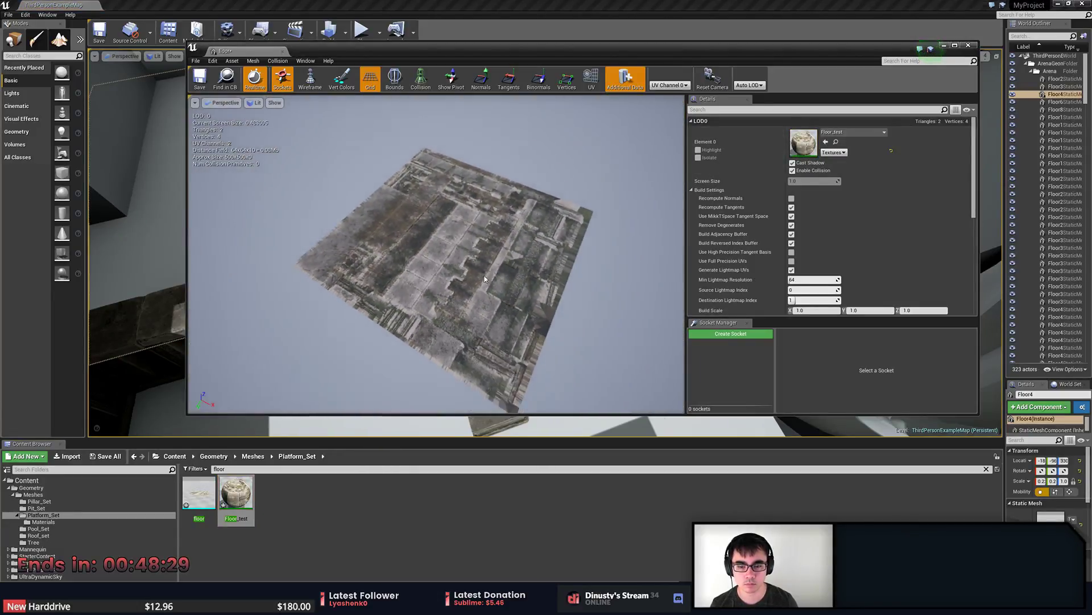
Import the tiles_test_n normal map into Platform_Set's Materials folder.
{"action": "left_click", "coordinate": [288, 529]}
{"action": "left_click", "coordinate": [241, 497]}
{"action": "left_click", "coordinate": [349, 531]}
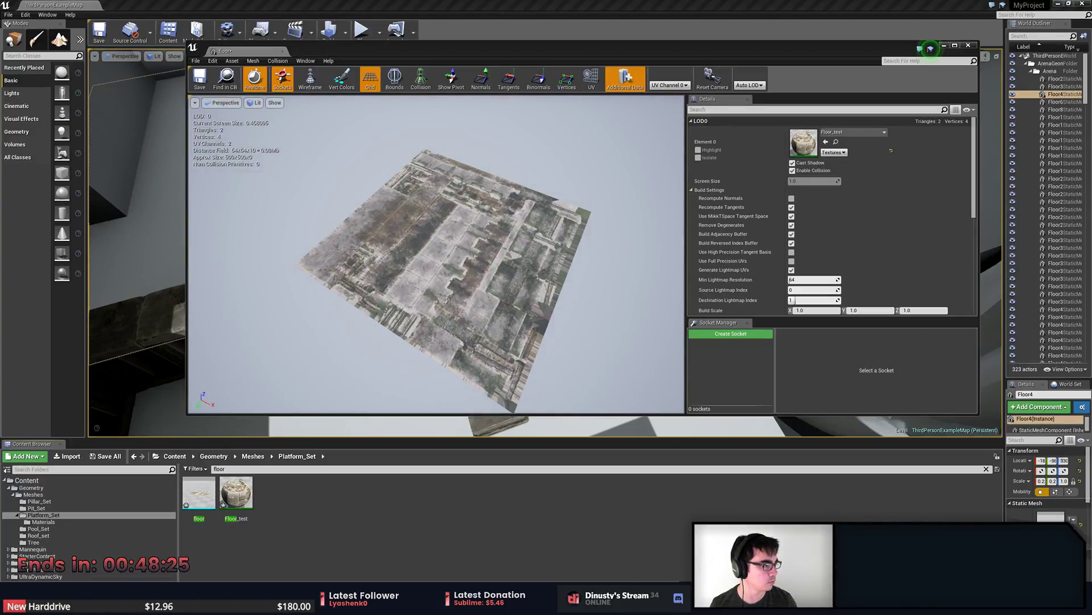
{"action": "left_click_drag", "start_coordinate": [197, 538], "coordinate": [47, 523]}
{"action": "left_click", "coordinate": [43, 522]}
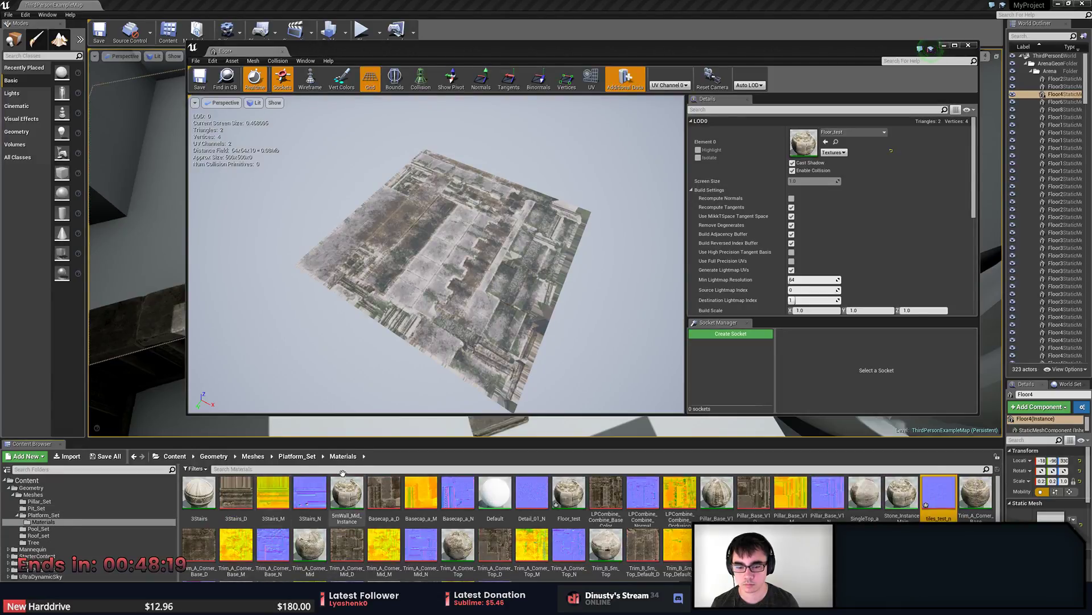
Filter the Materials folder for "tile" to bring up the tiles_test_n texture.
{"action": "left_click", "coordinate": [571, 496]}
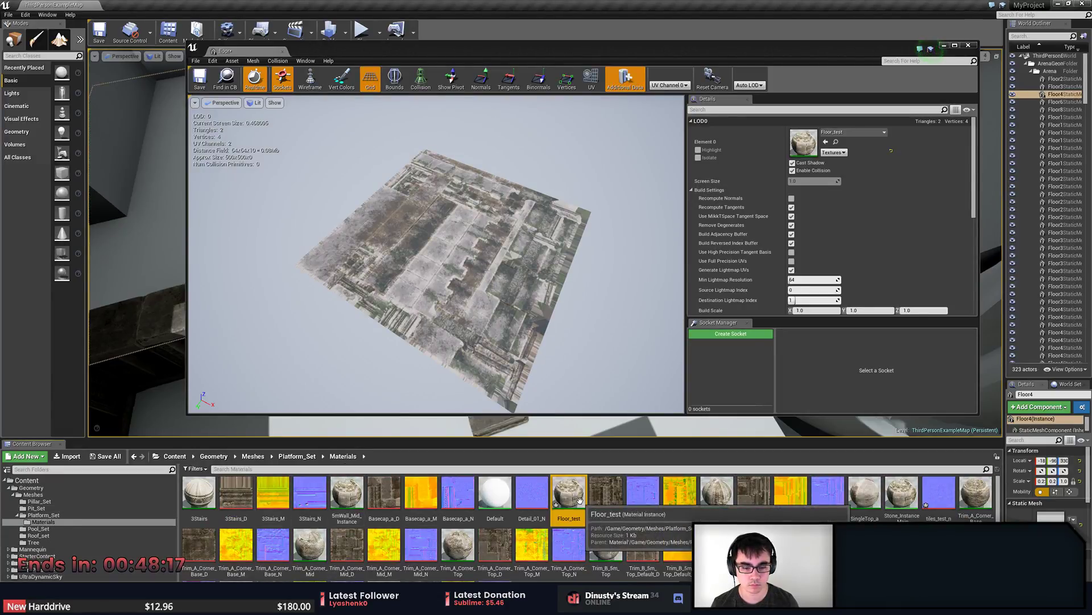
{"action": "left_click", "coordinate": [278, 470]}
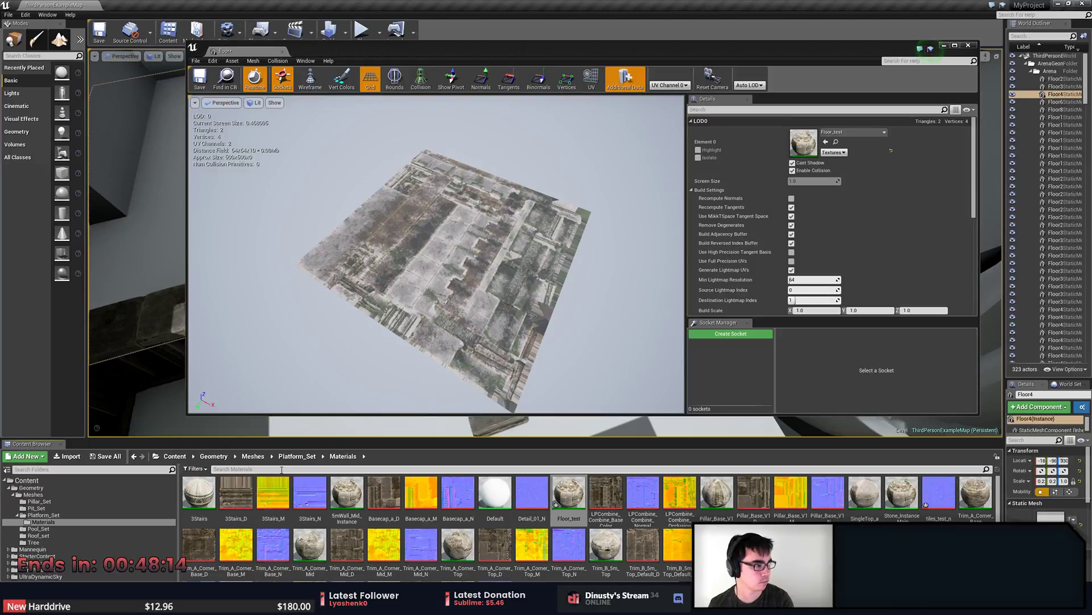
{"action": "type", "text": "t"}
{"action": "key", "text": "BackSpace"}
{"action": "type", "text": "tile"}
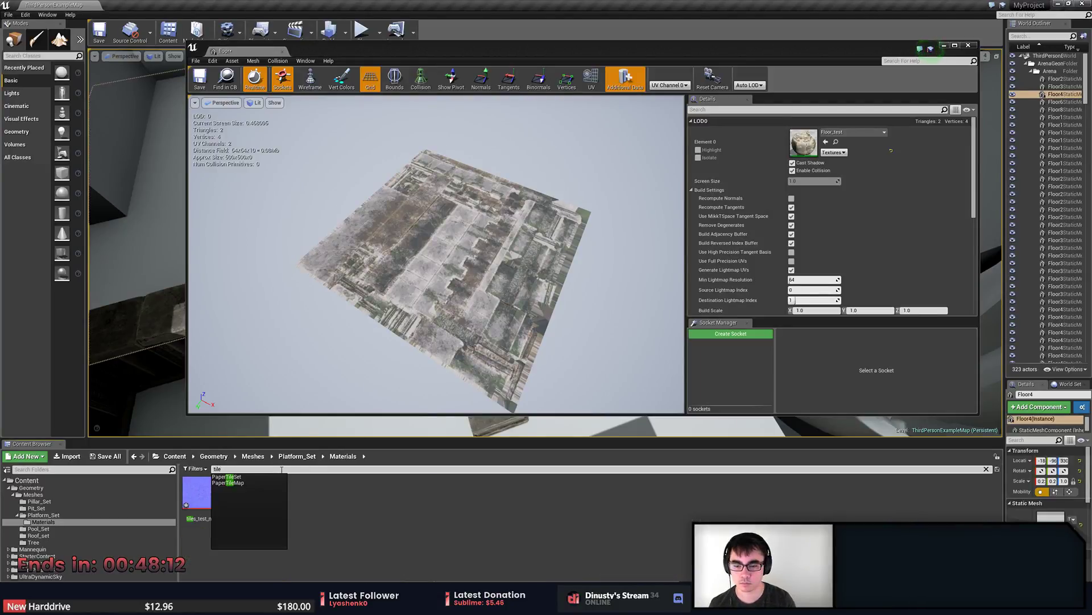
{"action": "left_click_drag", "start_coordinate": [210, 500], "coordinate": [425, 505]}
Open the Floor_test material instance and enable its BaseColor, Material Definition and Normal texture overrides.
{"action": "double_click", "coordinate": [803, 144]}
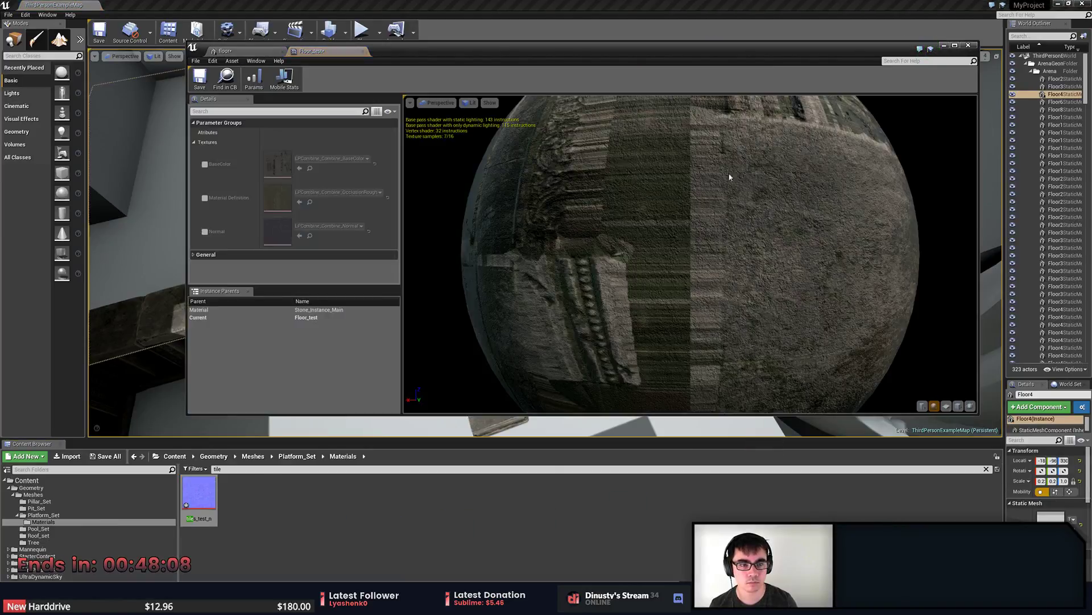
{"action": "left_click", "coordinate": [204, 164]}
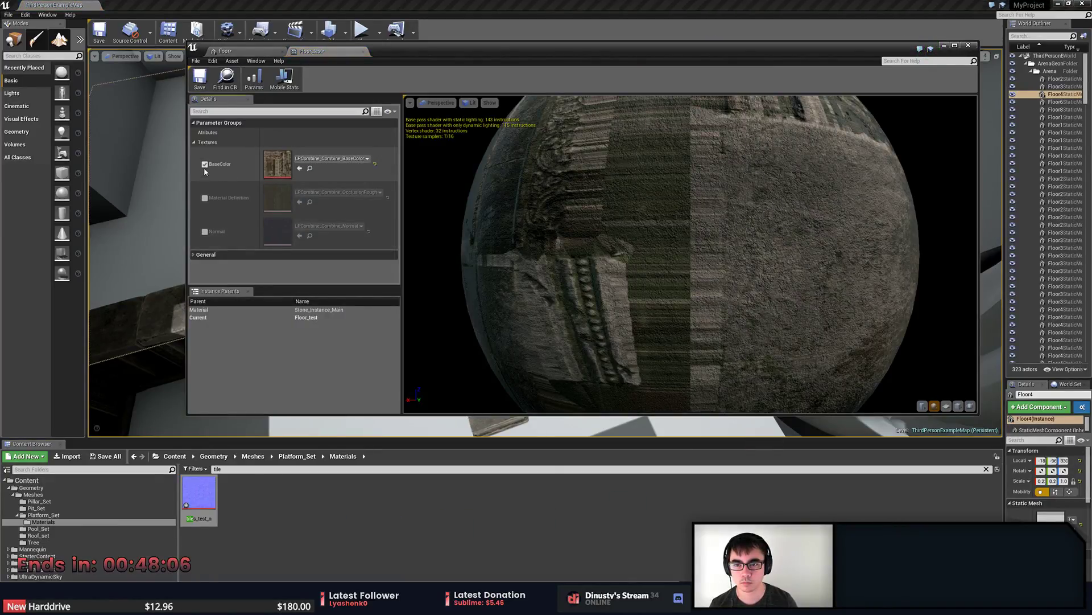
{"action": "left_click", "coordinate": [204, 197]}
{"action": "left_click", "coordinate": [205, 232]}
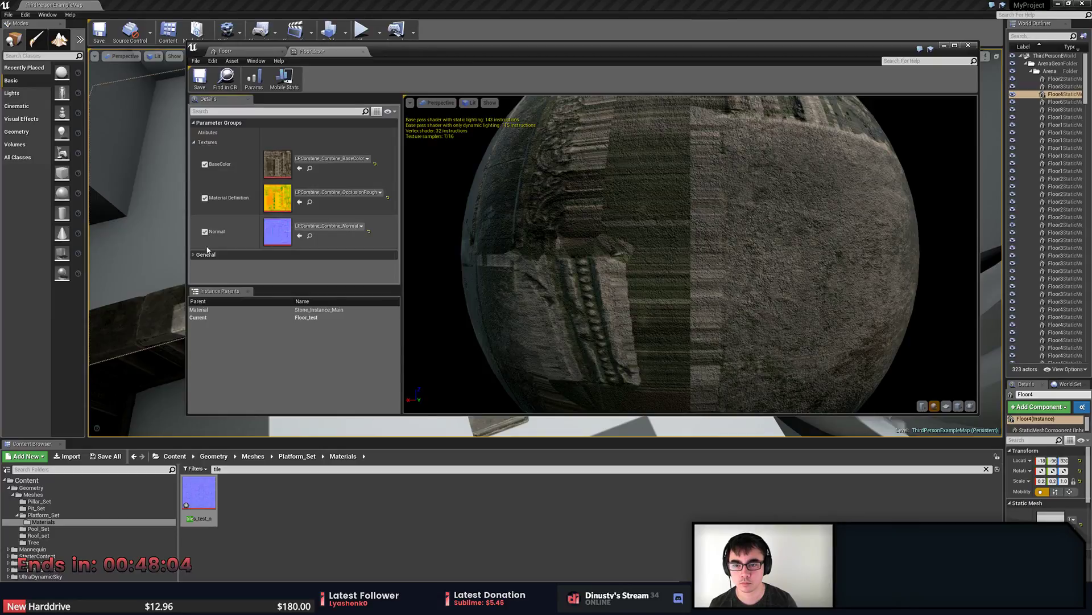
Assign tiles_test_n to the Normal texture parameter of Floor_test and save the material instance.
{"action": "left_click_drag", "start_coordinate": [199, 493], "coordinate": [278, 230]}
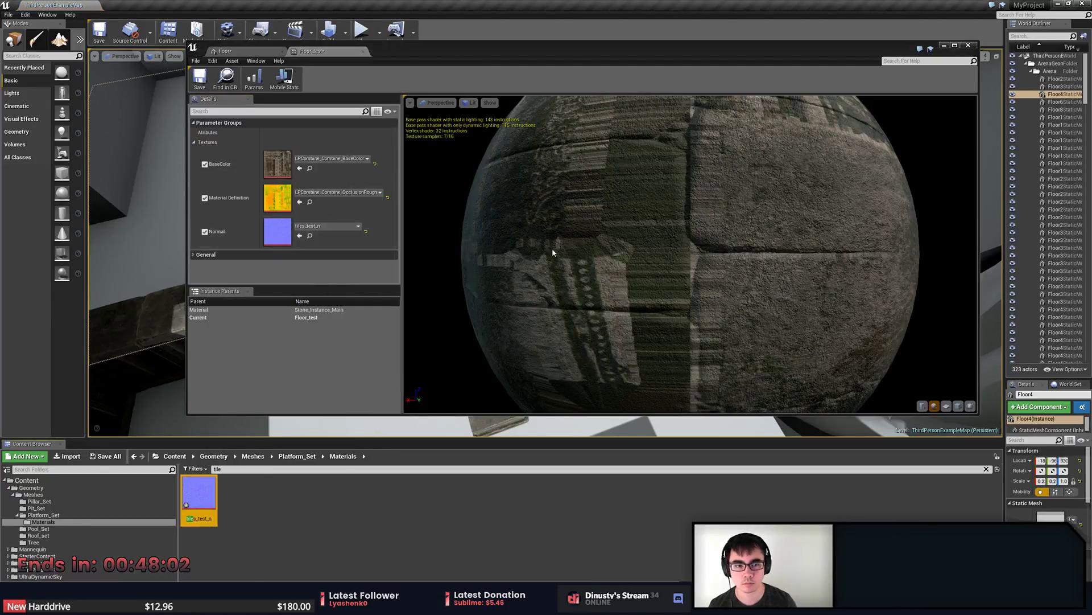
{"action": "scroll", "coordinate": [720, 280], "scroll_direction": "down", "scroll_amount": 5}
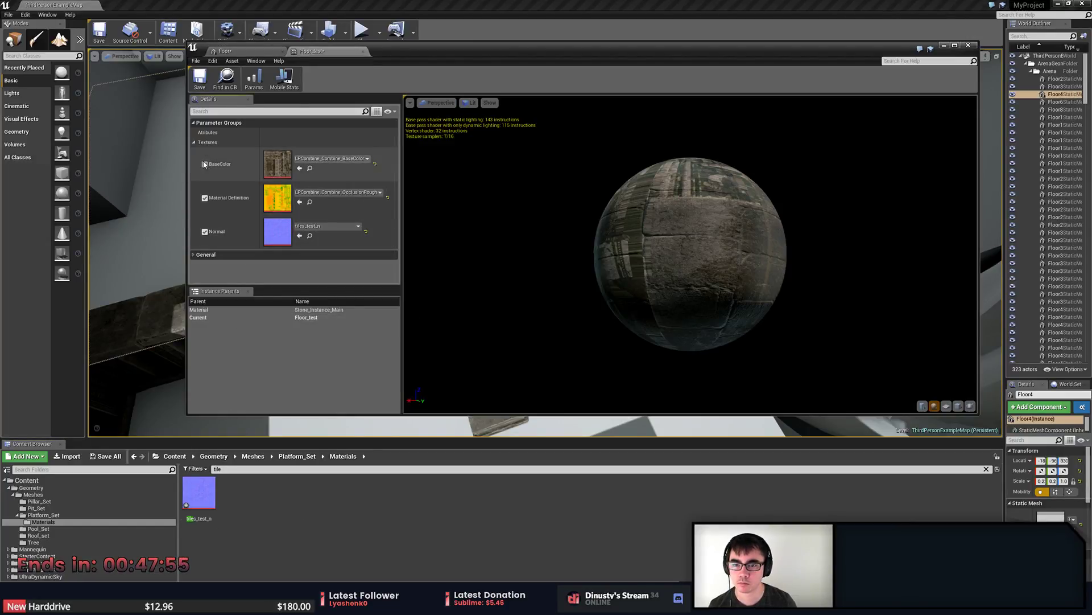
{"action": "left_click", "coordinate": [337, 529]}
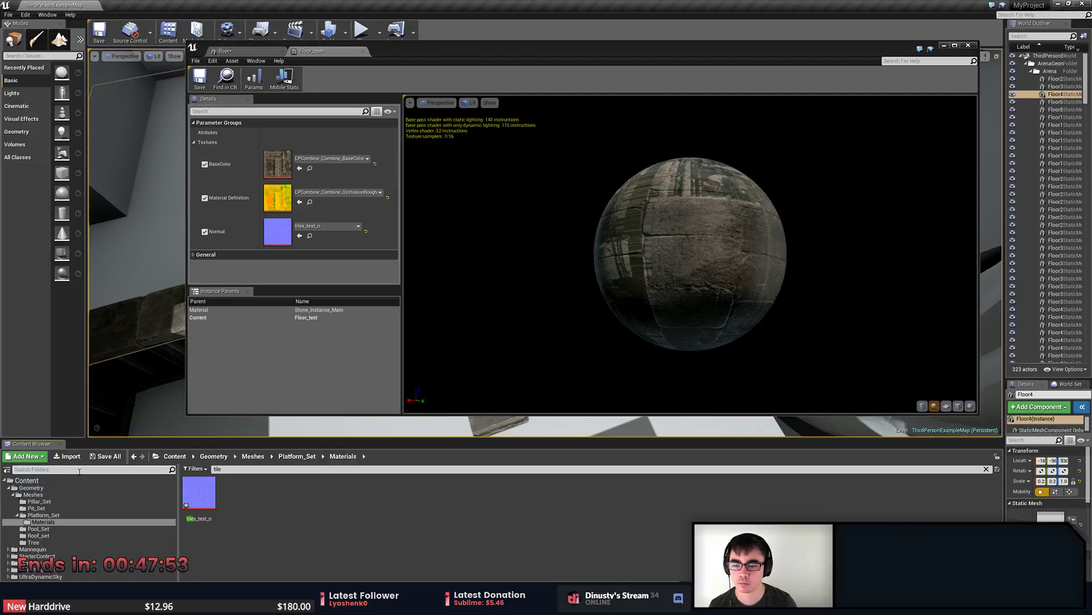
{"action": "key", "text": "ctrl+s"}
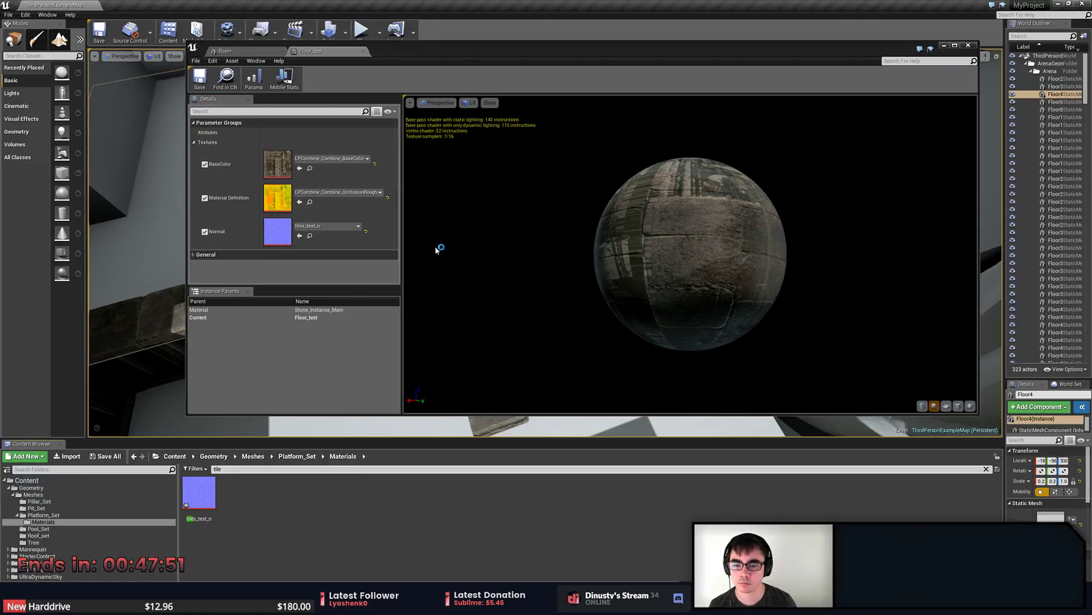
Examine the stone tiling on the floor mesh in its mesh editor up close, save the mesh and close the editor.
{"action": "left_click", "coordinate": [242, 51]}
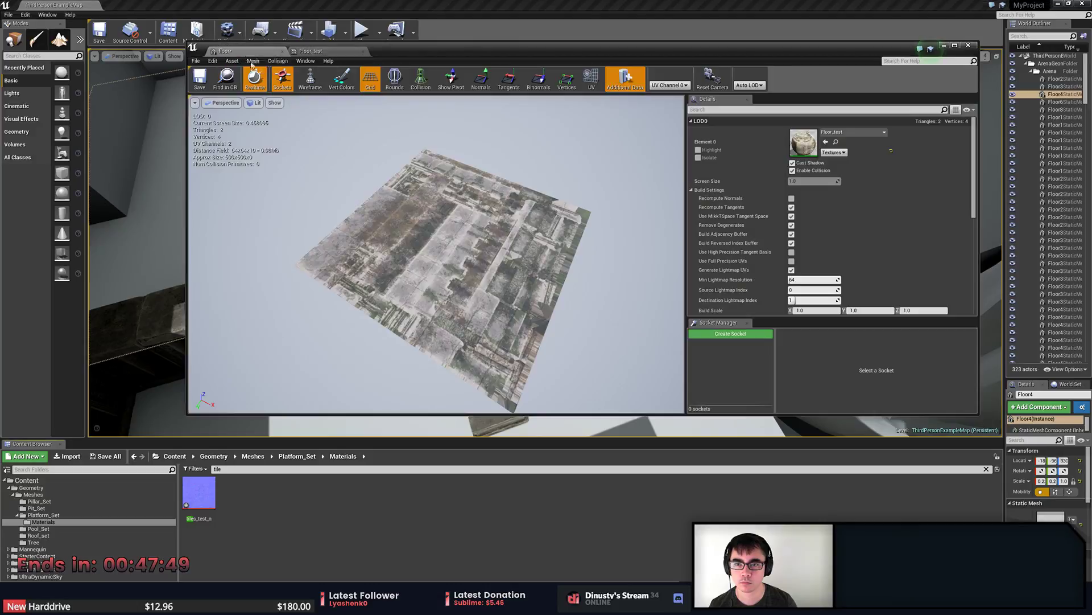
{"action": "left_click_drag", "start_coordinate": [375, 284], "coordinate": [375, 239]}
{"action": "right_click_drag", "start_coordinate": [436, 256], "coordinate": [529, 322]}
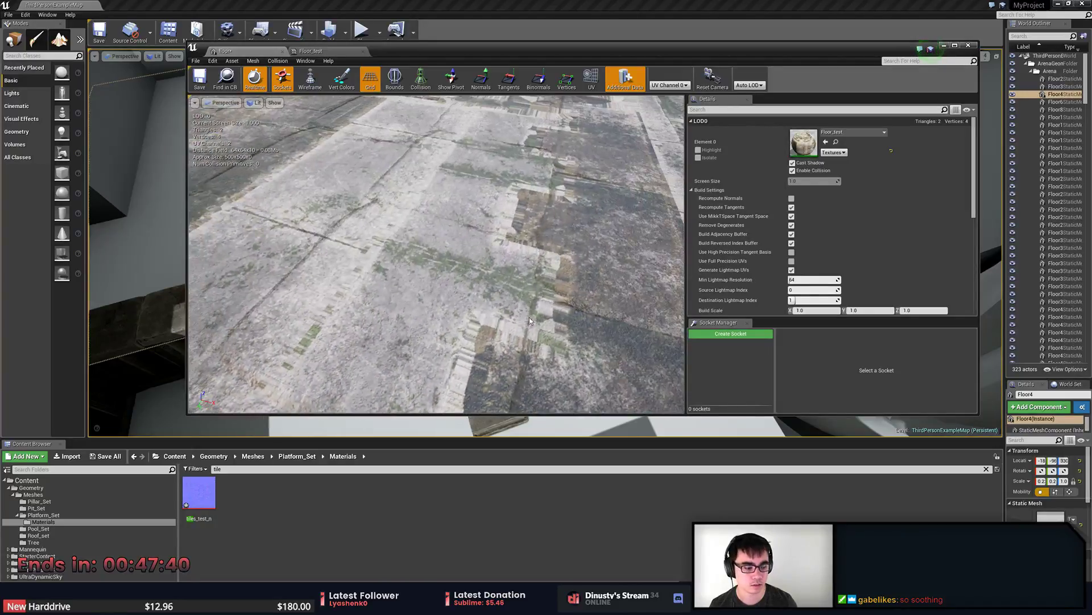
{"action": "right_click_drag", "start_coordinate": [668, 382], "coordinate": [612, 329]}
{"action": "left_click_drag", "start_coordinate": [858, 52], "coordinate": [883, 69]}
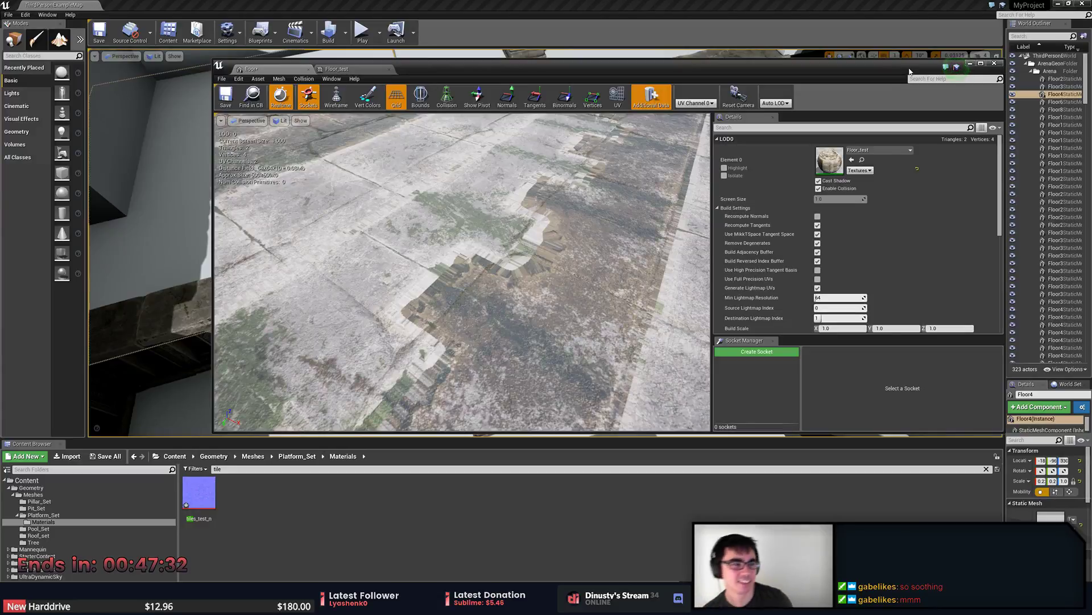
{"action": "mouse_move", "coordinate": [909, 72]}
{"action": "left_mouse_down"}
{"action": "mouse_move", "coordinate": [885, 74]}
{"action": "mouse_move", "coordinate": [904, 66]}
{"action": "left_mouse_up"}
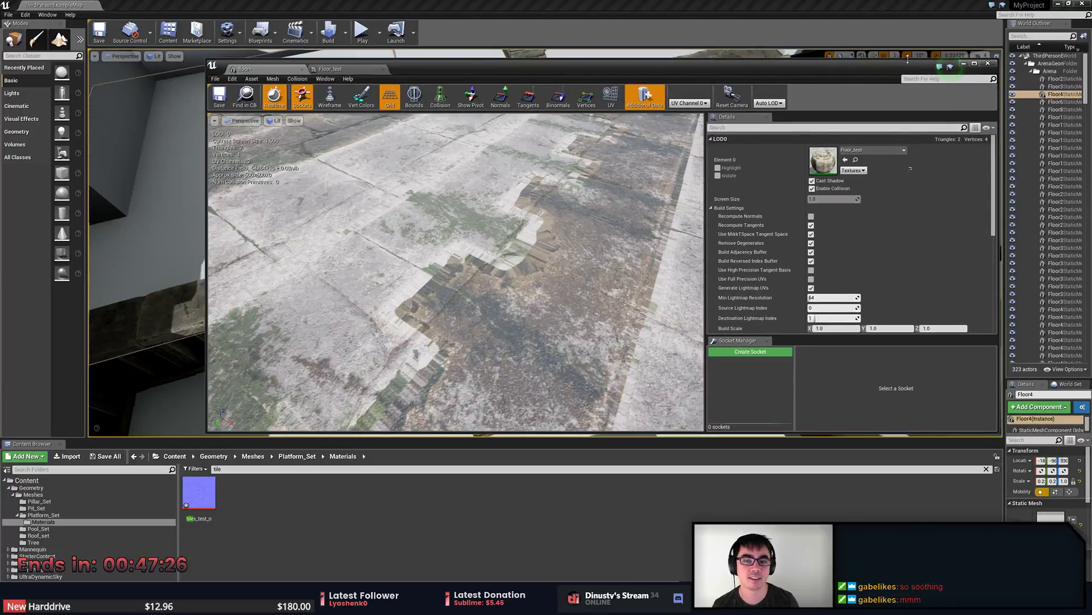
{"action": "key", "text": "ctrl+s"}
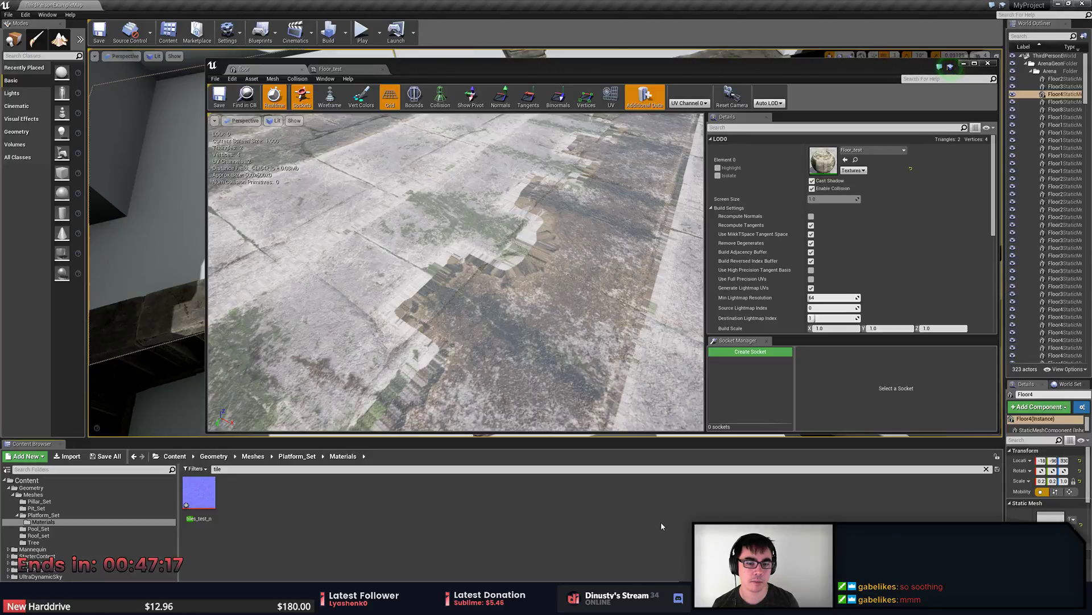
{"action": "right_click_drag", "start_coordinate": [500, 308], "coordinate": [524, 394]}
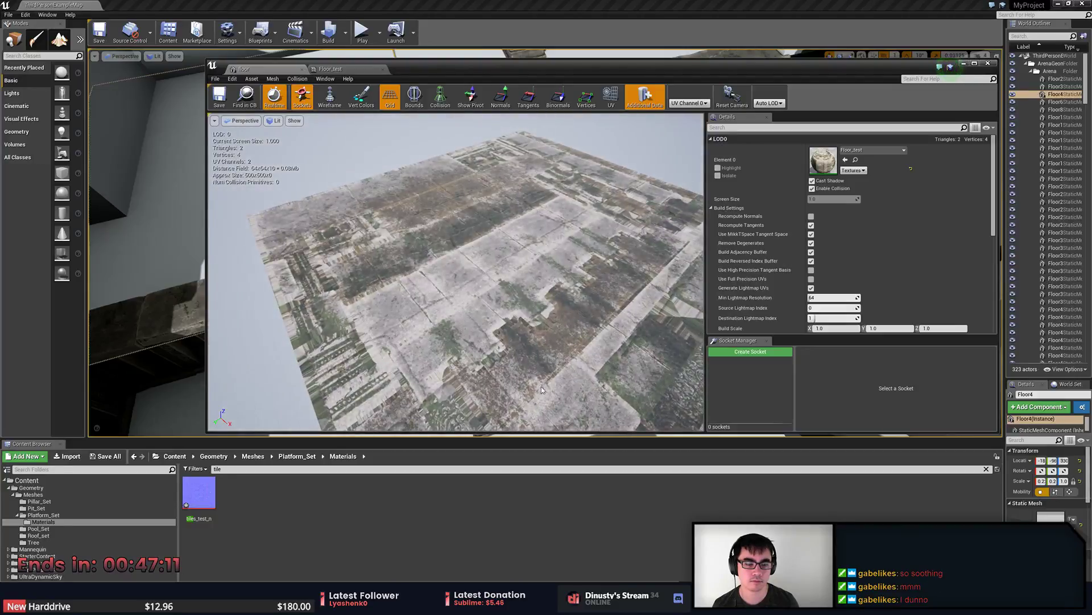
{"action": "left_click", "coordinate": [988, 62]}
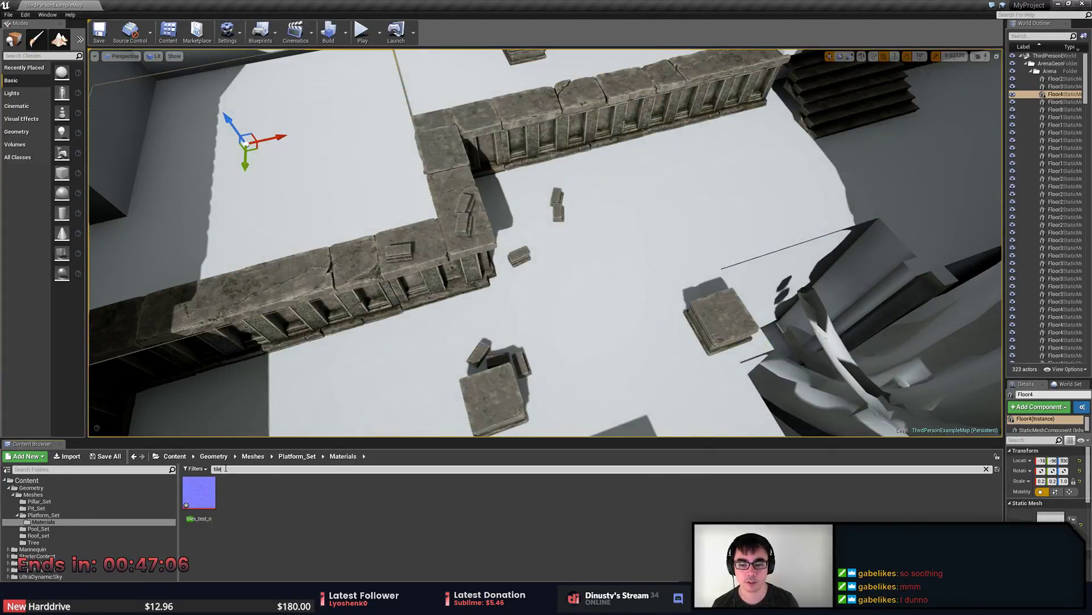
Place the floor mesh from the Platform_Set folder in the arena between the two stone blocks near the platform wall.
{"action": "left_click", "coordinate": [51, 515]}
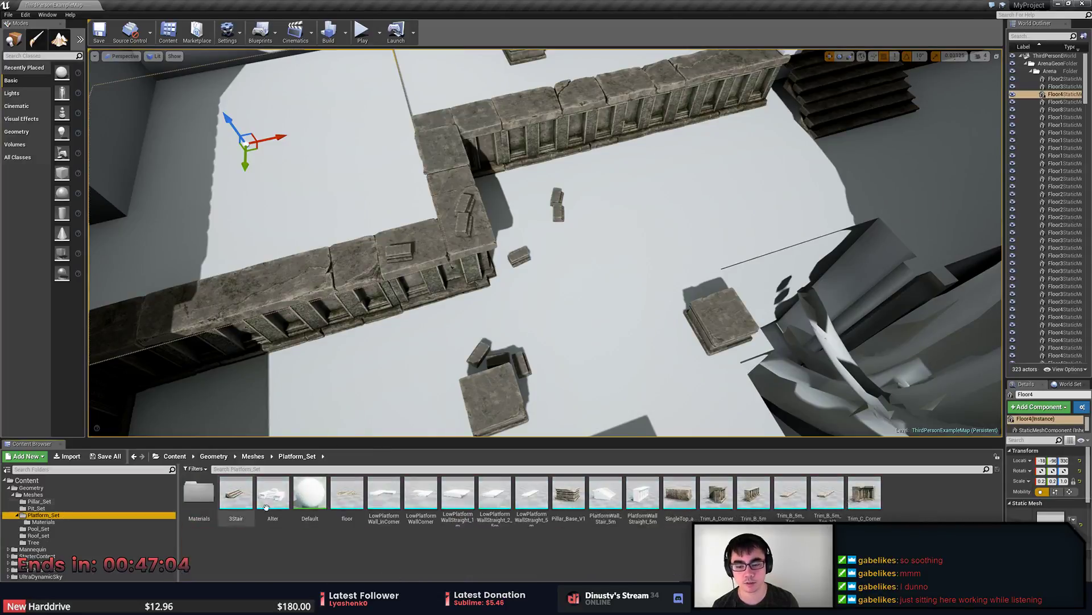
{"action": "left_click", "coordinate": [679, 494]}
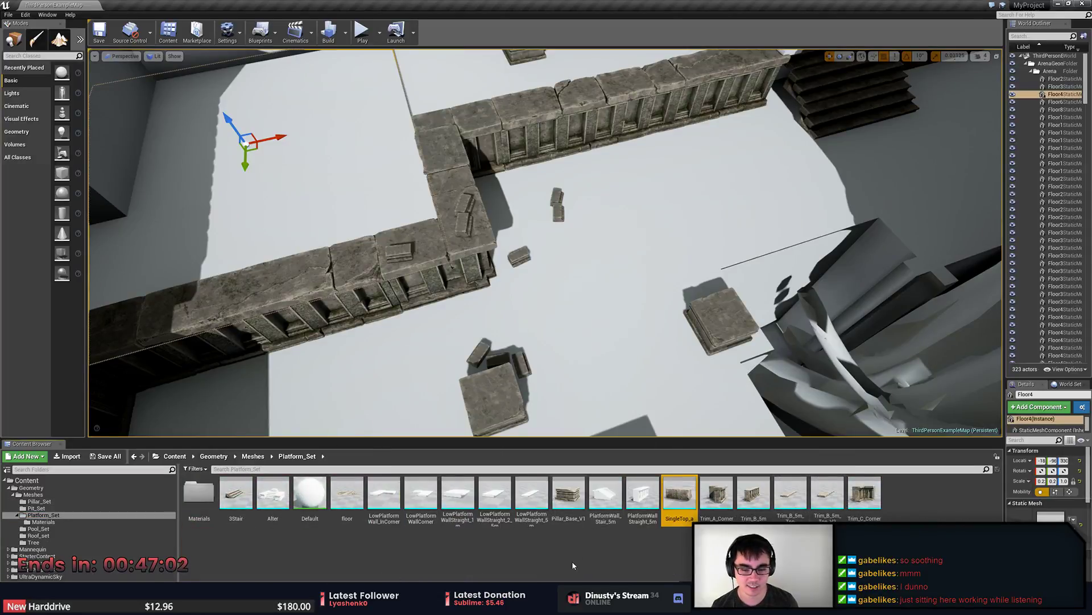
{"action": "left_click_drag", "start_coordinate": [347, 494], "coordinate": [597, 309]}
{"action": "mouse_move", "coordinate": [596, 309]}
{"action": "right_mouse_down"}
{"action": "mouse_move", "coordinate": [620, 279]}
{"action": "mouse_move", "coordinate": [597, 310]}
{"action": "right_mouse_up"}
{"action": "left_click_drag", "start_coordinate": [554, 124], "coordinate": [555, 122]}
{"action": "right_click_drag", "start_coordinate": [555, 122], "coordinate": [592, 199]}
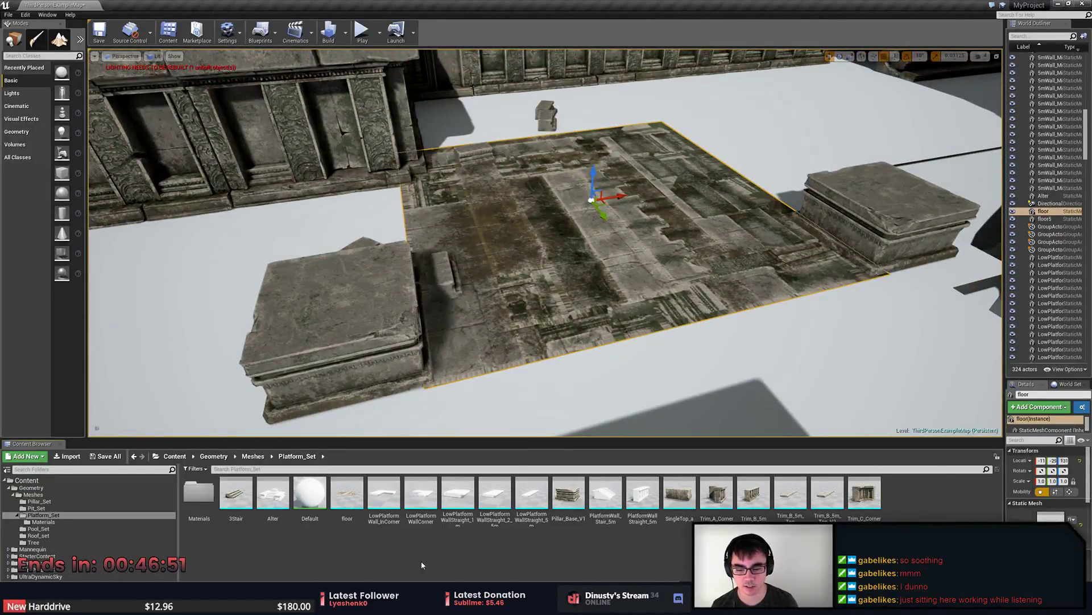
Switch to Photoshop and create a new 32 x 32 pixel document with a transparent background.
{"action": "key", "text": "alt+Tab"}
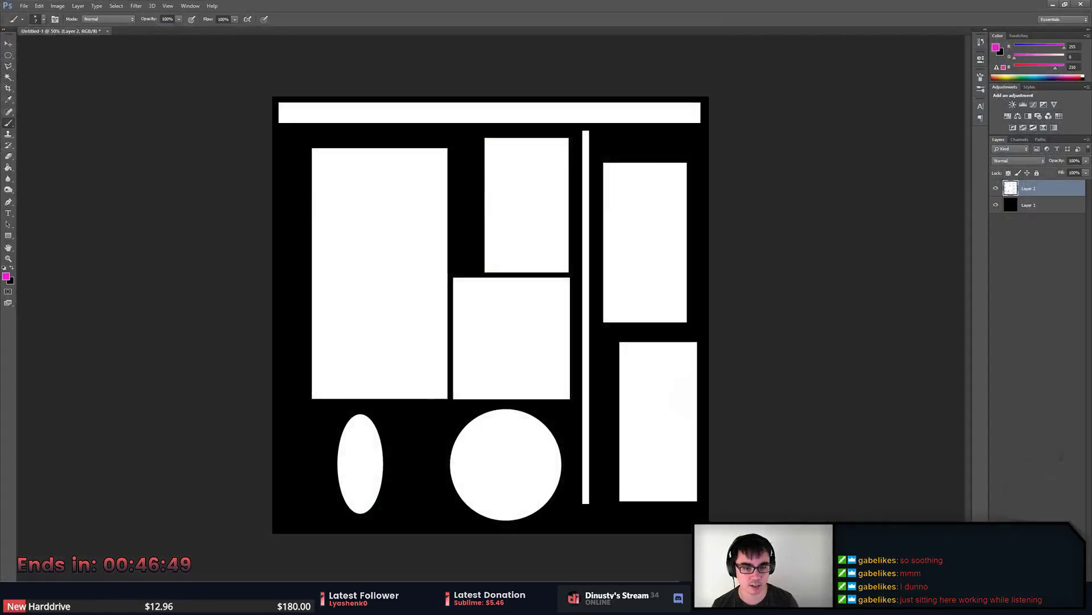
{"action": "key", "text": "ctrl+n"}
{"action": "key", "text": "Tab"}
{"action": "key", "text": "Tab"}
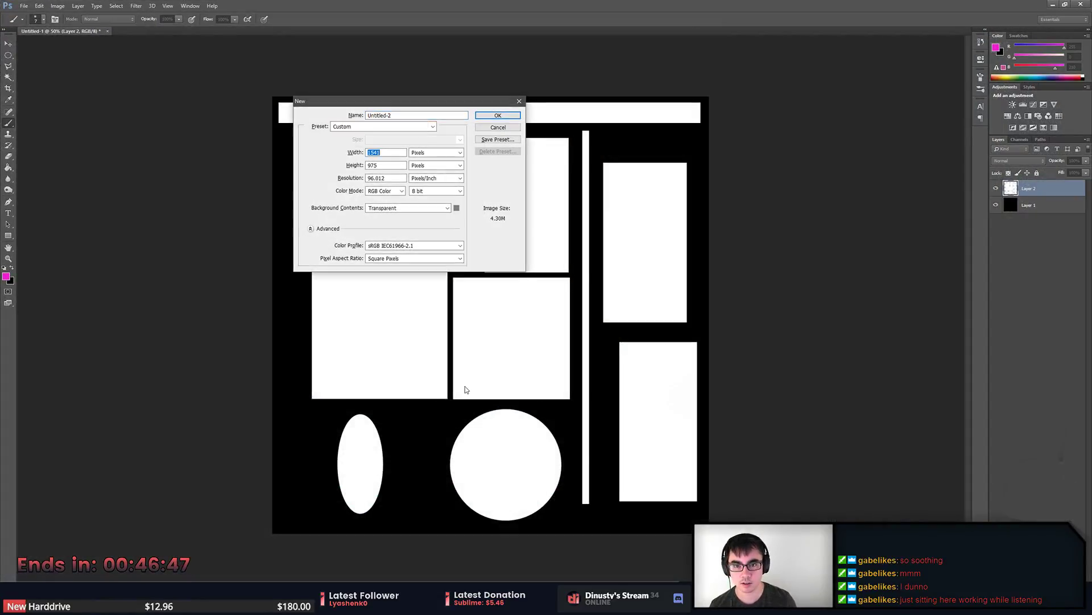
{"action": "type", "text": "52"}
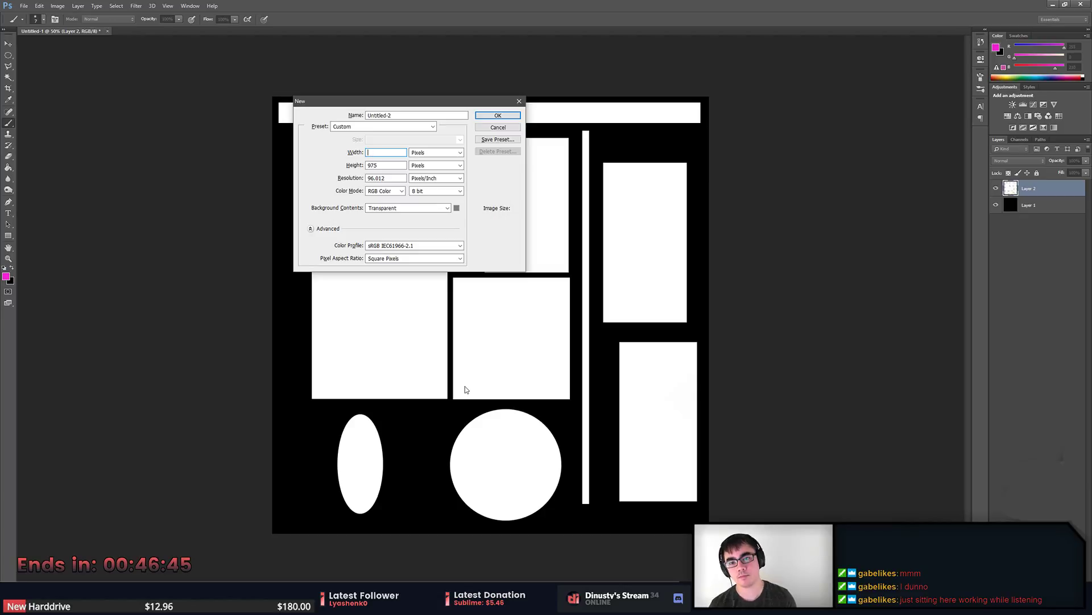
{"action": "type", "text": "32"}
{"action": "key", "text": "Tab"}
{"action": "key", "text": "Tab"}
{"action": "type", "text": "32"}
{"action": "key", "text": "Tab"}
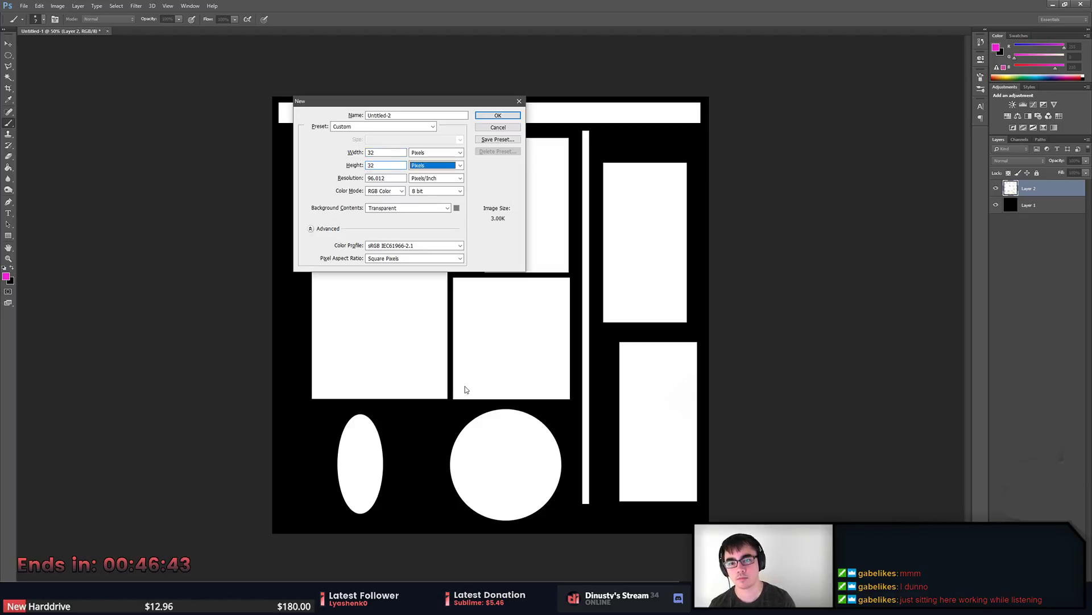
{"action": "left_click", "coordinate": [497, 115]}
Fill the canvas with neutral mid-gray using the Paint Bucket and save it as gray_D.psd with maximum compatibility.
{"action": "left_click", "coordinate": [8, 168]}
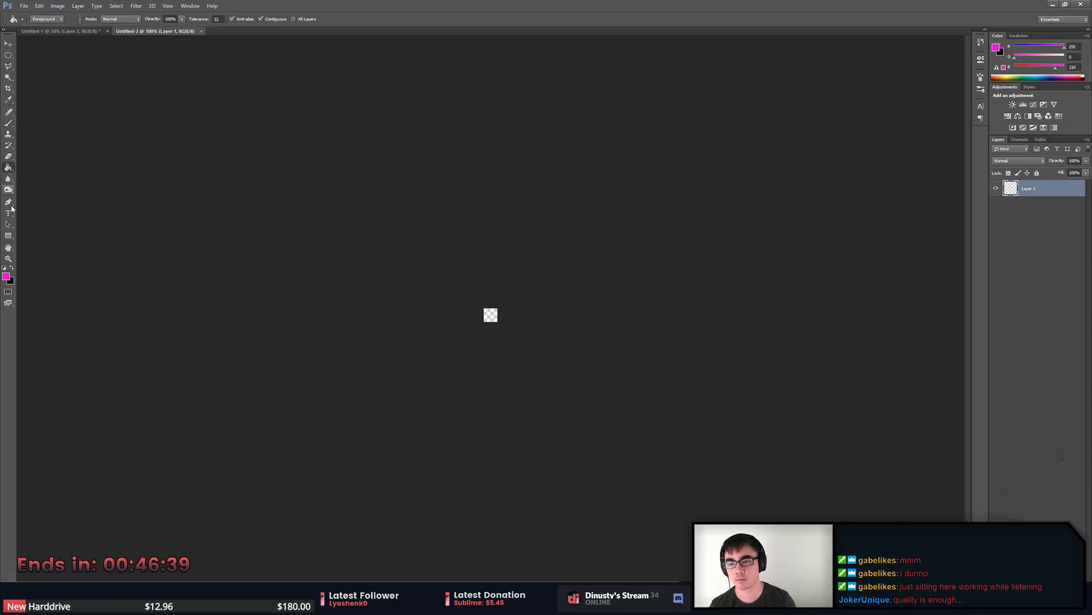
{"action": "left_click", "coordinate": [6, 277]}
{"action": "mouse_move", "coordinate": [539, 188]}
{"action": "left_mouse_down"}
{"action": "mouse_move", "coordinate": [418, 179]}
{"action": "mouse_move", "coordinate": [436, 202]}
{"action": "mouse_move", "coordinate": [429, 189]}
{"action": "left_mouse_up"}
{"action": "left_click", "coordinate": [671, 135]}
{"action": "left_click", "coordinate": [490, 315]}
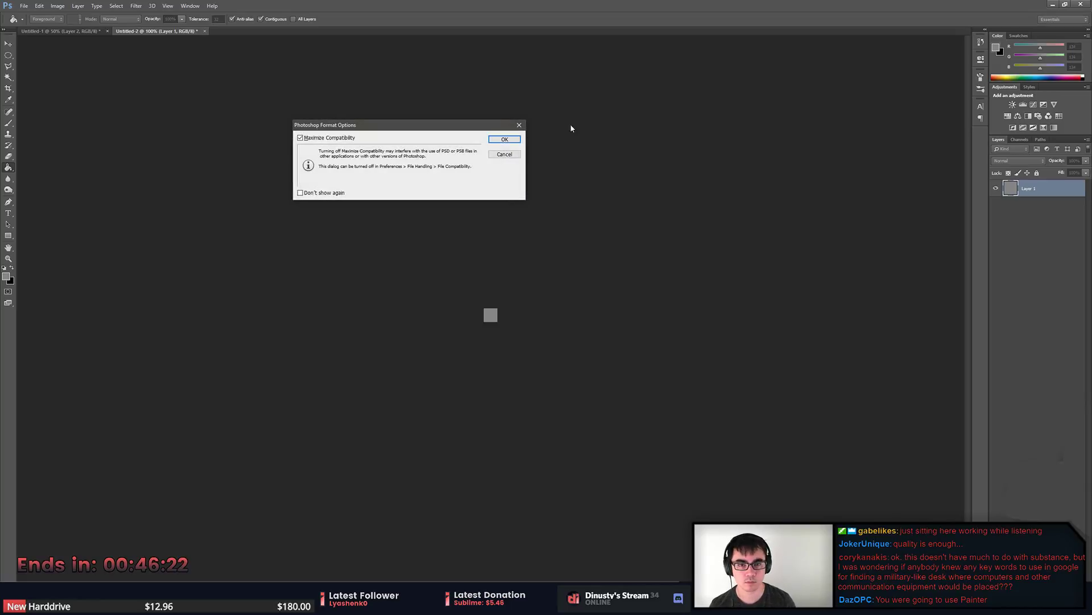
{"action": "left_click", "coordinate": [513, 141]}
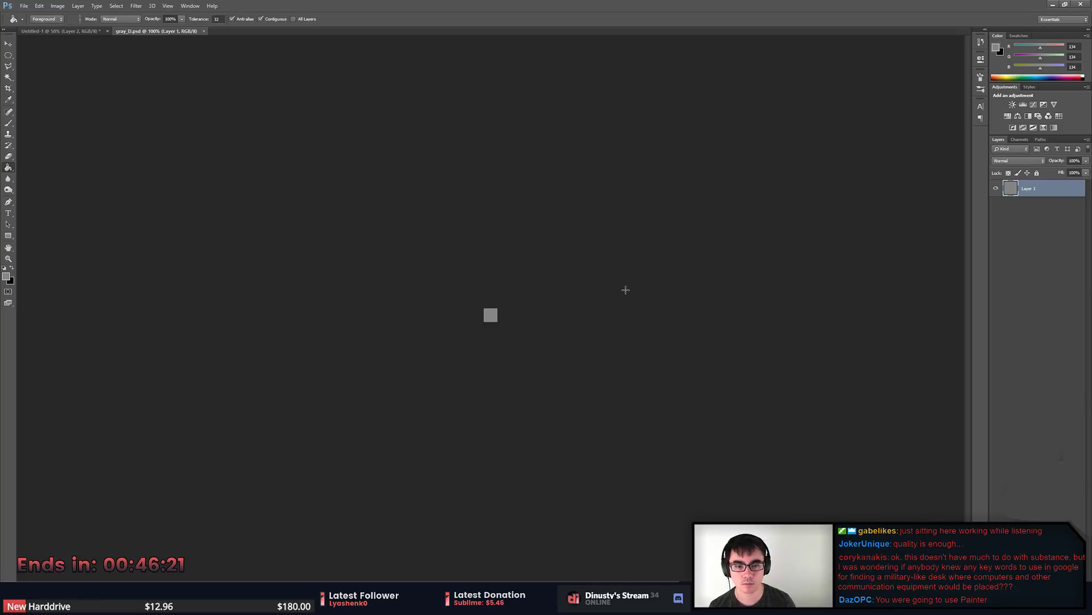
{"action": "left_click", "coordinate": [5, 277]}
{"action": "left_click", "coordinate": [658, 135]}
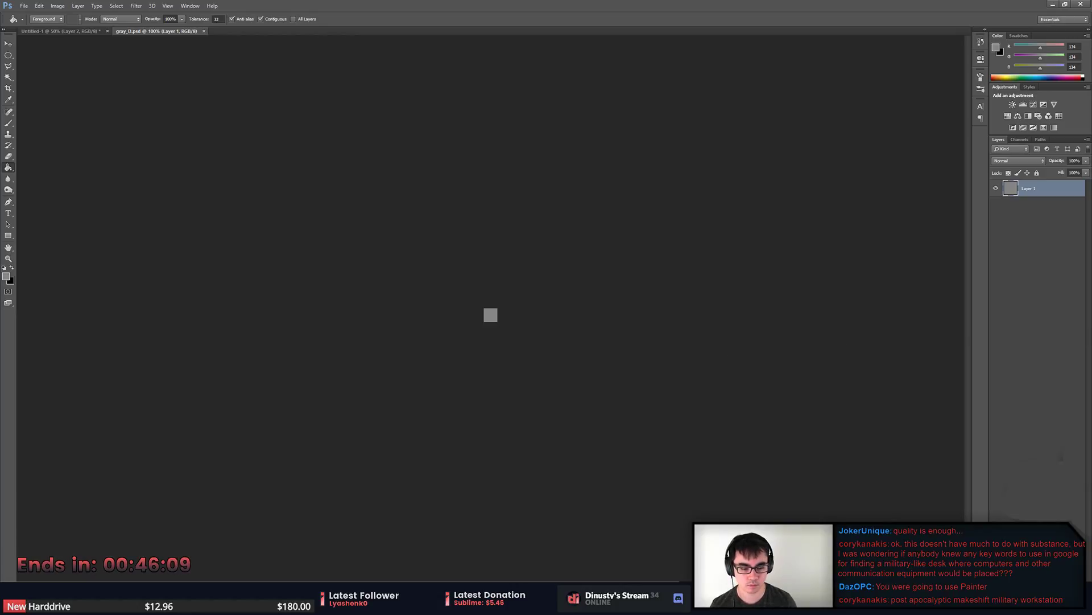
Switch back to Unreal and import gray_D into Platform_Set's Materials folder.
{"action": "key", "text": "alt+Tab"}
{"action": "scroll", "coordinate": [580, 431], "scroll_direction": "up", "scroll_amount": 5}
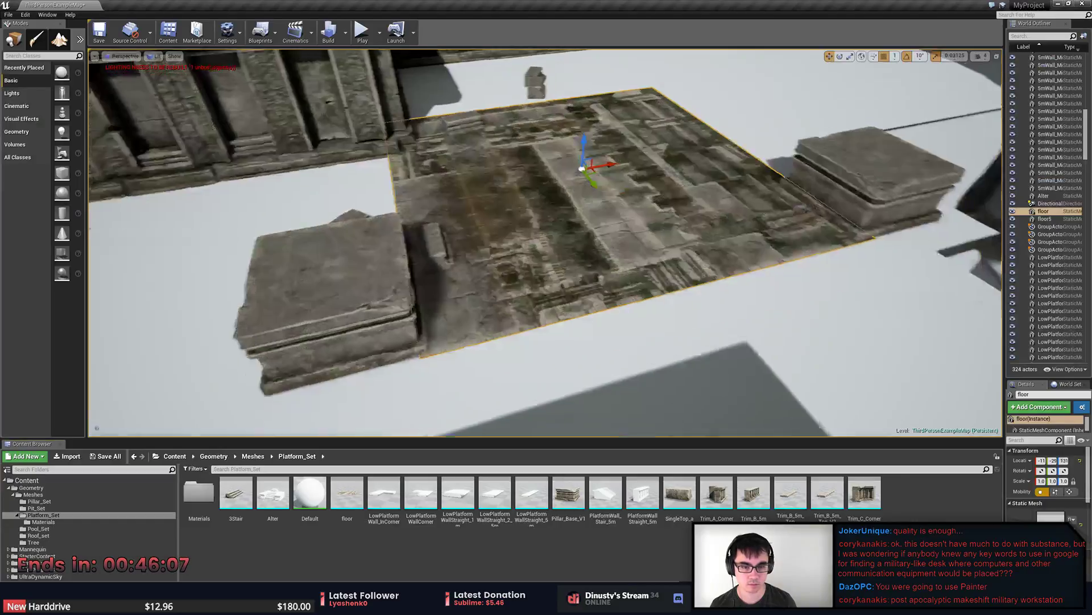
{"action": "left_click", "coordinate": [43, 522]}
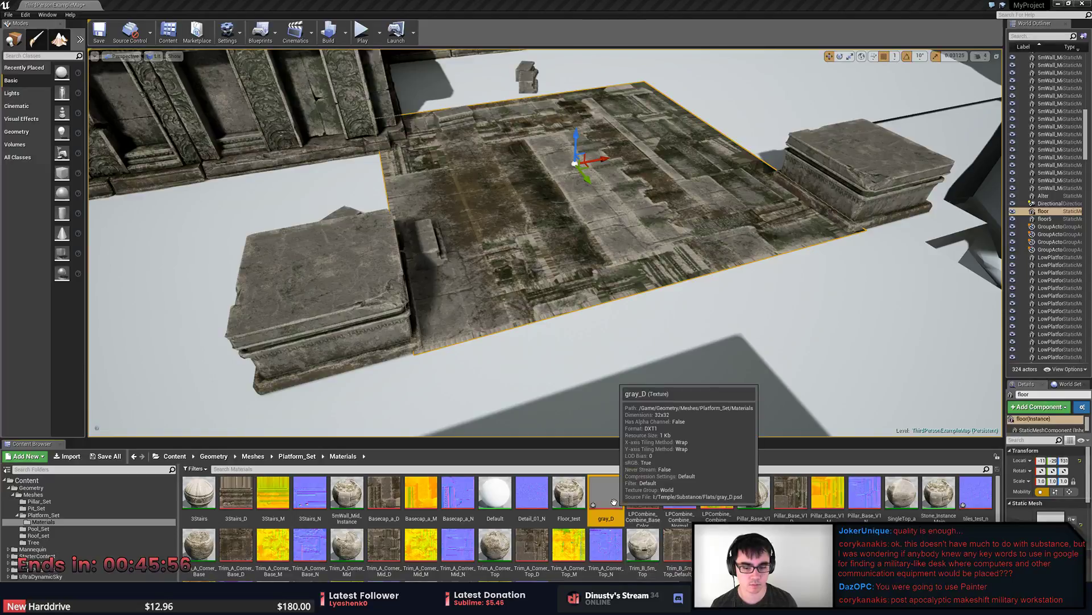
Filter the Materials folder for "floo" and open the Floor_test material instance.
{"action": "left_click", "coordinate": [347, 494]}
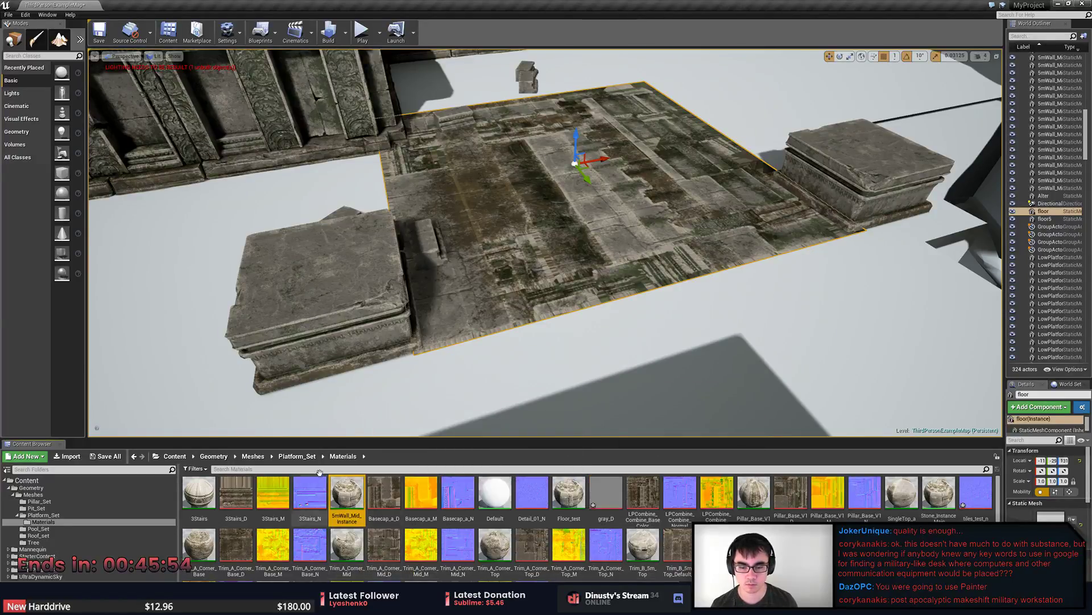
{"action": "type", "text": "flo"}
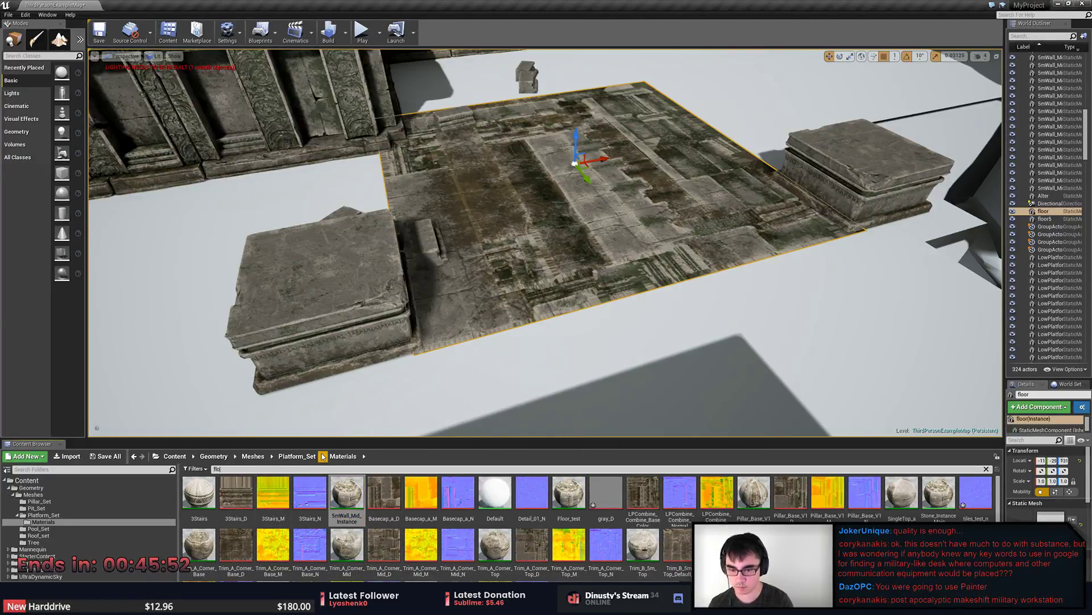
{"action": "type", "text": "o"}
{"action": "double_click", "coordinate": [199, 493]}
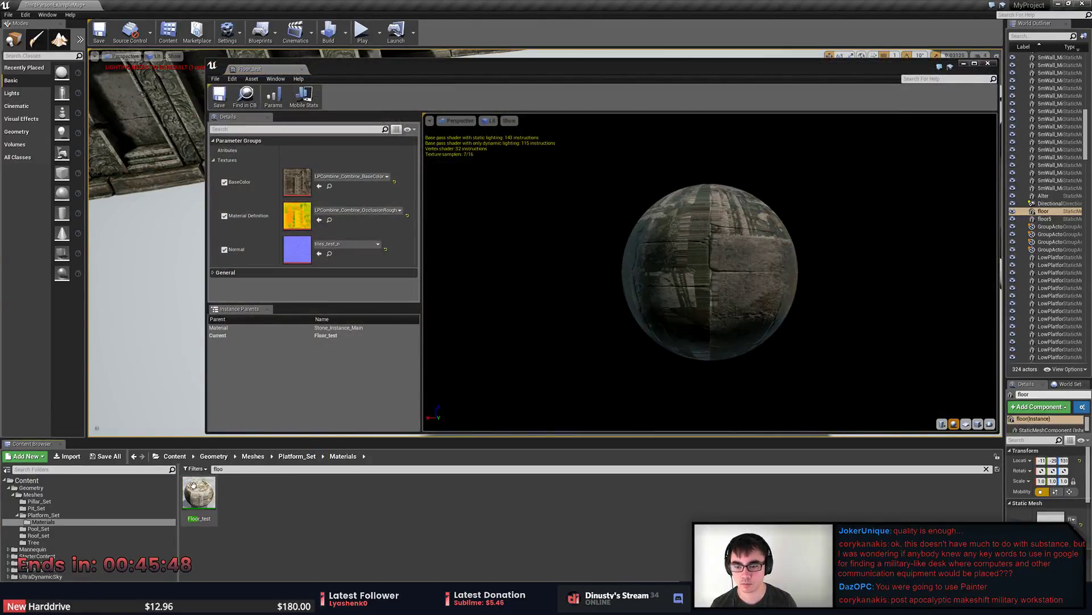
Filter the Materials folder for "gra" and assign gray_D to Floor_test's BaseColor parameter.
{"action": "left_click", "coordinate": [67, 515]}
{"action": "left_click", "coordinate": [249, 496]}
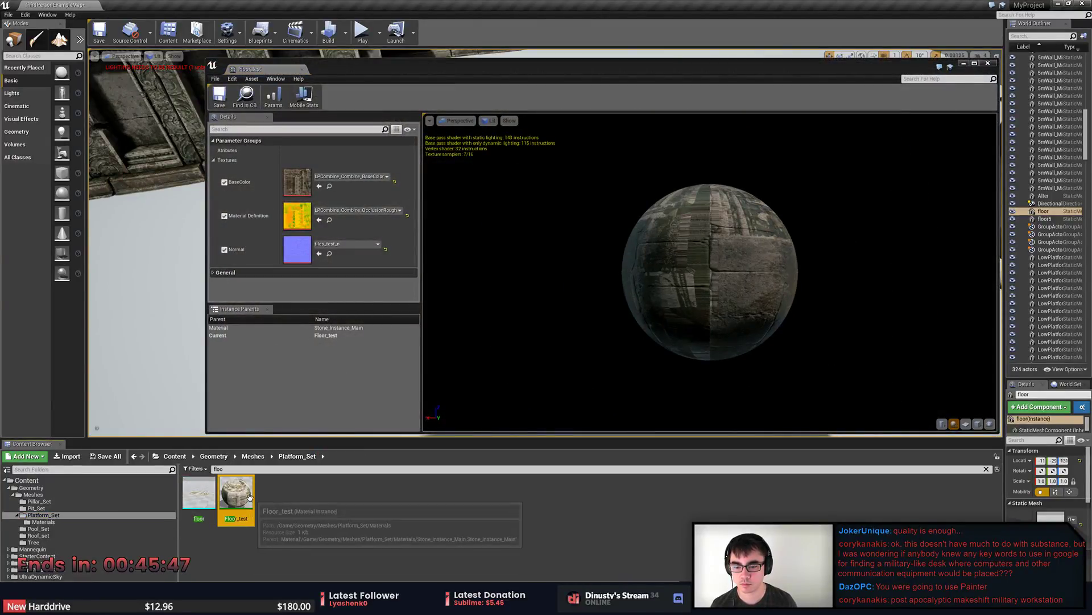
{"action": "left_click", "coordinate": [255, 469]}
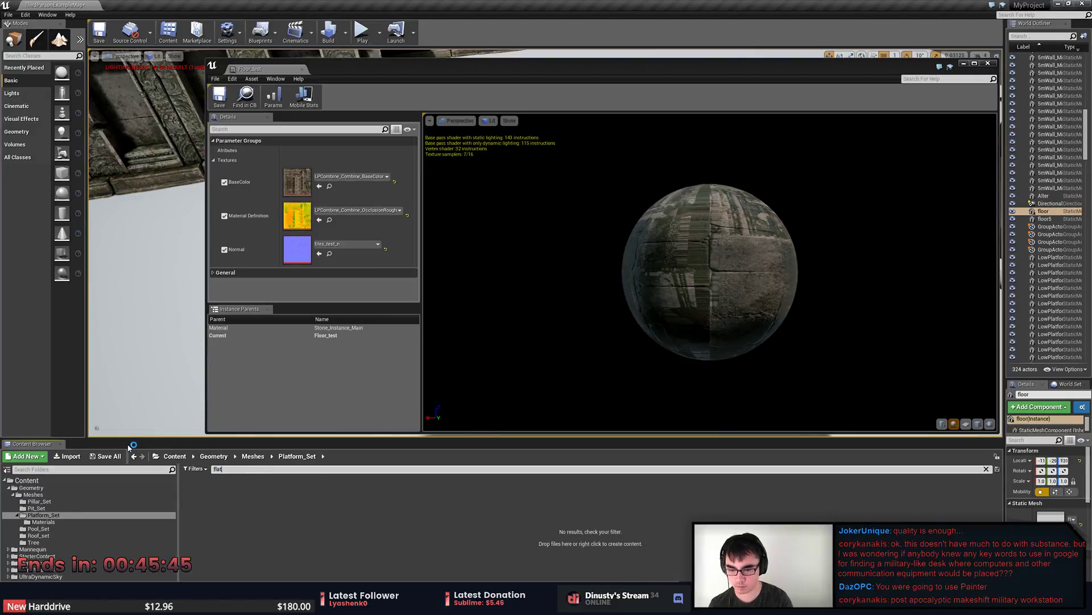
{"action": "left_click", "coordinate": [57, 529]}
{"action": "left_click", "coordinate": [43, 522]}
{"action": "left_click", "coordinate": [243, 468]}
{"action": "type", "text": "gra"}
{"action": "left_click_drag", "start_coordinate": [199, 497], "coordinate": [301, 185]}
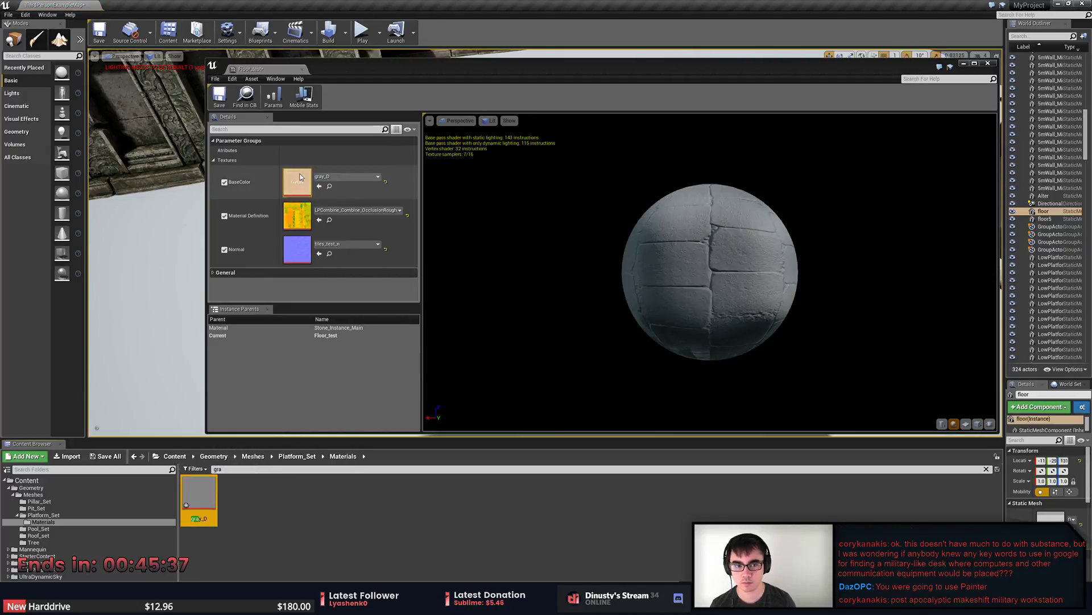
Assign gray_D to Material Definition, disable that override, then save and close Floor_test.
{"action": "mouse_move", "coordinate": [742, 292]}
{"action": "left_mouse_down"}
{"action": "mouse_move", "coordinate": [694, 319]}
{"action": "mouse_move", "coordinate": [742, 293]}
{"action": "left_mouse_up"}
{"action": "left_click_drag", "start_coordinate": [198, 495], "coordinate": [297, 216]}
{"action": "left_click", "coordinate": [225, 215]}
{"action": "left_click", "coordinate": [219, 94]}
{"action": "left_click", "coordinate": [832, 166]}
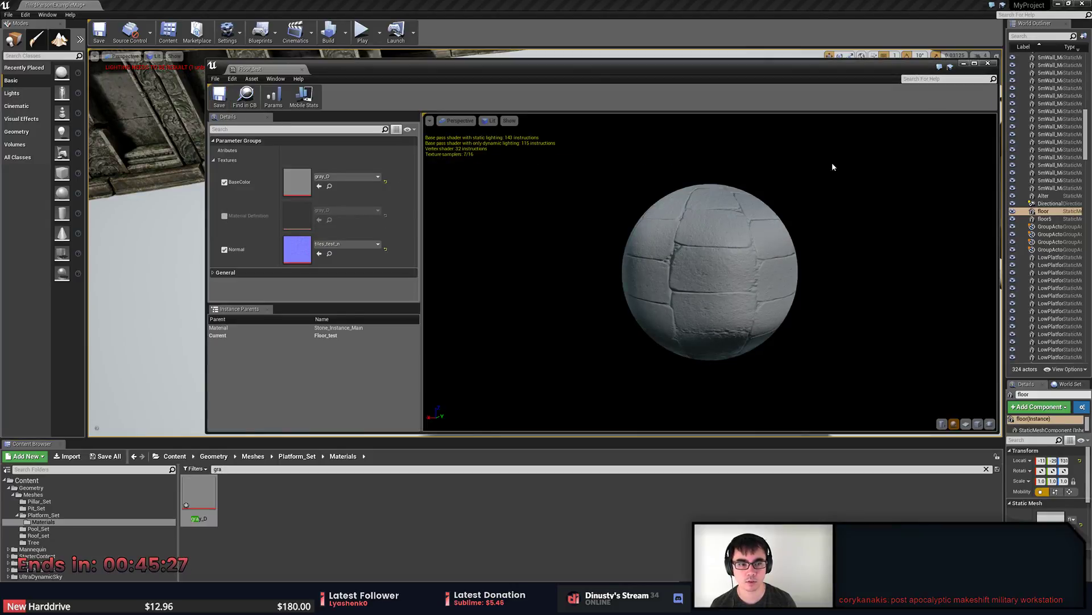
{"action": "left_click", "coordinate": [988, 63]}
Examine the gray tiled floor in the arena up close and from above, and return to the Platform_Set folder.
{"action": "right_click_drag", "start_coordinate": [661, 203], "coordinate": [634, 203]}
{"action": "right_click", "coordinate": [195, 492]}
{"action": "left_click", "coordinate": [295, 491]}
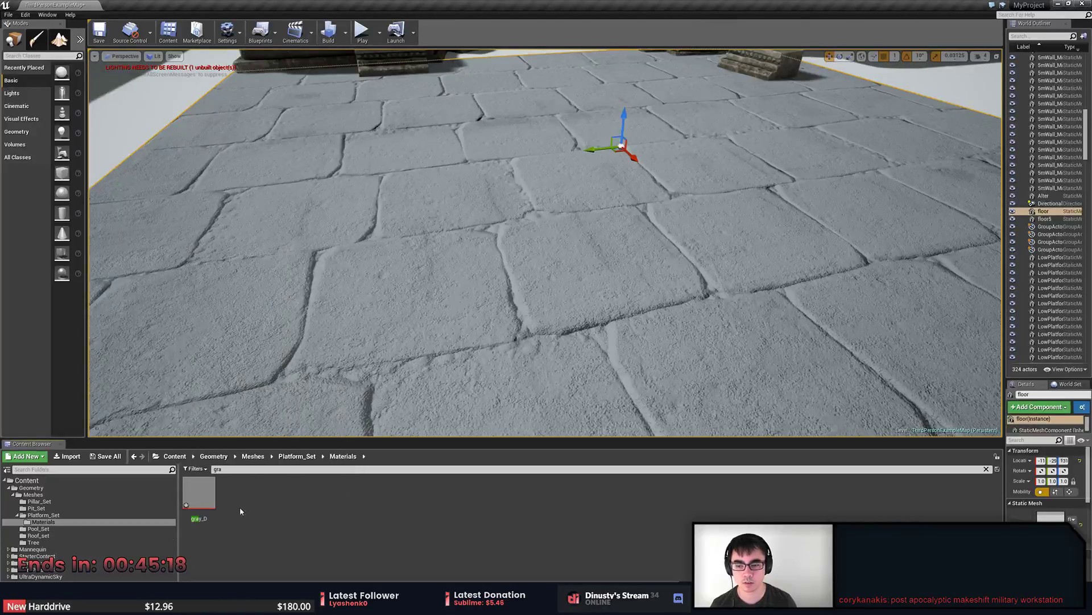
{"action": "left_click", "coordinate": [64, 515]}
{"action": "left_click", "coordinate": [332, 517]}
{"action": "left_click", "coordinate": [50, 508]}
{"action": "double_click", "coordinate": [53, 516]}
{"action": "left_click", "coordinate": [350, 516]}
{"action": "right_click_drag", "start_coordinate": [353, 362], "coordinate": [354, 362]}
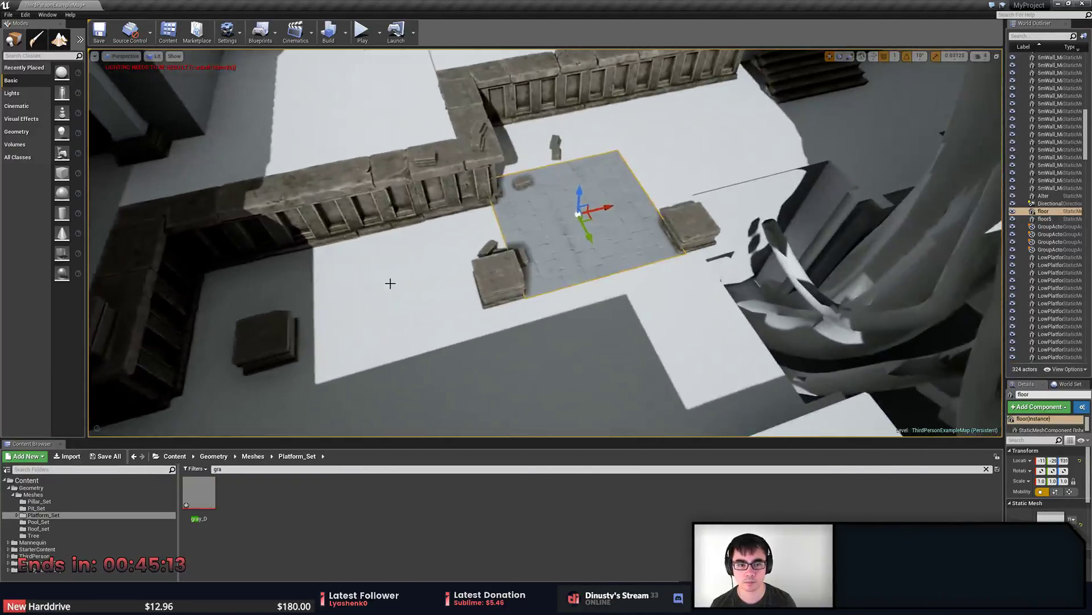
Move the floor tile horizontally across the arena, adjusting the gizmo or snapping increments to position it.
{"action": "left_click_drag", "start_coordinate": [595, 220], "coordinate": [600, 300]}
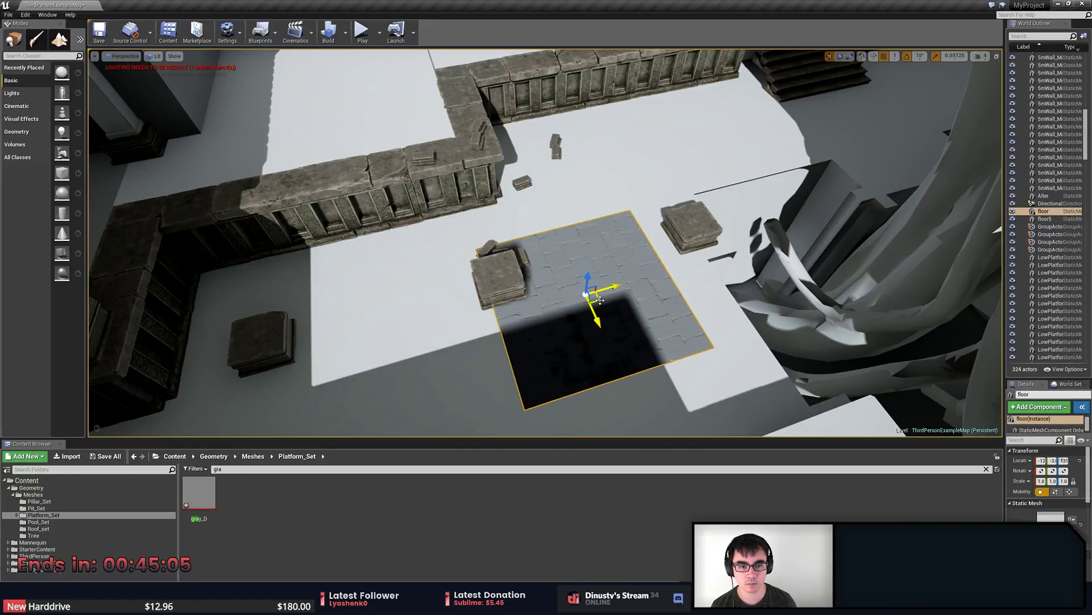
{"action": "key", "text": "bracketright"}
{"action": "key", "text": "bracketright"}
{"action": "key", "text": "bracketright"}
{"action": "key", "text": "bracketright"}
{"action": "key", "text": "bracketright"}
{"action": "key", "text": "bracketleft"}
{"action": "key", "text": "bracketleft"}
{"action": "key", "text": "bracketleft"}
{"action": "key", "text": "bracketleft"}
{"action": "left_click_drag", "start_coordinate": [597, 298], "coordinate": [513, 318]}
{"action": "key", "text": "bracketright"}
Duplicate the floor tile alongside the original to extend the floor into a row of three tiles.
{"action": "left_click", "coordinate": [349, 327]}
{"action": "left_click_drag", "start_coordinate": [314, 308], "coordinate": [704, 309], "text": "alt"}
{"action": "key", "text": "Escape"}
{"action": "key", "text": "w"}
{"action": "right_click_drag", "start_coordinate": [703, 309], "coordinate": [632, 341]}
{"action": "key", "text": "s"}
Select all three floor tiles, adjust their height slightly and clear the selection to check the row from above.
{"action": "left_click", "coordinate": [617, 251]}
{"action": "right_click_drag", "start_coordinate": [617, 250], "coordinate": [583, 228]}
{"action": "left_click", "coordinate": [581, 146], "text": "ctrl"}
{"action": "left_click", "coordinate": [573, 95], "text": "ctrl"}
{"action": "right_click_drag", "start_coordinate": [572, 94], "coordinate": [500, 209]}
{"action": "mouse_move", "coordinate": [599, 102]}
{"action": "left_mouse_down"}
{"action": "mouse_move", "coordinate": [613, 103]}
{"action": "mouse_move", "coordinate": [600, 103]}
{"action": "left_mouse_up"}
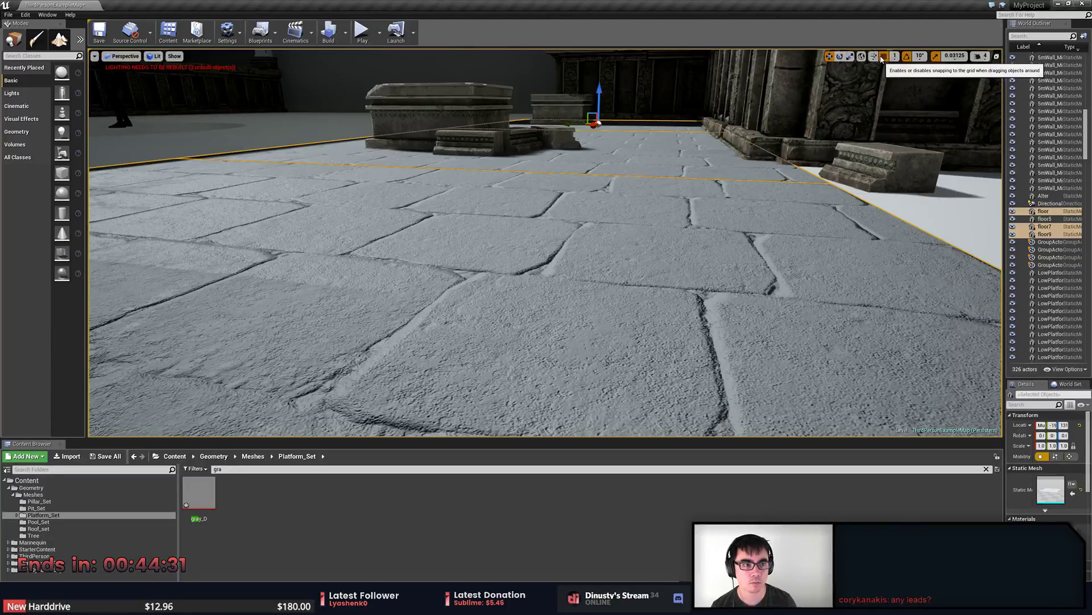
{"action": "right_click_drag", "start_coordinate": [633, 151], "coordinate": [686, 206]}
{"action": "key", "text": "Escape"}
{"action": "key", "text": "s"}
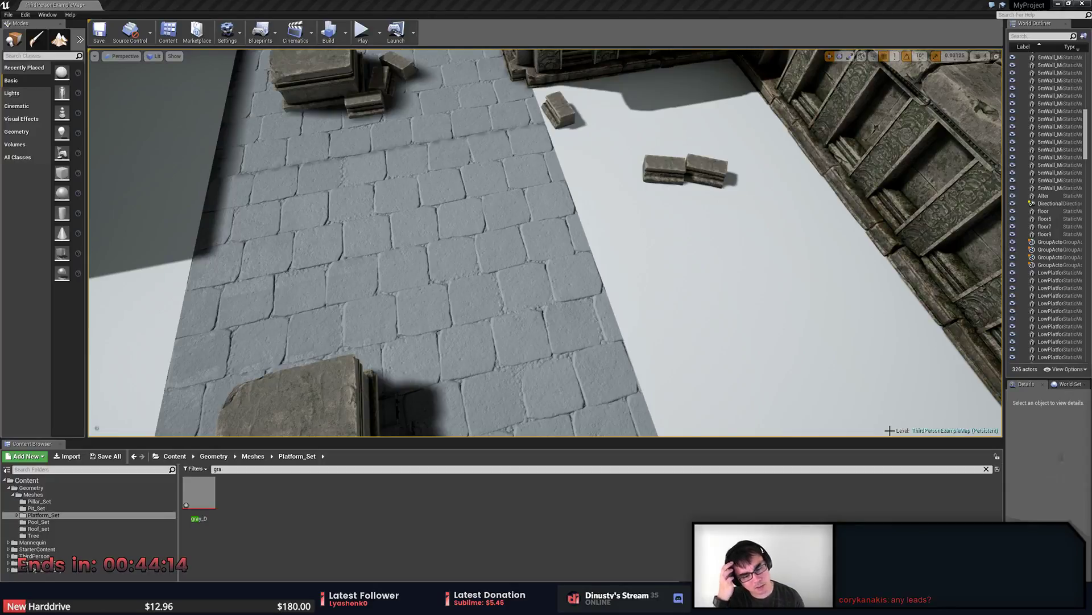
Select the three floor tiles together and rotate the row 90 degrees about the vertical axis.
{"action": "right_click_drag", "start_coordinate": [476, 277], "coordinate": [387, 267]}
{"action": "left_click", "coordinate": [569, 284]}
{"action": "left_click", "coordinate": [364, 245], "text": "ctrl"}
{"action": "left_click", "coordinate": [216, 199], "text": "ctrl"}
{"action": "key", "text": "e"}
{"action": "left_click_drag", "start_coordinate": [211, 217], "coordinate": [574, 172]}
Move the rotated row of floor tiles horizontally into place beside the platform wall and select only the middle tile.
{"action": "key", "text": "w"}
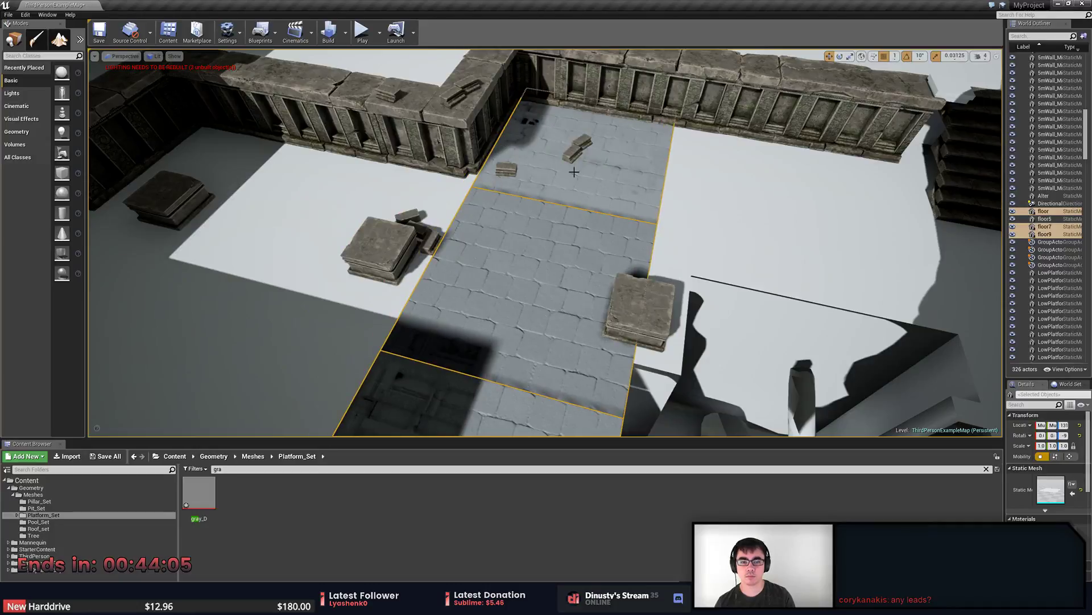
{"action": "key", "text": "f"}
{"action": "left_click_drag", "start_coordinate": [549, 457], "coordinate": [451, 432]}
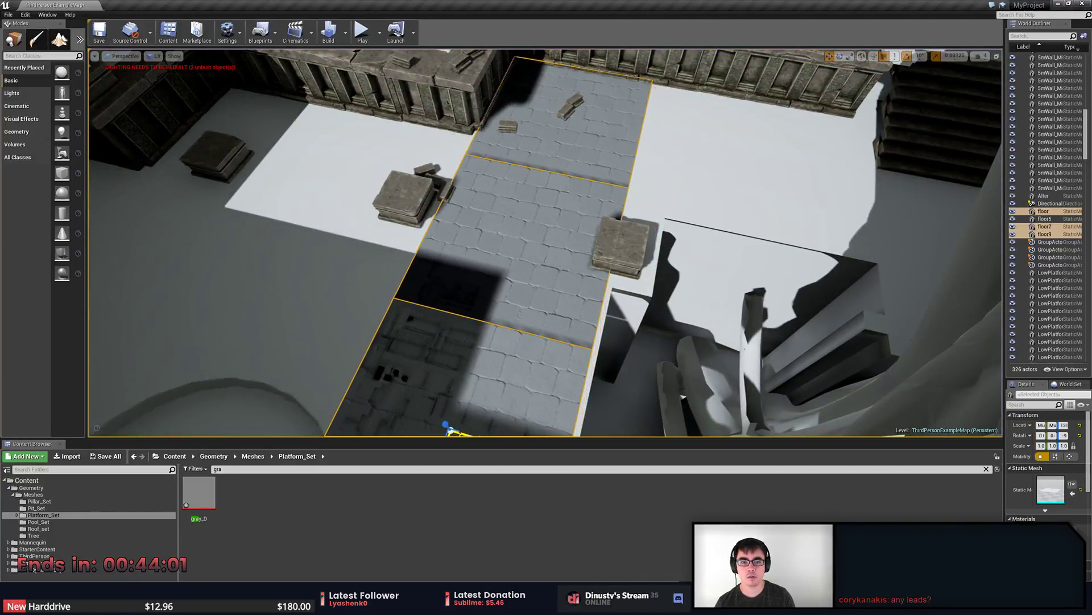
{"action": "left_click", "coordinate": [551, 239]}
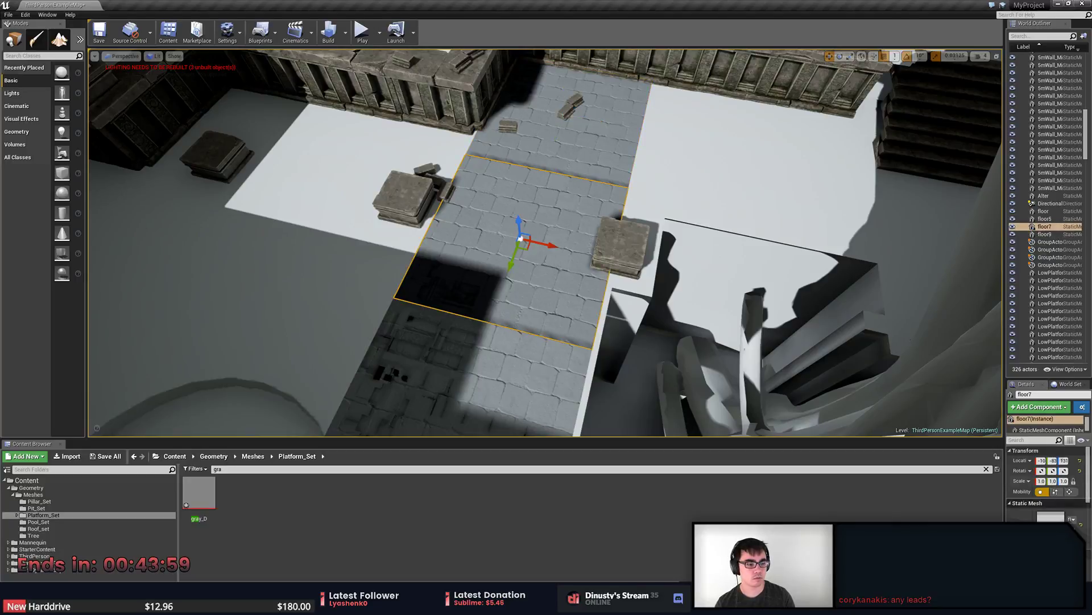
Override the Material Definition texture of the floor mesh's Floor_test material with gray_D and return to the level.
{"action": "double_click", "coordinate": [1052, 516]}
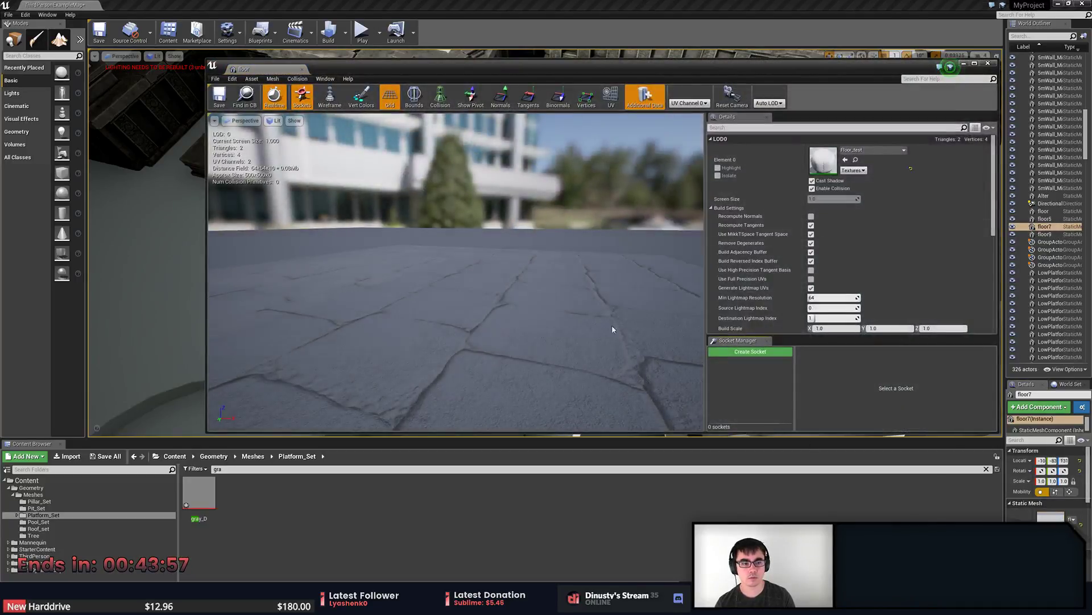
{"action": "left_click_drag", "start_coordinate": [651, 317], "coordinate": [672, 364]}
{"action": "scroll", "coordinate": [652, 316], "scroll_direction": "down", "scroll_amount": 5}
{"action": "double_click", "coordinate": [824, 160]}
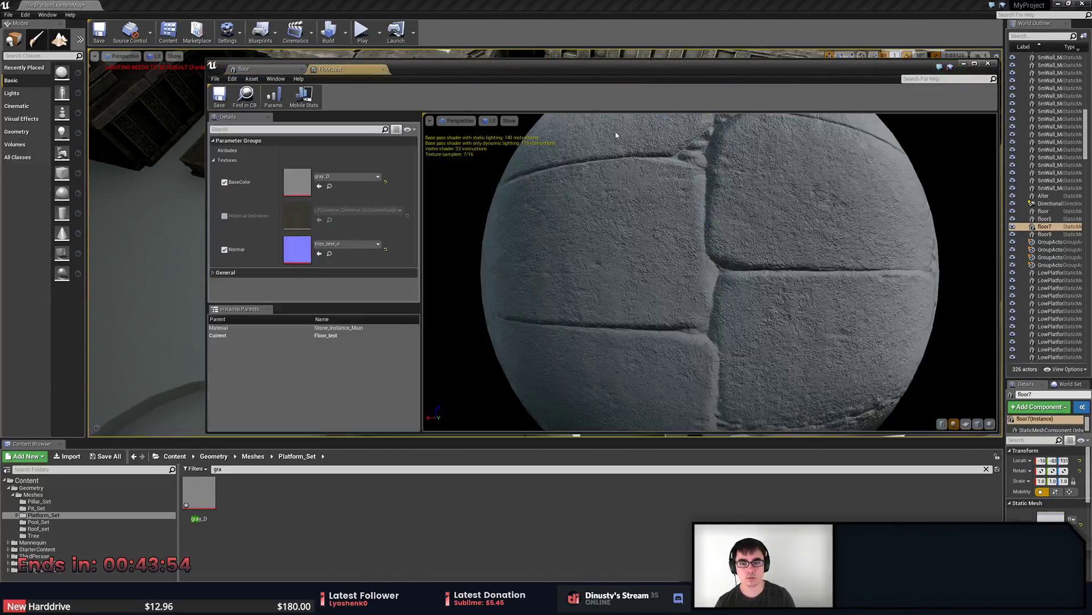
{"action": "left_click_drag", "start_coordinate": [199, 492], "coordinate": [305, 220]}
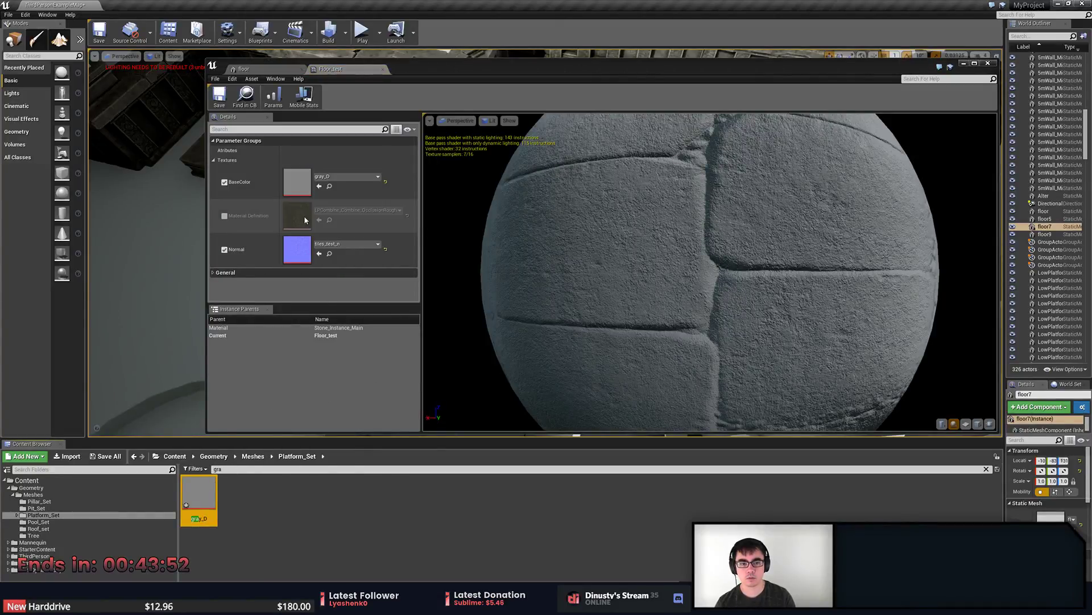
{"action": "left_click", "coordinate": [223, 216]}
{"action": "mouse_move", "coordinate": [215, 508]}
{"action": "left_mouse_down"}
{"action": "mouse_move", "coordinate": [296, 219]}
{"action": "mouse_move", "coordinate": [310, 222]}
{"action": "left_mouse_up"}
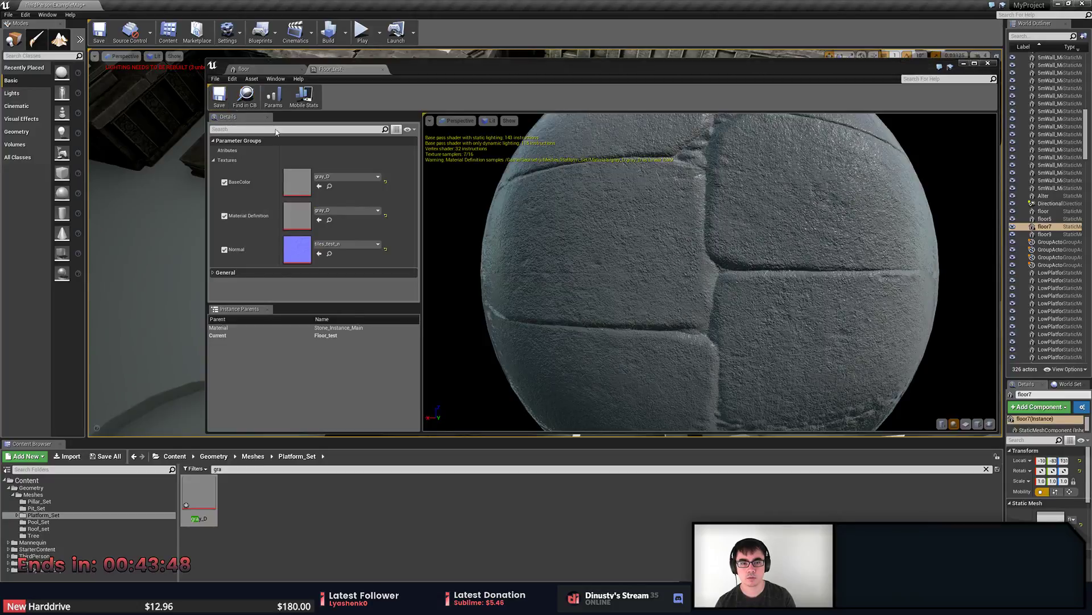
{"action": "left_click", "coordinate": [988, 63]}
Delete the end floor tile farthest from the platform wall, frame the middle tile and clear the selection.
{"action": "right_click_drag", "start_coordinate": [546, 244], "coordinate": [622, 233]}
{"action": "left_click_drag", "start_coordinate": [622, 233], "coordinate": [622, 234]}
{"action": "right_click_drag", "start_coordinate": [621, 233], "coordinate": [596, 236]}
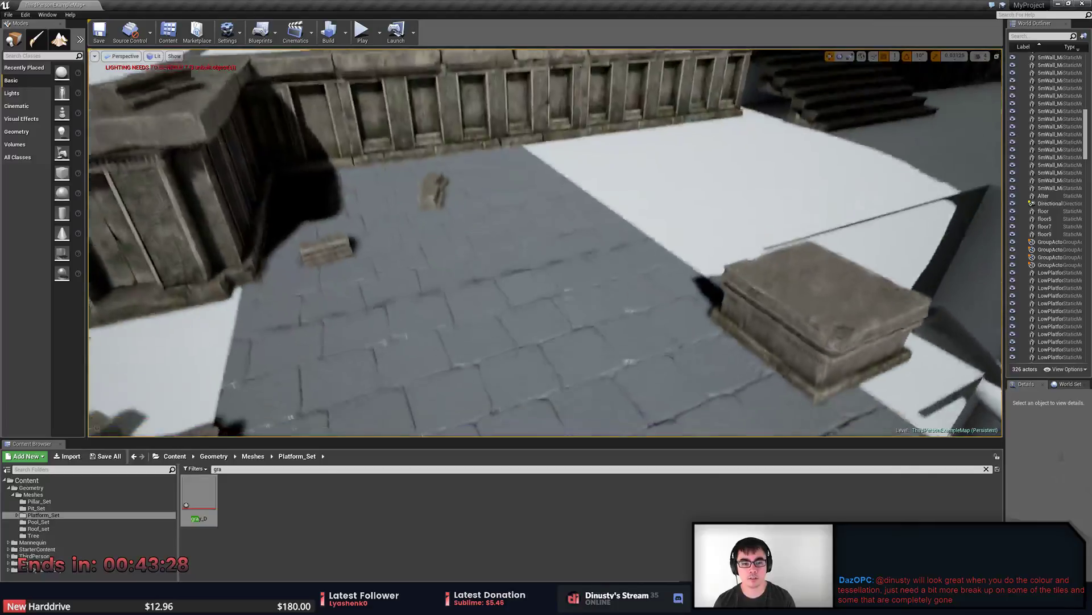
{"action": "right_click_drag", "start_coordinate": [545, 243], "coordinate": [672, 210]}
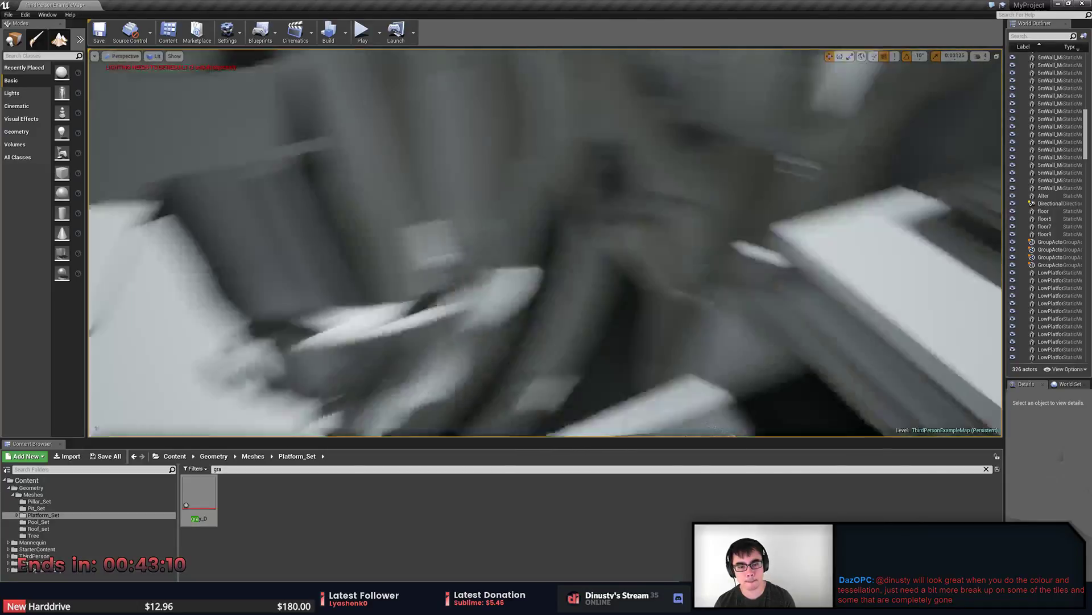
{"action": "right_click_drag", "start_coordinate": [545, 243], "coordinate": [694, 245]}
{"action": "right_click_drag", "start_coordinate": [545, 243], "coordinate": [495, 245]}
{"action": "left_click", "coordinate": [519, 177]}
{"action": "key", "text": "f"}
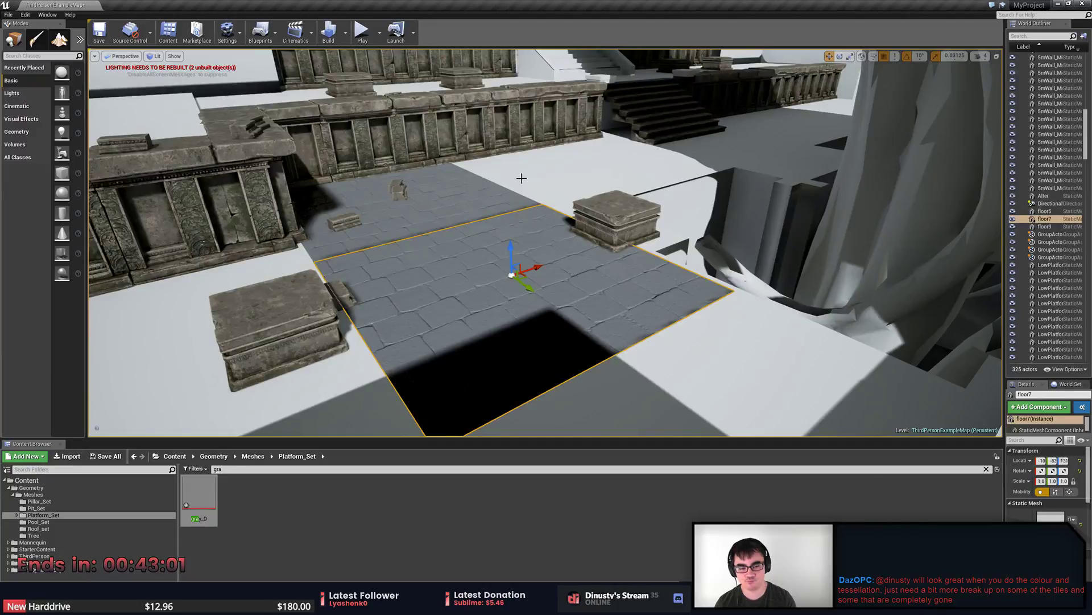
{"action": "right_click_drag", "start_coordinate": [522, 181], "coordinate": [551, 164]}
{"action": "right_click_drag", "start_coordinate": [603, 194], "coordinate": [785, 171]}
{"action": "right_click", "coordinate": [566, 171]}
{"action": "key", "text": "Escape"}
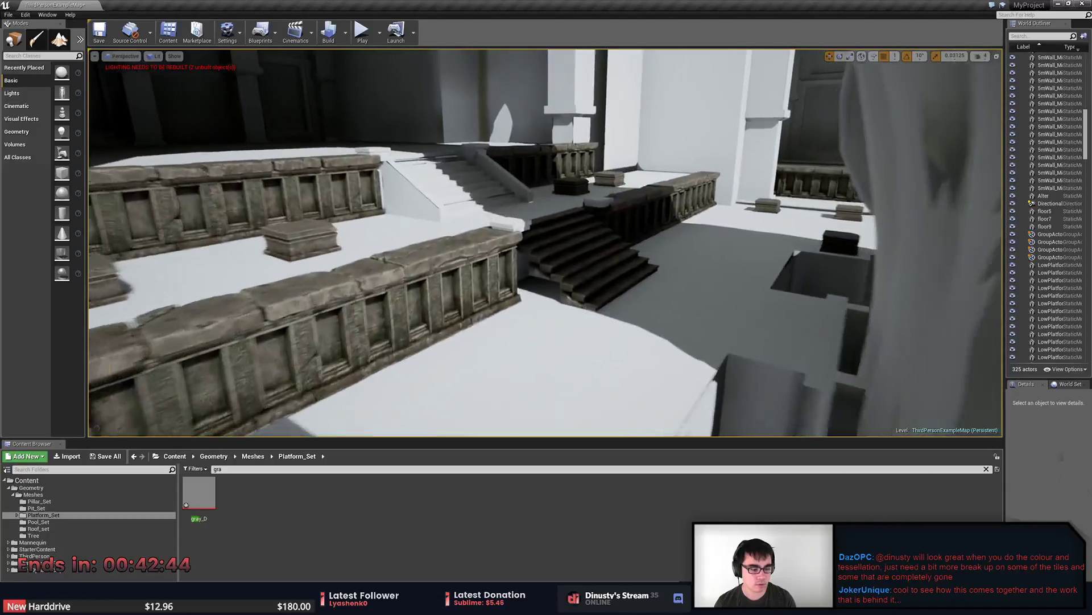
Duplicate the pillar plate on the upper platform and move the copy to the wall end beside the dark stairs.
{"action": "right_click_drag", "start_coordinate": [617, 375], "coordinate": [592, 377]}
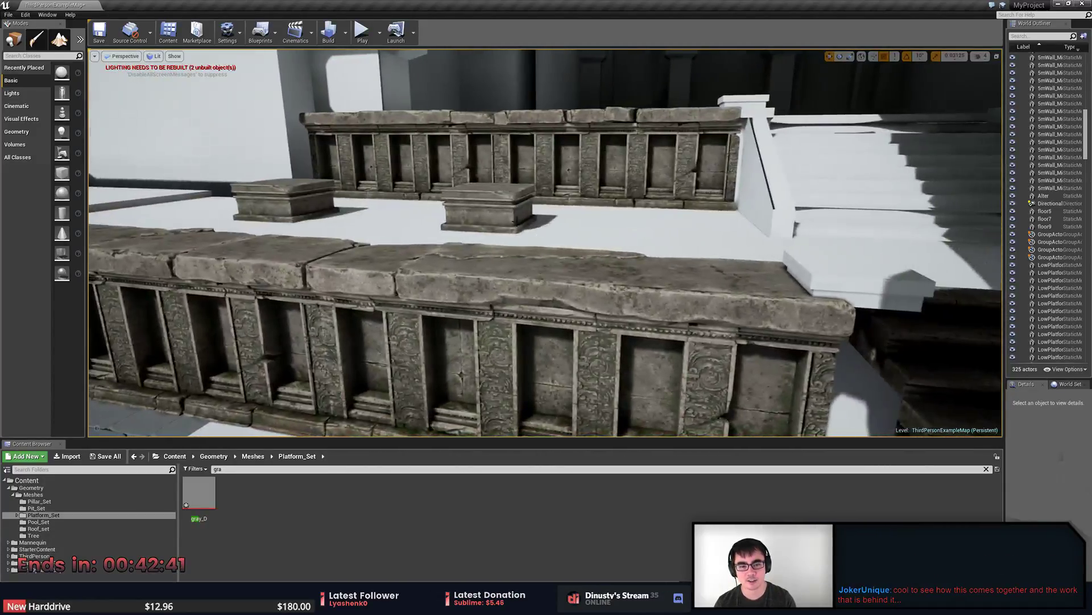
{"action": "left_click", "coordinate": [494, 210]}
{"action": "right_click_drag", "start_coordinate": [494, 209], "coordinate": [497, 256]}
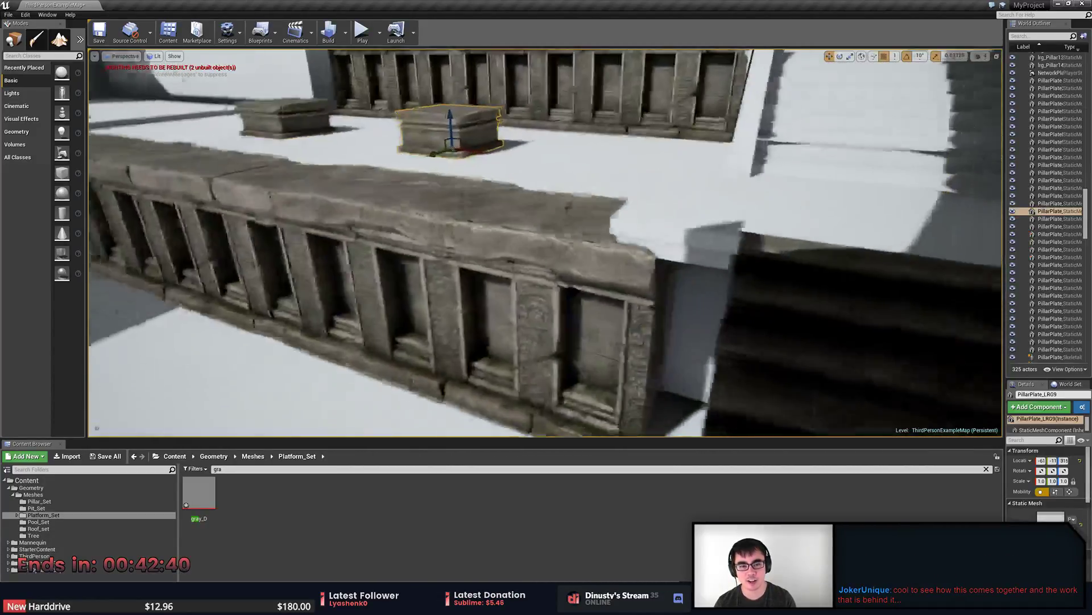
{"action": "left_click_drag", "start_coordinate": [451, 195], "coordinate": [449, 195], "text": "alt"}
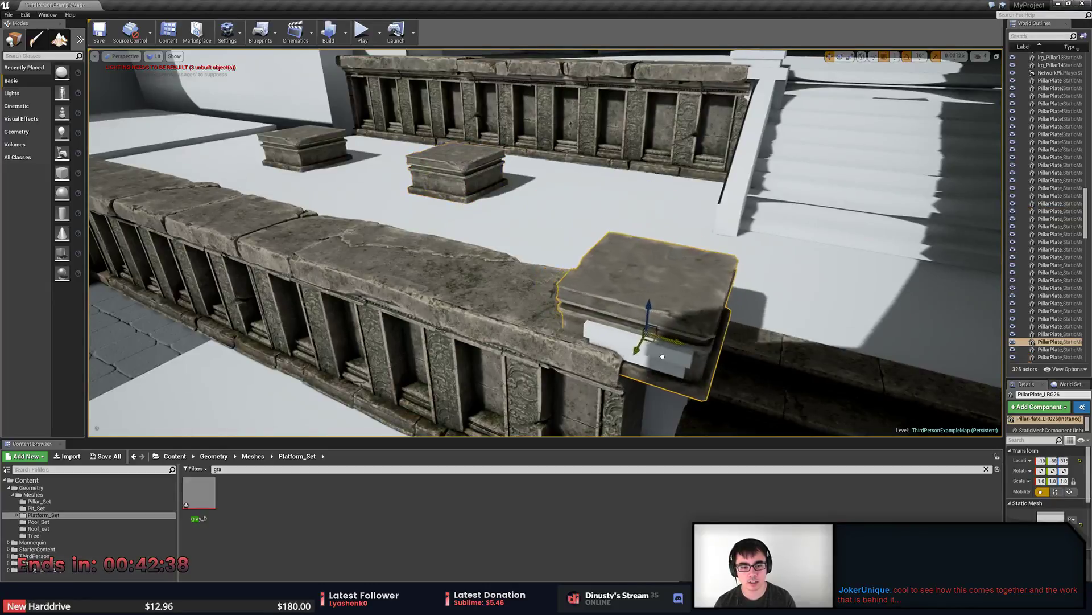
{"action": "right_click_drag", "start_coordinate": [655, 341], "coordinate": [423, 351]}
Scale the copied pillar plate uniformly down to 0.71875.
{"action": "key", "text": "r"}
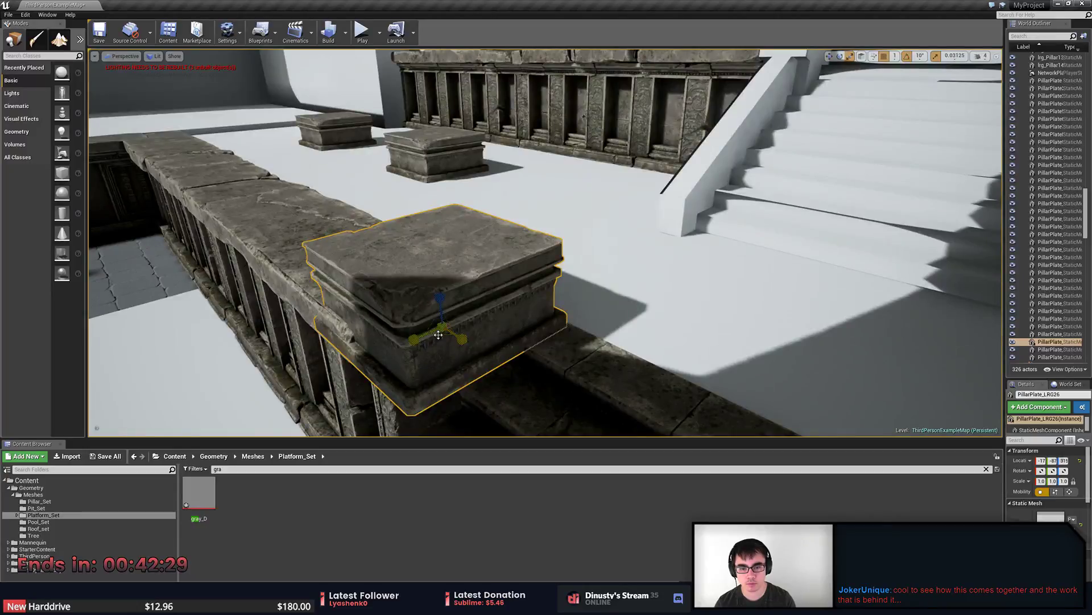
{"action": "left_click_drag", "start_coordinate": [442, 326], "coordinate": [429, 347]}
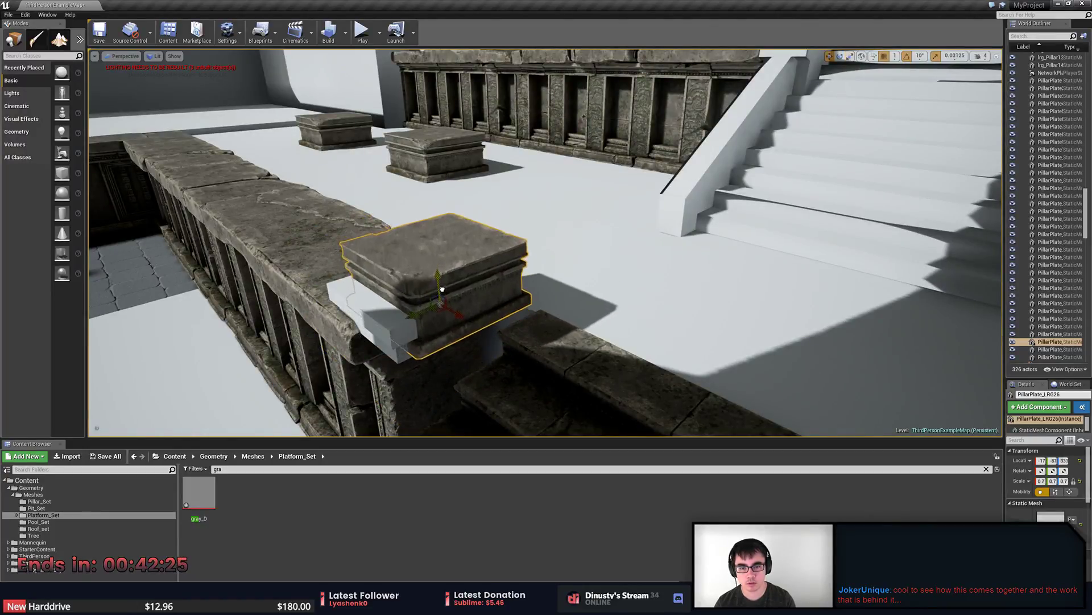
{"action": "right_click_drag", "start_coordinate": [442, 283], "coordinate": [475, 304]}
{"action": "left_click", "coordinate": [467, 322]}
{"action": "key", "text": "Delete"}
{"action": "key", "text": "ctrl+z"}
Reselect the scaled pillar plate and shift it horizontally so it caps the wall end beside the stairs.
{"action": "mouse_move", "coordinate": [465, 252]}
{"action": "right_mouse_down"}
{"action": "mouse_move", "coordinate": [398, 262]}
{"action": "mouse_move", "coordinate": [466, 252]}
{"action": "right_mouse_up"}
{"action": "left_click", "coordinate": [465, 252]}
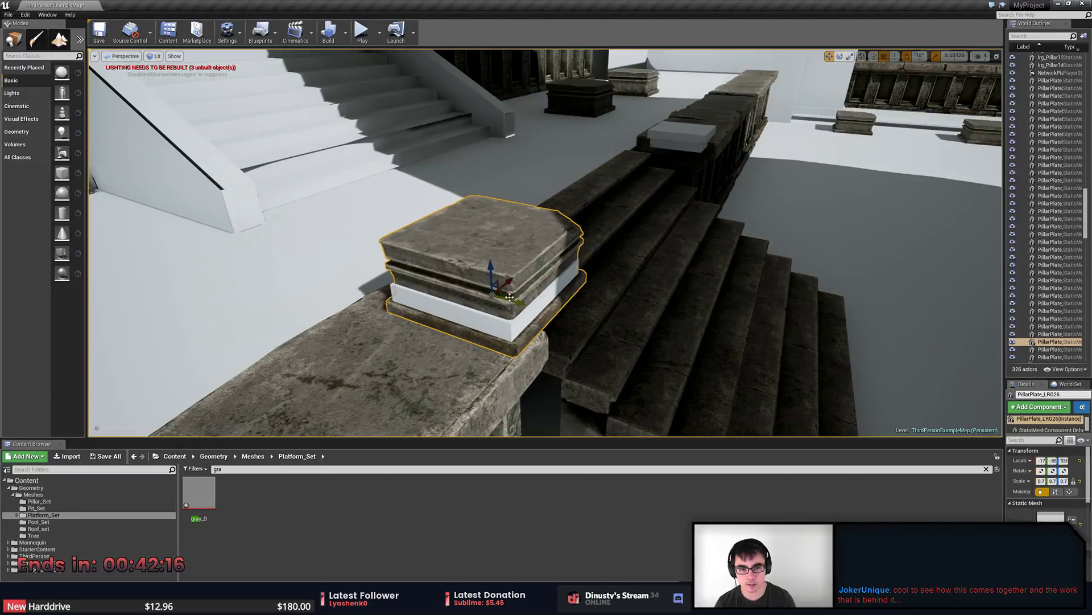
{"action": "left_click_drag", "start_coordinate": [508, 285], "coordinate": [505, 288]}
{"action": "right_click_drag", "start_coordinate": [506, 288], "coordinate": [427, 293]}
{"action": "right_click_drag", "start_coordinate": [609, 258], "coordinate": [500, 258]}
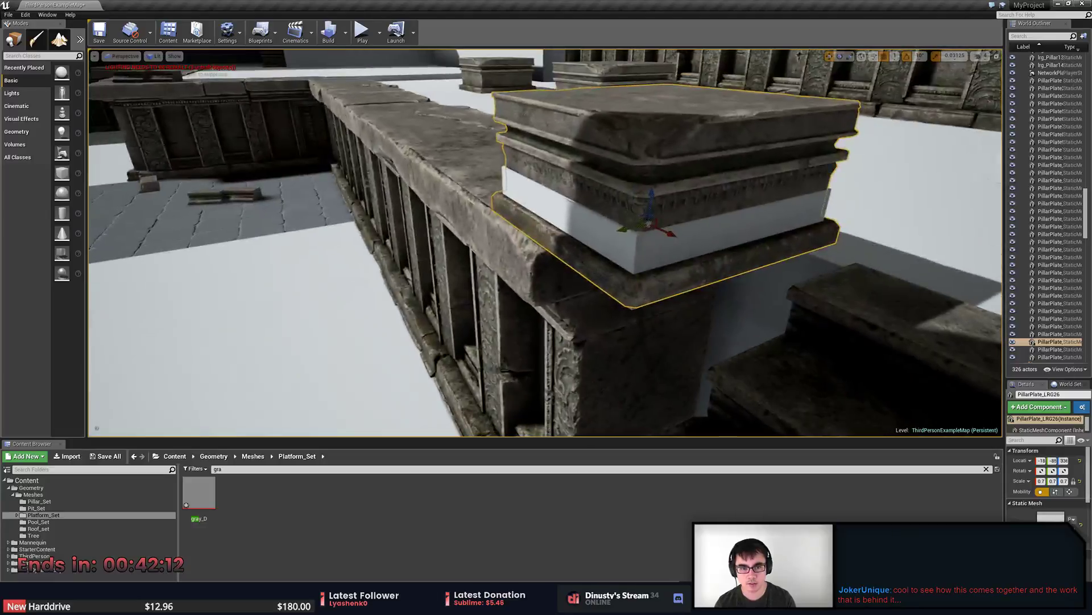
{"action": "left_click_drag", "start_coordinate": [628, 228], "coordinate": [639, 227]}
{"action": "right_click_drag", "start_coordinate": [639, 227], "coordinate": [729, 236]}
Duplicate the scaled pillar plate across the stairs and position the copy on the opposite wall end.
{"action": "left_click_drag", "start_coordinate": [575, 183], "coordinate": [577, 182], "text": "alt"}
{"action": "right_click_drag", "start_coordinate": [576, 183], "coordinate": [706, 188]}
{"action": "left_click_drag", "start_coordinate": [593, 184], "coordinate": [611, 185], "text": "shift"}
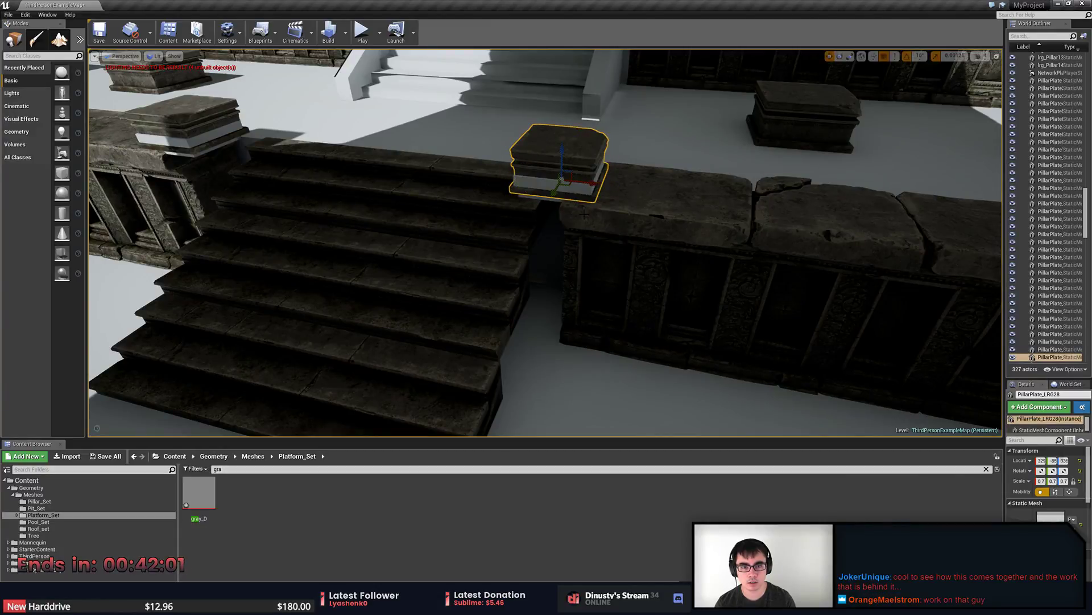
{"action": "key", "text": "f"}
{"action": "left_click_drag", "start_coordinate": [563, 250], "coordinate": [566, 251]}
{"action": "key", "text": "s"}
{"action": "right_click_drag", "start_coordinate": [566, 251], "coordinate": [537, 259]}
{"action": "key", "text": "w"}
Delete the white placeholder blocks inside the pillar plates on both sides of the stairs.
{"action": "left_click", "coordinate": [594, 222]}
{"action": "key", "text": "Delete"}
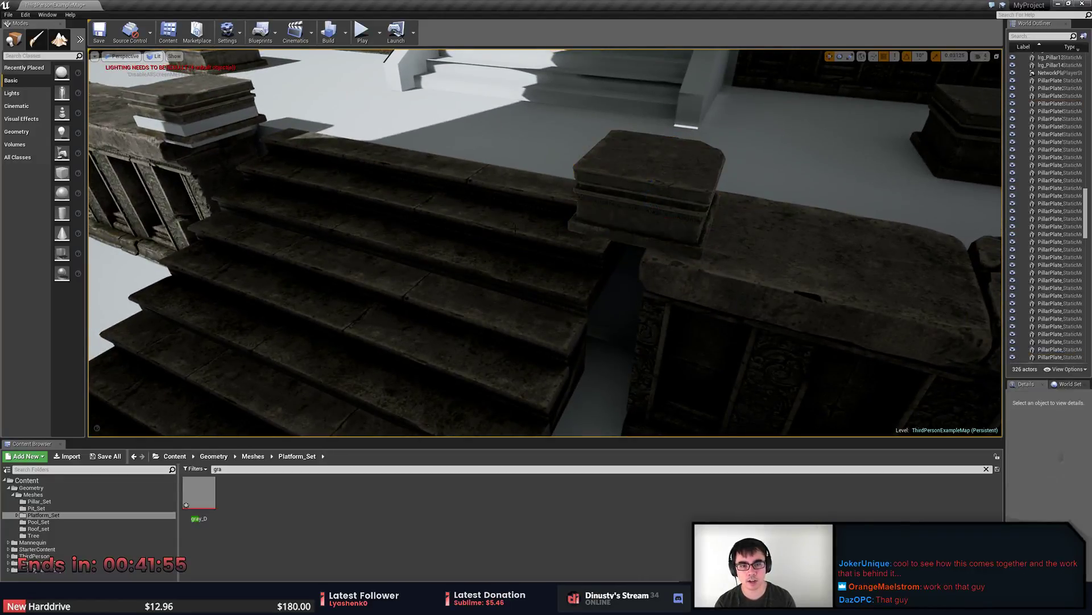
{"action": "left_click", "coordinate": [183, 126]}
{"action": "key", "text": "Delete"}
Widen the World Outliner so the full actor labels and types are readable.
{"action": "mouse_move", "coordinate": [183, 125]}
{"action": "right_mouse_down"}
{"action": "mouse_move", "coordinate": [145, 112]}
{"action": "mouse_move", "coordinate": [180, 113]}
{"action": "right_mouse_up"}
{"action": "key", "text": "w"}
{"action": "key", "text": "s"}
{"action": "left_click", "coordinate": [1000, 114]}
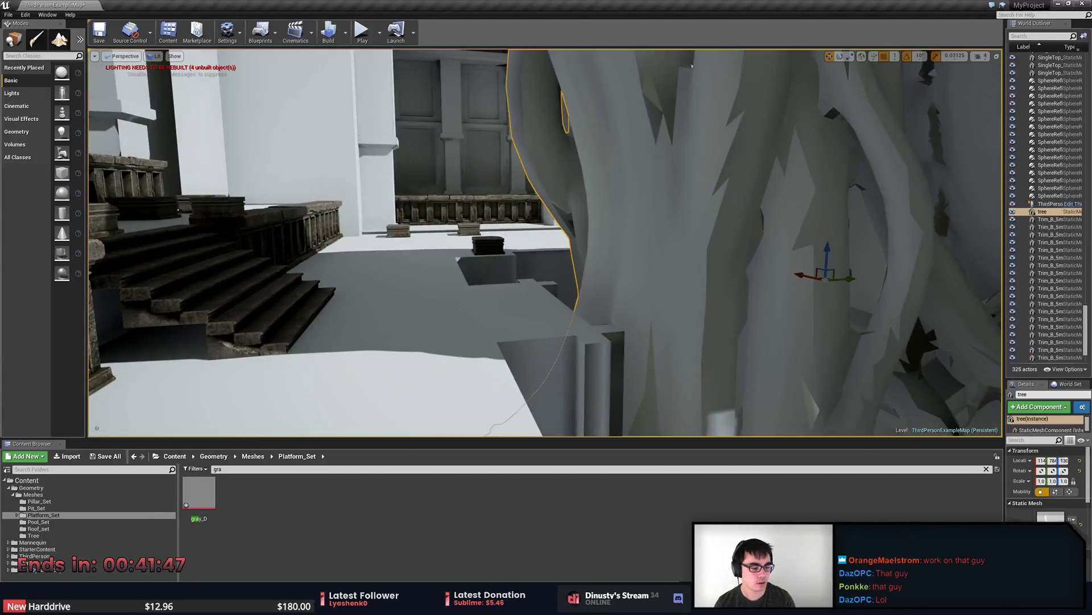
{"action": "right_click_drag", "start_coordinate": [692, 66], "coordinate": [683, 66]}
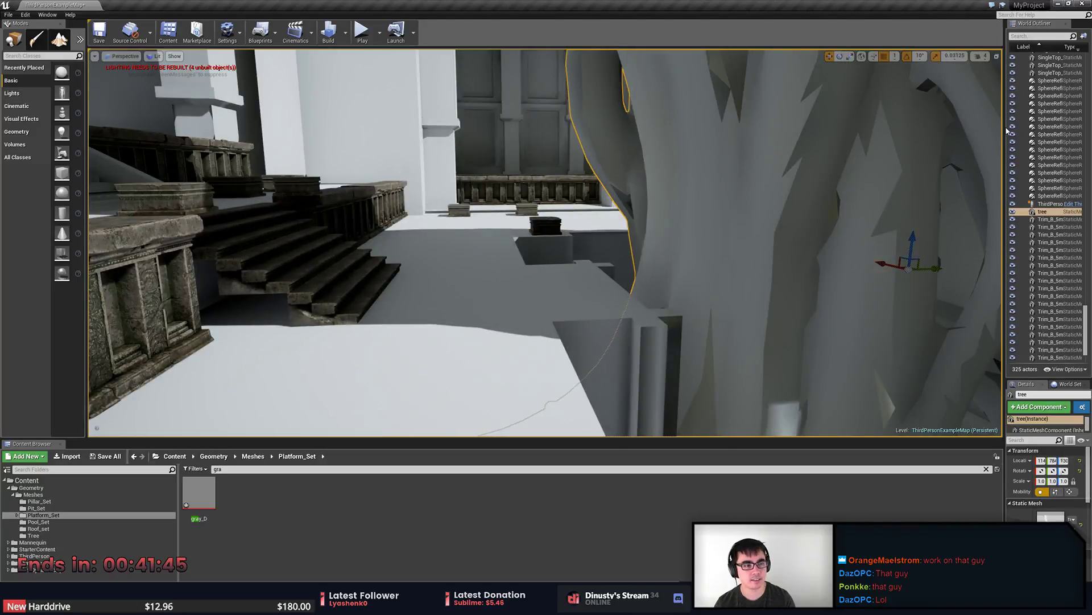
{"action": "left_click_drag", "start_coordinate": [1007, 131], "coordinate": [908, 130]}
Select ThirdPersonCharacter to check its camera preview, look over the pit around the tree and clear the selection.
{"action": "scroll", "coordinate": [1070, 296], "scroll_direction": "down", "scroll_amount": 3}
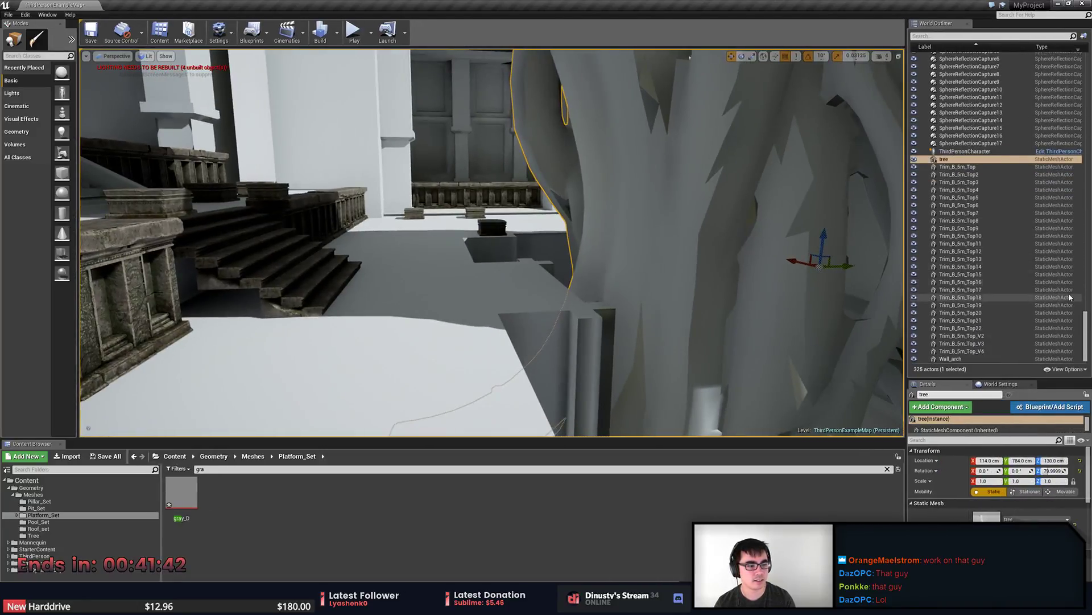
{"action": "scroll", "coordinate": [1069, 296], "scroll_direction": "up", "scroll_amount": 3}
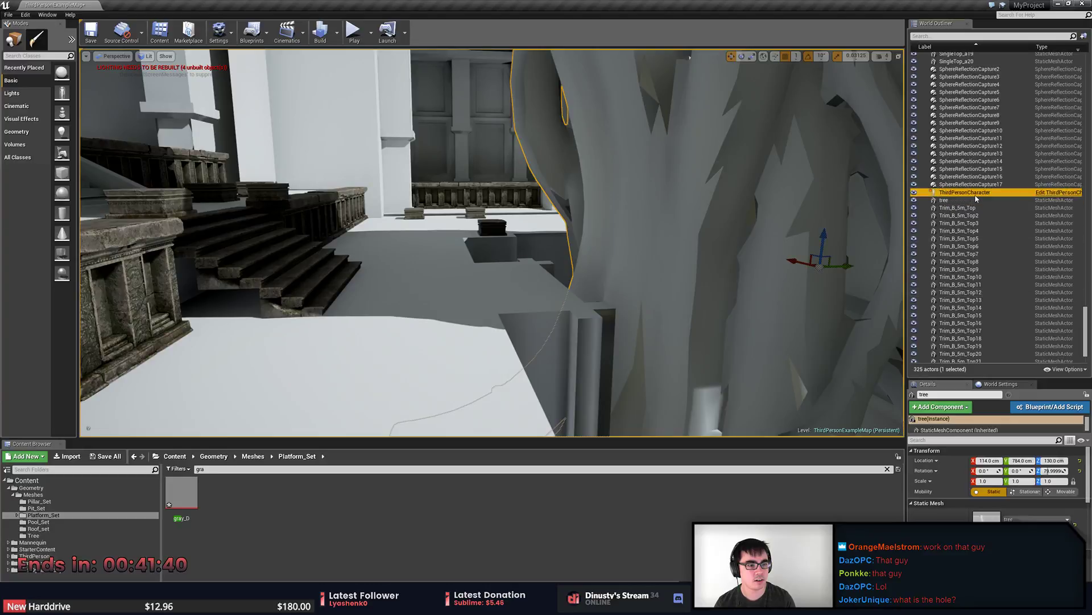
{"action": "left_click", "coordinate": [975, 193]}
{"action": "scroll", "coordinate": [1006, 216], "scroll_direction": "down", "scroll_amount": 3}
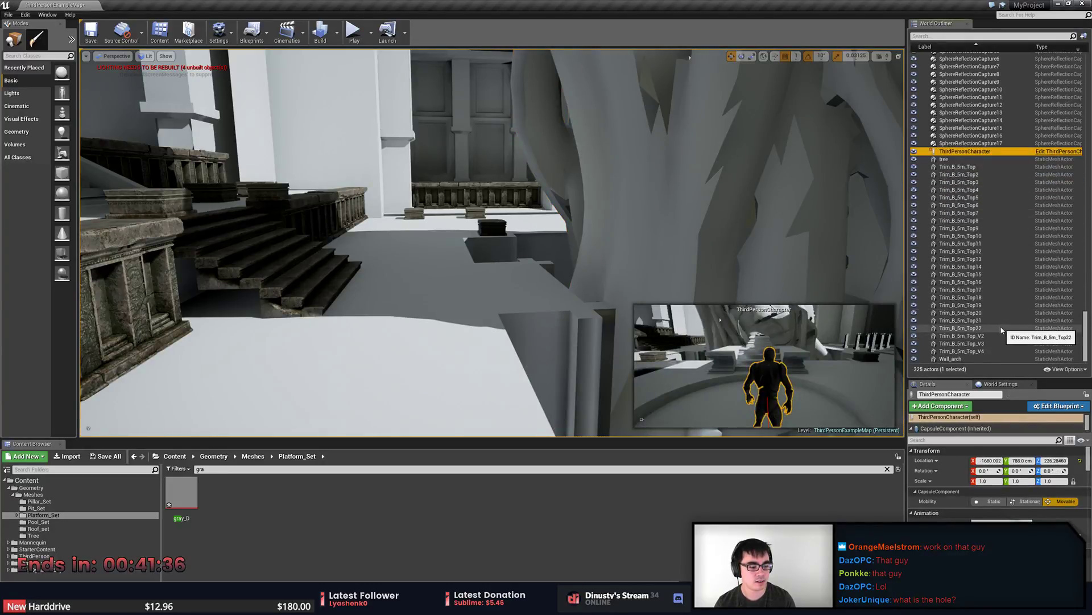
{"action": "right_click_drag", "start_coordinate": [439, 251], "coordinate": [535, 259]}
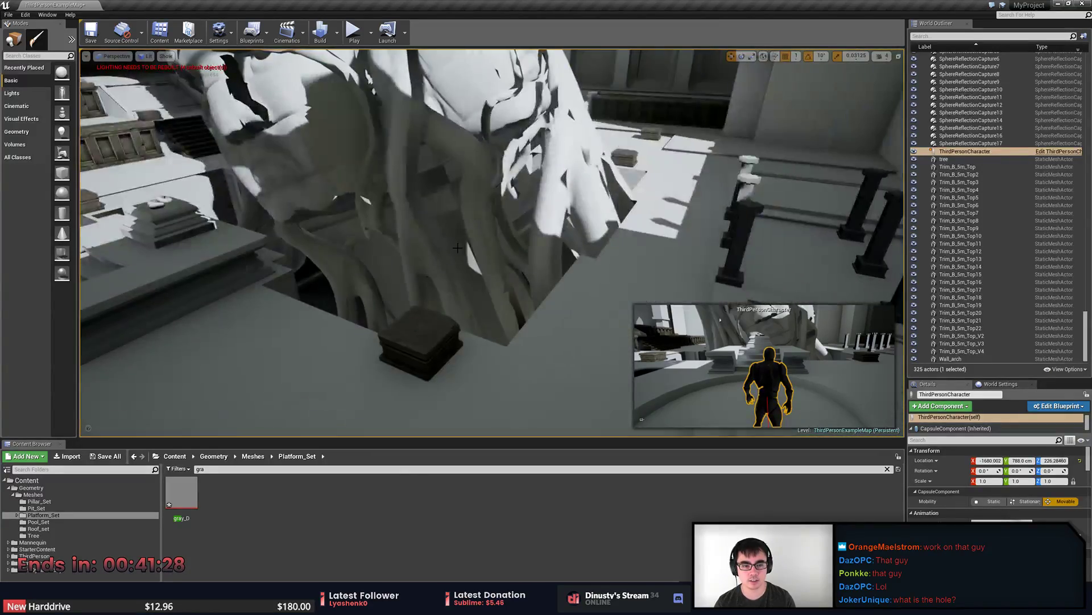
{"action": "key", "text": "Escape"}
{"action": "right_click_drag", "start_coordinate": [457, 248], "coordinate": [472, 251]}
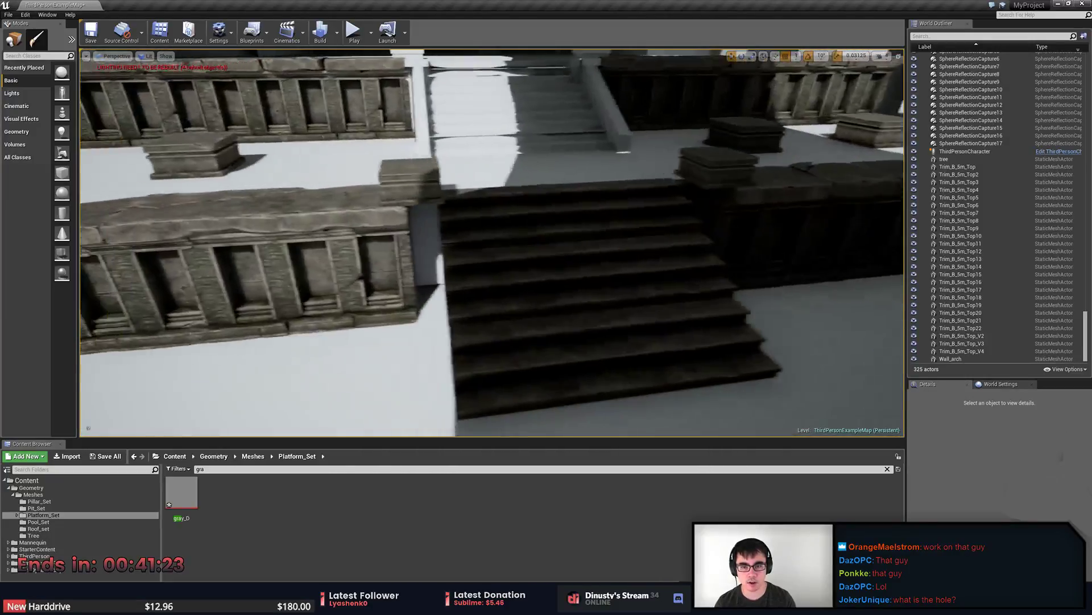
Select the pillar plate on the wall end beside the stairs and examine how it sits there.
{"action": "left_click", "coordinate": [430, 185]}
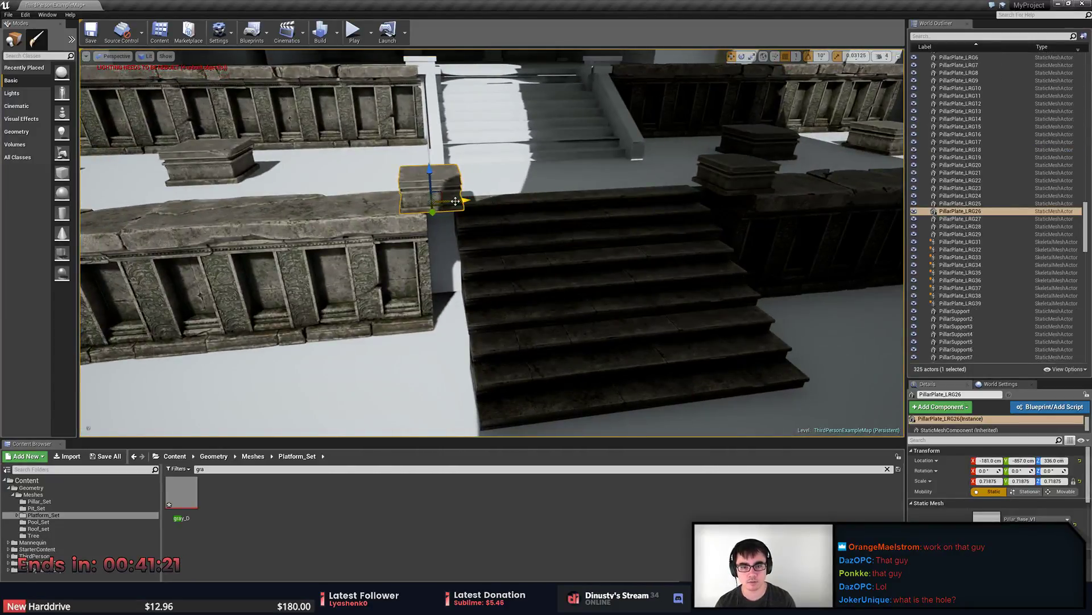
{"action": "right_click_drag", "start_coordinate": [430, 191], "coordinate": [510, 202]}
{"action": "key", "text": "w"}
{"action": "key", "text": "w"}
{"action": "key", "text": "s"}
Select the three grouped stair pieces, examine both sides where they meet the walls and clear the selection.
{"action": "right_click_drag", "start_coordinate": [504, 264], "coordinate": [404, 259]}
{"action": "key", "text": "s"}
{"action": "left_click", "coordinate": [504, 263]}
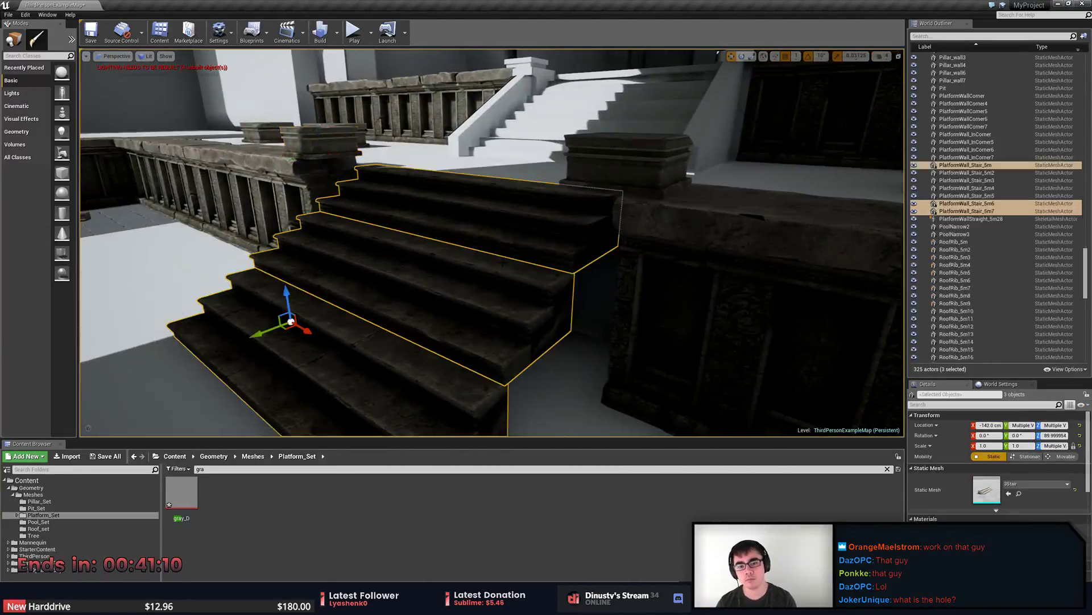
{"action": "key", "text": "a"}
{"action": "right_click_drag", "start_coordinate": [504, 264], "coordinate": [614, 267]}
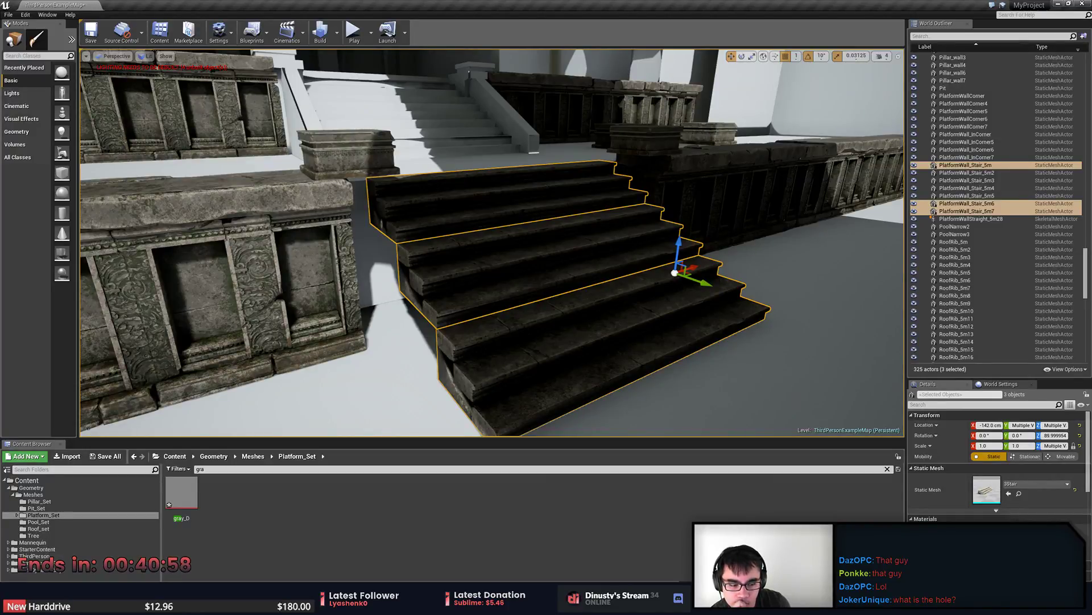
{"action": "left_click", "coordinate": [549, 603]}
{"action": "left_click", "coordinate": [550, 603]}
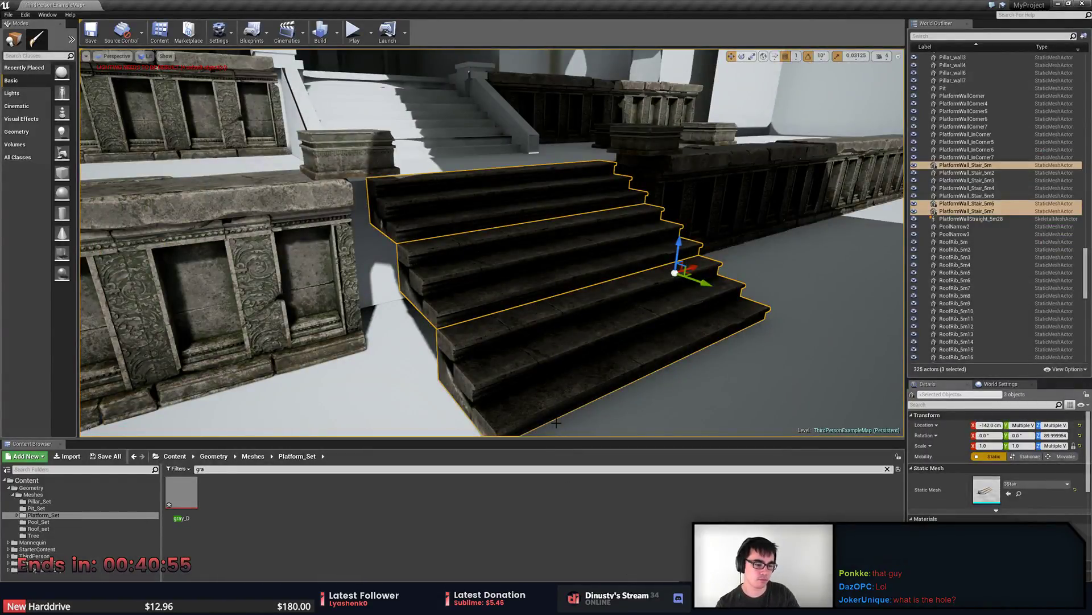
{"action": "right_click_drag", "start_coordinate": [556, 422], "coordinate": [444, 435]}
{"action": "key", "text": "Escape"}
Delete the former middle floor tile, keeping the tile beside the platform wall.
{"action": "mouse_move", "coordinate": [520, 280]}
{"action": "right_mouse_down"}
{"action": "mouse_move", "coordinate": [489, 296]}
{"action": "mouse_move", "coordinate": [519, 281]}
{"action": "right_mouse_up"}
{"action": "left_click", "coordinate": [448, 282]}
{"action": "key", "text": "Delete"}
Look over the recessed circle and altar, select the altar and return to the dark stairs.
{"action": "right_click_drag", "start_coordinate": [448, 283], "coordinate": [539, 289]}
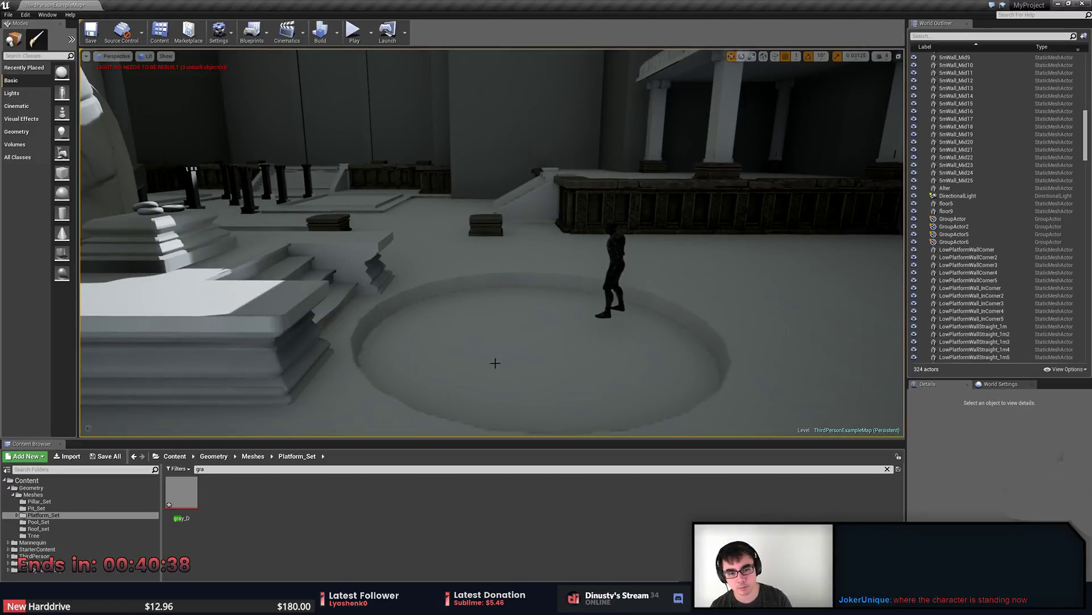
{"action": "right_click_drag", "start_coordinate": [549, 355], "coordinate": [489, 301]}
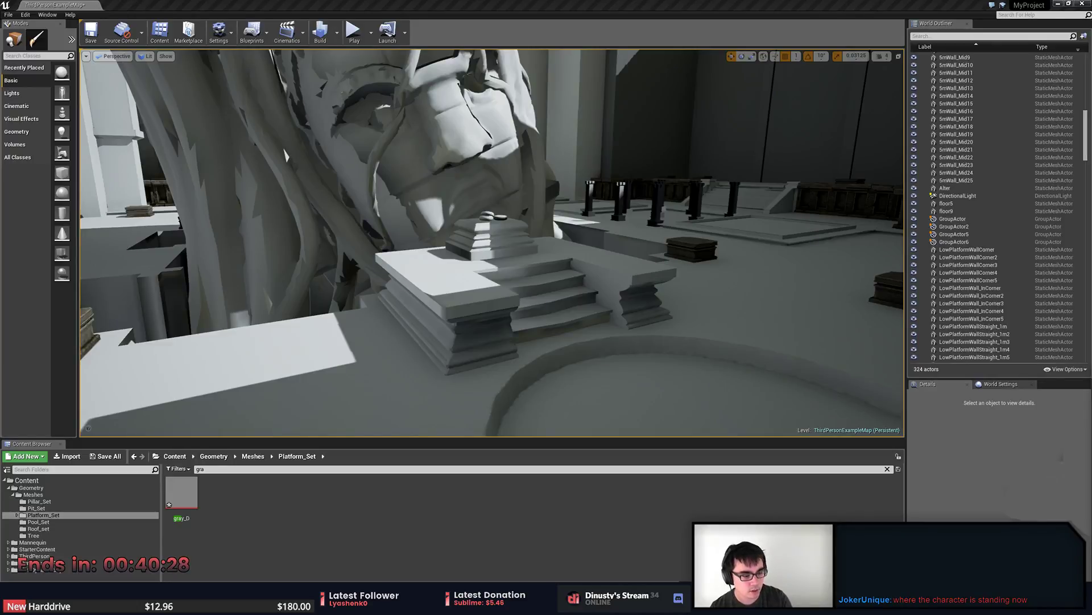
{"action": "right_click_drag", "start_coordinate": [637, 245], "coordinate": [623, 244]}
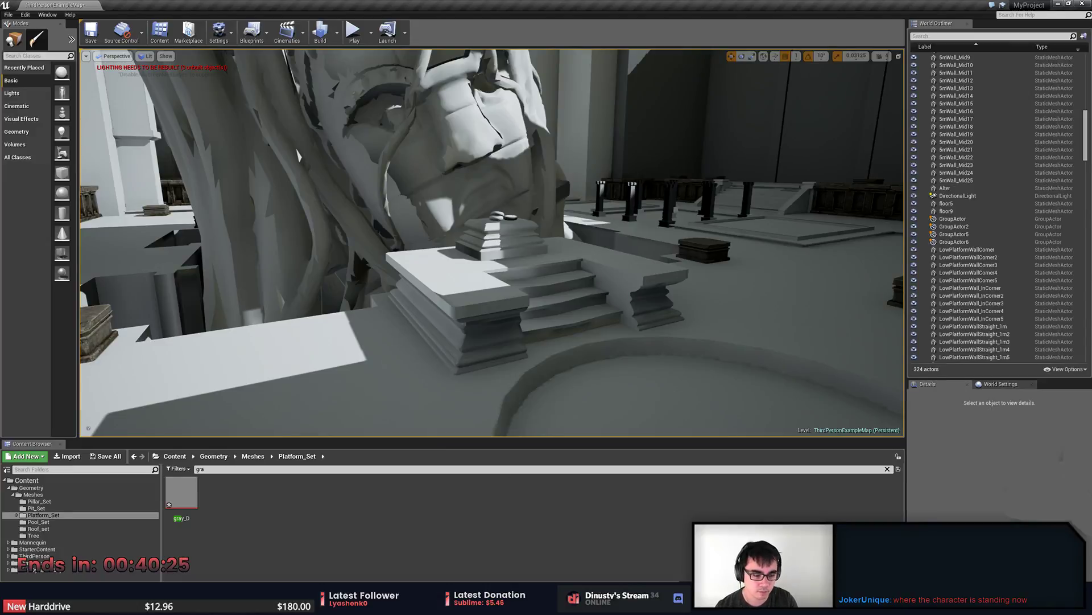
{"action": "left_click", "coordinate": [523, 322]}
{"action": "right_click_drag", "start_coordinate": [522, 323], "coordinate": [487, 307]}
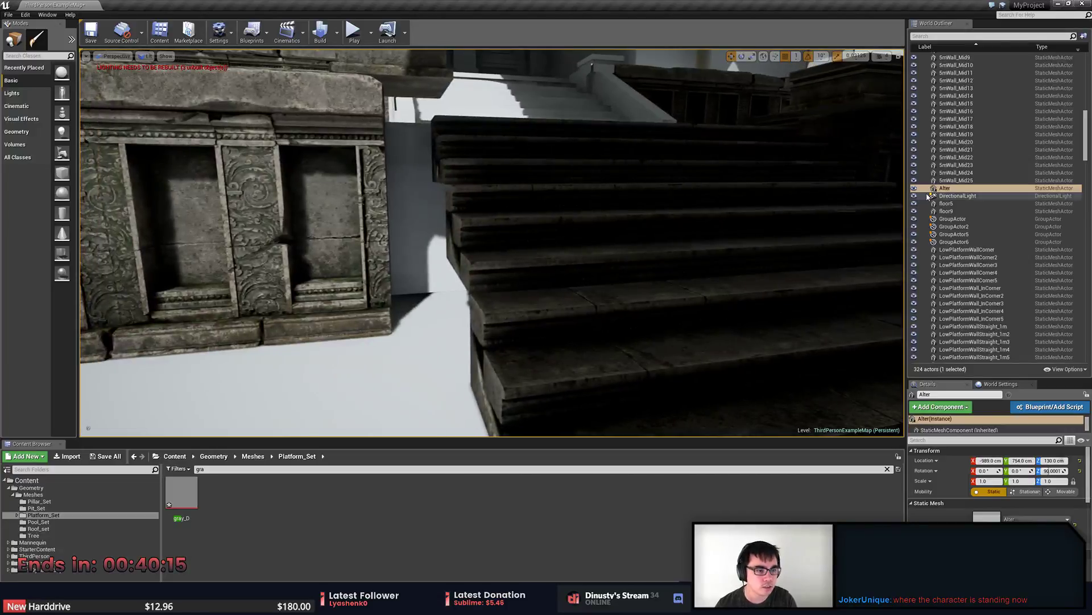
Rotate the directional light 40 degrees about the vertical axis to light the stairs and clear the selection.
{"action": "left_click", "coordinate": [958, 196]}
{"action": "left_click_drag", "start_coordinate": [1022, 471], "coordinate": [1058, 471]}
{"action": "key", "text": "ctrl+z"}
{"action": "right_click_drag", "start_coordinate": [797, 407], "coordinate": [814, 424]}
{"action": "right_click_drag", "start_coordinate": [493, 166], "coordinate": [493, 166]}
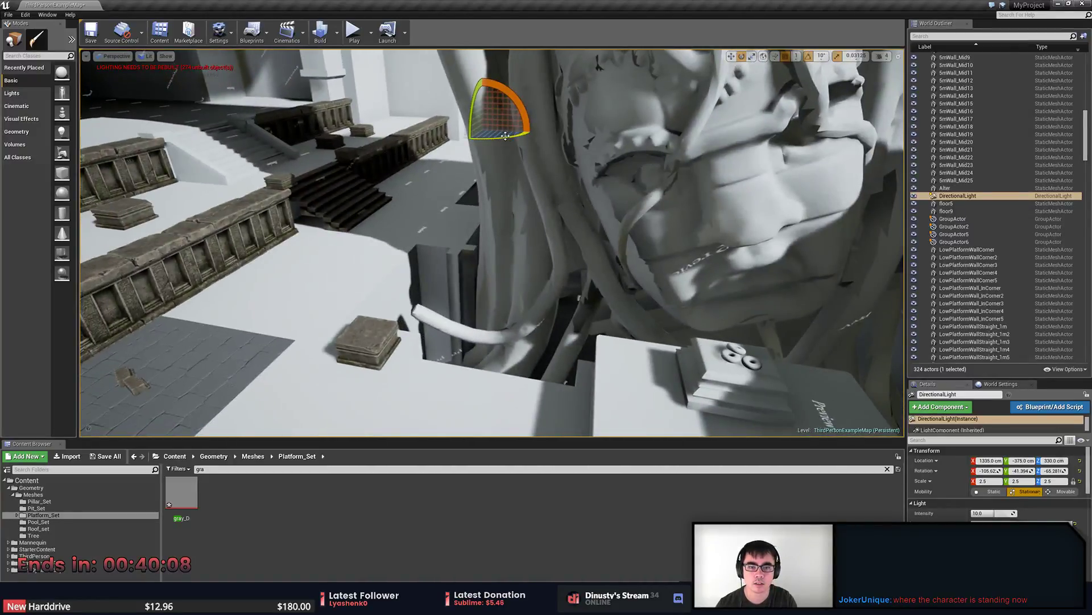
{"action": "left_click_drag", "start_coordinate": [515, 125], "coordinate": [524, 126]}
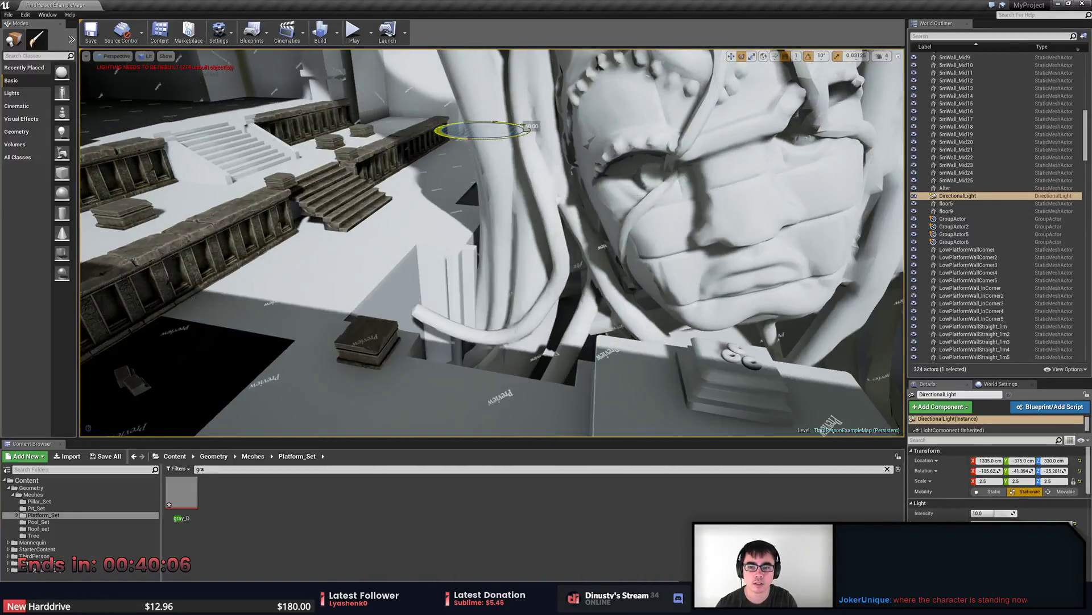
{"action": "right_click_drag", "start_coordinate": [523, 125], "coordinate": [523, 125]}
{"action": "key", "text": "Escape"}
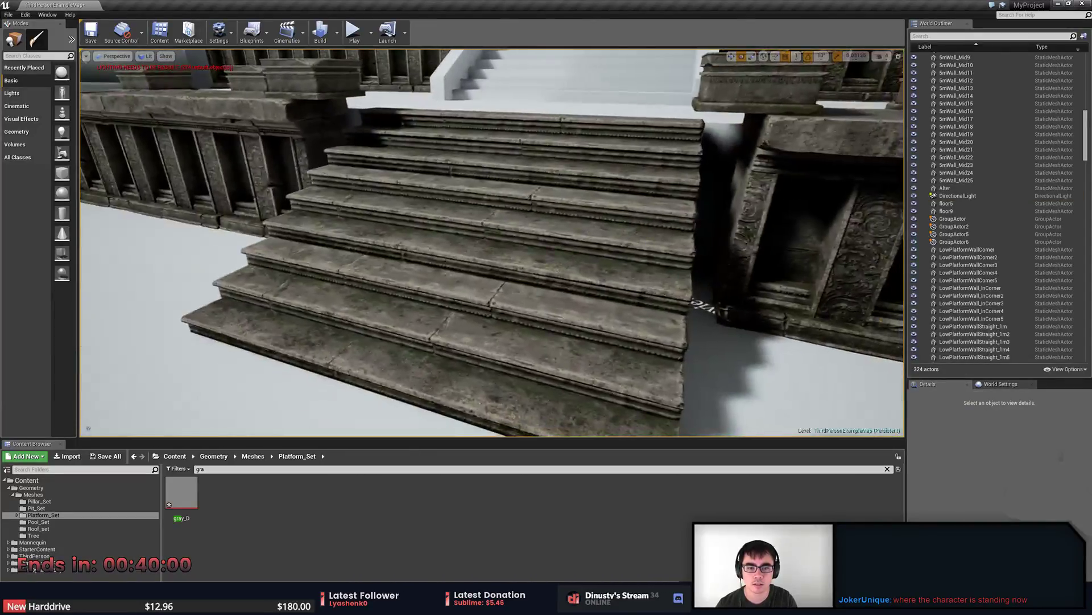
Examine the dark stairs and the gaps between their sides and the adjoining platform walls.
{"action": "right_click_drag", "start_coordinate": [608, 270], "coordinate": [624, 263]}
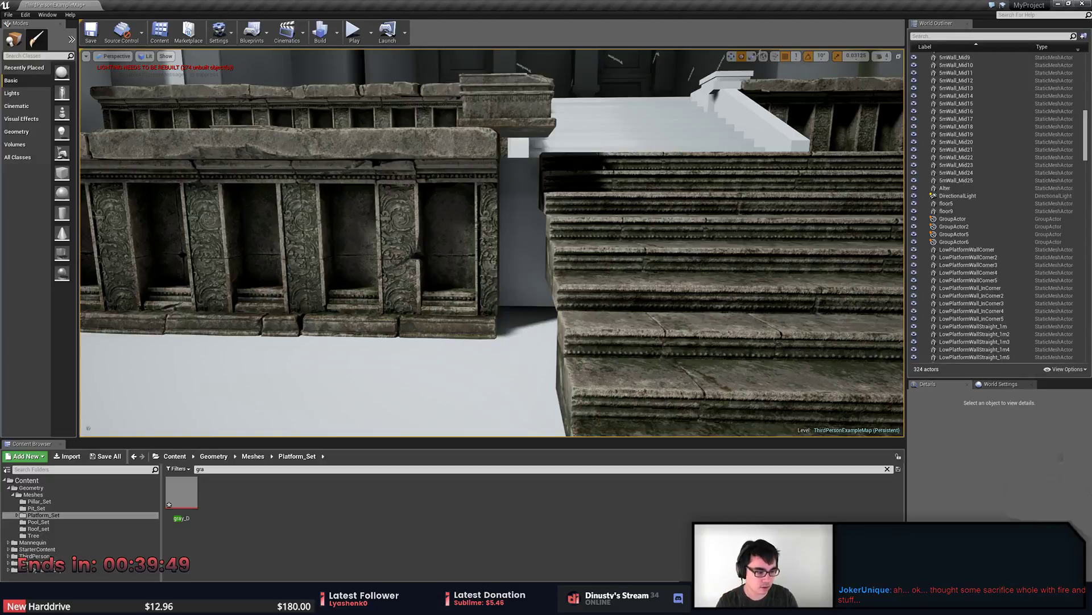
{"action": "right_click_drag", "start_coordinate": [492, 243], "coordinate": [469, 258]}
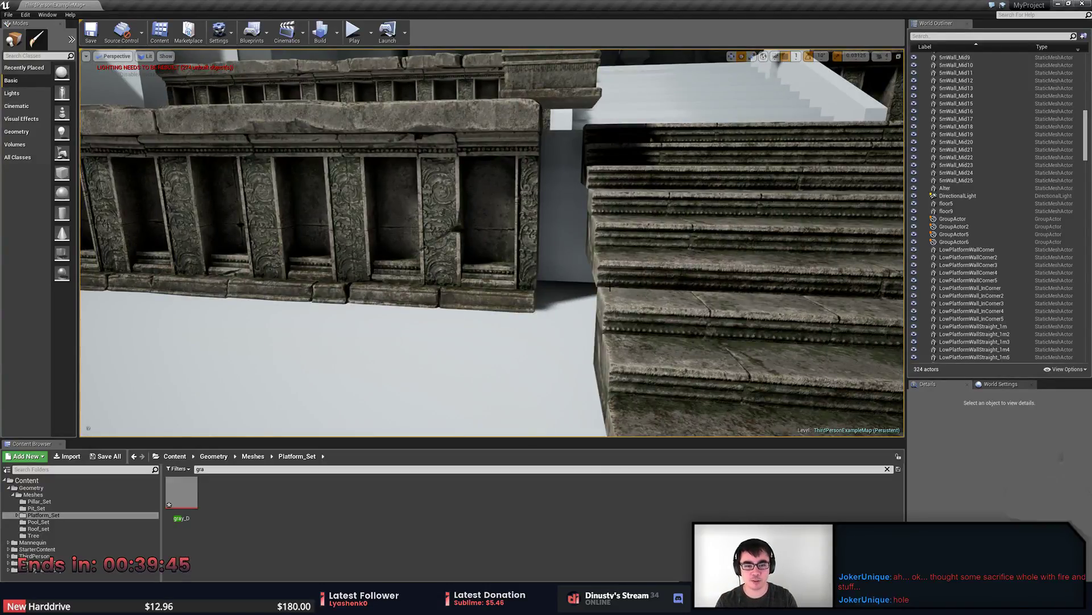
{"action": "right_click_drag", "start_coordinate": [610, 272], "coordinate": [632, 294]}
{"action": "right_click_drag", "start_coordinate": [512, 244], "coordinate": [627, 290]}
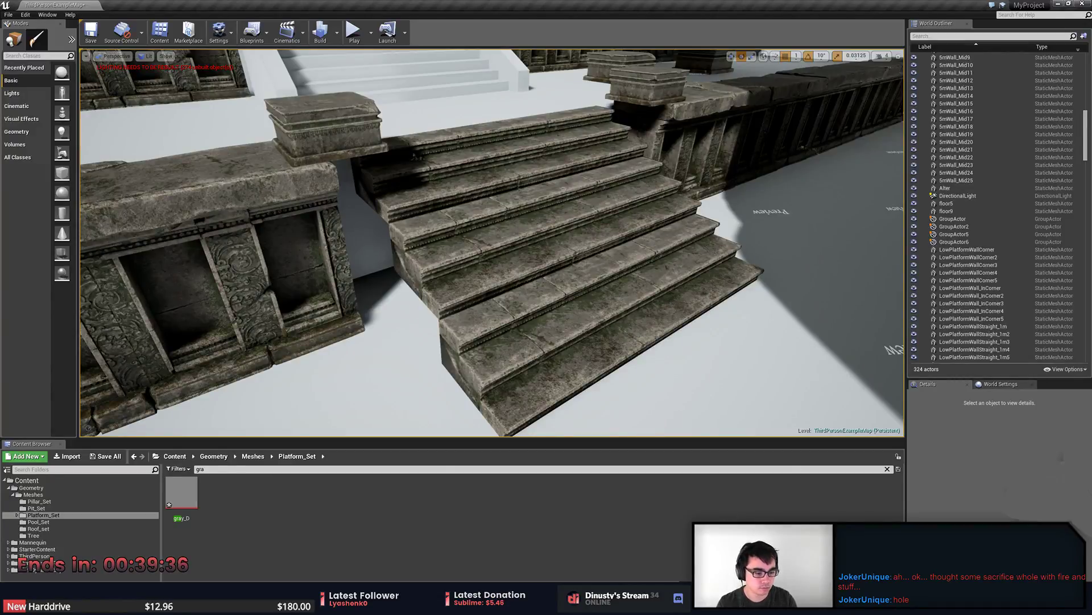
Close Substance Painter and return to the stairs in the Unreal level.
{"action": "key", "text": "alt+Tab"}
{"action": "left_click", "coordinate": [624, 397]}
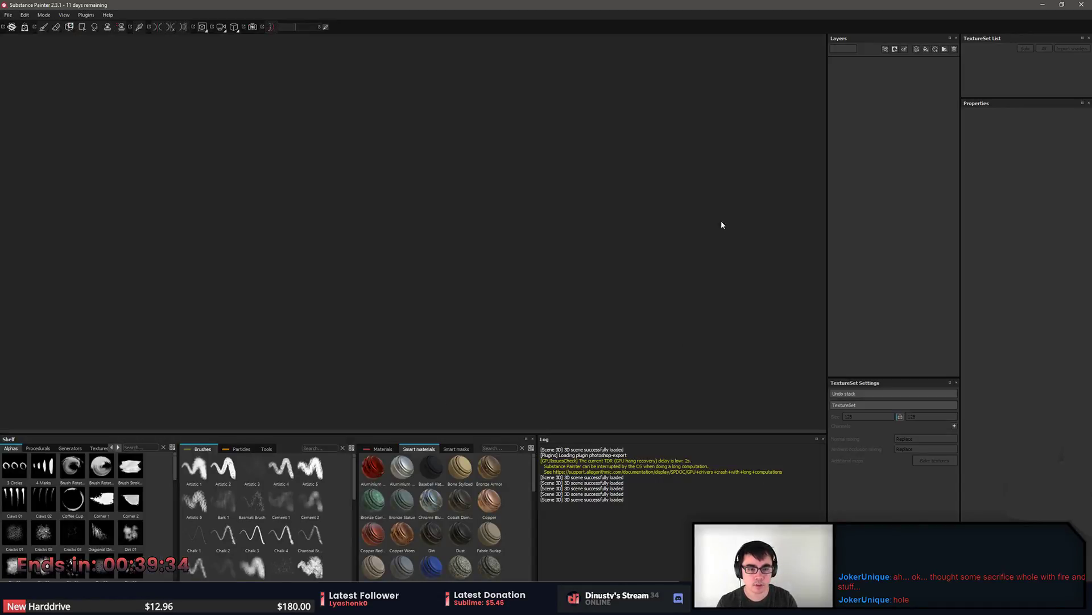
{"action": "left_click", "coordinate": [1081, 5]}
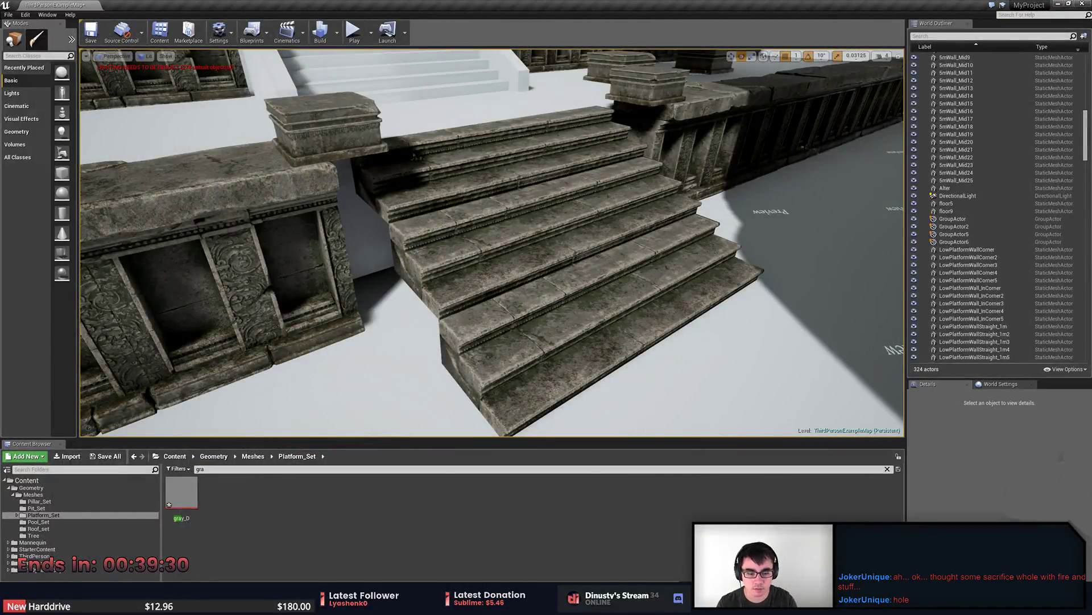
{"action": "key", "text": "alt+Tab"}
{"action": "left_click", "coordinate": [940, 72]}
{"action": "left_click", "coordinate": [1043, 5]}
{"action": "right_click_drag", "start_coordinate": [752, 226], "coordinate": [796, 227]}
{"action": "right_click_drag", "start_coordinate": [699, 292], "coordinate": [648, 314]}
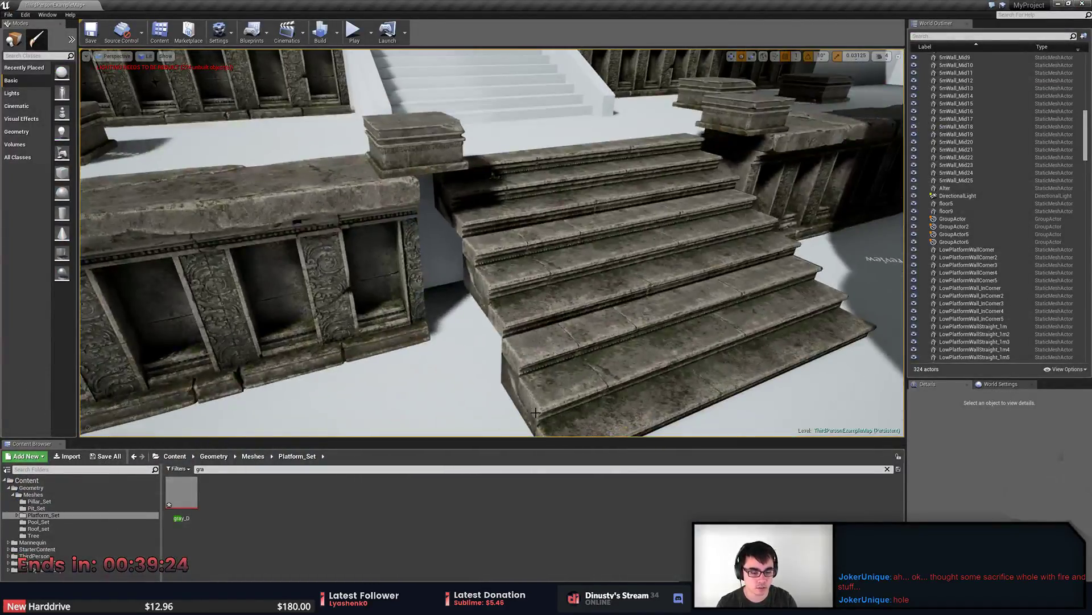
Close the gray_D.psd document and Photoshop, and return to a front view of the stairs in Unreal.
{"action": "key", "text": "alt+Tab"}
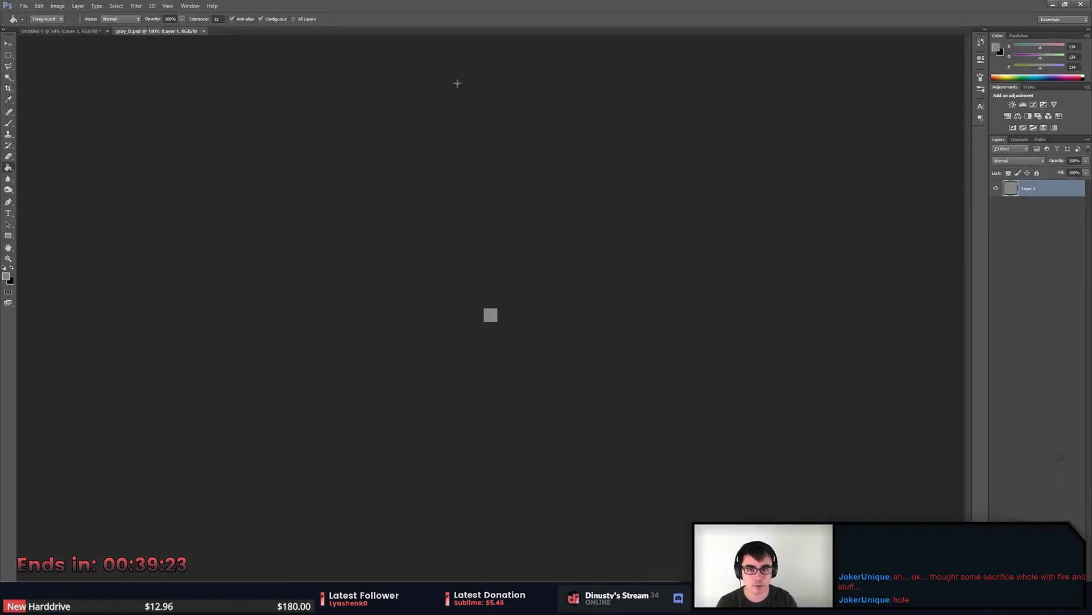
{"action": "left_click", "coordinate": [205, 31]}
{"action": "left_click", "coordinate": [1081, 4]}
{"action": "left_click", "coordinate": [550, 224]}
{"action": "right_click_drag", "start_coordinate": [781, 411], "coordinate": [756, 409]}
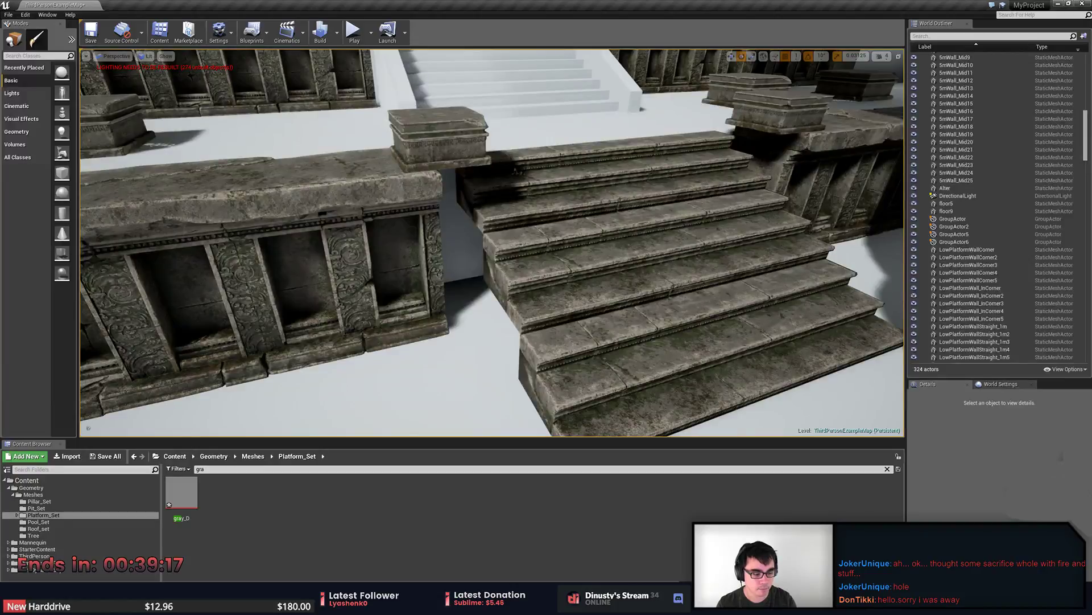
{"action": "mouse_move", "coordinate": [542, 319]}
{"action": "right_mouse_down"}
{"action": "mouse_move", "coordinate": [520, 336]}
{"action": "mouse_move", "coordinate": [549, 321]}
{"action": "mouse_move", "coordinate": [481, 312]}
{"action": "mouse_move", "coordinate": [544, 311]}
{"action": "right_mouse_up"}
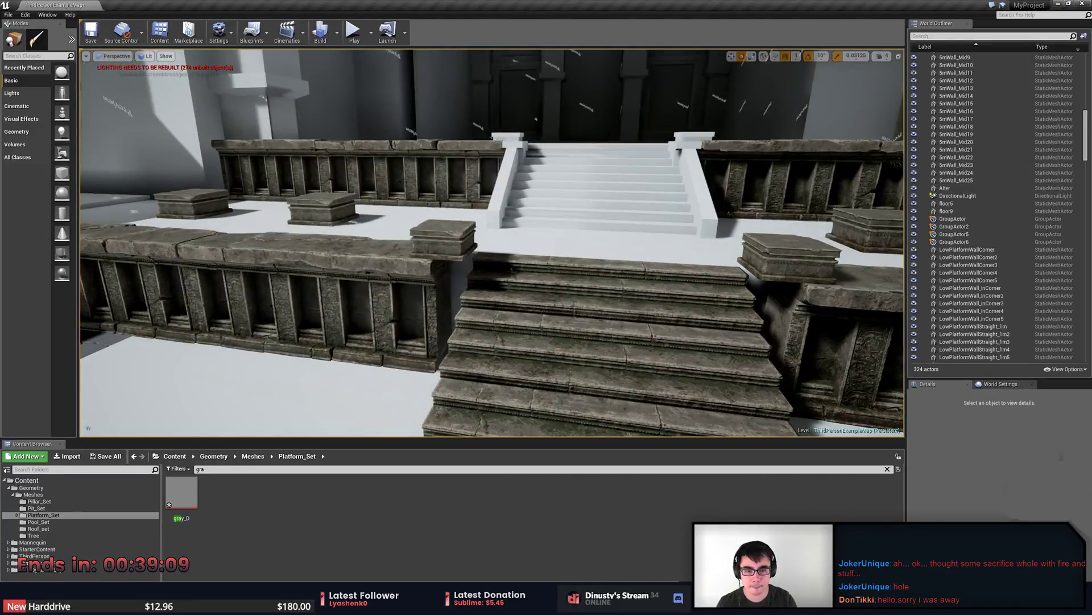
Switch to MODO and select all polygons of one side railing and end post of the stair model.
{"action": "key", "text": "alt+Tab"}
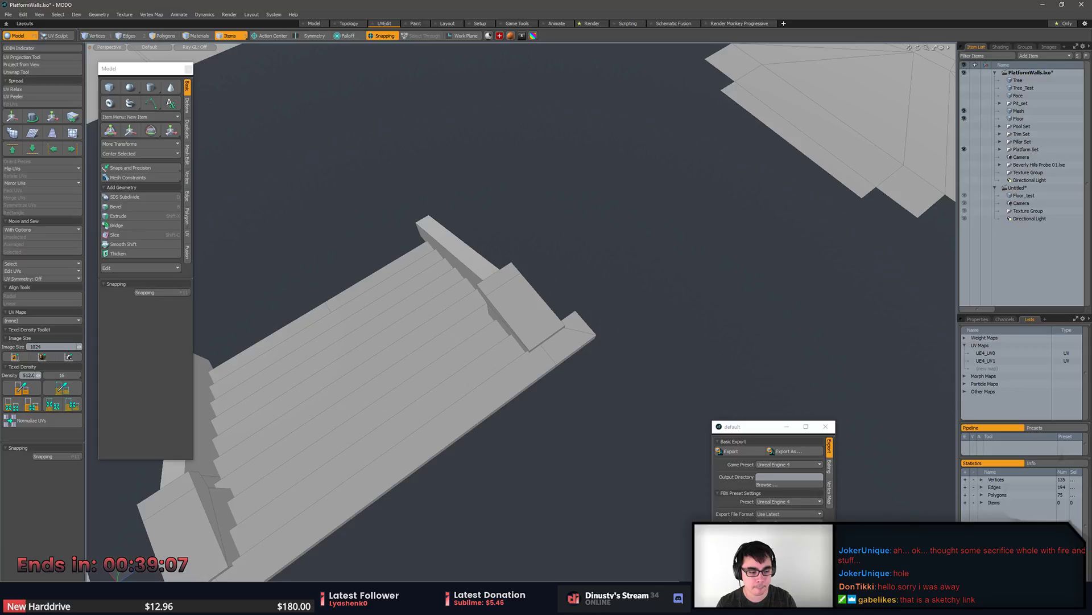
{"action": "left_click_drag", "start_coordinate": [622, 419], "coordinate": [498, 333], "text": "alt"}
{"action": "scroll", "coordinate": [588, 410], "scroll_direction": "down", "scroll_amount": 3}
{"action": "key", "text": "3"}
{"action": "left_click_drag", "start_coordinate": [596, 319], "coordinate": [626, 296], "text": "alt"}
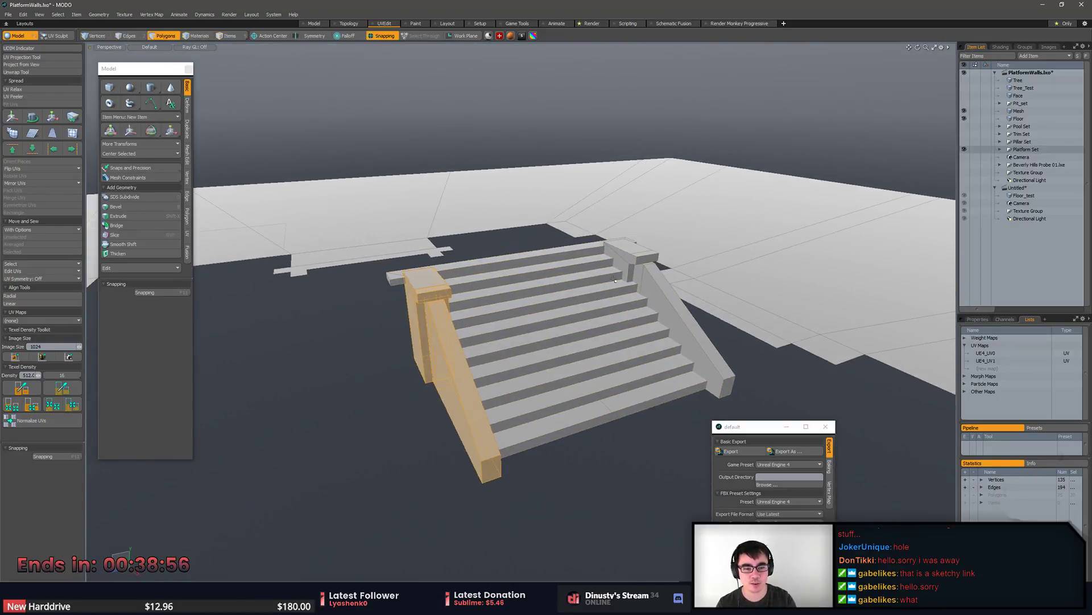
{"action": "left_click_drag", "start_coordinate": [429, 329], "coordinate": [593, 415], "text": "alt"}
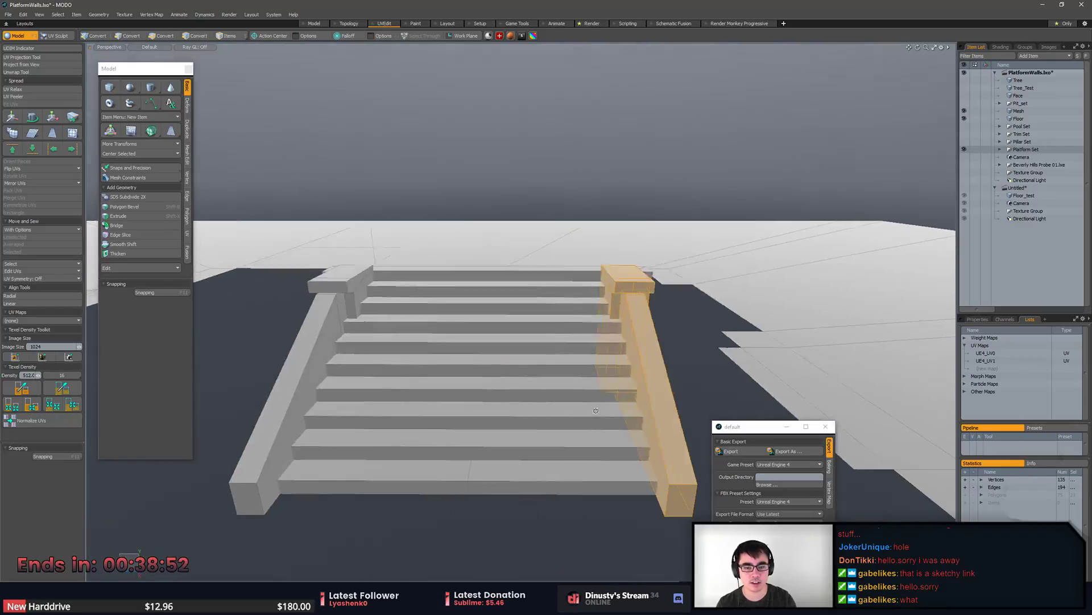
Select the grouped stair pieces in Unreal and compare their exposed sides with the railing modelled in MODO.
{"action": "key", "text": "alt+Tab"}
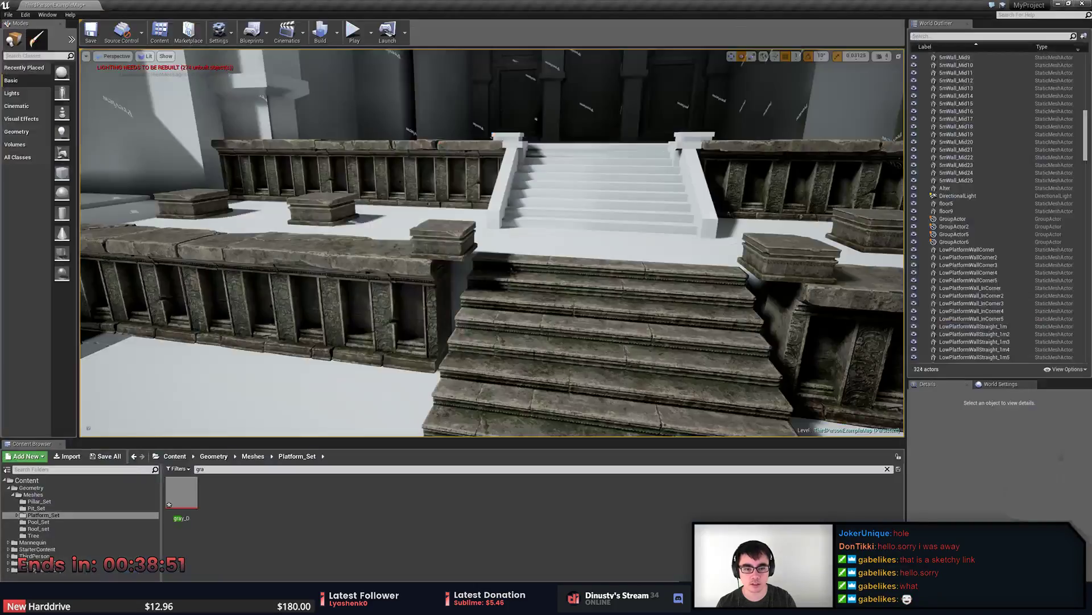
{"action": "left_click", "coordinate": [593, 411]}
{"action": "right_click_drag", "start_coordinate": [593, 411], "coordinate": [660, 398]}
{"action": "right_click_drag", "start_coordinate": [531, 263], "coordinate": [516, 264]}
{"action": "right_click_drag", "start_coordinate": [613, 350], "coordinate": [569, 300]}
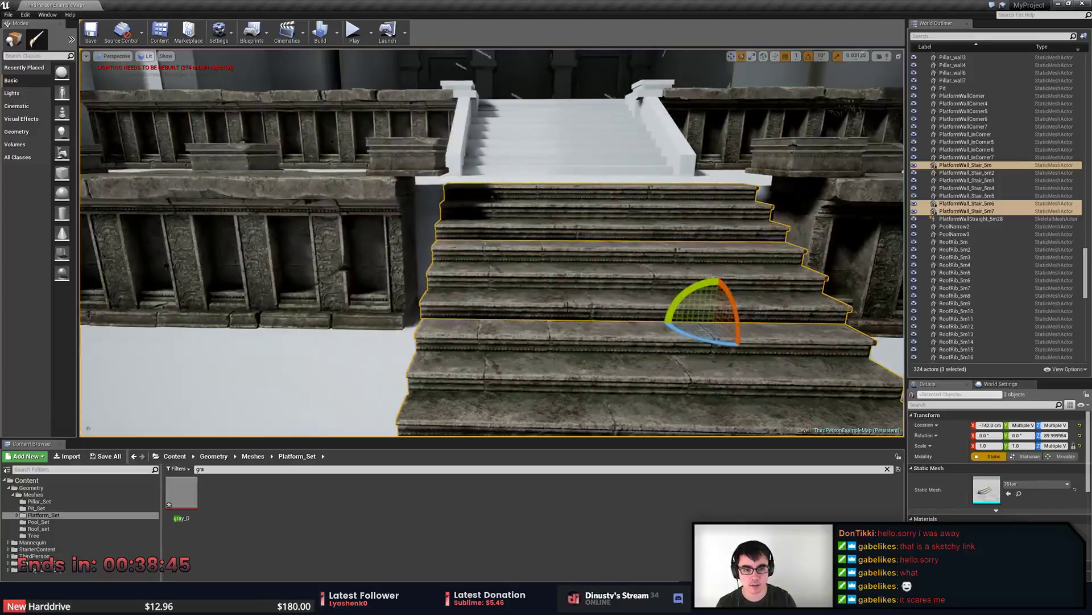
{"action": "right_click_drag", "start_coordinate": [459, 408], "coordinate": [407, 395]}
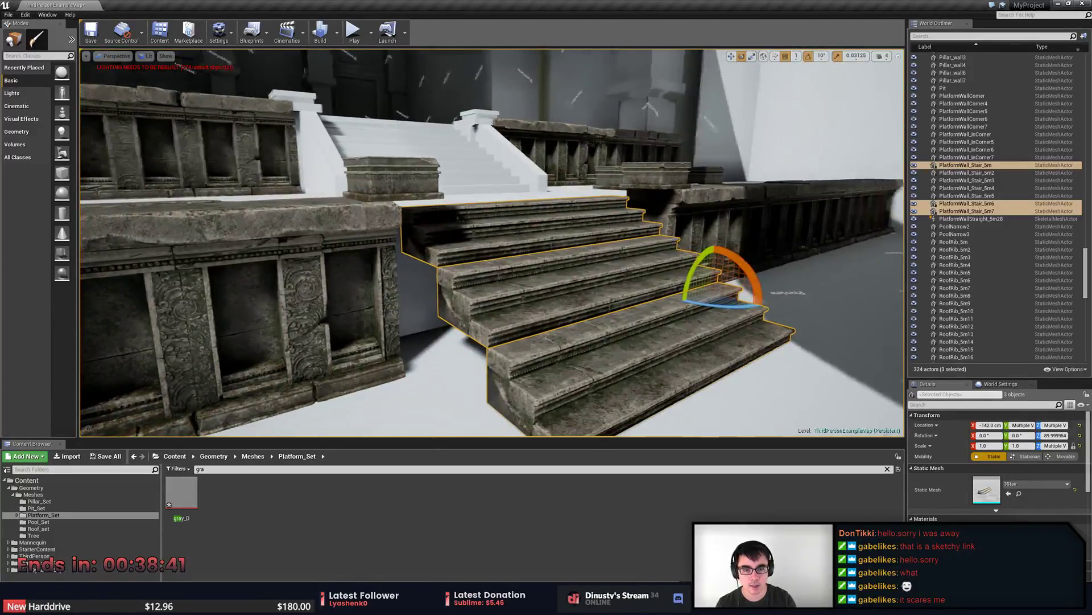
{"action": "key", "text": "alt+Tab"}
{"action": "left_click_drag", "start_coordinate": [631, 373], "coordinate": [515, 331], "text": "alt"}
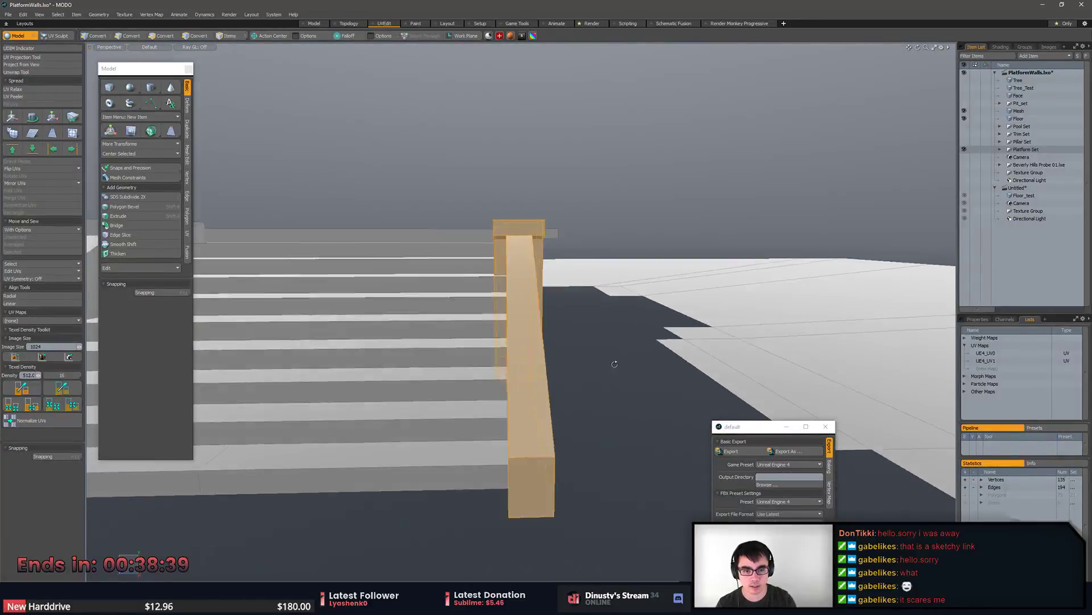
{"action": "key", "text": "alt+Tab"}
{"action": "right_click_drag", "start_coordinate": [515, 331], "coordinate": [563, 348]}
Copy the selected railing and end post from the stair model into a new MODO scene and enable snapping.
{"action": "key", "text": "alt+Tab"}
{"action": "left_click_drag", "start_coordinate": [560, 349], "coordinate": [777, 329], "text": "alt"}
{"action": "key", "text": "ctrl+n"}
{"action": "key", "text": "ctrl+v"}
{"action": "scroll", "coordinate": [617, 333], "scroll_direction": "down", "scroll_amount": 5}
{"action": "key", "text": "w"}
{"action": "left_click_drag", "start_coordinate": [603, 373], "coordinate": [512, 512], "text": "alt"}
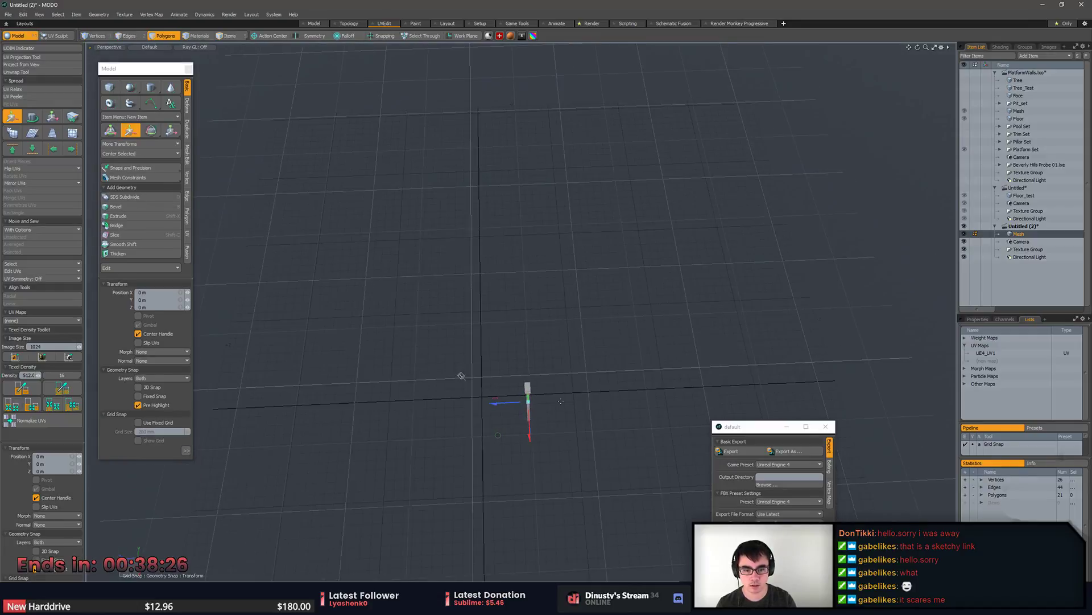
{"action": "key", "text": "F11"}
{"action": "key", "text": "a"}
{"action": "left_click_drag", "start_coordinate": [502, 407], "coordinate": [553, 345], "text": "alt"}
{"action": "key", "text": "space"}
{"action": "key", "text": "space"}
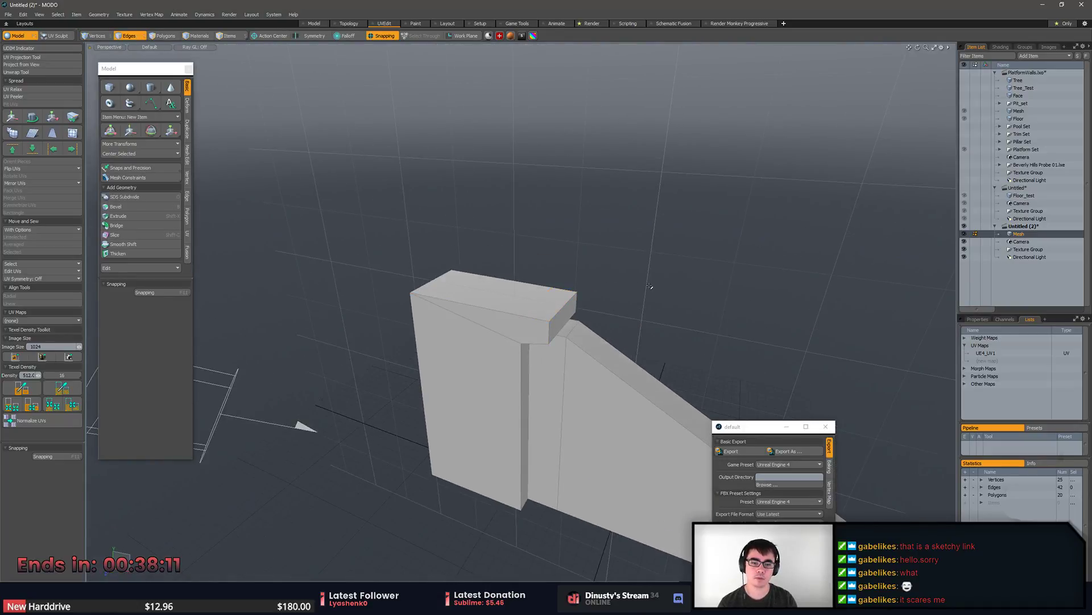
{"action": "key", "text": "w"}
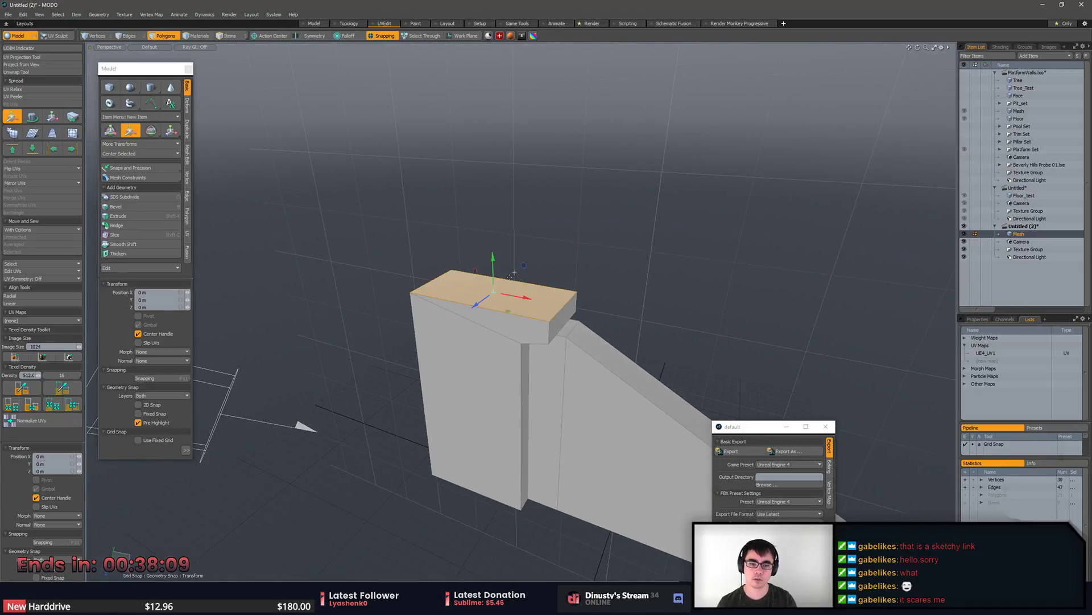
{"action": "left_click_drag", "start_coordinate": [494, 267], "coordinate": [495, 177]}
{"action": "key", "text": "ctrl+z"}
{"action": "key", "text": "ctrl+z"}
{"action": "key", "text": "ctrl+z"}
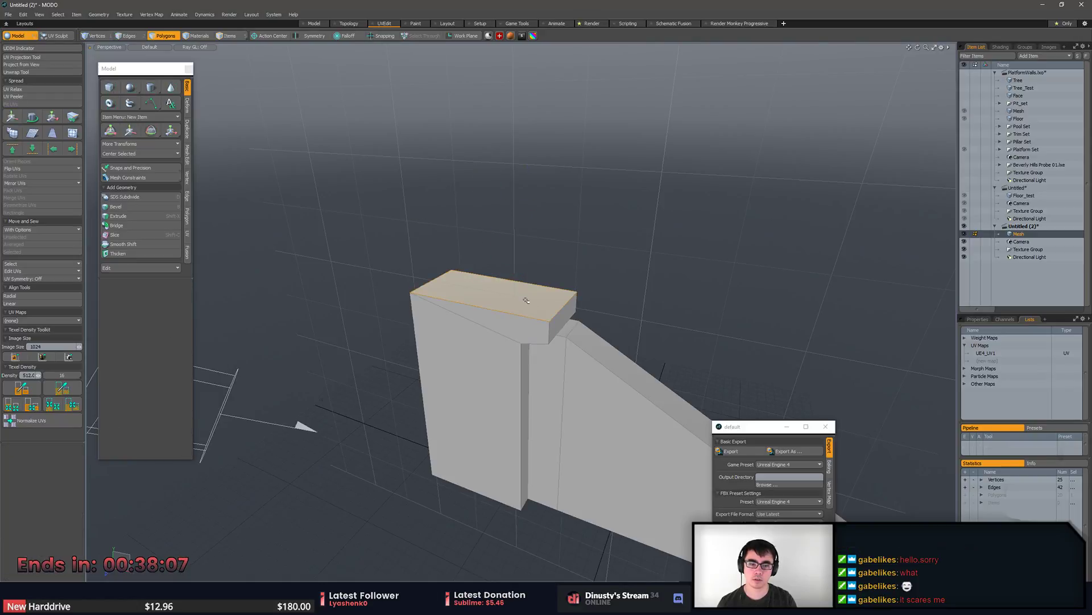
Separate the post's cap slab into its own mesh, raise it above the post and select its open bottom border.
{"action": "key", "text": "n"}
{"action": "key", "text": "ctrl+v"}
{"action": "key", "text": "w"}
{"action": "left_click_drag", "start_coordinate": [495, 280], "coordinate": [494, 224]}
{"action": "left_click_drag", "start_coordinate": [494, 224], "coordinate": [529, 219], "text": "alt"}
{"action": "key", "text": "space"}
{"action": "left_click", "coordinate": [544, 229]}
{"action": "key", "text": "b"}
{"action": "key", "text": "w"}
{"action": "key", "text": "2"}
{"action": "double_click", "coordinate": [529, 220]}
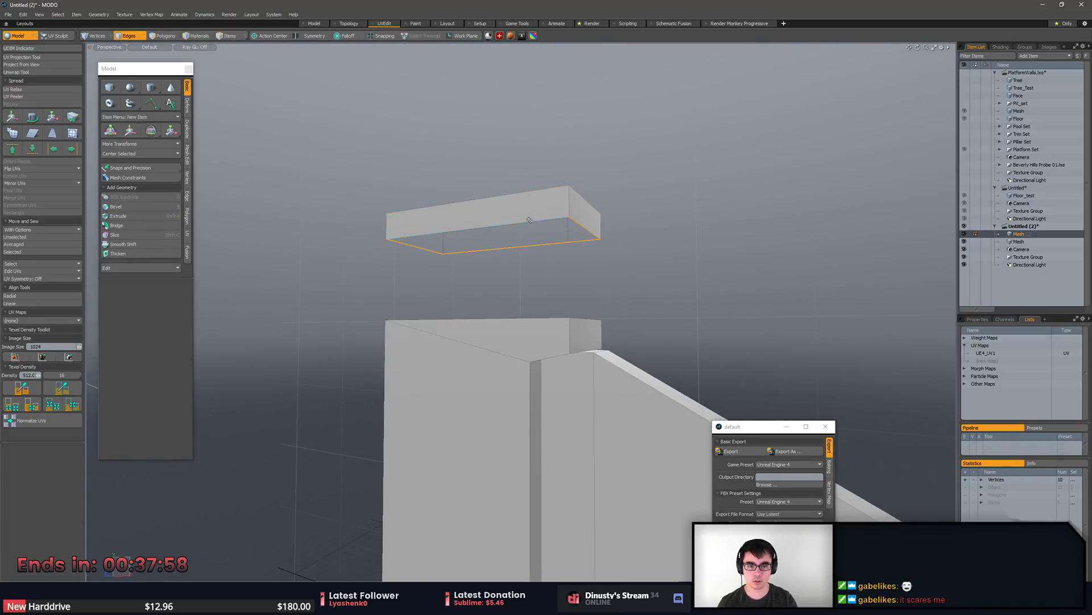
Close the slab's underside with a polygon and lower the whole slab about 675 mm back onto the post.
{"action": "key", "text": "p"}
{"action": "left_click", "coordinate": [585, 170]}
{"action": "key", "text": "3"}
{"action": "double_click", "coordinate": [542, 204]}
{"action": "key", "text": "w"}
{"action": "left_click_drag", "start_coordinate": [493, 202], "coordinate": [493, 311]}
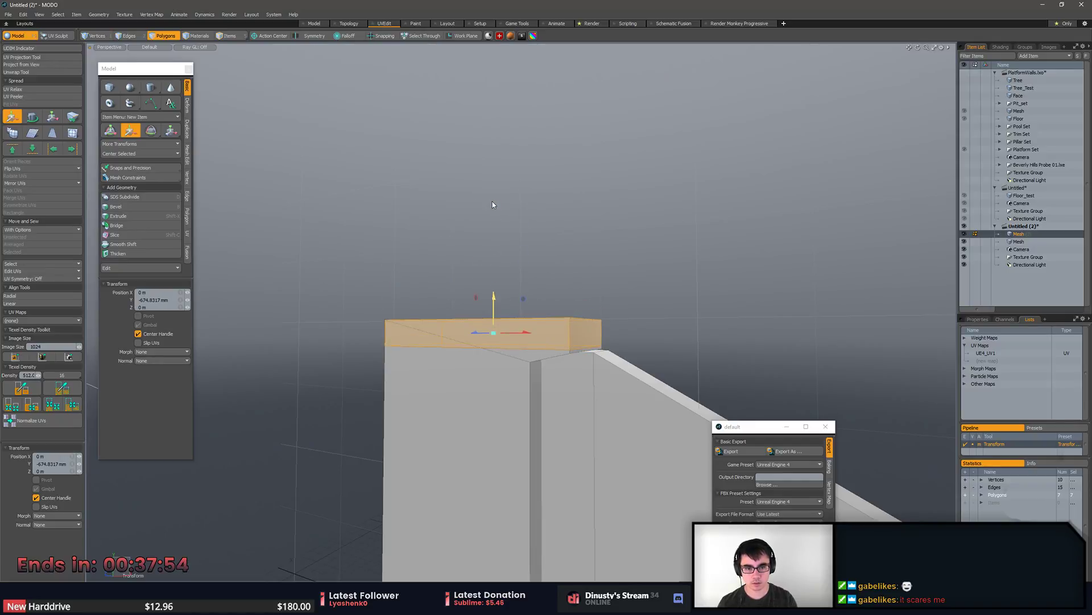
Lower the slab's bottom vertices about 20 mm towards the top of the railing slope.
{"action": "key", "text": "q"}
{"action": "key", "text": "1"}
{"action": "right_click_drag", "start_coordinate": [709, 324], "coordinate": [710, 325]}
{"action": "mouse_move", "coordinate": [710, 325]}
{"action": "left_mouse_down", "text": "alt"}
{"action": "mouse_move", "coordinate": [371, 323]}
{"action": "mouse_move", "coordinate": [445, 316]}
{"action": "left_mouse_up", "text": "alt"}
{"action": "key", "text": "w"}
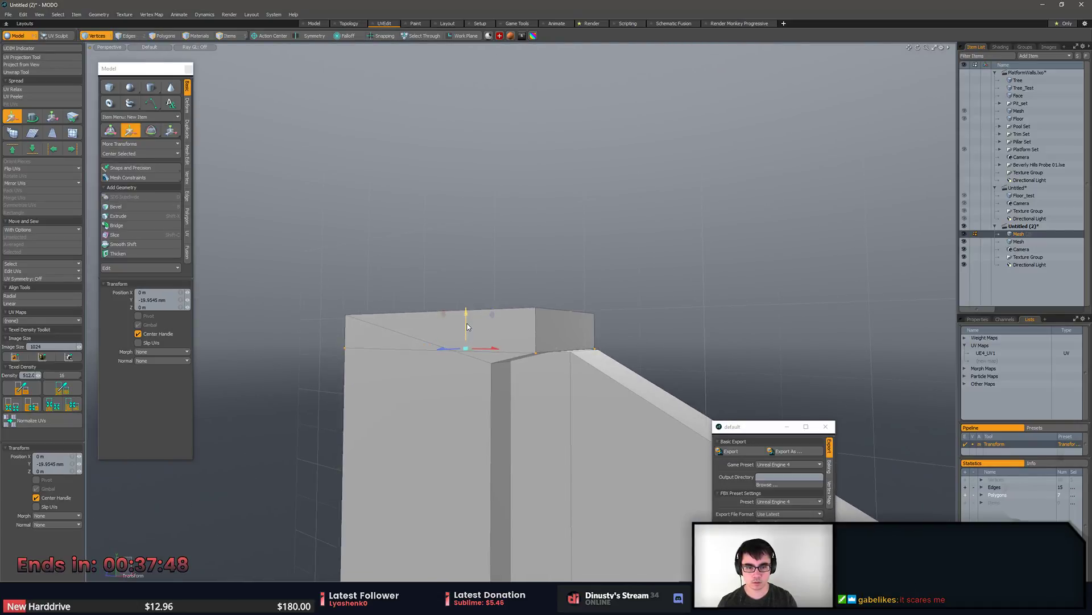
{"action": "left_click_drag", "start_coordinate": [467, 326], "coordinate": [513, 351], "text": "alt"}
Adjust the height of the cap slab's top face.
{"action": "key", "text": "3"}
{"action": "left_click", "coordinate": [499, 347]}
{"action": "key", "text": "w"}
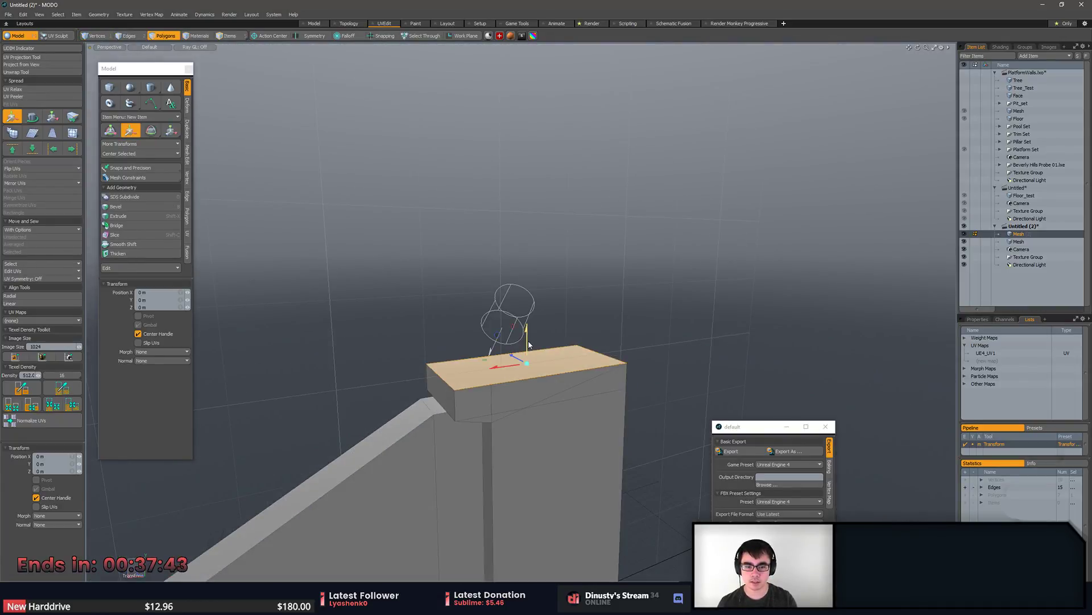
{"action": "key", "text": "q"}
{"action": "left_click", "coordinate": [424, 310]}
{"action": "left_click_drag", "start_coordinate": [424, 310], "coordinate": [427, 348], "text": "alt"}
Try a loop slice on the slab's side and hide the railing mesh to isolate the slab.
{"action": "double_click", "coordinate": [519, 319]}
{"action": "key", "text": "2"}
{"action": "key", "text": "alt+c"}
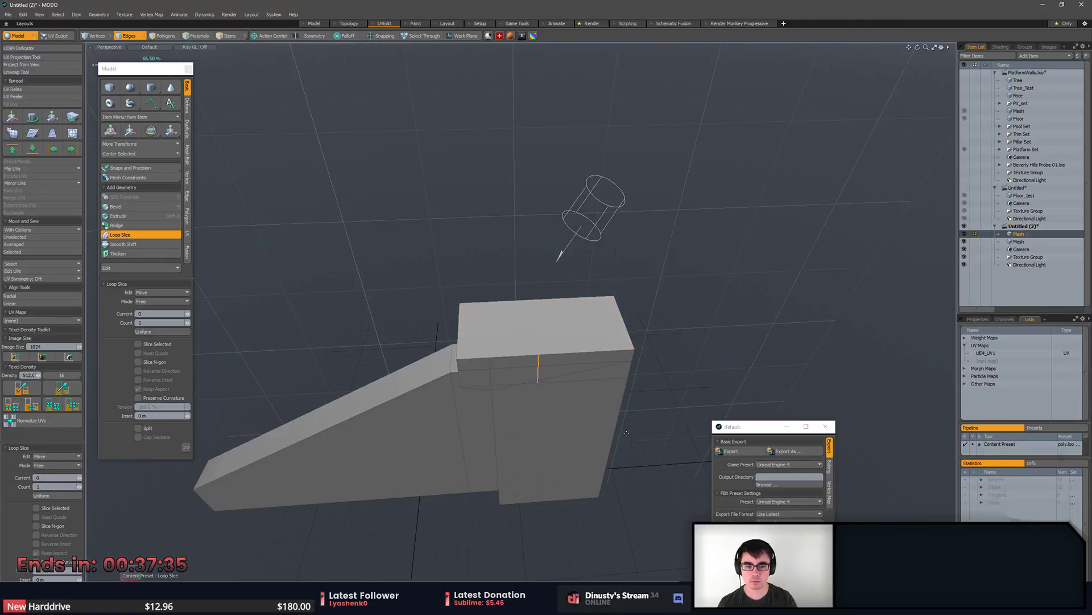
{"action": "key", "text": "space"}
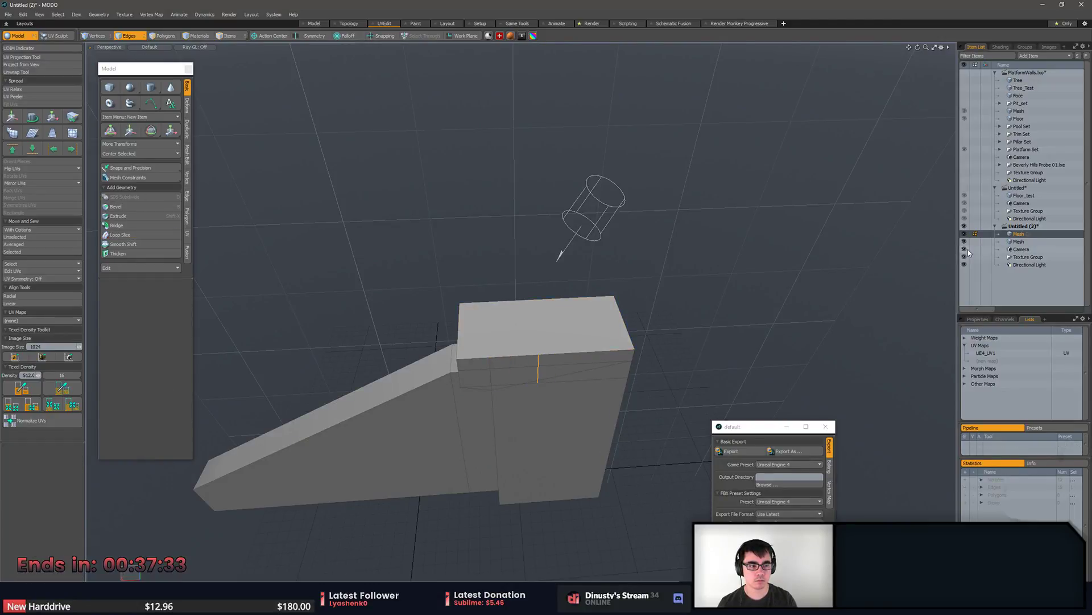
{"action": "left_click", "coordinate": [965, 241]}
{"action": "left_click", "coordinate": [729, 312]}
{"action": "left_click_drag", "start_coordinate": [729, 312], "coordinate": [740, 276], "text": "alt"}
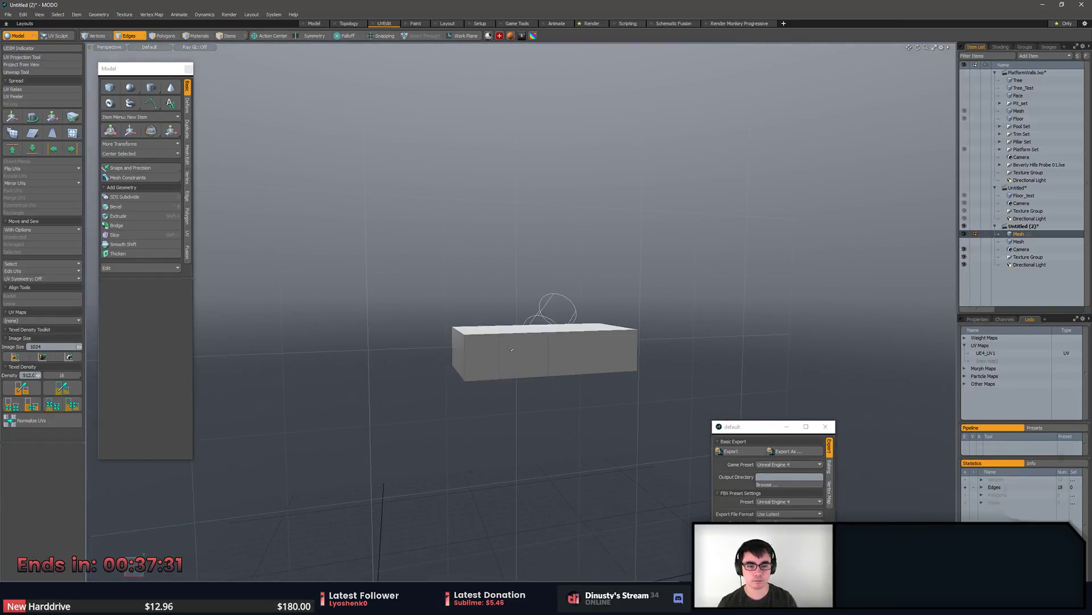
Cut a single loop slice across the slab about a third of the way along its length.
{"action": "left_click_drag", "start_coordinate": [773, 342], "coordinate": [885, 371], "text": "alt"}
{"action": "left_click", "coordinate": [524, 345]}
{"action": "key", "text": "alt+c"}
{"action": "left_click_drag", "start_coordinate": [524, 360], "coordinate": [550, 361]}
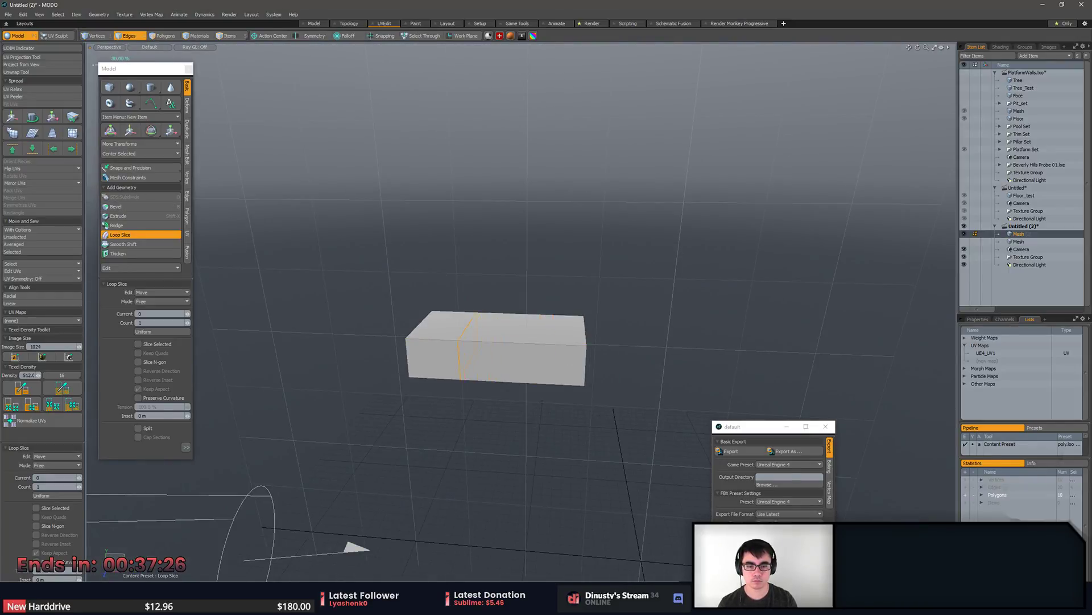
{"action": "key", "text": "space"}
{"action": "scroll", "coordinate": [654, 397], "scroll_direction": "down", "scroll_amount": 4}
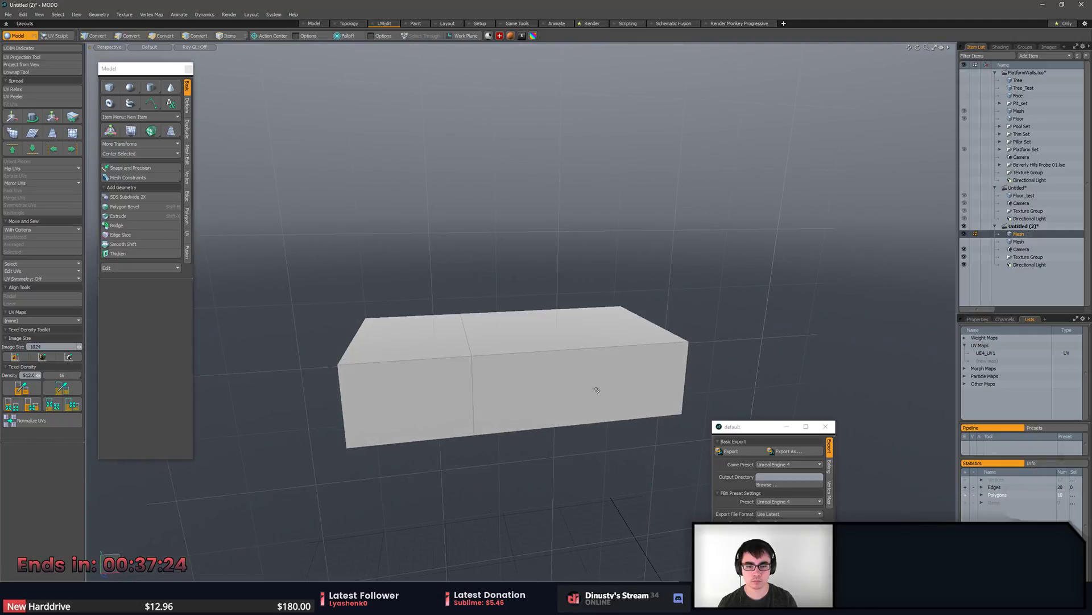
Split the slab at the slice and cut out the polygons of the shorter end piece.
{"action": "key", "text": "w"}
{"action": "double_click", "coordinate": [420, 349]}
{"action": "key", "text": "w"}
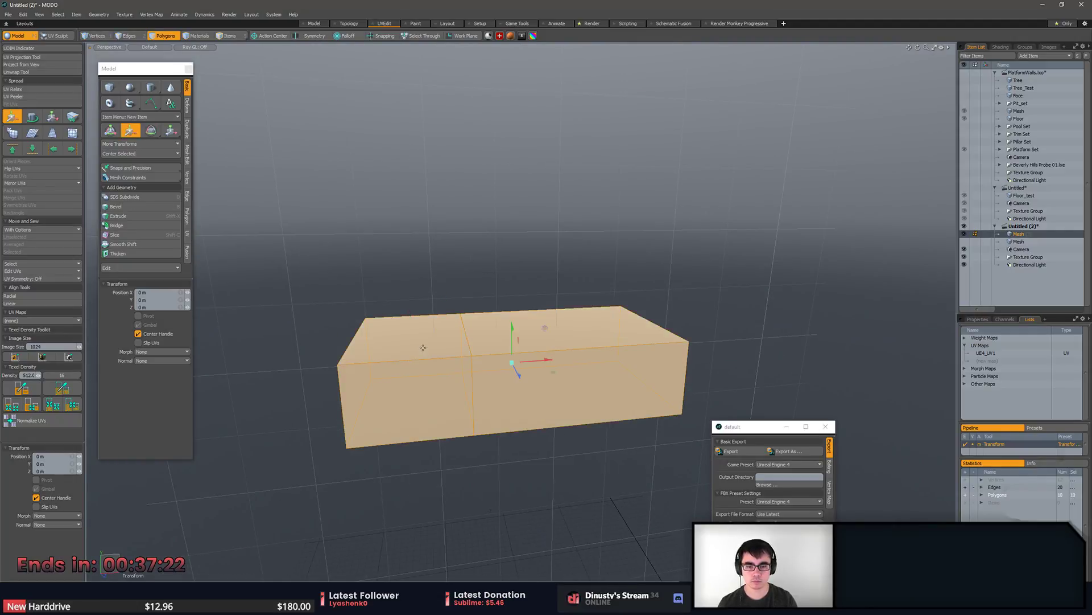
{"action": "key", "text": "space"}
{"action": "key", "text": "space"}
{"action": "key", "text": "2"}
{"action": "middle_click_drag", "start_coordinate": [433, 353], "coordinate": [453, 273]}
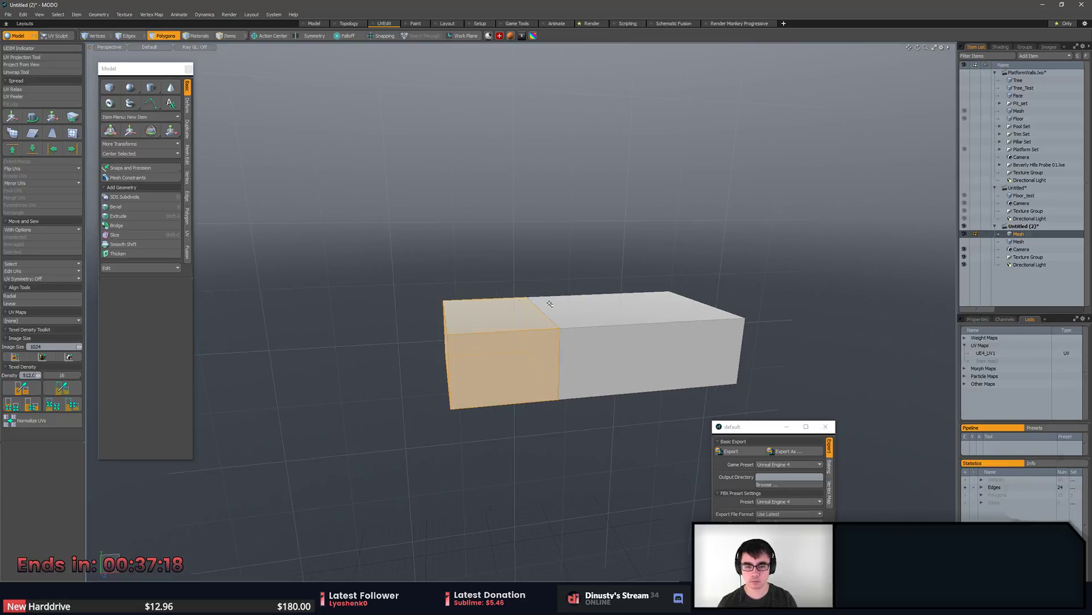
{"action": "key", "text": "Delete"}
Close the open end of the remaining slab piece with a new polygon.
{"action": "middle_click_drag", "start_coordinate": [546, 306], "coordinate": [542, 315]}
{"action": "key", "text": "2"}
{"action": "left_click", "coordinate": [429, 263]}
{"action": "middle_click_drag", "start_coordinate": [429, 262], "coordinate": [523, 316]}
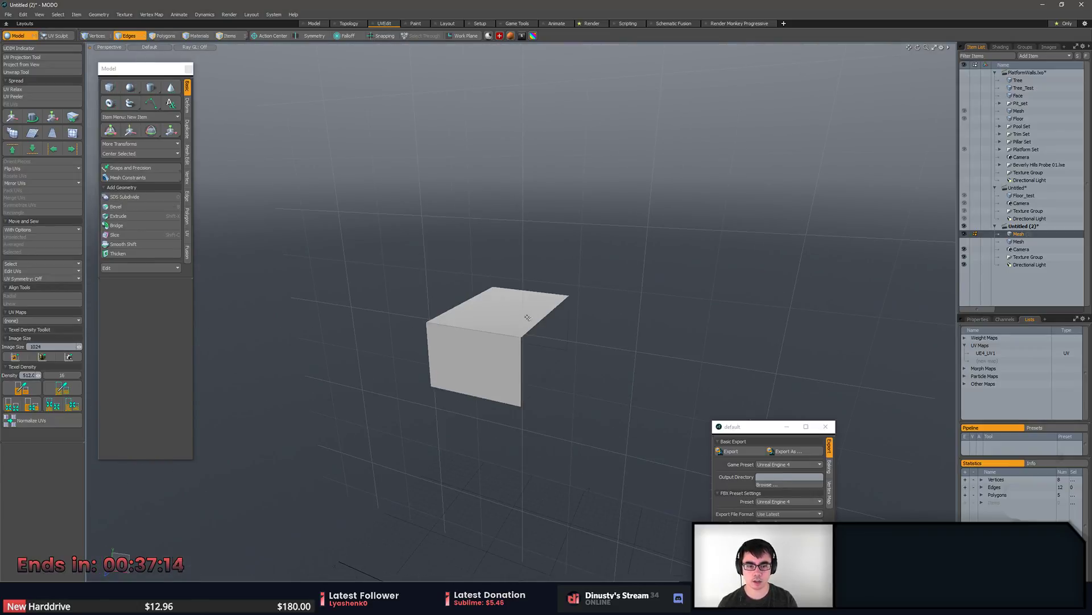
{"action": "key", "text": "p"}
Paste the cut-out piece back in line with the remaining block so the slab consists of two closed blocks.
{"action": "key", "text": "ctrl+v"}
{"action": "key", "text": "ctrl+z"}
{"action": "key", "text": "n"}
{"action": "key", "text": "ctrl+v"}
{"action": "left_click_drag", "start_coordinate": [706, 323], "coordinate": [621, 348], "text": "alt+shift"}
{"action": "key", "text": "3"}
{"action": "double_click", "coordinate": [582, 356]}
{"action": "key", "text": "1"}
{"action": "left_click_drag", "start_coordinate": [507, 387], "coordinate": [432, 235], "text": "alt"}
{"action": "key", "text": "w"}
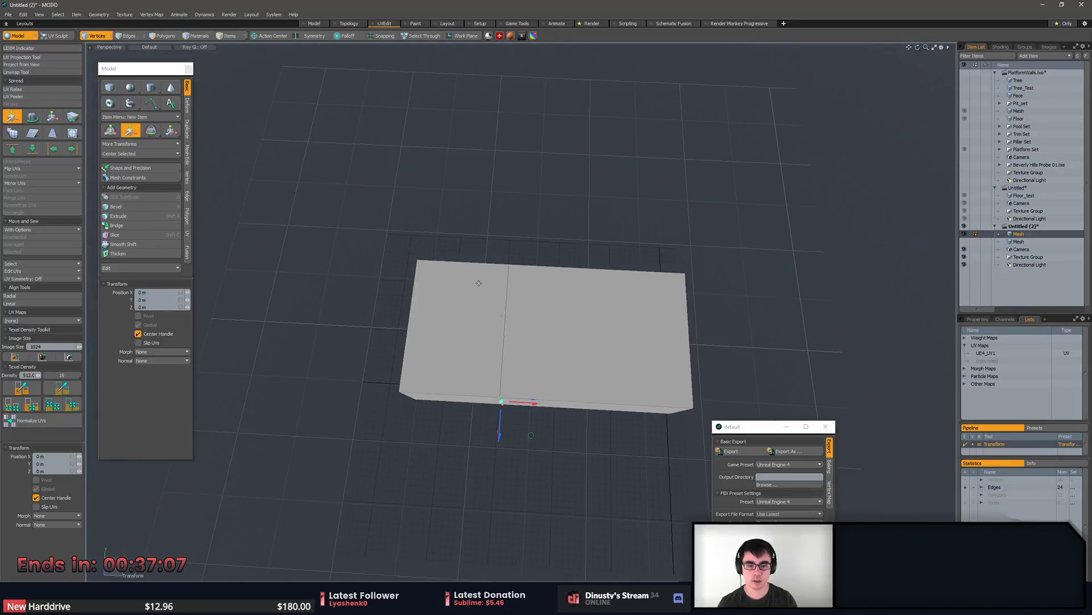
{"action": "key", "text": "space"}
Show the railing mesh again and select both slab blocks on top of the post.
{"action": "left_click_drag", "start_coordinate": [529, 435], "coordinate": [637, 319], "text": "alt"}
{"action": "left_click", "coordinate": [966, 242]}
{"action": "left_click_drag", "start_coordinate": [700, 347], "coordinate": [649, 223], "text": "alt"}
{"action": "key", "text": "3"}
{"action": "double_click", "coordinate": [568, 266]}
{"action": "left_click", "coordinate": [651, 222]}
{"action": "double_click", "coordinate": [545, 244]}
{"action": "left_click", "coordinate": [408, 275]}
{"action": "double_click", "coordinate": [461, 269], "text": "shift"}
{"action": "mouse_move", "coordinate": [461, 270]}
{"action": "left_mouse_down", "text": "alt"}
{"action": "mouse_move", "coordinate": [493, 261]}
{"action": "mouse_move", "coordinate": [404, 268]}
{"action": "left_mouse_up", "text": "alt"}
Lower the bottom vertices of the two slab blocks about 4 mm to meet the railing slope.
{"action": "key", "text": "alt+1"}
{"action": "mouse_move", "coordinate": [349, 232]}
{"action": "middle_mouse_down", "text": "ctrl"}
{"action": "mouse_move", "coordinate": [711, 221]}
{"action": "mouse_move", "coordinate": [569, 253]}
{"action": "middle_mouse_up", "text": "ctrl"}
{"action": "key", "text": "w"}
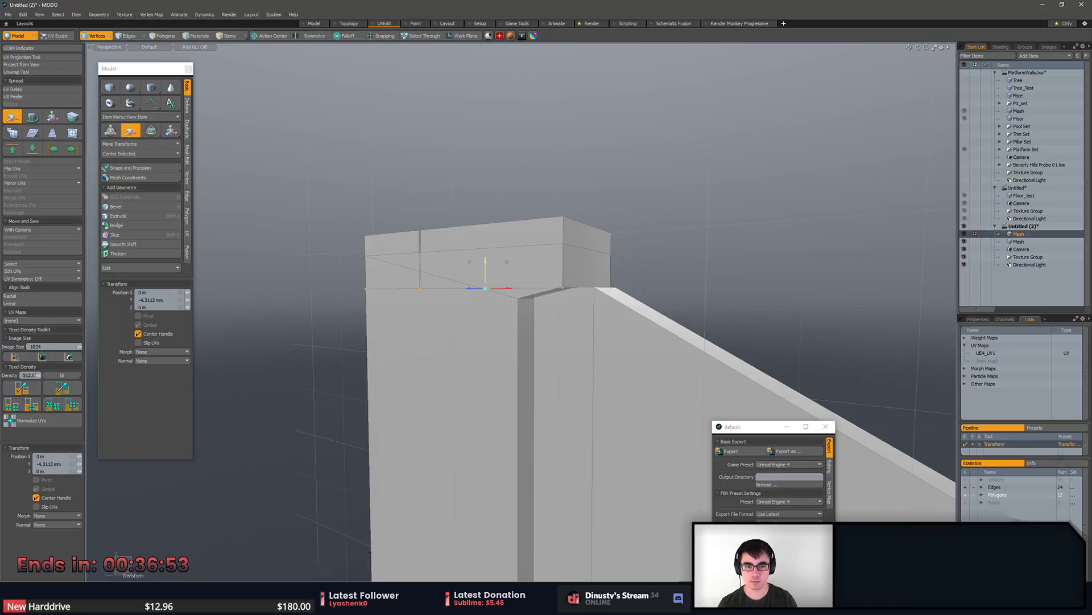
{"action": "left_click_drag", "start_coordinate": [706, 299], "coordinate": [228, 273], "text": "alt"}
{"action": "mouse_move", "coordinate": [472, 263]}
{"action": "left_mouse_down", "text": "ctrl+alt"}
{"action": "mouse_move", "coordinate": [442, 262]}
{"action": "mouse_move", "coordinate": [569, 227]}
{"action": "mouse_move", "coordinate": [493, 207]}
{"action": "mouse_move", "coordinate": [504, 288]}
{"action": "mouse_move", "coordinate": [478, 259]}
{"action": "left_mouse_up", "text": "ctrl+alt"}
Place a copy of the outer slab block about 380 mm lower, inside the post, using snapping.
{"action": "key", "text": "q"}
{"action": "key", "text": "w"}
{"action": "key", "text": "x"}
{"action": "left_click_drag", "start_coordinate": [504, 246], "coordinate": [341, 272]}
{"action": "key", "text": "space"}
{"action": "key", "text": "w"}
{"action": "key", "text": "ctrl+z"}
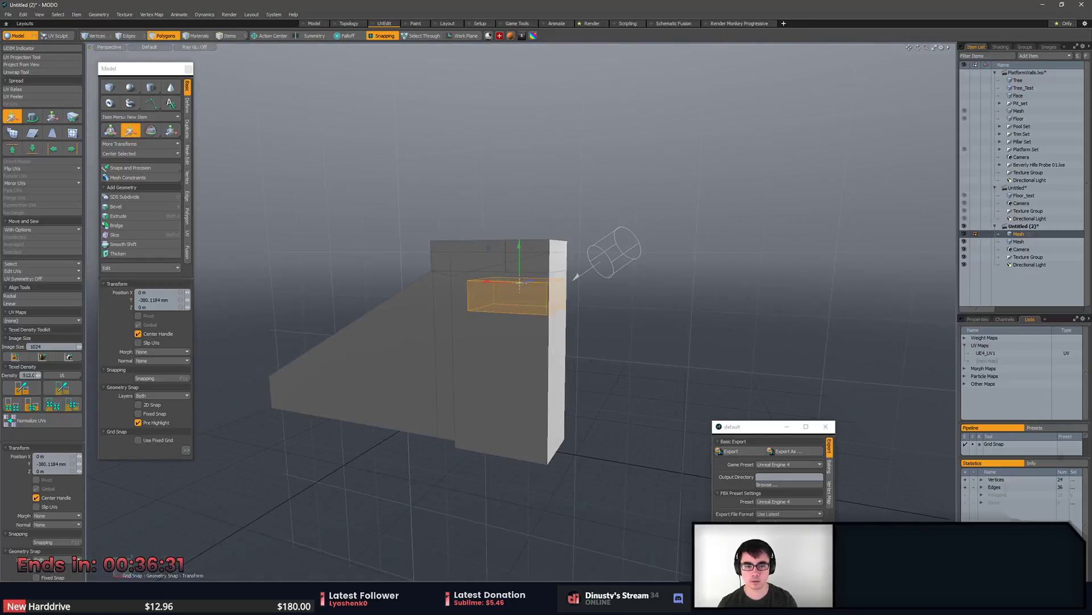
{"action": "left_click_drag", "start_coordinate": [525, 260], "coordinate": [547, 284], "text": "alt"}
{"action": "key", "text": "q"}
{"action": "key", "text": "5"}
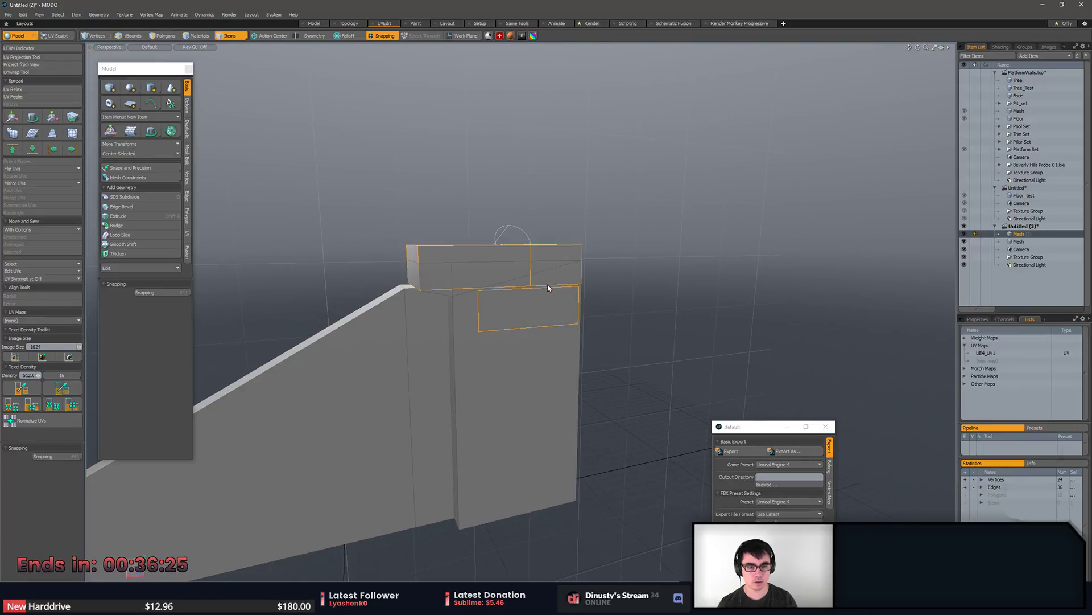
Select the lowered copy of the slab block inside the post as a separate block.
{"action": "left_click_drag", "start_coordinate": [534, 288], "coordinate": [482, 279], "text": "alt"}
{"action": "left_click", "coordinate": [528, 266]}
{"action": "left_click", "coordinate": [529, 249]}
{"action": "key", "text": "3"}
{"action": "double_click", "coordinate": [531, 249]}
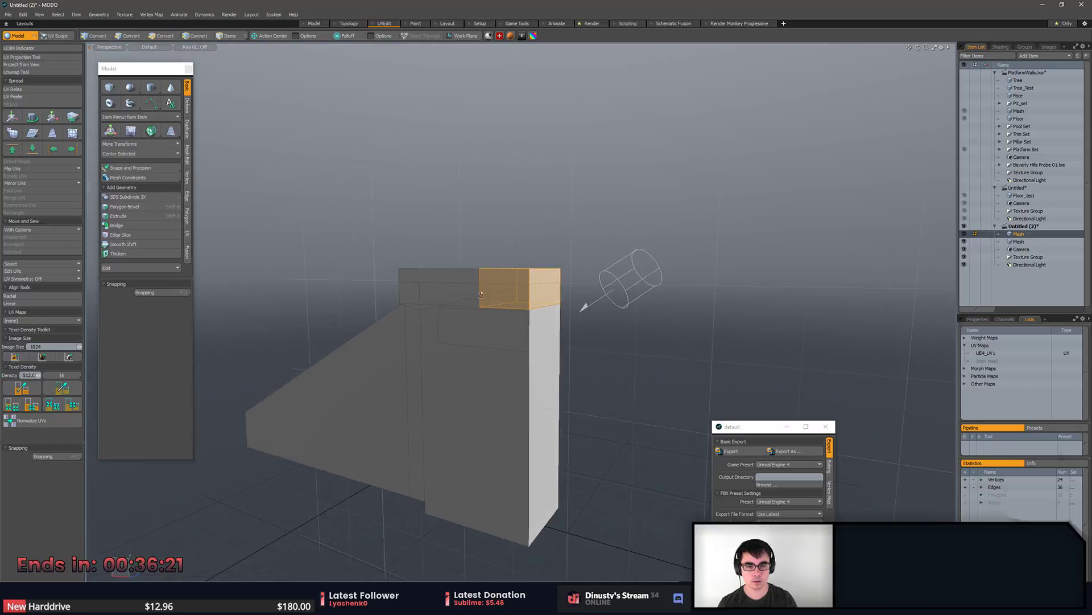
{"action": "double_click", "coordinate": [478, 281]}
{"action": "left_click", "coordinate": [673, 386]}
{"action": "left_click_drag", "start_coordinate": [673, 386], "coordinate": [538, 329], "text": "alt"}
{"action": "double_click", "coordinate": [547, 324]}
{"action": "key", "text": "r"}
{"action": "key", "text": "w"}
{"action": "key", "text": "q"}
{"action": "left_click", "coordinate": [541, 334]}
{"action": "double_click", "coordinate": [541, 334]}
Stretch the copied block down to the base of the post by lowering its bottom with snapping.
{"action": "key", "text": "alt+1"}
{"action": "middle_click_drag", "start_coordinate": [486, 266], "coordinate": [610, 395], "text": "ctrl"}
{"action": "key", "text": "w"}
{"action": "left_click_drag", "start_coordinate": [586, 329], "coordinate": [467, 342], "text": "alt"}
{"action": "key", "text": "q"}
{"action": "key", "text": "w"}
{"action": "key", "text": "q"}
{"action": "key", "text": "w"}
{"action": "left_click_drag", "start_coordinate": [493, 293], "coordinate": [502, 460]}
{"action": "key", "text": "x"}
{"action": "key", "text": "q"}
{"action": "left_click", "coordinate": [593, 413]}
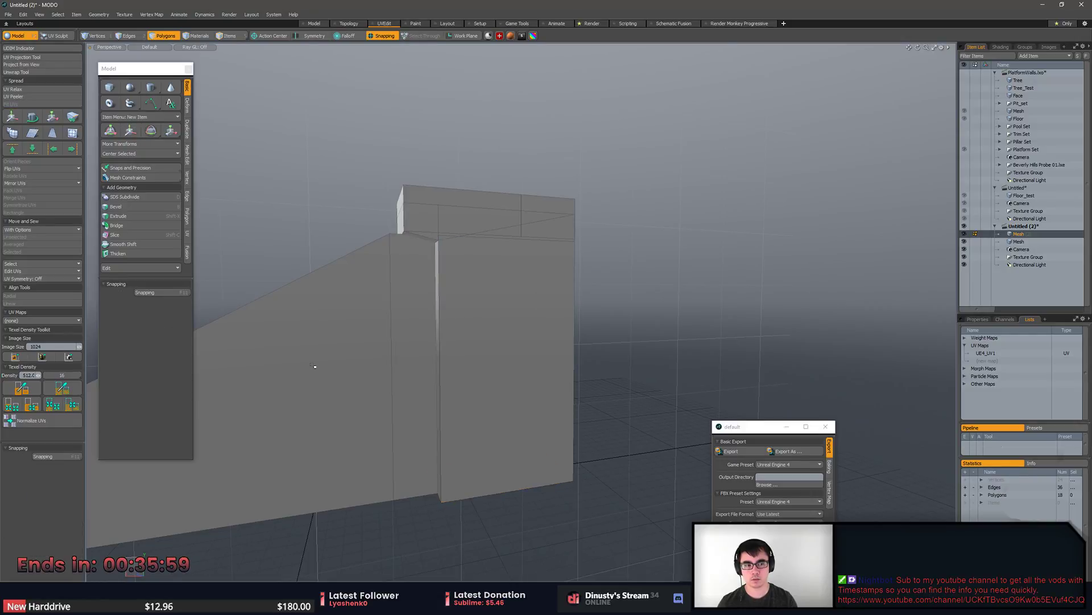
Delete the old post polygons from the sloped railing mesh.
{"action": "key", "text": "5"}
{"action": "left_click", "coordinate": [316, 366]}
{"action": "key", "text": "3"}
{"action": "key", "text": "Delete"}
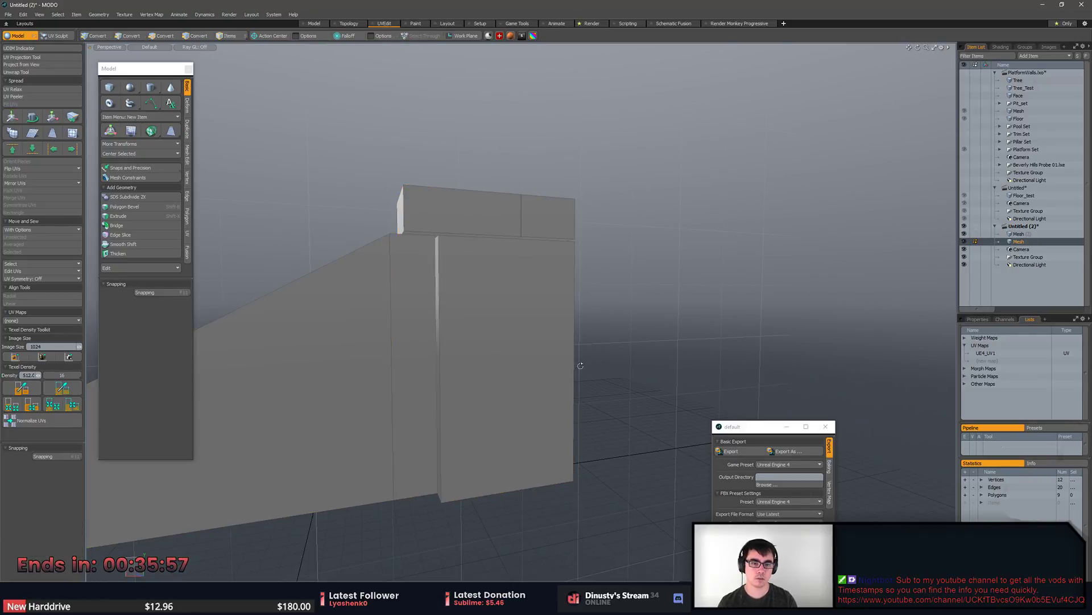
Move the new post block's long side face about 53 mm inward along Z, beneath the slab's overhang.
{"action": "left_click_drag", "start_coordinate": [583, 366], "coordinate": [434, 377], "text": "alt"}
{"action": "scroll", "coordinate": [519, 385], "scroll_direction": "up", "scroll_amount": 3}
{"action": "left_click_drag", "start_coordinate": [520, 385], "coordinate": [588, 309], "text": "alt"}
{"action": "scroll", "coordinate": [587, 310], "scroll_direction": "up", "scroll_amount": 3}
{"action": "left_click_drag", "start_coordinate": [491, 280], "coordinate": [422, 242], "text": "alt"}
{"action": "key", "text": "5"}
{"action": "left_click", "coordinate": [544, 267]}
{"action": "key", "text": "3"}
{"action": "left_click", "coordinate": [544, 267]}
{"action": "key", "text": "w"}
{"action": "key", "text": "space"}
{"action": "left_click", "coordinate": [597, 298]}
{"action": "left_click_drag", "start_coordinate": [597, 298], "coordinate": [654, 341], "text": "alt"}
{"action": "left_click", "coordinate": [558, 320]}
{"action": "left_click", "coordinate": [485, 420]}
{"action": "key", "text": "w"}
{"action": "left_click_drag", "start_coordinate": [485, 420], "coordinate": [470, 438], "text": "alt"}
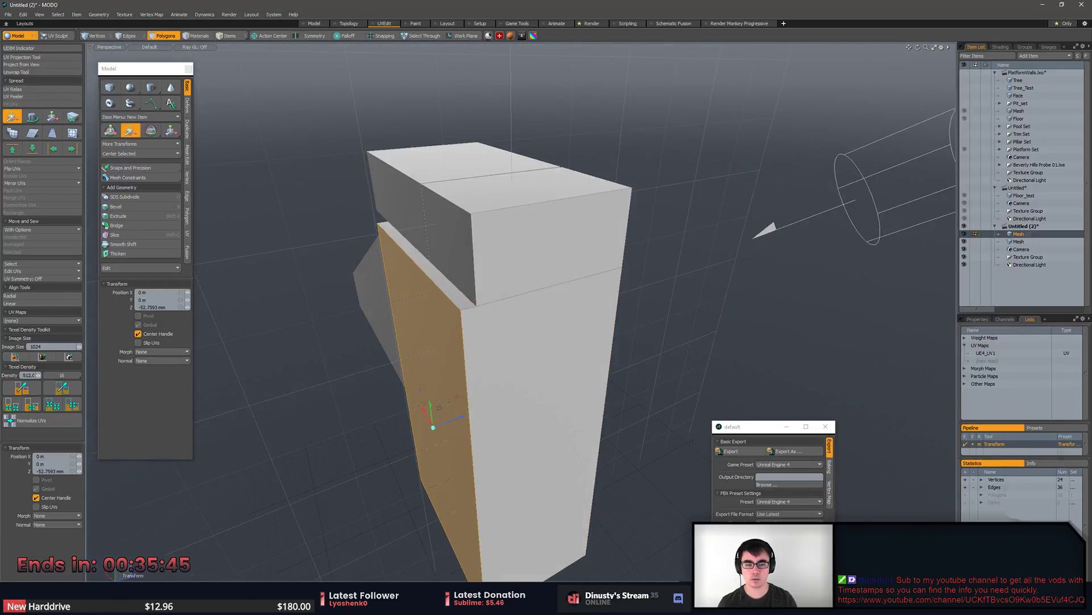
{"action": "left_click_drag", "start_coordinate": [467, 420], "coordinate": [458, 450]}
{"action": "key", "text": "space"}
{"action": "key", "text": "Escape"}
{"action": "double_click", "coordinate": [468, 246]}
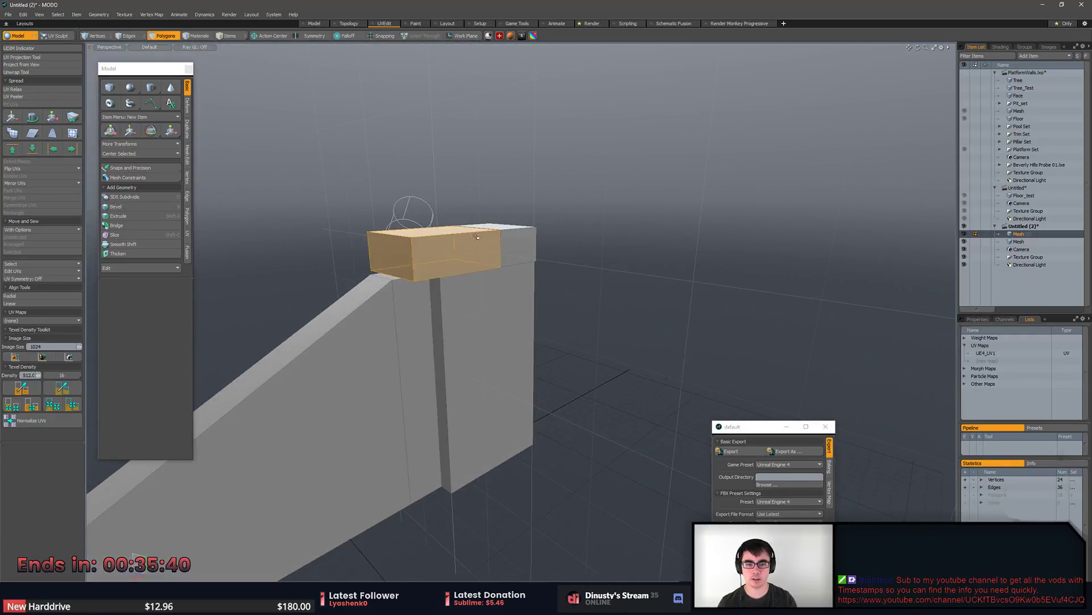
{"action": "double_click", "coordinate": [515, 243]}
{"action": "double_click", "coordinate": [509, 304]}
{"action": "left_click", "coordinate": [604, 328]}
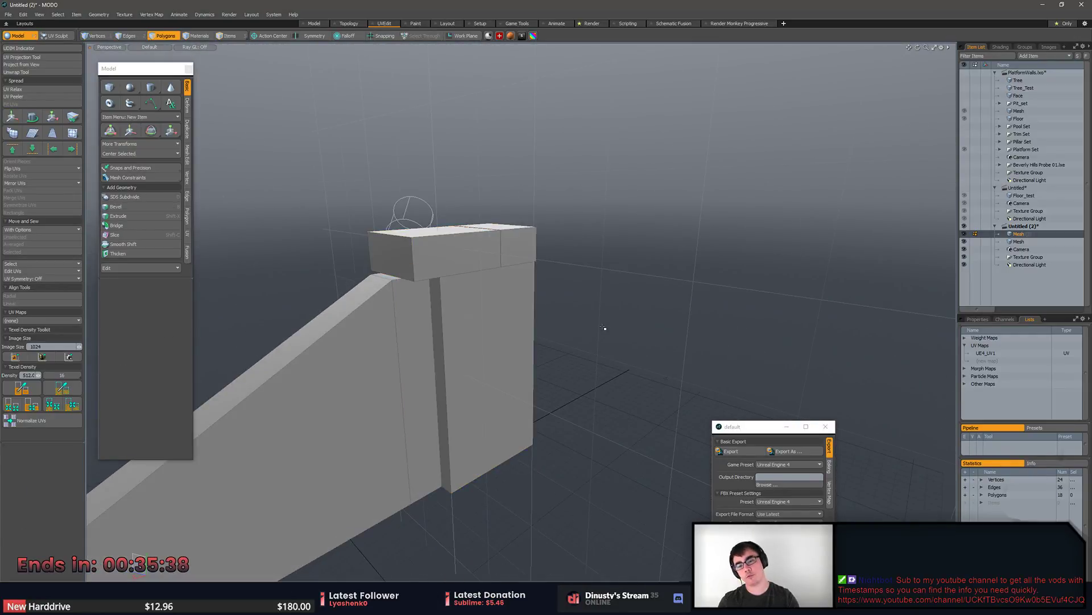
{"action": "left_click_drag", "start_coordinate": [578, 313], "coordinate": [595, 289], "text": "alt"}
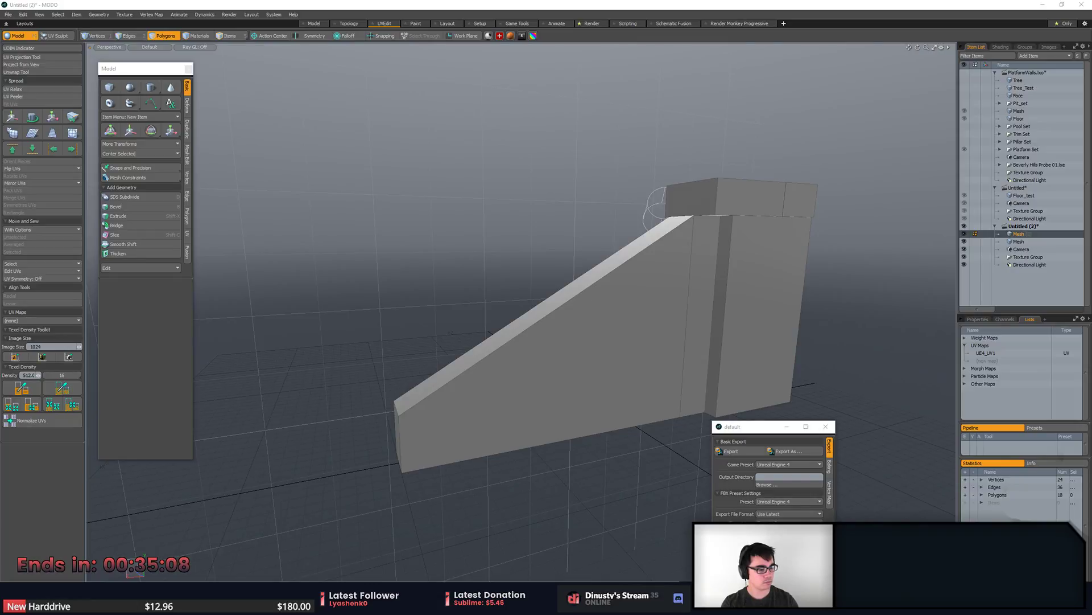
Browse the temple reference photos and examine the stairs and their flanking pedestals in the Banteay Srei picture.
{"action": "key", "text": "Right"}
{"action": "key", "text": "Right"}
{"action": "key", "text": "Right"}
{"action": "key", "text": "Right"}
{"action": "key", "text": "Right"}
{"action": "key", "text": "Right"}
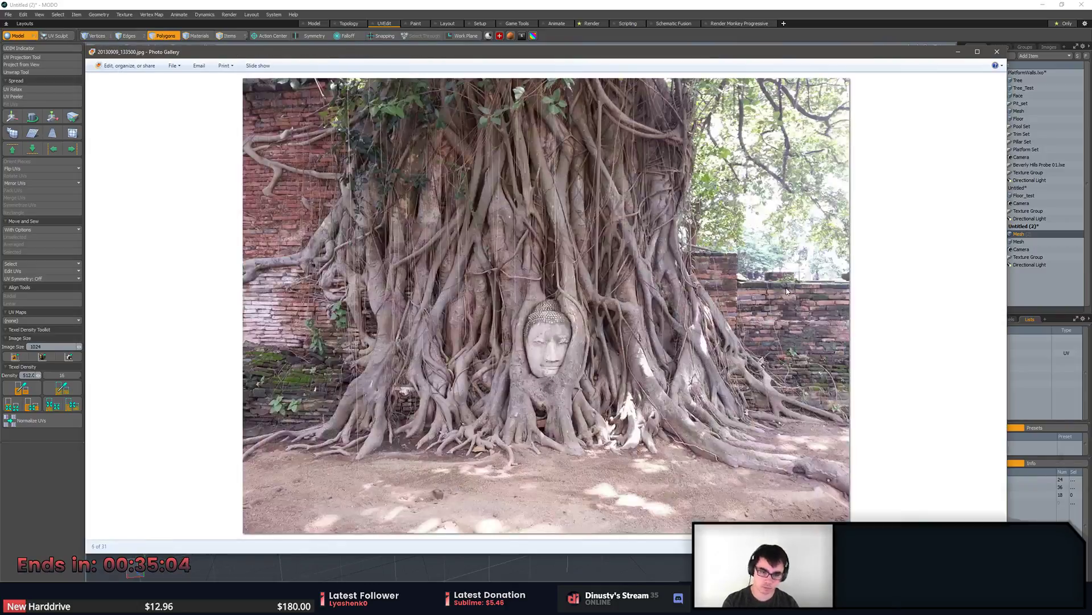
{"action": "key", "text": "Right"}
{"action": "key", "text": "Right"}
{"action": "key", "text": "Right"}
{"action": "key", "text": "Right"}
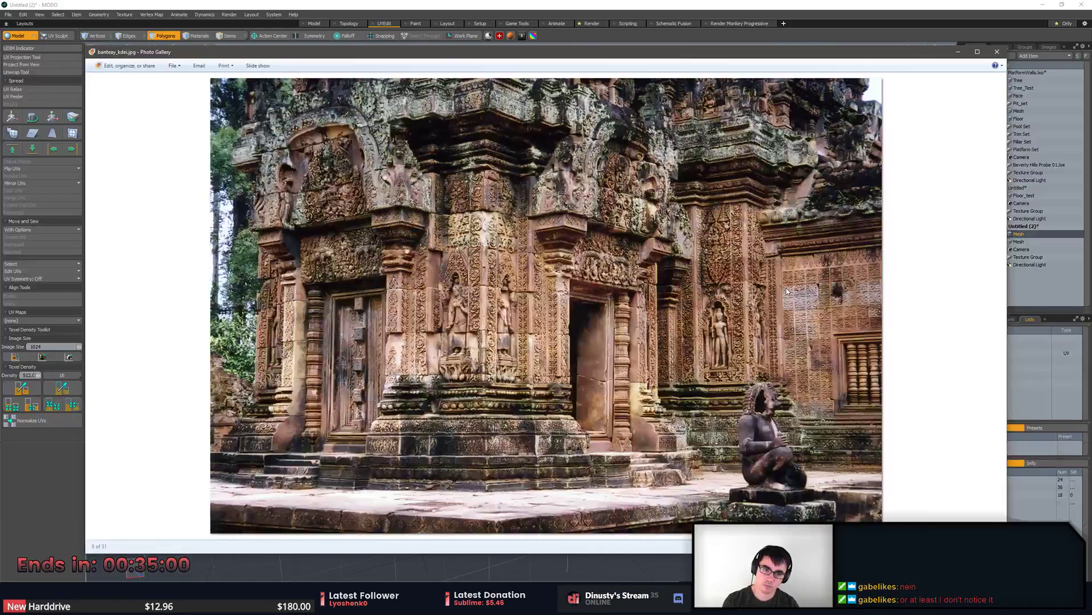
{"action": "key", "text": "Right"}
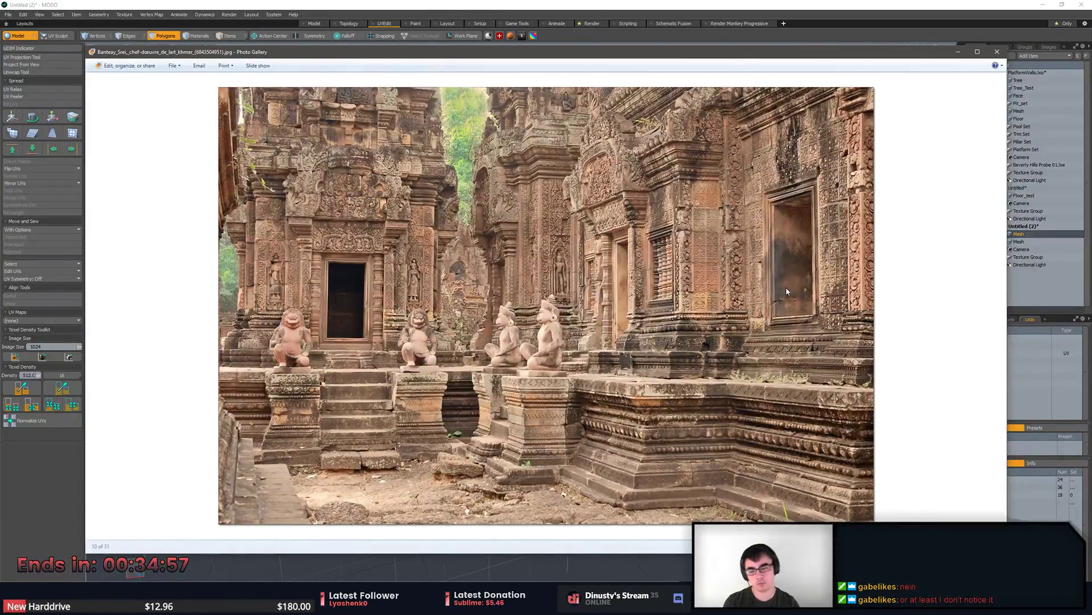
{"action": "scroll", "coordinate": [518, 360], "scroll_direction": "up", "scroll_amount": 3}
{"action": "scroll", "coordinate": [518, 360], "scroll_direction": "up", "scroll_amount": 3}
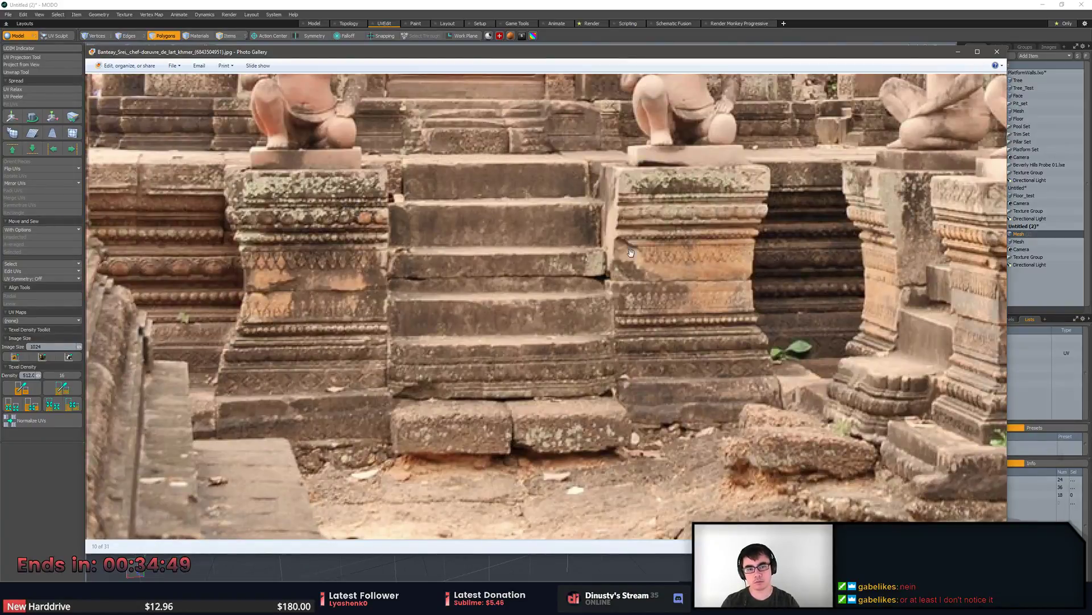
Browse further to the Bayon temple photo and examine its worn stone steps and platform base.
{"action": "key", "text": "Right"}
{"action": "key", "text": "Right"}
{"action": "key", "text": "Right"}
{"action": "key", "text": "Right"}
{"action": "key", "text": "Right"}
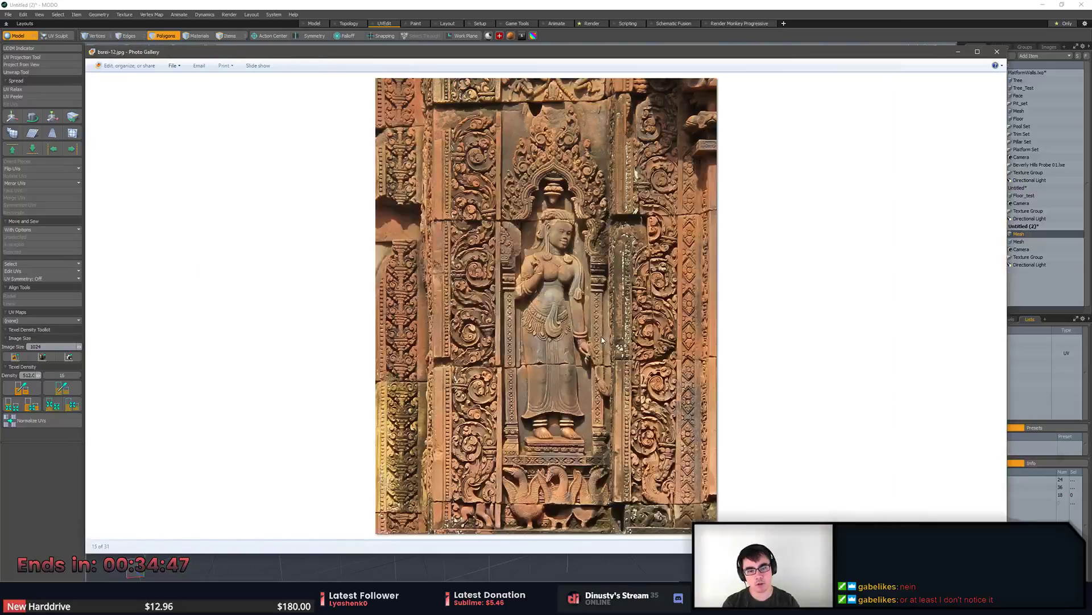
{"action": "key", "text": "Left"}
{"action": "scroll", "coordinate": [101, 379], "scroll_direction": "up", "scroll_amount": 3}
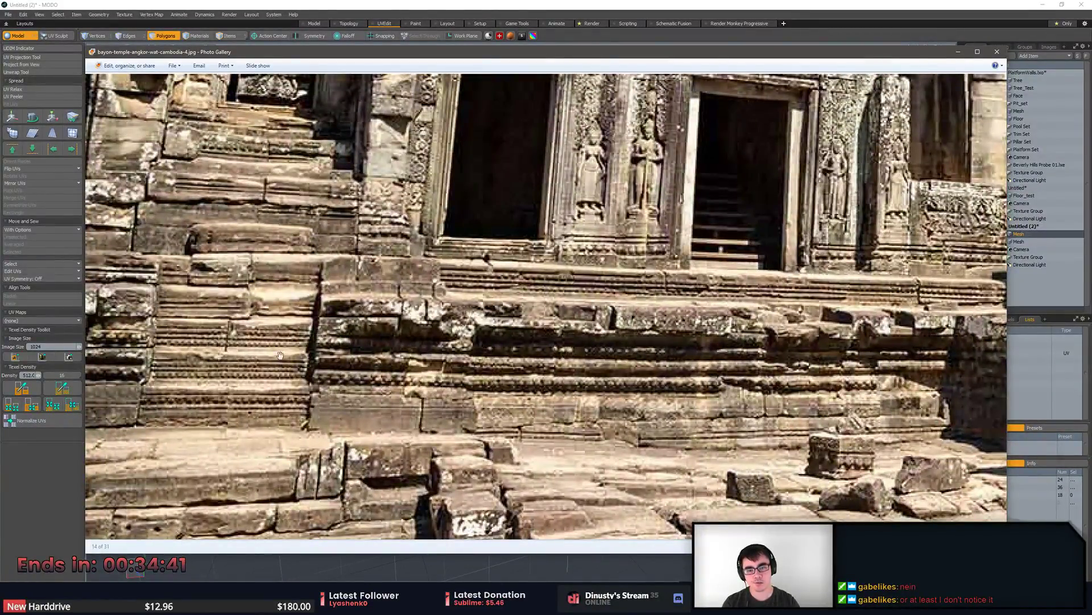
{"action": "left_click", "coordinate": [547, 5]}
{"action": "left_click_drag", "start_coordinate": [433, 319], "coordinate": [515, 359], "text": "alt"}
{"action": "key", "text": "alt+Tab"}
{"action": "key", "text": "alt+Tab"}
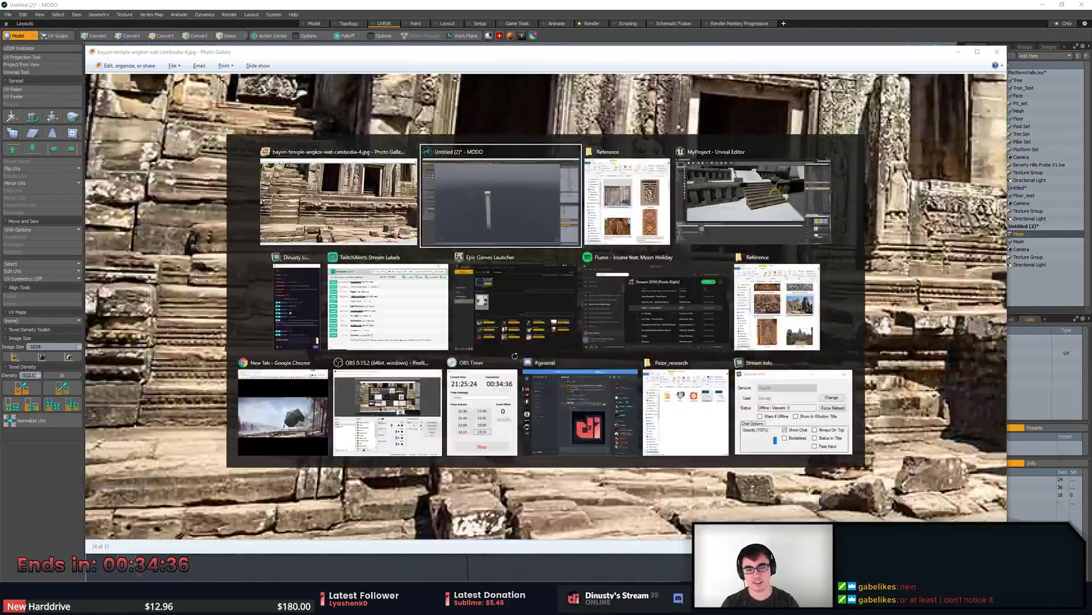
{"action": "key", "text": "alt+Tab"}
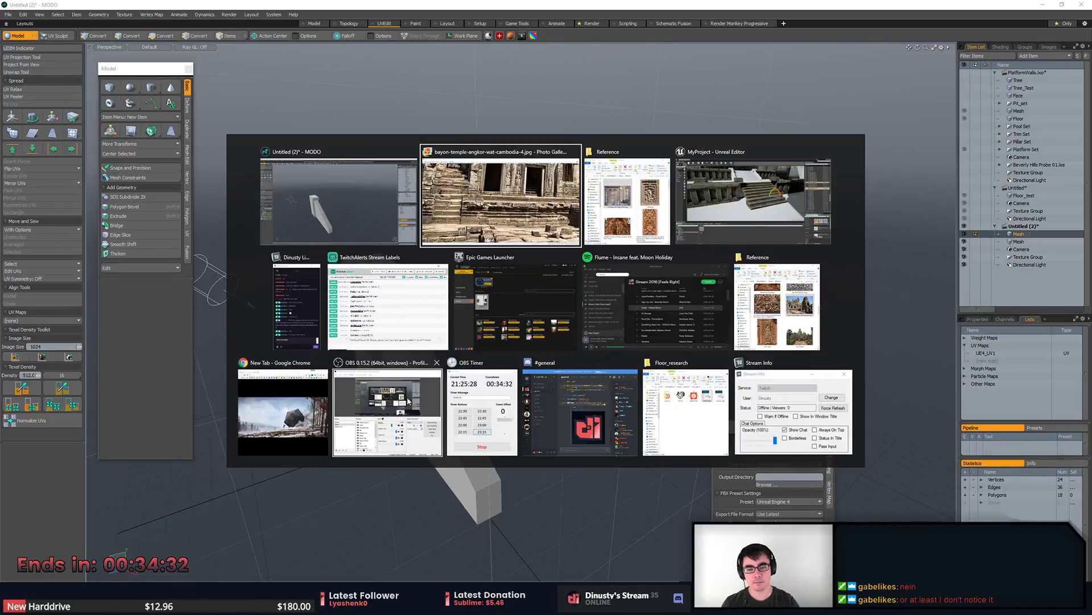
{"action": "key", "text": "Escape"}
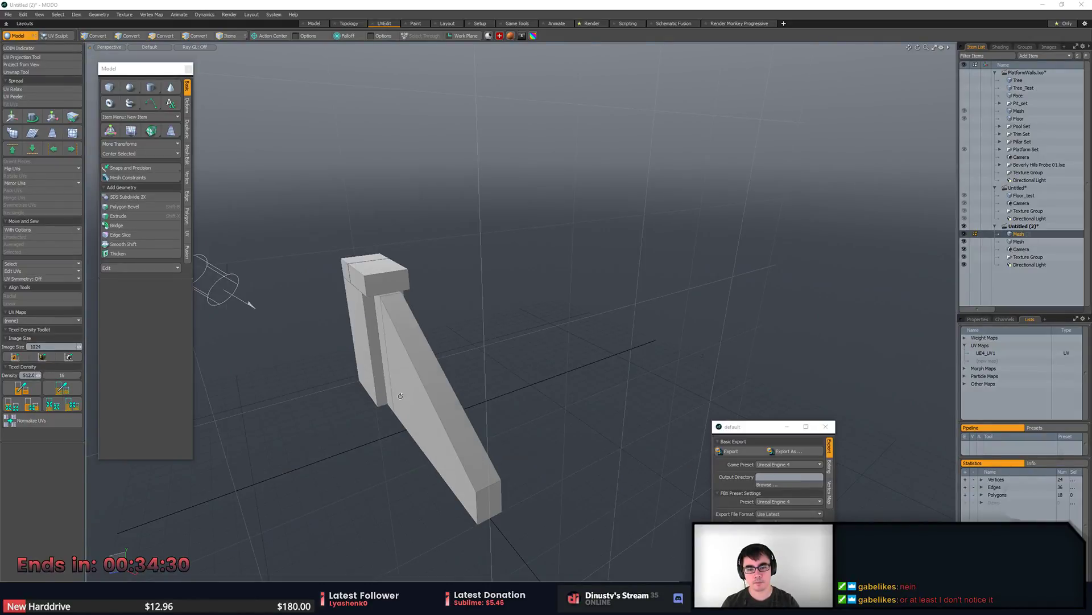
{"action": "key", "text": "alt+Tab"}
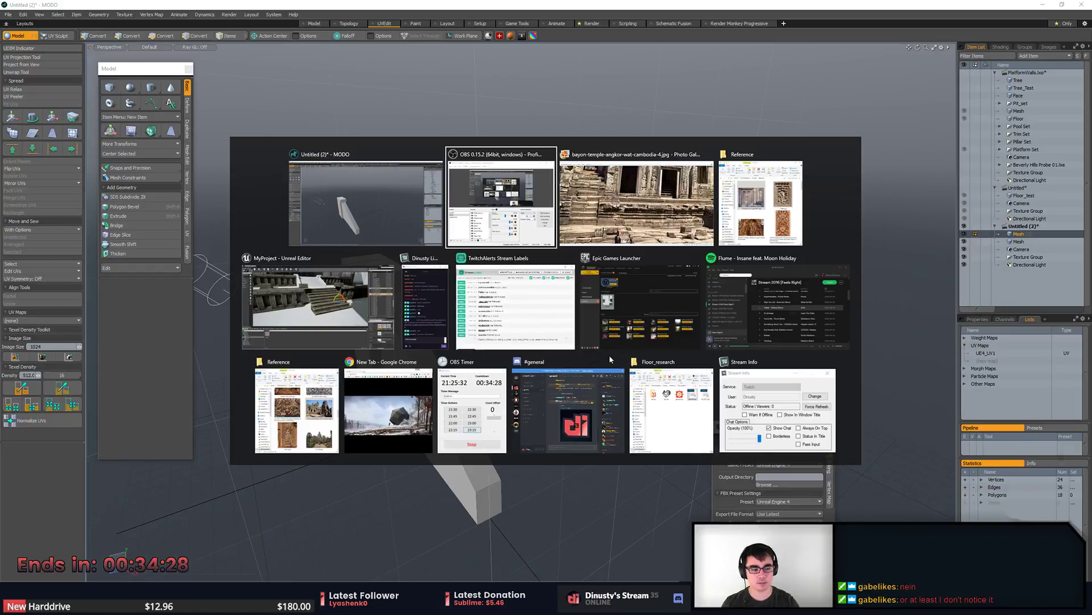
{"action": "key", "text": "Escape"}
{"action": "key", "text": "alt+Tab"}
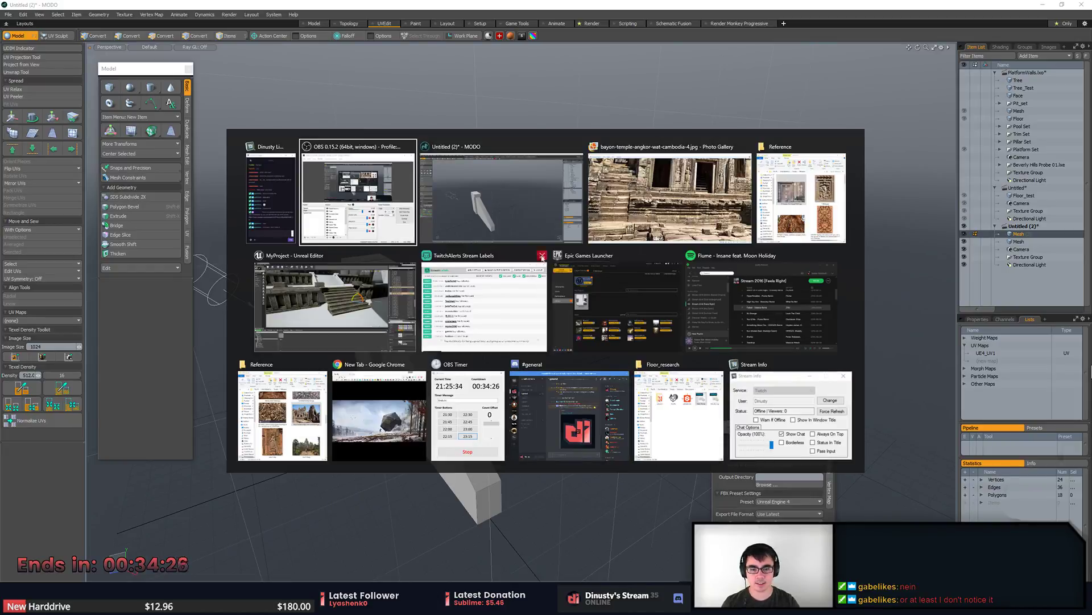
Switch to Unreal Editor and look over the stairs in the level.
{"action": "left_click", "coordinate": [643, 192]}
{"action": "key", "text": "alt+Tab"}
{"action": "right_click_drag", "start_coordinate": [491, 244], "coordinate": [492, 296]}
{"action": "right_click_drag", "start_coordinate": [602, 342], "coordinate": [677, 355]}
Try moving the pillar plates flanking the platform stairs, undo the changes, and inspect the stairs from the front.
{"action": "key", "text": "w"}
{"action": "left_click_drag", "start_coordinate": [627, 300], "coordinate": [577, 270]}
{"action": "right_click_drag", "start_coordinate": [576, 270], "coordinate": [585, 242]}
{"action": "key", "text": "w"}
{"action": "left_click", "coordinate": [541, 160]}
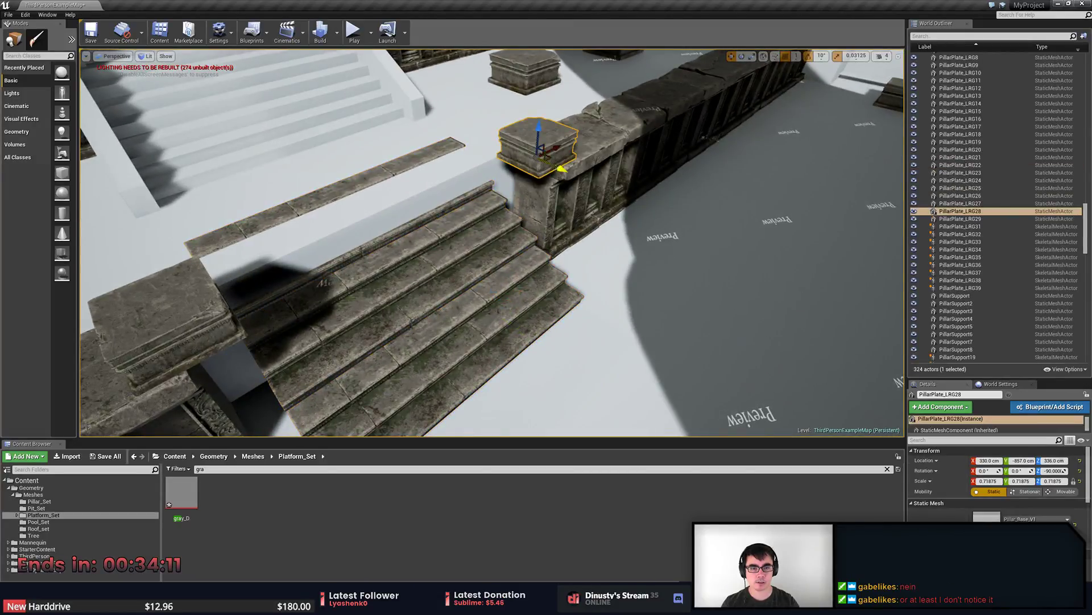
{"action": "left_click", "coordinate": [223, 328], "text": "ctrl"}
{"action": "left_click_drag", "start_coordinate": [192, 350], "coordinate": [182, 344]}
{"action": "key", "text": "ctrl+z"}
{"action": "key", "text": "ctrl+z"}
{"action": "key", "text": "ctrl+z"}
{"action": "key", "text": "s"}
{"action": "right_click_drag", "start_coordinate": [182, 345], "coordinate": [540, 321]}
{"action": "key", "text": "d"}
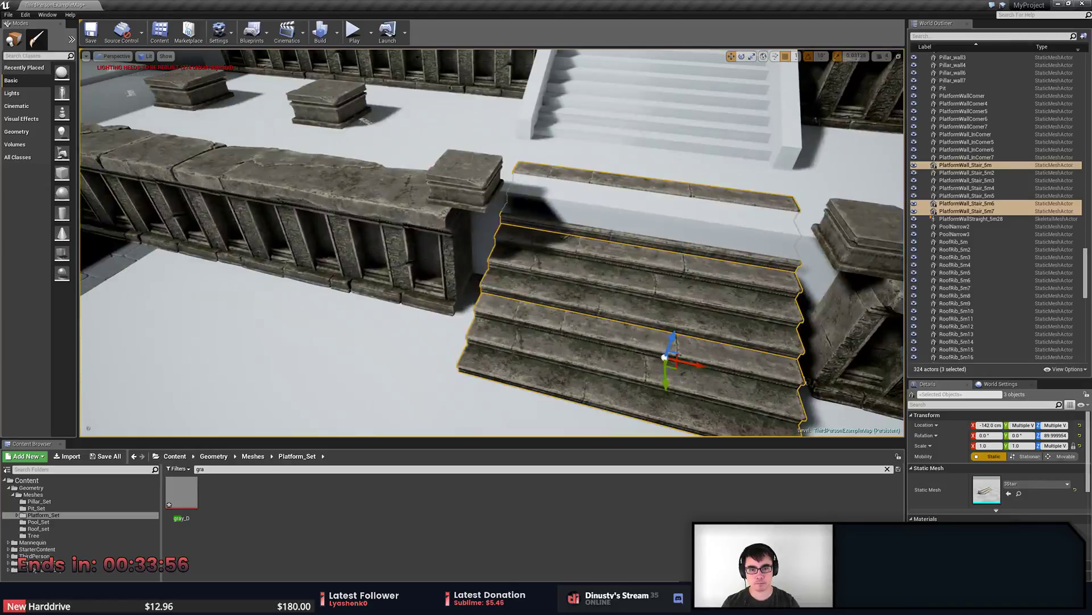
Switch back to the reference photos and examine the stone block wall beside the steps in dsc_0130.jpg.
{"action": "key", "text": "alt+Tab"}
{"action": "scroll", "coordinate": [545, 305], "scroll_direction": "down", "scroll_amount": 4}
{"action": "key", "text": "Right"}
{"action": "key", "text": "Right"}
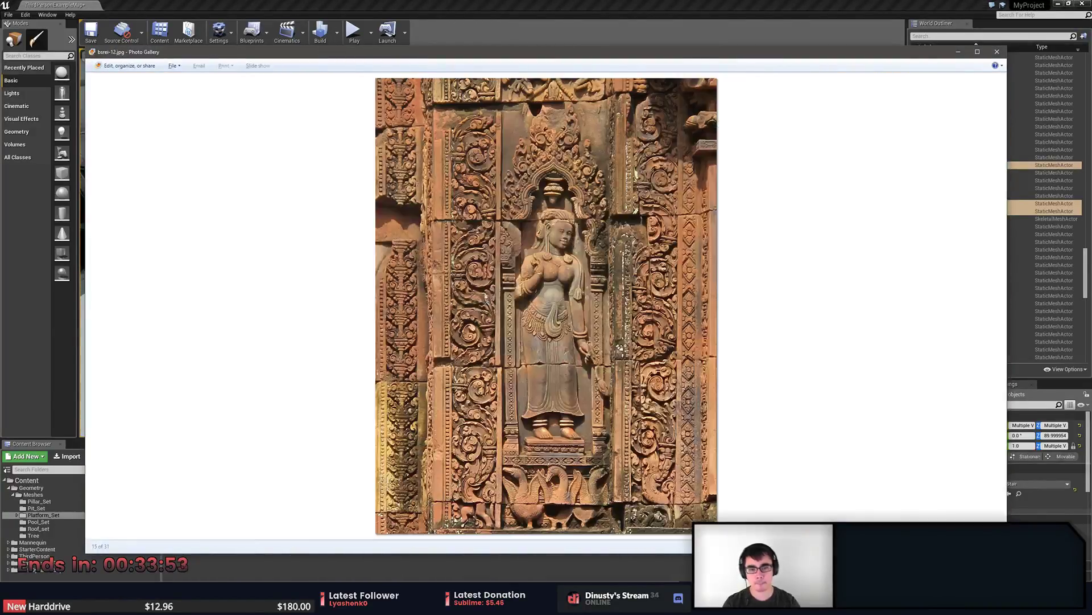
{"action": "scroll", "coordinate": [563, 365], "scroll_direction": "up", "scroll_amount": 5}
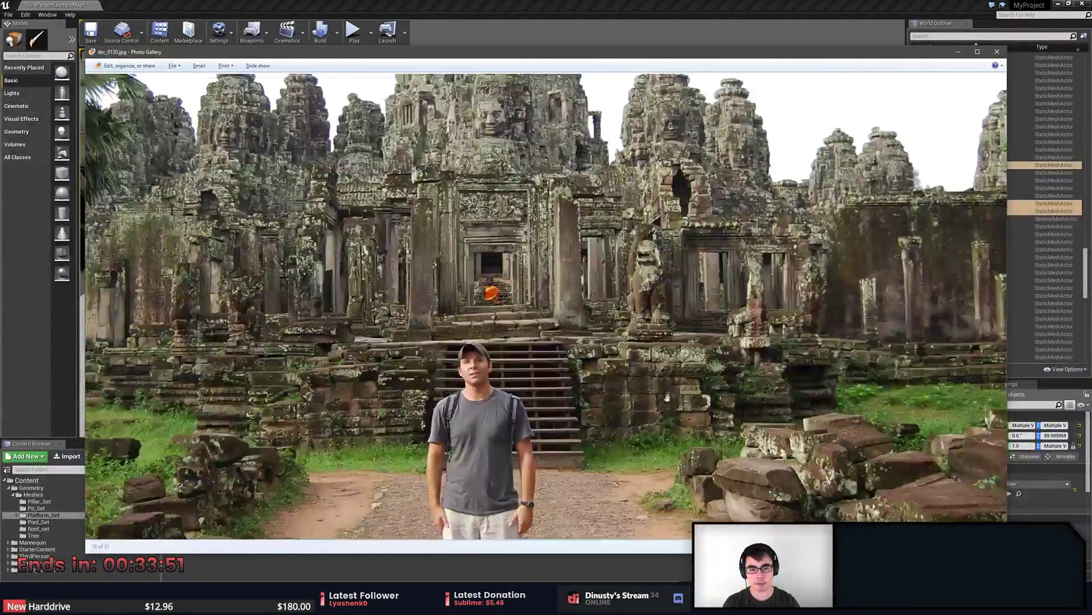
{"action": "scroll", "coordinate": [590, 313], "scroll_direction": "up", "scroll_amount": 1}
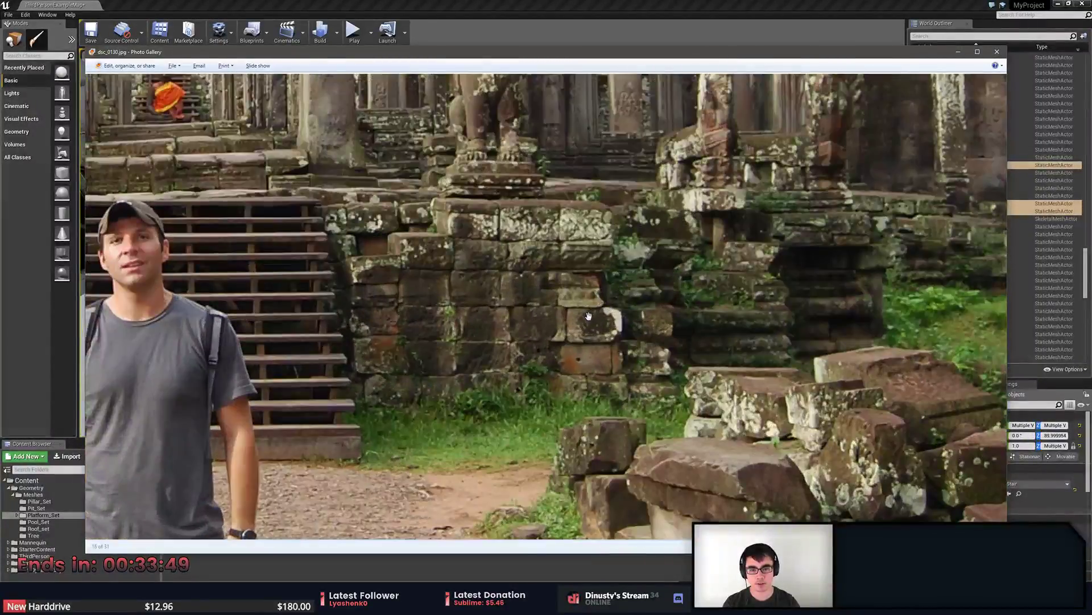
{"action": "scroll", "coordinate": [553, 330], "scroll_direction": "up", "scroll_amount": 3}
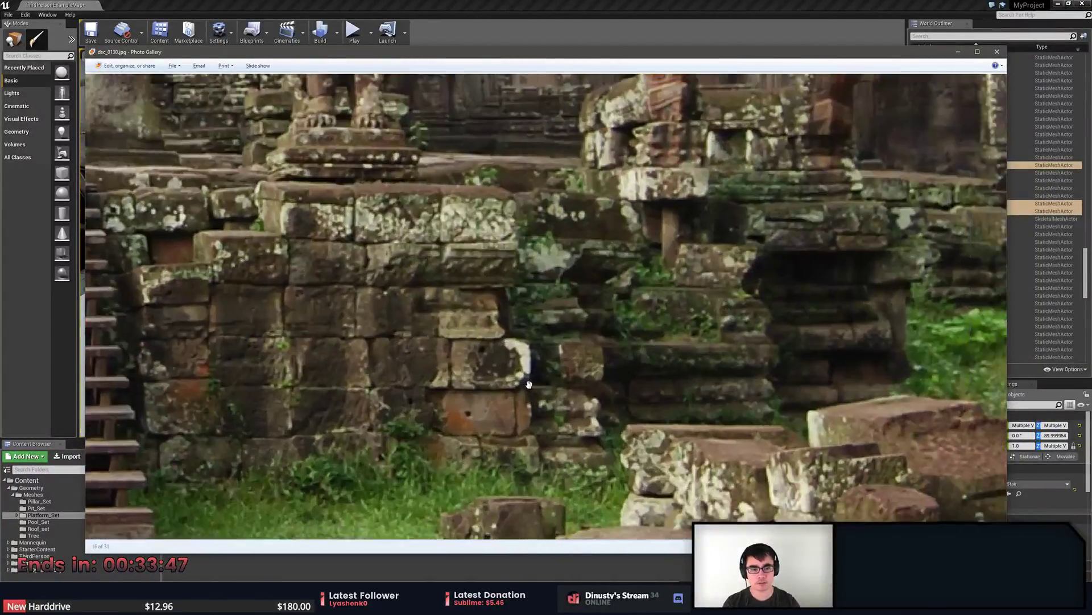
Open the next reference photo and examine the small entrance steps and the stones flanking them.
{"action": "key", "text": "Right"}
{"action": "scroll", "coordinate": [477, 373], "scroll_direction": "up", "scroll_amount": 2}
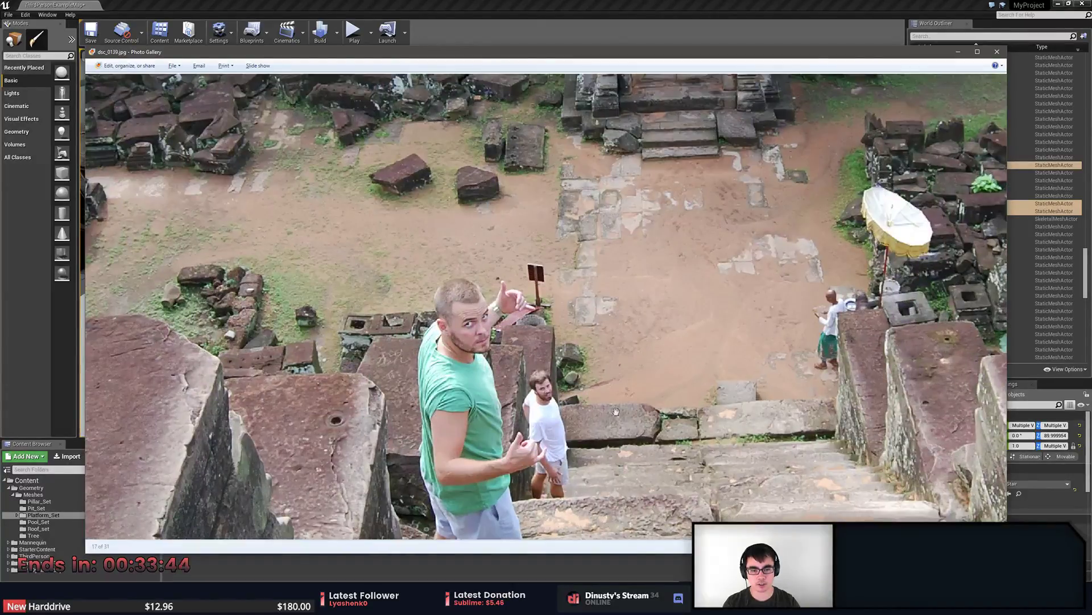
{"action": "scroll", "coordinate": [645, 377], "scroll_direction": "up", "scroll_amount": 1}
{"action": "left_click_drag", "start_coordinate": [637, 169], "coordinate": [835, 389]}
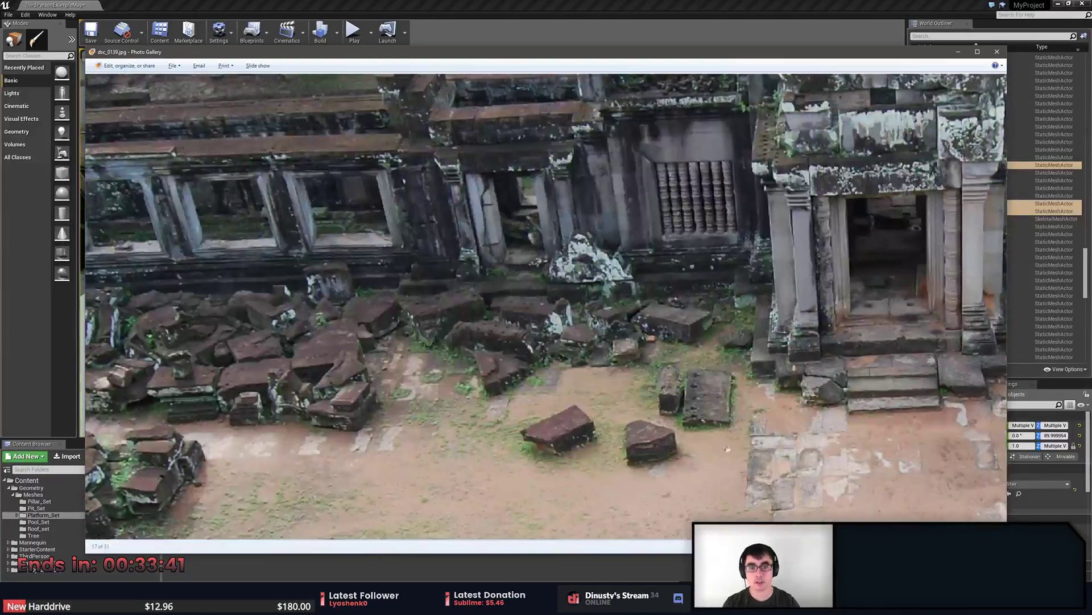
{"action": "scroll", "coordinate": [835, 390], "scroll_direction": "up", "scroll_amount": 3}
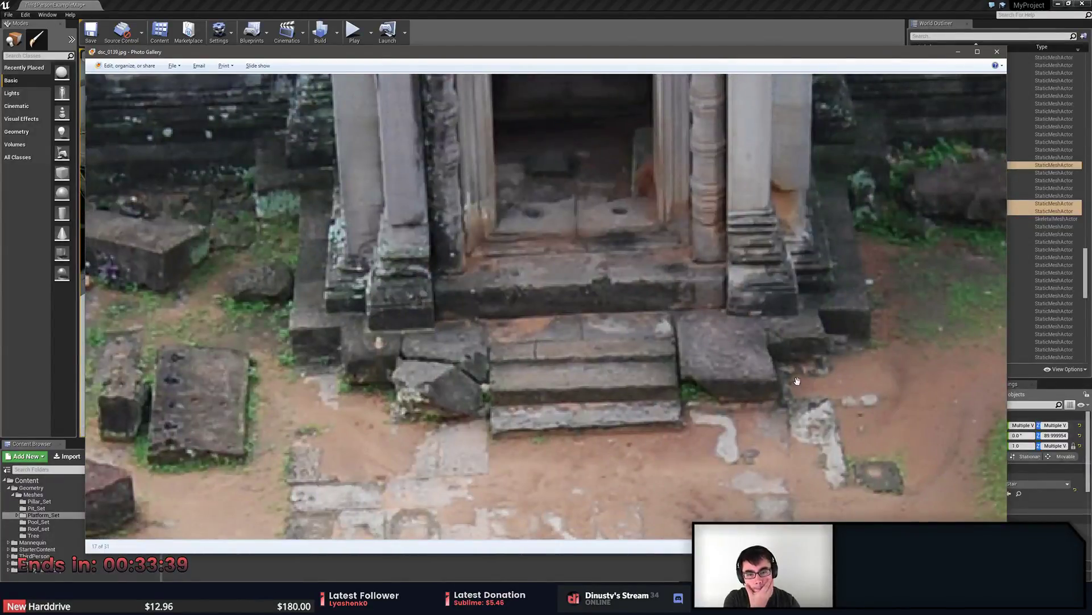
{"action": "left_click_drag", "start_coordinate": [758, 350], "coordinate": [656, 333]}
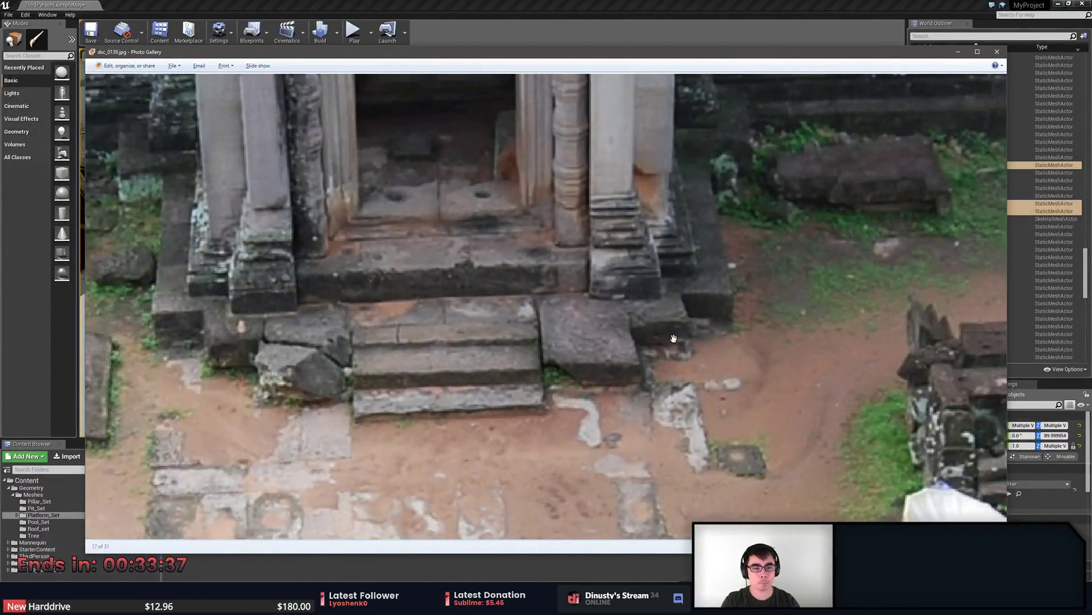
Switch to Unreal Editor and compare the exposed stair sides with the adjoining platform walls.
{"action": "key", "text": "alt+Tab"}
{"action": "left_click", "coordinate": [466, 381]}
{"action": "right_click_drag", "start_coordinate": [466, 381], "coordinate": [529, 345]}
{"action": "key", "text": "ctrl+z"}
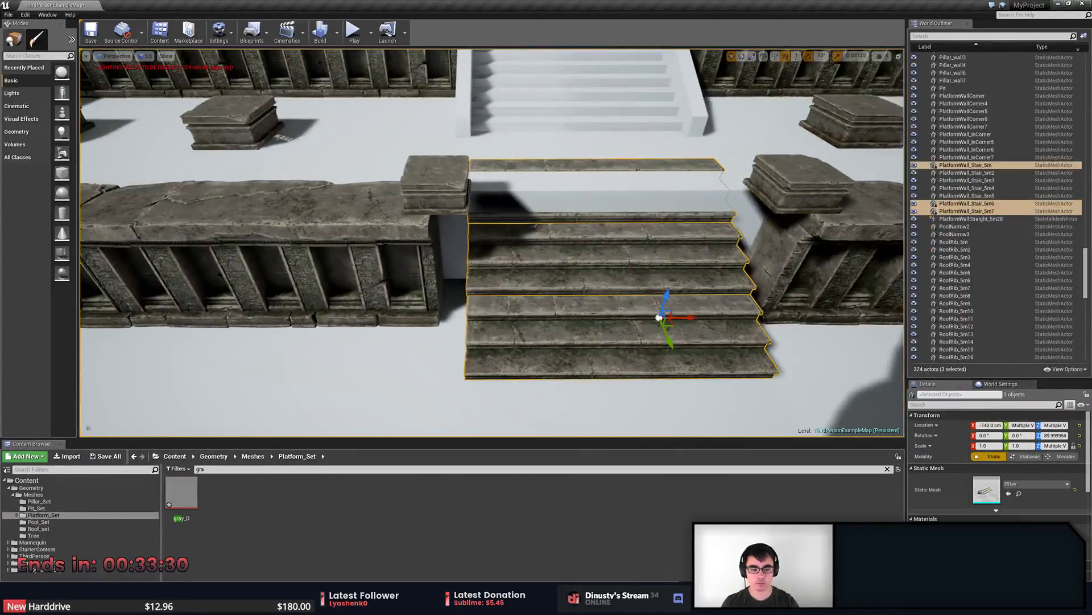
Switch to MODO and check the stairs together with both side railings in the PlatformWalls scene.
{"action": "key", "text": "alt+Tab"}
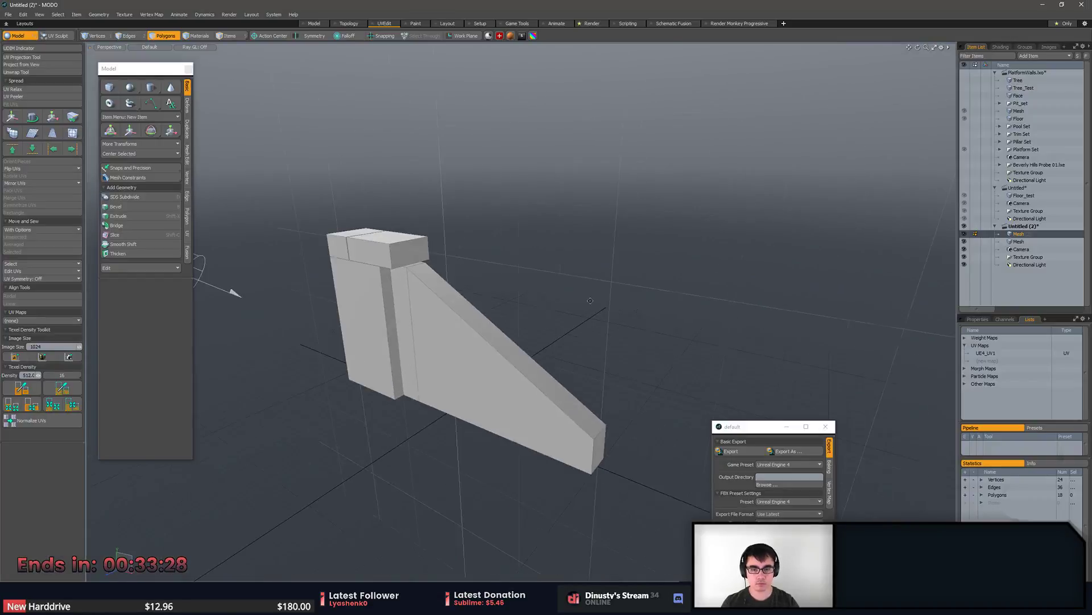
{"action": "left_click", "coordinate": [1023, 134]}
{"action": "left_click_drag", "start_coordinate": [648, 307], "coordinate": [629, 375], "text": "alt"}
{"action": "mouse_move", "coordinate": [587, 239]}
{"action": "left_mouse_down"}
{"action": "mouse_move", "coordinate": [606, 432]}
{"action": "mouse_move", "coordinate": [650, 474]}
{"action": "left_mouse_up"}
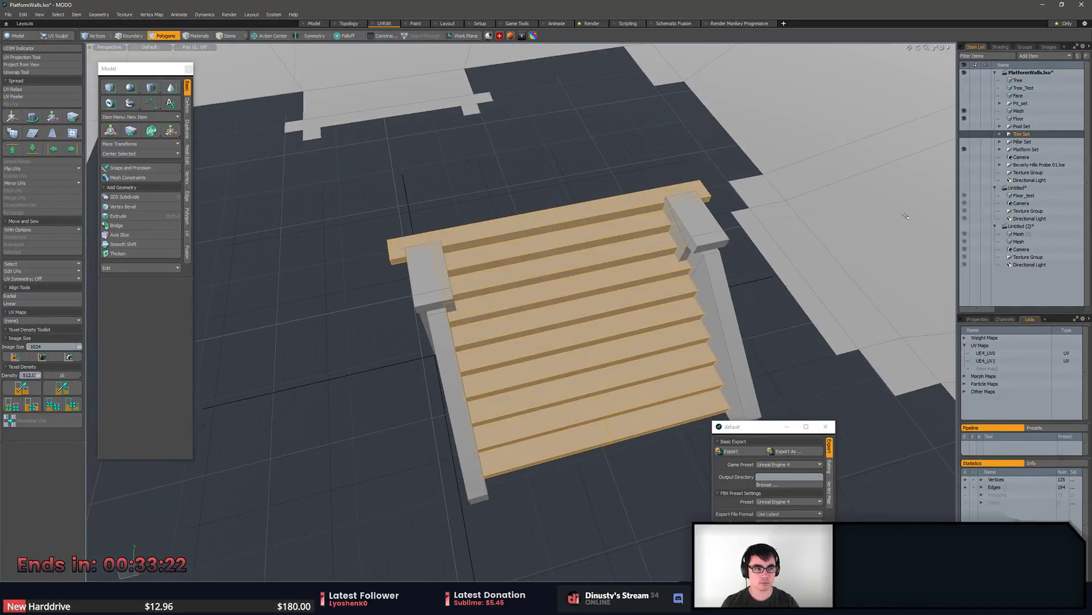
{"action": "left_click", "coordinate": [1026, 149]}
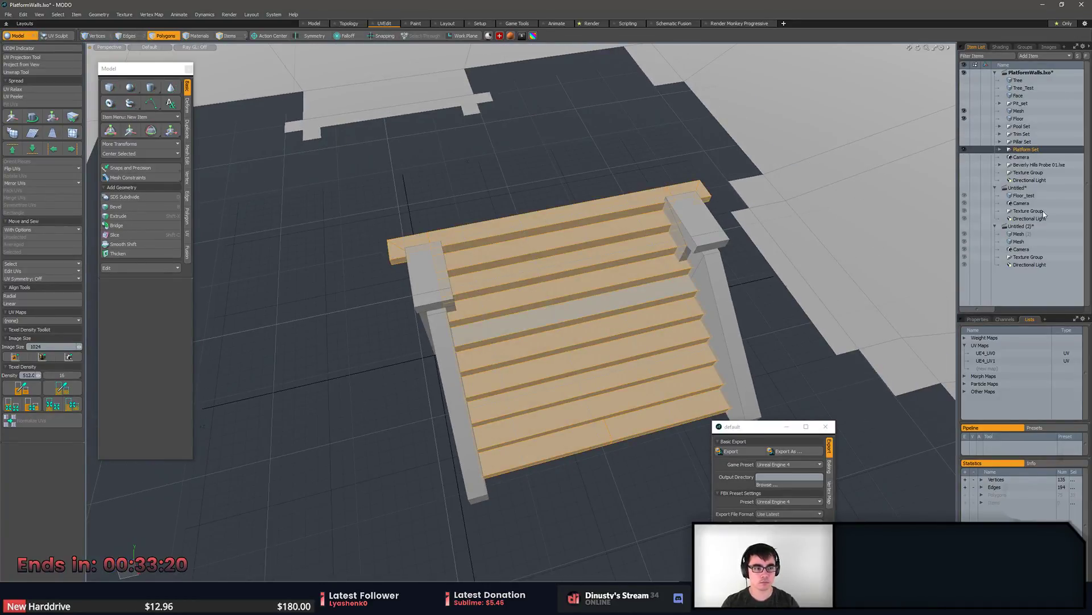
Return to the railing scene and add a new empty mesh item.
{"action": "left_click", "coordinate": [1043, 233]}
{"action": "left_click_drag", "start_coordinate": [575, 307], "coordinate": [532, 325], "text": "alt"}
{"action": "key", "text": "n"}
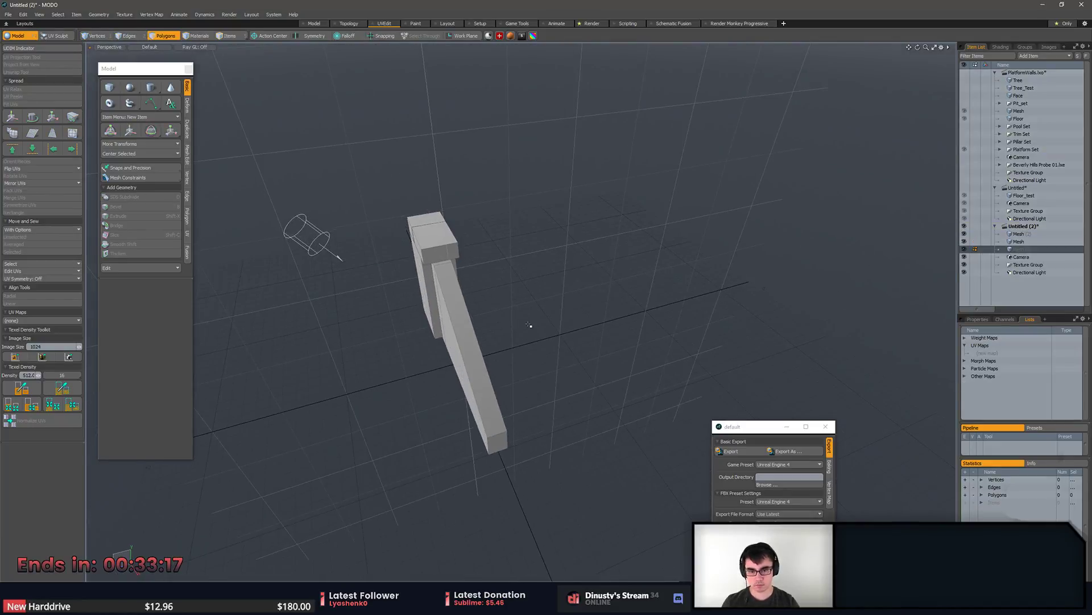
Paste the stairs into the new mesh and move them against the railing, about -1.14 m in X and 323.5 mm in Z.
{"action": "key", "text": "ctrl+v"}
{"action": "key", "text": "w"}
{"action": "left_click_drag", "start_coordinate": [779, 319], "coordinate": [434, 256], "text": "alt"}
{"action": "key", "text": "ctrl+z"}
{"action": "left_click_drag", "start_coordinate": [430, 275], "coordinate": [434, 288], "text": "alt"}
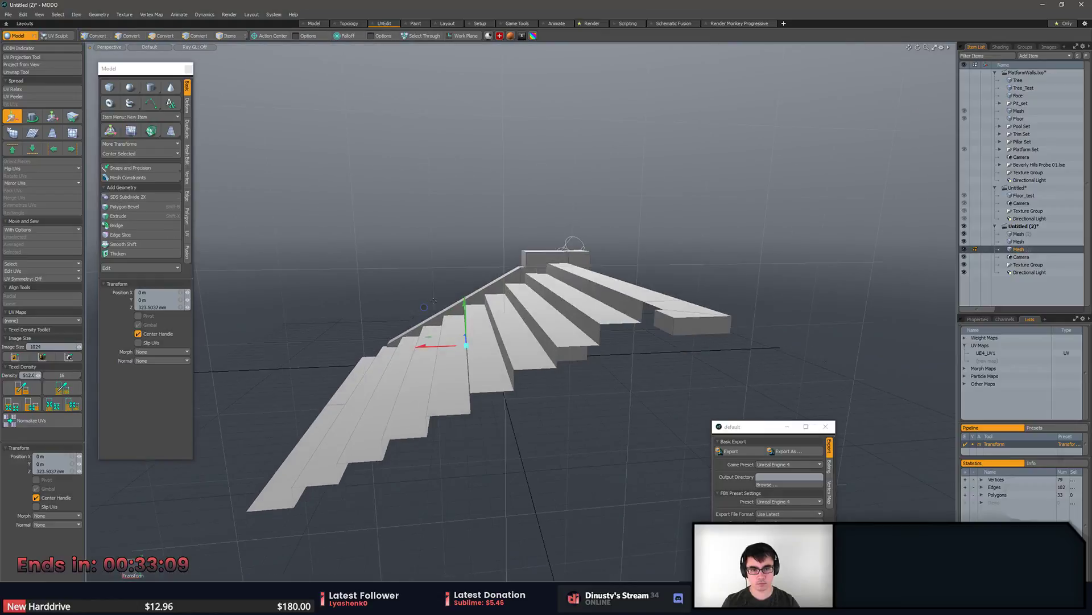
{"action": "left_click_drag", "start_coordinate": [440, 347], "coordinate": [495, 382], "text": "alt"}
{"action": "left_click_drag", "start_coordinate": [495, 382], "coordinate": [501, 318], "text": "alt"}
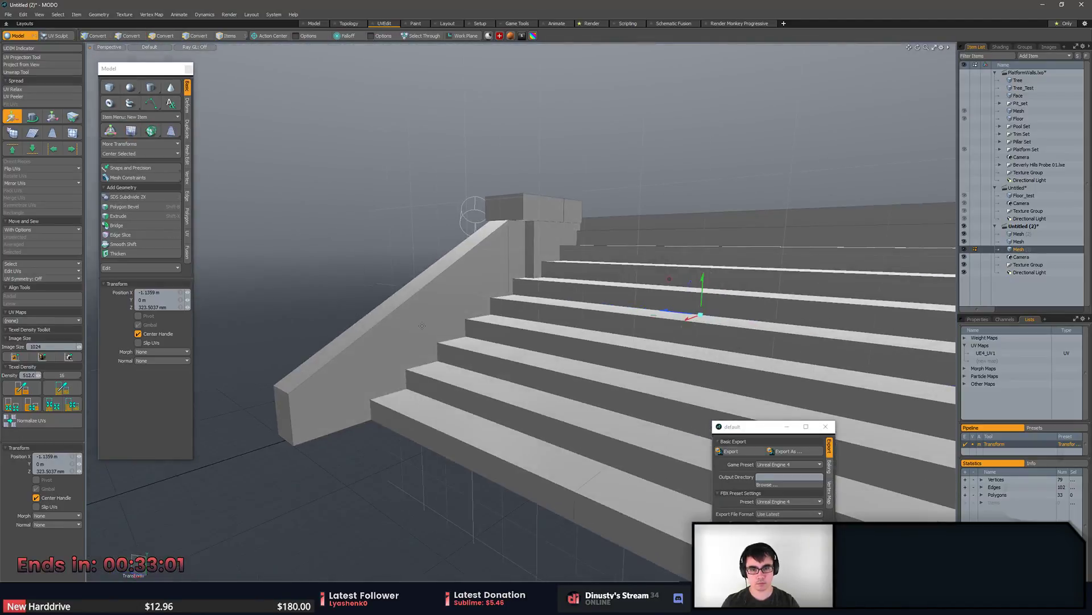
Raise the top edge at the railing's lower end until the railing's top runs almost level out from the post.
{"action": "key", "text": "q"}
{"action": "left_click_drag", "start_coordinate": [455, 352], "coordinate": [441, 357], "text": "alt"}
{"action": "key", "text": "5"}
{"action": "left_click", "coordinate": [307, 411]}
{"action": "key", "text": "2"}
{"action": "left_click", "coordinate": [295, 407]}
{"action": "key", "text": "w"}
{"action": "left_click_drag", "start_coordinate": [367, 409], "coordinate": [376, 396], "text": "alt"}
{"action": "left_click_drag", "start_coordinate": [304, 389], "coordinate": [410, 310]}
{"action": "key", "text": "x"}
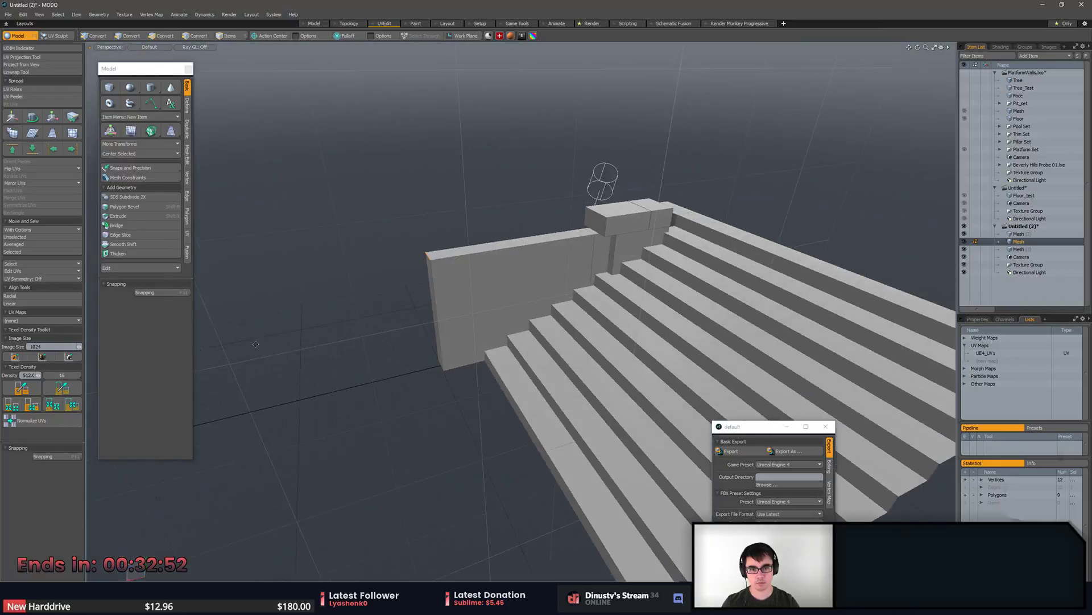
Switch to Unreal Editor, examine the stone stairs beside the platform walls and corner posts, and return to MODO.
{"action": "key", "text": "3"}
{"action": "left_click", "coordinate": [430, 303]}
{"action": "key", "text": "alt+Tab"}
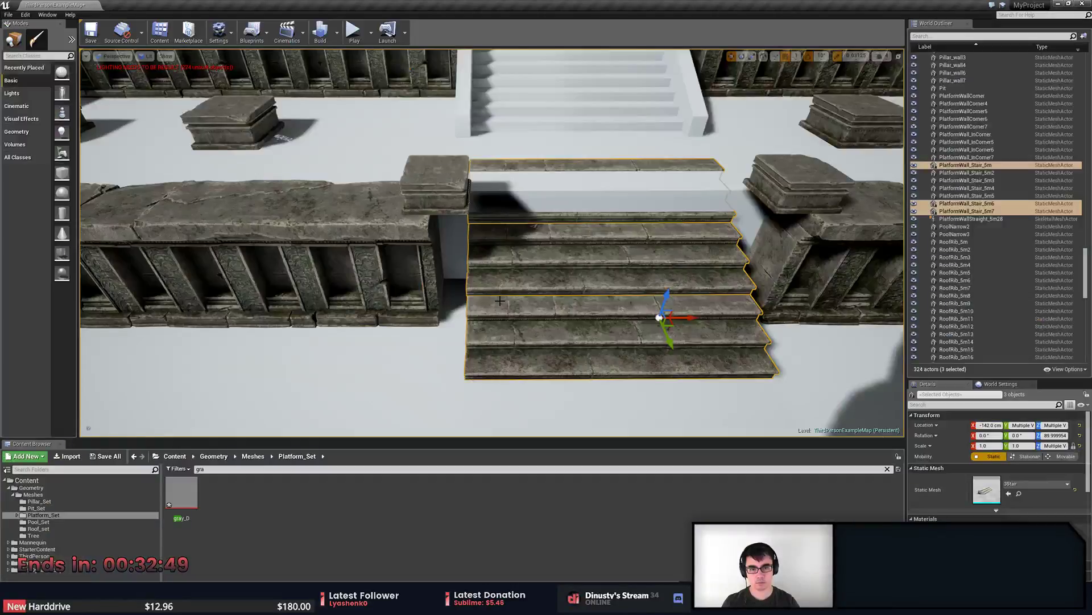
{"action": "key", "text": "s"}
{"action": "right_click_drag", "start_coordinate": [500, 300], "coordinate": [512, 362]}
{"action": "key", "text": "w"}
{"action": "left_click", "coordinate": [541, 202]}
{"action": "right_click_drag", "start_coordinate": [540, 203], "coordinate": [549, 209]}
{"action": "key", "text": "alt+Tab"}
{"action": "left_click", "coordinate": [556, 288]}
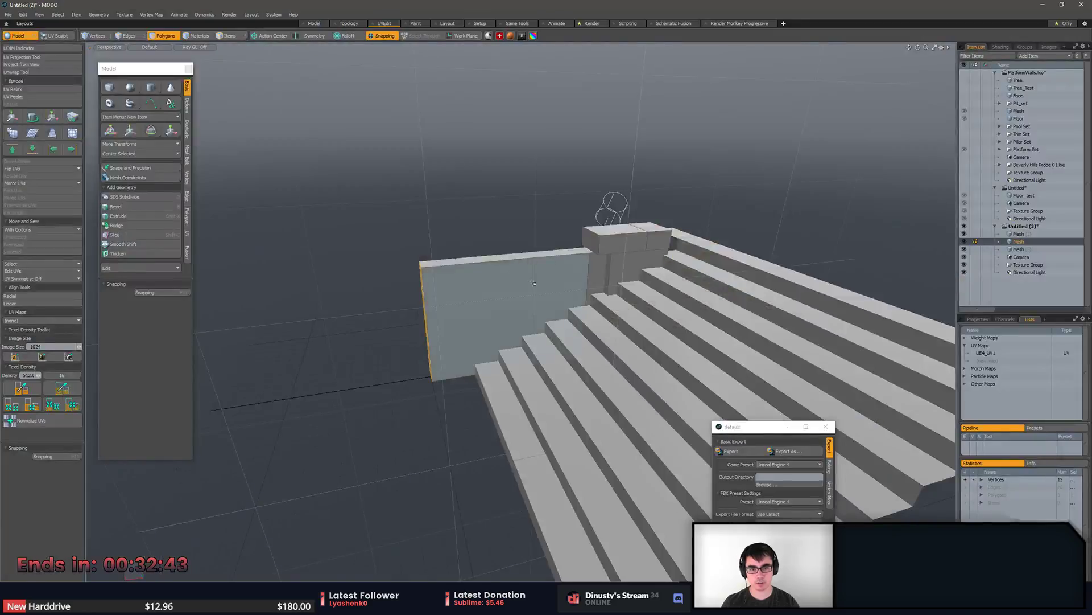
{"action": "key", "text": "d"}
{"action": "key", "text": "ctrl+z"}
{"action": "key", "text": "ctrl+z"}
{"action": "key", "text": "ctrl+z"}
Combine the railing and the end post blocks into one mesh item by cutting and pasting their polygons.
{"action": "left_click", "coordinate": [563, 202]}
{"action": "left_click_drag", "start_coordinate": [563, 202], "coordinate": [620, 199], "text": "alt"}
{"action": "double_click", "coordinate": [445, 268]}
{"action": "mouse_move", "coordinate": [455, 227]}
{"action": "left_mouse_down", "text": "alt"}
{"action": "mouse_move", "coordinate": [459, 219]}
{"action": "mouse_move", "coordinate": [447, 218]}
{"action": "left_mouse_up", "text": "alt"}
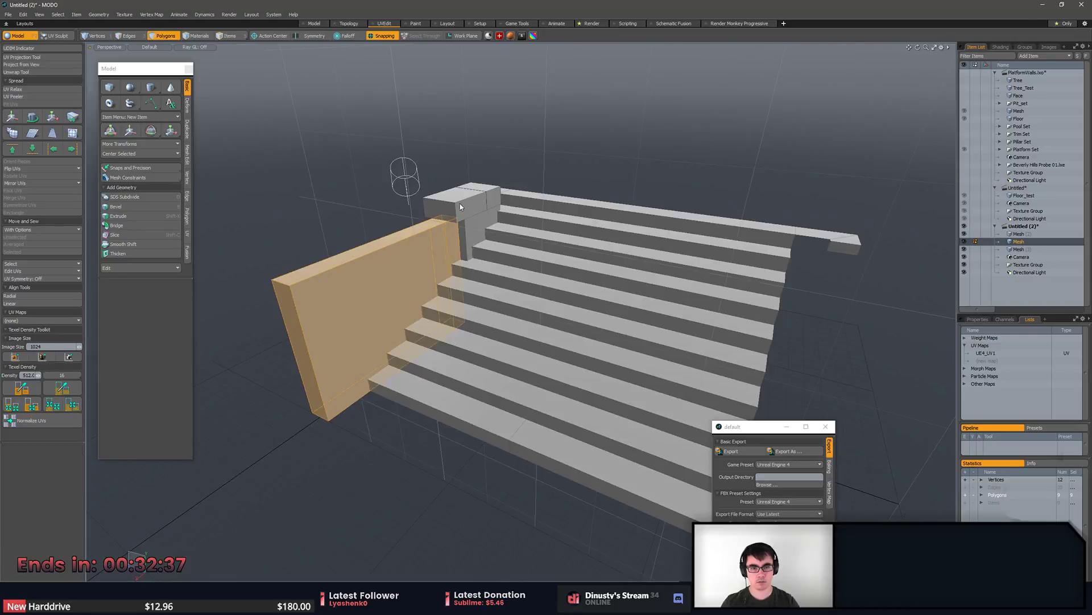
{"action": "key", "text": "5"}
{"action": "left_click", "coordinate": [485, 202]}
{"action": "left_click", "coordinate": [432, 255], "text": "shift"}
{"action": "key", "text": "3"}
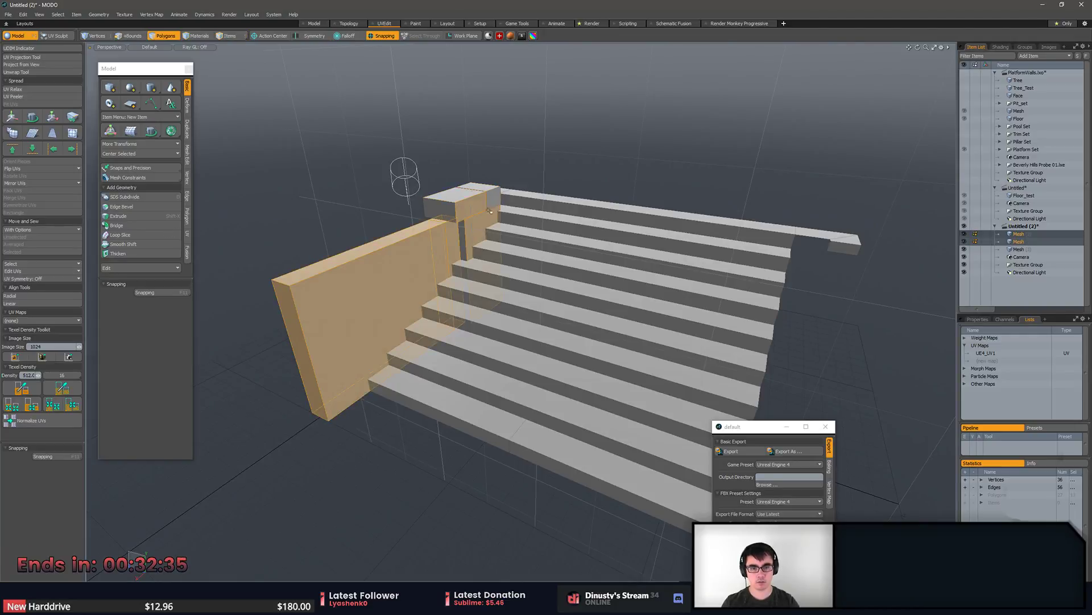
{"action": "key", "text": "]"}
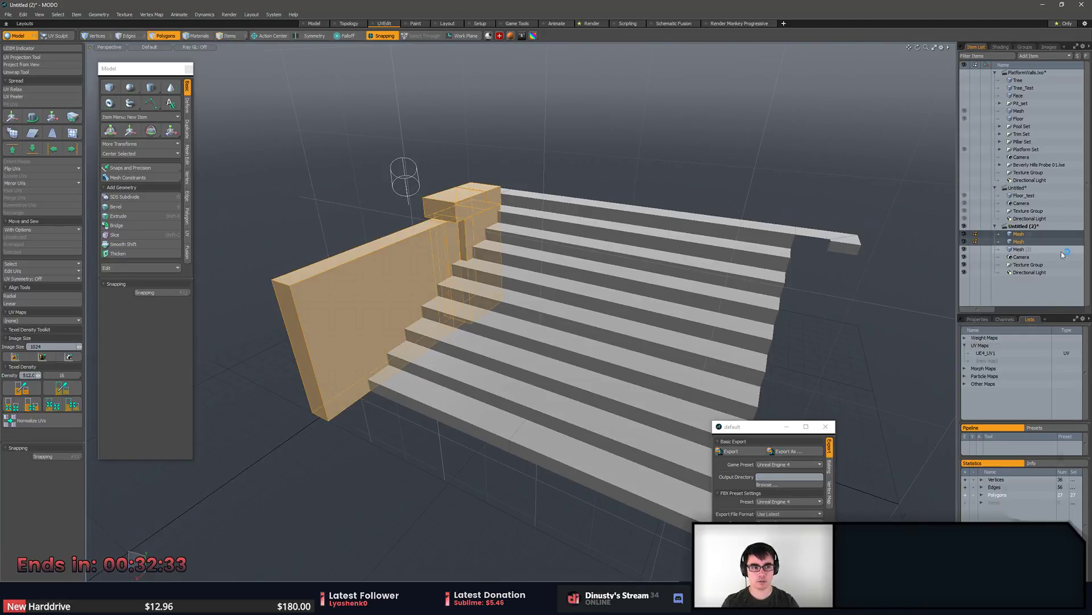
{"action": "key", "text": "ctrl+x"}
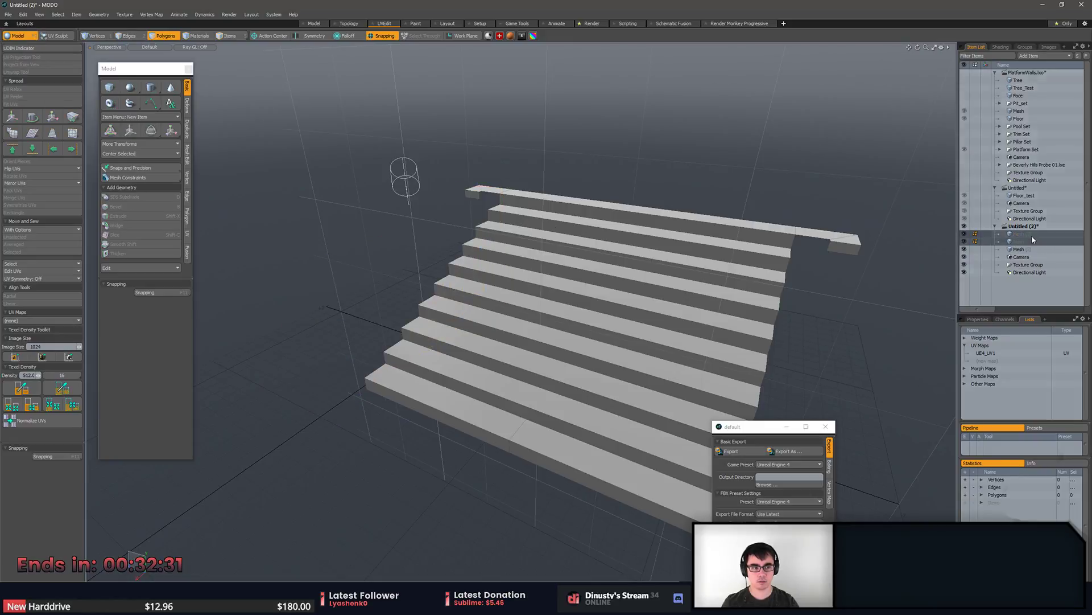
{"action": "key", "text": "ctrl+v"}
{"action": "left_click", "coordinate": [465, 203]}
{"action": "key", "text": "]"}
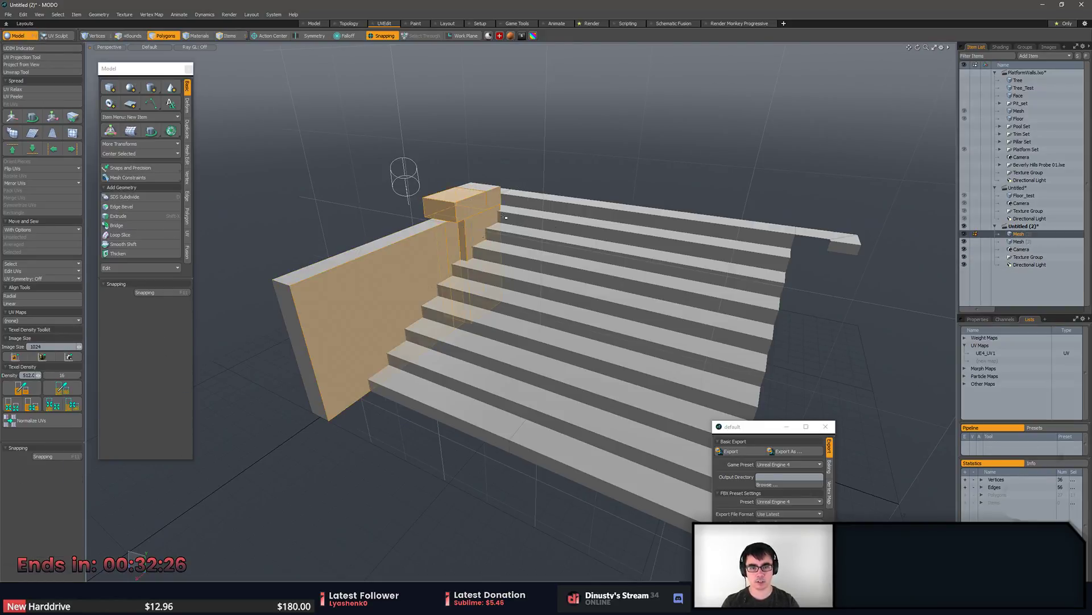
{"action": "left_click_drag", "start_coordinate": [603, 165], "coordinate": [614, 132], "text": "alt"}
{"action": "key", "text": "shift+Up"}
{"action": "left_click", "coordinate": [705, 129]}
{"action": "left_click_drag", "start_coordinate": [704, 129], "coordinate": [751, 196], "text": "alt"}
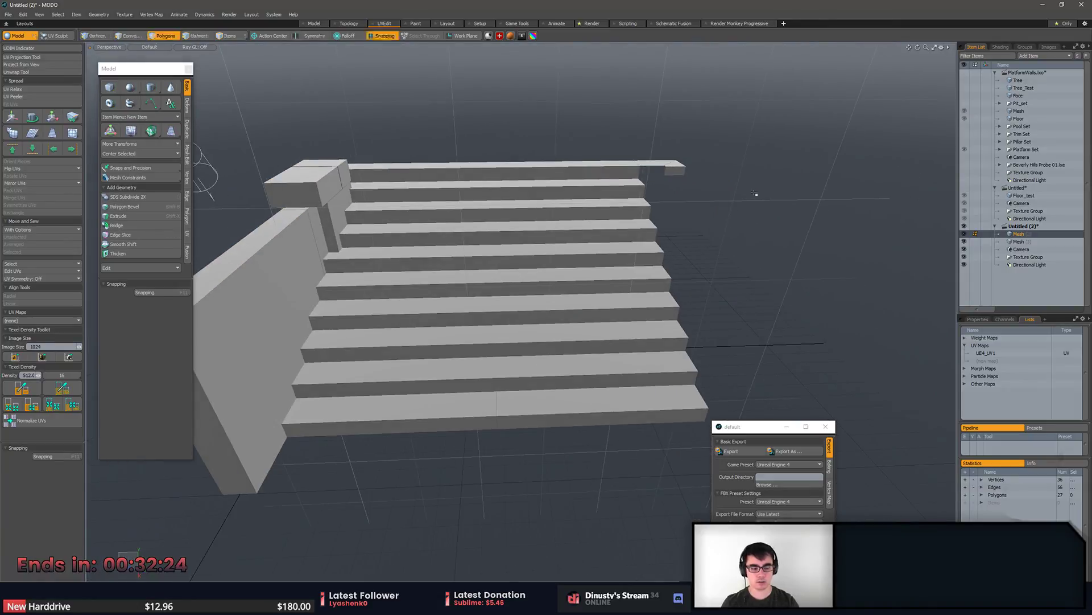
{"action": "key", "text": "w"}
{"action": "left_click_drag", "start_coordinate": [289, 292], "coordinate": [627, 296]}
{"action": "key", "text": "ctrl+z"}
{"action": "key", "text": "ctrl+z"}
Duplicate the railing and end post and move the copy about -4.7 m in Z to the stairs' opposite side.
{"action": "left_click", "coordinate": [296, 256]}
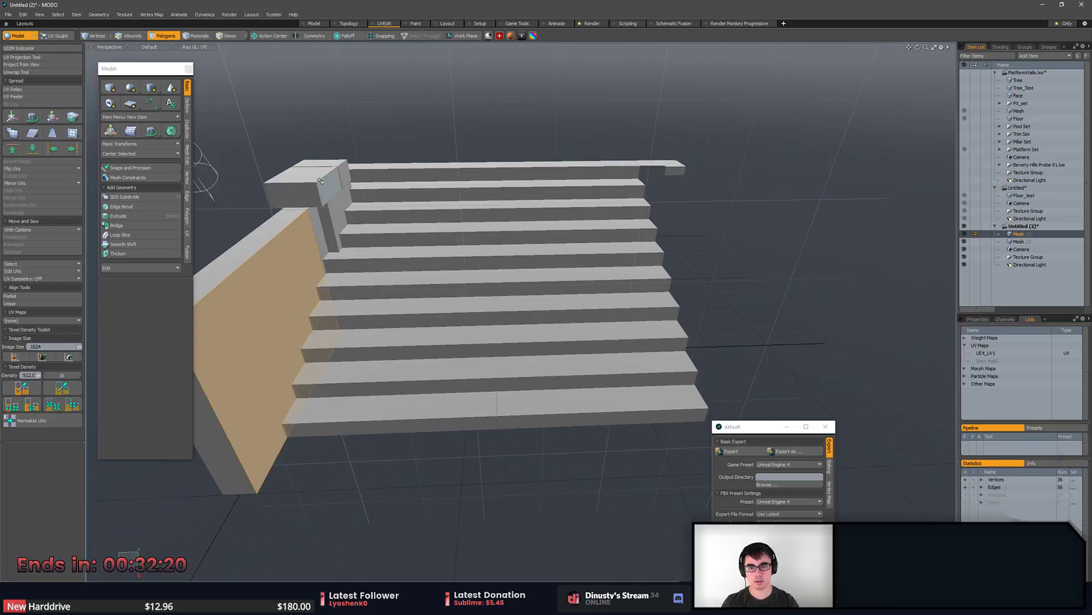
{"action": "left_click_drag", "start_coordinate": [318, 189], "coordinate": [334, 180]}
{"action": "key", "text": "bracketright"}
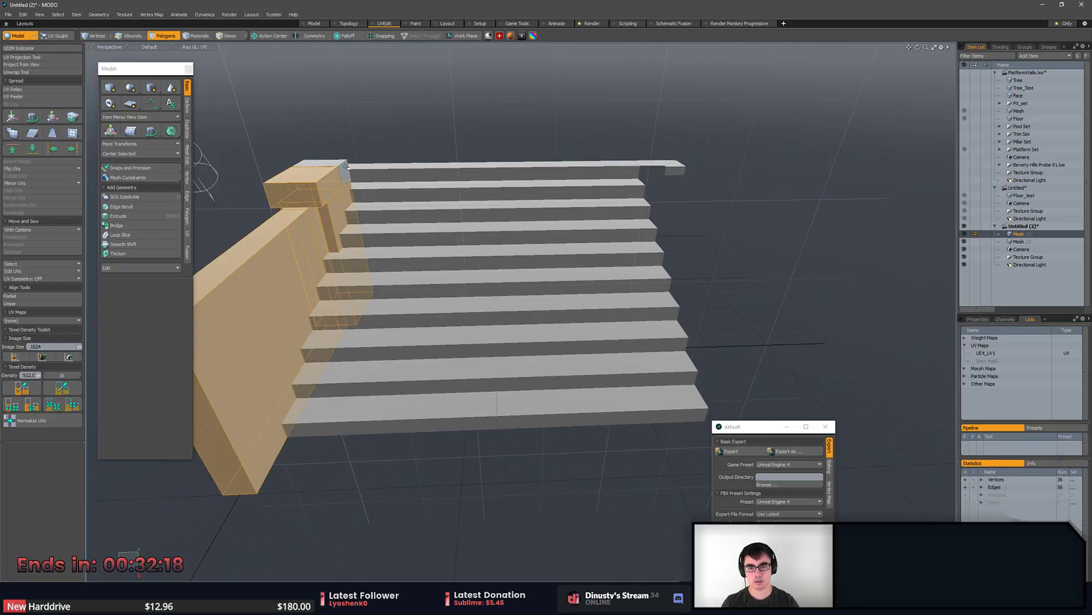
{"action": "key", "text": "y"}
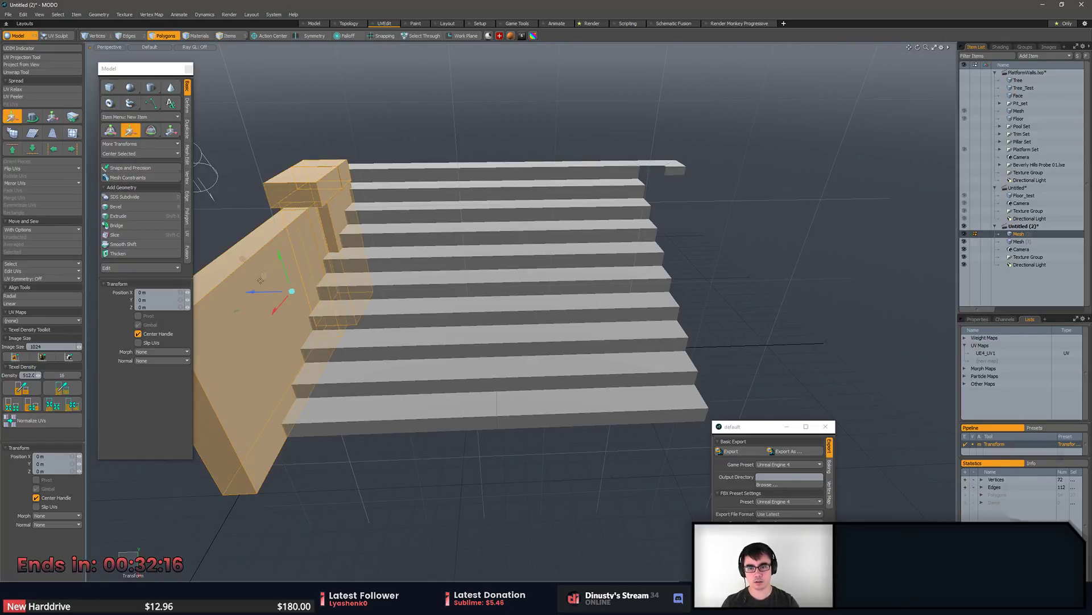
{"action": "left_click_drag", "start_coordinate": [257, 294], "coordinate": [466, 307]}
{"action": "left_click_drag", "start_coordinate": [541, 273], "coordinate": [699, 229], "text": "alt"}
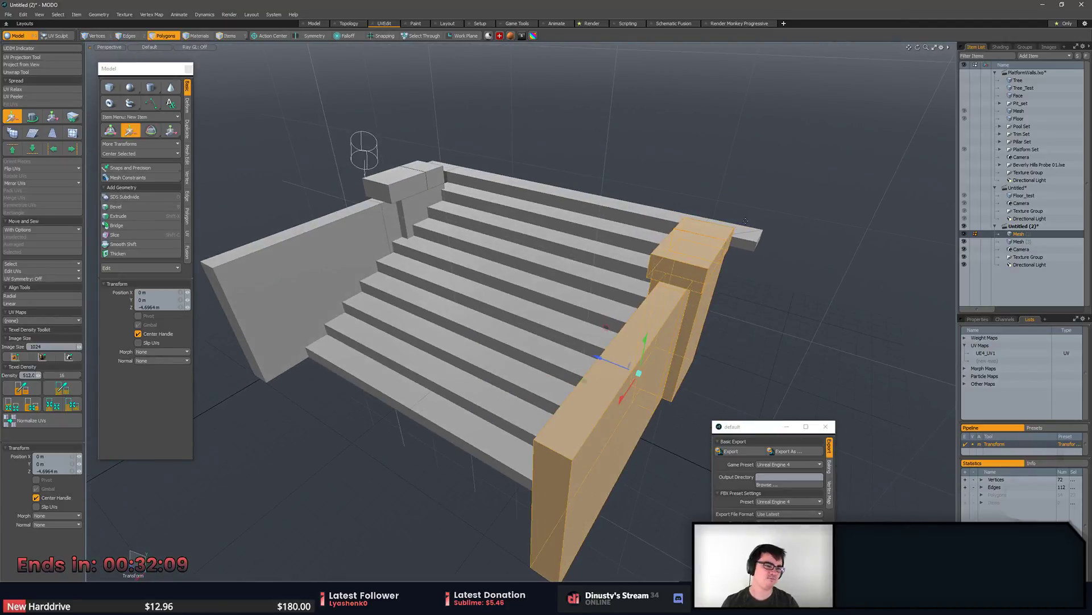
Bring the stairs and both side railings into the PlatformWalls scene's Platform Set and enable snapping.
{"action": "left_click", "coordinate": [1018, 134]}
{"action": "left_click_drag", "start_coordinate": [683, 262], "coordinate": [566, 156], "text": "alt"}
{"action": "left_click", "coordinate": [541, 271]}
{"action": "key", "text": "3"}
{"action": "key", "text": "2"}
{"action": "key", "text": "w"}
{"action": "key", "text": "x"}
{"action": "mouse_move", "coordinate": [298, 339]}
{"action": "left_mouse_down"}
{"action": "mouse_move", "coordinate": [422, 224]}
{"action": "mouse_move", "coordinate": [424, 201]}
{"action": "mouse_move", "coordinate": [448, 348]}
{"action": "mouse_move", "coordinate": [439, 265]}
{"action": "left_mouse_up"}
{"action": "key", "text": "space"}
Move the stair steps and top trim -600 mm in X relative to the railings, with grid snapping.
{"action": "key", "text": "3"}
{"action": "mouse_move", "coordinate": [433, 214]}
{"action": "left_mouse_down"}
{"action": "mouse_move", "coordinate": [420, 224]}
{"action": "mouse_move", "coordinate": [432, 256]}
{"action": "mouse_move", "coordinate": [545, 465]}
{"action": "mouse_move", "coordinate": [528, 346]}
{"action": "mouse_move", "coordinate": [450, 299]}
{"action": "left_mouse_up"}
{"action": "key", "text": "w"}
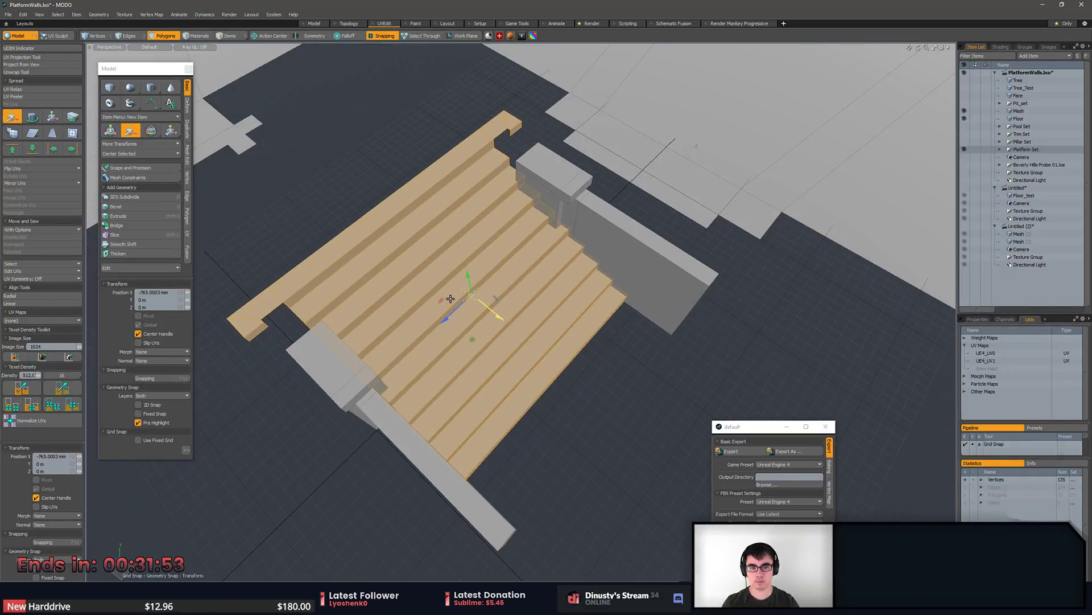
{"action": "key", "text": "ctrl+z"}
{"action": "key", "text": "KP_1"}
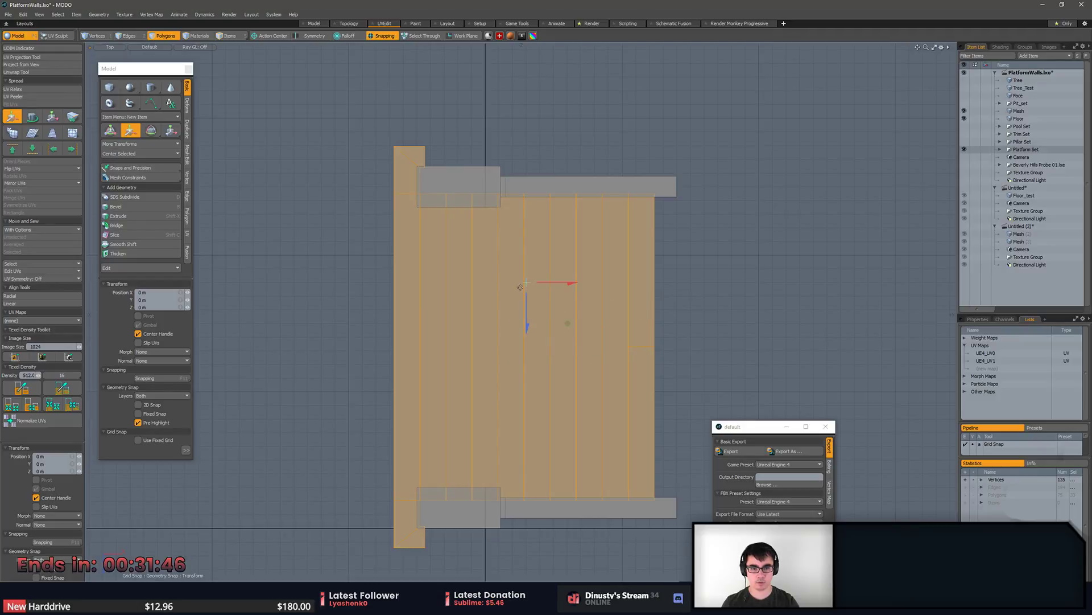
{"action": "left_click_drag", "start_coordinate": [523, 281], "coordinate": [482, 281]}
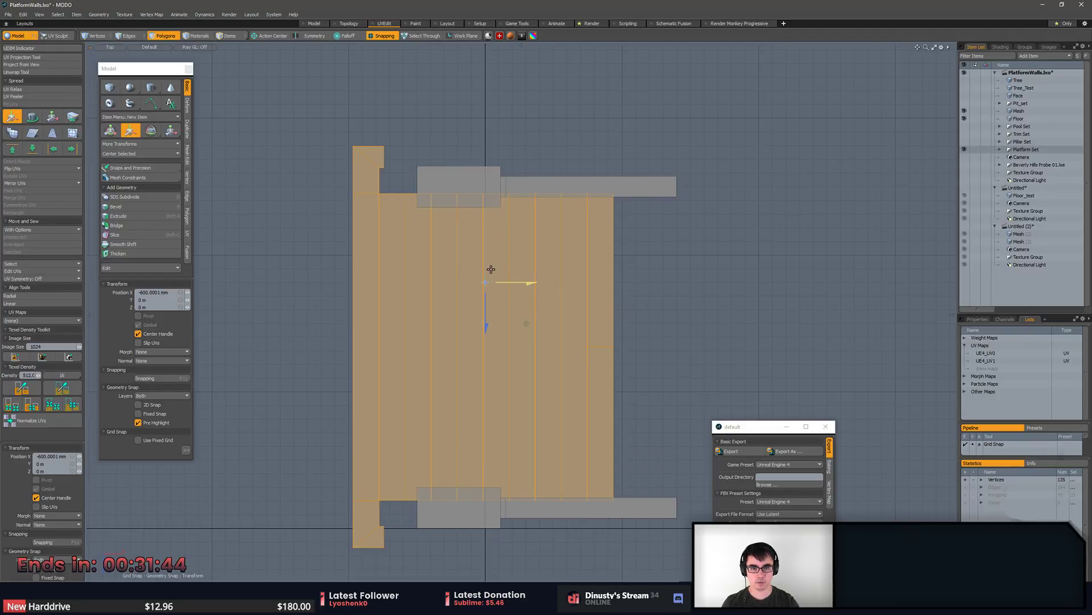
{"action": "key", "text": "space"}
Shorten both railings by snapping the vertices at their lower ends toward the stairs along X.
{"action": "left_click", "coordinate": [620, 204]}
{"action": "left_click", "coordinate": [637, 188]}
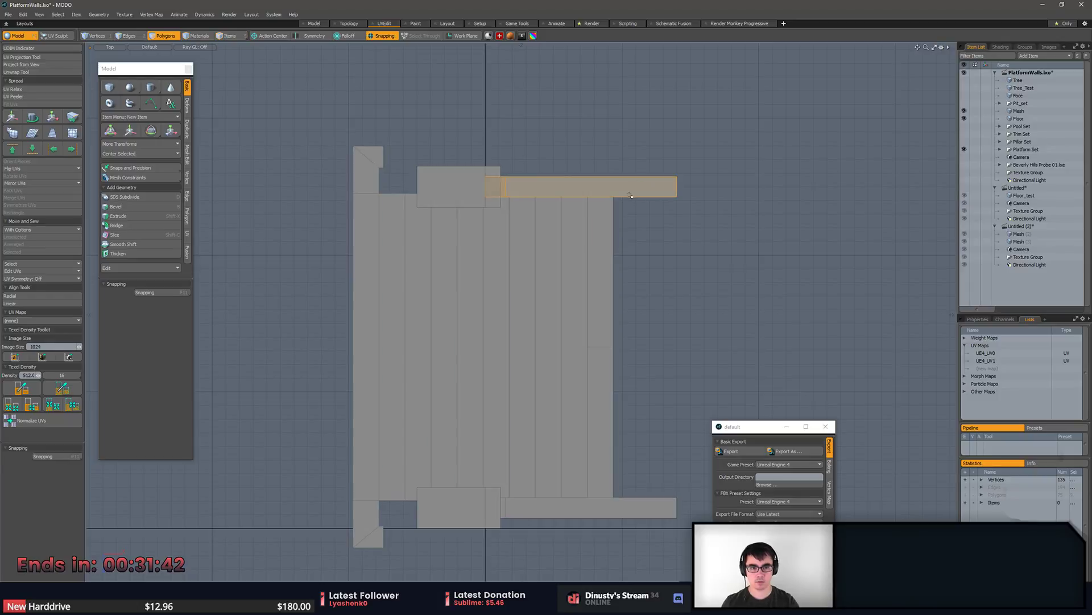
{"action": "left_click", "coordinate": [648, 508], "text": "shift"}
{"action": "key", "text": "alt+1"}
{"action": "middle_click_drag", "start_coordinate": [639, 541], "coordinate": [551, 561], "text": "ctrl"}
{"action": "scroll", "coordinate": [551, 561], "scroll_direction": "up", "scroll_amount": 2}
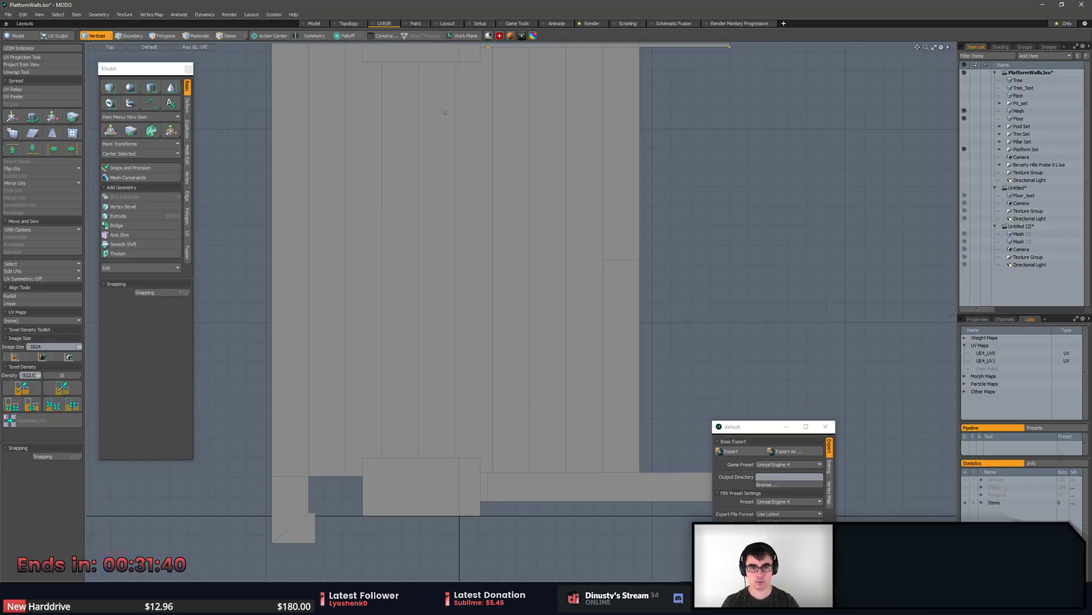
{"action": "scroll", "coordinate": [501, 226], "scroll_direction": "down", "scroll_amount": 6}
{"action": "key", "text": "w"}
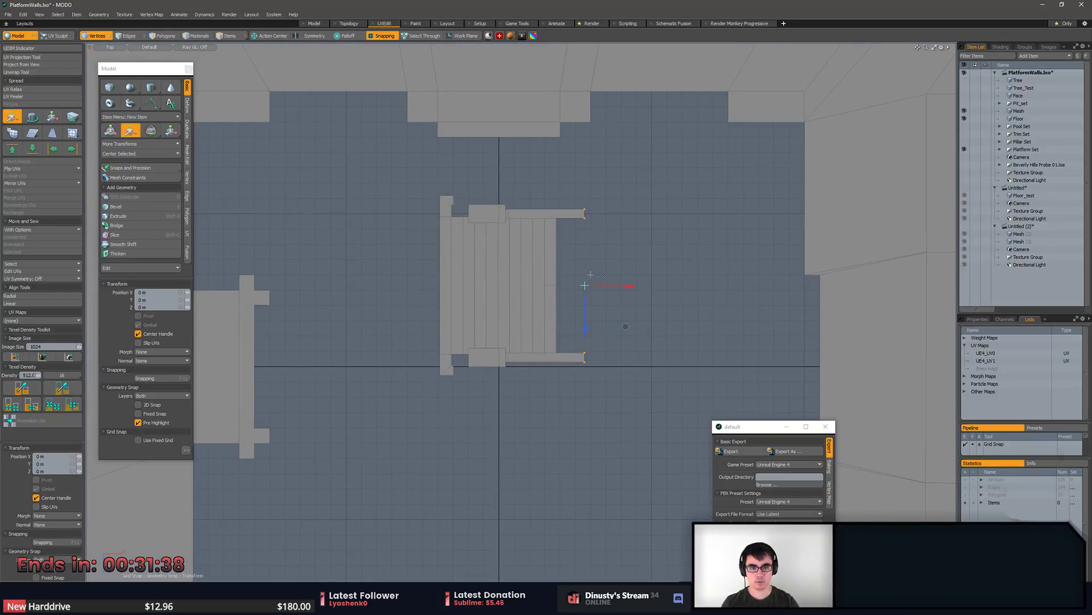
{"action": "left_click_drag", "start_coordinate": [623, 287], "coordinate": [604, 326]}
{"action": "key", "text": "q"}
Switch to Unreal Editor, examine the placed PlatformWall_Stair_5m3 with its railings and adjoining walls, and return to MODO.
{"action": "left_click_drag", "start_coordinate": [598, 289], "coordinate": [516, 317], "text": "alt+shift"}
{"action": "scroll", "coordinate": [602, 327], "scroll_direction": "up", "scroll_amount": 2}
{"action": "key", "text": "KP_Decimal"}
{"action": "key", "text": "alt+Tab"}
{"action": "right_click_drag", "start_coordinate": [516, 317], "coordinate": [620, 327]}
{"action": "key", "text": "w"}
{"action": "key", "text": "s"}
{"action": "right_click_drag", "start_coordinate": [491, 219], "coordinate": [474, 235]}
{"action": "key", "text": "f"}
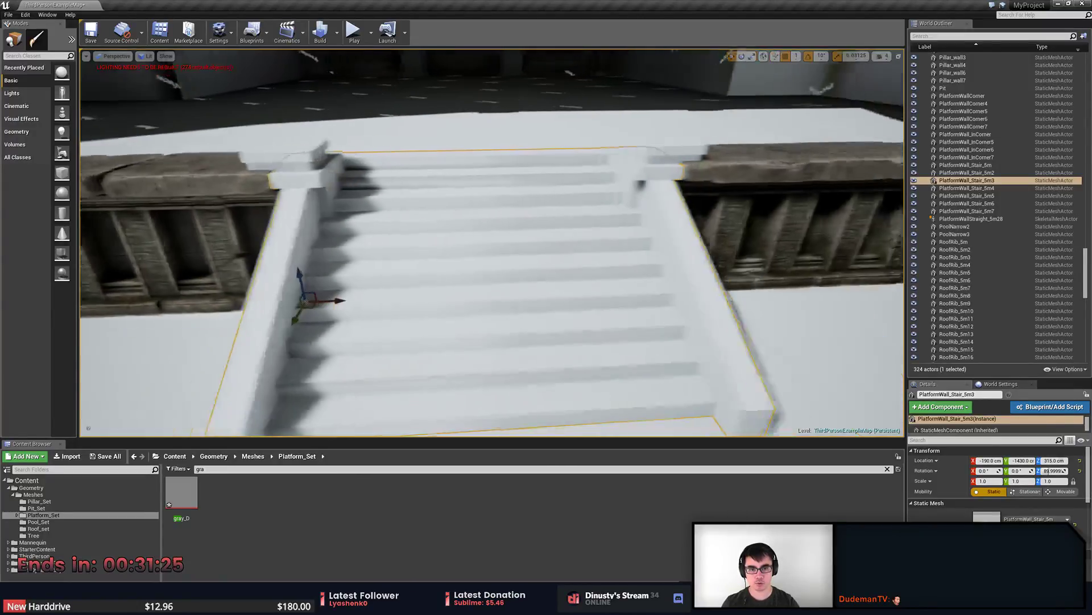
{"action": "key", "text": "alt+Tab"}
Try scaling the vertices of the stairs, posts and railings along Z to change the overall width.
{"action": "left_click_drag", "start_coordinate": [548, 345], "coordinate": [599, 246], "text": "alt"}
{"action": "key", "text": "w"}
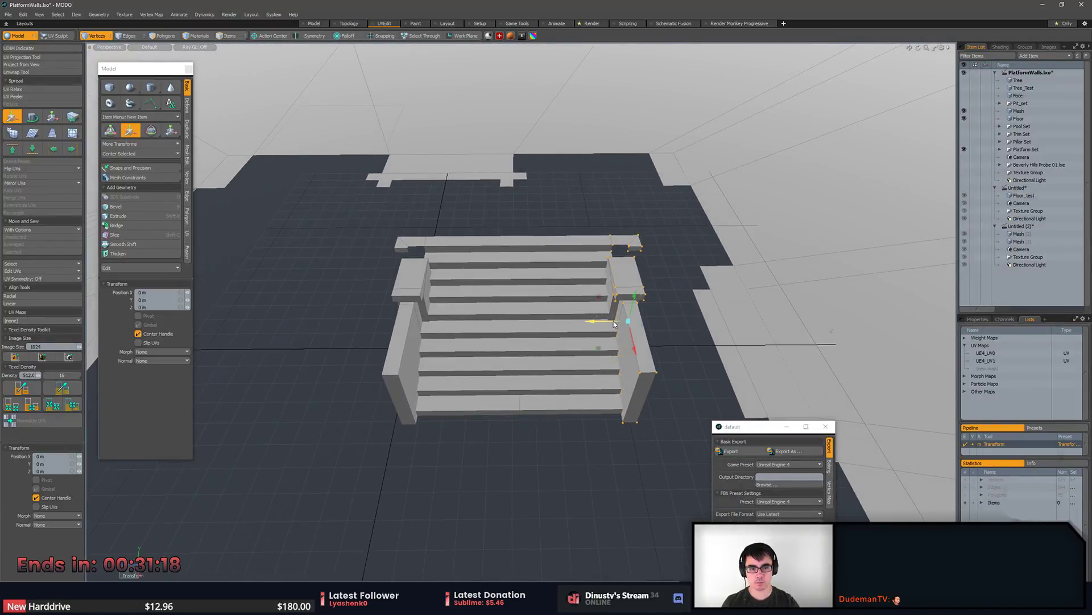
{"action": "key", "text": "space"}
{"action": "mouse_move", "coordinate": [367, 236]}
{"action": "right_mouse_down"}
{"action": "mouse_move", "coordinate": [567, 475]}
{"action": "mouse_move", "coordinate": [646, 174]}
{"action": "right_mouse_up"}
{"action": "key", "text": "w"}
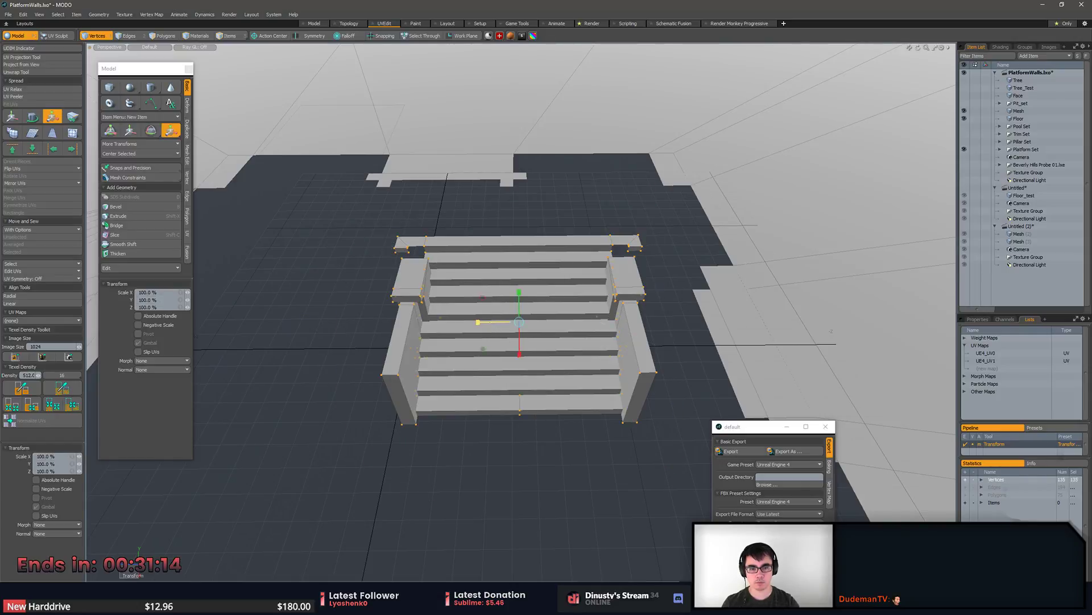
{"action": "left_click_drag", "start_coordinate": [482, 324], "coordinate": [529, 342]}
{"action": "key", "text": "space"}
{"action": "key", "text": "2"}
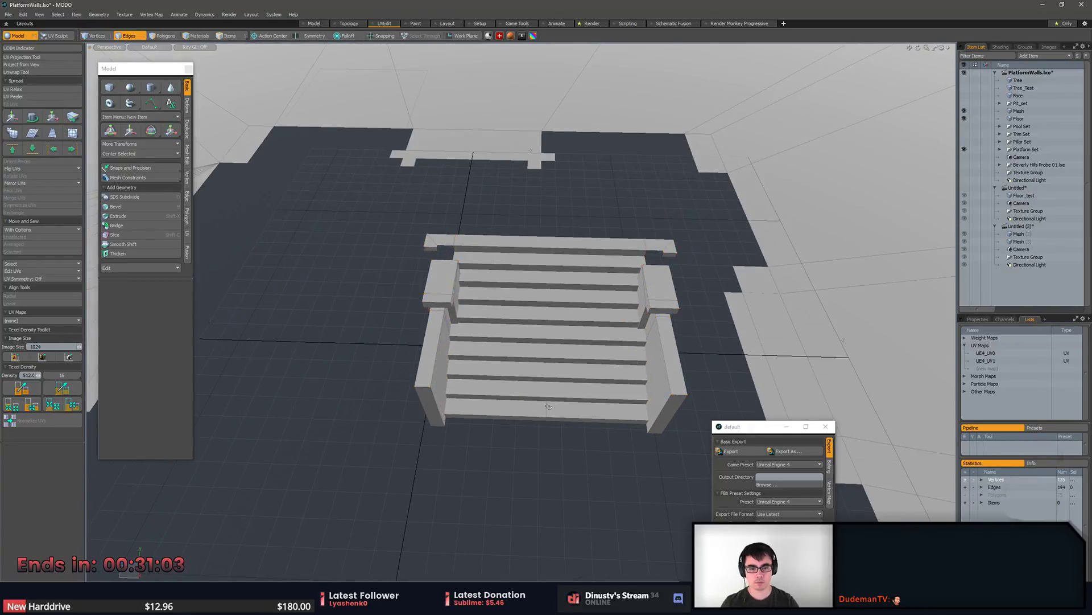
Nudge the vertices of the left railing, post and trim end slightly along Z.
{"action": "key", "text": "1"}
{"action": "mouse_move", "coordinate": [563, 225]}
{"action": "right_mouse_down"}
{"action": "mouse_move", "coordinate": [623, 523]}
{"action": "mouse_move", "coordinate": [597, 513]}
{"action": "right_mouse_up"}
{"action": "left_click_drag", "start_coordinate": [597, 512], "coordinate": [444, 228], "text": "alt"}
{"action": "mouse_move", "coordinate": [444, 228]}
{"action": "right_mouse_down"}
{"action": "mouse_move", "coordinate": [438, 455]}
{"action": "mouse_move", "coordinate": [496, 266]}
{"action": "right_mouse_up"}
{"action": "key", "text": "y"}
{"action": "left_click_drag", "start_coordinate": [455, 327], "coordinate": [458, 327]}
{"action": "key", "text": "space"}
{"action": "left_click_drag", "start_coordinate": [591, 344], "coordinate": [437, 281], "text": "alt"}
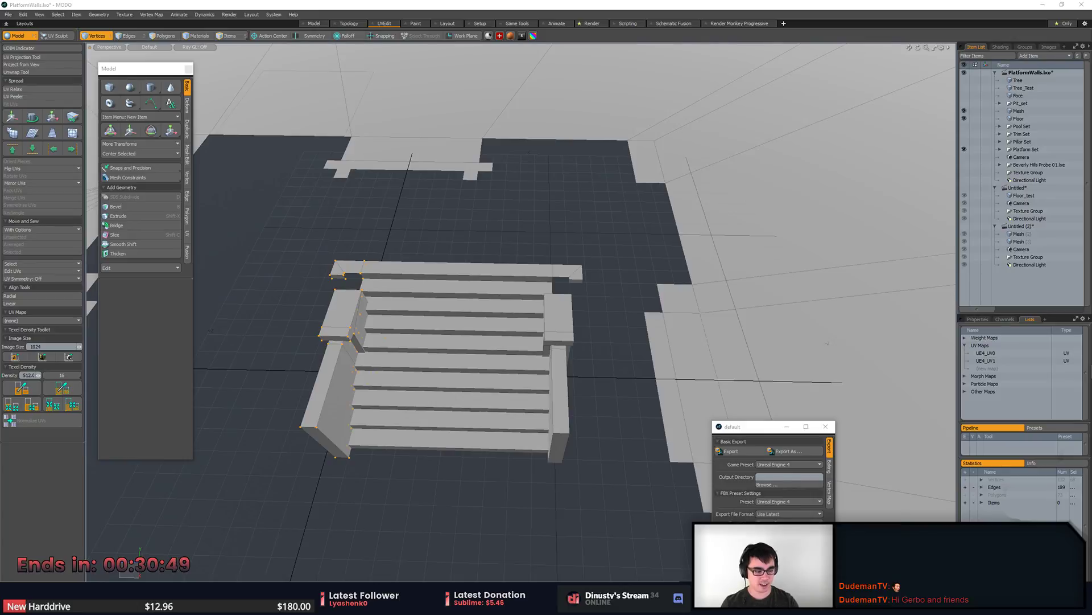
Shift the vertices of the right railing, post and trim end outward along Z.
{"action": "left_click_drag", "start_coordinate": [529, 224], "coordinate": [538, 236], "text": "alt"}
{"action": "mouse_move", "coordinate": [537, 237]}
{"action": "right_mouse_down"}
{"action": "mouse_move", "coordinate": [615, 553]}
{"action": "mouse_move", "coordinate": [587, 276]}
{"action": "right_mouse_up"}
{"action": "left_click_drag", "start_coordinate": [582, 278], "coordinate": [600, 290], "text": "alt"}
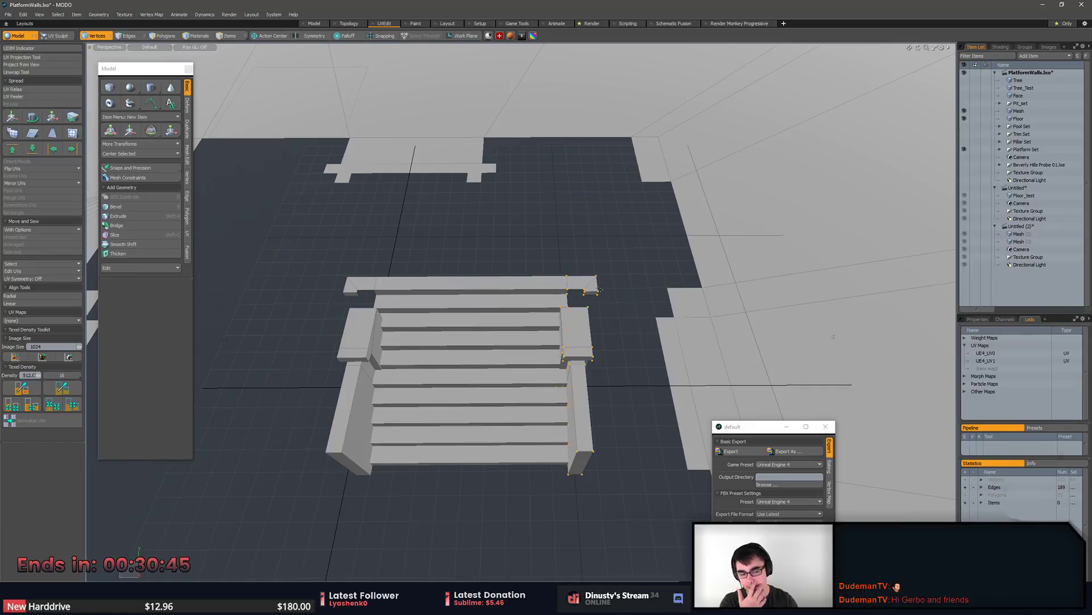
{"action": "key", "text": "w"}
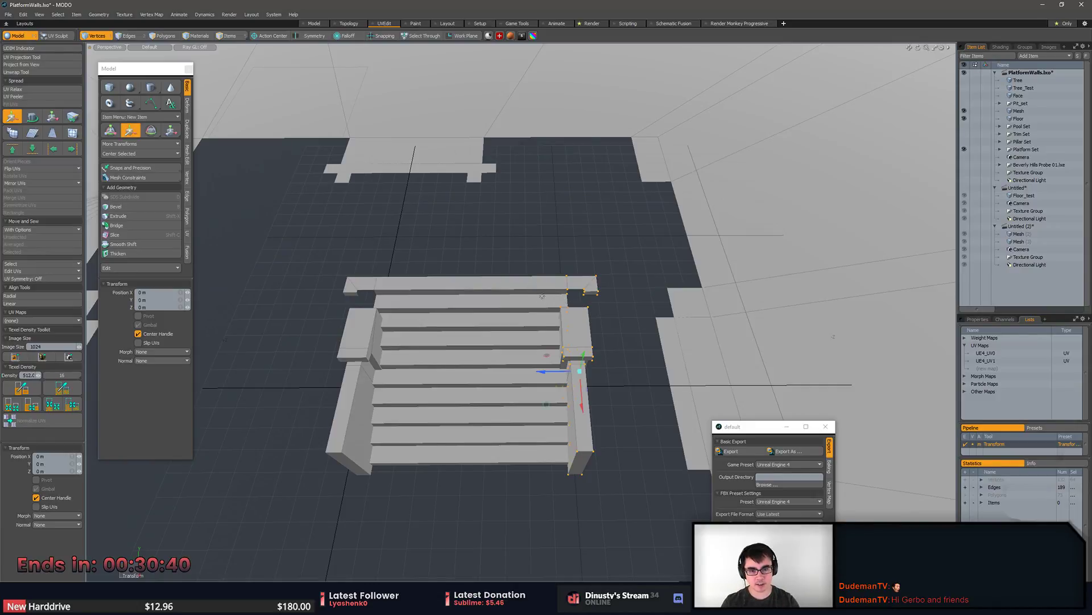
{"action": "left_click_drag", "start_coordinate": [555, 375], "coordinate": [588, 376]}
{"action": "key", "text": "q"}
Move the vertices of the left railing, post and trim end inward by -65 mm in Z.
{"action": "key", "text": "1"}
{"action": "double_click", "coordinate": [326, 365]}
{"action": "key", "text": "w"}
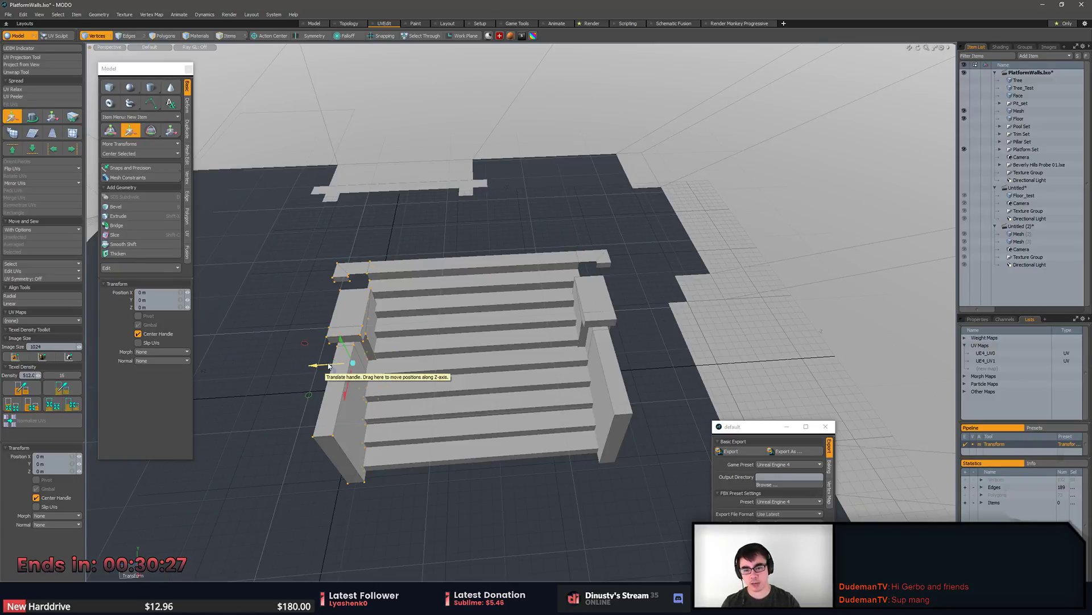
{"action": "left_click_drag", "start_coordinate": [329, 366], "coordinate": [334, 365]}
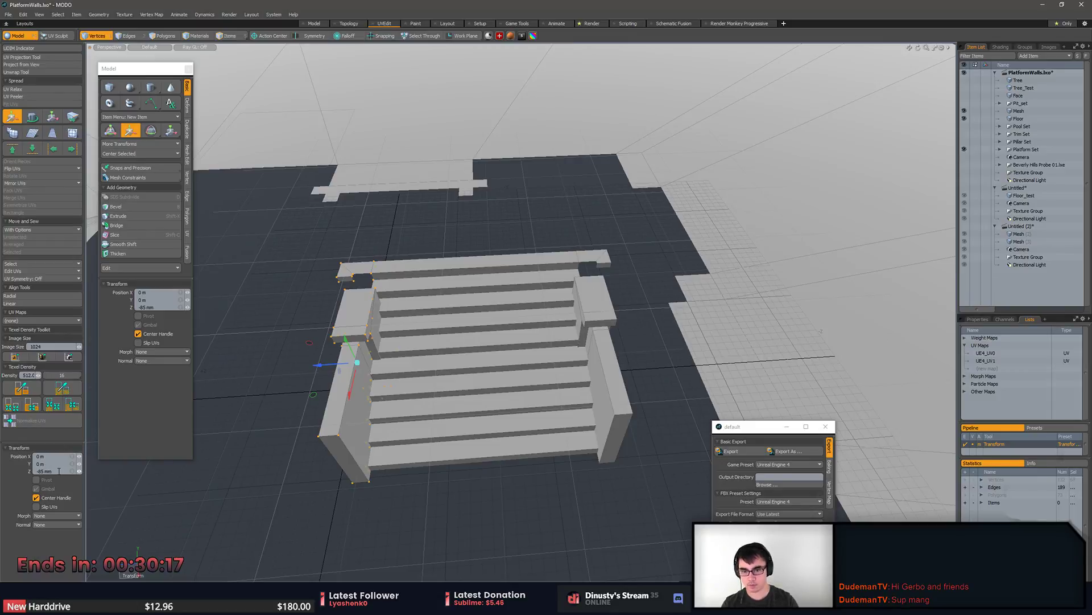
Move the vertices of the right railing, post and trim end inward by 65 mm in Z.
{"action": "left_click_drag", "start_coordinate": [529, 267], "coordinate": [547, 255], "text": "alt"}
{"action": "mouse_move", "coordinate": [547, 255]}
{"action": "right_mouse_down"}
{"action": "mouse_move", "coordinate": [557, 524]}
{"action": "mouse_move", "coordinate": [621, 297]}
{"action": "right_mouse_up"}
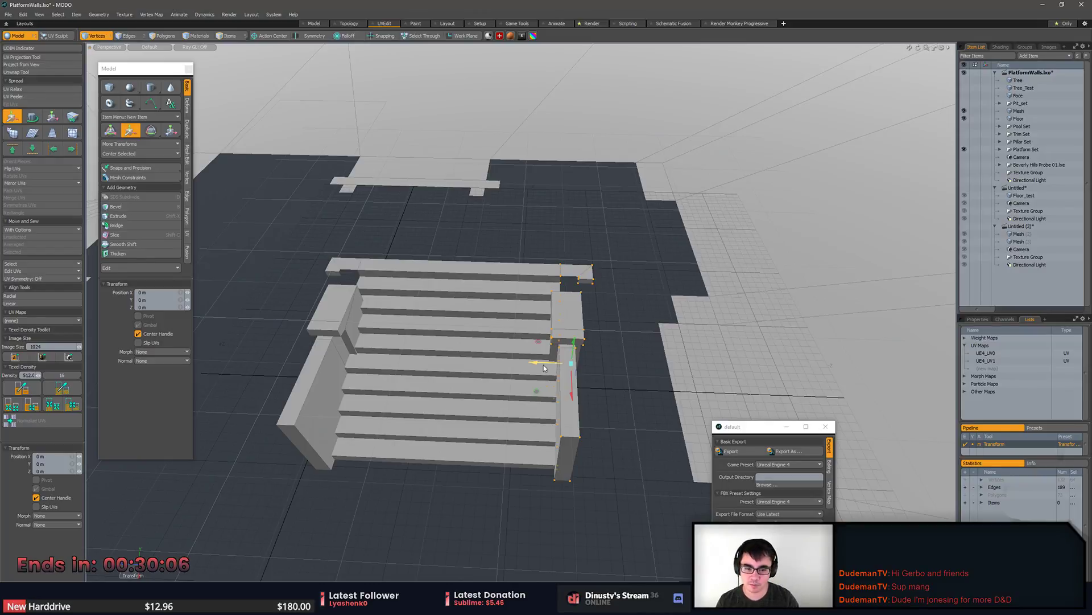
{"action": "left_click_drag", "start_coordinate": [542, 365], "coordinate": [535, 365]}
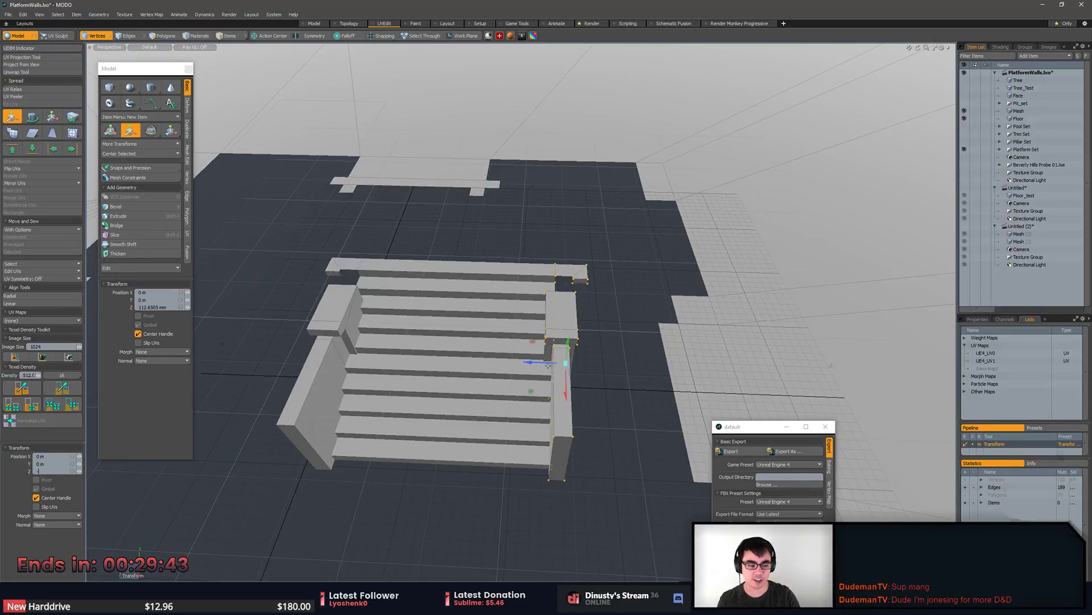
{"action": "left_click_drag", "start_coordinate": [540, 366], "coordinate": [532, 366]}
{"action": "key", "text": "ctrl+z"}
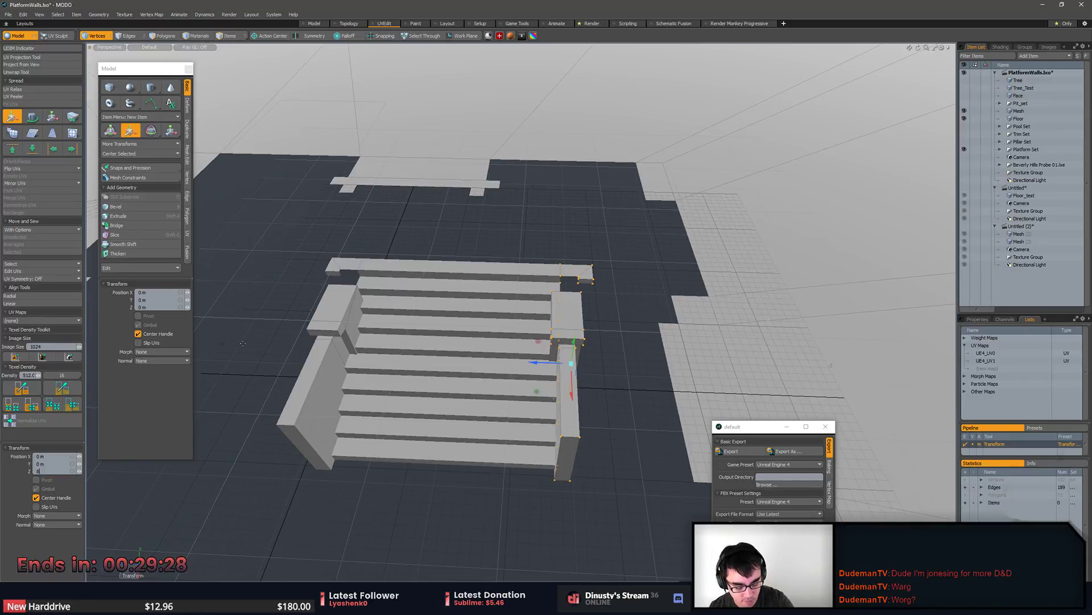
{"action": "key", "text": "Return"}
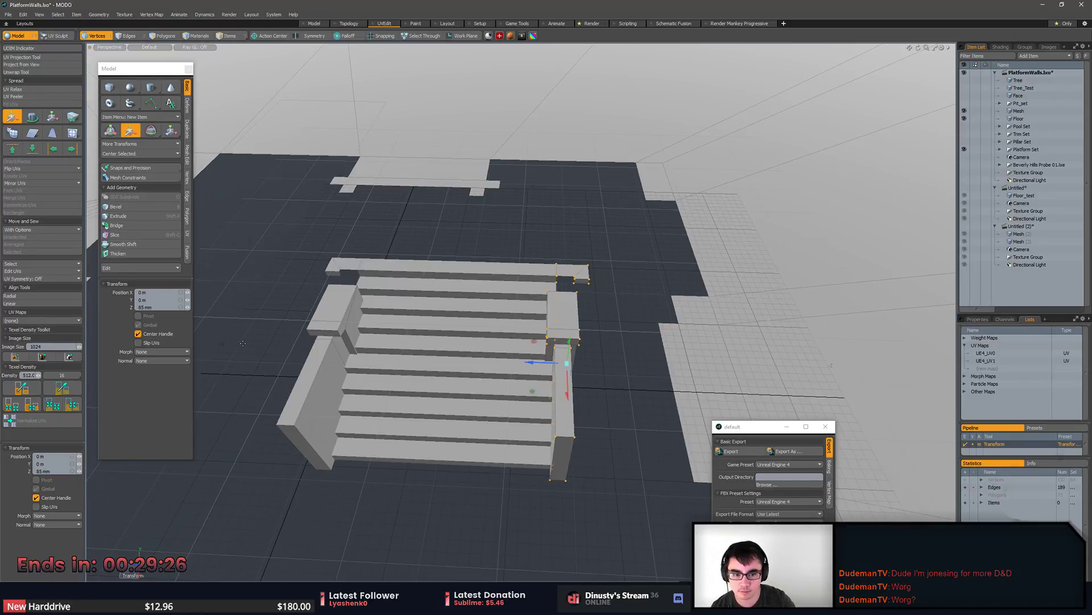
{"action": "scroll", "coordinate": [579, 286], "scroll_direction": "up", "scroll_amount": 3}
{"action": "scroll", "coordinate": [579, 286], "scroll_direction": "up", "scroll_amount": 1}
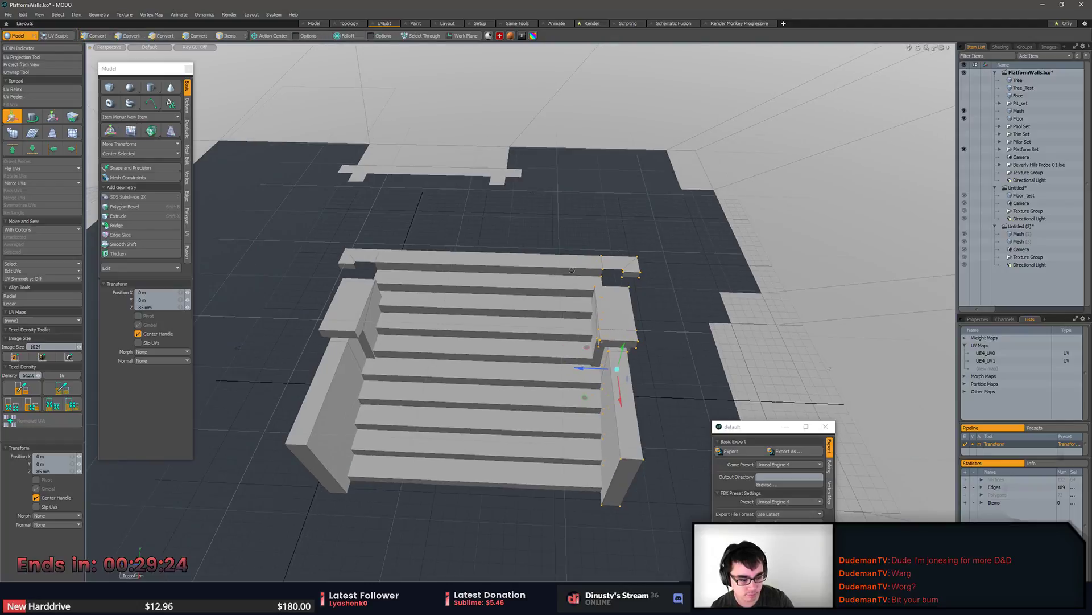
Make the stair mesh in the Platform Set the active item for polygon editing.
{"action": "key", "text": "space"}
{"action": "left_click_drag", "start_coordinate": [579, 286], "coordinate": [561, 319], "text": "alt"}
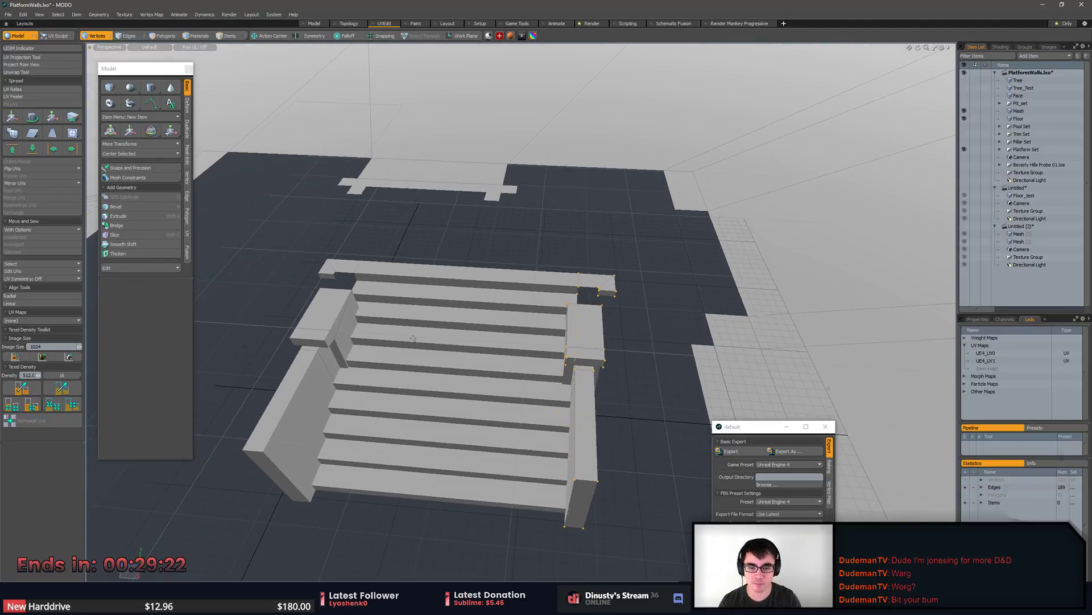
{"action": "key", "text": "5"}
{"action": "left_click", "coordinate": [342, 340]}
{"action": "key", "text": "3"}
{"action": "left_click_drag", "start_coordinate": [343, 342], "coordinate": [385, 372], "text": "alt"}
{"action": "key", "text": "1"}
{"action": "key", "text": "3"}
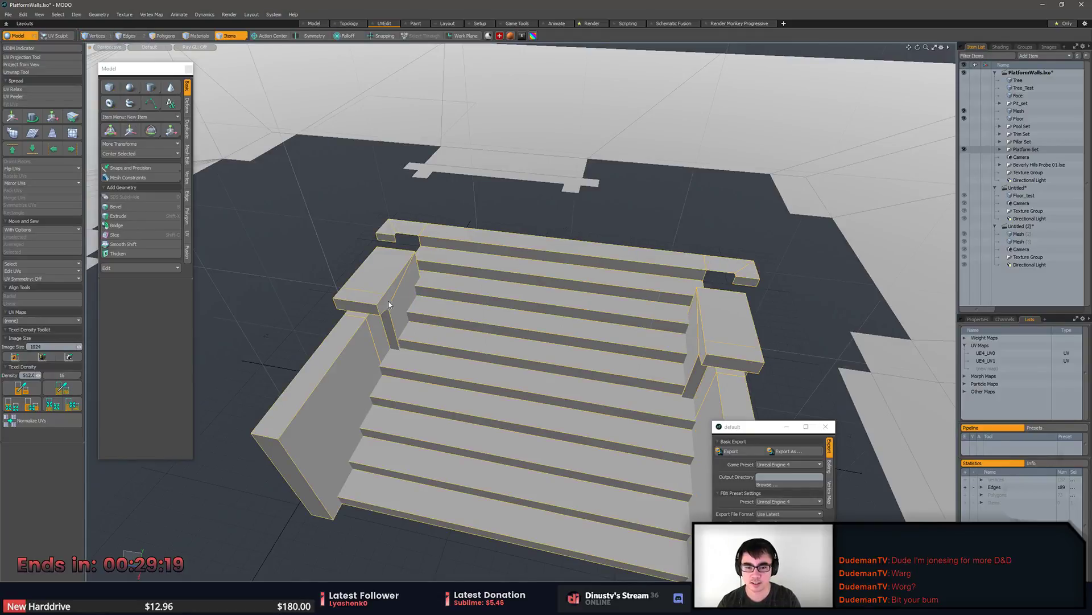
Select the inner side faces of both stair posts and scale them slightly.
{"action": "left_click", "coordinate": [380, 334]}
{"action": "left_click_drag", "start_coordinate": [380, 334], "coordinate": [609, 254], "text": "alt"}
{"action": "left_click", "coordinate": [671, 335], "text": "shift"}
{"action": "left_click_drag", "start_coordinate": [672, 335], "coordinate": [598, 339], "text": "alt"}
{"action": "key", "text": "r"}
{"action": "left_click_drag", "start_coordinate": [421, 370], "coordinate": [429, 371]}
{"action": "key", "text": "space"}
{"action": "left_click", "coordinate": [640, 250]}
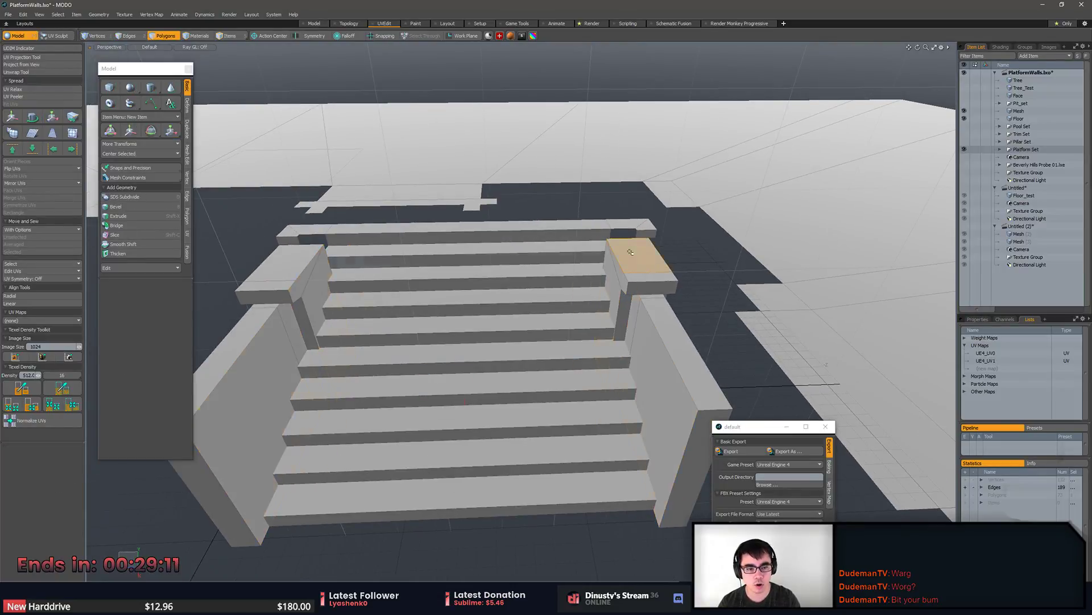
Remove the stray edges running across the tops of the two post caps.
{"action": "key", "text": "2"}
{"action": "key", "text": "BackSpace"}
{"action": "left_click", "coordinate": [279, 280]}
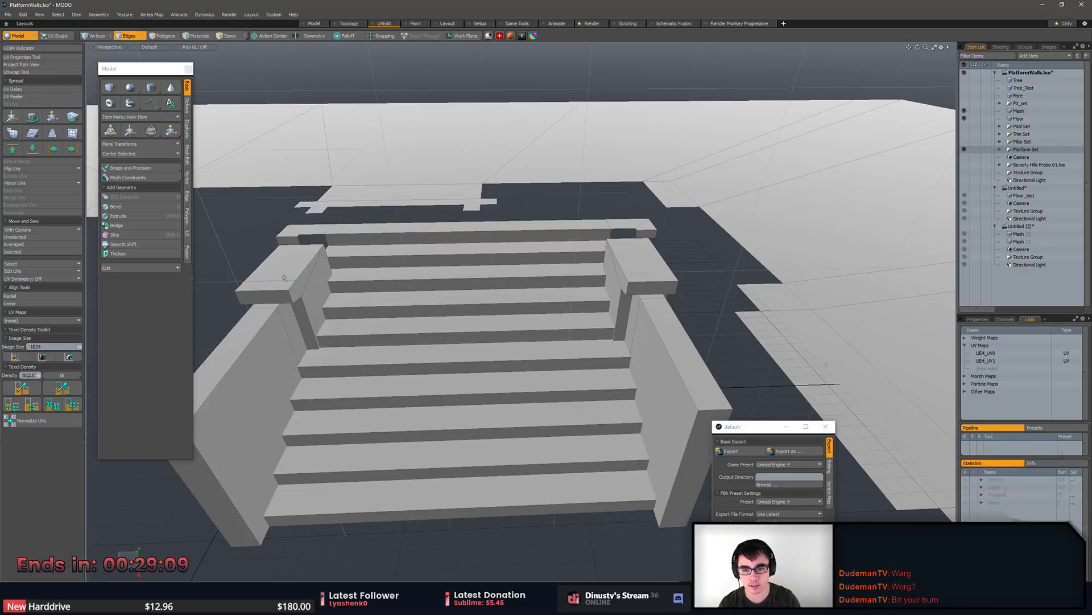
{"action": "key", "text": "BackSpace"}
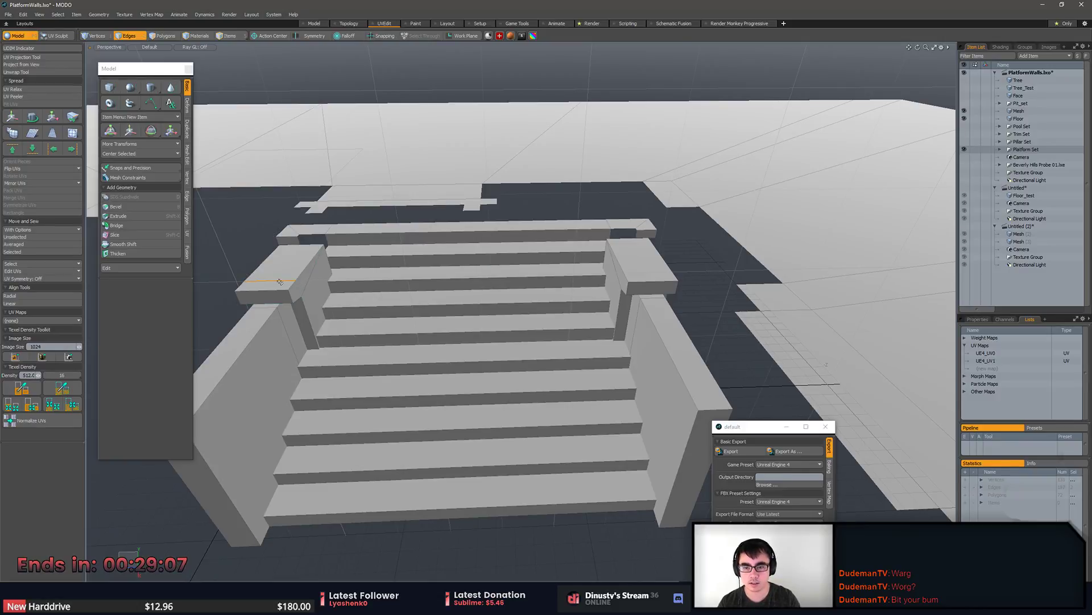
Close the open top of the left post cap using the edge loop around its rim.
{"action": "left_click_drag", "start_coordinate": [263, 317], "coordinate": [530, 370], "text": "alt"}
{"action": "key", "text": "ctrl+z"}
{"action": "left_click", "coordinate": [543, 386], "text": "shift"}
{"action": "key", "text": "1"}
{"action": "key", "text": "2"}
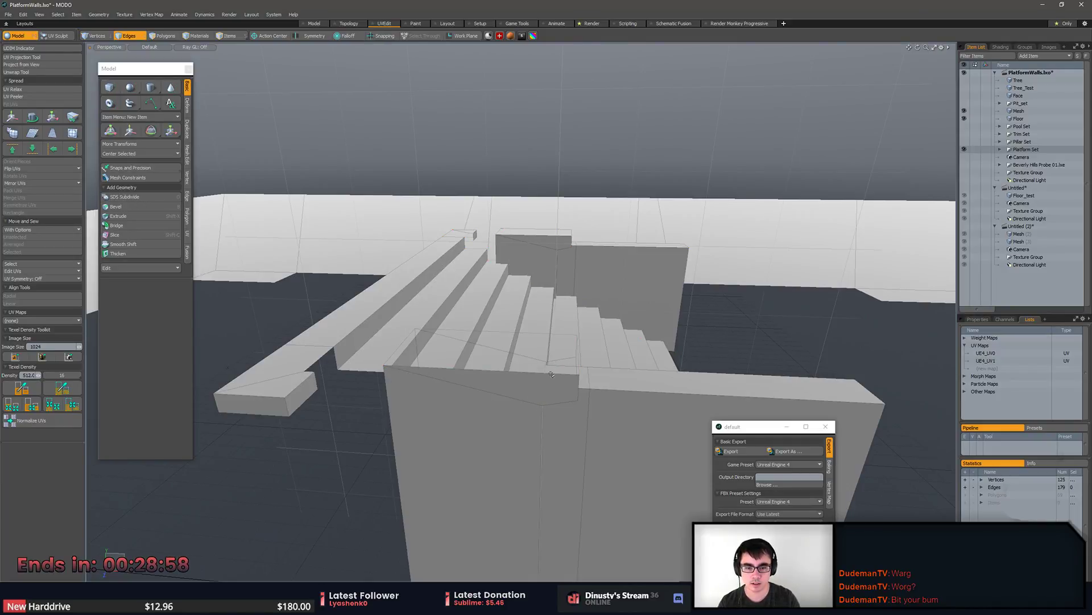
{"action": "left_click", "coordinate": [550, 374]}
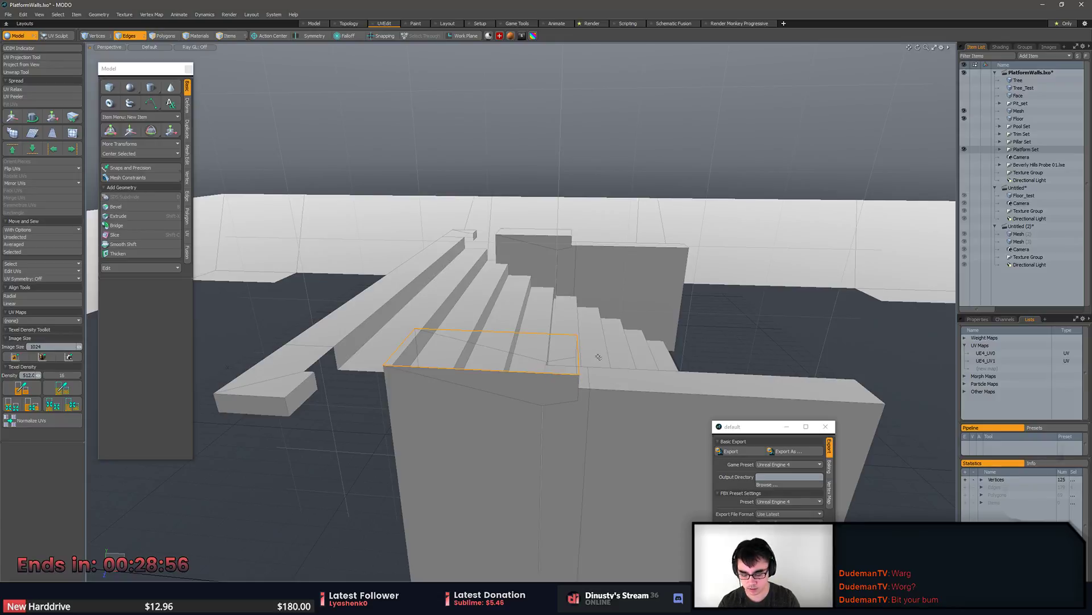
{"action": "key", "text": "Delete"}
Try to transform the inner side faces of both railings and end posts.
{"action": "middle_click_drag", "start_coordinate": [529, 358], "coordinate": [612, 324]}
{"action": "key", "text": "3"}
{"action": "left_click_drag", "start_coordinate": [611, 324], "coordinate": [608, 294], "text": "alt"}
{"action": "key", "text": "ctrl+t"}
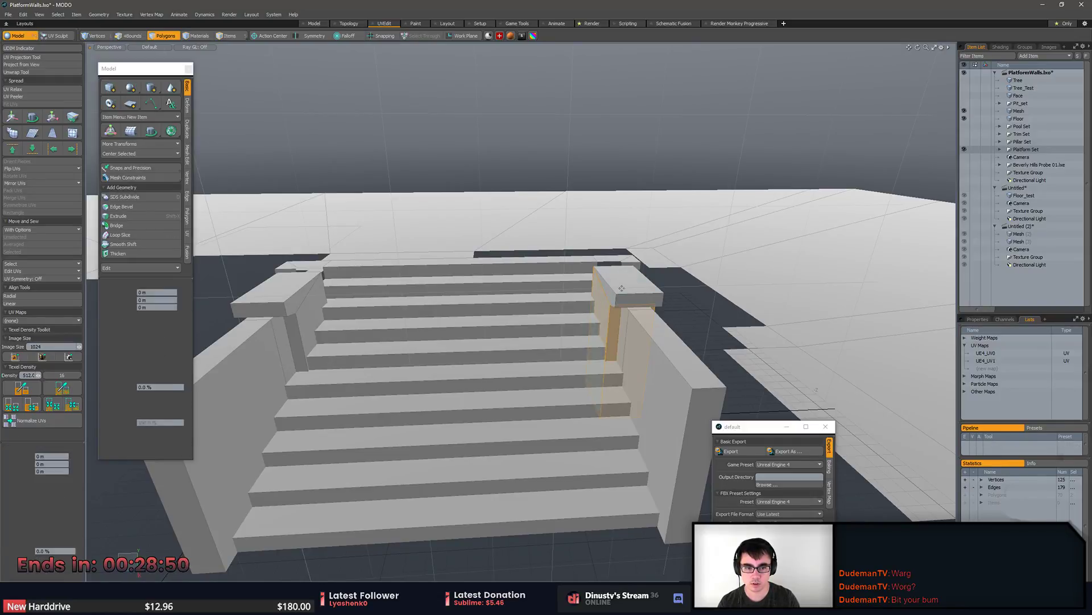
{"action": "key", "text": "space"}
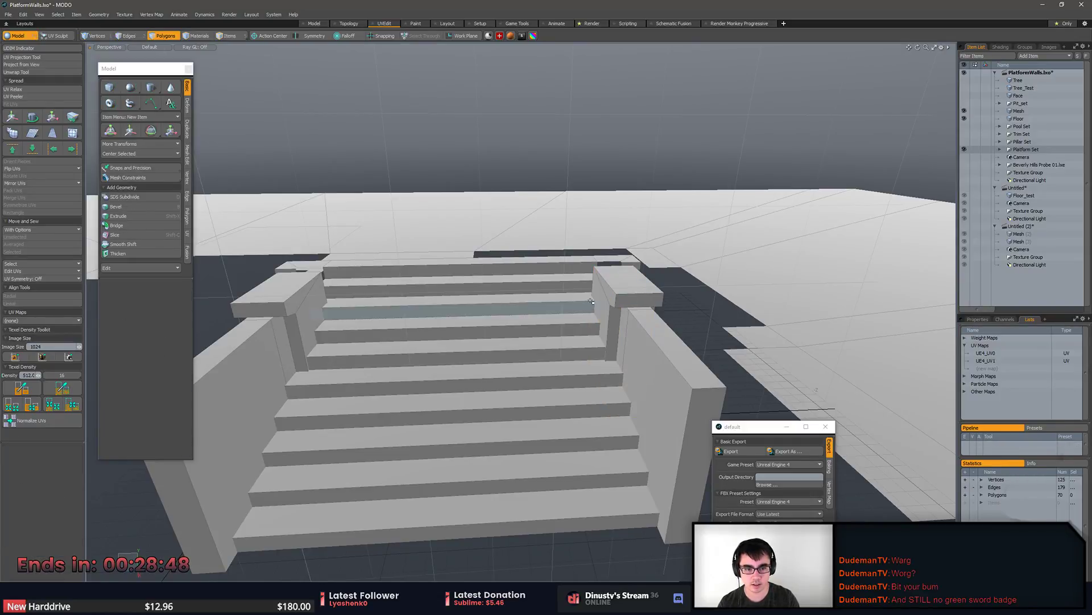
{"action": "left_click", "coordinate": [634, 357], "text": "shift"}
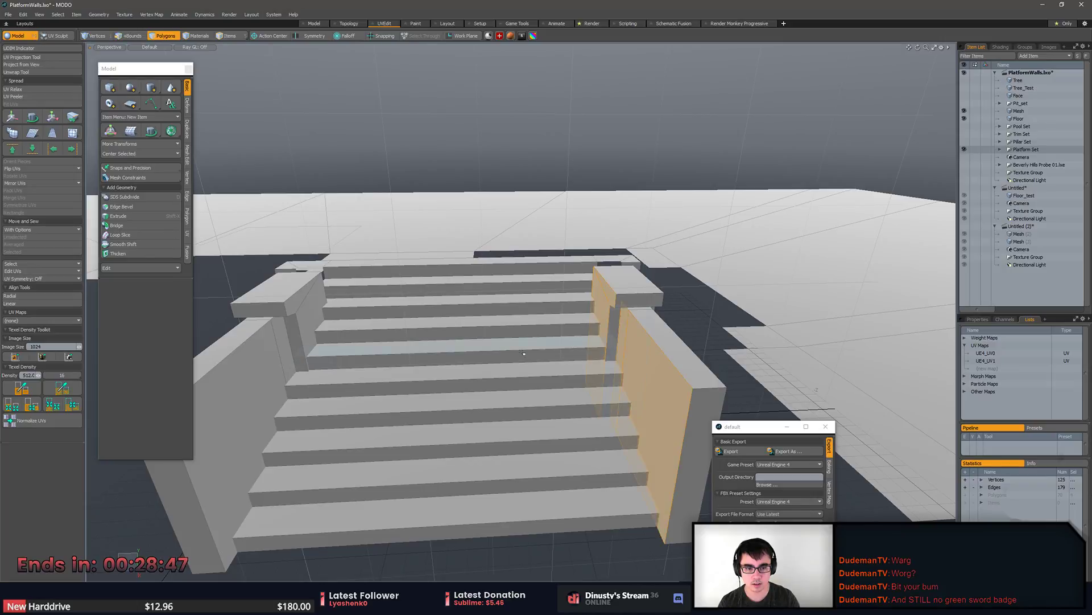
{"action": "left_click", "coordinate": [298, 300], "text": "shift"}
{"action": "left_click_drag", "start_coordinate": [298, 300], "coordinate": [543, 418], "text": "alt"}
{"action": "key", "text": "y"}
{"action": "key", "text": "space"}
{"action": "key", "text": "space"}
Select the polygons of all the stair steps between the two railings.
{"action": "left_click", "coordinate": [423, 302]}
{"action": "left_click", "coordinate": [407, 302], "text": "shift"}
{"action": "left_click_drag", "start_coordinate": [436, 302], "coordinate": [430, 413], "text": "alt"}
{"action": "left_click_drag", "start_coordinate": [440, 352], "coordinate": [520, 310], "text": "alt"}
{"action": "key", "text": "5"}
{"action": "left_click_drag", "start_coordinate": [475, 549], "coordinate": [513, 397], "text": "alt+shift"}
{"action": "key", "text": "3"}
{"action": "left_click_drag", "start_coordinate": [632, 279], "coordinate": [495, 410], "text": "shift"}
{"action": "left_click_drag", "start_coordinate": [495, 409], "coordinate": [757, 286], "text": "alt"}
Centre a scale at the base of the stairs and limit snapping to vertices with grid snapping off.
{"action": "key", "text": "r"}
{"action": "key", "text": "x"}
{"action": "left_click", "coordinate": [458, 507]}
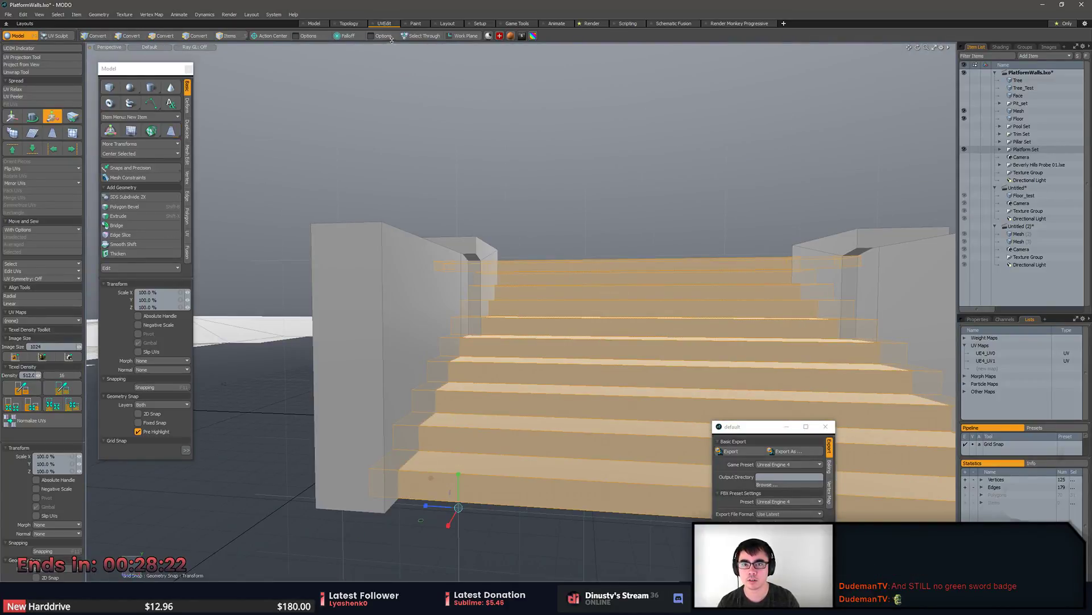
{"action": "right_click", "coordinate": [384, 36]}
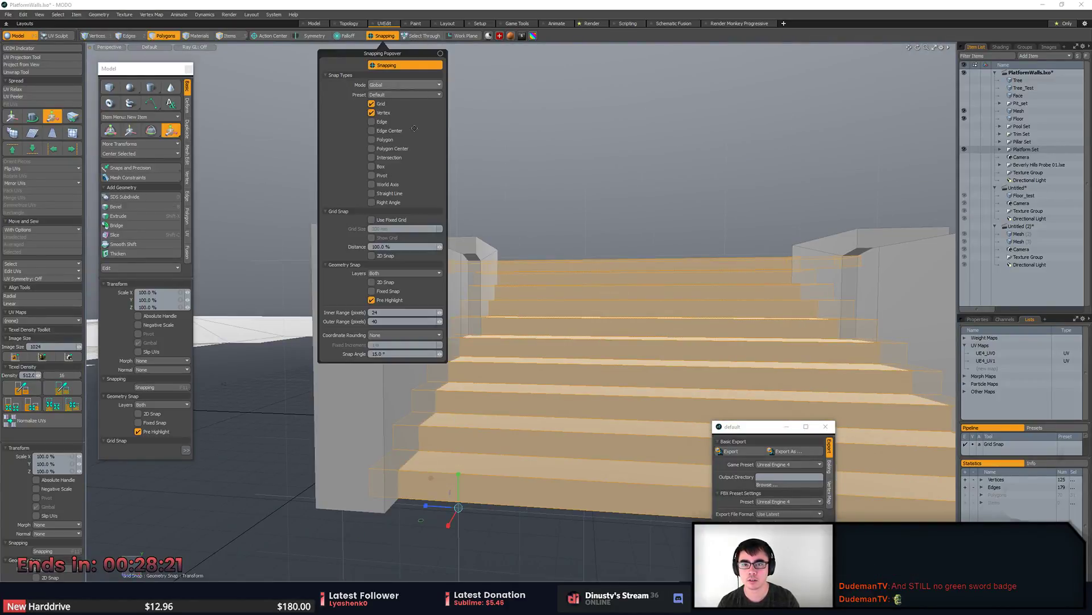
{"action": "left_click", "coordinate": [382, 105]}
{"action": "left_click", "coordinate": [382, 113]}
{"action": "left_click_drag", "start_coordinate": [501, 486], "coordinate": [456, 456], "text": "alt+shift"}
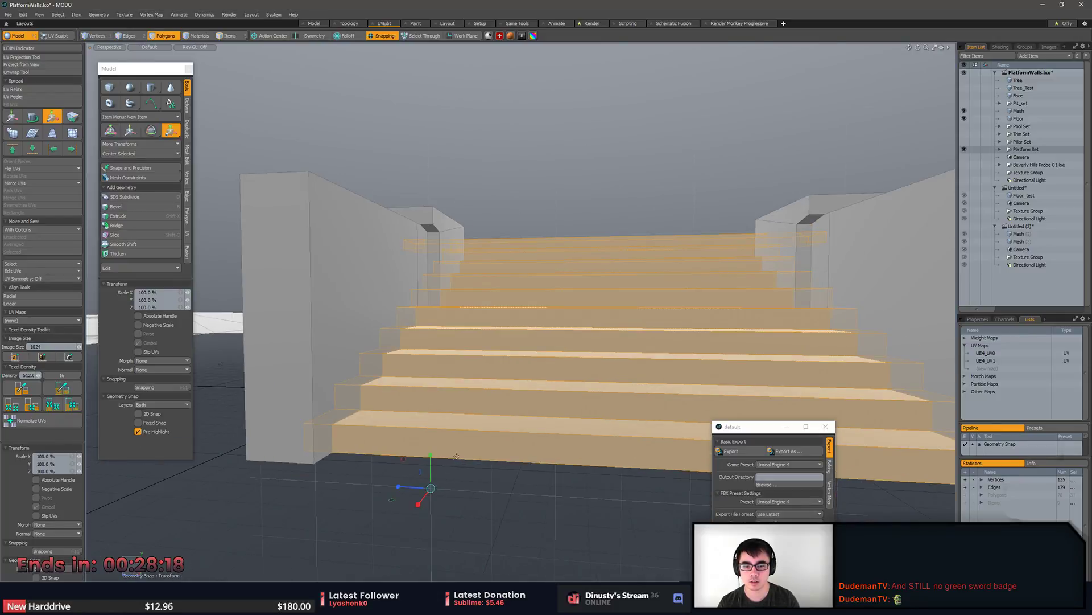
{"action": "right_click", "coordinate": [384, 36]}
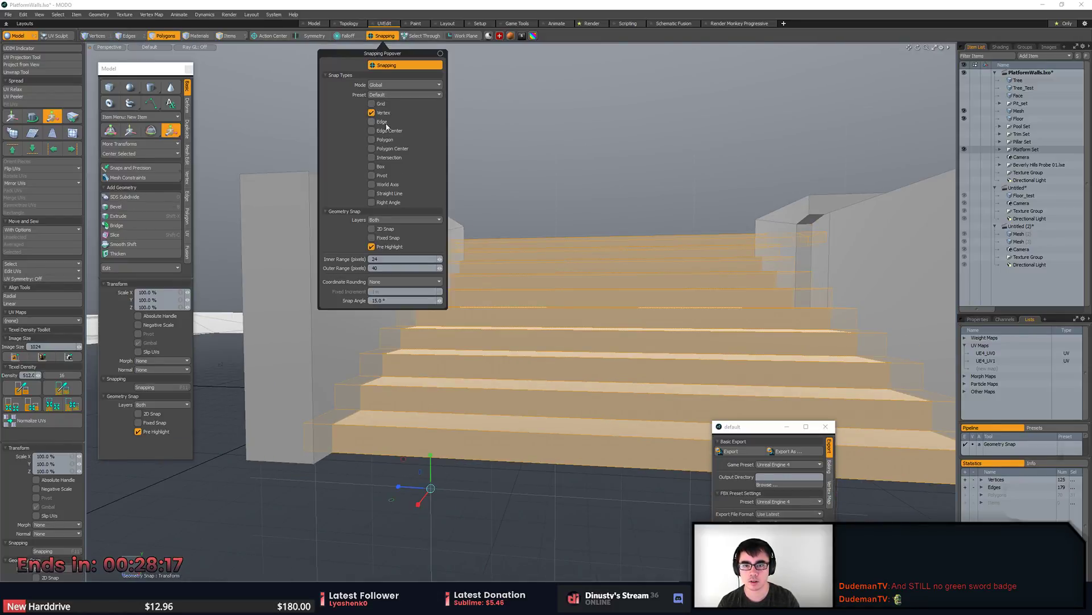
Try scaling the selected stairs to 100.5% in Y, and leave the top trim out of the selection.
{"action": "left_click_drag", "start_coordinate": [462, 318], "coordinate": [380, 453], "text": "alt"}
{"action": "left_click_drag", "start_coordinate": [273, 372], "coordinate": [272, 370]}
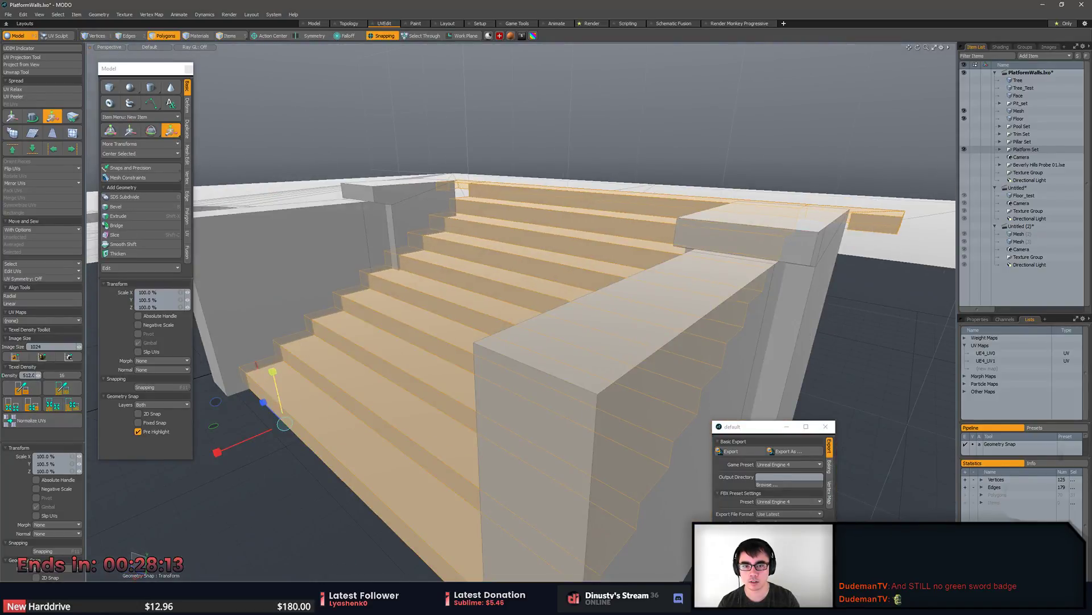
{"action": "left_click_drag", "start_coordinate": [347, 389], "coordinate": [327, 452], "text": "alt"}
{"action": "key", "text": "ctrl+t"}
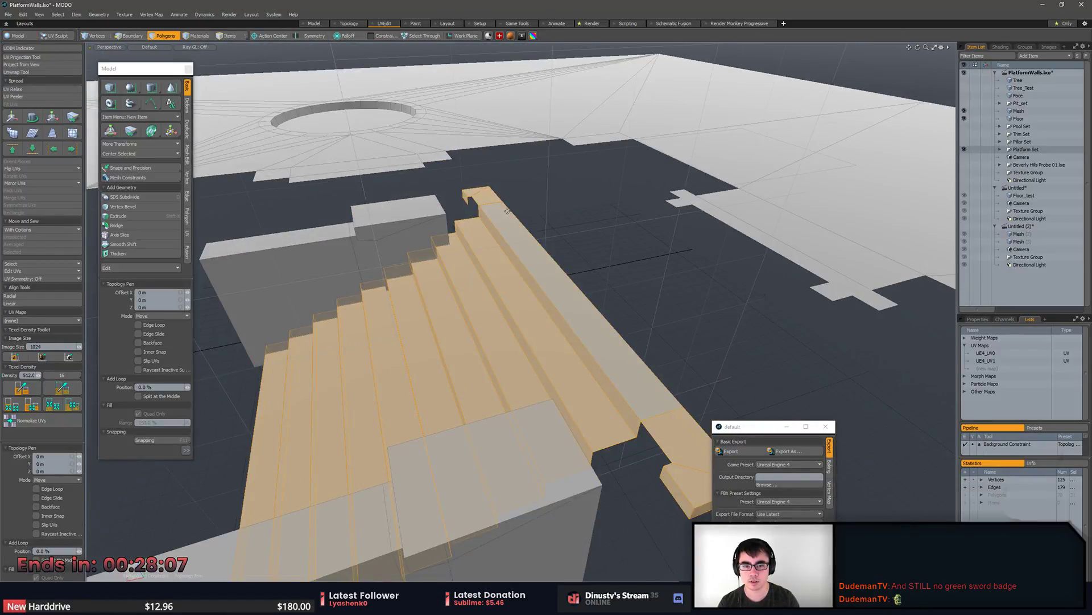
{"action": "key", "text": "ctrl+t"}
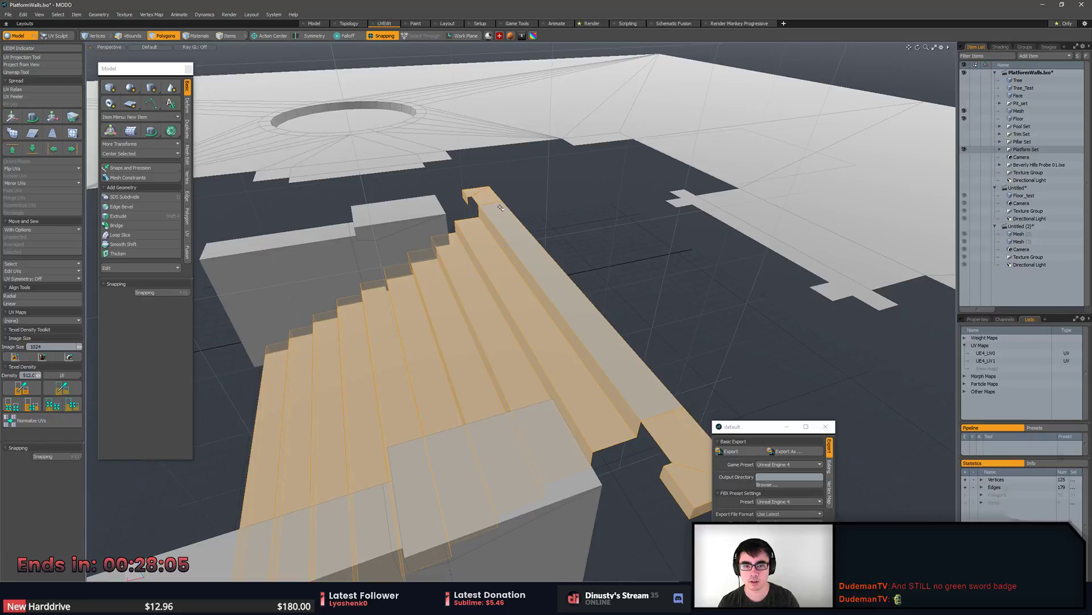
{"action": "left_click_drag", "start_coordinate": [517, 260], "coordinate": [515, 309], "text": "alt"}
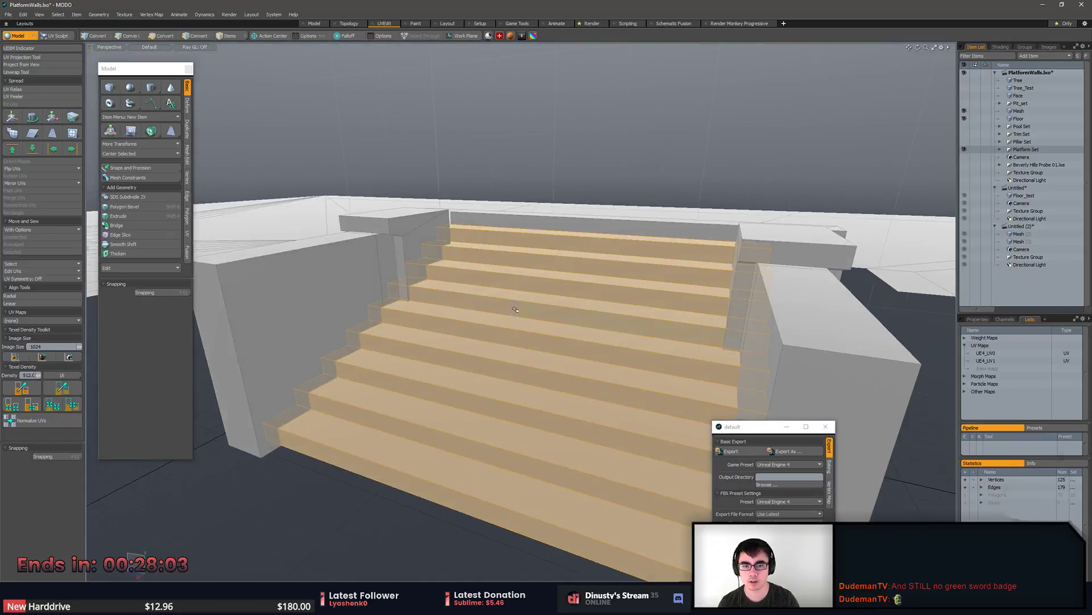
Scale the stair steps to 112.5% in X and 111% in Y from their base.
{"action": "key", "text": "r"}
{"action": "left_click", "coordinate": [370, 476]}
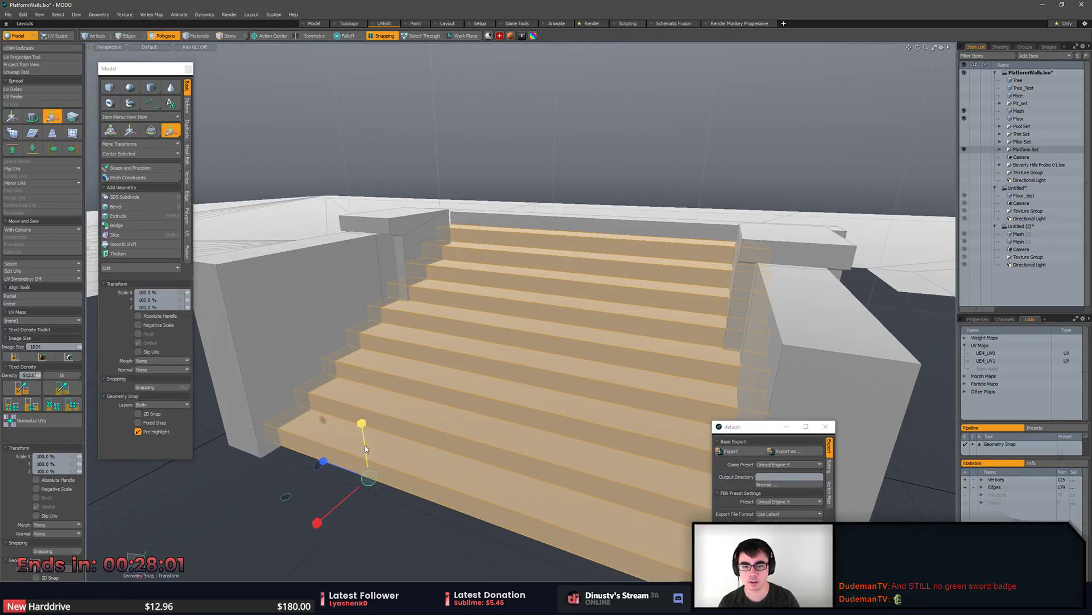
{"action": "left_click", "coordinate": [437, 500]}
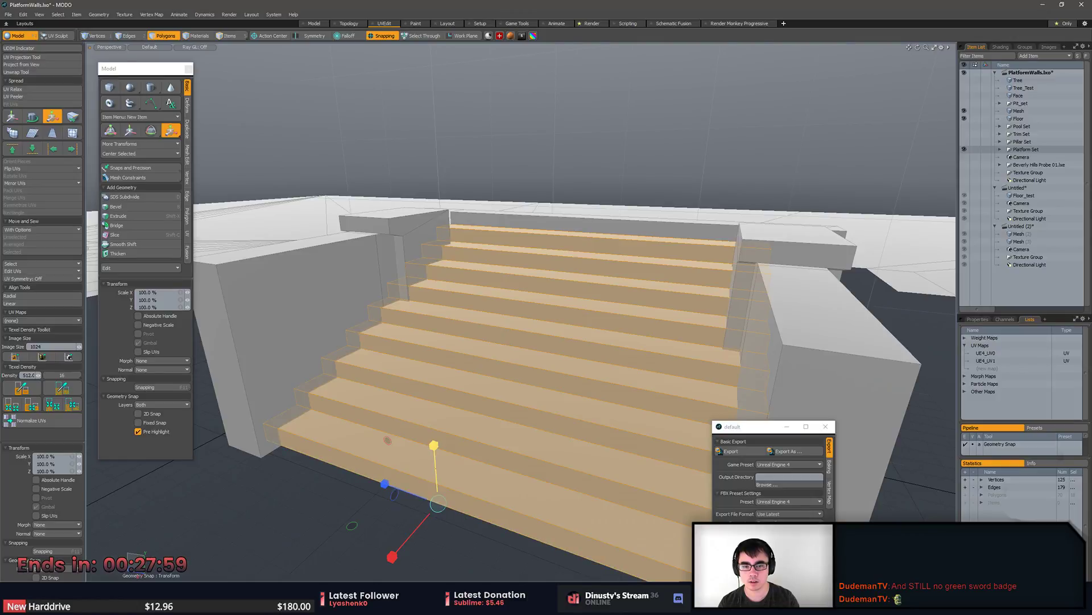
{"action": "left_click_drag", "start_coordinate": [434, 445], "coordinate": [273, 455]}
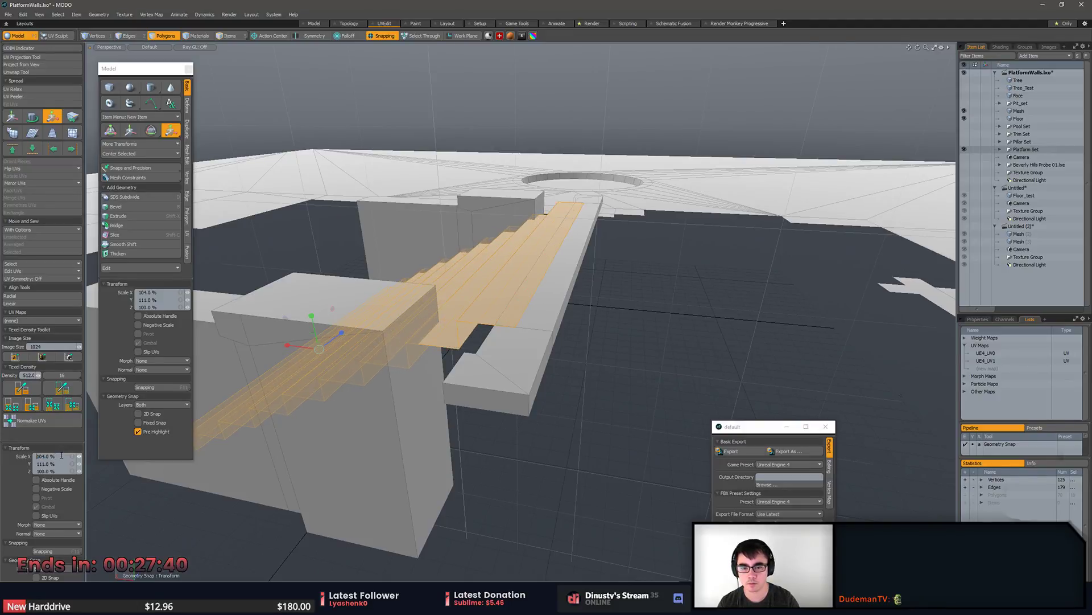
{"action": "type", "text": "110"}
{"action": "key", "text": "Return"}
{"action": "scroll", "coordinate": [61, 455], "scroll_direction": "up", "scroll_amount": 2}
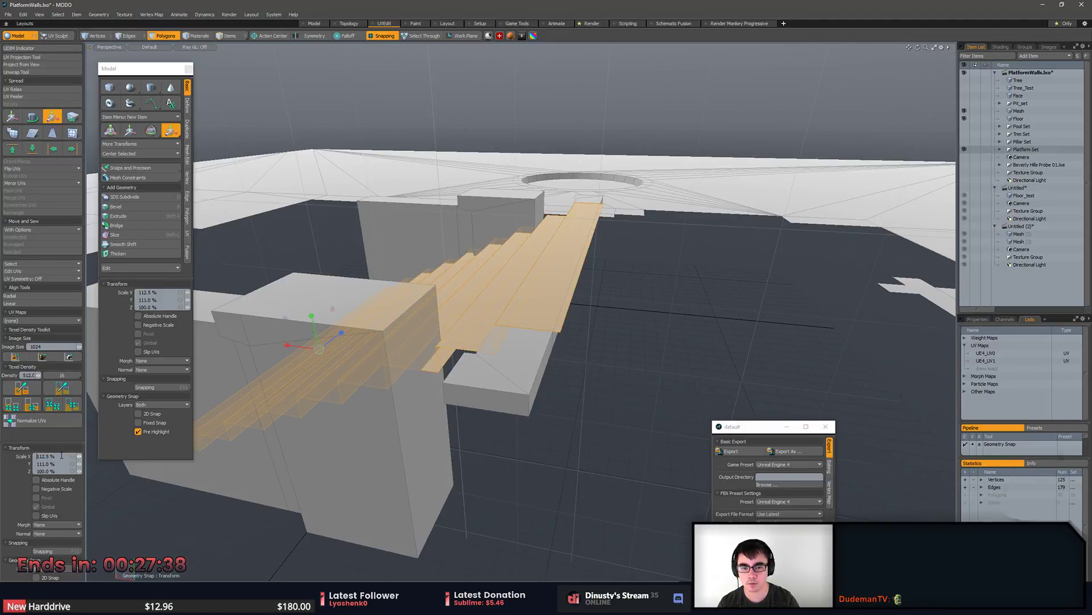
{"action": "left_click_drag", "start_coordinate": [434, 328], "coordinate": [388, 408], "text": "alt"}
{"action": "key", "text": "space"}
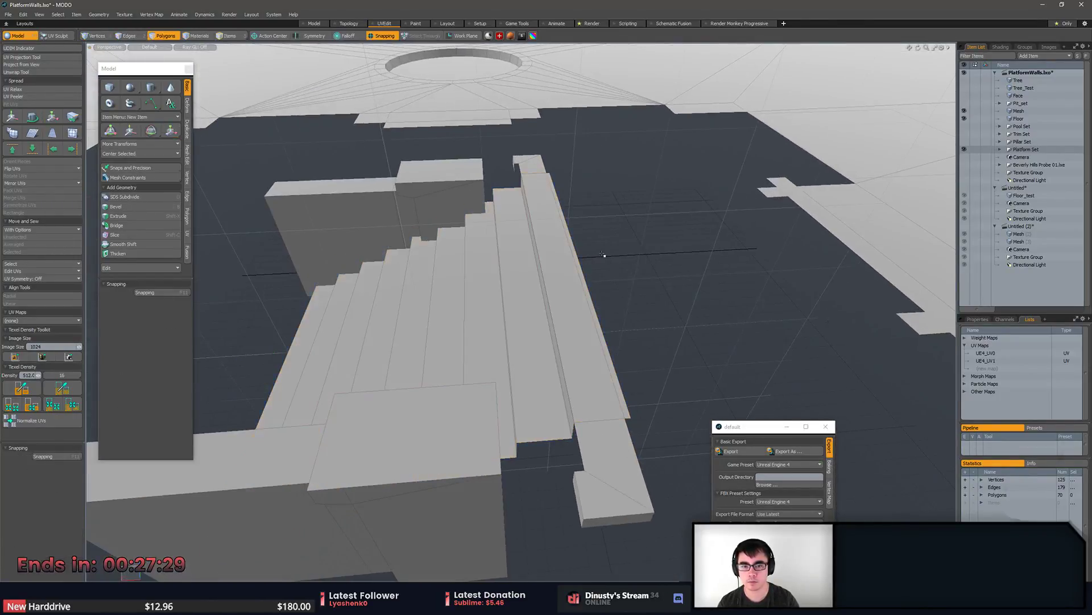
Move the rear vertices of both end posts about -887.6 mm in X to the back edge of the top step.
{"action": "left_click", "coordinate": [441, 193]}
{"action": "left_click", "coordinate": [449, 465], "text": "shift"}
{"action": "double_click", "coordinate": [448, 465], "text": "shift"}
{"action": "left_click_drag", "start_coordinate": [449, 466], "coordinate": [498, 429], "text": "alt+shift"}
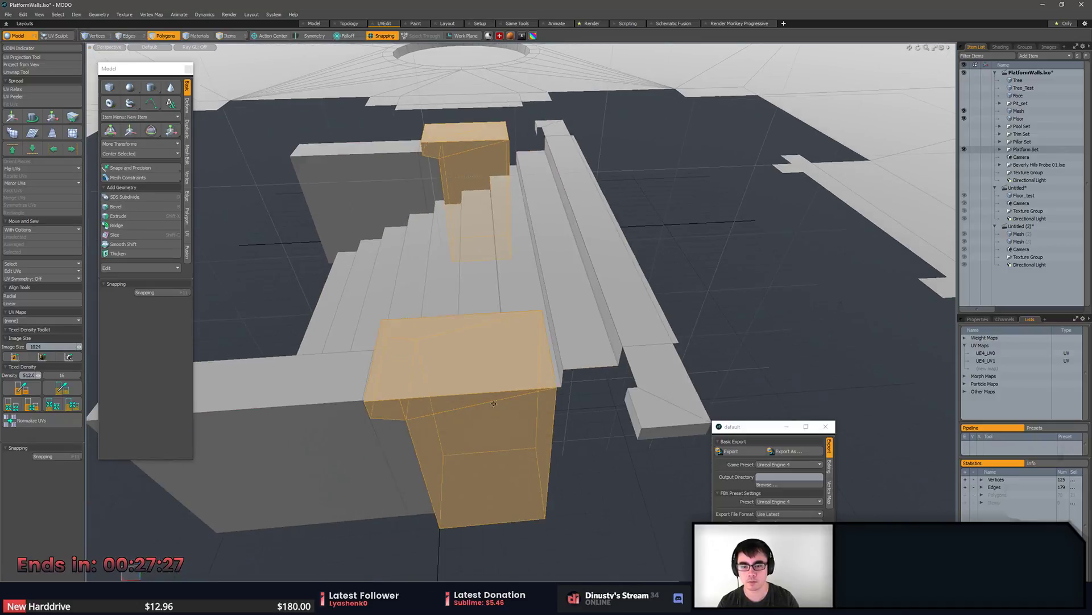
{"action": "double_click", "coordinate": [344, 421], "text": "shift"}
{"action": "double_click", "coordinate": [358, 197], "text": "shift"}
{"action": "scroll", "coordinate": [399, 261], "scroll_direction": "down", "scroll_amount": 4}
{"action": "key", "text": "1"}
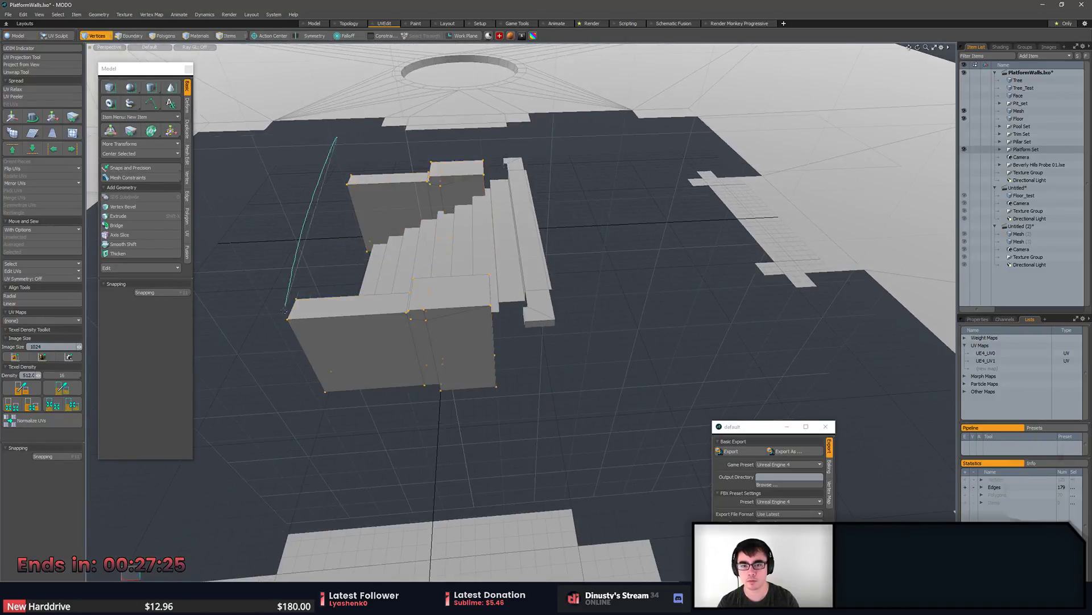
{"action": "left_click_drag", "start_coordinate": [399, 261], "coordinate": [557, 396], "text": "alt"}
{"action": "key", "text": "w"}
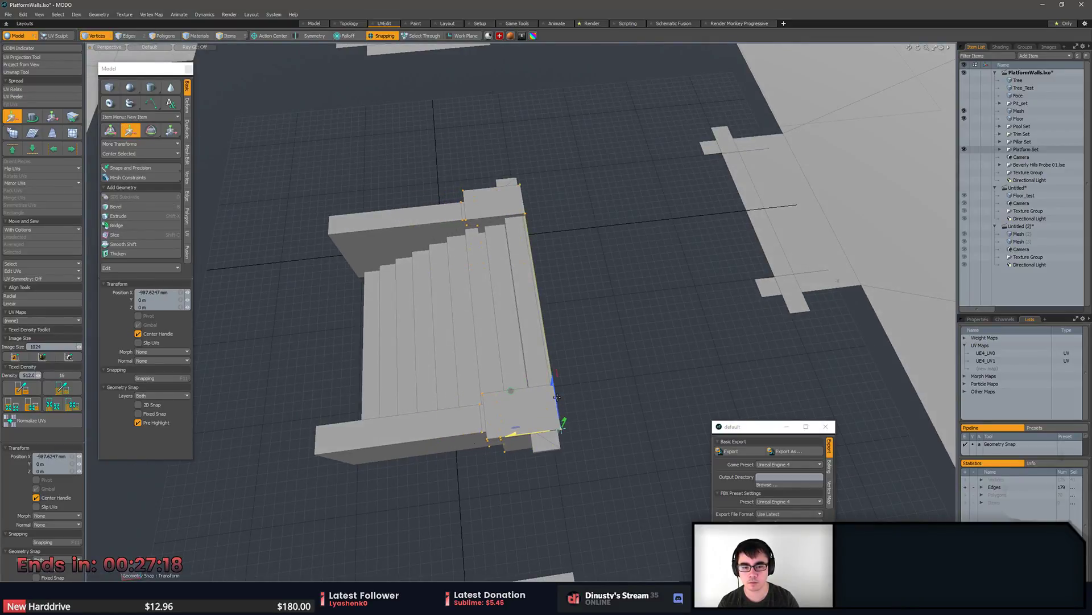
Delete the old trim and its end pieces behind the top of the stairs.
{"action": "key", "text": "q"}
{"action": "key", "text": "3"}
{"action": "left_click_drag", "start_coordinate": [547, 441], "coordinate": [531, 365]}
{"action": "key", "text": "Delete"}
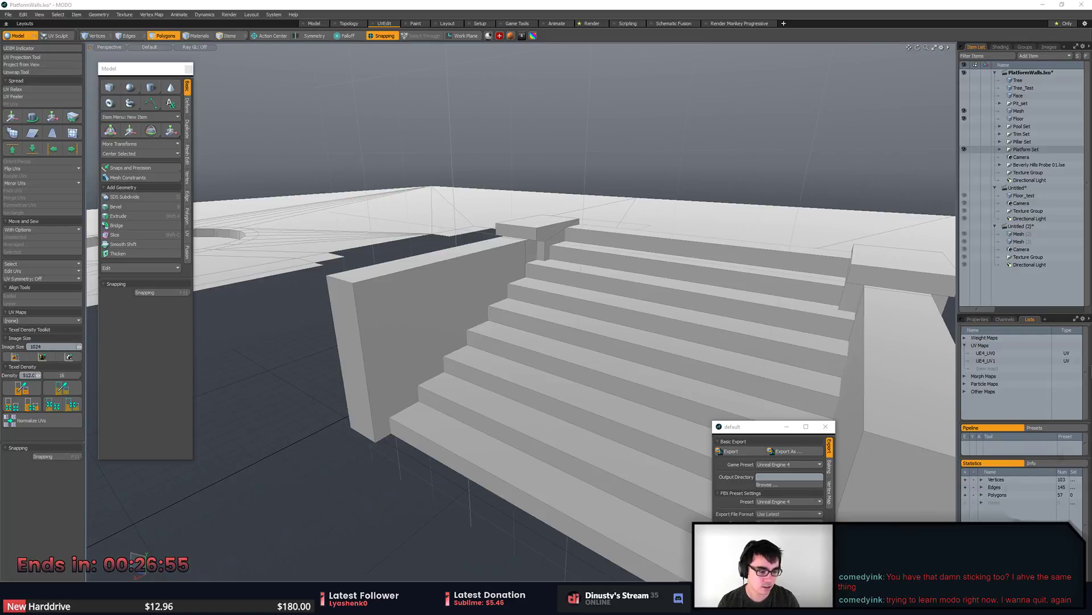
{"action": "left_click_drag", "start_coordinate": [558, 347], "coordinate": [393, 313], "text": "alt"}
{"action": "key", "text": "2"}
{"action": "left_click_drag", "start_coordinate": [390, 254], "coordinate": [529, 432]}
Switch to Photo Gallery and browse the temple reference photos for stair, stonework and carving details.
{"action": "key", "text": "alt+Tab"}
{"action": "left_click", "coordinate": [765, 231]}
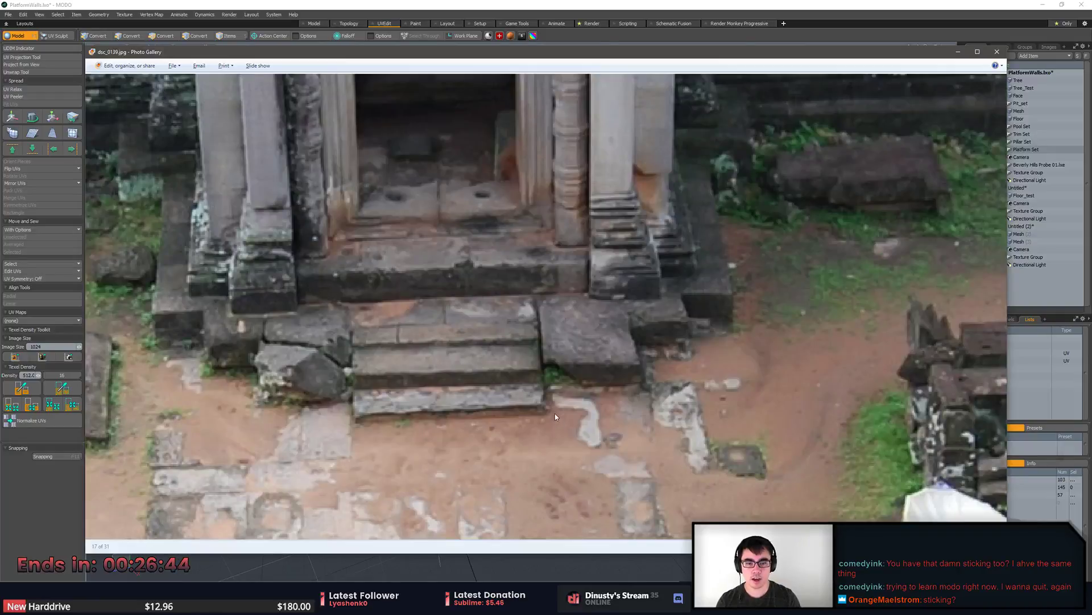
{"action": "key", "text": "Right"}
{"action": "key", "text": "Right"}
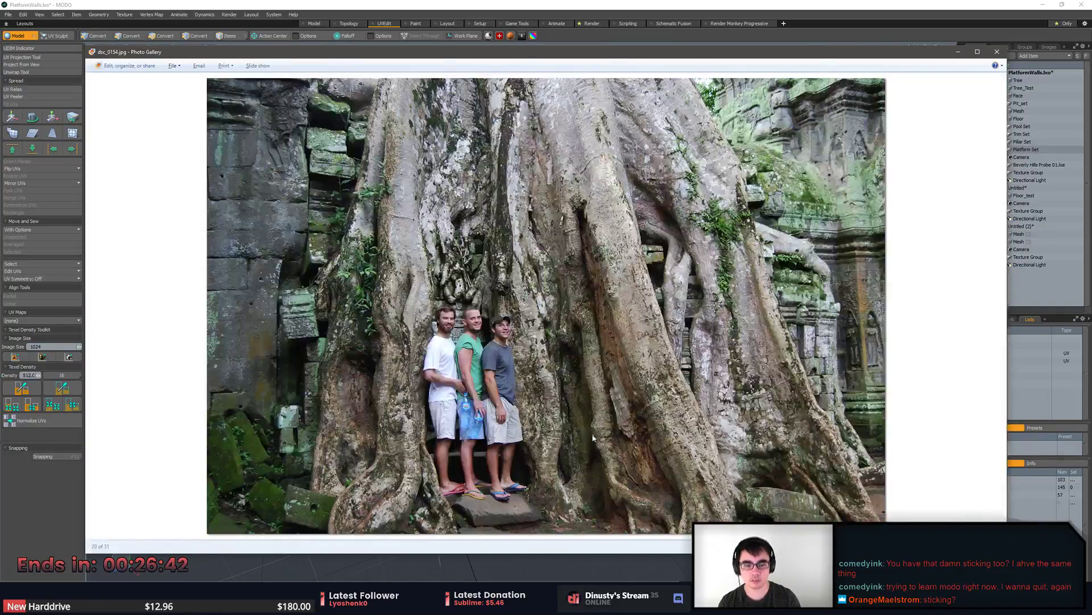
{"action": "key", "text": "Right"}
{"action": "key", "text": "Left"}
{"action": "scroll", "coordinate": [475, 369], "scroll_direction": "up", "scroll_amount": 3}
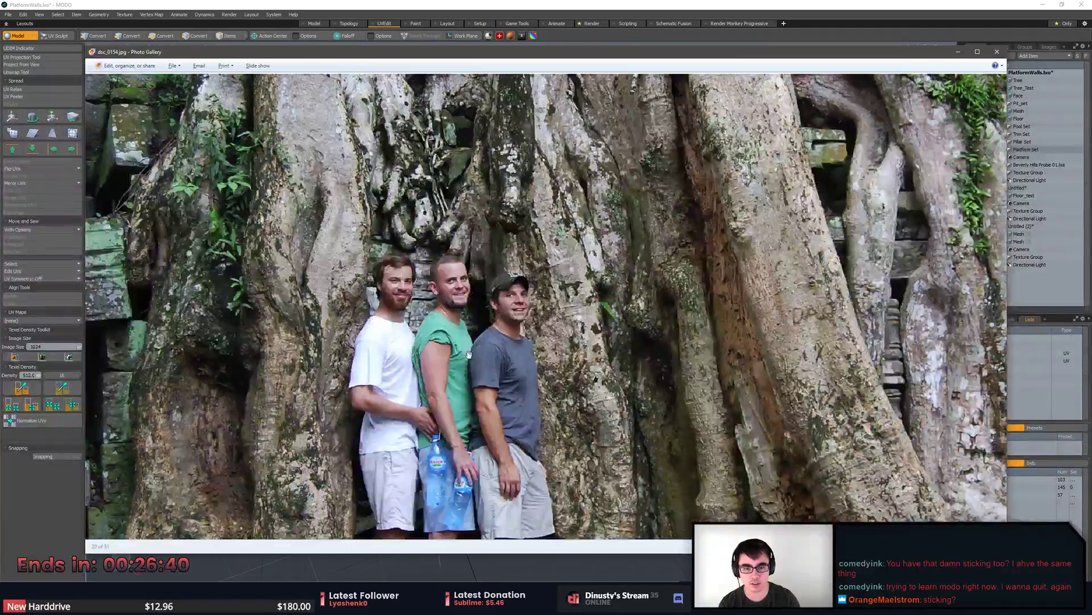
{"action": "scroll", "coordinate": [468, 354], "scroll_direction": "up", "scroll_amount": 1}
{"action": "key", "text": "Right"}
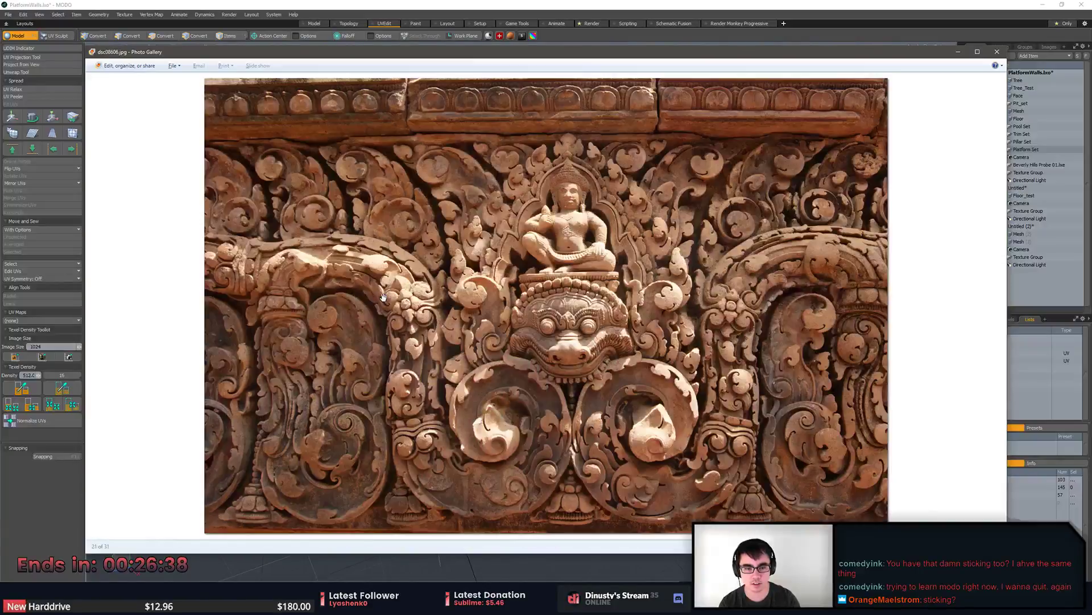
{"action": "key", "text": "Right"}
{"action": "key", "text": "Right"}
{"action": "key", "text": "Right"}
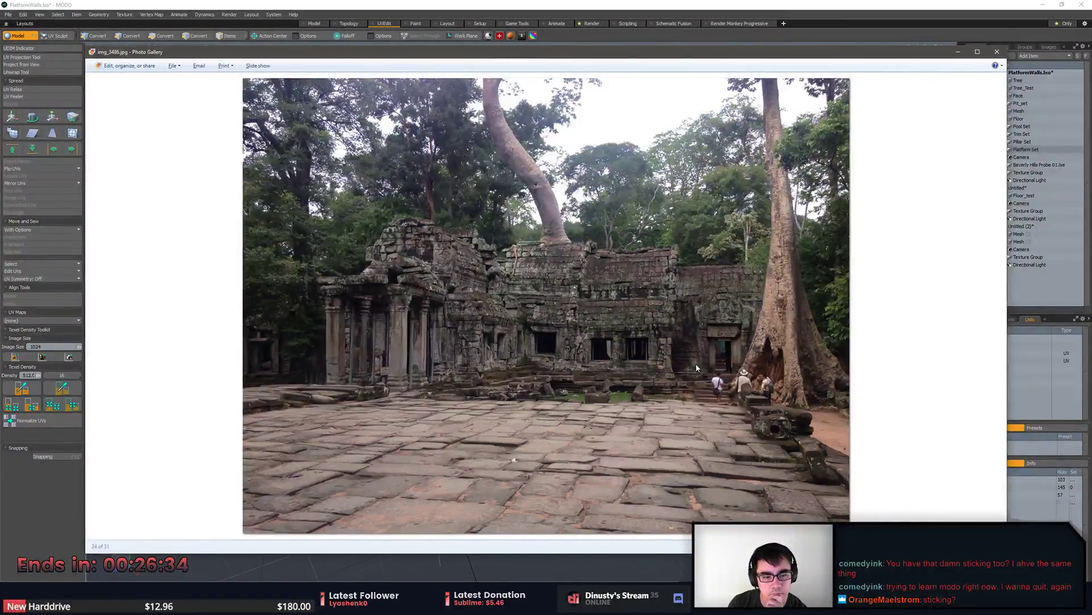
{"action": "key", "text": "Right"}
{"action": "key", "text": "Right"}
{"action": "key", "text": "Right"}
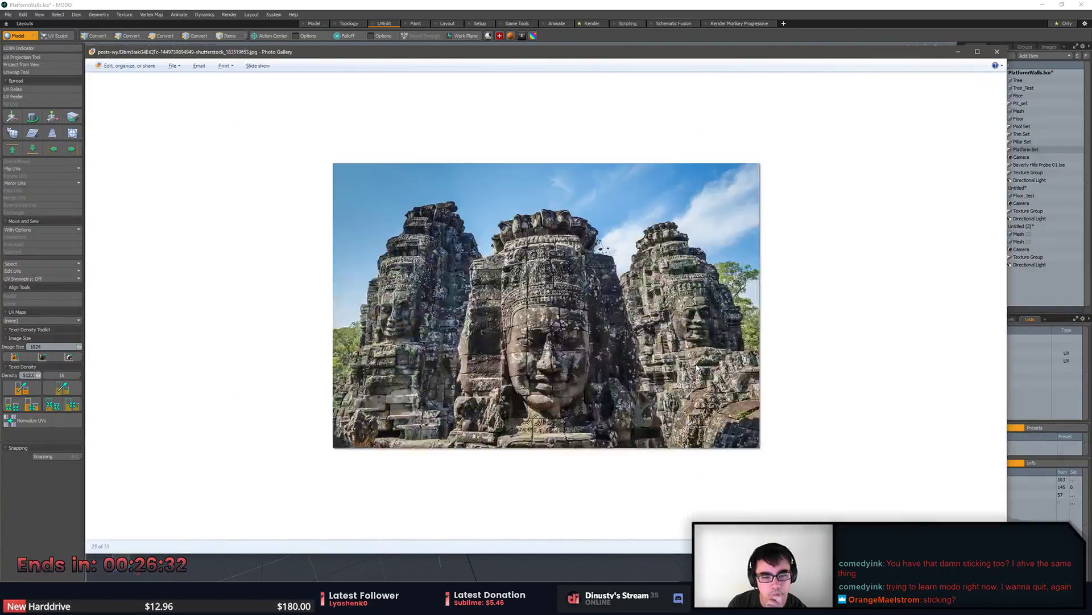
{"action": "key", "text": "Right"}
{"action": "key", "text": "Right"}
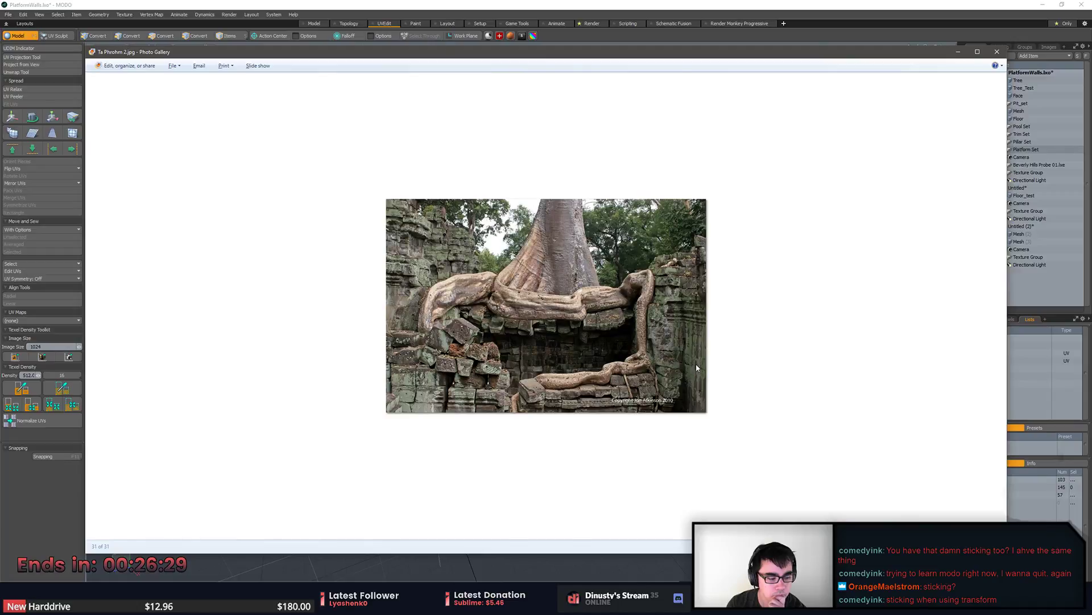
{"action": "key", "text": "Right"}
{"action": "key", "text": "Right"}
{"action": "key", "text": "Right"}
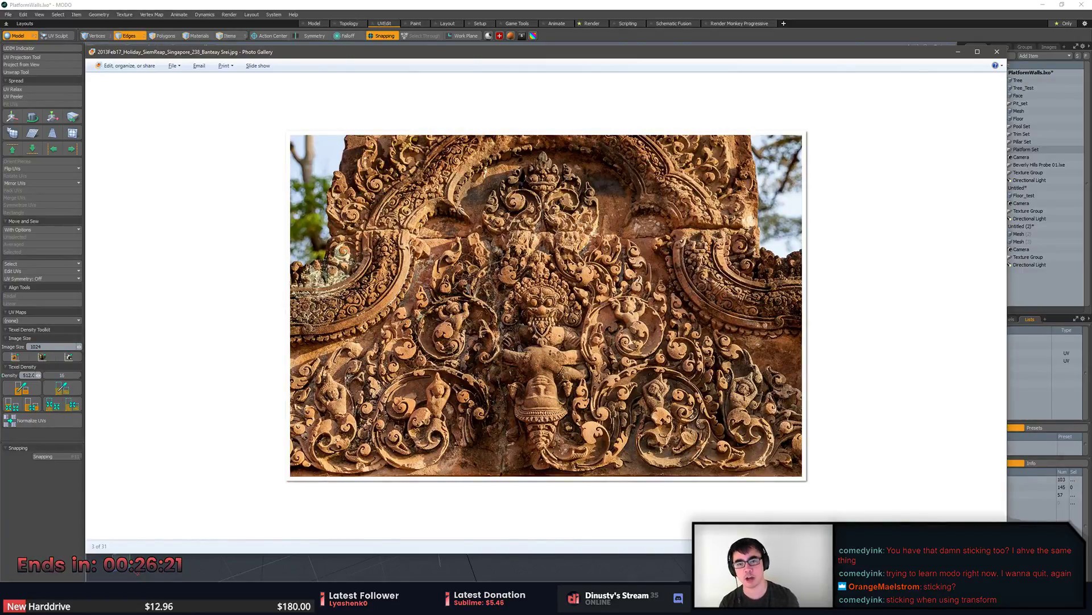
Browse the remaining temple reference photos and examine the carved pedestals flanking the stairs in the Banteay Srei photo.
{"action": "key", "text": "Right"}
{"action": "key", "text": "Right"}
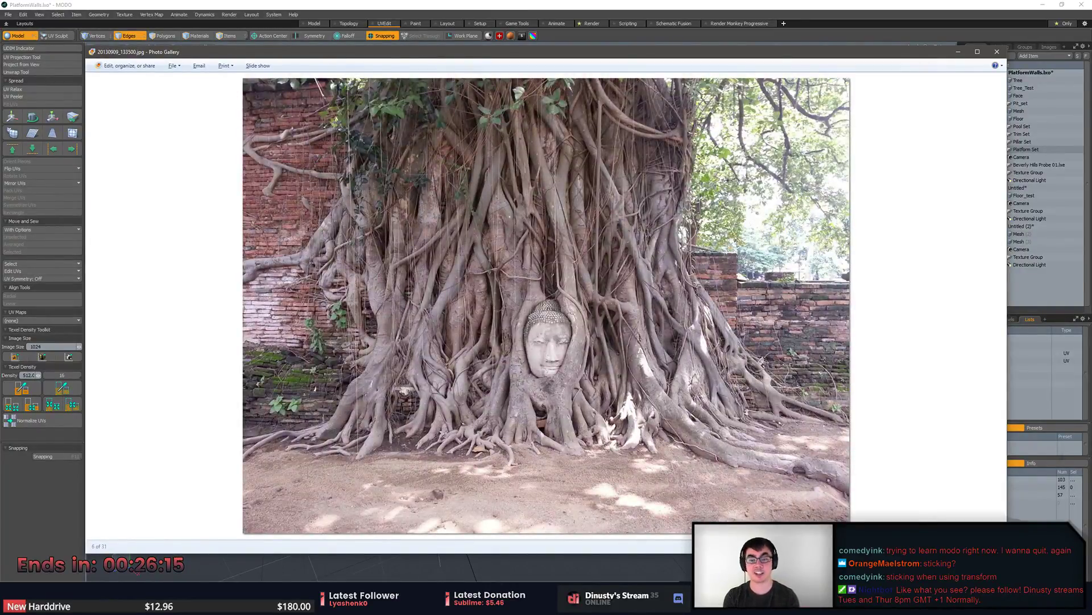
{"action": "key", "text": "Right"}
{"action": "key", "text": "Right"}
{"action": "key", "text": "Right"}
{"action": "key", "text": "Right"}
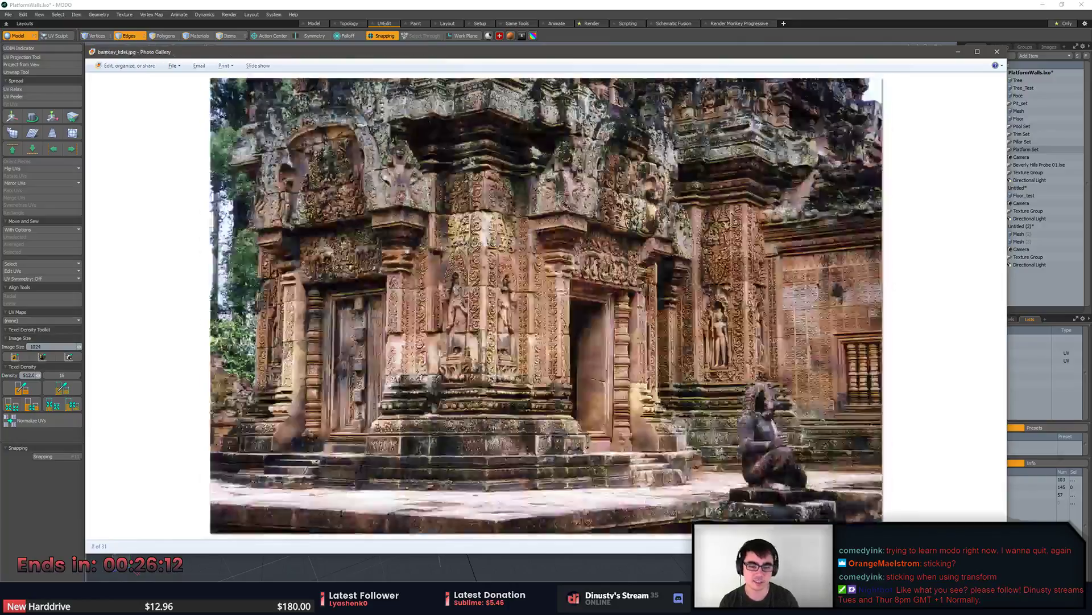
{"action": "key", "text": "Right"}
{"action": "scroll", "coordinate": [547, 347], "scroll_direction": "up", "scroll_amount": 5}
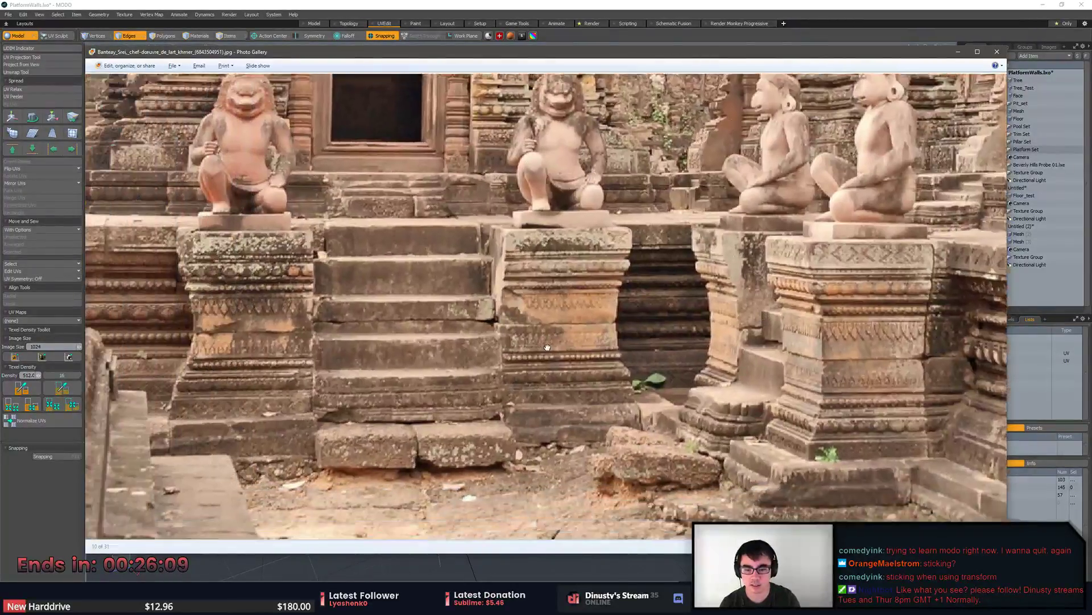
{"action": "left_click_drag", "start_coordinate": [546, 347], "coordinate": [766, 335]}
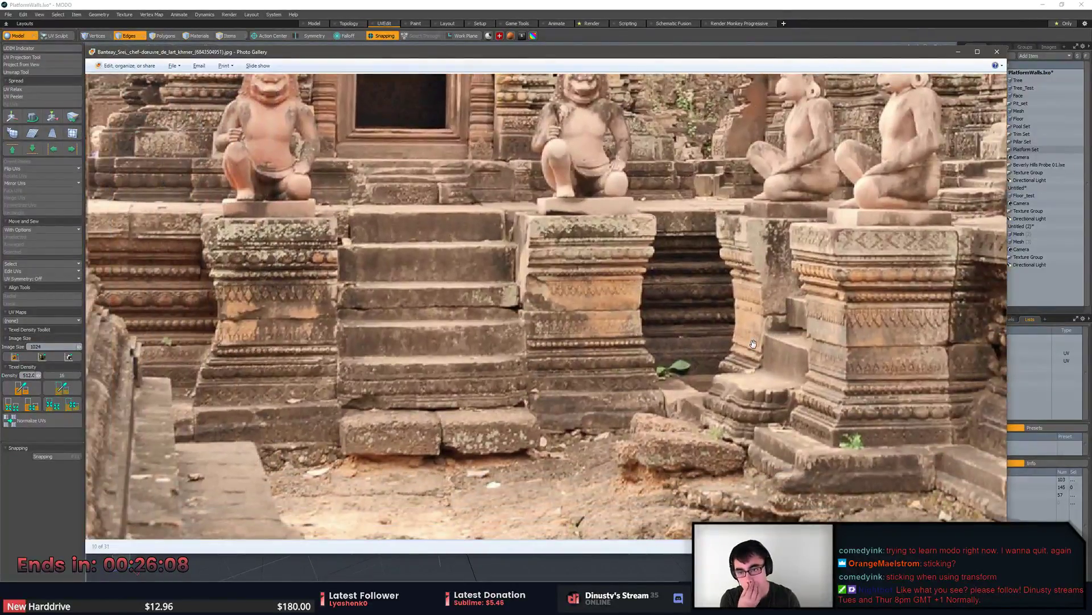
Switch back to MODO and examine the end post and stair steps in the orthographic bottom and right views.
{"action": "key", "text": "alt+Tab"}
{"action": "left_click_drag", "start_coordinate": [515, 360], "coordinate": [544, 350], "text": "alt"}
{"action": "key", "text": "KP_1"}
{"action": "key", "text": "KP_2"}
{"action": "key", "text": "KP_1"}
{"action": "key", "text": "KP_1"}
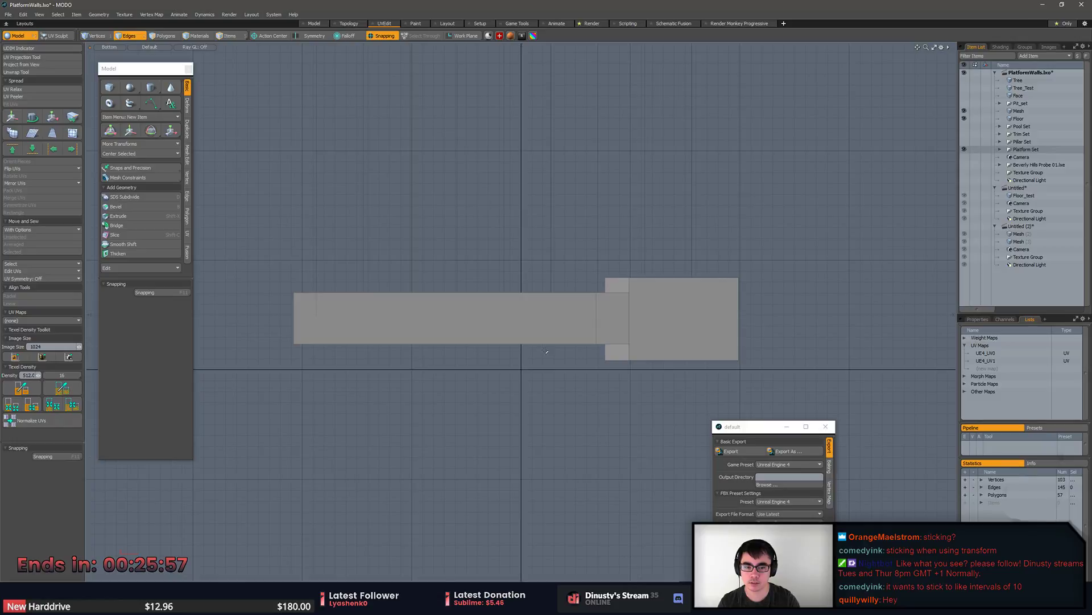
{"action": "key", "text": "KP_2"}
{"action": "key", "text": "KP_2"}
{"action": "key", "text": "KP_3"}
{"action": "key", "text": "KP_3"}
{"action": "key", "text": "KP_3"}
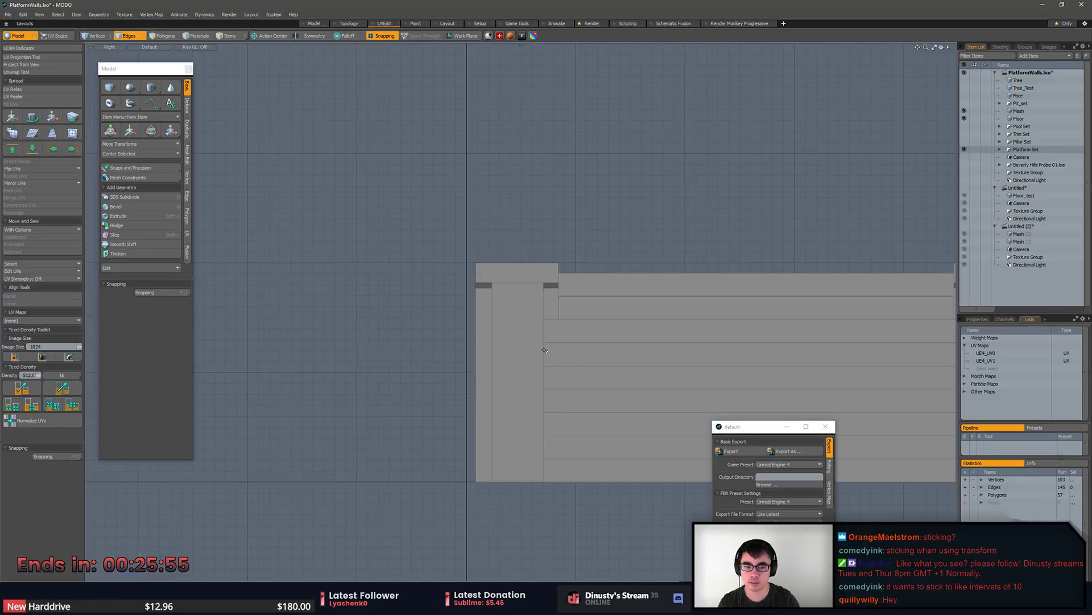
{"action": "left_click_drag", "start_coordinate": [538, 357], "coordinate": [630, 390], "text": "alt"}
{"action": "scroll", "coordinate": [590, 358], "scroll_direction": "up", "scroll_amount": 3}
{"action": "left_click_drag", "start_coordinate": [571, 299], "coordinate": [600, 310], "text": "alt"}
{"action": "scroll", "coordinate": [551, 244], "scroll_direction": "down", "scroll_amount": 2}
{"action": "scroll", "coordinate": [471, 327], "scroll_direction": "up", "scroll_amount": 2}
{"action": "left_click_drag", "start_coordinate": [471, 328], "coordinate": [459, 359], "text": "alt"}
{"action": "key", "text": "1"}
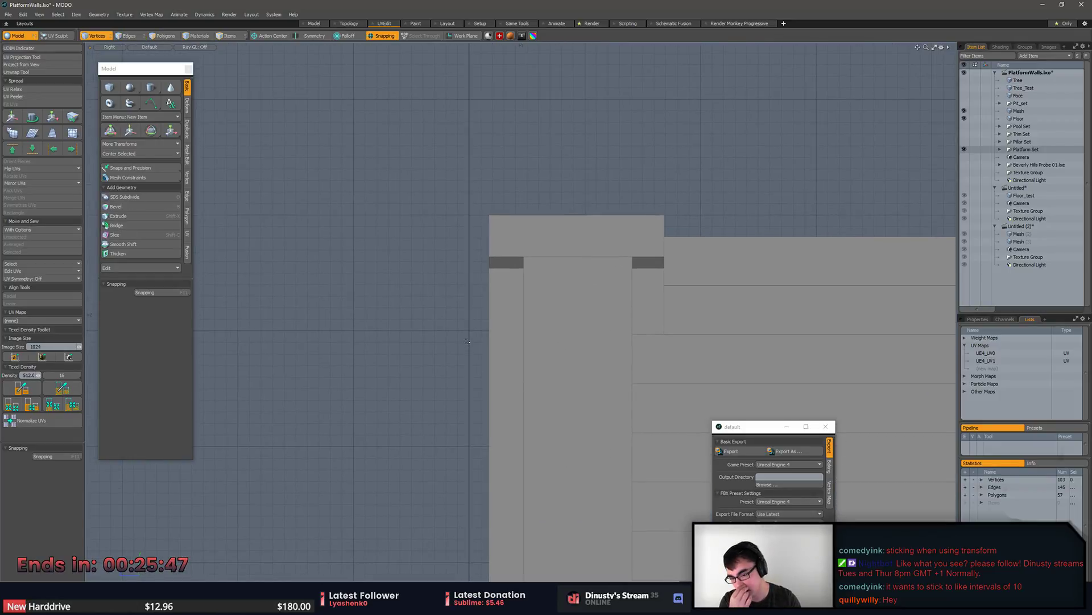
Draw a flat upright rectangle in the right view, in the empty space beside the end post.
{"action": "left_click_drag", "start_coordinate": [757, 426], "coordinate": [860, 442]}
{"action": "left_click_drag", "start_coordinate": [618, 378], "coordinate": [545, 399], "text": "alt"}
{"action": "left_click_drag", "start_coordinate": [544, 399], "coordinate": [490, 365], "text": "ctrl+alt"}
{"action": "left_click_drag", "start_coordinate": [489, 365], "coordinate": [548, 380], "text": "alt"}
{"action": "left_click_drag", "start_coordinate": [331, 366], "coordinate": [311, 349], "text": "alt"}
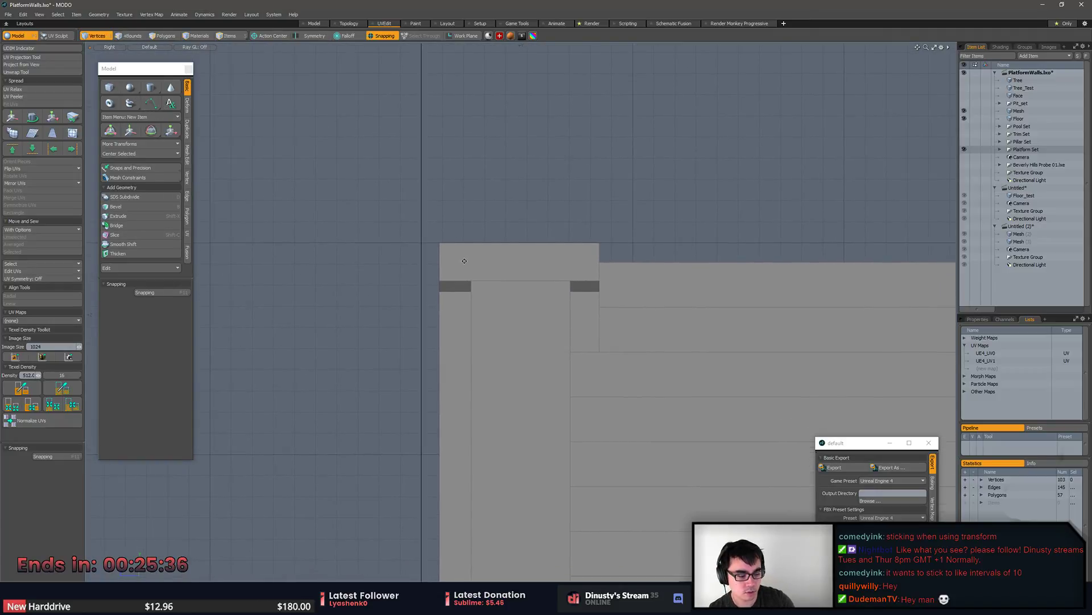
{"action": "left_click_drag", "start_coordinate": [463, 259], "coordinate": [461, 240], "text": "alt"}
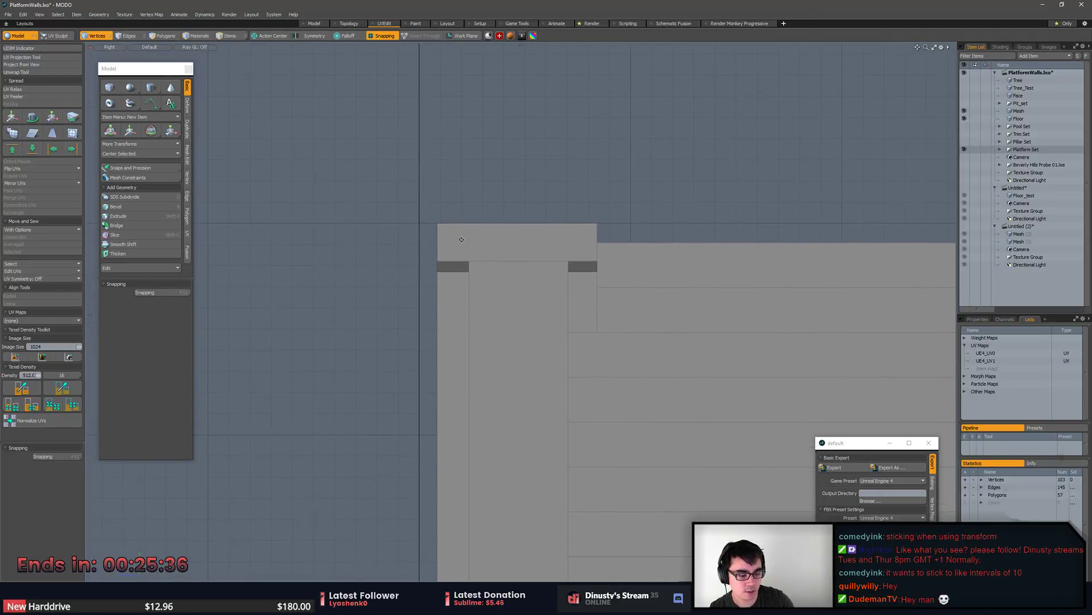
{"action": "left_click", "coordinate": [109, 87]}
{"action": "left_click_drag", "start_coordinate": [275, 234], "coordinate": [392, 414]}
{"action": "key", "text": "space"}
{"action": "left_click_drag", "start_coordinate": [438, 297], "coordinate": [458, 311], "text": "alt"}
{"action": "key", "text": "3"}
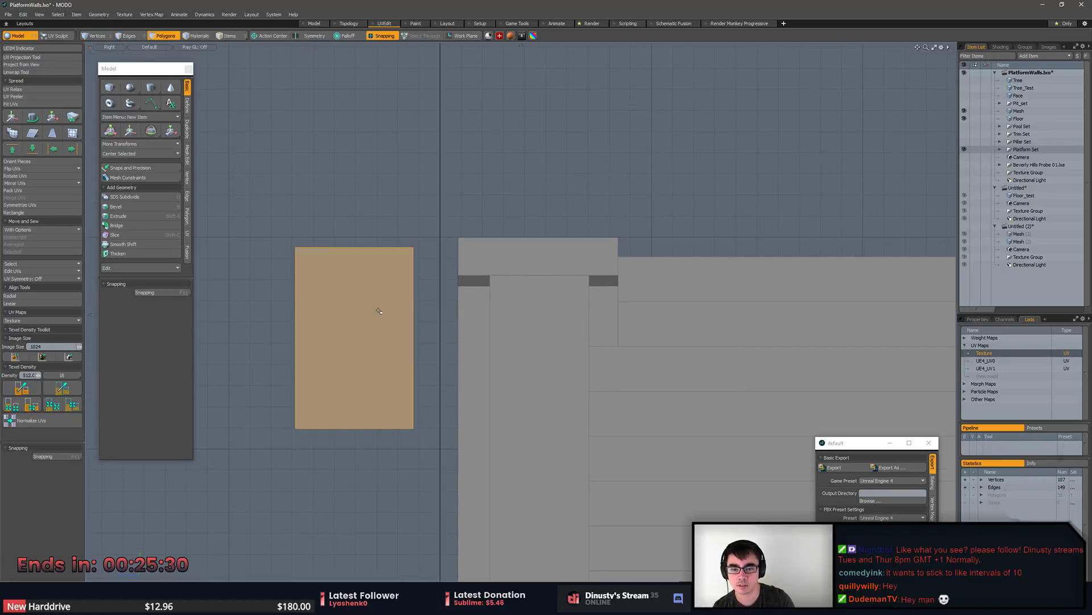
Add a horizontal loop slice near the top of the flat rectangle to mark off its cap band.
{"action": "key", "text": "ctrl+grave"}
{"action": "left_click", "coordinate": [453, 317]}
{"action": "key", "text": "2"}
{"action": "key", "text": "alt+c"}
{"action": "left_click_drag", "start_coordinate": [361, 312], "coordinate": [360, 313]}
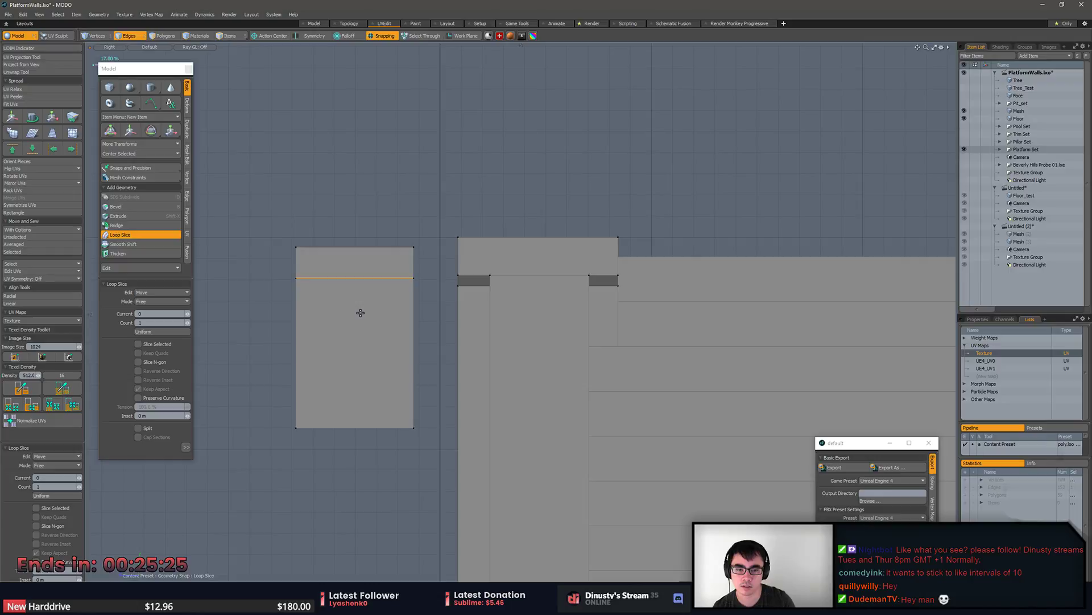
{"action": "key", "text": "space"}
Move the sliced rectangle straight down, snapping its top edge level with the underside of the end post's cap trim.
{"action": "key", "text": "3"}
{"action": "key", "text": "w"}
{"action": "key", "text": "x"}
{"action": "left_click", "coordinate": [364, 244]}
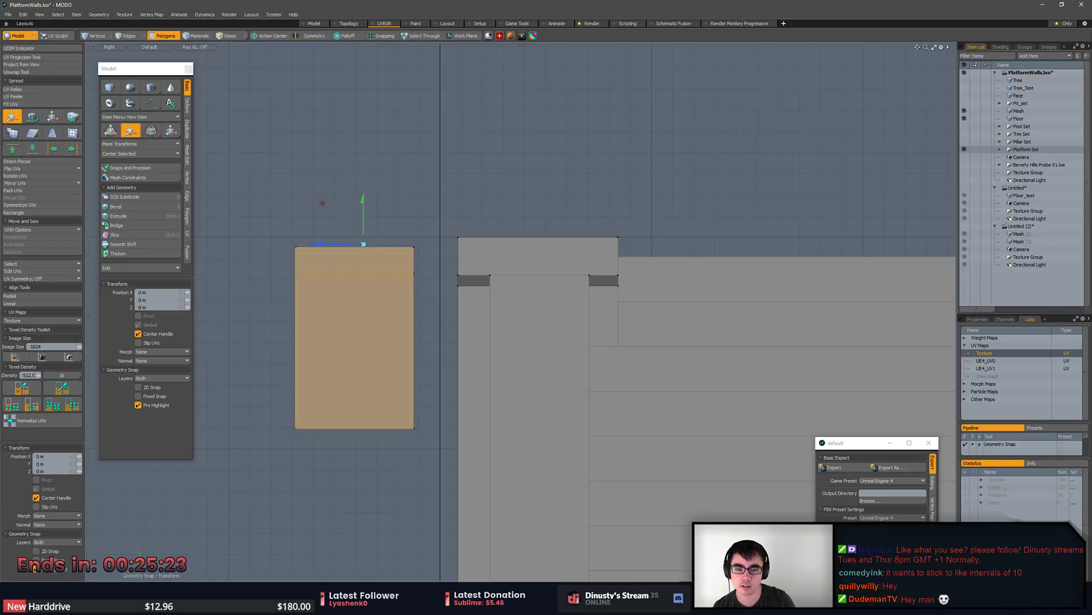
{"action": "key", "text": "x"}
{"action": "left_click", "coordinate": [397, 249]}
{"action": "left_click_drag", "start_coordinate": [397, 230], "coordinate": [478, 285]}
{"action": "key", "text": "space"}
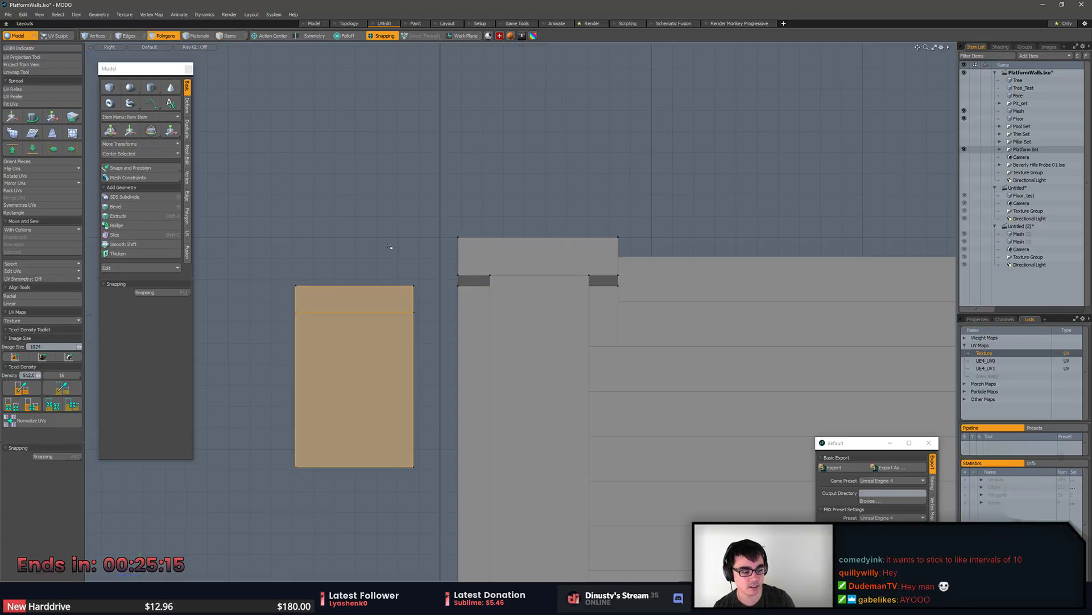
Add a second horizontal loop slice to the rectangle's lower panel, forming a narrow band just below the cap band.
{"action": "left_click_drag", "start_coordinate": [381, 336], "coordinate": [341, 329], "text": "alt+shift"}
{"action": "left_click", "coordinate": [352, 258]}
{"action": "left_click", "coordinate": [326, 343]}
{"action": "left_click", "coordinate": [393, 336]}
{"action": "left_click_drag", "start_coordinate": [355, 360], "coordinate": [364, 365], "text": "alt+shift"}
{"action": "key", "text": "2"}
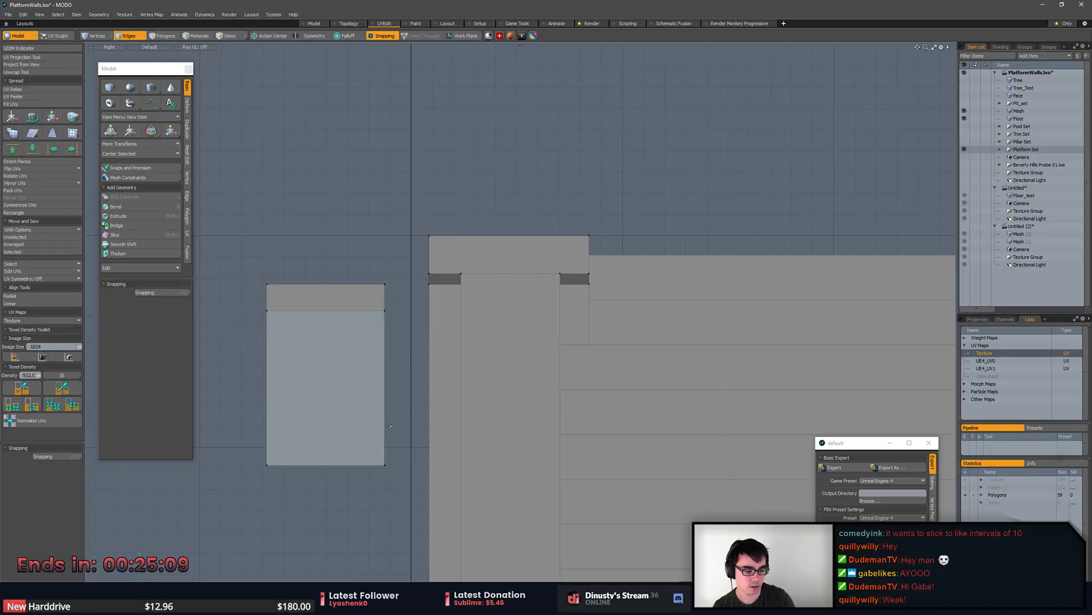
{"action": "left_click", "coordinate": [383, 394]}
{"action": "key", "text": "alt+c"}
{"action": "left_click_drag", "start_coordinate": [381, 393], "coordinate": [381, 394]}
{"action": "key", "text": "space"}
Check the pedestal moulding proportions in the Banteay Srei stair photo in Photo Gallery, and return to the sliced rectangle in MODO.
{"action": "key", "text": "alt+Tab"}
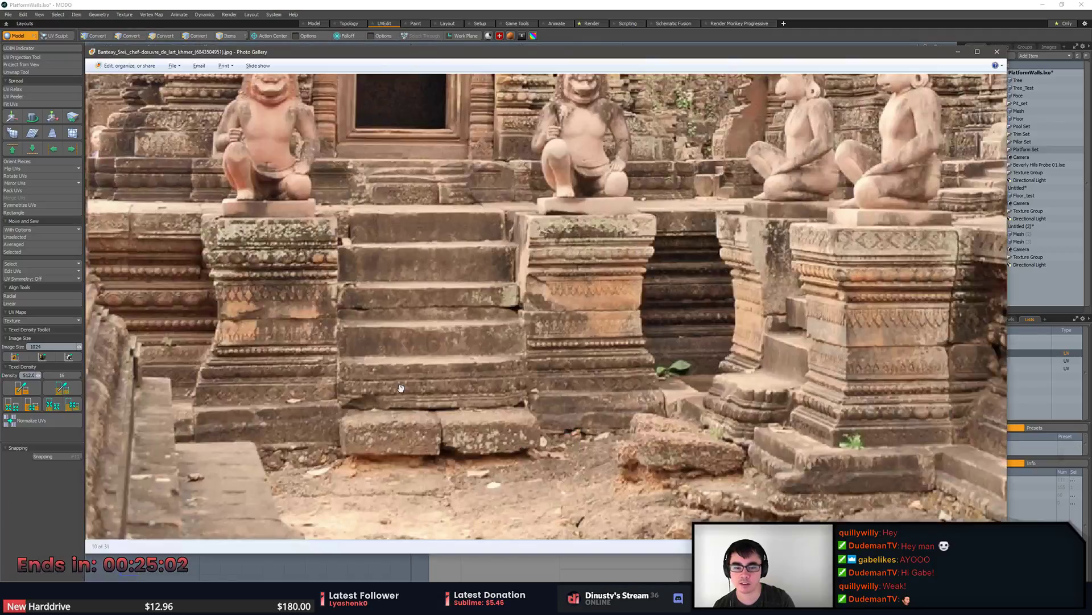
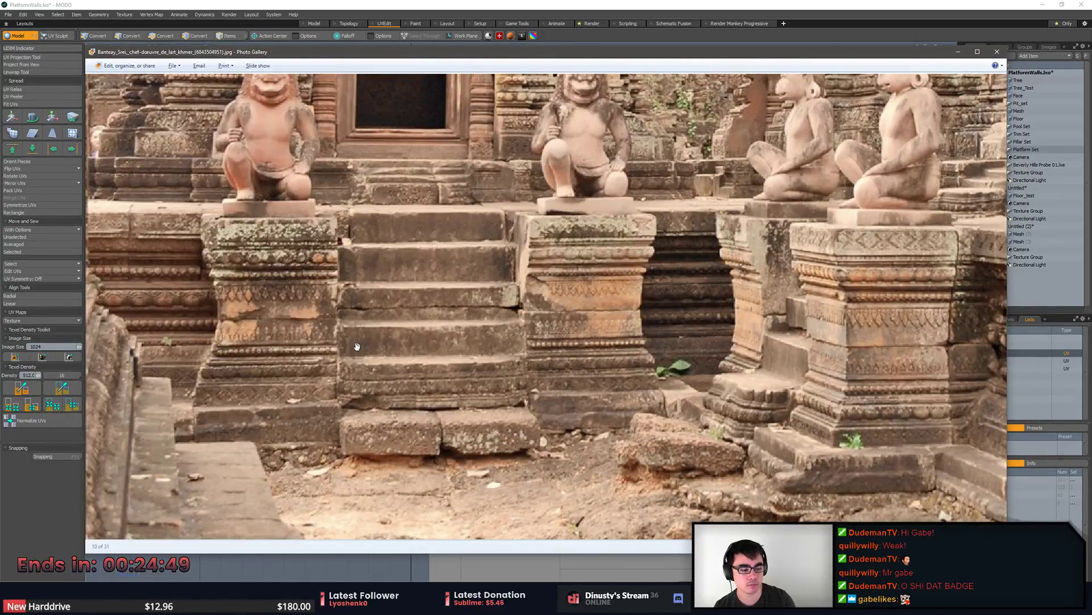
{"action": "key", "text": "alt+Tab"}
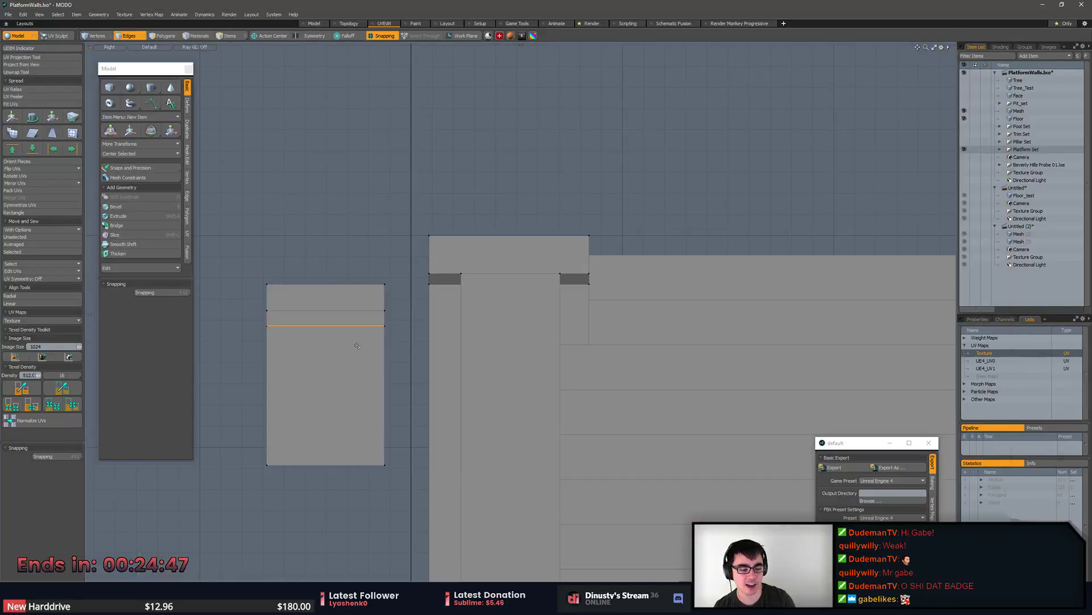
{"action": "left_click", "coordinate": [353, 378]}
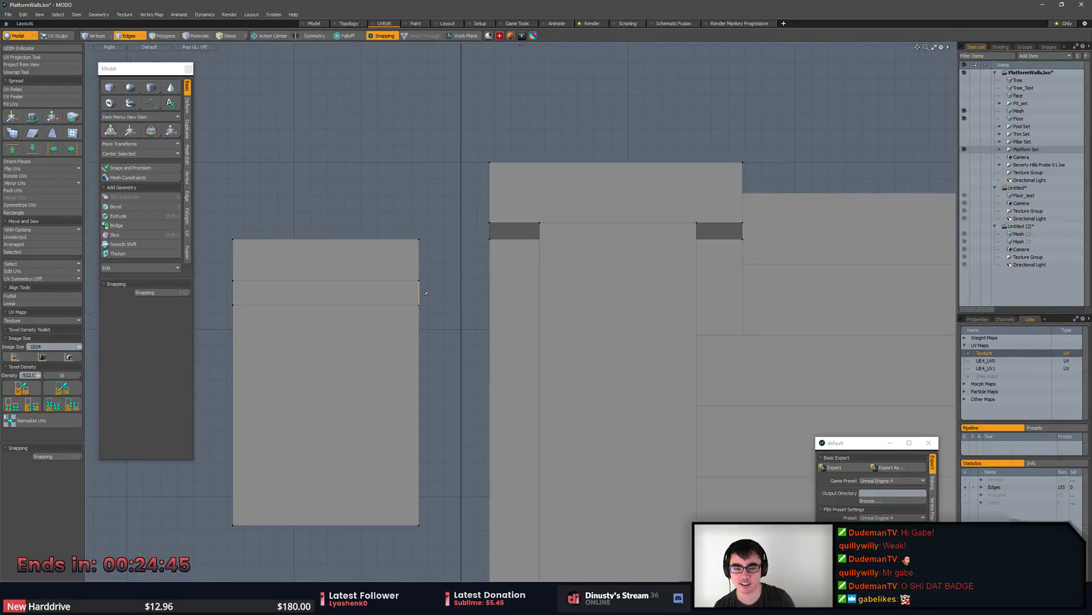
{"action": "middle_click_drag", "start_coordinate": [251, 280], "coordinate": [322, 282]}
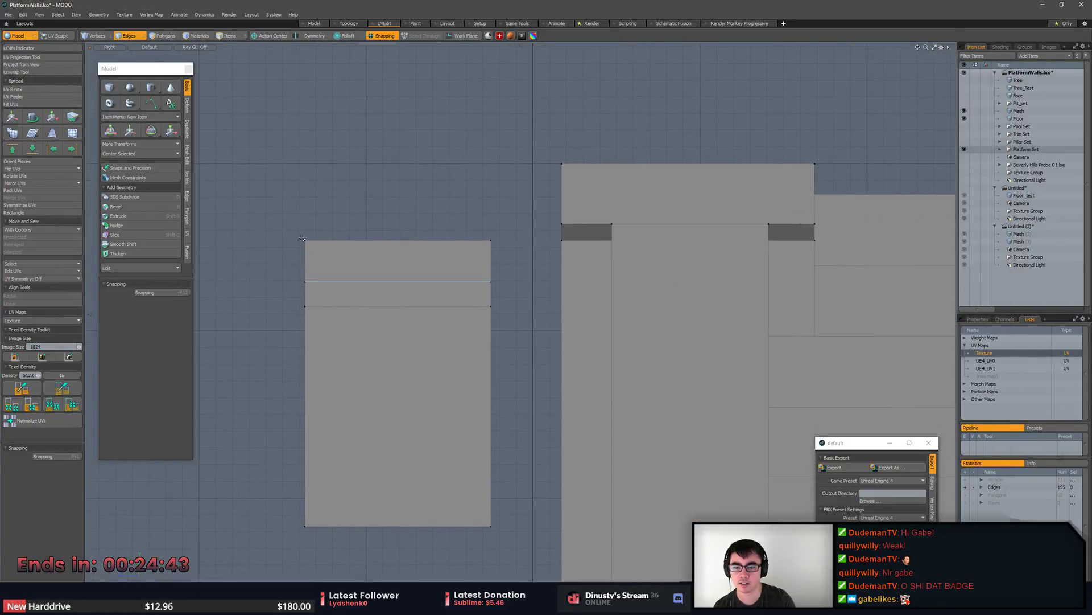
Edge Slice a stepped profile line down the narrower block's left side and delete the outer strip of polygons.
{"action": "key", "text": "c"}
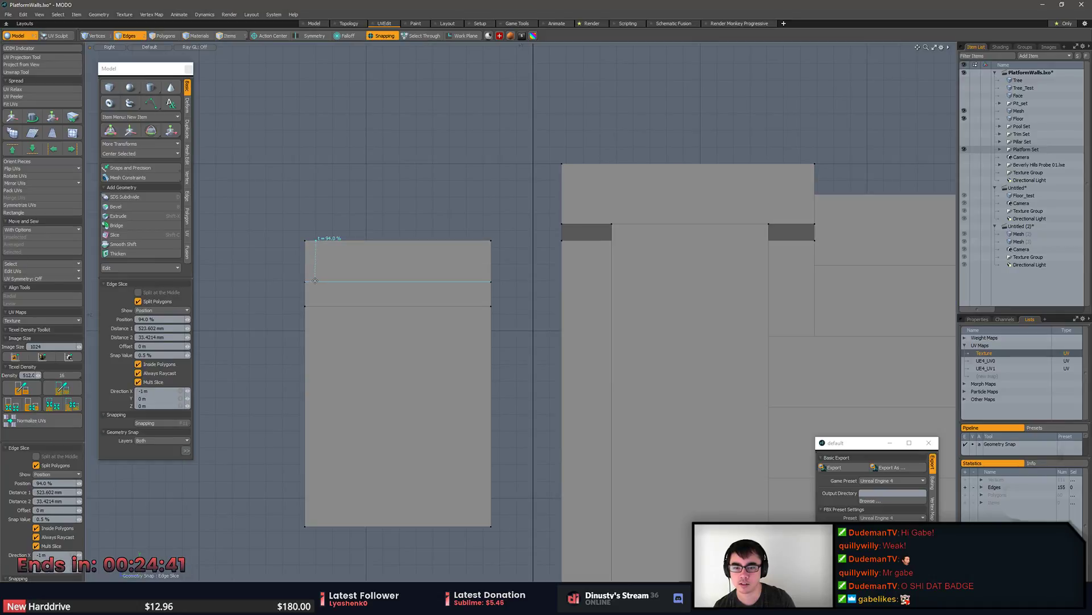
{"action": "left_click", "coordinate": [317, 284]}
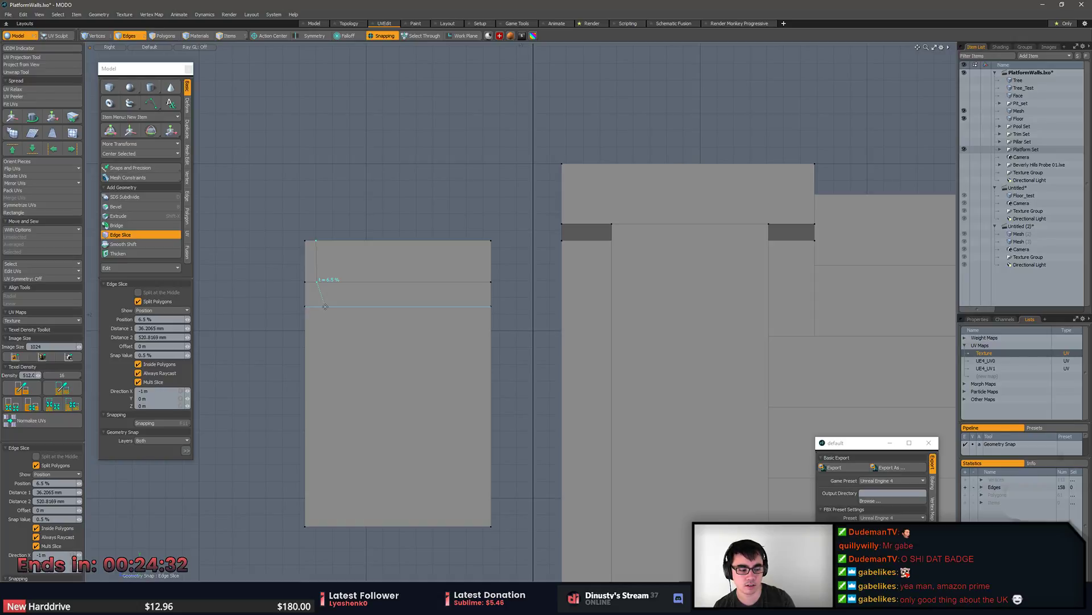
{"action": "left_click", "coordinate": [331, 305]}
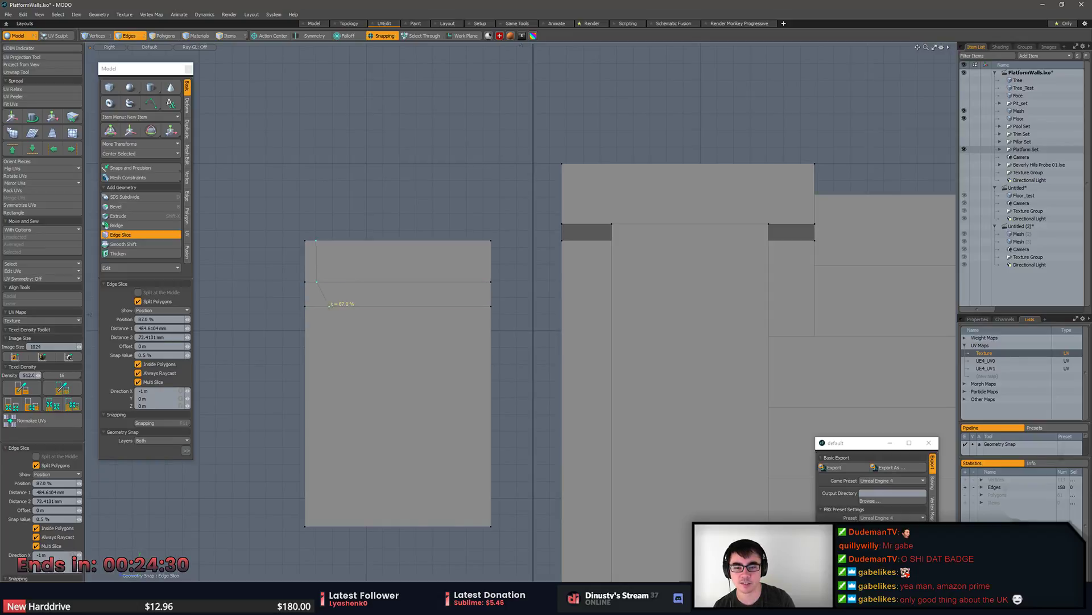
{"action": "left_click", "coordinate": [329, 524]}
{"action": "key", "text": "q"}
{"action": "key", "text": "3"}
{"action": "left_click_drag", "start_coordinate": [322, 378], "coordinate": [317, 261]}
{"action": "key", "text": "Delete"}
Straighten the lower section's slanted left edge to vertical by scaling it to 0% along Z.
{"action": "key", "text": "2"}
{"action": "left_click", "coordinate": [317, 264]}
{"action": "key", "text": "r"}
{"action": "left_click", "coordinate": [328, 378]}
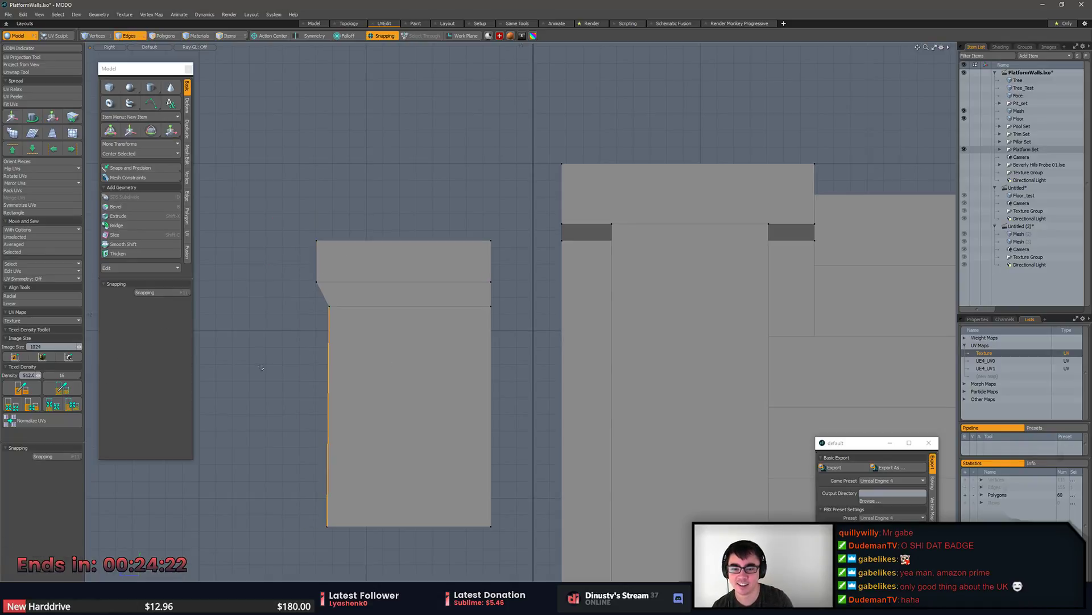
{"action": "key", "text": "r"}
{"action": "left_click_drag", "start_coordinate": [279, 416], "coordinate": [328, 417]}
Check the temple pedestal reference photo and loop slice the block's lower section about a third of the way down.
{"action": "key", "text": "alt+Tab"}
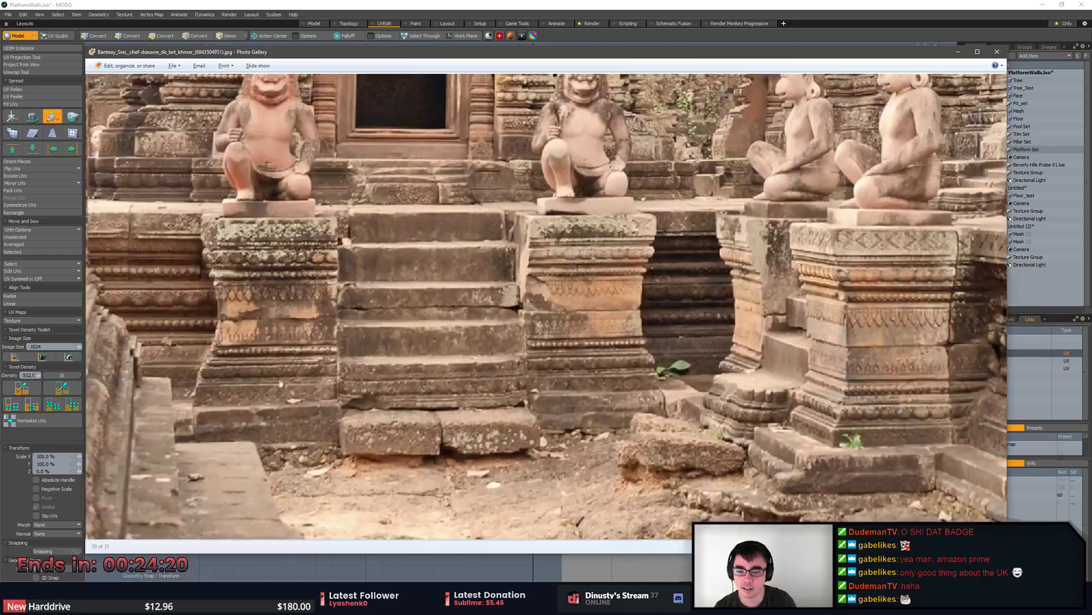
{"action": "scroll", "coordinate": [676, 303], "scroll_direction": "up", "scroll_amount": 3}
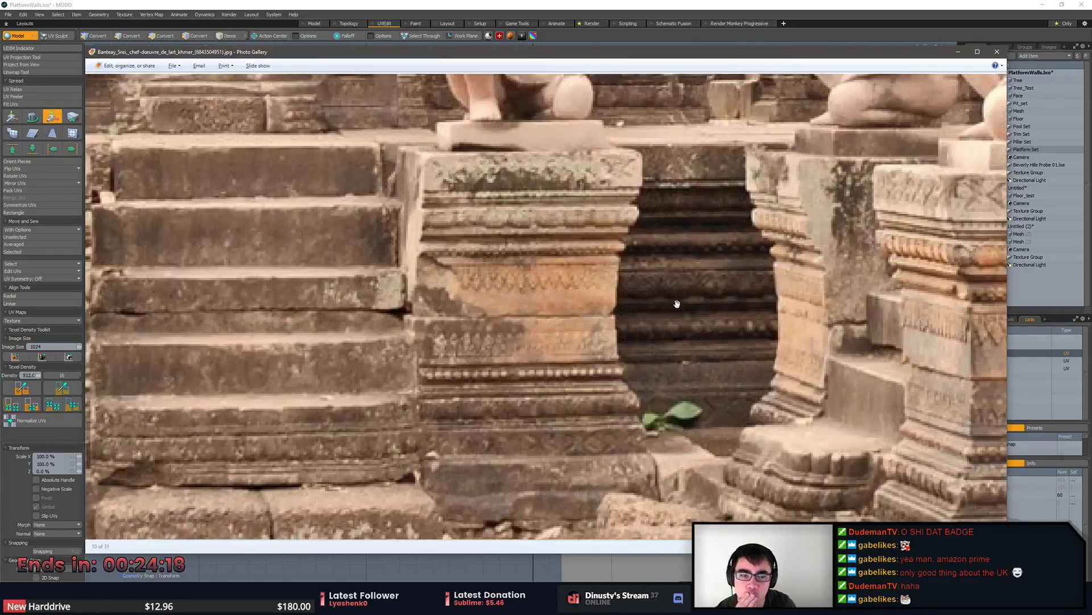
{"action": "scroll", "coordinate": [673, 330], "scroll_direction": "down", "scroll_amount": 3}
{"action": "key", "text": "alt+Tab"}
{"action": "key", "text": "Escape"}
{"action": "key", "text": "Escape"}
{"action": "key", "text": "alt+c"}
{"action": "left_click_drag", "start_coordinate": [527, 410], "coordinate": [529, 356]}
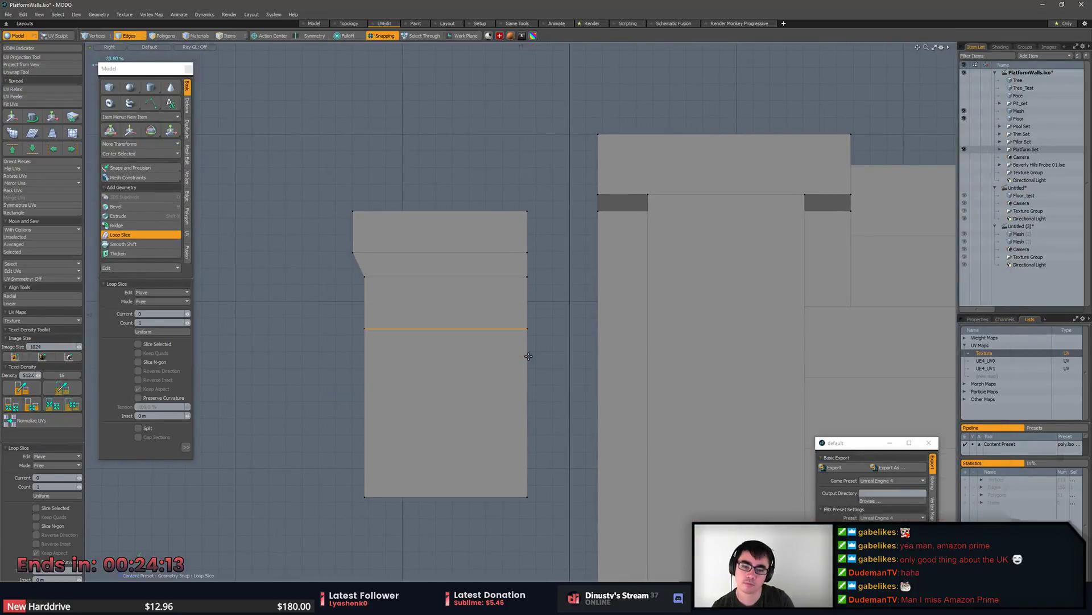
Cut and paste the block's large lower polygon, and move the pasted piece well to the left as a separate part.
{"action": "key", "text": "3"}
{"action": "left_click", "coordinate": [523, 357]}
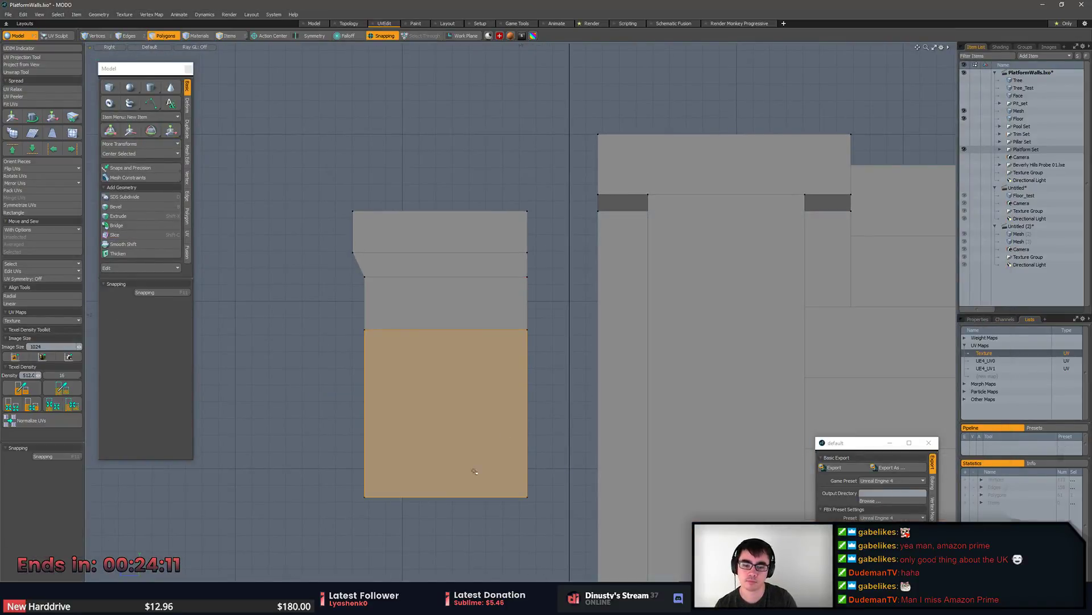
{"action": "key", "text": "ctrl+x"}
{"action": "key", "text": "ctrl+v"}
{"action": "left_click", "coordinate": [511, 441]}
{"action": "key", "text": "w"}
{"action": "left_click_drag", "start_coordinate": [418, 413], "coordinate": [181, 413]}
{"action": "key", "text": "Escape"}
{"action": "key", "text": "Escape"}
Move the remaining profile's bottom edge slightly down to match the proportions in the pedestal reference photo.
{"action": "left_click_drag", "start_coordinate": [398, 432], "coordinate": [409, 444], "text": "alt"}
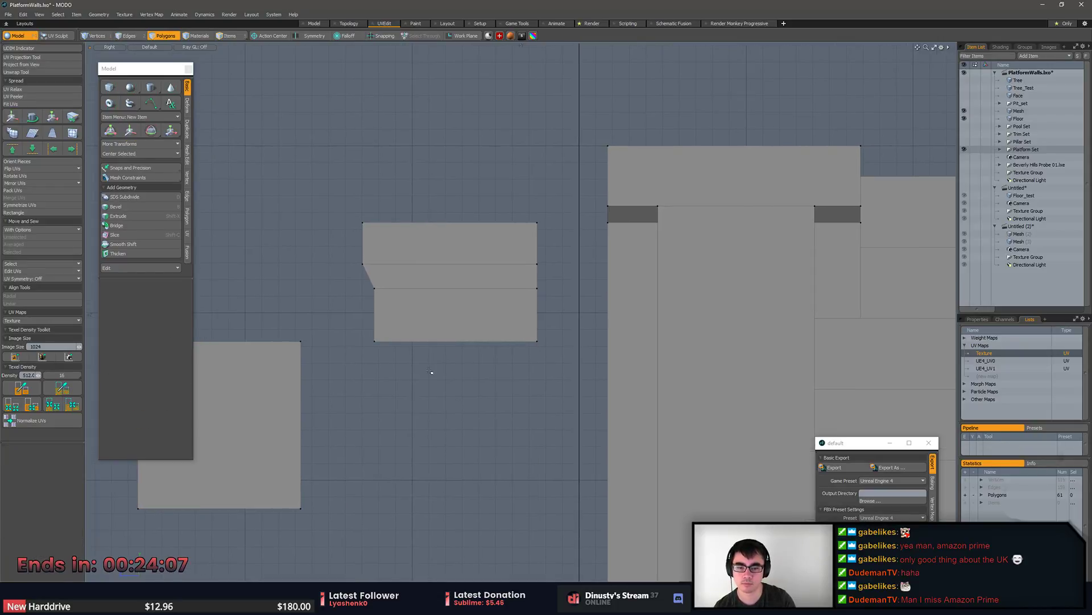
{"action": "key", "text": "2"}
{"action": "left_click", "coordinate": [449, 341]}
{"action": "key", "text": "w"}
{"action": "key", "text": "alt+Tab"}
{"action": "key", "text": "alt+Tab"}
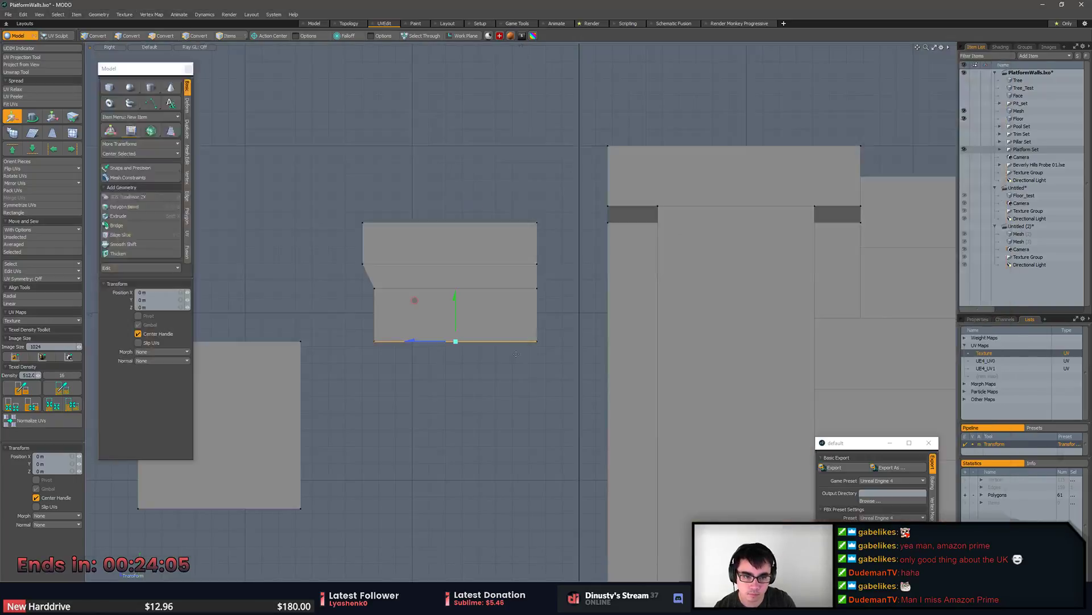
{"action": "key", "text": "q"}
{"action": "key", "text": "w"}
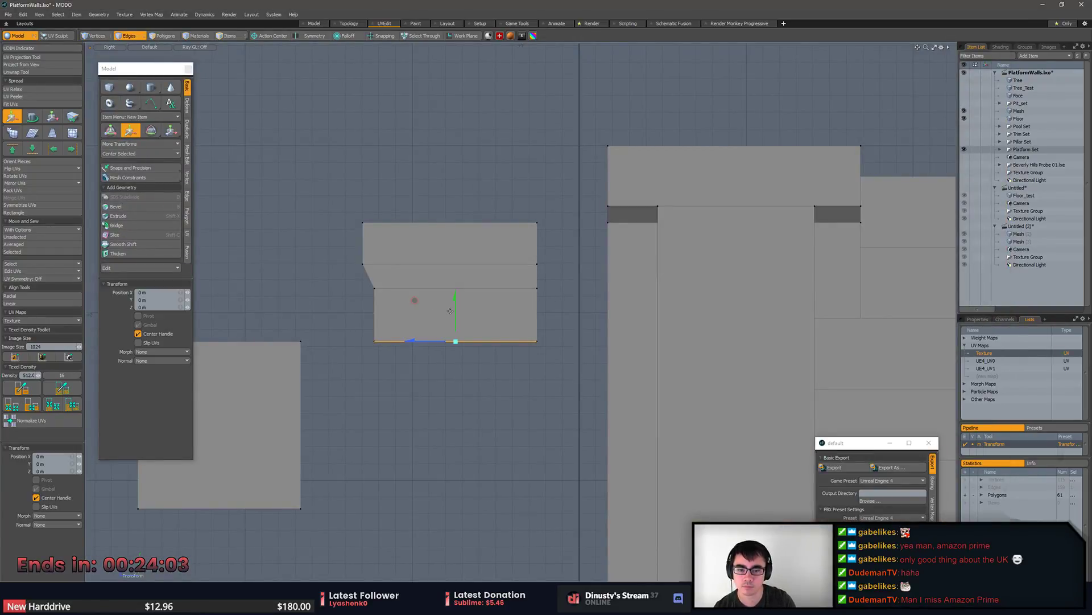
{"action": "key", "text": "alt+Tab"}
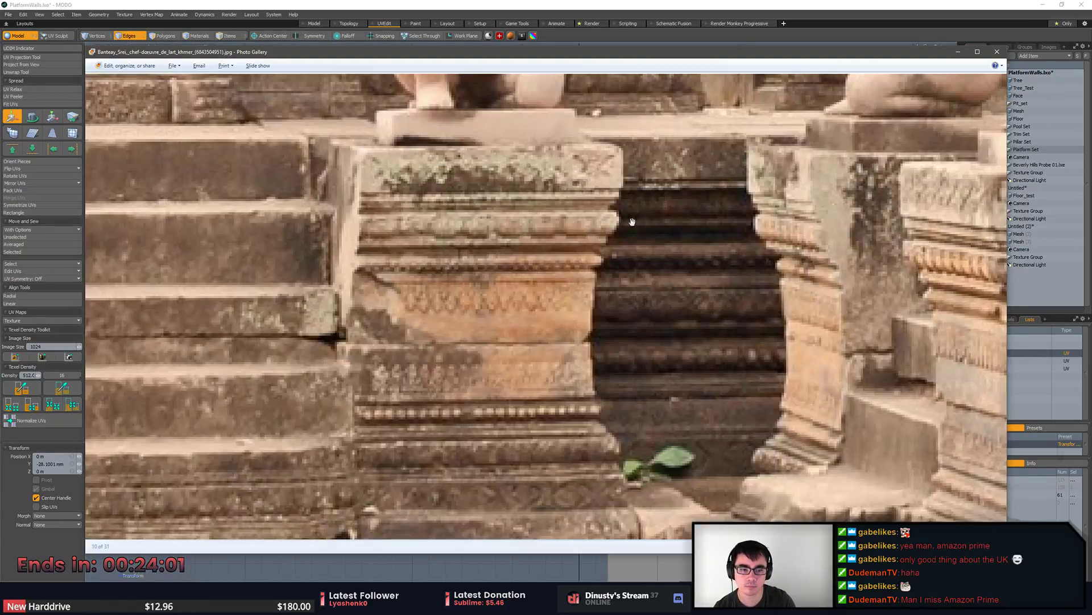
{"action": "key", "text": "alt+Tab"}
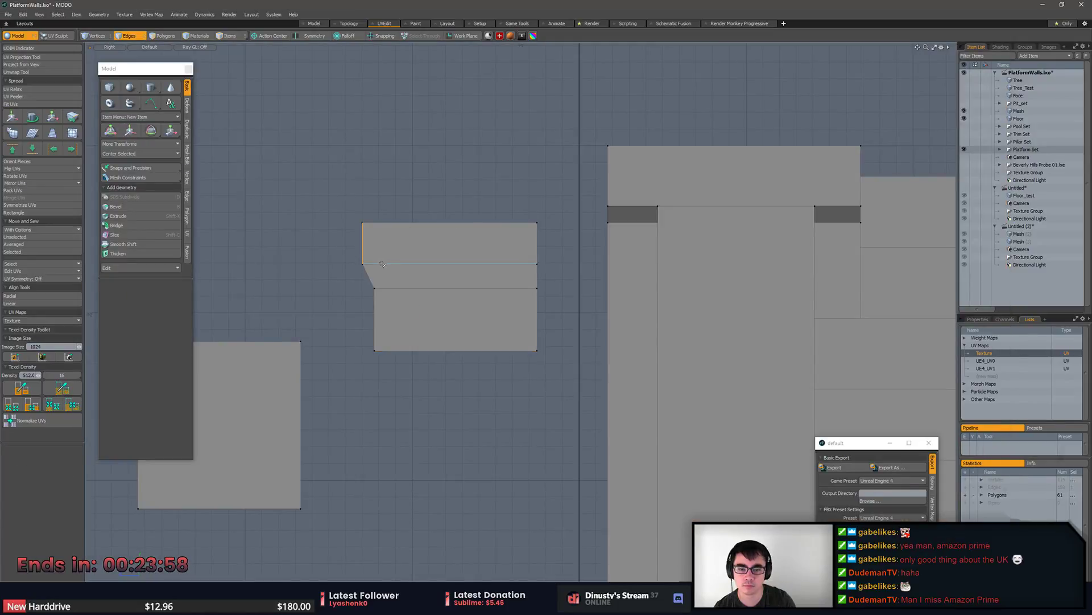
Loop slice the profile's top and sloped bands and raise the new edge in the sloped band.
{"action": "left_click", "coordinate": [120, 235]}
{"action": "left_click_drag", "start_coordinate": [148, 58], "coordinate": [166, 58]}
{"action": "key", "text": "space"}
{"action": "left_click", "coordinate": [432, 283]}
{"action": "key", "text": "w"}
{"action": "left_click_drag", "start_coordinate": [455, 260], "coordinate": [455, 251]}
{"action": "key", "text": "space"}
Move the profile's left vertices below the top slab to shape the sloped undercut.
{"action": "key", "text": "1"}
{"action": "scroll", "coordinate": [485, 312], "scroll_direction": "up", "scroll_amount": 5}
{"action": "left_click", "coordinate": [485, 312]}
{"action": "key", "text": "w"}
{"action": "scroll", "coordinate": [484, 312], "scroll_direction": "down", "scroll_amount": 4}
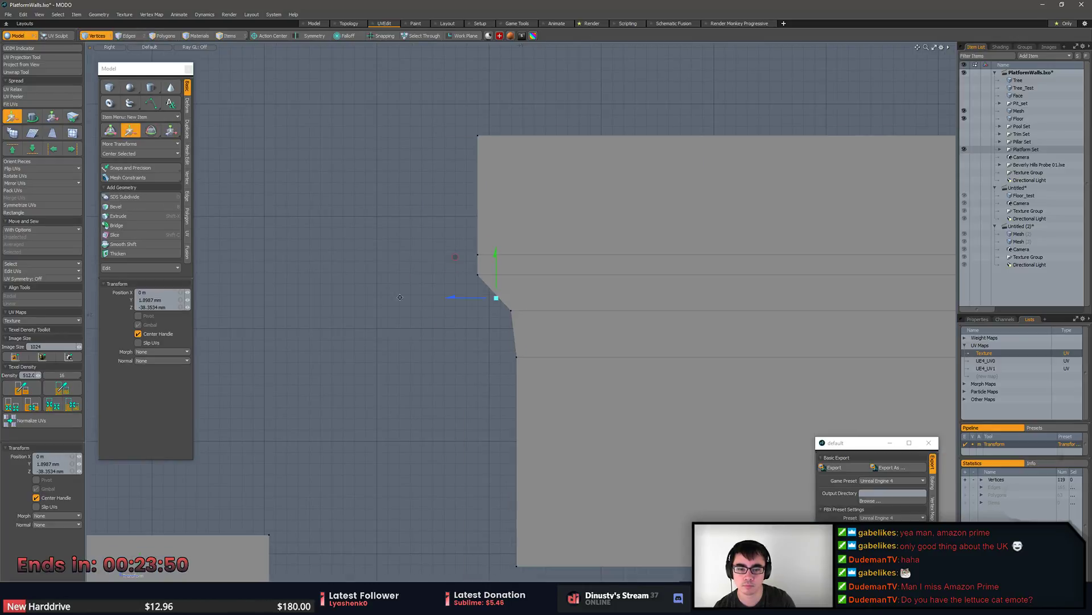
{"action": "left_click_drag", "start_coordinate": [432, 310], "coordinate": [428, 320], "text": "alt"}
{"action": "key", "text": "space"}
{"action": "left_click_drag", "start_coordinate": [500, 340], "coordinate": [458, 332], "text": "alt"}
{"action": "key", "text": "w"}
{"action": "mouse_move", "coordinate": [341, 305]}
{"action": "left_mouse_down"}
{"action": "mouse_move", "coordinate": [369, 304]}
{"action": "mouse_move", "coordinate": [345, 305]}
{"action": "left_mouse_up"}
Loop slice the profile's lower section and move the new horizontal edge up near the band above.
{"action": "key", "text": "alt+c"}
{"action": "left_click", "coordinate": [354, 393]}
{"action": "key", "text": "w"}
{"action": "left_click_drag", "start_coordinate": [568, 450], "coordinate": [568, 332]}
Turn on snapping and pull the undercut's left vertex further inward to deepen the notch below the top slab.
{"action": "key", "text": "space"}
{"action": "key", "text": "1"}
{"action": "mouse_move", "coordinate": [380, 329]}
{"action": "right_mouse_down"}
{"action": "mouse_move", "coordinate": [392, 339]}
{"action": "mouse_move", "coordinate": [384, 346]}
{"action": "right_mouse_up"}
{"action": "key", "text": "w"}
{"action": "key", "text": "space"}
{"action": "key", "text": "w"}
{"action": "key", "text": "x"}
{"action": "mouse_move", "coordinate": [344, 366]}
{"action": "left_mouse_down"}
{"action": "mouse_move", "coordinate": [381, 359]}
{"action": "mouse_move", "coordinate": [393, 301]}
{"action": "left_mouse_up"}
{"action": "left_click_drag", "start_coordinate": [363, 371], "coordinate": [363, 426]}
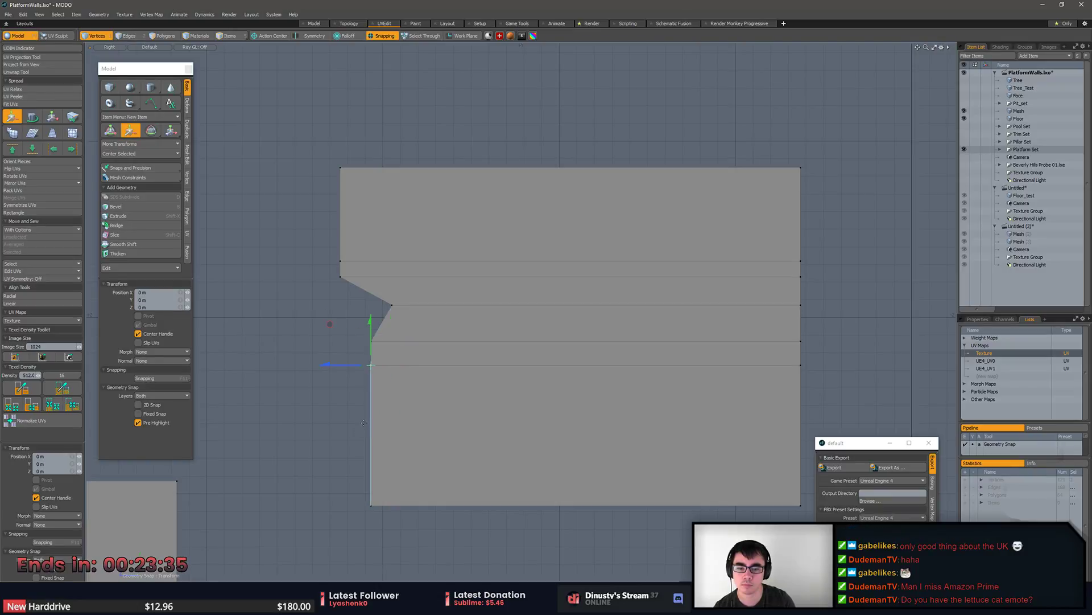
Loop slice just below the lowest band and move that band's left vertex inward, level with the upper notch's depth.
{"action": "key", "text": "space"}
{"action": "key", "text": "2"}
{"action": "key", "text": "alt+c"}
{"action": "left_click_drag", "start_coordinate": [463, 420], "coordinate": [438, 389]}
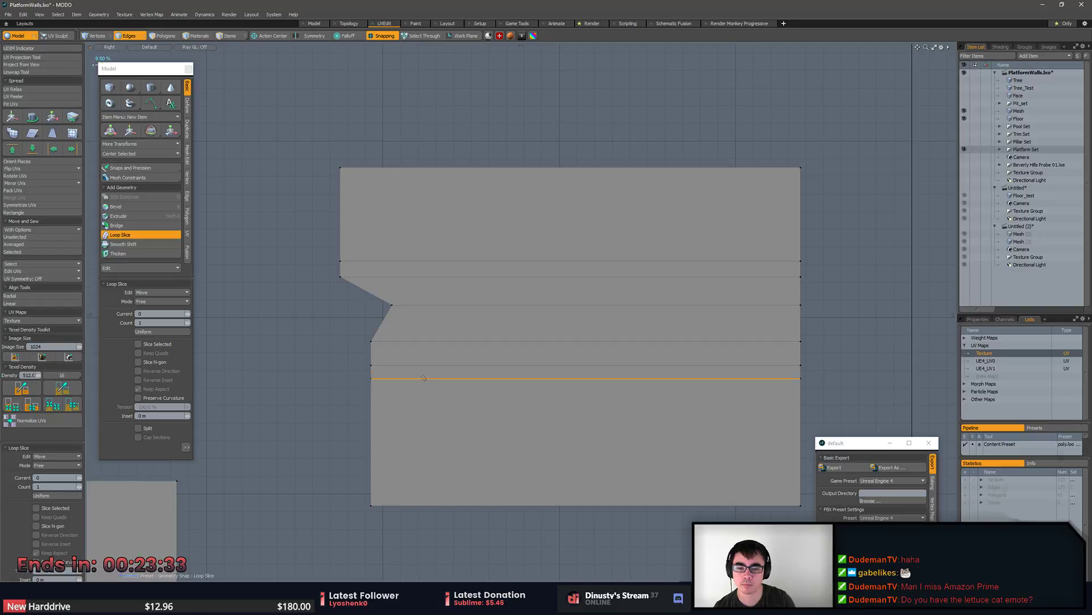
{"action": "key", "text": "space"}
{"action": "key", "text": "1"}
{"action": "key", "text": "w"}
{"action": "left_click_drag", "start_coordinate": [356, 325], "coordinate": [391, 324]}
Move the horizontal edge at the moulding's pointed tip up about 8.2 mm, between the two notches.
{"action": "key", "text": "space"}
{"action": "key", "text": "2"}
{"action": "left_click", "coordinate": [426, 340]}
{"action": "key", "text": "w"}
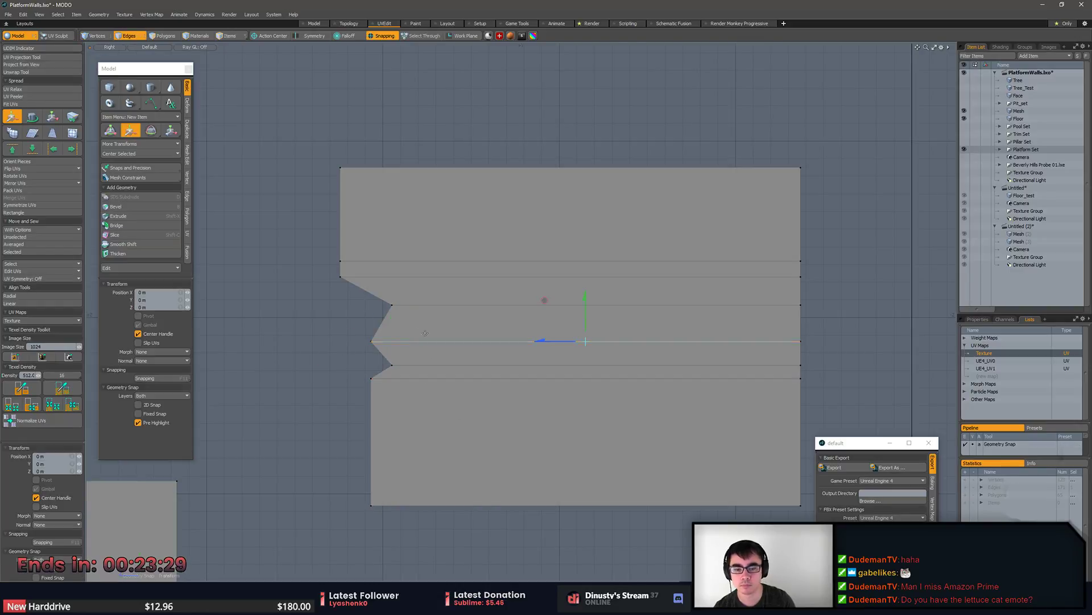
{"action": "left_click_drag", "start_coordinate": [586, 310], "coordinate": [586, 304]}
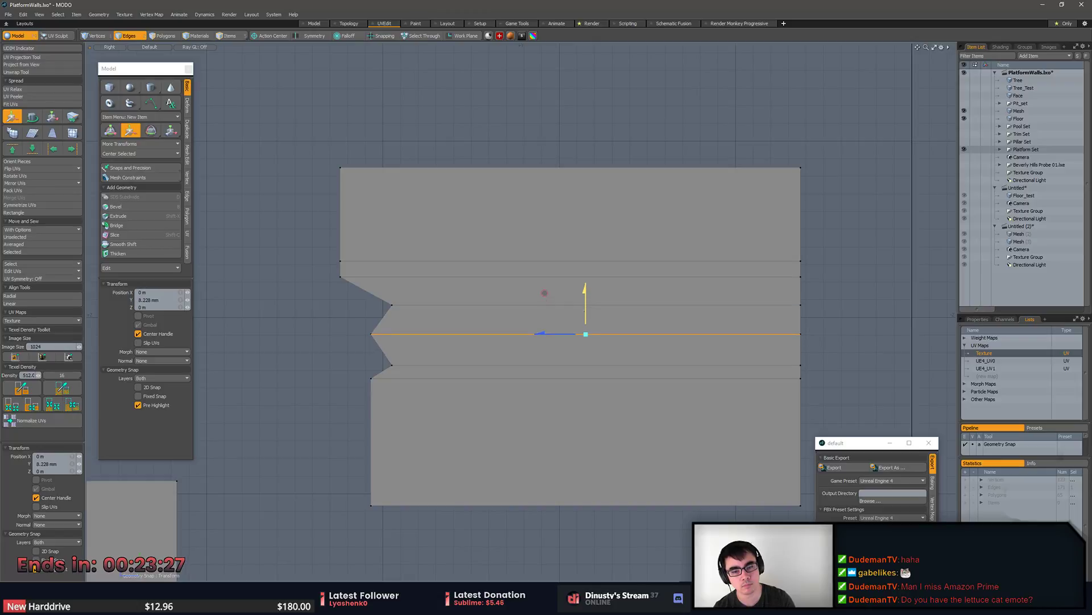
{"action": "key", "text": "space"}
{"action": "key", "text": "v"}
{"action": "key", "text": "ctrl+z"}
Bevel the horizontal edge at the moulding's tip to give it a flat vertical face.
{"action": "key", "text": "2"}
{"action": "key", "text": "b"}
{"action": "left_click_drag", "start_coordinate": [479, 326], "coordinate": [405, 368]}
{"action": "key", "text": "space"}
Level the bevelled moulding's slightly slanted edges and adjust their position with Scale and Move.
{"action": "key", "text": "a"}
{"action": "left_click", "coordinate": [472, 322]}
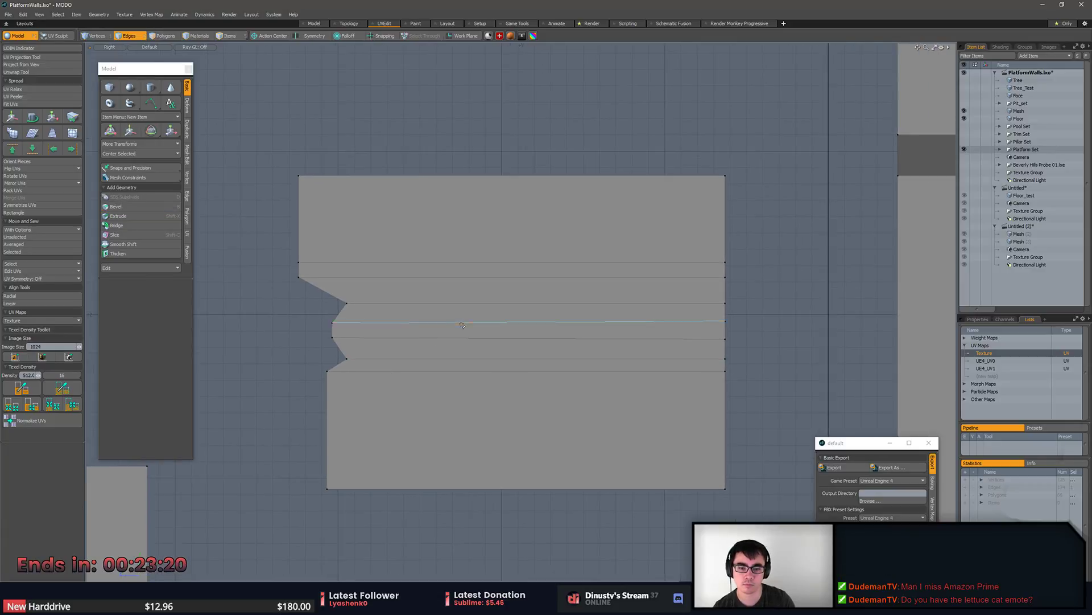
{"action": "key", "text": "r"}
{"action": "key", "text": "w"}
{"action": "left_click_drag", "start_coordinate": [524, 330], "coordinate": [553, 358]}
{"action": "left_click", "coordinate": [526, 286]}
{"action": "key", "text": "space"}
{"action": "left_click", "coordinate": [469, 319]}
Remove the redundant horizontal edge near the bottom of the top slab.
{"action": "left_click_drag", "start_coordinate": [480, 344], "coordinate": [468, 368], "text": "alt"}
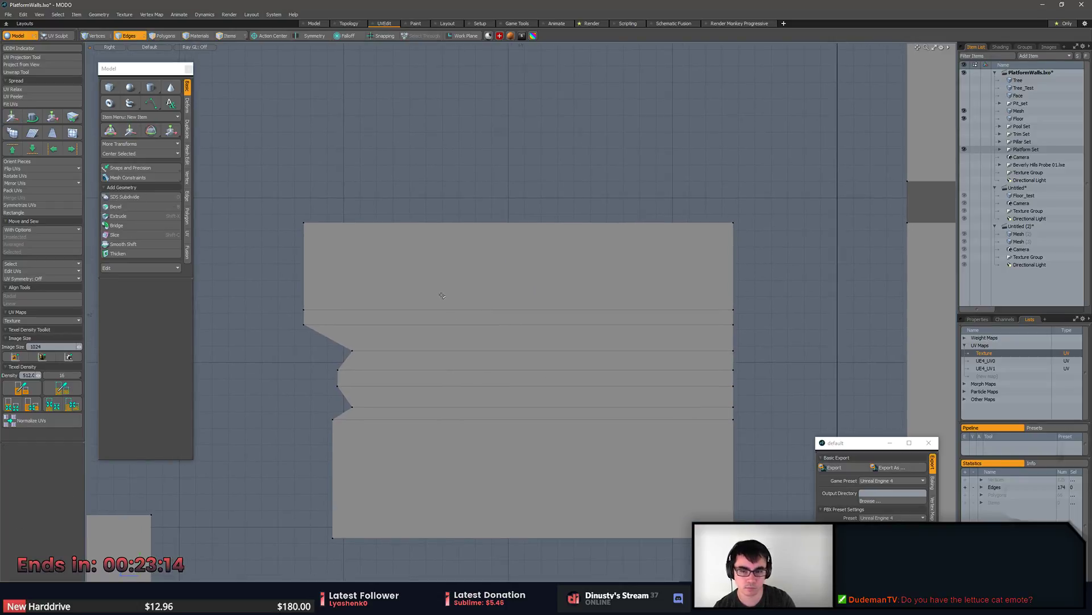
{"action": "double_click", "coordinate": [455, 310]}
{"action": "left_click", "coordinate": [431, 317]}
{"action": "left_click", "coordinate": [419, 310]}
{"action": "key", "text": "BackSpace"}
{"action": "left_click_drag", "start_coordinate": [464, 331], "coordinate": [476, 302], "text": "alt"}
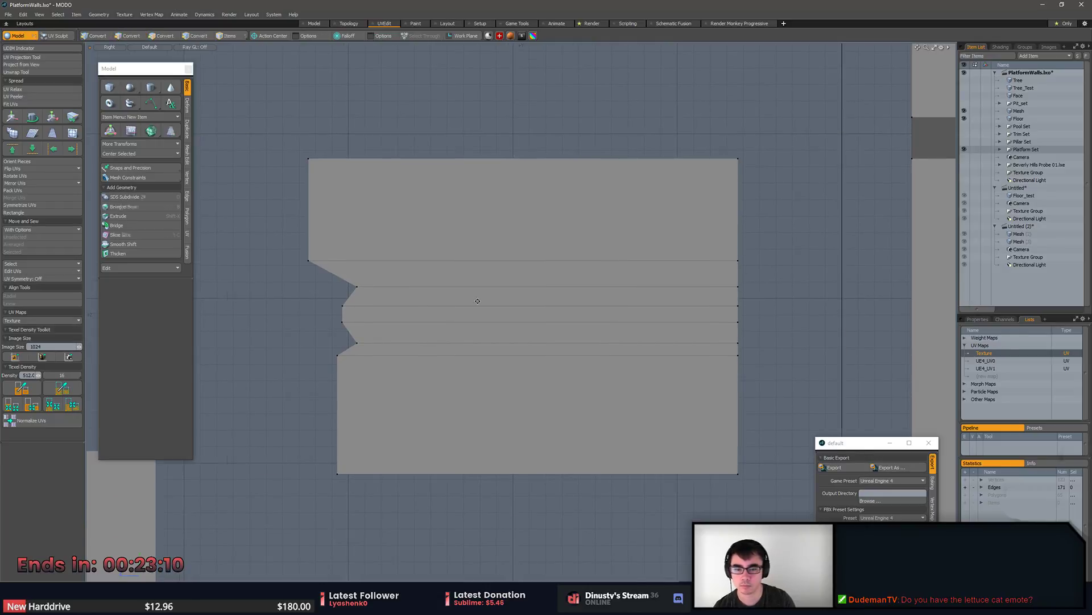
After checking the reference photo, loop slice below the lower notch and bevel the new edge 10 mm into a band.
{"action": "key", "text": "alt+Tab"}
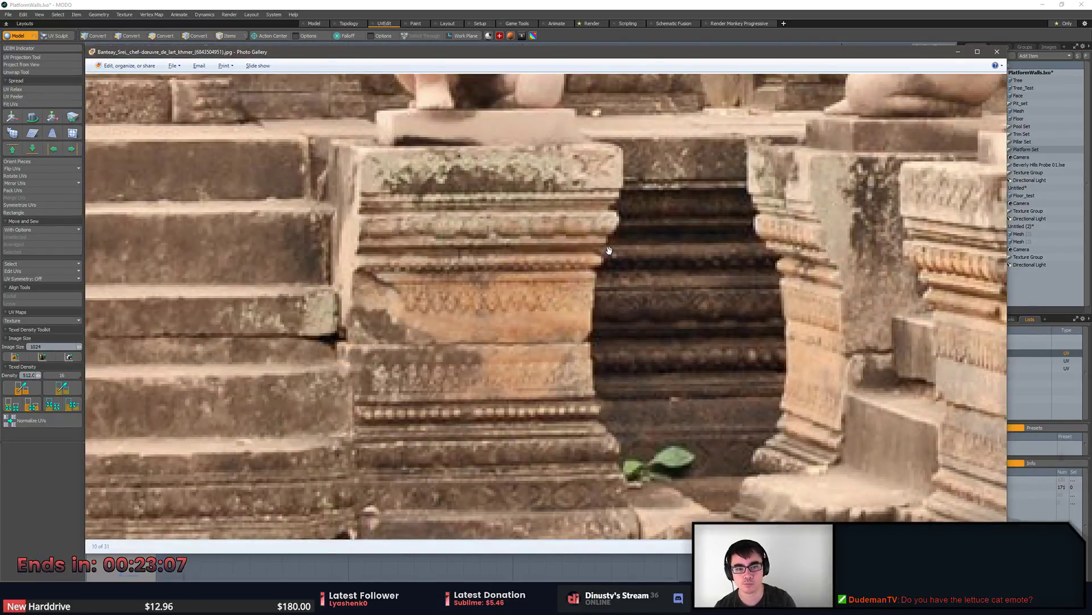
{"action": "key", "text": "alt+Tab"}
{"action": "key", "text": "alt+c"}
{"action": "left_click_drag", "start_coordinate": [446, 346], "coordinate": [444, 341]}
{"action": "key", "text": "b"}
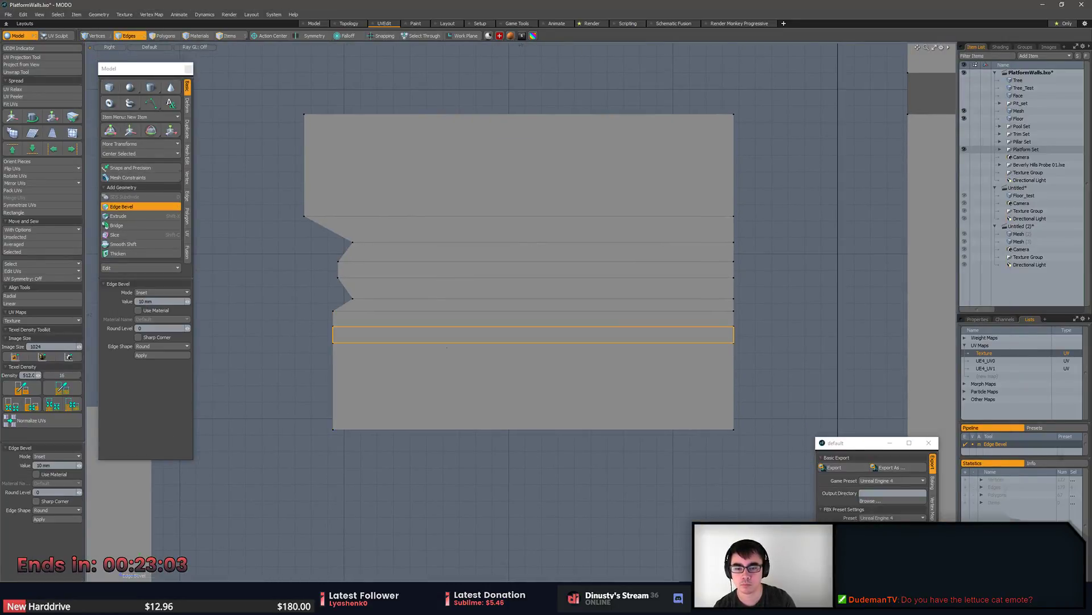
{"action": "key", "text": "space"}
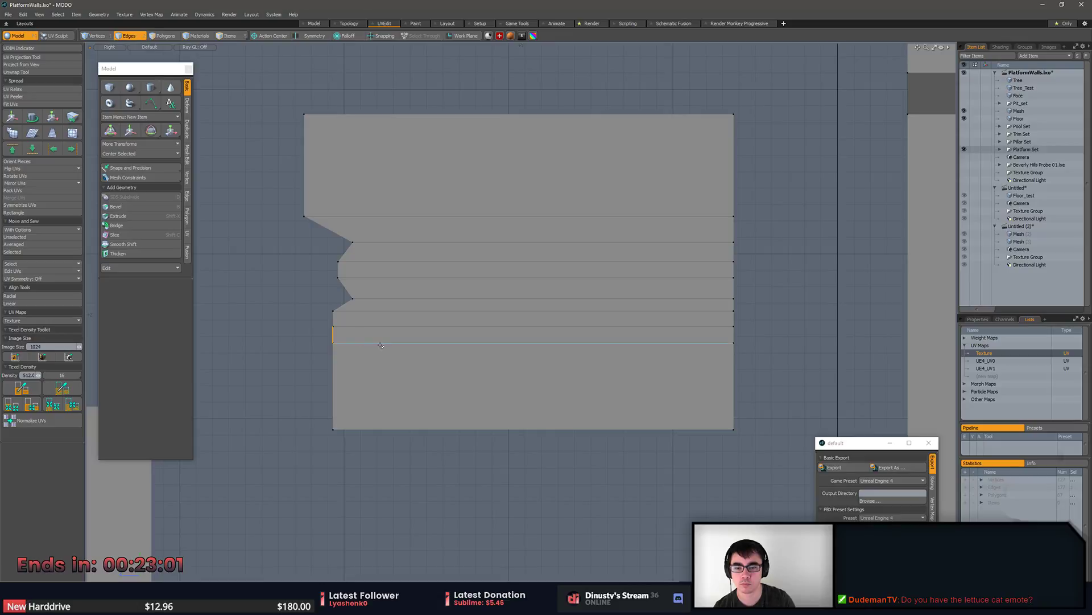
Slice the new band's polygon vertically near its left end and delete the outer piece to form a rectangular groove.
{"action": "key", "text": "3"}
{"action": "left_click", "coordinate": [354, 340]}
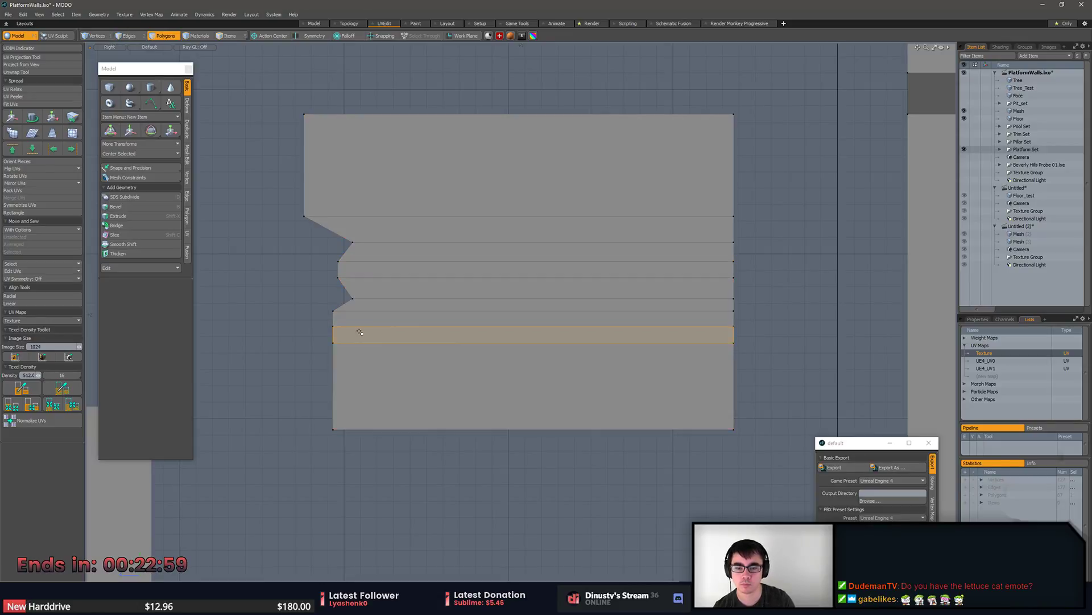
{"action": "key", "text": "shift+c"}
{"action": "left_click_drag", "start_coordinate": [346, 386], "coordinate": [344, 229]}
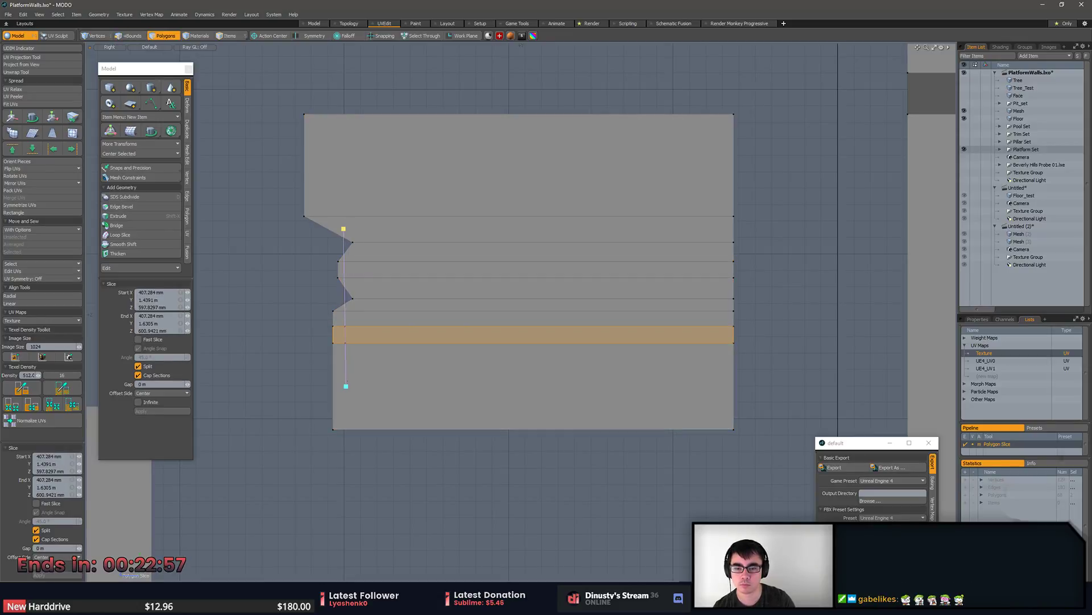
{"action": "key", "text": "space"}
{"action": "left_click", "coordinate": [330, 308]}
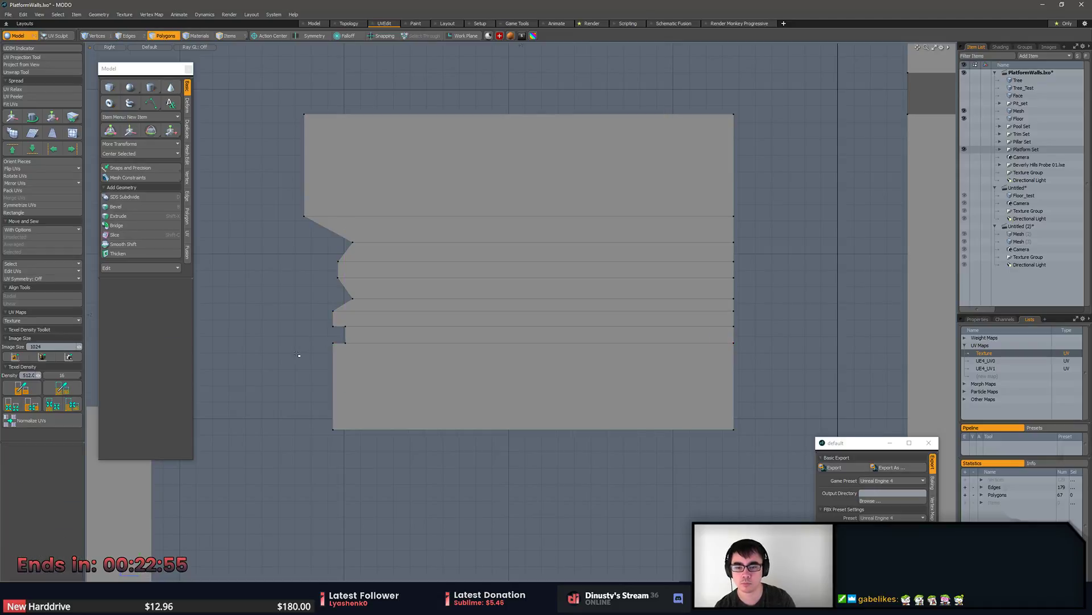
Select the rectangular groove's inner vertical edge and scale it along Y.
{"action": "key", "text": "1"}
{"action": "key", "text": "shift+s"}
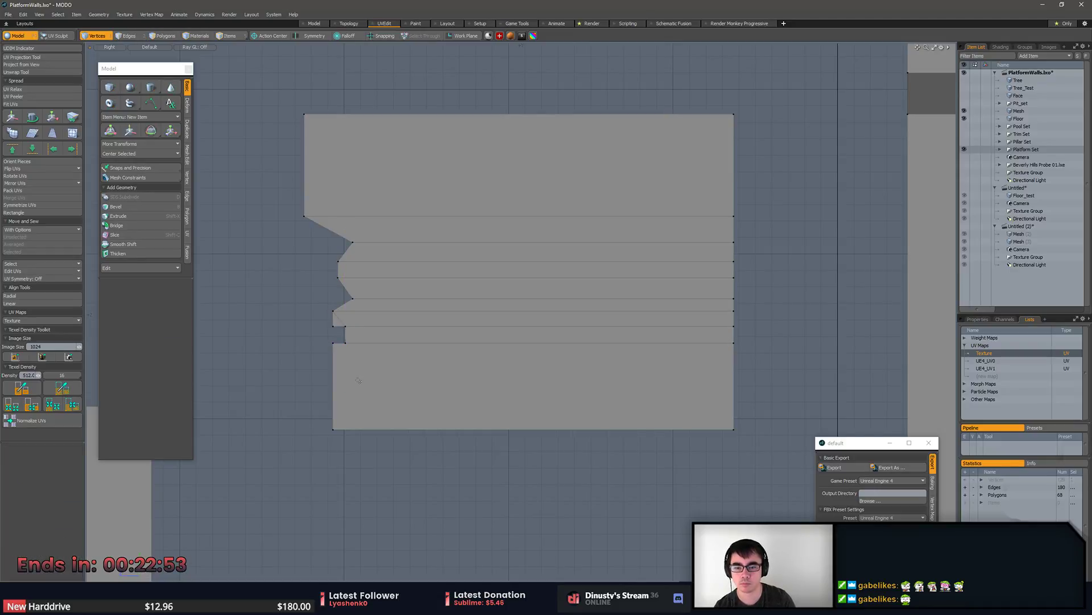
{"action": "left_click", "coordinate": [353, 375]}
{"action": "scroll", "coordinate": [344, 371], "scroll_direction": "up", "scroll_amount": 2}
{"action": "left_click_drag", "start_coordinate": [350, 378], "coordinate": [330, 376], "text": "alt"}
{"action": "key", "text": "2"}
{"action": "left_click_drag", "start_coordinate": [433, 367], "coordinate": [444, 380], "text": "alt"}
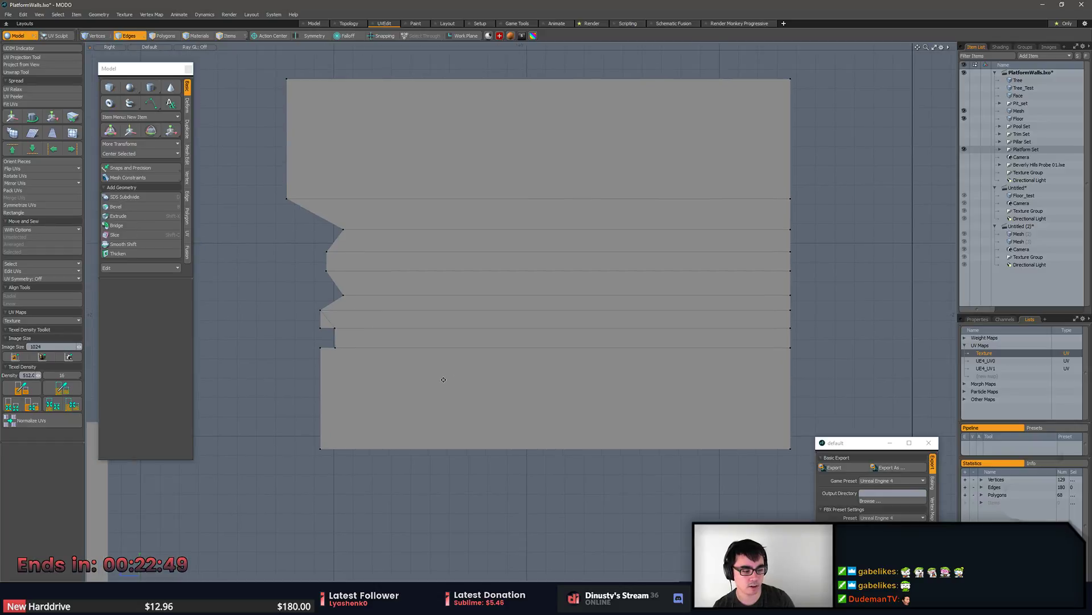
{"action": "left_click", "coordinate": [335, 338]}
{"action": "key", "text": "r"}
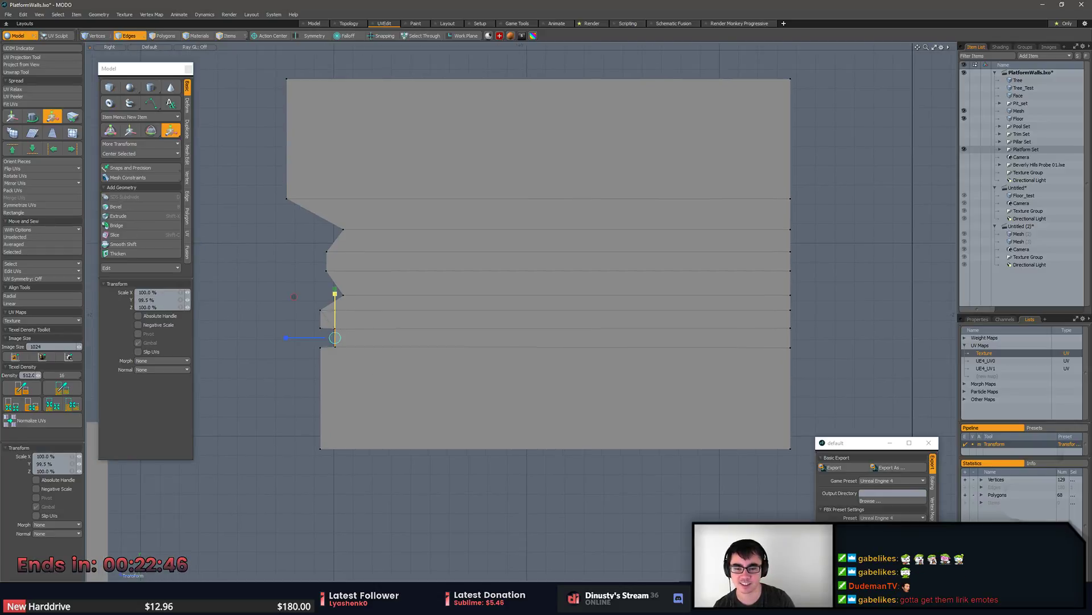
{"action": "left_click_drag", "start_coordinate": [334, 292], "coordinate": [334, 309]}
{"action": "key", "text": "space"}
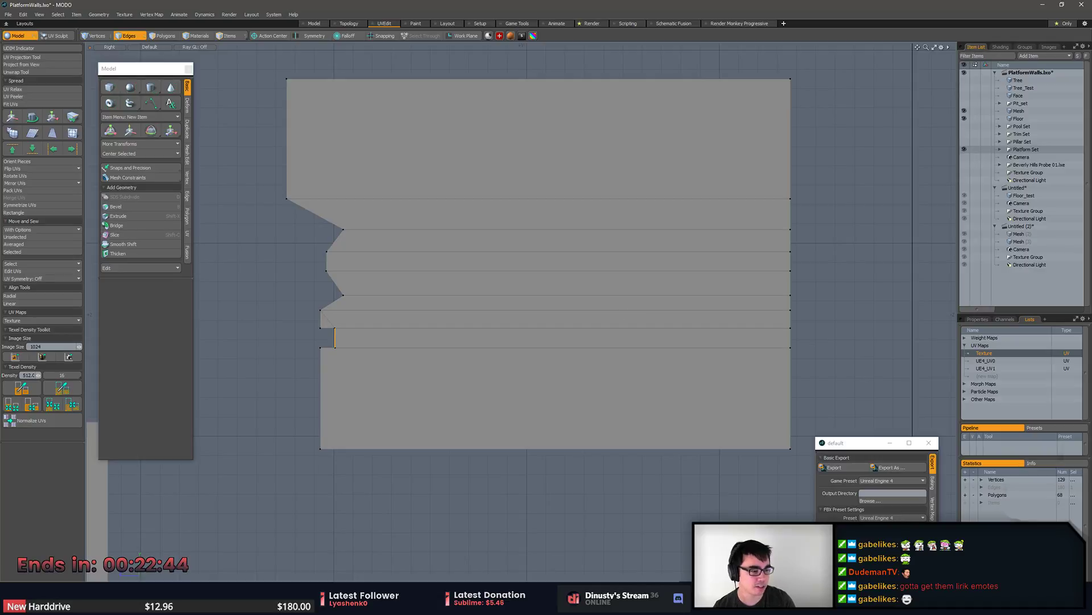
Compare the moulding profile with the pedestal's carved bands in the temple reference photo.
{"action": "key", "text": "alt+Tab"}
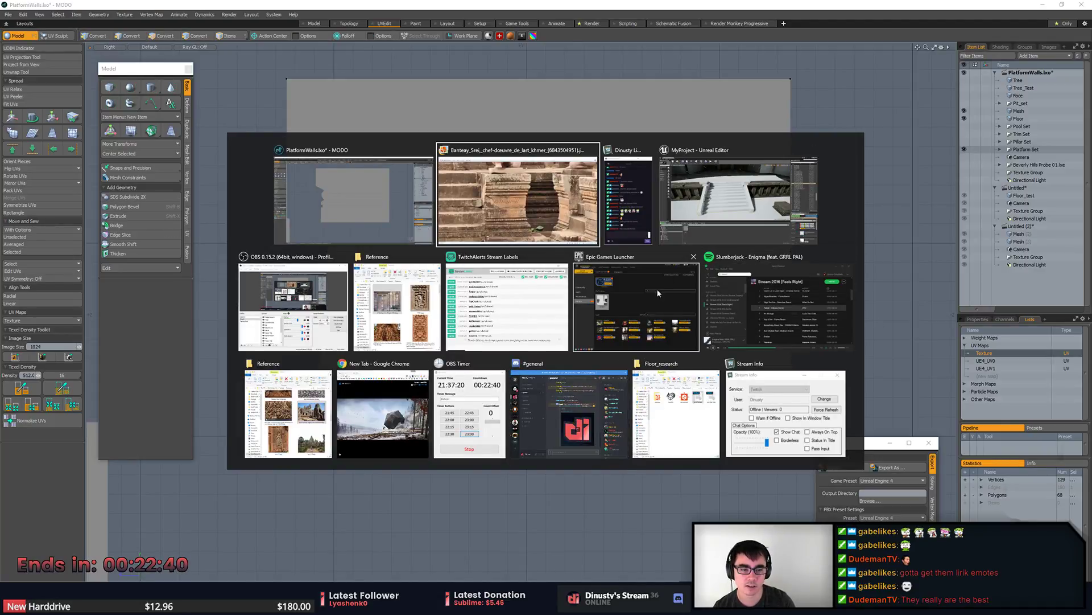
{"action": "left_click", "coordinate": [565, 226]}
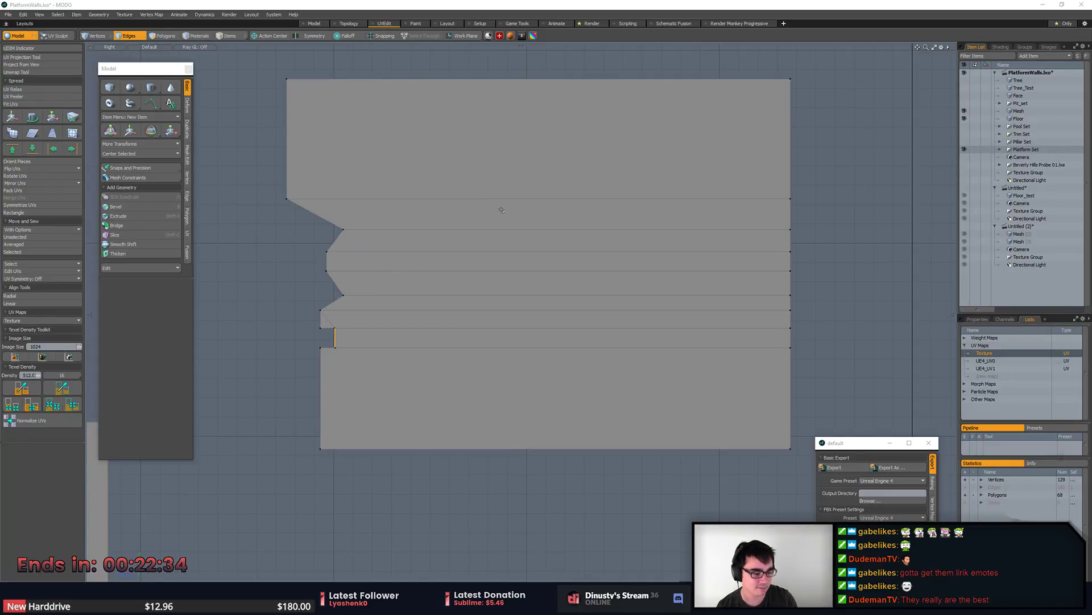
{"action": "left_click", "coordinate": [605, 4]}
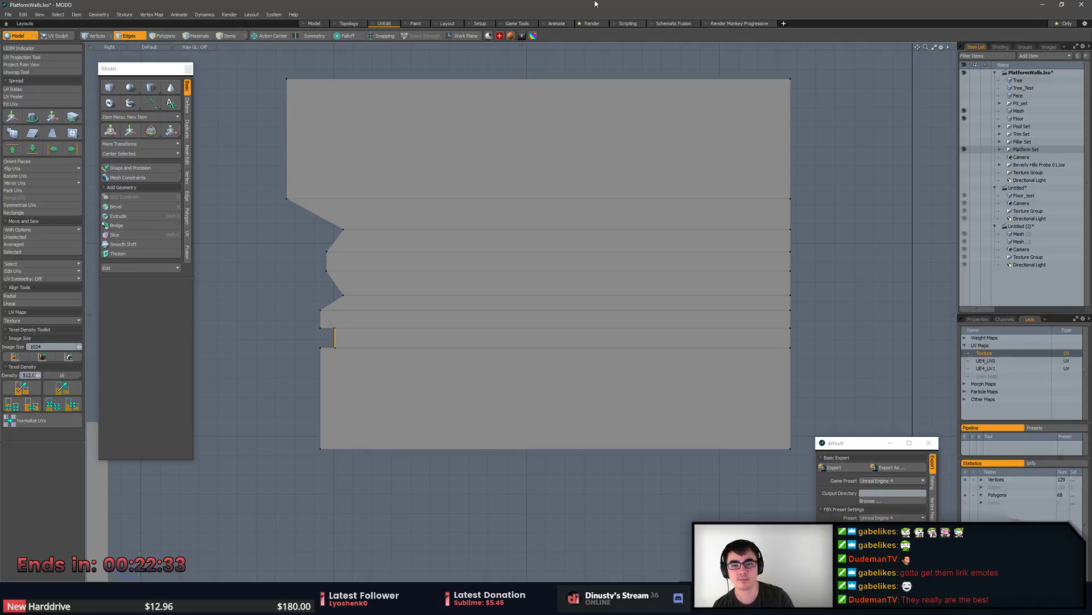
{"action": "left_click_drag", "start_coordinate": [493, 324], "coordinate": [544, 305], "text": "alt+shift"}
{"action": "mouse_move", "coordinate": [381, 312]}
{"action": "left_mouse_down", "text": "ctrl+alt"}
{"action": "mouse_move", "coordinate": [405, 325]}
{"action": "mouse_move", "coordinate": [389, 321]}
{"action": "left_mouse_up", "text": "ctrl+alt"}
{"action": "key", "text": "r"}
{"action": "key", "text": "space"}
{"action": "left_click", "coordinate": [408, 351]}
{"action": "key", "text": "alt+Tab"}
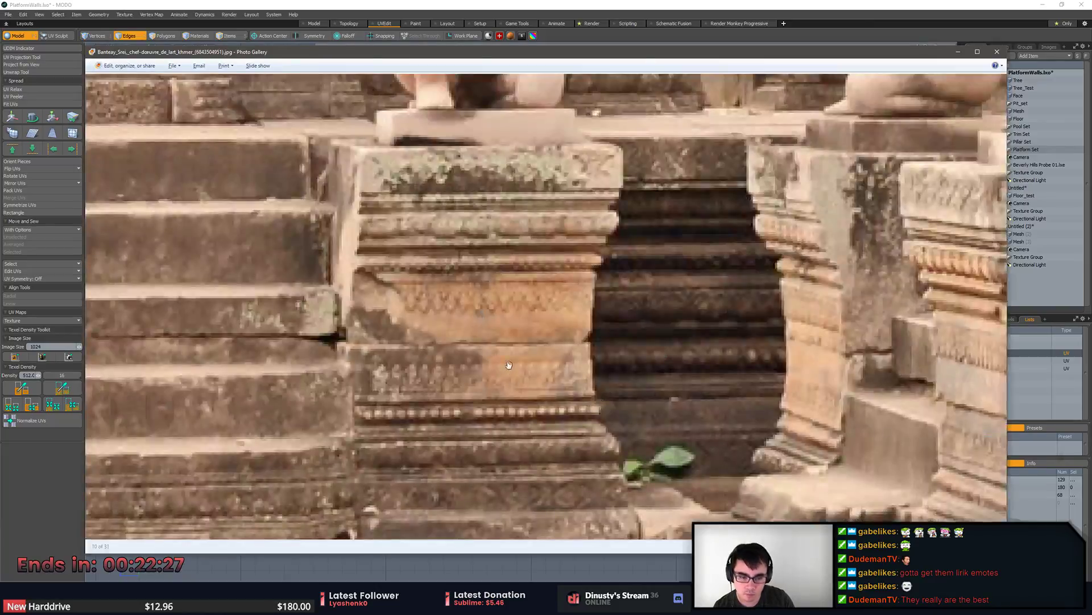
Examine the pedestal's lower moulding bands in the reference photo and compare them with the bottom block of the profile.
{"action": "left_click_drag", "start_coordinate": [509, 364], "coordinate": [509, 316]}
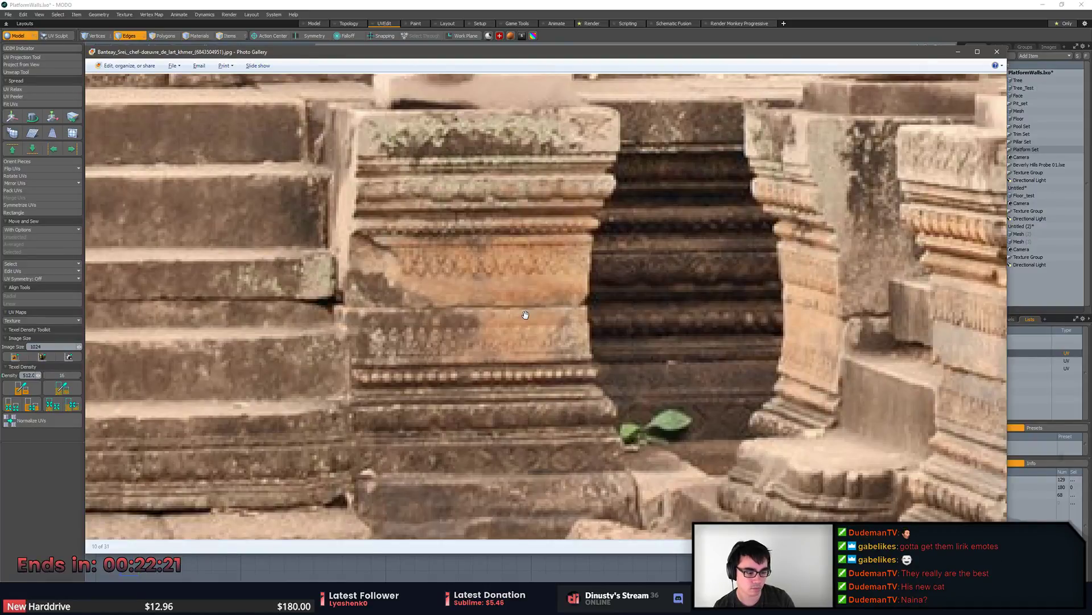
{"action": "left_click_drag", "start_coordinate": [547, 348], "coordinate": [542, 317]}
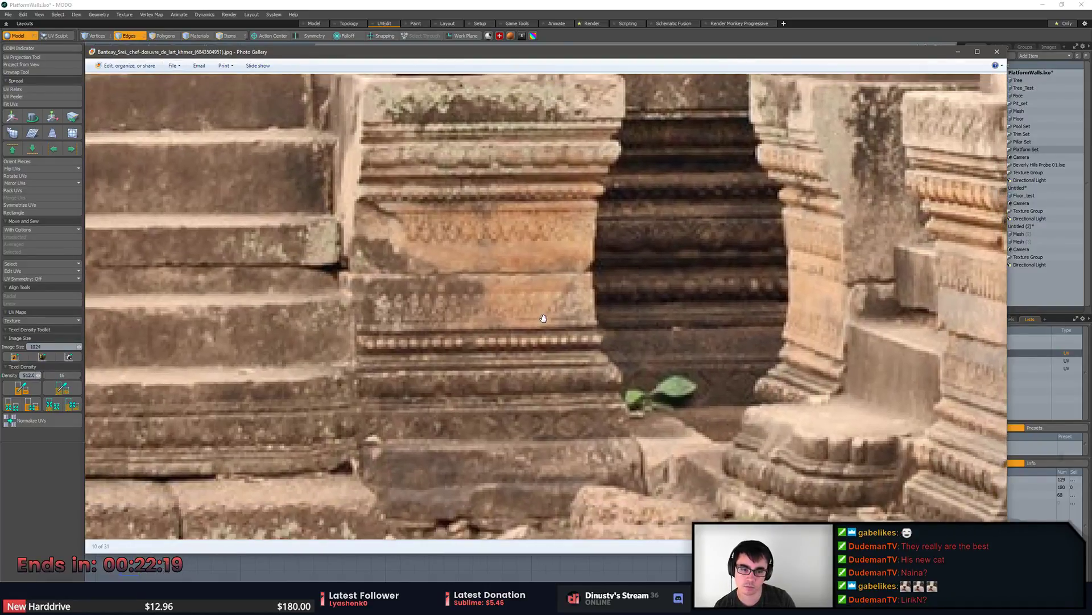
{"action": "key", "text": "alt+Tab"}
{"action": "mouse_move", "coordinate": [500, 394]}
{"action": "left_mouse_down", "text": "alt"}
{"action": "mouse_move", "coordinate": [517, 354]}
{"action": "mouse_move", "coordinate": [517, 397]}
{"action": "left_mouse_up", "text": "alt"}
{"action": "left_click", "coordinate": [386, 358]}
{"action": "left_click_drag", "start_coordinate": [514, 394], "coordinate": [373, 377], "text": "ctrl+alt"}
{"action": "left_click_drag", "start_coordinate": [545, 393], "coordinate": [501, 383], "text": "alt"}
{"action": "key", "text": "alt+Tab"}
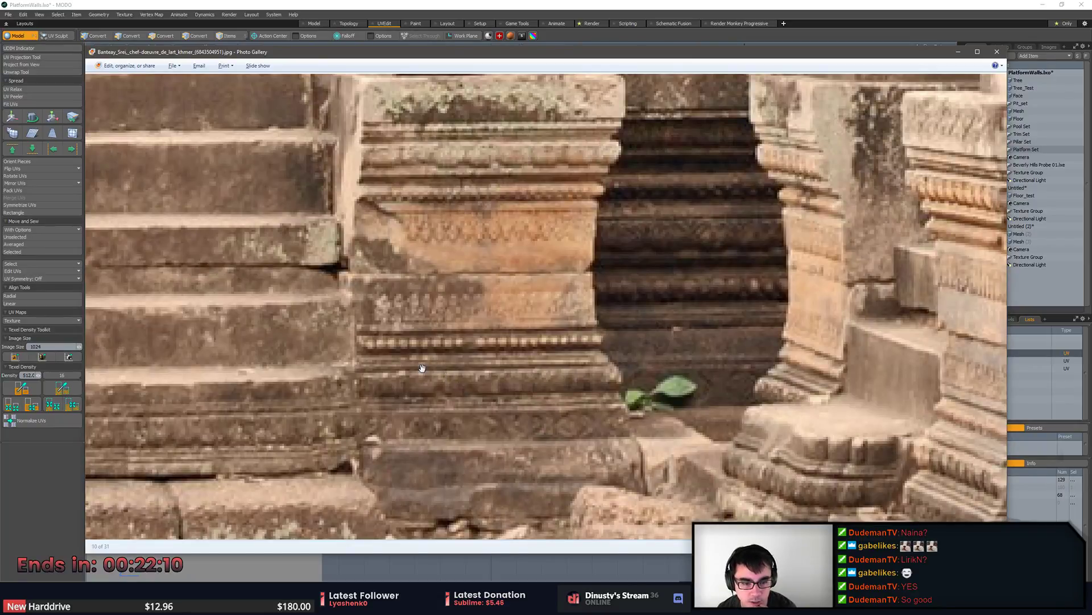
{"action": "key", "text": "alt+Tab"}
{"action": "left_click_drag", "start_coordinate": [469, 391], "coordinate": [490, 376], "text": "alt"}
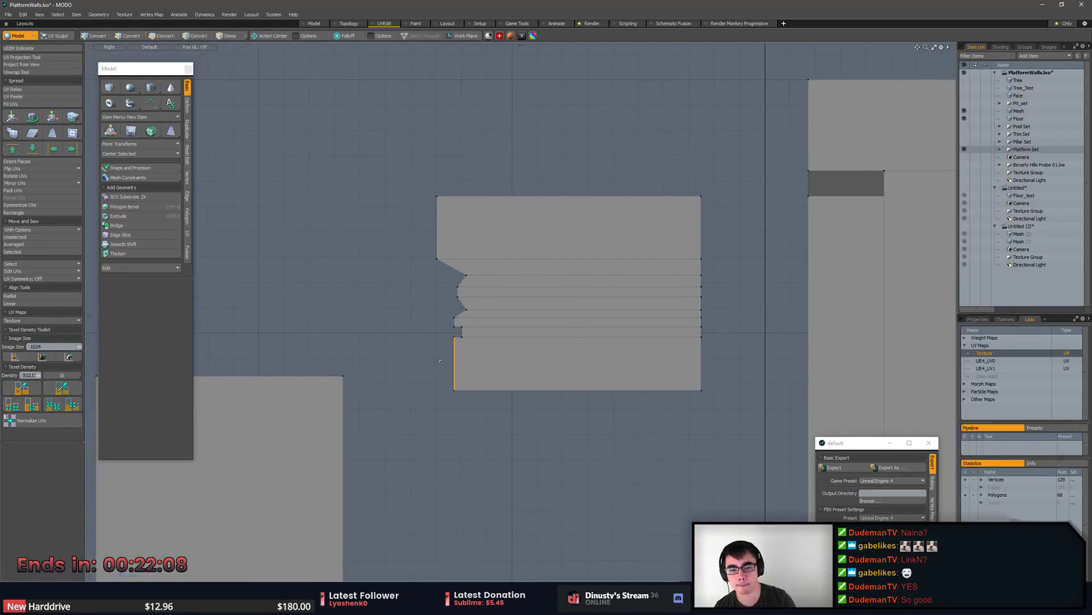
{"action": "key", "text": "w"}
{"action": "key", "text": "space"}
{"action": "left_click", "coordinate": [515, 390]}
{"action": "left_click_drag", "start_coordinate": [576, 447], "coordinate": [543, 363], "text": "alt"}
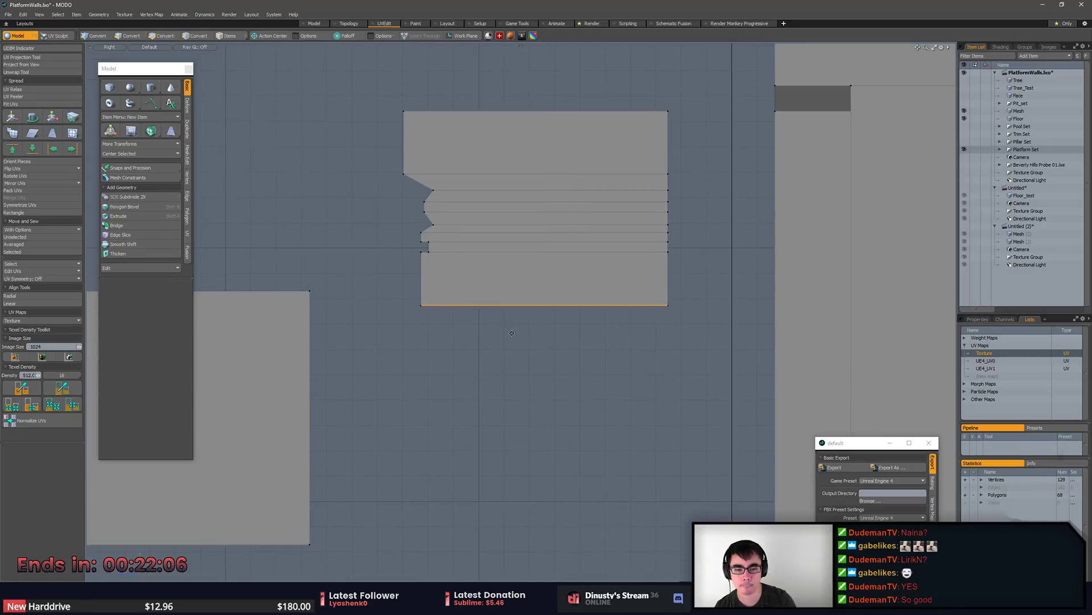
{"action": "key", "text": "alt+Tab"}
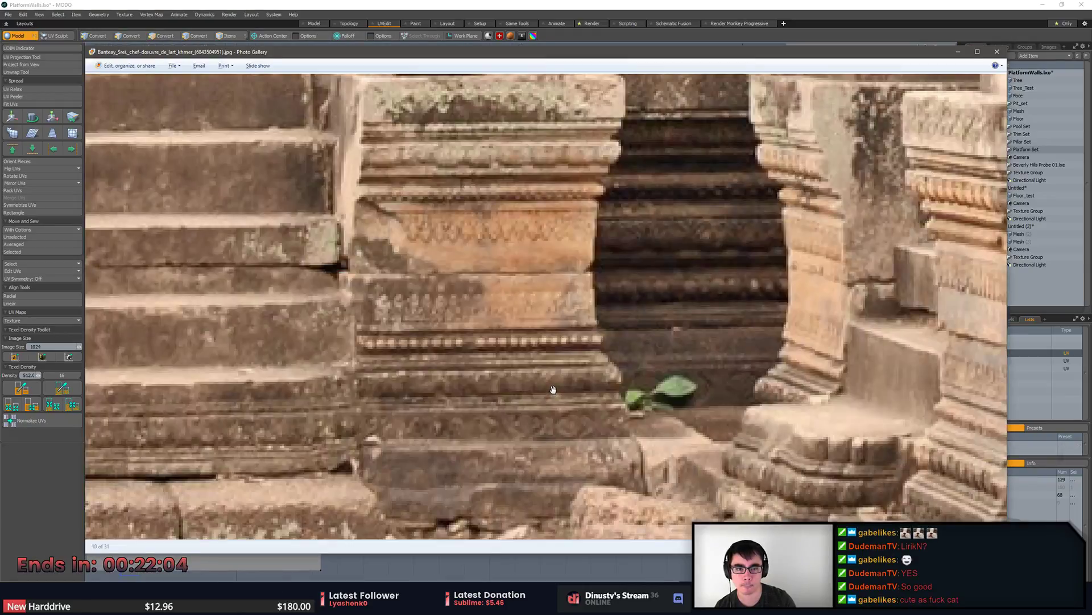
{"action": "key", "text": "alt+Tab"}
{"action": "left_click_drag", "start_coordinate": [411, 310], "coordinate": [449, 313]}
{"action": "key", "text": "shift+c"}
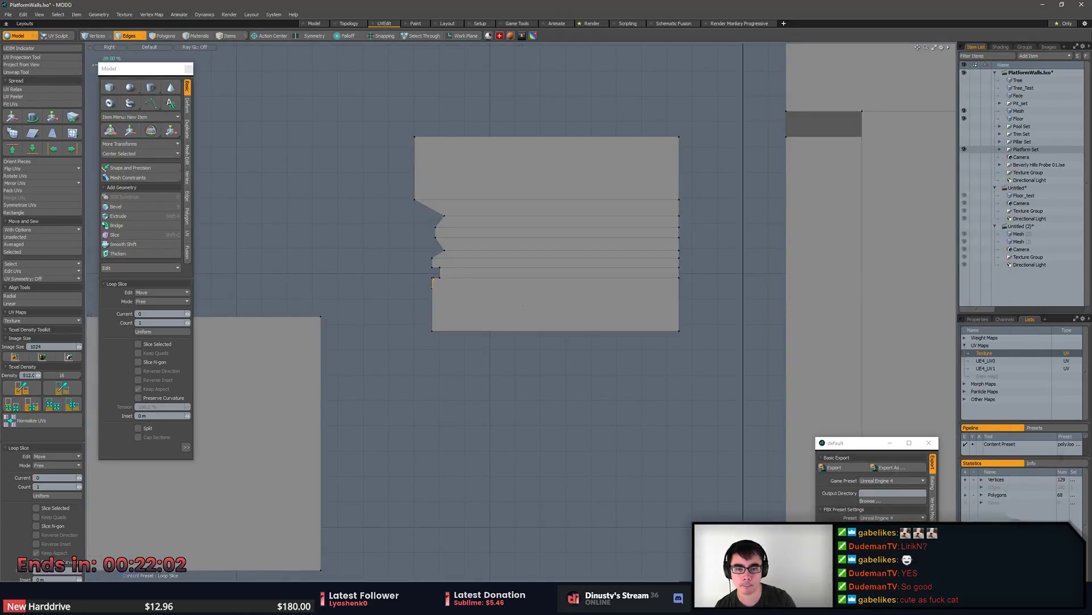
{"action": "key", "text": "space"}
{"action": "key", "text": "3"}
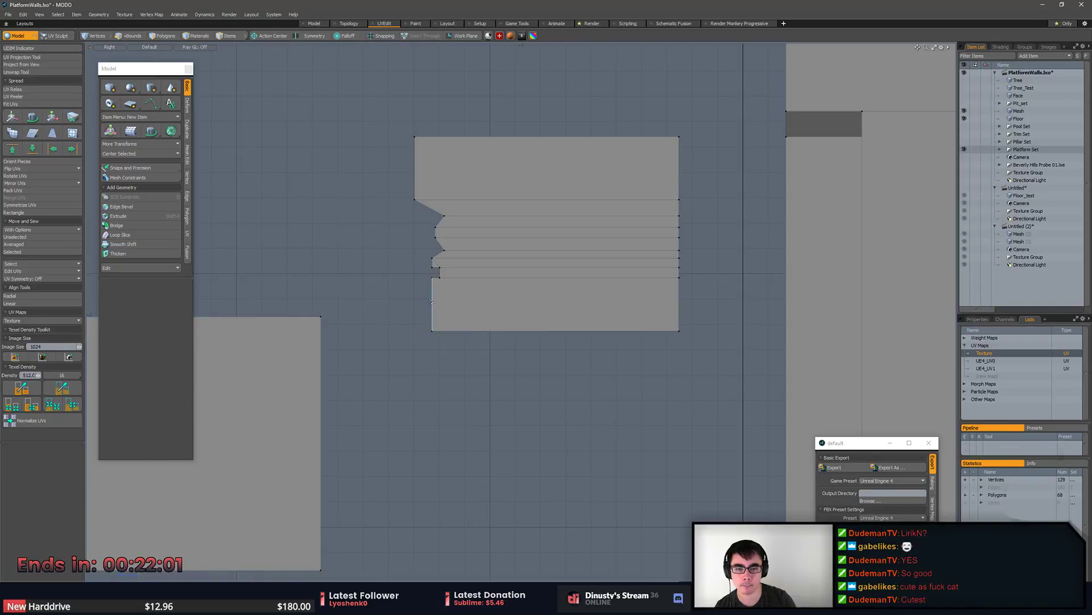
Slice the profile's bottom polygon horizontally across its full width, a little above mid-height.
{"action": "left_click", "coordinate": [461, 302]}
{"action": "key", "text": "shift+c"}
{"action": "left_click_drag", "start_coordinate": [346, 301], "coordinate": [753, 300]}
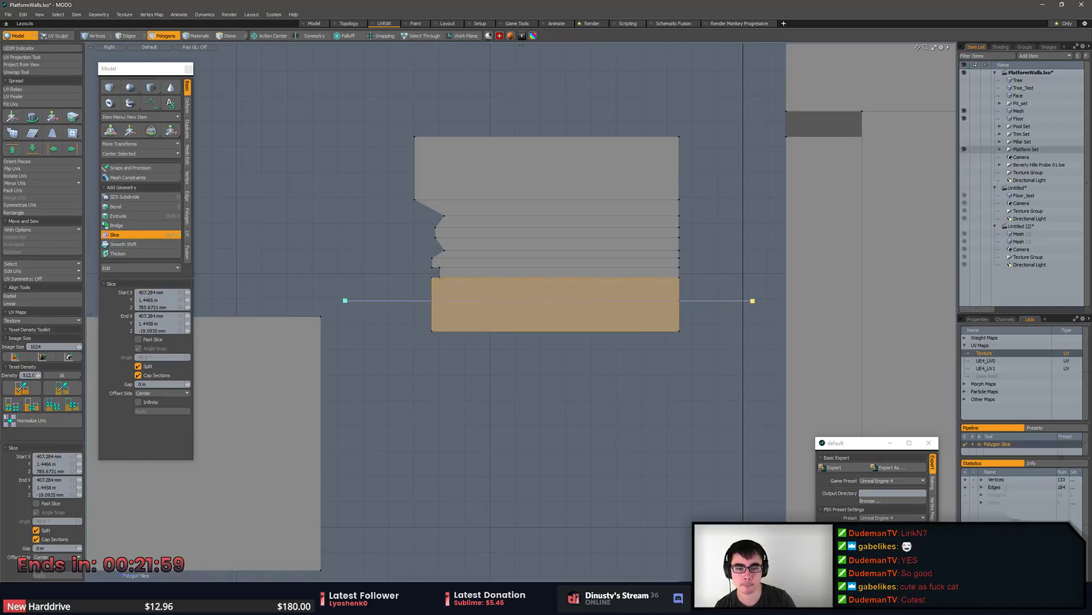
{"action": "key", "text": "space"}
Scale the new slice edge along Y to level it and move it up closer to the rectangular groove.
{"action": "key", "text": "2"}
{"action": "left_click", "coordinate": [549, 298]}
{"action": "key", "text": "r"}
{"action": "mouse_move", "coordinate": [556, 282]}
{"action": "left_mouse_down"}
{"action": "mouse_move", "coordinate": [556, 295]}
{"action": "mouse_move", "coordinate": [556, 261]}
{"action": "left_mouse_up"}
{"action": "key", "text": "w"}
{"action": "key", "text": "x"}
{"action": "key", "text": "space"}
{"action": "key", "text": "1"}
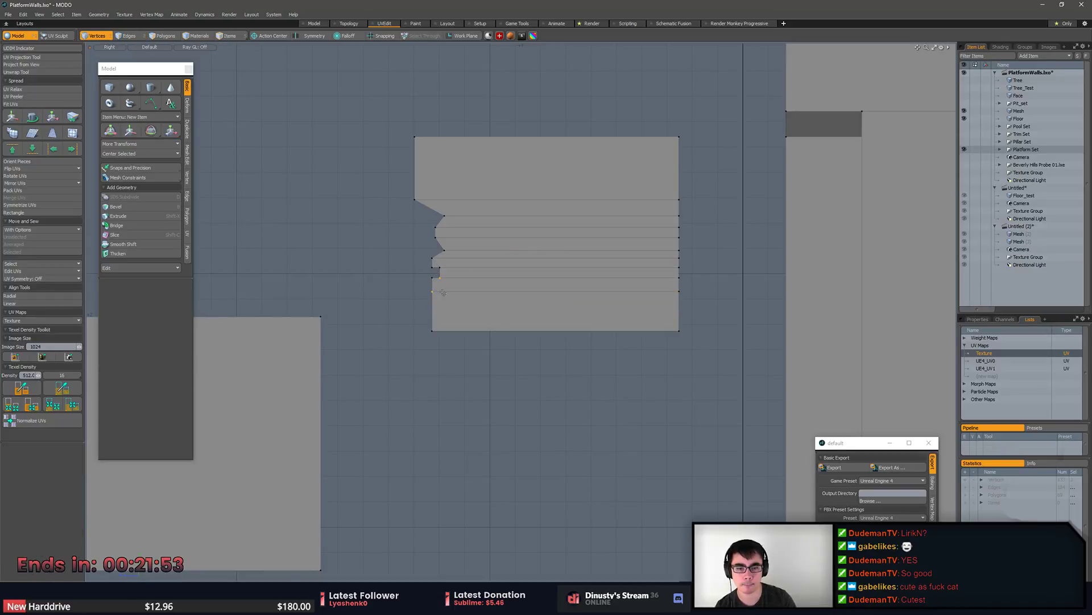
{"action": "key", "text": "2"}
{"action": "key", "text": "3"}
{"action": "left_click", "coordinate": [488, 316]}
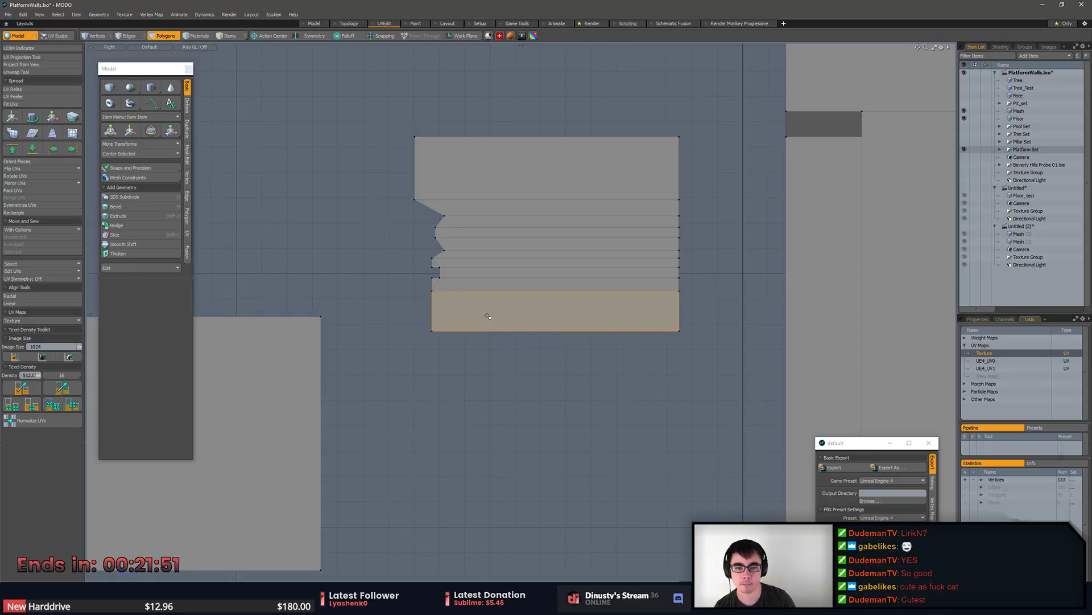
{"action": "key", "text": "alt+Tab"}
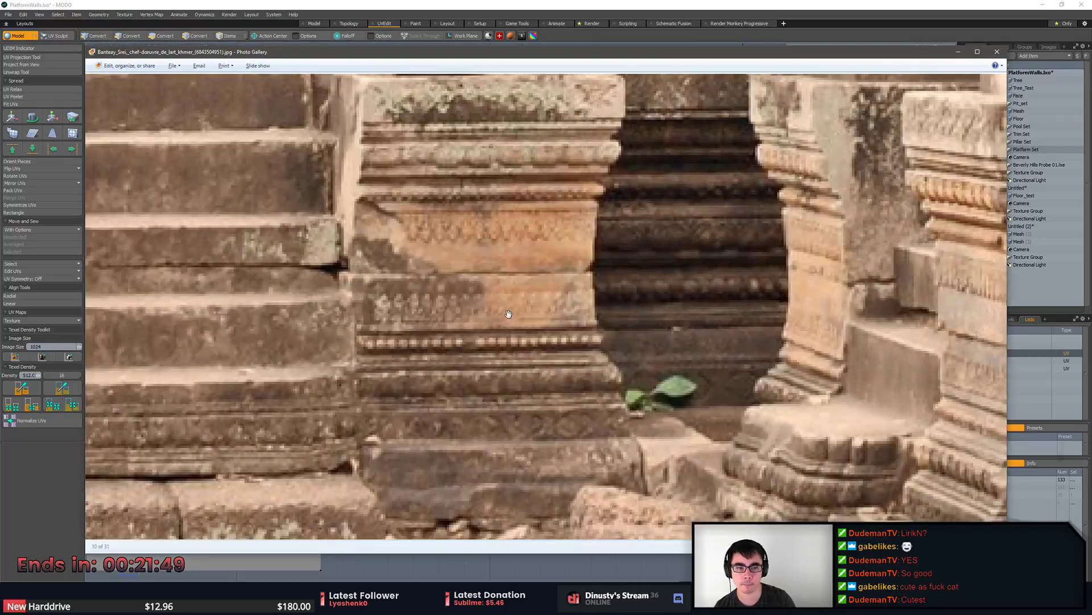
{"action": "key", "text": "alt+Tab"}
{"action": "key", "text": "1"}
{"action": "left_click", "coordinate": [433, 331]}
{"action": "key", "text": "w"}
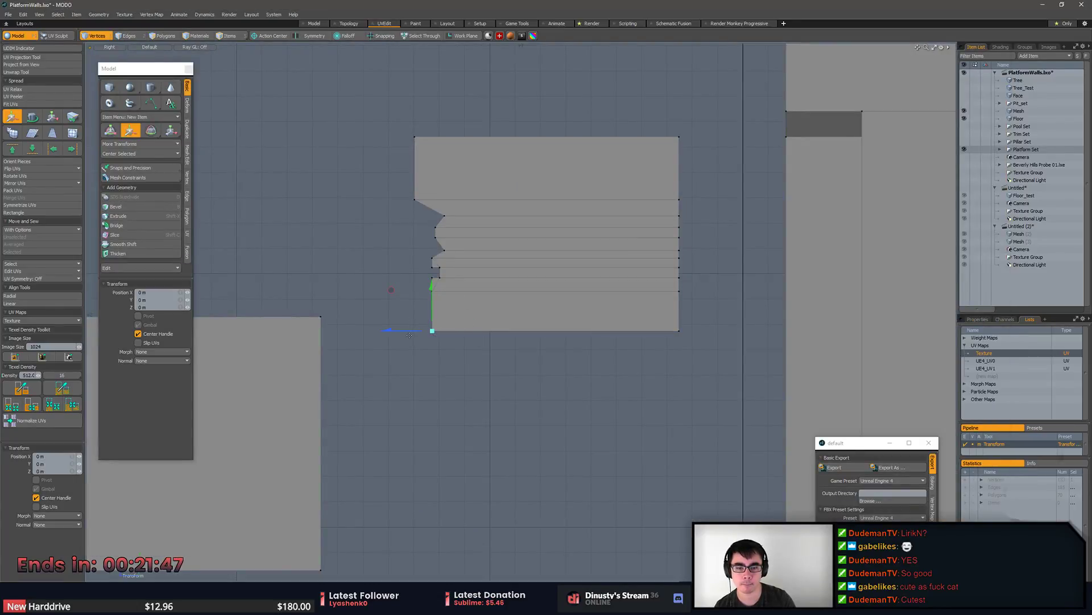
{"action": "key", "text": "space"}
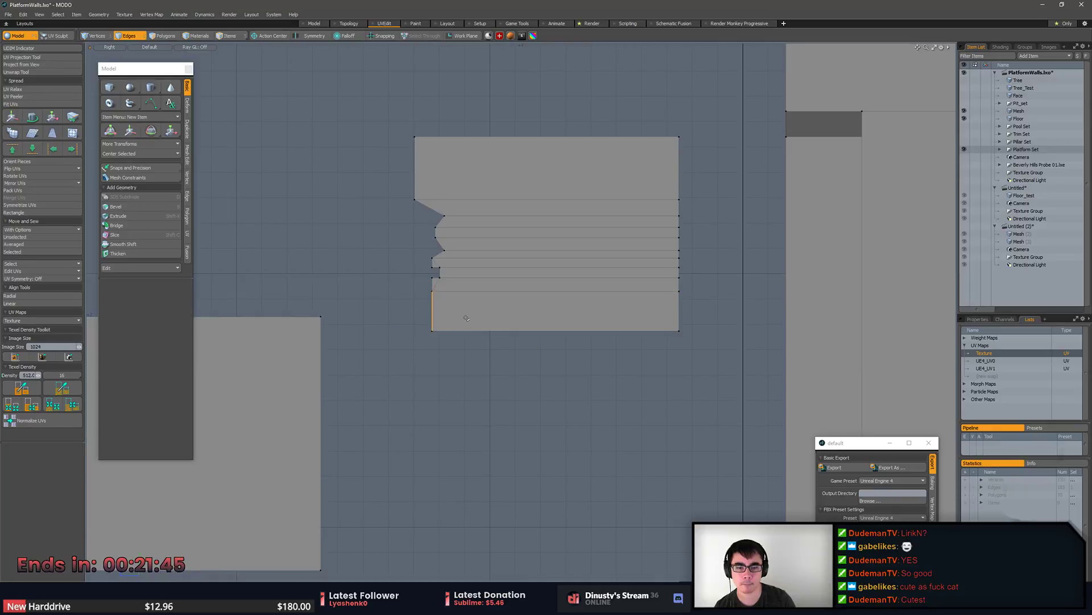
Raise the profile's bottom edge toward the slice line and extend it downward into a new band.
{"action": "key", "text": "1"}
{"action": "key", "text": "2"}
{"action": "left_click", "coordinate": [447, 331]}
{"action": "key", "text": "w"}
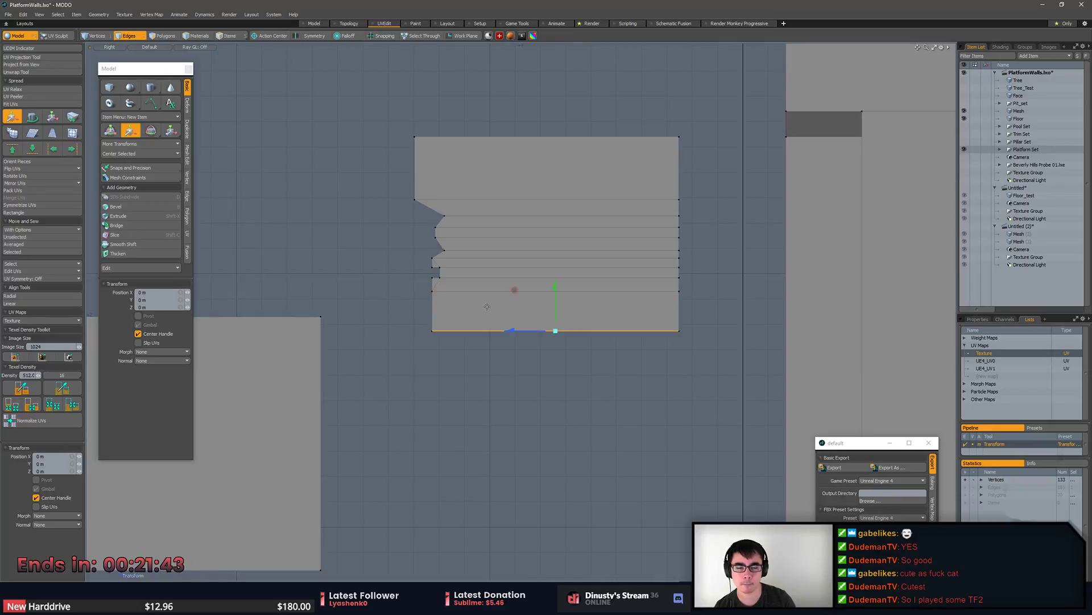
{"action": "left_click_drag", "start_coordinate": [548, 301], "coordinate": [554, 307]}
Move the new bottom band's outer vertical edge inward along Z to slope the band above, checking against the reference photo.
{"action": "key", "text": "1"}
{"action": "key", "text": "2"}
{"action": "left_click", "coordinate": [424, 319]}
{"action": "key", "text": "w"}
{"action": "mouse_move", "coordinate": [423, 319]}
{"action": "left_mouse_down"}
{"action": "mouse_move", "coordinate": [458, 319]}
{"action": "mouse_move", "coordinate": [431, 319]}
{"action": "left_mouse_up"}
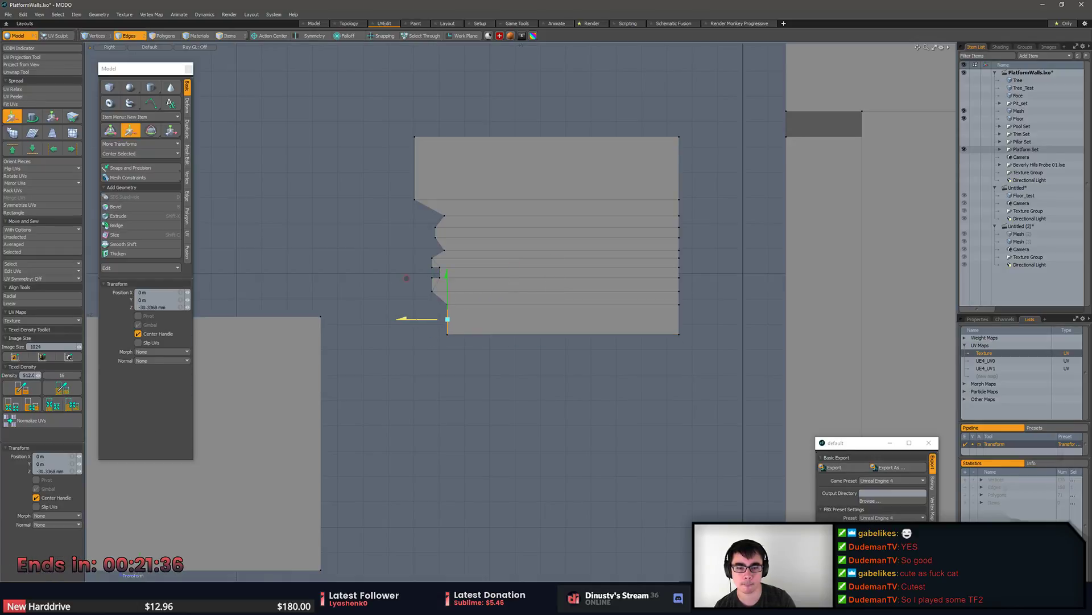
{"action": "left_click_drag", "start_coordinate": [407, 278], "coordinate": [407, 278]}
{"action": "key", "text": "alt+Tab"}
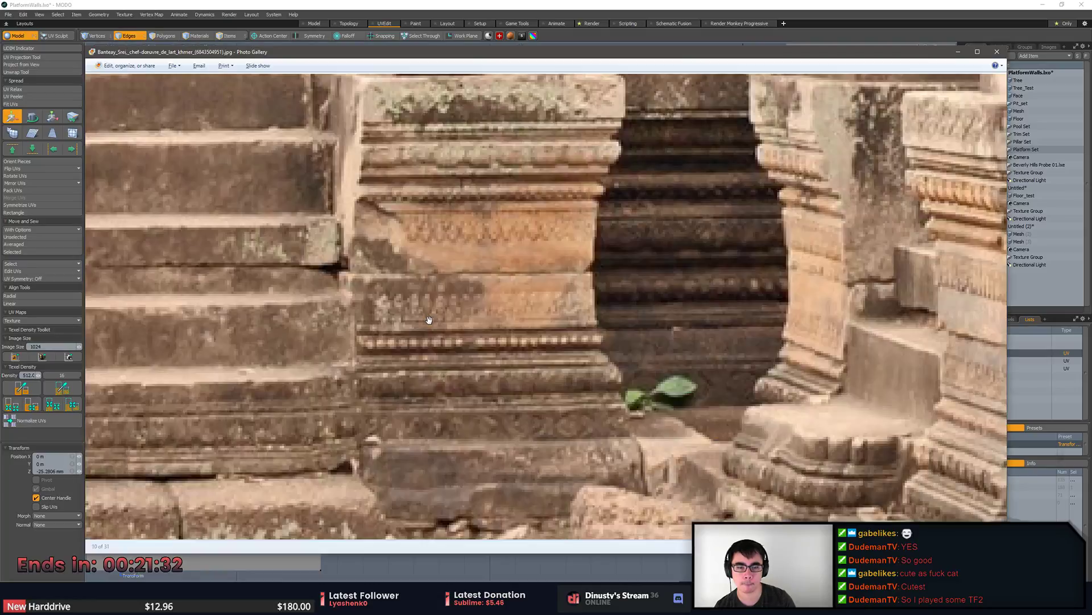
{"action": "key", "text": "alt+Tab"}
{"action": "mouse_move", "coordinate": [430, 319]}
{"action": "left_mouse_down"}
{"action": "mouse_move", "coordinate": [442, 320]}
{"action": "mouse_move", "coordinate": [437, 335]}
{"action": "left_mouse_up"}
Move the lowest outer corner vertex about 19 mm inward along Z to taper the bottom band.
{"action": "key", "text": "1"}
{"action": "left_click", "coordinate": [457, 333]}
{"action": "key", "text": "w"}
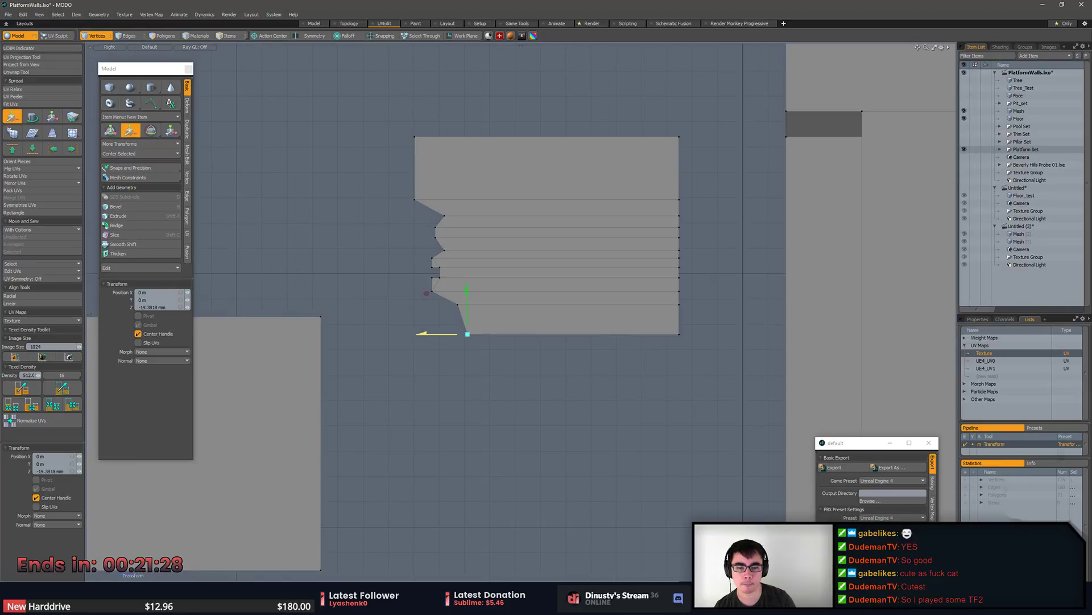
Move the profile's bottom edge down to form a tall lower block and adjust the height of the edge above it.
{"action": "scroll", "coordinate": [450, 337], "scroll_direction": "down", "scroll_amount": 3}
{"action": "key", "text": "2"}
{"action": "left_click", "coordinate": [515, 342]}
{"action": "key", "text": "w"}
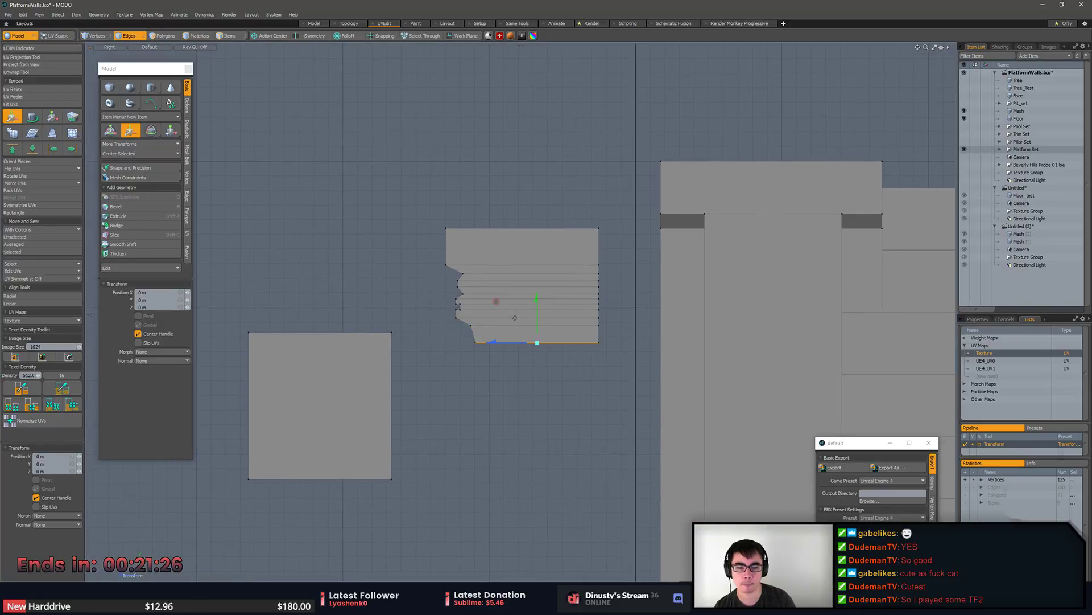
{"action": "left_click_drag", "start_coordinate": [535, 308], "coordinate": [509, 370]}
{"action": "left_click_drag", "start_coordinate": [508, 330], "coordinate": [508, 252]}
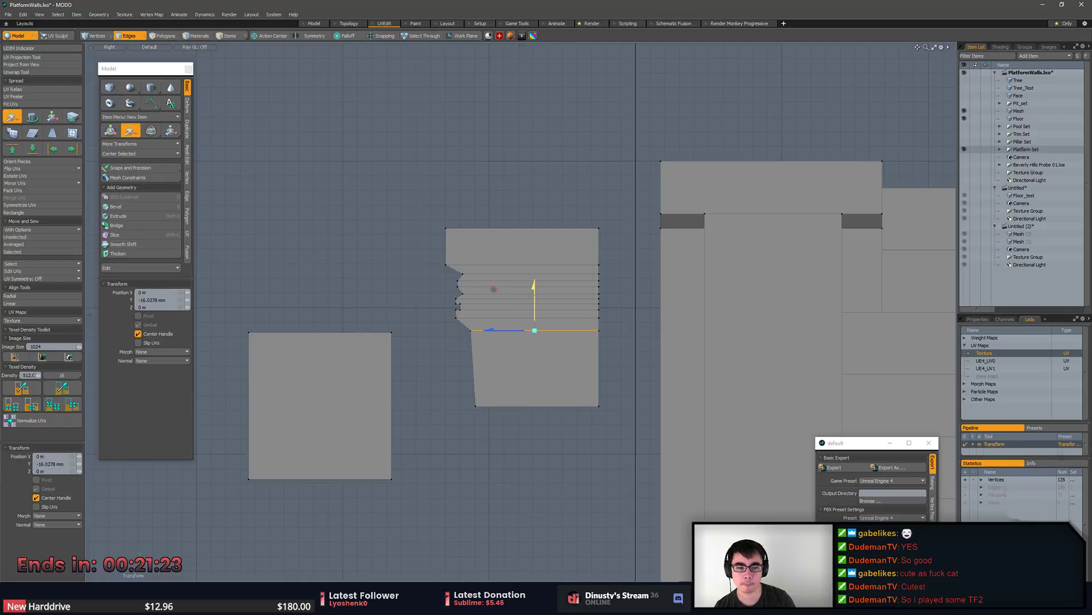
After checking the reference photo, shift the tall block's bottom outer vertex slightly outward along Z to reduce the taper.
{"action": "key", "text": "alt+Tab"}
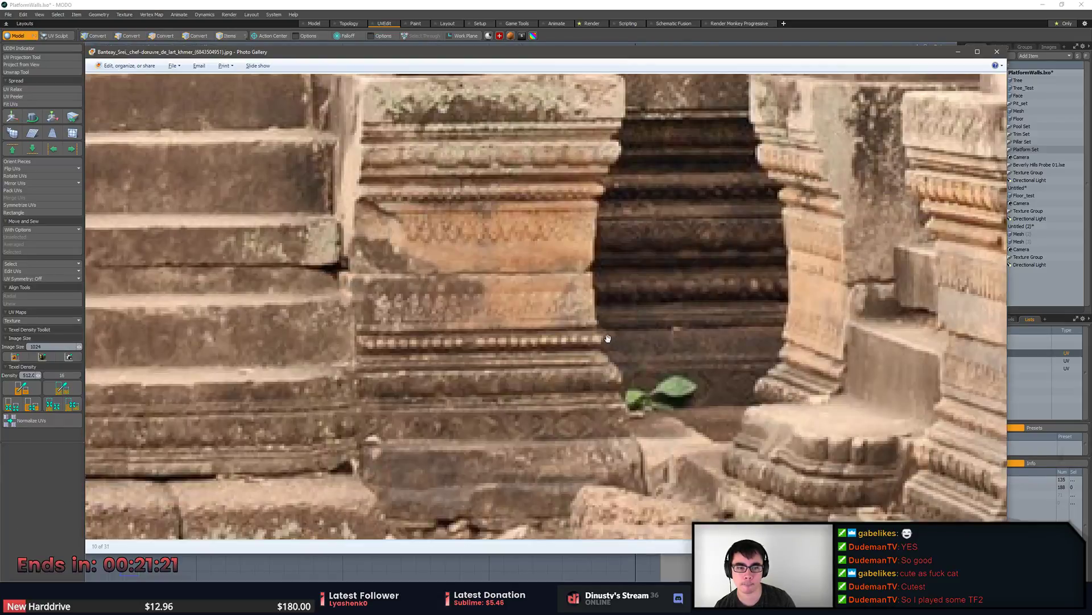
{"action": "key", "text": "alt+Tab"}
{"action": "key", "text": "1"}
{"action": "mouse_move", "coordinate": [470, 385]}
{"action": "right_mouse_down"}
{"action": "mouse_move", "coordinate": [467, 406]}
{"action": "mouse_move", "coordinate": [482, 405]}
{"action": "right_mouse_up"}
{"action": "key", "text": "w"}
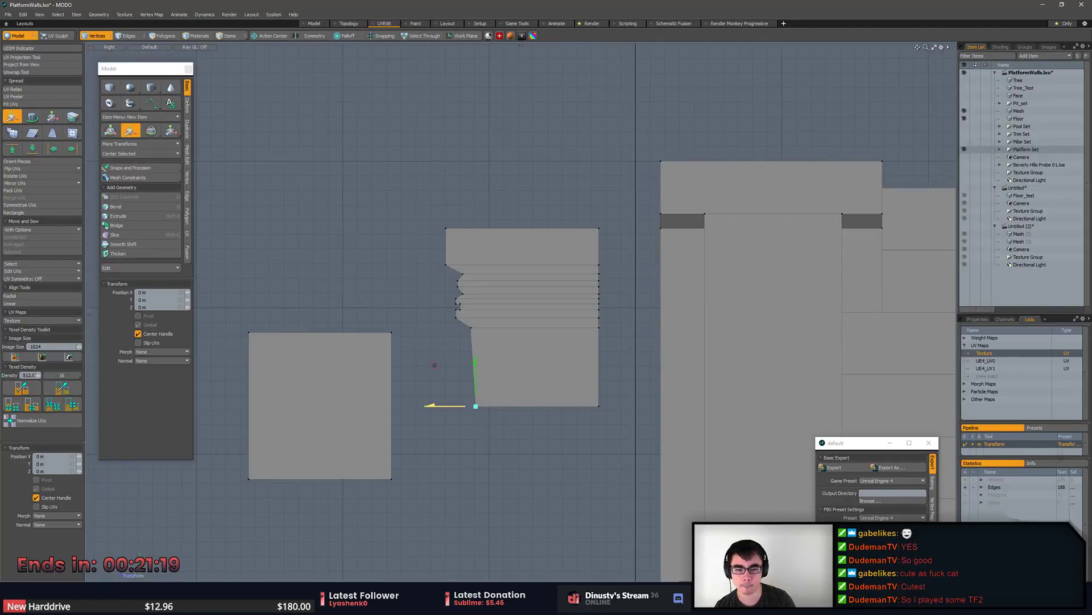
{"action": "key", "text": "space"}
Try to move the tall lower block and the sloped band above it along Y, and undo the move.
{"action": "key", "text": "3"}
{"action": "left_click", "coordinate": [546, 367]}
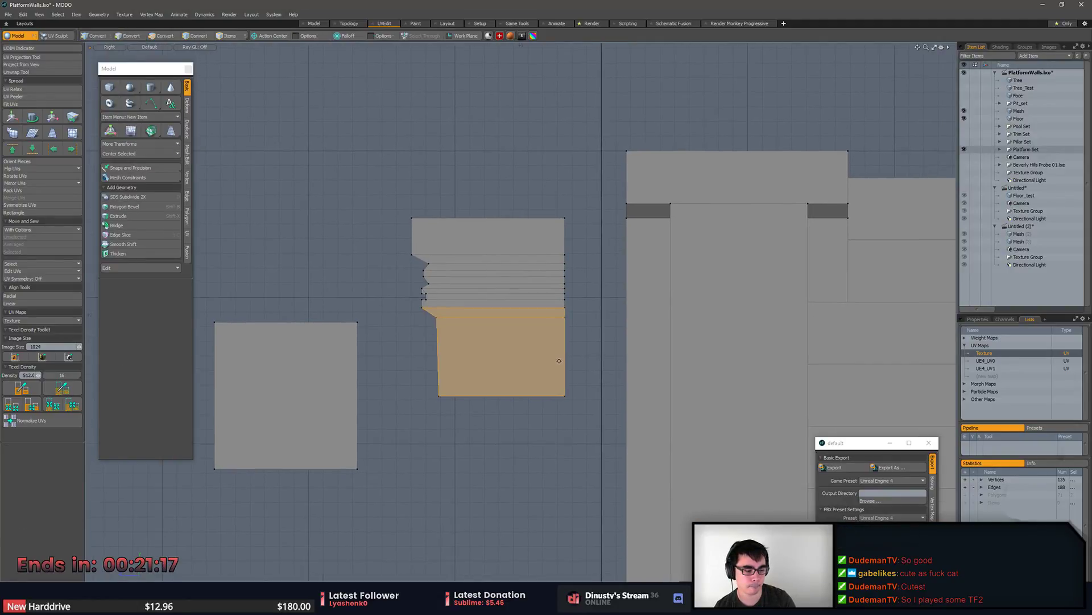
{"action": "left_click_drag", "start_coordinate": [559, 359], "coordinate": [533, 379], "text": "alt"}
{"action": "key", "text": "w"}
{"action": "left_click_drag", "start_coordinate": [488, 359], "coordinate": [489, 371]}
{"action": "key", "text": "ctrl+z"}
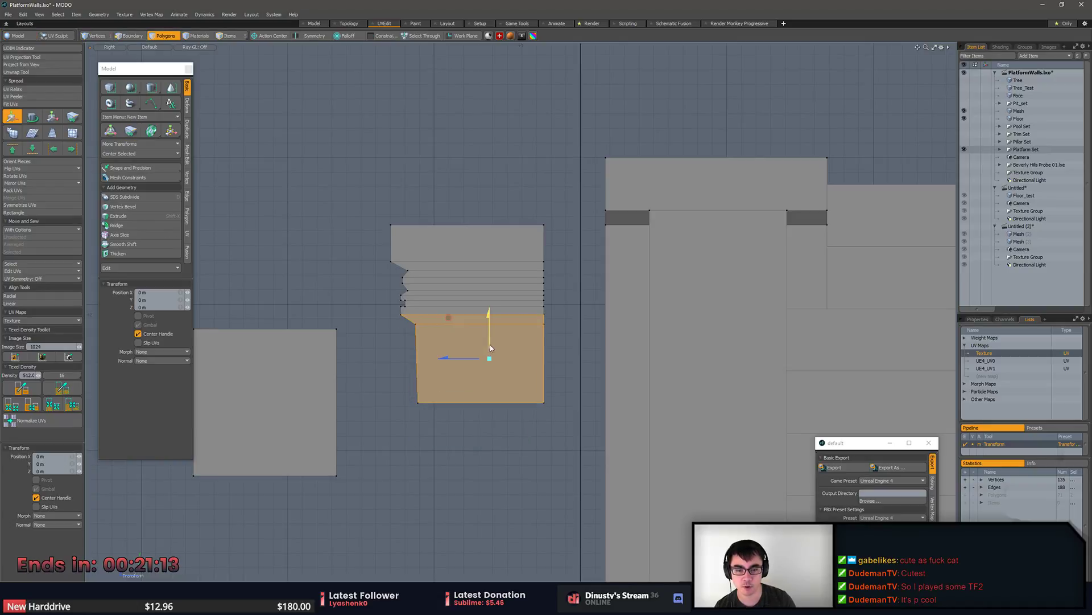
{"action": "key", "text": "space"}
Select every vertex of the moulding profile and merge the coincident ones with the Merge Tool.
{"action": "double_click", "coordinate": [443, 304]}
{"action": "key", "text": "1"}
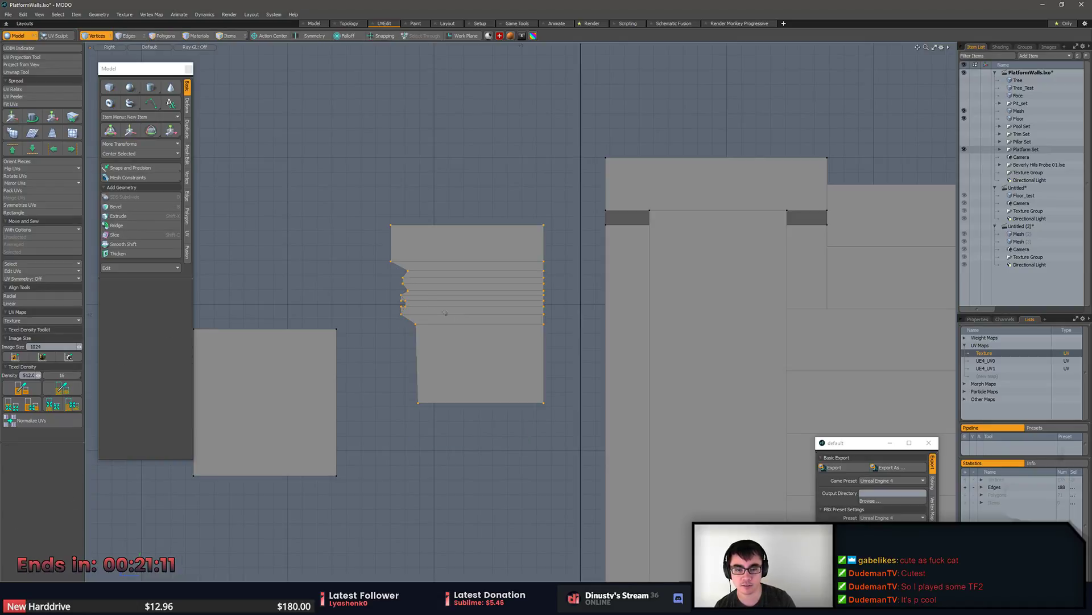
{"action": "left_click", "coordinate": [188, 197]}
{"action": "left_click", "coordinate": [187, 178]}
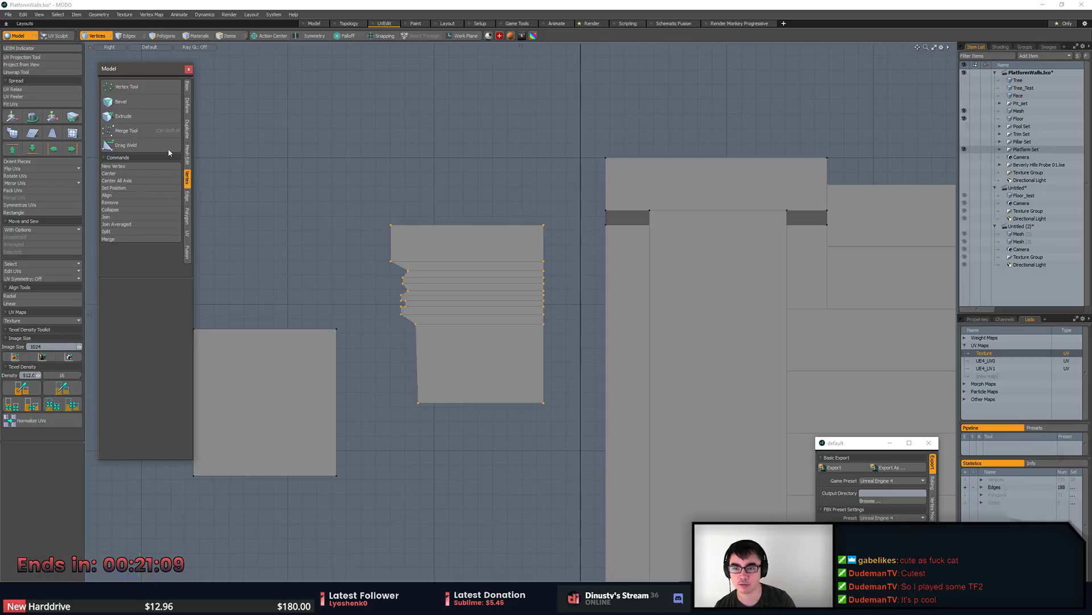
{"action": "left_click", "coordinate": [127, 130]}
{"action": "key", "text": "space"}
{"action": "left_click", "coordinate": [340, 146]}
Select all connected polygons of the moulding profile and show it in the Model layout's Right view.
{"action": "left_click_drag", "start_coordinate": [441, 286], "coordinate": [429, 271], "text": "alt"}
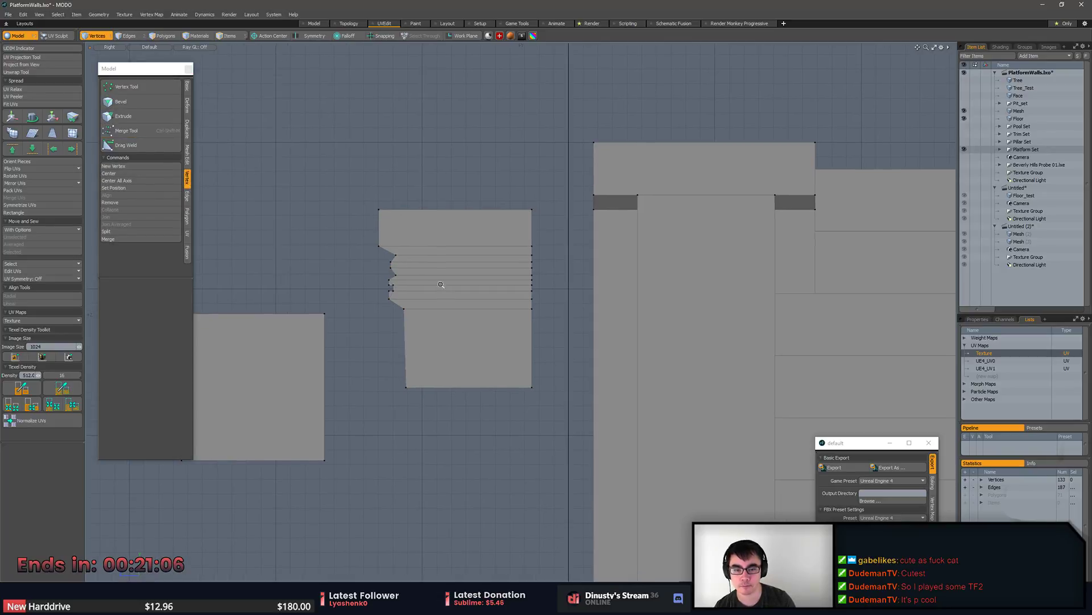
{"action": "scroll", "coordinate": [462, 321], "scroll_direction": "up", "scroll_amount": 1}
{"action": "left_click_drag", "start_coordinate": [467, 323], "coordinate": [453, 317], "text": "alt"}
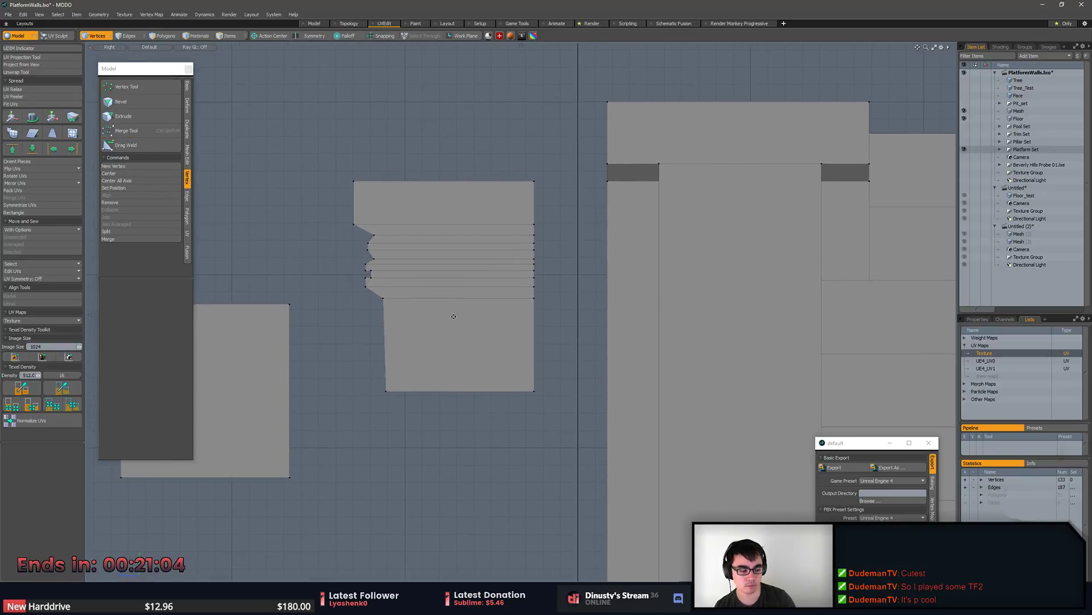
{"action": "key", "text": "3"}
{"action": "double_click", "coordinate": [495, 302]}
{"action": "left_click_drag", "start_coordinate": [549, 300], "coordinate": [567, 287], "text": "alt"}
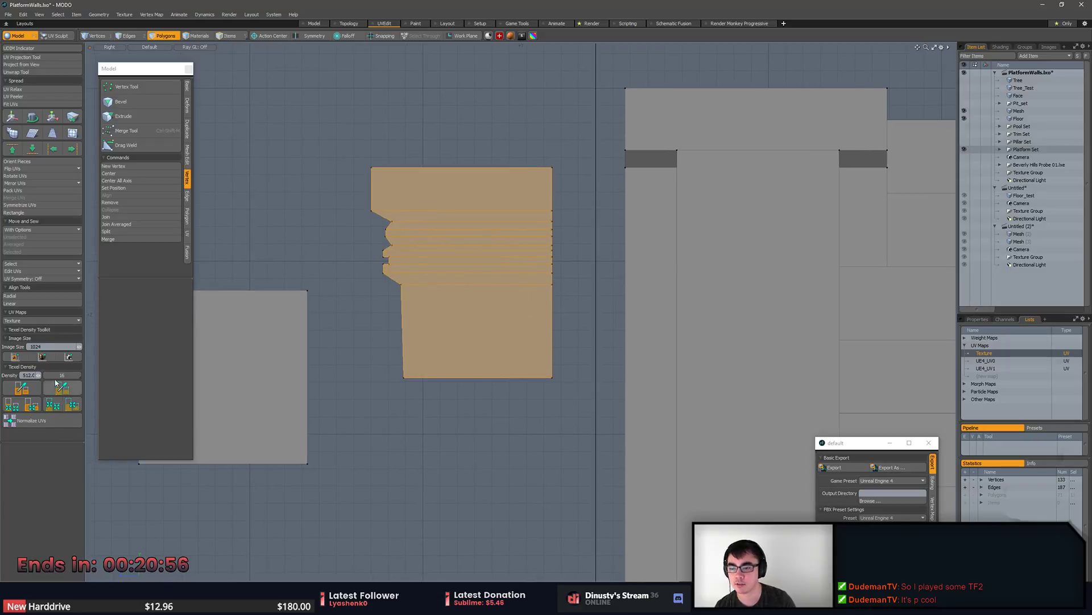
{"action": "left_click", "coordinate": [313, 24]}
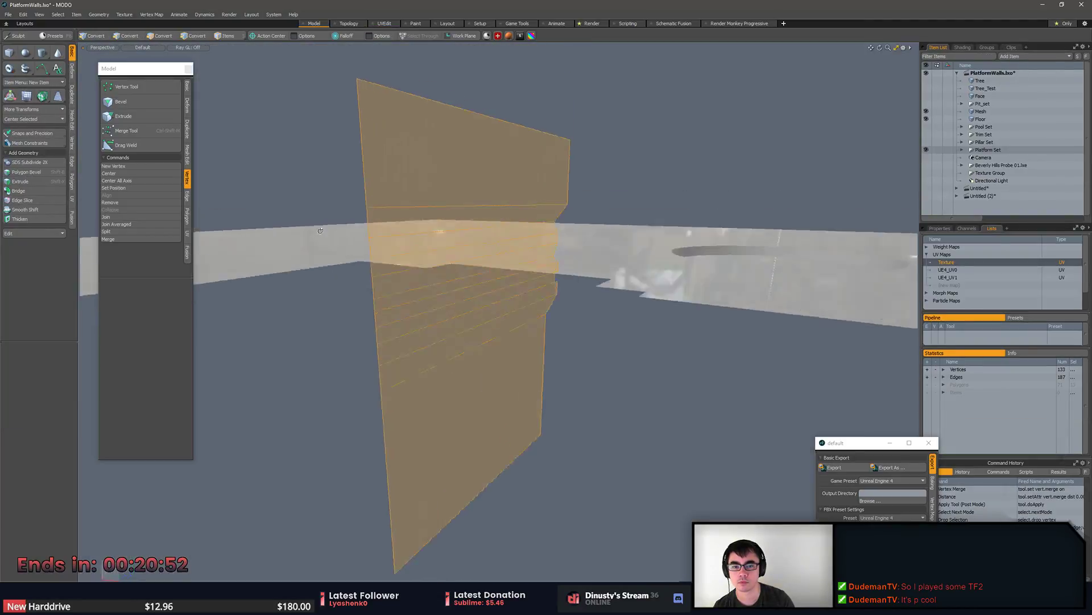
{"action": "left_click_drag", "start_coordinate": [320, 230], "coordinate": [565, 176], "text": "alt"}
{"action": "key", "text": "KP_3"}
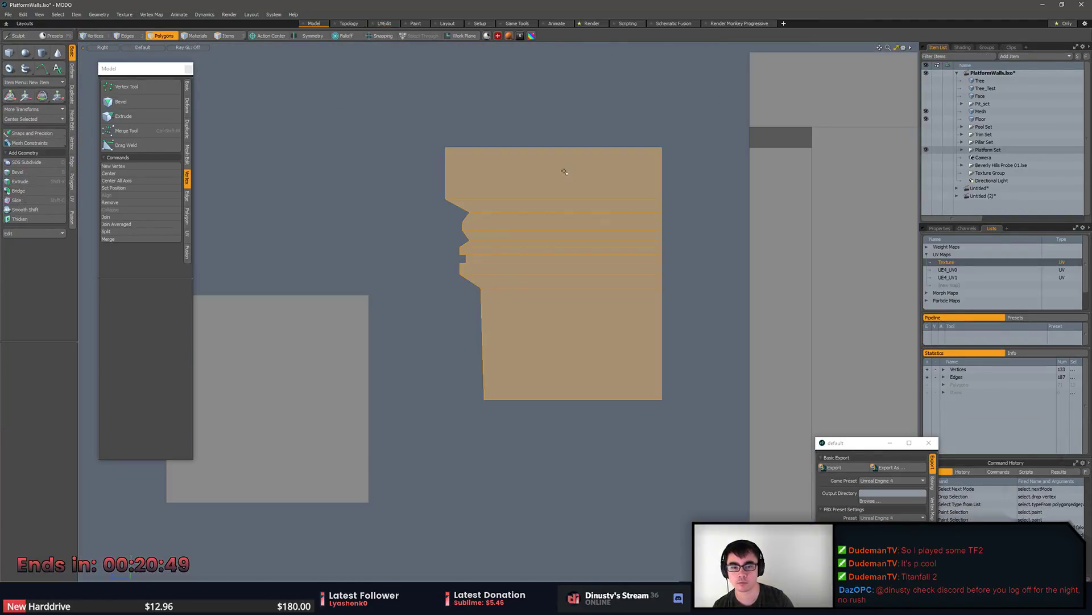
{"action": "scroll", "coordinate": [565, 171], "scroll_direction": "down", "scroll_amount": 4}
{"action": "left_click_drag", "start_coordinate": [563, 339], "coordinate": [518, 408], "text": "alt+shift"}
{"action": "left_click_drag", "start_coordinate": [407, 347], "coordinate": [445, 329], "text": "alt+shift"}
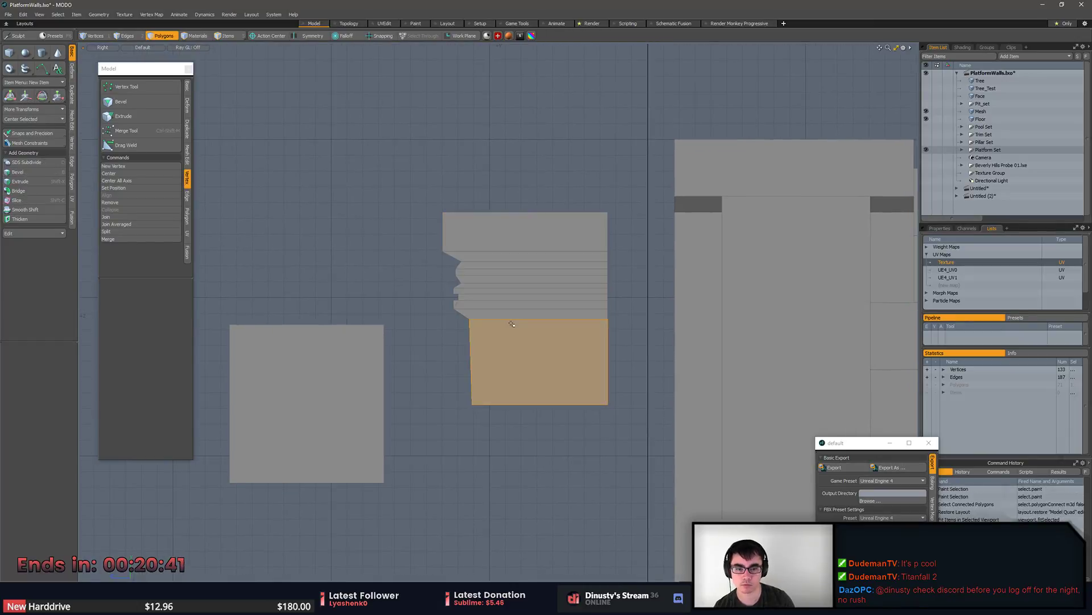
Mirror the whole profile along Z with snapping on, centring the mirror on the lower corner of its straight inner edge.
{"action": "left_click", "coordinate": [72, 94]}
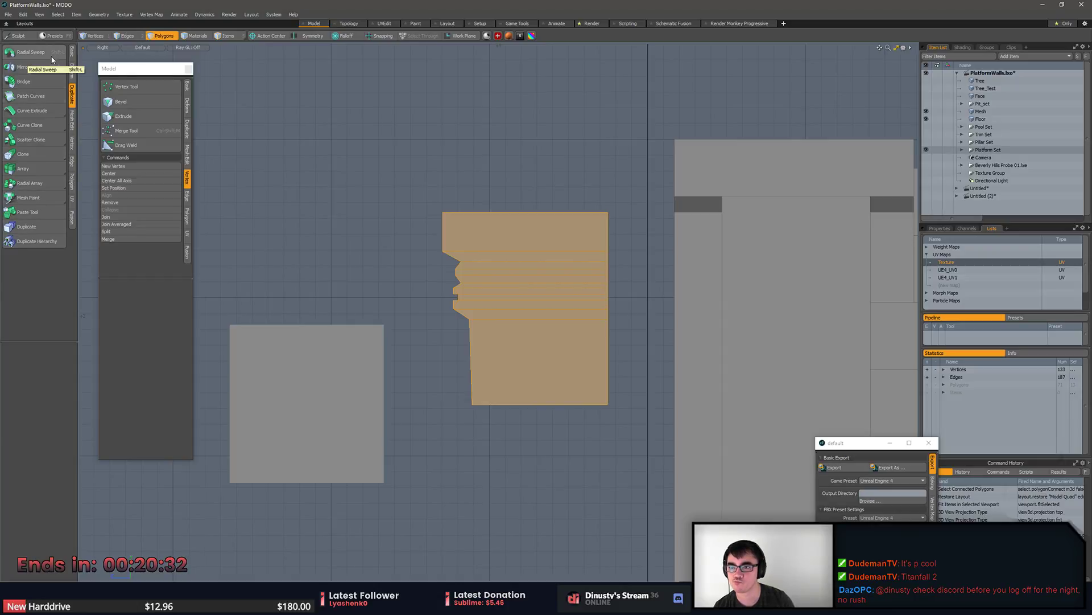
{"action": "left_click", "coordinate": [44, 73]}
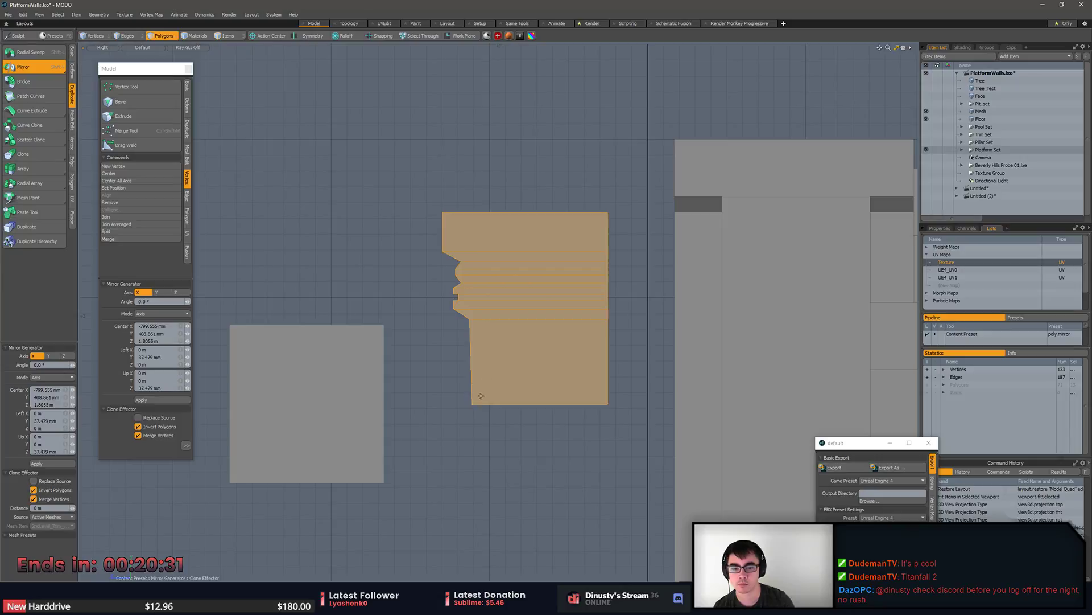
{"action": "key", "text": "x"}
{"action": "left_click", "coordinate": [607, 404]}
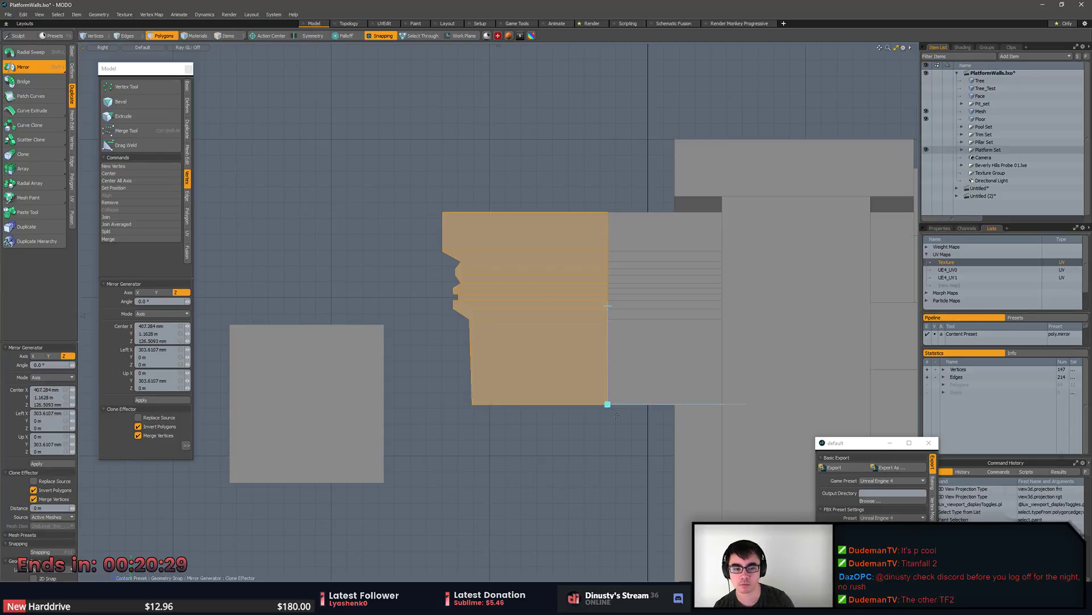
Switch the mirror axis to Y so the copy forms the profile's lower half, and finish the mirror.
{"action": "left_click", "coordinate": [49, 356]}
{"action": "key", "text": "q"}
{"action": "left_click", "coordinate": [397, 307]}
{"action": "left_click_drag", "start_coordinate": [450, 356], "coordinate": [406, 318], "text": "alt"}
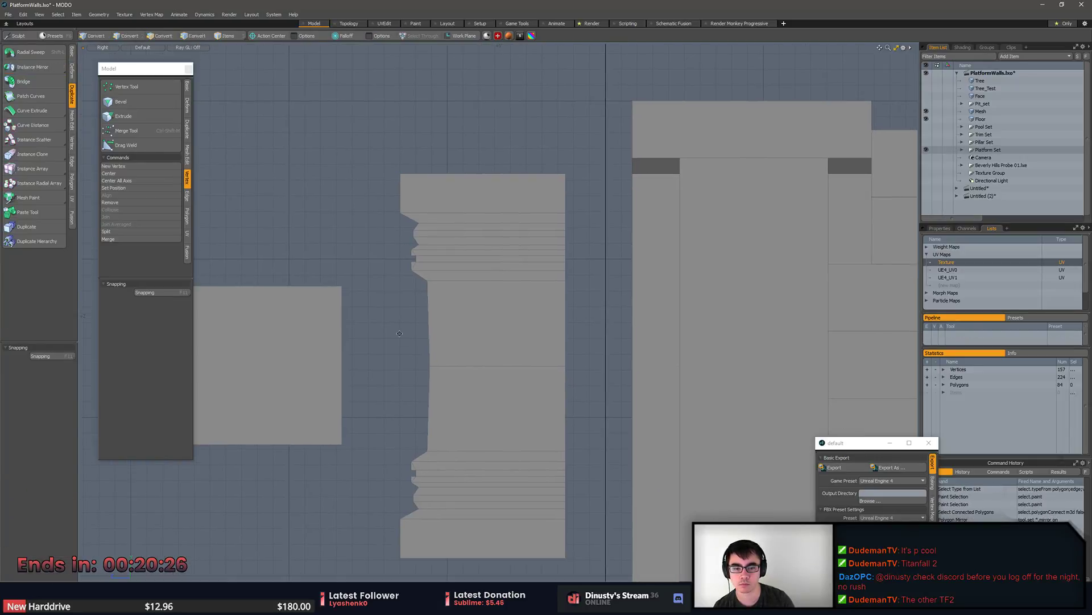
{"action": "scroll", "coordinate": [435, 364], "scroll_direction": "down", "scroll_amount": 1}
{"action": "left_click_drag", "start_coordinate": [434, 369], "coordinate": [452, 341], "text": "alt"}
Compare the mirrored profile with the mouldings and base of the pedestal in the Banteay Srei photo in Photo Gallery.
{"action": "key", "text": "alt+Tab"}
{"action": "scroll", "coordinate": [477, 357], "scroll_direction": "down", "scroll_amount": 2}
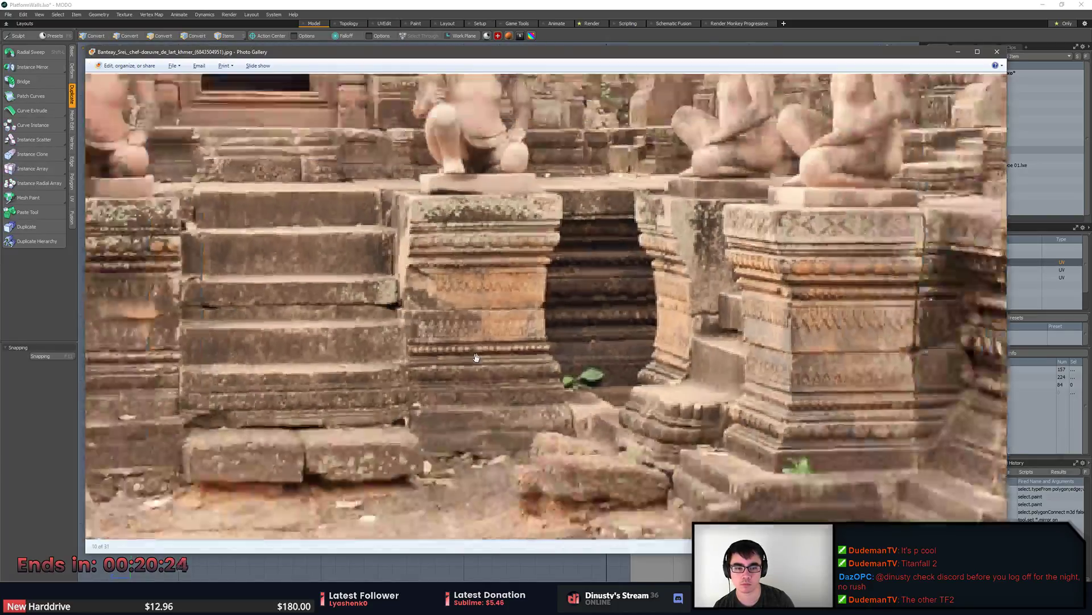
{"action": "scroll", "coordinate": [476, 356], "scroll_direction": "down", "scroll_amount": 1}
{"action": "key", "text": "alt+Tab"}
{"action": "left_click_drag", "start_coordinate": [517, 457], "coordinate": [471, 374], "text": "alt"}
{"action": "key", "text": "alt+Tab"}
{"action": "key", "text": "alt+Tab"}
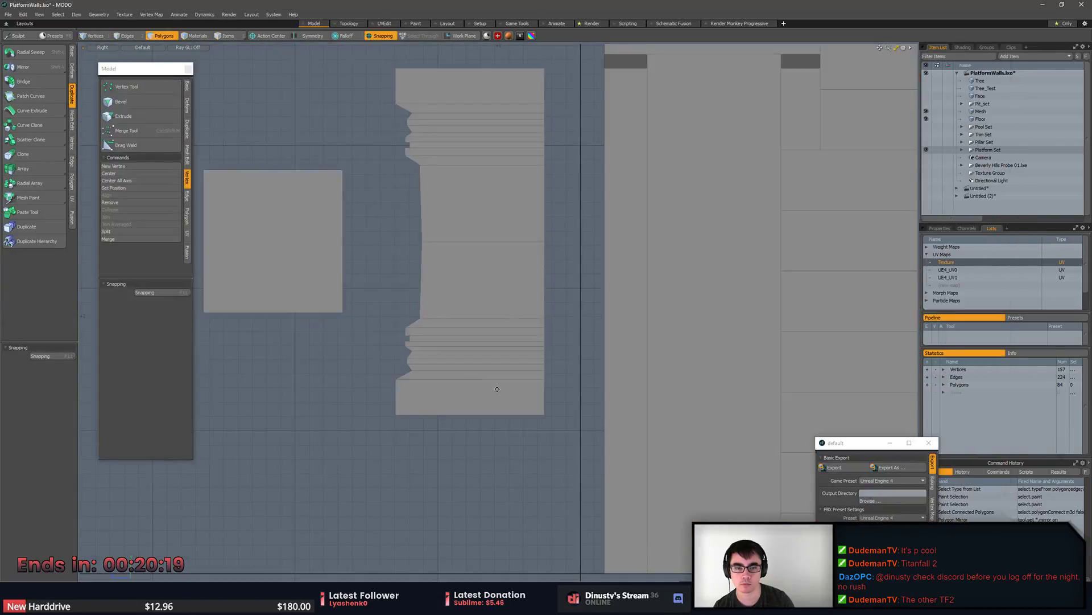
{"action": "scroll", "coordinate": [483, 387], "scroll_direction": "down", "scroll_amount": 2}
{"action": "scroll", "coordinate": [482, 387], "scroll_direction": "up", "scroll_amount": 2}
{"action": "key", "text": "alt+Tab"}
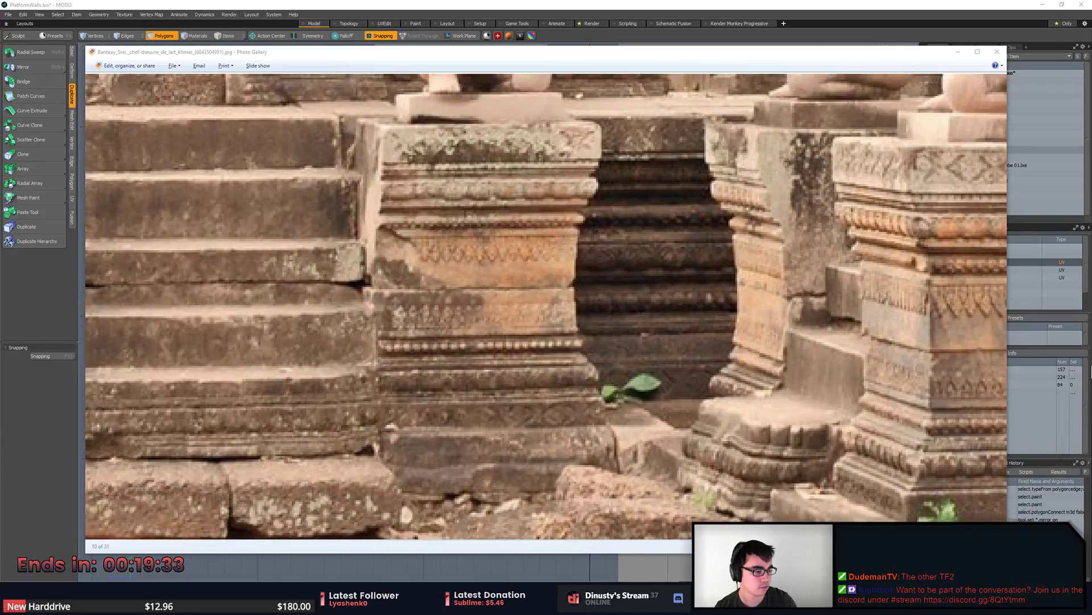
{"action": "left_click_drag", "start_coordinate": [530, 380], "coordinate": [573, 334]}
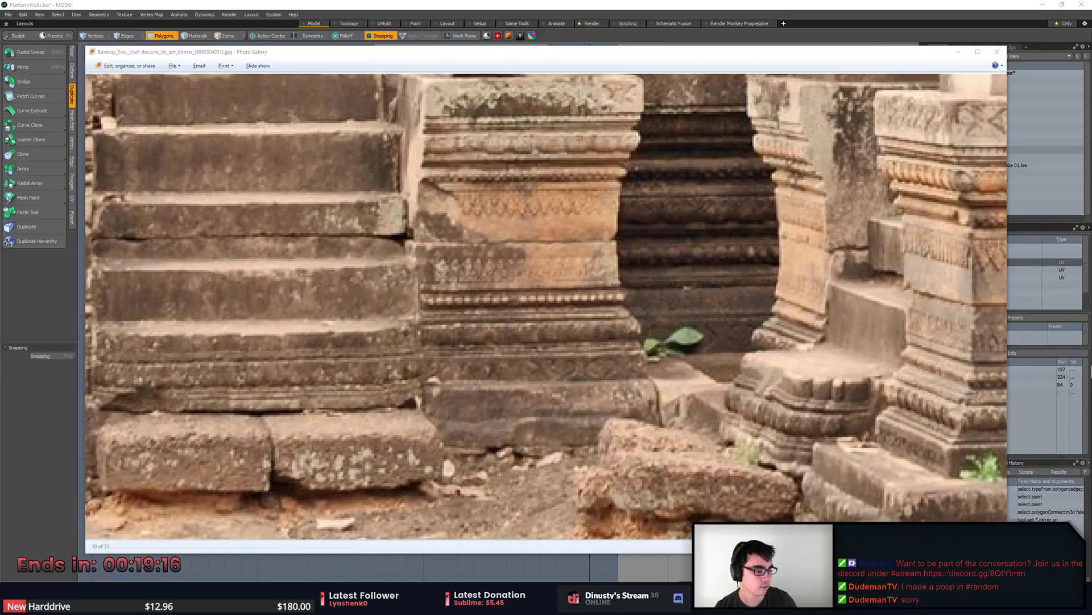
{"action": "left_click_drag", "start_coordinate": [723, 388], "coordinate": [722, 359]}
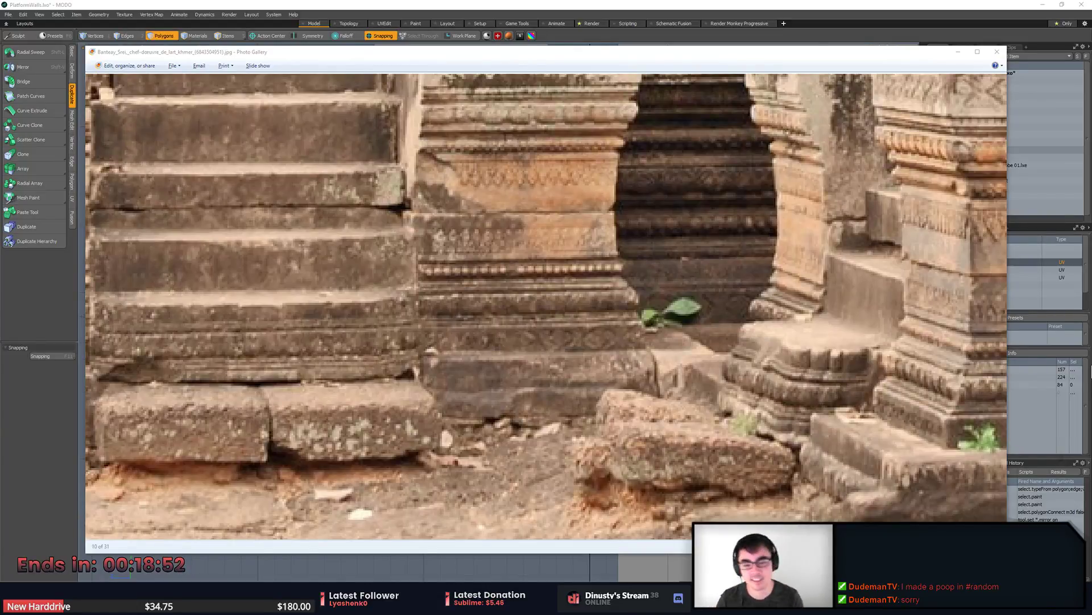
{"action": "left_click_drag", "start_coordinate": [602, 266], "coordinate": [677, 335]}
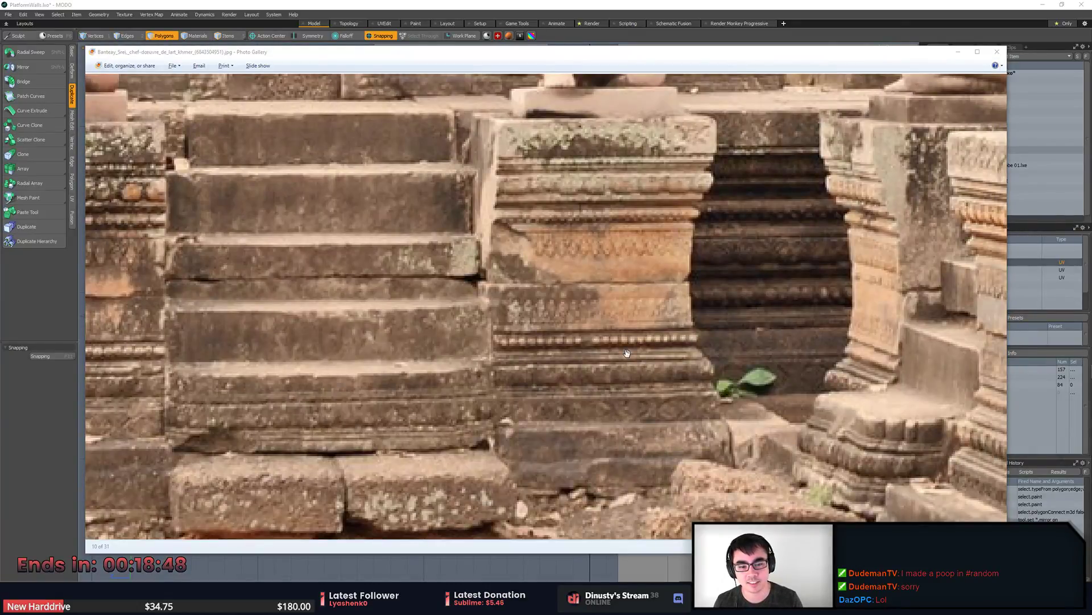
{"action": "key", "text": "alt+Tab"}
{"action": "key", "text": "alt+Tab"}
{"action": "key", "text": "alt+Tab"}
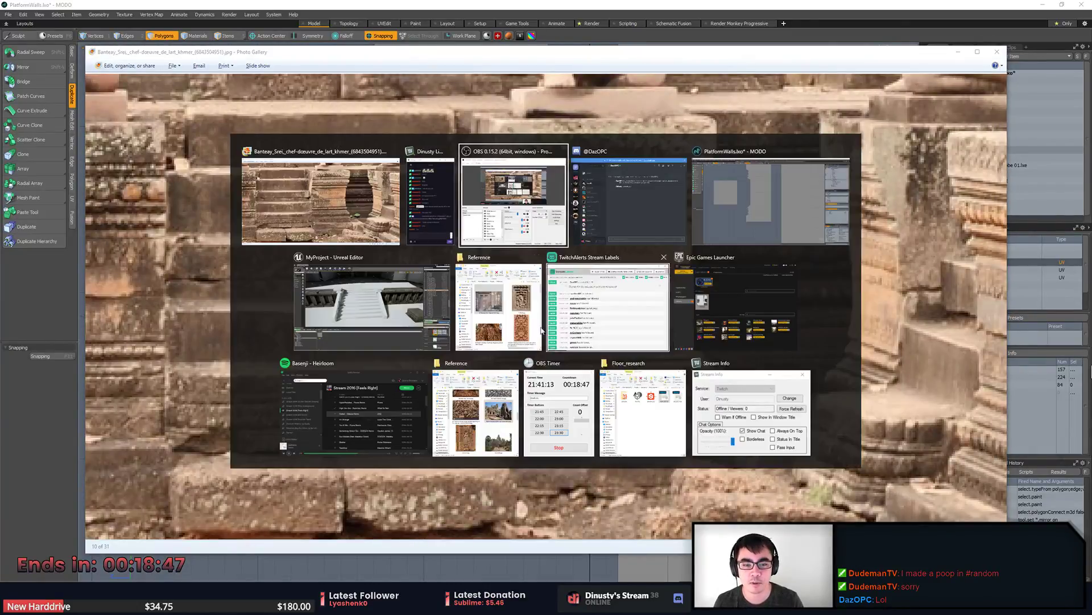
Return to MODO and scale the full mirrored profile up uniformly in the Right view.
{"action": "left_click", "coordinate": [733, 214]}
{"action": "scroll", "coordinate": [522, 376], "scroll_direction": "down", "scroll_amount": 1}
{"action": "left_click_drag", "start_coordinate": [463, 399], "coordinate": [510, 327], "text": "alt+shift"}
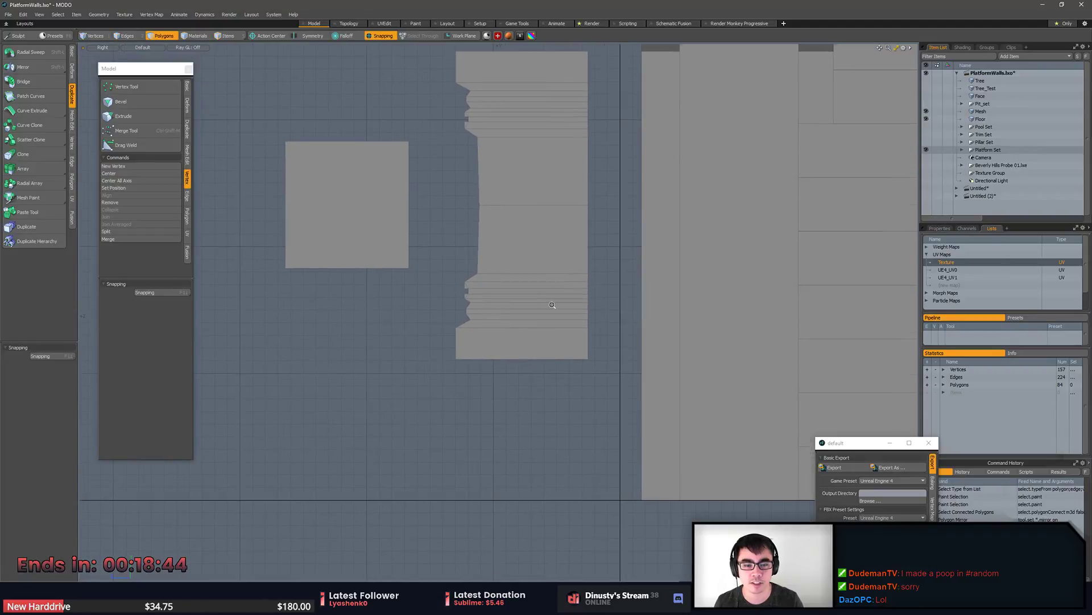
{"action": "scroll", "coordinate": [509, 360], "scroll_direction": "down", "scroll_amount": 2}
{"action": "key", "text": "r"}
{"action": "left_click_drag", "start_coordinate": [528, 275], "coordinate": [547, 274]}
Move the profile down along Y with snapping until its top edge meets the underside of the neighbouring wall's cap.
{"action": "key", "text": "w"}
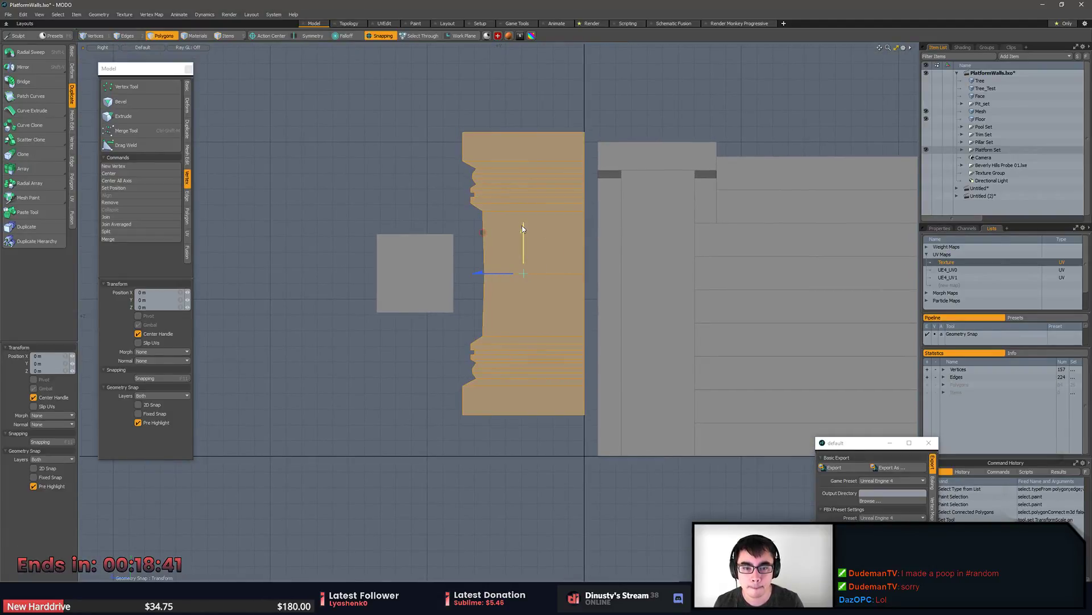
{"action": "left_click", "coordinate": [518, 132]}
{"action": "left_click", "coordinate": [532, 132]}
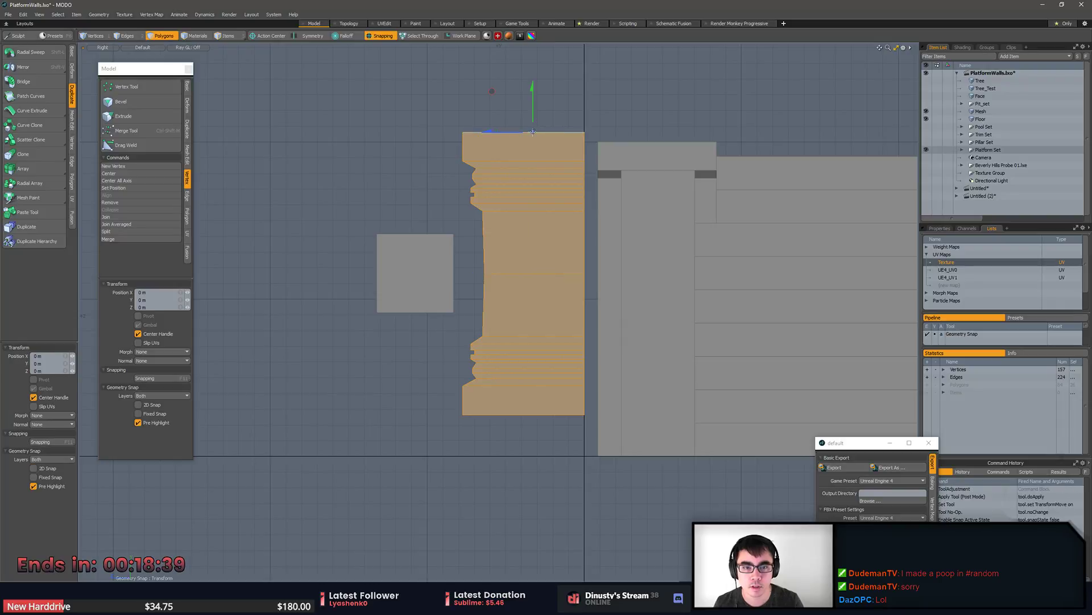
{"action": "left_click_drag", "start_coordinate": [532, 112], "coordinate": [635, 172]}
{"action": "left_click_drag", "start_coordinate": [584, 351], "coordinate": [862, 487], "text": "alt"}
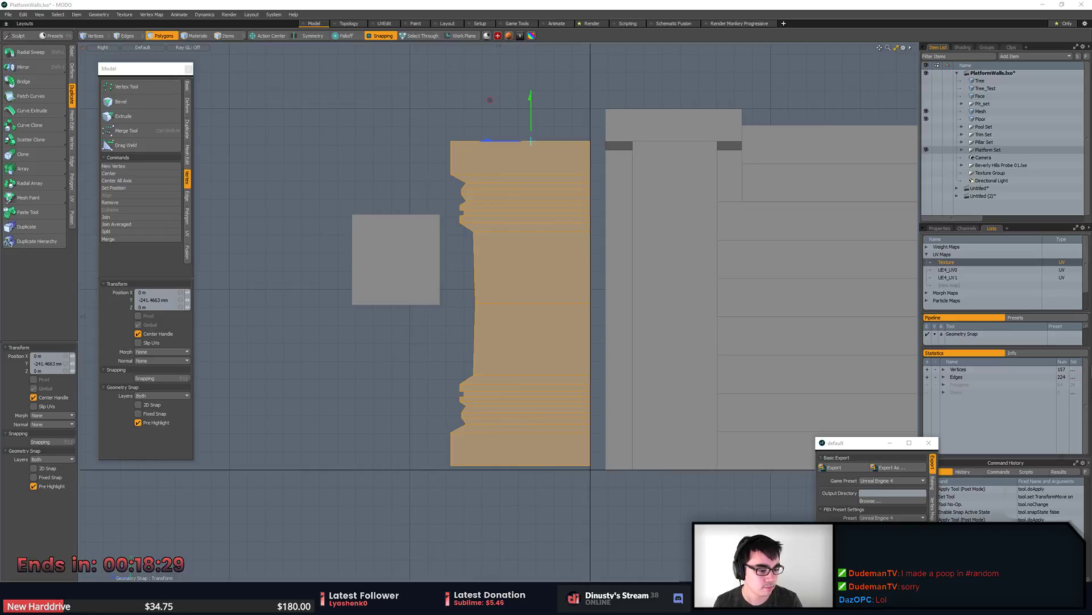
Move the profile another -50 mm along Y to the lower edge of the dark recess under the wall's cap.
{"action": "left_click_drag", "start_coordinate": [783, 411], "coordinate": [699, 417], "text": "alt+shift"}
{"action": "key", "text": "q"}
{"action": "key", "text": "w"}
{"action": "left_click_drag", "start_coordinate": [509, 150], "coordinate": [593, 162]}
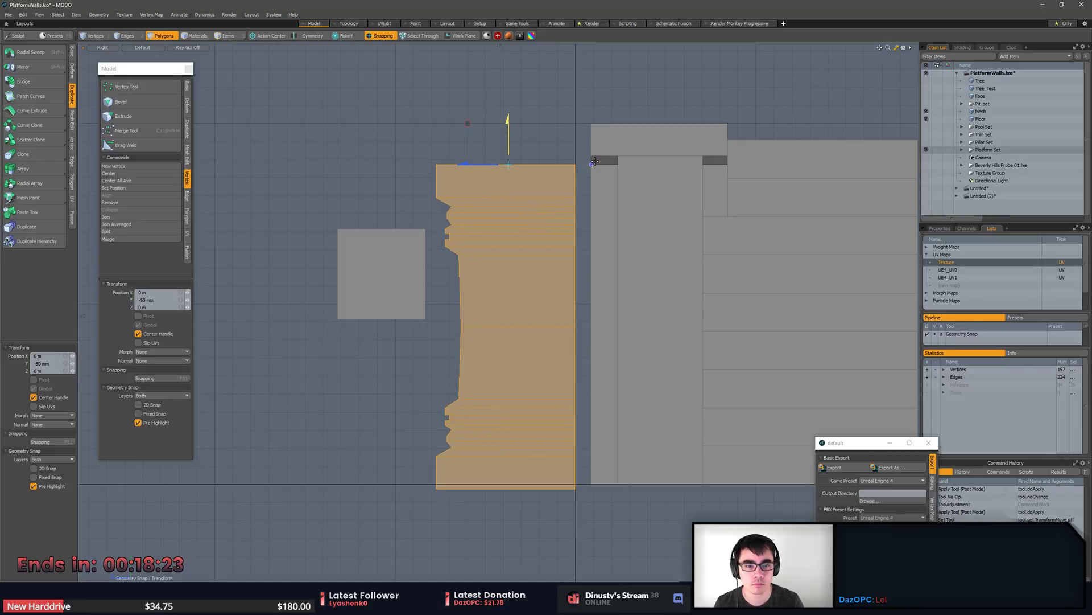
{"action": "key", "text": "q"}
Select only the profile's bottom vertices and snap them along Y to the ground line.
{"action": "key", "text": "1"}
{"action": "right_click_drag", "start_coordinate": [417, 469], "coordinate": [602, 501]}
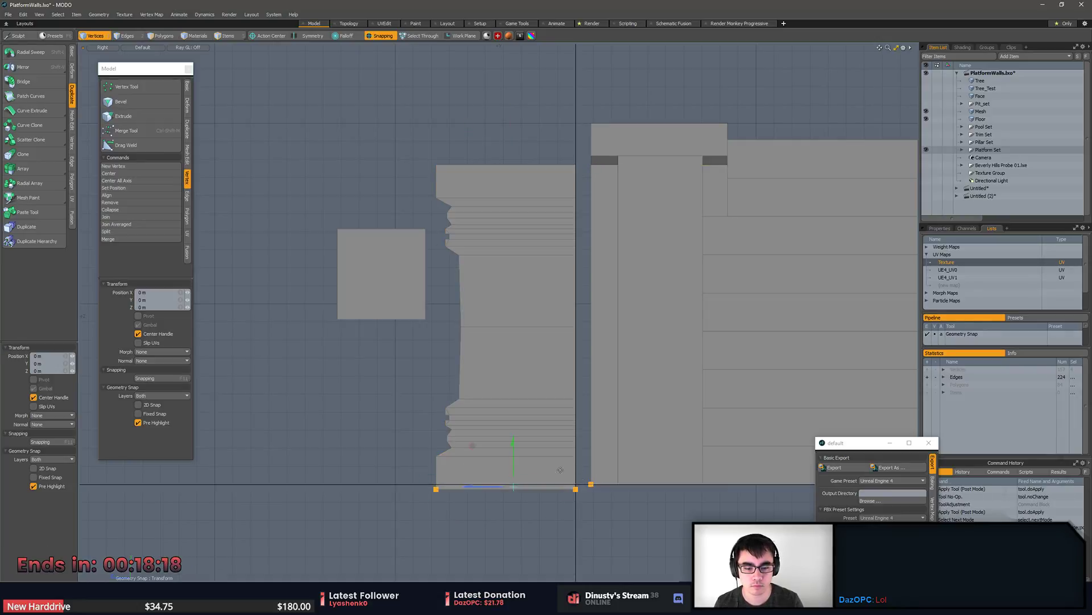
{"action": "key", "text": "w"}
{"action": "key", "text": "F11"}
{"action": "mouse_move", "coordinate": [590, 489]}
{"action": "left_mouse_down"}
{"action": "mouse_move", "coordinate": [524, 505]}
{"action": "mouse_move", "coordinate": [484, 496]}
{"action": "left_mouse_up"}
{"action": "key", "text": "space"}
Stretch the lower moulding's vertices along Y and raise them by about 92.92 mm to leave a taller base block.
{"action": "mouse_move", "coordinate": [397, 423]}
{"action": "right_mouse_down"}
{"action": "mouse_move", "coordinate": [471, 510]}
{"action": "mouse_move", "coordinate": [556, 438]}
{"action": "mouse_move", "coordinate": [554, 424]}
{"action": "right_mouse_up"}
{"action": "key", "text": "w"}
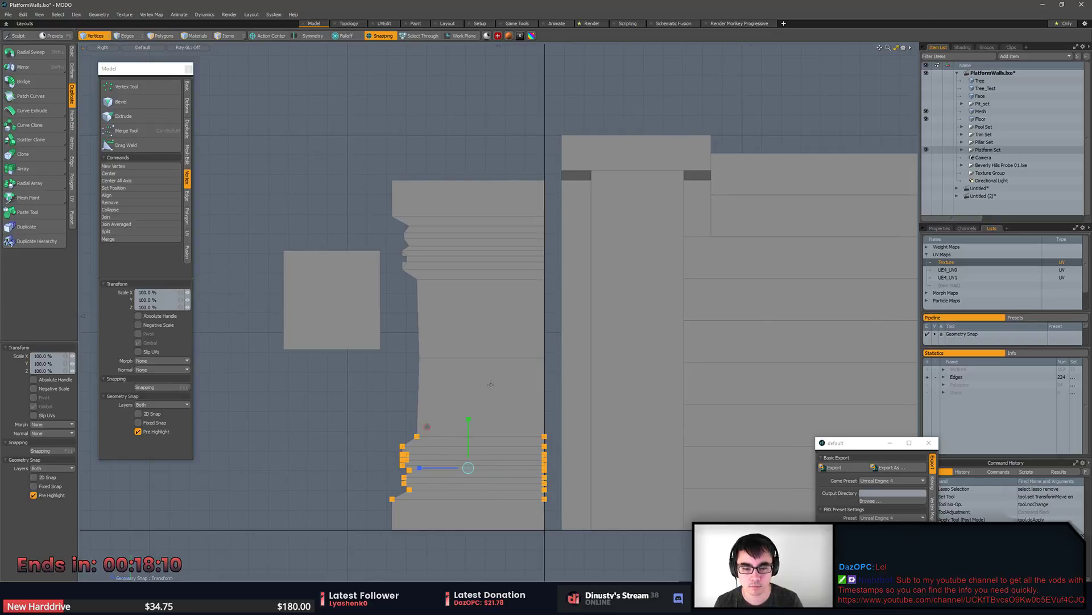
{"action": "left_click", "coordinate": [392, 498]}
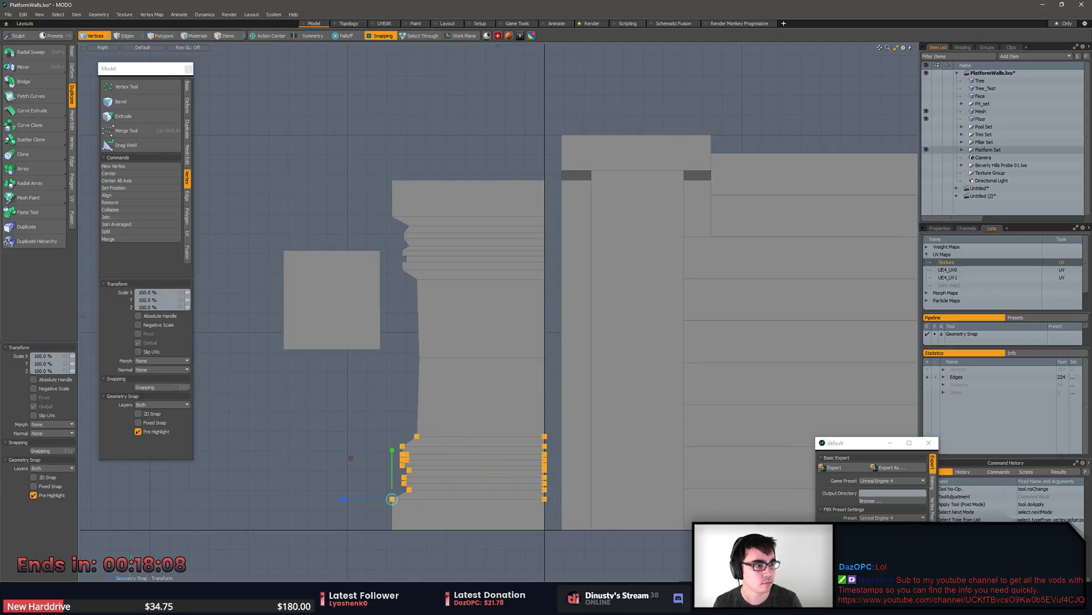
{"action": "left_click_drag", "start_coordinate": [469, 374], "coordinate": [496, 364], "text": "alt"}
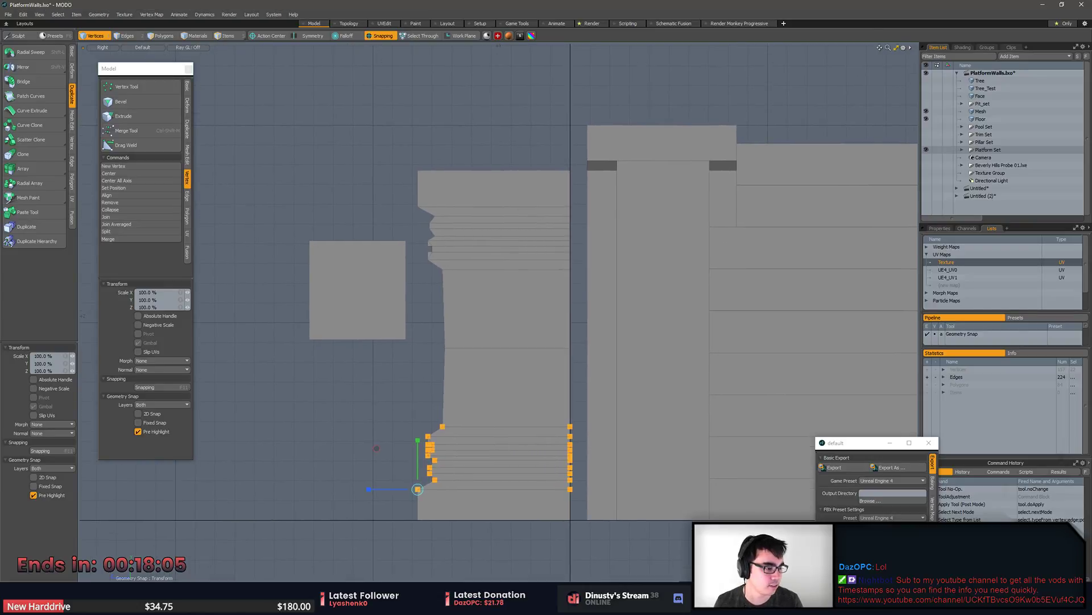
{"action": "left_click", "coordinate": [533, 490]}
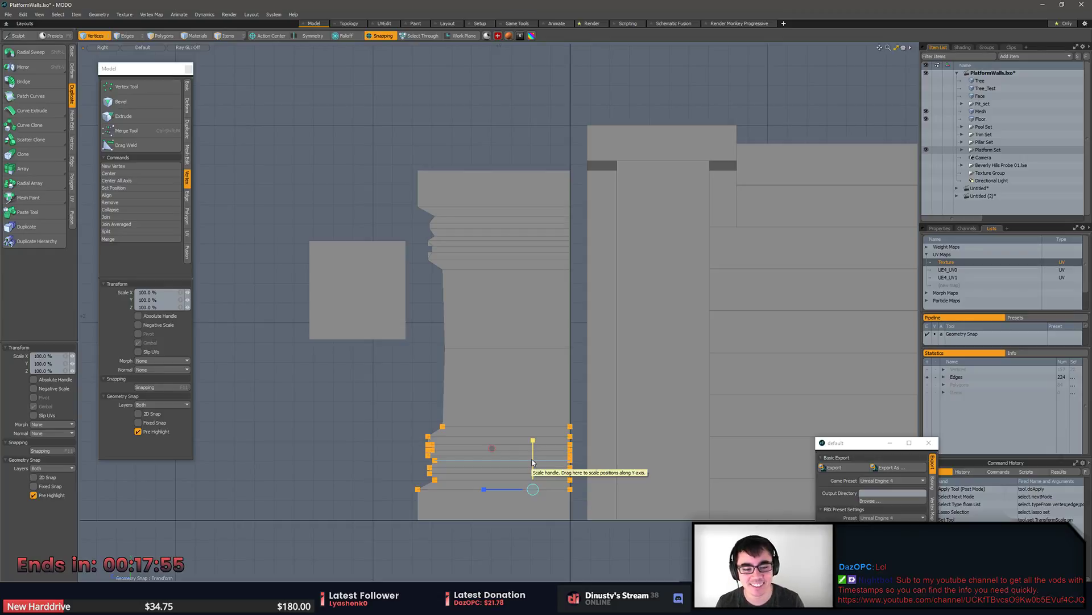
{"action": "left_click_drag", "start_coordinate": [533, 462], "coordinate": [535, 422]}
{"action": "key", "text": "w"}
{"action": "key", "text": "ctrl+z"}
{"action": "key", "text": "ctrl+z"}
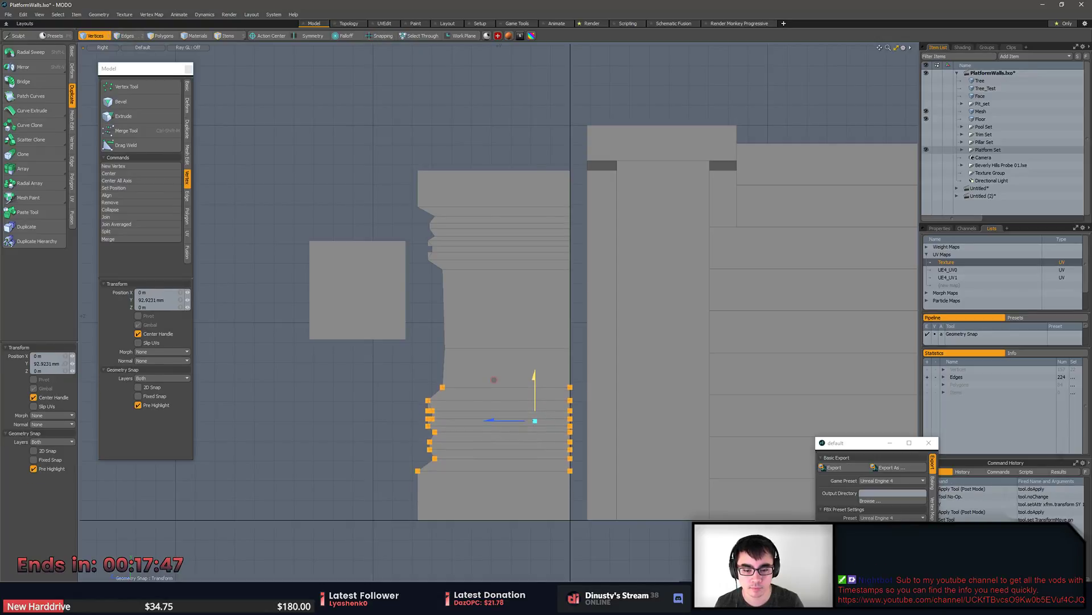
{"action": "key", "text": "space"}
Check the pedestal photo and move the base block's outer bottom corner outward along Z by about 74.75 mm.
{"action": "key", "text": "alt+Tab"}
{"action": "left_click", "coordinate": [643, 235]}
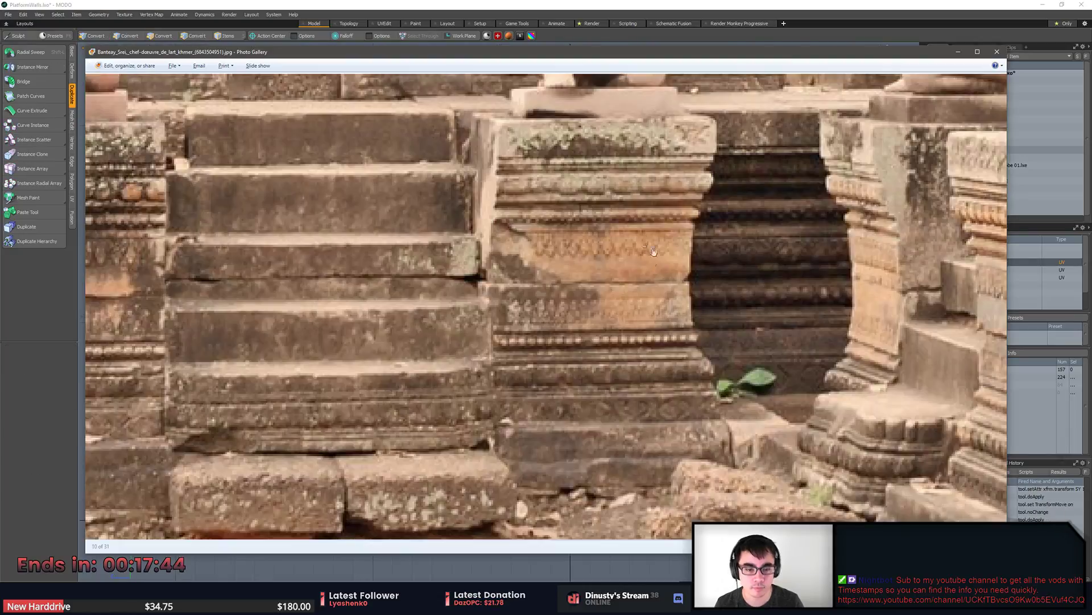
{"action": "key", "text": "alt+Tab"}
{"action": "mouse_move", "coordinate": [476, 478]}
{"action": "right_mouse_down"}
{"action": "mouse_move", "coordinate": [455, 471]}
{"action": "mouse_move", "coordinate": [466, 473]}
{"action": "right_mouse_up"}
{"action": "key", "text": "w"}
{"action": "left_click_drag", "start_coordinate": [421, 492], "coordinate": [373, 491]}
{"action": "key", "text": "alt+Tab"}
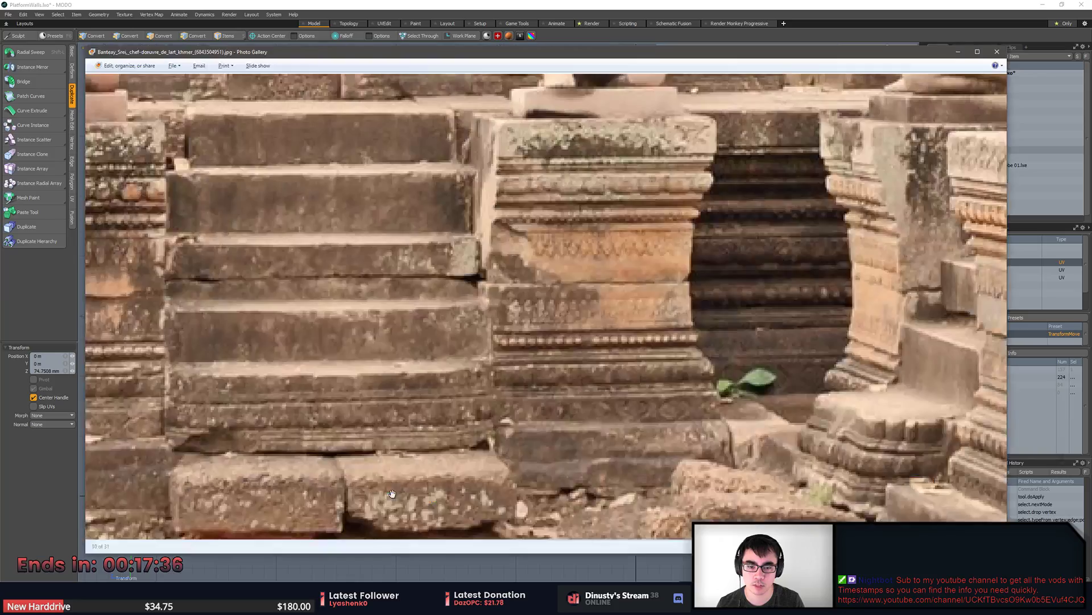
{"action": "scroll", "coordinate": [434, 480], "scroll_direction": "down", "scroll_amount": 2}
{"action": "key", "text": "alt+Tab"}
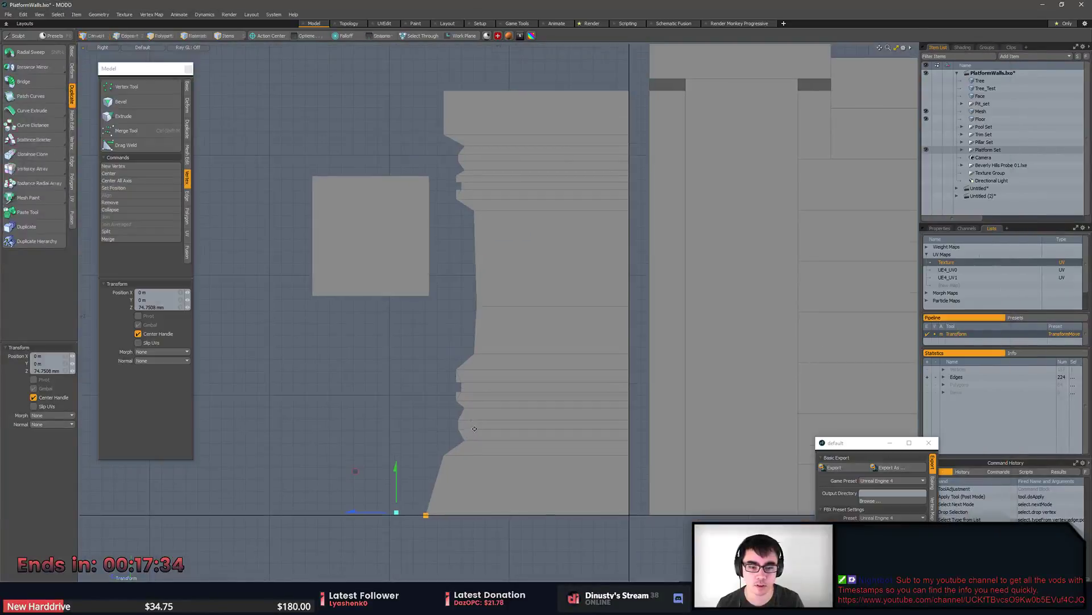
Move the outer vertices of the lowest moulding and the base block outward along Z.
{"action": "right_click_drag", "start_coordinate": [406, 381], "coordinate": [455, 508]}
{"action": "mouse_move", "coordinate": [396, 420]}
{"action": "right_mouse_down"}
{"action": "mouse_move", "coordinate": [547, 453]}
{"action": "mouse_move", "coordinate": [534, 415]}
{"action": "mouse_move", "coordinate": [397, 421]}
{"action": "right_mouse_up"}
{"action": "key", "text": "w"}
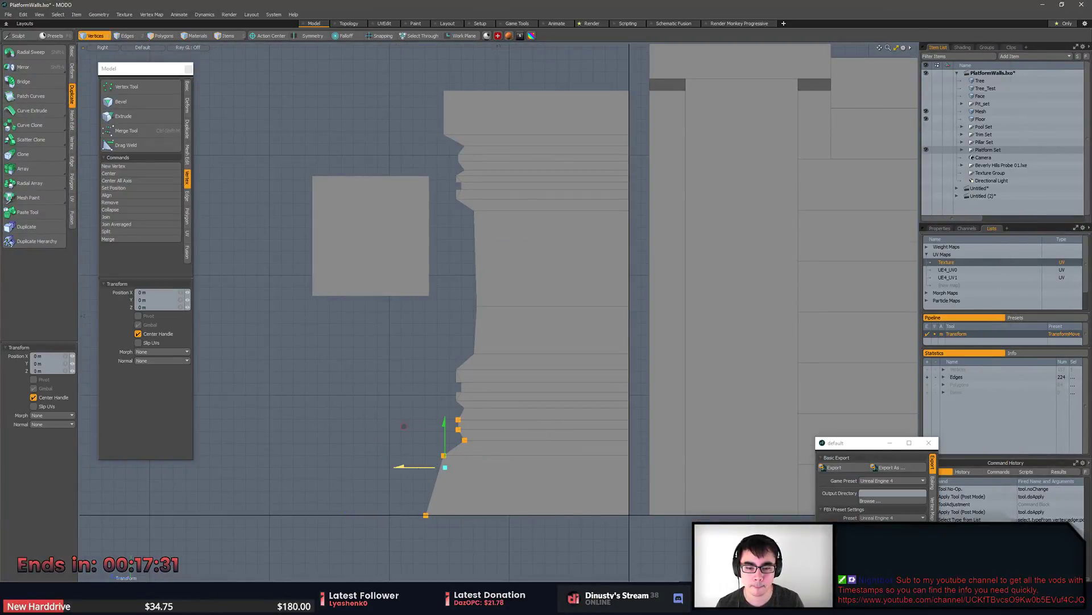
{"action": "key", "text": "space"}
Add an edge across the flared base block and shift its upper outer corner to curve the flare.
{"action": "key", "text": "space"}
{"action": "left_click", "coordinate": [467, 462]}
{"action": "key", "text": "w"}
{"action": "left_click_drag", "start_coordinate": [468, 464], "coordinate": [483, 451]}
{"action": "key", "text": "space"}
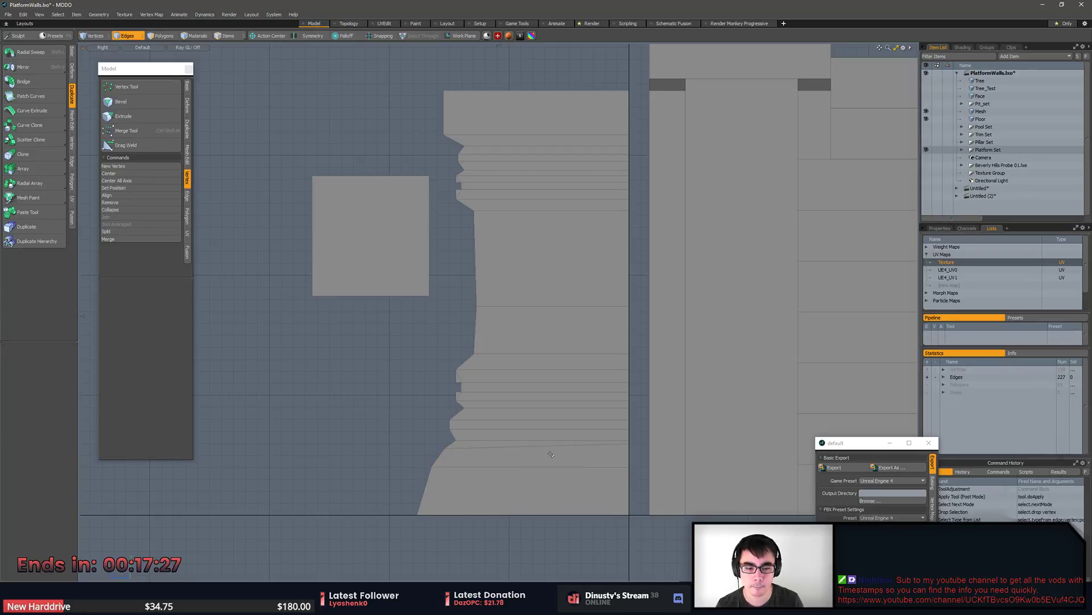
Level the two edges across the flared base by snapping their inner end vertices along Y to their outer ends.
{"action": "left_click", "coordinate": [539, 445]}
{"action": "key", "text": "1"}
{"action": "left_click", "coordinate": [628, 443]}
{"action": "key", "text": "w"}
{"action": "key", "text": "x"}
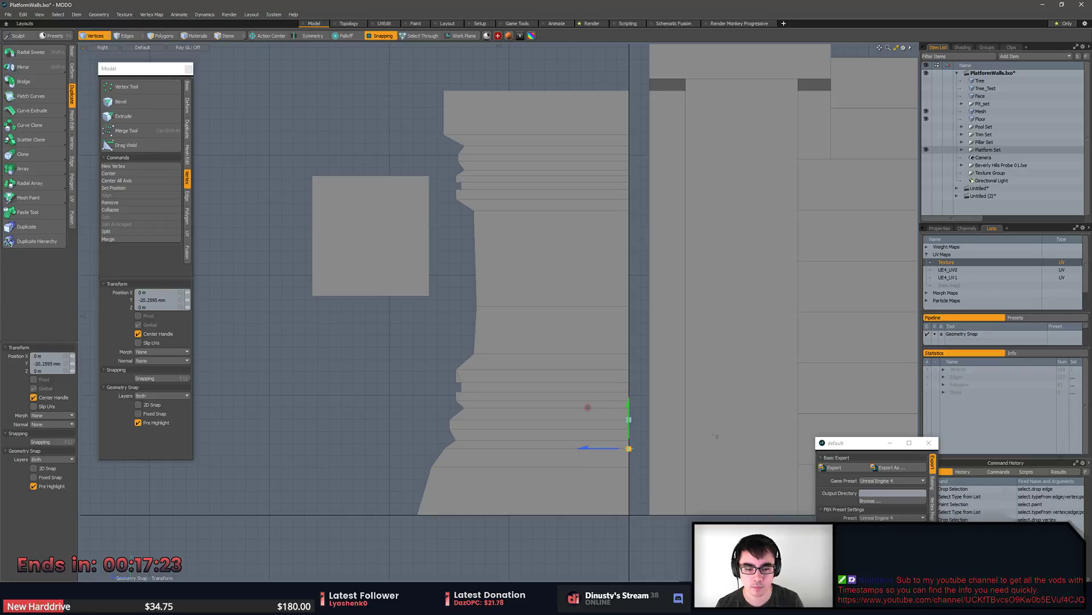
{"action": "key", "text": "space"}
{"action": "left_click", "coordinate": [658, 463]}
{"action": "left_click", "coordinate": [628, 465]}
{"action": "key", "text": "w"}
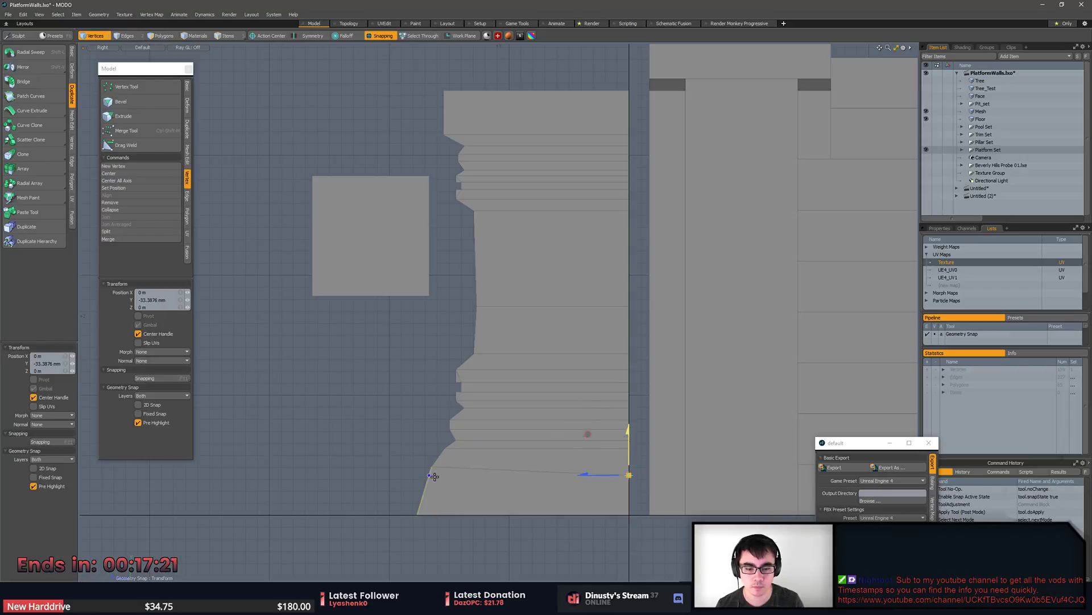
{"action": "key", "text": "space"}
{"action": "left_click", "coordinate": [429, 467]}
Bevel the two horizontal edges across the flared base to smooth its outer curve.
{"action": "scroll", "coordinate": [605, 526], "scroll_direction": "down", "scroll_amount": 2}
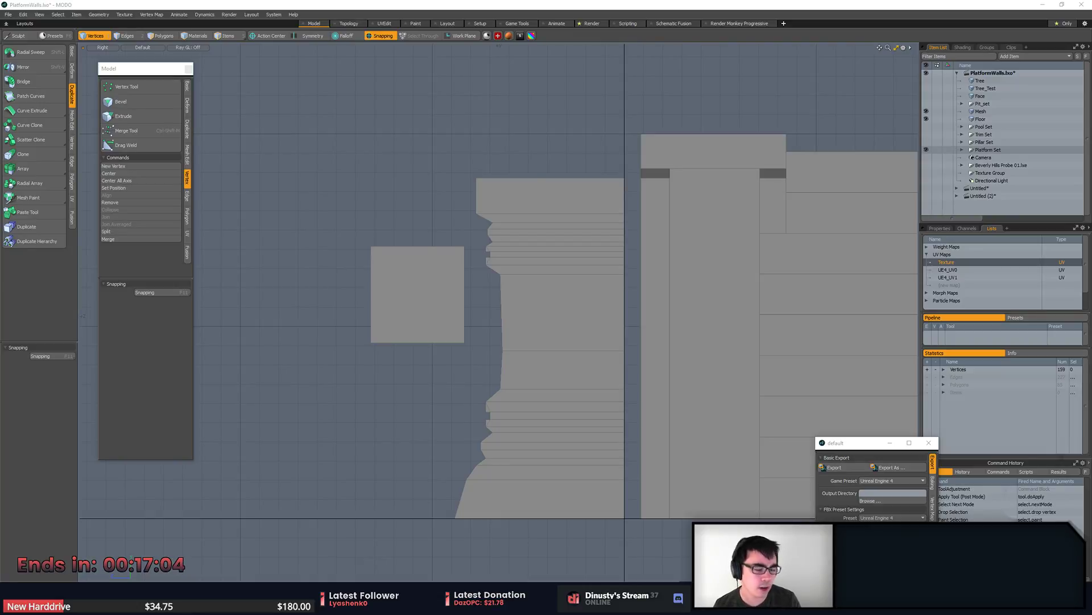
{"action": "scroll", "coordinate": [467, 383], "scroll_direction": "up", "scroll_amount": 2}
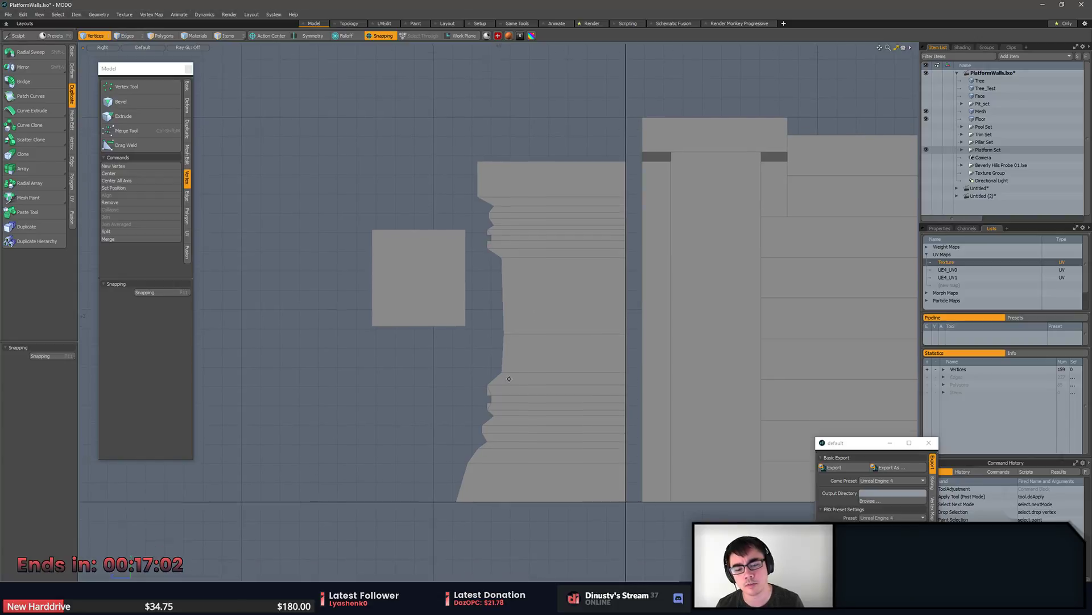
{"action": "key", "text": "2"}
{"action": "left_click", "coordinate": [472, 426]}
{"action": "left_click_drag", "start_coordinate": [483, 424], "coordinate": [494, 448]}
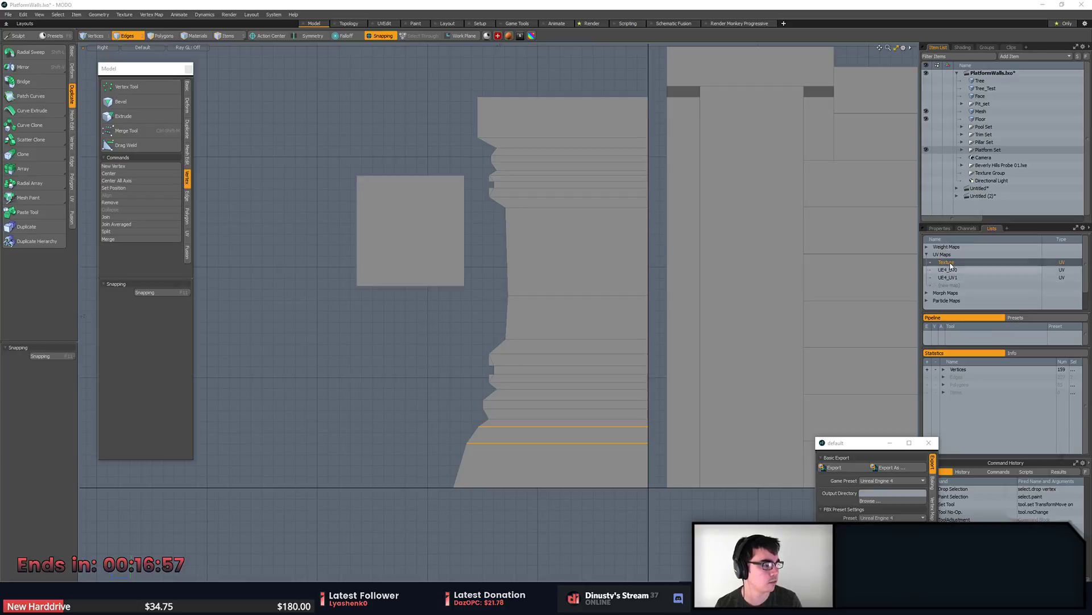
{"action": "key", "text": "b"}
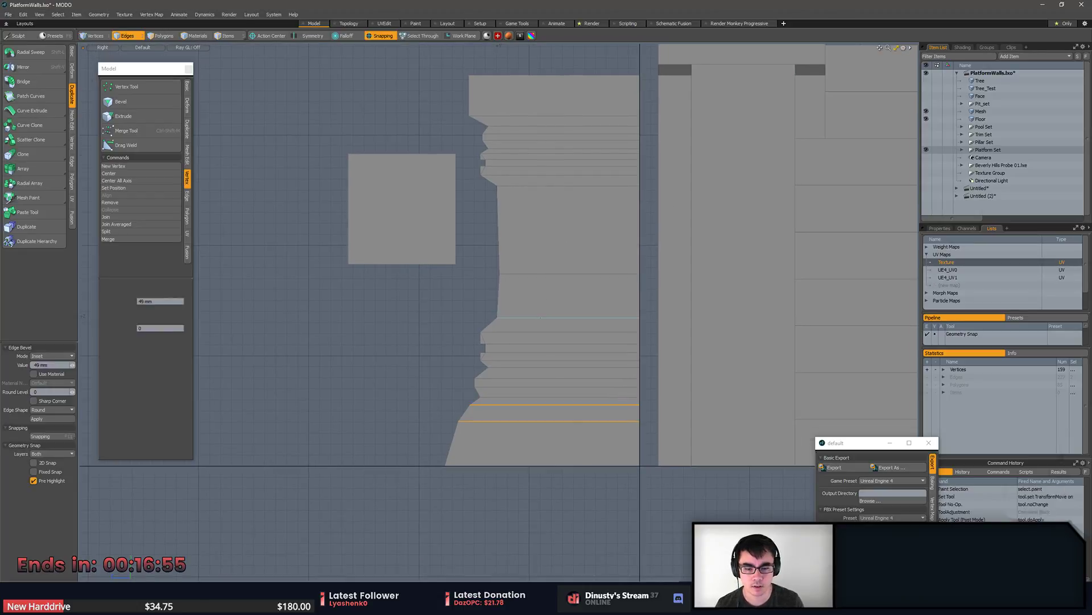
{"action": "key", "text": "space"}
{"action": "left_click", "coordinate": [452, 336]}
Level the upper pair of bevelled base edges by snapping their inner end vertices along Y to their outer ends.
{"action": "left_click_drag", "start_coordinate": [538, 333], "coordinate": [555, 302], "text": "alt+shift"}
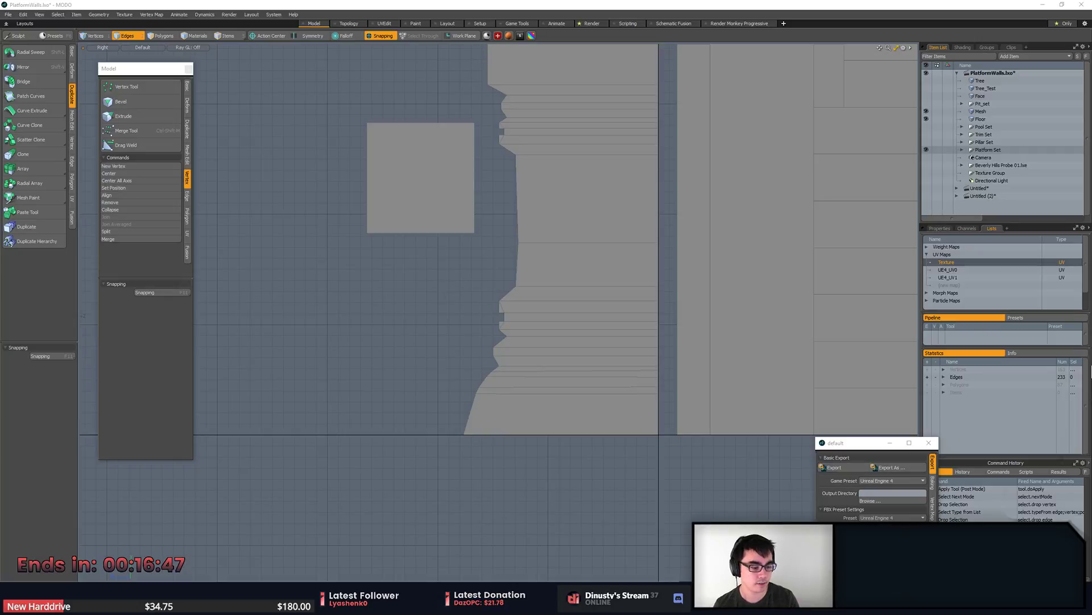
{"action": "scroll", "coordinate": [593, 349], "scroll_direction": "up", "scroll_amount": 4}
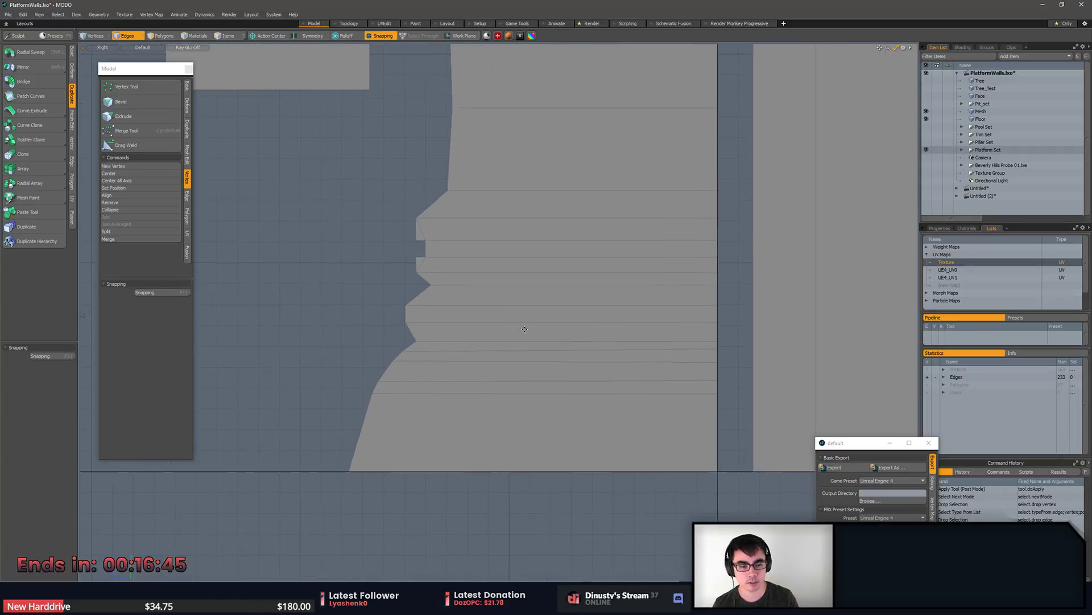
{"action": "left_click", "coordinate": [711, 349]}
{"action": "key", "text": "b"}
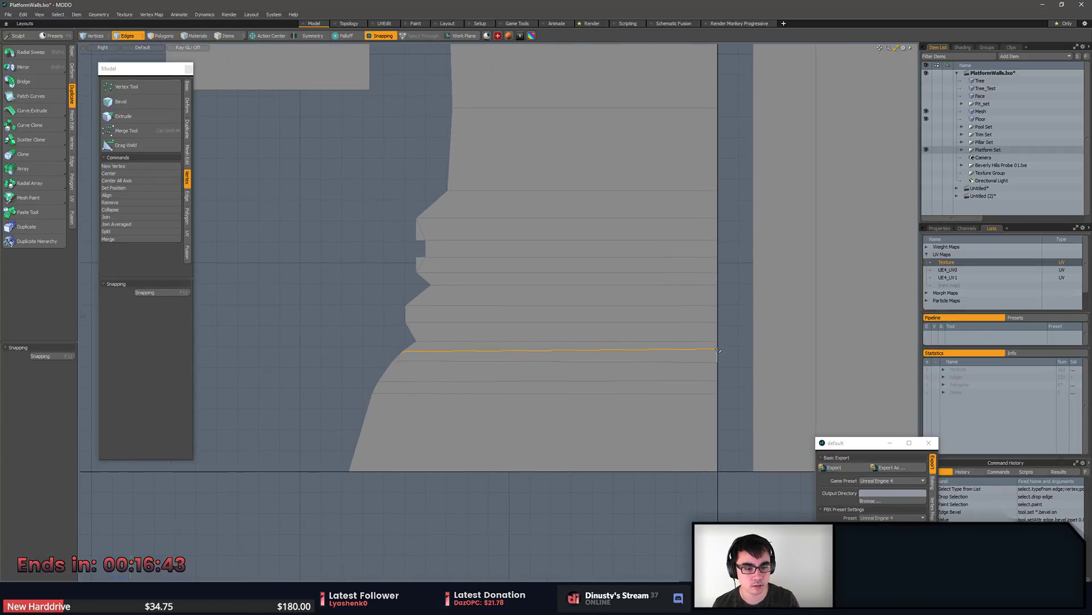
{"action": "key", "text": "1"}
{"action": "left_click", "coordinate": [717, 349]}
{"action": "key", "text": "w"}
{"action": "left_click_drag", "start_coordinate": [715, 321], "coordinate": [486, 342]}
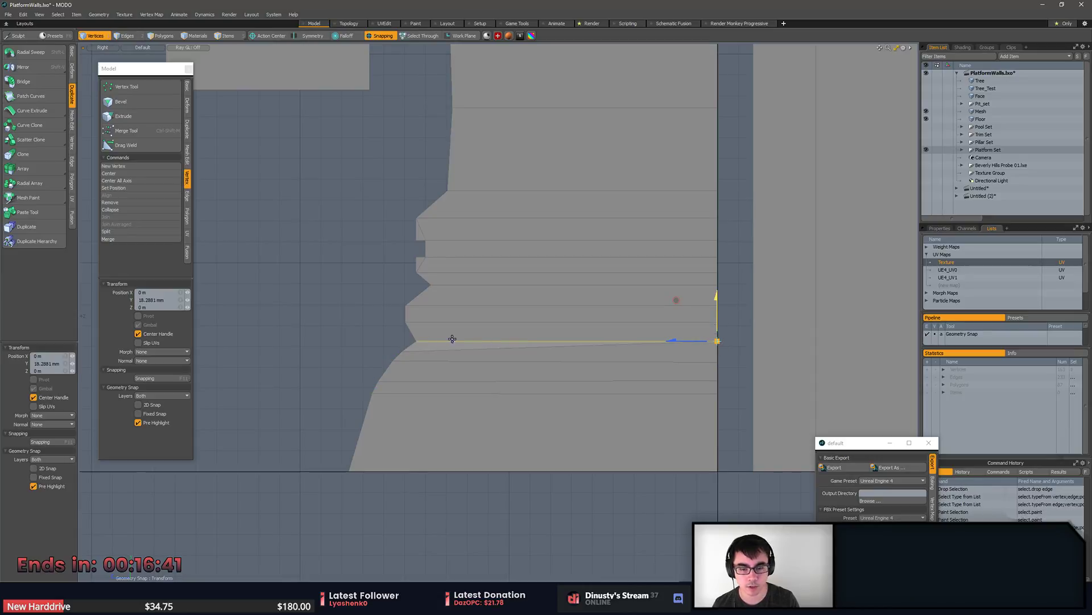
{"action": "key", "text": "space"}
{"action": "left_click", "coordinate": [717, 361]}
{"action": "key", "text": "w"}
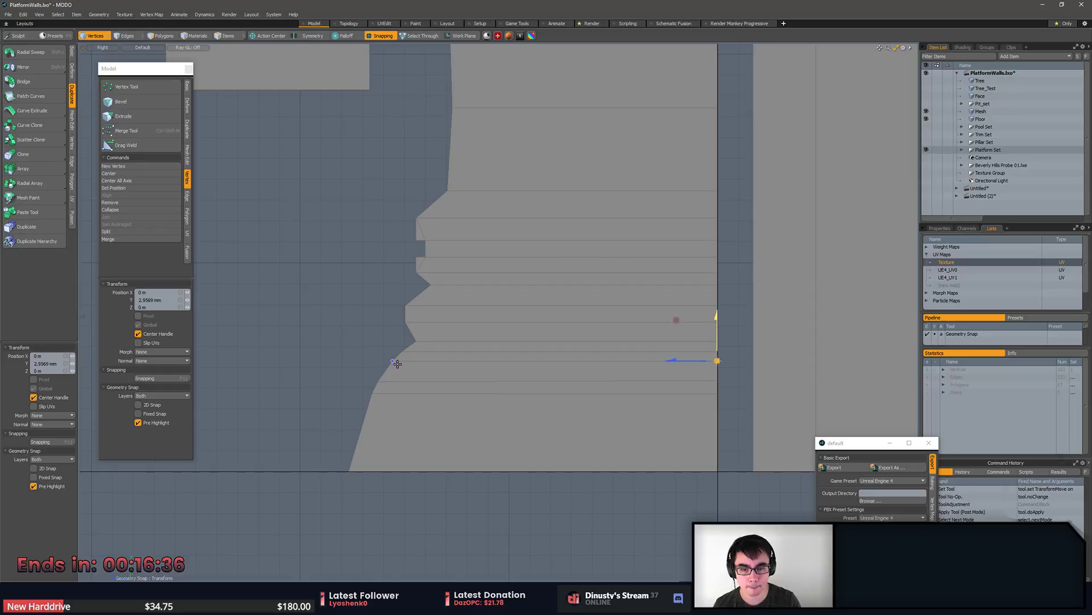
Compare the flared base's curve with the pedestal in the Banteay Srei photo.
{"action": "key", "text": "space"}
{"action": "left_click_drag", "start_coordinate": [689, 380], "coordinate": [739, 373], "text": "alt"}
{"action": "left_click", "coordinate": [739, 383]}
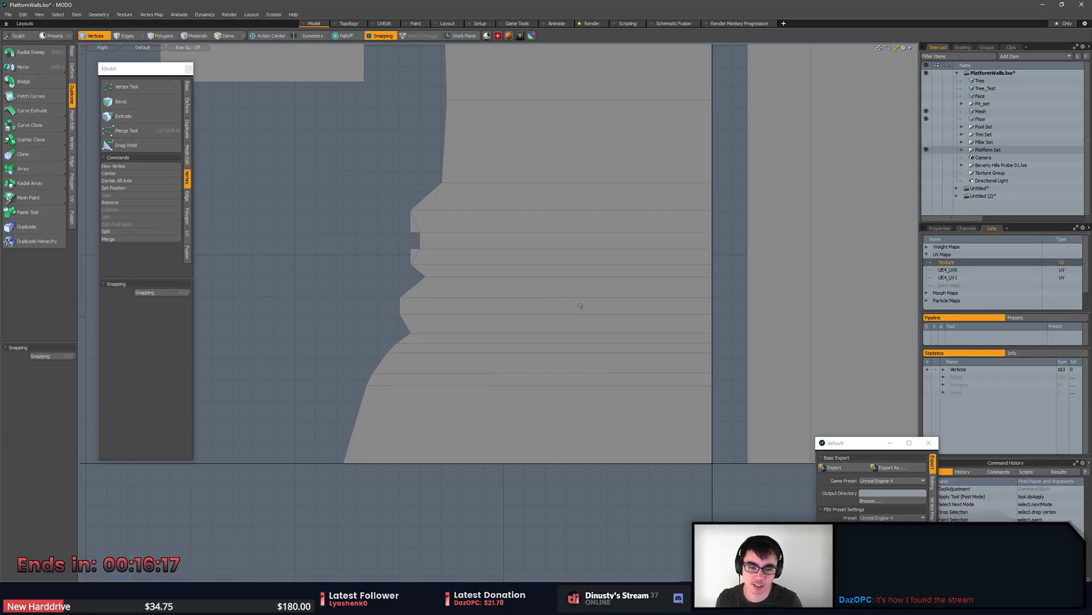
{"action": "left_click_drag", "start_coordinate": [692, 365], "coordinate": [701, 386], "text": "ctrl+alt"}
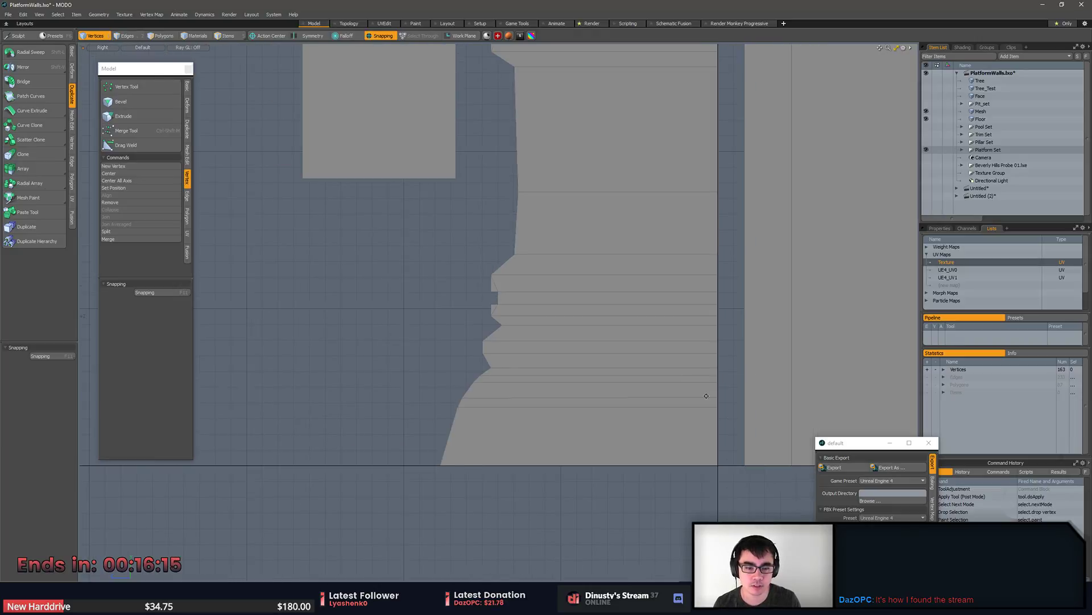
{"action": "key", "text": "alt+Tab"}
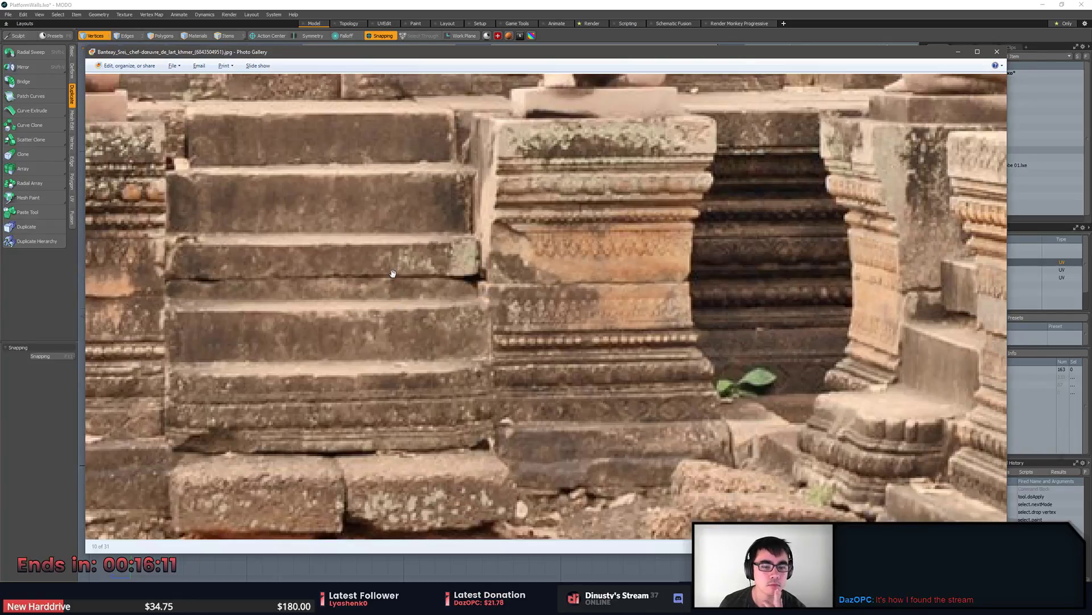
{"action": "key", "text": "alt+Tab"}
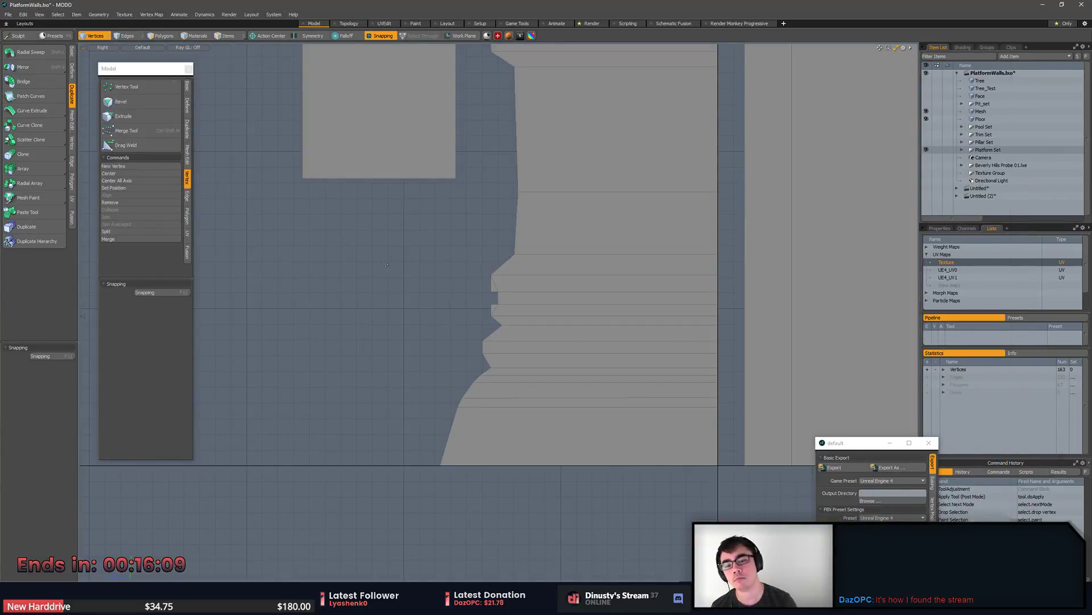
{"action": "scroll", "coordinate": [391, 270], "scroll_direction": "up", "scroll_amount": 2}
{"action": "scroll", "coordinate": [402, 404], "scroll_direction": "down", "scroll_amount": 2}
Slice a horizontal edge near the foot of the flared base and align its outer vertex above the bottom corner.
{"action": "key", "text": "2"}
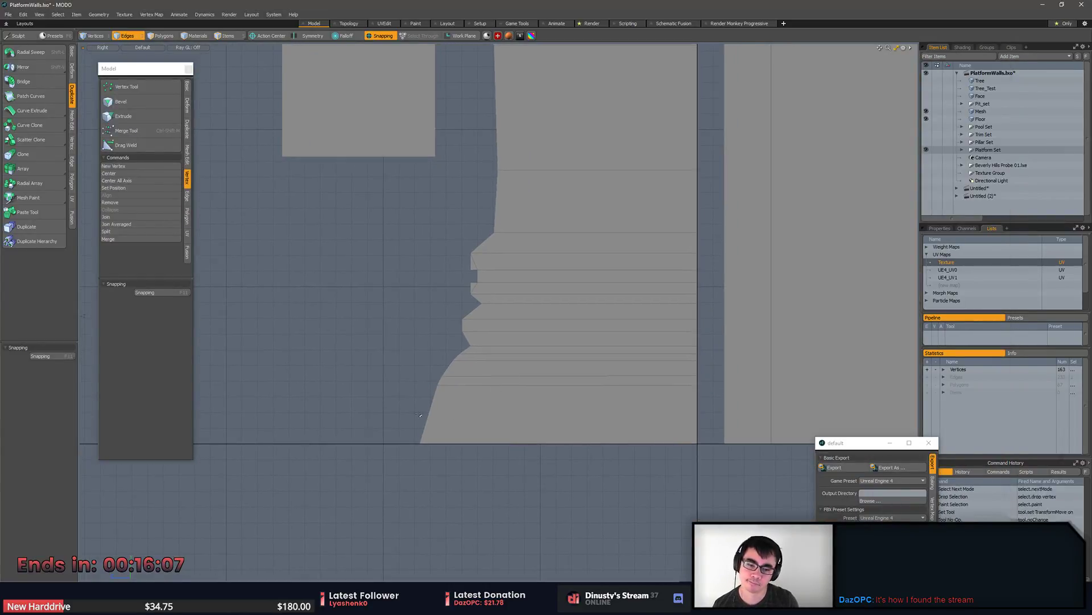
{"action": "key", "text": "alt+c"}
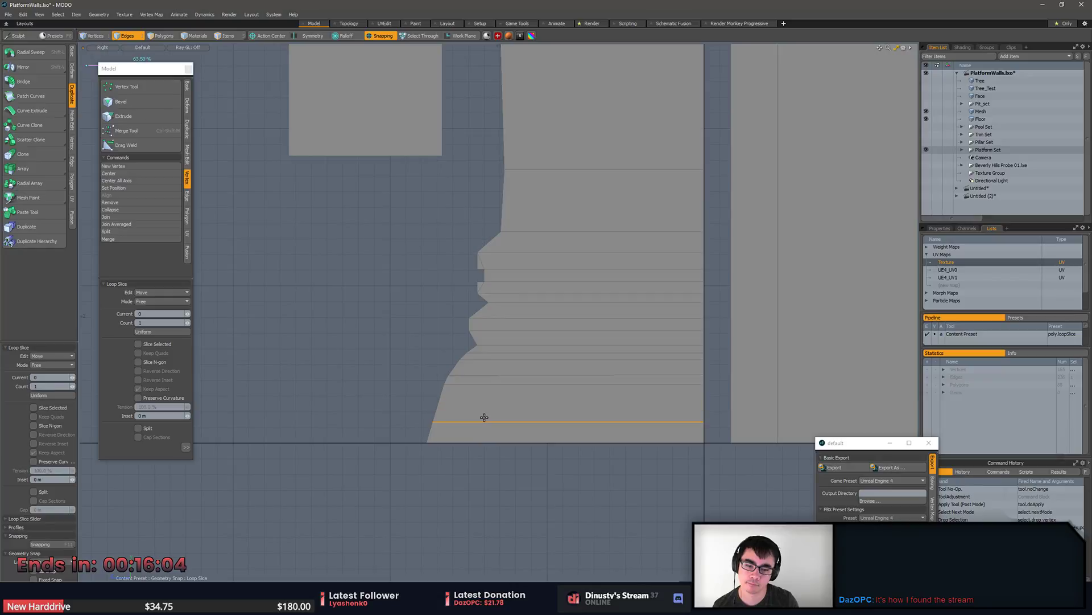
{"action": "left_click_drag", "start_coordinate": [485, 417], "coordinate": [484, 420]}
{"action": "key", "text": "1"}
{"action": "left_click", "coordinate": [431, 425]}
{"action": "key", "text": "w"}
{"action": "left_click_drag", "start_coordinate": [420, 428], "coordinate": [476, 411]}
Move the four outer vertices of the flare's curve outward about 28 mm along Z with snapping off.
{"action": "key", "text": "Escape"}
{"action": "left_click_drag", "start_coordinate": [477, 410], "coordinate": [507, 430], "text": "alt+shift"}
{"action": "left_click_drag", "start_coordinate": [506, 430], "coordinate": [431, 422], "text": "ctrl+alt"}
{"action": "right_click_drag", "start_coordinate": [493, 409], "coordinate": [492, 408]}
{"action": "key", "text": "w"}
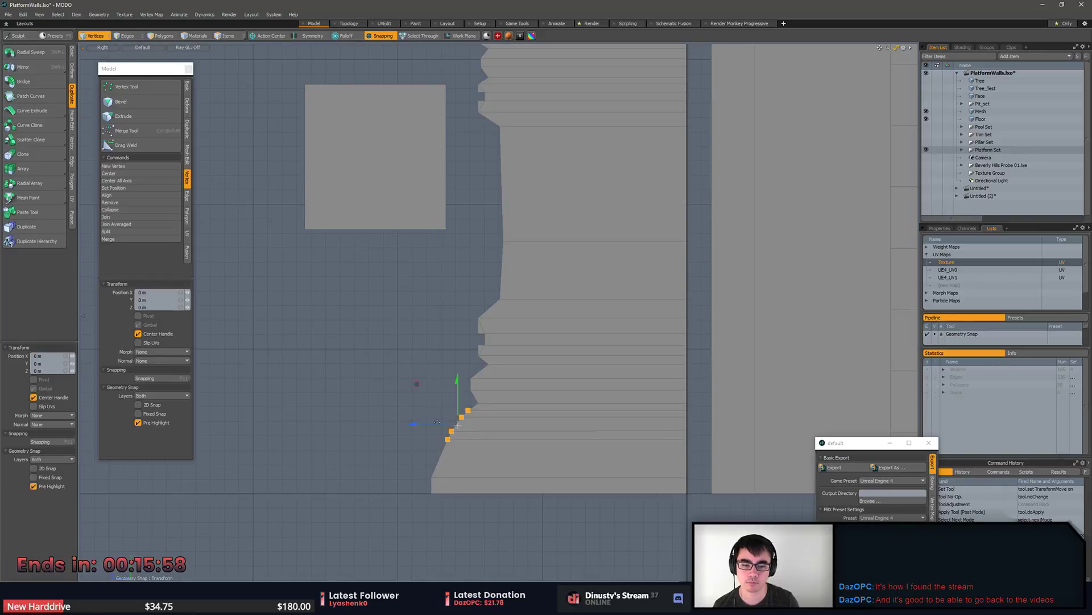
{"action": "key", "text": "x"}
{"action": "left_click_drag", "start_coordinate": [434, 427], "coordinate": [434, 428]}
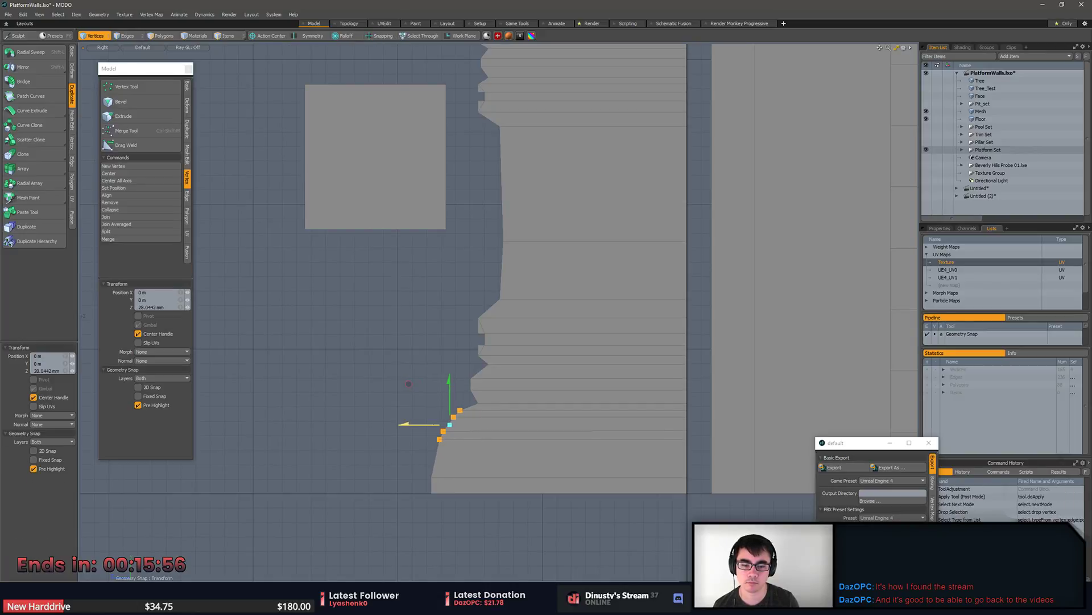
Try to raise the horizontal edge across the middle of the profile's shaft by about 92 mm.
{"action": "key", "text": "alt+Tab"}
{"action": "key", "text": "alt+Tab"}
{"action": "left_click_drag", "start_coordinate": [500, 379], "coordinate": [488, 422], "text": "alt"}
{"action": "scroll", "coordinate": [487, 432], "scroll_direction": "down", "scroll_amount": 2}
{"action": "key", "text": "3"}
{"action": "double_click", "coordinate": [519, 341]}
{"action": "key", "text": "2"}
{"action": "left_click", "coordinate": [519, 343]}
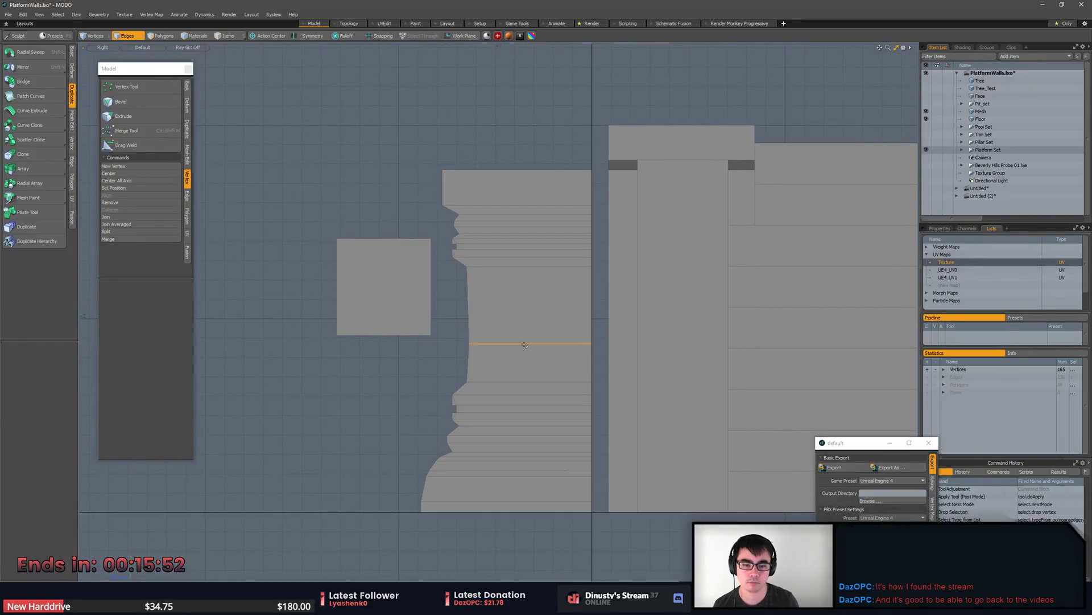
{"action": "key", "text": "w"}
{"action": "key", "text": "F11"}
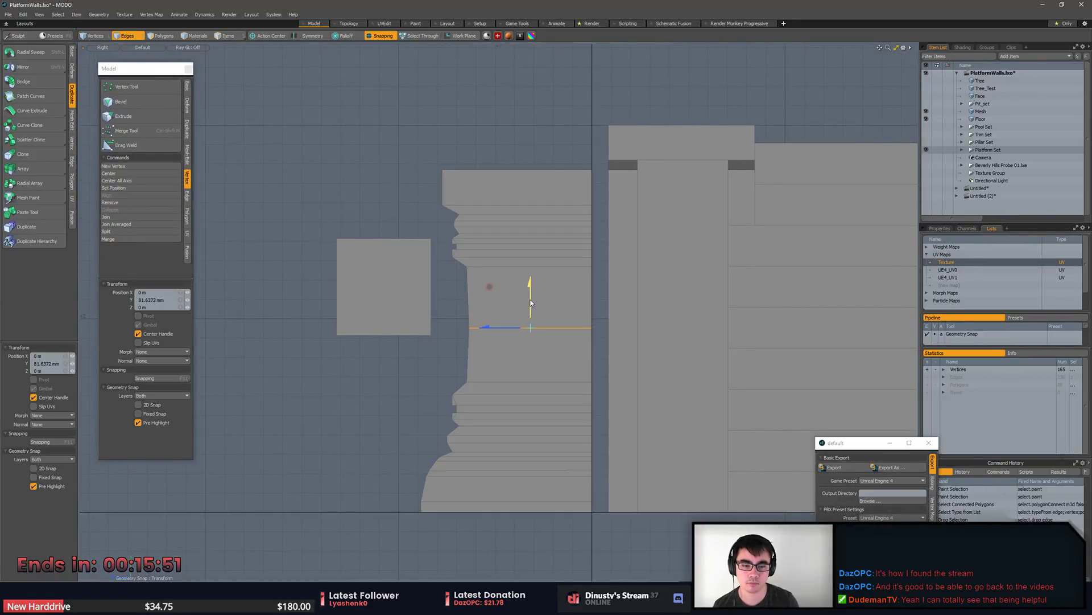
Remove the shaft's middle edge and replace it with a loop slice at 50 %.
{"action": "key", "text": "2"}
{"action": "key", "text": "BackSpace"}
{"action": "left_click", "coordinate": [470, 320]}
{"action": "key", "text": "alt+c"}
{"action": "left_click_drag", "start_coordinate": [490, 319], "coordinate": [504, 322]}
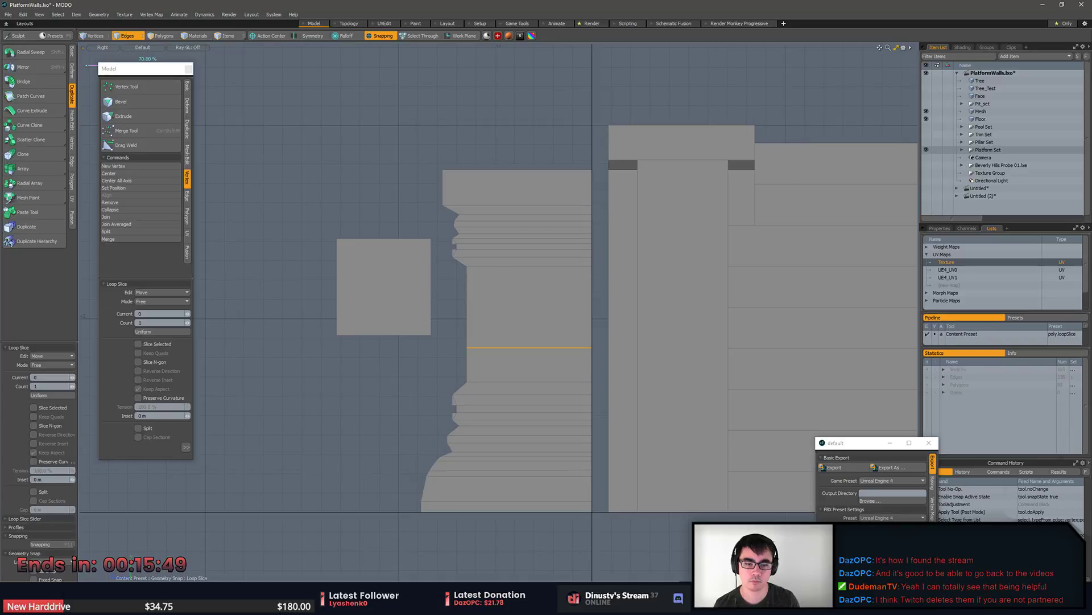
{"action": "key", "text": "BackSpace"}
{"action": "key", "text": "alt+c"}
{"action": "left_click", "coordinate": [542, 327]}
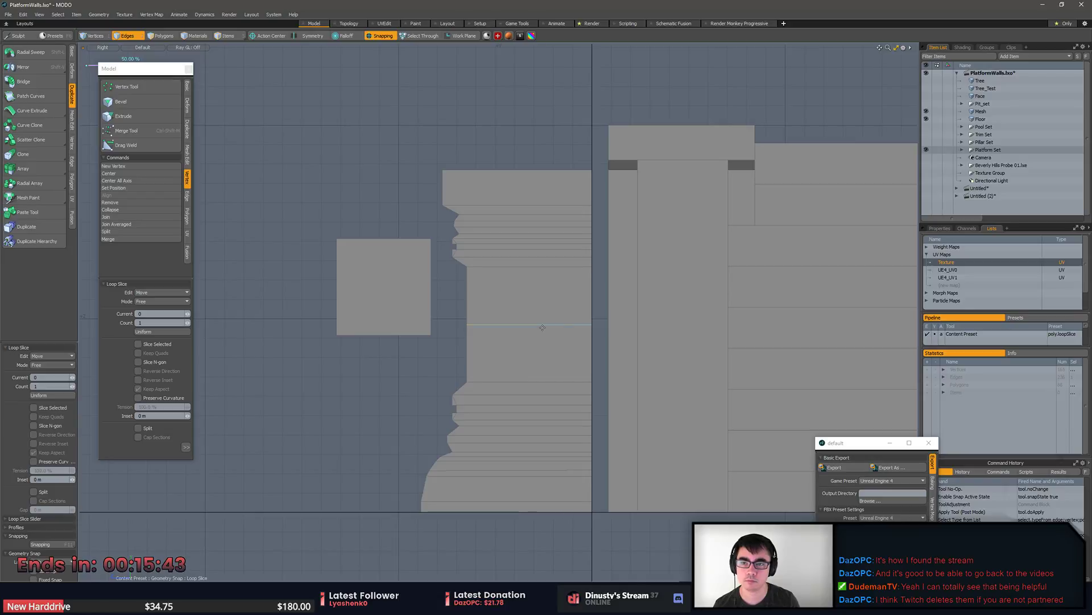
Shift the outer vertex of the shaft's middle edge slightly inward to give the shaft a shallow concave curve.
{"action": "key", "text": "2"}
{"action": "mouse_move", "coordinate": [546, 334]}
{"action": "left_mouse_down", "text": "alt"}
{"action": "mouse_move", "coordinate": [550, 346]}
{"action": "mouse_move", "coordinate": [532, 347]}
{"action": "left_mouse_up", "text": "alt"}
{"action": "key", "text": "1"}
{"action": "mouse_move", "coordinate": [476, 334]}
{"action": "right_mouse_down"}
{"action": "mouse_move", "coordinate": [457, 362]}
{"action": "mouse_move", "coordinate": [470, 363]}
{"action": "right_mouse_up"}
{"action": "key", "text": "w"}
{"action": "key", "text": "x"}
{"action": "left_click_drag", "start_coordinate": [420, 337], "coordinate": [422, 337]}
{"action": "key", "text": "space"}
{"action": "left_click", "coordinate": [423, 337]}
Move only the profile's straight inner-side vertices towards the moulding to thin the profile into a narrow strip.
{"action": "left_click_drag", "start_coordinate": [514, 376], "coordinate": [506, 398], "text": "alt"}
{"action": "scroll", "coordinate": [533, 401], "scroll_direction": "down", "scroll_amount": 2}
{"action": "key", "text": "3"}
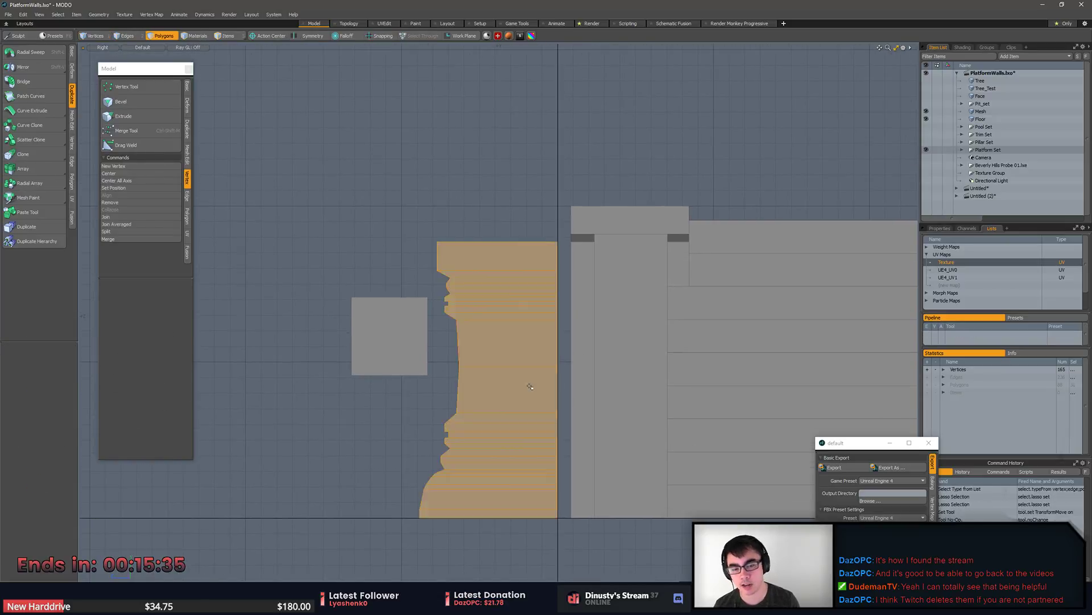
{"action": "key", "text": "1"}
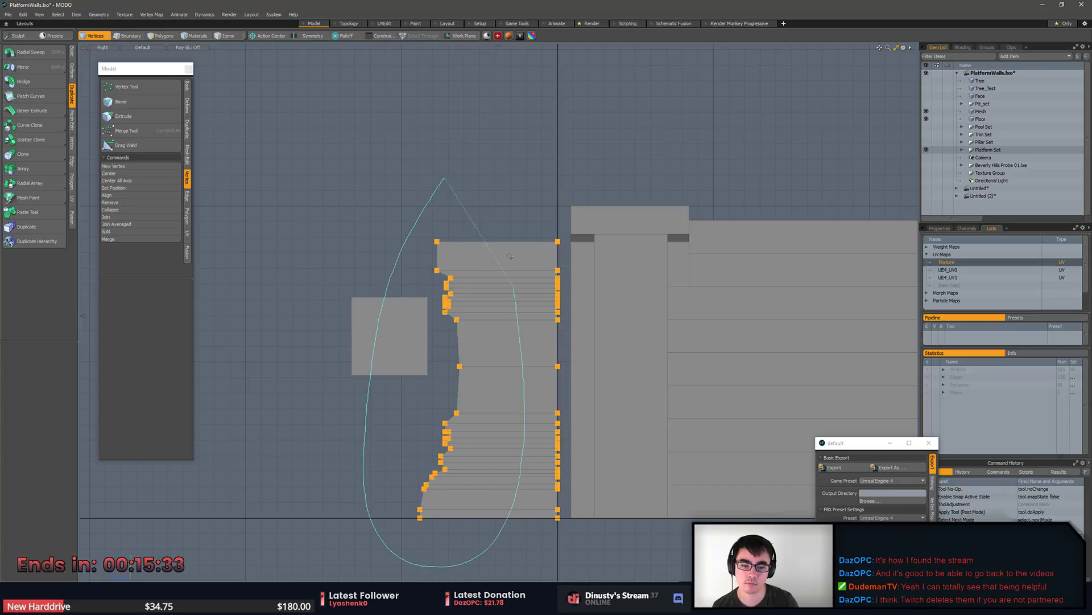
{"action": "right_click_drag", "start_coordinate": [521, 350], "coordinate": [519, 345], "text": "ctrl"}
{"action": "key", "text": "w"}
{"action": "left_click_drag", "start_coordinate": [529, 376], "coordinate": [445, 377]}
{"action": "key", "text": "q"}
{"action": "left_click", "coordinate": [538, 339]}
{"action": "left_click_drag", "start_coordinate": [539, 339], "coordinate": [508, 334], "text": "alt+shift"}
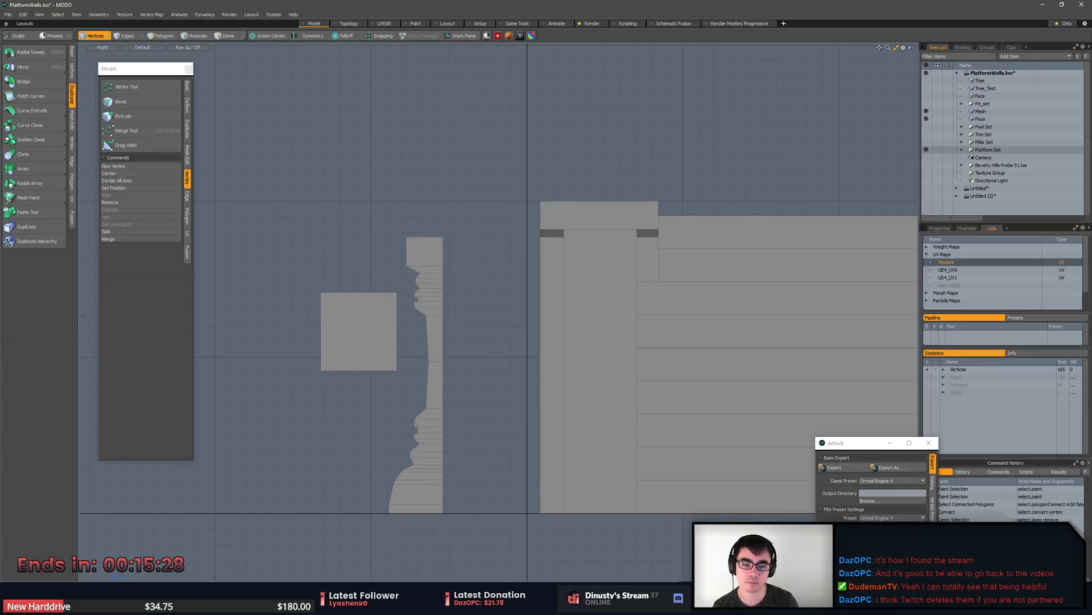
Check the pedestal photo, then select the whole profile in the perspective view and duplicate it with copy and paste.
{"action": "key", "text": "KP_Decimal"}
{"action": "key", "text": "alt+Tab"}
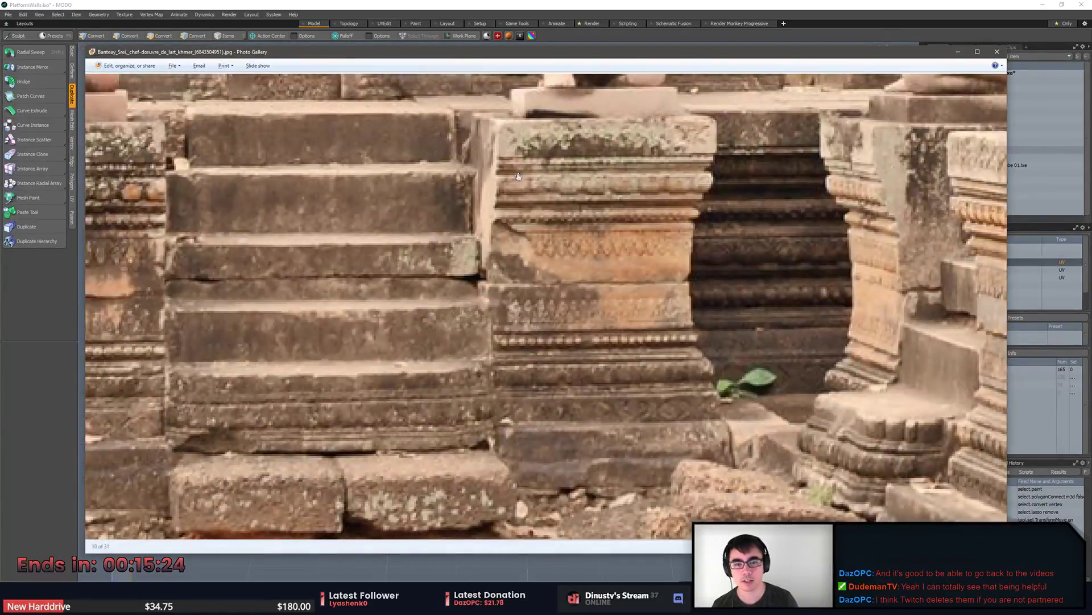
{"action": "key", "text": "alt+Tab"}
{"action": "left_click_drag", "start_coordinate": [514, 285], "coordinate": [432, 314], "text": "alt"}
{"action": "key", "text": "3"}
{"action": "left_click", "coordinate": [420, 314]}
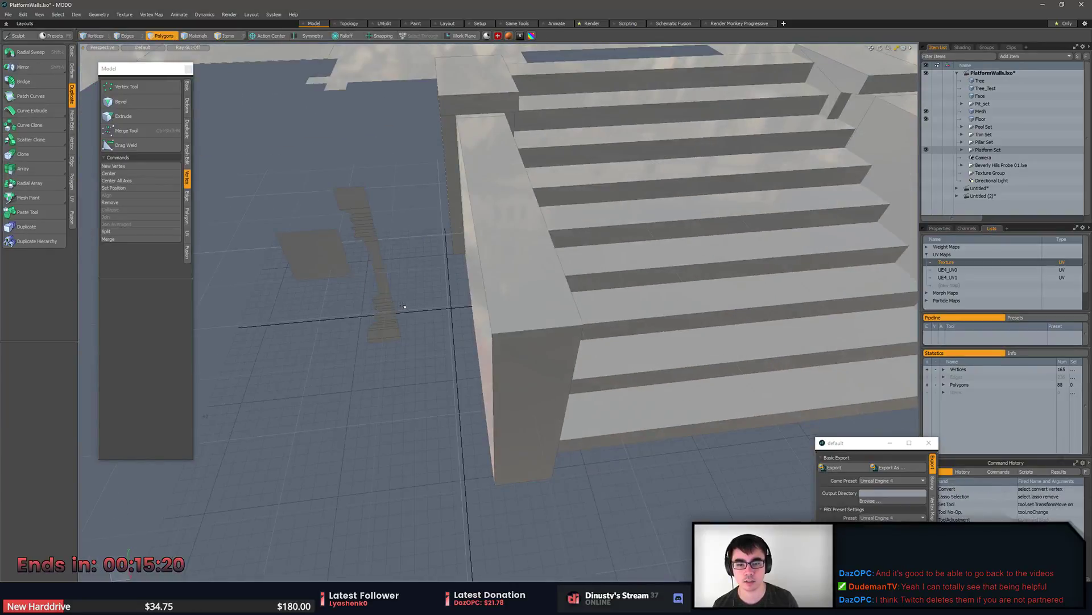
{"action": "double_click", "coordinate": [386, 312]}
{"action": "key", "text": "w"}
{"action": "left_click_drag", "start_coordinate": [334, 301], "coordinate": [409, 242]}
{"action": "key", "text": "ctrl+c"}
{"action": "key", "text": "ctrl+v"}
Rotate the copied profile and snap it onto the end corner of the stair's side wall.
{"action": "key", "text": "e"}
{"action": "key", "text": "w"}
{"action": "key", "text": "F11"}
Scale the placed profile from its upper outer corner to 103.5 % in Y and 96 % in Z.
{"action": "key", "text": "1"}
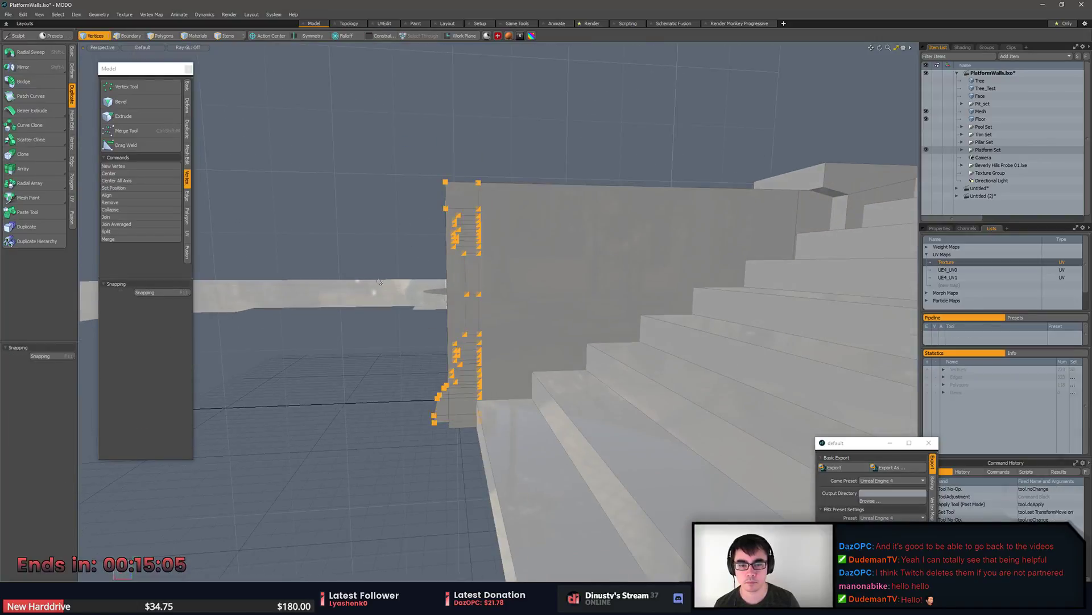
{"action": "key", "text": "r"}
{"action": "left_click", "coordinate": [445, 182]}
{"action": "left_click_drag", "start_coordinate": [447, 161], "coordinate": [551, 313]}
{"action": "key", "text": "KP_1"}
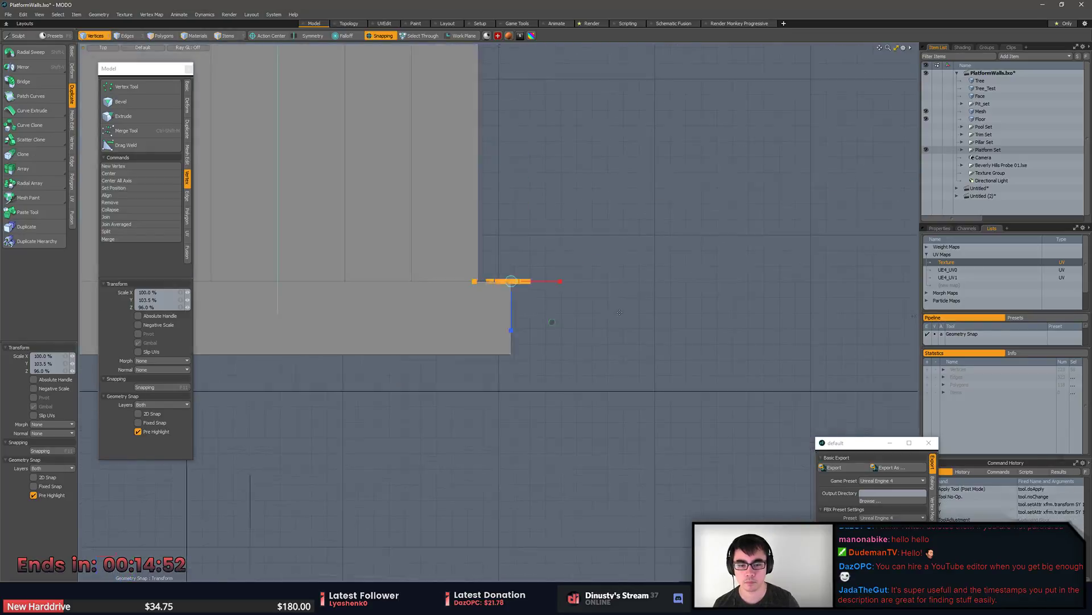
{"action": "key", "text": "KP_3"}
{"action": "key", "text": "ctrl+KP_1"}
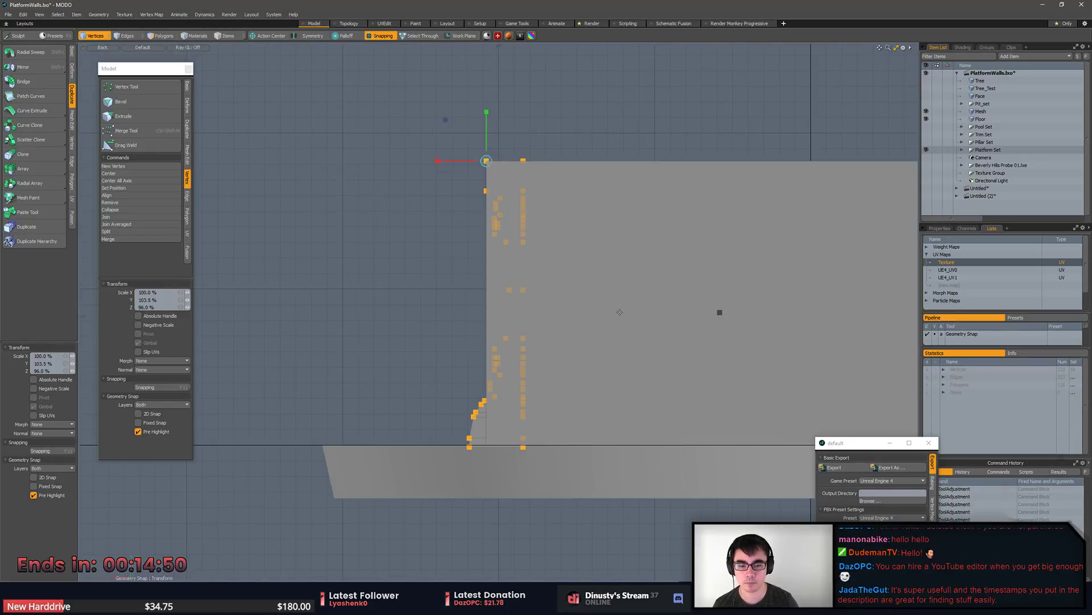
Snap the bottom edge of the placed profile vertically to floor level.
{"action": "key", "text": "space"}
{"action": "middle_click_drag", "start_coordinate": [432, 428], "coordinate": [529, 470]}
{"action": "scroll", "coordinate": [479, 453], "scroll_direction": "up", "scroll_amount": 5}
{"action": "key", "text": "2"}
{"action": "key", "text": "space"}
{"action": "left_click", "coordinate": [480, 418]}
{"action": "key", "text": "w"}
{"action": "left_click", "coordinate": [452, 431]}
{"action": "key", "text": "x"}
{"action": "left_click_drag", "start_coordinate": [466, 407], "coordinate": [486, 421]}
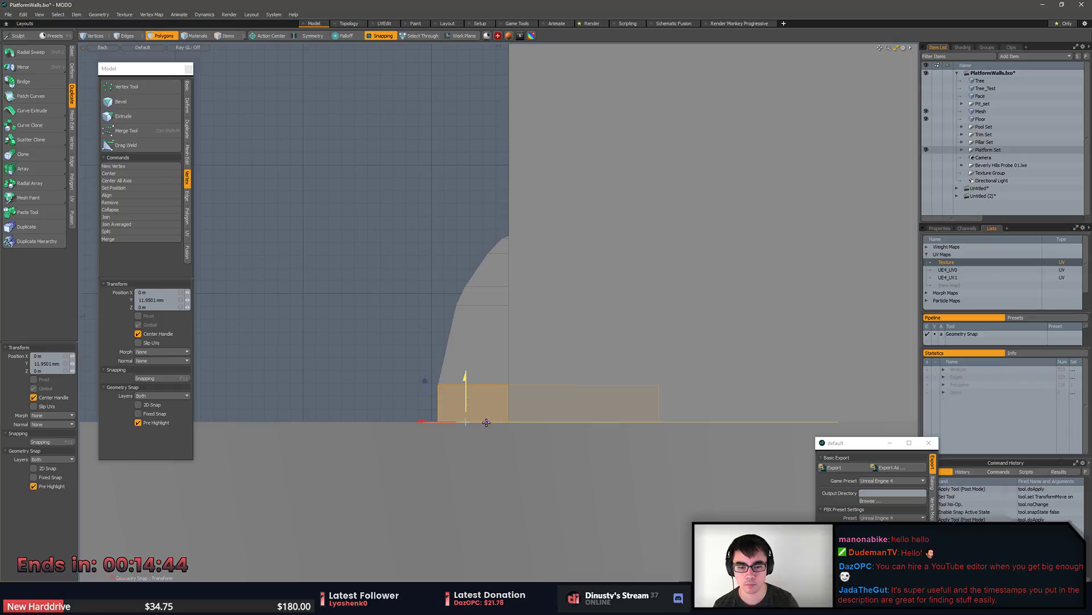
Select the original profile and the square beside it and move both away from the staircase.
{"action": "key", "text": "space"}
{"action": "scroll", "coordinate": [561, 400], "scroll_direction": "down", "scroll_amount": 5}
{"action": "left_click_drag", "start_coordinate": [561, 400], "coordinate": [610, 432], "text": "alt"}
{"action": "left_click_drag", "start_coordinate": [471, 432], "coordinate": [597, 450], "text": "alt"}
{"action": "key", "text": "shift+a"}
{"action": "key", "text": "5"}
{"action": "key", "text": "3"}
{"action": "double_click", "coordinate": [520, 347]}
{"action": "left_click", "coordinate": [503, 331], "text": "shift"}
{"action": "key", "text": "w"}
{"action": "key", "text": "x"}
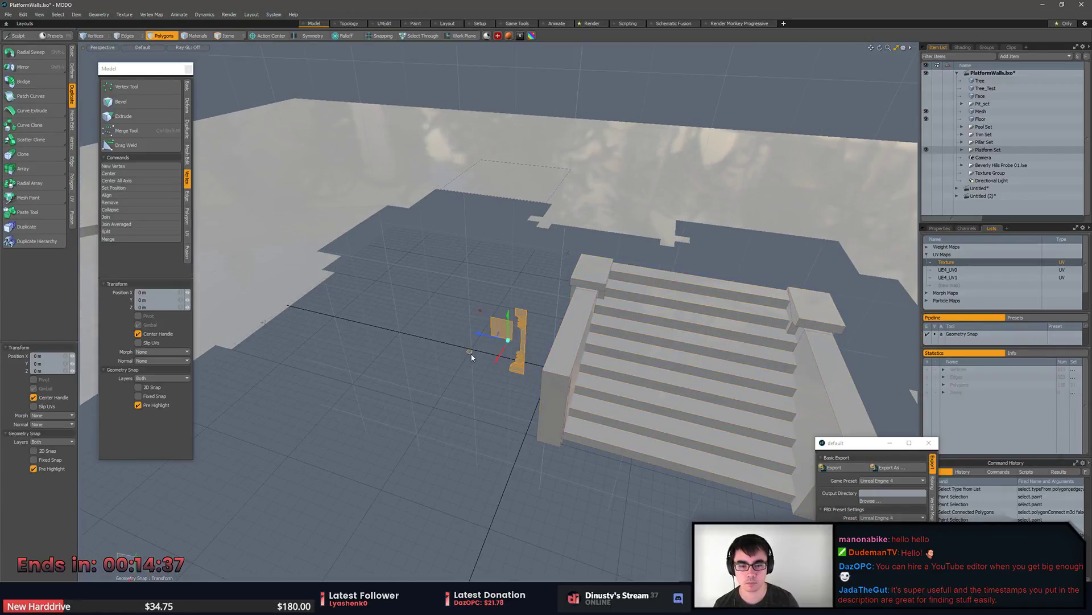
{"action": "left_click_drag", "start_coordinate": [470, 351], "coordinate": [305, 459]}
Frame the stair's side wall and select all connected polygons of the profile placed at its end.
{"action": "key", "text": "5"}
{"action": "left_click", "coordinate": [513, 434]}
{"action": "left_click", "coordinate": [544, 411]}
{"action": "key", "text": "shift+a"}
{"action": "left_click_drag", "start_coordinate": [544, 411], "coordinate": [510, 478], "text": "alt"}
{"action": "scroll", "coordinate": [490, 398], "scroll_direction": "up", "scroll_amount": 3}
{"action": "key", "text": "3"}
{"action": "double_click", "coordinate": [532, 399]}
{"action": "key", "text": "5"}
{"action": "left_click", "coordinate": [510, 422]}
{"action": "key", "text": "3"}
{"action": "double_click", "coordinate": [510, 422]}
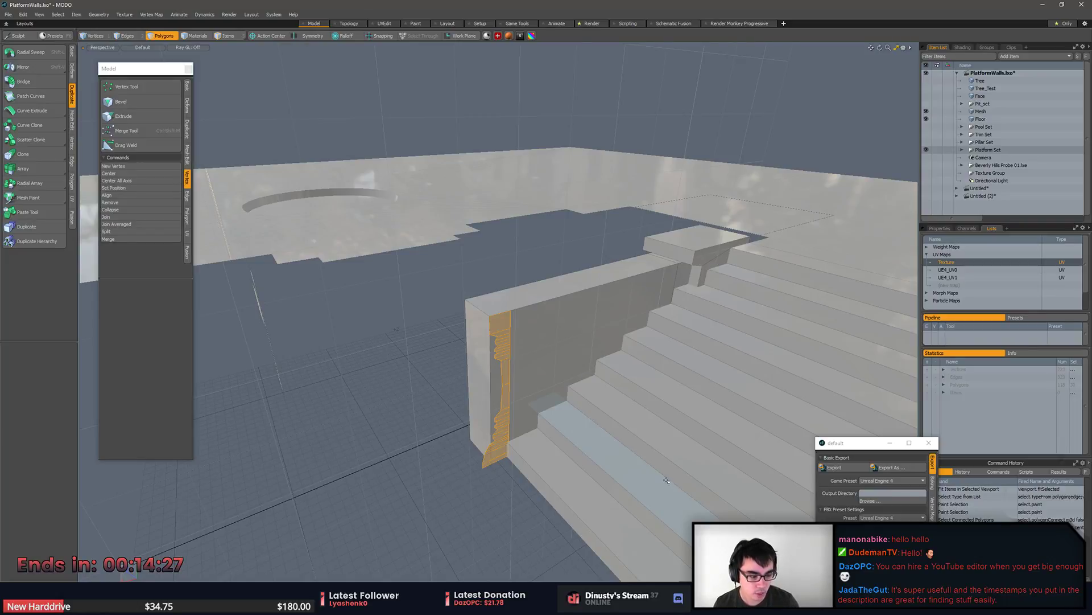
{"action": "left_click_drag", "start_coordinate": [669, 464], "coordinate": [479, 458], "text": "alt"}
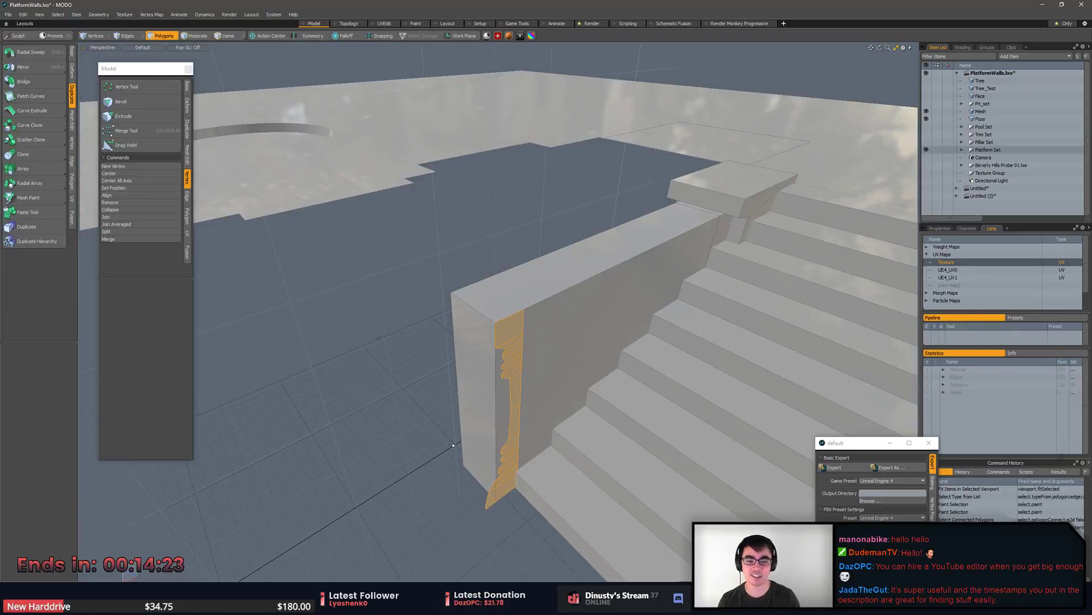
Select the side wall's outer top edges as the path and sweep the profile along them with the extrudePath.pl script.
{"action": "left_click_drag", "start_coordinate": [610, 381], "coordinate": [544, 351], "text": "alt"}
{"action": "key", "text": "2"}
{"action": "double_click", "coordinate": [348, 287]}
{"action": "left_click_drag", "start_coordinate": [348, 287], "coordinate": [523, 371], "text": "alt"}
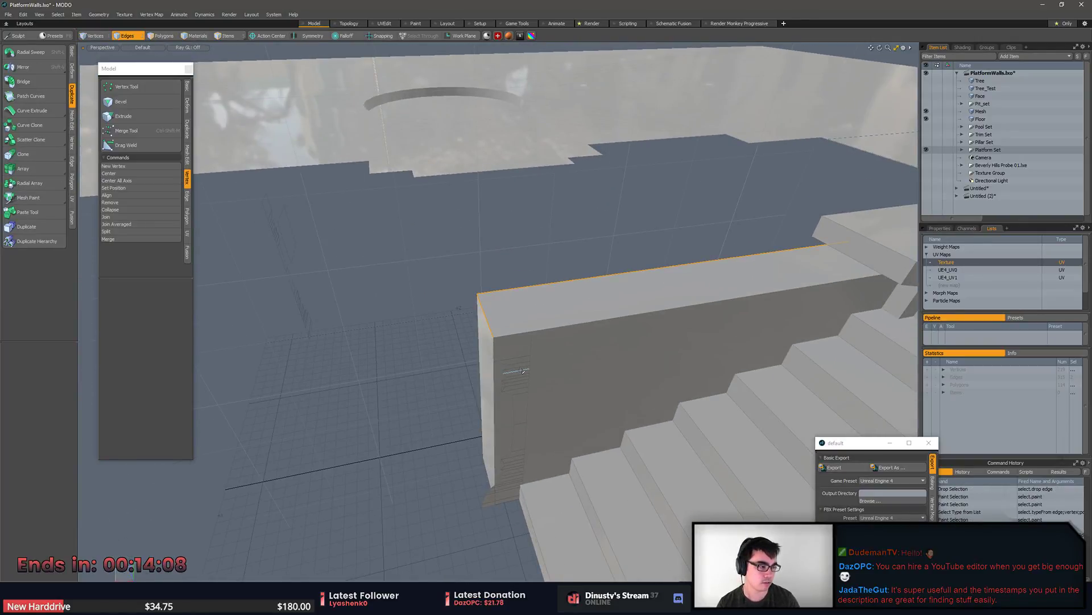
{"action": "left_click_drag", "start_coordinate": [522, 371], "coordinate": [528, 413], "text": "alt"}
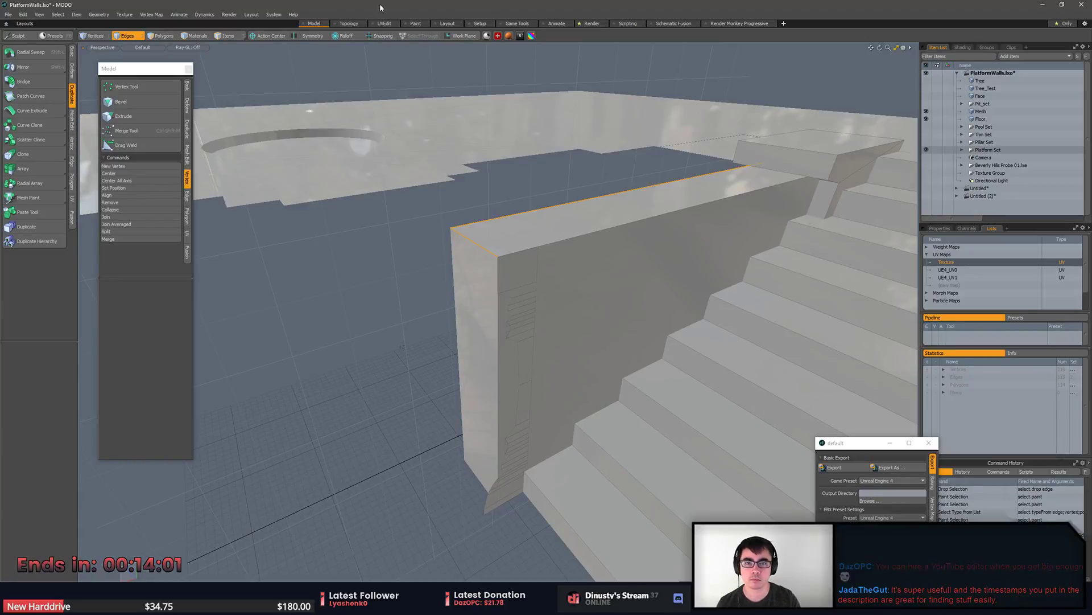
{"action": "left_click_drag", "start_coordinate": [489, 288], "coordinate": [466, 524], "text": "alt"}
{"action": "key", "text": "3"}
{"action": "left_click", "coordinate": [474, 297]}
{"action": "key", "text": "2"}
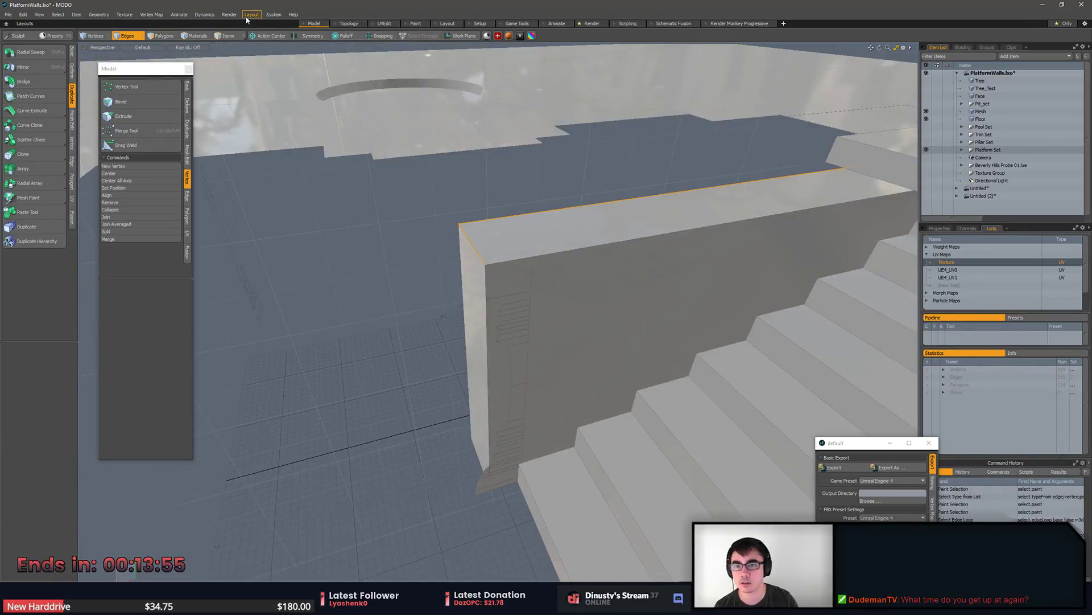
{"action": "left_click", "coordinate": [268, 15]}
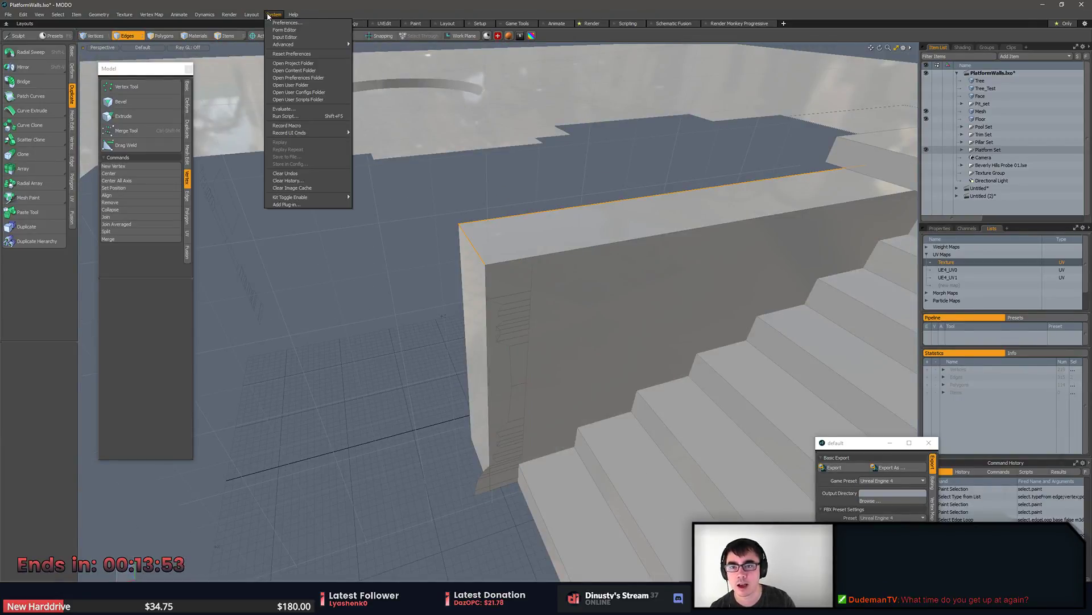
{"action": "left_click", "coordinate": [326, 116]}
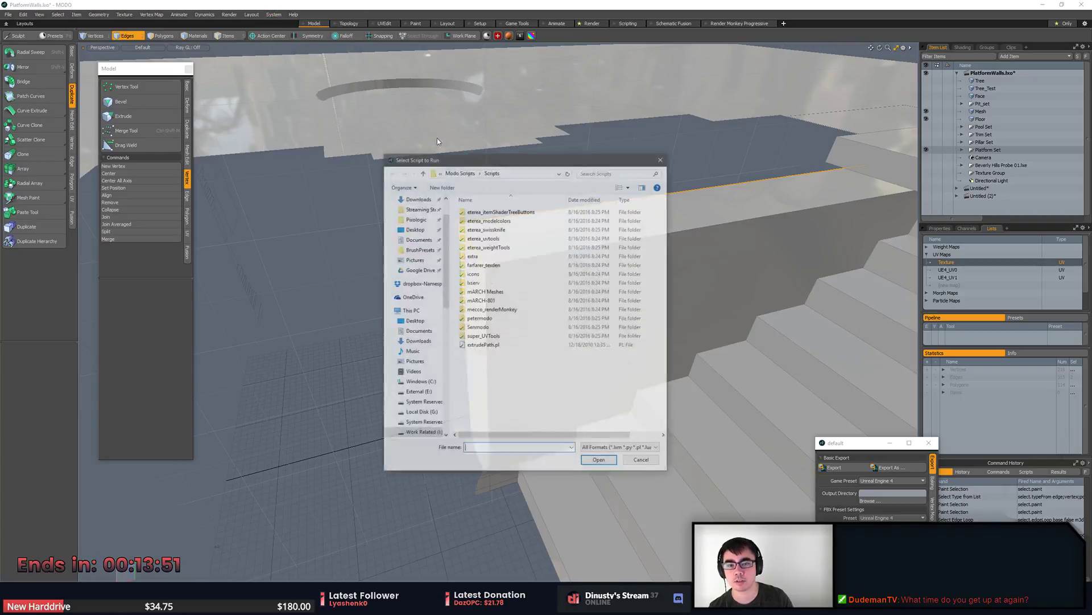
{"action": "double_click", "coordinate": [482, 344]}
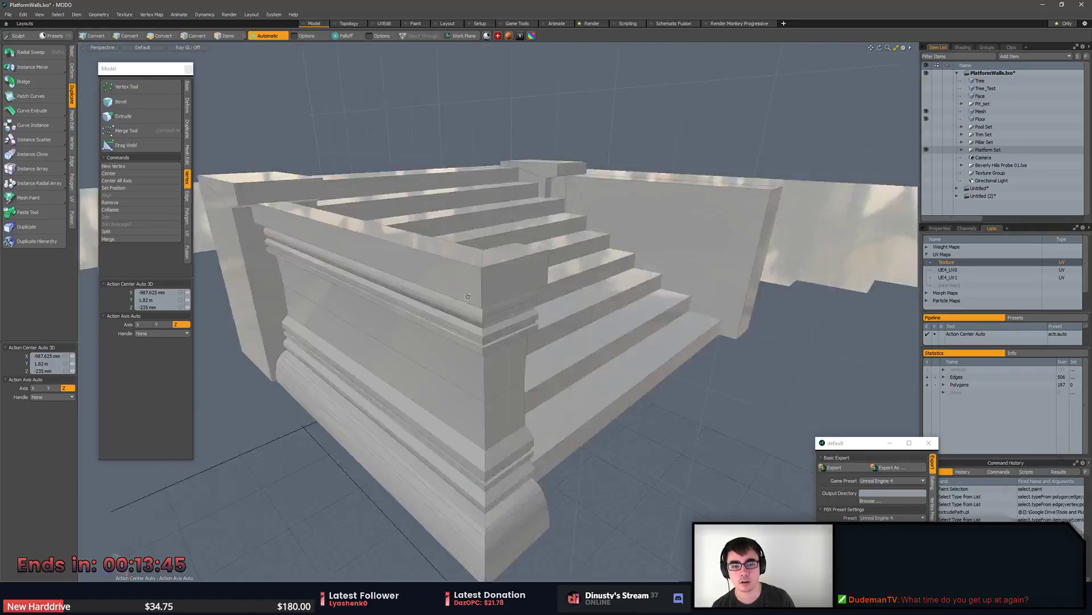
Inspect the swept moulding and hide the stair step blocking the inner side of the wall's end.
{"action": "left_click_drag", "start_coordinate": [468, 297], "coordinate": [470, 245], "text": "alt"}
{"action": "mouse_move", "coordinate": [442, 205]}
{"action": "left_mouse_down"}
{"action": "mouse_move", "coordinate": [449, 338]}
{"action": "mouse_move", "coordinate": [464, 358]}
{"action": "left_mouse_up"}
{"action": "scroll", "coordinate": [456, 373], "scroll_direction": "up", "scroll_amount": 5}
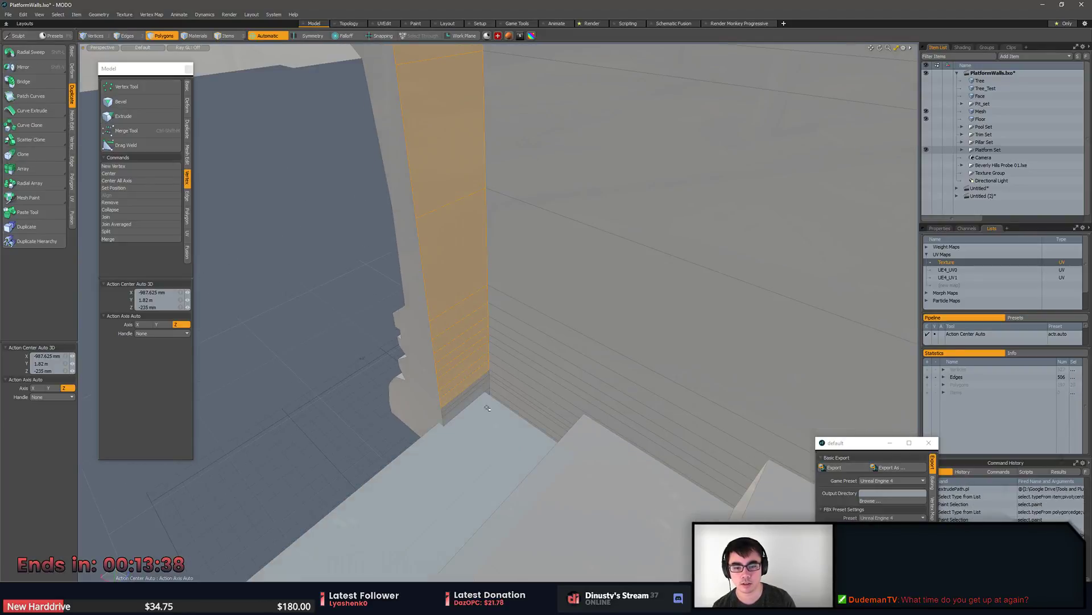
{"action": "double_click", "coordinate": [498, 430]}
{"action": "key", "text": "h"}
Try to delete the polygons of the flat inner face at the wall's end, then undo it.
{"action": "left_click_drag", "start_coordinate": [462, 447], "coordinate": [462, 331]}
{"action": "mouse_move", "coordinate": [462, 358]}
{"action": "left_mouse_down", "text": "alt+shift"}
{"action": "mouse_move", "coordinate": [460, 422]}
{"action": "mouse_move", "coordinate": [449, 242]}
{"action": "mouse_move", "coordinate": [457, 412]}
{"action": "left_mouse_up", "text": "alt+shift"}
{"action": "scroll", "coordinate": [449, 241], "scroll_direction": "down", "scroll_amount": 3}
{"action": "mouse_move", "coordinate": [453, 364]}
{"action": "left_mouse_down", "text": "shift"}
{"action": "mouse_move", "coordinate": [463, 244]}
{"action": "mouse_move", "coordinate": [443, 247]}
{"action": "left_mouse_up", "text": "shift"}
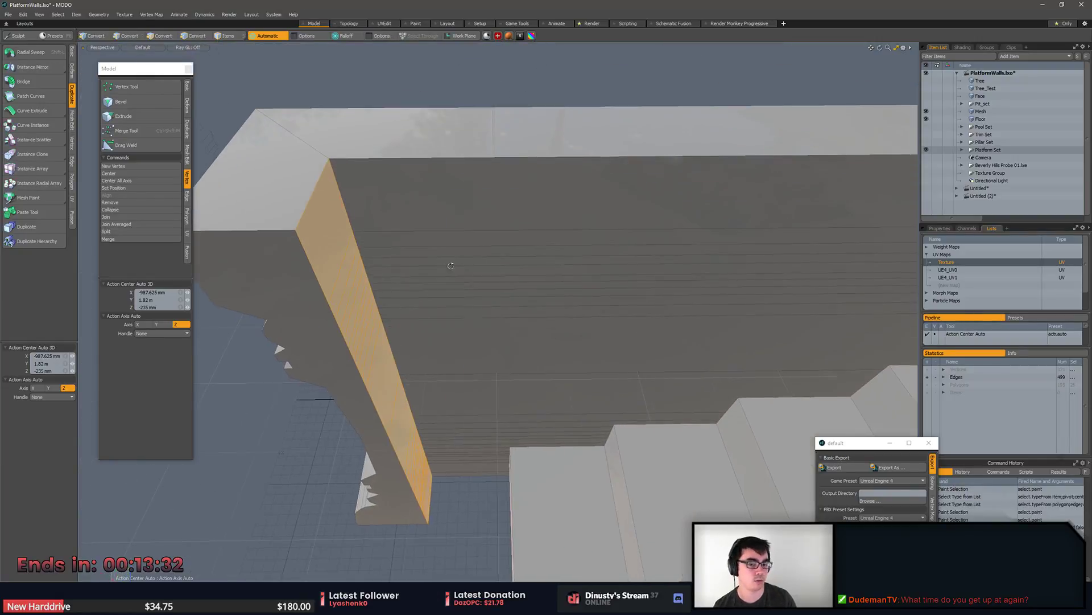
{"action": "key", "text": "bracketright"}
{"action": "key", "text": "2"}
{"action": "key", "text": "ctrl+z"}
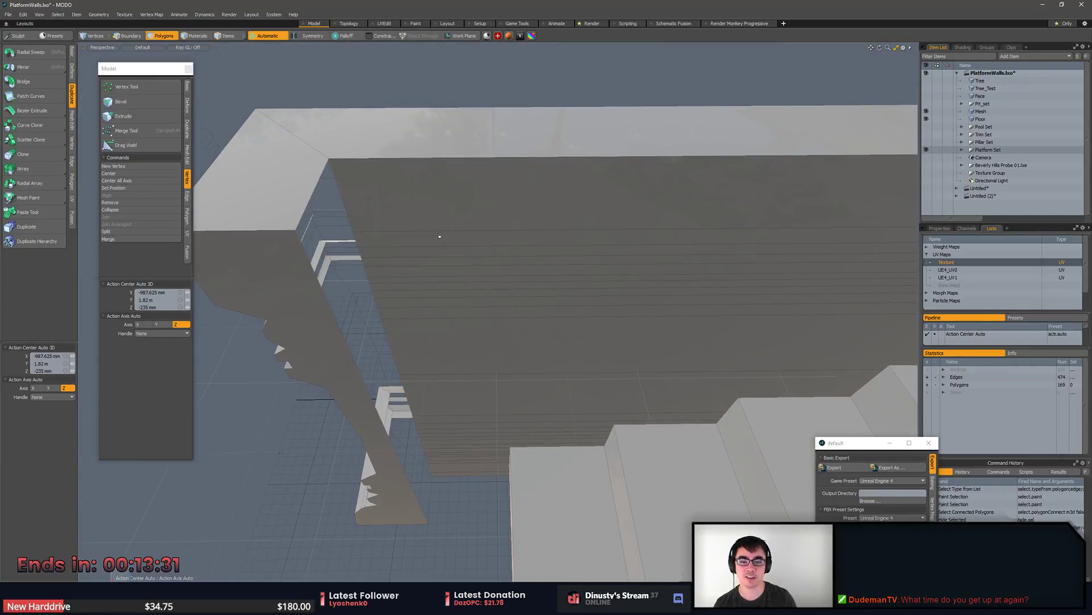
{"action": "key", "text": "ctrl+z"}
Remove the extra horizontal edges from the moulded wall's flat inner faces and select the long inner side face.
{"action": "key", "text": "2"}
{"action": "left_click_drag", "start_coordinate": [440, 242], "coordinate": [349, 223], "text": "alt"}
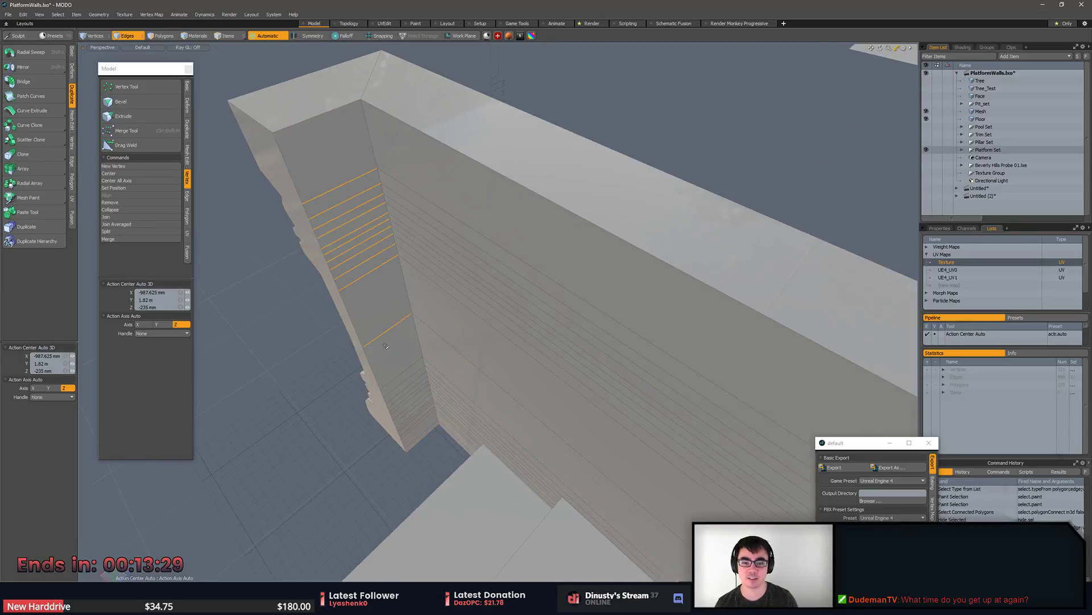
{"action": "left_click", "coordinate": [427, 442]}
{"action": "mouse_move", "coordinate": [448, 431]}
{"action": "left_mouse_down"}
{"action": "mouse_move", "coordinate": [404, 211]}
{"action": "mouse_move", "coordinate": [619, 311]}
{"action": "mouse_move", "coordinate": [498, 297]}
{"action": "mouse_move", "coordinate": [544, 312]}
{"action": "mouse_move", "coordinate": [486, 310]}
{"action": "left_mouse_up"}
{"action": "key", "text": "3"}
{"action": "left_click", "coordinate": [498, 297]}
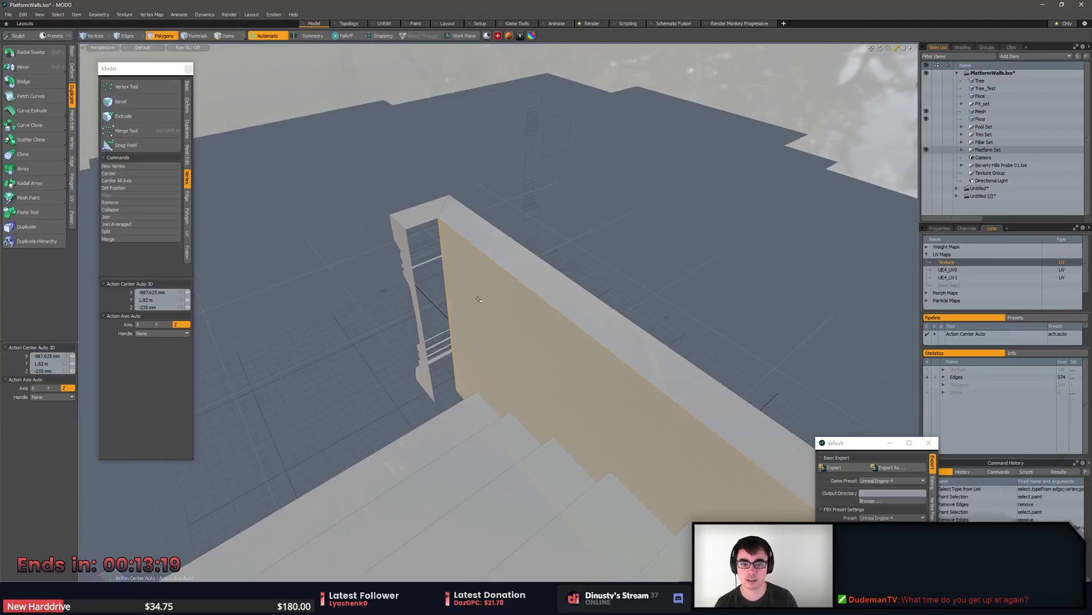
Move the wall's inner side face with snapping enabled so it lines up with the wall's end.
{"action": "key", "text": "w"}
{"action": "key", "text": "x"}
{"action": "left_click_drag", "start_coordinate": [464, 298], "coordinate": [487, 313]}
{"action": "key", "text": "q"}
Select the moulded wall's connected polygons, convert them to vertices and merge them within a distance of 1 mm.
{"action": "double_click", "coordinate": [409, 301], "text": "shift"}
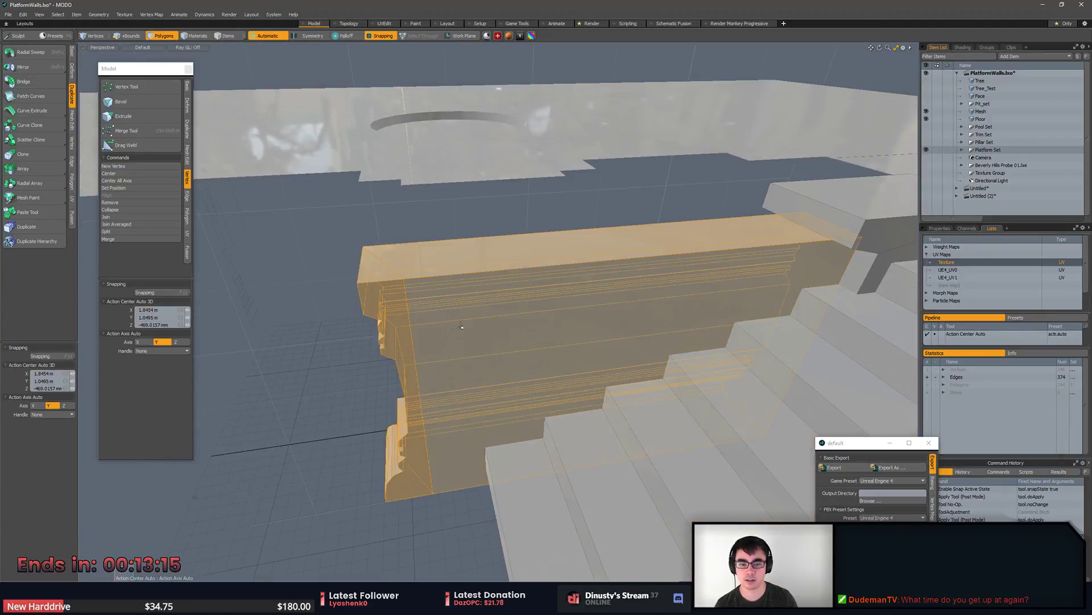
{"action": "key", "text": "1"}
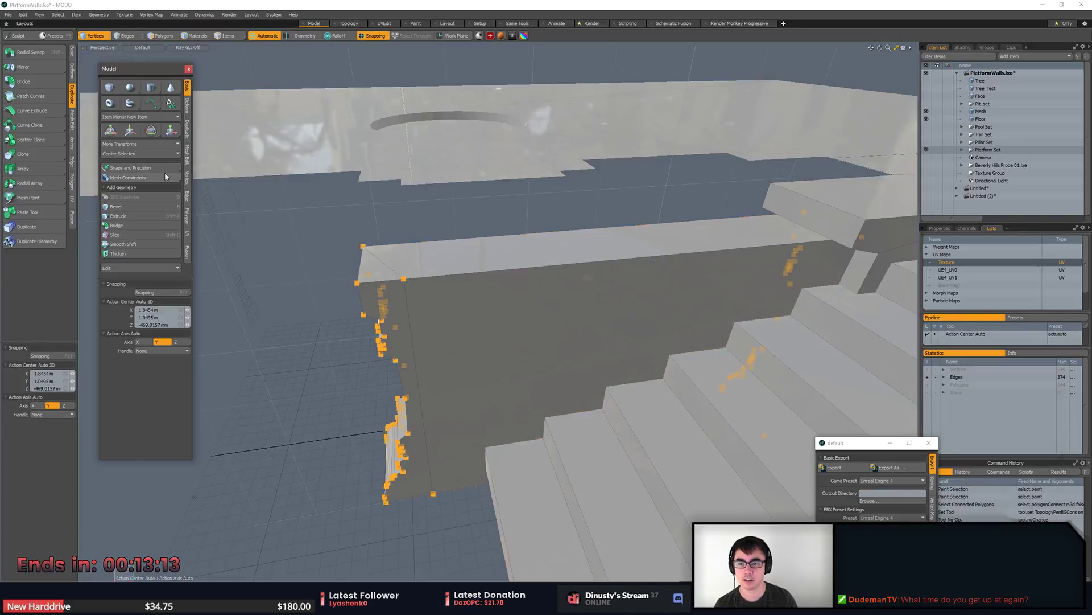
{"action": "left_click", "coordinate": [187, 180]}
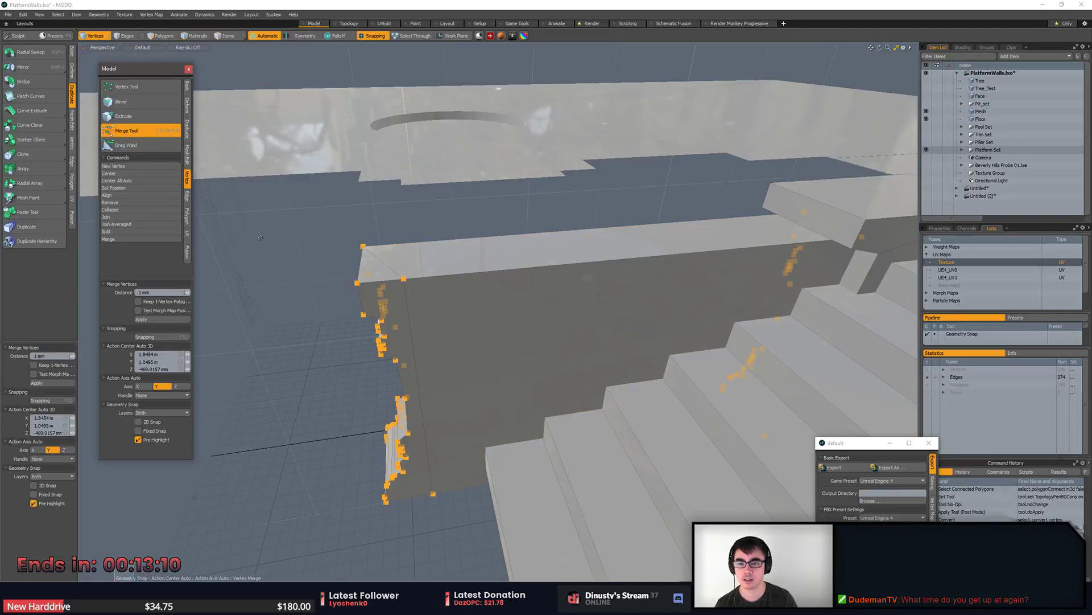
{"action": "left_click", "coordinate": [276, 252]}
{"action": "key", "text": "2"}
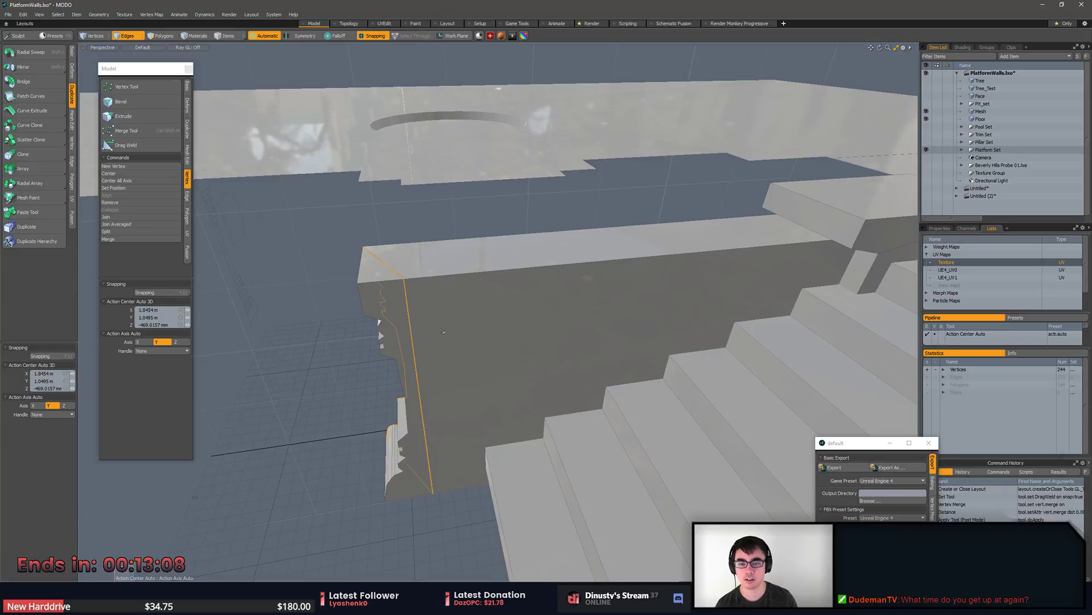
{"action": "key", "text": "ctrl+z"}
Select the moulded wall's inner face and examine how it meets the stair steps.
{"action": "middle_click_drag", "start_coordinate": [436, 373], "coordinate": [340, 401]}
{"action": "key", "text": "3"}
{"action": "left_click", "coordinate": [296, 368]}
{"action": "left_click_drag", "start_coordinate": [339, 401], "coordinate": [465, 392], "text": "alt"}
{"action": "left_click", "coordinate": [344, 373]}
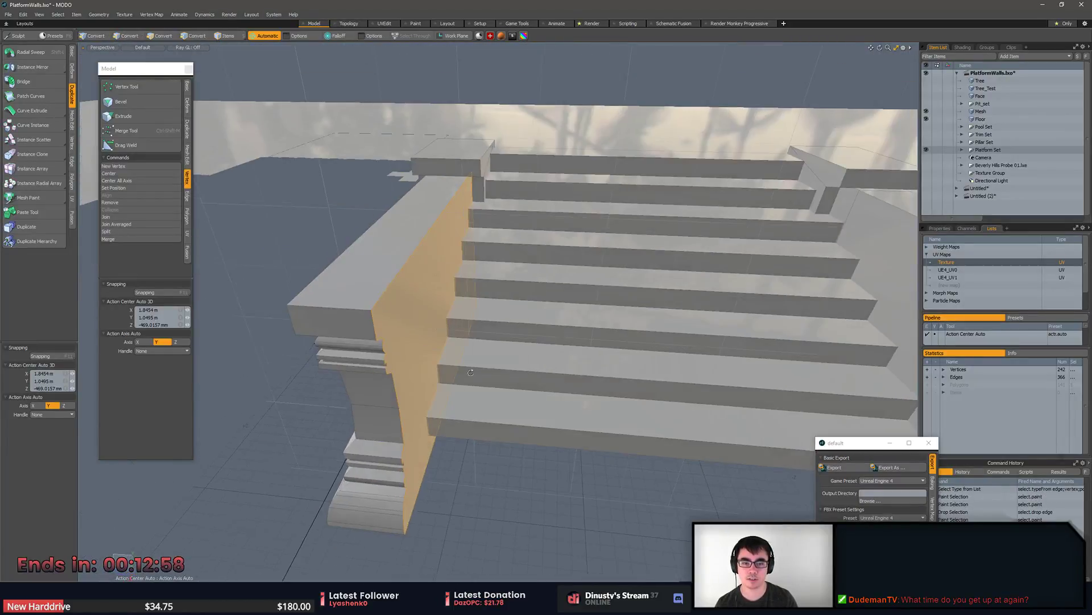
{"action": "key", "text": "5"}
{"action": "key", "text": "w"}
{"action": "key", "text": "3"}
{"action": "mouse_move", "coordinate": [749, 358]}
{"action": "left_mouse_down", "text": "alt"}
{"action": "mouse_move", "coordinate": [541, 344]}
{"action": "mouse_move", "coordinate": [580, 395]}
{"action": "left_mouse_up", "text": "alt"}
Select the polygons of all the stair steps between the two side walls.
{"action": "key", "text": "2"}
{"action": "key", "text": "5"}
{"action": "left_click", "coordinate": [527, 417]}
{"action": "key", "text": "3"}
{"action": "mouse_move", "coordinate": [560, 108]}
{"action": "left_mouse_down"}
{"action": "mouse_move", "coordinate": [576, 280]}
{"action": "mouse_move", "coordinate": [531, 434]}
{"action": "left_mouse_up"}
{"action": "scroll", "coordinate": [575, 280], "scroll_direction": "down", "scroll_amount": 3}
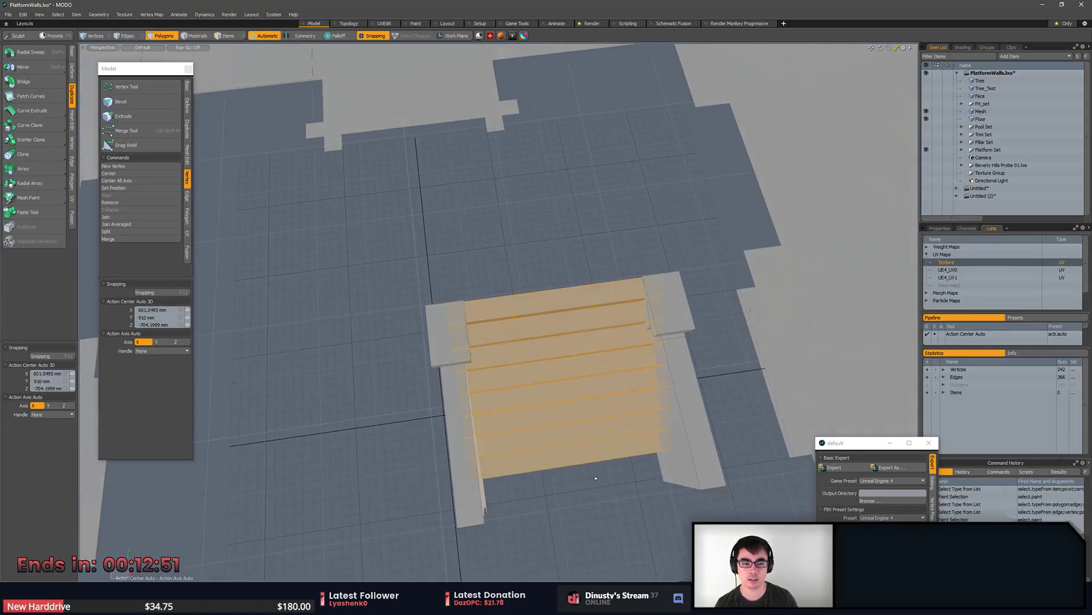
{"action": "left_click_drag", "start_coordinate": [591, 474], "coordinate": [416, 314], "text": "alt"}
{"action": "scroll", "coordinate": [622, 383], "scroll_direction": "up", "scroll_amount": 3}
{"action": "double_click", "coordinate": [563, 263], "text": "shift"}
Convert the selected steps to vertices and move them about -185 mm in Z.
{"action": "scroll", "coordinate": [562, 264], "scroll_direction": "down", "scroll_amount": 5}
{"action": "key", "text": "alt+1"}
{"action": "key", "text": "w"}
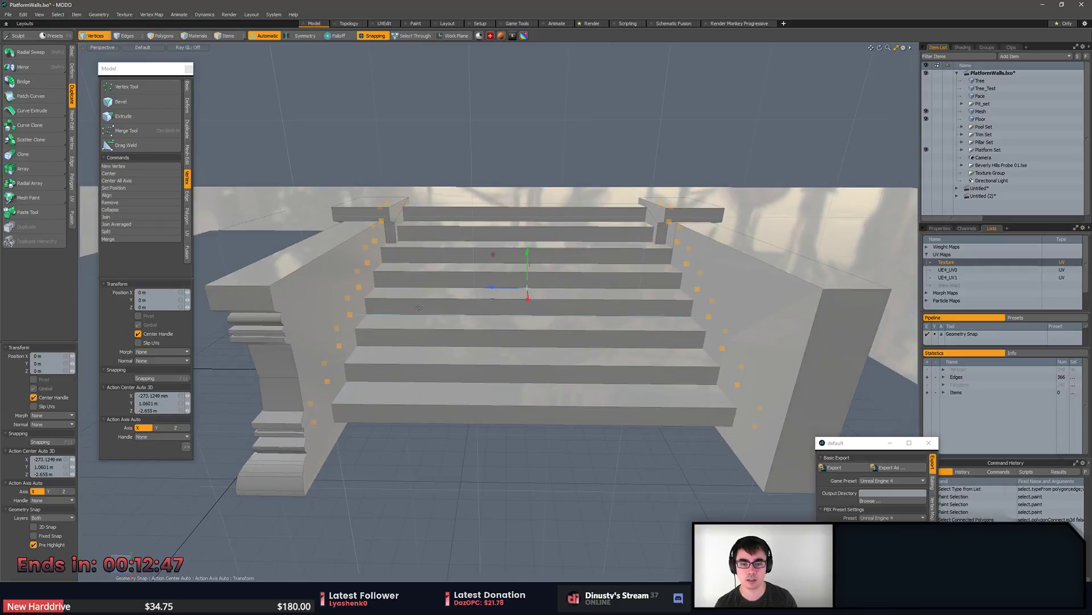
{"action": "key", "text": "F11"}
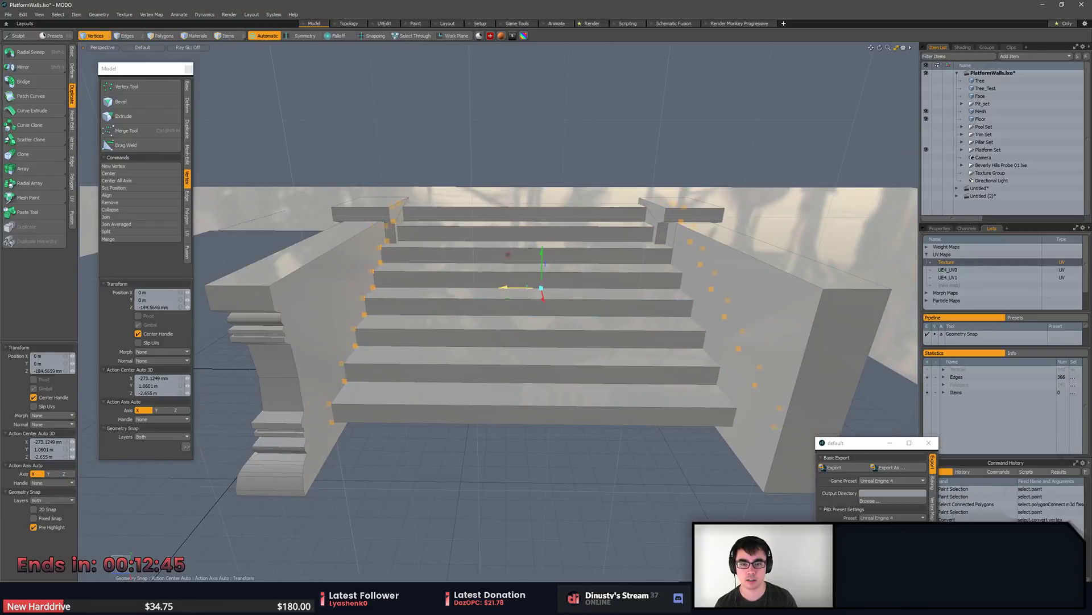
{"action": "key", "text": "space"}
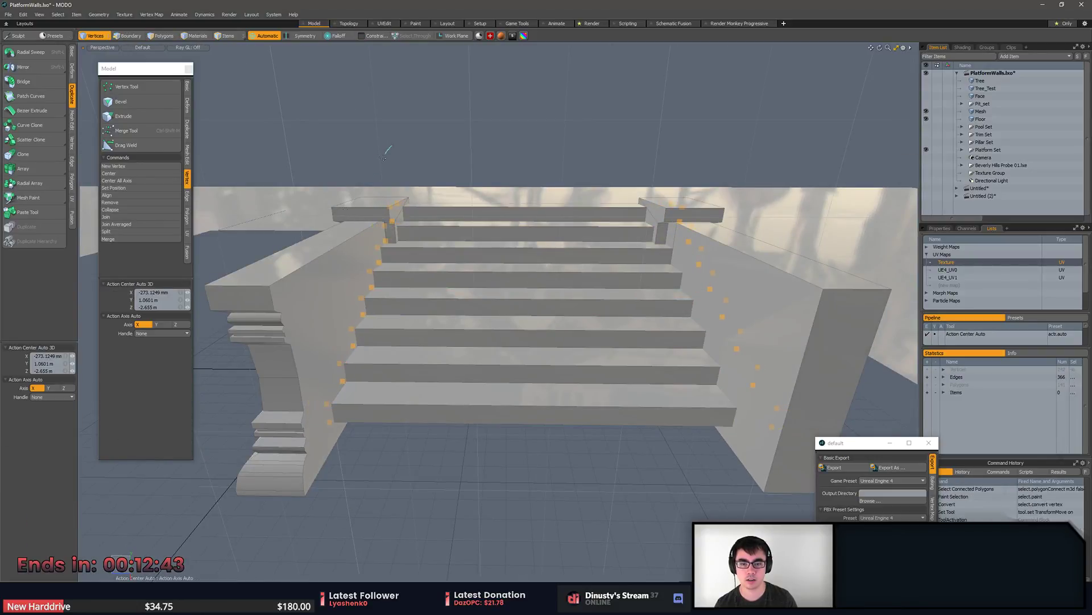
Reduce the selection to the steps' right-end vertices and move them about 381 mm in Z with snapping to the right wall.
{"action": "left_click_drag", "start_coordinate": [451, 186], "coordinate": [701, 298], "text": "alt"}
{"action": "key", "text": "w"}
{"action": "key", "text": "F11"}
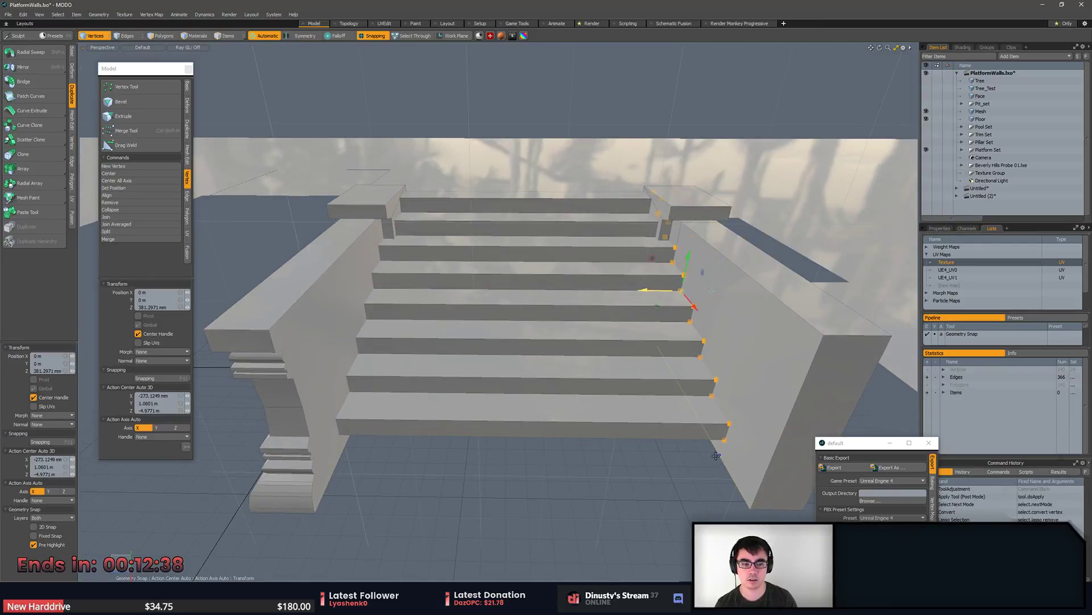
{"action": "key", "text": "space"}
Reselect the stair steps as connected polygons and reduce the selection to their left-end vertices.
{"action": "key", "text": "3"}
{"action": "left_click", "coordinate": [426, 267]}
{"action": "left_click", "coordinate": [444, 278], "text": "shift"}
{"action": "double_click", "coordinate": [455, 271]}
{"action": "left_click", "coordinate": [478, 267]}
{"action": "left_click", "coordinate": [483, 278], "text": "shift"}
{"action": "key", "text": "alt+1"}
{"action": "key", "text": "3"}
{"action": "mouse_move", "coordinate": [523, 204]}
{"action": "left_mouse_down"}
{"action": "mouse_move", "coordinate": [549, 444]}
{"action": "mouse_move", "coordinate": [665, 564]}
{"action": "left_mouse_up"}
{"action": "key", "text": "1"}
{"action": "left_click_drag", "start_coordinate": [558, 400], "coordinate": [540, 432], "text": "ctrl+alt"}
Move the steps' left-end vertices about -130 mm in Z with snapping and clear the selection.
{"action": "left_click_drag", "start_coordinate": [541, 432], "coordinate": [535, 393], "text": "alt+shift"}
{"action": "key", "text": "w"}
{"action": "key", "text": "x"}
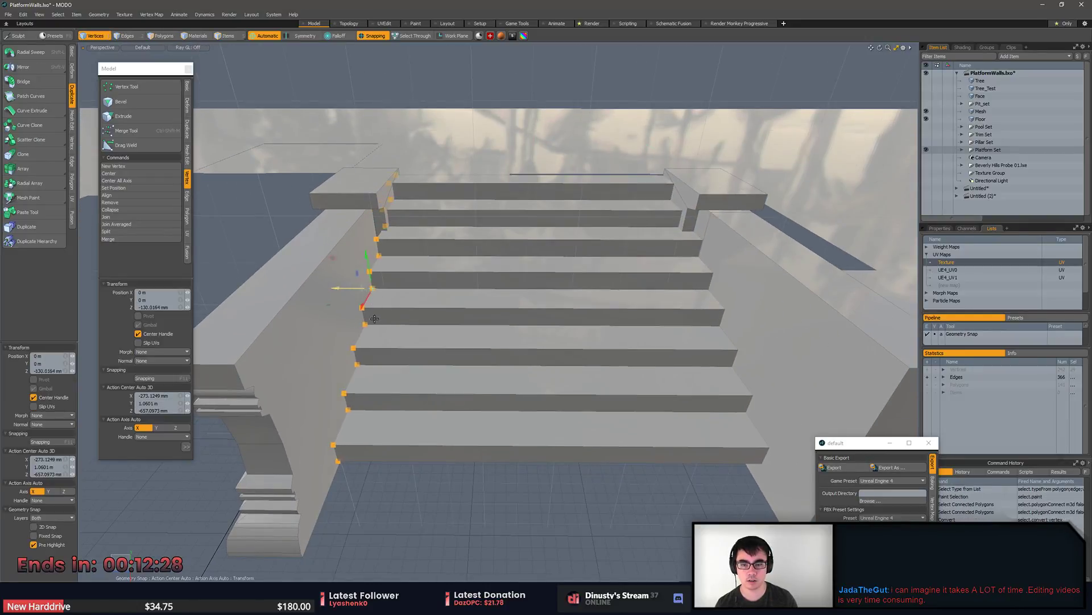
{"action": "key", "text": "q"}
{"action": "left_click", "coordinate": [484, 346]}
{"action": "left_click_drag", "start_coordinate": [485, 346], "coordinate": [540, 314], "text": "alt"}
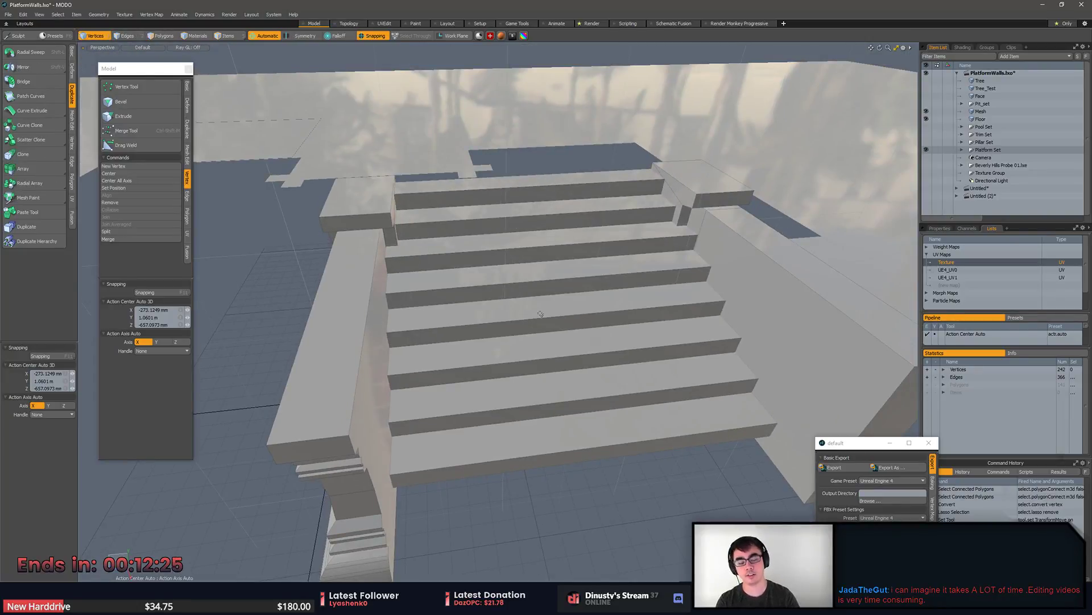
Select the inner faces of the moulded wall and its upper post and move them about -166 mm in Z.
{"action": "left_click_drag", "start_coordinate": [541, 314], "coordinate": [422, 309], "text": "alt"}
{"action": "key", "text": "3"}
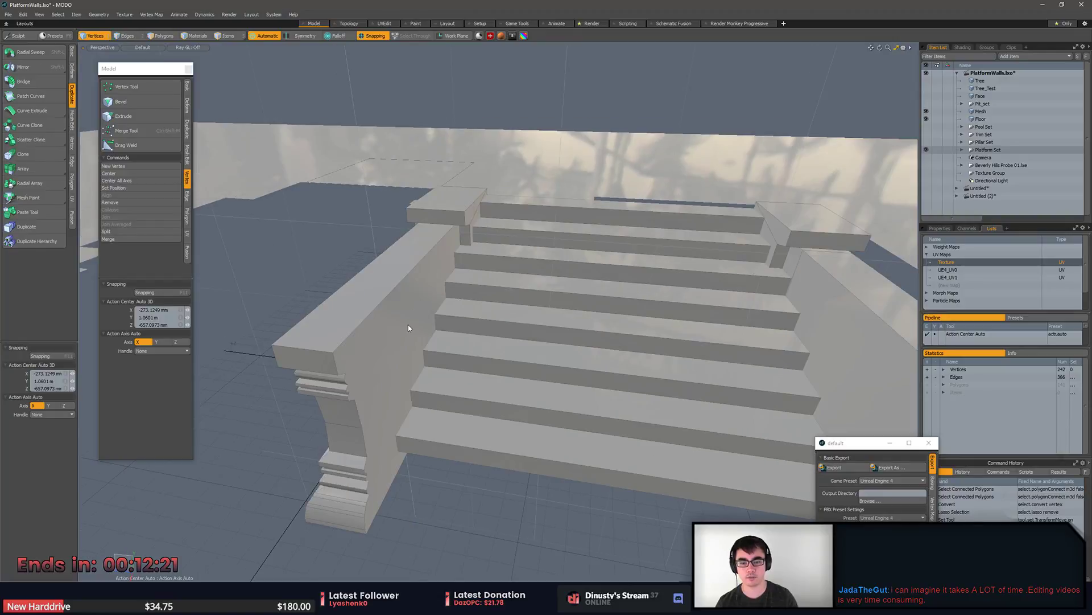
{"action": "left_click", "coordinate": [470, 222], "text": "shift"}
{"action": "left_click_drag", "start_coordinate": [470, 222], "coordinate": [476, 336], "text": "alt"}
{"action": "key", "text": "w"}
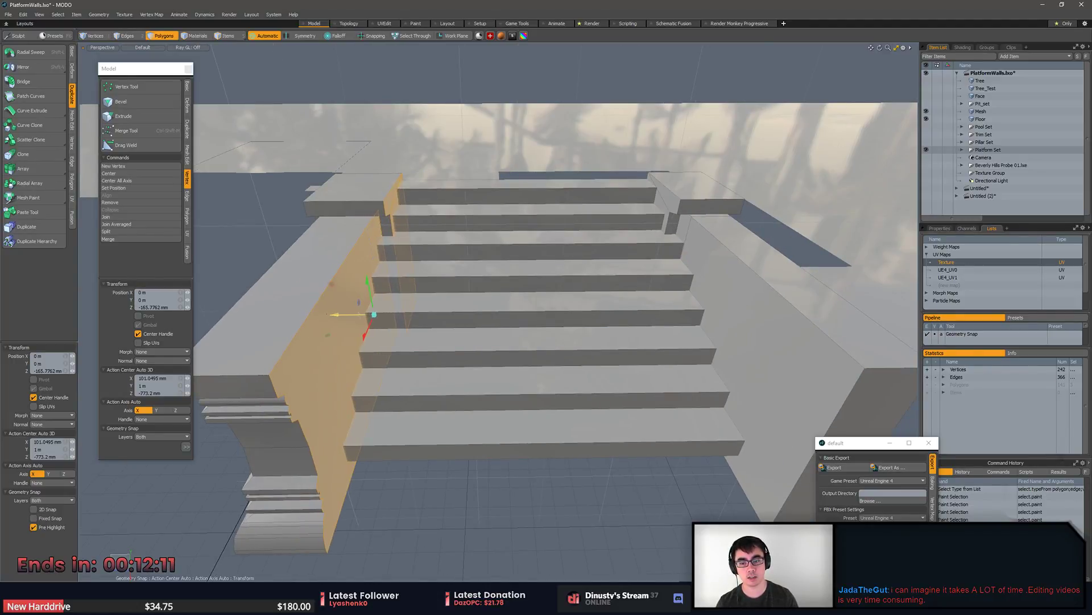
{"action": "left_click_drag", "start_coordinate": [374, 314], "coordinate": [336, 305], "text": "alt"}
{"action": "key", "text": "space"}
Bring back the hidden bottom stair step and the plain box wall overlapping the moulded wall.
{"action": "left_click", "coordinate": [391, 428]}
{"action": "key", "text": "ctrl+x"}
{"action": "key", "text": "ctrl+z"}
{"action": "left_click_drag", "start_coordinate": [391, 427], "coordinate": [442, 370], "text": "alt"}
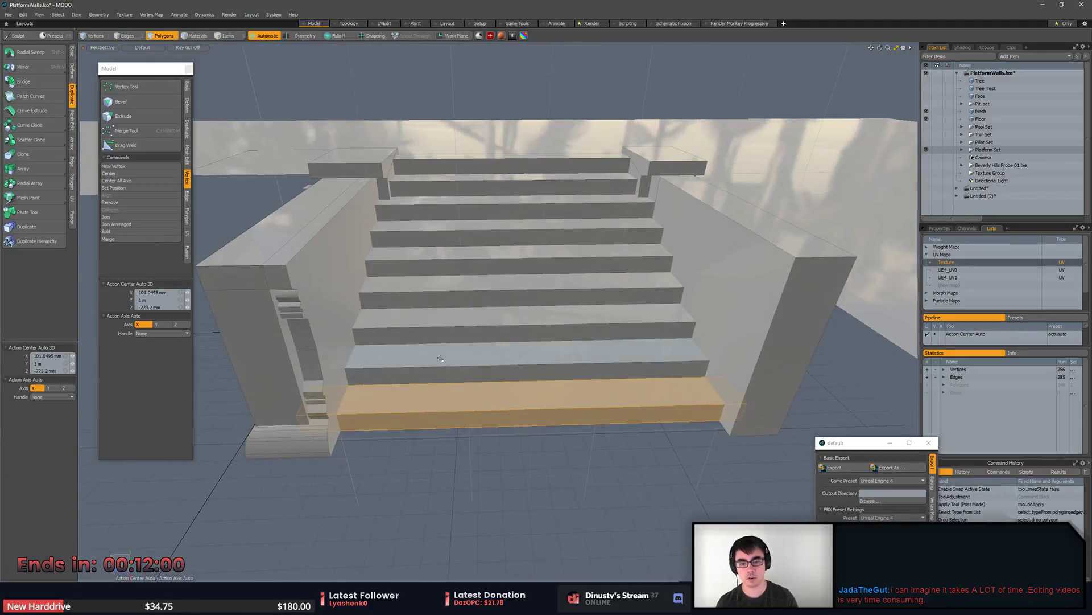
Hide the plain box wall and the moulded wall to expose the ends of the stair steps.
{"action": "double_click", "coordinate": [320, 345]}
{"action": "double_click", "coordinate": [259, 337]}
{"action": "key", "text": "h"}
{"action": "double_click", "coordinate": [279, 336]}
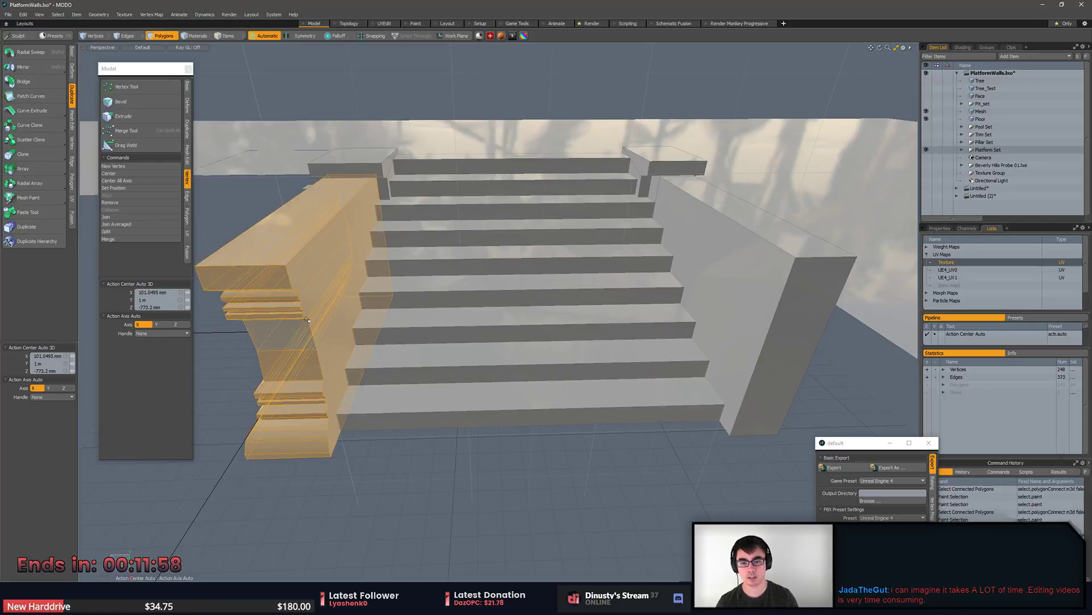
{"action": "key", "text": "h"}
Select the bottom step's exposed end edge and move it with snapping into line with the steps above.
{"action": "left_click", "coordinate": [360, 360]}
{"action": "left_click_drag", "start_coordinate": [359, 360], "coordinate": [496, 490], "text": "alt"}
{"action": "key", "text": "w"}
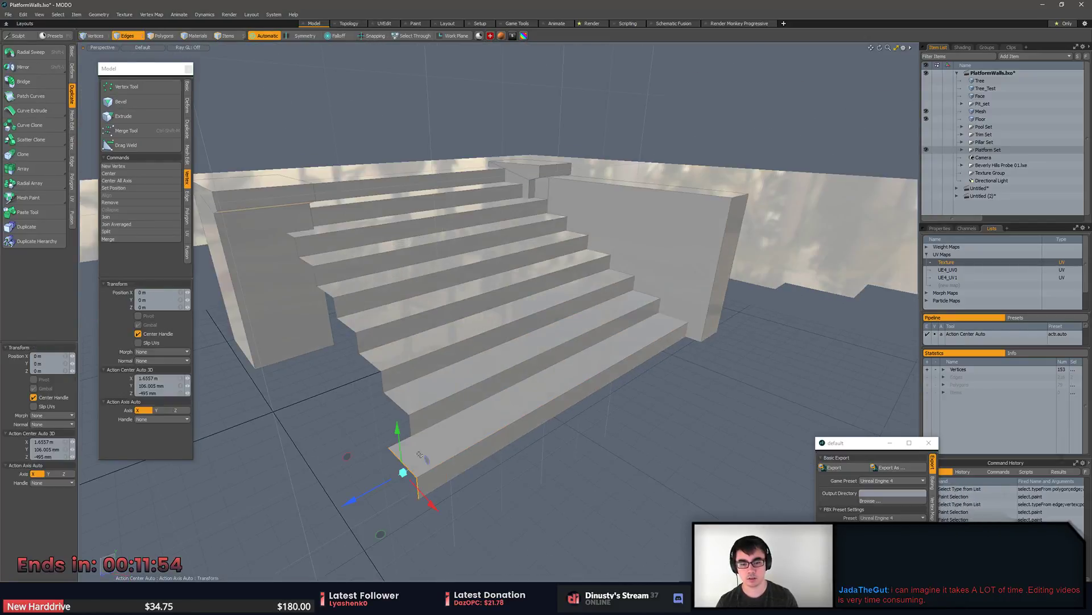
{"action": "key", "text": "x"}
{"action": "key", "text": "space"}
Hide the plain right wall and align the bottom step's opposite end edge with the steps above.
{"action": "left_click_drag", "start_coordinate": [412, 426], "coordinate": [549, 370], "text": "alt"}
{"action": "double_click", "coordinate": [541, 340]}
{"action": "key", "text": "Delete"}
{"action": "left_click", "coordinate": [534, 411]}
{"action": "left_click_drag", "start_coordinate": [563, 414], "coordinate": [526, 437], "text": "alt"}
{"action": "key", "text": "w"}
{"action": "key", "text": "space"}
Unhide all geometry and delete the plain box wall overlapping the moulded wall.
{"action": "left_click_drag", "start_coordinate": [487, 402], "coordinate": [305, 357], "text": "alt+shift"}
{"action": "key", "text": "space"}
{"action": "key", "text": "h"}
{"action": "key", "text": "u"}
{"action": "double_click", "coordinate": [287, 376]}
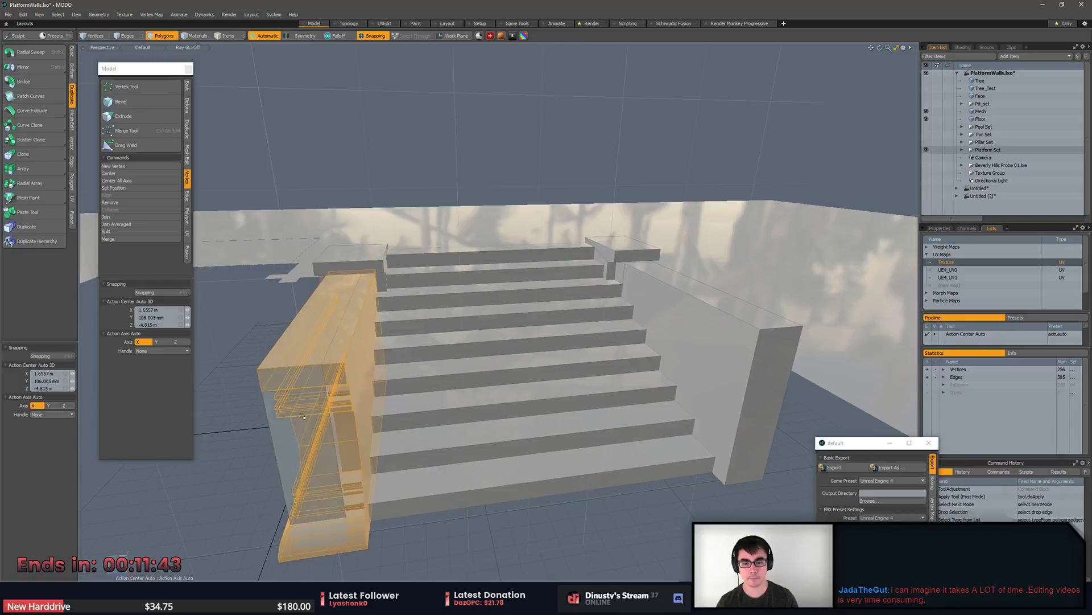
{"action": "key", "text": "Delete"}
Select the moulded wall's connected polygons and examine its profile in the front view and in perspective.
{"action": "left_click_drag", "start_coordinate": [334, 458], "coordinate": [458, 380], "text": "alt"}
{"action": "key", "text": "5"}
{"action": "left_click", "coordinate": [471, 371]}
{"action": "key", "text": "3"}
{"action": "double_click", "coordinate": [471, 368]}
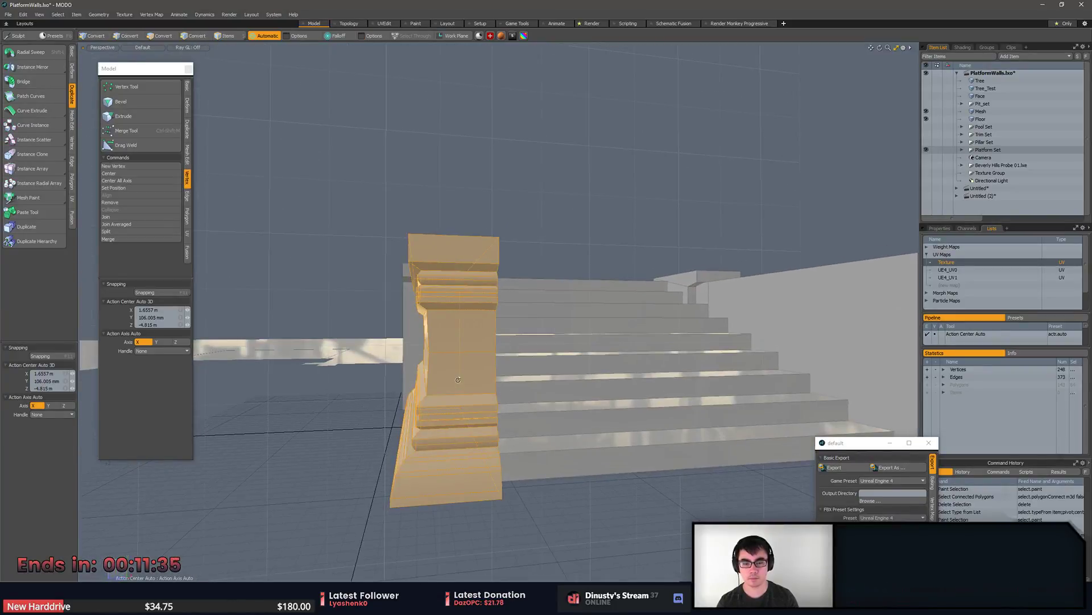
{"action": "key", "text": "KP_1"}
{"action": "key", "text": "KP_2"}
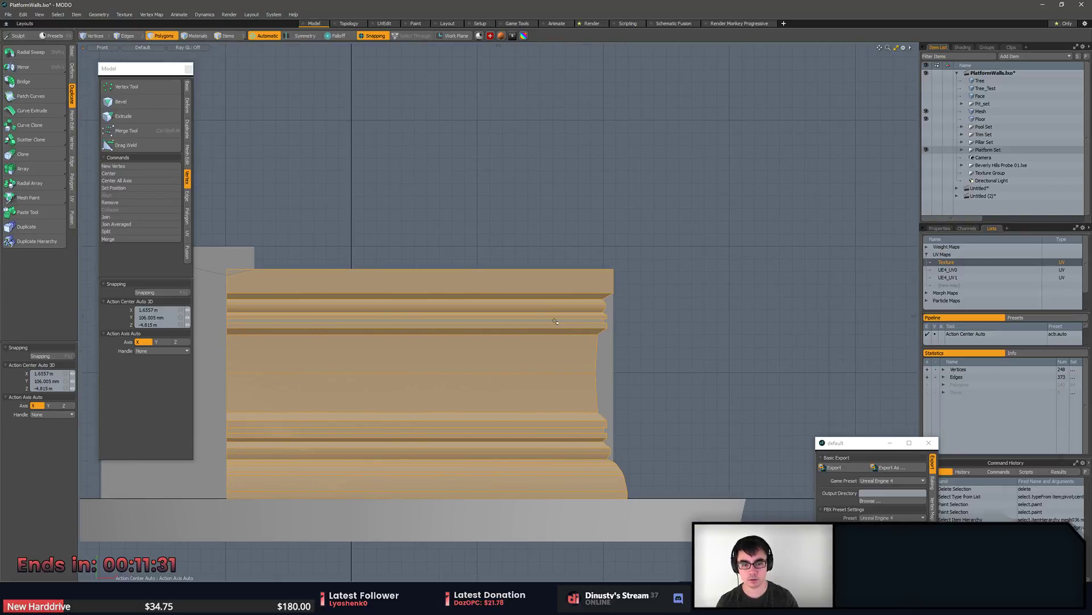
{"action": "key", "text": "KP_0"}
{"action": "left_click_drag", "start_coordinate": [558, 326], "coordinate": [519, 288], "text": "alt"}
Move the upper post's outer side face outward in Z, adding Grid to the active snapping types.
{"action": "key", "text": "5"}
{"action": "left_click", "coordinate": [413, 291]}
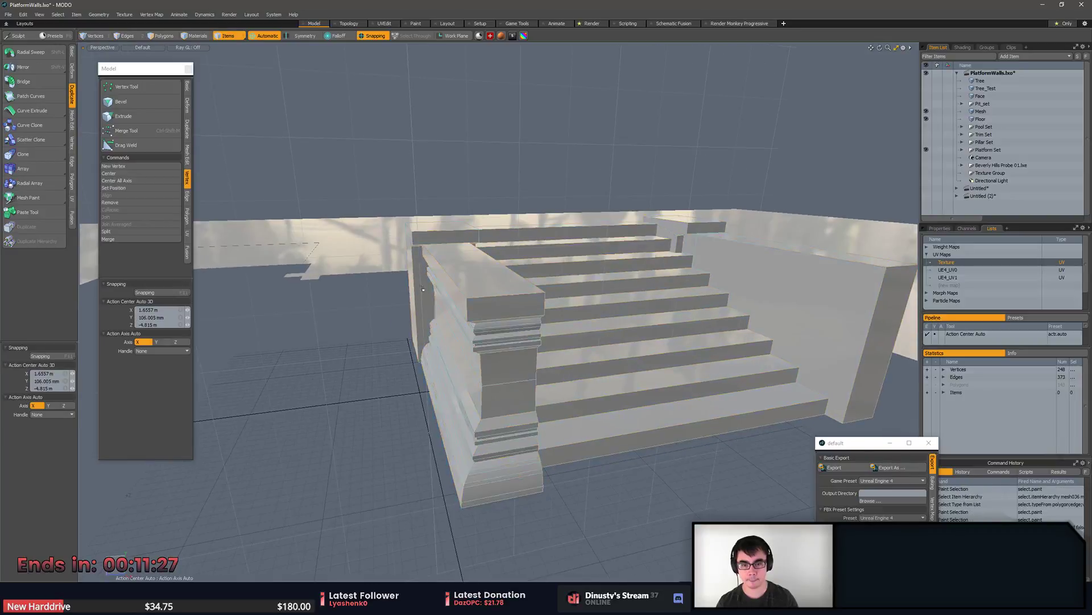
{"action": "left_click", "coordinate": [422, 239], "text": "shift"}
{"action": "left_click_drag", "start_coordinate": [422, 239], "coordinate": [472, 242], "text": "alt"}
{"action": "left_click", "coordinate": [389, 247], "text": "ctrl"}
{"action": "left_click_drag", "start_coordinate": [390, 247], "coordinate": [408, 322], "text": "alt"}
{"action": "key", "text": "w"}
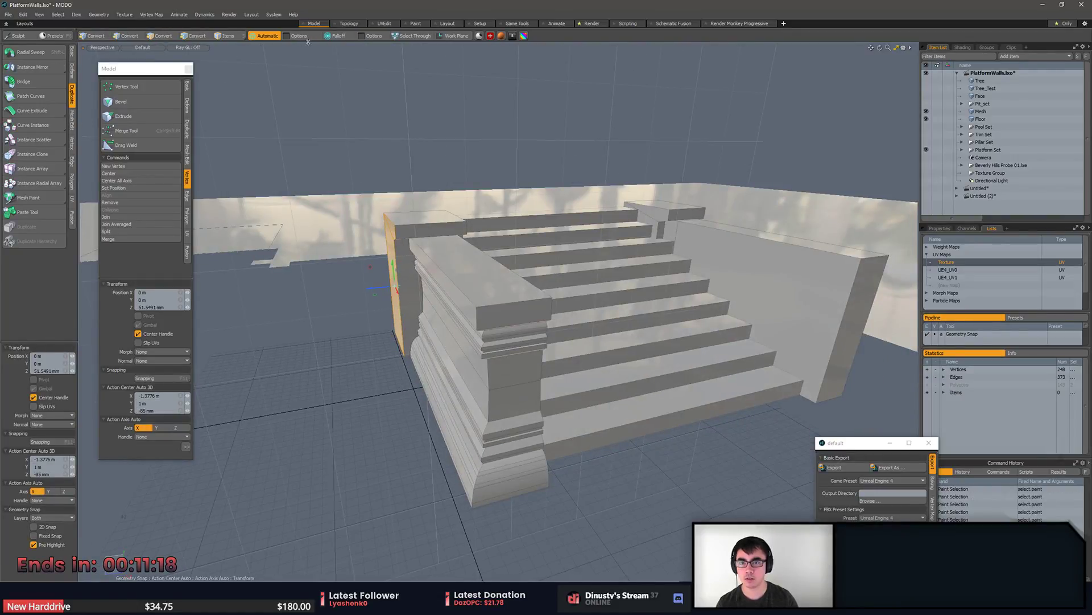
{"action": "left_click", "coordinate": [374, 37]}
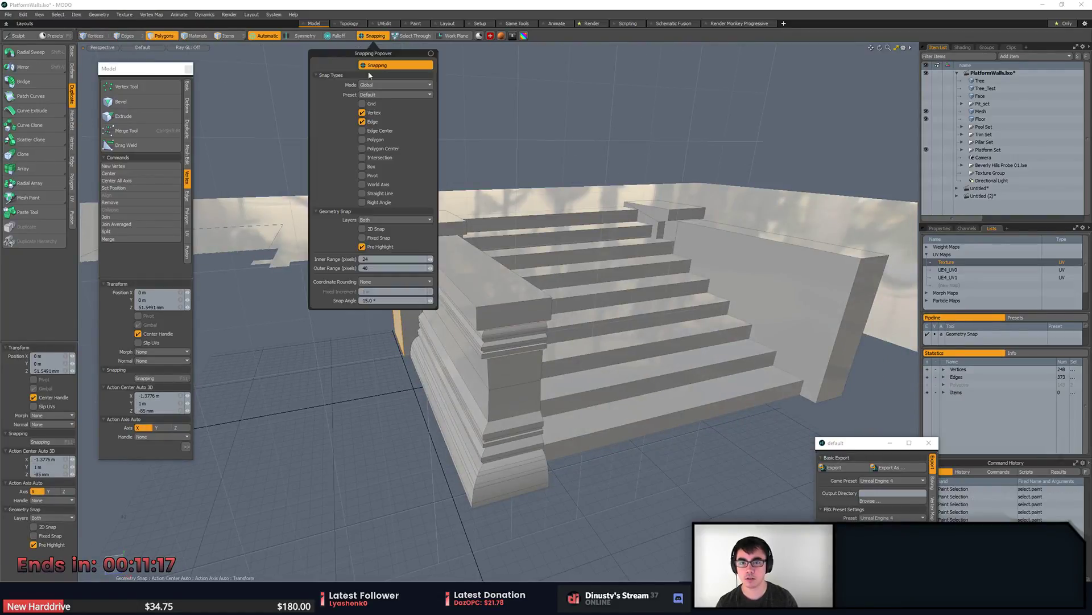
{"action": "left_click", "coordinate": [373, 105]}
{"action": "left_click_drag", "start_coordinate": [410, 307], "coordinate": [438, 364], "text": "alt"}
Loop-slice a stair step across its middle to mark the centre of the stairs.
{"action": "key", "text": "5"}
{"action": "left_click", "coordinate": [383, 213]}
{"action": "left_click_drag", "start_coordinate": [306, 260], "coordinate": [586, 432], "text": "alt"}
{"action": "key", "text": "2"}
{"action": "left_click", "coordinate": [546, 306]}
{"action": "key", "text": "alt+c"}
{"action": "left_click", "coordinate": [546, 306]}
{"action": "key", "text": "space"}
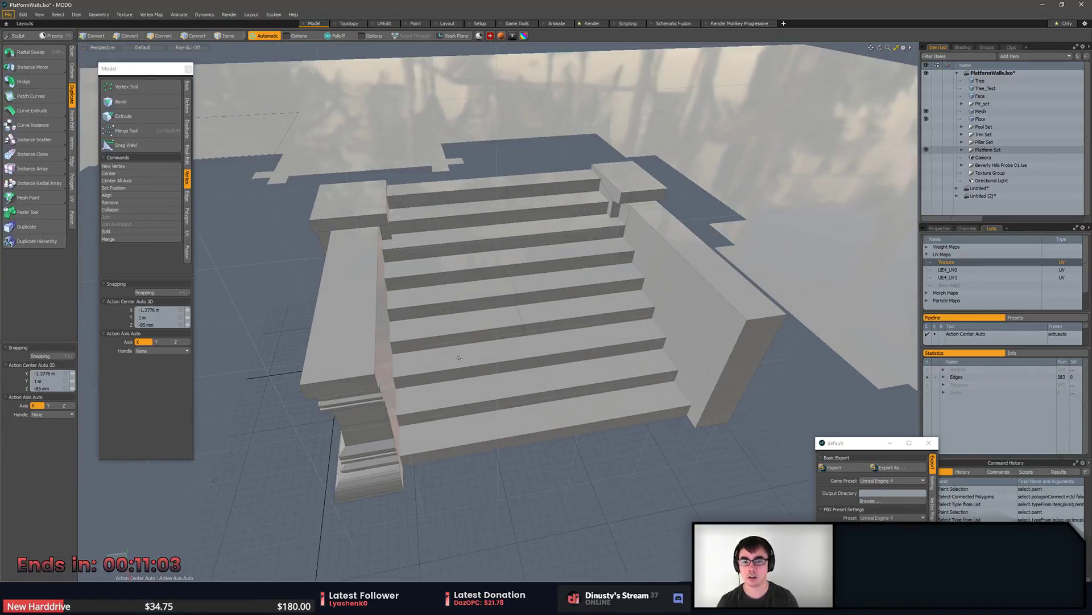
Delete the plain right wall with its post and select the moulded left wall with its post.
{"action": "key", "text": "space"}
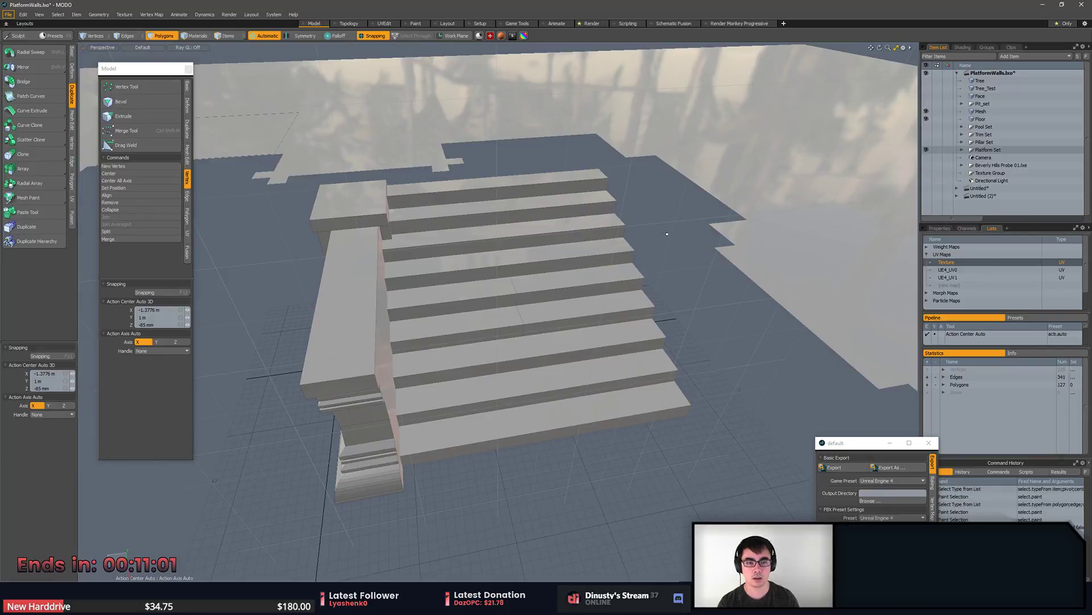
{"action": "double_click", "coordinate": [338, 292]}
{"action": "left_click_drag", "start_coordinate": [338, 292], "coordinate": [372, 312], "text": "alt"}
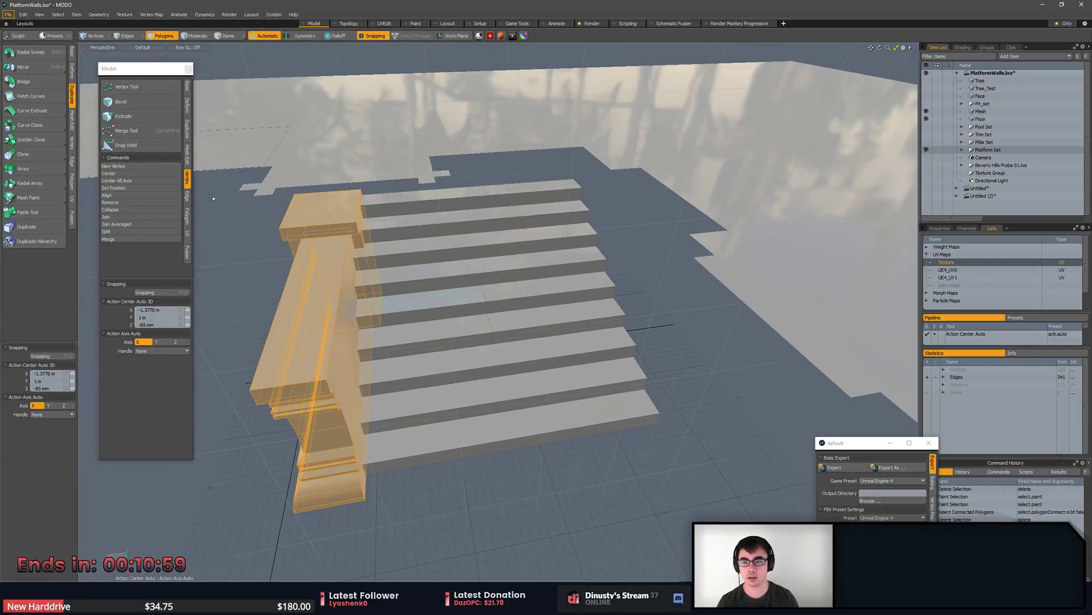
Mirror the selected wall and post across the marked centre of the stairs along the Z axis.
{"action": "left_click", "coordinate": [188, 128]}
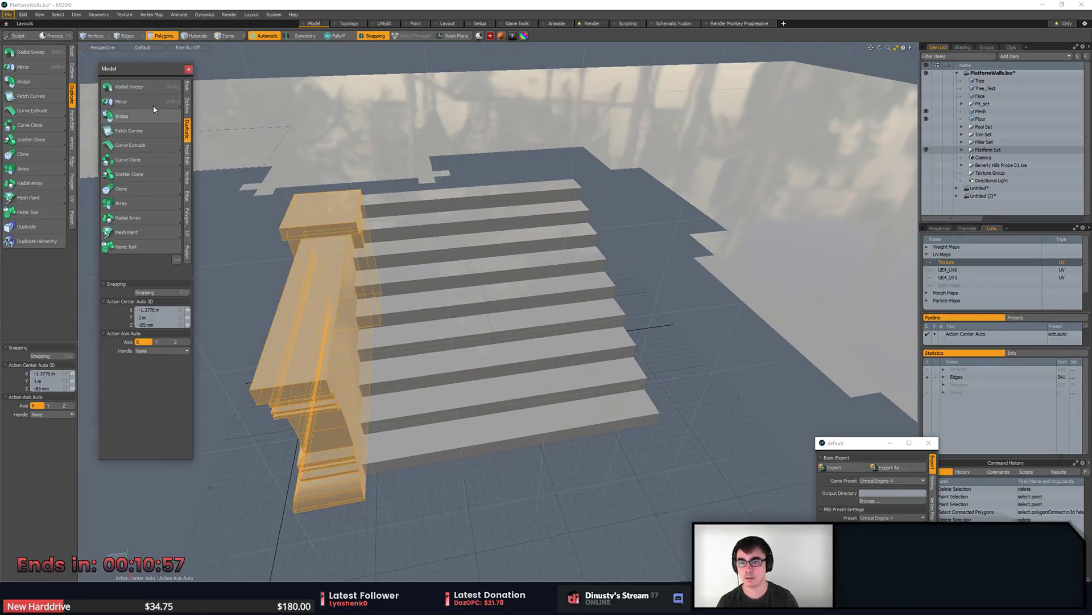
{"action": "left_click", "coordinate": [145, 103]}
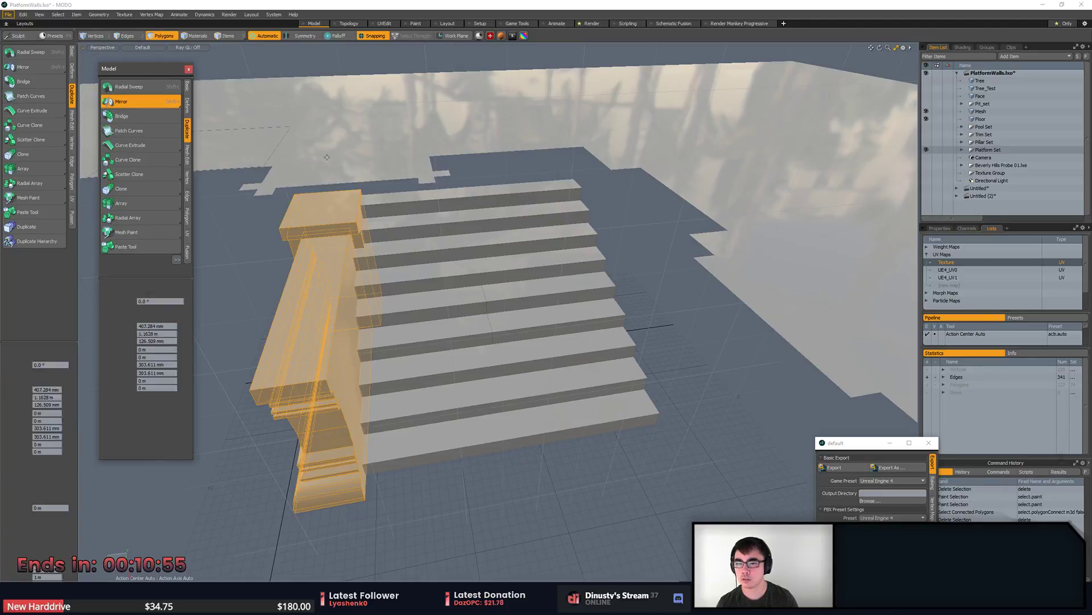
{"action": "left_click_drag", "start_coordinate": [492, 331], "coordinate": [533, 466]}
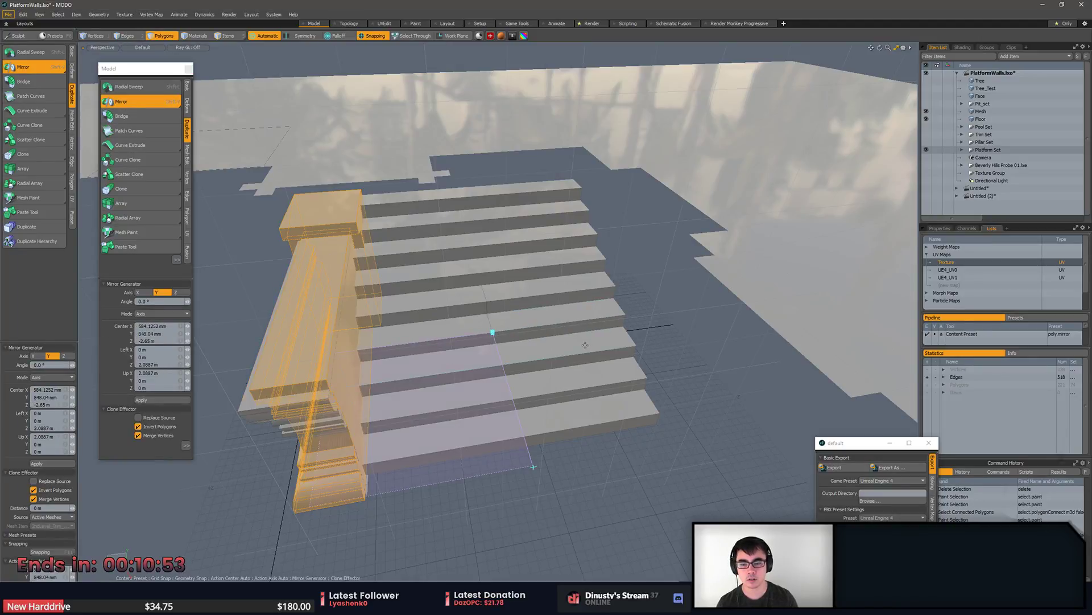
{"action": "left_click", "coordinate": [35, 357]}
{"action": "left_click", "coordinate": [49, 357]}
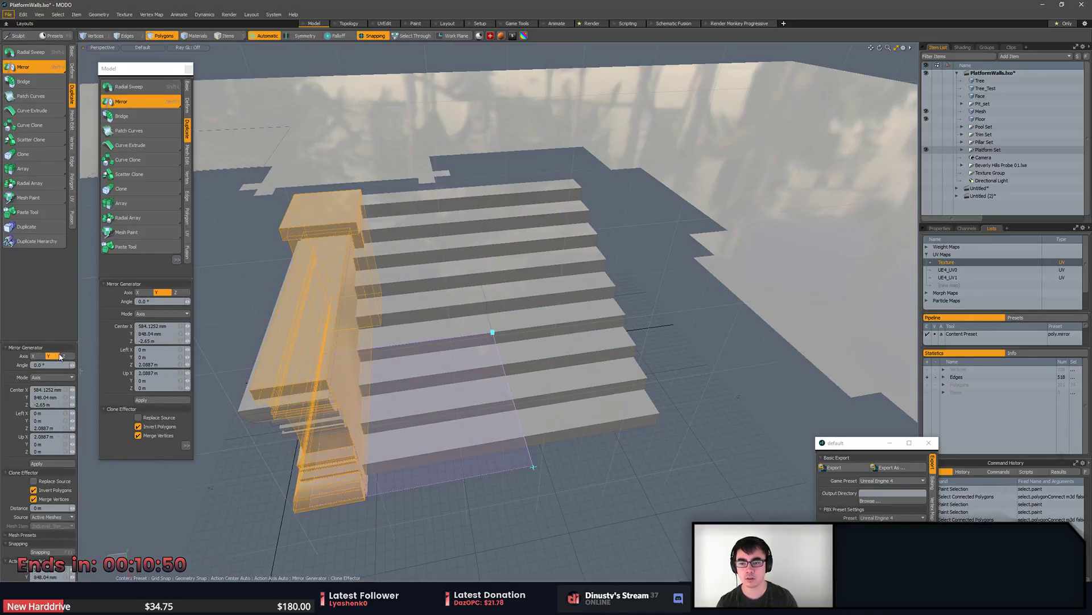
{"action": "left_click", "coordinate": [63, 355]}
{"action": "key", "text": "space"}
{"action": "left_click_drag", "start_coordinate": [267, 370], "coordinate": [410, 432], "text": "alt"}
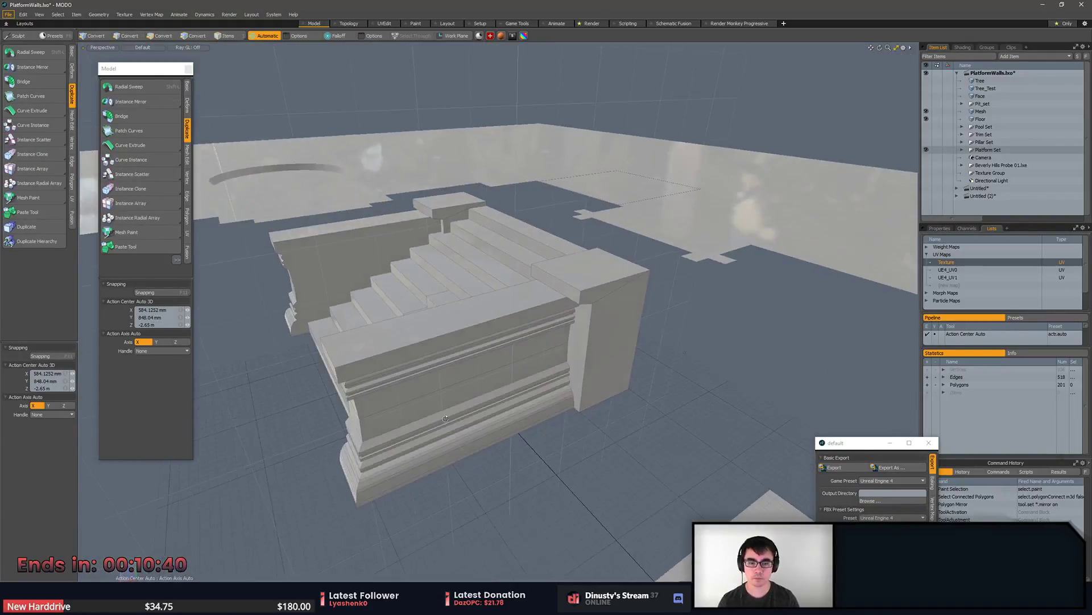
Inspect the mirrored walls and stair steps from the side, the front and above.
{"action": "key", "text": "alt+Tab"}
{"action": "key", "text": "alt+Tab"}
{"action": "left_click_drag", "start_coordinate": [349, 317], "coordinate": [540, 454], "text": "alt"}
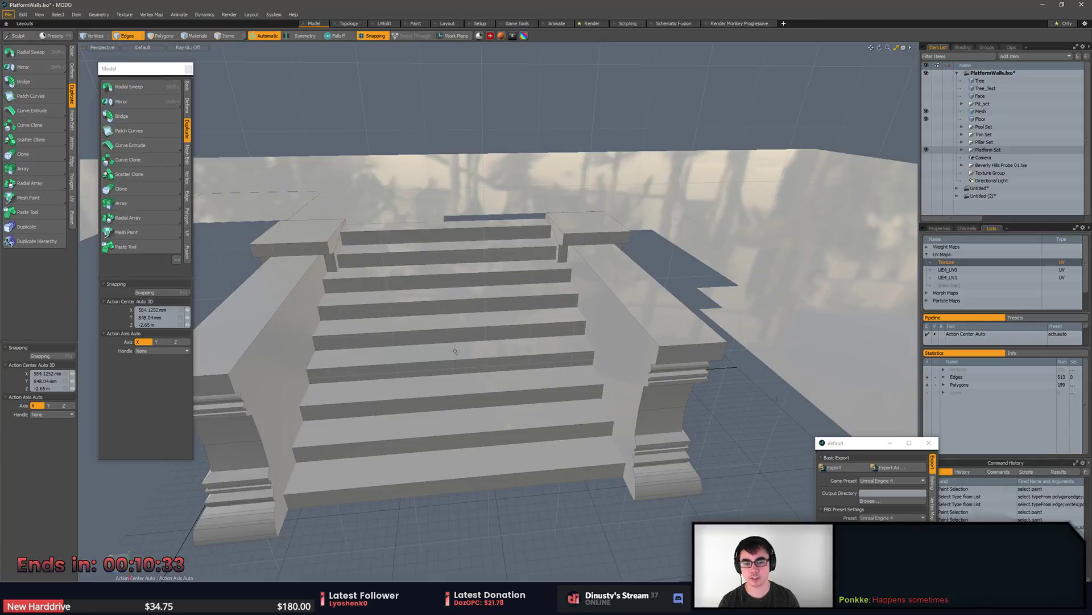
{"action": "left_click_drag", "start_coordinate": [477, 368], "coordinate": [417, 471], "text": "alt"}
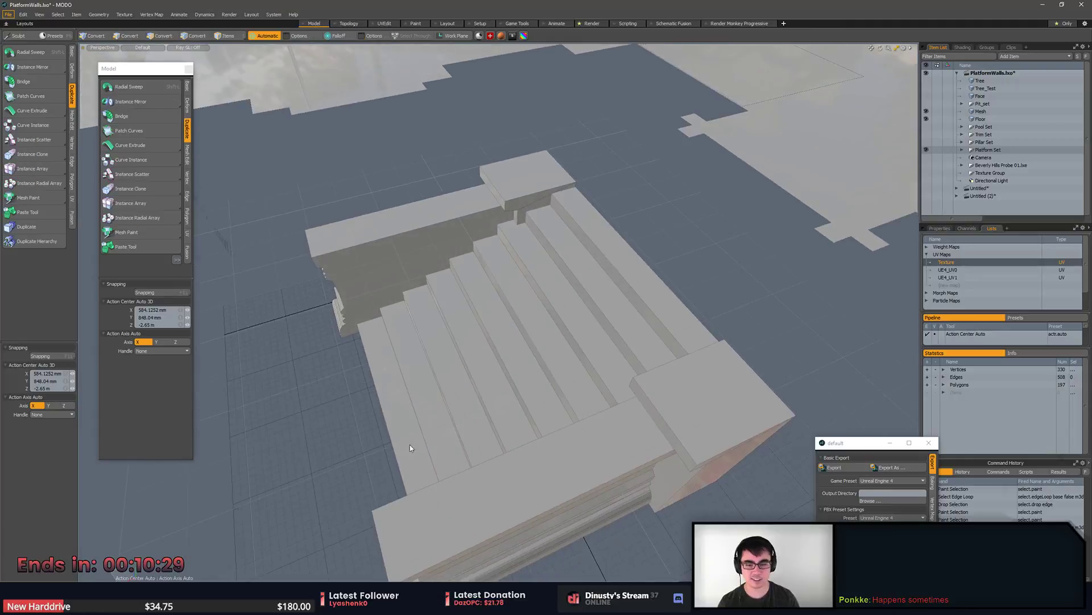
Remove the centre edge loop from the stair step and move the stair steps about -844 mm along X with grid snapping.
{"action": "key", "text": "BackSpace"}
{"action": "key", "text": "3"}
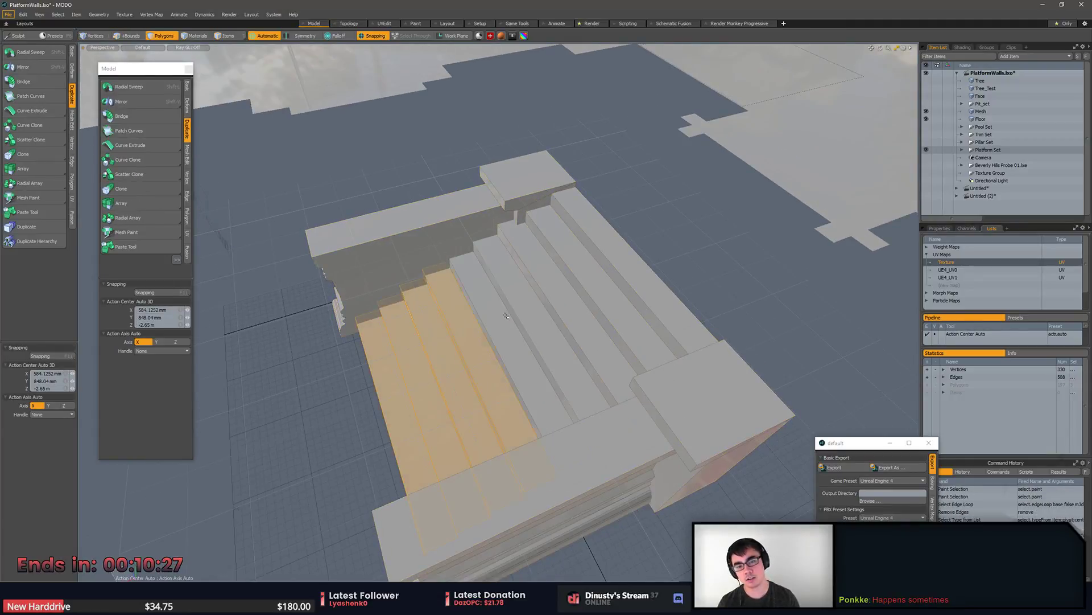
{"action": "left_click_drag", "start_coordinate": [647, 248], "coordinate": [558, 353], "text": "alt"}
{"action": "key", "text": "w"}
{"action": "key", "text": "x"}
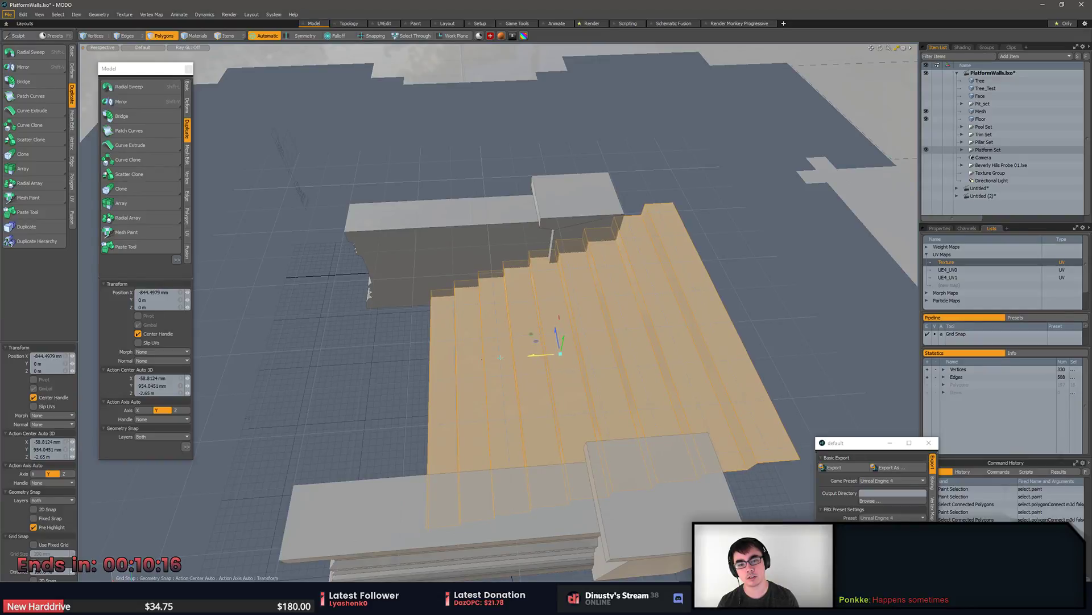
{"action": "mouse_move", "coordinate": [501, 357]}
{"action": "left_mouse_down", "text": "alt"}
{"action": "mouse_move", "coordinate": [496, 340]}
{"action": "mouse_move", "coordinate": [507, 338]}
{"action": "left_mouse_up", "text": "alt"}
{"action": "key", "text": "space"}
{"action": "key", "text": "ctrl+z"}
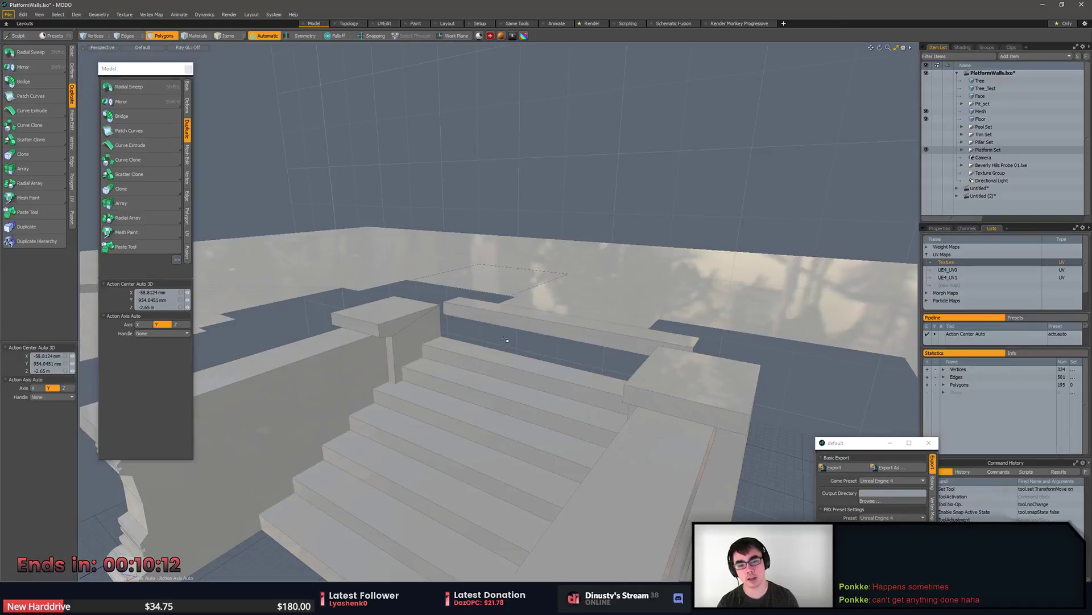
Scale the selected stair steps vertically to about 128 % from ground level with snapping enabled.
{"action": "left_click_drag", "start_coordinate": [475, 421], "coordinate": [533, 341], "text": "alt"}
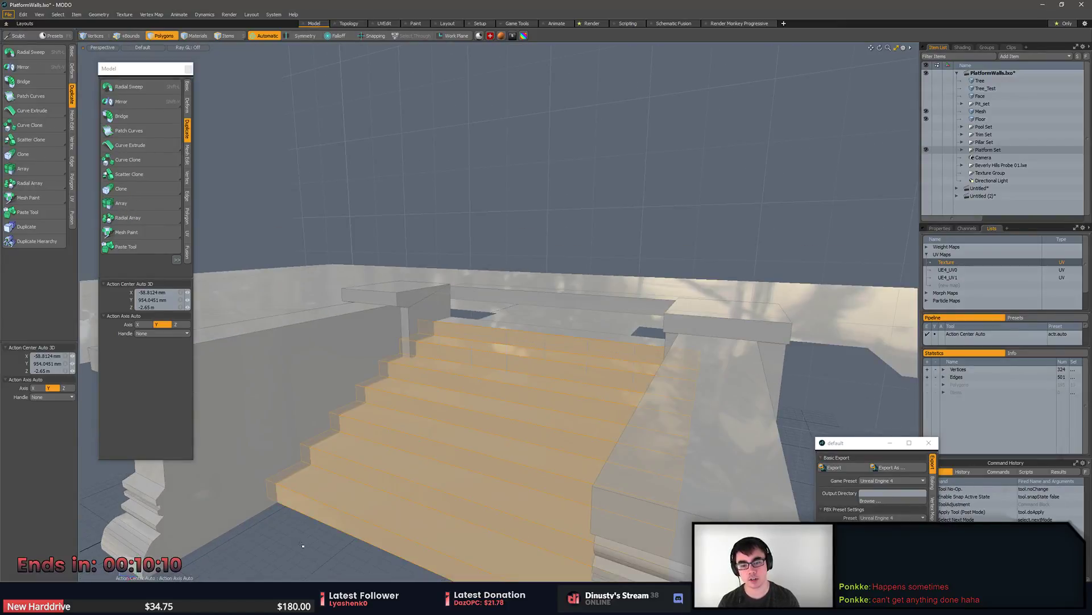
{"action": "left_click_drag", "start_coordinate": [306, 545], "coordinate": [373, 556], "text": "alt"}
{"action": "key", "text": "r"}
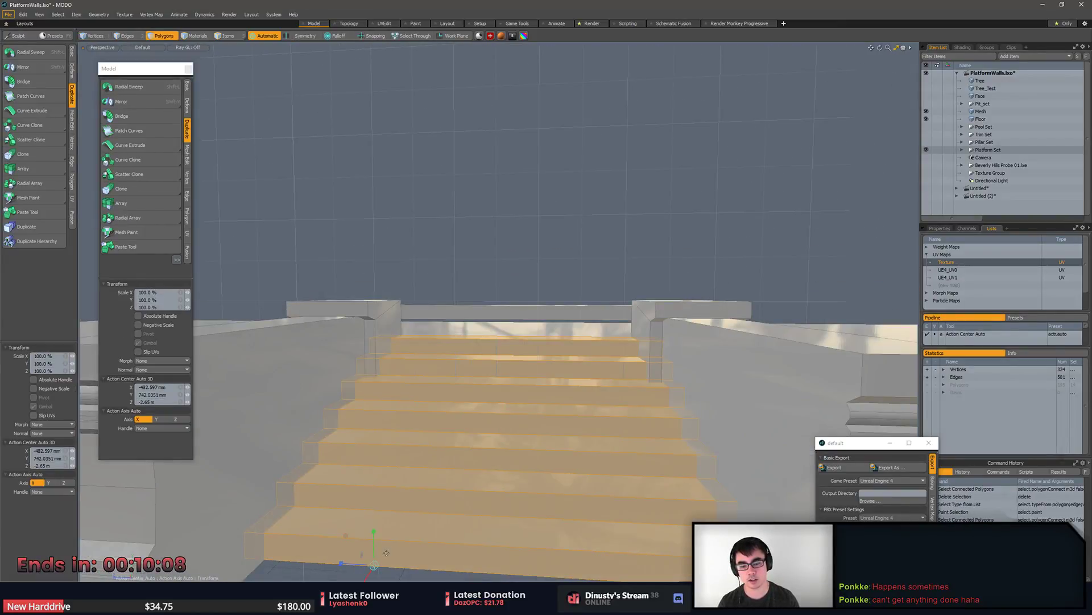
{"action": "key", "text": "F11"}
{"action": "left_click", "coordinate": [442, 568]}
{"action": "left_click_drag", "start_coordinate": [444, 542], "coordinate": [324, 498]}
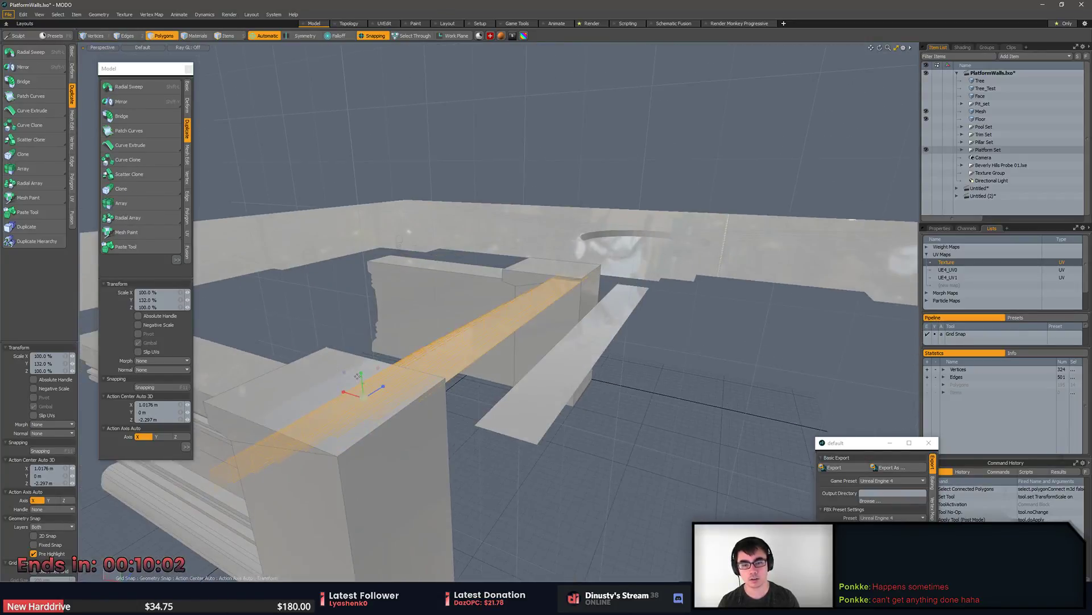
{"action": "left_click_drag", "start_coordinate": [398, 239], "coordinate": [403, 418], "text": "alt"}
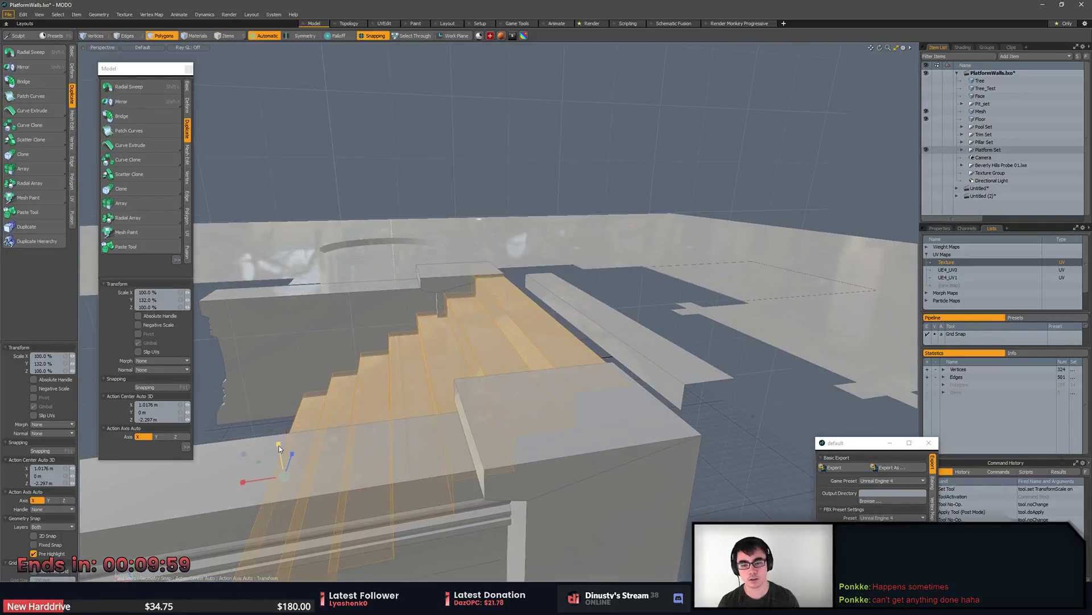
{"action": "left_click_drag", "start_coordinate": [283, 441], "coordinate": [374, 429], "text": "alt"}
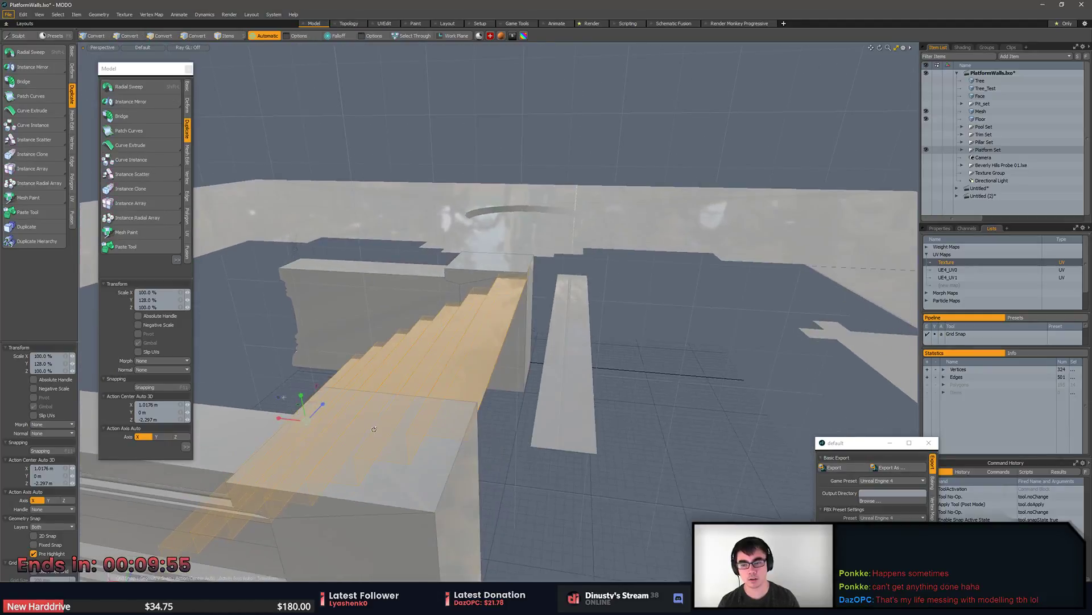
Reposition the stair steps between the two posts and remove the loose step strip behind them.
{"action": "key", "text": "space"}
{"action": "left_click", "coordinate": [484, 428]}
{"action": "left_click", "coordinate": [495, 343]}
{"action": "key", "text": "w"}
{"action": "left_click_drag", "start_coordinate": [490, 305], "coordinate": [583, 400]}
{"action": "key", "text": "space"}
{"action": "left_click", "coordinate": [530, 290]}
{"action": "left_click_drag", "start_coordinate": [538, 287], "coordinate": [450, 362], "text": "alt"}
Shorten both moulded side walls along X by moving their front-end vertices back toward the bottom step.
{"action": "double_click", "coordinate": [461, 290]}
{"action": "double_click", "coordinate": [485, 480], "text": "shift"}
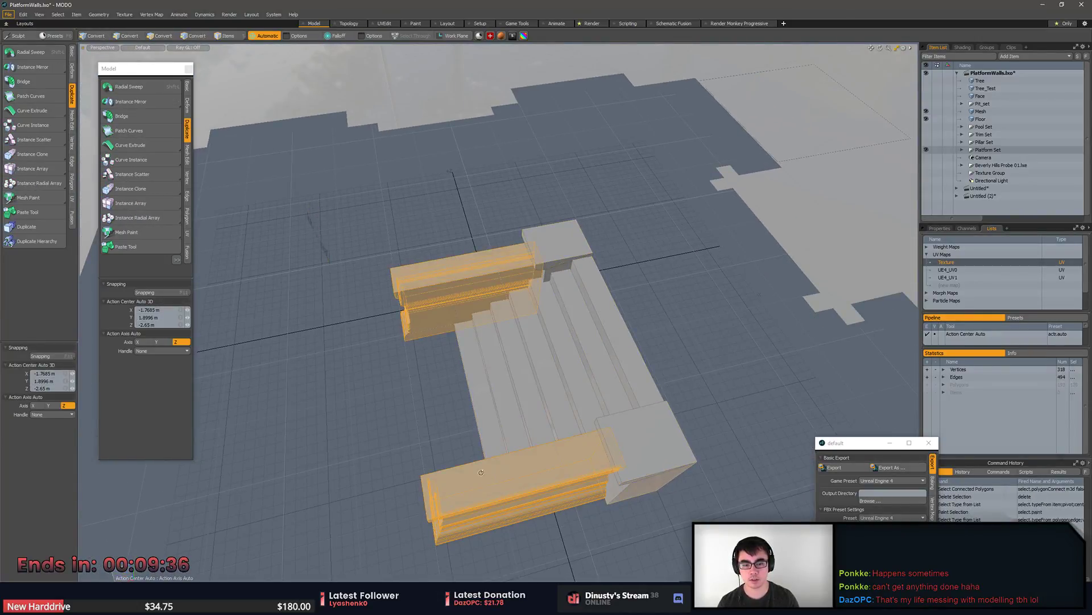
{"action": "key", "text": "shift+1"}
{"action": "key", "text": "w"}
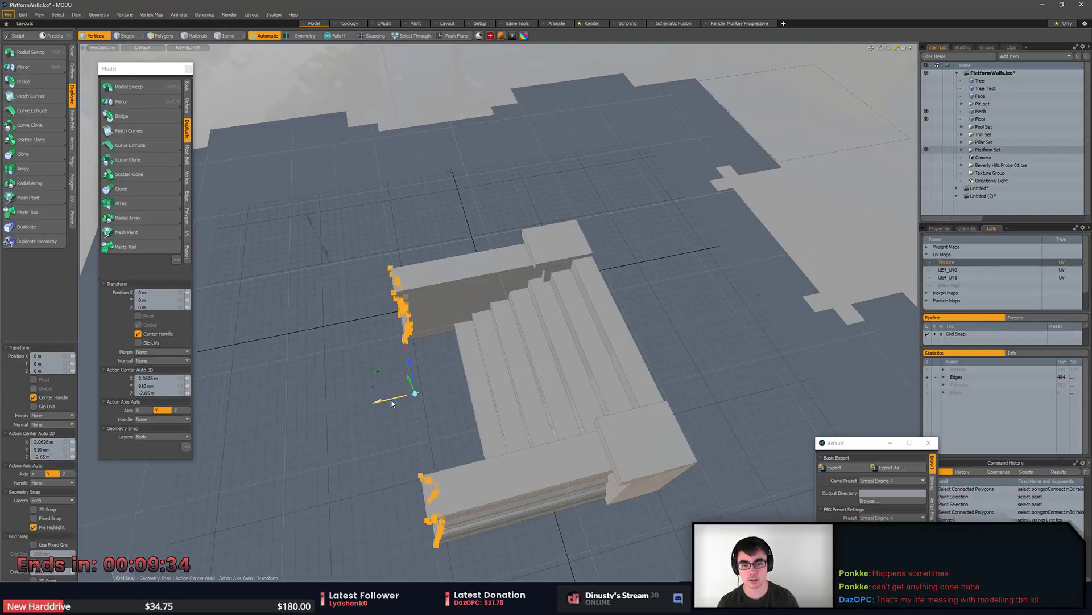
{"action": "left_click_drag", "start_coordinate": [392, 403], "coordinate": [421, 402], "text": "alt"}
{"action": "key", "text": "q"}
{"action": "left_click", "coordinate": [406, 404]}
Select the inward-facing faces of both side walls and posts and scale them about the stair centre.
{"action": "key", "text": "3"}
{"action": "left_click", "coordinate": [396, 361]}
{"action": "left_click_drag", "start_coordinate": [396, 361], "coordinate": [415, 401], "text": "alt"}
{"action": "left_click_drag", "start_coordinate": [421, 291], "coordinate": [541, 274], "text": "alt"}
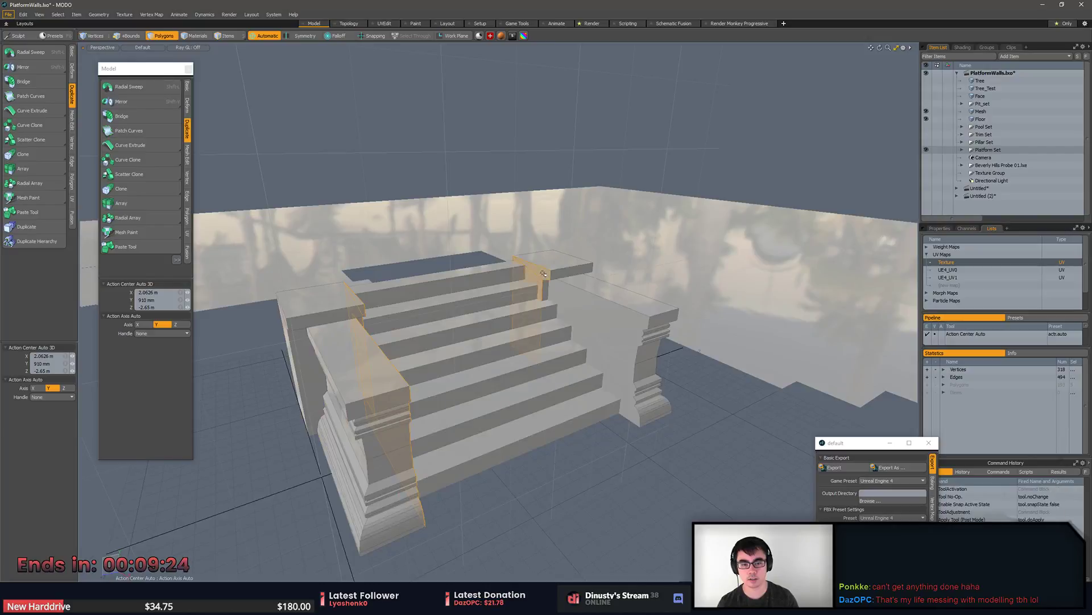
{"action": "left_click_drag", "start_coordinate": [576, 319], "coordinate": [477, 346], "text": "alt"}
{"action": "key", "text": "r"}
{"action": "key", "text": "space"}
Compare the bottom step, walls and posts with the steps in the Banteay Srei reference photo.
{"action": "left_click", "coordinate": [569, 444]}
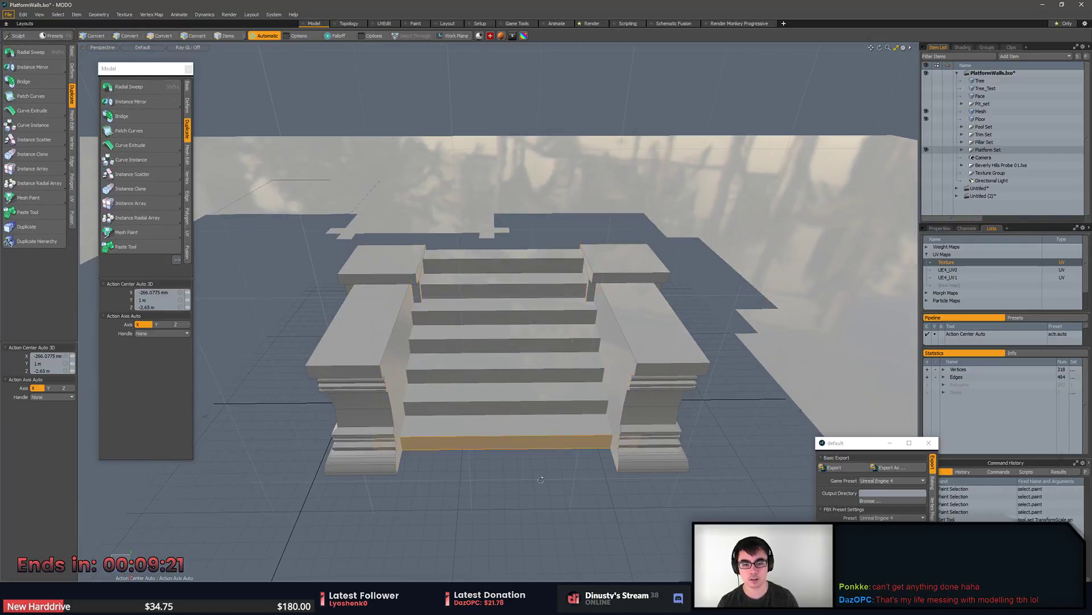
{"action": "left_click_drag", "start_coordinate": [604, 458], "coordinate": [585, 449], "text": "alt"}
{"action": "key", "text": "alt+Tab"}
{"action": "scroll", "coordinate": [529, 401], "scroll_direction": "down", "scroll_amount": 3}
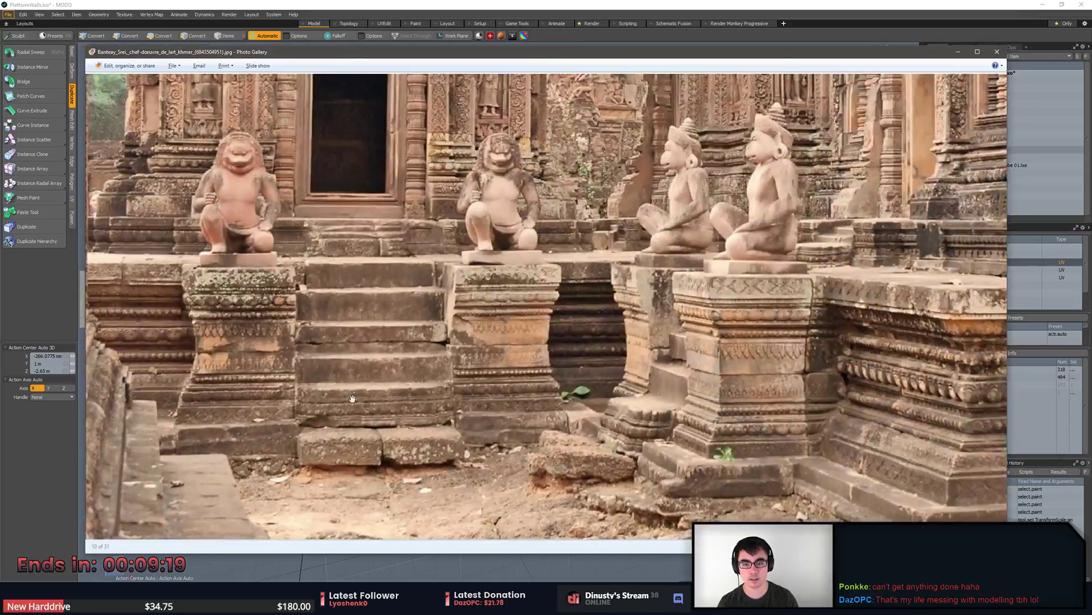
{"action": "key", "text": "alt+Tab"}
{"action": "left_click_drag", "start_coordinate": [364, 395], "coordinate": [538, 471], "text": "alt"}
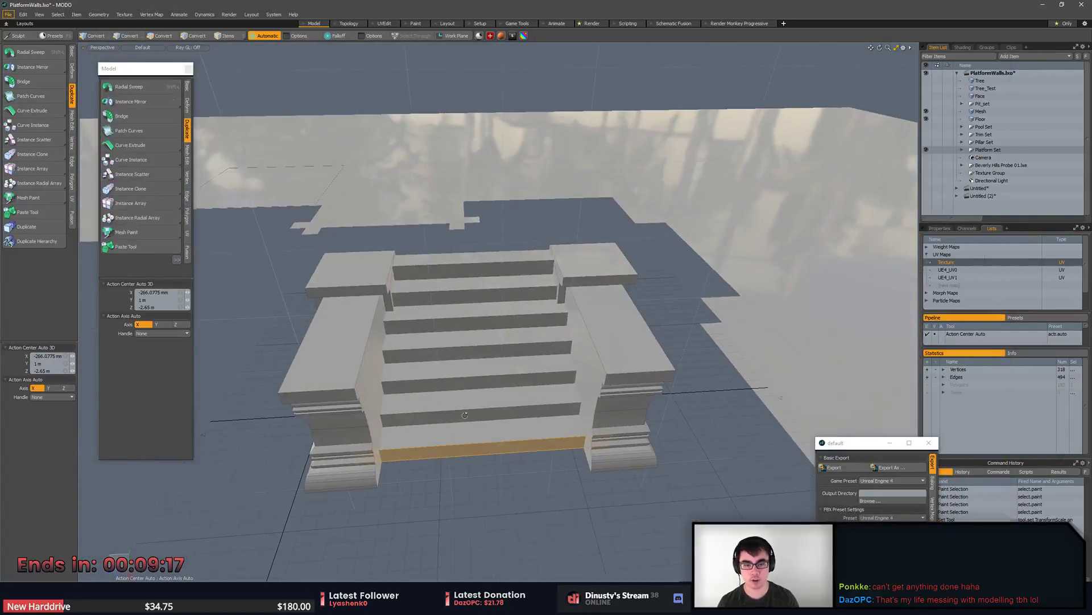
{"action": "left_click", "coordinate": [536, 472]}
{"action": "key", "text": "alt+Tab"}
{"action": "key", "text": "alt+Tab"}
{"action": "left_click_drag", "start_coordinate": [551, 433], "coordinate": [501, 421], "text": "alt"}
{"action": "scroll", "coordinate": [471, 443], "scroll_direction": "up", "scroll_amount": 2}
{"action": "key", "text": "alt+Tab"}
{"action": "key", "text": "alt+Tab"}
Raise the top faces of both posts about 96 mm along Y.
{"action": "left_click", "coordinate": [369, 277]}
{"action": "left_click", "coordinate": [378, 252]}
{"action": "left_click_drag", "start_coordinate": [663, 196], "coordinate": [569, 240], "text": "alt"}
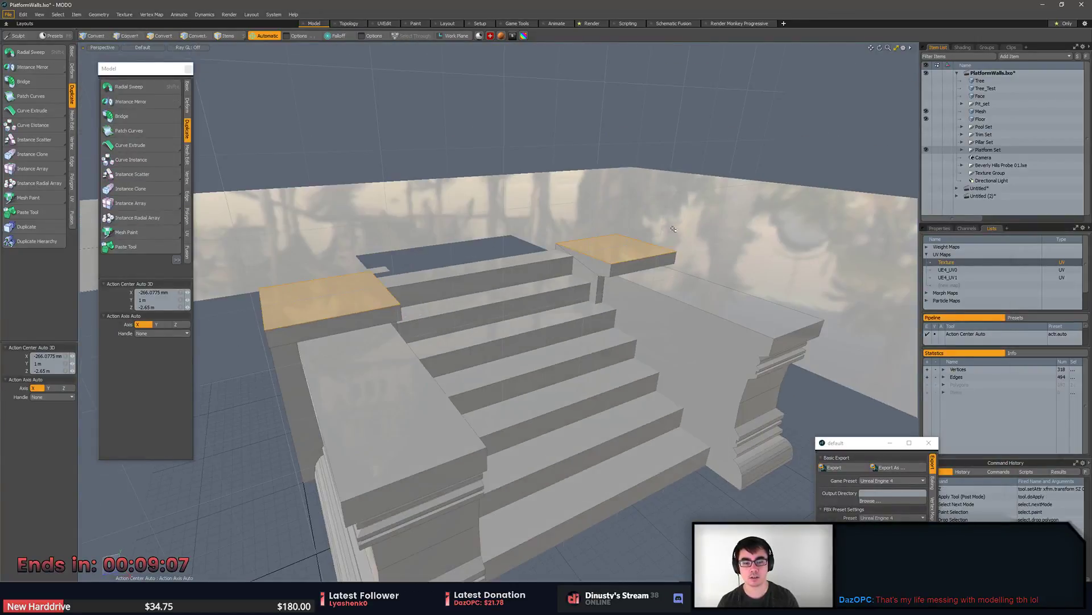
{"action": "key", "text": "w"}
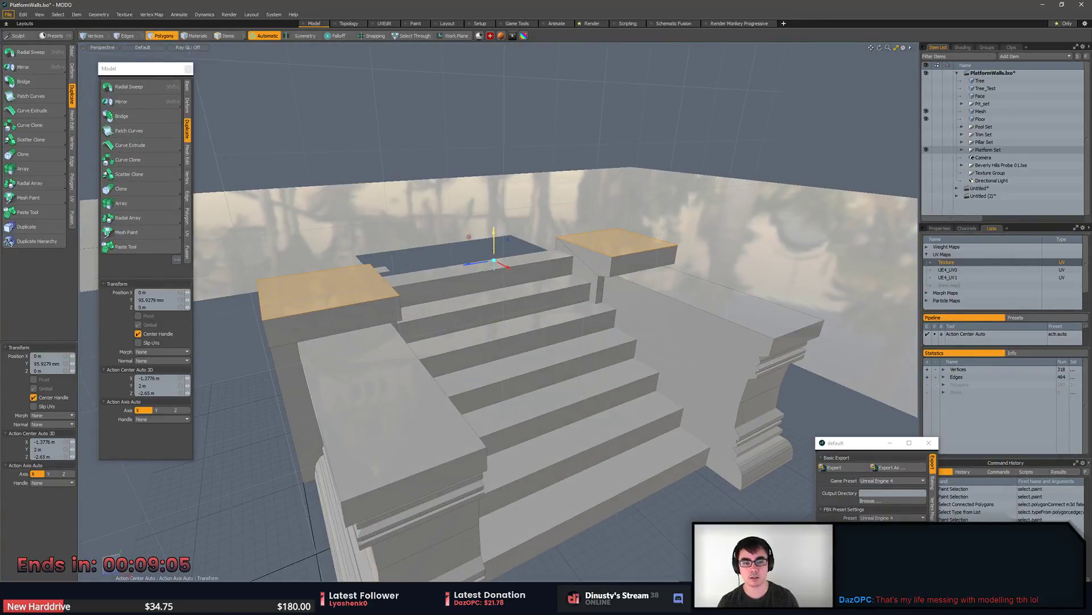
{"action": "left_click_drag", "start_coordinate": [409, 296], "coordinate": [455, 216], "text": "alt"}
{"action": "left_click_drag", "start_coordinate": [455, 216], "coordinate": [637, 367], "text": "alt"}
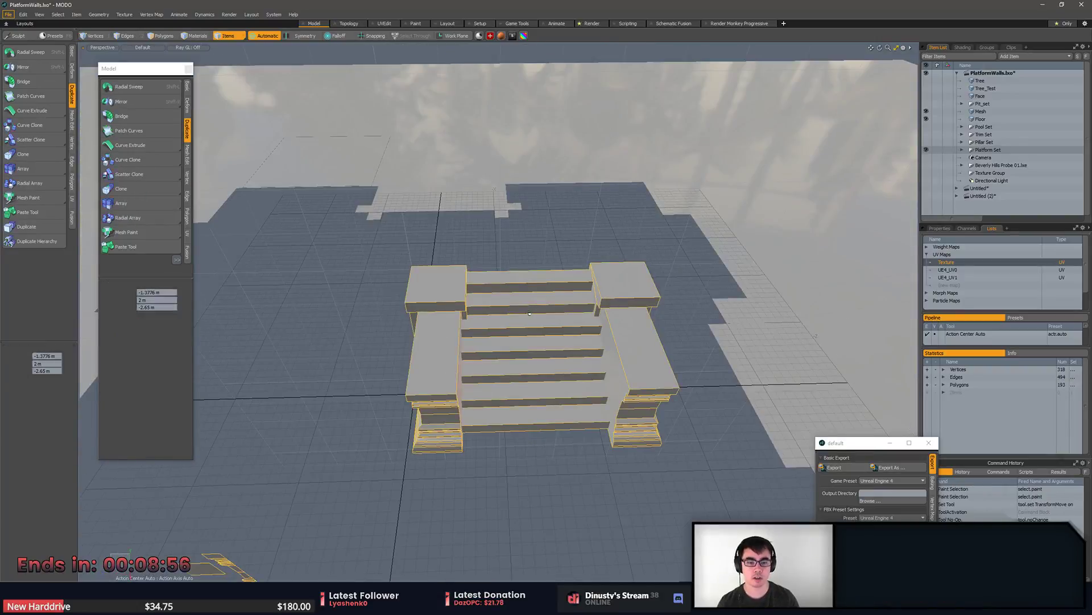
Delete the UV map named Texture and make UE4_UV0 the active UV map.
{"action": "left_click_drag", "start_coordinate": [520, 283], "coordinate": [322, 360], "text": "alt"}
{"action": "middle_click_drag", "start_coordinate": [668, 297], "coordinate": [637, 267]}
{"action": "mouse_move", "coordinate": [637, 268]}
{"action": "left_mouse_down", "text": "alt"}
{"action": "mouse_move", "coordinate": [614, 177]}
{"action": "mouse_move", "coordinate": [523, 222]}
{"action": "mouse_move", "coordinate": [547, 211]}
{"action": "left_mouse_up", "text": "alt"}
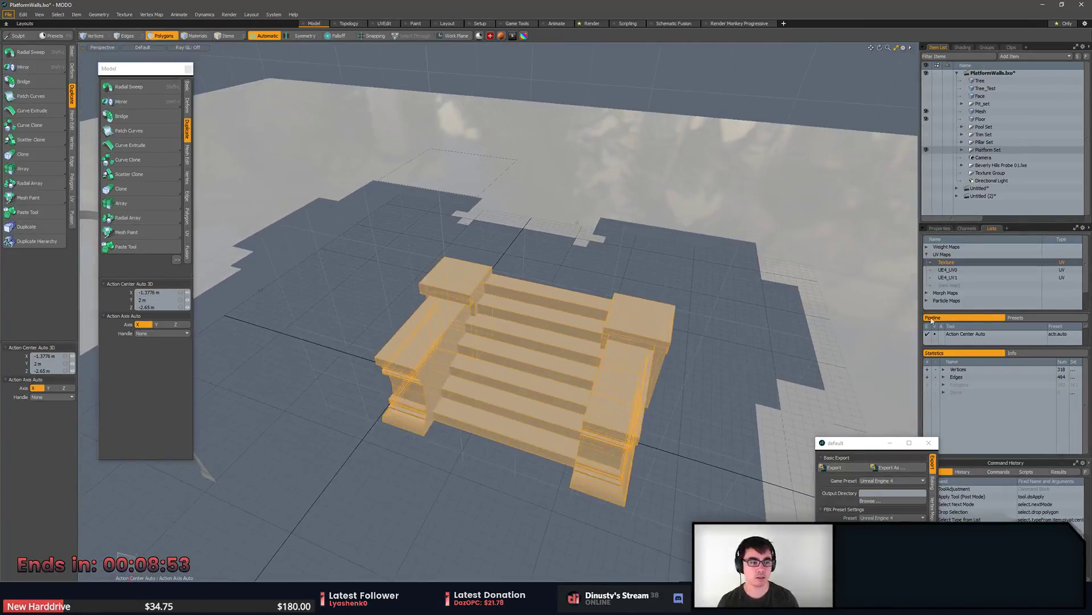
{"action": "key", "text": "Delete"}
{"action": "key", "text": "Return"}
{"action": "left_click", "coordinate": [953, 264]}
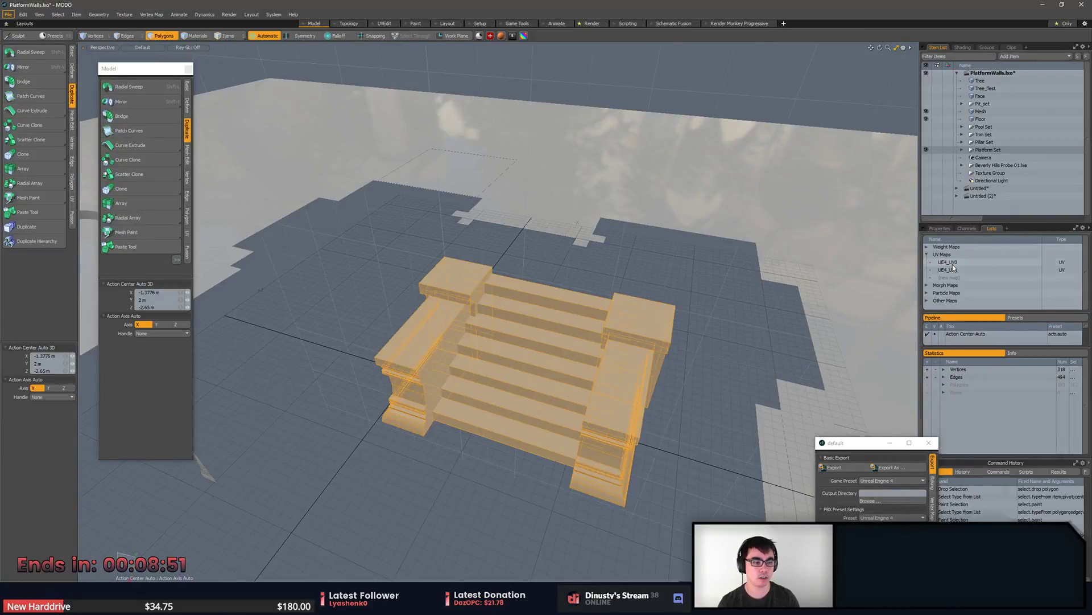
Open the UV editor and fit the UE4_UV0 layout in view.
{"action": "key", "text": "F3"}
{"action": "key", "text": "shift+a"}
{"action": "scroll", "coordinate": [716, 284], "scroll_direction": "down", "scroll_amount": 5}
{"action": "left_click_drag", "start_coordinate": [715, 282], "coordinate": [694, 282], "text": "alt"}
{"action": "mouse_move", "coordinate": [731, 179]}
{"action": "right_mouse_down"}
{"action": "mouse_move", "coordinate": [636, 328]}
{"action": "mouse_move", "coordinate": [734, 310]}
{"action": "right_mouse_up"}
{"action": "left_click_drag", "start_coordinate": [494, 231], "coordinate": [435, 229], "text": "alt+shift"}
Select the stray profile polygons lying apart from the staircase and cut and paste them into a new mesh item.
{"action": "key", "text": "5"}
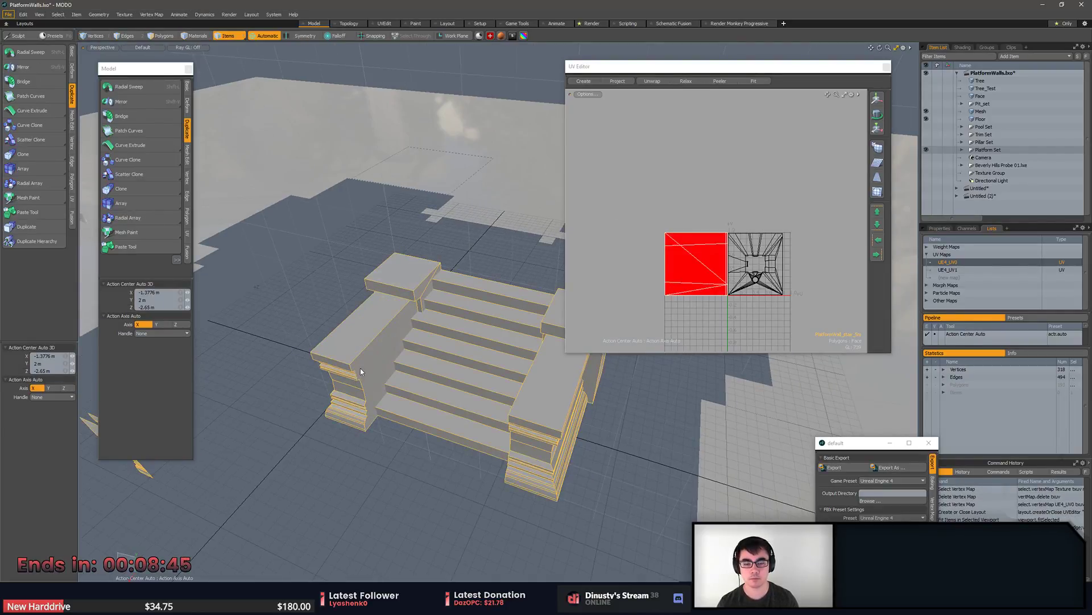
{"action": "key", "text": "3"}
{"action": "left_click_drag", "start_coordinate": [335, 223], "coordinate": [341, 225], "text": "alt"}
{"action": "key", "text": "]"}
{"action": "left_click_drag", "start_coordinate": [444, 245], "coordinate": [367, 247], "text": "ctrl+alt"}
{"action": "mouse_move", "coordinate": [363, 215]}
{"action": "middle_mouse_down"}
{"action": "mouse_move", "coordinate": [349, 436]}
{"action": "mouse_move", "coordinate": [532, 261]}
{"action": "middle_mouse_up"}
{"action": "left_click_drag", "start_coordinate": [196, 117], "coordinate": [424, 193], "text": "ctrl+alt"}
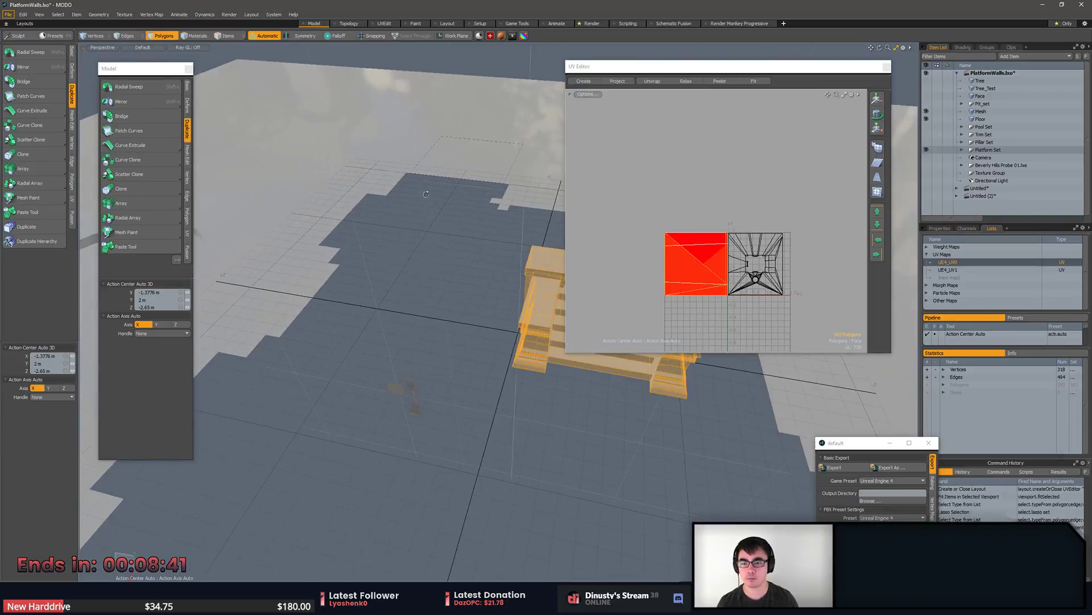
{"action": "right_click_drag", "start_coordinate": [431, 337], "coordinate": [430, 345]}
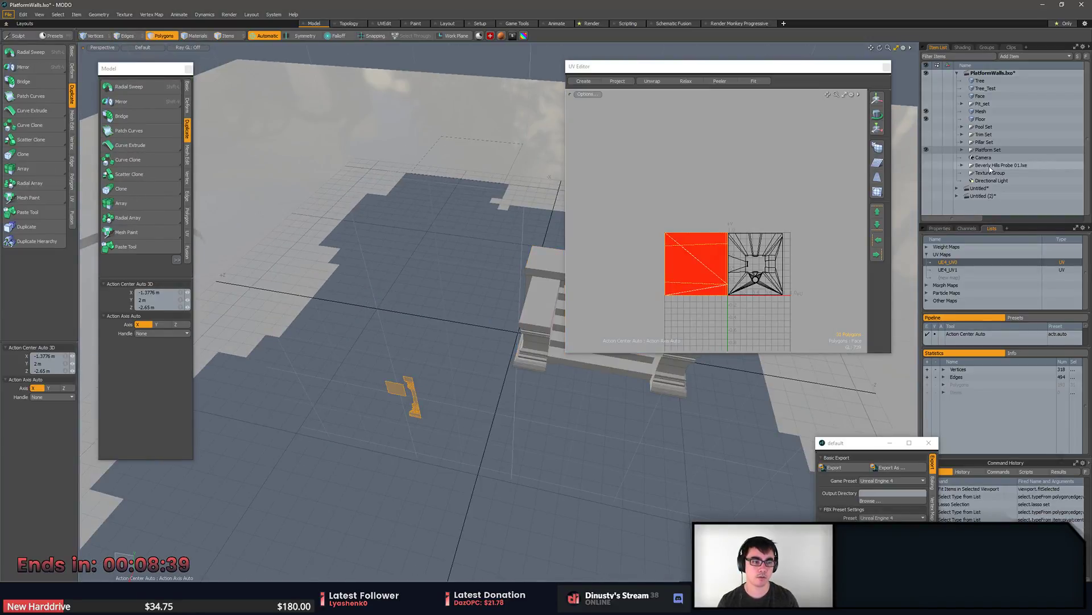
{"action": "left_click", "coordinate": [1009, 173]}
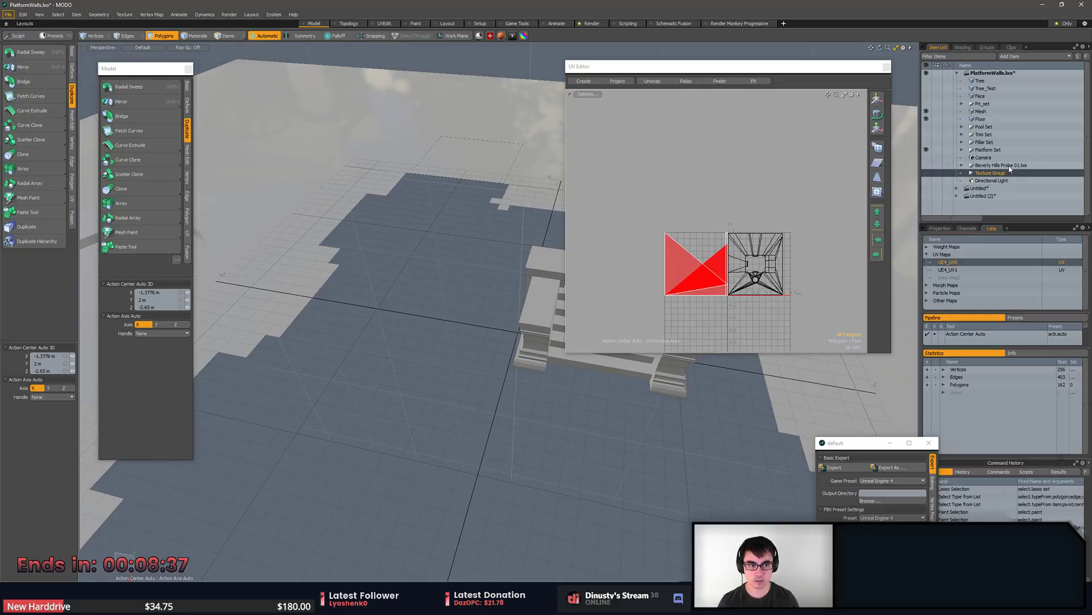
{"action": "left_click", "coordinate": [1010, 159]}
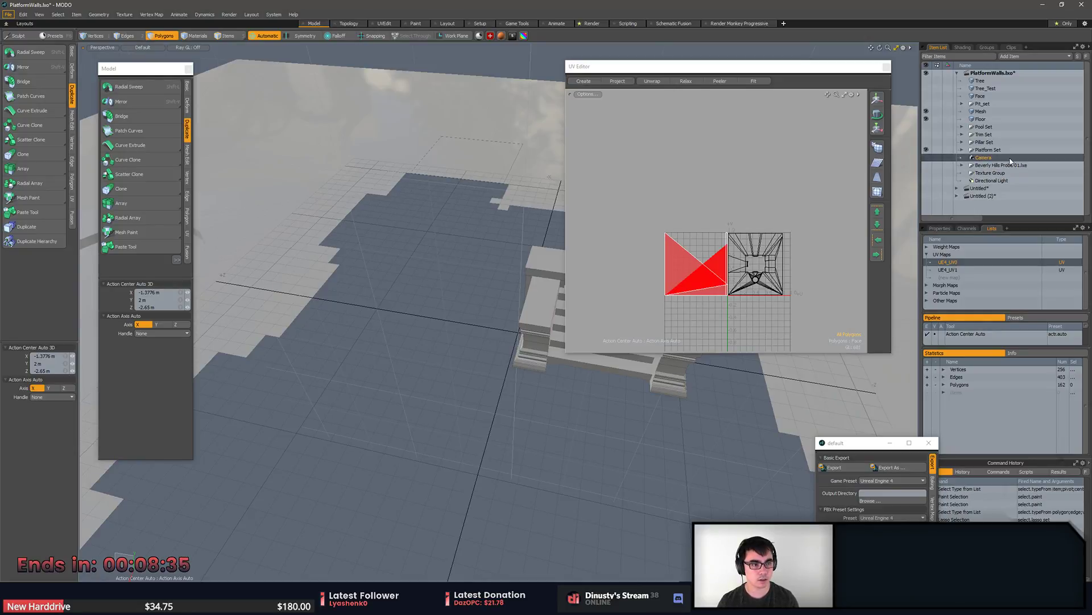
{"action": "key", "text": "n"}
{"action": "key", "text": "ctrl+v"}
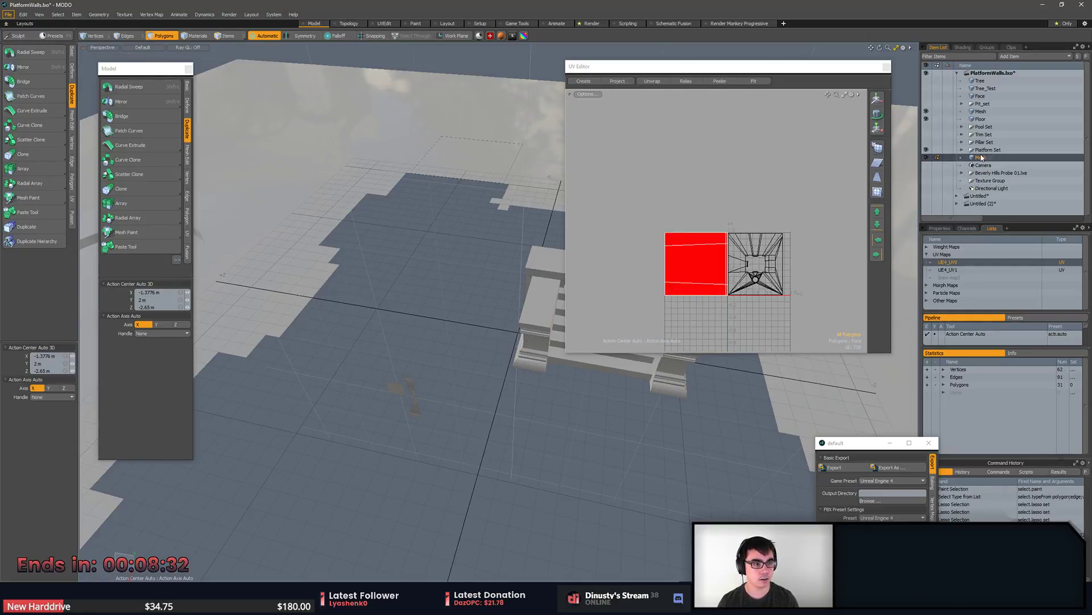
Rename the new mesh item to Profiles and hide it.
{"action": "double_click", "coordinate": [982, 158]}
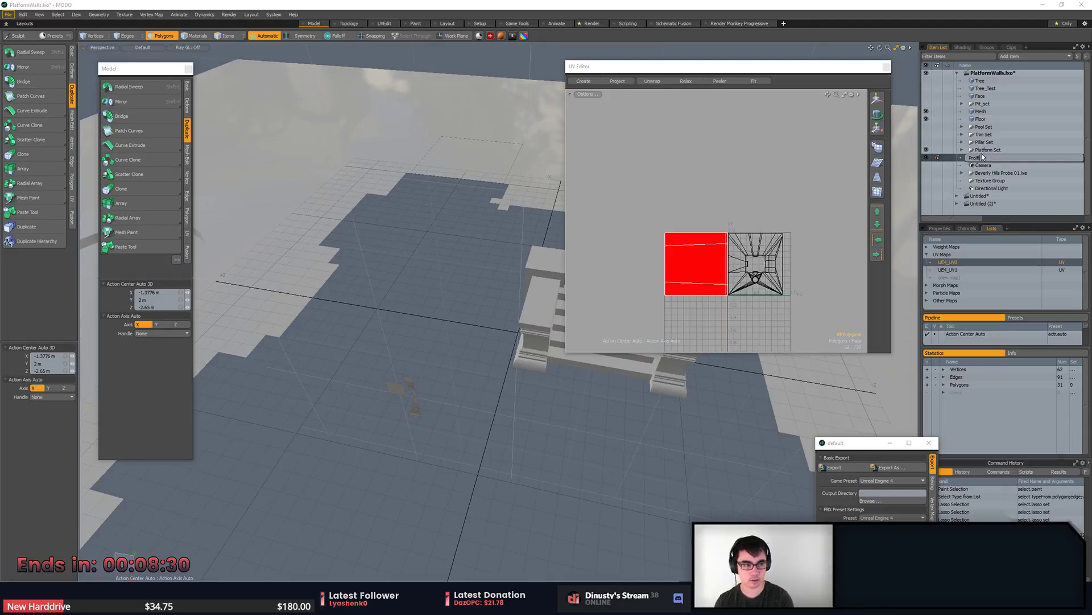
{"action": "type", "text": "Profiles"}
{"action": "key", "text": "Return"}
{"action": "left_click", "coordinate": [926, 160]}
Shift the UV editor aside, select the complete staircase geometry, and close the floating modelling palette.
{"action": "left_click_drag", "start_coordinate": [768, 66], "coordinate": [880, 67]}
{"action": "left_click_drag", "start_coordinate": [637, 290], "coordinate": [521, 317], "text": "alt"}
{"action": "left_click", "coordinate": [503, 288]}
{"action": "double_click", "coordinate": [503, 289]}
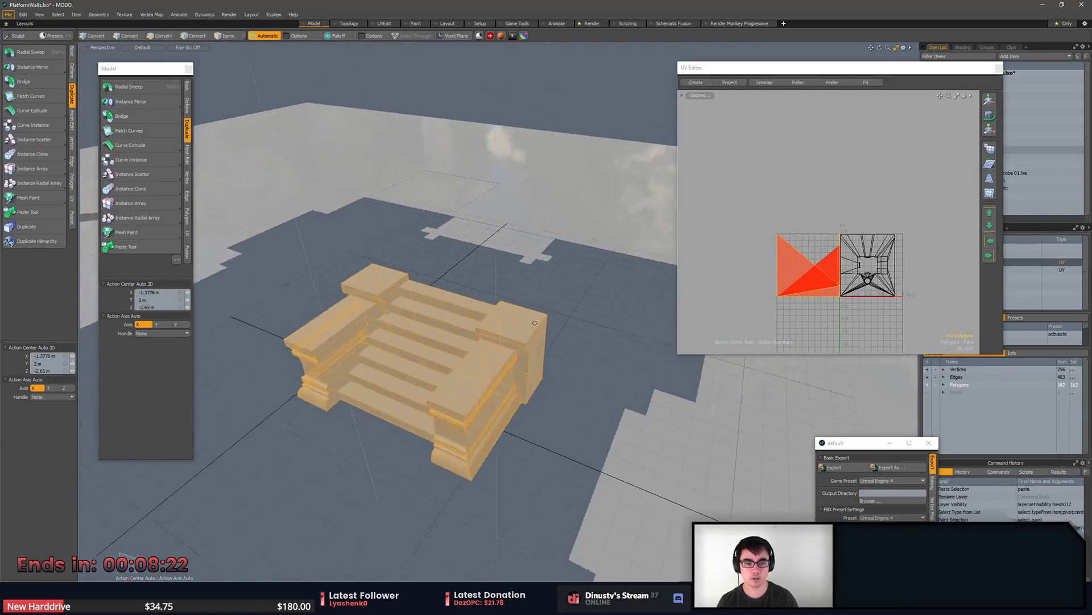
{"action": "left_click_drag", "start_coordinate": [594, 344], "coordinate": [601, 402], "text": "alt+shift"}
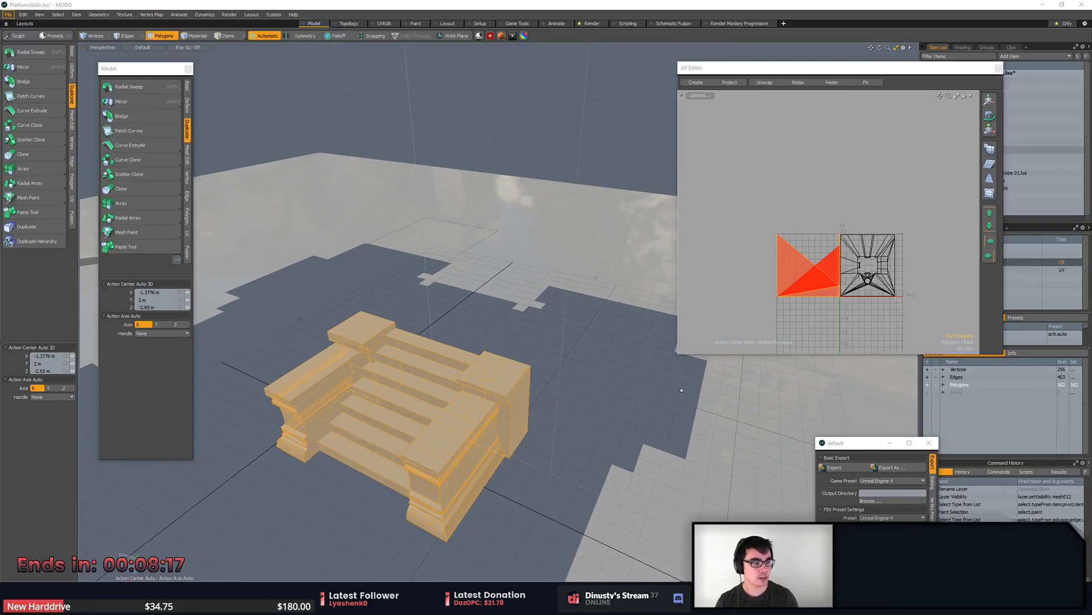
{"action": "left_click_drag", "start_coordinate": [640, 359], "coordinate": [632, 388], "text": "alt"}
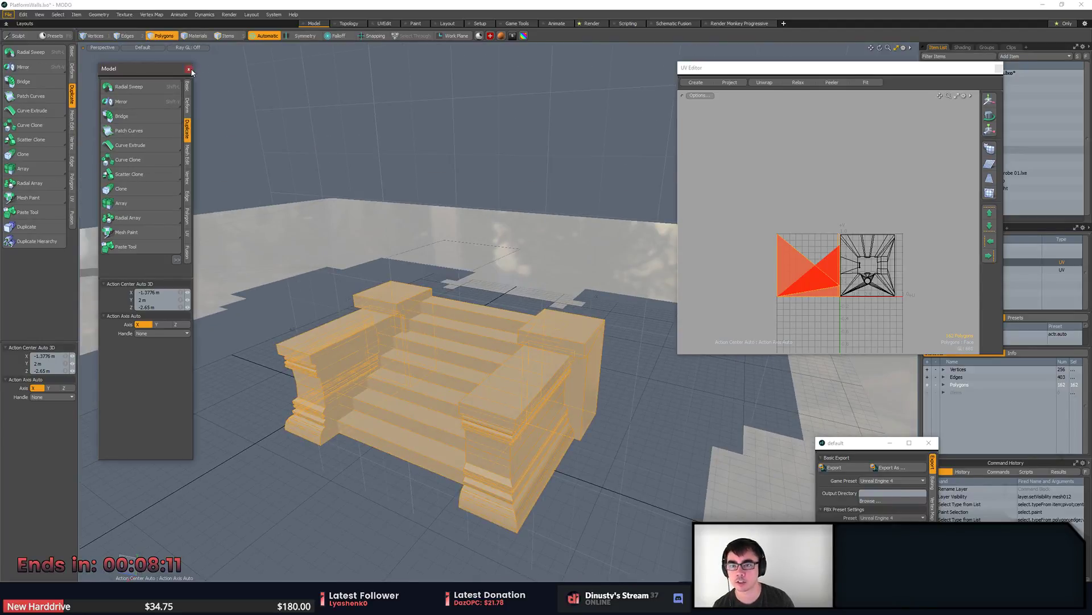
{"action": "left_click", "coordinate": [190, 69]}
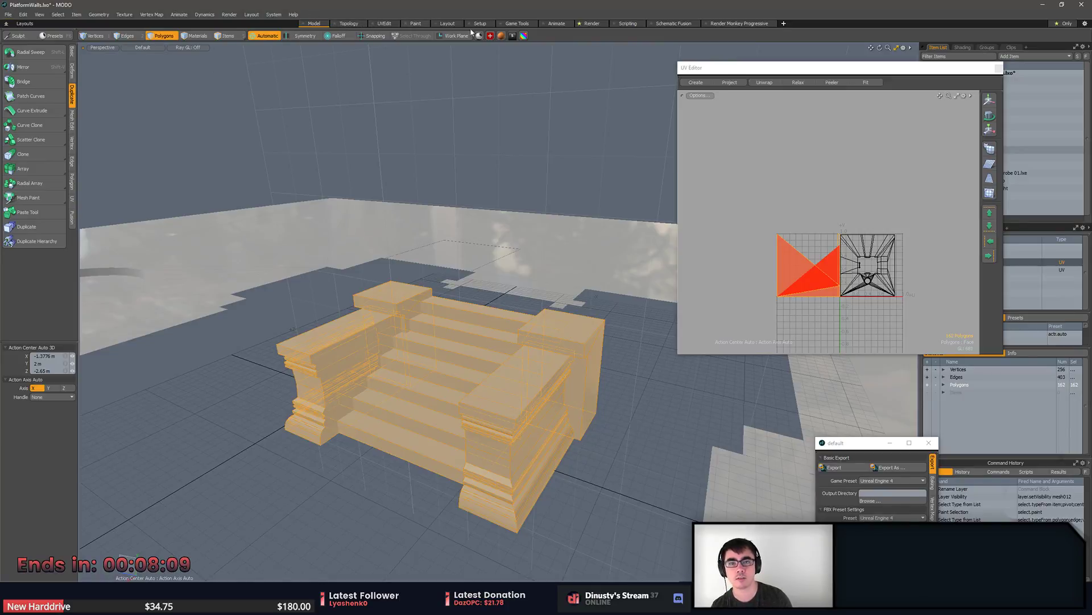
Switch to the UV editing workspace, project the staircase's UVs with an Atlas projection and examine the resulting layout.
{"action": "left_click", "coordinate": [347, 23]}
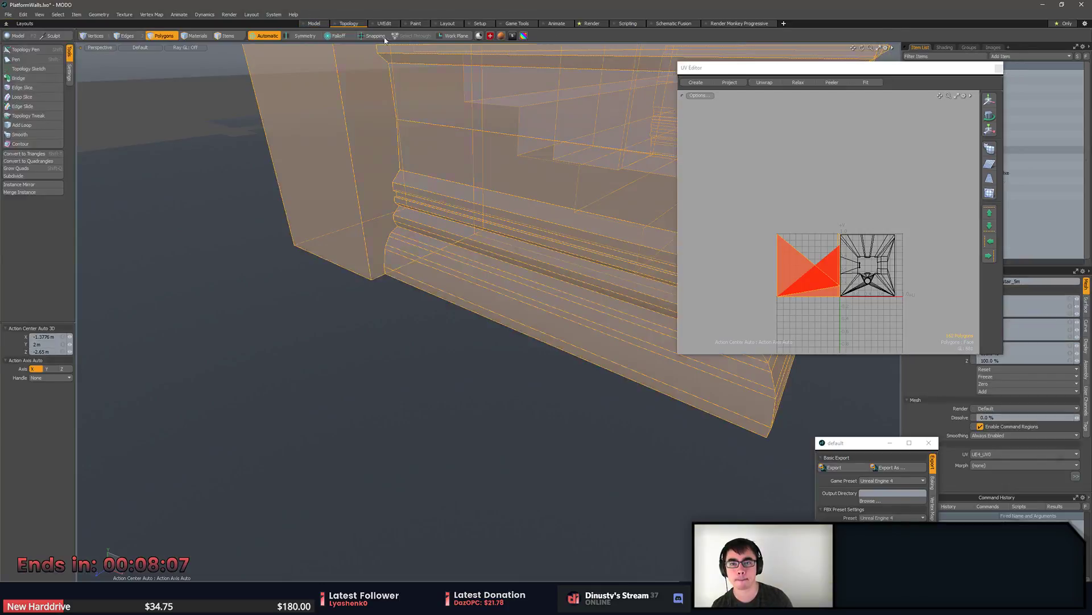
{"action": "left_click", "coordinate": [383, 25]}
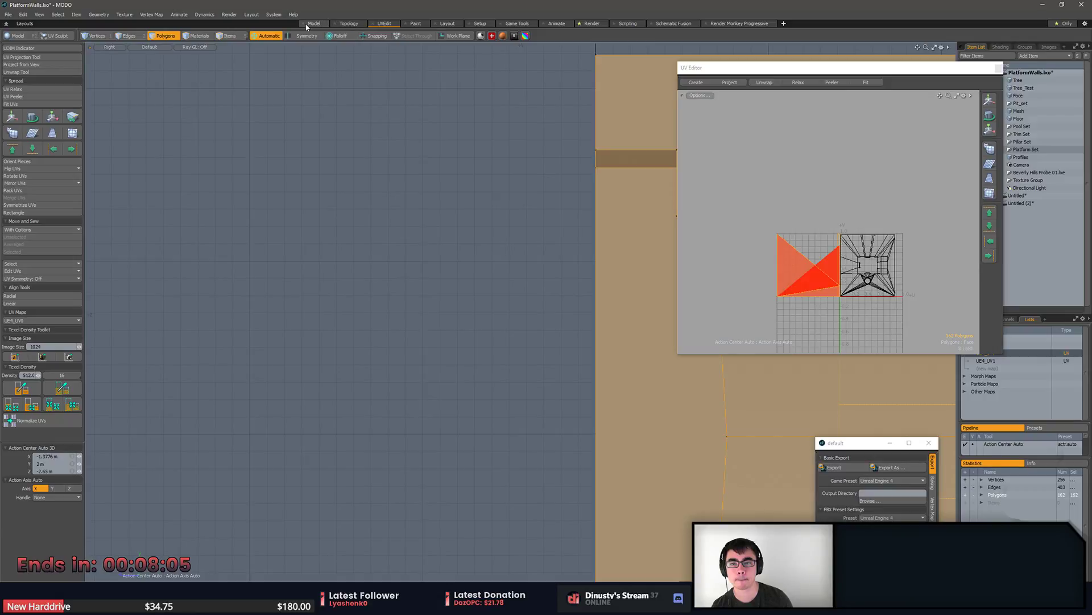
{"action": "scroll", "coordinate": [439, 220], "scroll_direction": "down", "scroll_amount": 5}
{"action": "left_click_drag", "start_coordinate": [394, 222], "coordinate": [307, 227], "text": "alt"}
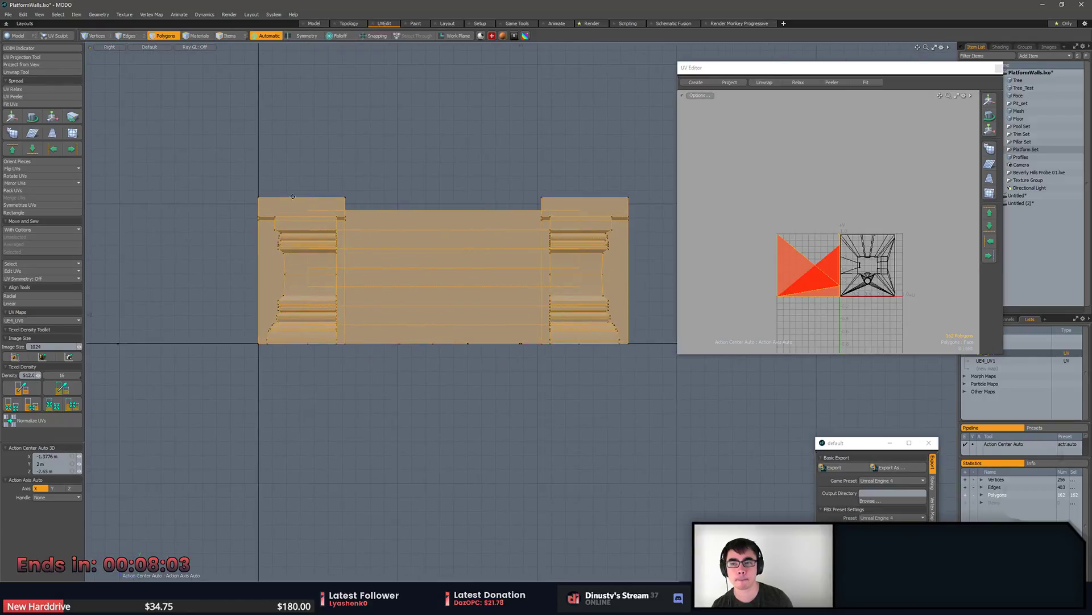
{"action": "left_click", "coordinate": [28, 56]}
{"action": "left_click", "coordinate": [249, 133]}
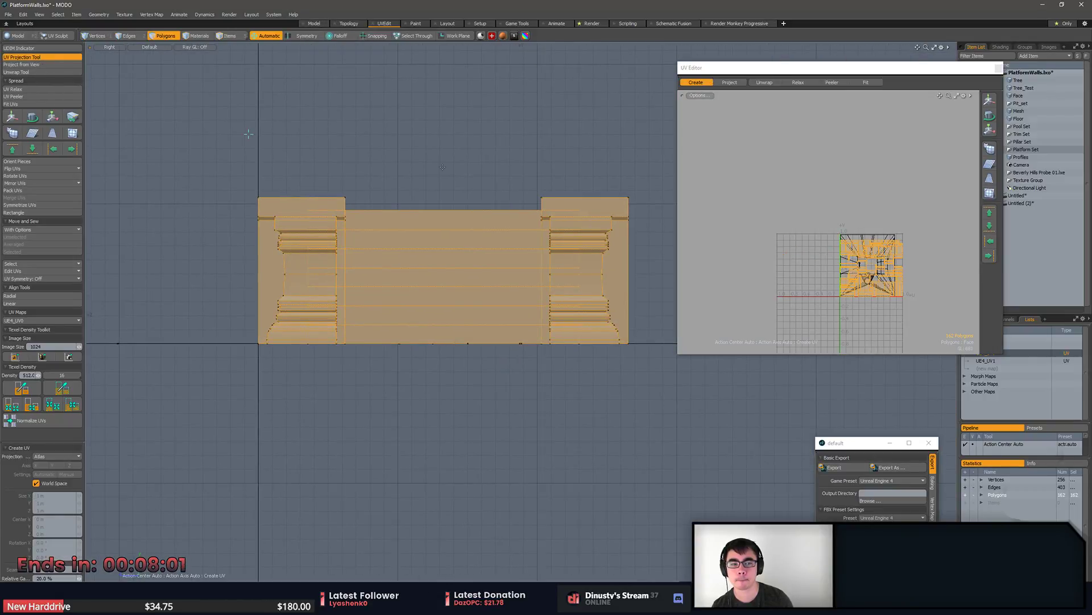
{"action": "key", "text": "space"}
{"action": "scroll", "coordinate": [803, 260], "scroll_direction": "up", "scroll_amount": 8}
{"action": "scroll", "coordinate": [796, 256], "scroll_direction": "up", "scroll_amount": 3}
{"action": "left_click_drag", "start_coordinate": [783, 249], "coordinate": [778, 227], "text": "alt"}
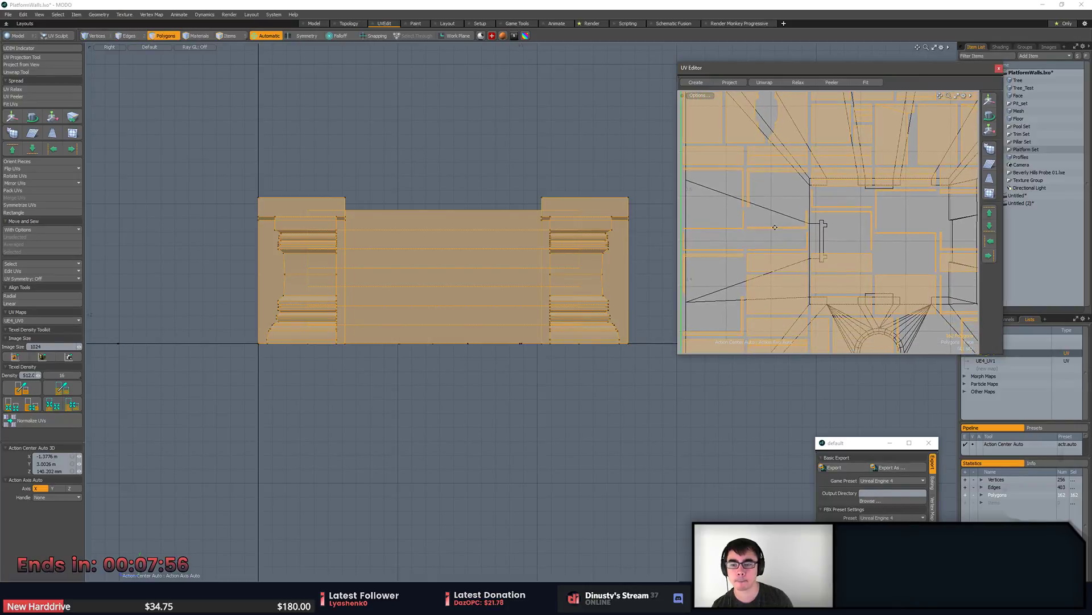
Pack the staircase's UVs, drop the polygon selection, and move the UV editor closer to the model.
{"action": "left_click", "coordinate": [30, 190]}
{"action": "left_click", "coordinate": [468, 168]}
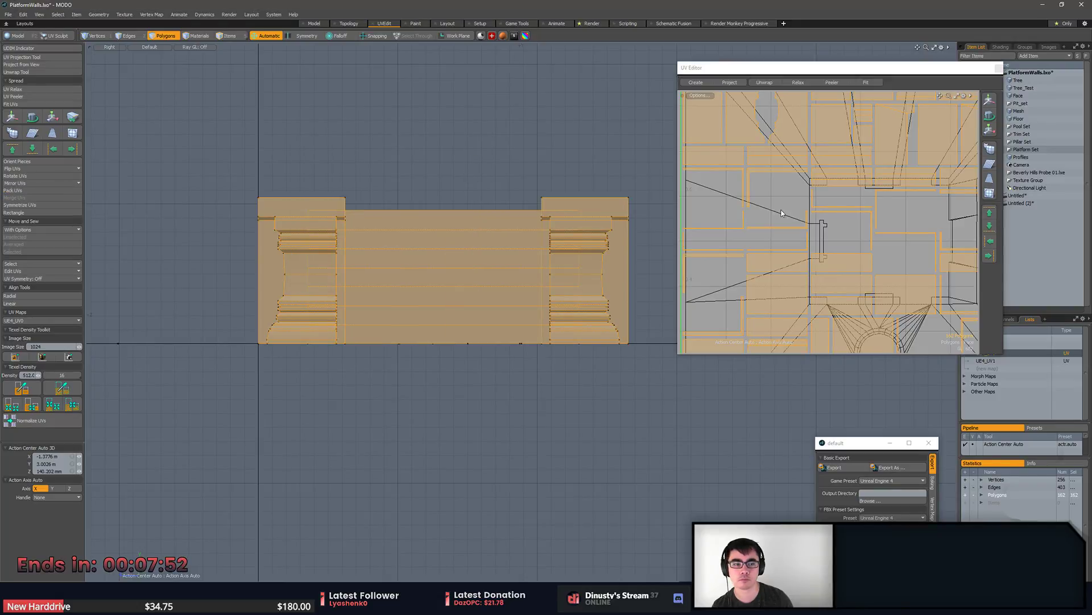
{"action": "key", "text": "1"}
{"action": "left_click_drag", "start_coordinate": [851, 259], "coordinate": [813, 251], "text": "ctrl+alt"}
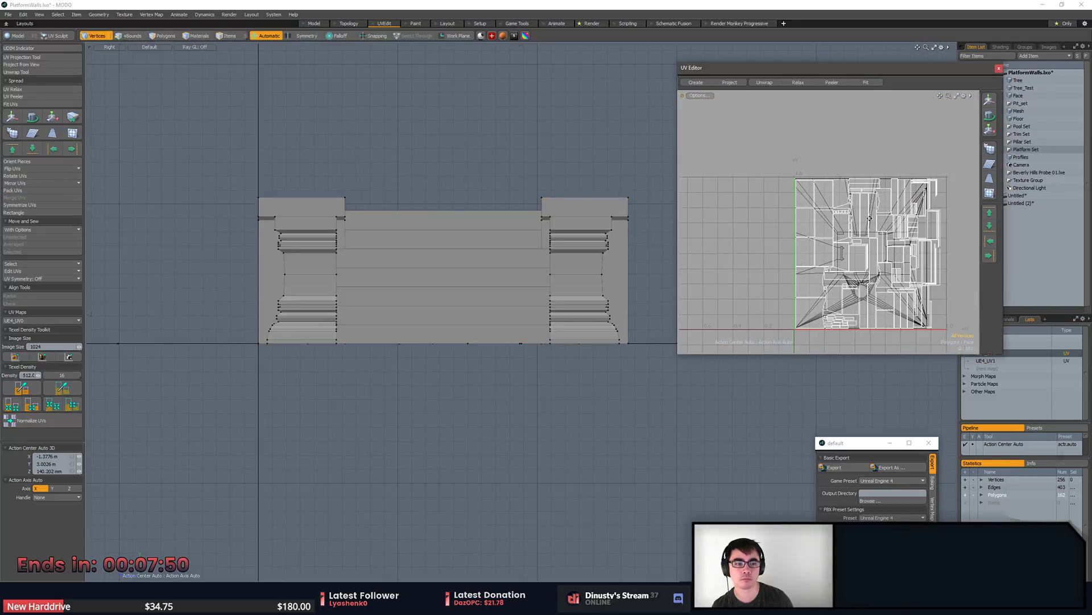
{"action": "left_click_drag", "start_coordinate": [862, 201], "coordinate": [797, 215], "text": "alt+shift"}
{"action": "left_click_drag", "start_coordinate": [875, 89], "coordinate": [752, 109]}
Delete the staircase's UE4_UV1 map.
{"action": "left_click", "coordinate": [991, 361]}
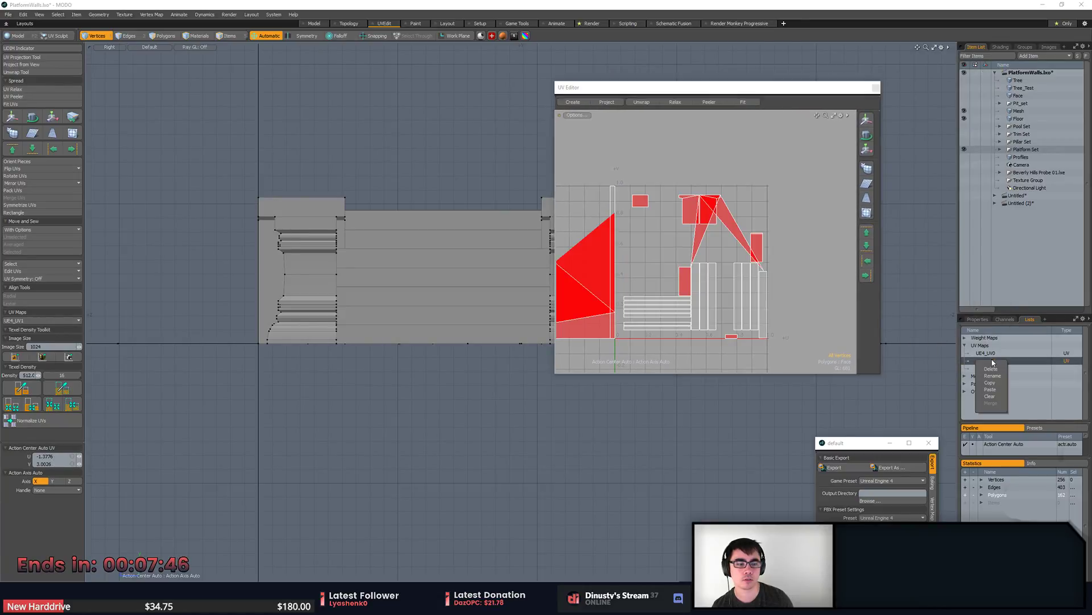
{"action": "left_click", "coordinate": [992, 353]}
{"action": "left_click", "coordinate": [991, 361]}
{"action": "key", "text": "Delete"}
{"action": "key", "text": "Return"}
Display the UE4_UV0 layout alongside a perspective view of the staircase, close the UV editor and return to polygon selection.
{"action": "left_click_drag", "start_coordinate": [495, 231], "coordinate": [478, 268], "text": "alt"}
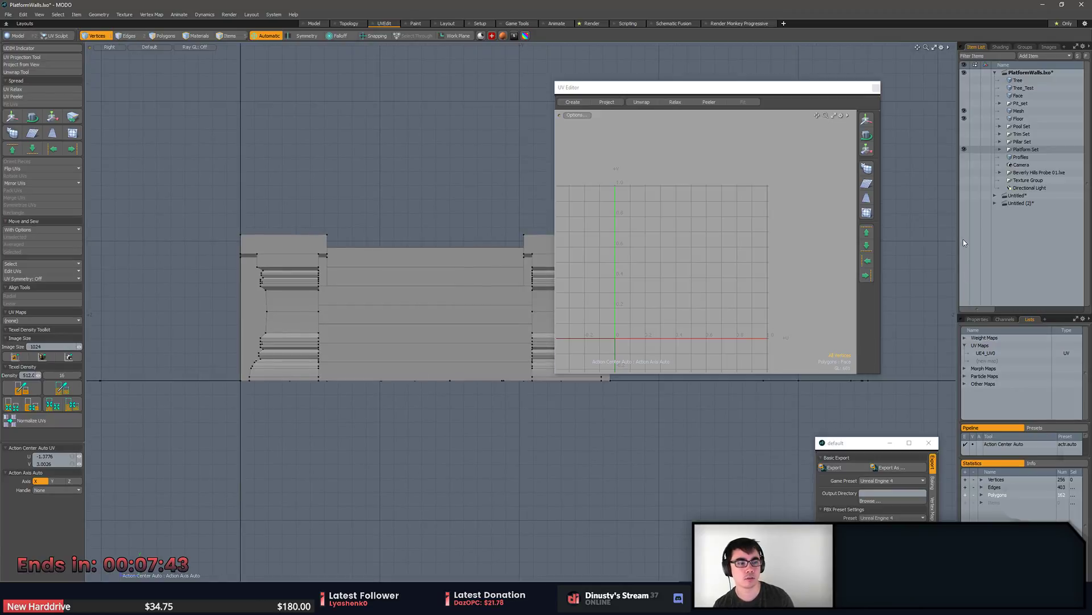
{"action": "key", "text": "KP_Decimal"}
{"action": "left_click_drag", "start_coordinate": [570, 290], "coordinate": [533, 297], "text": "alt"}
{"action": "left_click_drag", "start_coordinate": [629, 274], "coordinate": [679, 252], "text": "alt"}
{"action": "left_click", "coordinate": [1012, 354]}
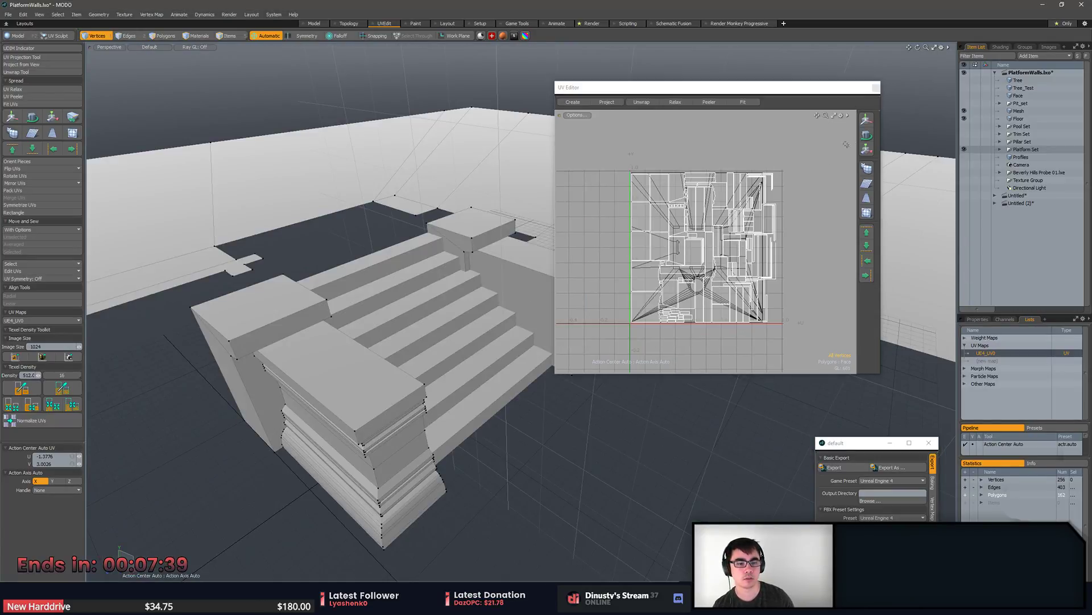
{"action": "left_click", "coordinate": [877, 87]}
{"action": "left_click_drag", "start_coordinate": [728, 227], "coordinate": [877, 222], "text": "alt"}
{"action": "key", "text": "5"}
{"action": "key", "text": "3"}
Check the two untitled scenes and try to open 3Stair.fbx from the Temple Substance Stairs folder.
{"action": "left_click", "coordinate": [1027, 196]}
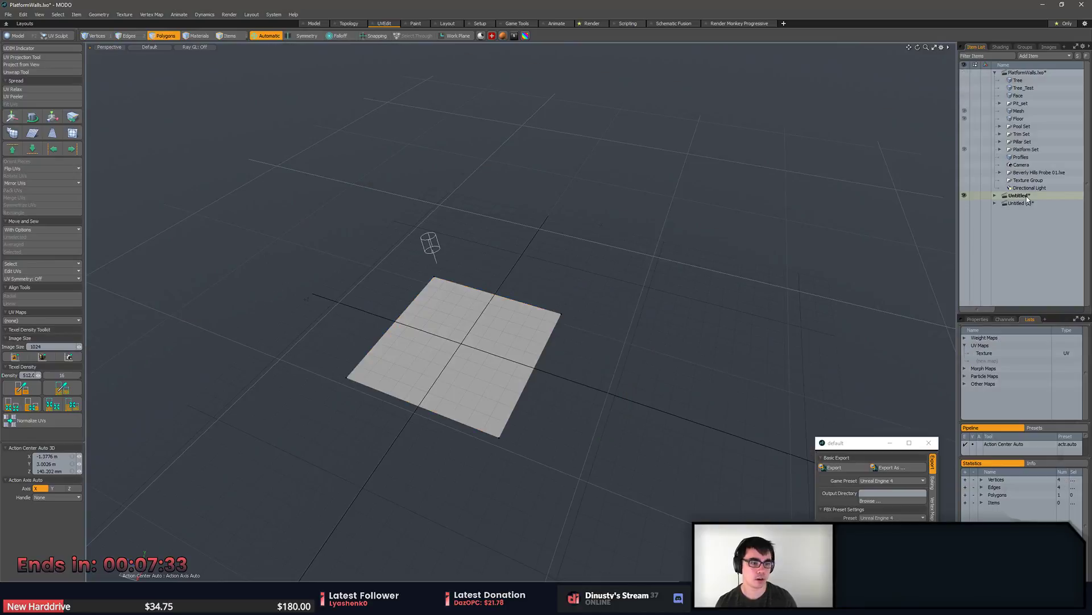
{"action": "left_click", "coordinate": [1049, 202]}
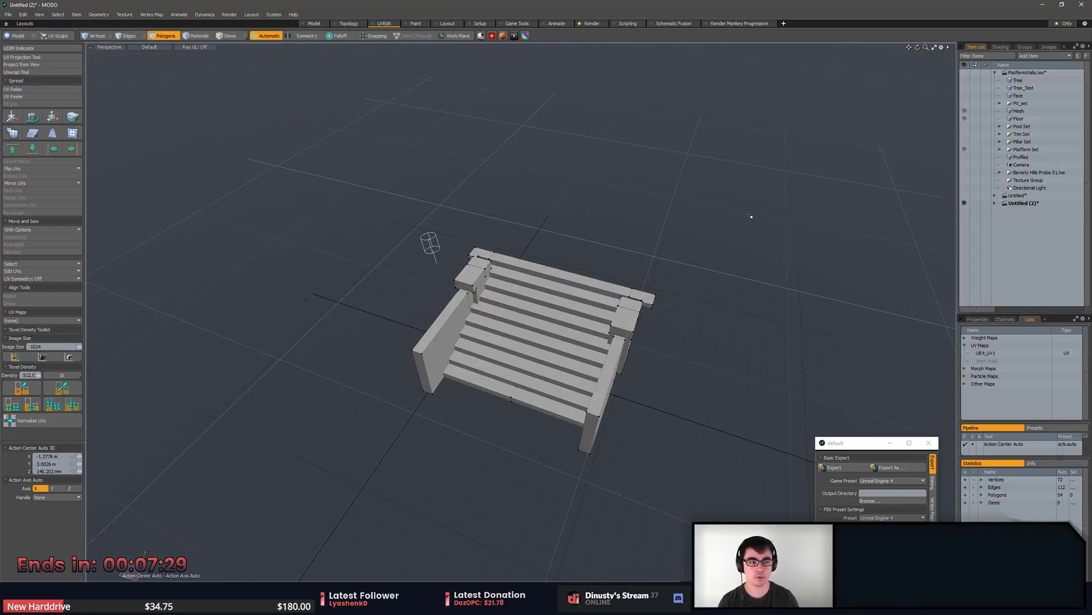
{"action": "left_click", "coordinate": [12, 13]}
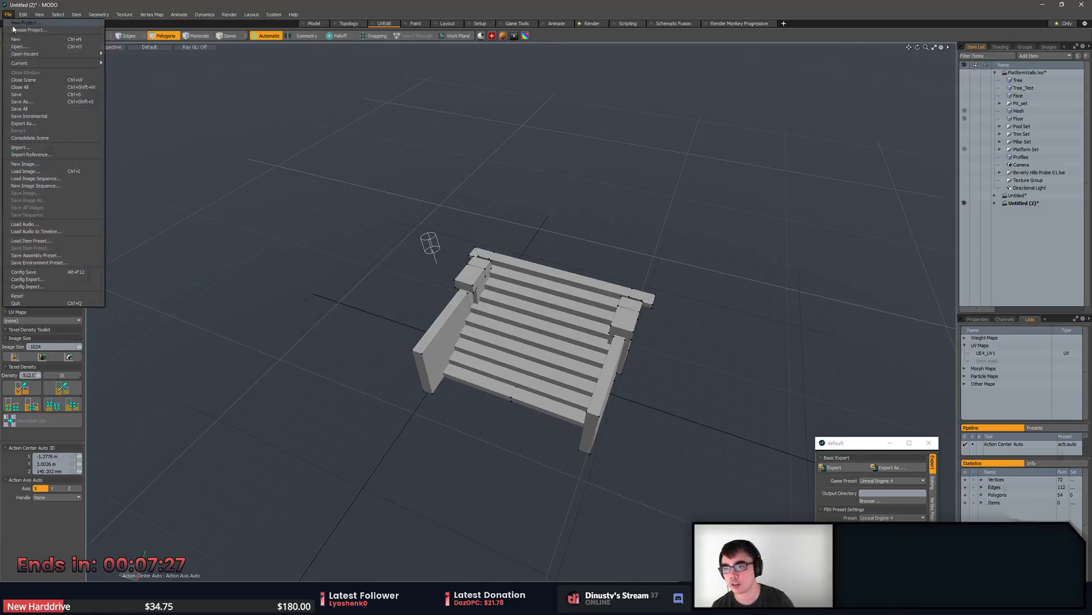
{"action": "left_click", "coordinate": [44, 50]}
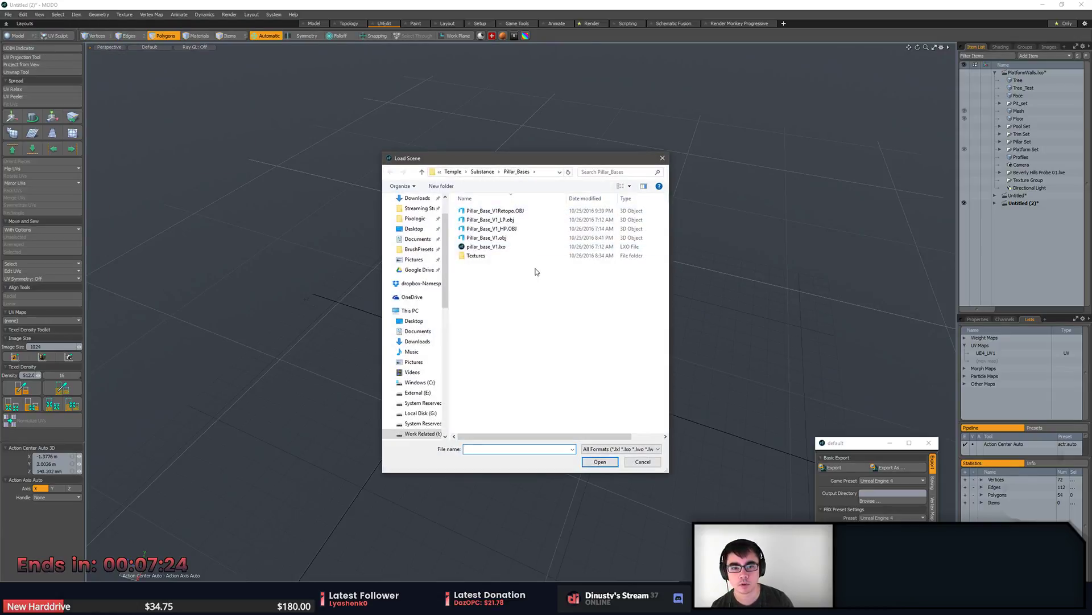
{"action": "left_click", "coordinate": [477, 173]}
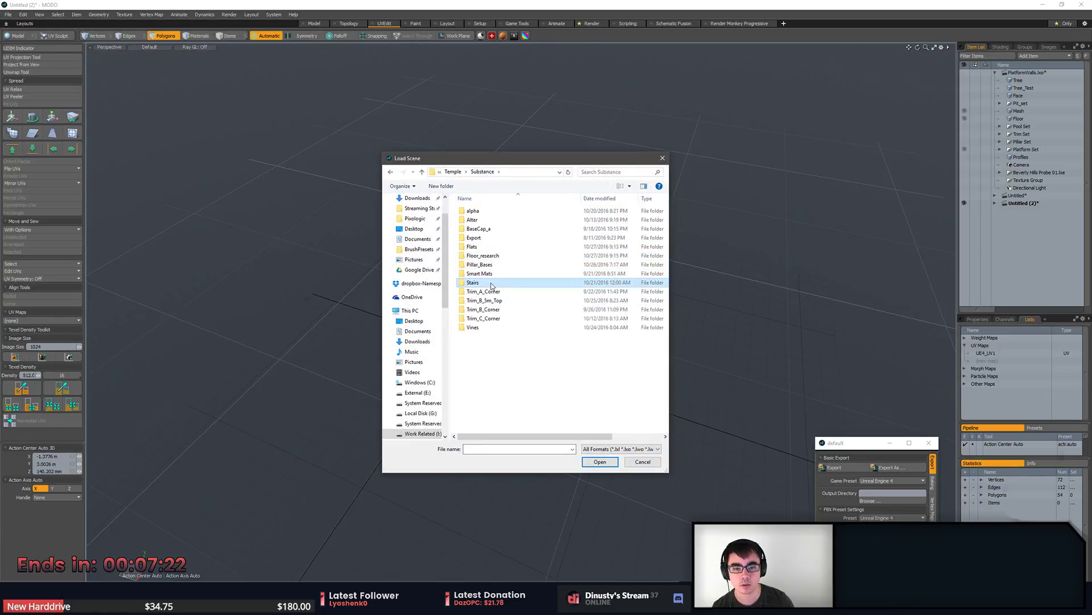
{"action": "double_click", "coordinate": [541, 282]}
{"action": "left_click", "coordinate": [504, 219]}
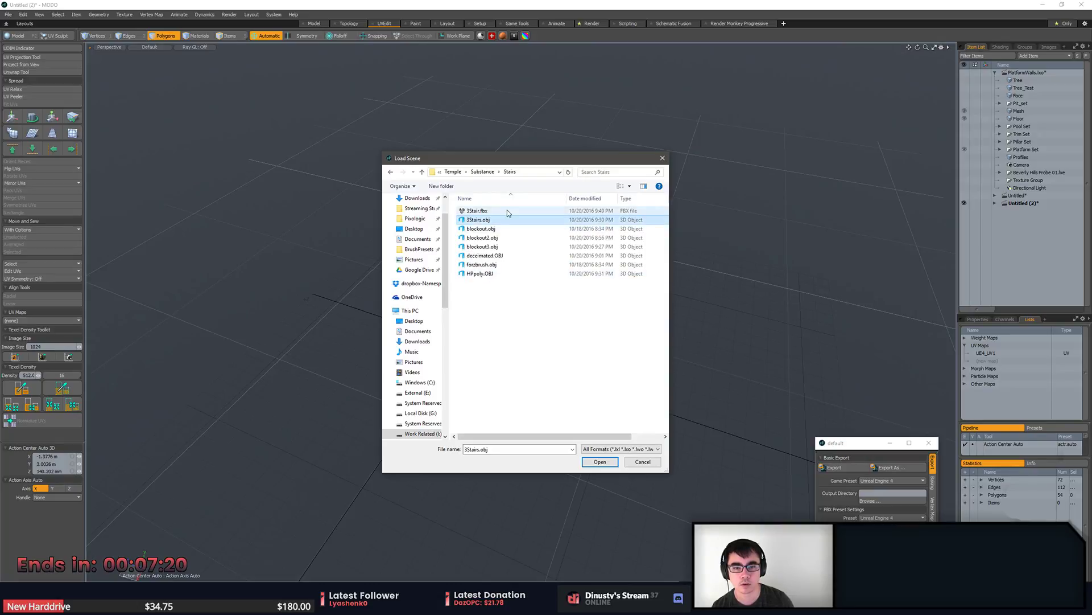
{"action": "double_click", "coordinate": [507, 210]}
{"action": "left_click", "coordinate": [501, 155]}
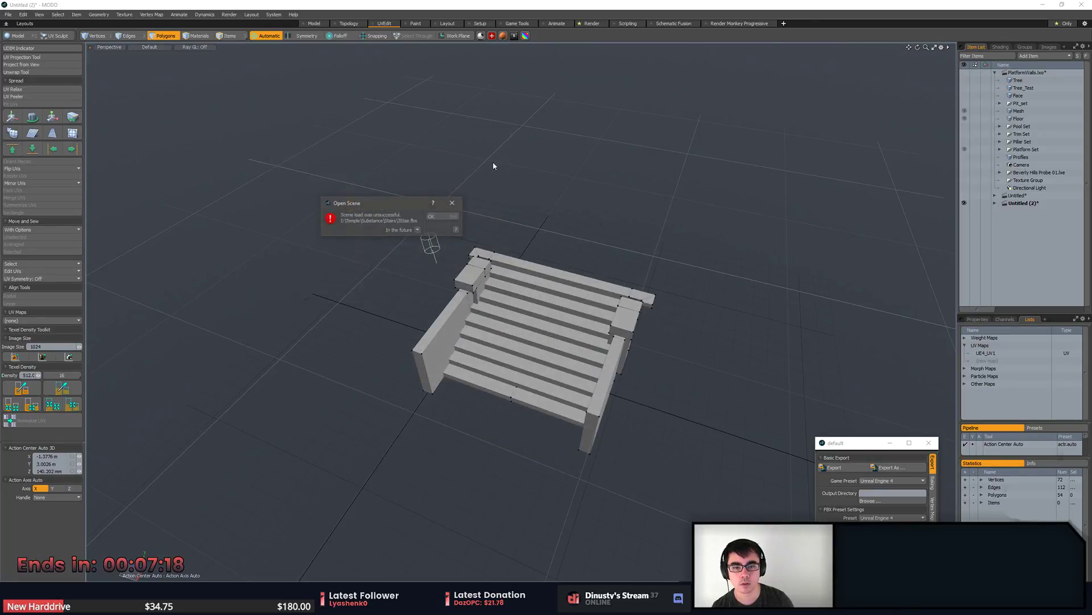
{"action": "left_click", "coordinate": [442, 218]}
Open blockout.obj from the Stairs folder with the default OBJ load options.
{"action": "left_click", "coordinate": [8, 15]}
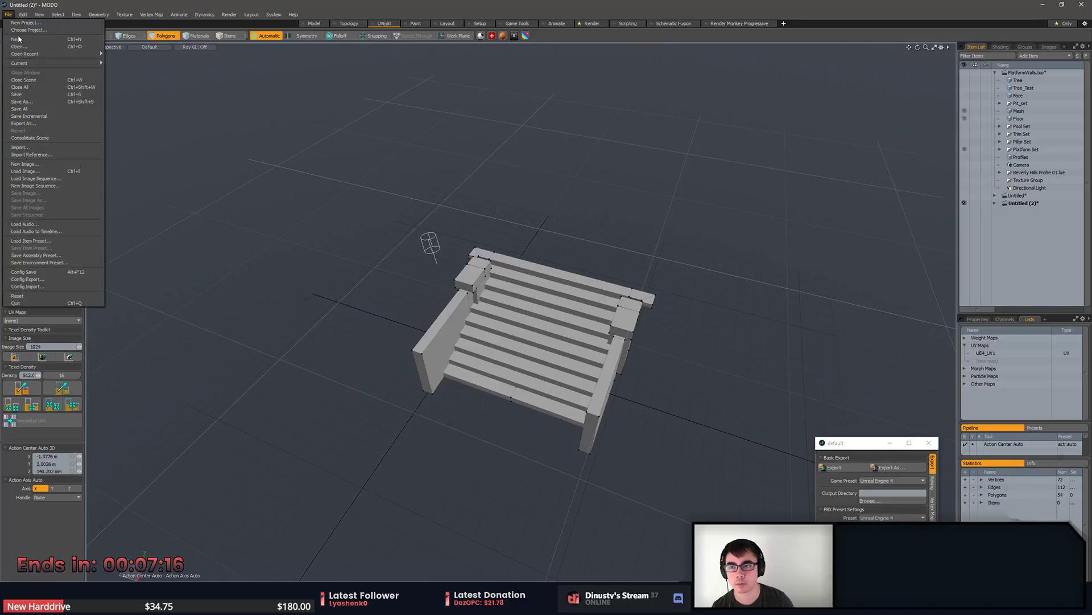
{"action": "left_click", "coordinate": [23, 35]}
{"action": "left_click", "coordinate": [493, 229]}
{"action": "left_click", "coordinate": [493, 295]}
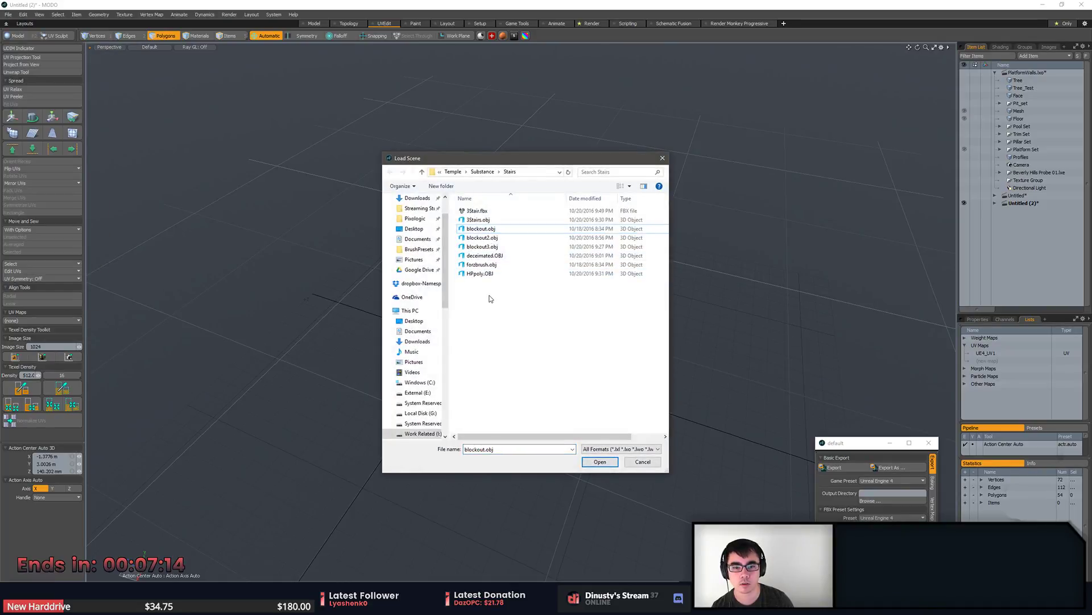
{"action": "left_click", "coordinate": [508, 248]}
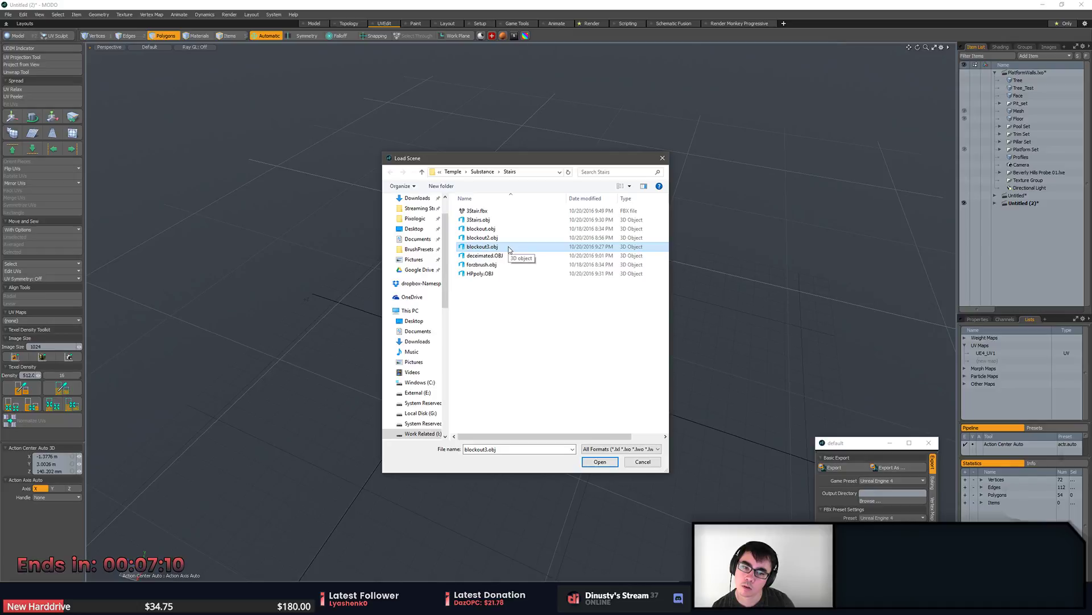
{"action": "double_click", "coordinate": [512, 227]}
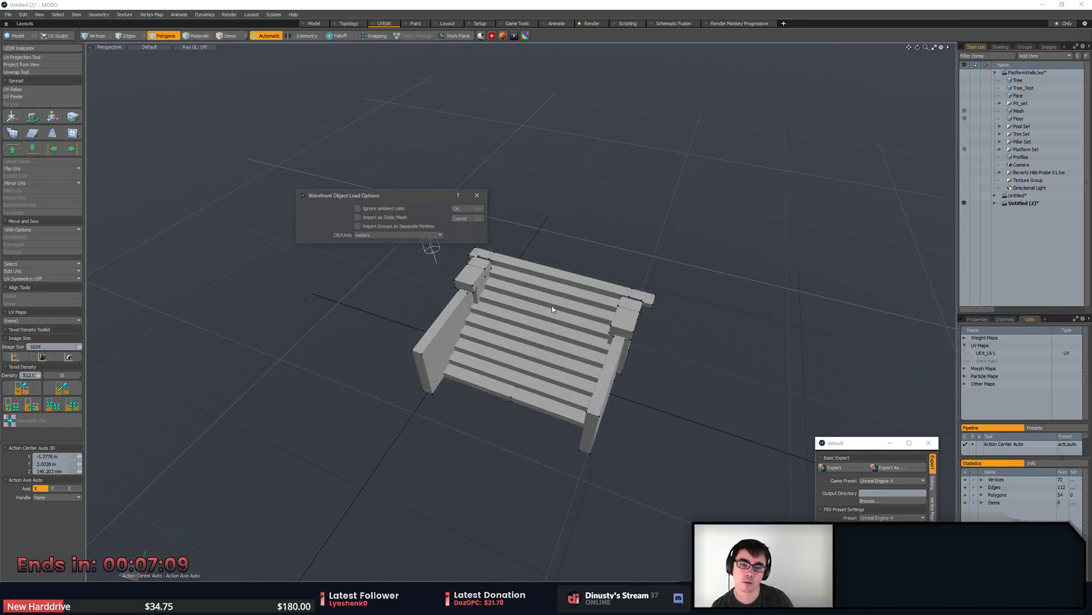
{"action": "left_click", "coordinate": [462, 209]}
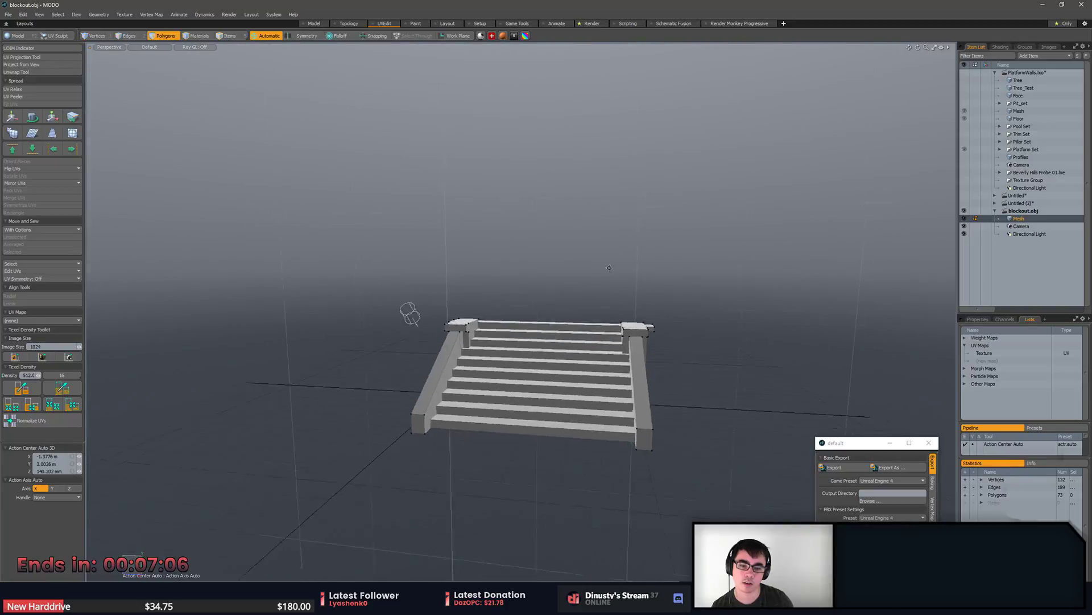
Add a new mesh item to the blockout scene and paste the copied staircase geometry into it.
{"action": "left_click_drag", "start_coordinate": [610, 268], "coordinate": [552, 282], "text": "alt"}
{"action": "scroll", "coordinate": [615, 276], "scroll_direction": "up", "scroll_amount": 3}
{"action": "key", "text": "n"}
{"action": "key", "text": "ctrl+v"}
{"action": "left_click_drag", "start_coordinate": [628, 293], "coordinate": [517, 326], "text": "alt"}
Move the pasted staircase along X against the imported blockout and delete the blockout's original mesh, keeping the new staircase mesh selected.
{"action": "key", "text": "w"}
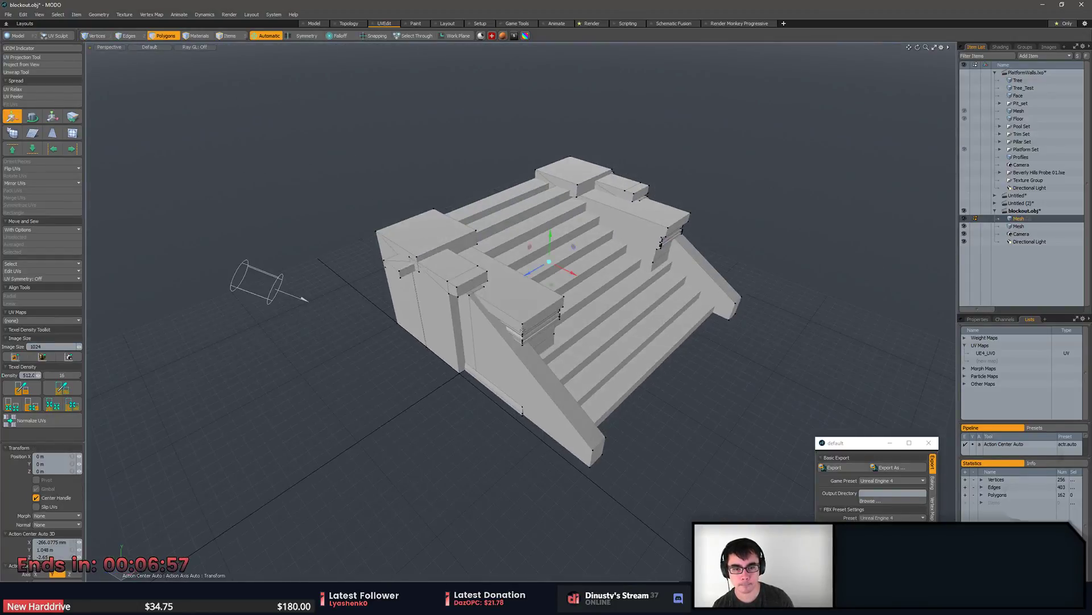
{"action": "left_click_drag", "start_coordinate": [572, 274], "coordinate": [663, 325]}
{"action": "key", "text": "F11"}
{"action": "left_click_drag", "start_coordinate": [510, 418], "coordinate": [1017, 205], "text": "alt"}
{"action": "key", "text": "Delete"}
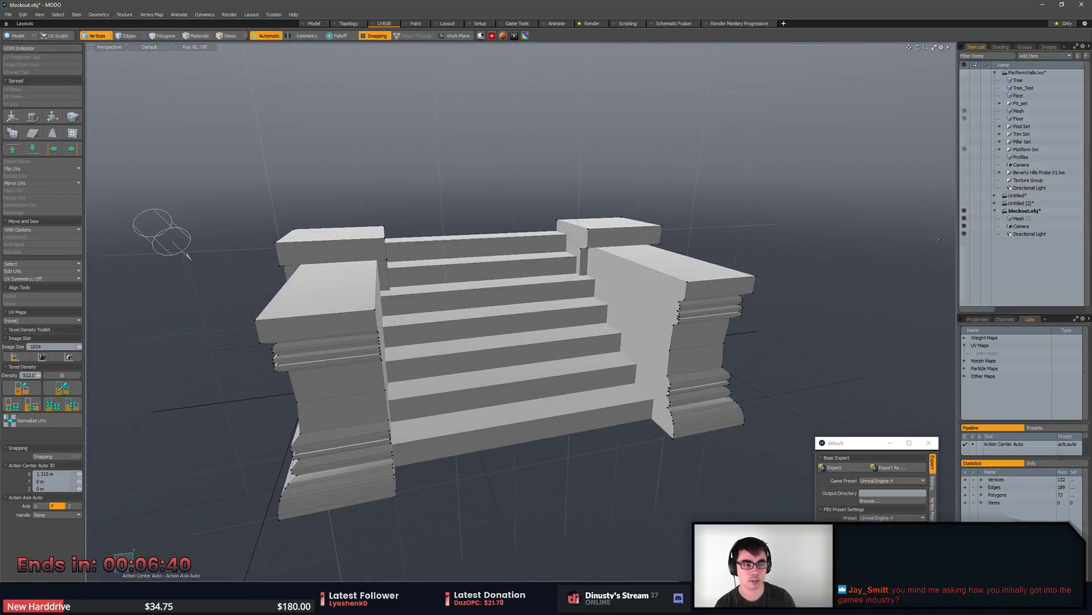
{"action": "left_click_drag", "start_coordinate": [711, 319], "coordinate": [813, 254], "text": "alt"}
{"action": "left_click", "coordinate": [1017, 219]}
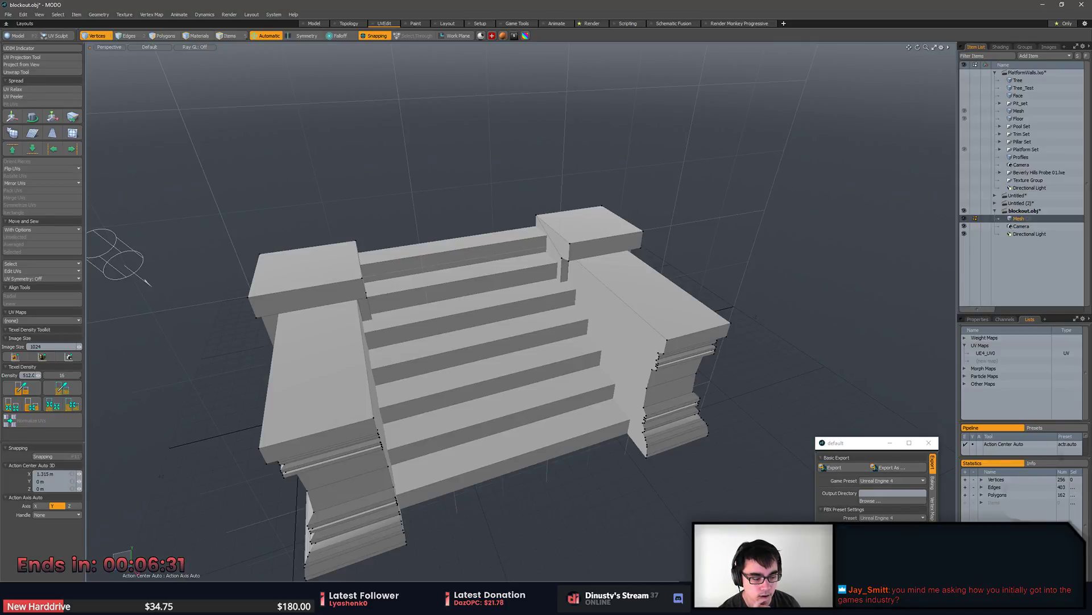
Compare the MODO staircase with the blockout stair placed in the Unreal Editor level.
{"action": "key", "text": "alt+Tab"}
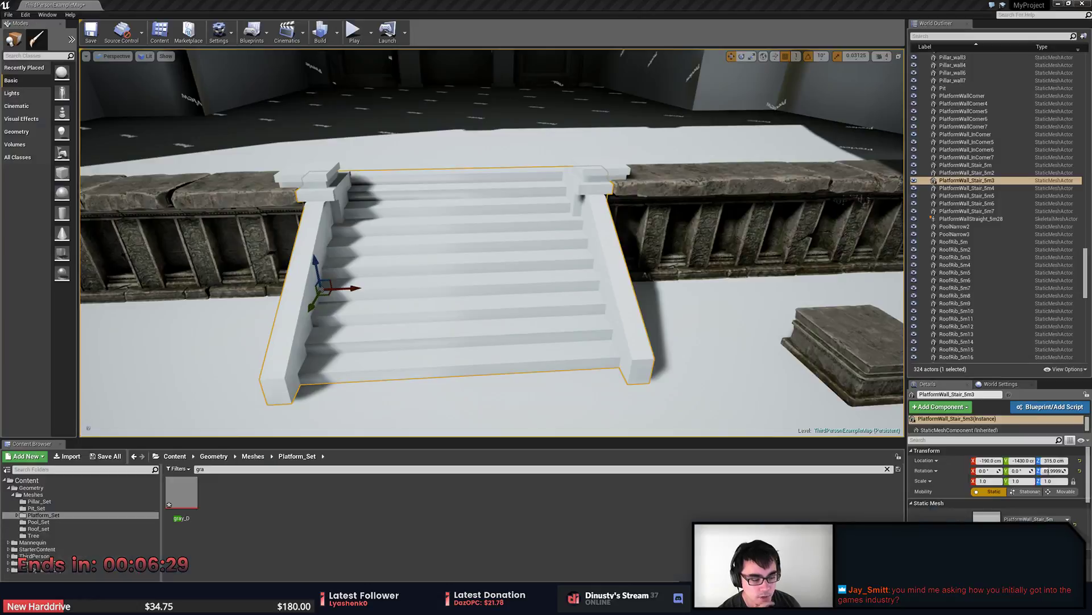
{"action": "key", "text": "alt+Tab"}
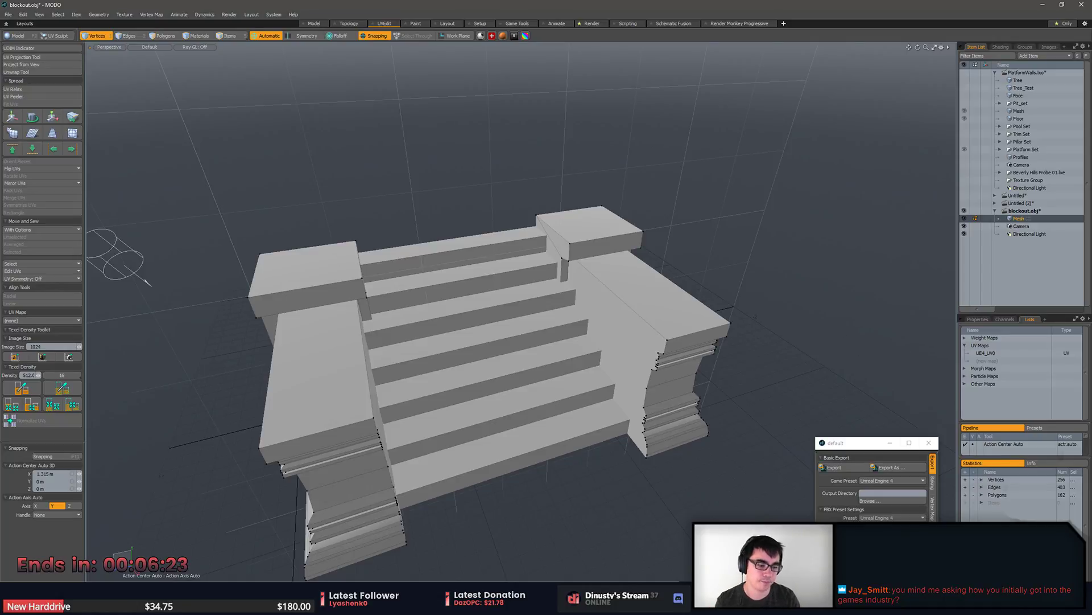
{"action": "key", "text": "alt+Tab"}
{"action": "key", "text": "alt+Tab"}
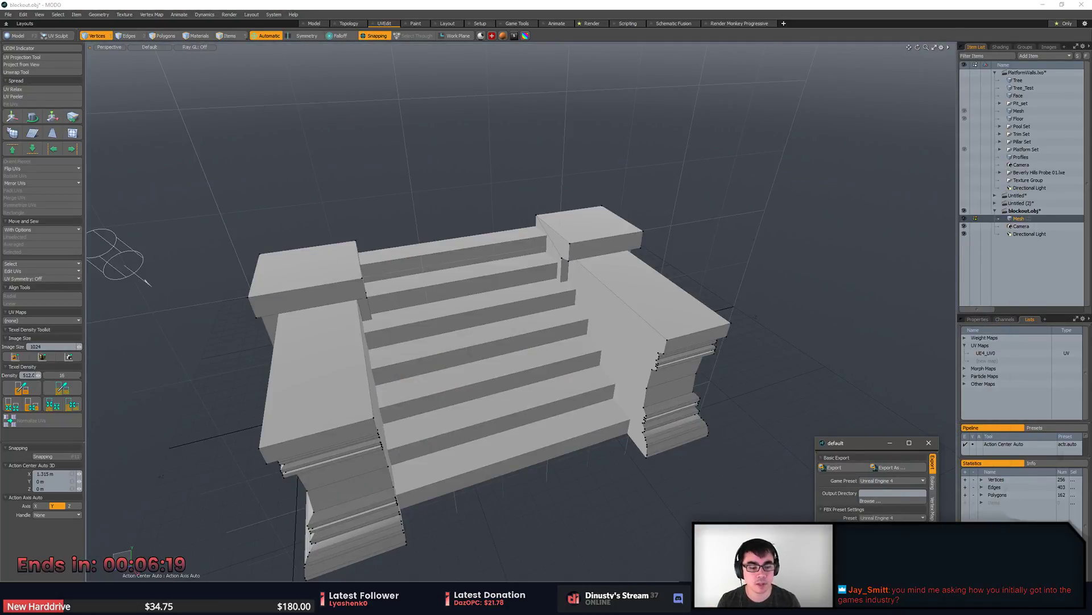
Switch to Unreal Editor and examine the textured stone steps across from the blockout stair.
{"action": "key", "text": "alt+Tab"}
{"action": "right_click_drag", "start_coordinate": [671, 378], "coordinate": [608, 369]}
{"action": "key", "text": "Escape"}
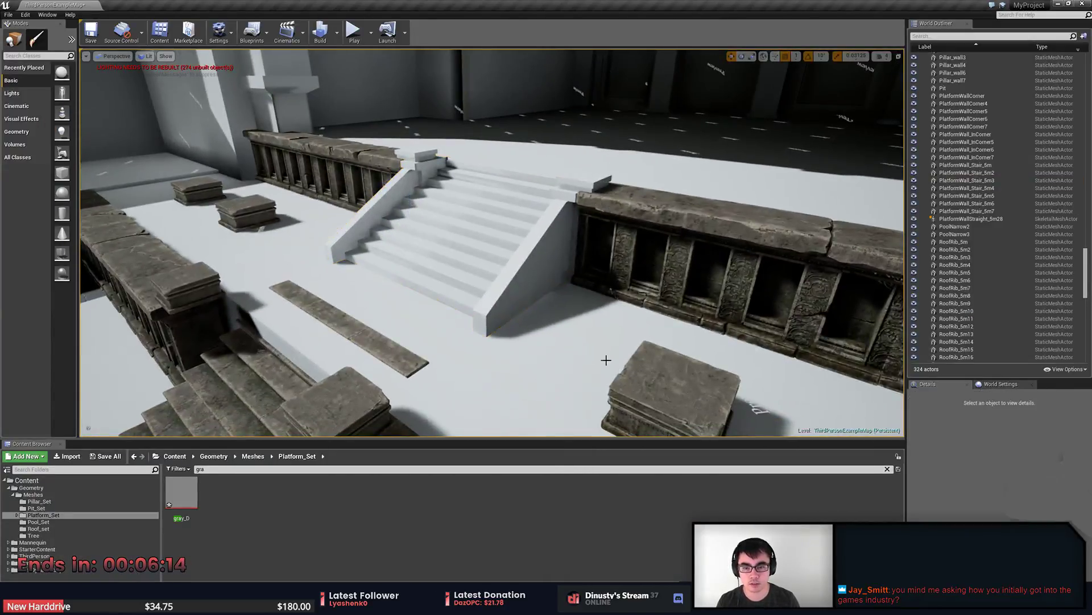
{"action": "right_click_drag", "start_coordinate": [396, 345], "coordinate": [381, 349]}
{"action": "left_click", "coordinate": [382, 348]}
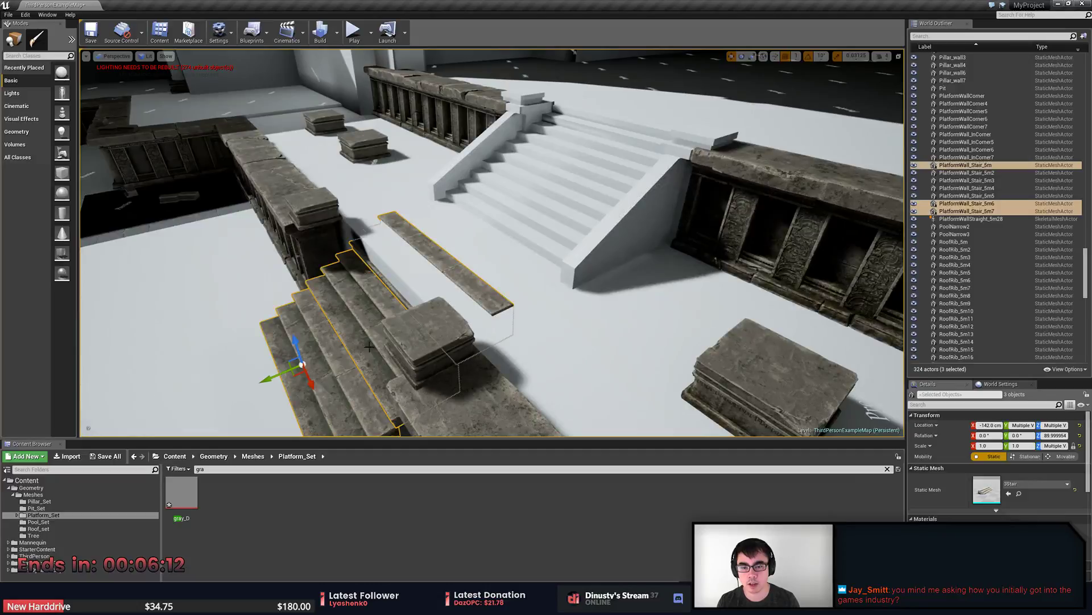
{"action": "key", "text": "f"}
{"action": "left_click_drag", "start_coordinate": [410, 274], "coordinate": [357, 291]}
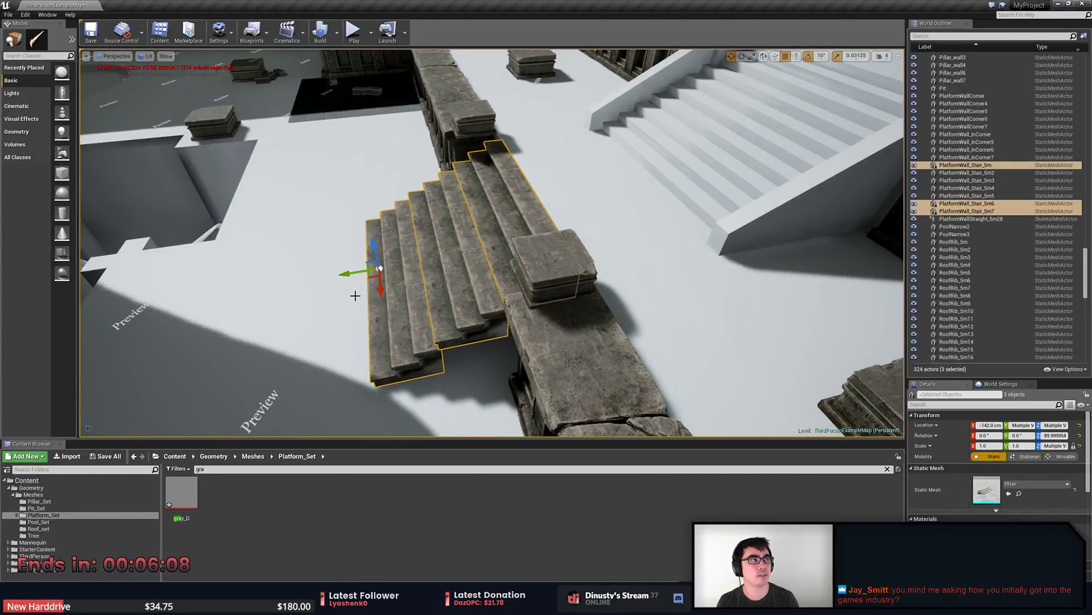
{"action": "right_click_drag", "start_coordinate": [353, 300], "coordinate": [526, 264]}
Select the placed blockout stair, clear the asset search in the Platform_Set folder, and select the Trim_C_Corner asset.
{"action": "left_click", "coordinate": [364, 290]}
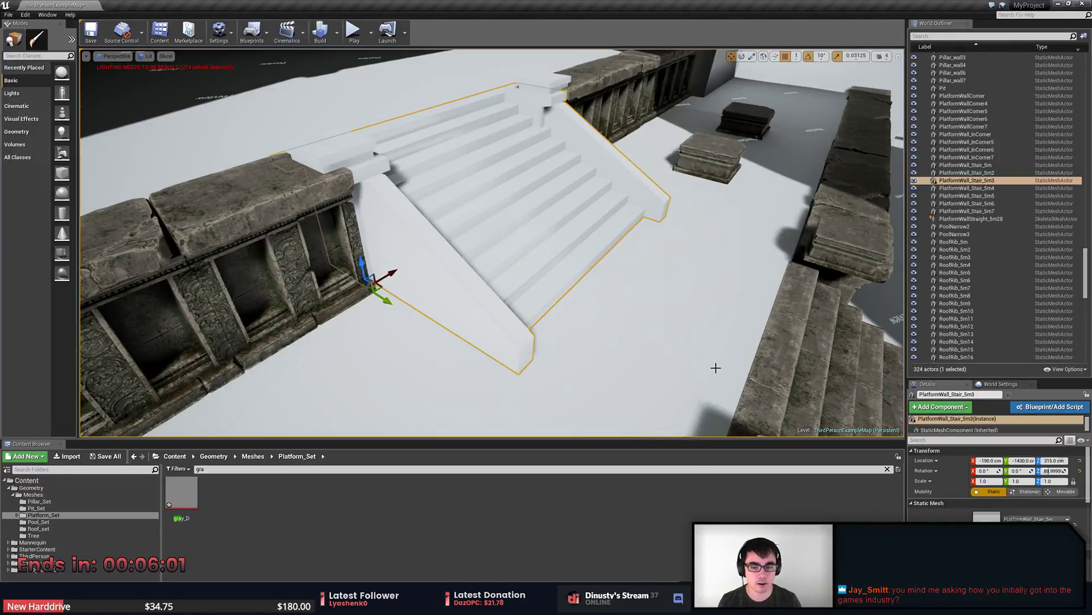
{"action": "left_click", "coordinate": [210, 469]}
{"action": "key", "text": "BackSpace"}
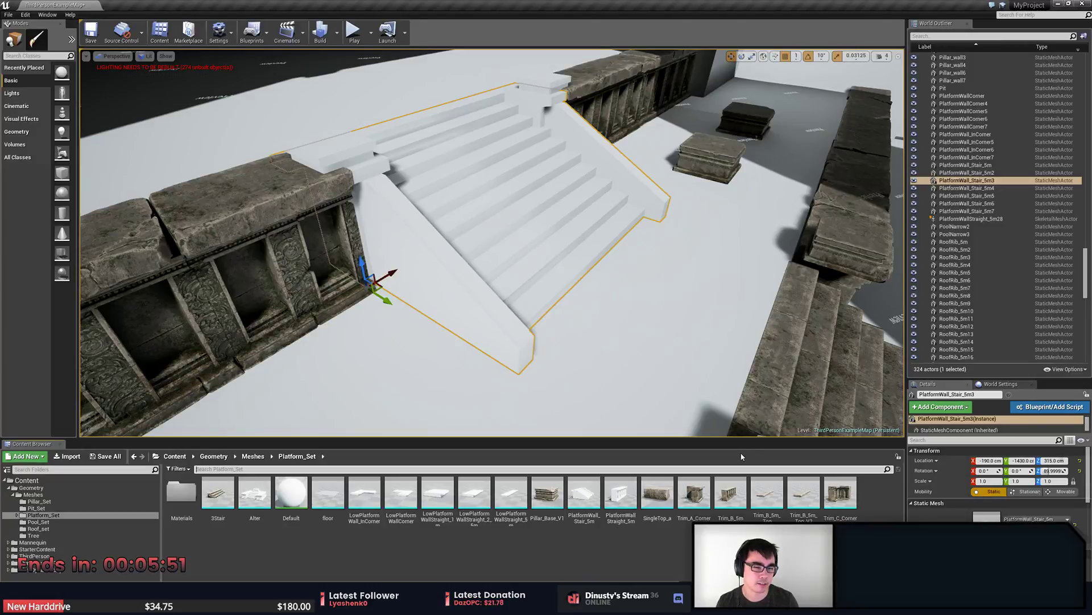
{"action": "left_click", "coordinate": [838, 496]}
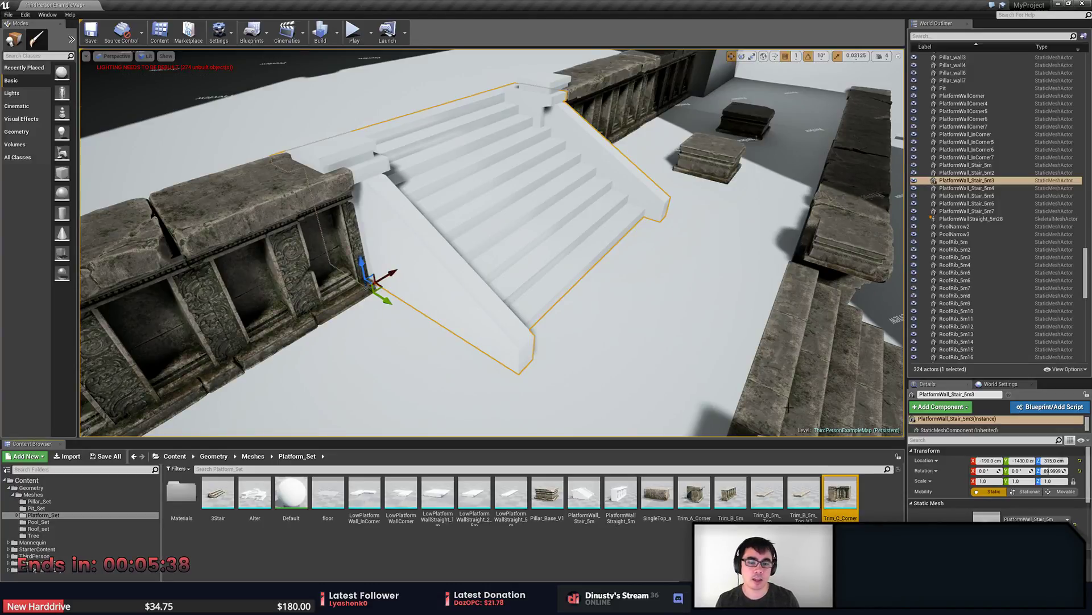
Inspect the placed blockout stair between the platform walls and open the PlatformWall_Stair_5m asset in the static mesh editor.
{"action": "right_click_drag", "start_coordinate": [711, 372], "coordinate": [590, 237]}
{"action": "key", "text": "Escape"}
{"action": "left_click", "coordinate": [589, 238]}
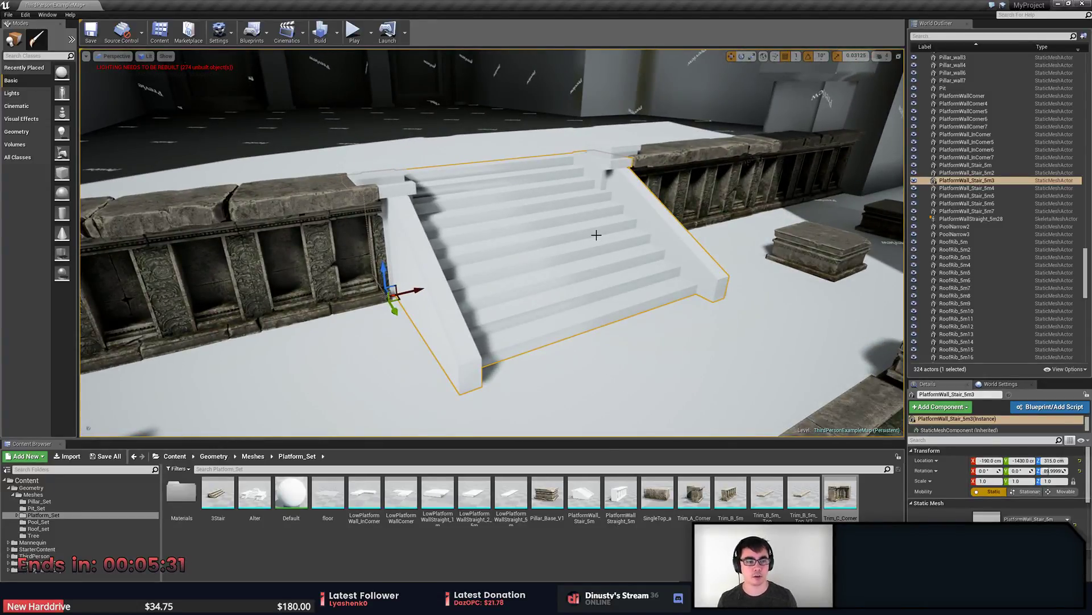
{"action": "right_click_drag", "start_coordinate": [596, 234], "coordinate": [501, 173]}
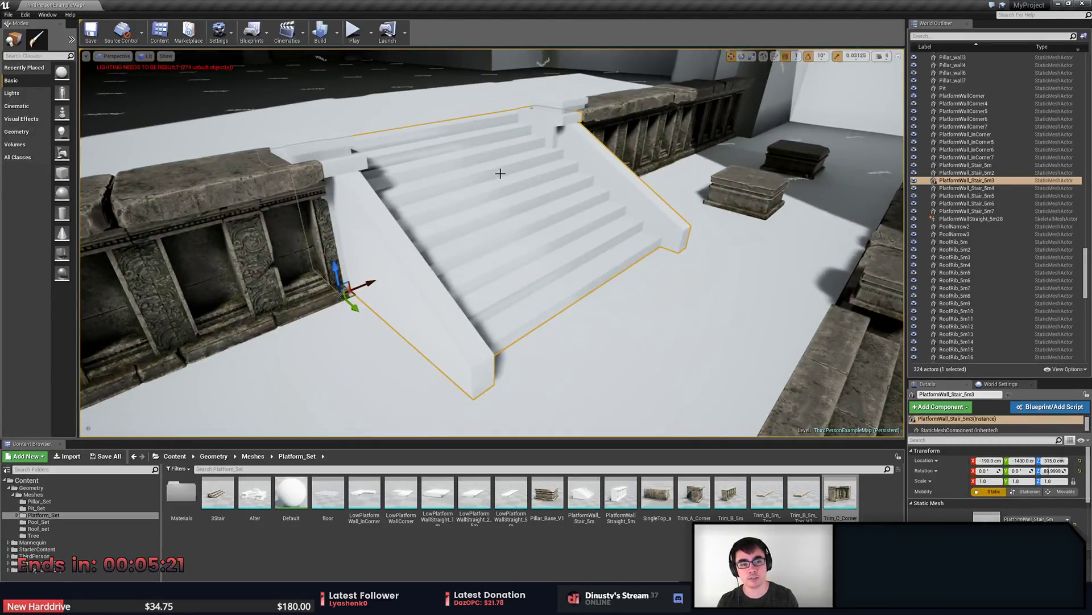
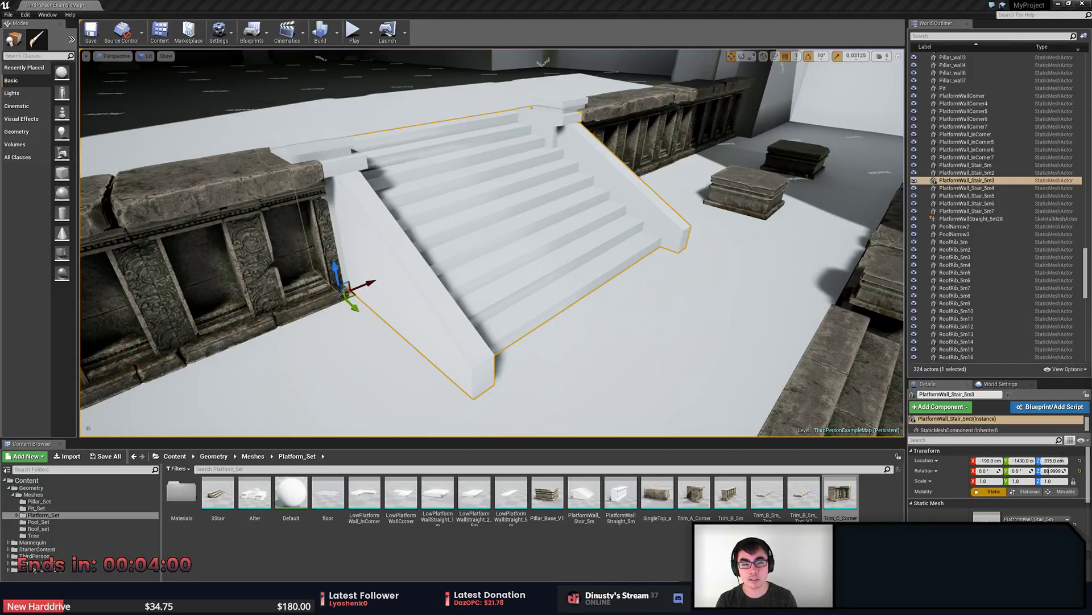
{"action": "right_click_drag", "start_coordinate": [684, 330], "coordinate": [632, 302]}
{"action": "key", "text": "Escape"}
{"action": "right_click_drag", "start_coordinate": [680, 349], "coordinate": [700, 349]}
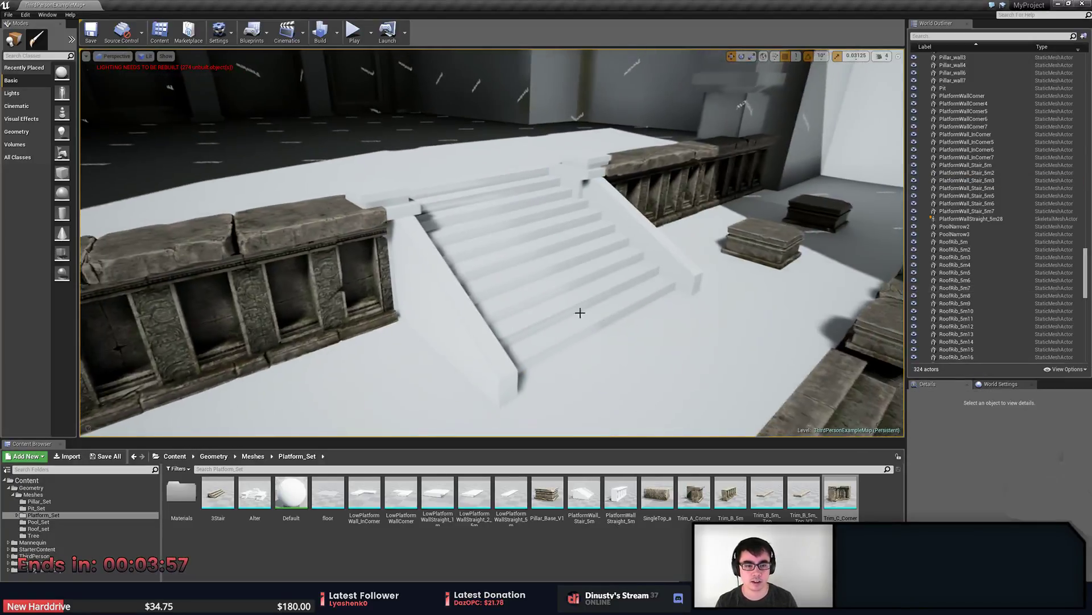
{"action": "left_click", "coordinate": [580, 312]}
{"action": "left_click", "coordinate": [590, 490]}
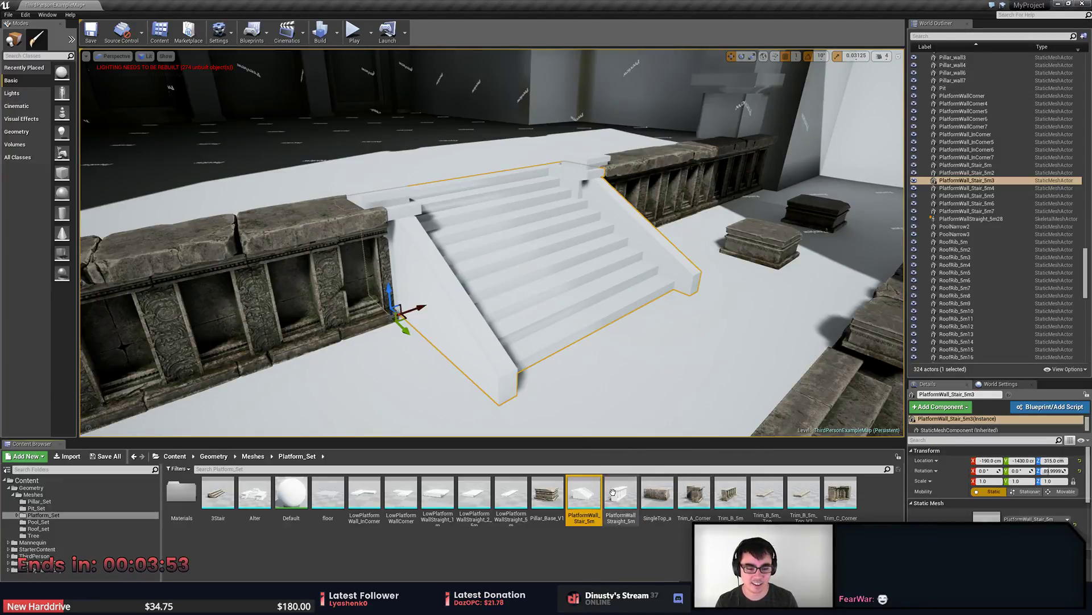
{"action": "double_click", "coordinate": [589, 497]}
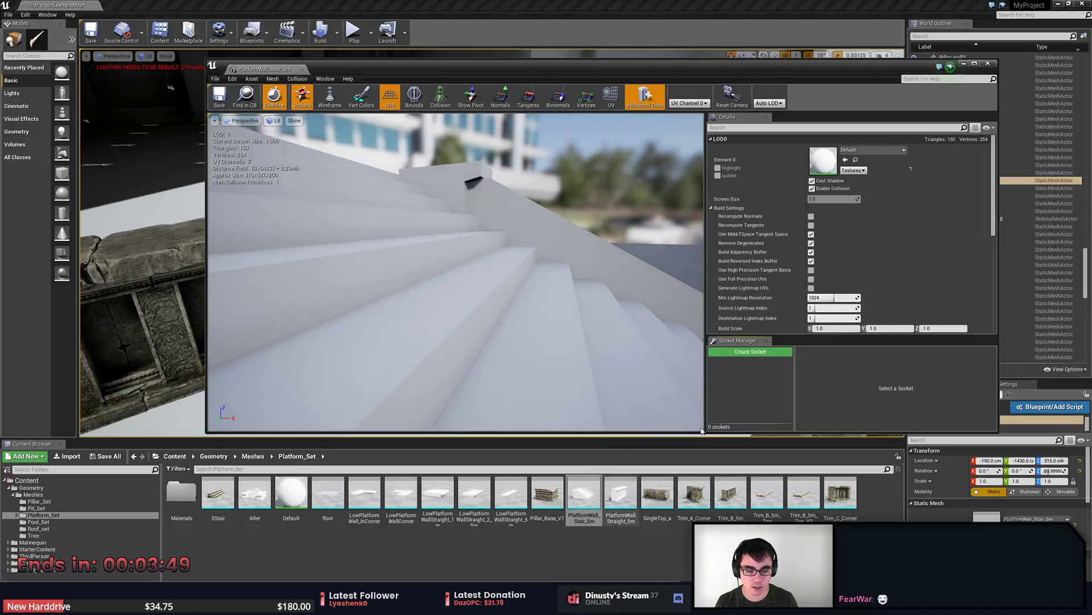
Close the stair's static mesh editor, switch to MODO, and start saving the staircase scene under a new name.
{"action": "left_click", "coordinate": [987, 64]}
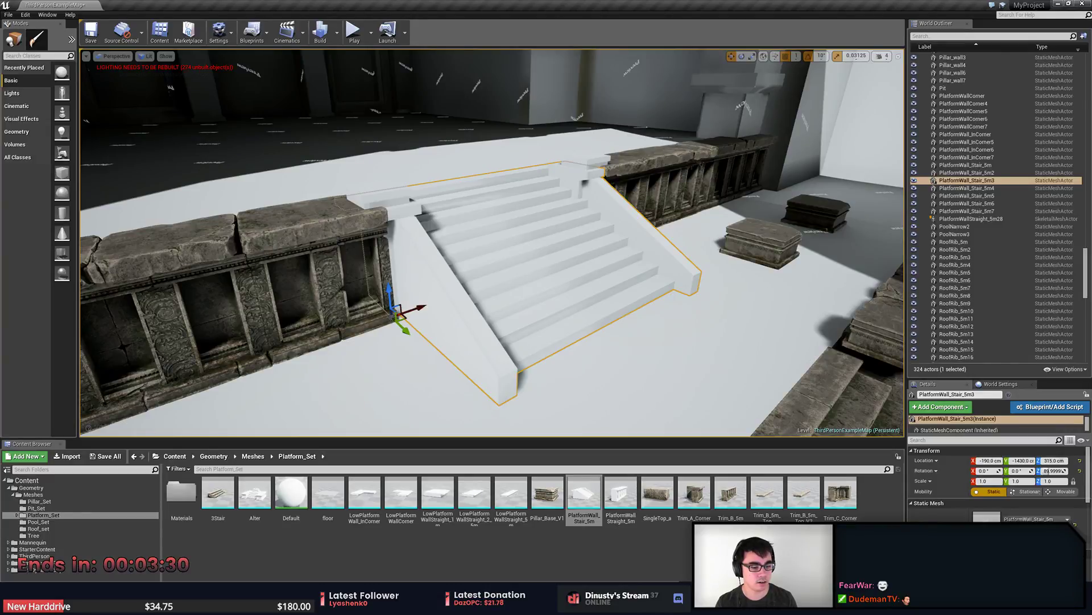
{"action": "key", "text": "alt+Tab"}
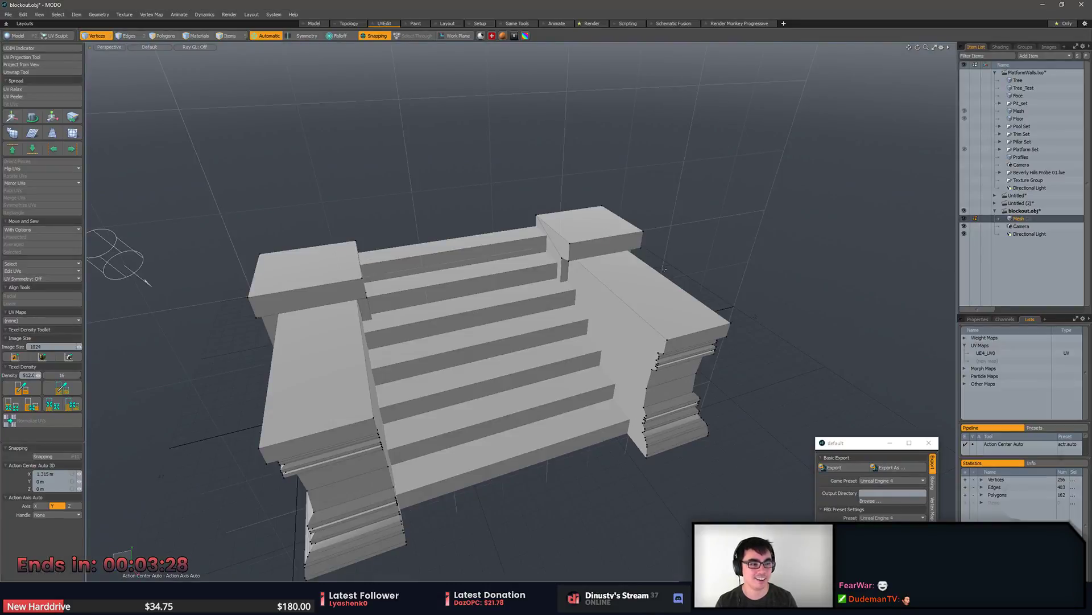
{"action": "left_click_drag", "start_coordinate": [458, 193], "coordinate": [501, 196], "text": "alt"}
{"action": "key", "text": "ctrl+shift+s"}
{"action": "left_click", "coordinate": [537, 302]}
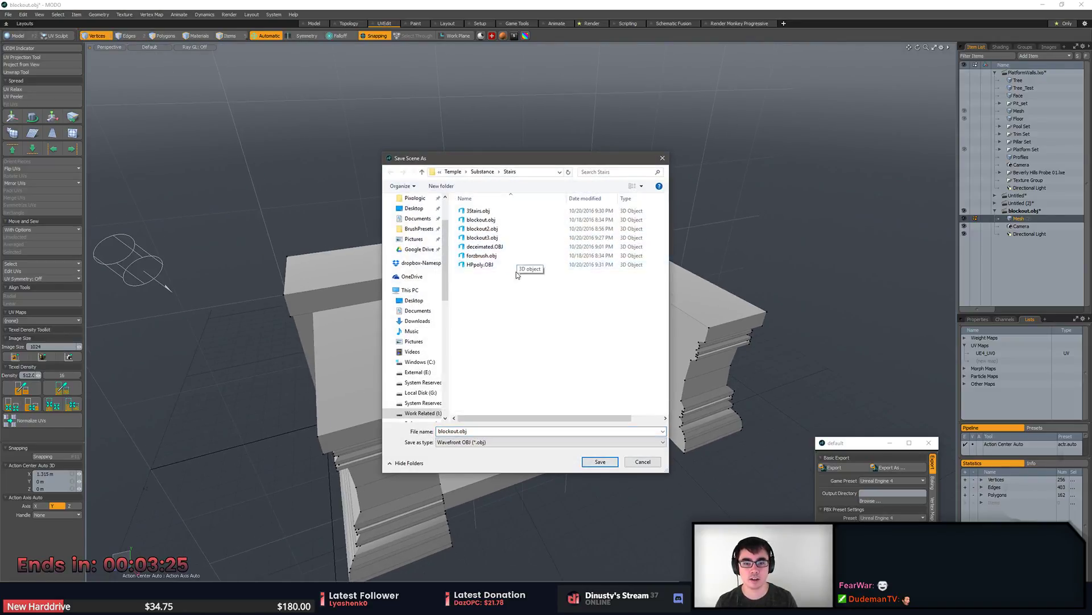
Look through the Temple project's folders and the existing OBJ files in Exports for a place to save the staircase.
{"action": "left_click", "coordinate": [483, 171]}
{"action": "key", "text": "alt+Up"}
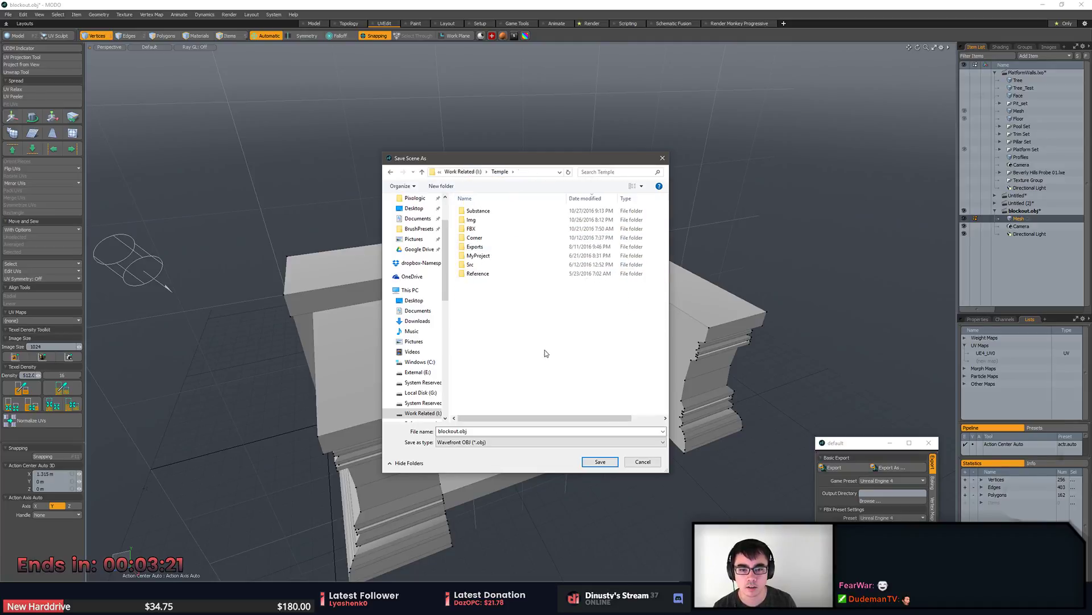
{"action": "double_click", "coordinate": [513, 275]}
{"action": "key", "text": "alt+Up"}
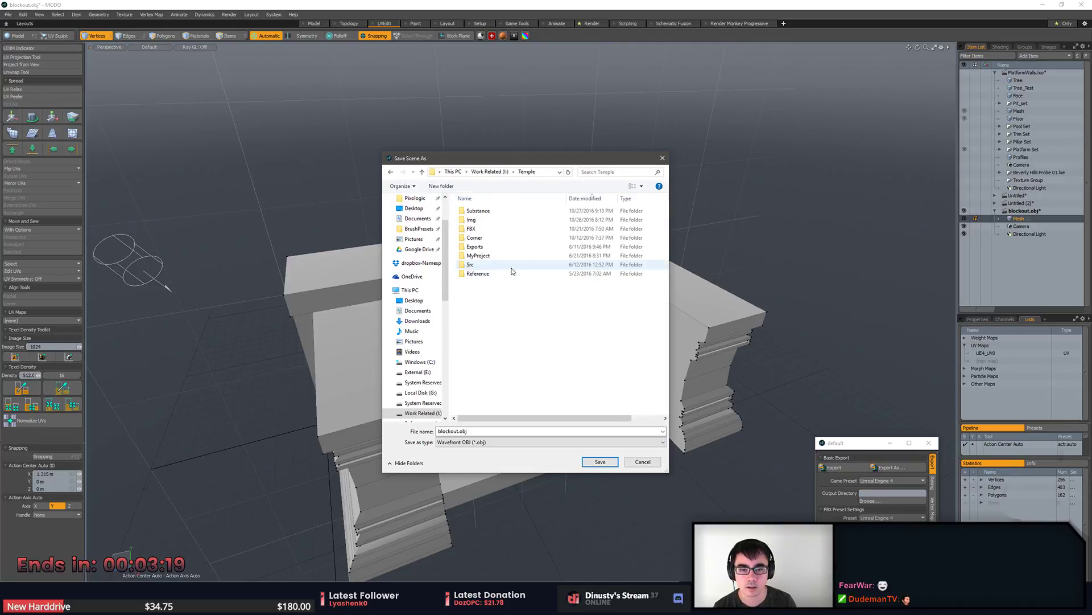
{"action": "double_click", "coordinate": [514, 247]}
{"action": "left_click", "coordinate": [514, 246]}
{"action": "left_click", "coordinate": [501, 291]}
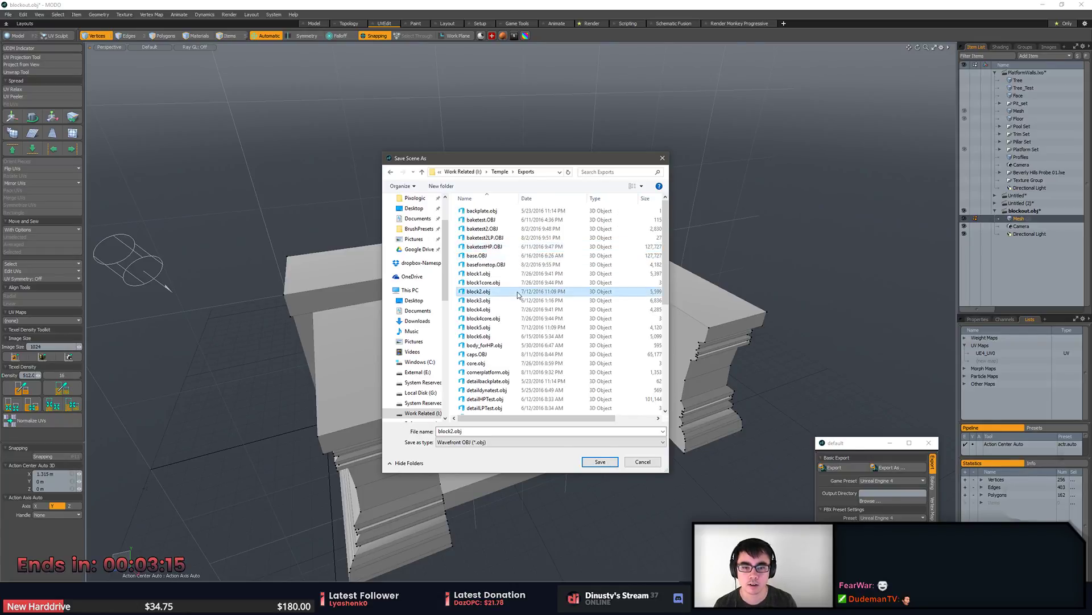
{"action": "scroll", "coordinate": [529, 285], "scroll_direction": "down", "scroll_amount": 4}
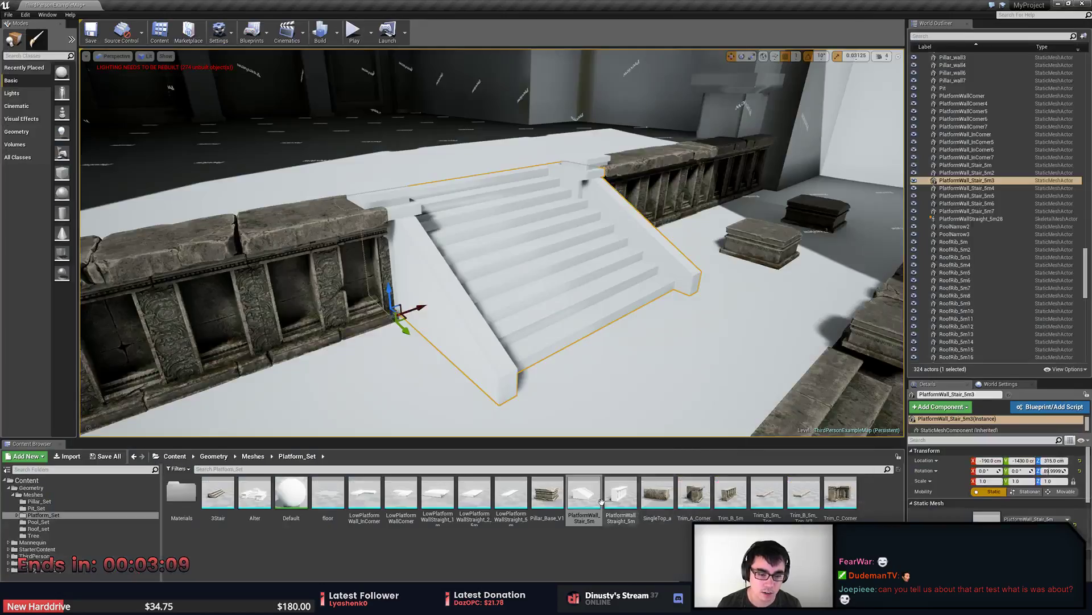
{"action": "key", "text": "alt+Tab"}
{"action": "left_click", "coordinate": [530, 319]}
{"action": "scroll", "coordinate": [531, 320], "scroll_direction": "down", "scroll_amount": 2}
{"action": "scroll", "coordinate": [530, 320], "scroll_direction": "up", "scroll_amount": 3}
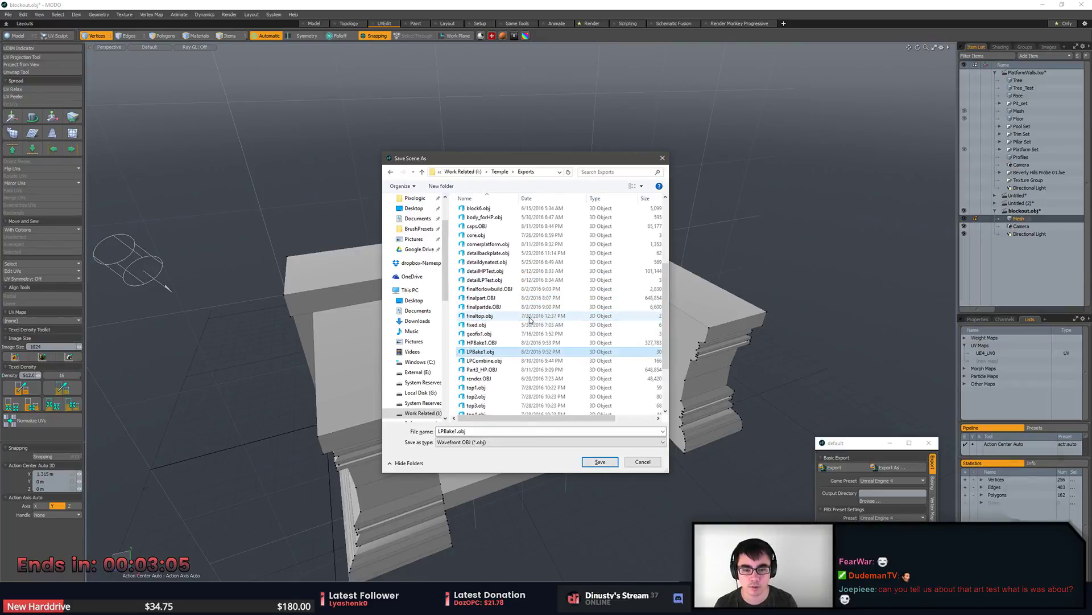
{"action": "scroll", "coordinate": [511, 332], "scroll_direction": "down", "scroll_amount": 2}
{"action": "left_click", "coordinate": [511, 332]}
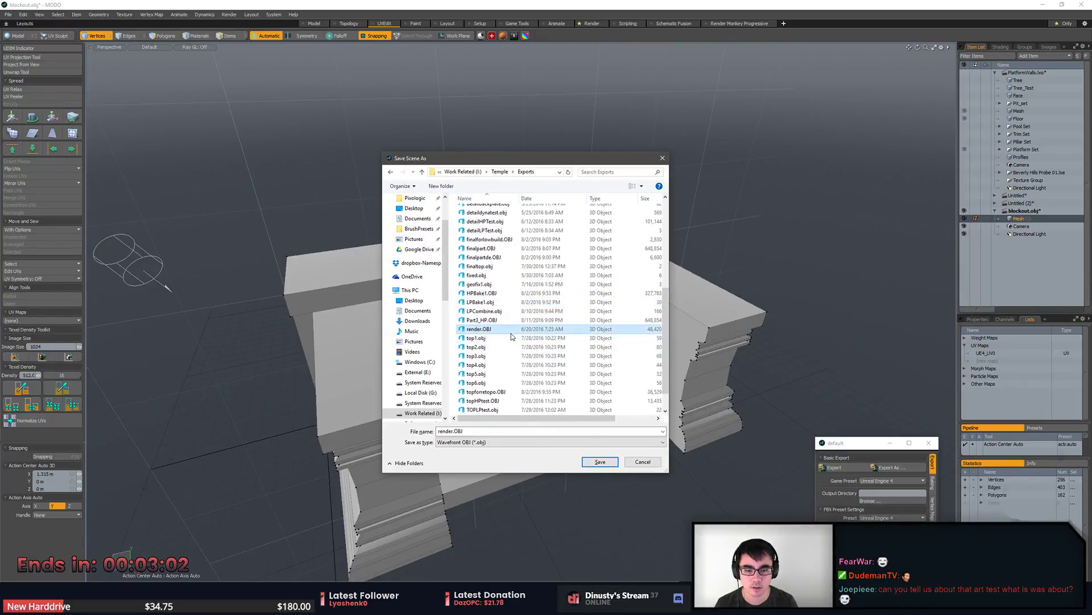
Save the staircase as Stairs_blockout in Autodesk FBX 2015 format in the Temple Substance Stairs folder.
{"action": "left_click", "coordinate": [501, 173]}
{"action": "double_click", "coordinate": [488, 222]}
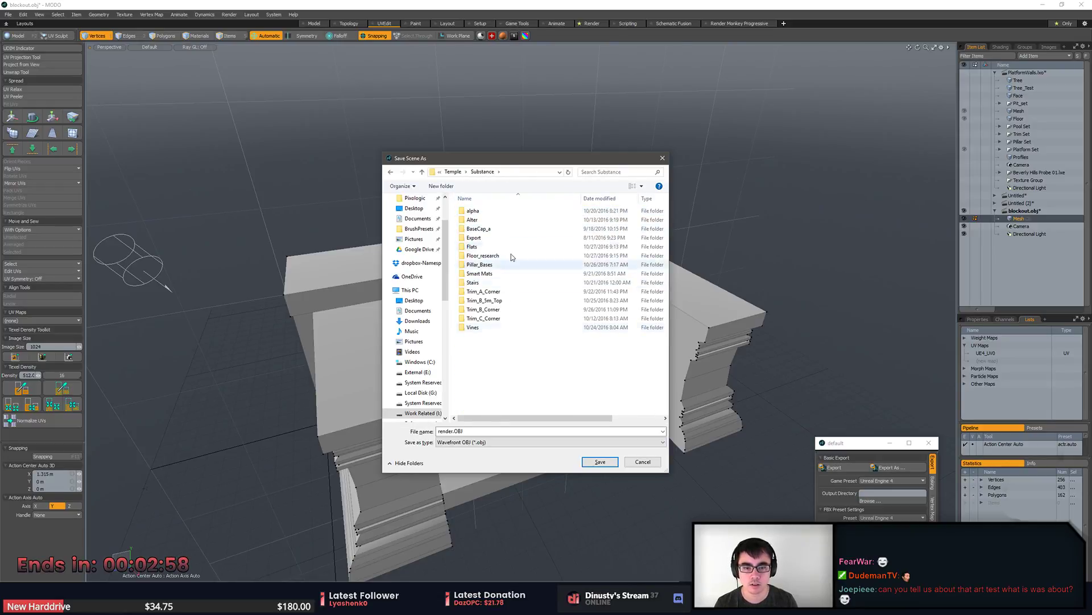
{"action": "left_click", "coordinate": [512, 274]}
{"action": "double_click", "coordinate": [477, 282]}
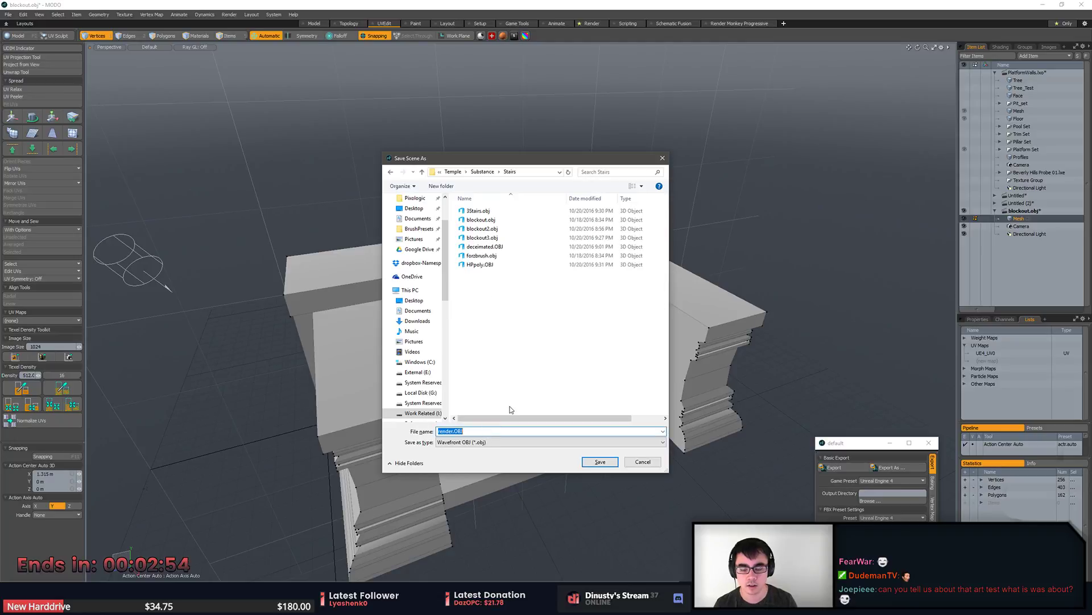
{"action": "type", "text": "Stair"}
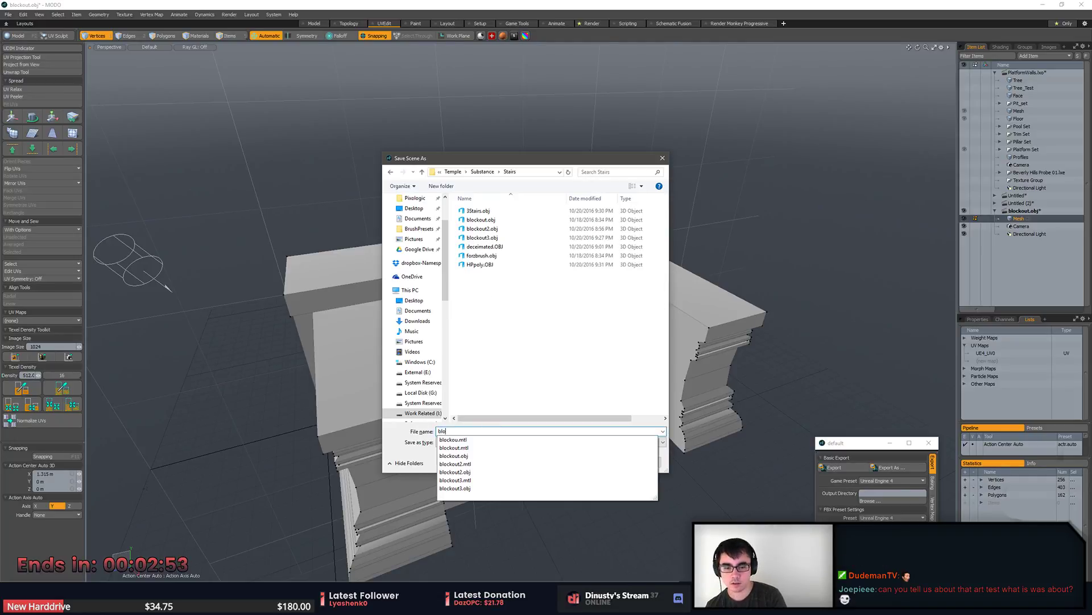
{"action": "type", "text": "s_"}
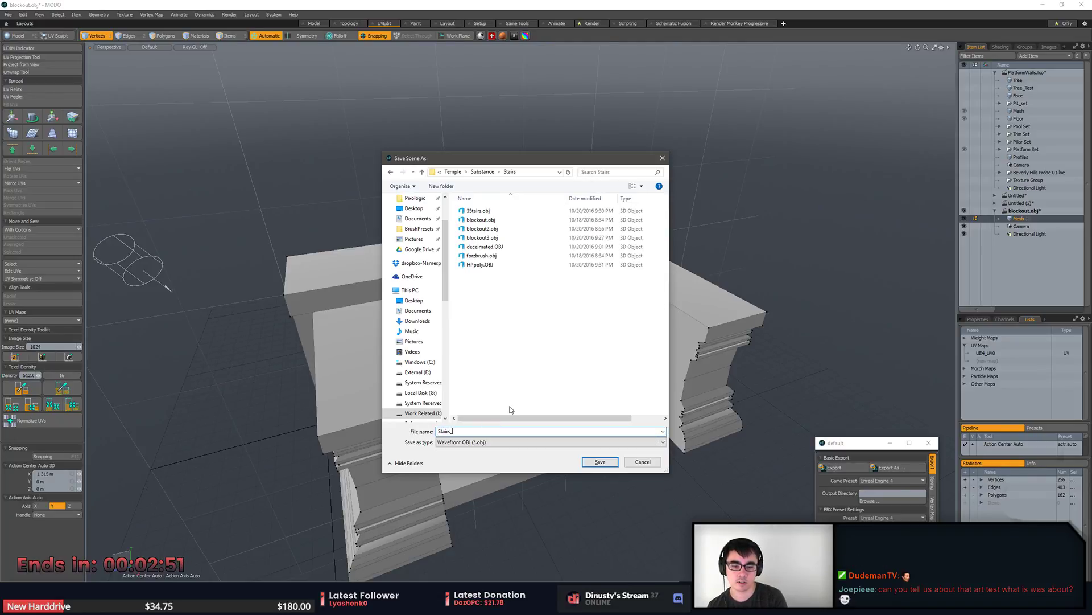
{"action": "type", "text": "blockout"}
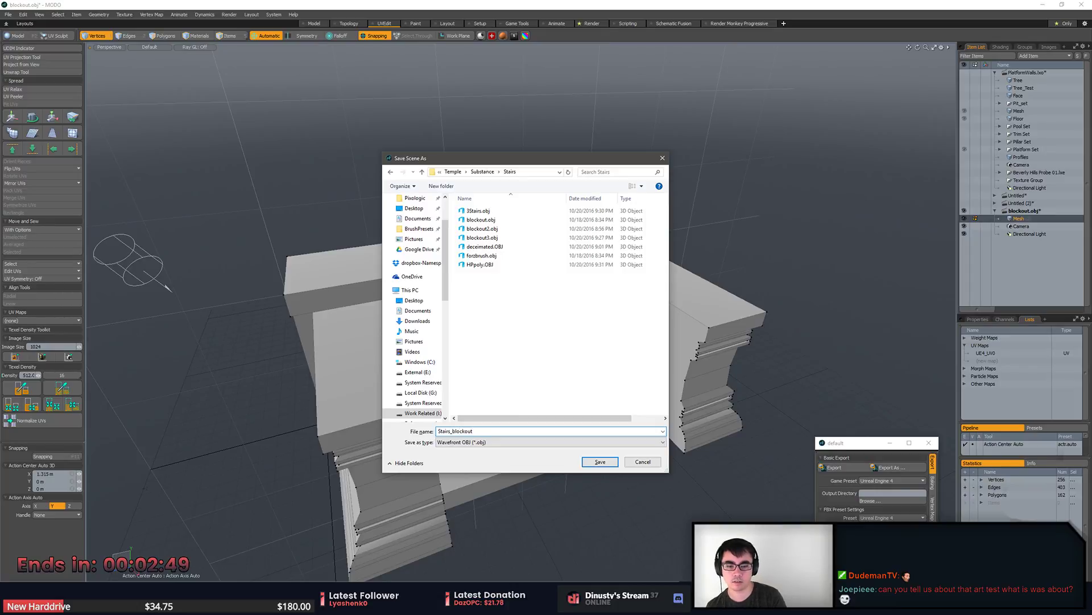
{"action": "left_click", "coordinate": [488, 443]}
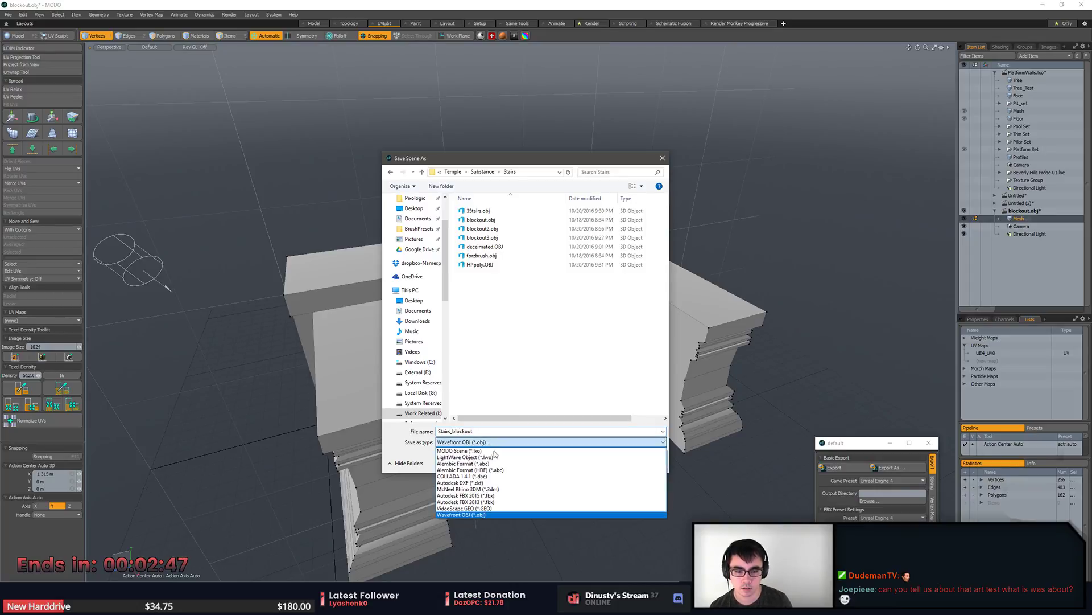
{"action": "left_click", "coordinate": [505, 495]}
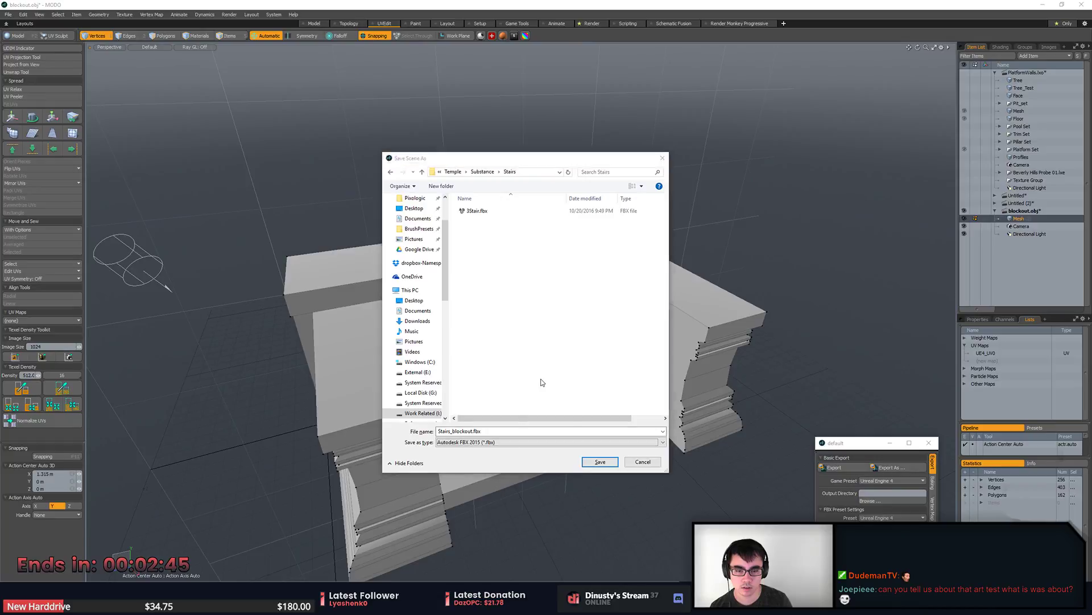
{"action": "left_click", "coordinate": [599, 461]}
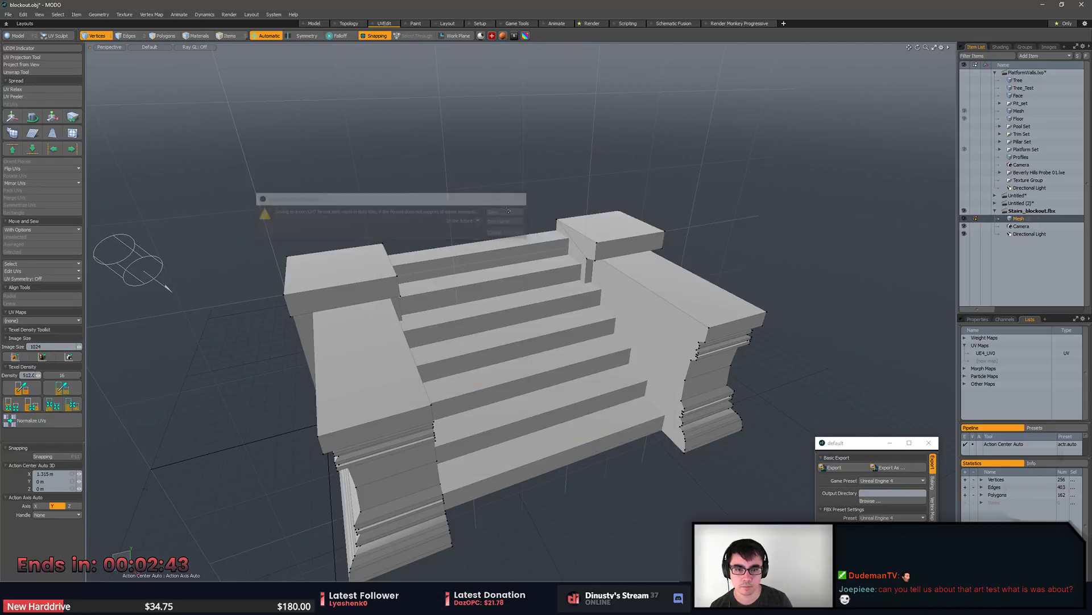
{"action": "left_click", "coordinate": [509, 213]}
Switch to Unreal Editor and import Stairs_blockout.fbx into the Platform_Set folder as a static mesh.
{"action": "key", "text": "alt+Tab"}
{"action": "left_click", "coordinate": [483, 203]}
{"action": "key", "text": "alt+Tab"}
{"action": "left_click", "coordinate": [483, 202]}
{"action": "right_click_drag", "start_coordinate": [547, 270], "coordinate": [545, 276]}
{"action": "left_click", "coordinate": [673, 571]}
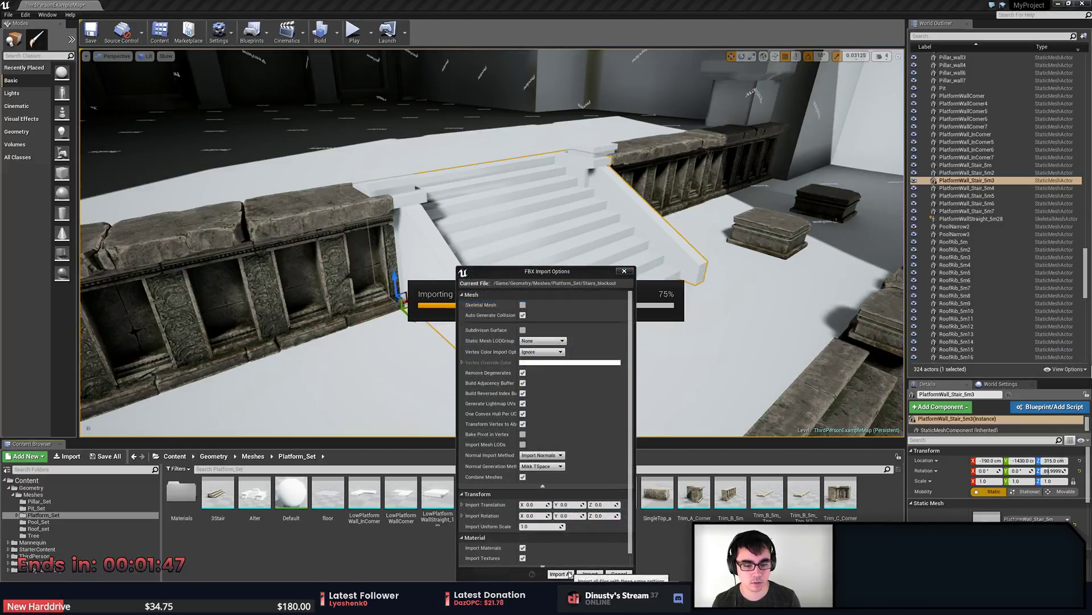
{"action": "left_click", "coordinate": [578, 574]}
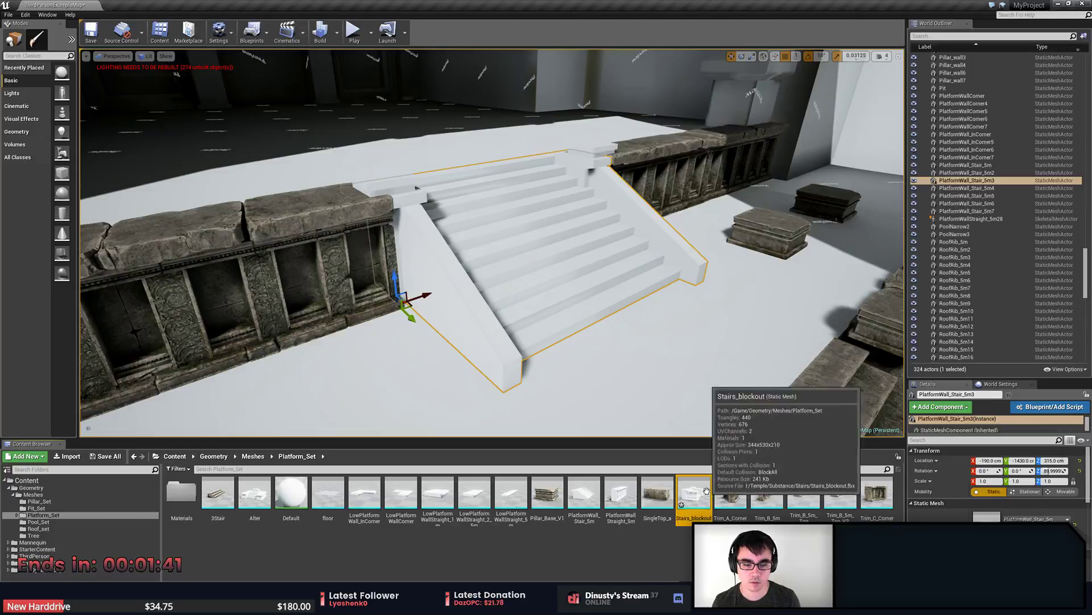
Replace the selected blockout stair between the platform walls with the Stairs_blockout static mesh.
{"action": "left_click", "coordinate": [16, 516]}
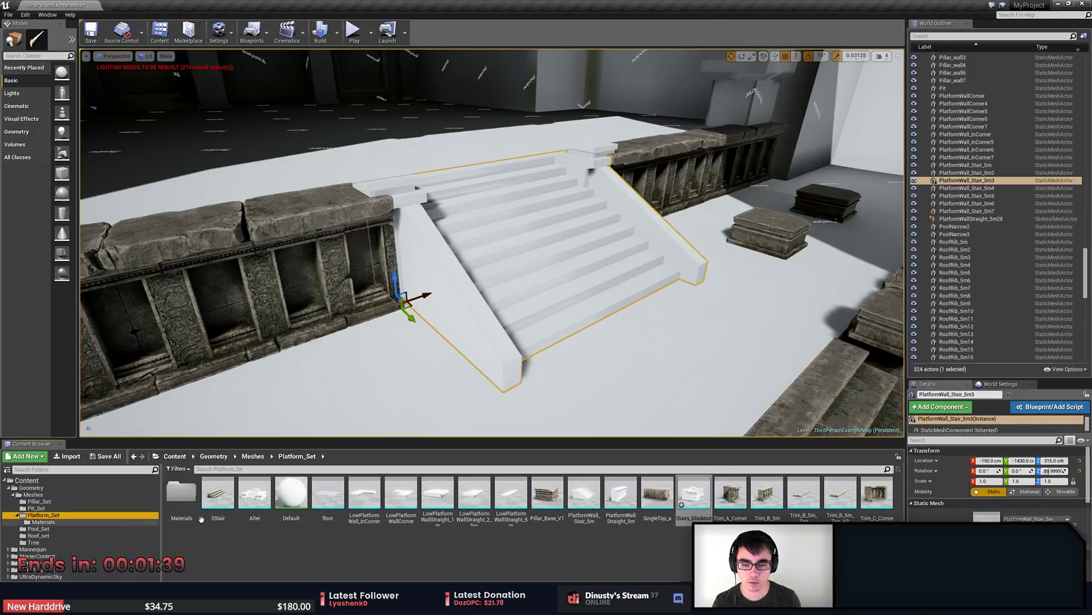
{"action": "right_click", "coordinate": [575, 294]}
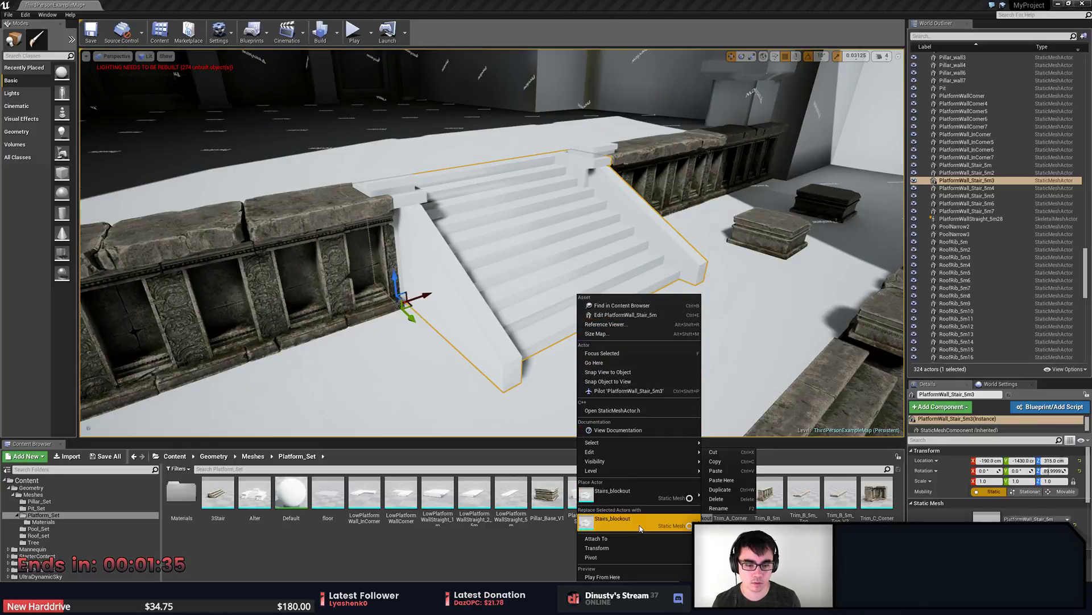
{"action": "left_click", "coordinate": [640, 528]}
{"action": "key", "text": "Escape"}
Delete the two leftover blockout pieces on either side of the replaced upper staircase.
{"action": "right_click_drag", "start_coordinate": [626, 426], "coordinate": [580, 373]}
{"action": "left_click", "coordinate": [417, 212]}
{"action": "key", "text": "Delete"}
{"action": "left_click", "coordinate": [653, 195]}
{"action": "key", "text": "Delete"}
{"action": "mouse_move", "coordinate": [653, 195]}
{"action": "right_mouse_down"}
{"action": "mouse_move", "coordinate": [671, 219]}
{"action": "mouse_move", "coordinate": [637, 194]}
{"action": "mouse_move", "coordinate": [626, 211]}
{"action": "mouse_move", "coordinate": [637, 232]}
{"action": "mouse_move", "coordinate": [635, 189]}
{"action": "right_mouse_up"}
Duplicate the new upper staircase and position the copy over the textured stone steps of the lower platform.
{"action": "left_click", "coordinate": [635, 196]}
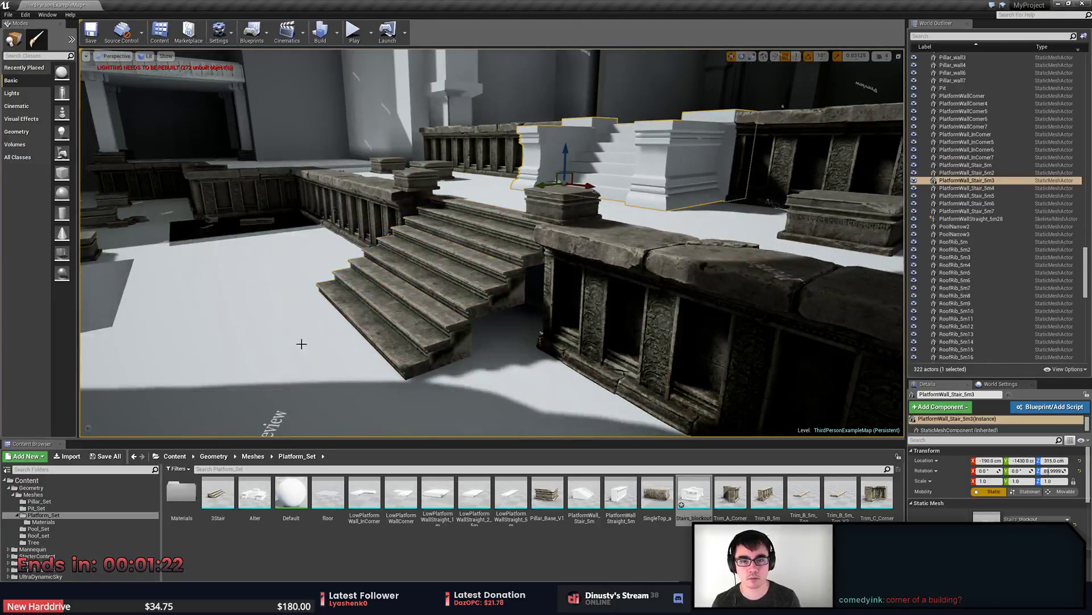
{"action": "key", "text": "ctrl+w"}
{"action": "left_click_drag", "start_coordinate": [563, 182], "coordinate": [369, 269]}
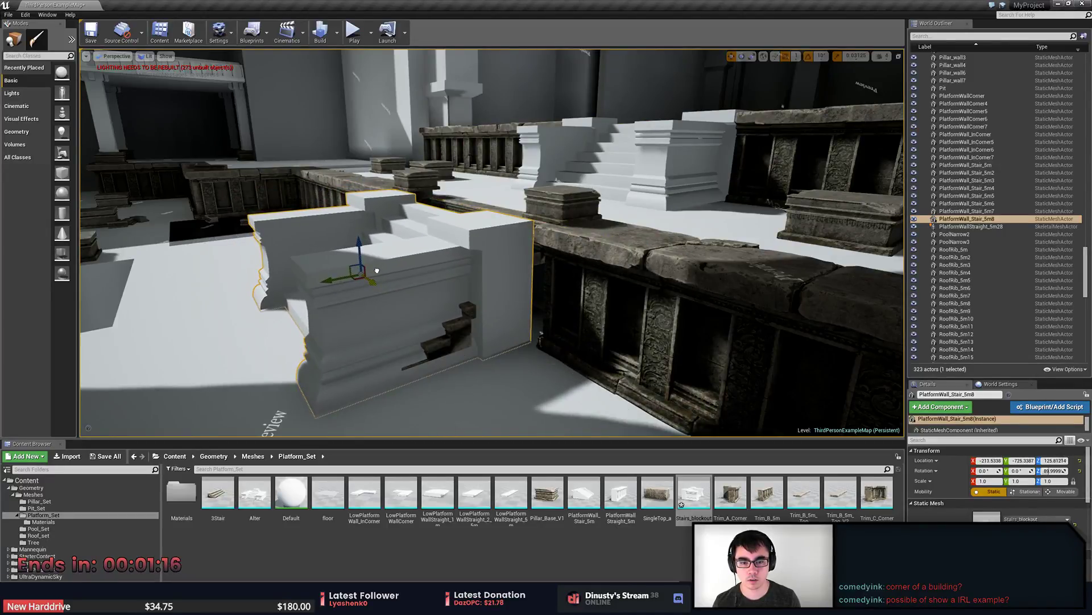
{"action": "left_click_drag", "start_coordinate": [375, 270], "coordinate": [378, 271]}
{"action": "right_click_drag", "start_coordinate": [378, 272], "coordinate": [589, 317]}
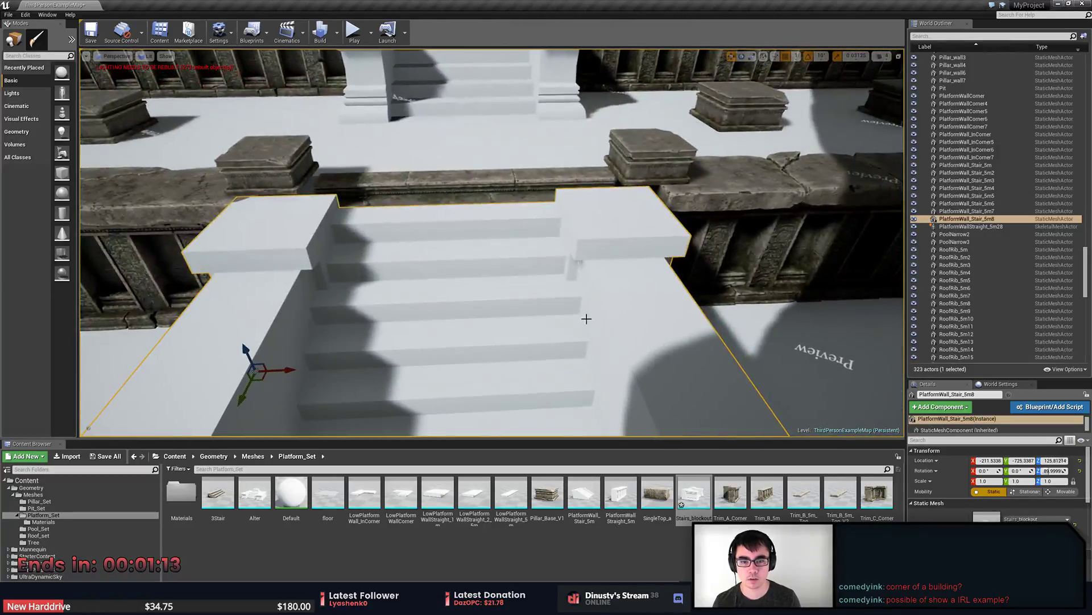
{"action": "left_click_drag", "start_coordinate": [293, 378], "coordinate": [296, 334]}
Try to delete the three textured stone step meshes overlapping the duplicated lower staircase.
{"action": "right_click_drag", "start_coordinate": [302, 319], "coordinate": [387, 313]}
{"action": "left_click", "coordinate": [470, 268]}
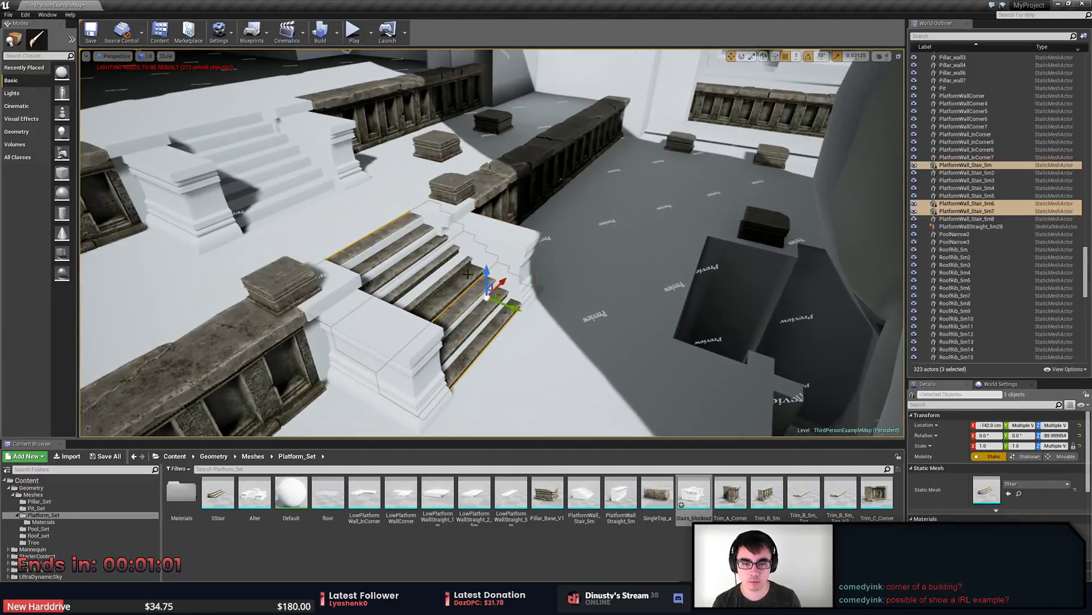
{"action": "key", "text": "Delete"}
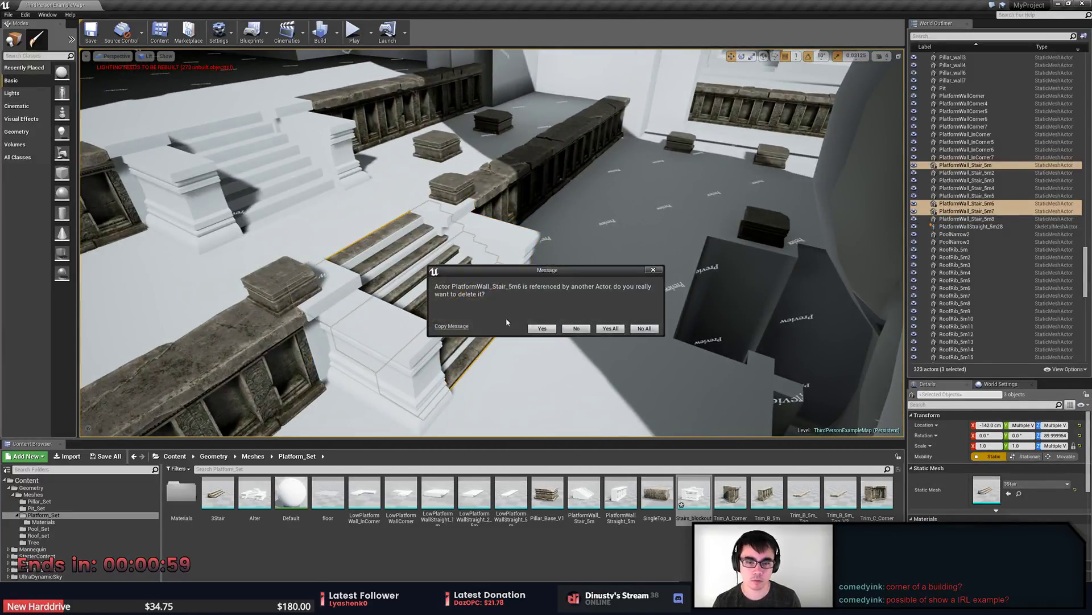
{"action": "left_click", "coordinate": [582, 333]}
{"action": "left_click", "coordinate": [582, 332]}
{"action": "left_click", "coordinate": [583, 332]}
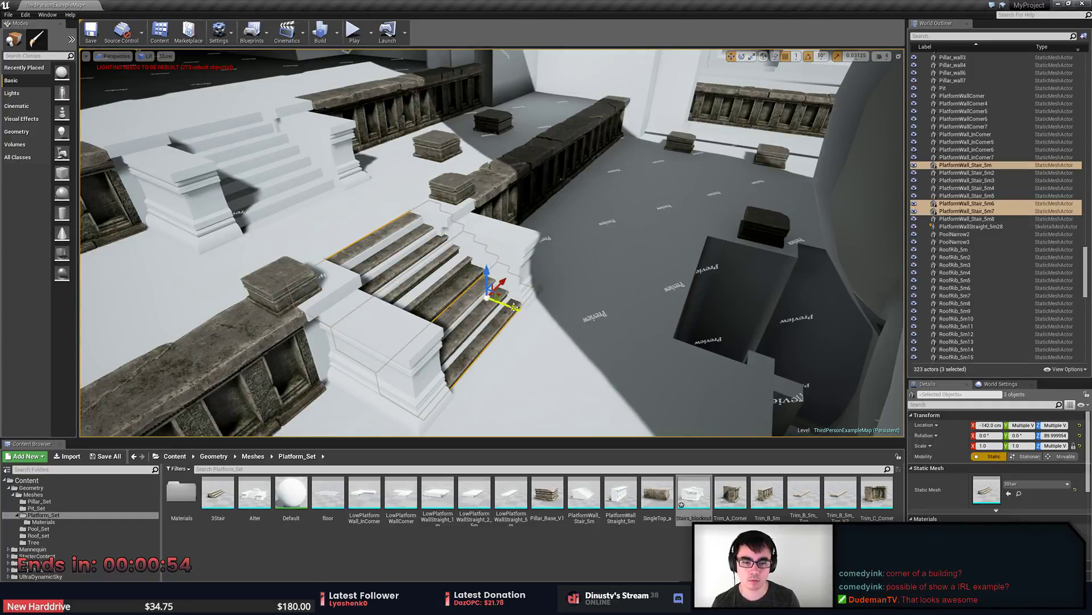
Move the three textured step meshes out of the lower staircase to a distant part of the level and rotate them.
{"action": "left_click_drag", "start_coordinate": [504, 296], "coordinate": [803, 154]}
{"action": "right_click_drag", "start_coordinate": [803, 154], "coordinate": [865, 131]}
{"action": "key", "text": "e"}
{"action": "left_click_drag", "start_coordinate": [549, 296], "coordinate": [675, 279]}
{"action": "key", "text": "w"}
{"action": "left_click", "coordinate": [675, 314]}
{"action": "right_click_drag", "start_coordinate": [675, 314], "coordinate": [556, 268]}
Move the textured pillar base left of the lower staircase onto its corner block and set the scale to 1.
{"action": "left_click", "coordinate": [362, 215]}
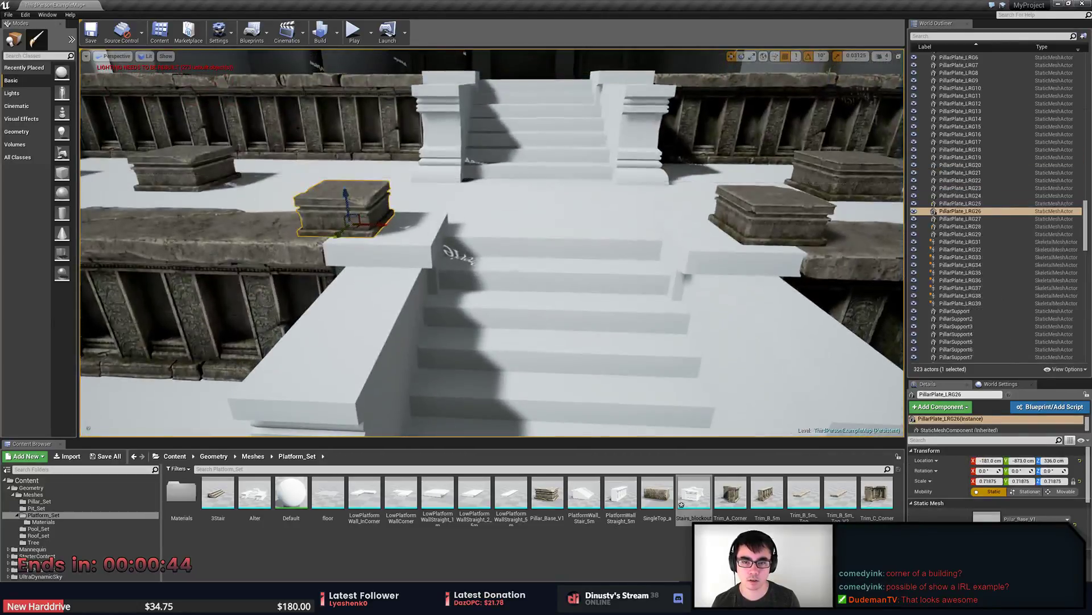
{"action": "key", "text": "f"}
{"action": "left_click_drag", "start_coordinate": [433, 182], "coordinate": [545, 206]}
{"action": "left_click", "coordinate": [1000, 481]}
{"action": "type", "text": "1"}
{"action": "key", "text": "Tab"}
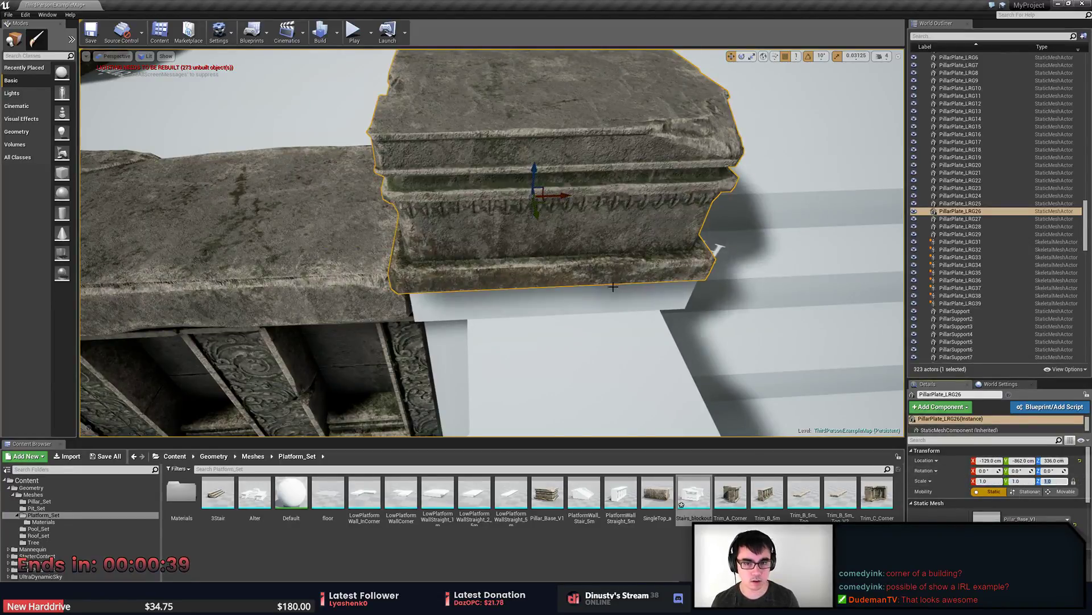
Scale the left pillar base to 0.9 on all axes and adjust its position on the stair's corner block.
{"action": "key", "text": "f"}
{"action": "left_click", "coordinate": [1003, 479]}
{"action": "type", "text": "0.9"}
{"action": "key", "text": "Tab"}
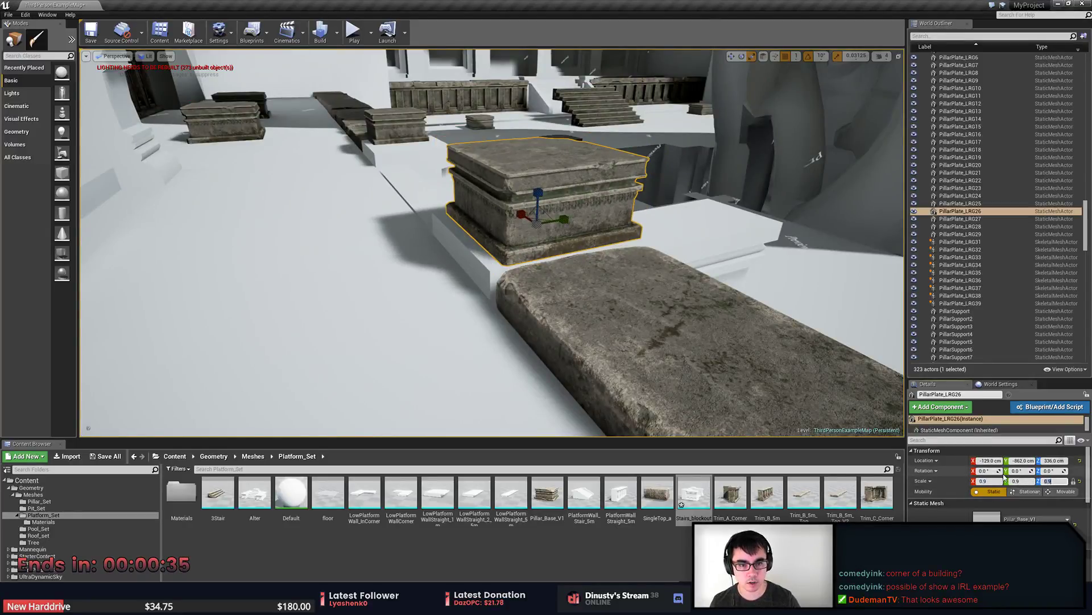
{"action": "mouse_move", "coordinate": [512, 245]}
{"action": "right_mouse_down"}
{"action": "mouse_move", "coordinate": [369, 242]}
{"action": "mouse_move", "coordinate": [330, 268]}
{"action": "mouse_move", "coordinate": [296, 268]}
{"action": "mouse_move", "coordinate": [527, 240]}
{"action": "right_mouse_up"}
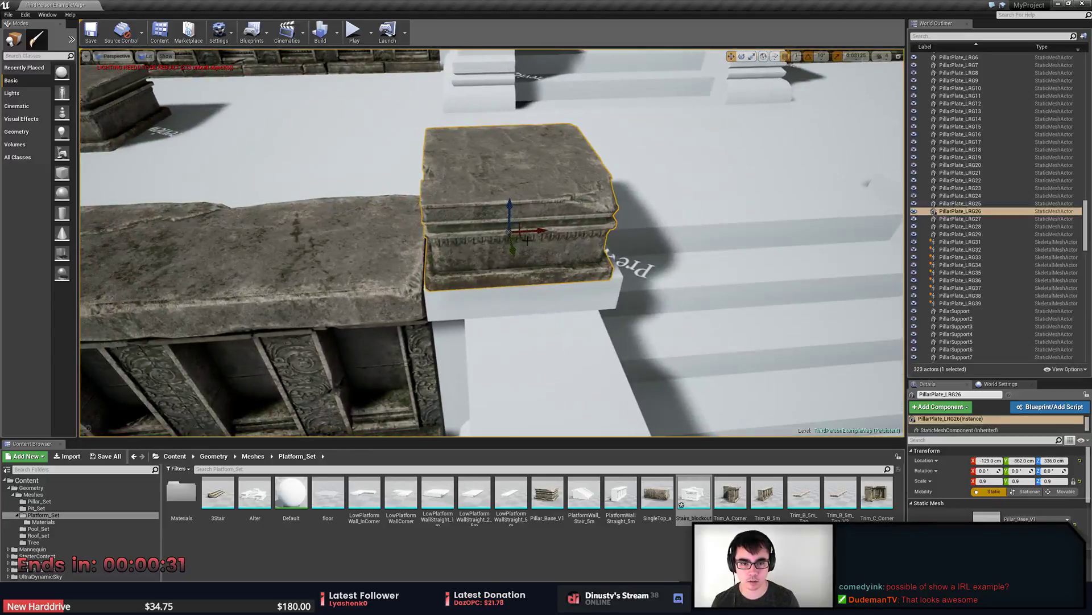
{"action": "left_click_drag", "start_coordinate": [519, 239], "coordinate": [522, 239]}
{"action": "mouse_move", "coordinate": [521, 239]}
{"action": "right_mouse_down"}
{"action": "mouse_move", "coordinate": [546, 232]}
{"action": "mouse_move", "coordinate": [507, 227]}
{"action": "right_mouse_up"}
Scale the pillar base right of the lower staircase to 0.9 on all axes and move it onto the right corner block.
{"action": "left_click", "coordinate": [525, 221]}
{"action": "left_click", "coordinate": [988, 480]}
{"action": "type", "text": "0.9"}
{"action": "key", "text": "Tab"}
{"action": "right_click_drag", "start_coordinate": [663, 327], "coordinate": [670, 309]}
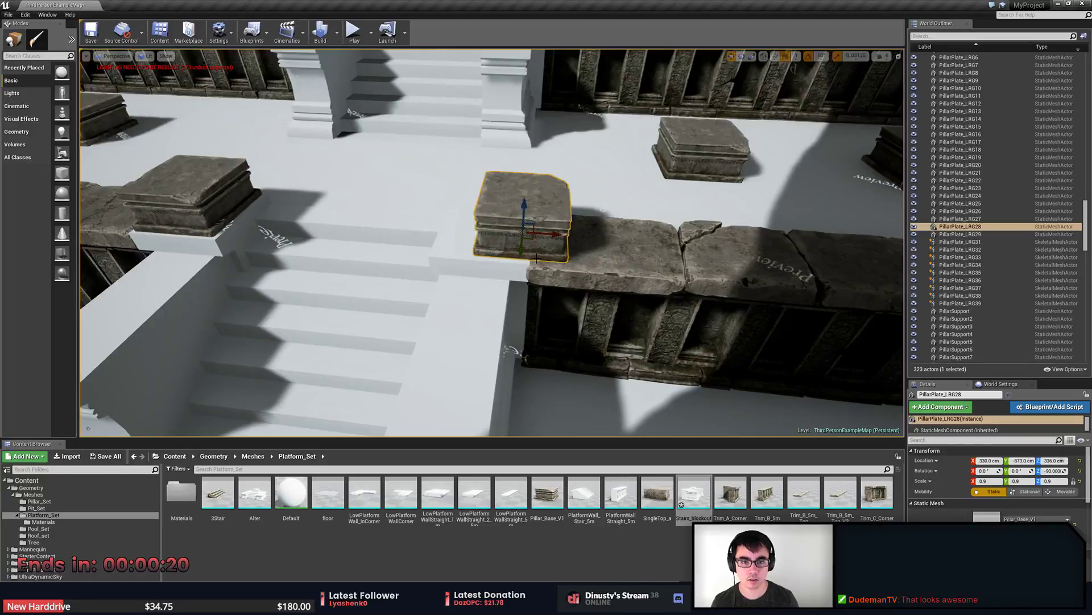
{"action": "right_click_drag", "start_coordinate": [516, 240], "coordinate": [523, 281]}
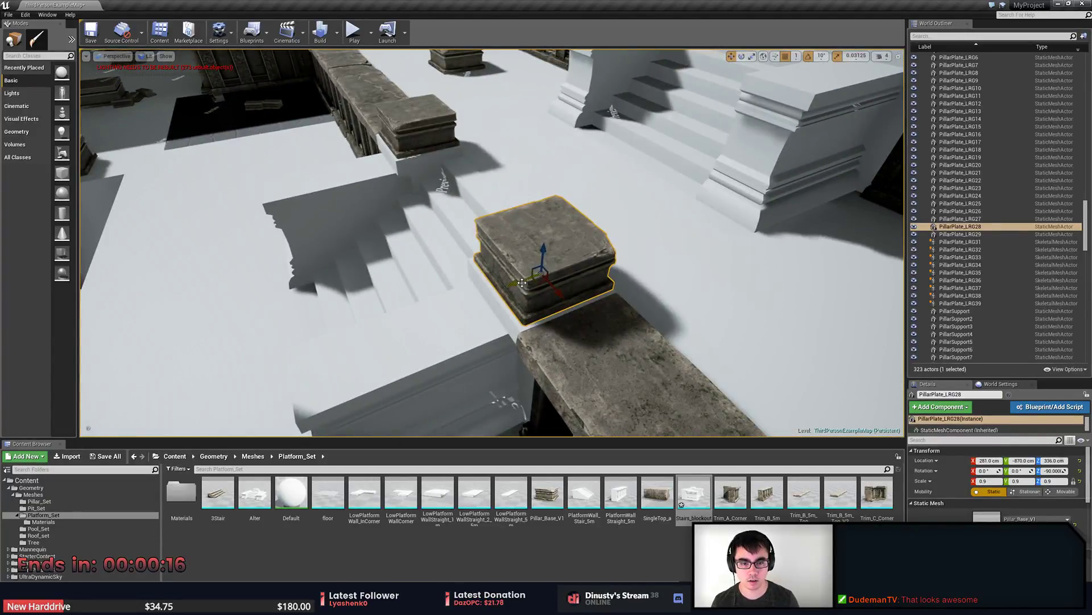
{"action": "key", "text": "Escape"}
Play the level in the editor and walk the character toward the new staircases to check their scale.
{"action": "right_click_drag", "start_coordinate": [628, 284], "coordinate": [656, 273]}
{"action": "key", "text": "w"}
{"action": "left_click", "coordinate": [354, 32]}
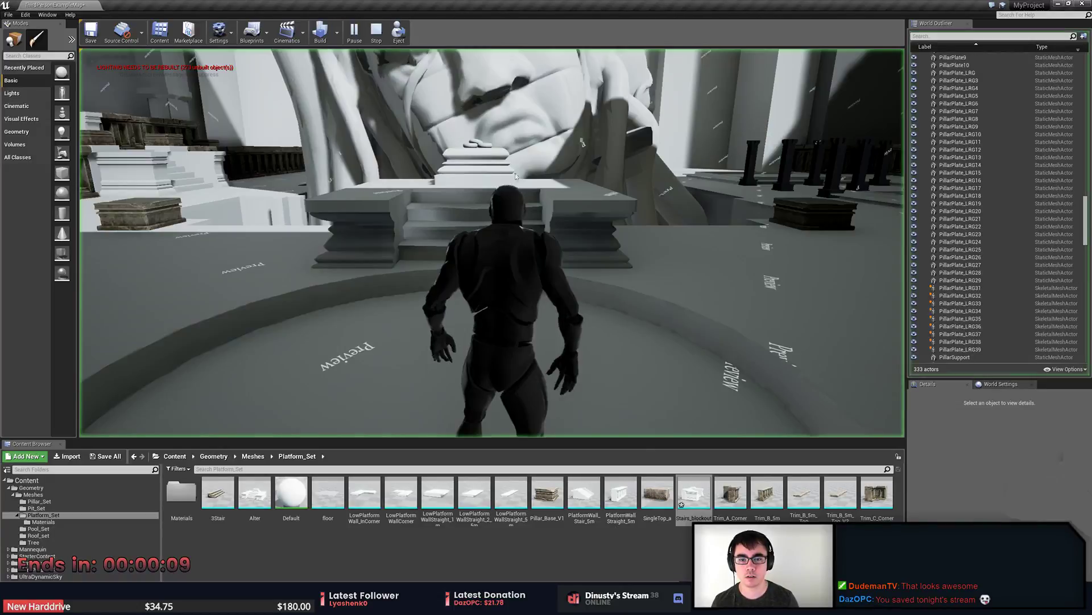
{"action": "key", "text": "w"}
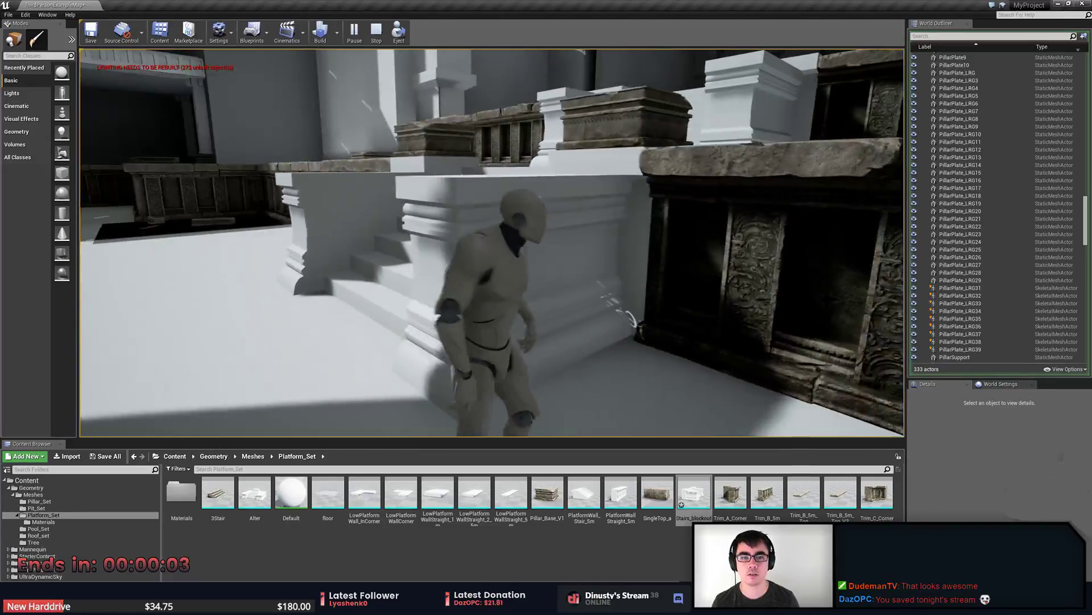
Stop the play session, then duplicate the two pillar bases of the lower staircase and move the copies toward the upper staircase.
{"action": "key", "text": "Escape"}
{"action": "right_click_drag", "start_coordinate": [489, 244], "coordinate": [535, 250]}
{"action": "left_click", "coordinate": [598, 274]}
{"action": "right_click_drag", "start_coordinate": [598, 273], "coordinate": [596, 273]}
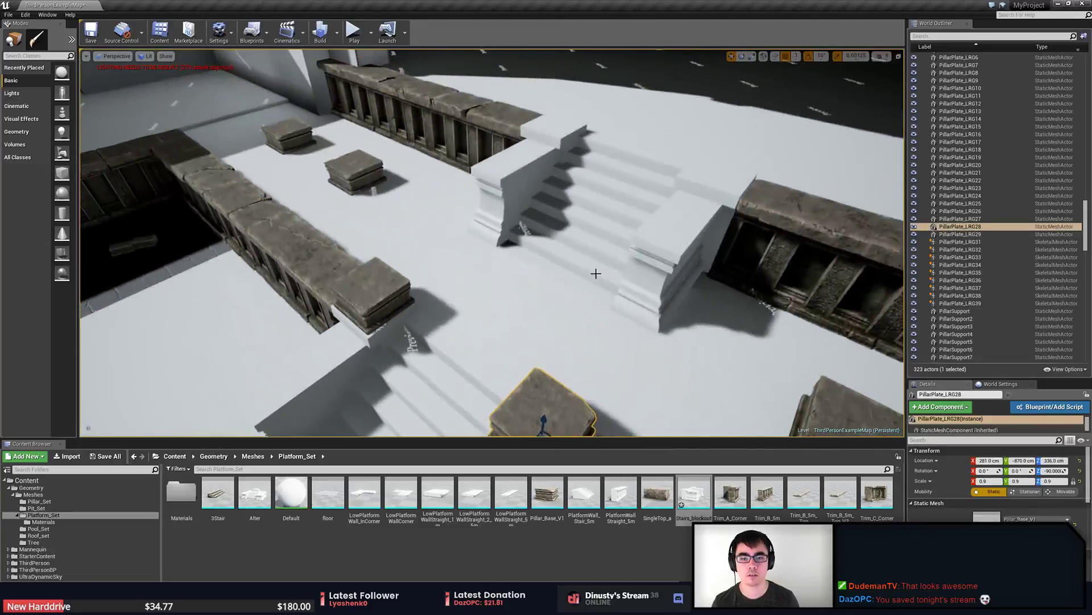
{"action": "left_click", "coordinate": [384, 303], "text": "ctrl"}
{"action": "right_click_drag", "start_coordinate": [384, 302], "coordinate": [439, 324]}
{"action": "key", "text": "ctrl+w"}
{"action": "left_click_drag", "start_coordinate": [524, 385], "coordinate": [747, 238]}
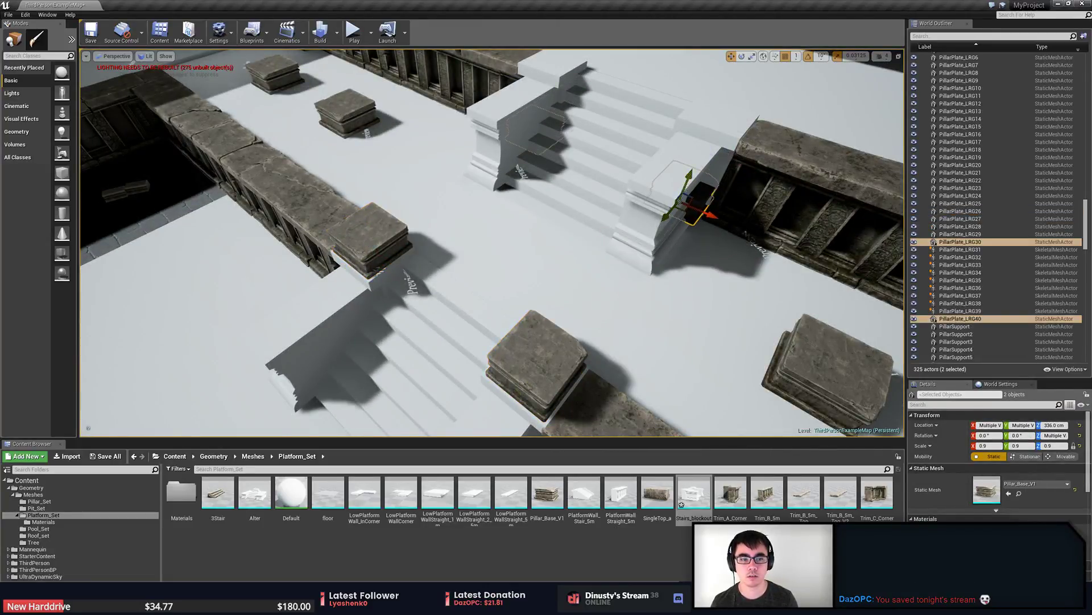
Position the duplicated pair of pillar bases on the upper staircase's two rear corner blocks.
{"action": "key", "text": "w"}
{"action": "right_click_drag", "start_coordinate": [738, 111], "coordinate": [682, 126]}
{"action": "left_click_drag", "start_coordinate": [424, 246], "coordinate": [533, 250]}
{"action": "left_click_drag", "start_coordinate": [532, 255], "coordinate": [530, 252]}
{"action": "right_click_drag", "start_coordinate": [530, 252], "coordinate": [530, 252]}
{"action": "left_click_drag", "start_coordinate": [562, 186], "coordinate": [559, 186]}
{"action": "right_click_drag", "start_coordinate": [556, 187], "coordinate": [554, 191]}
{"action": "left_click", "coordinate": [554, 191]}
{"action": "key", "text": "Escape"}
Delete the surplus object next to the lower staircase.
{"action": "right_click_drag", "start_coordinate": [605, 228], "coordinate": [606, 227]}
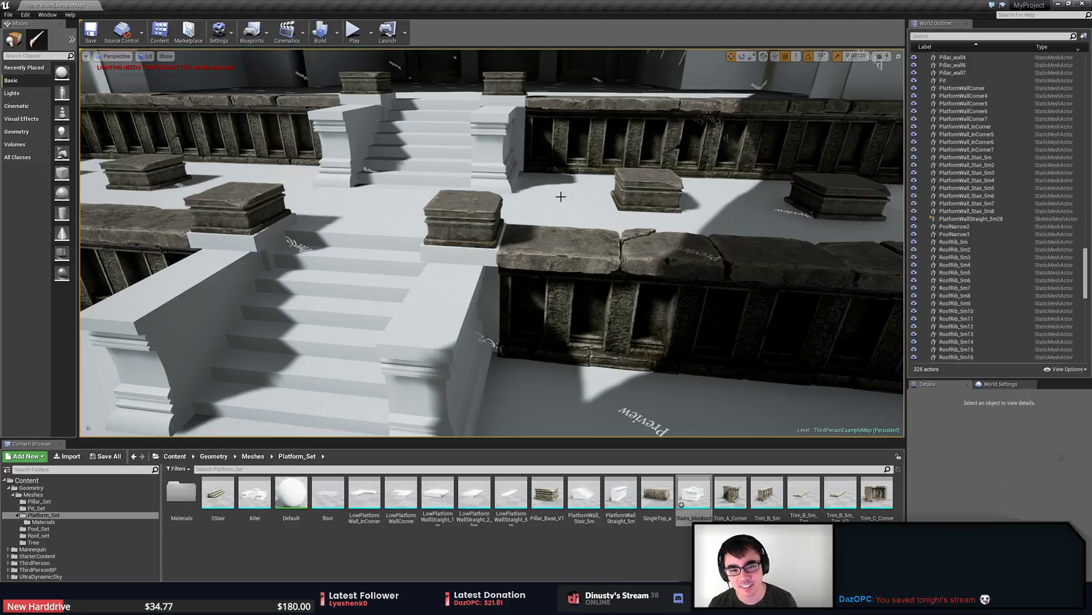
{"action": "right_click_drag", "start_coordinate": [478, 180], "coordinate": [472, 199]}
{"action": "right_click_drag", "start_coordinate": [427, 257], "coordinate": [426, 256]}
{"action": "left_click", "coordinate": [398, 241]}
{"action": "key", "text": "Delete"}
Select the upper and lower staircases and examine up close how the lower one meets the adjoining carved wall.
{"action": "right_click_drag", "start_coordinate": [459, 289], "coordinate": [459, 289]}
{"action": "left_click", "coordinate": [459, 289]}
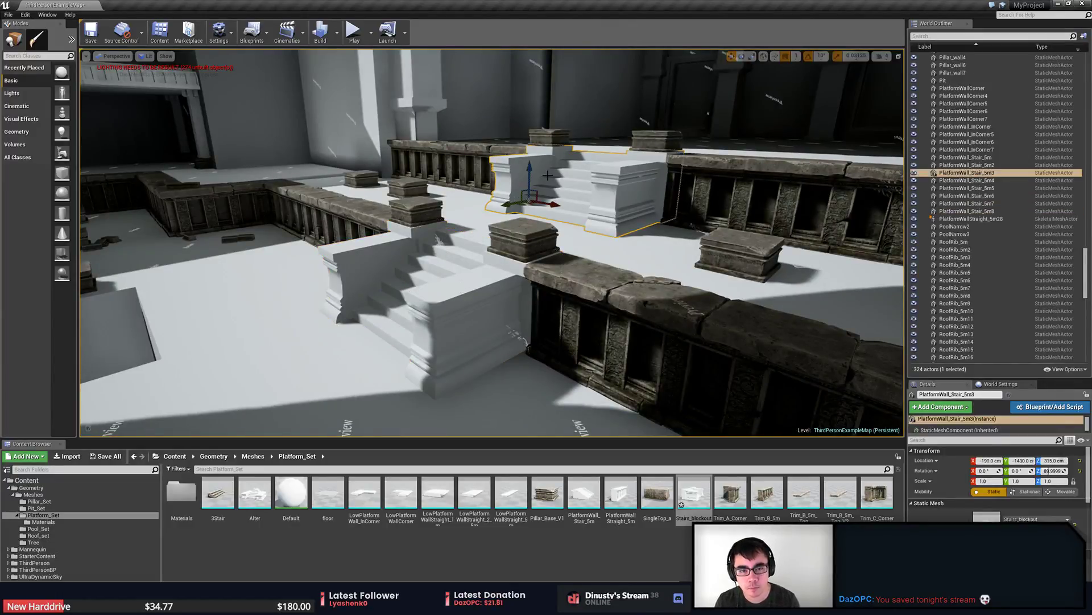
{"action": "left_click", "coordinate": [585, 222]}
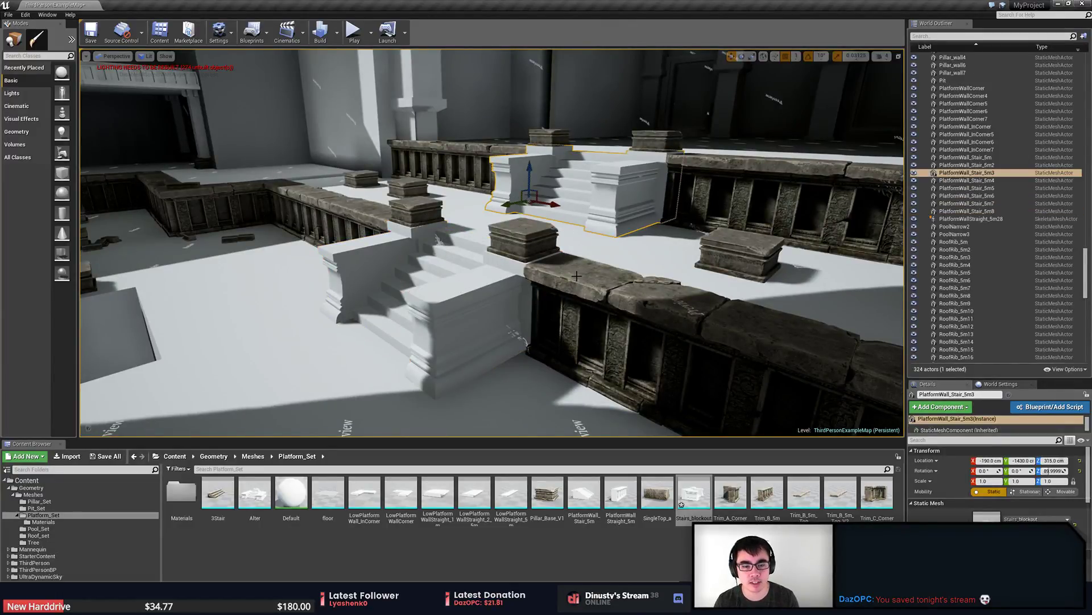
{"action": "left_click", "coordinate": [471, 284]}
{"action": "key", "text": "f"}
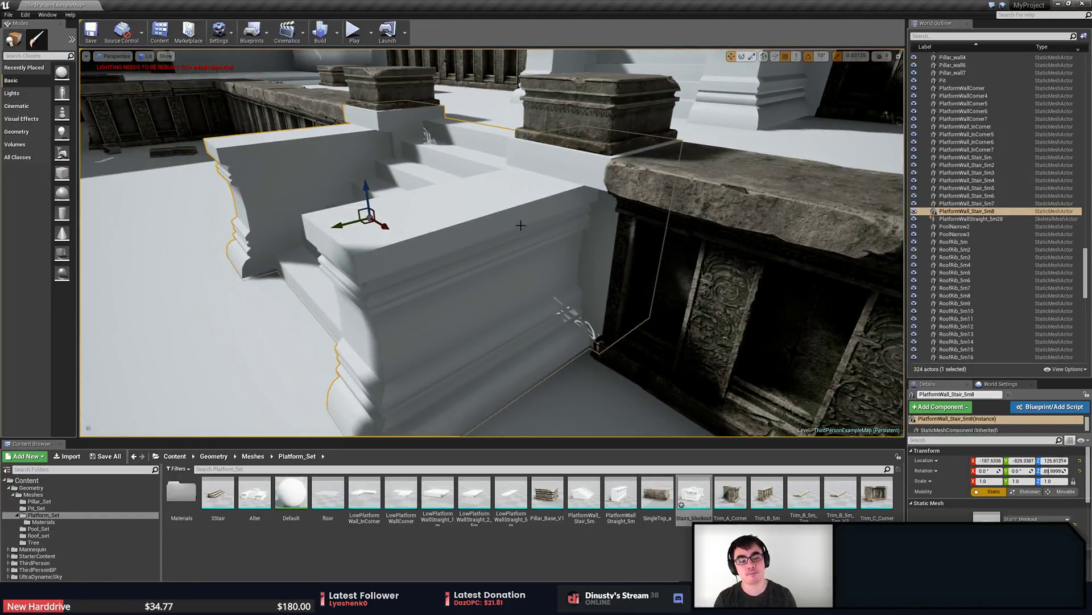
{"action": "mouse_move", "coordinate": [537, 252]}
{"action": "right_mouse_down"}
{"action": "mouse_move", "coordinate": [568, 250]}
{"action": "mouse_move", "coordinate": [528, 238]}
{"action": "right_mouse_up"}
{"action": "key", "text": "s"}
{"action": "key", "text": "s"}
Select the old stair pieces and pillar plates of the dark side platform and replace them with the Stairs_blockout mesh.
{"action": "left_click", "coordinate": [528, 237]}
{"action": "left_click", "coordinate": [406, 258]}
{"action": "right_click_drag", "start_coordinate": [406, 259], "coordinate": [397, 262]}
{"action": "left_click", "coordinate": [410, 256], "text": "ctrl"}
{"action": "right_click_drag", "start_coordinate": [502, 214], "coordinate": [471, 219]}
{"action": "left_click", "coordinate": [472, 219]}
{"action": "left_click", "coordinate": [476, 261], "text": "ctrl"}
{"action": "right_click_drag", "start_coordinate": [475, 261], "coordinate": [476, 262]}
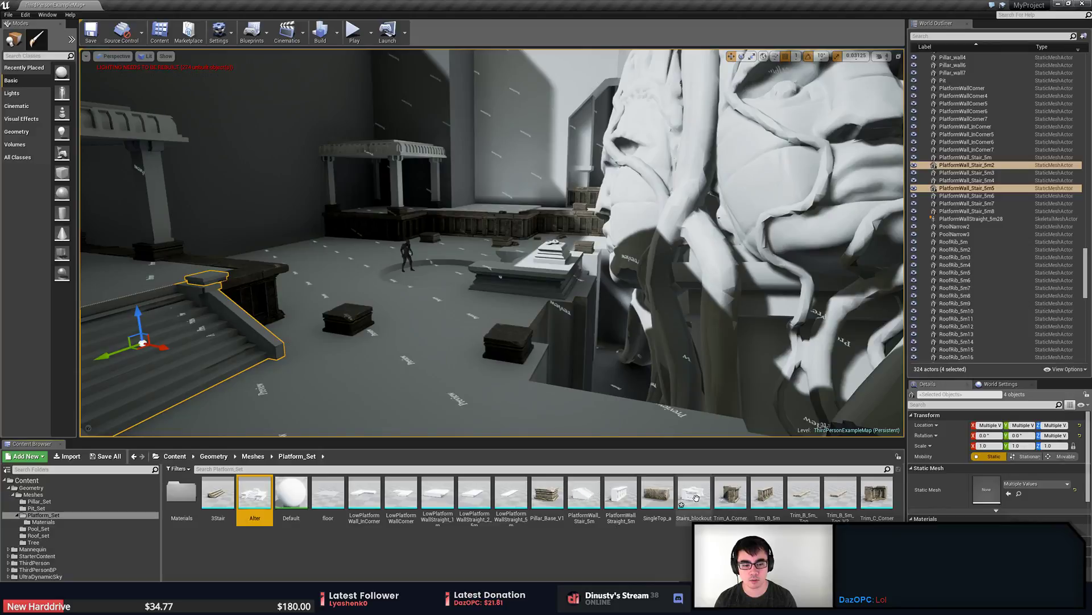
{"action": "left_click", "coordinate": [695, 494]}
{"action": "right_click_drag", "start_coordinate": [255, 317], "coordinate": [256, 317]}
{"action": "right_click", "coordinate": [255, 317]}
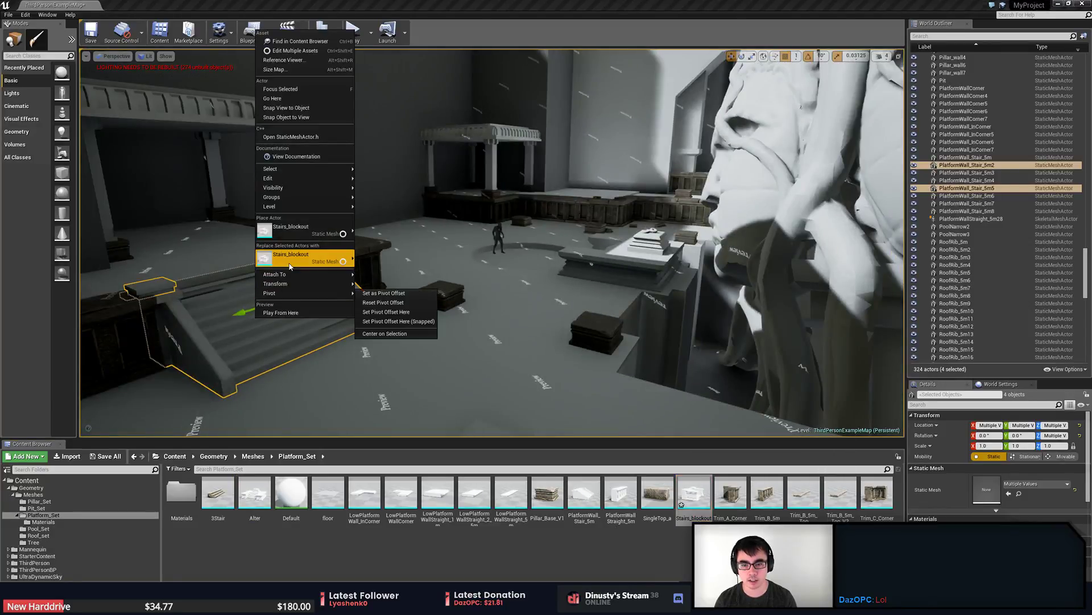
{"action": "left_click", "coordinate": [290, 262]}
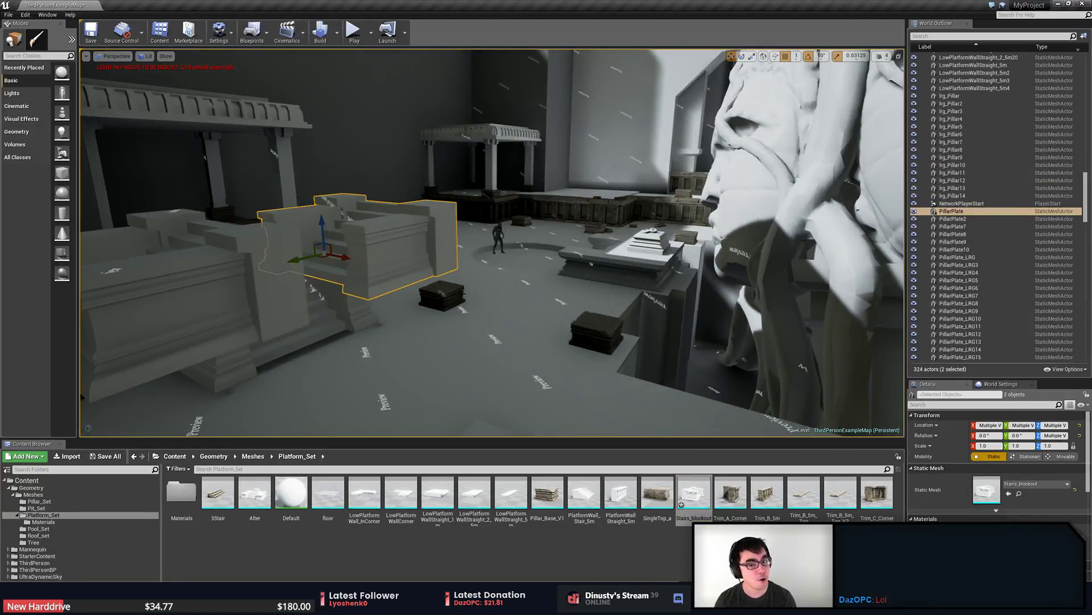
Delete the two surplus Stairs_blockout copies that took the pillar plates' places, despite their references.
{"action": "left_click", "coordinate": [407, 251]}
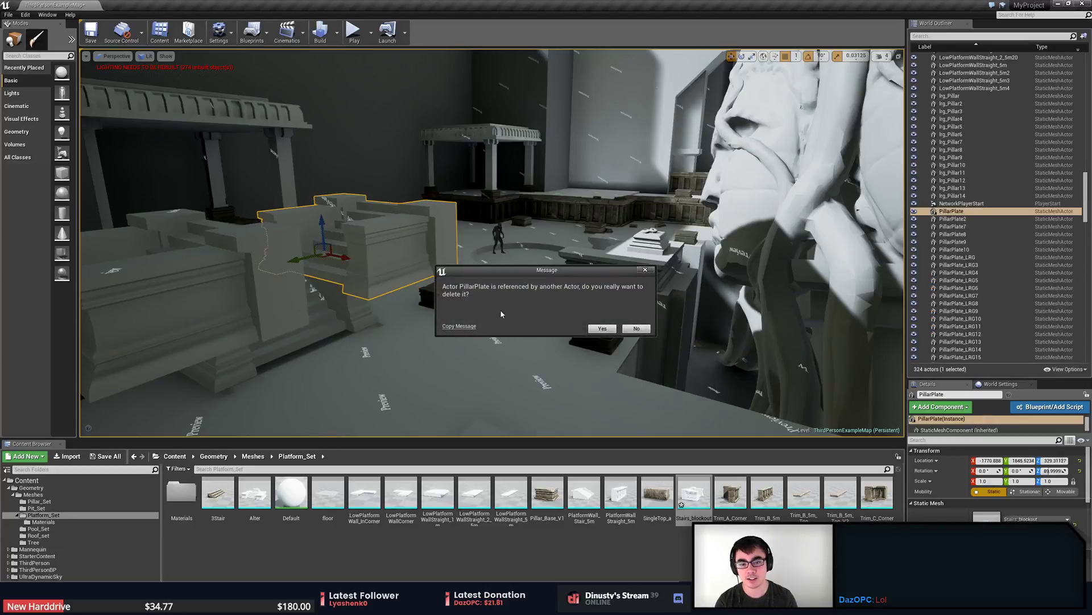
{"action": "left_click", "coordinate": [606, 328]}
{"action": "left_click", "coordinate": [301, 311]}
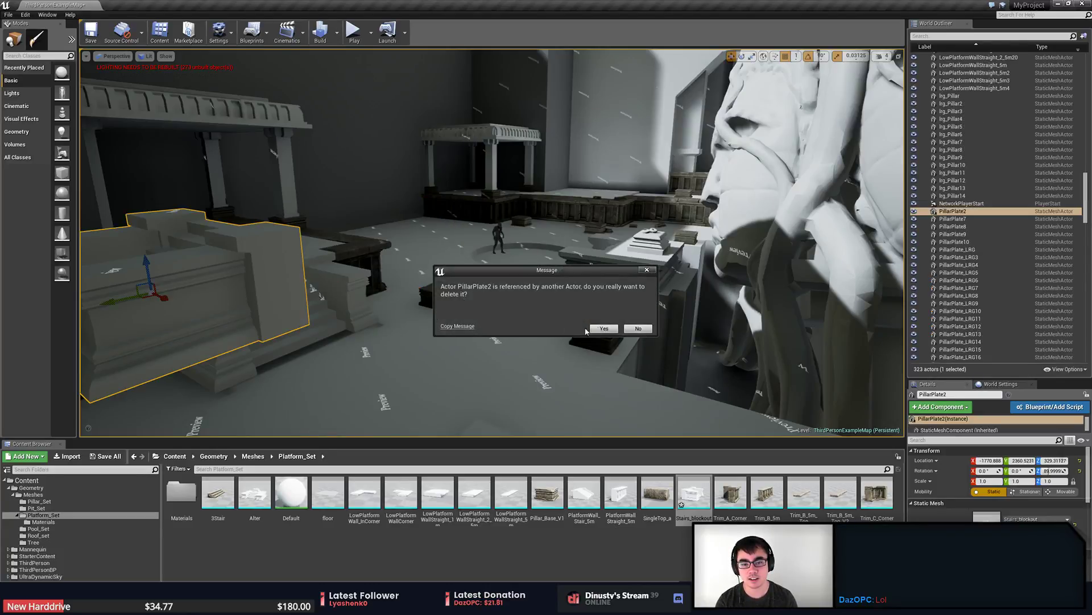
{"action": "left_click", "coordinate": [604, 328]}
Delete the three textured 3Stair sections lying in front of the platform, including the referenced ones.
{"action": "right_click_drag", "start_coordinate": [604, 328], "coordinate": [481, 347]}
{"action": "key", "text": "w"}
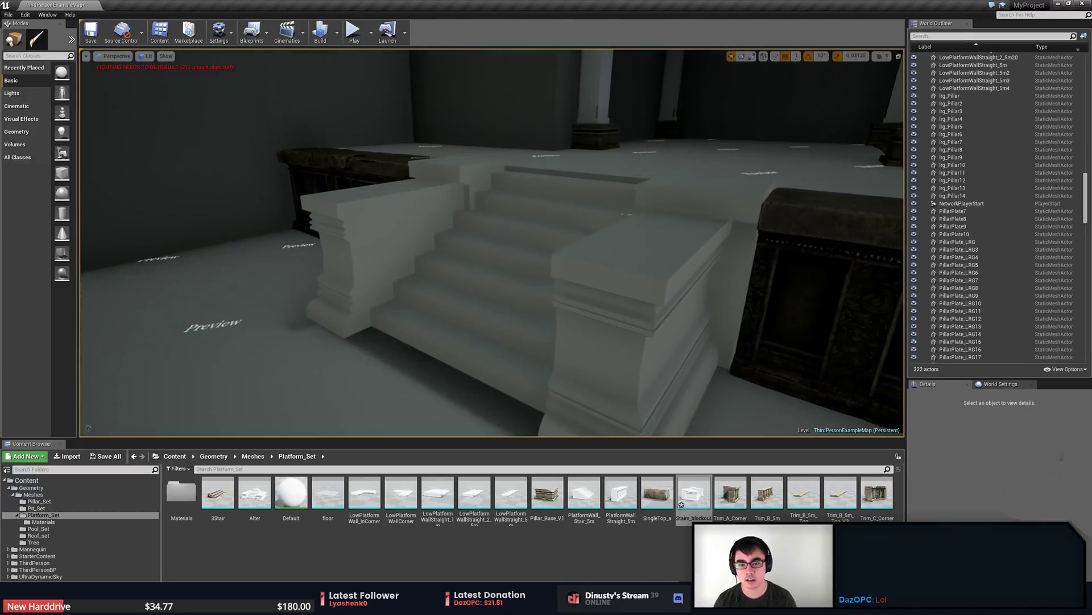
{"action": "right_click_drag", "start_coordinate": [481, 284], "coordinate": [273, 325]}
{"action": "key", "text": "w"}
{"action": "left_click", "coordinate": [291, 334]}
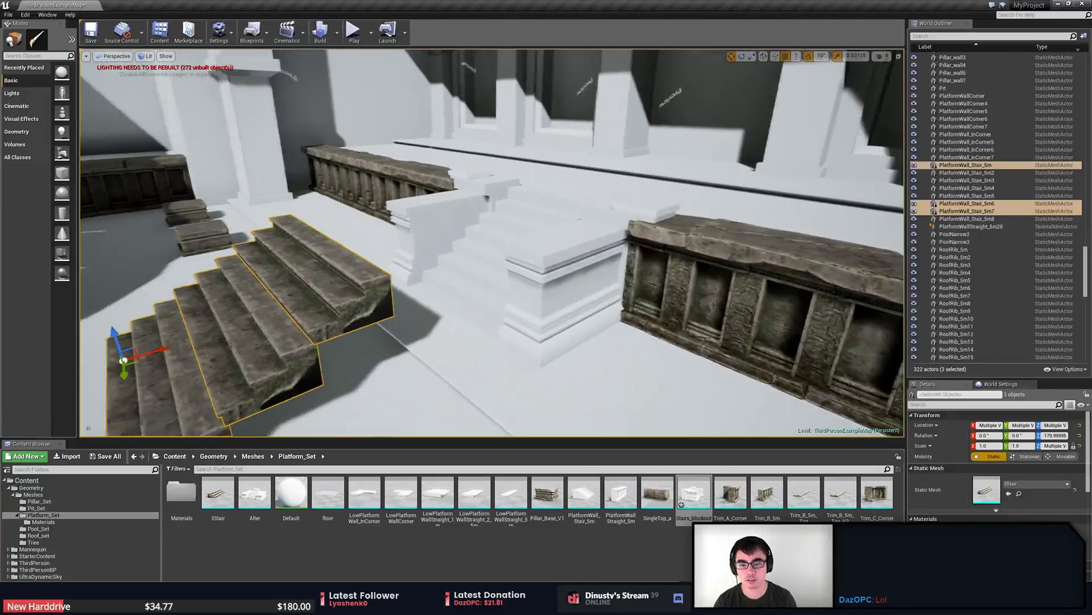
{"action": "key", "text": "Delete"}
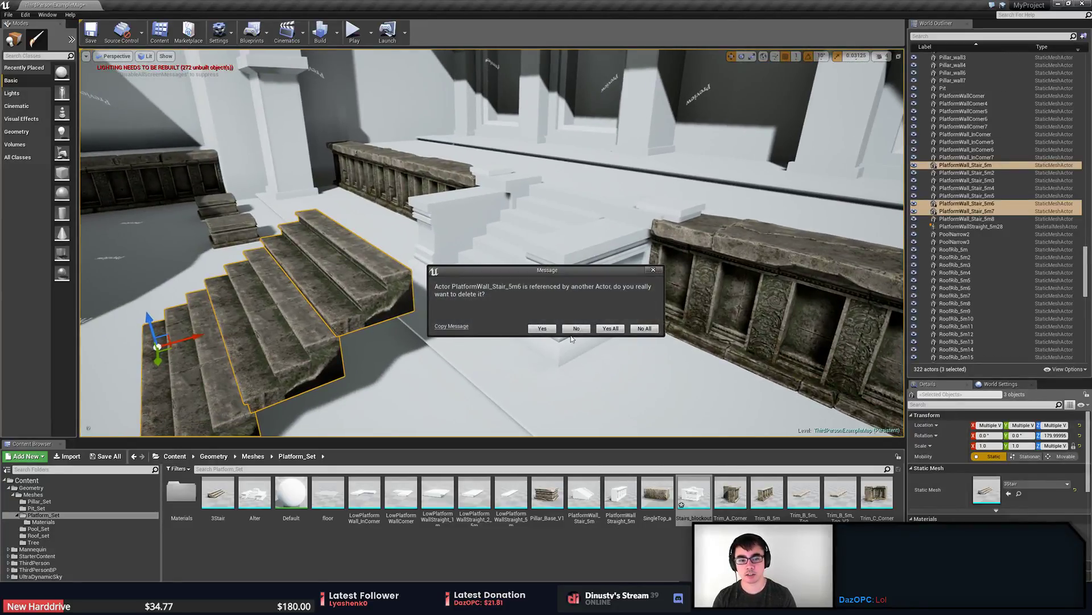
{"action": "left_click", "coordinate": [606, 330]}
Delete the leftover blockout pieces and pillar plates around the replaced staircases.
{"action": "right_click_drag", "start_coordinate": [434, 320], "coordinate": [569, 308]}
{"action": "key", "text": "w"}
{"action": "right_click_drag", "start_coordinate": [698, 203], "coordinate": [698, 248]}
{"action": "left_click", "coordinate": [698, 203]}
{"action": "key", "text": "Delete"}
{"action": "key", "text": "w"}
{"action": "key", "text": "w"}
{"action": "left_click", "coordinate": [664, 178]}
{"action": "left_click", "coordinate": [365, 212], "text": "ctrl"}
{"action": "key", "text": "Delete"}
Undo the last two changes, check the side platform's replaced staircase and clear the selection.
{"action": "right_click_drag", "start_coordinate": [365, 212], "coordinate": [421, 207]}
{"action": "right_click_drag", "start_coordinate": [661, 237], "coordinate": [649, 193]}
{"action": "key", "text": "ctrl+z"}
{"action": "key", "text": "ctrl+z"}
{"action": "key", "text": "w"}
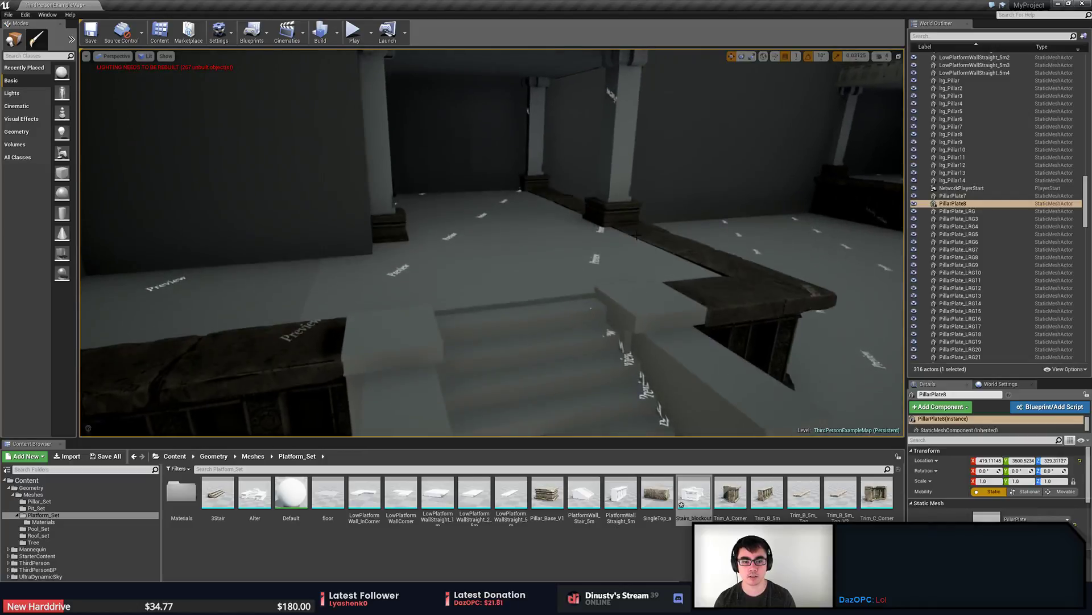
{"action": "left_click", "coordinate": [643, 310]}
{"action": "right_click_drag", "start_coordinate": [643, 310], "coordinate": [728, 315]}
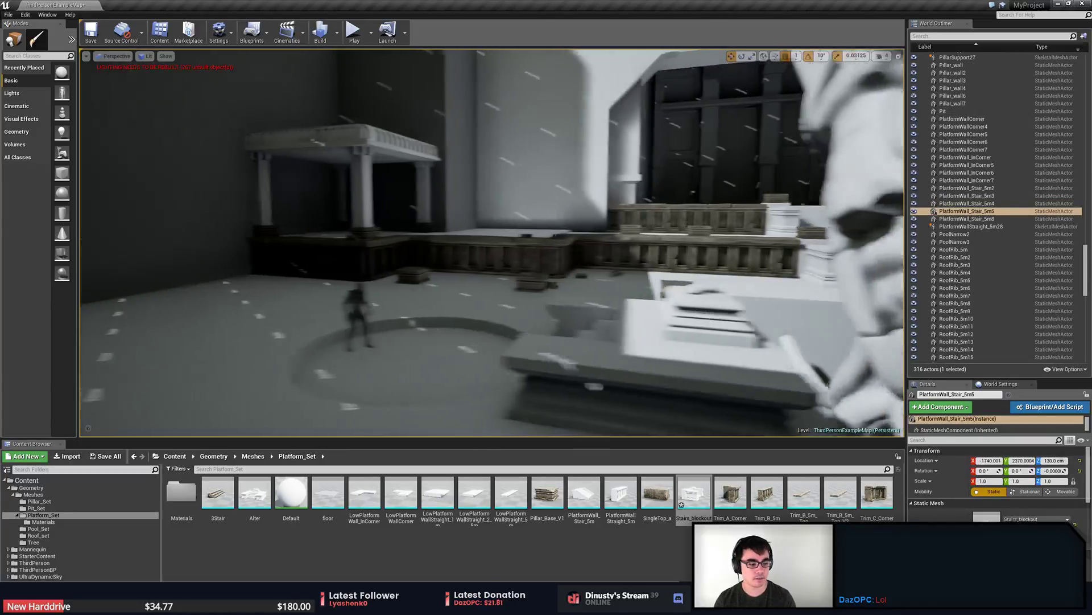
{"action": "key", "text": "Escape"}
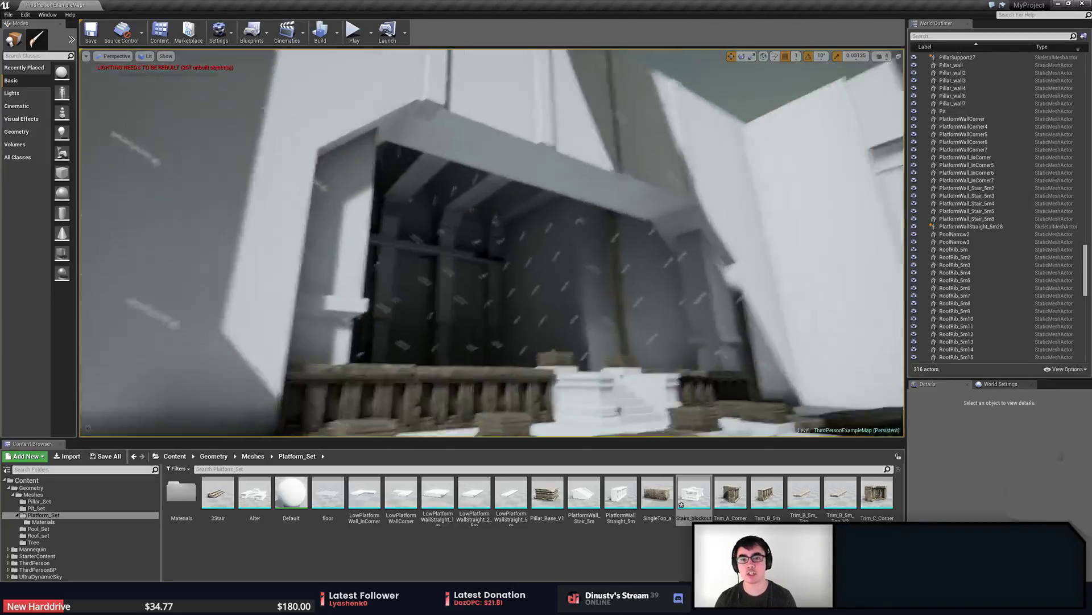
Open the Default material, move its output node clear of the colour parameter and select that parameter.
{"action": "right_click_drag", "start_coordinate": [491, 244], "coordinate": [641, 309]}
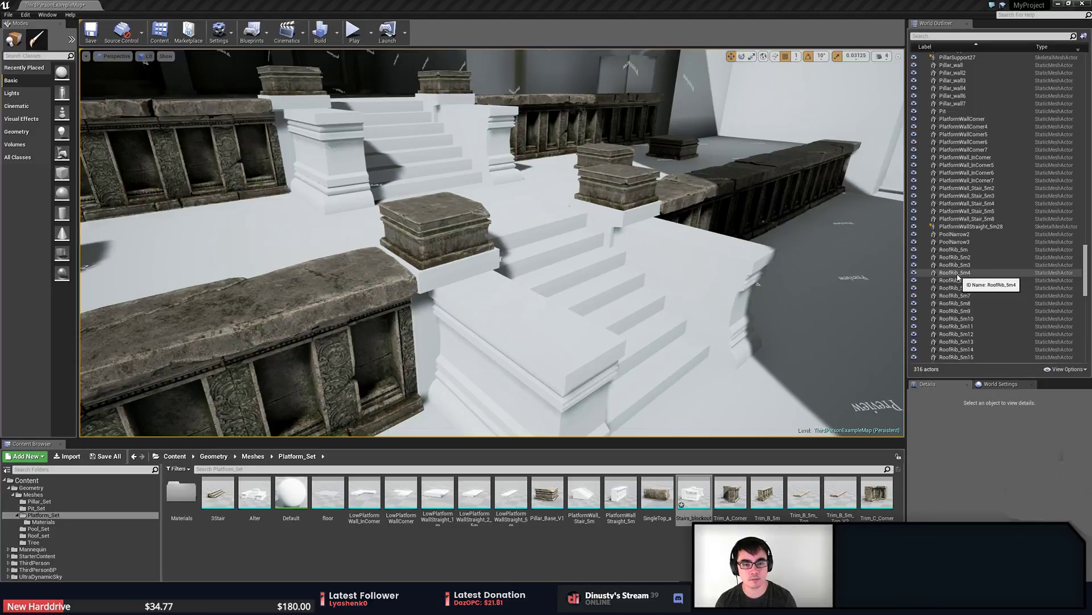
{"action": "key", "text": "d"}
{"action": "right_click_drag", "start_coordinate": [695, 312], "coordinate": [660, 317]}
{"action": "double_click", "coordinate": [291, 492]}
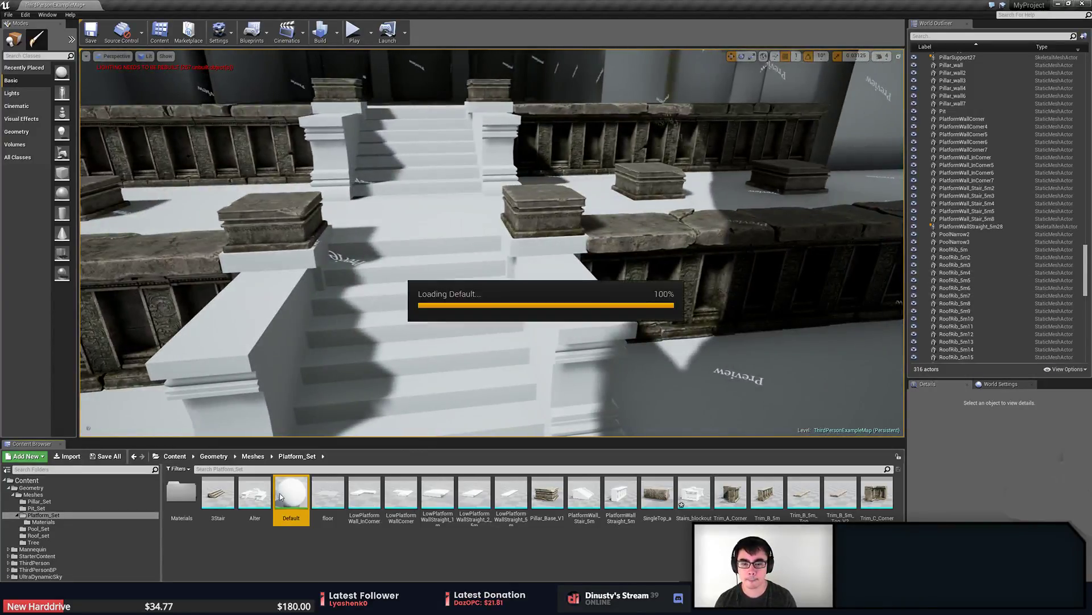
{"action": "left_click", "coordinate": [714, 226]}
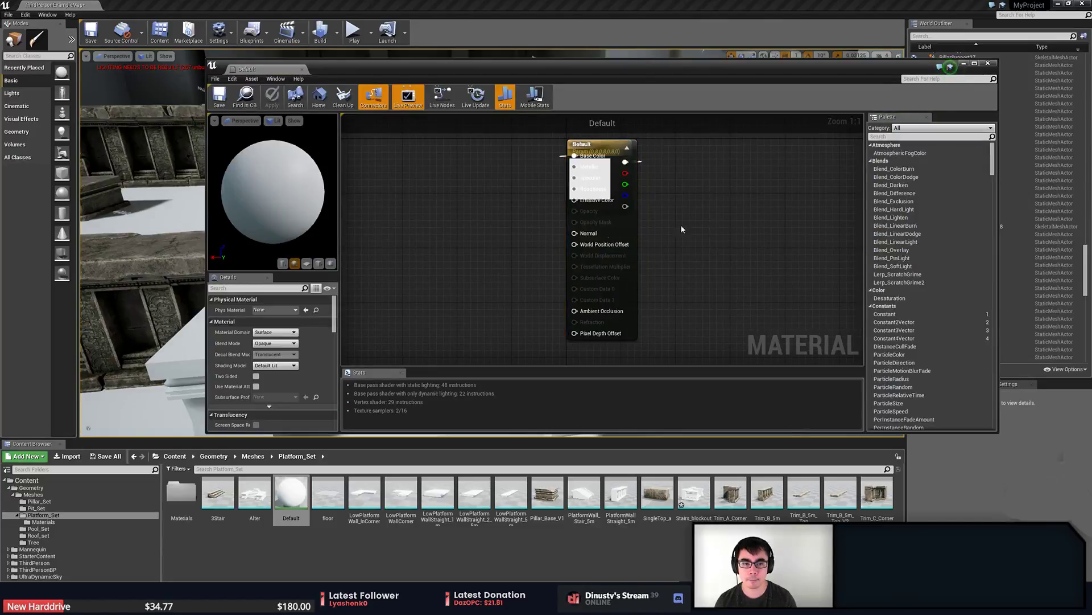
{"action": "left_click_drag", "start_coordinate": [479, 249], "coordinate": [480, 250]}
{"action": "left_click", "coordinate": [507, 187]}
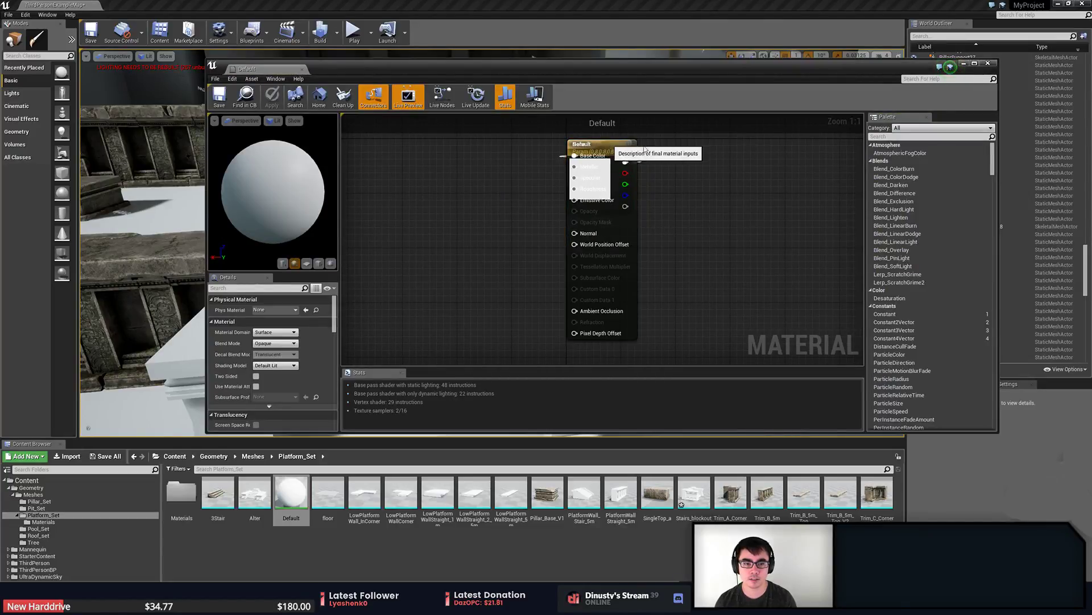
{"action": "left_click_drag", "start_coordinate": [609, 147], "coordinate": [732, 154]}
{"action": "left_click", "coordinate": [590, 171]}
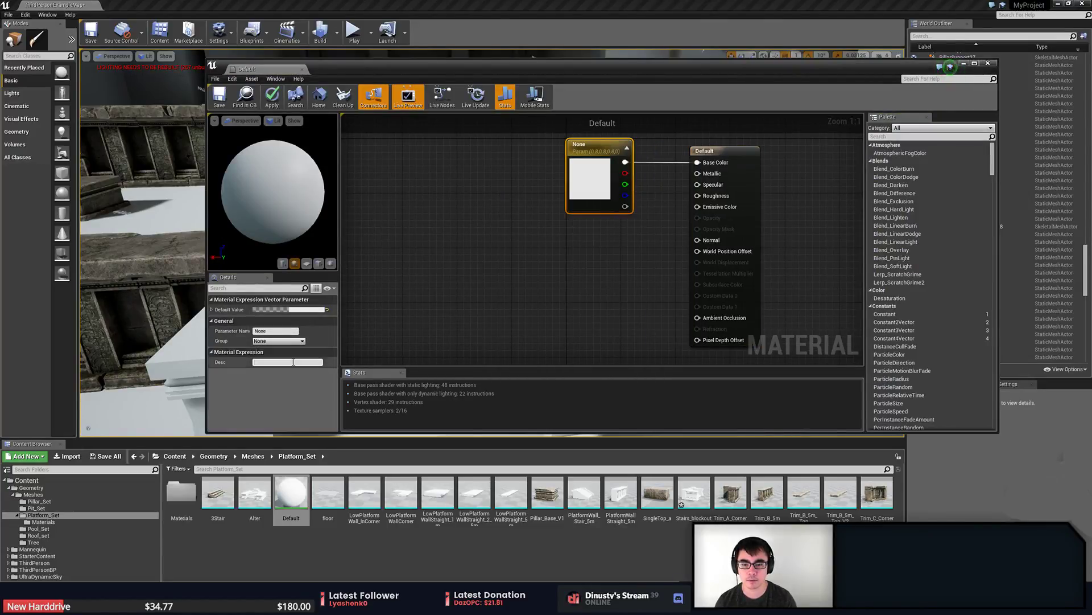
Darken the Default material's colour parameter to a value of about 0.6 and save the material.
{"action": "left_click", "coordinate": [290, 309]}
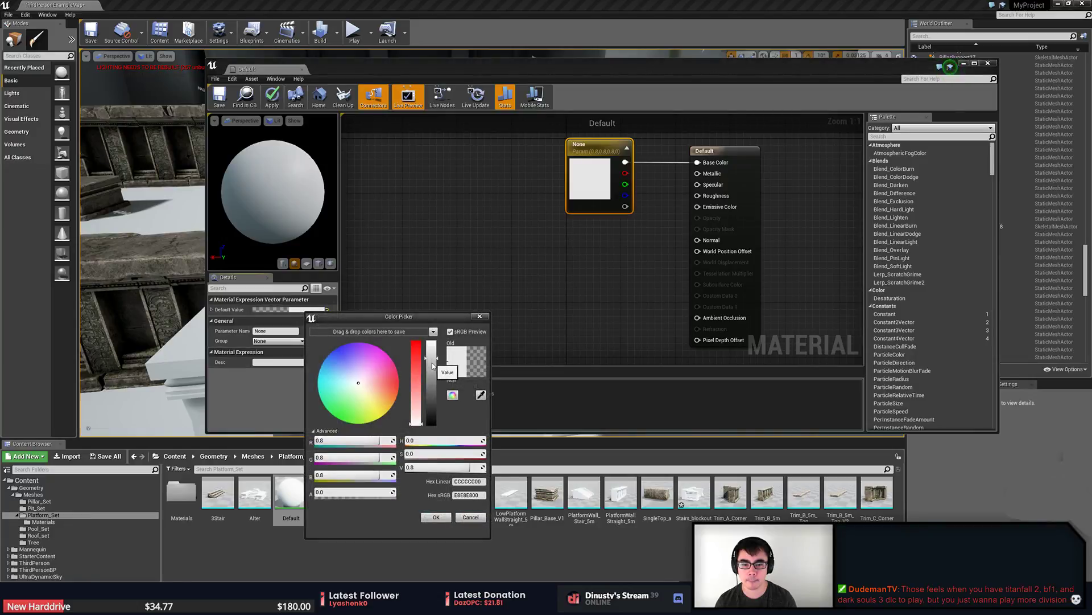
{"action": "left_click_drag", "start_coordinate": [433, 363], "coordinate": [433, 377]}
{"action": "left_click", "coordinate": [432, 261]}
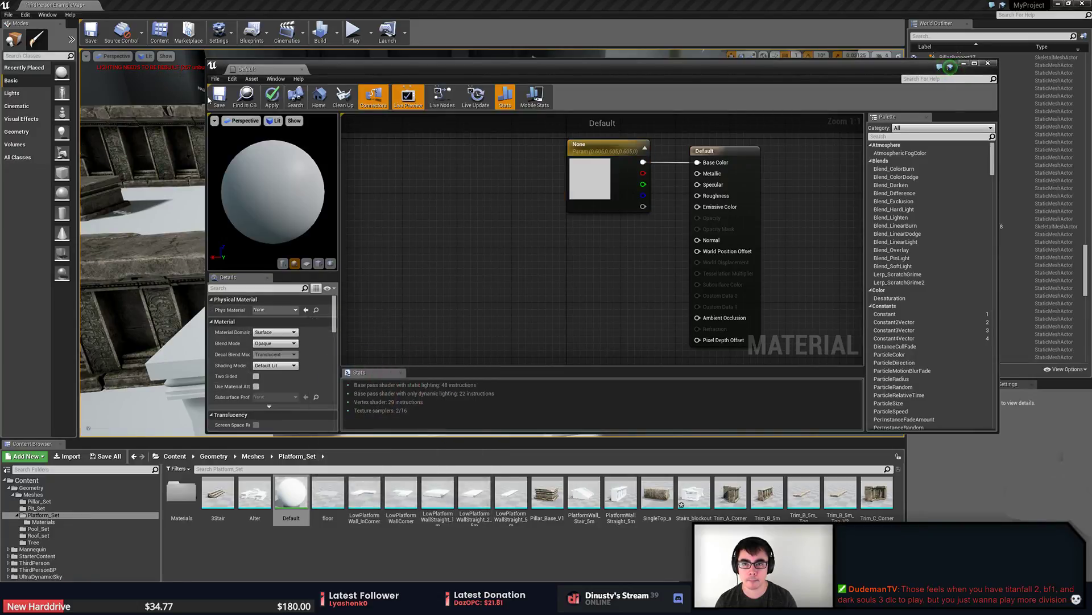
{"action": "key", "text": "ctrl+s"}
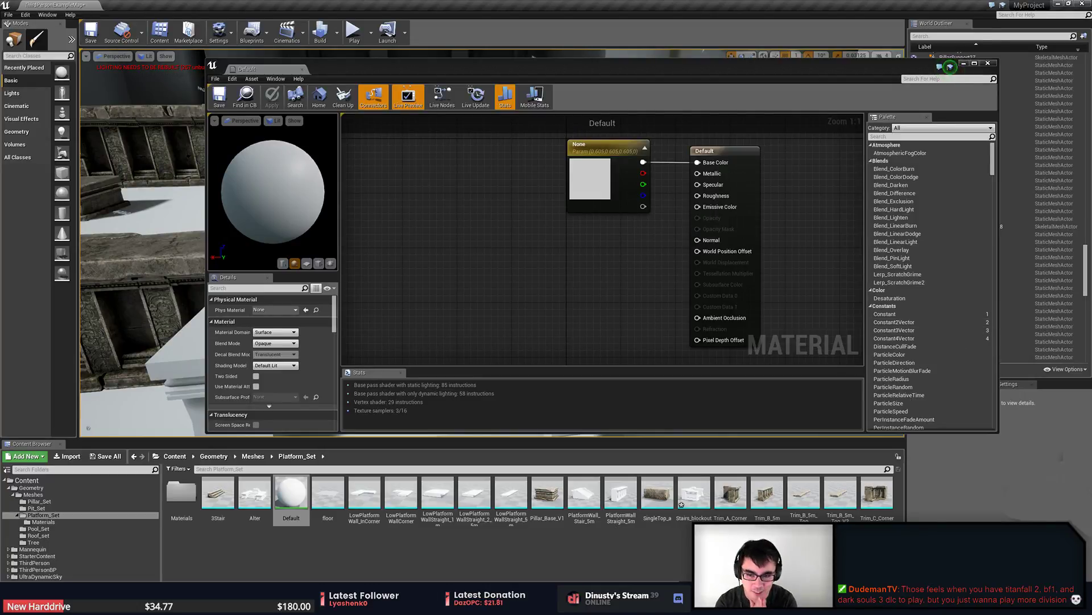
Set the Default material's colour parameter to a grey value of 0.44, apply and save it, and close the material.
{"action": "left_click", "coordinate": [620, 199]}
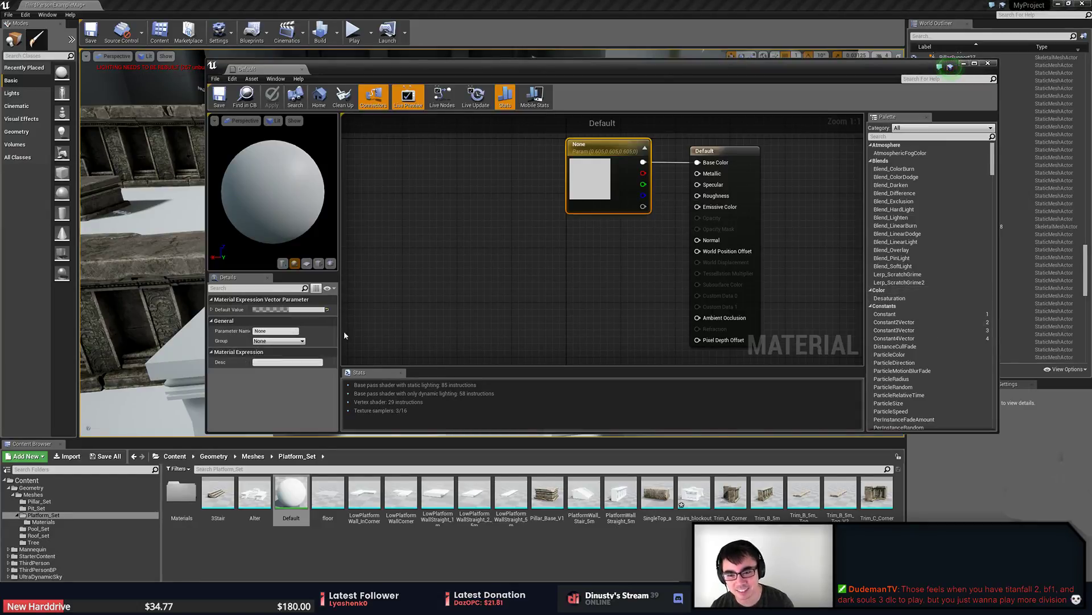
{"action": "left_click", "coordinate": [313, 310]}
{"action": "left_click_drag", "start_coordinate": [442, 364], "coordinate": [442, 386]}
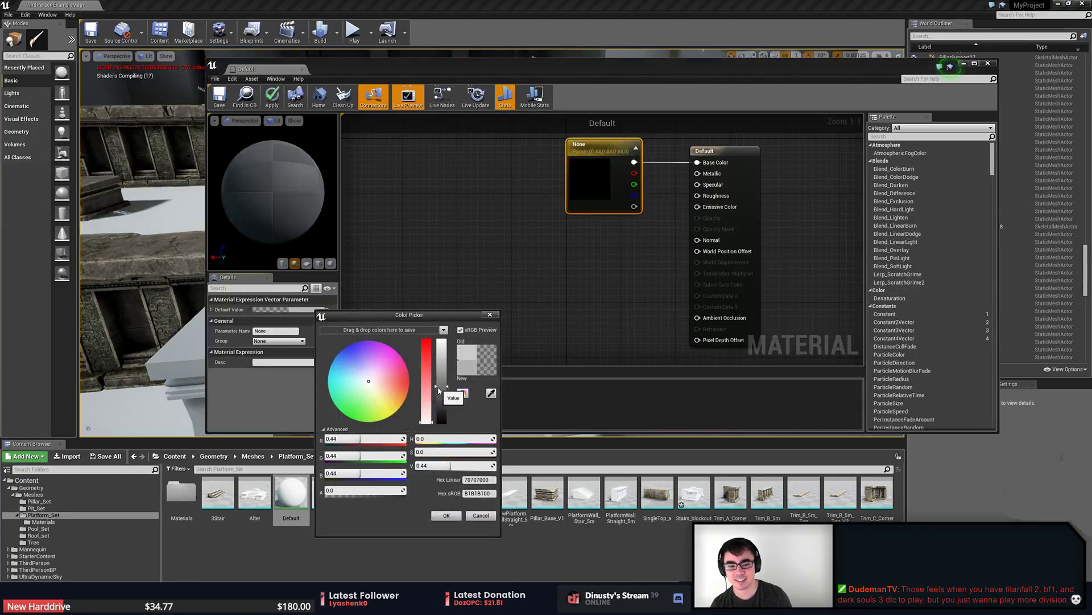
{"action": "left_click", "coordinate": [446, 515]}
{"action": "left_click", "coordinate": [399, 338]}
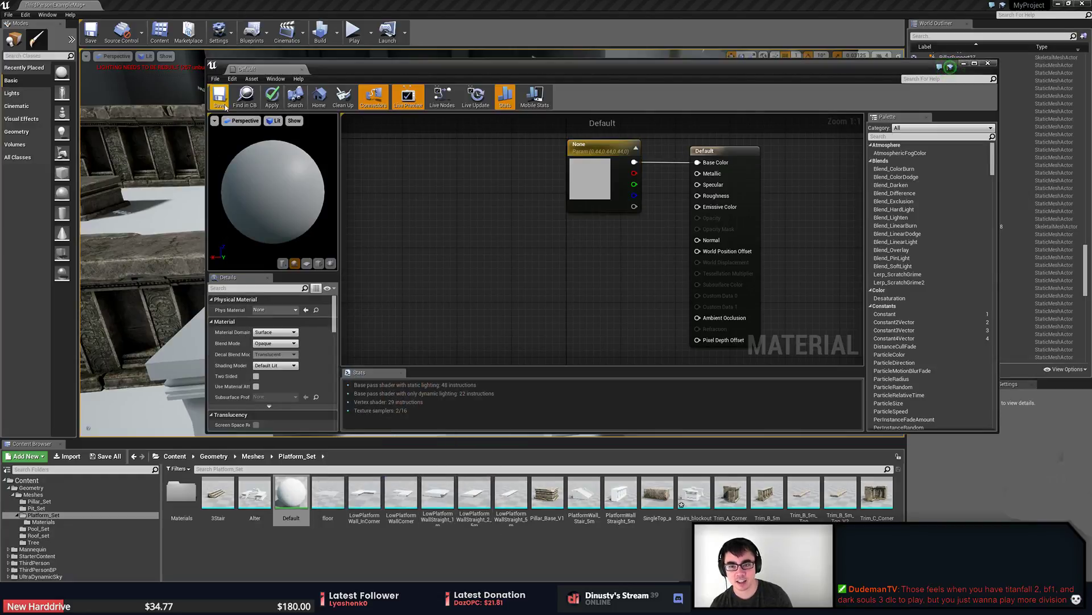
{"action": "left_click", "coordinate": [269, 104]}
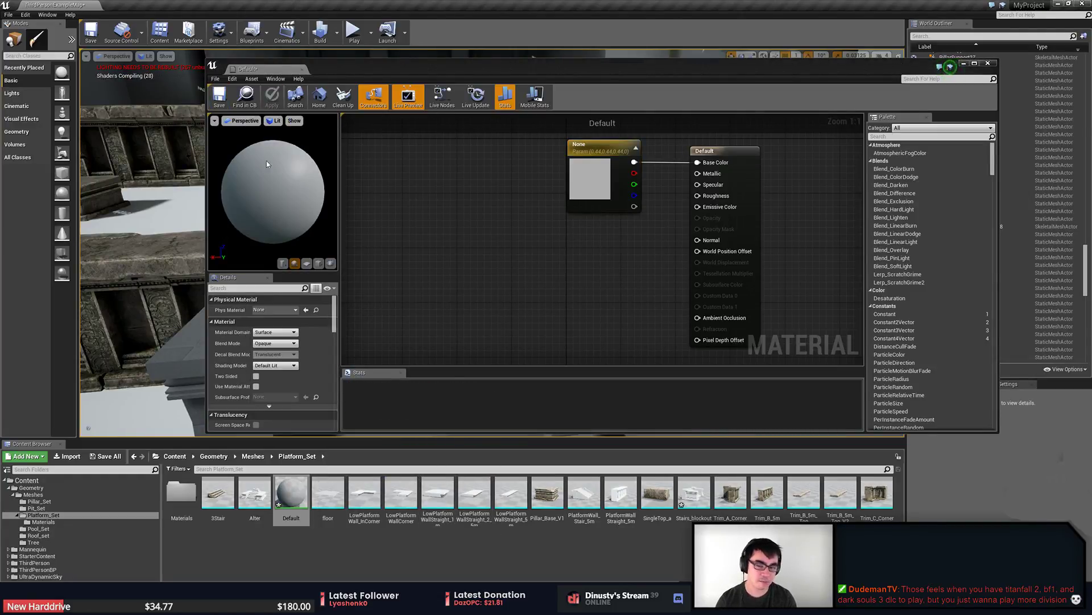
{"action": "left_click", "coordinate": [219, 101]}
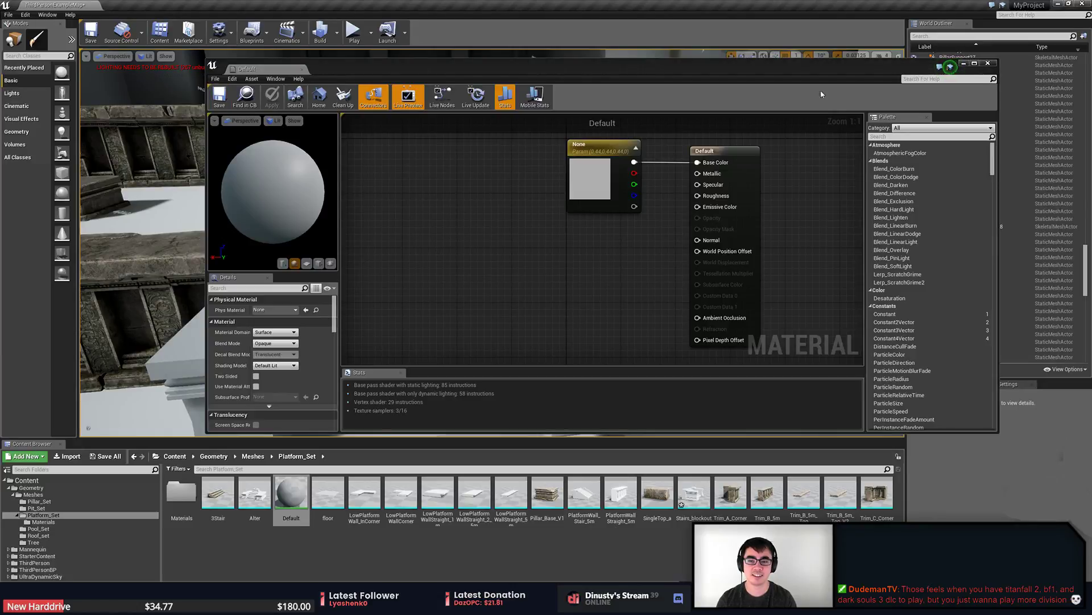
{"action": "left_click", "coordinate": [988, 63]}
Reopen the Default material, darken its colour parameter to a grey value of about 0.28, save it and close the material.
{"action": "right_click_drag", "start_coordinate": [590, 241], "coordinate": [649, 281]}
{"action": "double_click", "coordinate": [291, 492]}
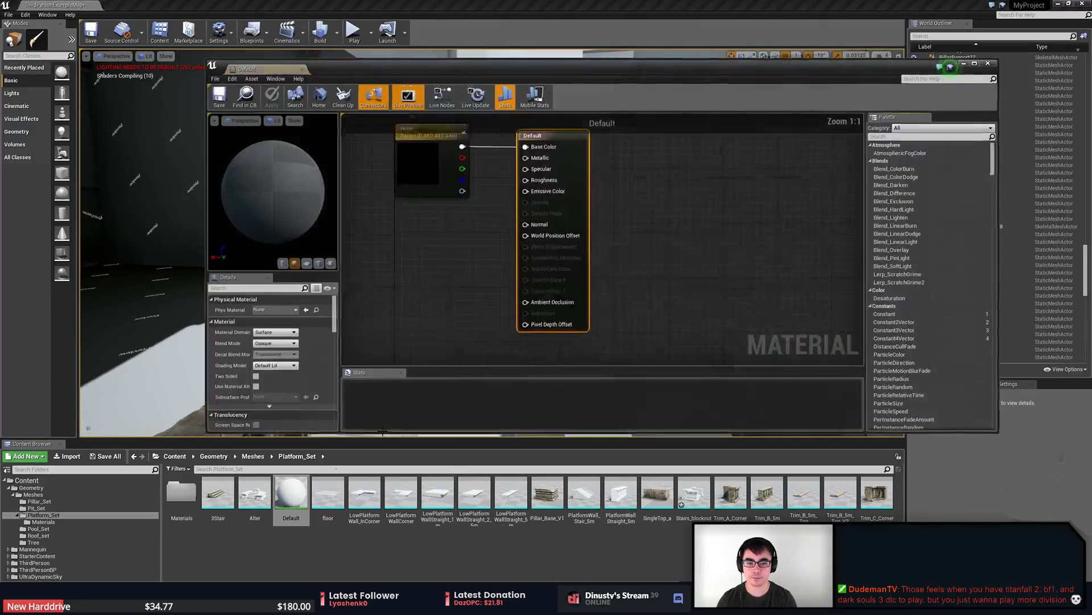
{"action": "left_click", "coordinate": [456, 190]}
{"action": "left_click", "coordinate": [312, 310]}
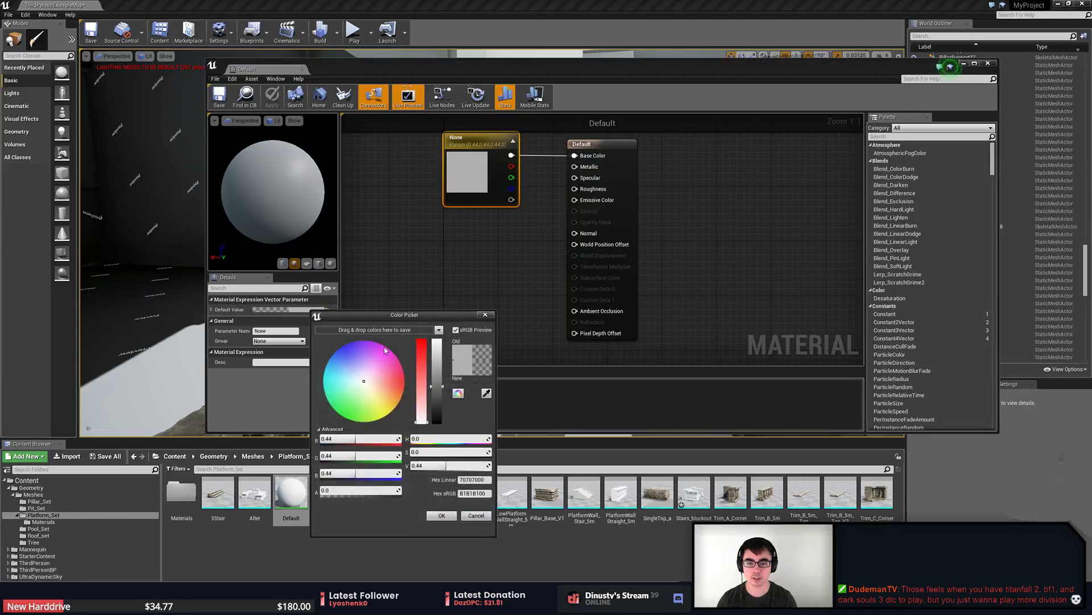
{"action": "left_click_drag", "start_coordinate": [439, 402], "coordinate": [438, 398]}
{"action": "left_click", "coordinate": [441, 515]}
{"action": "left_click", "coordinate": [370, 319]}
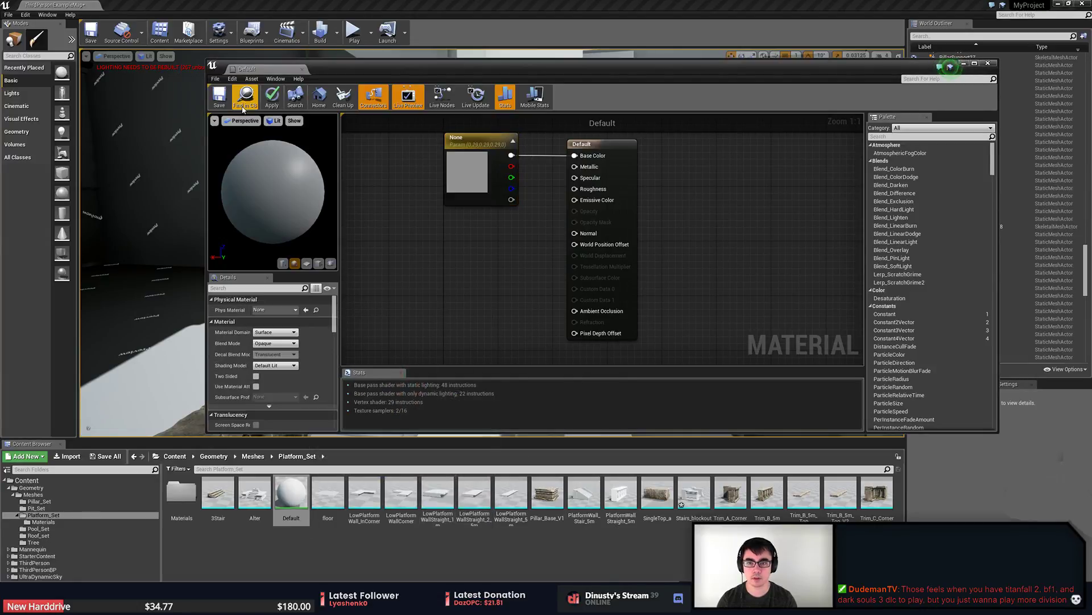
{"action": "left_click", "coordinate": [225, 104]}
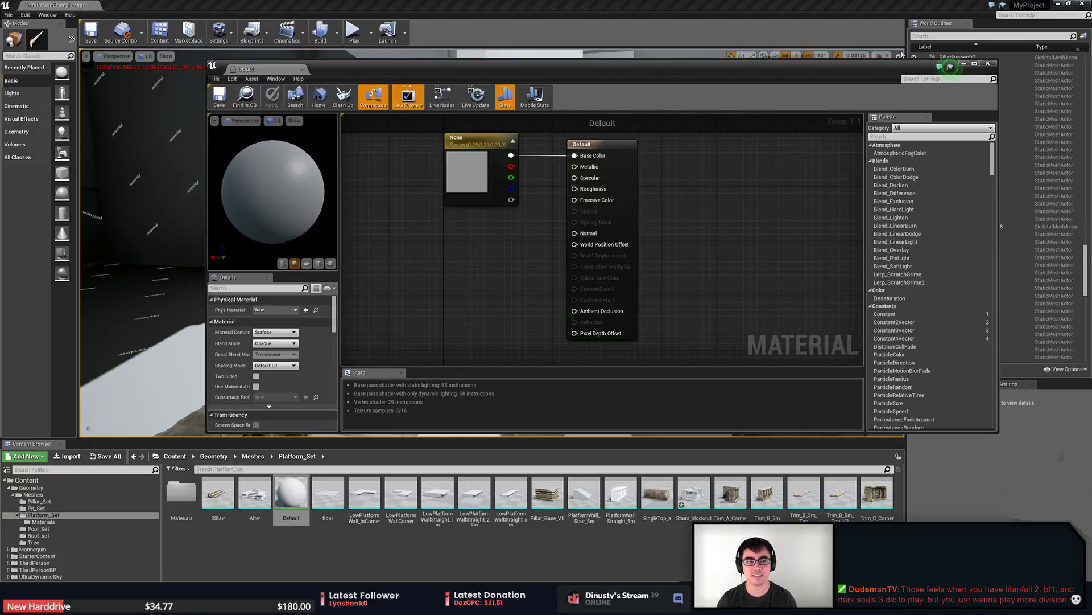
{"action": "left_click", "coordinate": [988, 63]}
Apply the Default material to the platform floors and neighbouring blockout surfaces around the two staircases.
{"action": "right_click_drag", "start_coordinate": [572, 231], "coordinate": [573, 230]}
{"action": "left_click_drag", "start_coordinate": [291, 492], "coordinate": [499, 313]}
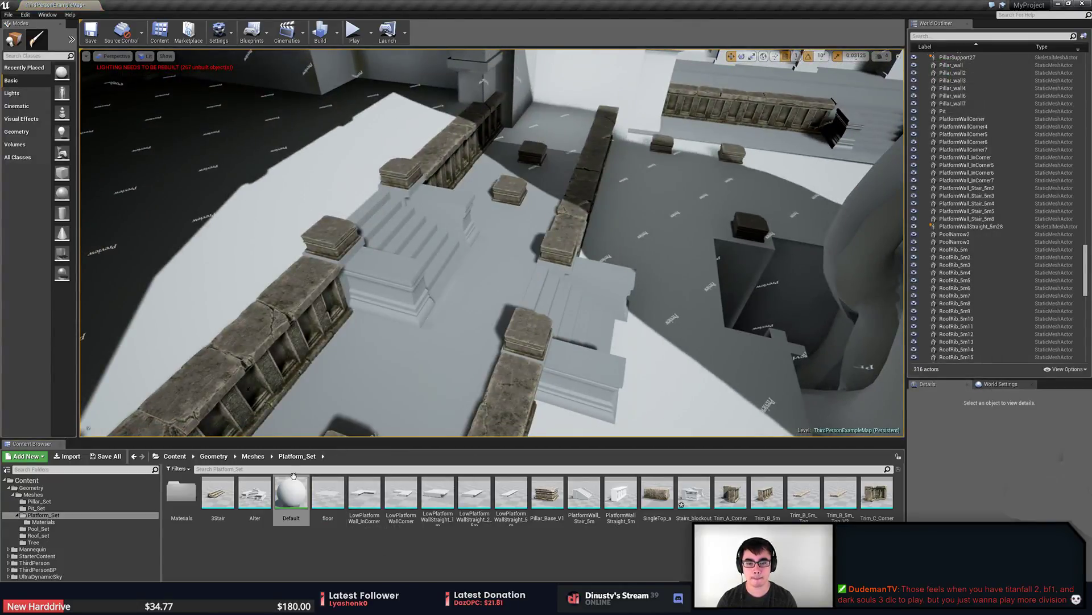
{"action": "left_click_drag", "start_coordinate": [290, 493], "coordinate": [255, 193]}
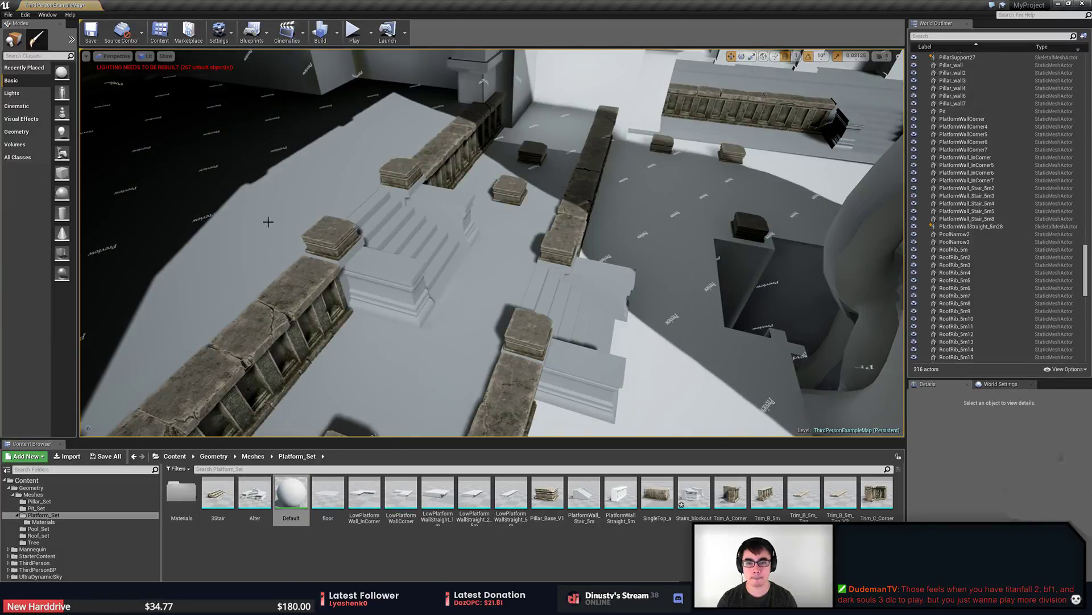
{"action": "right_click_drag", "start_coordinate": [719, 369], "coordinate": [720, 384]}
{"action": "left_click_drag", "start_coordinate": [292, 491], "coordinate": [672, 256]}
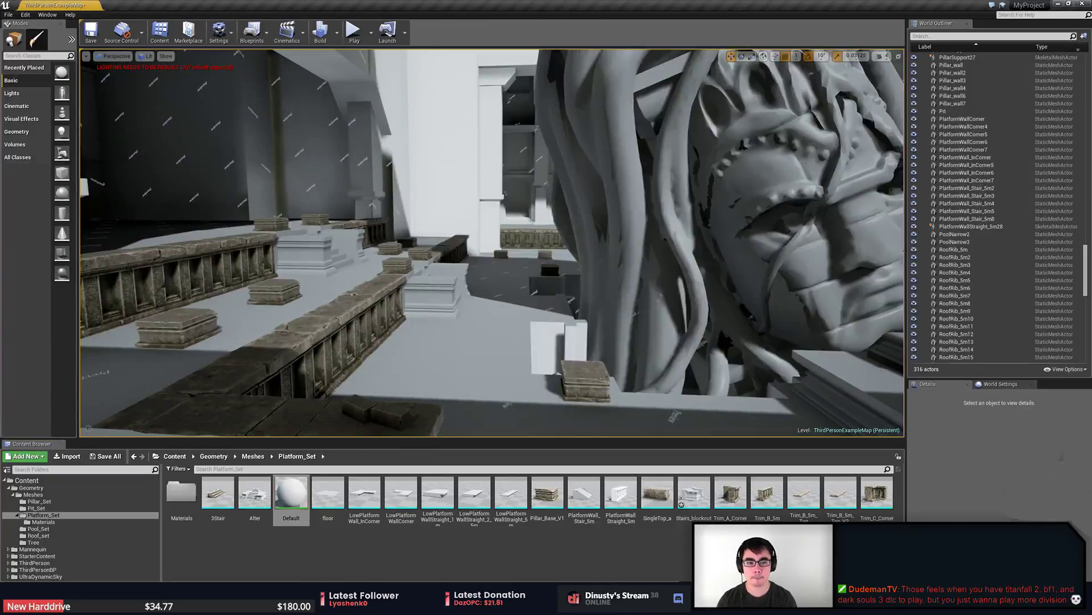
Apply the Default material to the white block beside the platform and to the neighbouring blockout pieces near the statue.
{"action": "right_click_drag", "start_coordinate": [671, 256], "coordinate": [785, 256]}
{"action": "right_click_drag", "start_coordinate": [552, 342], "coordinate": [551, 342]}
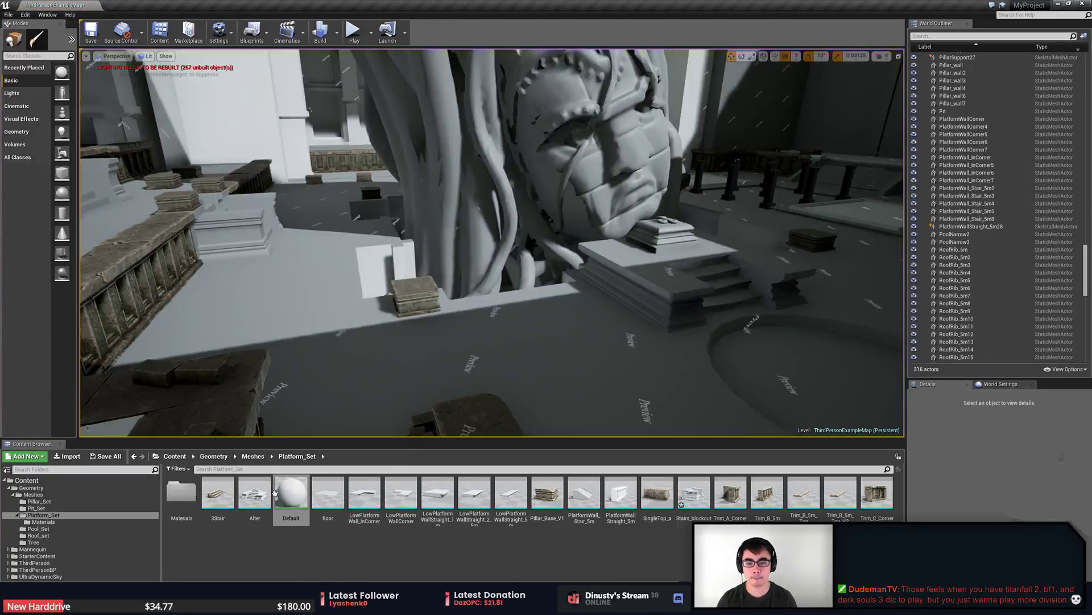
{"action": "left_click_drag", "start_coordinate": [292, 490], "coordinate": [377, 270]}
{"action": "right_click_drag", "start_coordinate": [377, 270], "coordinate": [455, 265]}
{"action": "left_click_drag", "start_coordinate": [291, 490], "coordinate": [365, 259]}
{"action": "right_click_drag", "start_coordinate": [364, 259], "coordinate": [483, 302]}
{"action": "left_click_drag", "start_coordinate": [291, 493], "coordinate": [460, 177]}
{"action": "right_click_drag", "start_coordinate": [460, 176], "coordinate": [558, 145]}
Apply the Default material to the wide staircase and floor of the raised platform behind the small pillars.
{"action": "left_click_drag", "start_coordinate": [288, 486], "coordinate": [500, 258]}
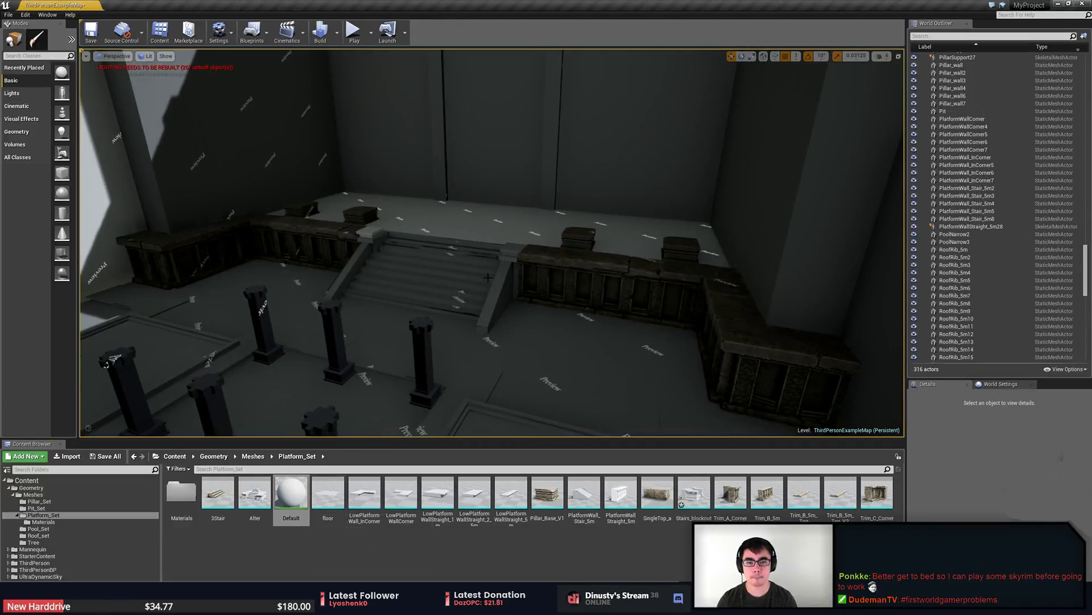
{"action": "left_click_drag", "start_coordinate": [281, 505], "coordinate": [373, 233]}
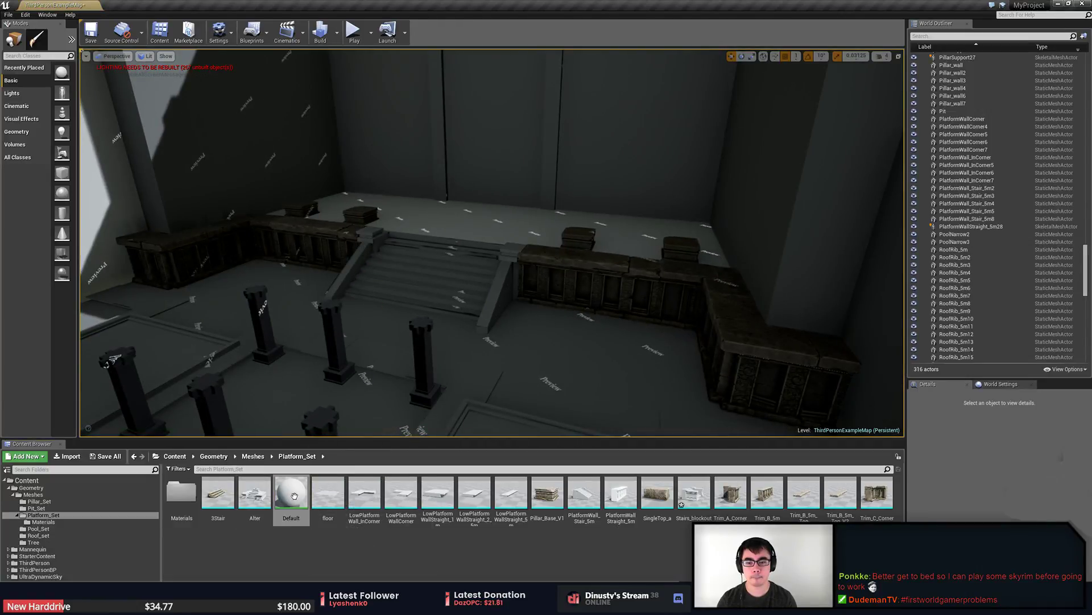
{"action": "left_click_drag", "start_coordinate": [289, 500], "coordinate": [439, 210]}
{"action": "right_click_drag", "start_coordinate": [439, 210], "coordinate": [399, 216]}
{"action": "left_click_drag", "start_coordinate": [285, 500], "coordinate": [370, 262]}
{"action": "right_click_drag", "start_coordinate": [370, 262], "coordinate": [392, 242]}
Select the canopy's roof trim pieces together and apply the Default material to the straight and corner sections.
{"action": "left_click", "coordinate": [392, 242]}
{"action": "right_click_drag", "start_coordinate": [506, 219], "coordinate": [453, 258]}
{"action": "left_click", "coordinate": [501, 218]}
{"action": "left_click", "coordinate": [746, 206]}
{"action": "left_click", "coordinate": [534, 247]}
{"action": "left_click", "coordinate": [432, 227]}
{"action": "left_click", "coordinate": [556, 227]}
{"action": "left_click", "coordinate": [581, 206]}
{"action": "left_click", "coordinate": [489, 208], "text": "ctrl"}
{"action": "left_click", "coordinate": [465, 240], "text": "ctrl"}
{"action": "left_click", "coordinate": [376, 231], "text": "ctrl"}
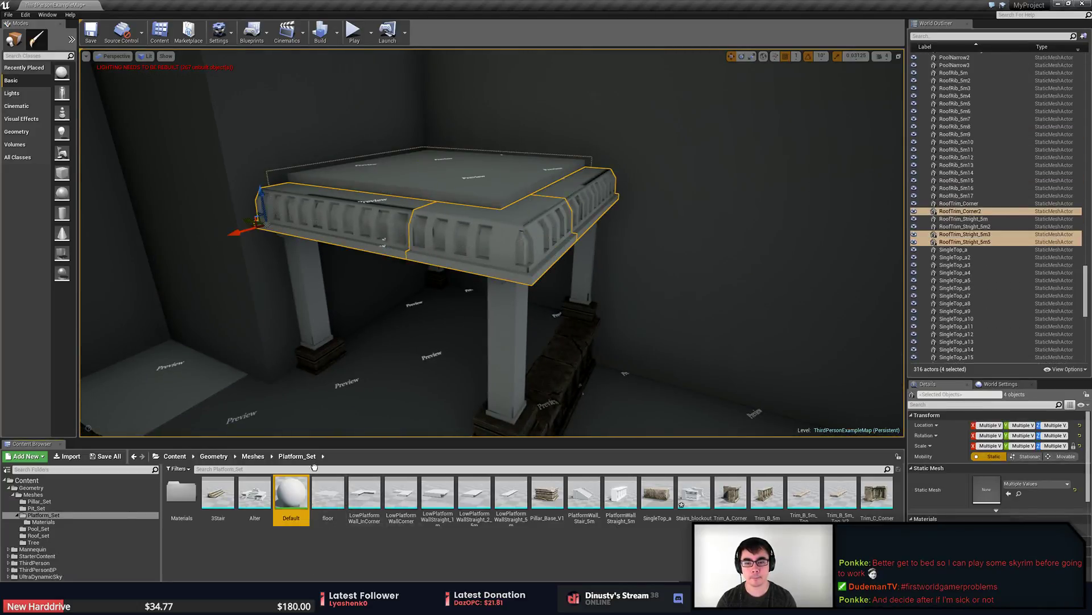
{"action": "left_click_drag", "start_coordinate": [293, 495], "coordinate": [447, 209]}
{"action": "left_click_drag", "start_coordinate": [299, 491], "coordinate": [548, 210]}
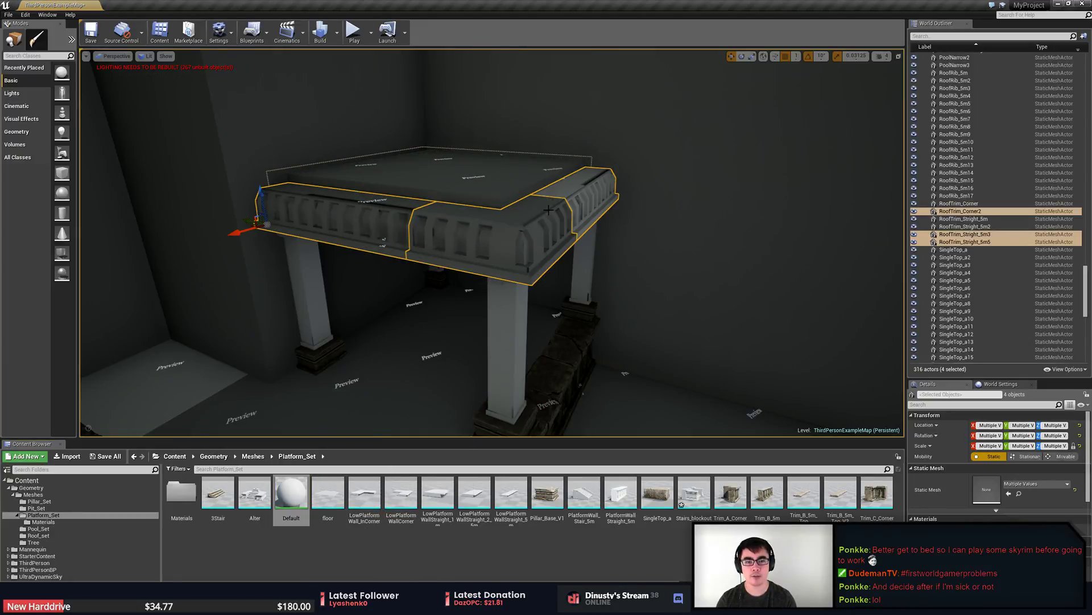
{"action": "left_click_drag", "start_coordinate": [296, 501], "coordinate": [601, 195]}
Apply the Default material to the four support pillars holding up the corner canopy.
{"action": "right_click_drag", "start_coordinate": [600, 196], "coordinate": [603, 171]}
{"action": "left_click", "coordinate": [529, 239]}
{"action": "right_click_drag", "start_coordinate": [530, 239], "coordinate": [561, 233]}
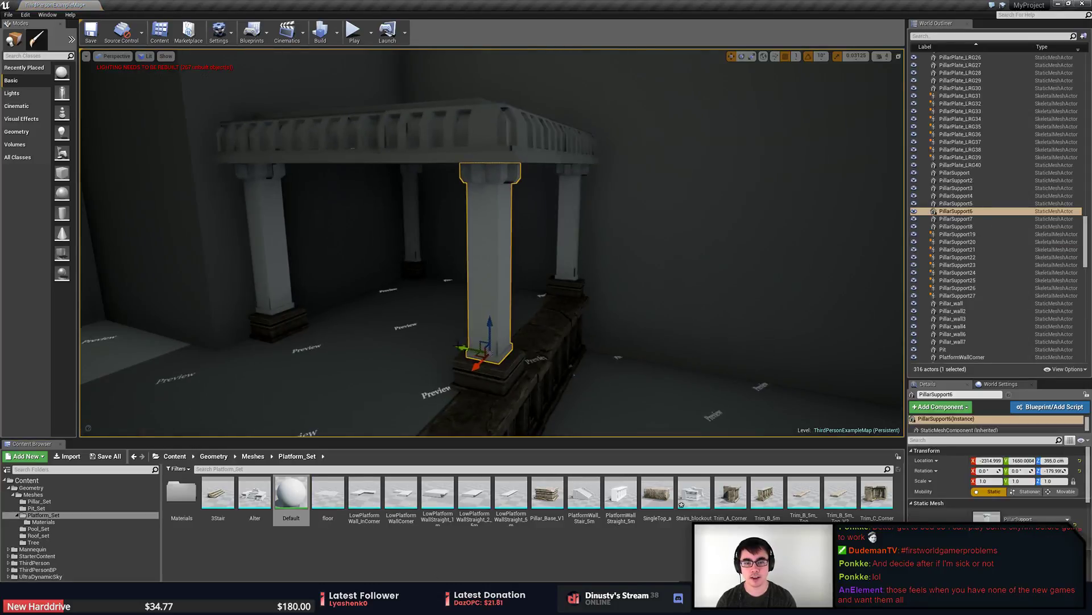
{"action": "left_click_drag", "start_coordinate": [299, 491], "coordinate": [471, 262]}
{"action": "left_click_drag", "start_coordinate": [306, 500], "coordinate": [274, 301]}
{"action": "left_click_drag", "start_coordinate": [291, 492], "coordinate": [416, 219]}
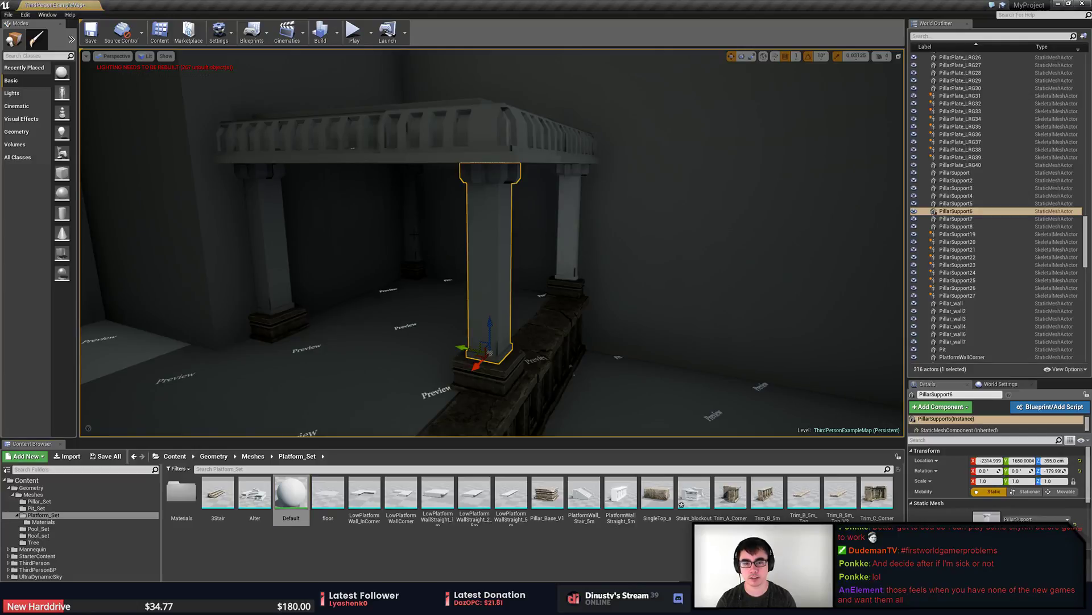
{"action": "left_click_drag", "start_coordinate": [299, 489], "coordinate": [565, 222]}
Apply the Default material to the bright floor section next to the pillared canopy and to the adjoining walls.
{"action": "right_click_drag", "start_coordinate": [385, 375], "coordinate": [325, 407]}
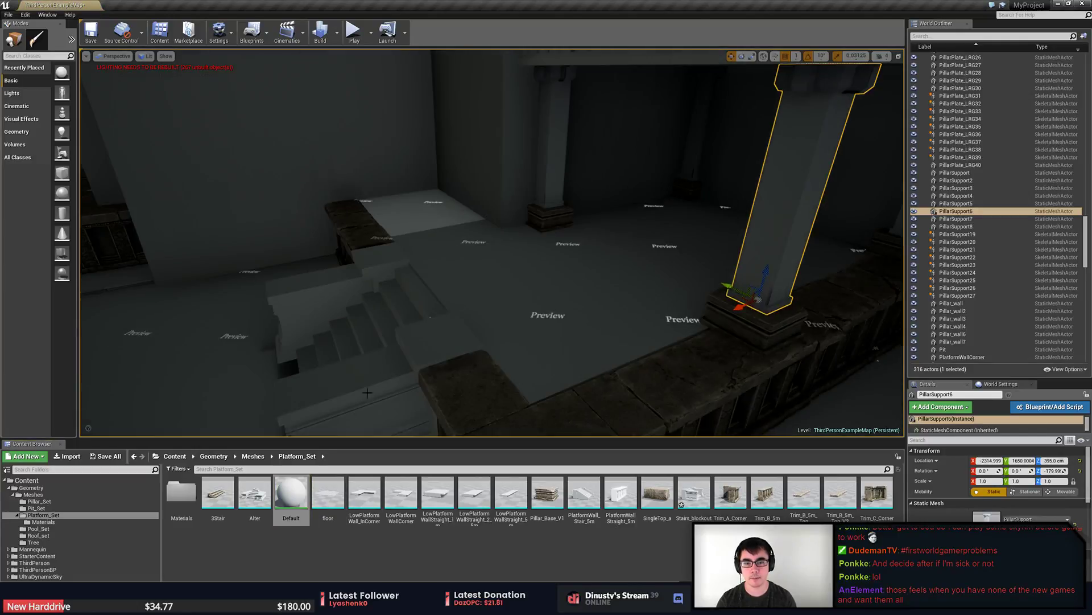
{"action": "left_click_drag", "start_coordinate": [296, 492], "coordinate": [420, 214]}
{"action": "mouse_move", "coordinate": [341, 376]}
{"action": "right_mouse_down"}
{"action": "mouse_move", "coordinate": [375, 369]}
{"action": "mouse_move", "coordinate": [347, 381]}
{"action": "right_mouse_up"}
{"action": "left_click_drag", "start_coordinate": [291, 493], "coordinate": [533, 229]}
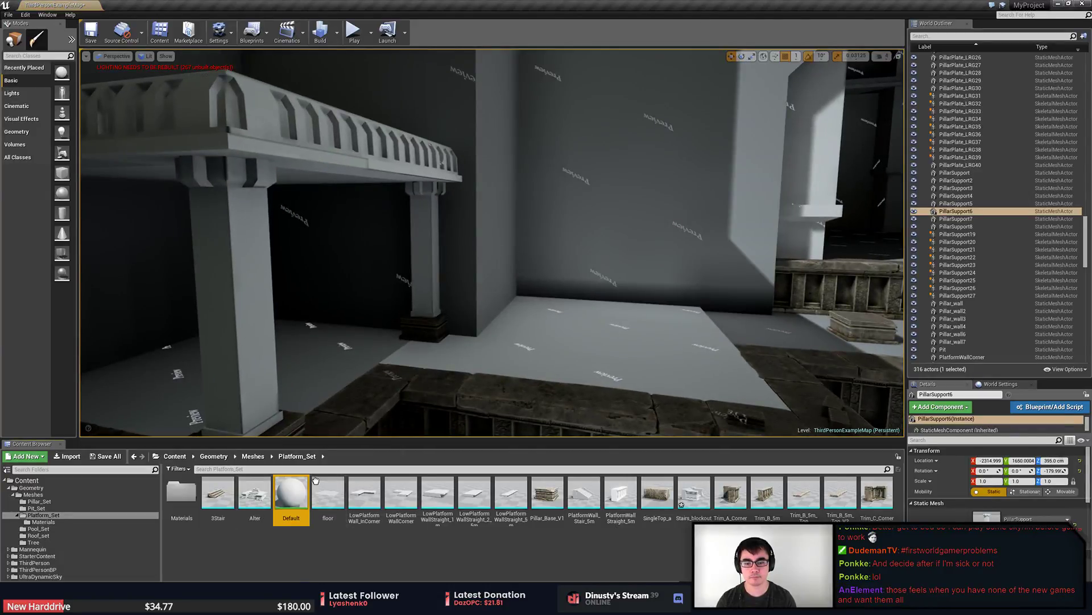
{"action": "left_click_drag", "start_coordinate": [291, 493], "coordinate": [535, 387]}
{"action": "left_click_drag", "start_coordinate": [292, 493], "coordinate": [786, 216]}
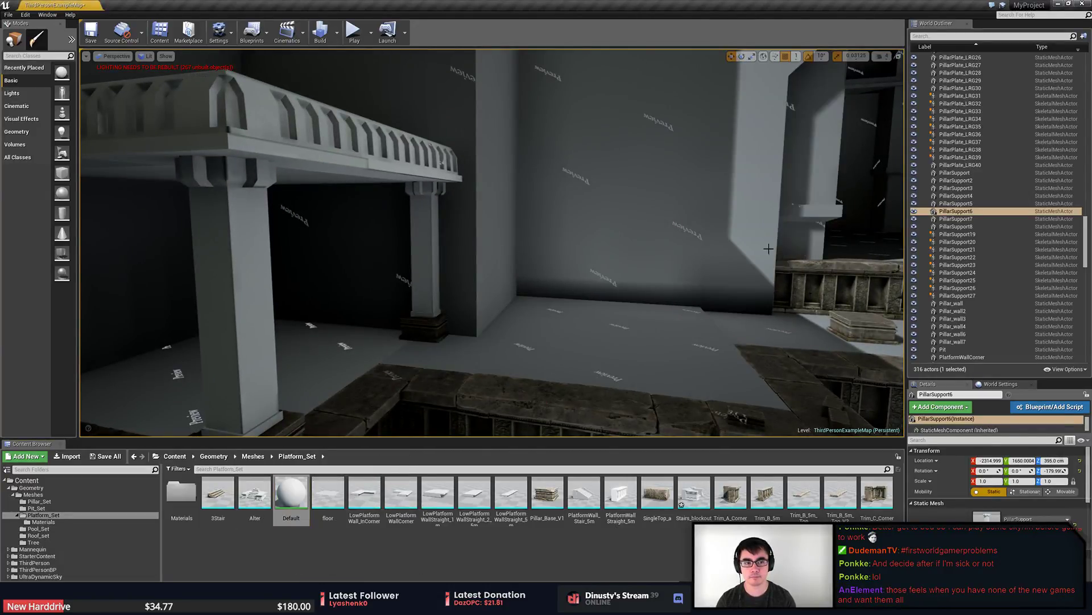
Apply the Default material to the remaining pillar and trim pieces on the other sides of the pillared canopy.
{"action": "left_click_drag", "start_coordinate": [279, 499], "coordinate": [427, 278]}
{"action": "key", "text": "s"}
{"action": "right_click_drag", "start_coordinate": [433, 267], "coordinate": [398, 296]}
{"action": "left_click_drag", "start_coordinate": [297, 497], "coordinate": [392, 113]}
{"action": "right_click_drag", "start_coordinate": [392, 112], "coordinate": [543, 128]}
{"action": "key", "text": "w"}
{"action": "left_click_drag", "start_coordinate": [291, 495], "coordinate": [462, 210]}
{"action": "key", "text": "w"}
{"action": "key", "text": "e"}
{"action": "right_click_drag", "start_coordinate": [462, 209], "coordinate": [453, 284]}
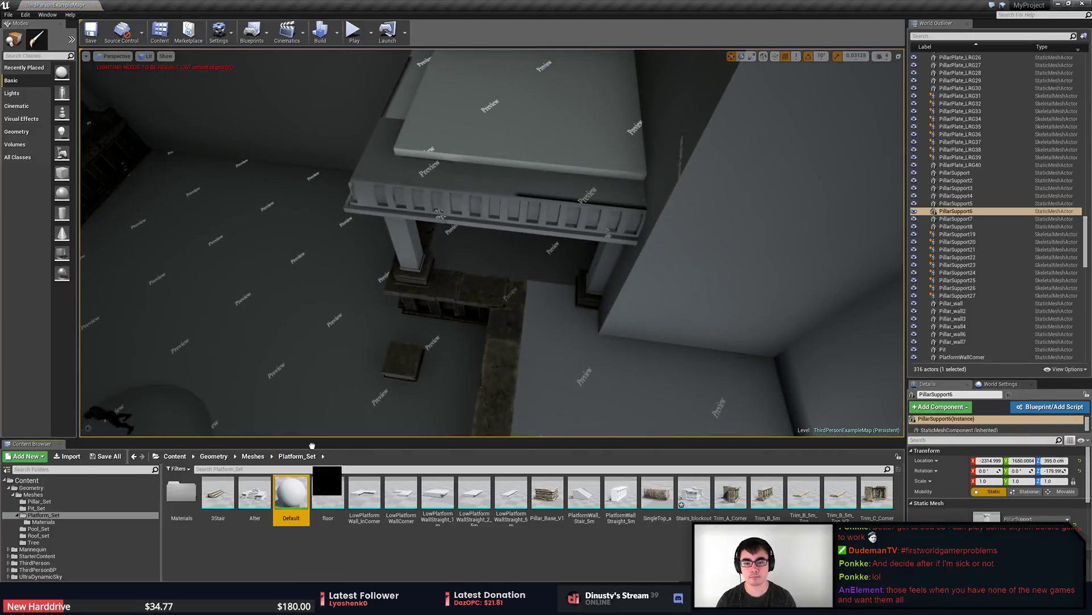
Apply the Default material to the canopy's roof pieces and the remaining untreated blockout surfaces around it.
{"action": "left_click_drag", "start_coordinate": [292, 496], "coordinate": [485, 139]}
{"action": "key", "text": "w"}
{"action": "right_click_drag", "start_coordinate": [485, 139], "coordinate": [447, 213]}
{"action": "left_click_drag", "start_coordinate": [291, 495], "coordinate": [543, 120]}
{"action": "right_click_drag", "start_coordinate": [544, 119], "coordinate": [484, 199]}
{"action": "left_click_drag", "start_coordinate": [292, 495], "coordinate": [373, 285]}
{"action": "mouse_move", "coordinate": [373, 285]}
{"action": "right_mouse_down"}
{"action": "mouse_move", "coordinate": [353, 267]}
{"action": "mouse_move", "coordinate": [389, 291]}
{"action": "right_mouse_up"}
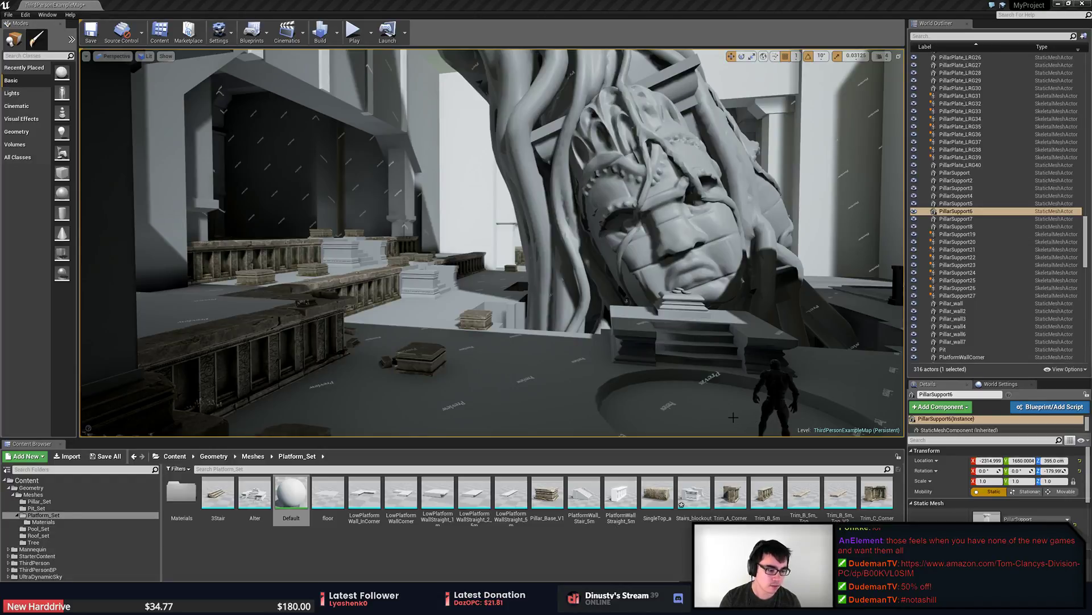
Apply the Default material to the tall white wall pillars framing the temple's large side opening.
{"action": "right_click_drag", "start_coordinate": [674, 401], "coordinate": [513, 365]}
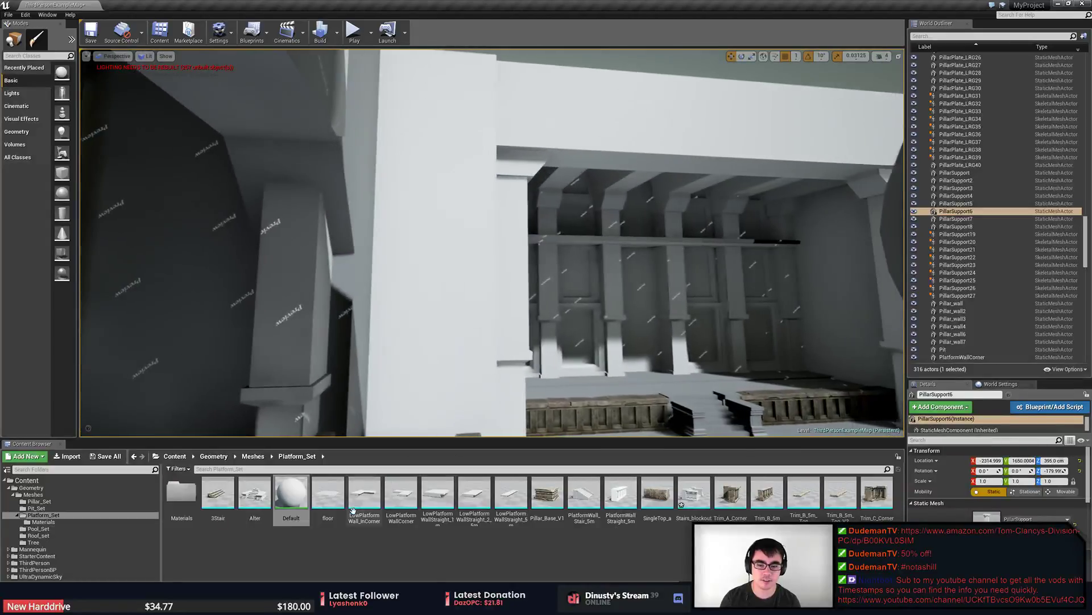
{"action": "mouse_move", "coordinate": [291, 492]}
{"action": "left_mouse_down"}
{"action": "mouse_move", "coordinate": [512, 267]}
{"action": "mouse_move", "coordinate": [434, 274]}
{"action": "mouse_move", "coordinate": [515, 250]}
{"action": "left_mouse_up"}
{"action": "left_click_drag", "start_coordinate": [286, 490], "coordinate": [889, 183]}
{"action": "right_click_drag", "start_coordinate": [730, 296], "coordinate": [813, 296]}
{"action": "left_click_drag", "start_coordinate": [292, 492], "coordinate": [728, 314]}
Apply the Default material to more pillars, beams and wall pieces along the temple's side openings.
{"action": "left_click", "coordinate": [293, 490]}
{"action": "left_click_drag", "start_coordinate": [293, 491], "coordinate": [546, 276]}
{"action": "left_click_drag", "start_coordinate": [297, 485], "coordinate": [537, 305]}
{"action": "left_click_drag", "start_coordinate": [278, 496], "coordinate": [393, 199]}
{"action": "left_click_drag", "start_coordinate": [290, 481], "coordinate": [512, 207]}
{"action": "left_click_drag", "start_coordinate": [306, 500], "coordinate": [569, 221]}
{"action": "right_click_drag", "start_coordinate": [569, 222], "coordinate": [398, 160]}
Apply the Default material to the remaining upper walls, roof beams and corner pillars around the high openings.
{"action": "left_click_drag", "start_coordinate": [283, 504], "coordinate": [199, 149]}
{"action": "left_click_drag", "start_coordinate": [286, 508], "coordinate": [494, 223]}
{"action": "left_click_drag", "start_coordinate": [295, 501], "coordinate": [656, 275]}
{"action": "left_click_drag", "start_coordinate": [291, 492], "coordinate": [735, 279]}
{"action": "right_click_drag", "start_coordinate": [734, 279], "coordinate": [655, 250]}
{"action": "right_click_drag", "start_coordinate": [496, 218], "coordinate": [448, 195]}
{"action": "key", "text": "Escape"}
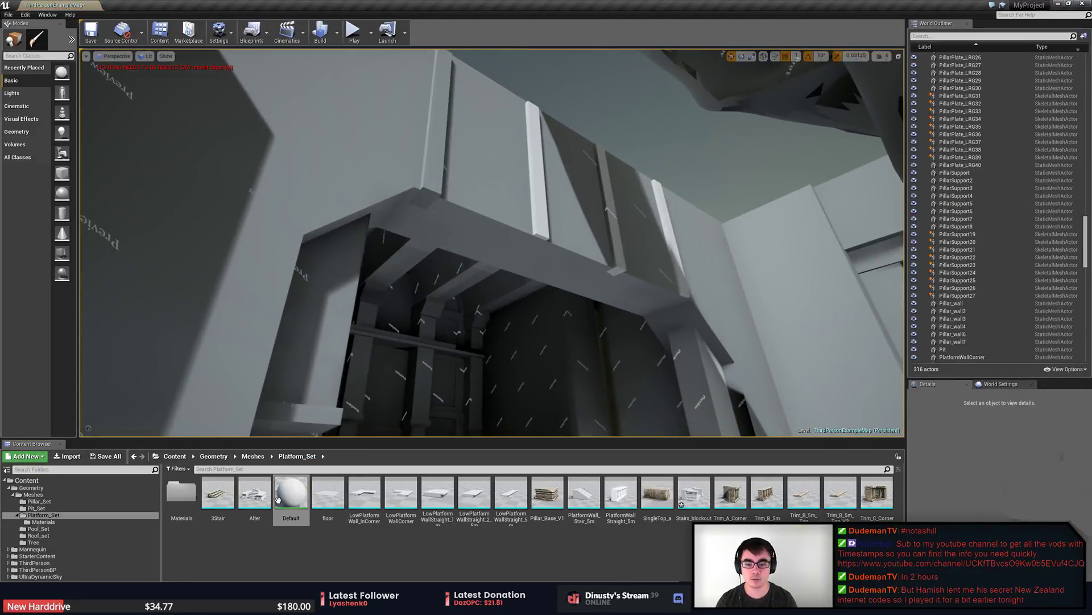
{"action": "left_click_drag", "start_coordinate": [277, 497], "coordinate": [675, 292]}
{"action": "right_click_drag", "start_coordinate": [675, 292], "coordinate": [664, 358]}
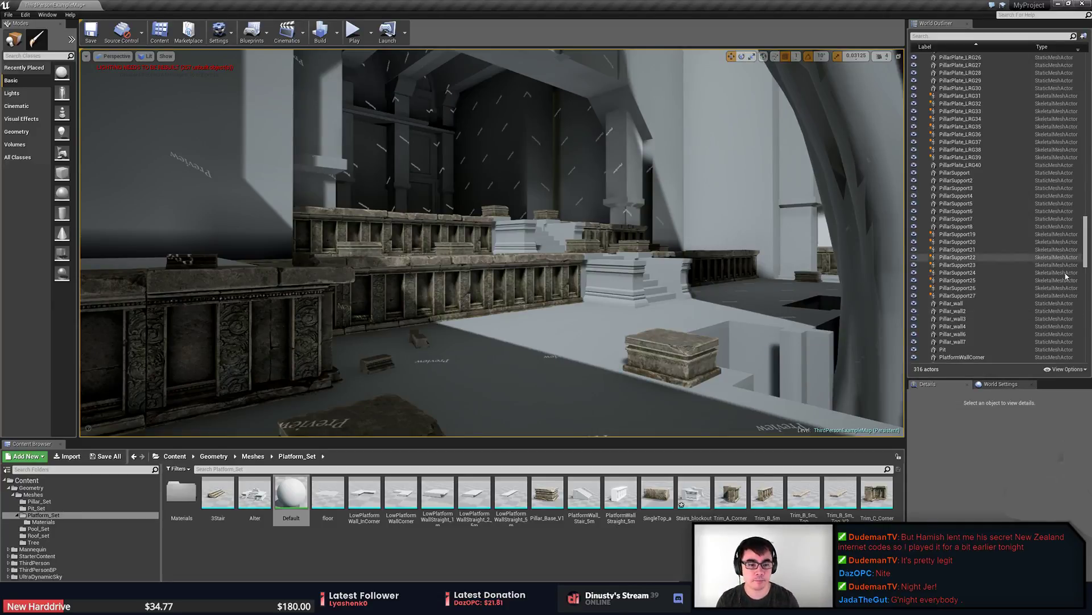
{"action": "right_click_drag", "start_coordinate": [746, 319], "coordinate": [820, 336]}
{"action": "key", "text": "w"}
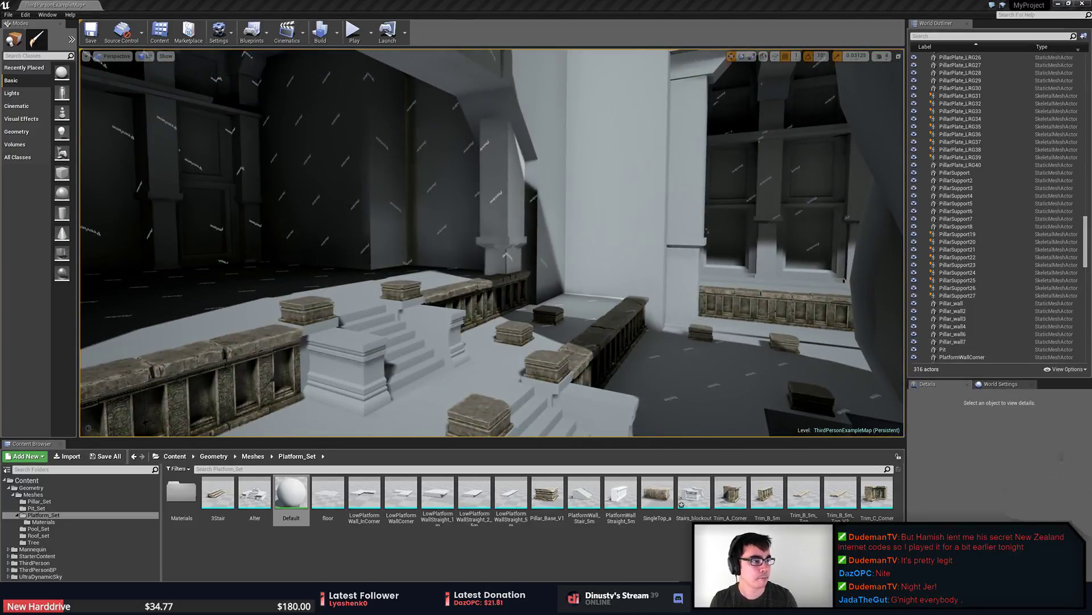